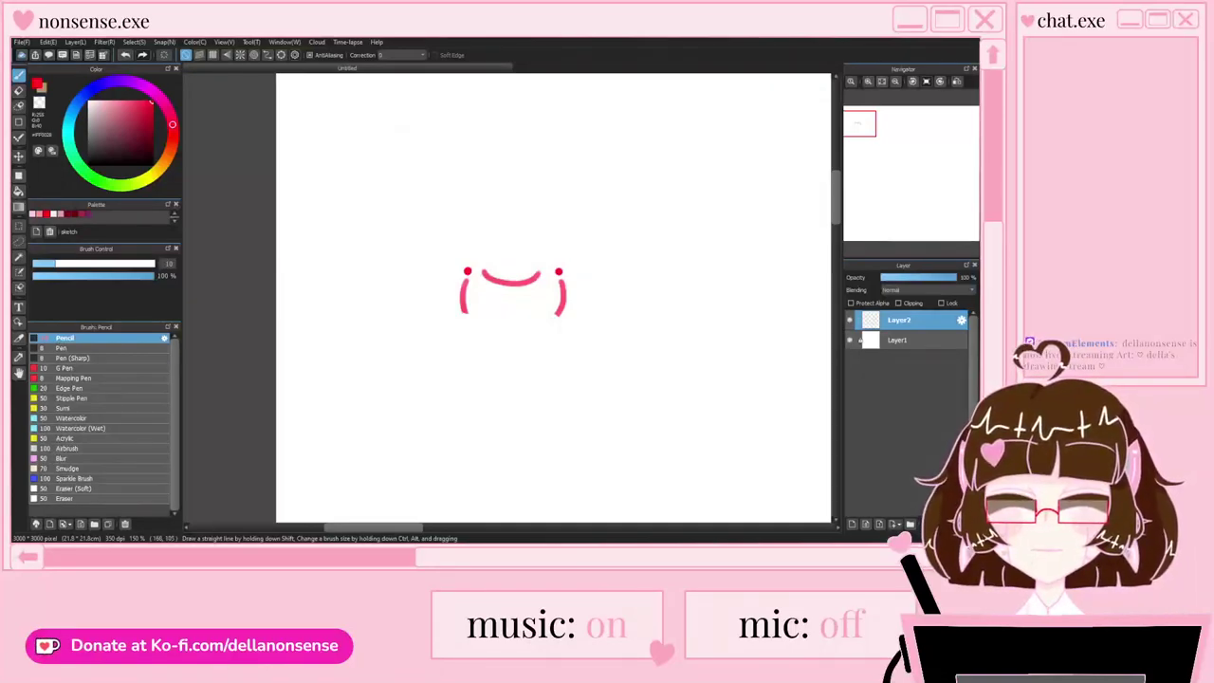
Step: Paste the character reference image onto the canvas and move it to the canvas centre
key(ctrl+v)
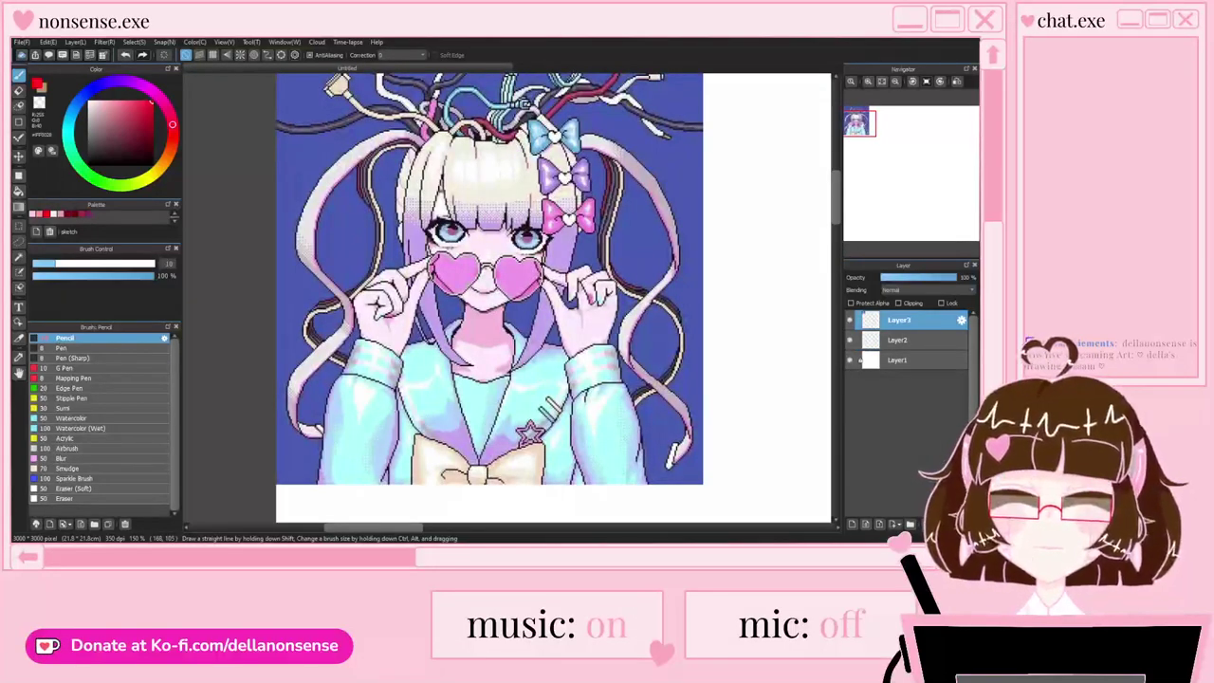
scroll(393, 184, down, 4)
scroll(396, 247, up, 2)
scroll(395, 246, down, 3)
key(ctrl+t)
drag(404, 182, 548, 297)
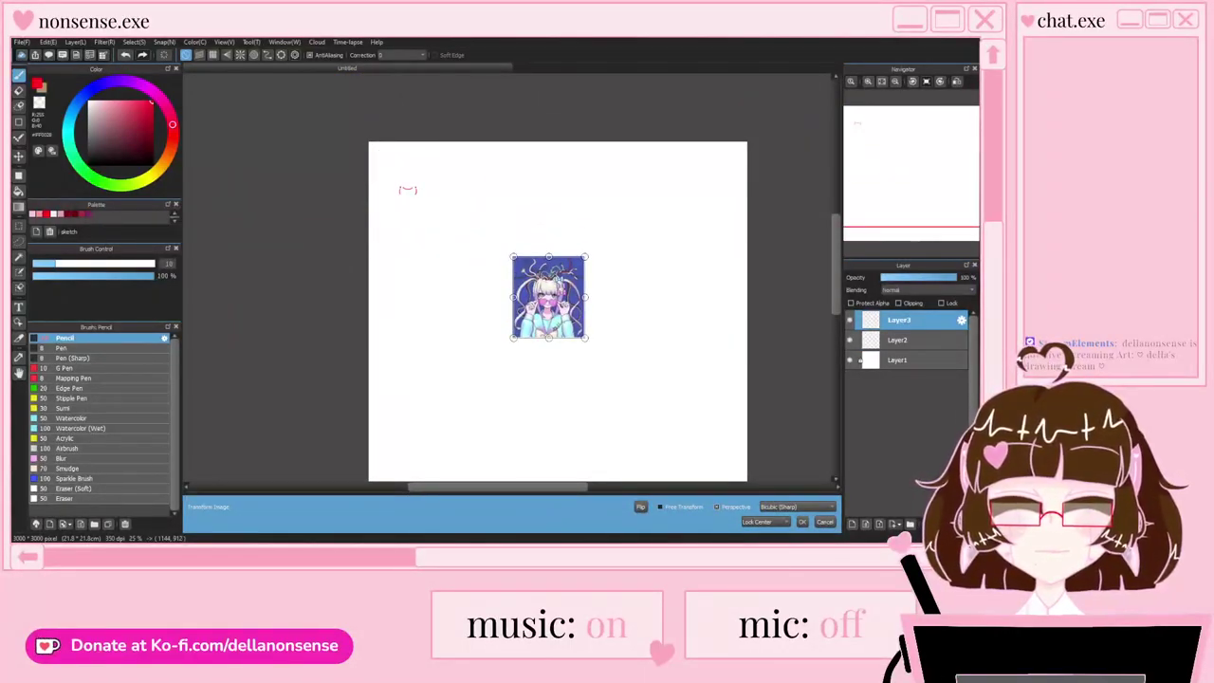
key(Return)
scroll(601, 345, up, 2)
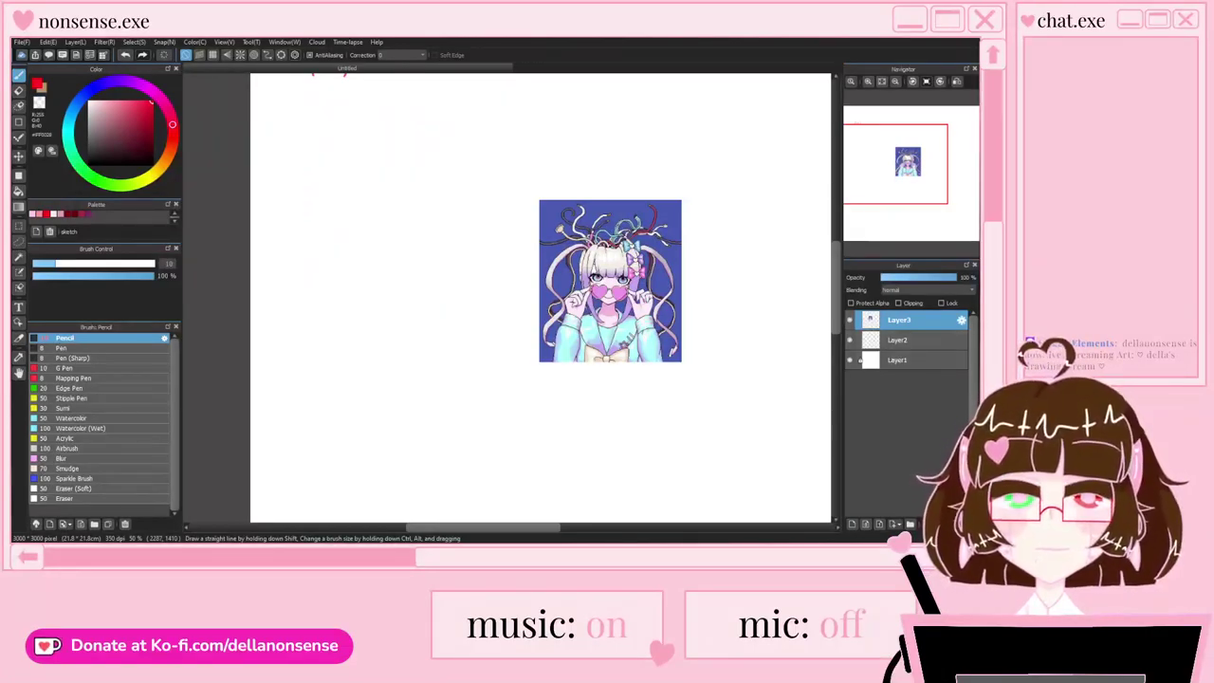
Step: Lock Layer2 and the reference image's layer, and add a new layer above them
click(899, 340)
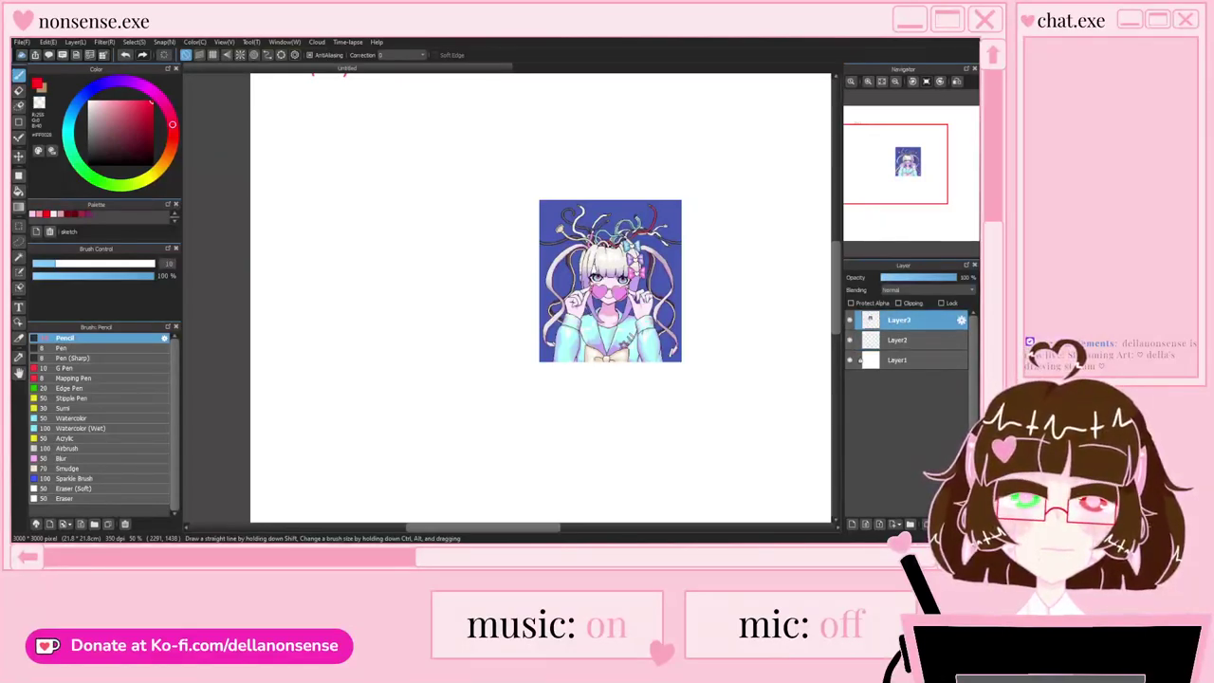
click(899, 320)
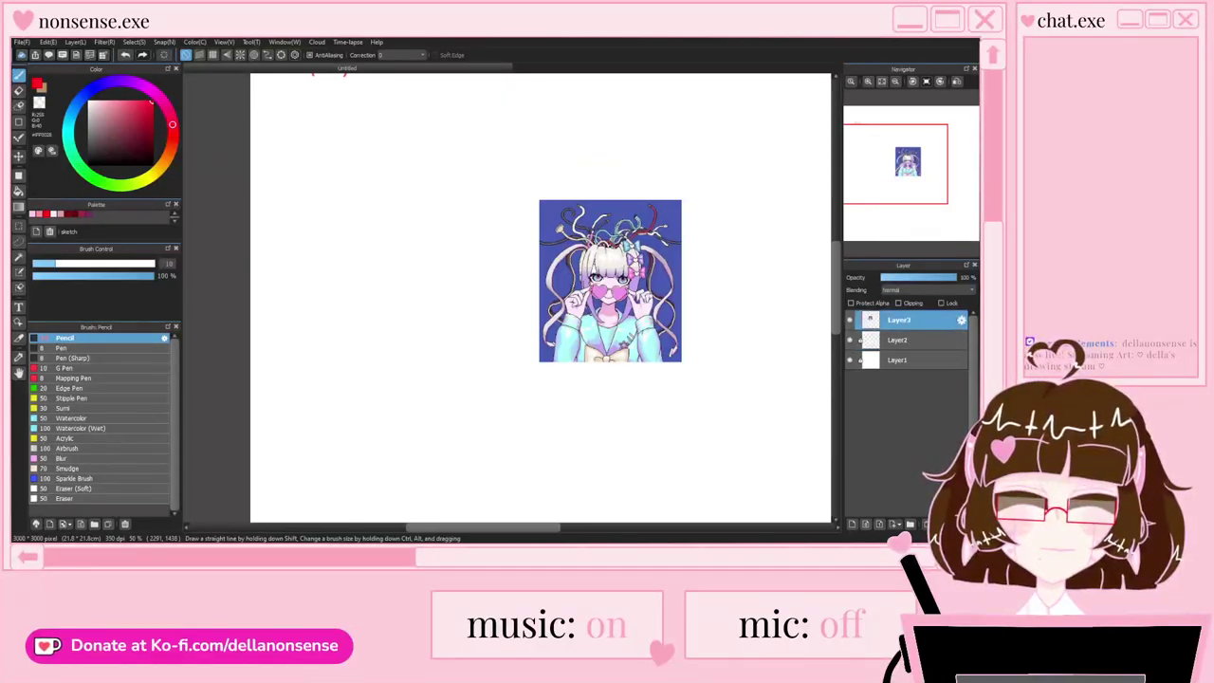
click(852, 523)
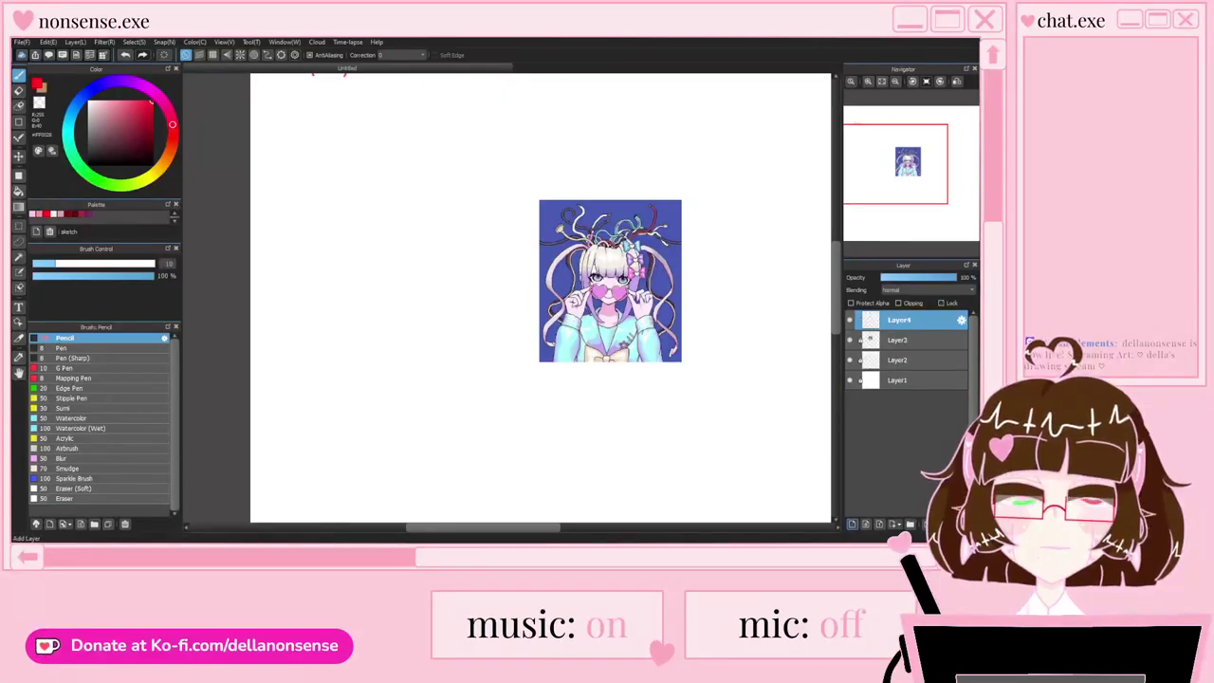
scroll(444, 250, up, 1)
scroll(420, 231, down, 1)
scroll(477, 250, up, 1)
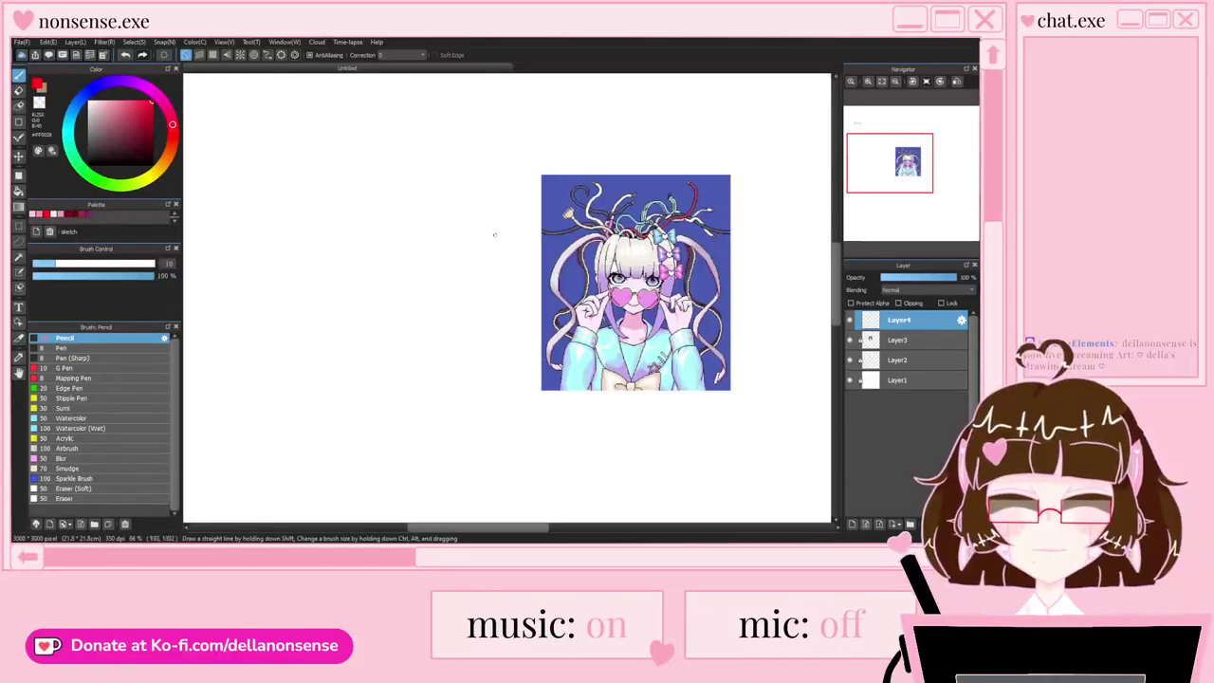
scroll(426, 237, up, 2)
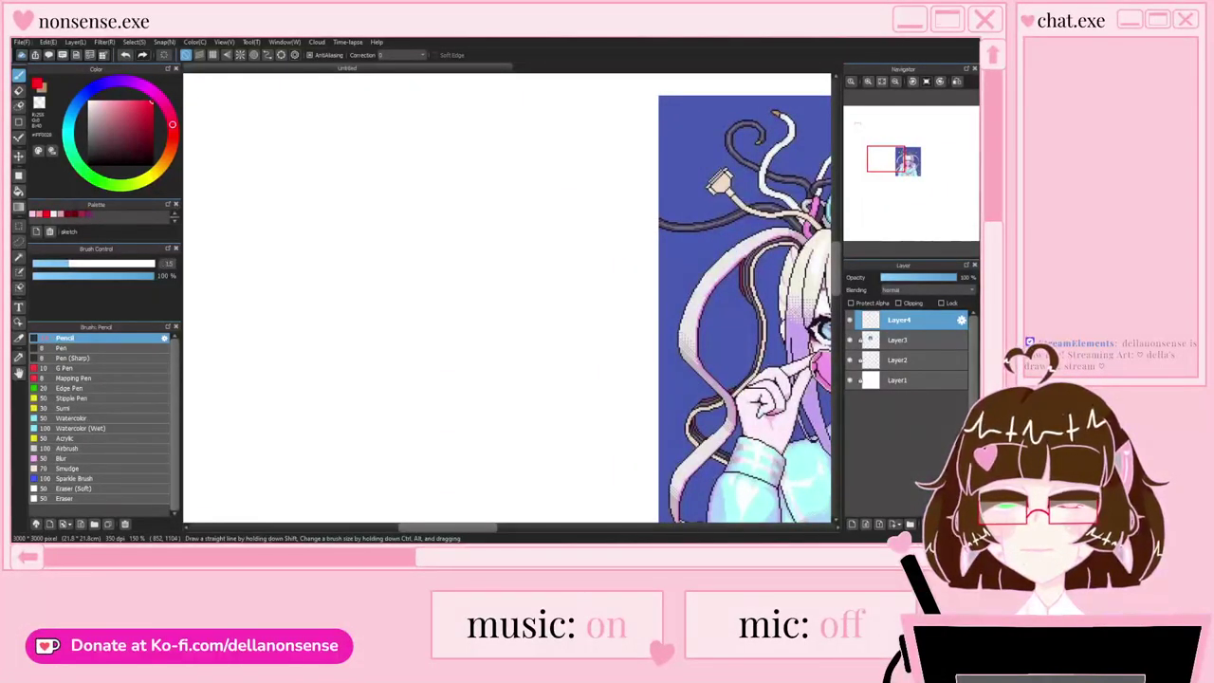
drag(388, 159, 389, 264)
scroll(352, 231, down, 3)
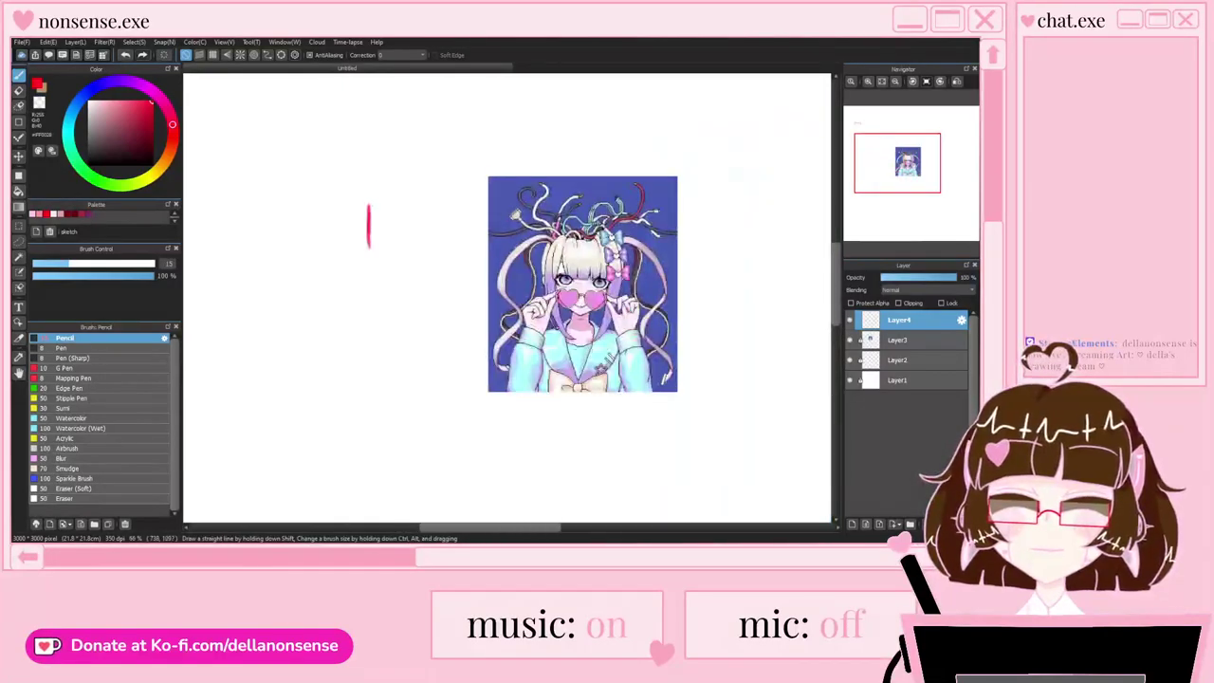
key(ctrl+z)
scroll(407, 290, up, 3)
scroll(346, 190, down, 3)
Step: Sketch a red face outline beside the reference image, from the left cheek to the chin, with the size 15 Pencil
scroll(352, 245, up, 2)
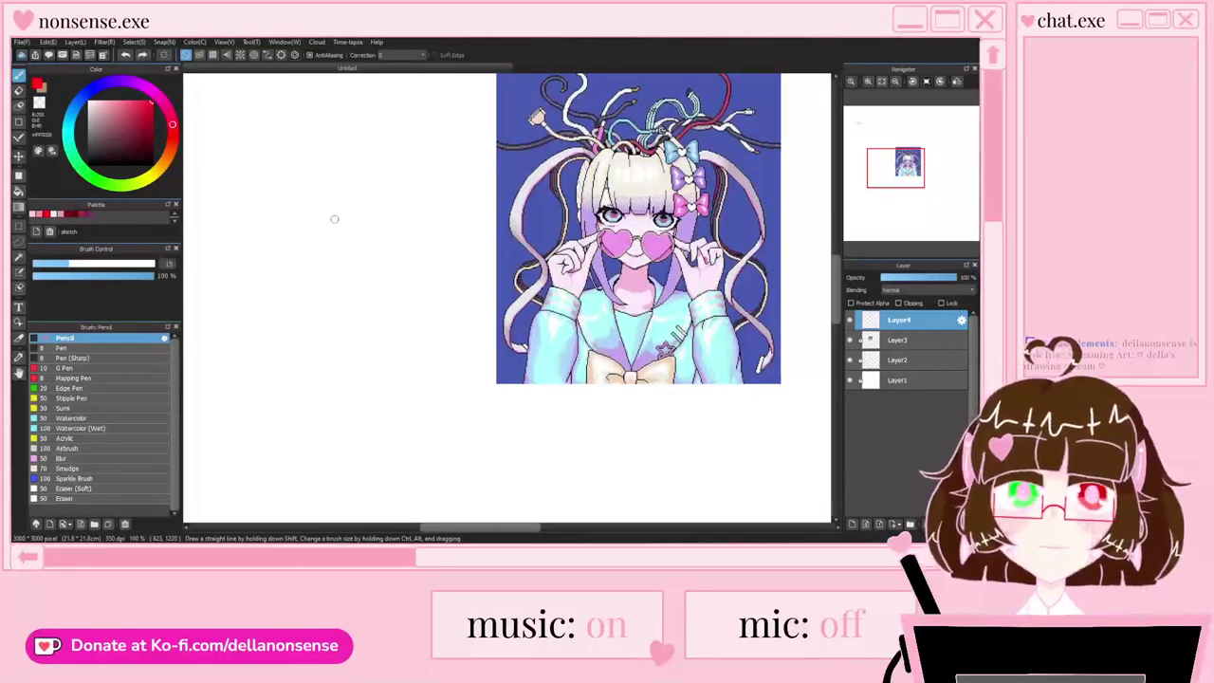
scroll(333, 215, up, 2)
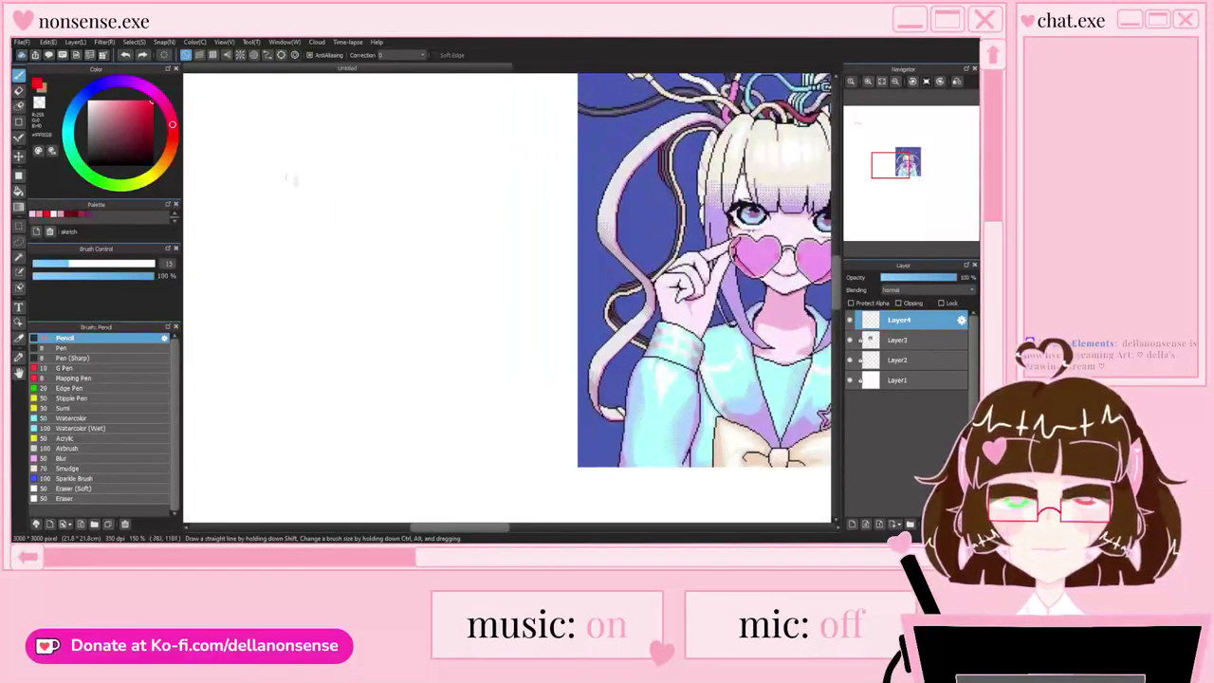
mouse_move(283, 169)
mouse_down()
mouse_move(294, 272)
mouse_move(337, 283)
mouse_move(363, 322)
mouse_move(383, 310)
mouse_move(385, 326)
mouse_move(447, 273)
mouse_move(467, 226)
mouse_move(499, 222)
mouse_up()
key(ctrl+t)
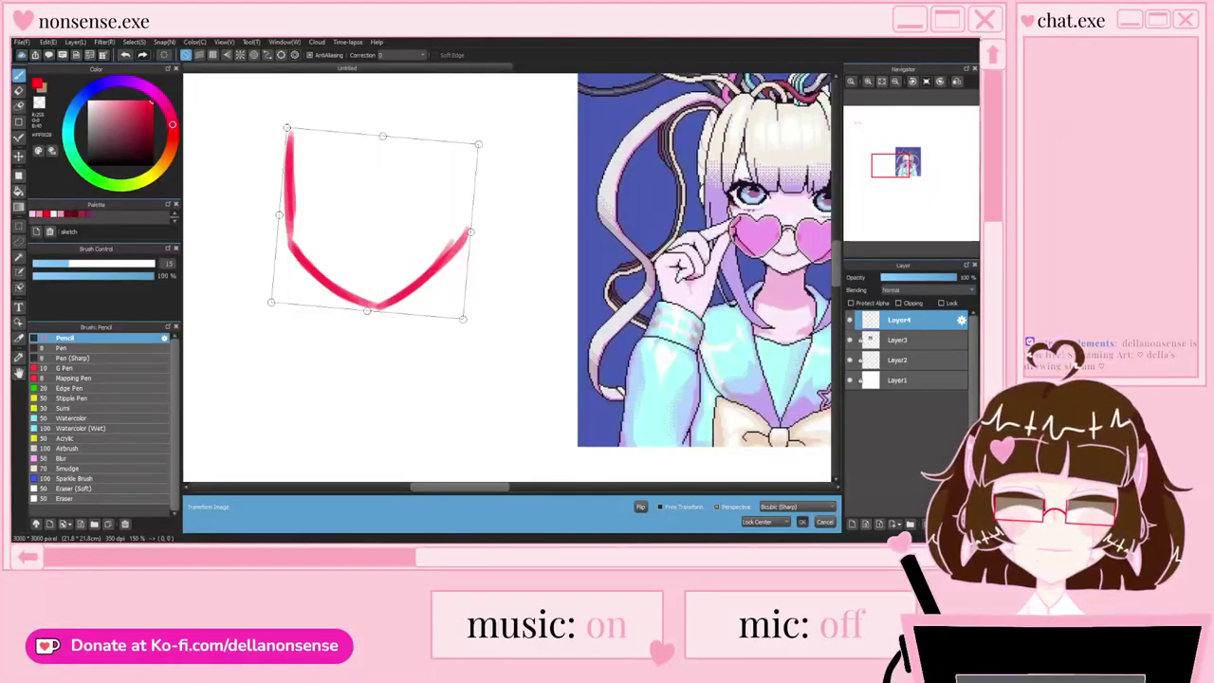
key(Escape)
Step: Try to draw the right cheek of the face outline freehand
mouse_move(467, 264)
mouse_down()
mouse_move(466, 190)
mouse_move(465, 266)
mouse_up()
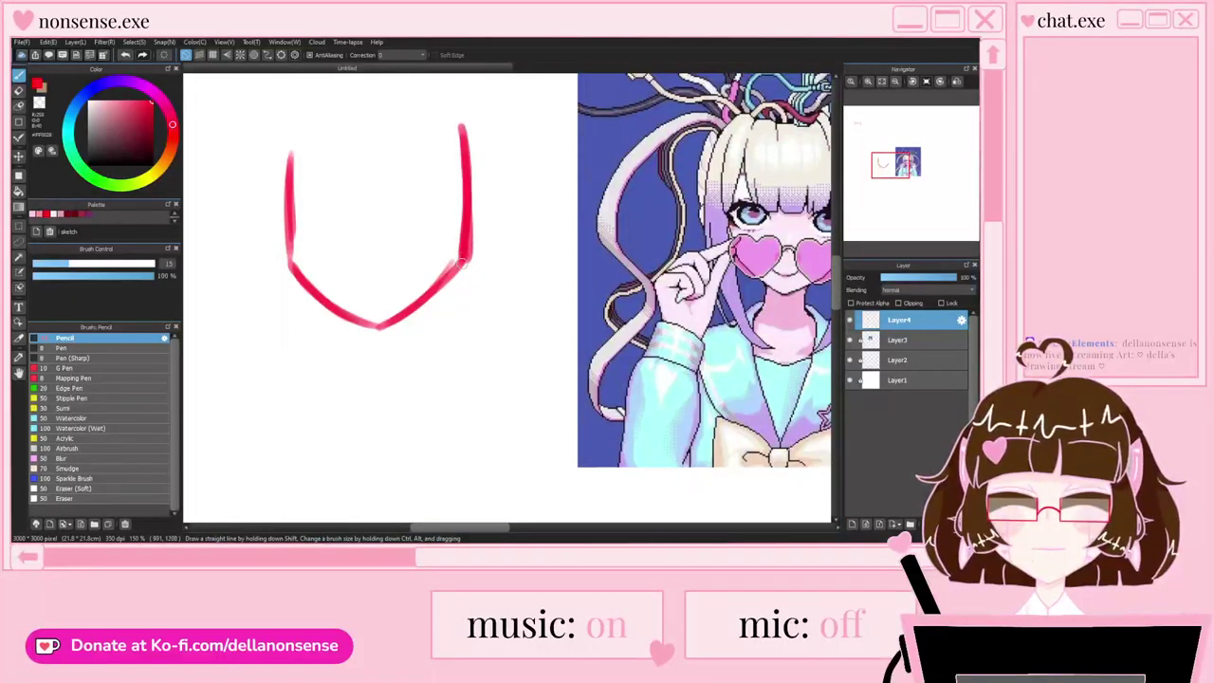
scroll(402, 216, down, 2)
key(ctrl+z)
scroll(404, 212, up, 3)
drag(492, 136, 494, 267)
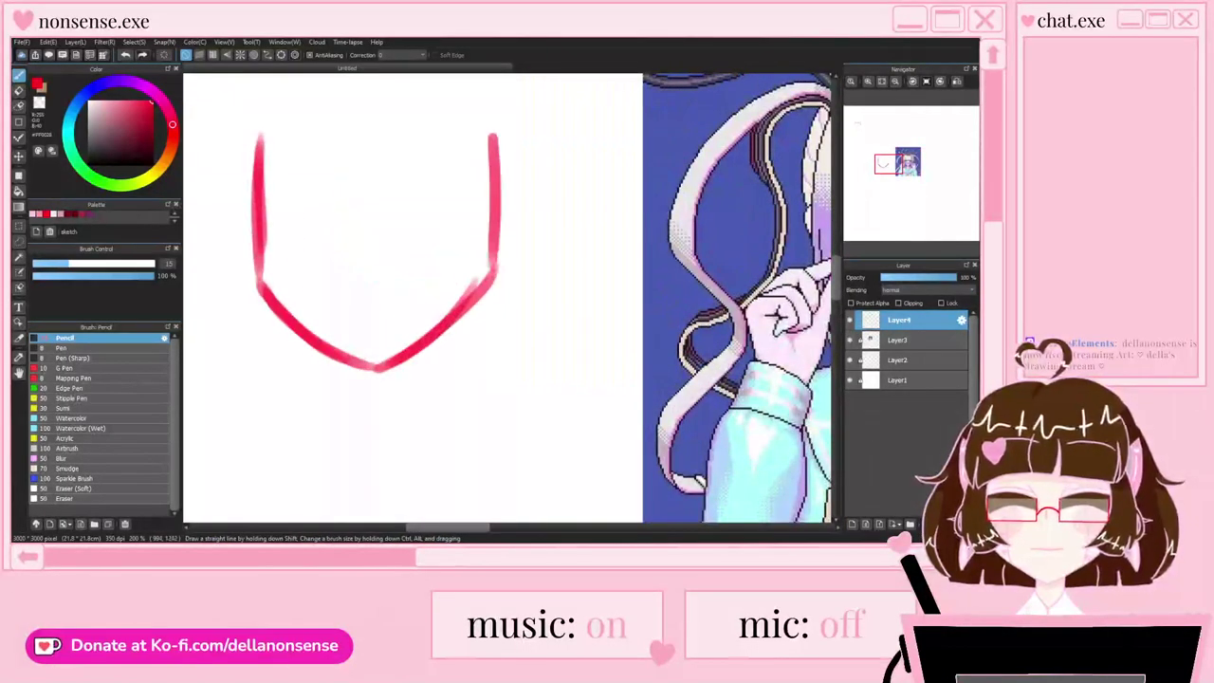
scroll(481, 206, down, 3)
key(ctrl+z)
Step: Straighten the left half of the face outline slightly and place a horizontally flipped copy of it as the right half
key(ctrl+t)
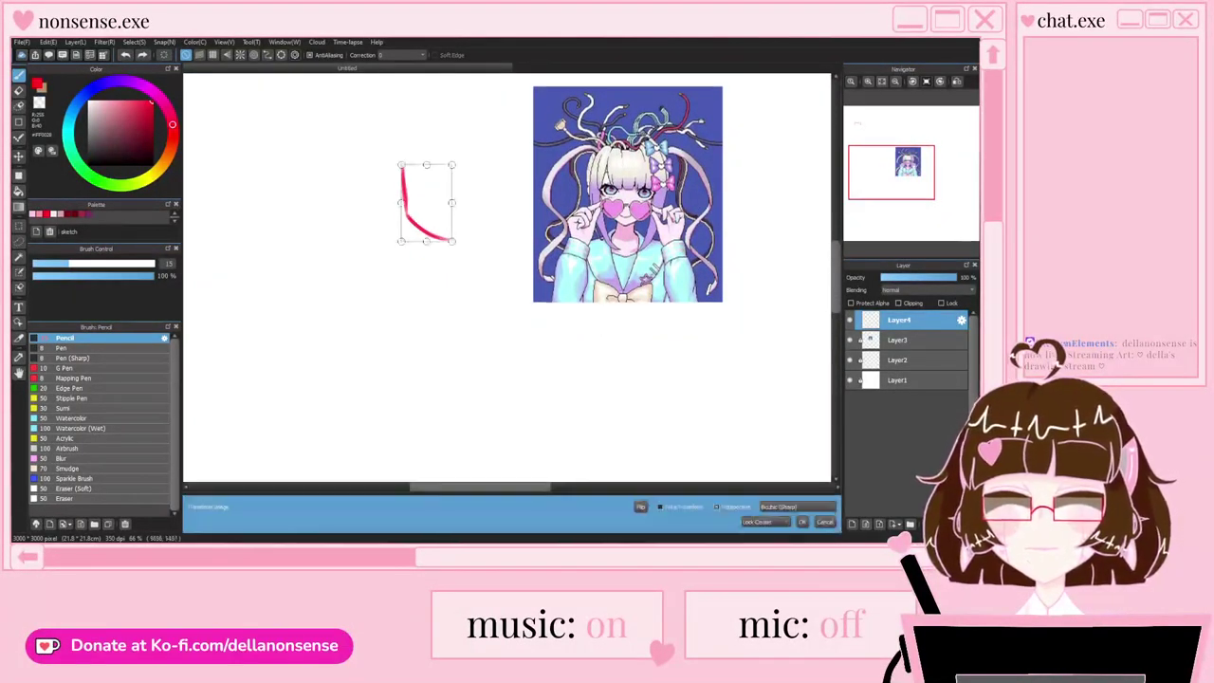
click(802, 521)
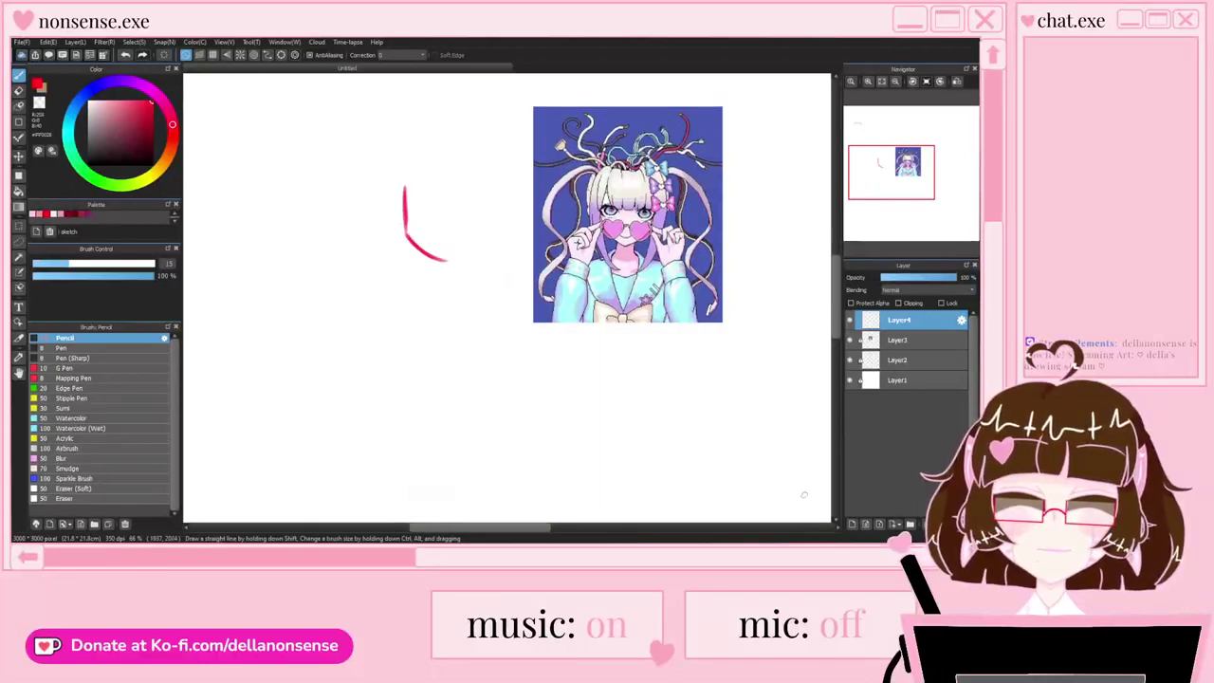
key(ctrl+v)
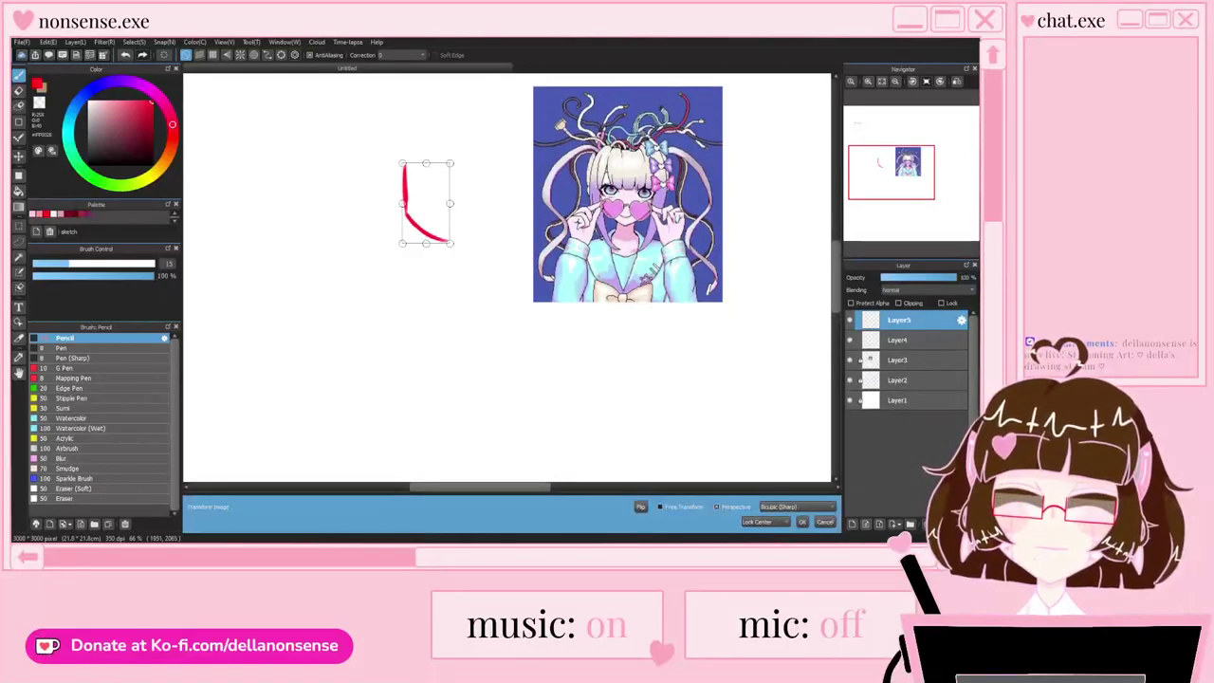
click(641, 506)
drag(426, 204, 462, 202)
Step: Align the flipped half with the original at the chin and merge it into the layer below
scroll(438, 225, up, 4)
drag(546, 193, 551, 195)
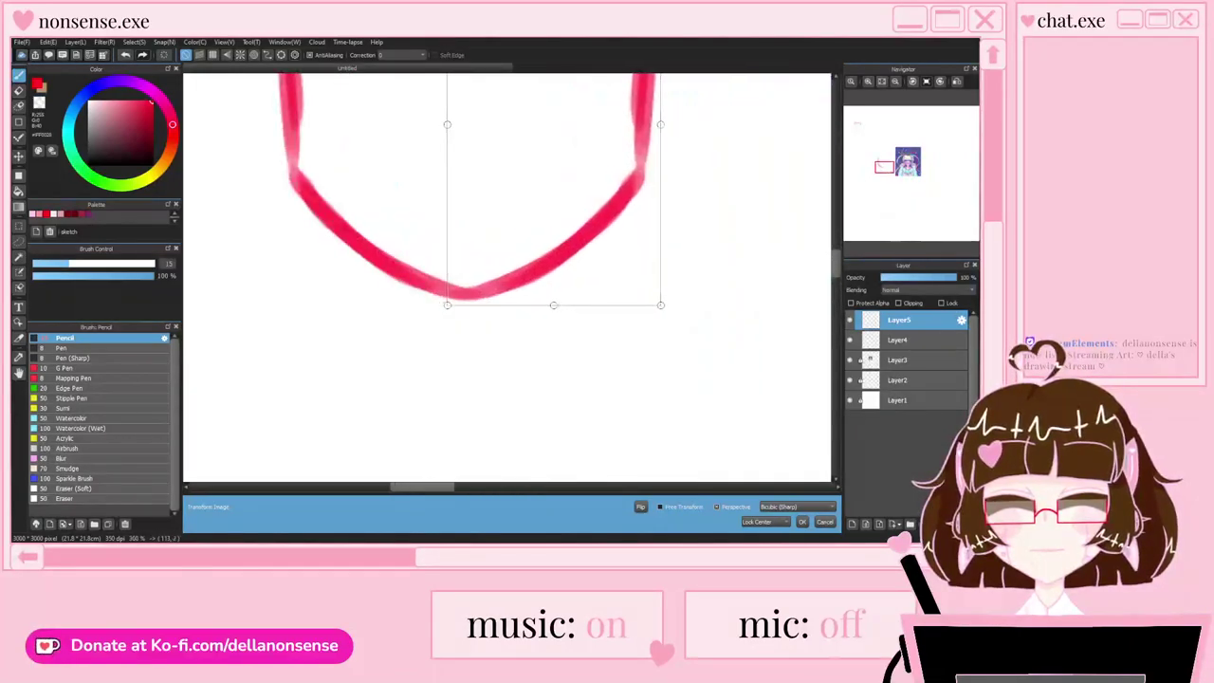
scroll(493, 253, down, 5)
click(803, 522)
click(939, 524)
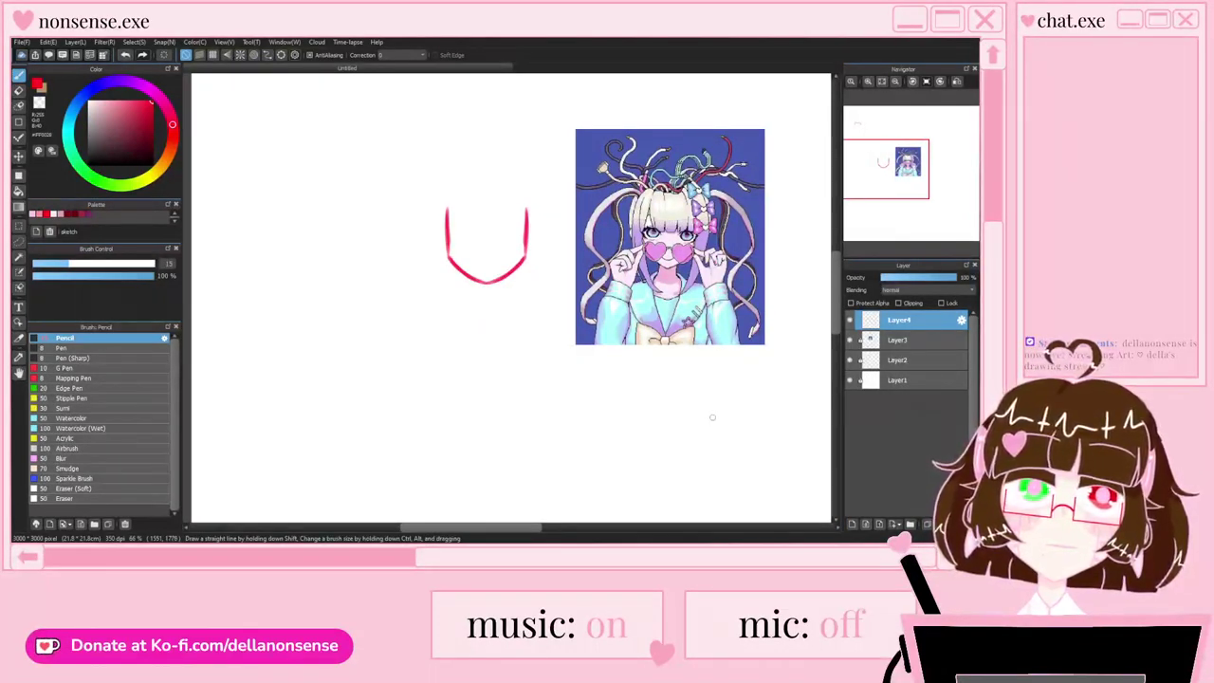
Step: Draw the two curved neck lines below the chin
scroll(493, 300, up, 2)
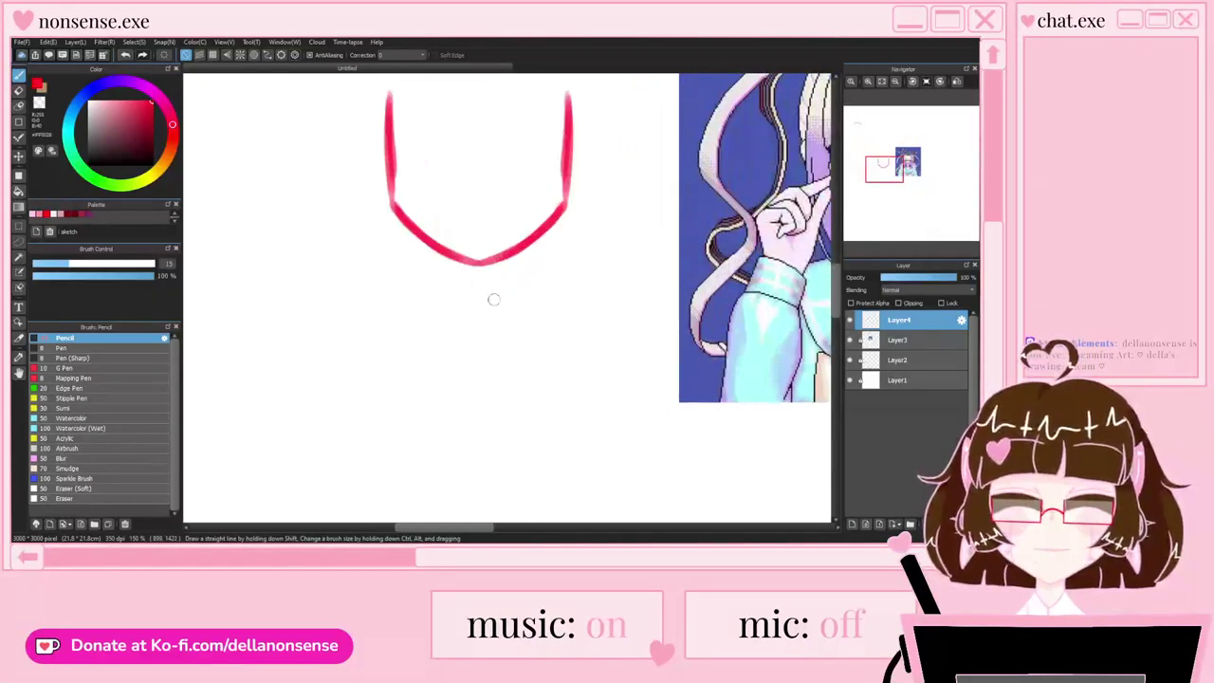
scroll(461, 274, down, 1)
scroll(460, 252, up, 3)
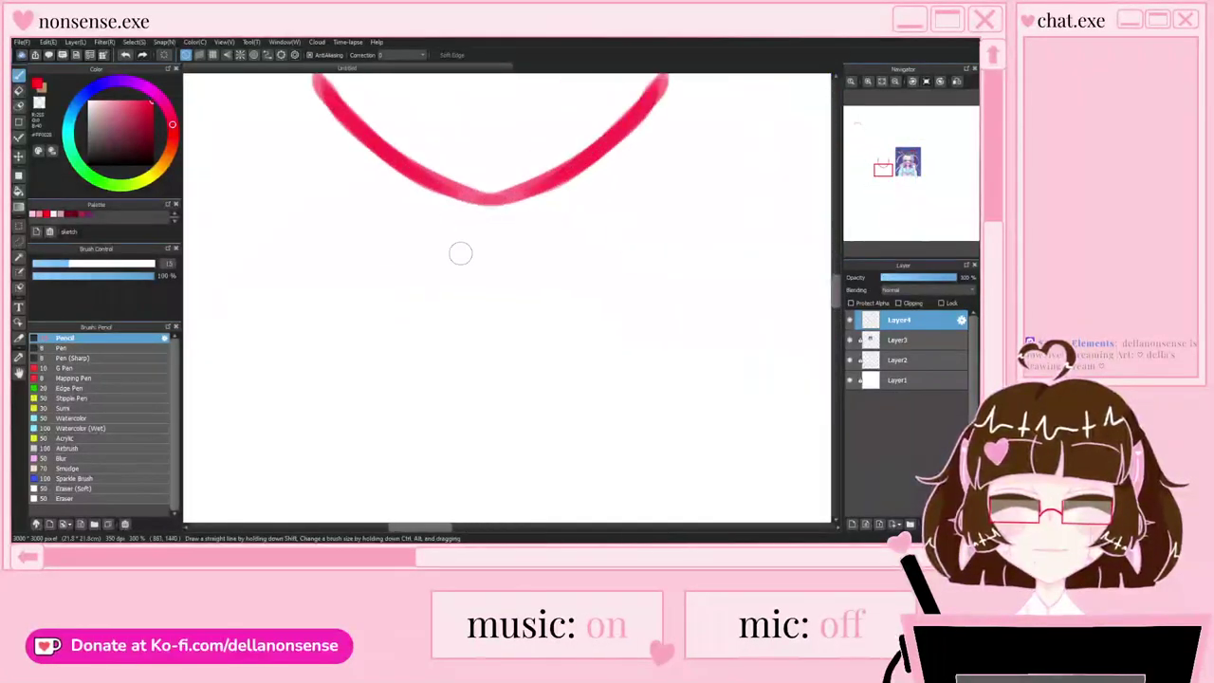
drag(415, 177, 429, 304)
mouse_move(555, 181)
mouse_down()
mouse_move(537, 252)
mouse_move(550, 309)
mouse_up()
scroll(556, 260, down, 2)
scroll(467, 249, up, 1)
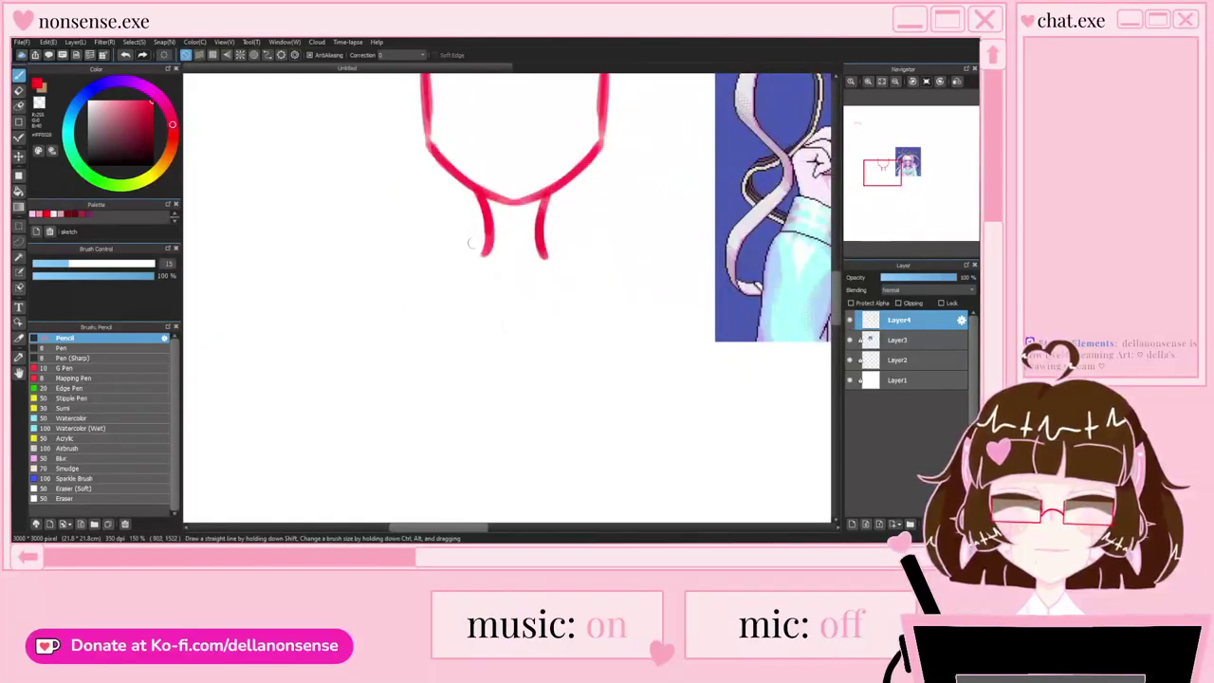
Step: Try to draw the left shoulder line outward from the base of the neck
drag(485, 247, 372, 283)
scroll(401, 293, down, 2)
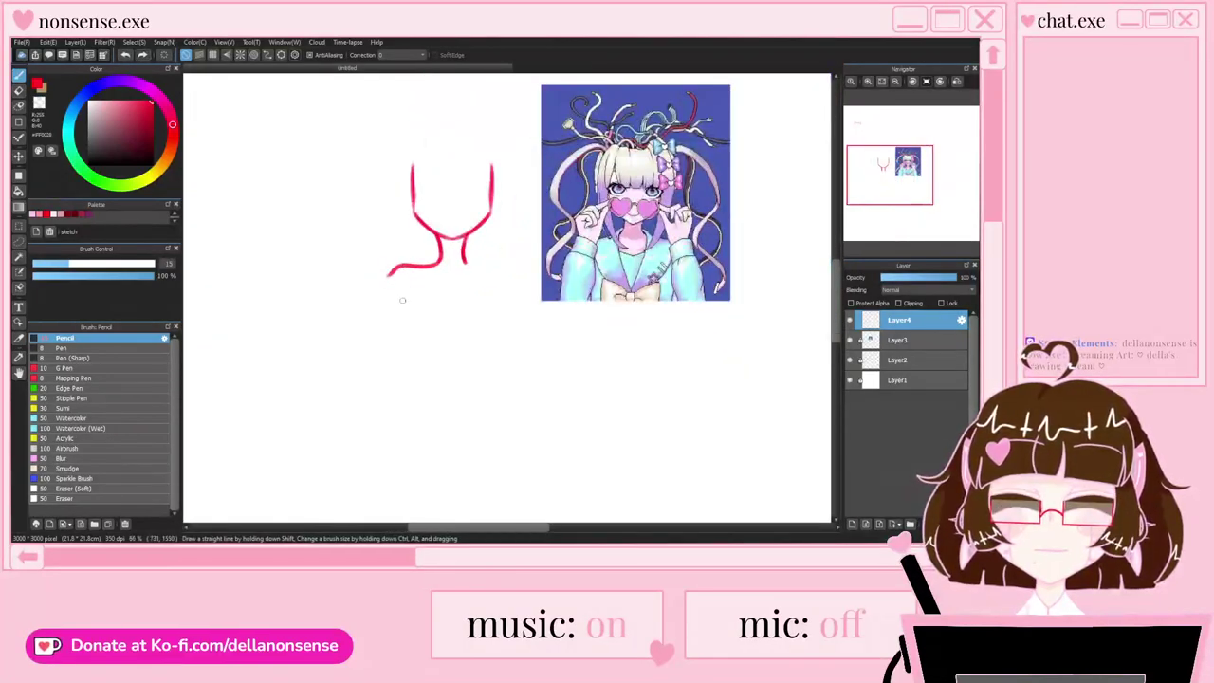
scroll(401, 298, up, 2)
key(ctrl+z)
scroll(443, 275, down, 2)
scroll(443, 275, up, 1)
scroll(531, 285, up, 1)
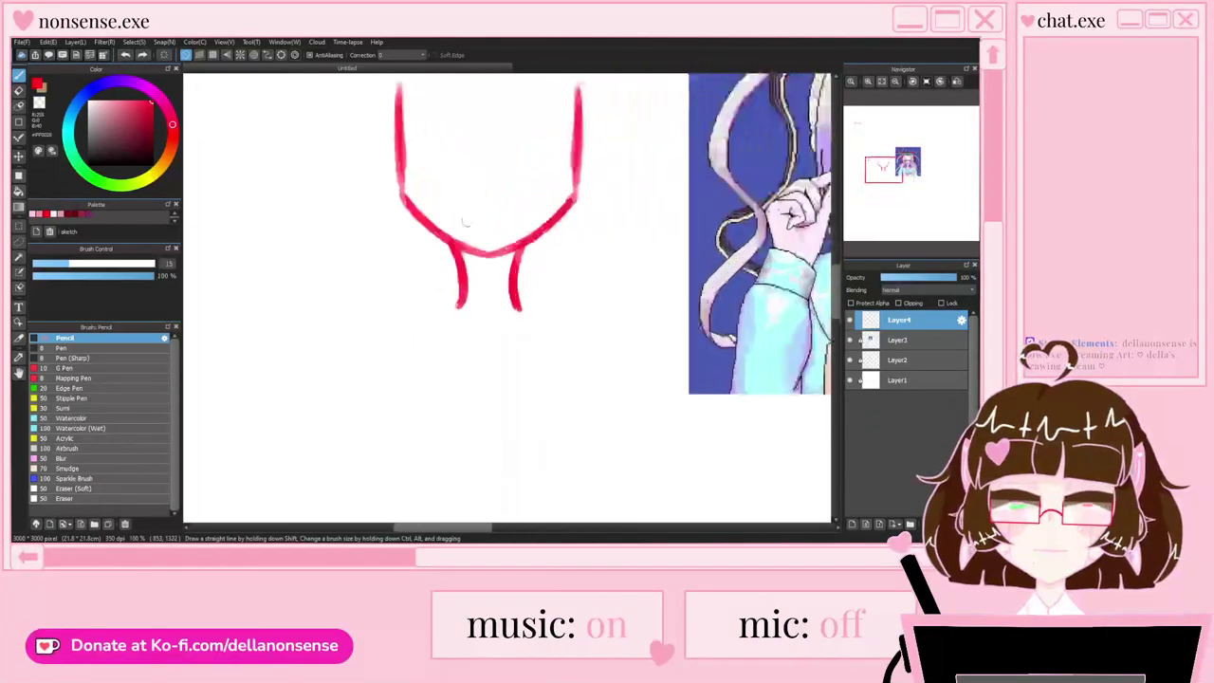
Step: Add a new layer for drawing and lower the face sketch layer's opacity to about 19%
scroll(626, 312, down, 2)
scroll(531, 279, up, 1)
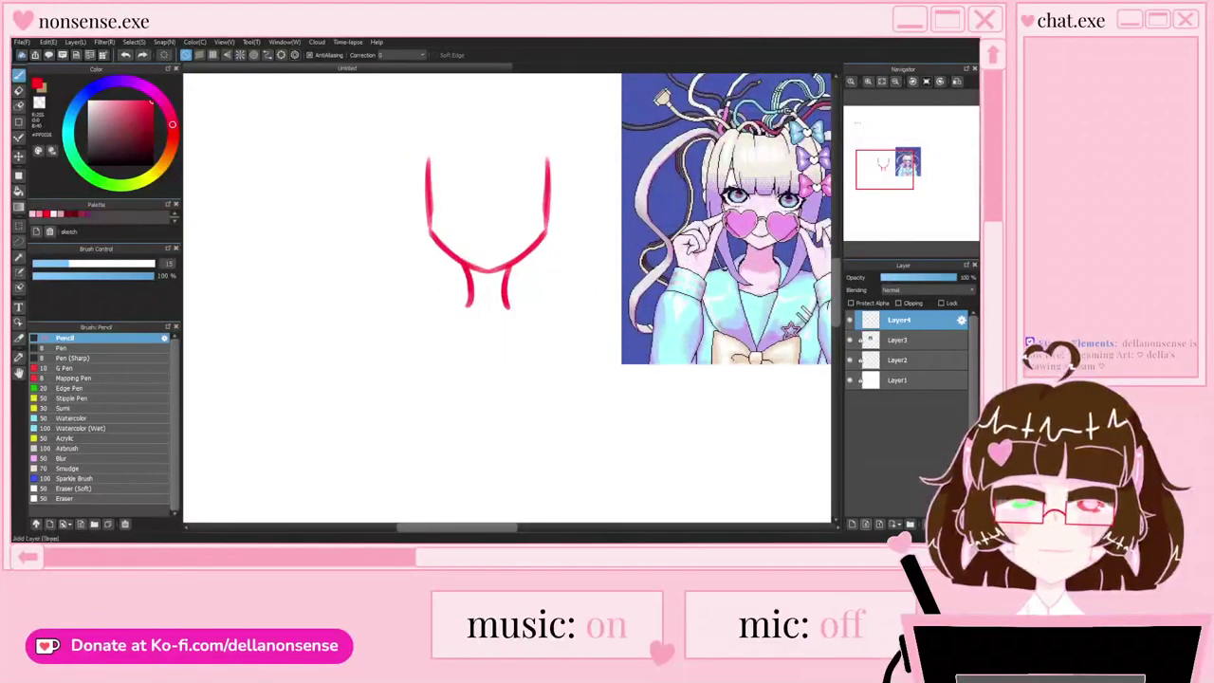
click(853, 523)
click(899, 339)
drag(954, 277, 896, 277)
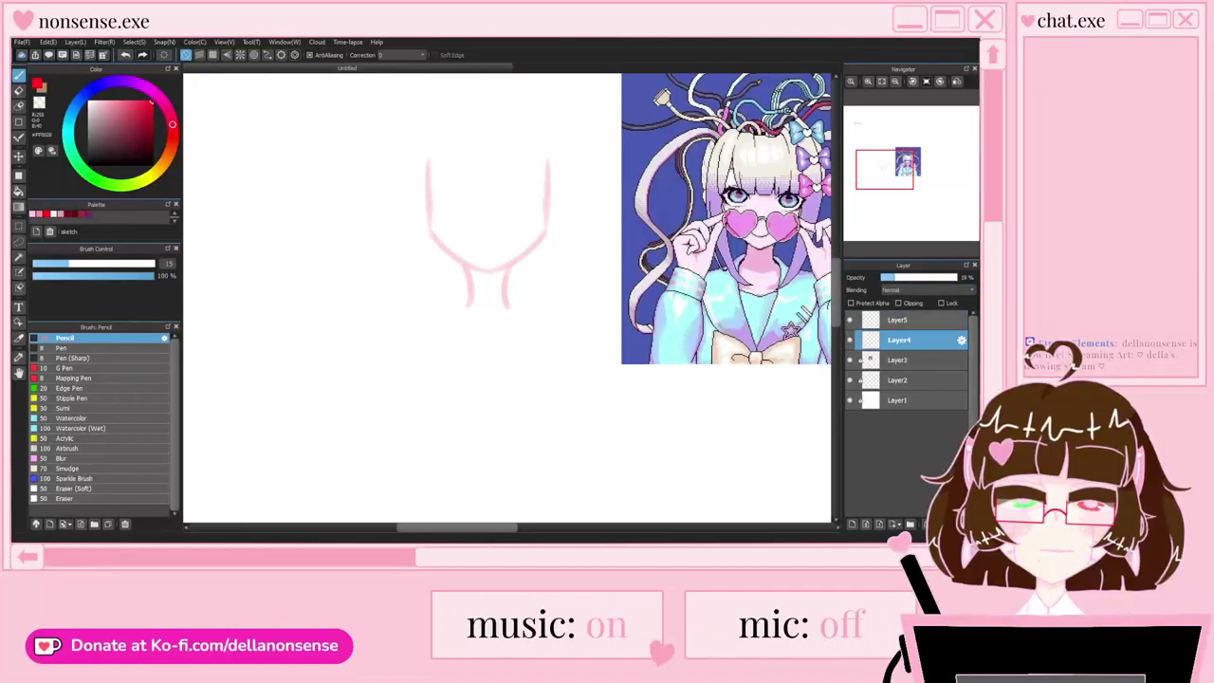
click(899, 320)
Step: Draw a heart-shaped glasses lens over the left side of the face on the new layer
scroll(492, 251, up, 2)
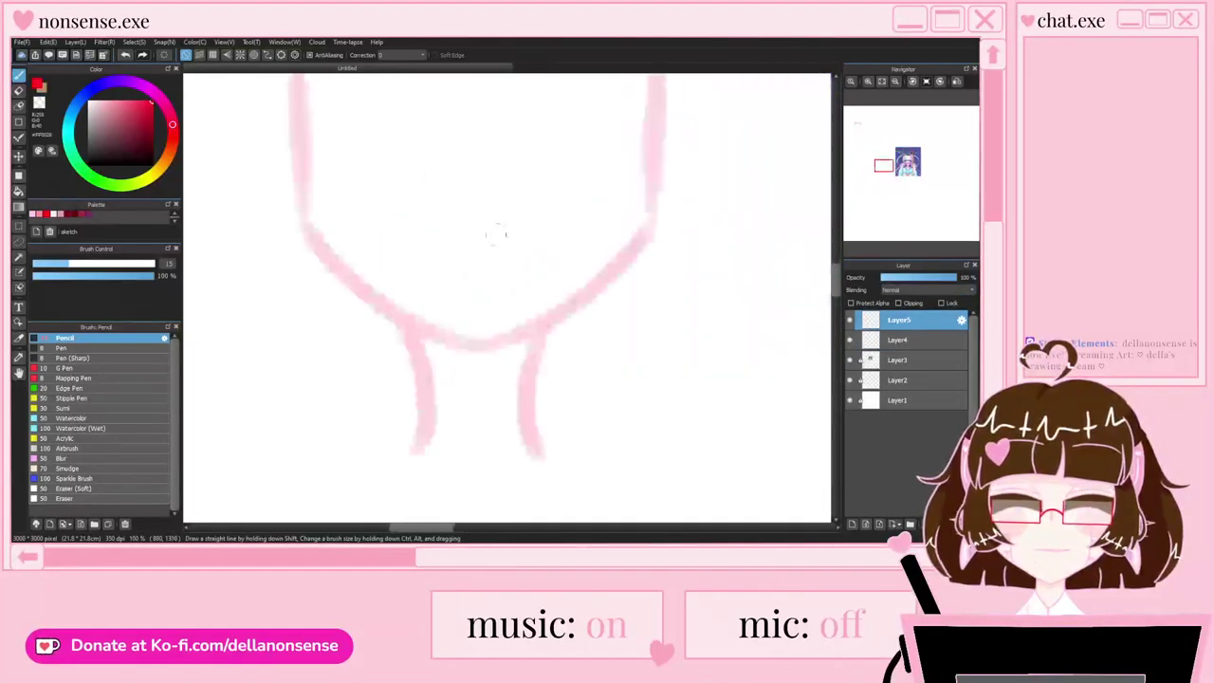
mouse_move(367, 180)
mouse_down()
mouse_move(314, 169)
mouse_move(378, 290)
mouse_move(458, 180)
mouse_move(385, 302)
mouse_up()
scroll(384, 294, down, 2)
scroll(385, 277, down, 1)
Step: Transform the heart lens into a slightly wider, flatter shape and position it over the left cheek
key(ctrl+t)
scroll(385, 277, down, 1)
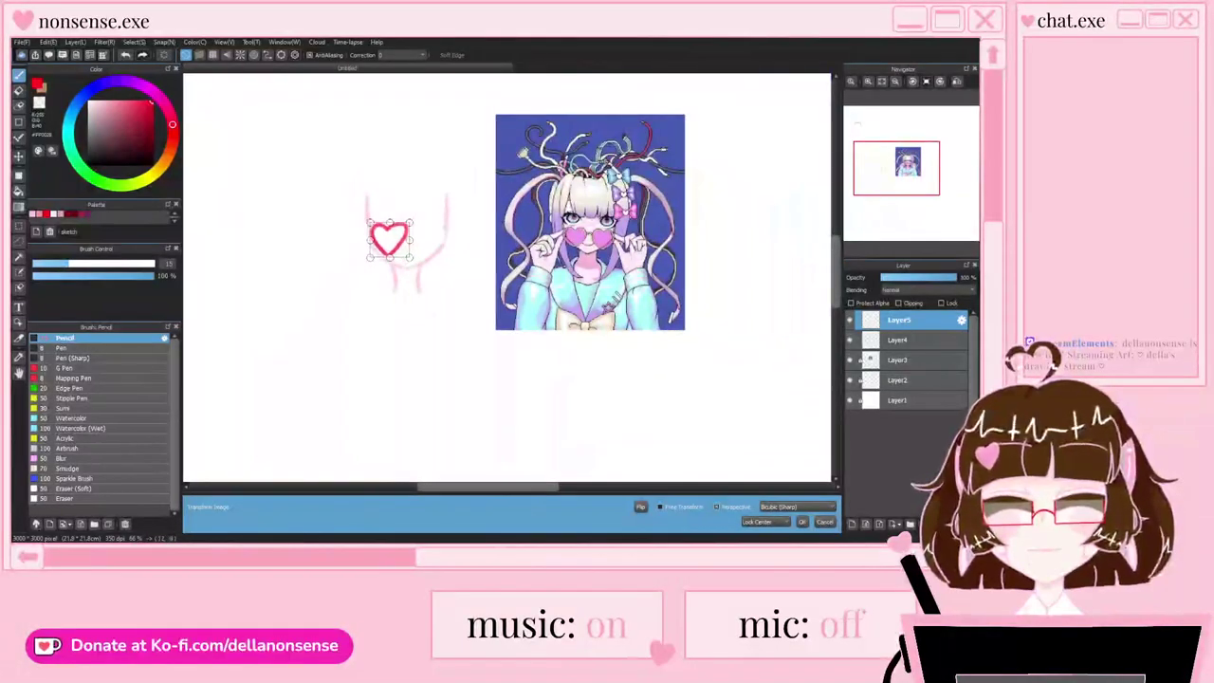
scroll(390, 243, up, 2)
drag(390, 243, 370, 252)
drag(416, 288, 427, 298)
drag(372, 249, 378, 243)
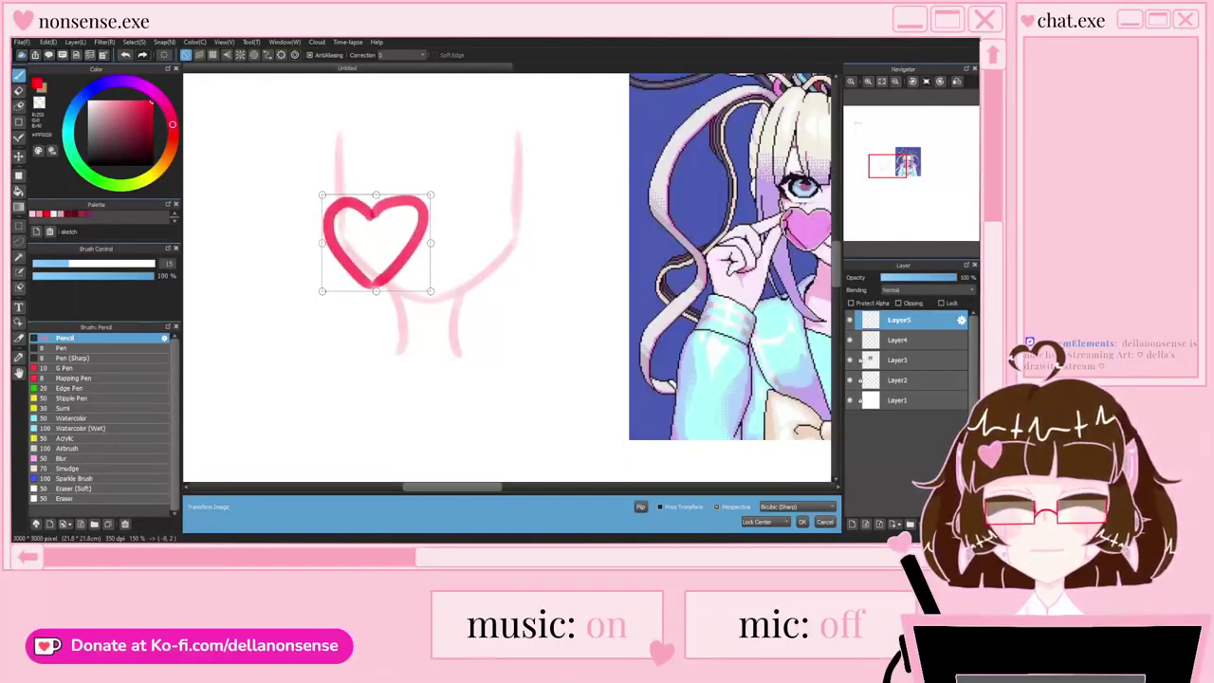
drag(431, 291, 423, 285)
drag(423, 202, 432, 243)
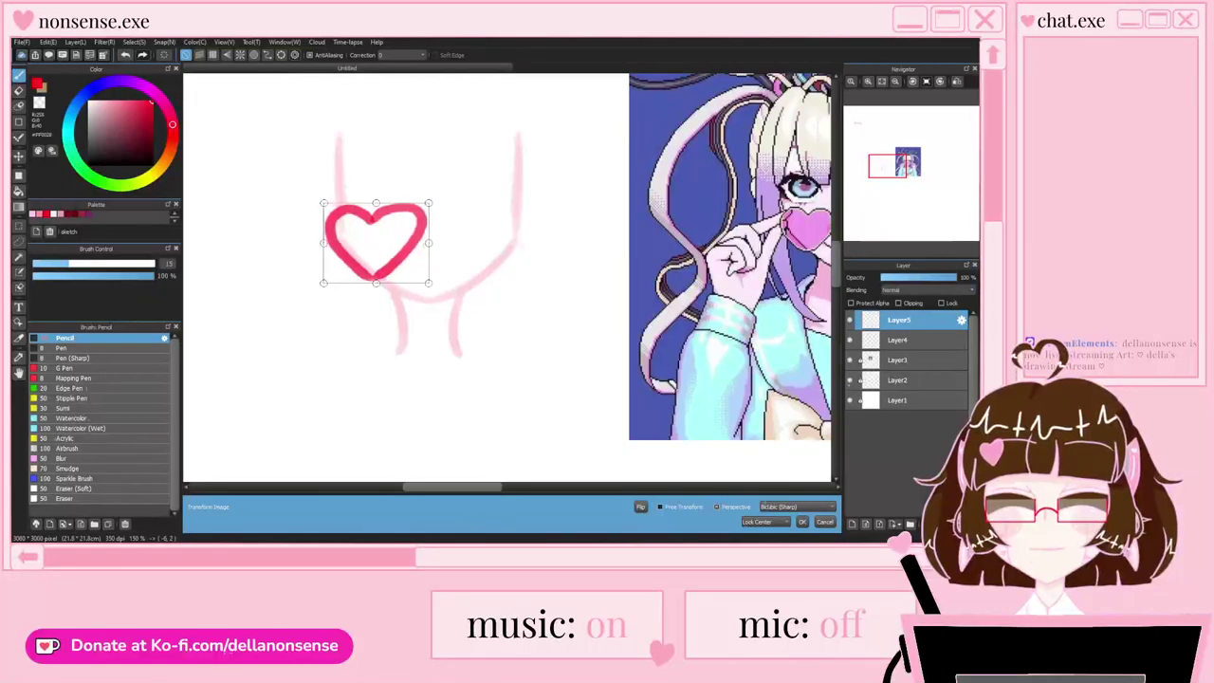
drag(378, 240, 379, 241)
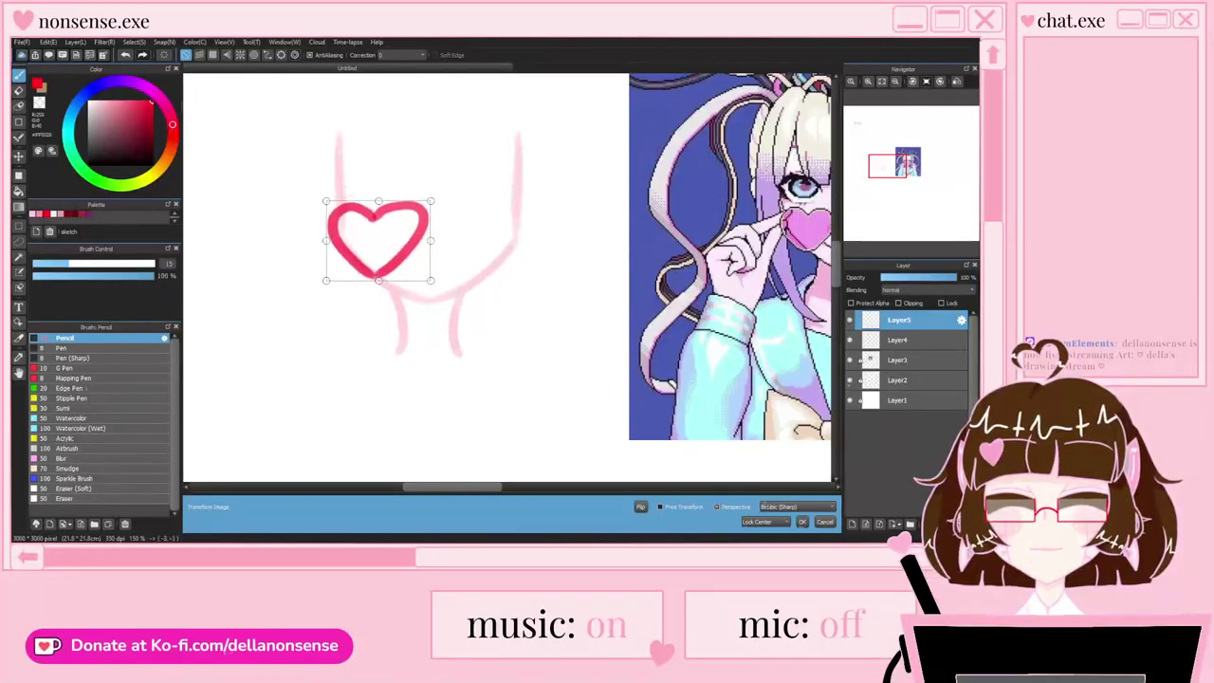
click(801, 522)
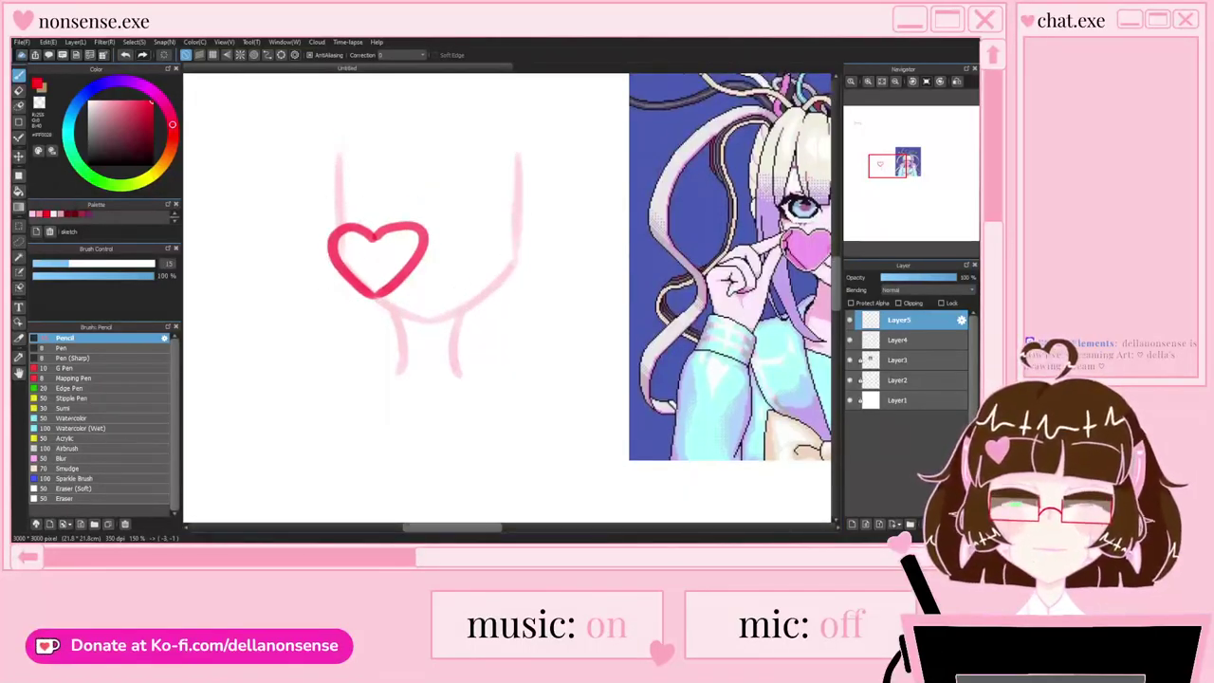
Step: Duplicate the heart lens layer, flip the copy, and place it over the other side of the face as the second lens
click(925, 524)
key(ctrl+t)
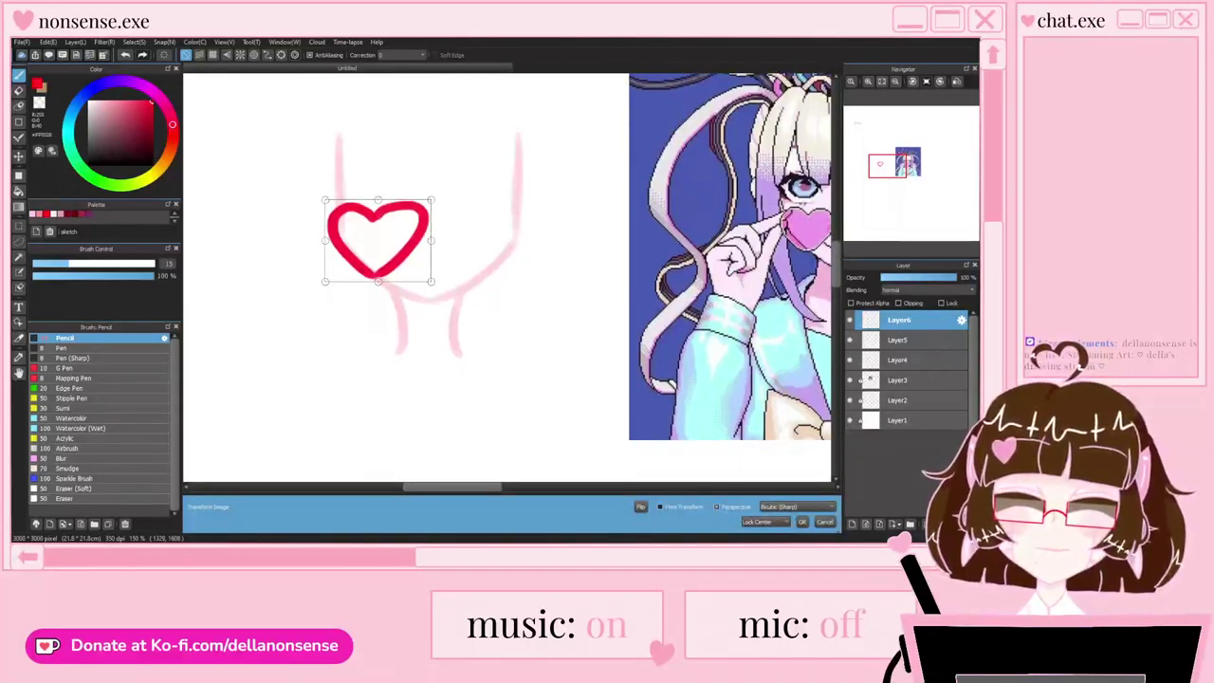
click(641, 507)
drag(378, 241, 487, 240)
key(ctrl+minus)
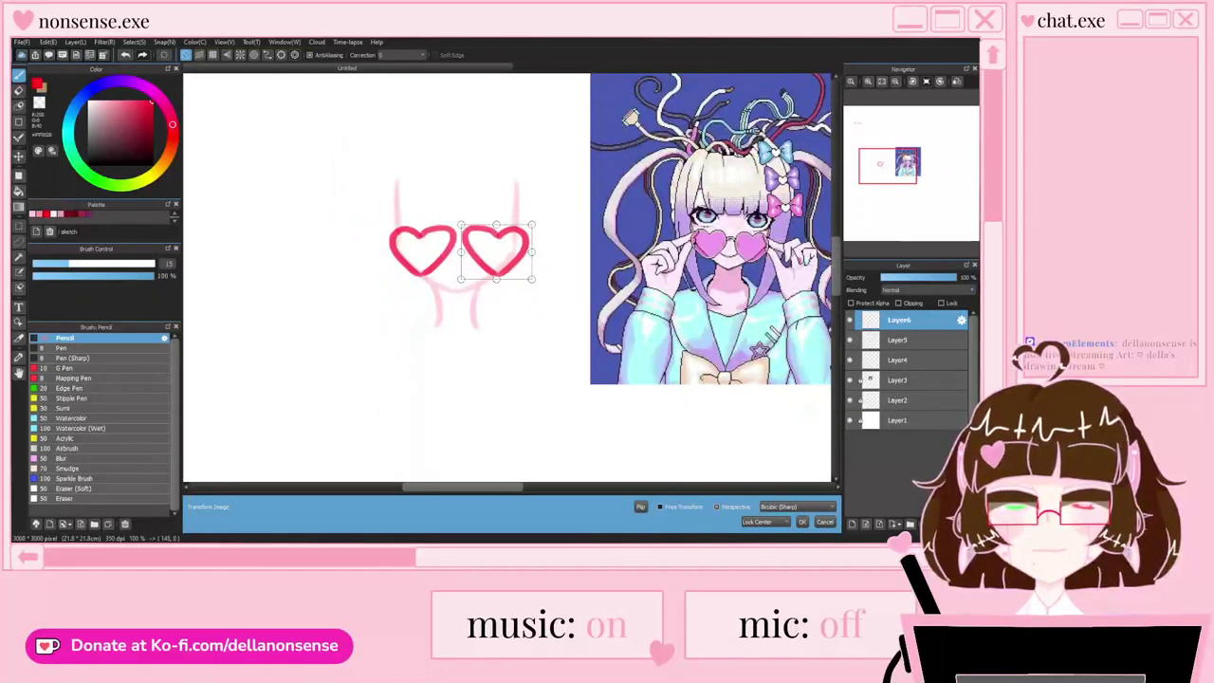
scroll(486, 276, up, 2)
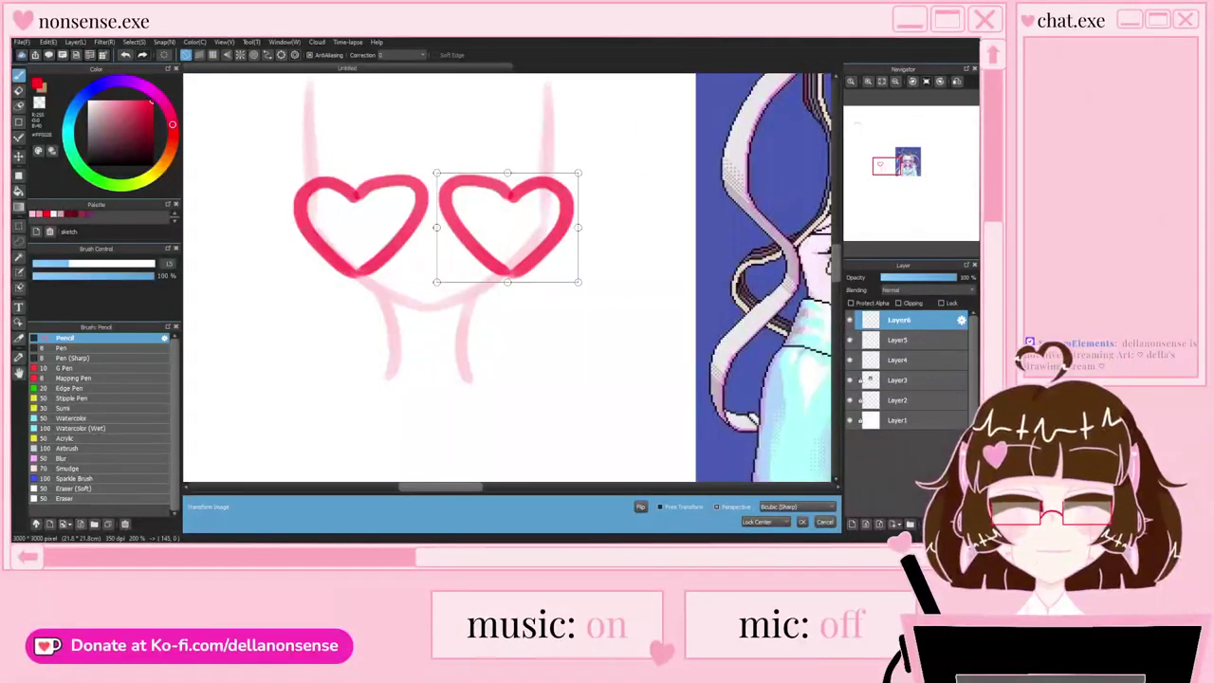
click(803, 522)
Step: Draw a curved bridge joining the two heart lenses and merge the duplicated lens layer into the original lens layer
scroll(509, 360, down, 2)
scroll(484, 338, up, 3)
scroll(463, 231, up, 2)
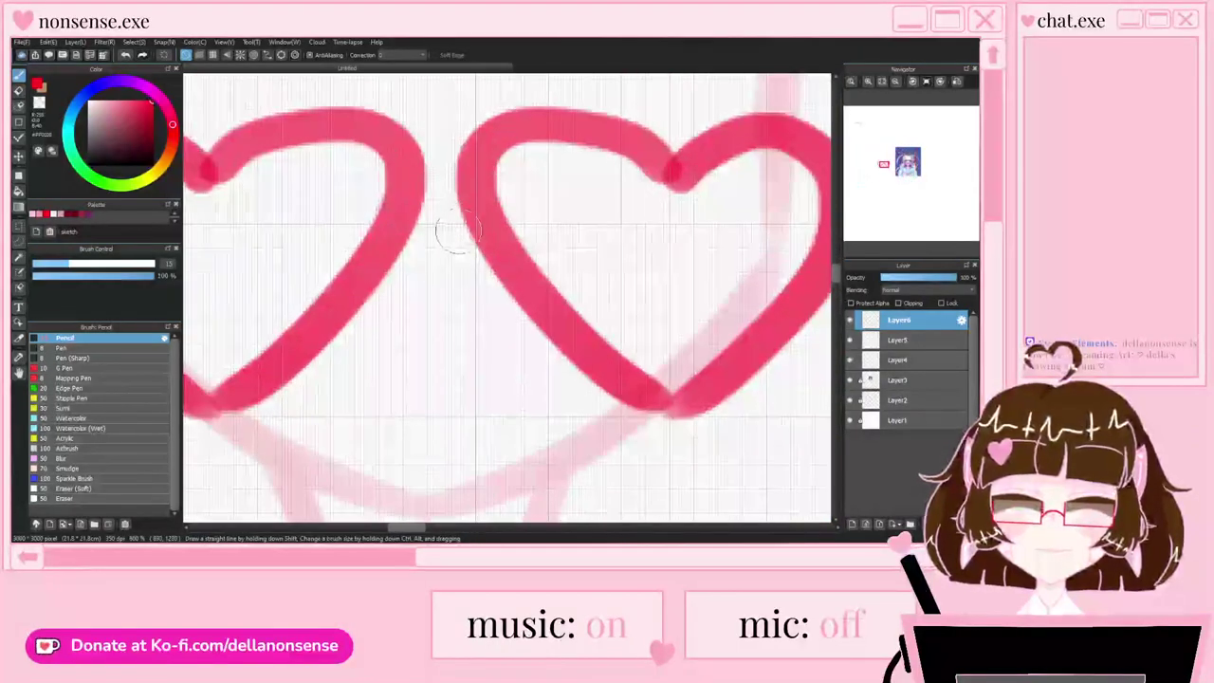
key(ctrl+minus)
key(ctrl+minus)
key(ctrl+minus)
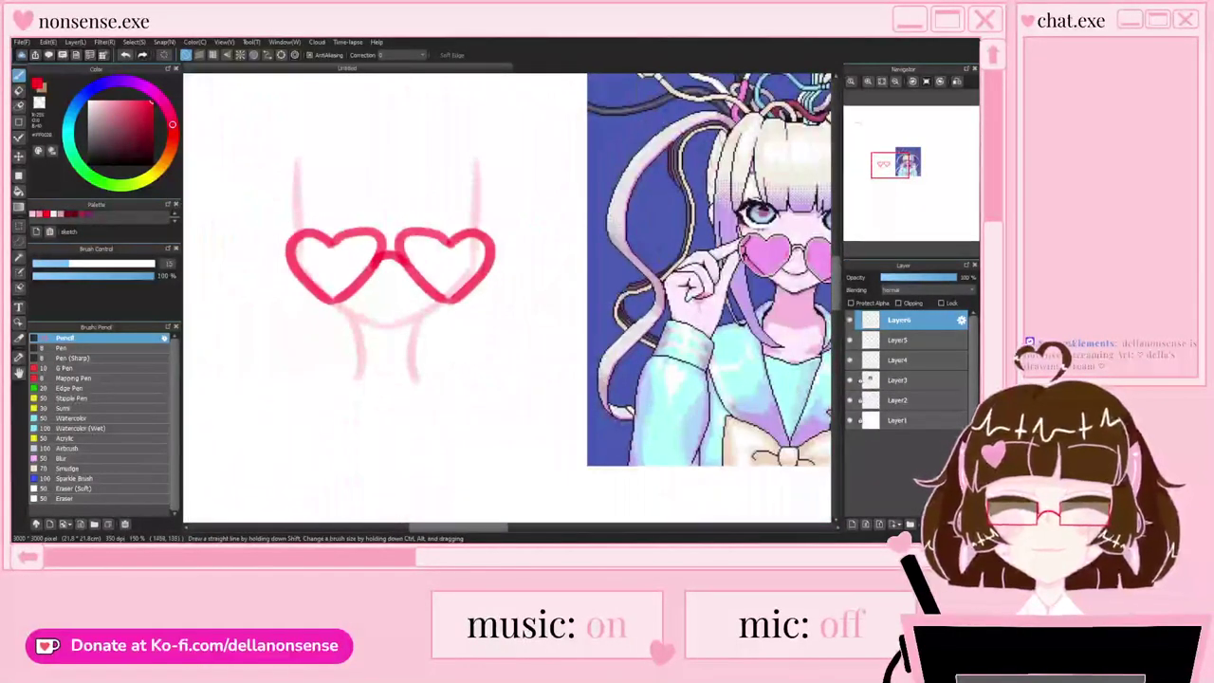
click(939, 524)
click(900, 340)
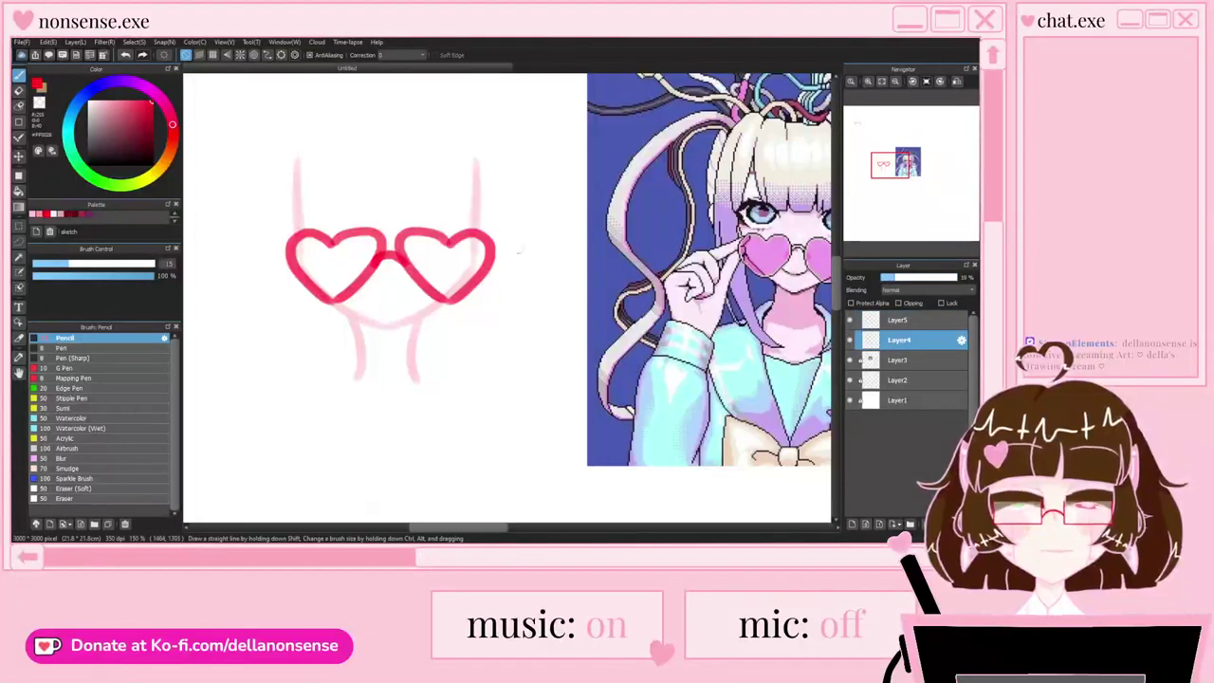
scroll(485, 228, down, 1)
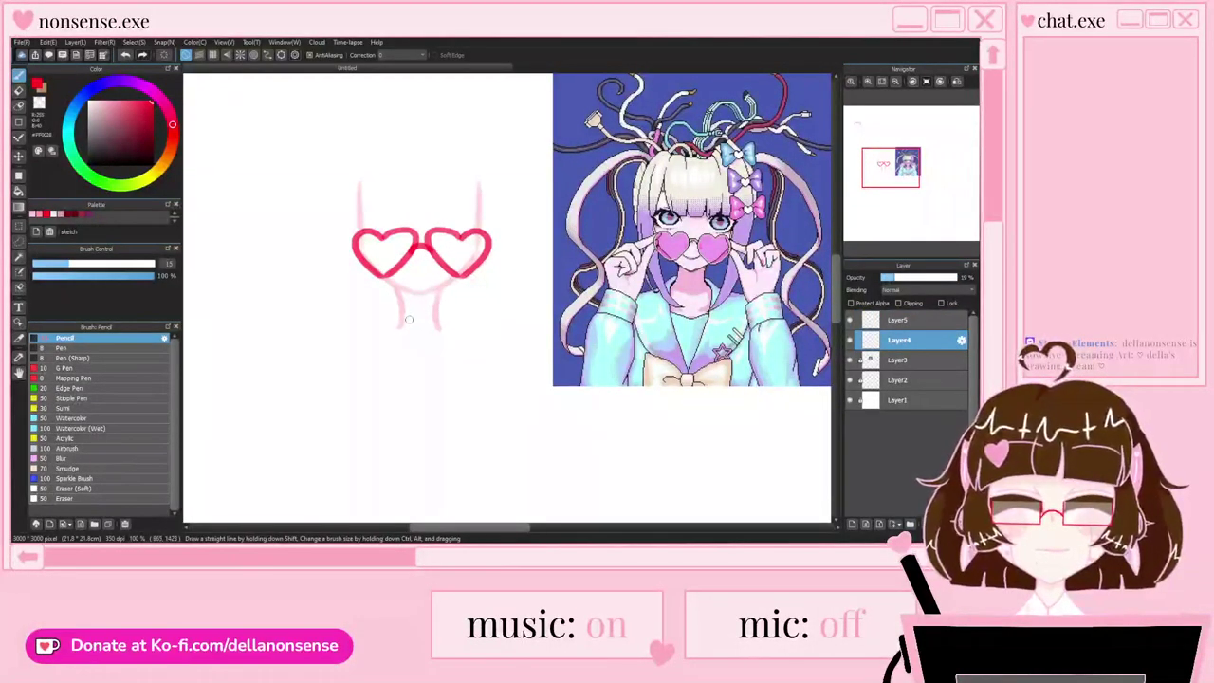
scroll(349, 289, up, 3)
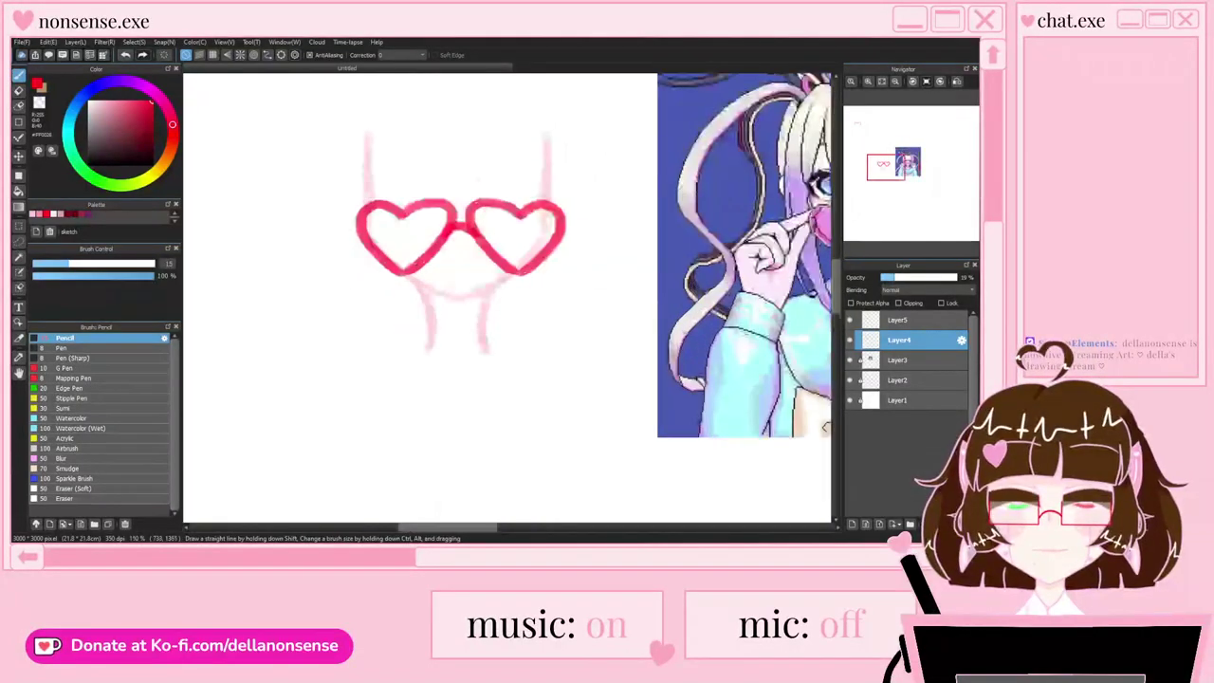
drag(289, 237, 370, 173)
key(ctrl+z)
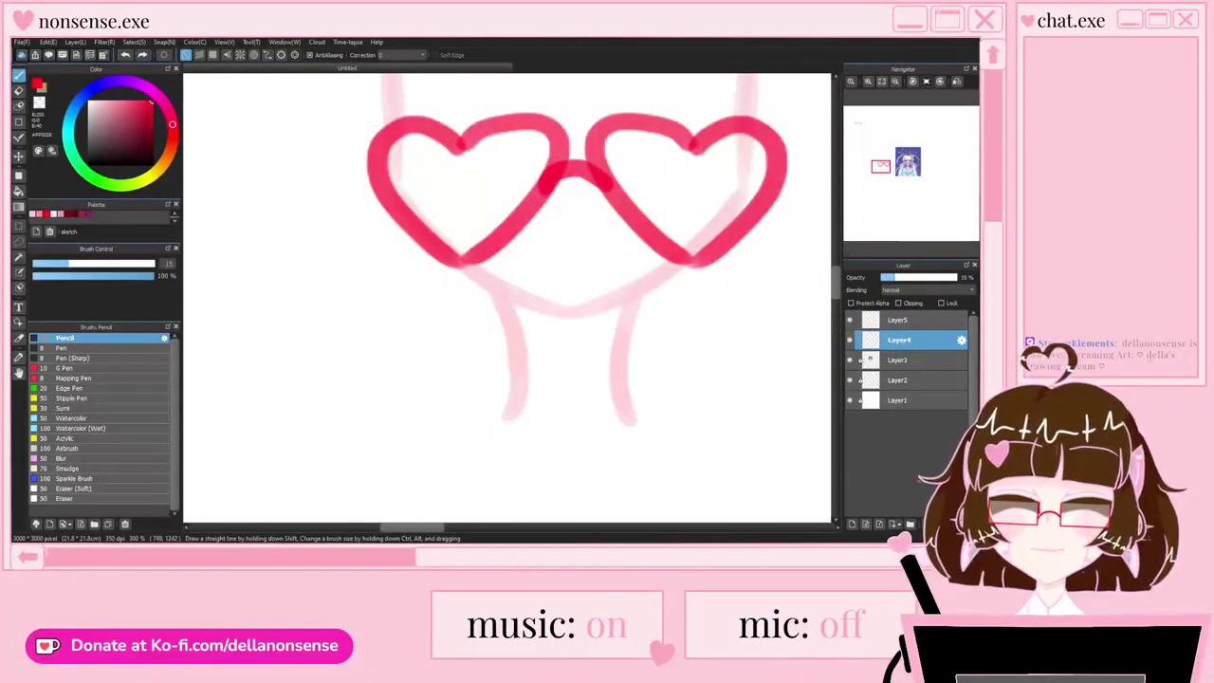
Step: Add a new layer above the glasses and draw the finger lines reaching outward from the left lens's outer edge
click(852, 524)
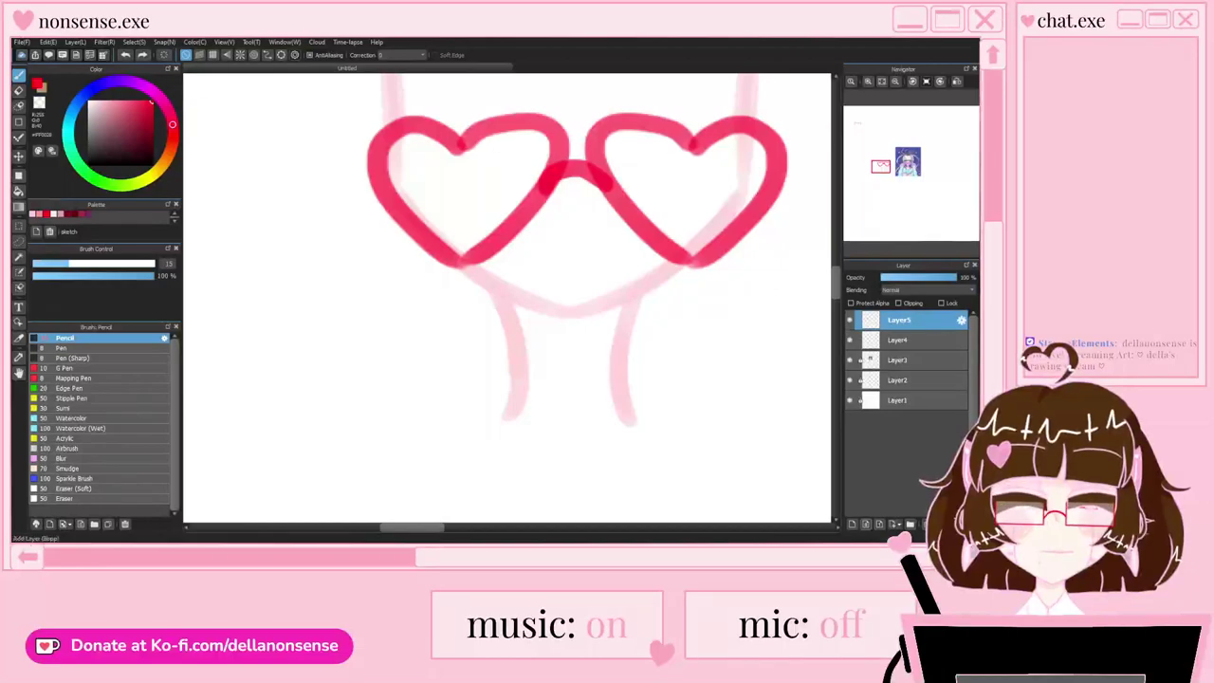
drag(287, 255, 370, 191)
drag(384, 123, 277, 220)
key(ctrl+z)
key(ctrl+z)
mouse_move(302, 280)
mouse_down()
mouse_move(379, 123)
mouse_move(250, 273)
mouse_up()
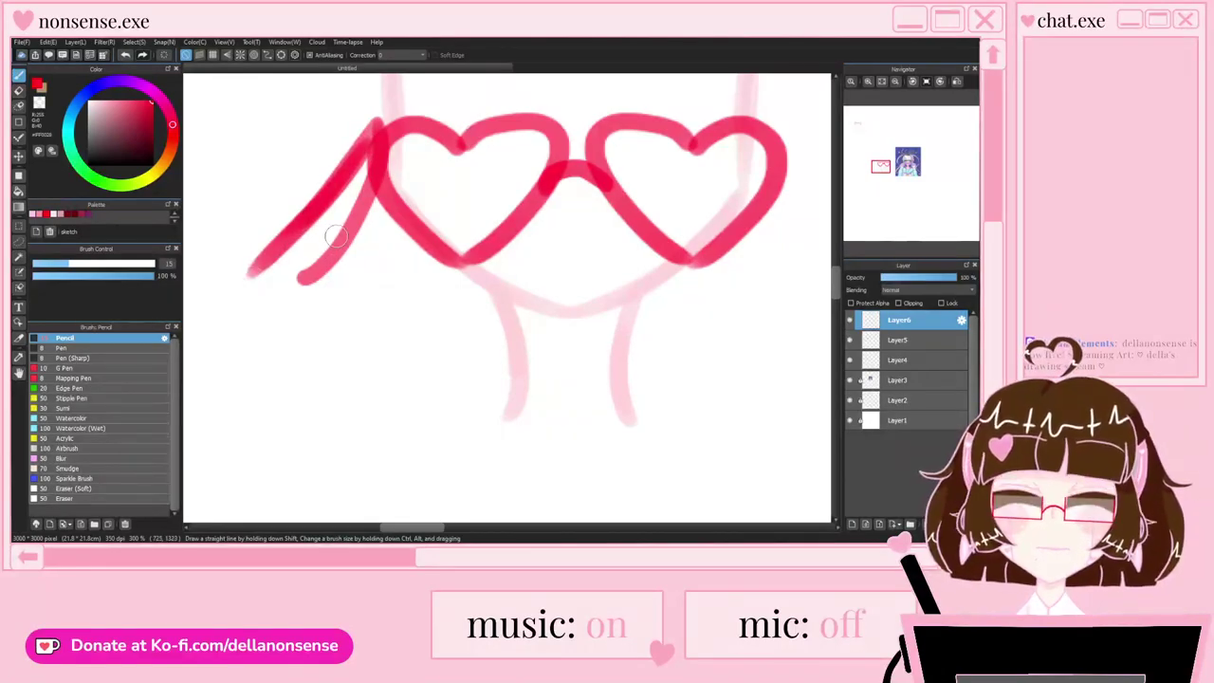
Step: Draw the outline of the curled fingers below the finger lines on the left, following the reference hand
scroll(391, 196, down, 4)
scroll(585, 179, up, 3)
scroll(583, 184, down, 2)
scroll(380, 228, up, 1)
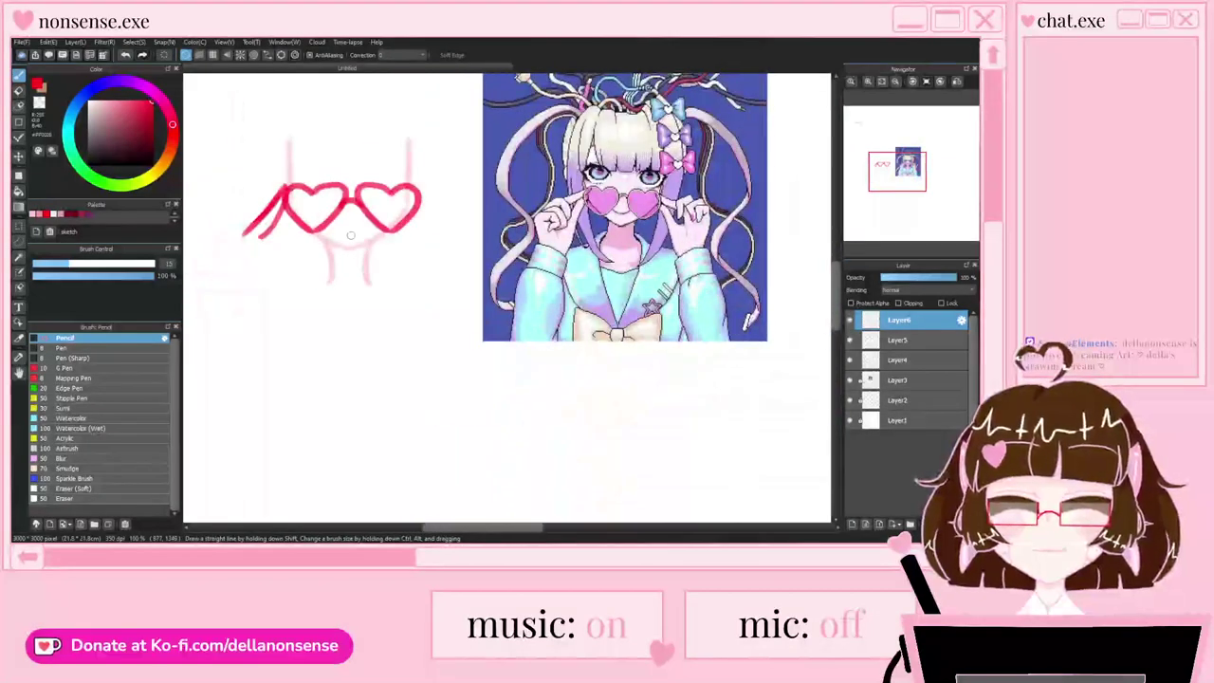
scroll(379, 228, down, 2)
scroll(380, 228, up, 3)
scroll(494, 230, down, 1)
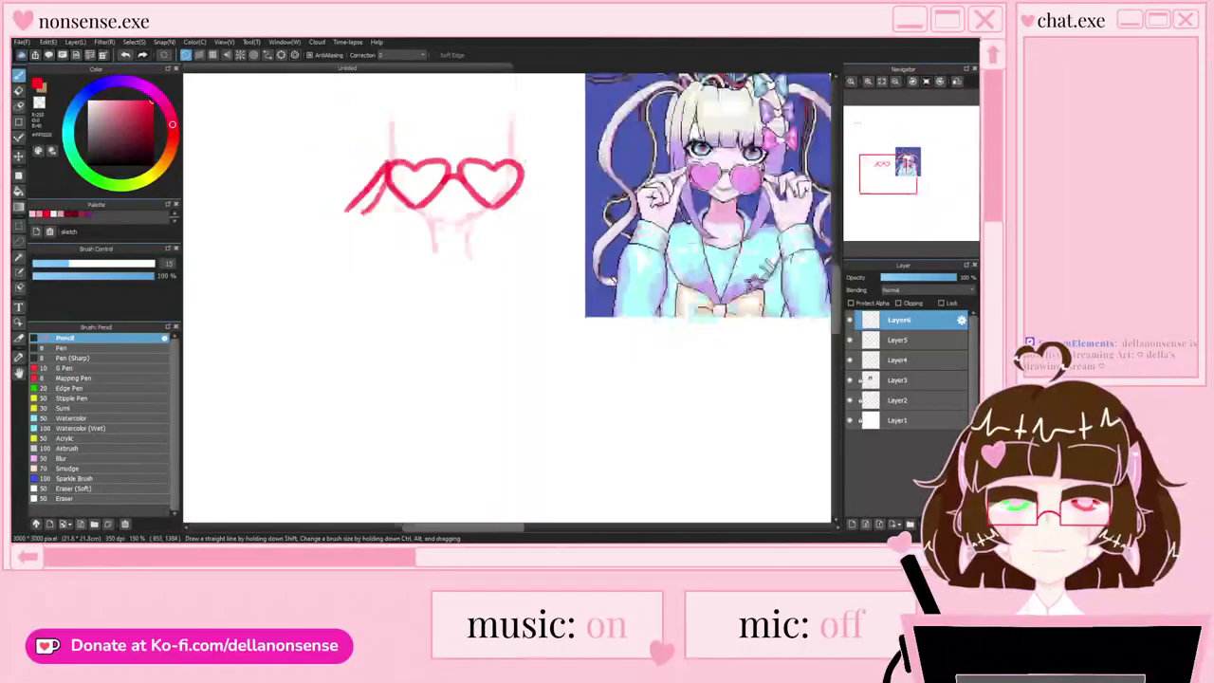
scroll(392, 237, up, 2)
mouse_move(304, 184)
mouse_down()
mouse_move(352, 199)
mouse_move(358, 248)
mouse_up()
mouse_move(317, 207)
mouse_down()
mouse_move(353, 275)
mouse_move(318, 305)
mouse_move(278, 286)
mouse_up()
scroll(317, 257, down, 2)
key(ctrl+z)
scroll(321, 257, up, 3)
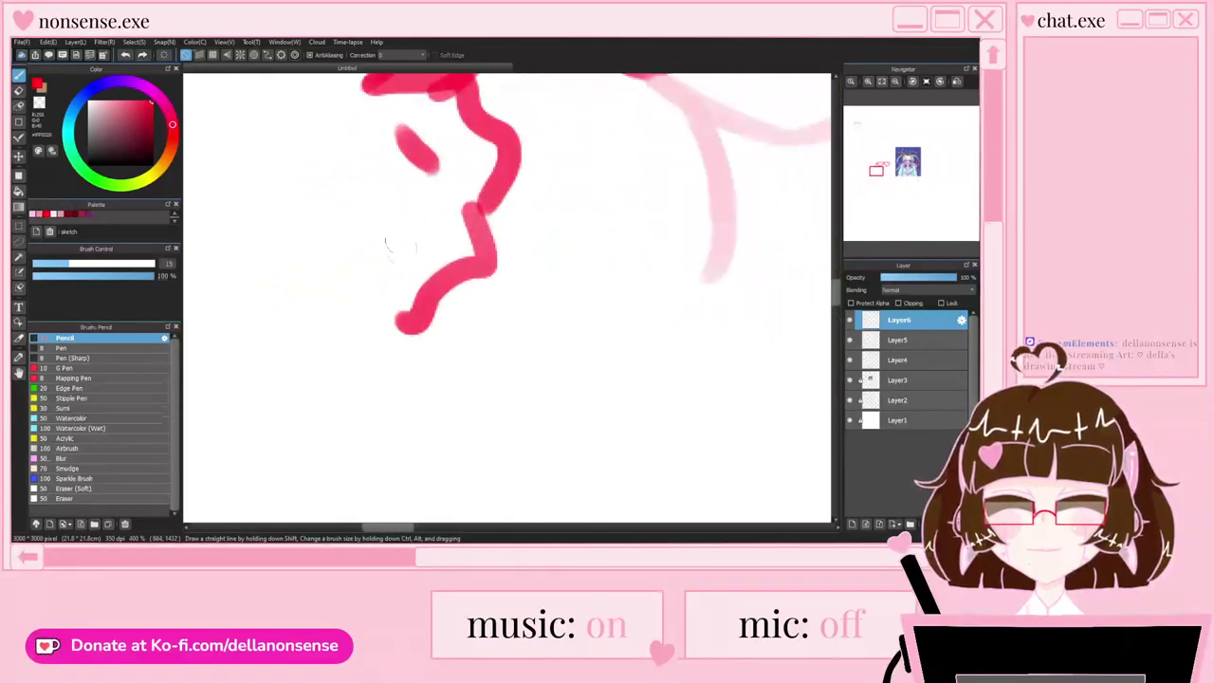
mouse_move(319, 170)
mouse_down()
mouse_move(395, 231)
mouse_move(356, 315)
mouse_move(355, 250)
mouse_move(308, 226)
mouse_up()
Step: Complete the left hand with the finger details and the outer edge running from the index finger down to the wrist
scroll(297, 192, down, 3)
scroll(307, 222, down, 2)
scroll(332, 199, up, 2)
scroll(403, 180, down, 2)
scroll(382, 168, up, 3)
mouse_move(356, 254)
mouse_down()
mouse_move(403, 143)
mouse_move(367, 191)
mouse_move(404, 185)
mouse_move(344, 251)
mouse_up()
scroll(371, 197, down, 3)
scroll(355, 249, up, 3)
mouse_move(327, 112)
mouse_down()
mouse_move(287, 148)
mouse_move(265, 196)
mouse_up()
drag(289, 142, 270, 269)
scroll(268, 245, down, 3)
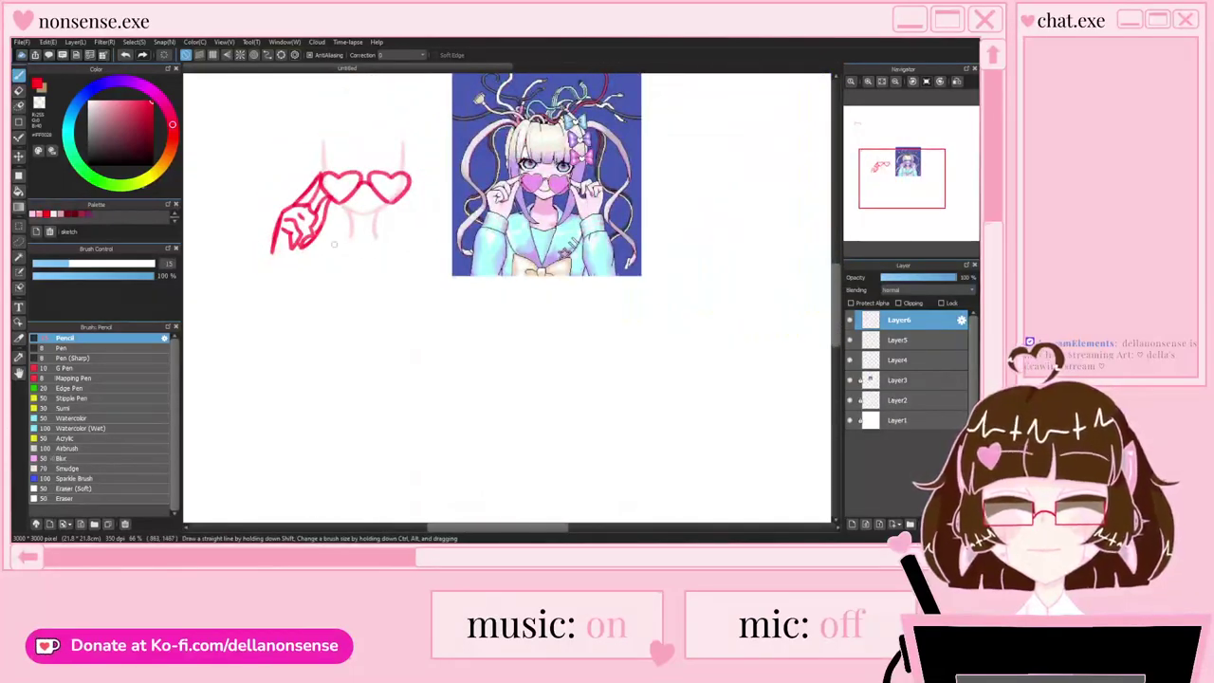
Step: Transform the hand sketch, rotating it slightly and repositioning it so the fingers meet the left lens's outer edge
scroll(260, 199, up, 3)
key(ctrl+t)
mouse_move(425, 305)
mouse_down()
mouse_move(408, 281)
mouse_move(352, 273)
mouse_up()
drag(353, 209, 362, 193)
drag(436, 276, 449, 262)
drag(362, 193, 369, 201)
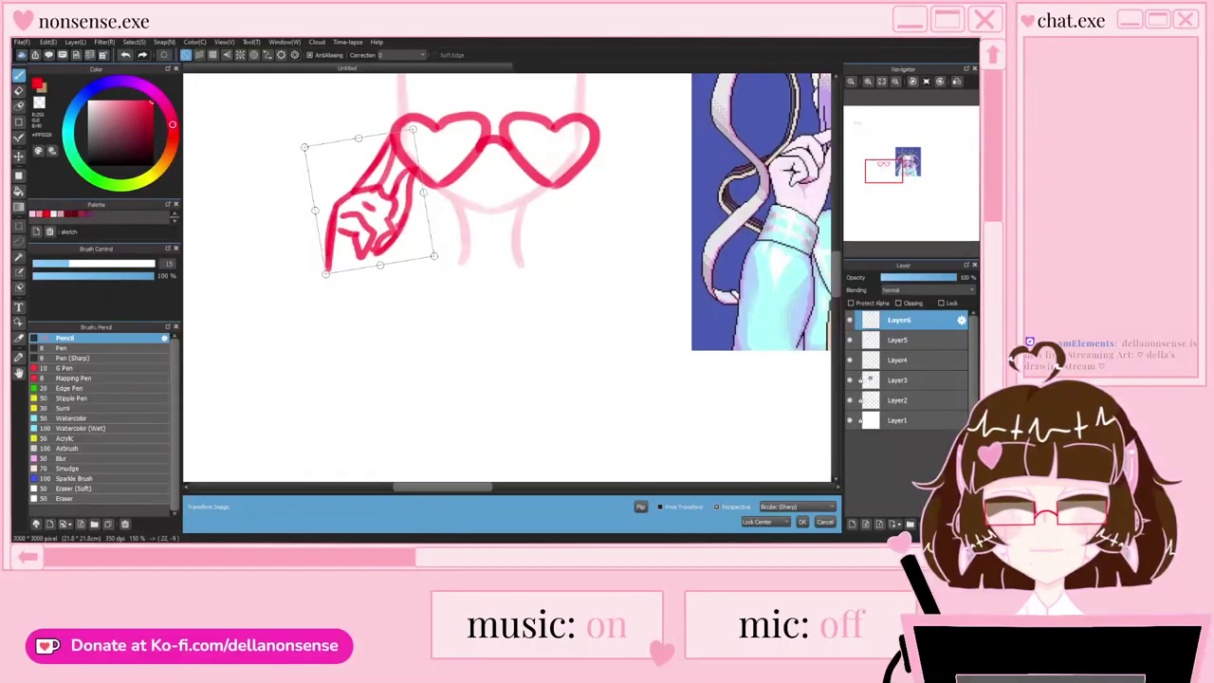
key(Return)
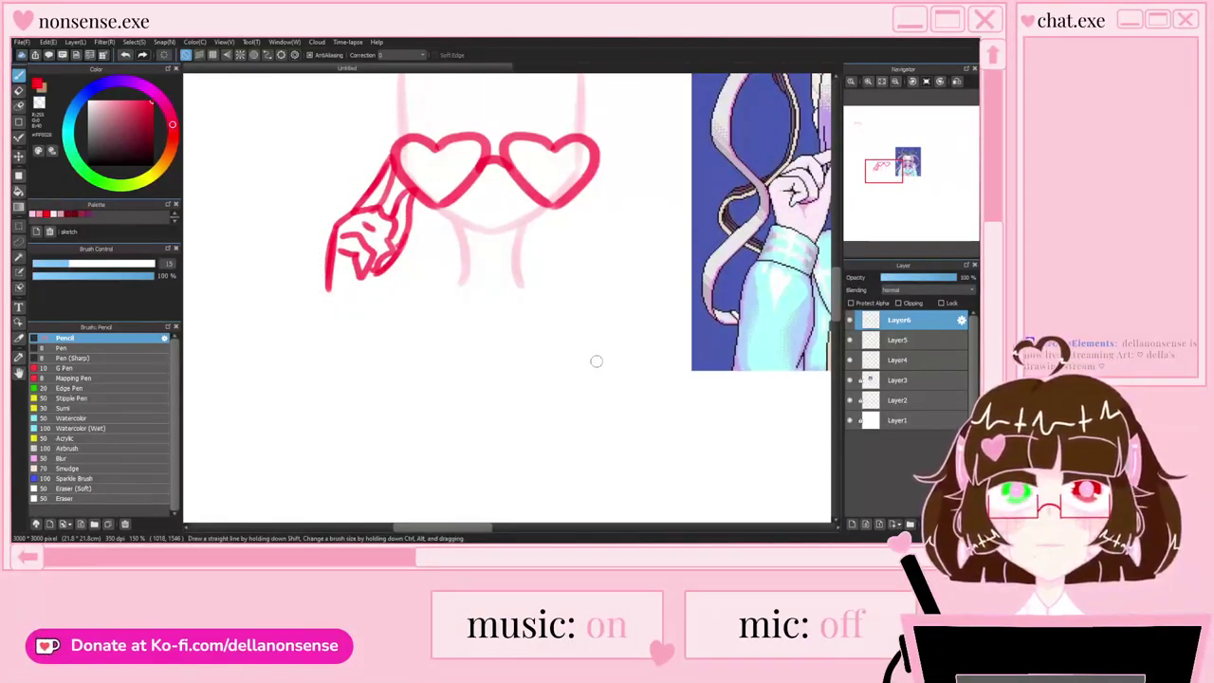
Step: Duplicate the hand layer, flip the copy, and place it against the right lens's outer edge
scroll(468, 301, down, 2)
scroll(489, 299, up, 2)
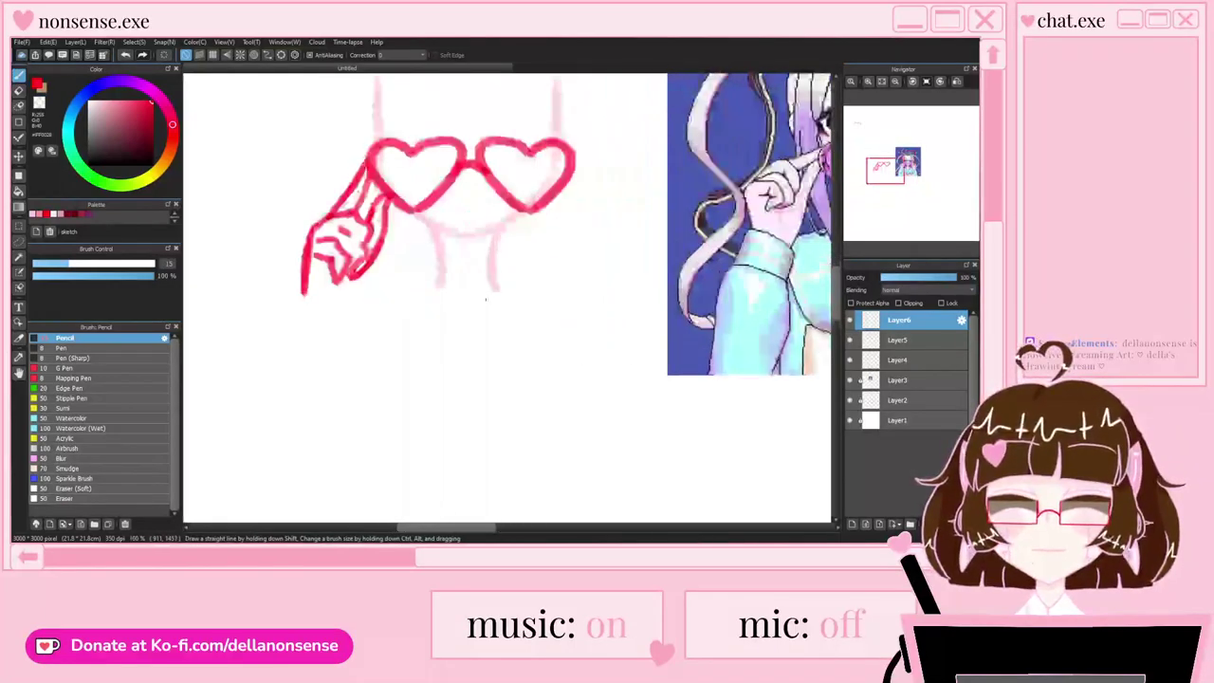
scroll(492, 298, down, 2)
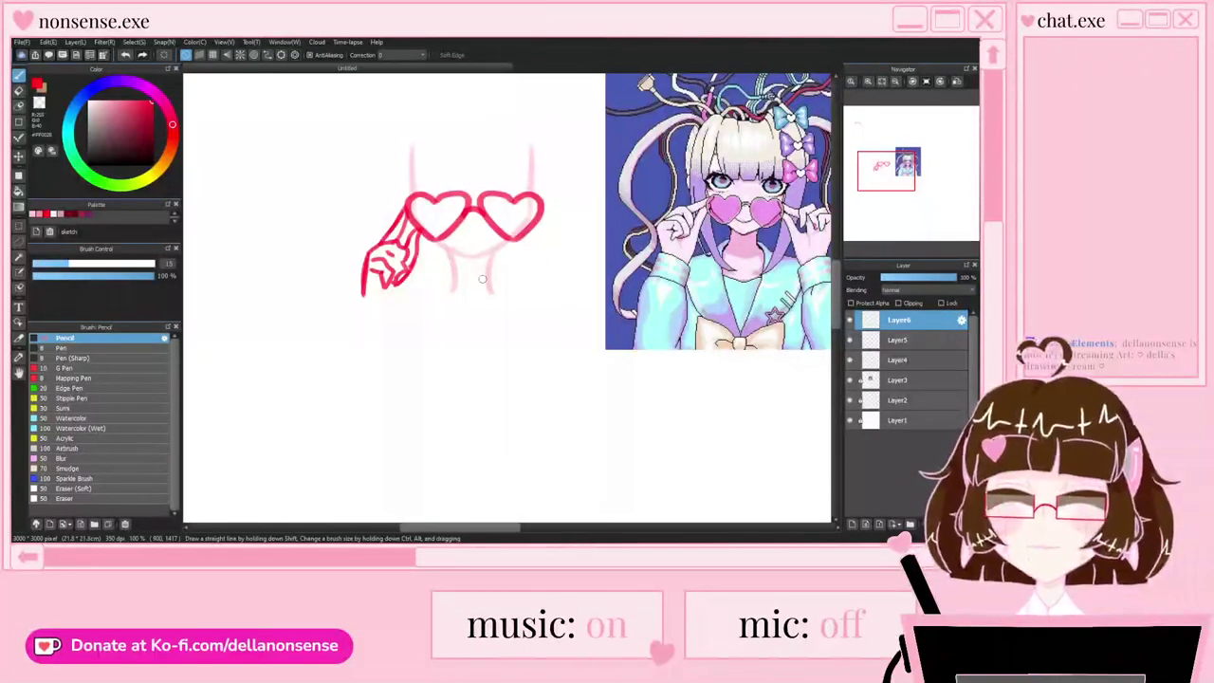
key(ctrl+v)
key(ctrl+t)
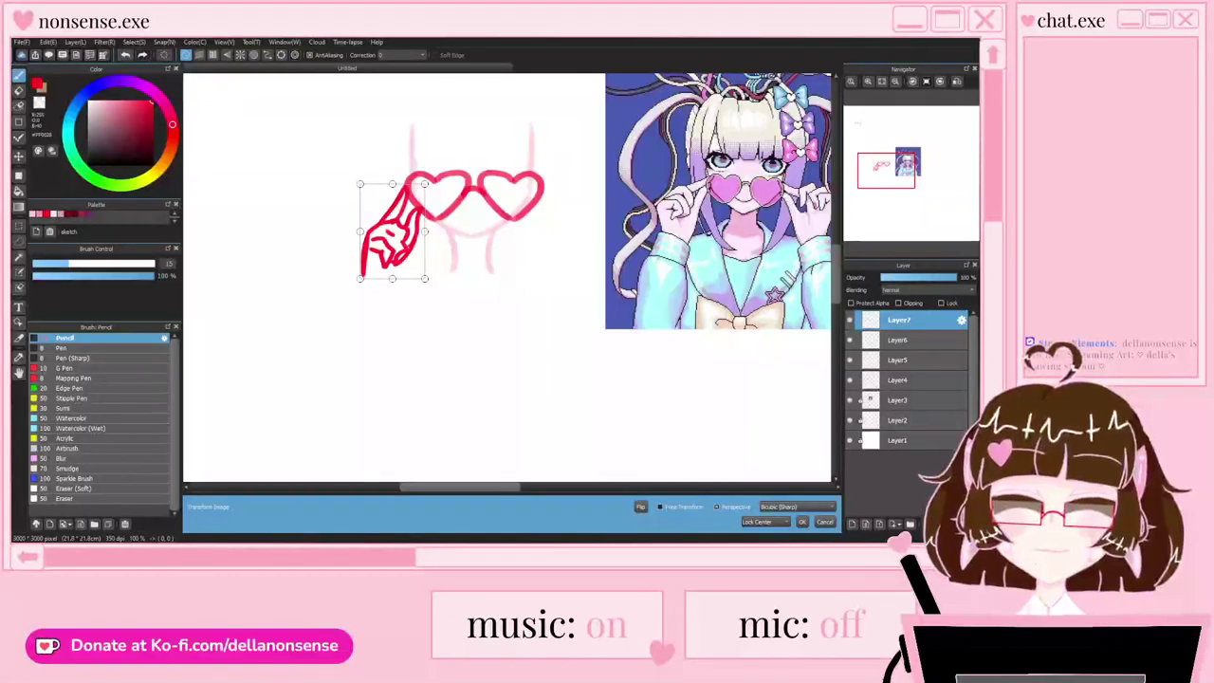
click(641, 507)
mouse_move(393, 230)
mouse_down()
mouse_move(570, 231)
mouse_move(558, 232)
mouse_up()
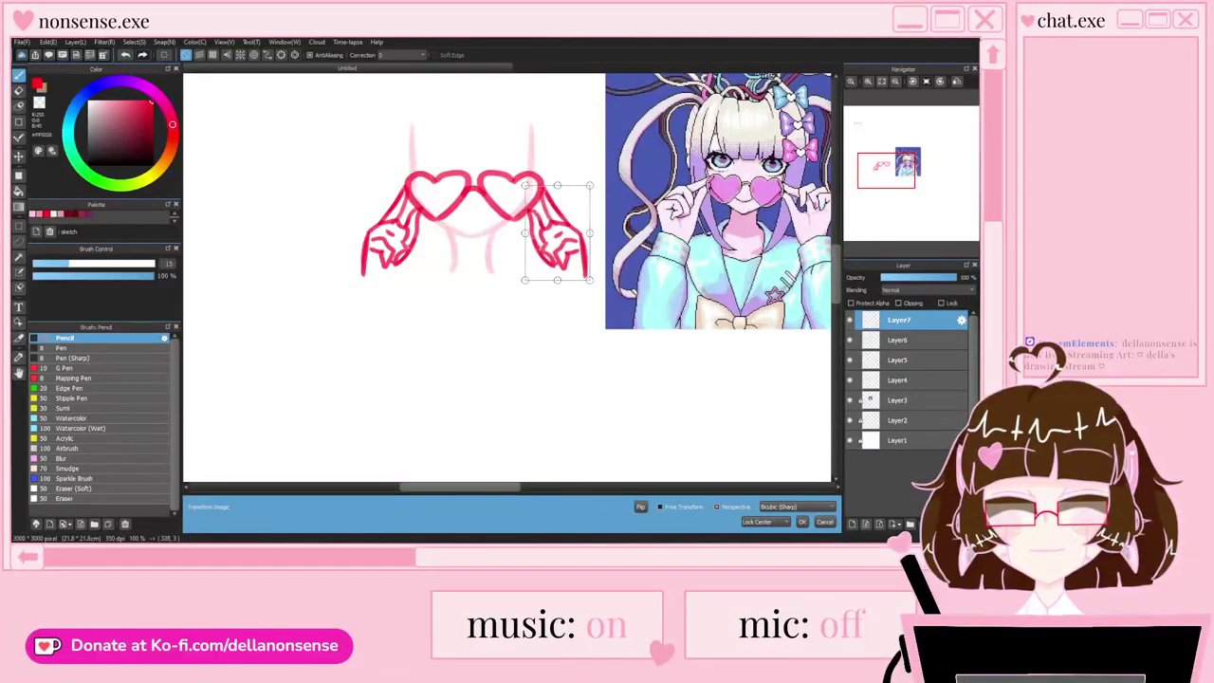
click(802, 522)
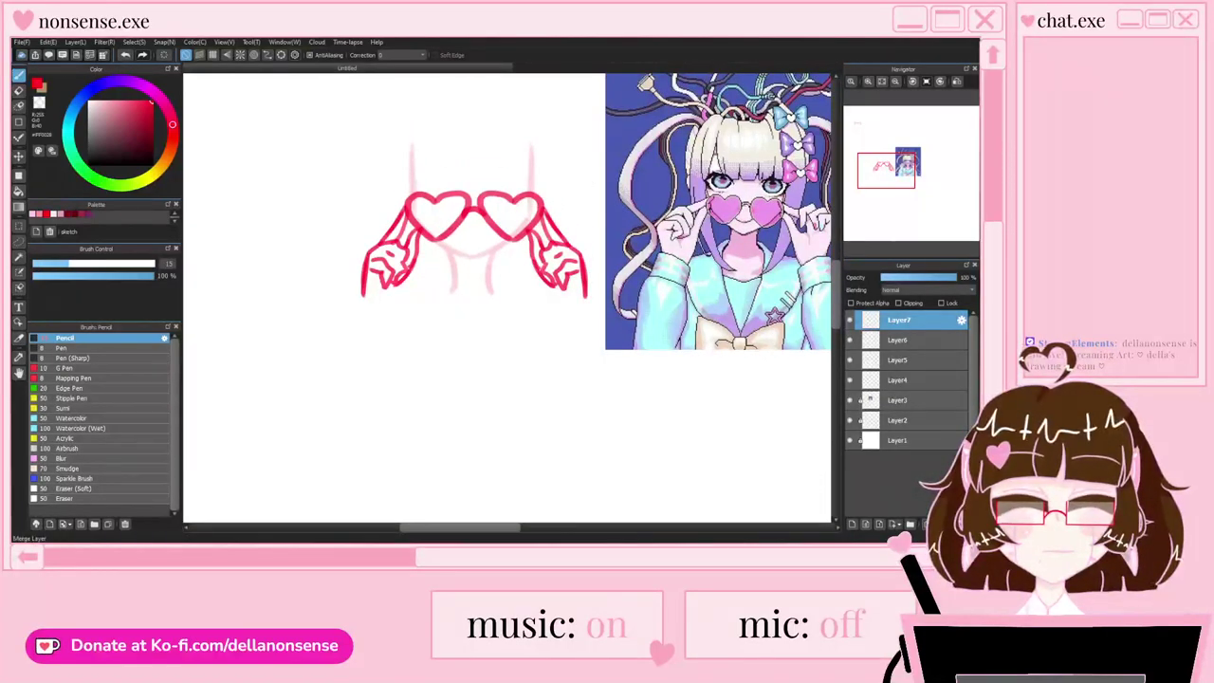
Step: Merge both hand layers into the glasses layer and raise the face sketch layer's opacity to 100%
click(941, 524)
click(940, 523)
click(850, 321)
click(906, 340)
drag(894, 277, 963, 277)
click(906, 320)
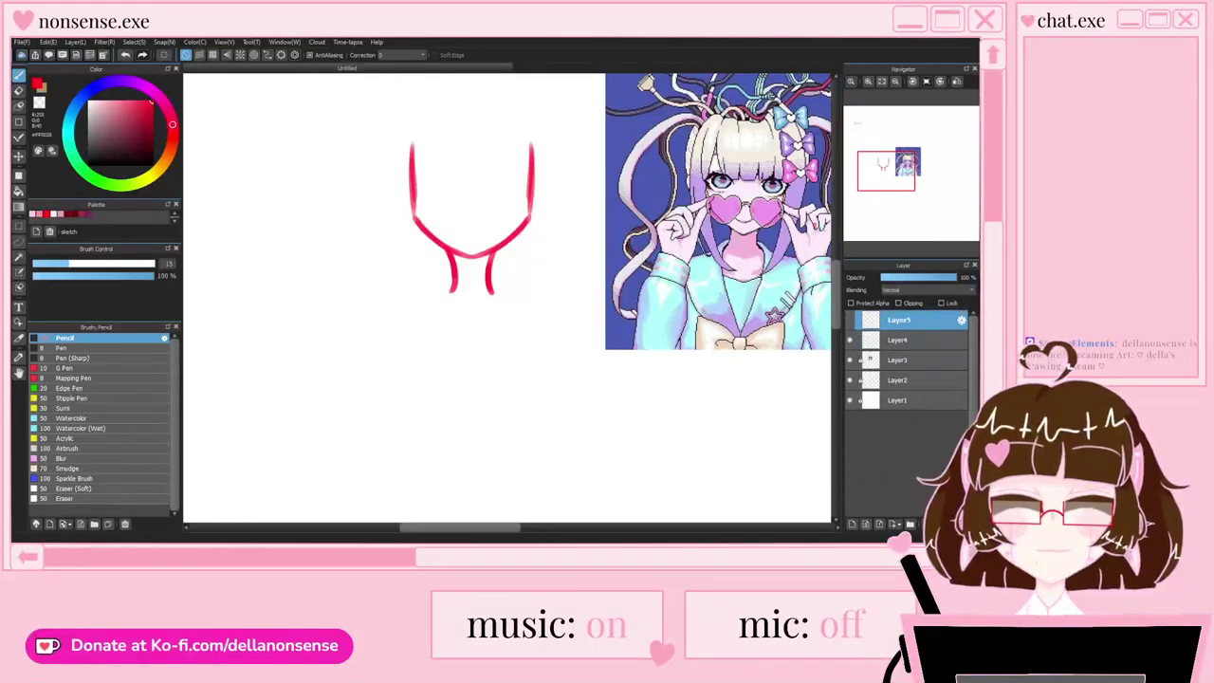
click(850, 321)
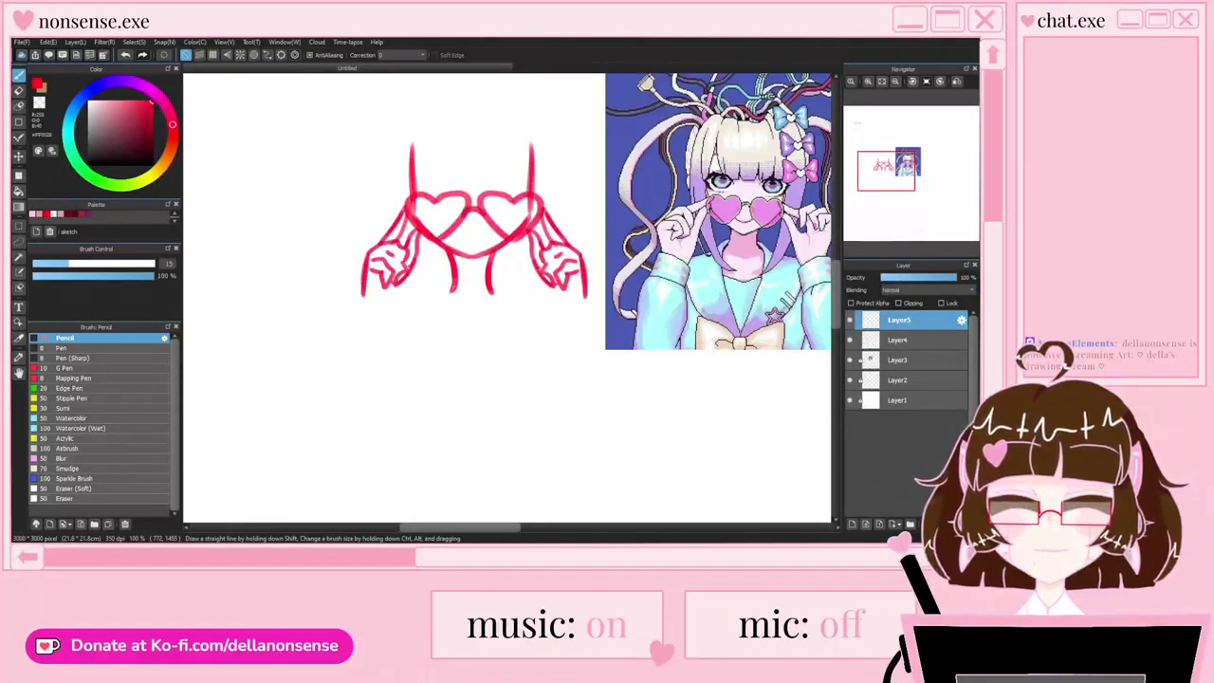
Step: On the face sketch layer, draw the two forearm lines downward from the left hand
scroll(450, 172, down, 2)
scroll(468, 321, up, 1)
click(925, 340)
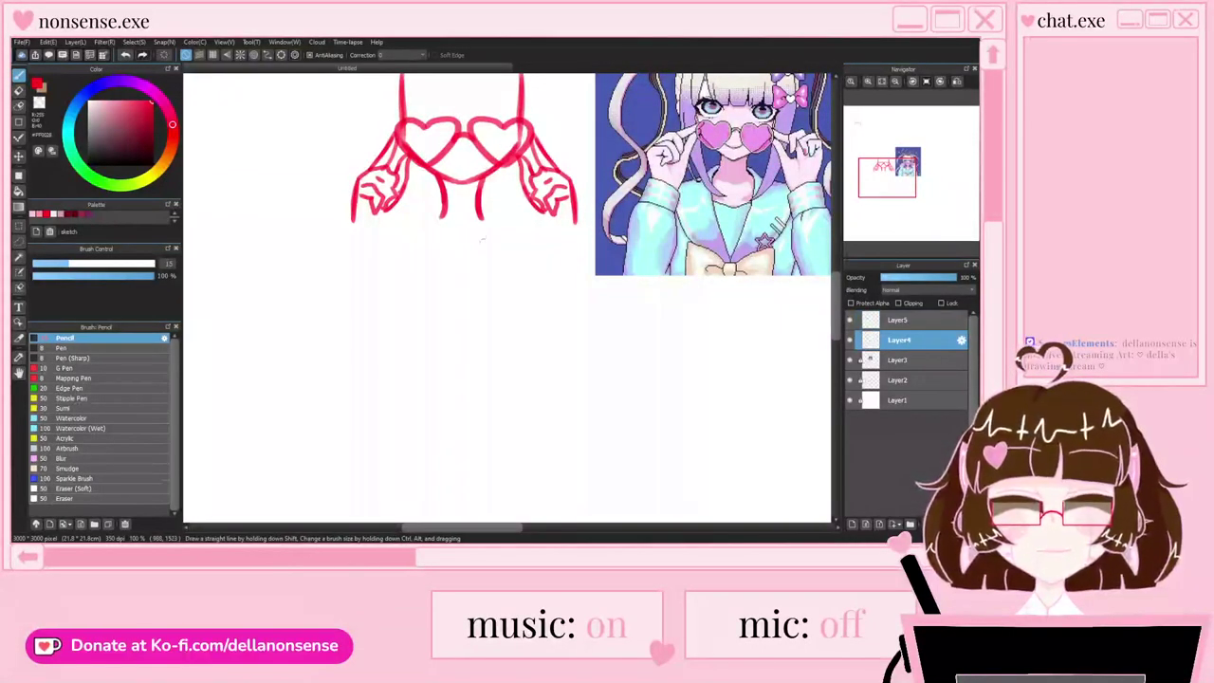
scroll(455, 225, up, 2)
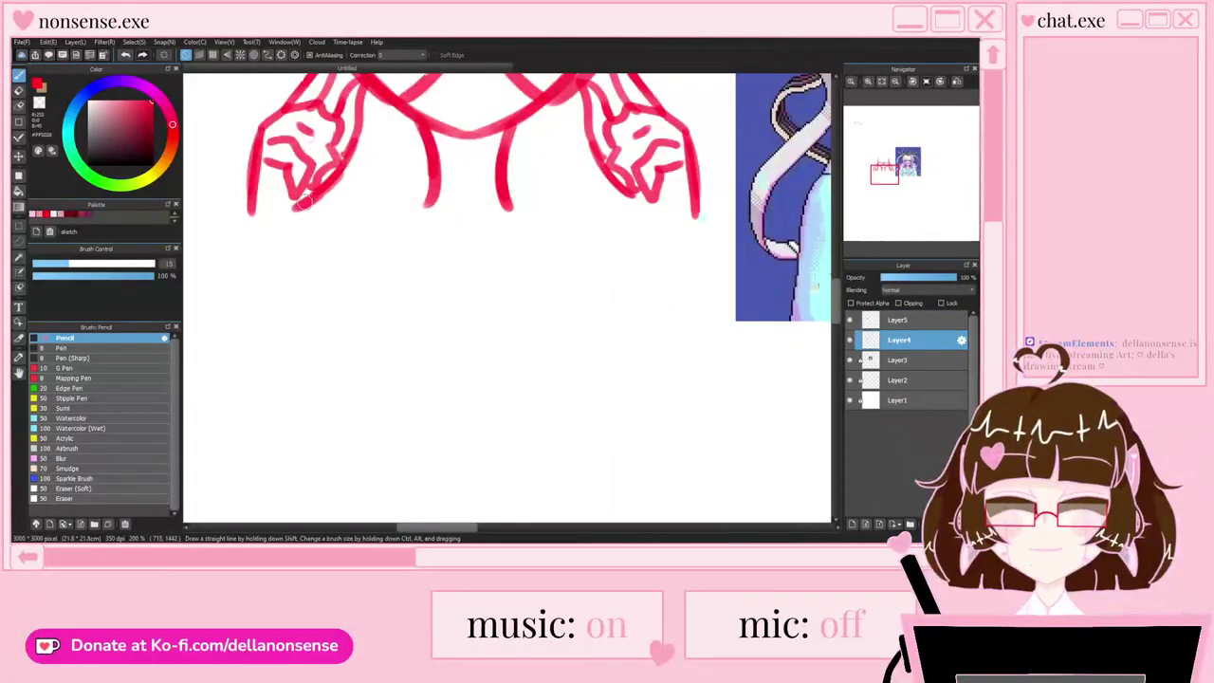
key(ctrl+minus)
drag(293, 192, 265, 315)
drag(334, 194, 331, 313)
key(ctrl+minus)
key(ctrl+plus)
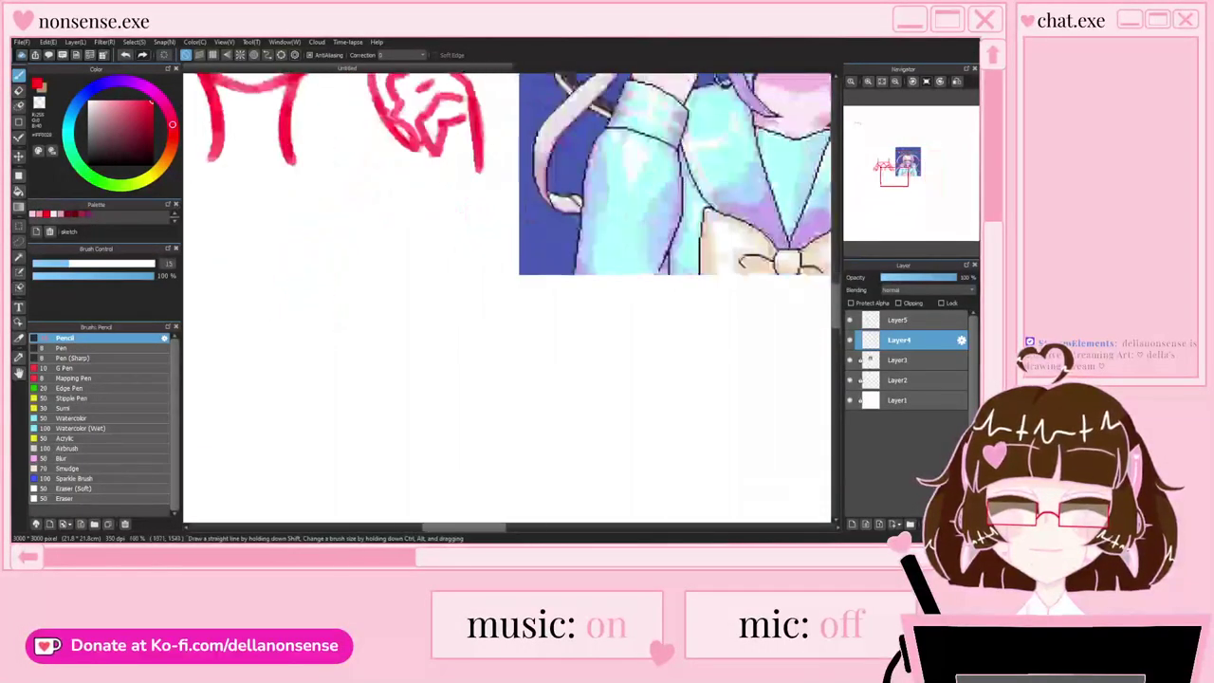
Step: Draw the two forearm lines downward from the right hand
drag(434, 167, 434, 296)
drag(479, 169, 501, 297)
drag(482, 189, 500, 304)
scroll(485, 280, down, 3)
Step: Draw both shoulder lines outward from the base of the neck to the inner forearm lines
key(ctrl+plus)
key(ctrl+plus)
key(ctrl+plus)
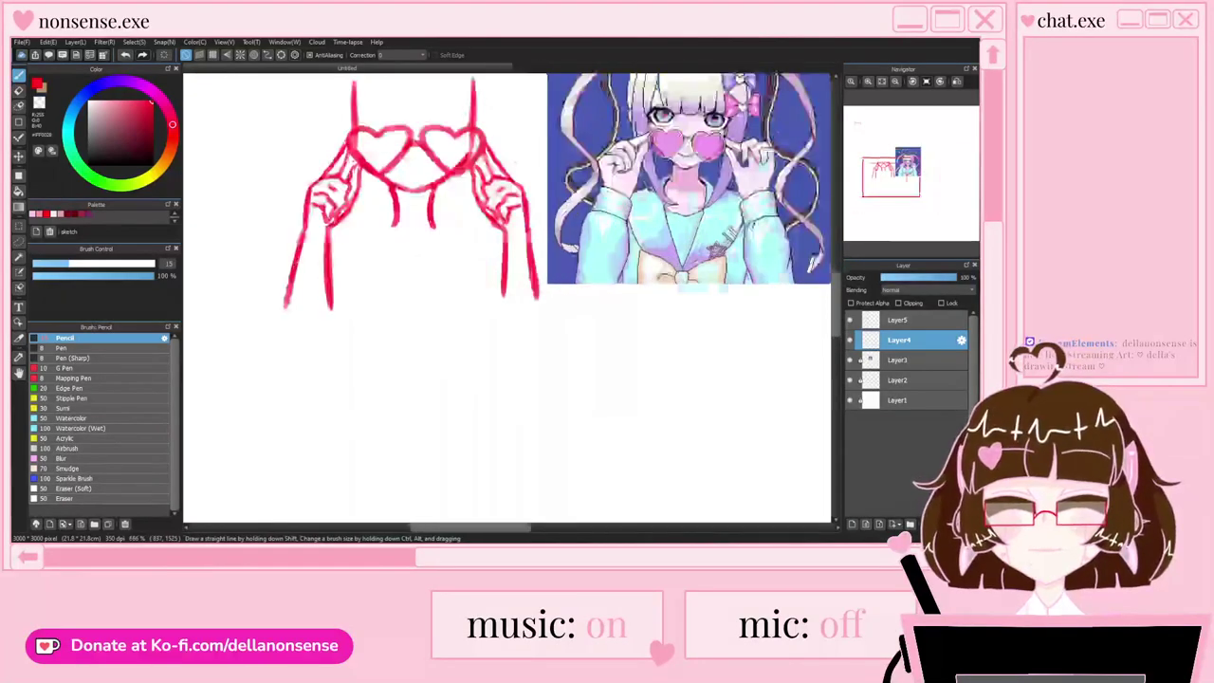
drag(416, 180, 271, 198)
drag(482, 188, 612, 194)
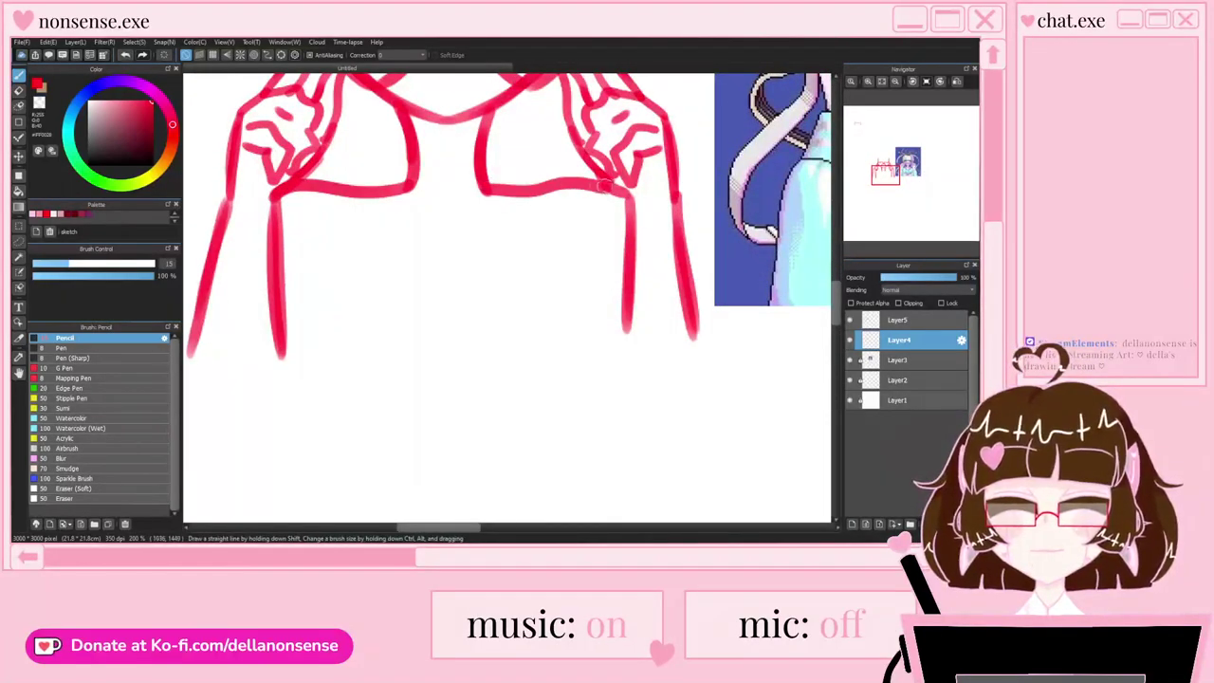
key(ctrl+minus)
key(ctrl+minus)
key(ctrl+minus)
key(ctrl+minus)
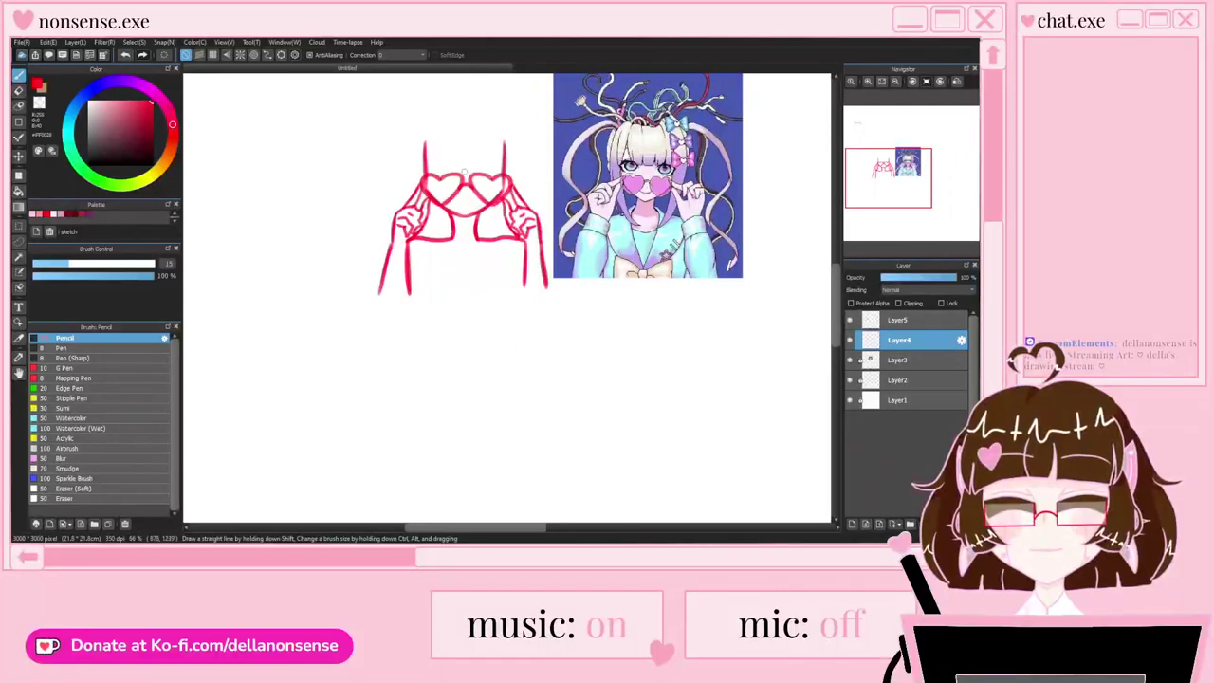
Step: Hide the glasses and hands layer to check the face and shoulder sketch on its own, and show it again
click(850, 321)
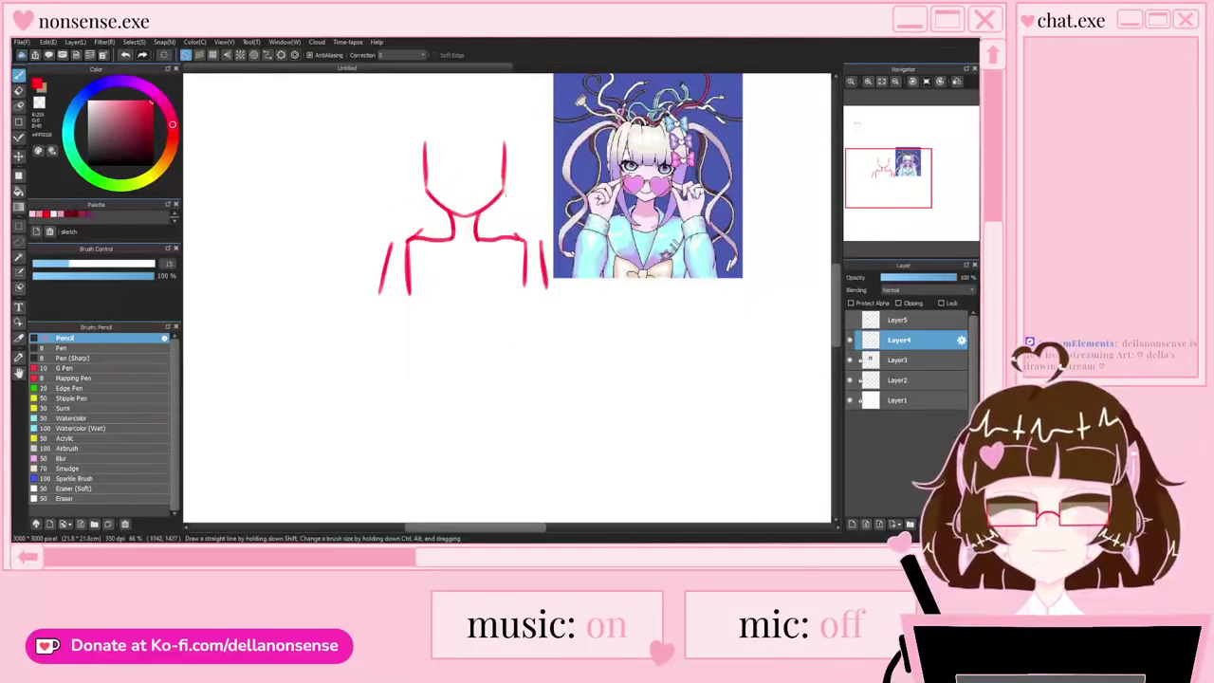
scroll(471, 181, up, 1)
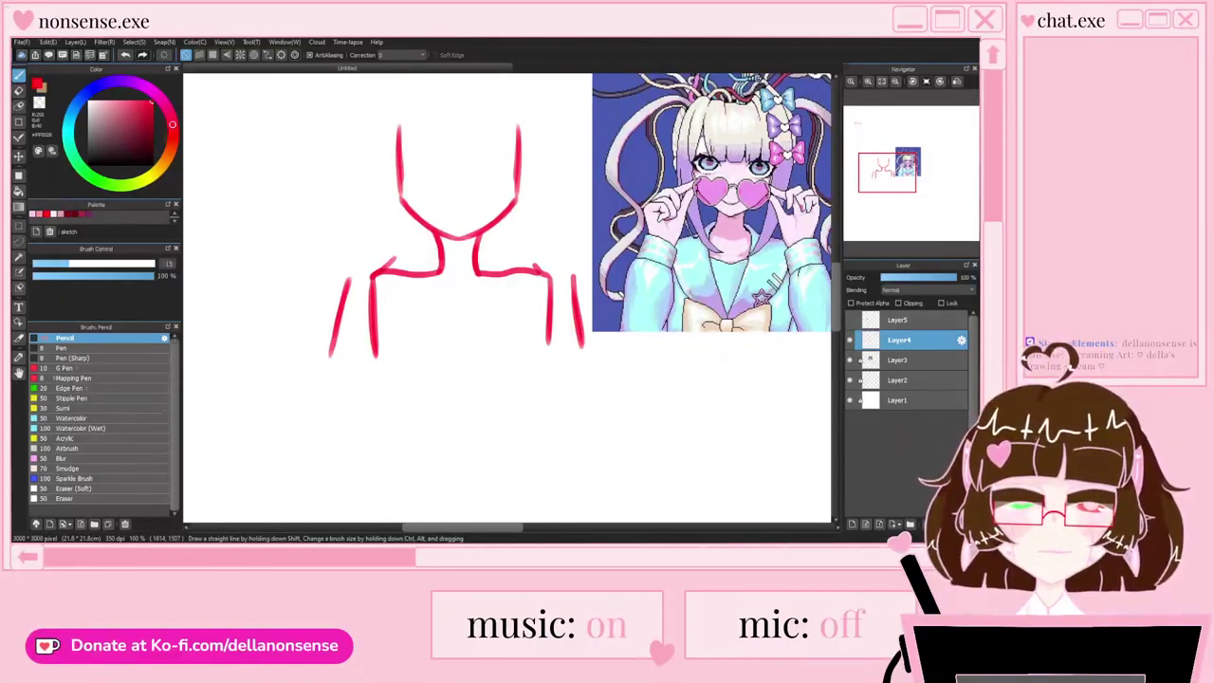
key(ctrl+y)
scroll(411, 223, down, 2)
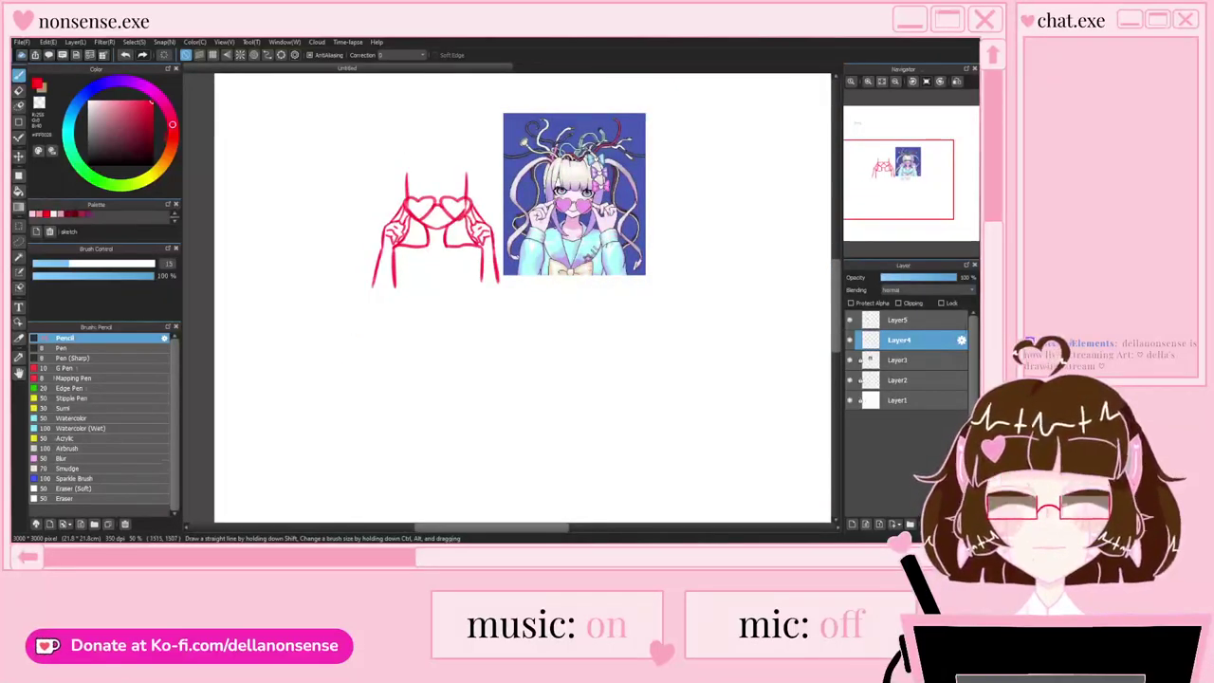
scroll(585, 223, down, 1)
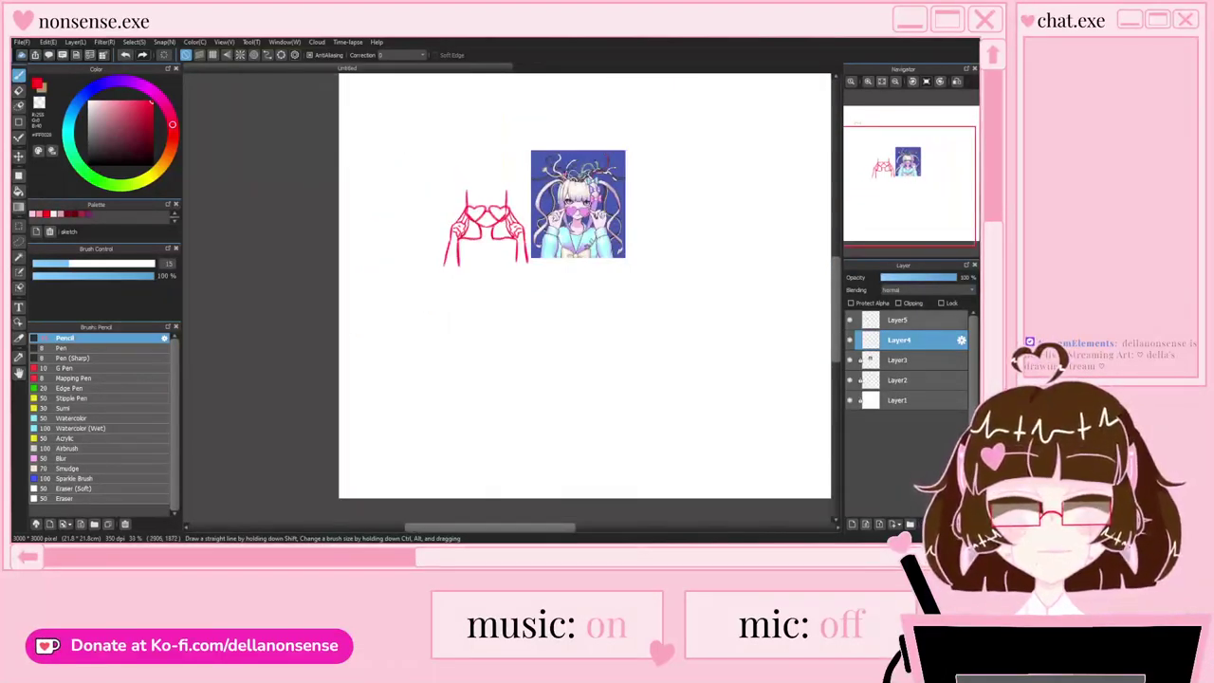
Step: Create a layer folder above the glasses and hands layer
click(930, 321)
click(910, 523)
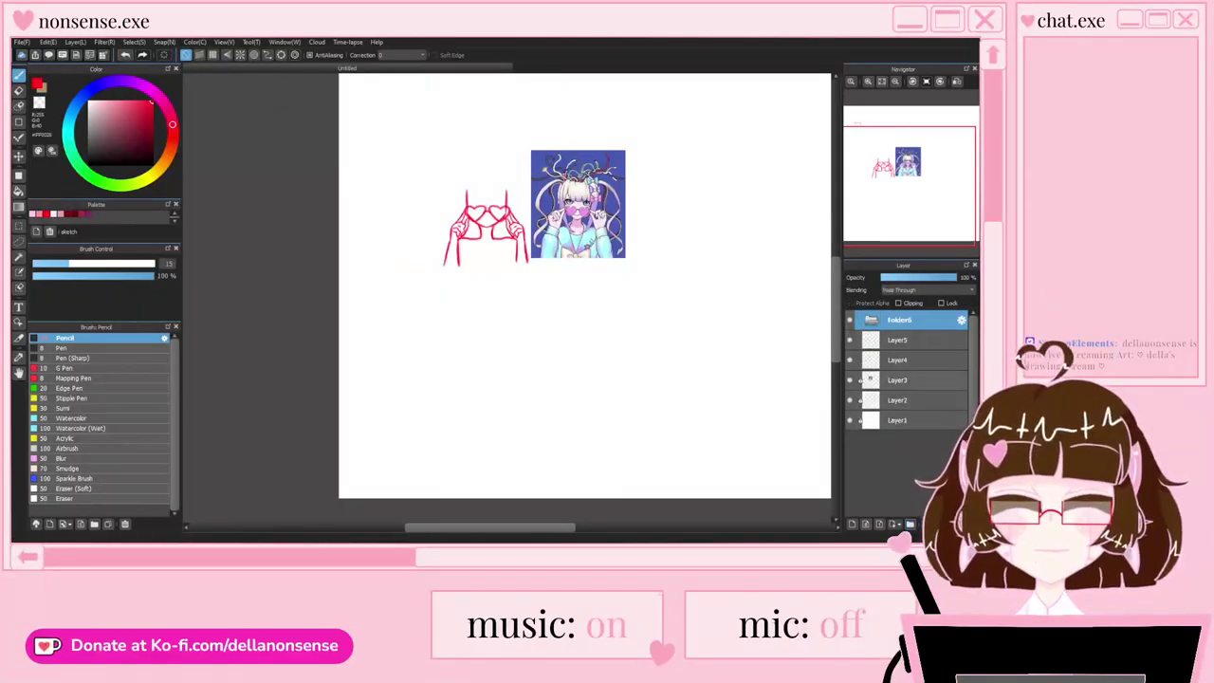
Step: Move Layer5 and Layer4 together into Folder6
click(925, 339)
shift+click(922, 360)
drag(922, 358, 932, 321)
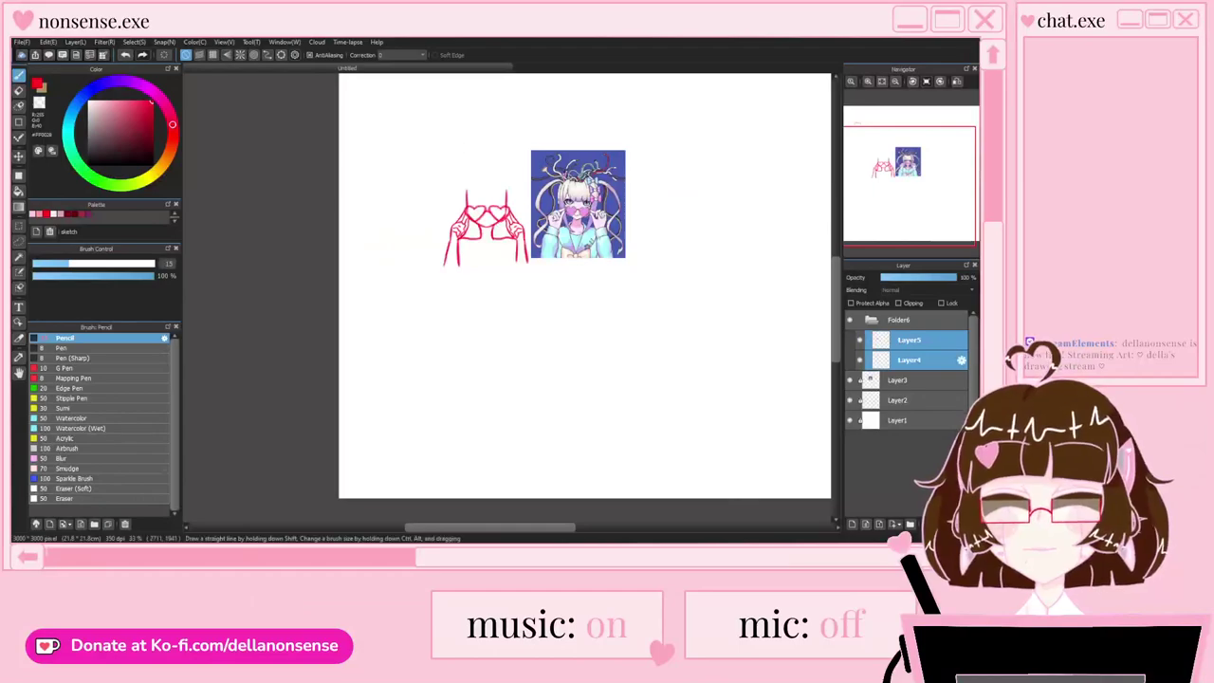
Step: Scale up the whole folder's sketch and reposition it beside the reference image without overlapping it
click(902, 319)
key(ctrl+t)
scroll(488, 195, up, 2)
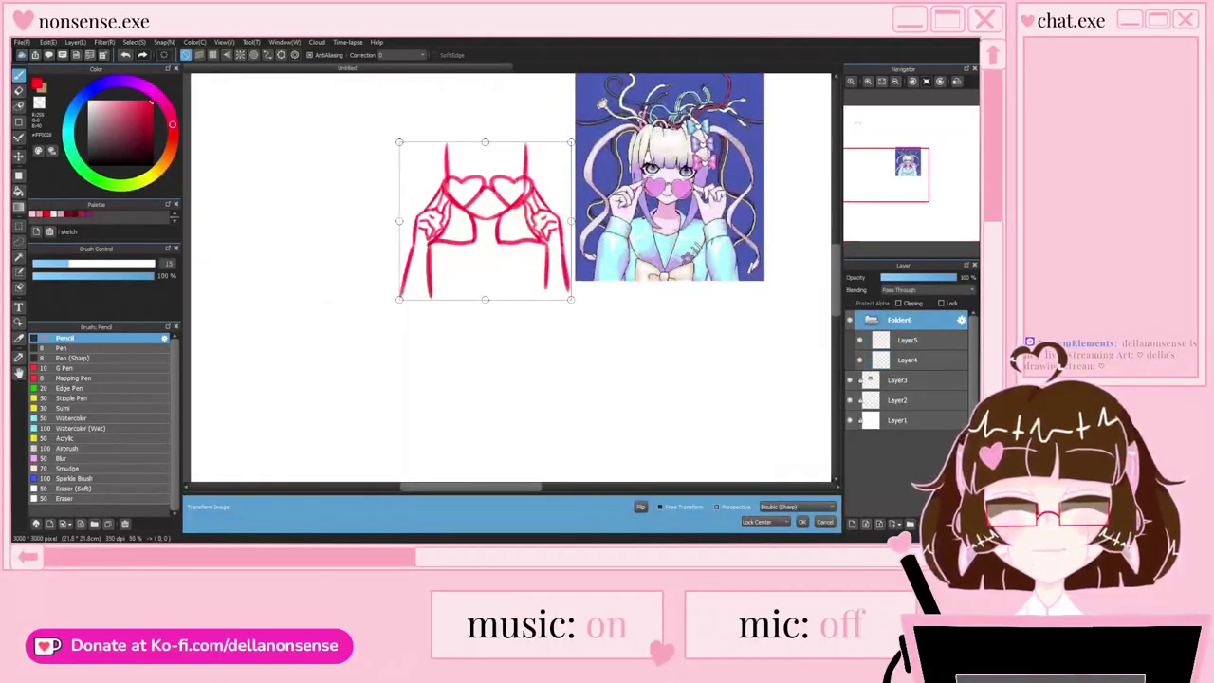
drag(571, 300, 636, 358)
mouse_move(485, 220)
mouse_down()
mouse_move(396, 189)
mouse_move(420, 183)
mouse_up()
scroll(497, 244, down, 2)
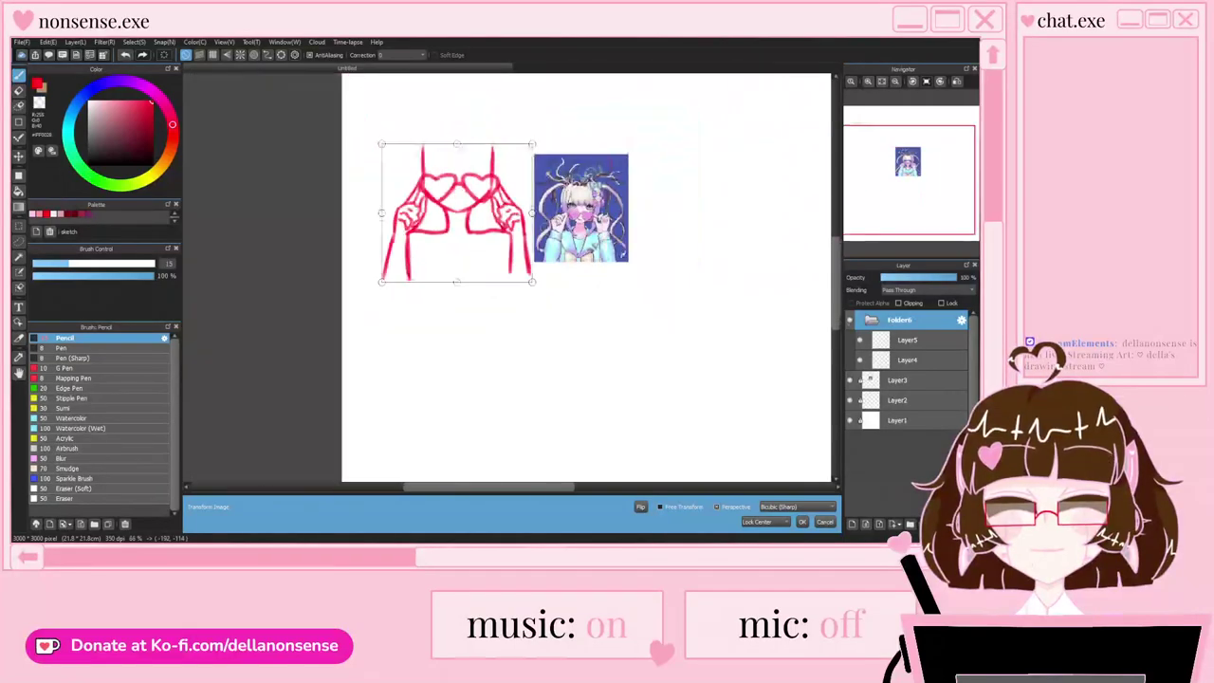
scroll(472, 203, up, 1)
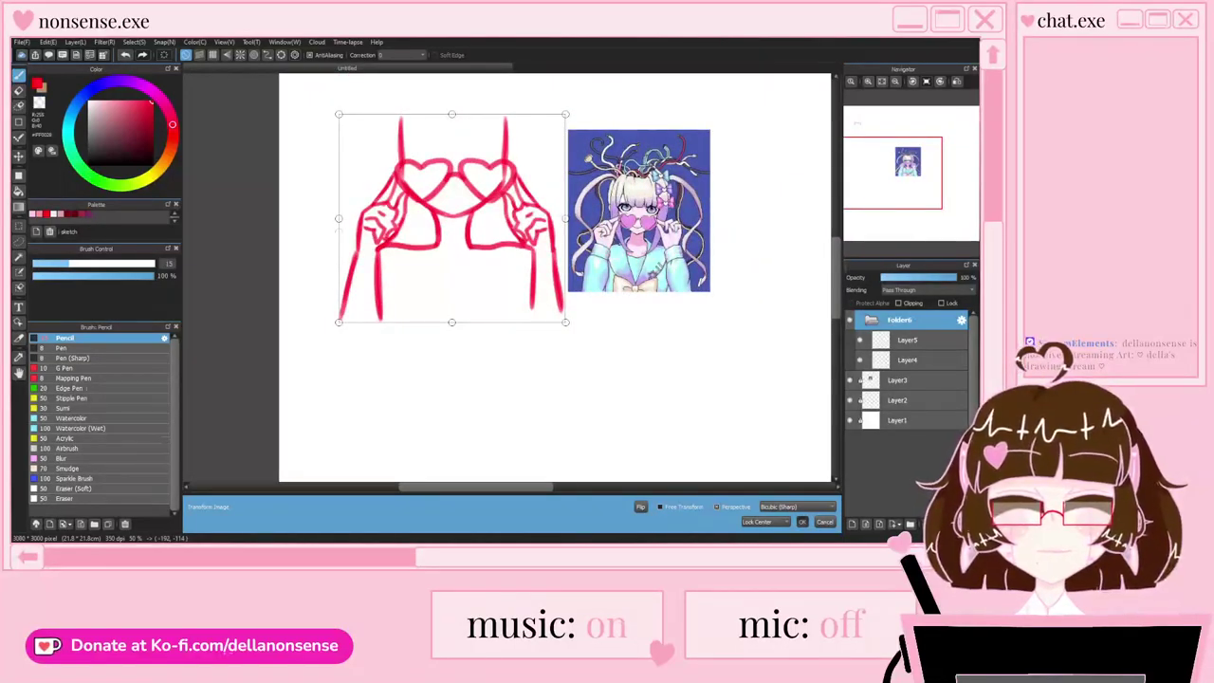
key(Return)
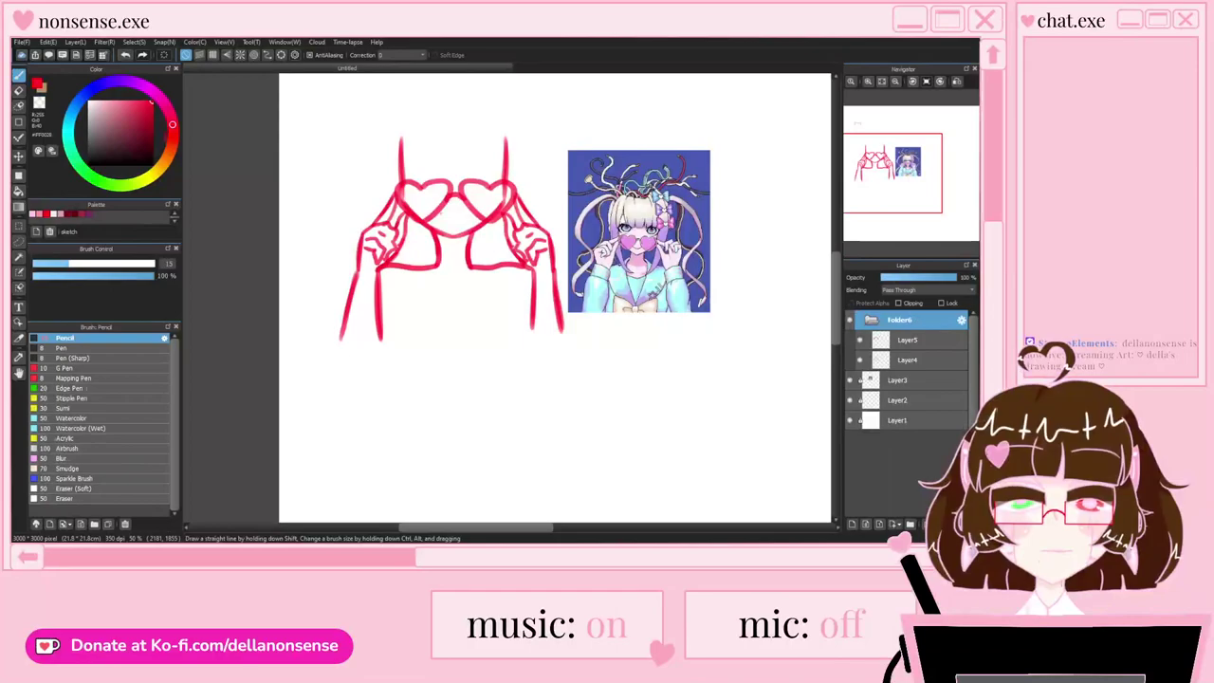
Step: Select the face and shoulders layer inside the folder and hide the glasses and hands layer
click(872, 320)
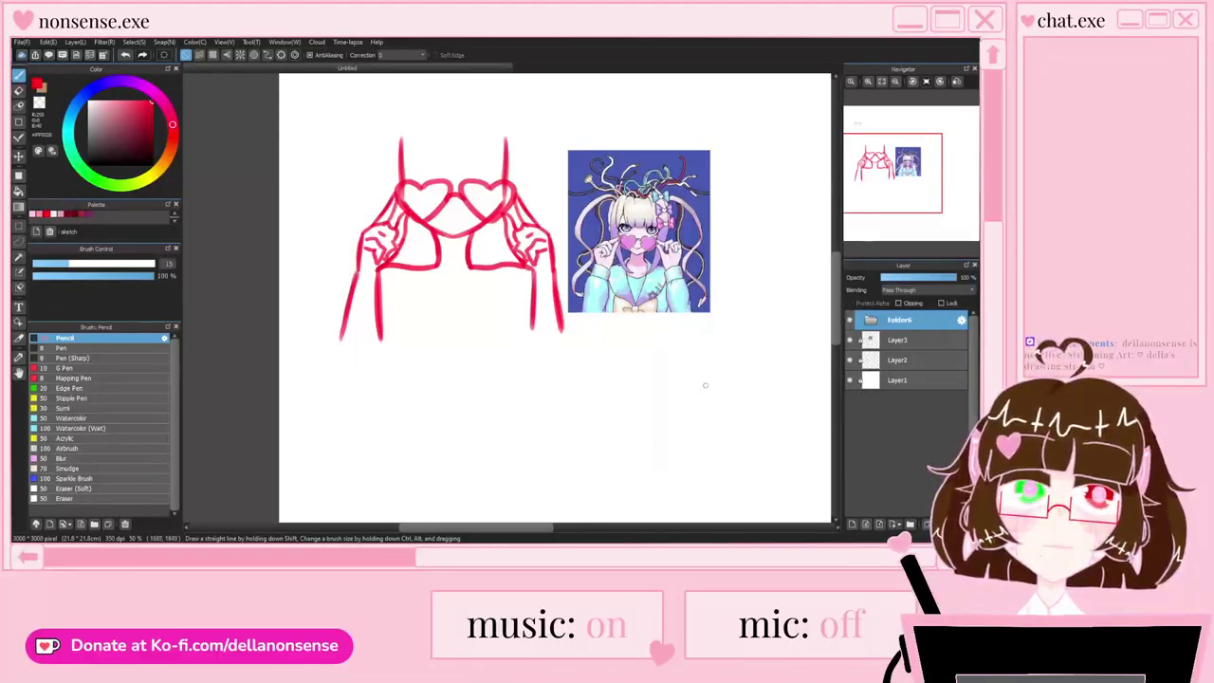
scroll(623, 357, up, 1)
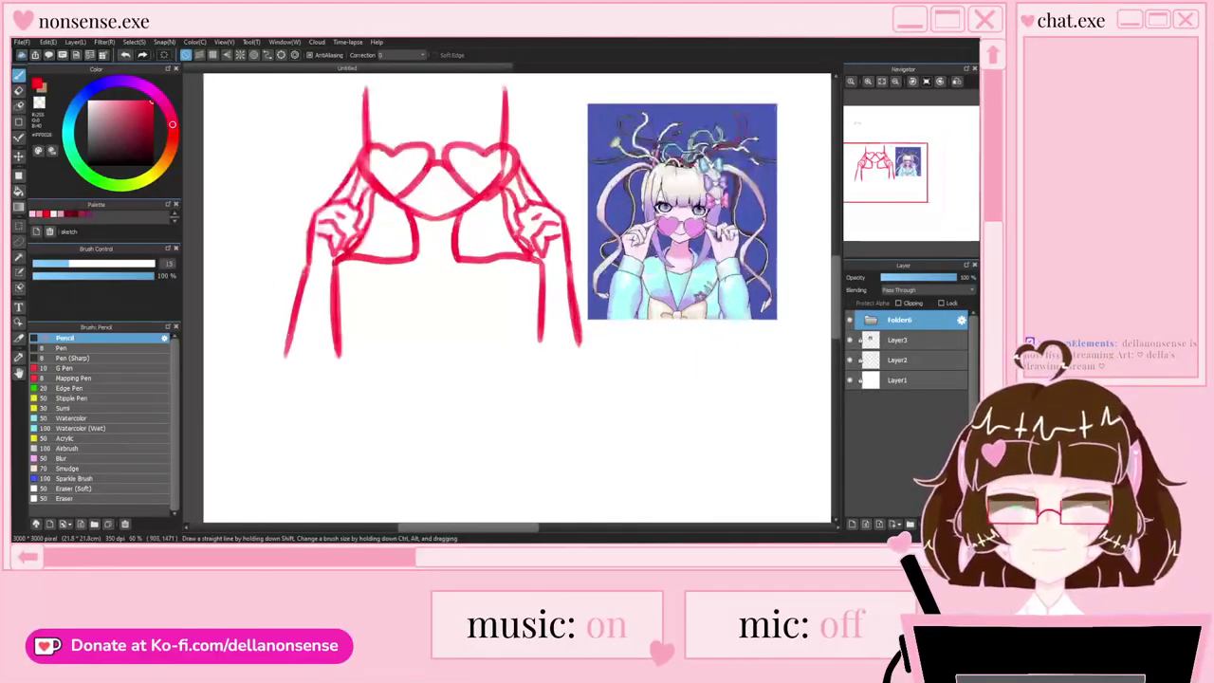
click(872, 321)
click(909, 361)
click(861, 339)
click(860, 340)
click(861, 339)
Step: Draw a short vertical nose line in the middle of the face and show the glasses and hands layer again
scroll(442, 143, up, 1)
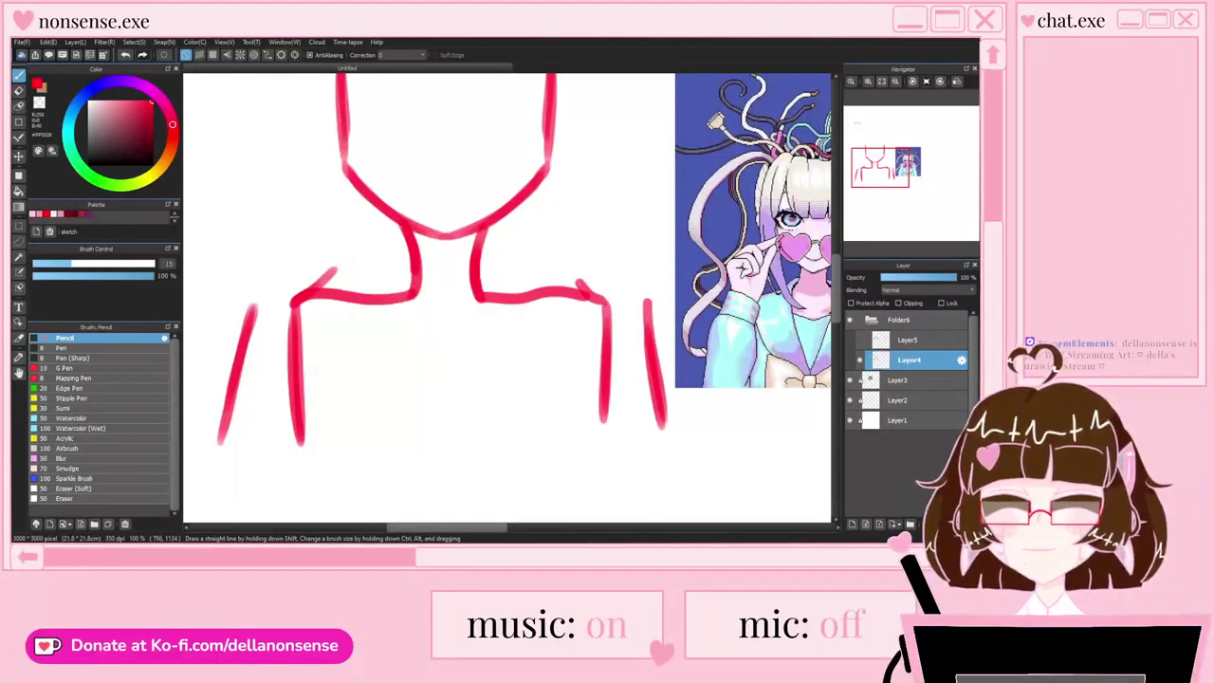
scroll(426, 209, down, 1)
scroll(426, 209, up, 2)
drag(431, 202, 432, 239)
scroll(432, 239, down, 2)
scroll(423, 184, up, 1)
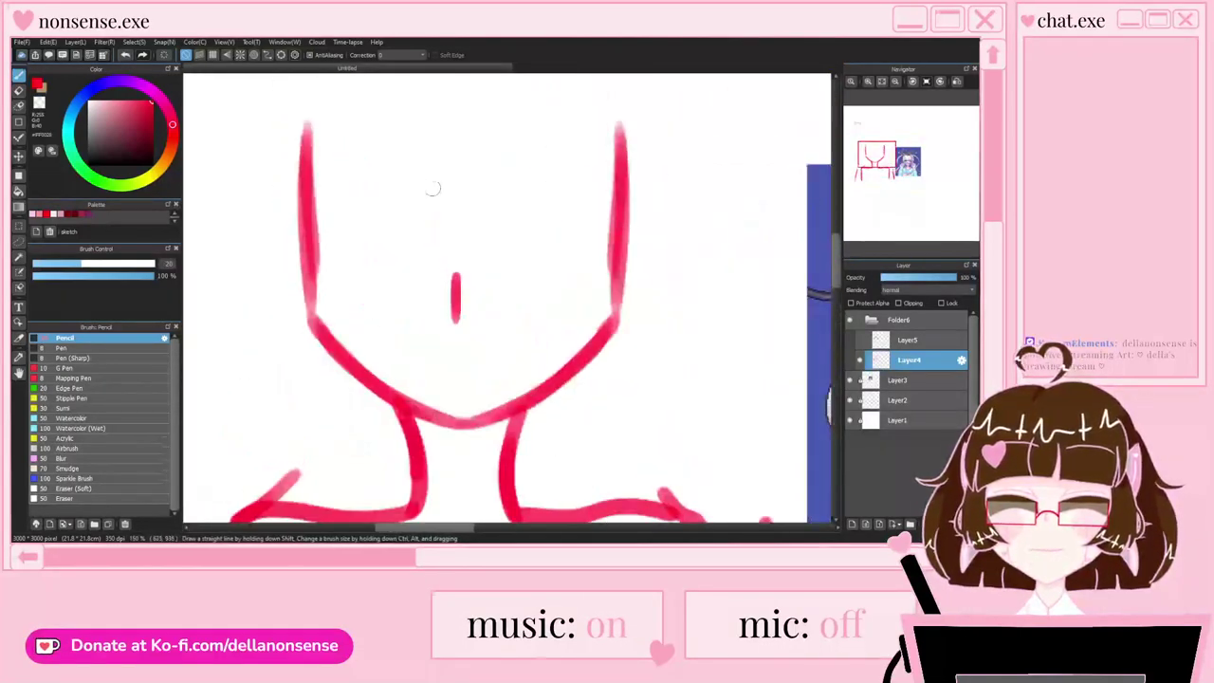
scroll(424, 184, down, 1)
click(861, 340)
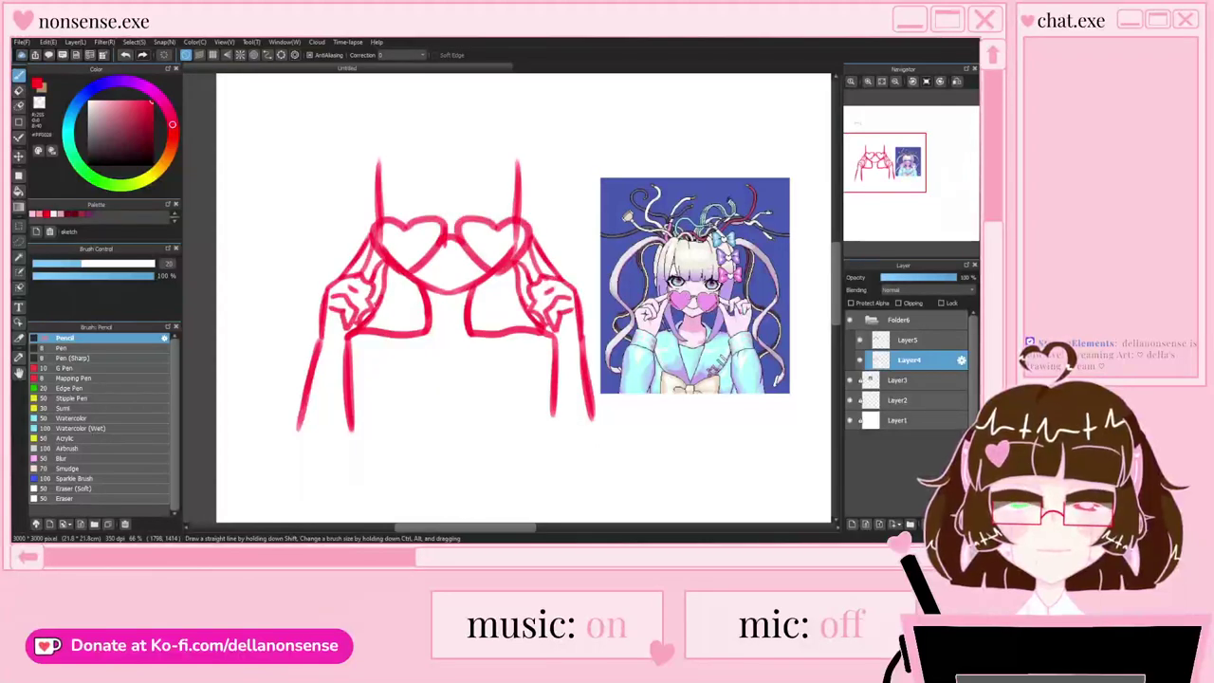
Step: Reduce the opacity of the glasses and hands layer and reselect the face layer
click(908, 340)
drag(955, 277, 909, 277)
click(908, 360)
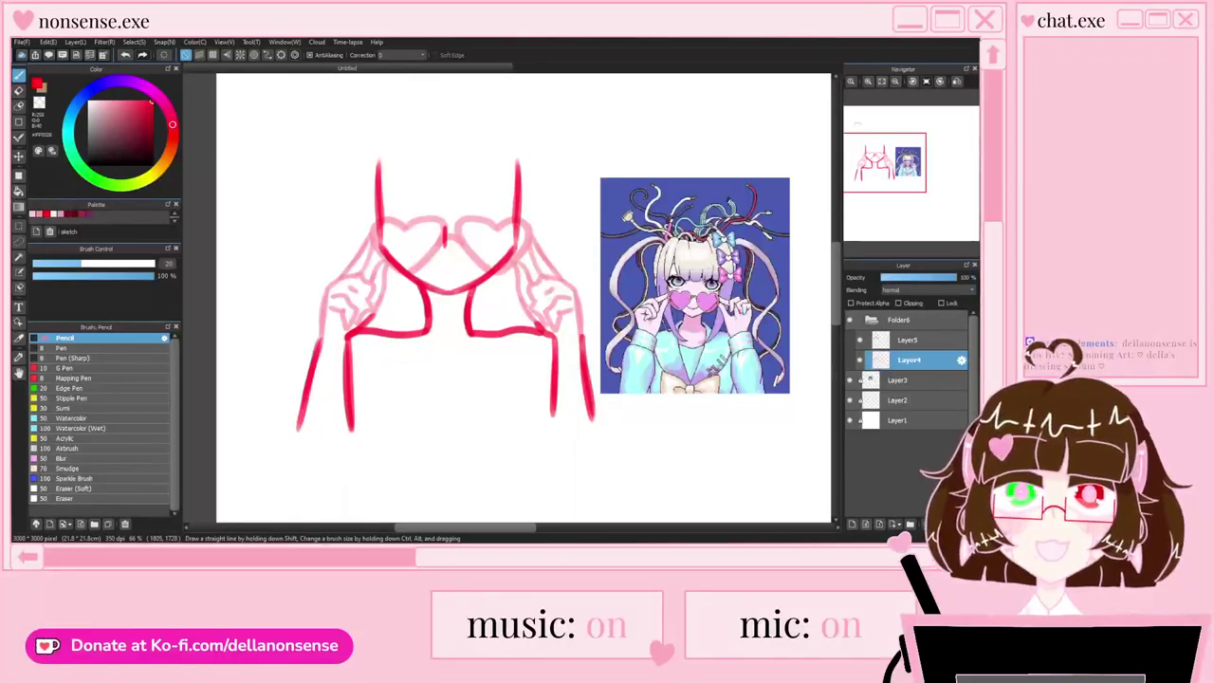
scroll(410, 258, down, 1)
scroll(415, 255, up, 1)
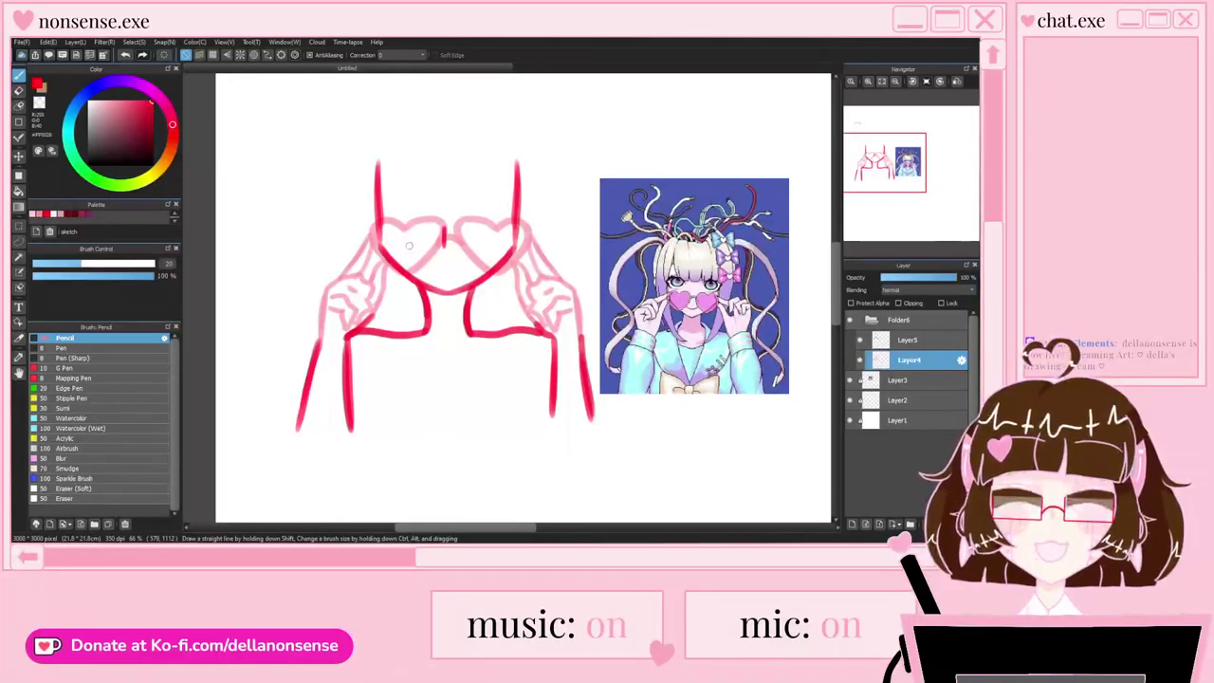
scroll(403, 243, down, 1)
scroll(417, 241, up, 1)
scroll(420, 244, up, 2)
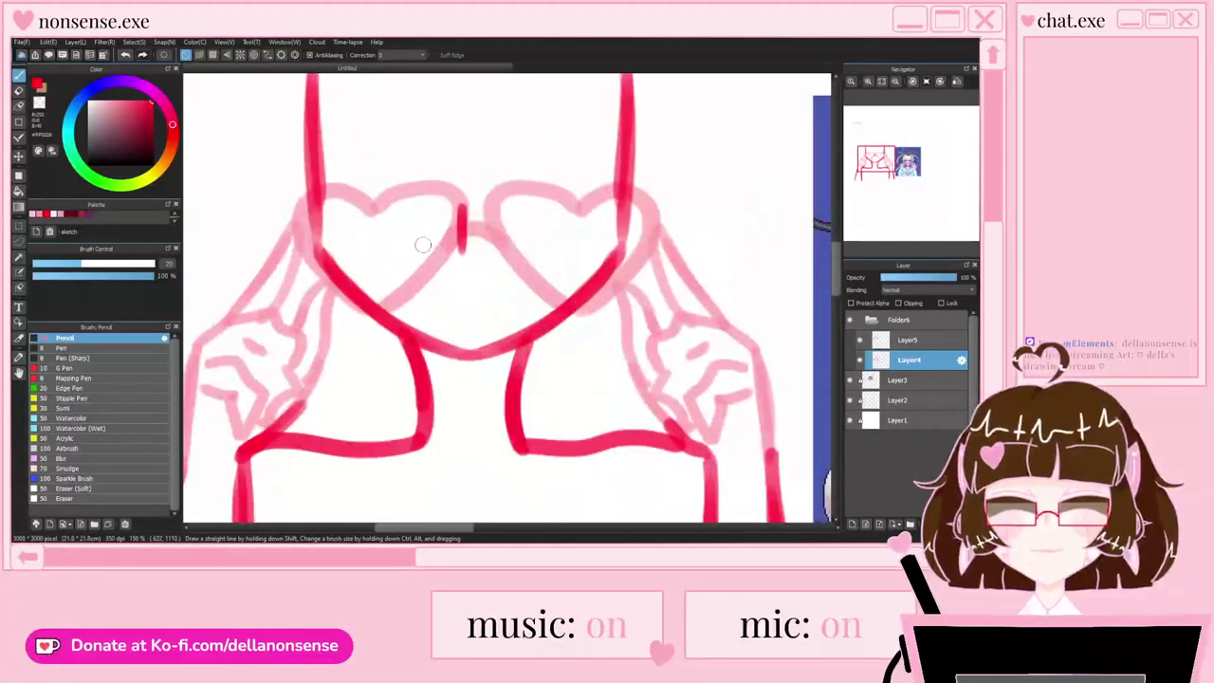
key(super+Down)
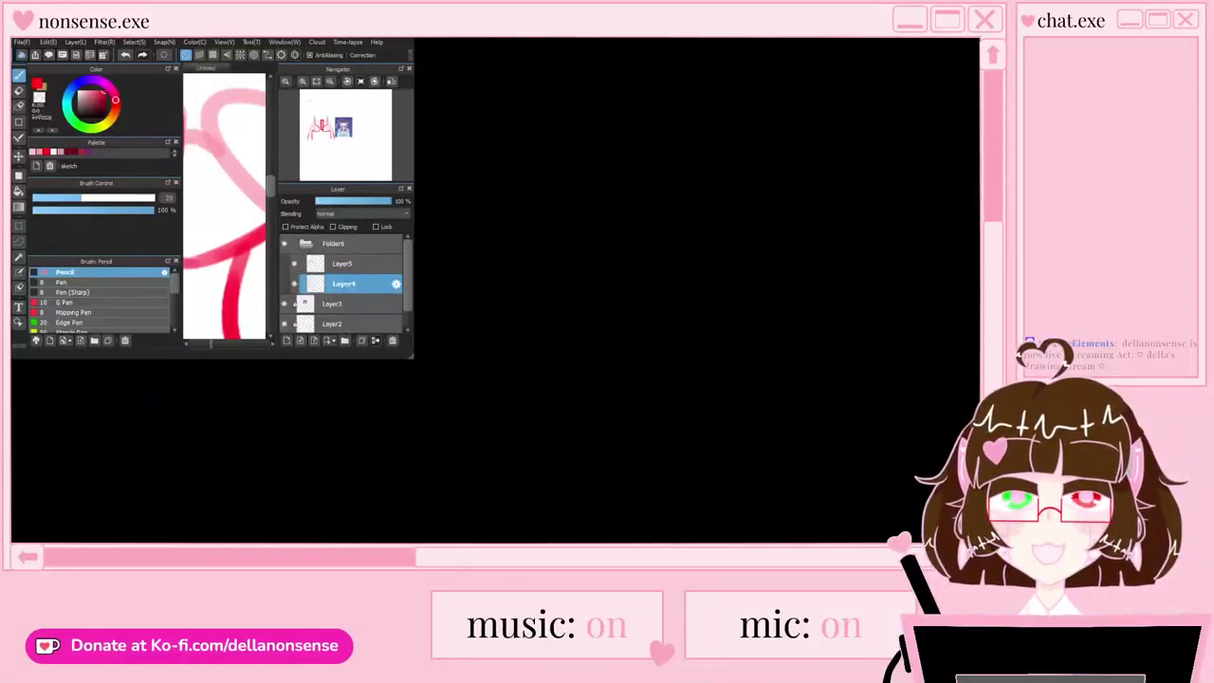
key(super+Up)
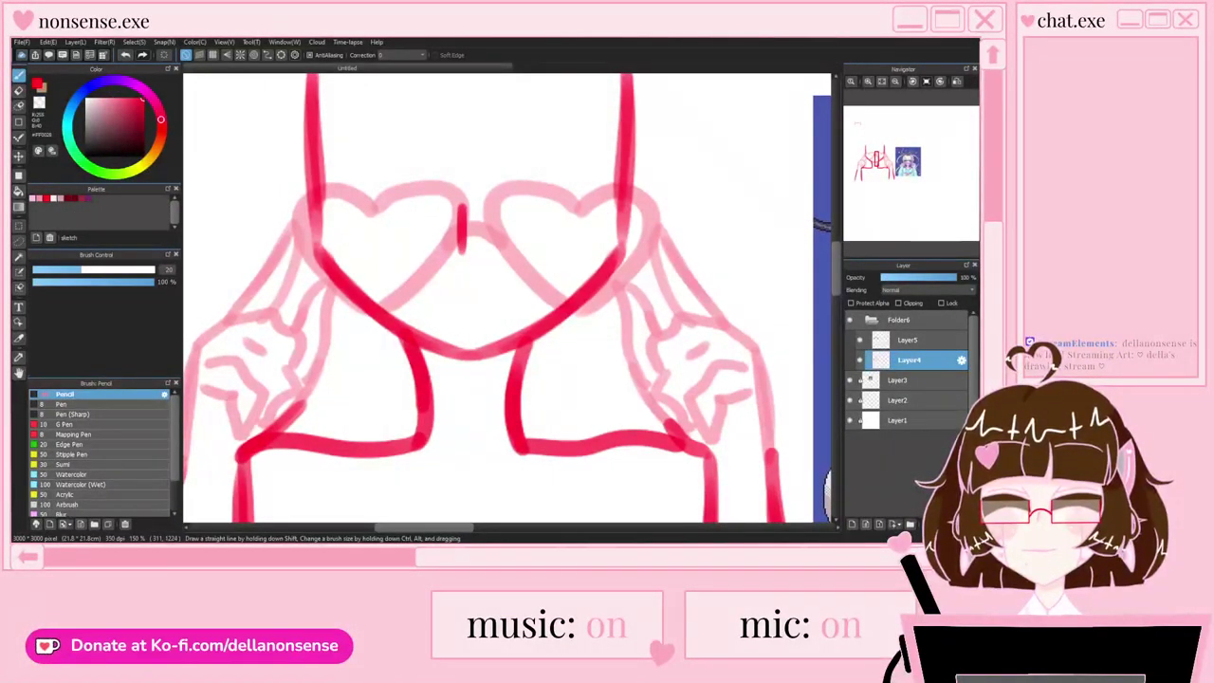
Step: Undo the opacity reduction and the nose line
scroll(426, 225, down, 1)
scroll(437, 223, up, 1)
key(ctrl+z)
key(ctrl+z)
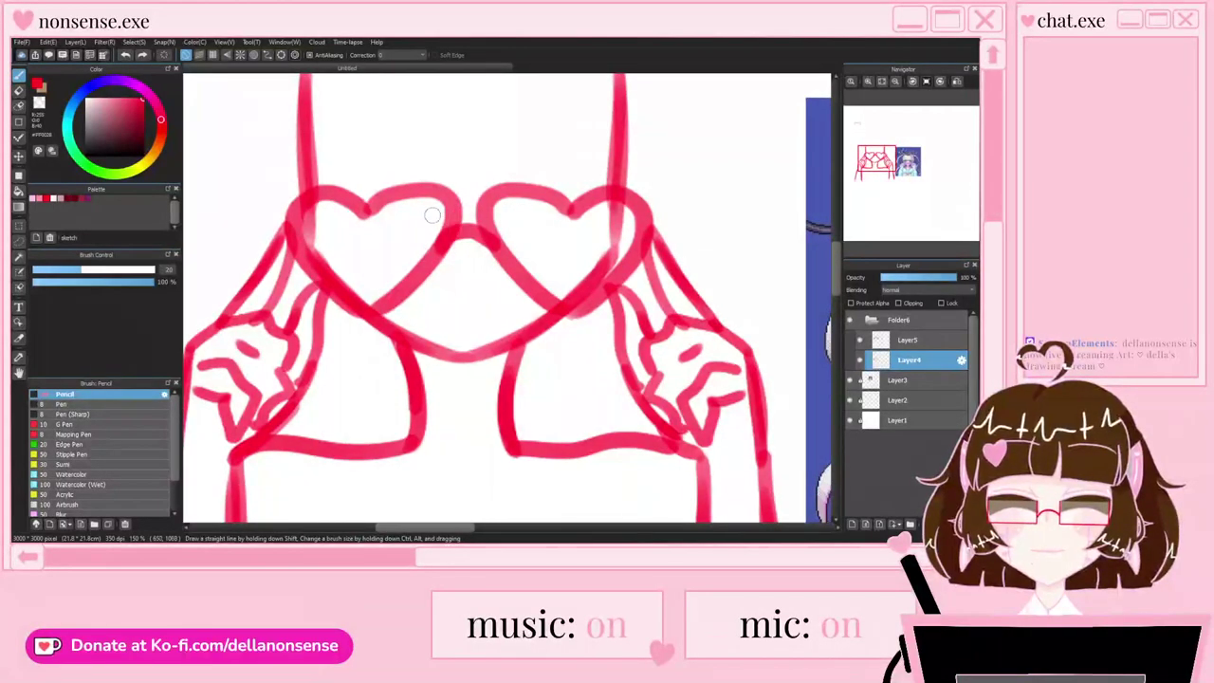
Step: Lower the glasses and hands layer's opacity to about 22% and make the face layer active
click(909, 340)
click(897, 278)
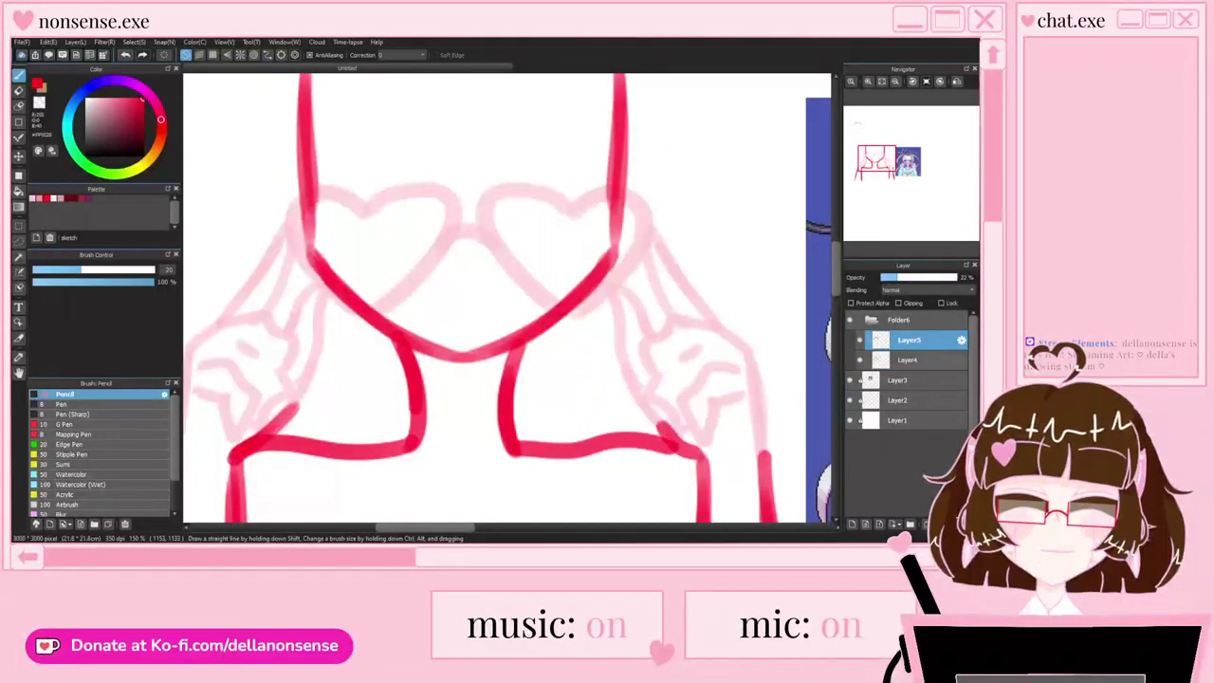
click(908, 361)
Step: Draw a short vertical nose line at the centre of the face, crossing the glasses bridge
scroll(455, 238, up, 1)
drag(471, 214, 472, 272)
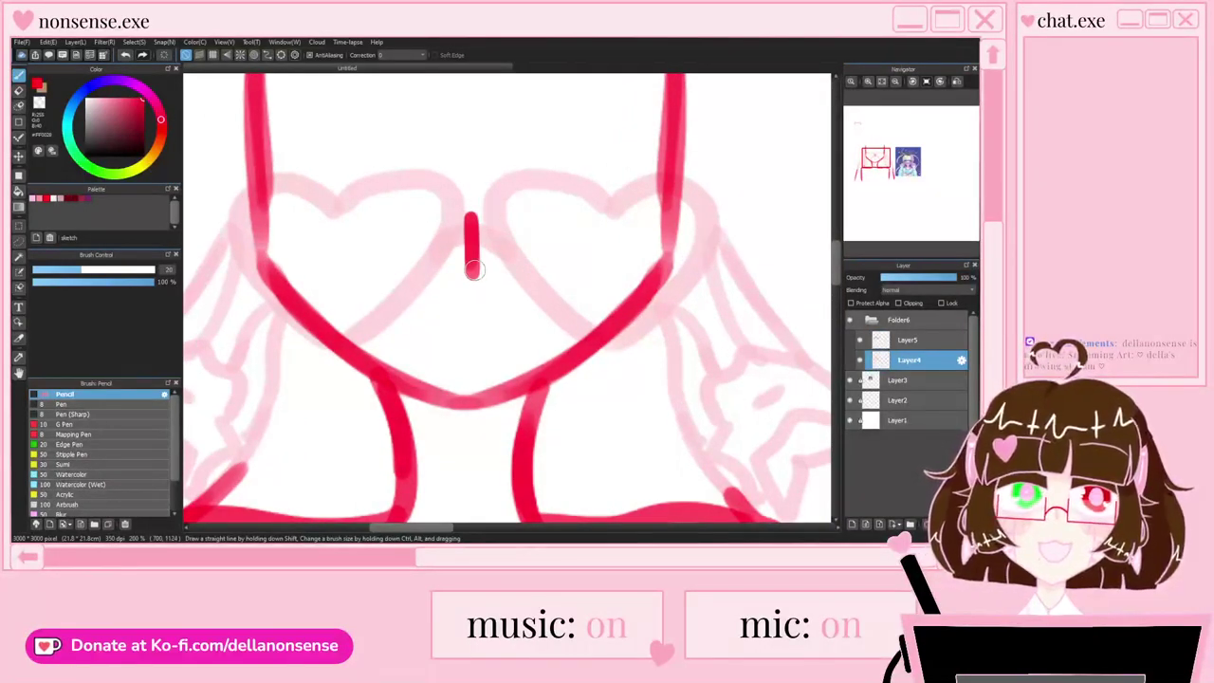
scroll(482, 270, down, 1)
scroll(548, 245, up, 1)
scroll(544, 245, down, 1)
scroll(588, 155, up, 1)
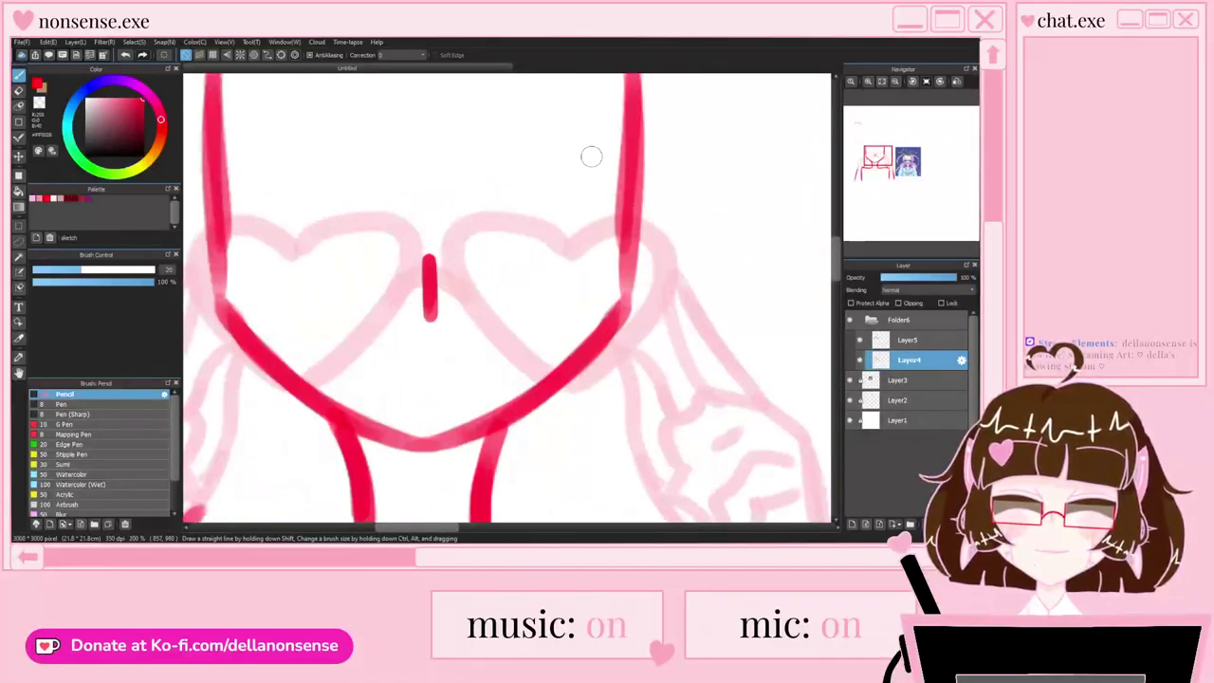
Step: Draw the right eye with a curved upper lid, a round iris and a lower lid reaching the face line
drag(626, 148, 456, 168)
mouse_move(517, 132)
mouse_down()
mouse_move(527, 256)
mouse_move(510, 257)
mouse_move(501, 283)
mouse_move(627, 231)
mouse_up()
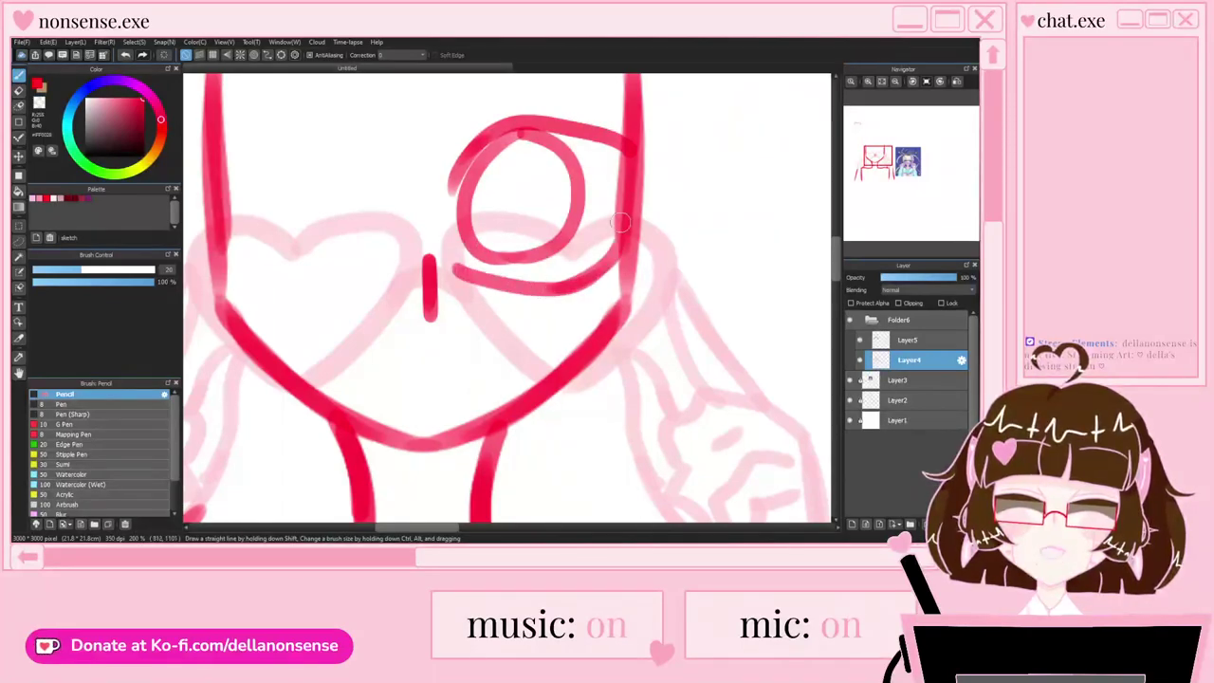
scroll(575, 211, down, 2)
scroll(460, 196, up, 2)
Step: Try upper lid and iris strokes for the left eye, undoing the unsatisfactory ones
mouse_move(483, 193)
mouse_down()
mouse_move(379, 168)
mouse_move(372, 194)
mouse_move(484, 204)
mouse_move(446, 275)
mouse_up()
mouse_move(427, 167)
mouse_down()
mouse_move(446, 273)
mouse_move(378, 271)
mouse_move(375, 250)
mouse_up()
scroll(389, 251, down, 2)
key(ctrl+z)
key(ctrl+z)
key(ctrl+z)
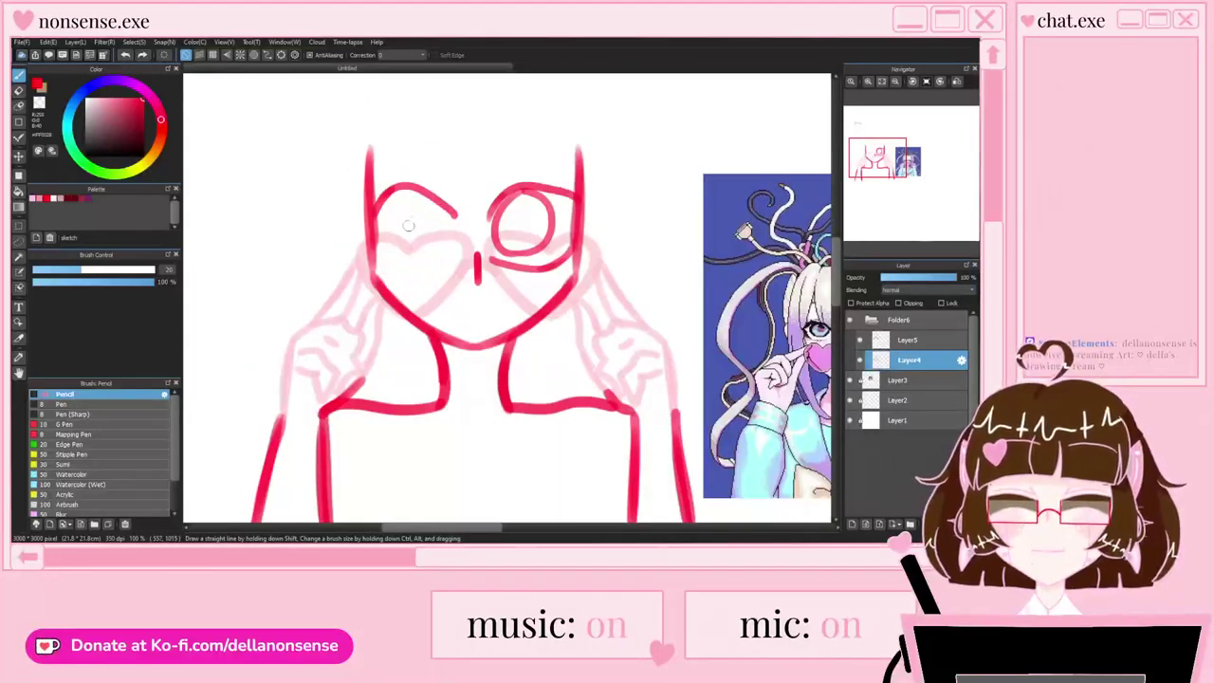
Step: Try to complete the left eye with an iris and a lower lid, and undo all of its strokes
scroll(396, 240, up, 5)
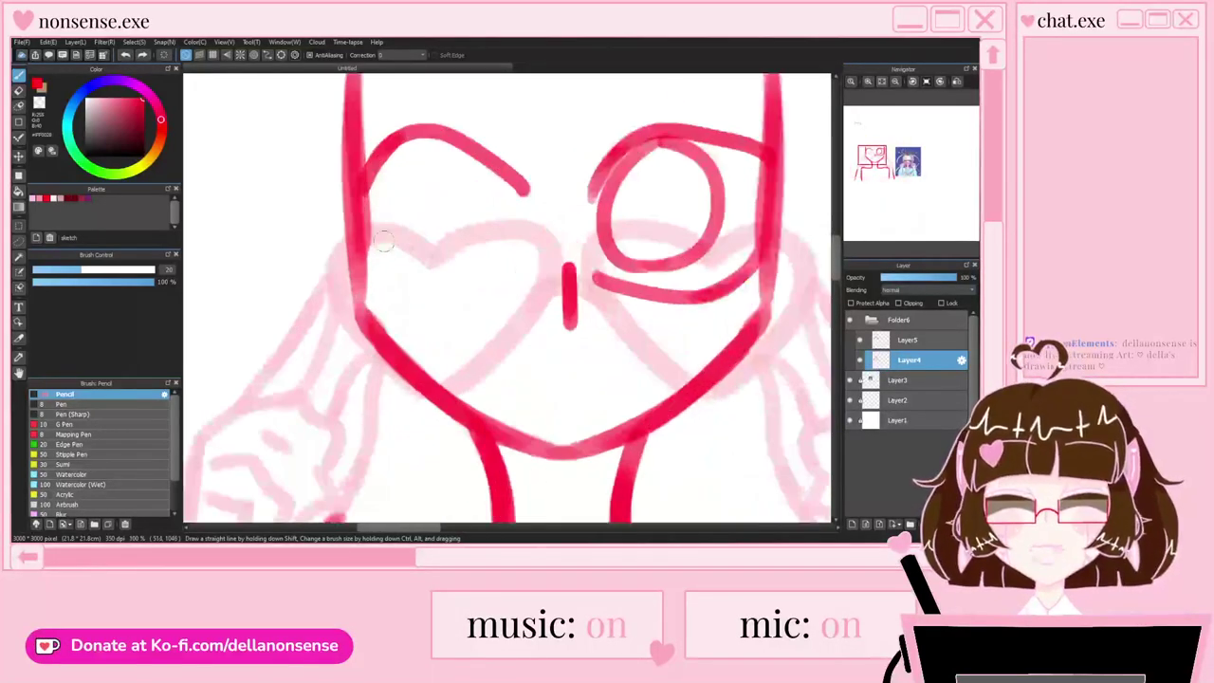
drag(547, 198, 479, 327)
mouse_move(429, 116)
mouse_down()
mouse_move(397, 160)
mouse_move(447, 326)
mouse_up()
drag(556, 319, 308, 334)
scroll(353, 252, down, 3)
scroll(432, 239, down, 1)
key(ctrl+z)
key(ctrl+z)
key(ctrl+z)
key(ctrl+z)
key(ctrl+z)
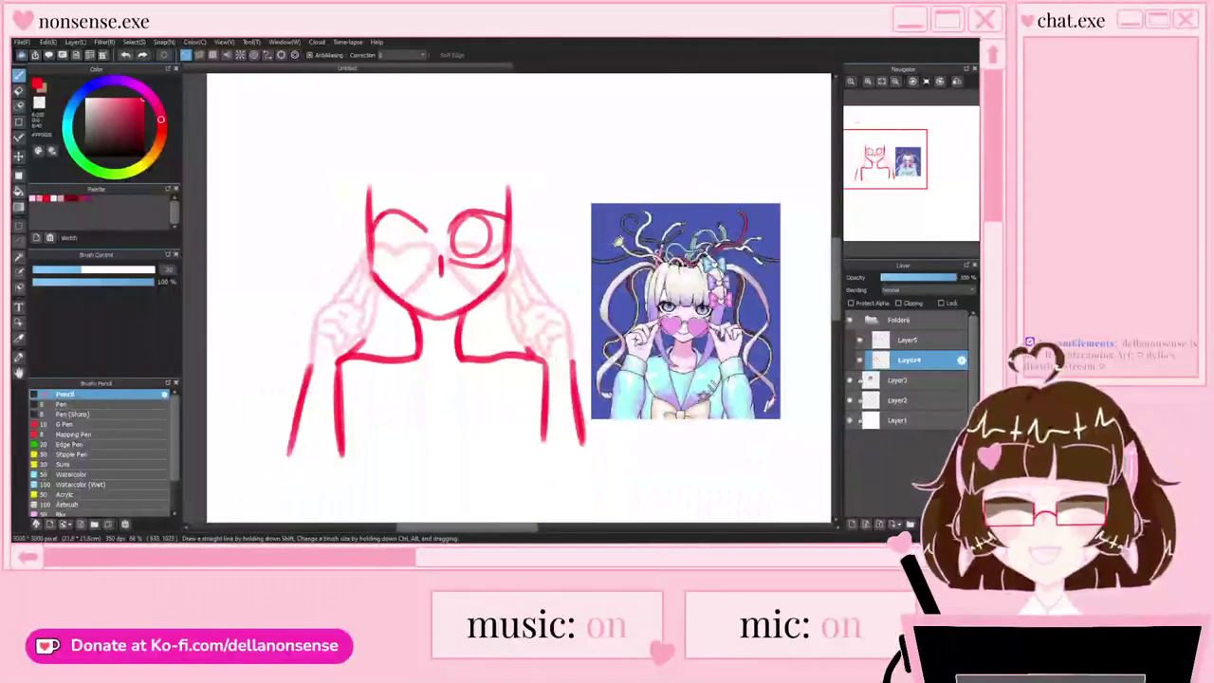
Step: Mirror the canvas view and draw the missing eye's upper lid from near the nose out to the face line
scroll(441, 225, up, 3)
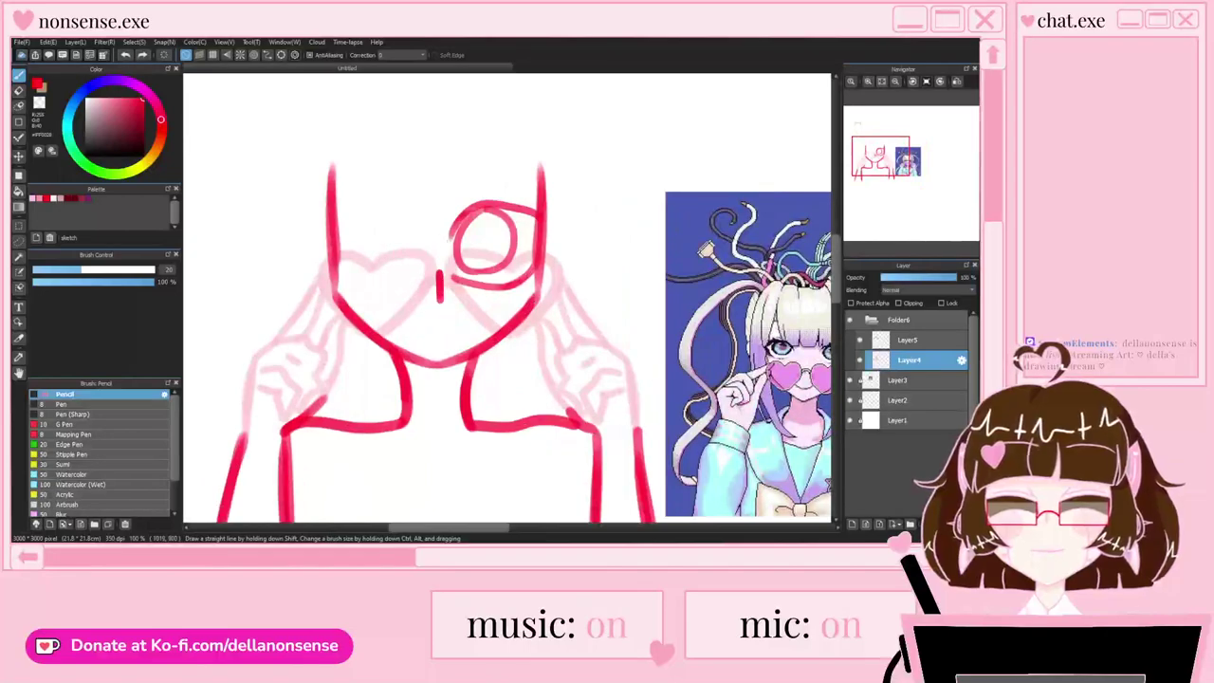
click(957, 82)
scroll(481, 211, up, 3)
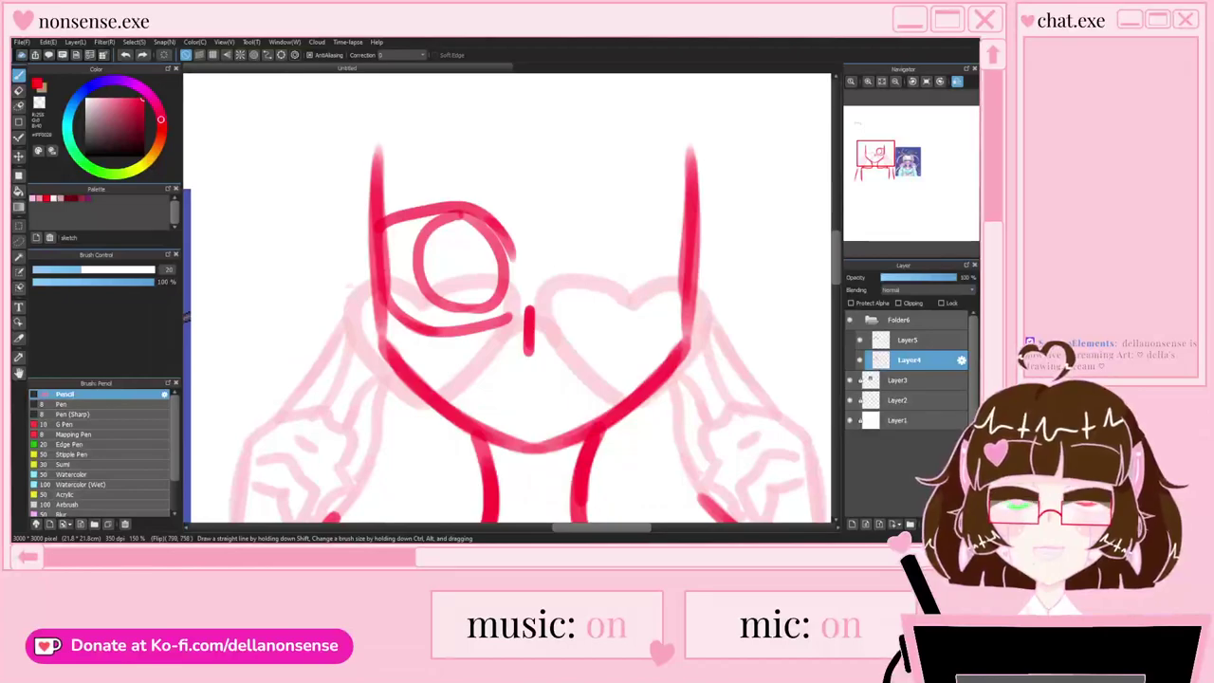
scroll(628, 207, up, 1)
mouse_move(710, 210)
mouse_down()
mouse_move(578, 224)
mouse_move(585, 216)
mouse_move(529, 269)
mouse_up()
drag(598, 207, 529, 266)
scroll(472, 231, down, 2)
scroll(567, 290, up, 1)
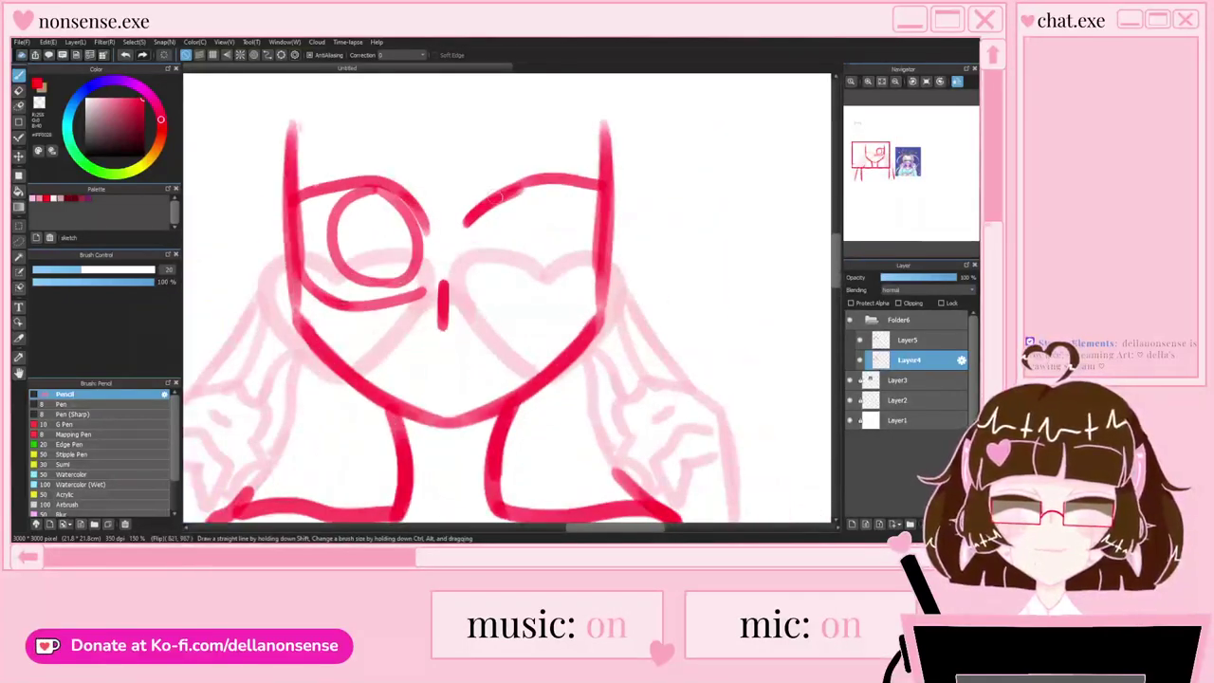
Step: Draw the iris circle and the curved lower lid under the new upper lid line
drag(510, 196, 520, 292)
key(ctrl+z)
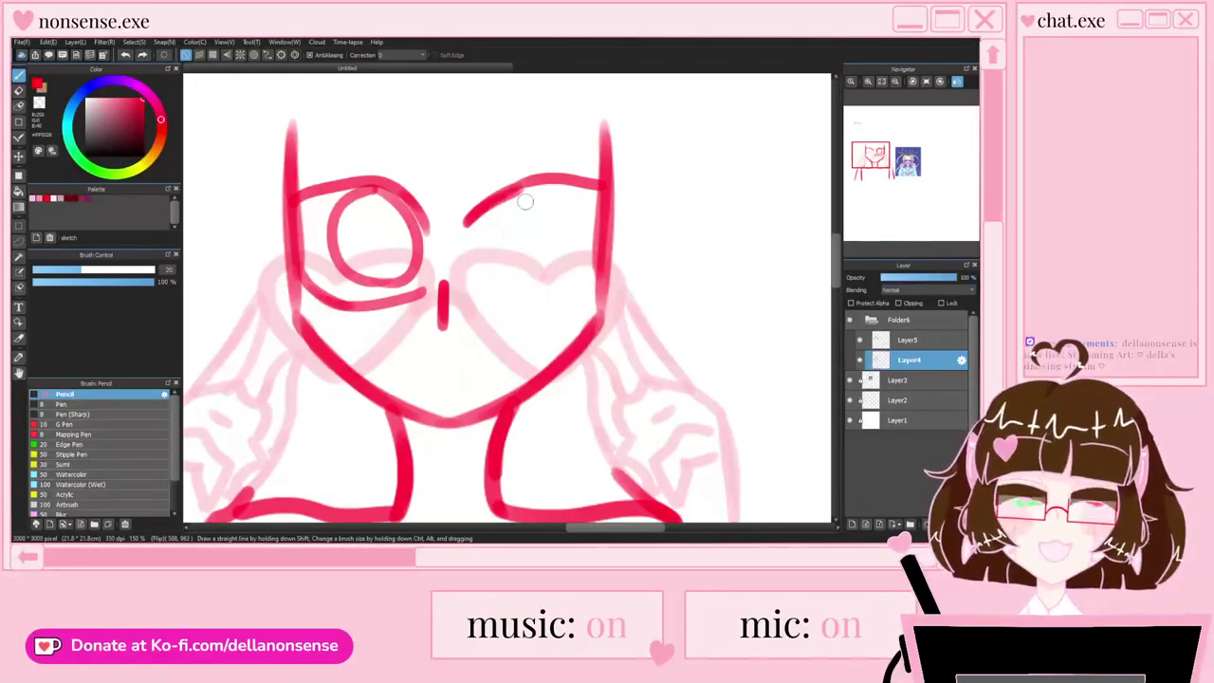
scroll(525, 201, up, 1)
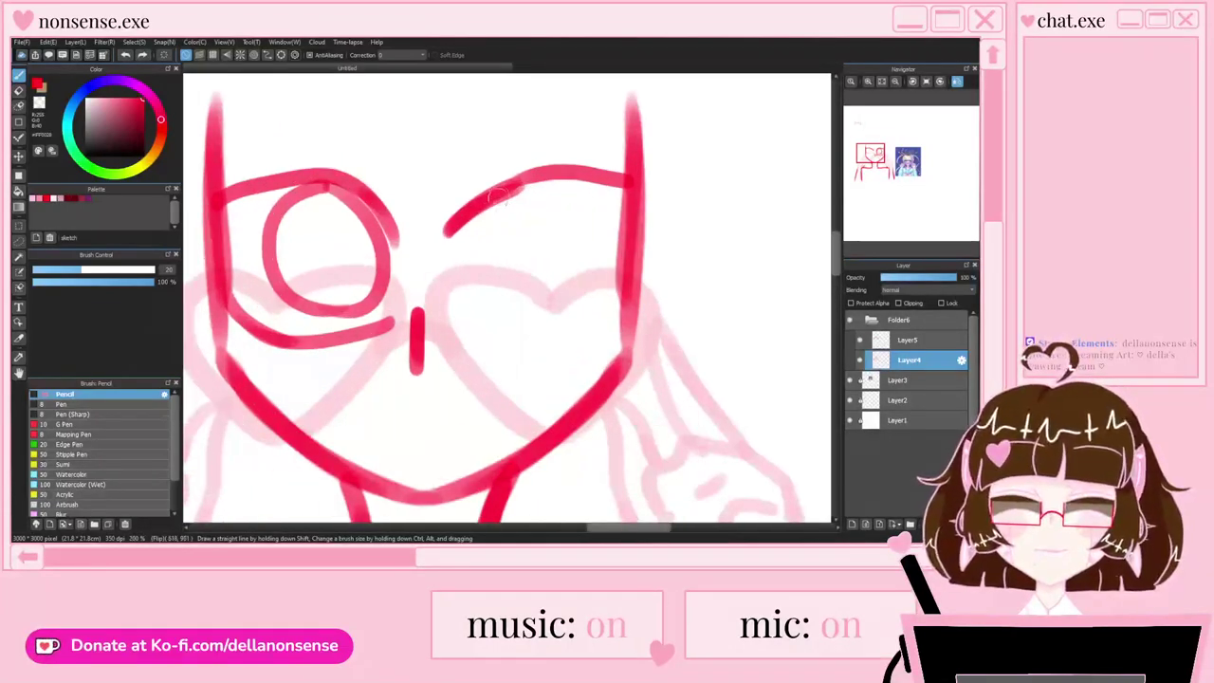
drag(497, 197, 498, 311)
drag(534, 182, 523, 312)
mouse_move(449, 304)
mouse_down()
mouse_move(465, 313)
mouse_move(626, 275)
mouse_up()
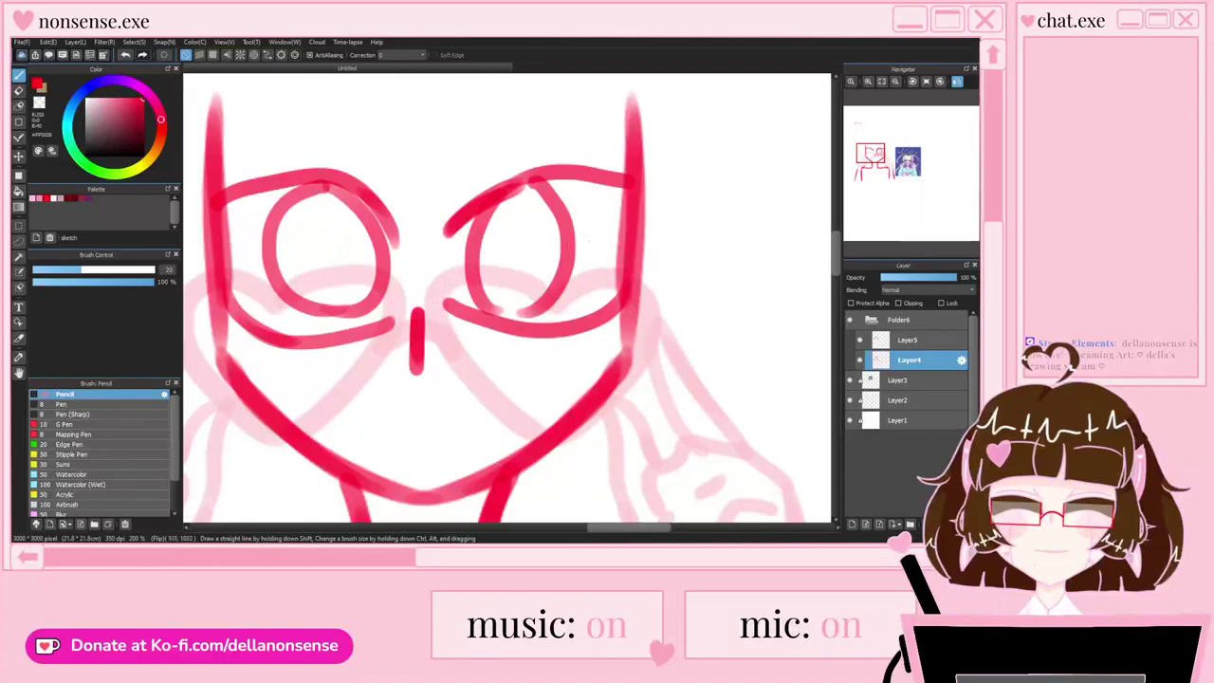
scroll(585, 250, down, 2)
scroll(566, 281, up, 1)
mouse_move(494, 282)
mouse_down()
mouse_move(527, 292)
mouse_move(616, 275)
mouse_up()
scroll(605, 226, down, 1)
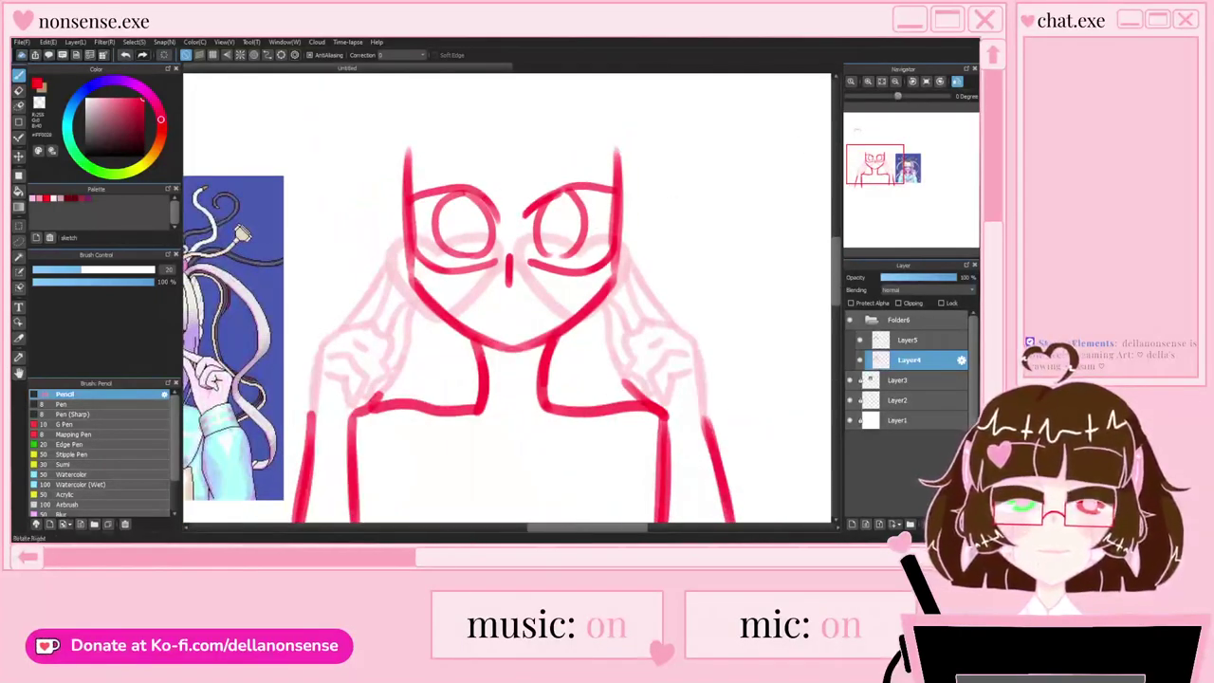
Step: Turn off the mirrored view and retrace the left eye's iris with a bolder circle
click(957, 82)
scroll(472, 207, up, 2)
drag(461, 195, 397, 277)
drag(387, 221, 474, 304)
scroll(433, 252, down, 4)
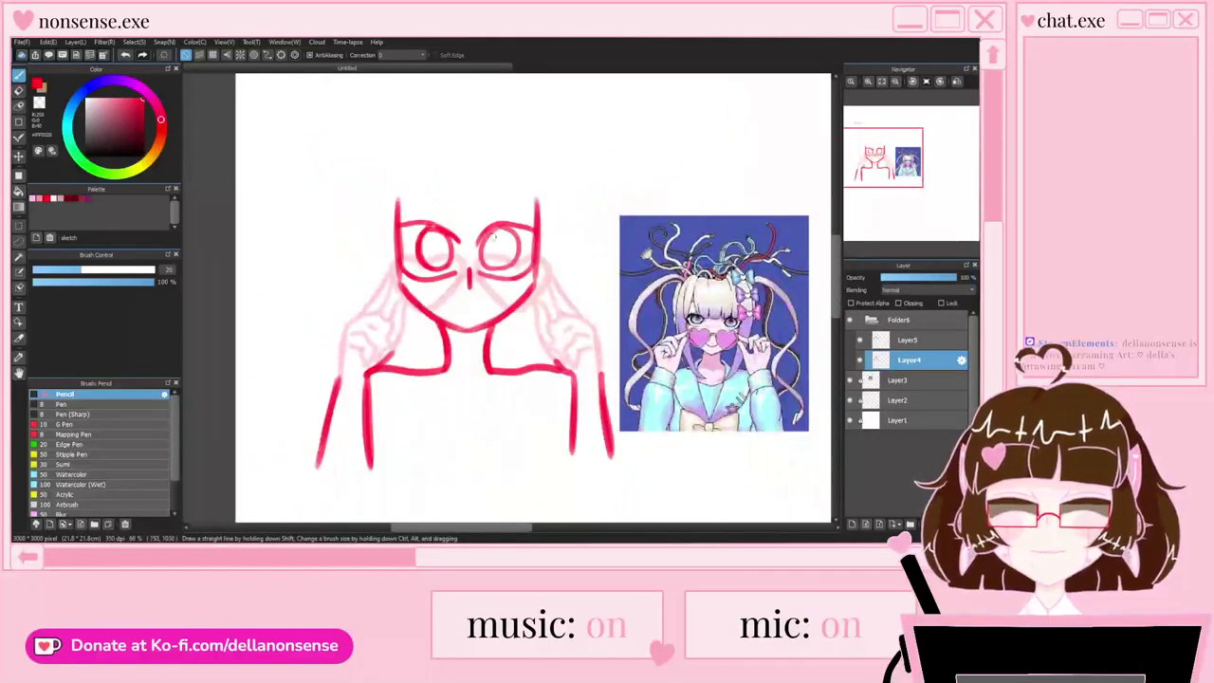
scroll(468, 314, up, 1)
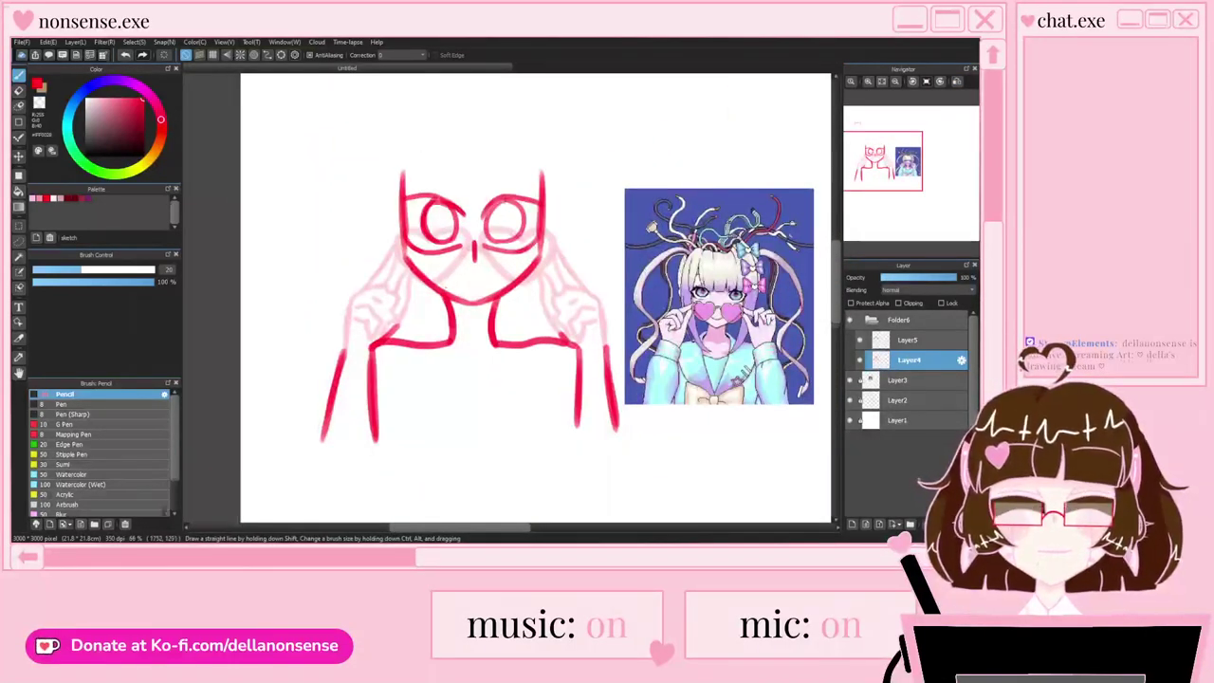
Step: Raise the glasses and hands layer to full opacity to compare it with the eyes, fade it again and reselect the face layer
click(909, 339)
click(956, 277)
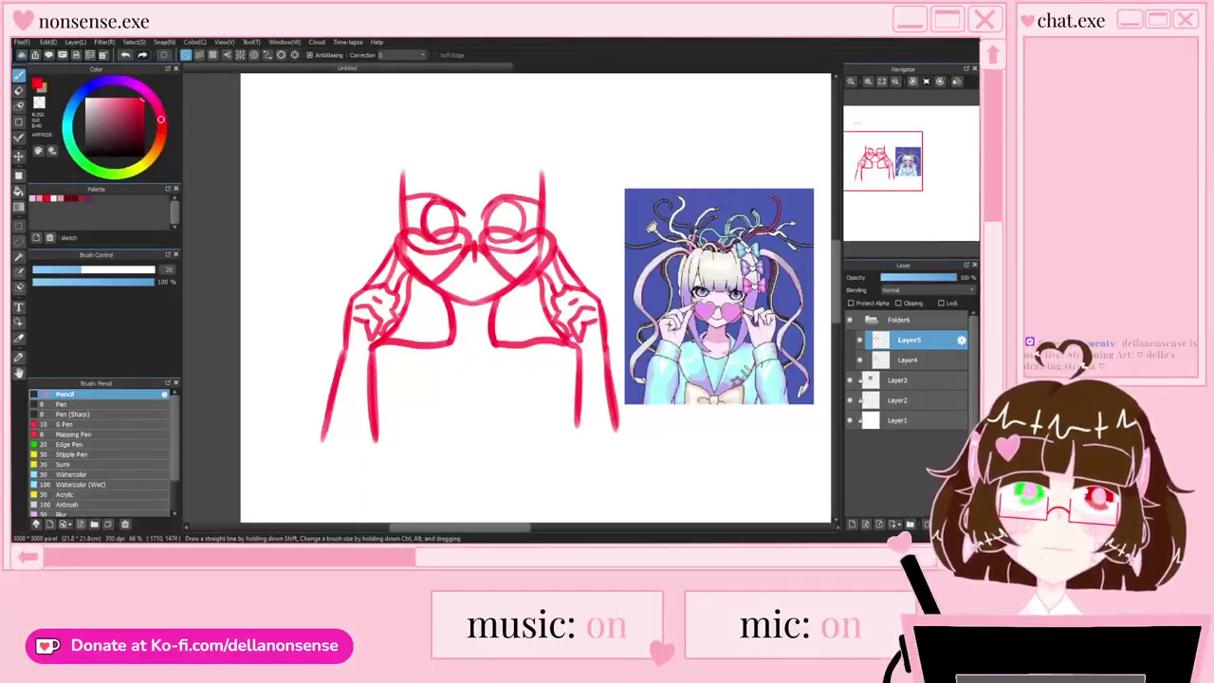
scroll(430, 263, down, 1)
scroll(434, 275, up, 1)
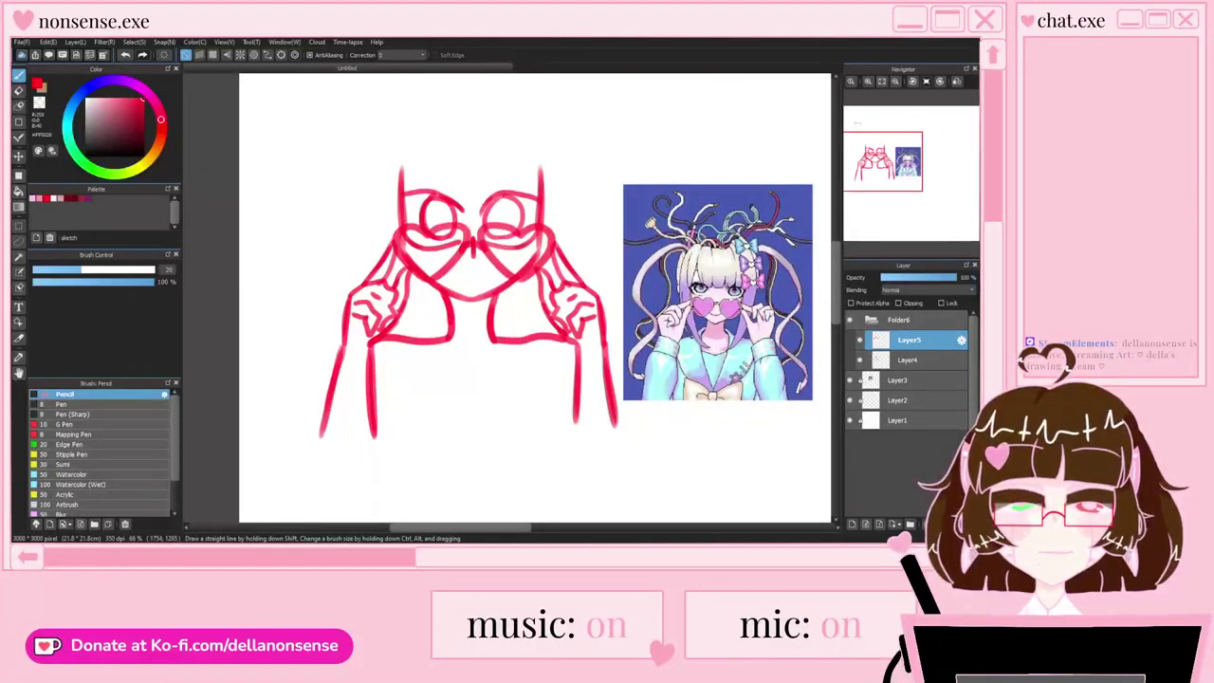
click(901, 277)
click(909, 361)
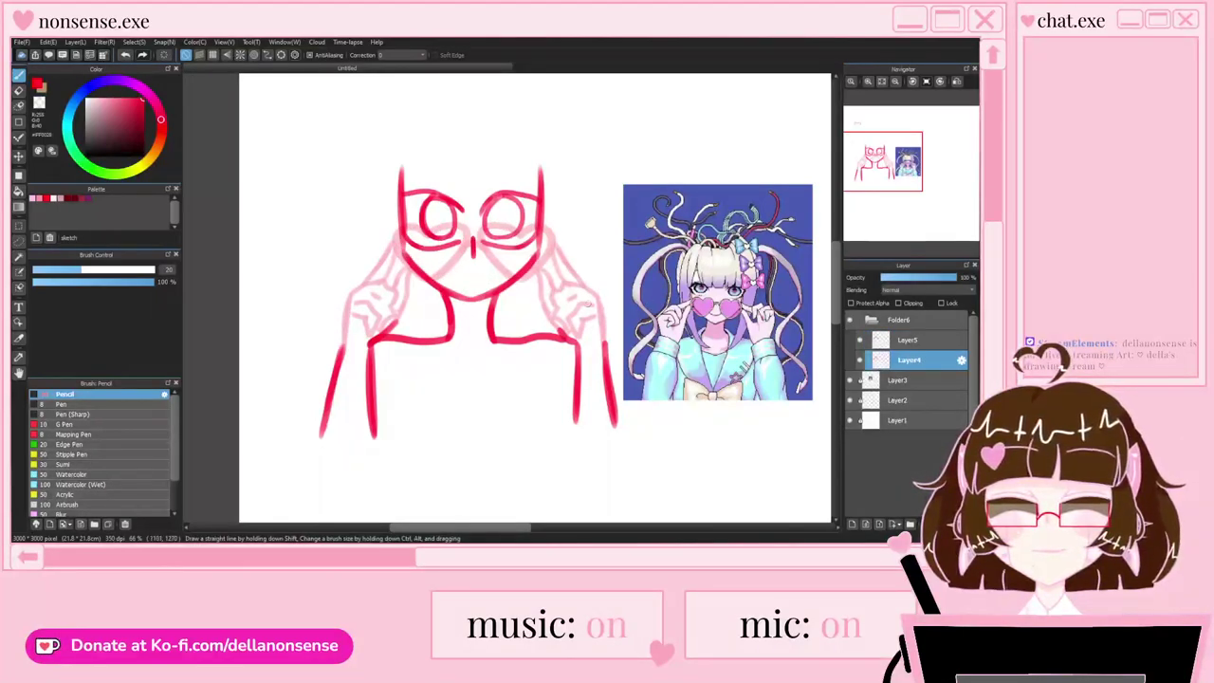
Step: Draw the fringe line across the forehead with pointed hair tufts rising at both sides of the head
scroll(503, 210, up, 2)
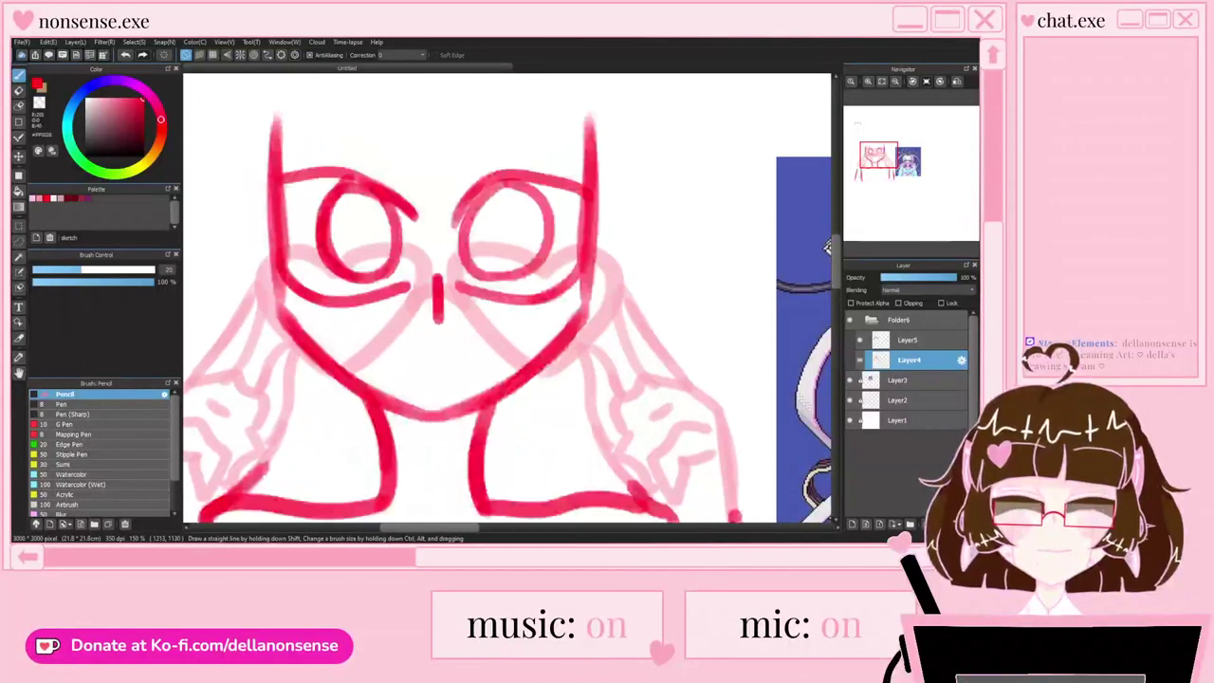
scroll(827, 247, down, 5)
scroll(828, 247, up, 1)
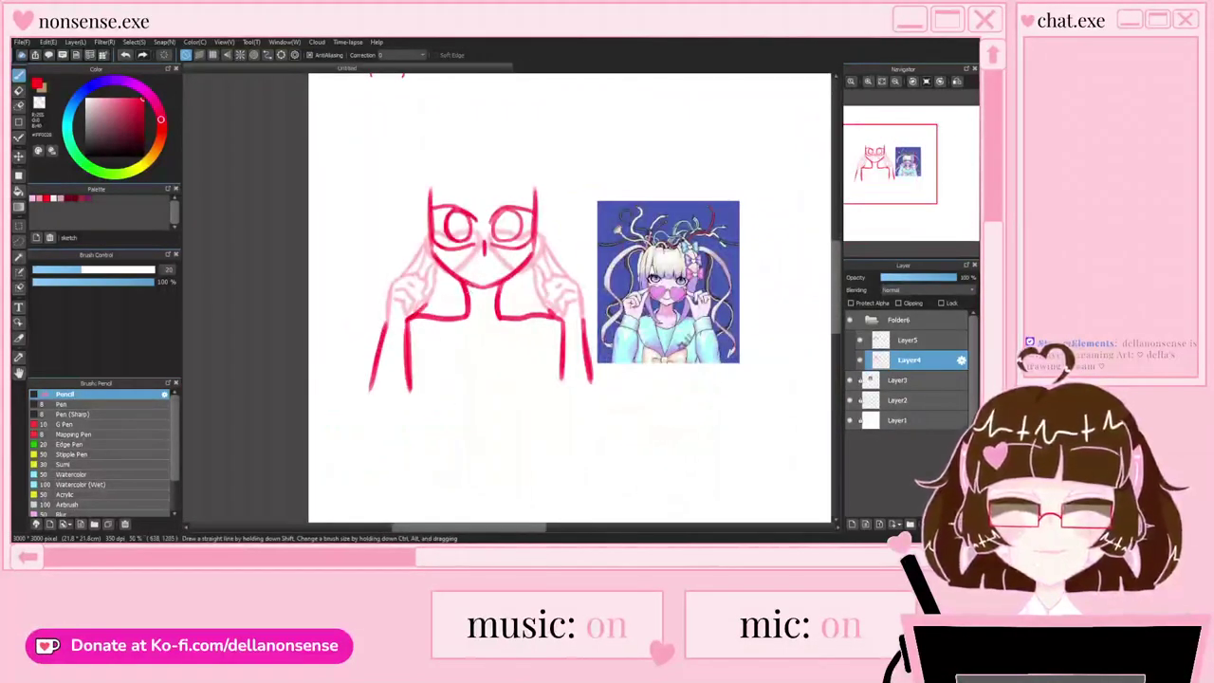
scroll(491, 296, up, 2)
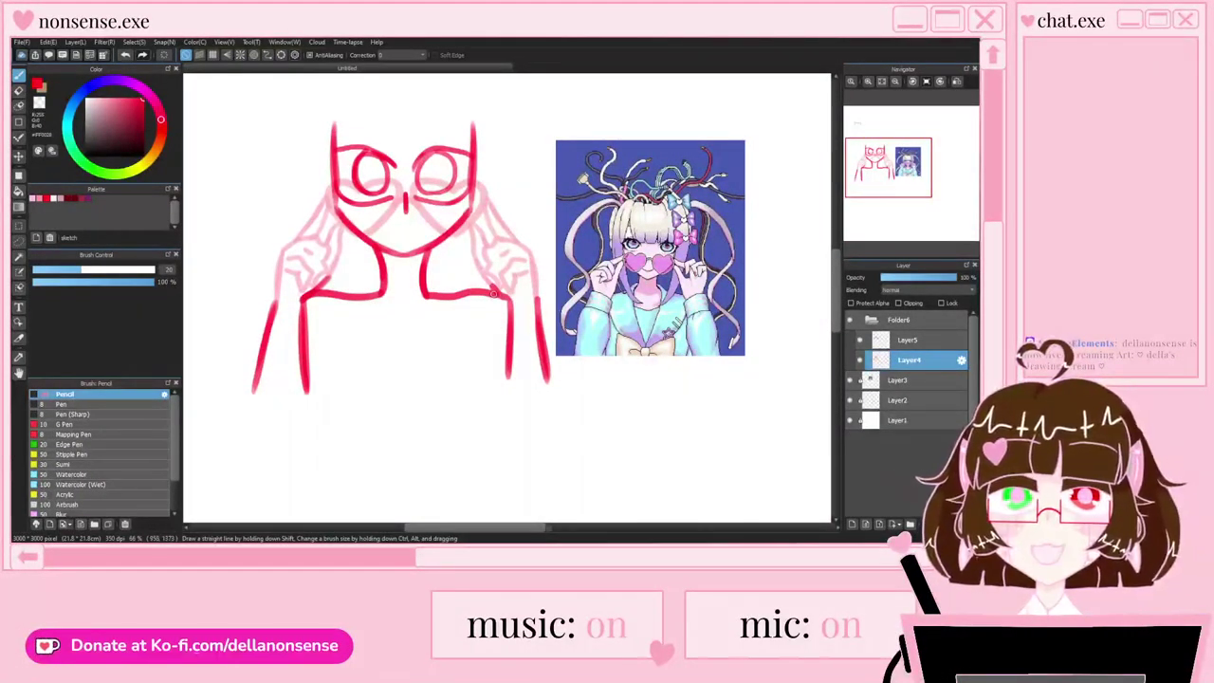
scroll(350, 132, up, 2)
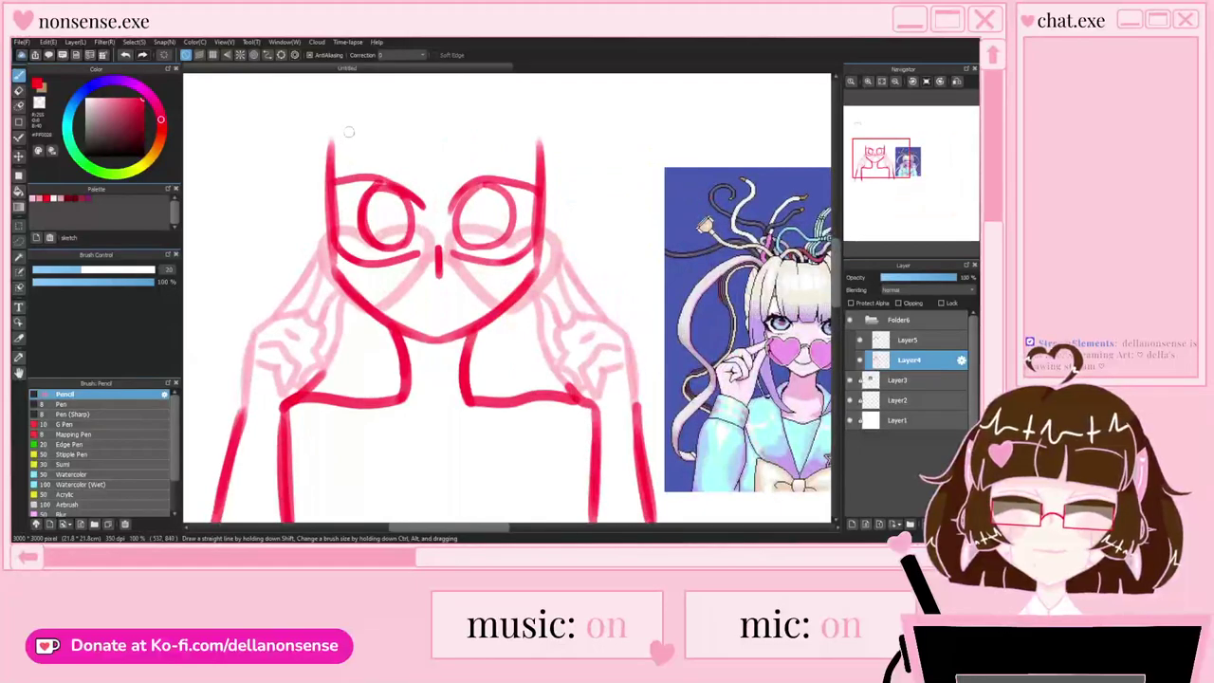
mouse_move(320, 108)
mouse_down()
mouse_move(312, 182)
mouse_move(332, 180)
mouse_move(348, 104)
mouse_move(354, 155)
mouse_move(355, 117)
mouse_move(370, 122)
mouse_move(387, 179)
mouse_move(511, 173)
mouse_move(559, 187)
mouse_move(557, 112)
mouse_up()
scroll(332, 149, up, 1)
Step: Erase the ends of the face side lines that stick up above the fringe, then reactivate the pencil
key(e)
drag(329, 131, 326, 185)
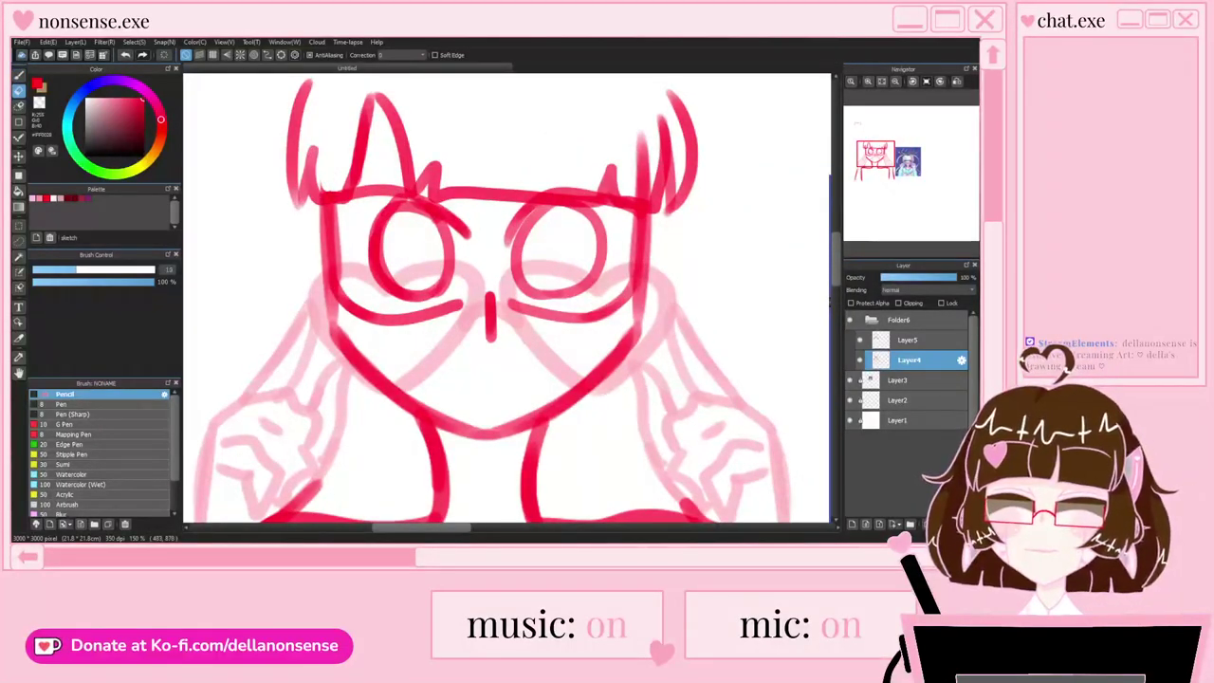
drag(628, 183, 642, 158)
scroll(384, 131, down, 3)
key(b)
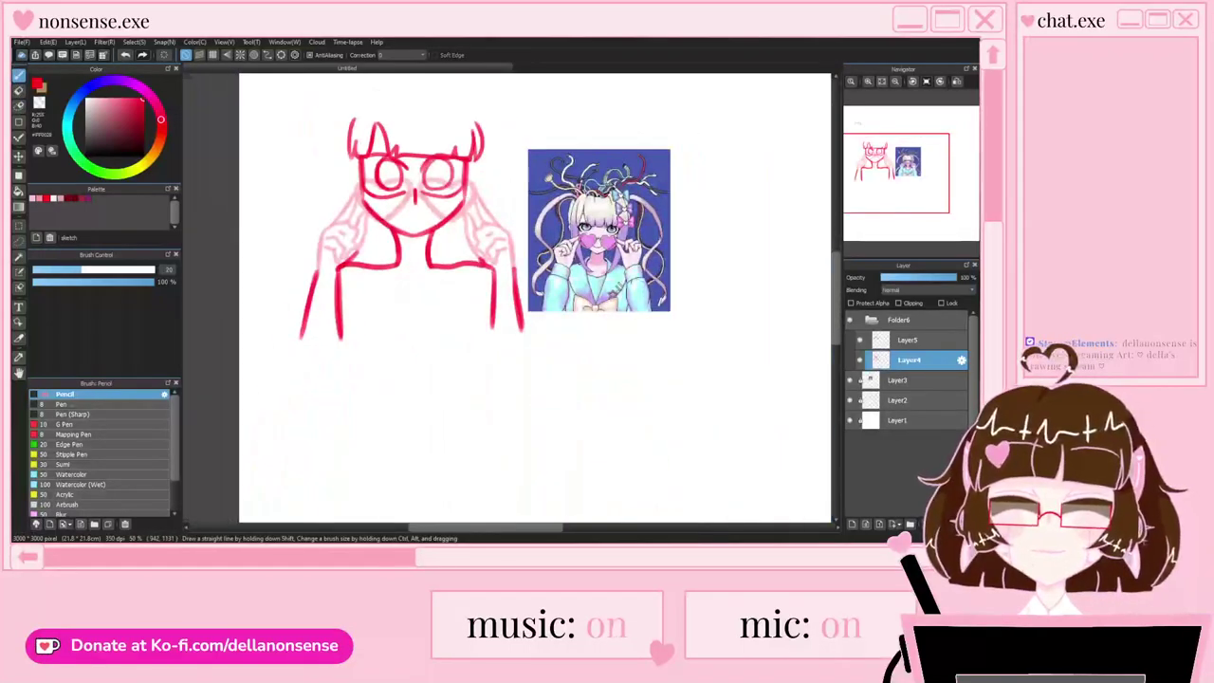
Step: Try a short side lock falling from the fringe beside the right side of the face to just above the shoulder
scroll(486, 201, up, 2)
mouse_move(425, 107)
mouse_down()
mouse_move(407, 293)
mouse_move(469, 135)
mouse_up()
drag(468, 231, 463, 93)
scroll(456, 93, down, 1)
scroll(427, 199, up, 1)
scroll(417, 209, down, 3)
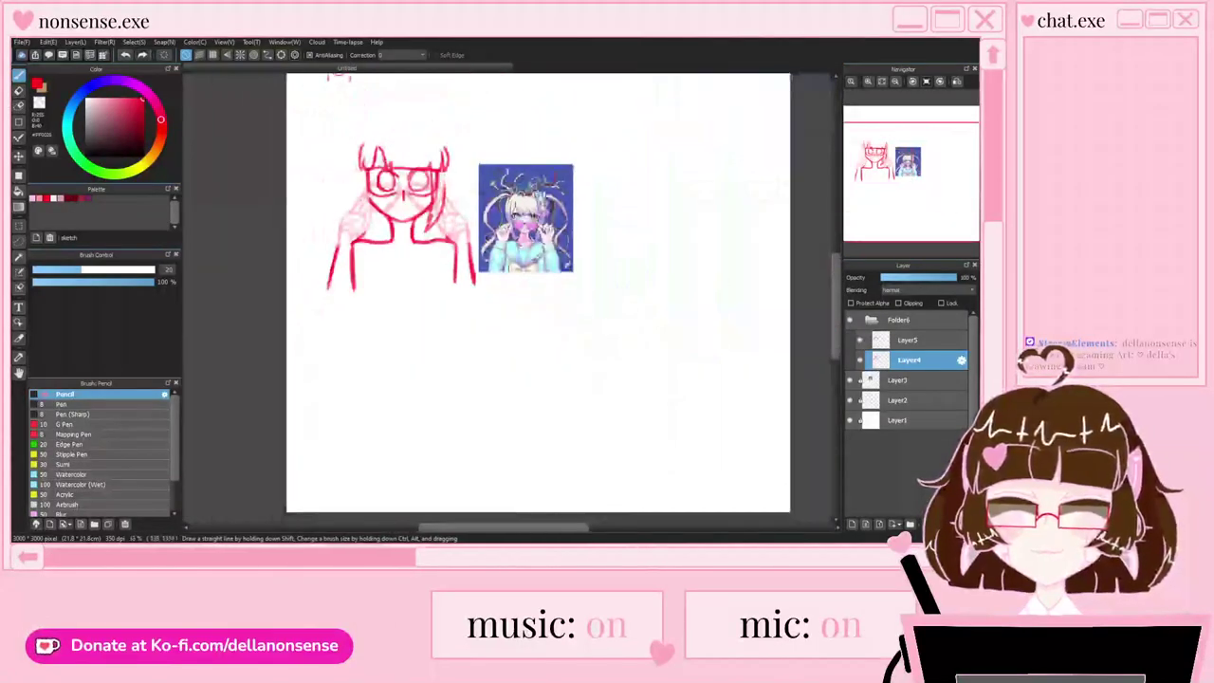
Step: Draw a long hair lock on each side of the face, falling past the shoulders to a pointed, split tip
scroll(413, 226, up, 3)
drag(465, 106, 408, 353)
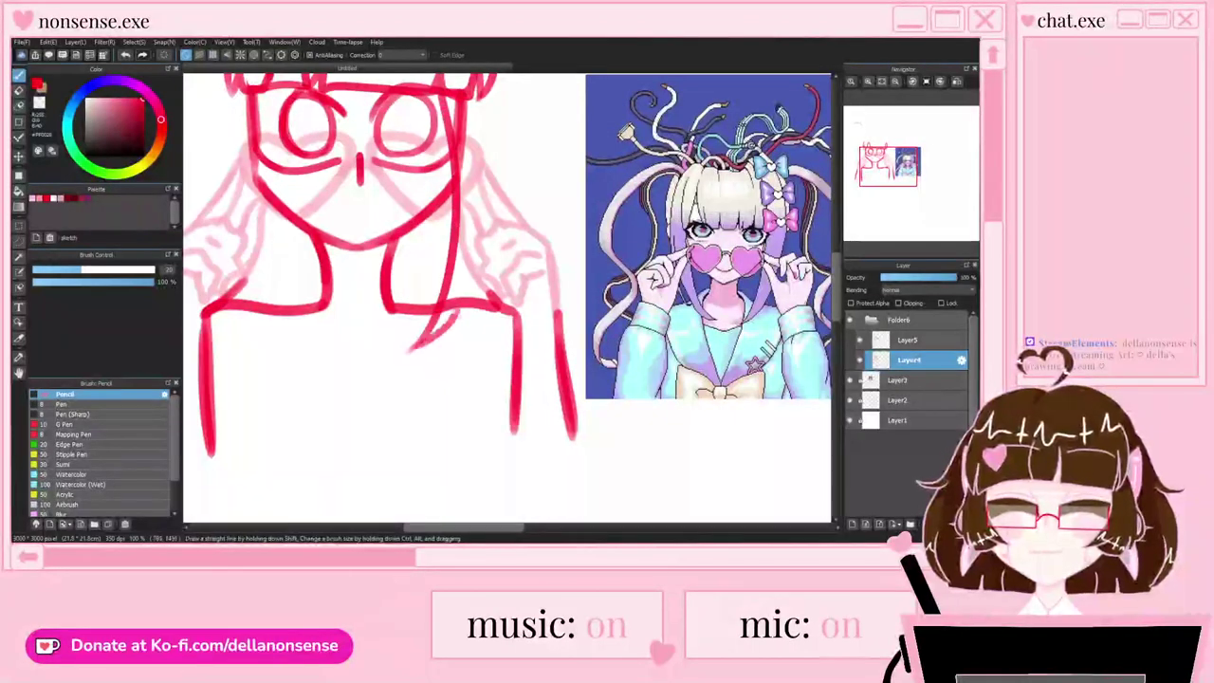
drag(502, 99, 413, 365)
mouse_move(273, 91)
mouse_down()
mouse_move(267, 210)
mouse_move(323, 384)
mouse_up()
drag(235, 205, 275, 343)
mouse_move(239, 82)
mouse_down()
mouse_move(244, 223)
mouse_move(281, 201)
mouse_move(262, 161)
mouse_up()
Step: Erase the upper face outline where it runs inside the two side locks
scroll(244, 224, up, 1)
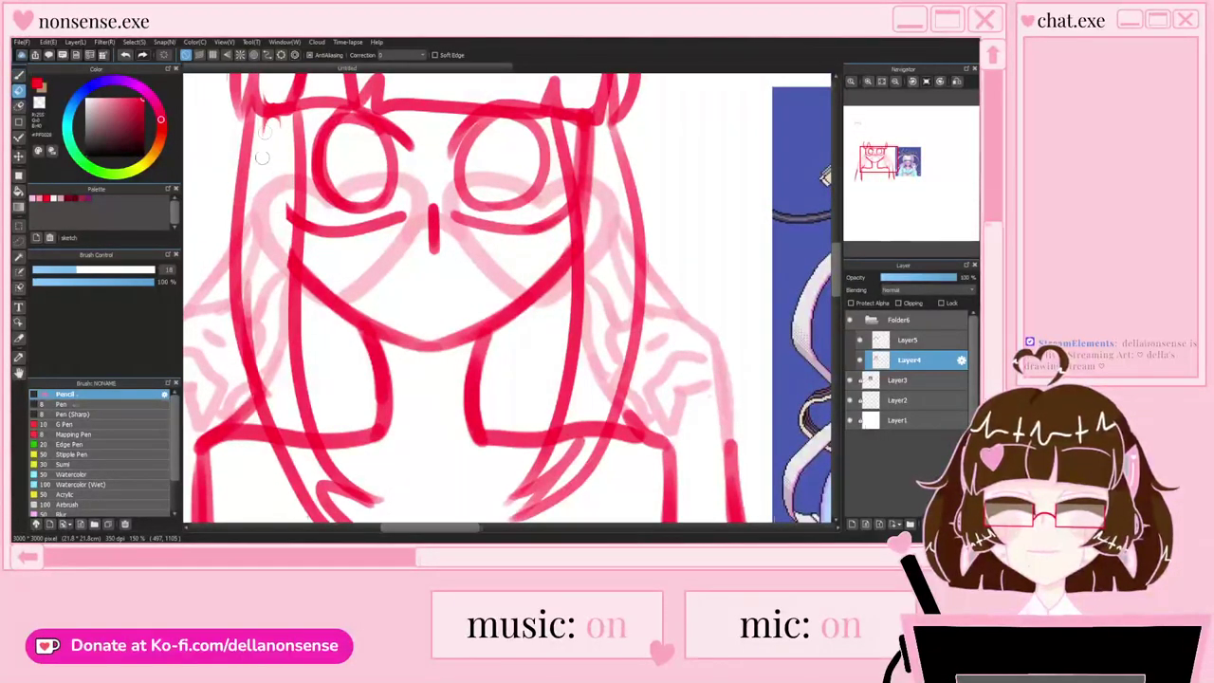
drag(587, 131, 587, 209)
drag(575, 130, 580, 203)
drag(574, 136, 584, 223)
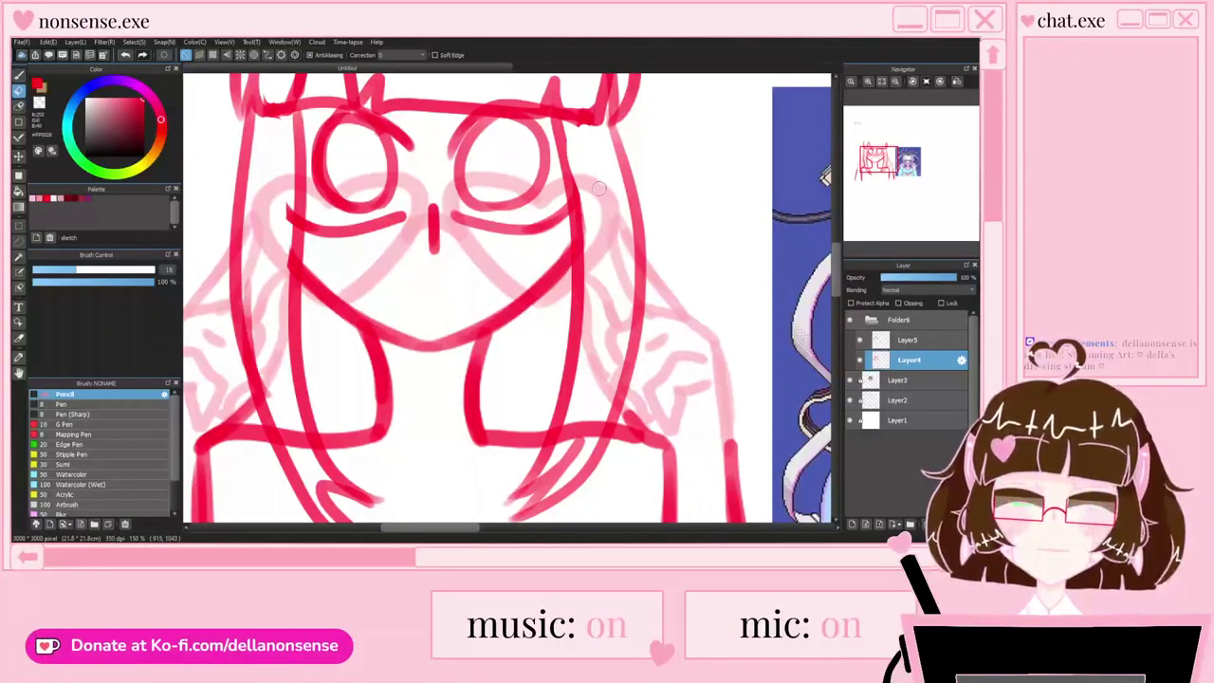
scroll(600, 187, down, 3)
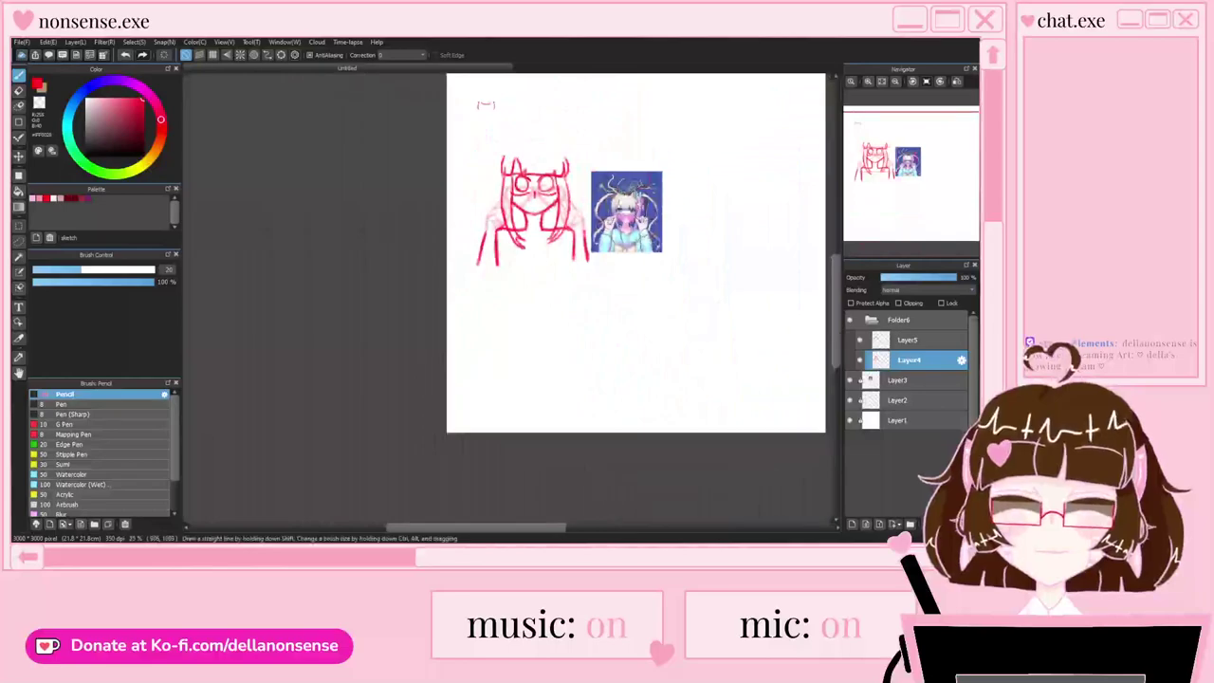
Step: Erase the shoulder lines where they cross the inside of both side locks
drag(586, 214, 543, 203)
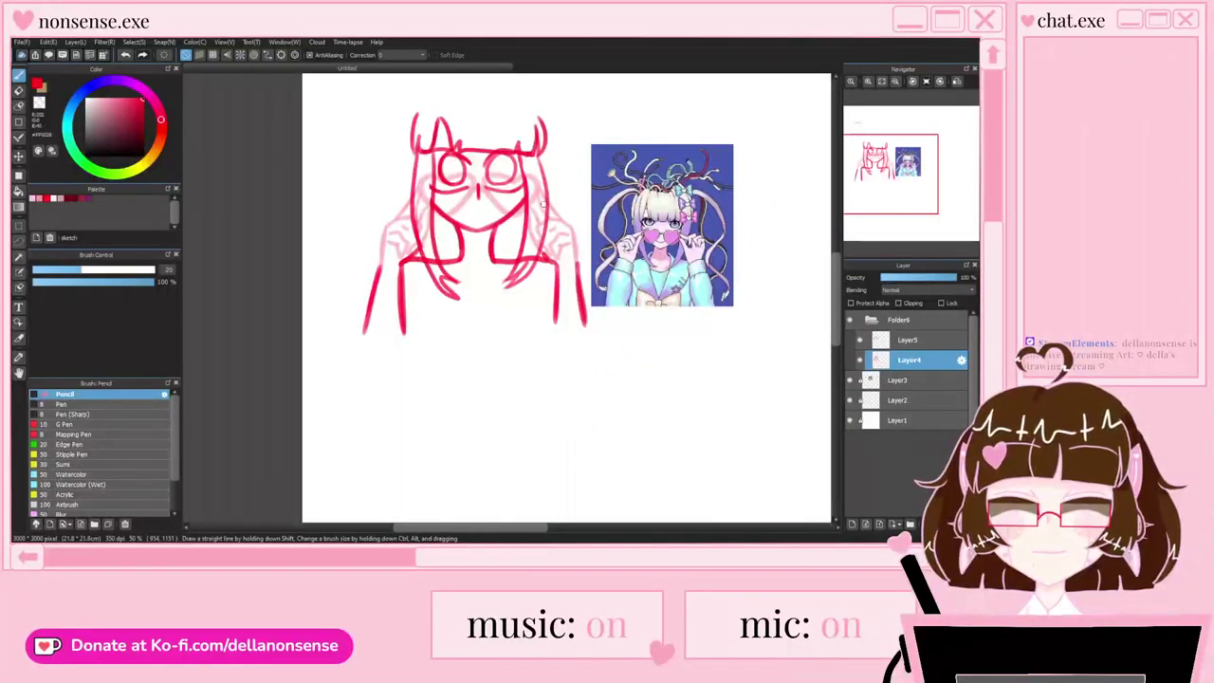
scroll(453, 248, up, 3)
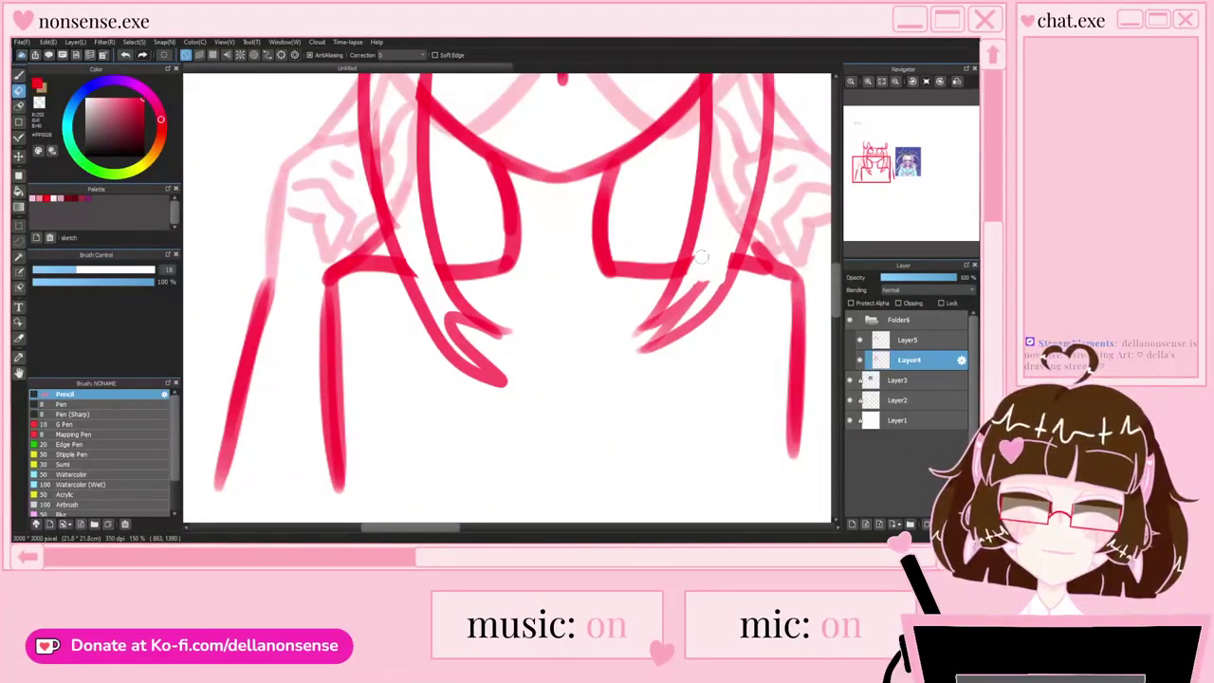
scroll(715, 274, down, 5)
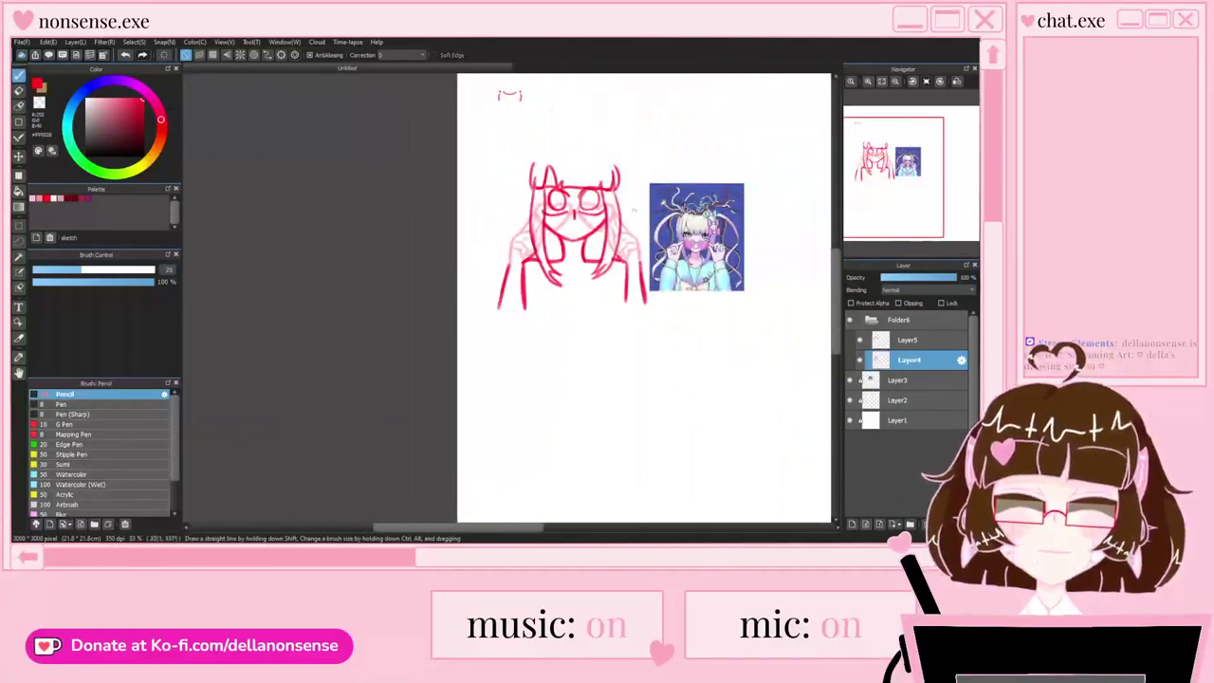
scroll(717, 238, up, 2)
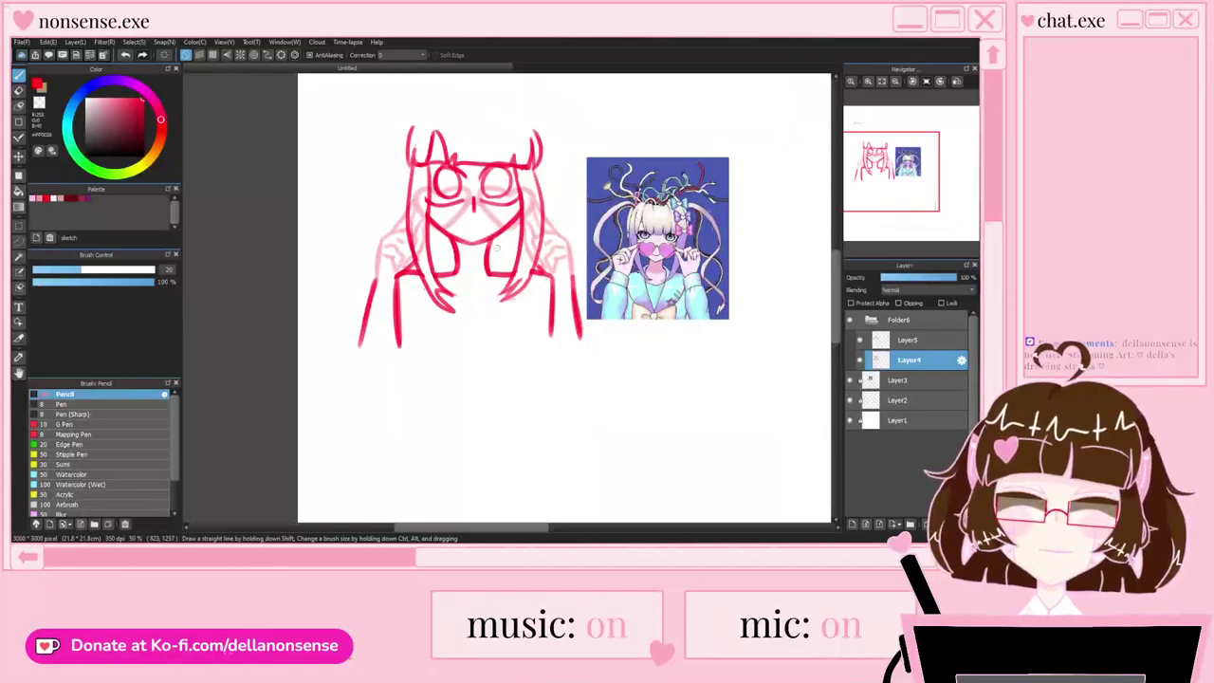
scroll(522, 247, down, 1)
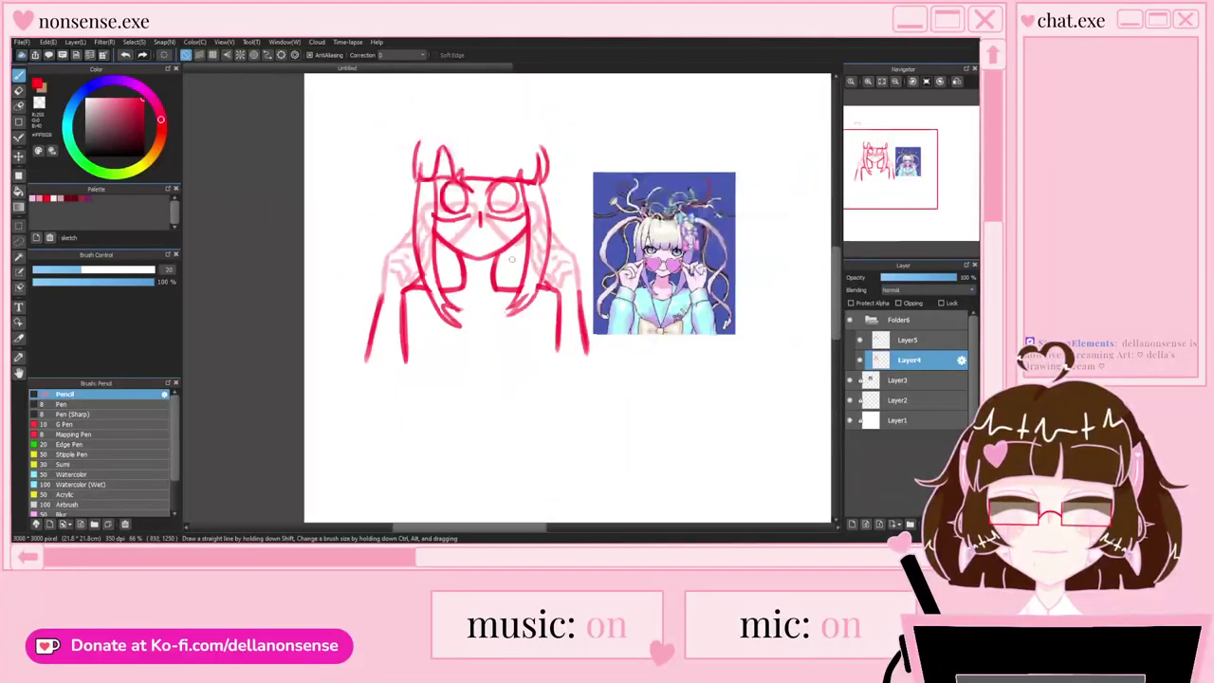
scroll(523, 224, up, 1)
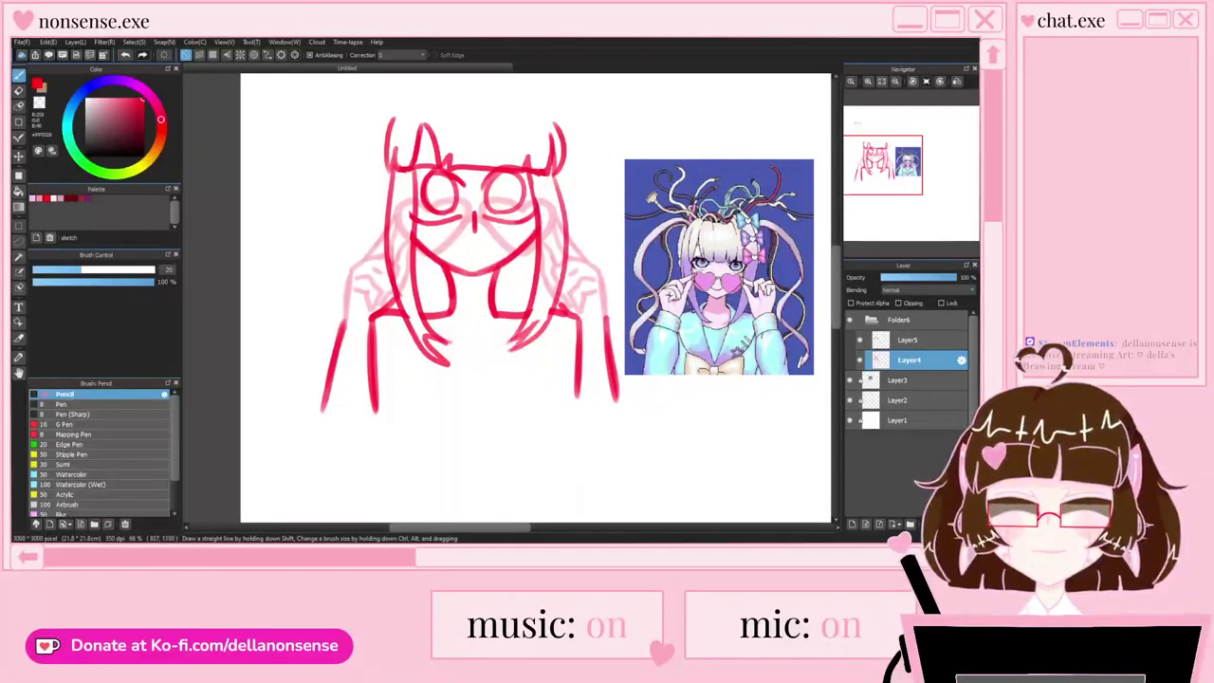
Step: Draw a small wavy, cat-like smile between the nose and the chin
scroll(481, 251, up, 3)
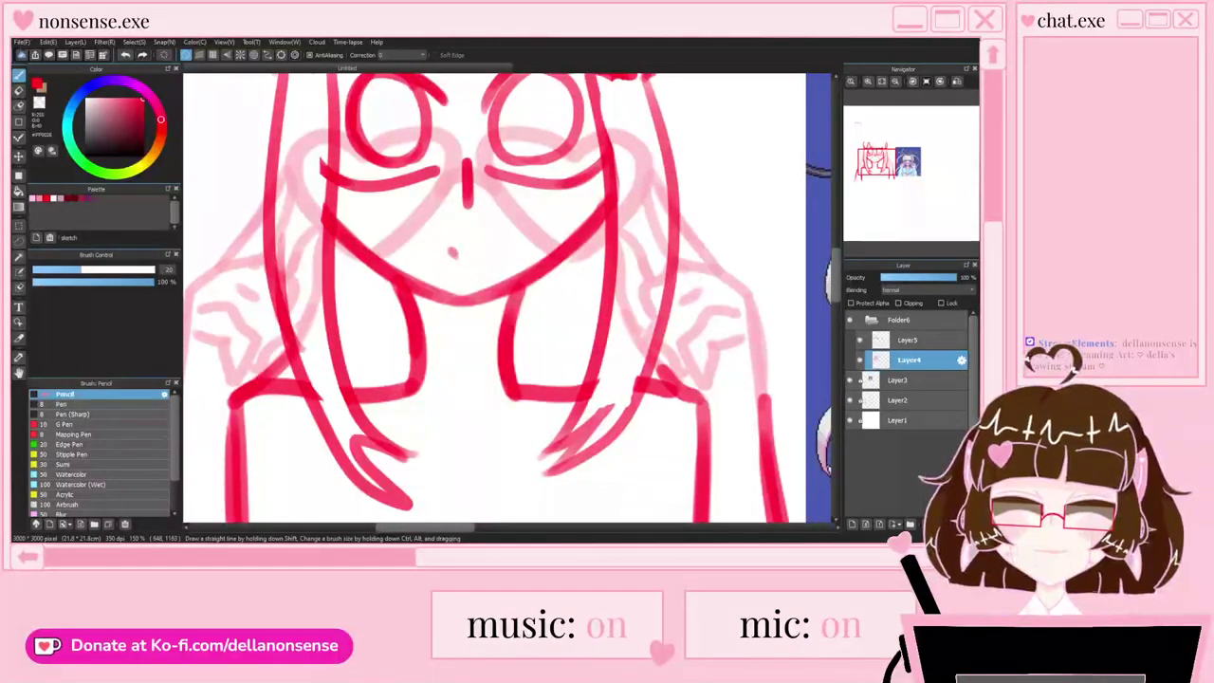
scroll(446, 249, up, 1)
mouse_move(419, 239)
mouse_down()
mouse_move(471, 258)
mouse_move(512, 237)
mouse_up()
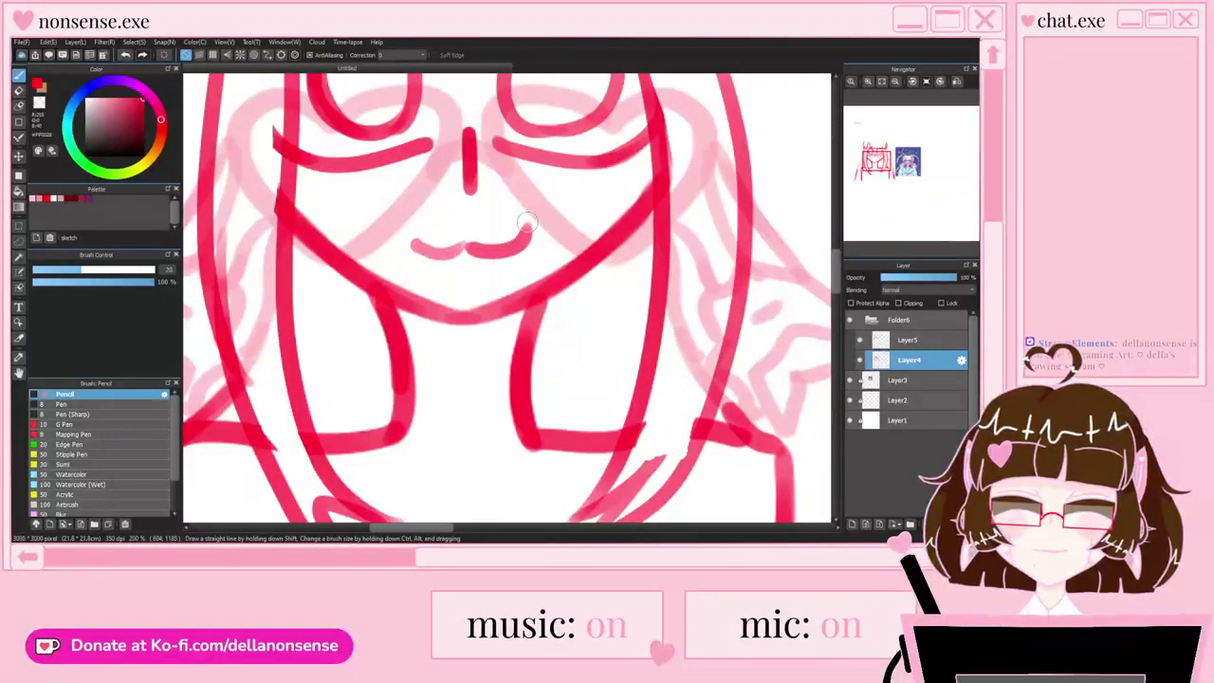
scroll(503, 237, down, 4)
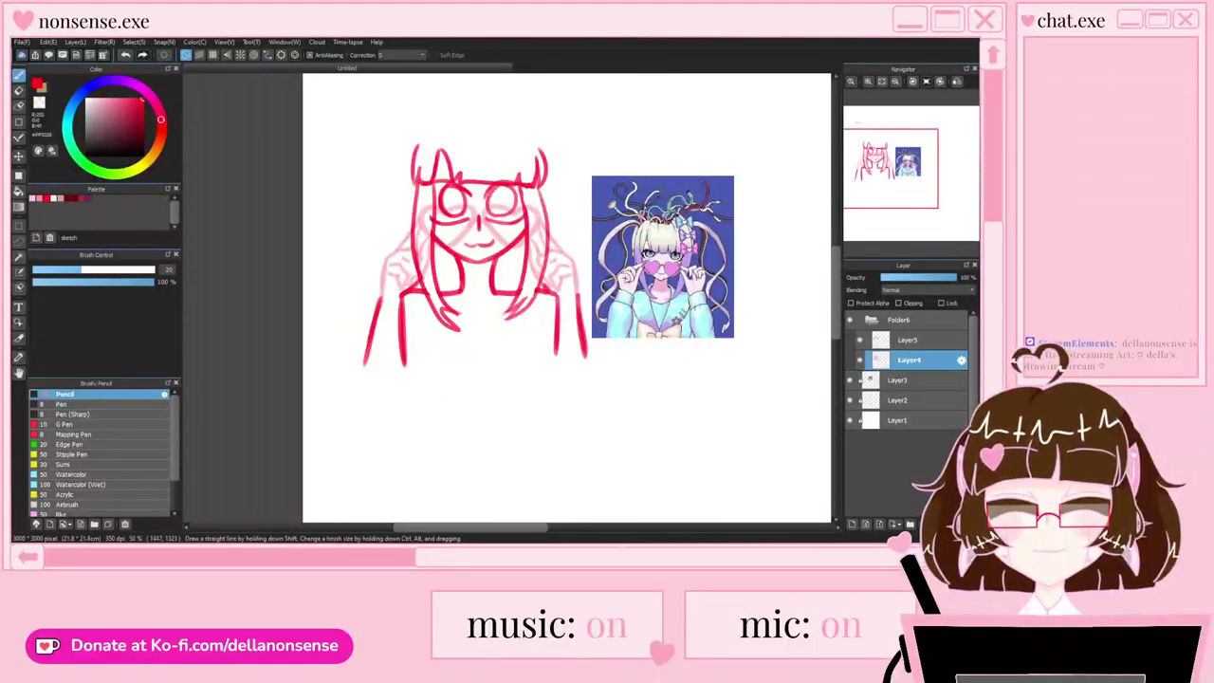
Step: Select the glasses and hands layer, Layer5, and raise its opacity to 100%
click(909, 340)
drag(906, 277, 960, 277)
scroll(420, 264, up, 2)
Step: Try erasing lines over the left hand on the glasses and hands layer, then undo the strokes
key(e)
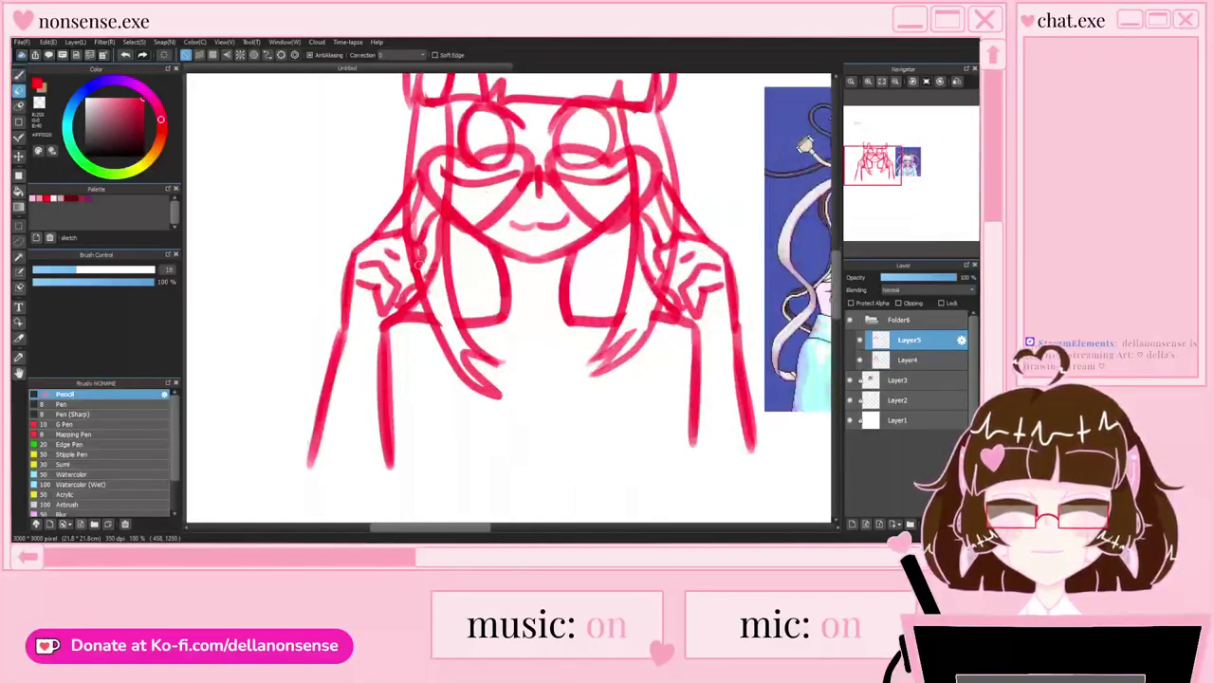
drag(422, 253, 399, 302)
scroll(412, 267, up, 3)
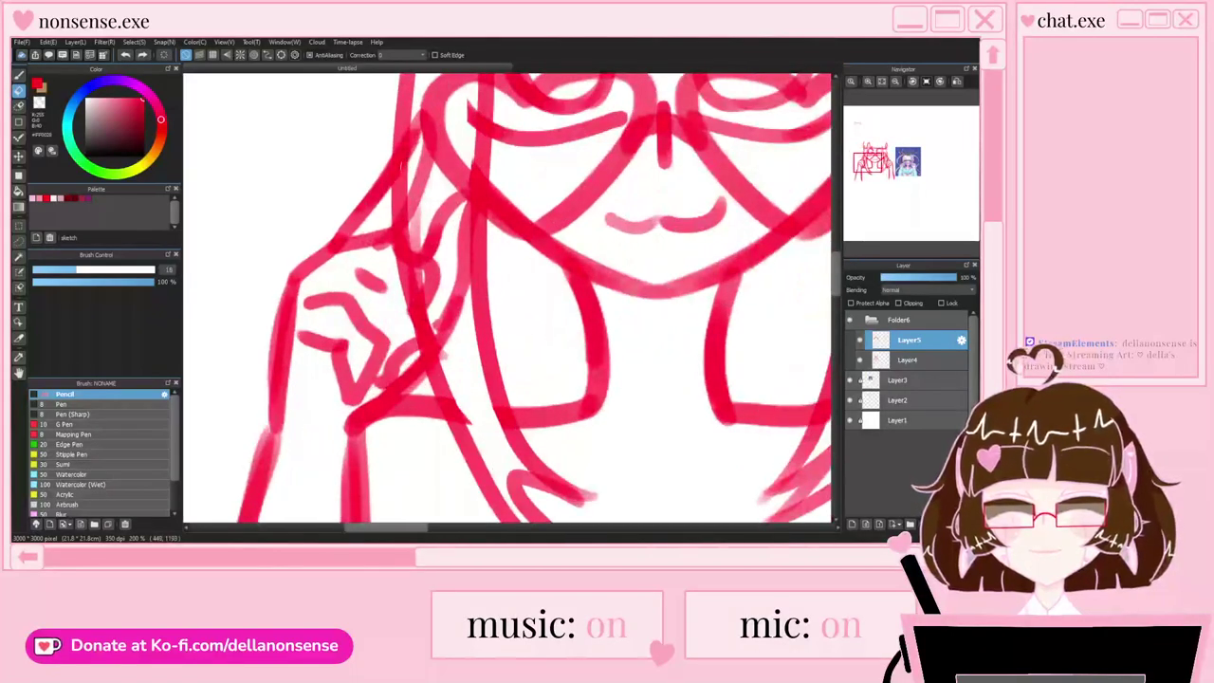
key(ctrl+z)
key(ctrl+z)
Step: Switch to Layer4 and erase the left side lock's outer line where it passes over the hand
click(909, 361)
mouse_move(402, 161)
mouse_down()
mouse_move(404, 284)
mouse_move(418, 341)
mouse_move(432, 327)
mouse_up()
scroll(417, 285, down, 2)
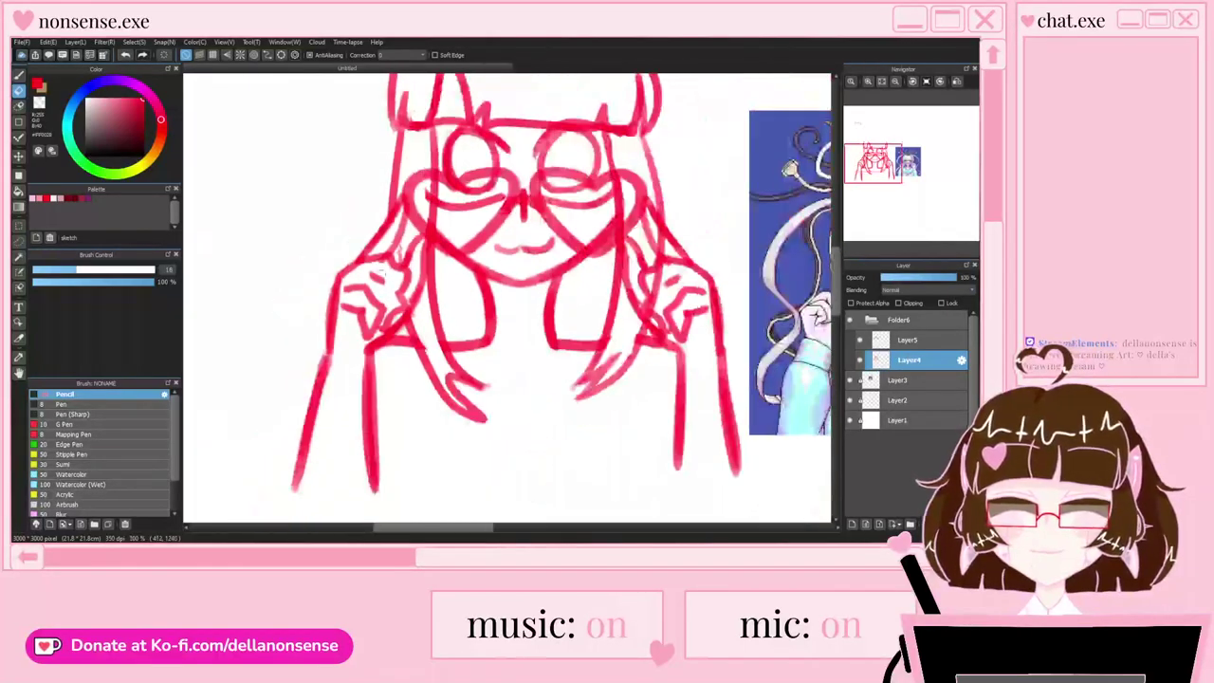
scroll(358, 259, down, 1)
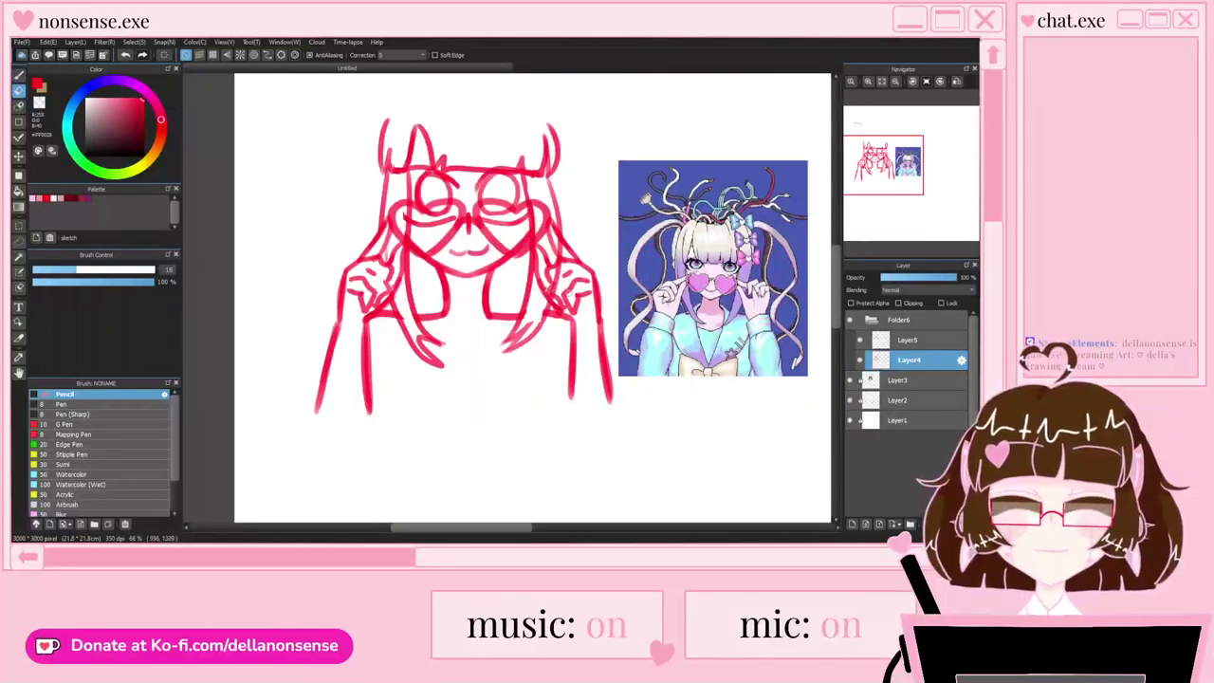
Step: Erase the right side lock's outer line where it crosses the fingers of the right hand
scroll(570, 281, up, 2)
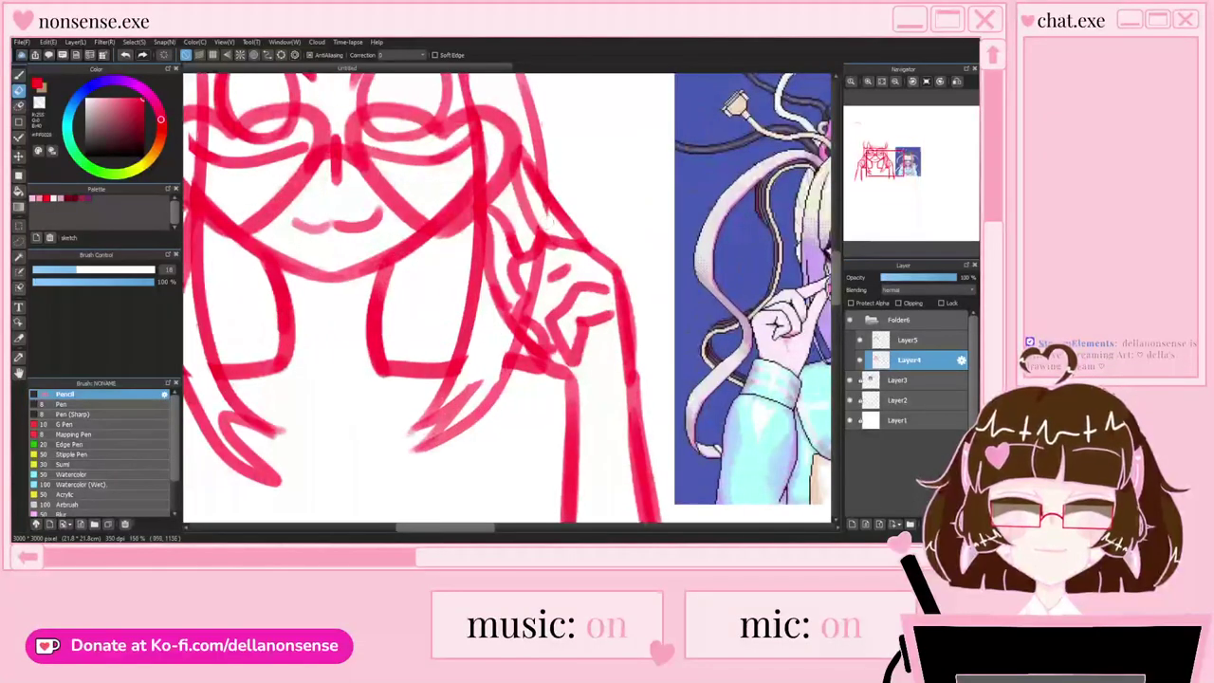
drag(555, 233, 528, 288)
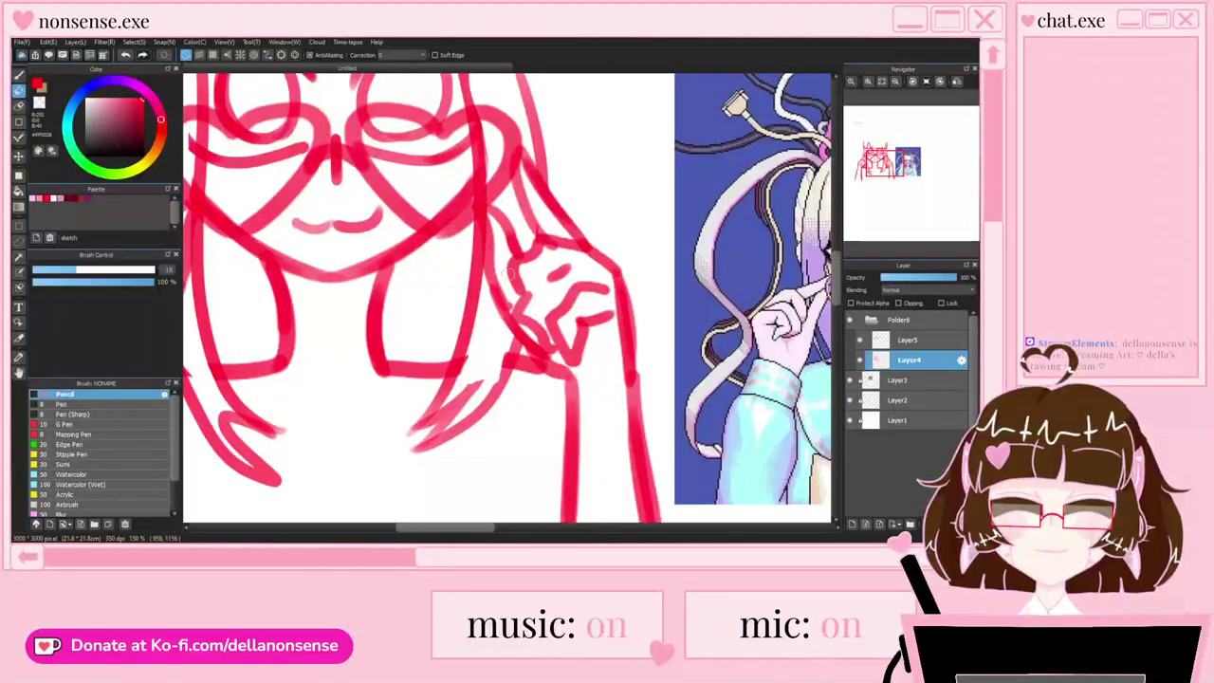
scroll(496, 273, down, 2)
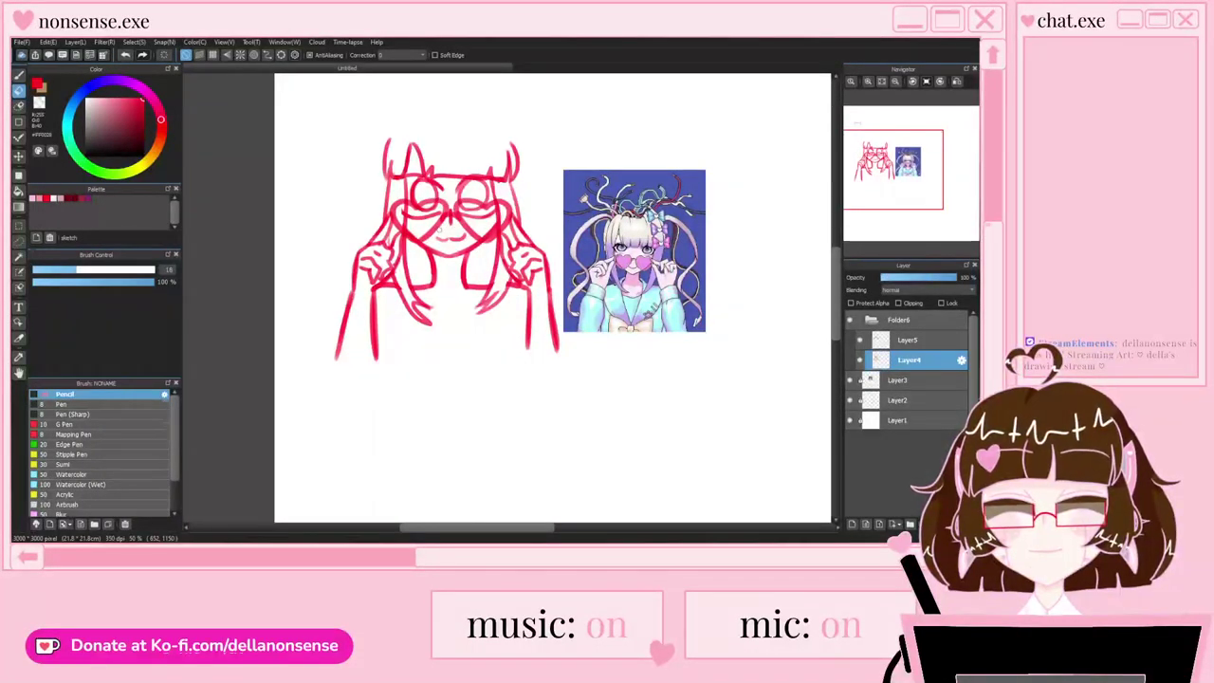
scroll(438, 230, down, 1)
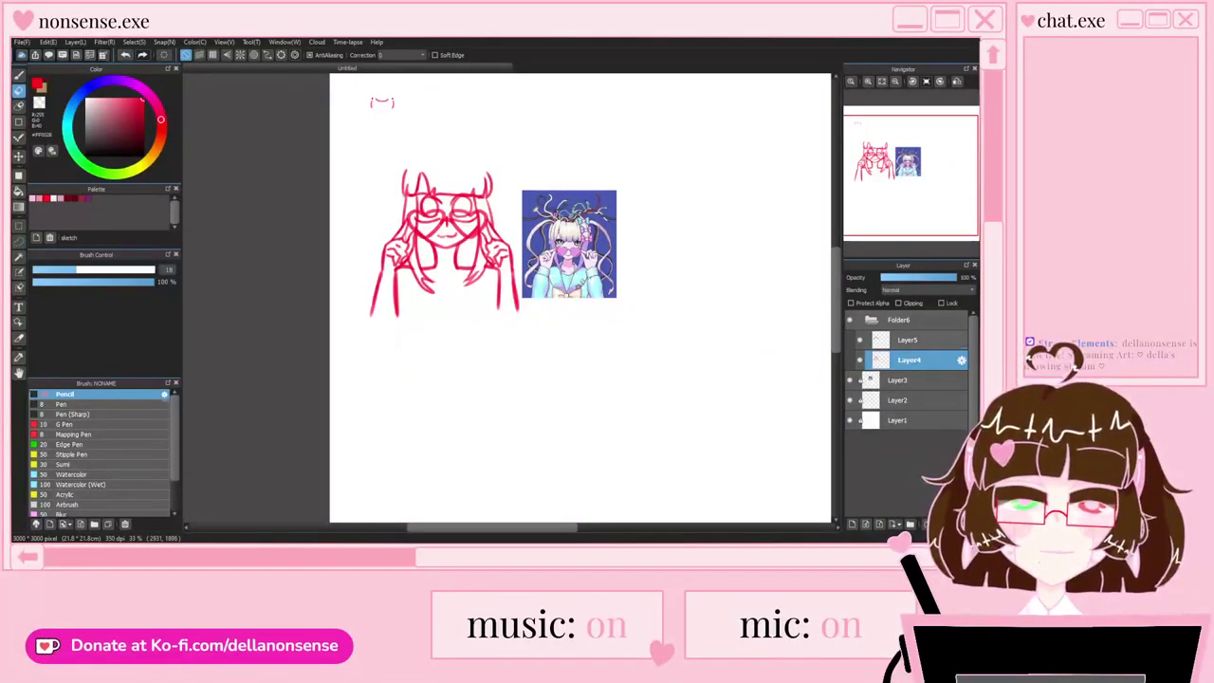
Step: On Layer4, draw swept hair strands above the right eye and flicking outward past the right side of the head
click(909, 340)
scroll(481, 204, up, 3)
key(b)
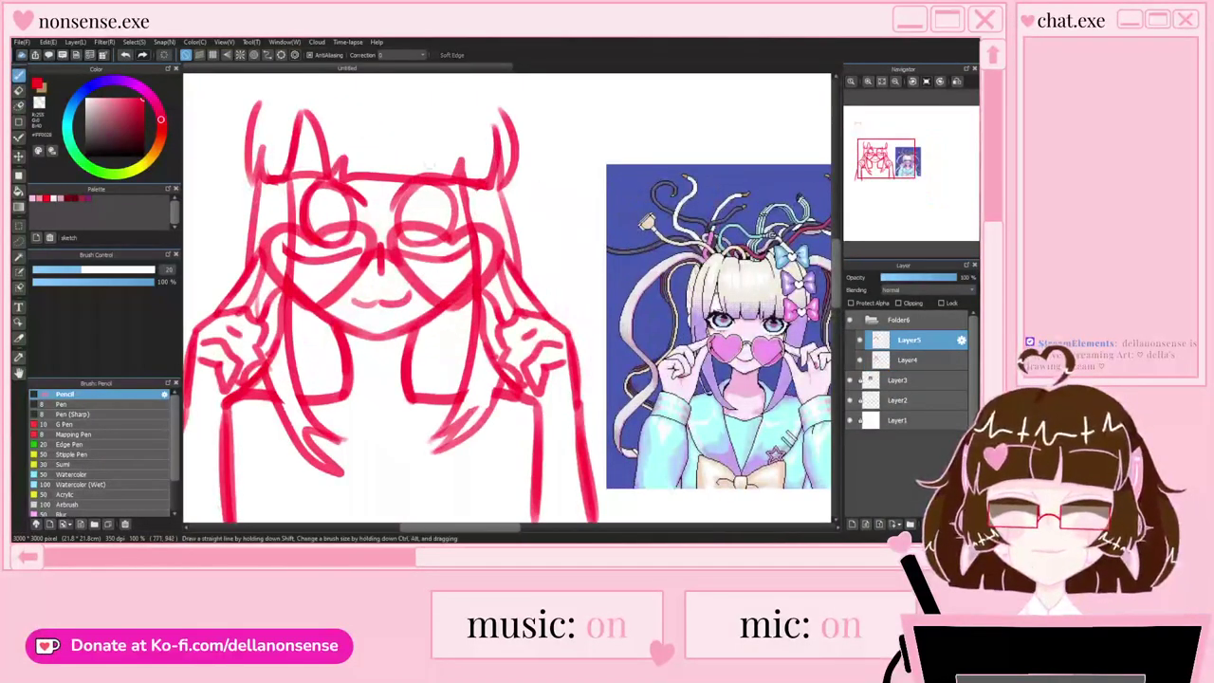
scroll(429, 166, up, 2)
click(908, 360)
mouse_move(379, 209)
mouse_down()
mouse_move(378, 168)
mouse_move(524, 144)
mouse_move(574, 169)
mouse_up()
drag(493, 204, 633, 195)
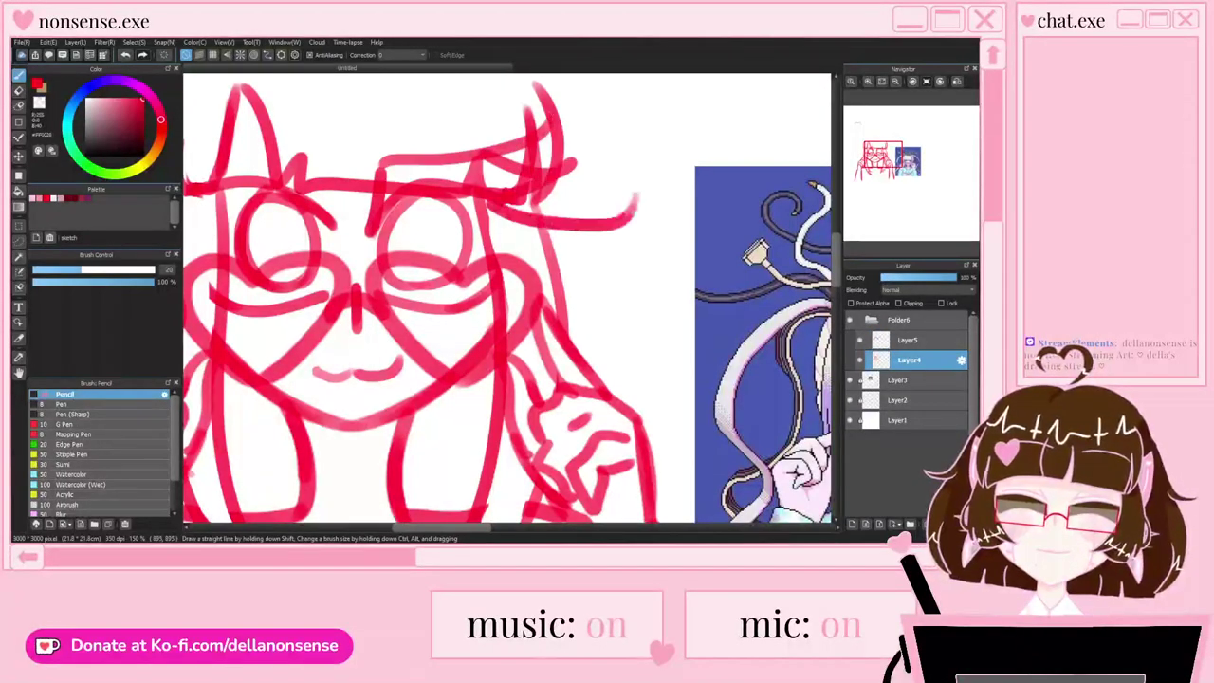
Step: Draw matching swept strands above the left eye, flicking outward past the left side of the head
scroll(585, 133, down, 2)
scroll(394, 87, up, 2)
mouse_move(482, 177)
mouse_down()
mouse_move(478, 114)
mouse_move(269, 80)
mouse_up()
mouse_move(351, 107)
mouse_down()
mouse_move(329, 158)
mouse_move(229, 201)
mouse_up()
key(e)
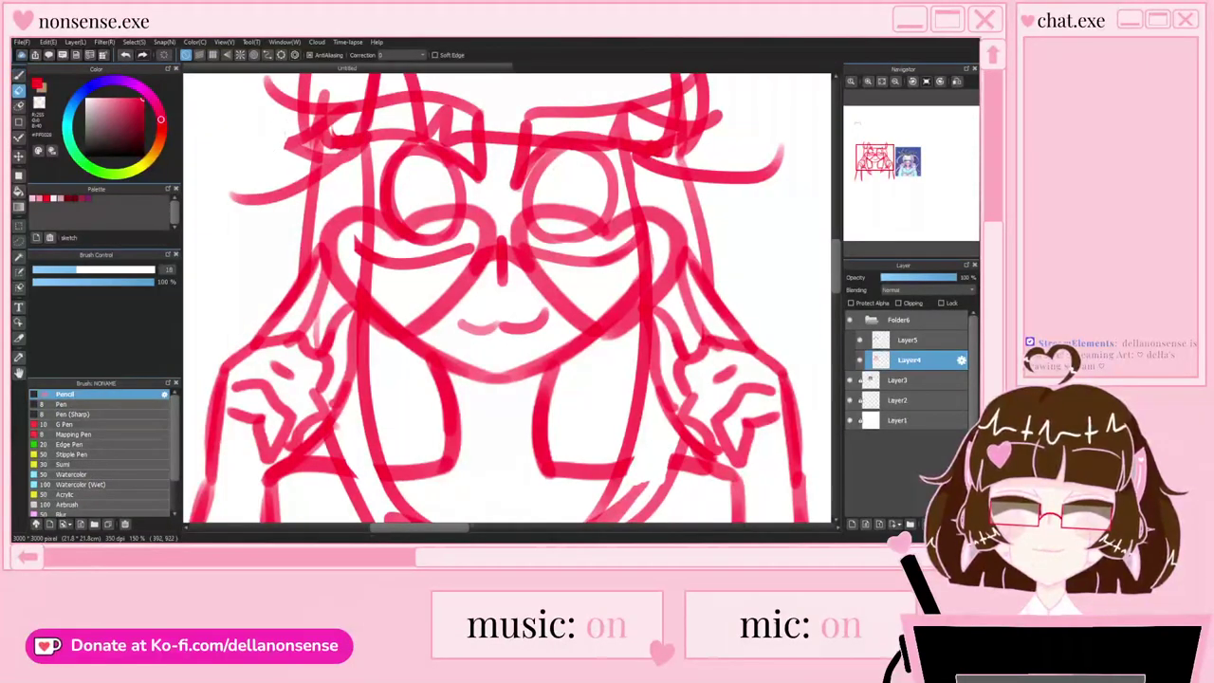
scroll(327, 139, down, 2)
key(b)
scroll(277, 163, down, 1)
scroll(339, 172, up, 1)
scroll(339, 171, up, 1)
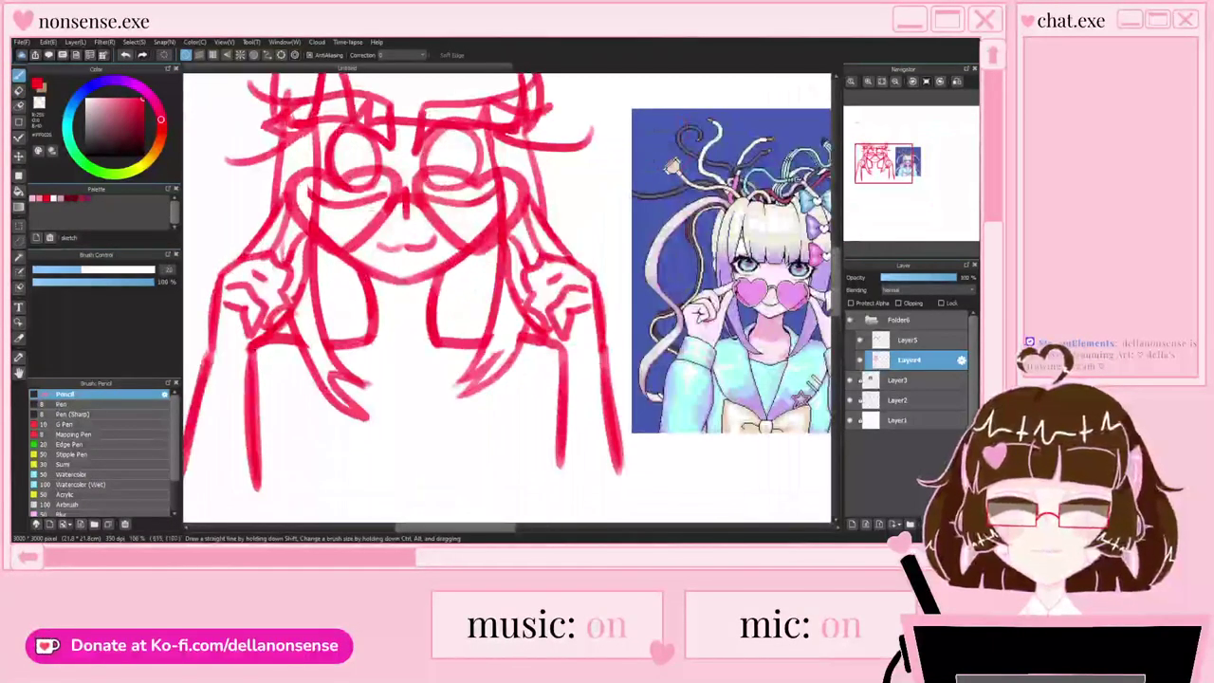
scroll(564, 282, down, 3)
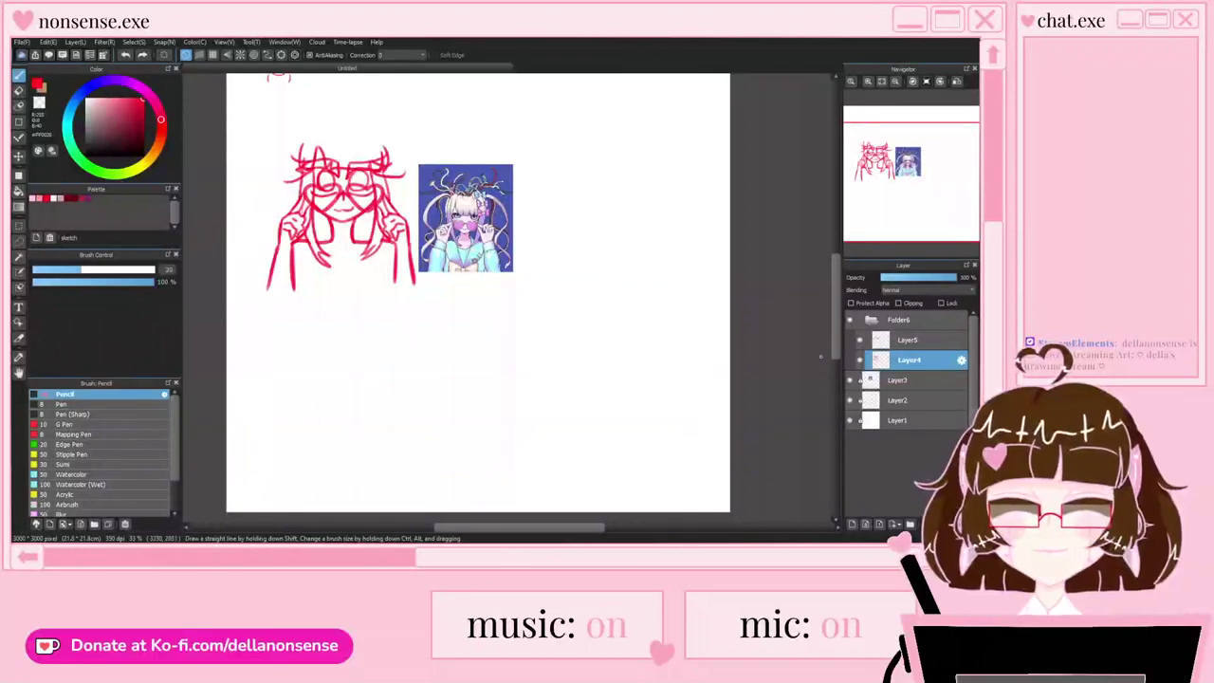
Step: Hide the reference image on Layer3, then collapse and select the sketch folder, Folder6
click(850, 380)
click(872, 321)
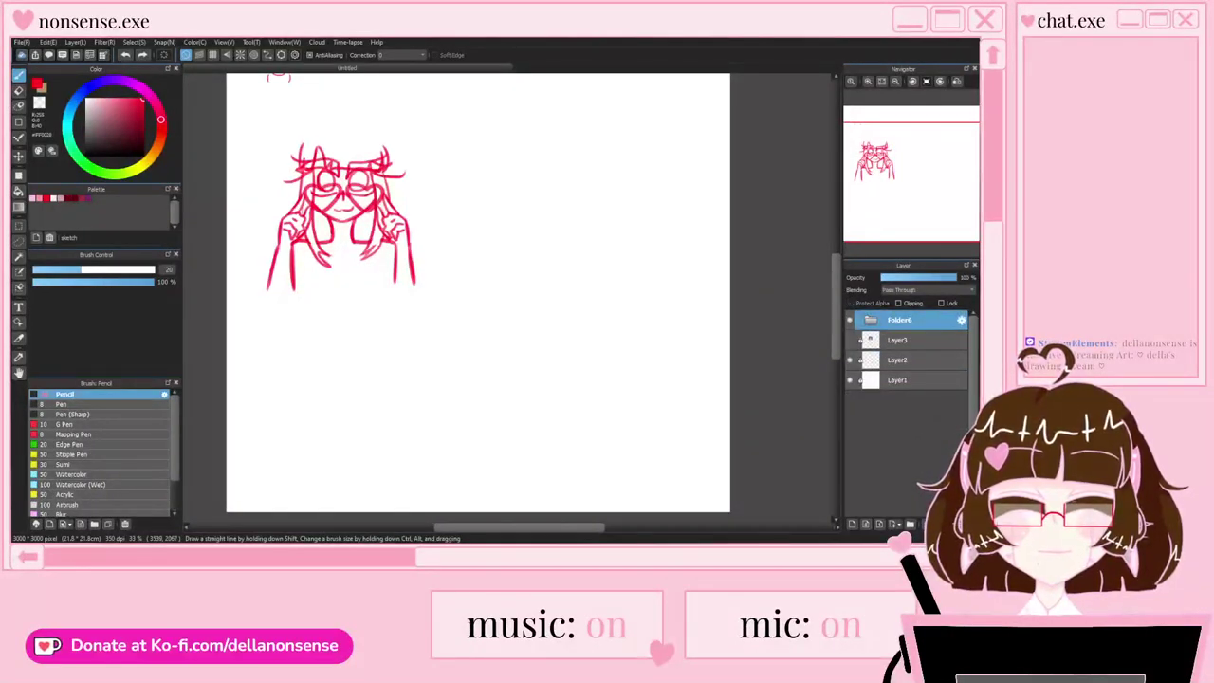
scroll(520, 279, down, 1)
Step: Enlarge and reposition the sketch folder's contents so the figure fills most of the canvas, with the arms running off its lower edge
key(ctrl+t)
drag(443, 270, 586, 413)
mouse_move(417, 247)
mouse_down()
mouse_move(555, 312)
mouse_move(491, 307)
mouse_up()
drag(658, 472, 642, 450)
drag(569, 380, 582, 418)
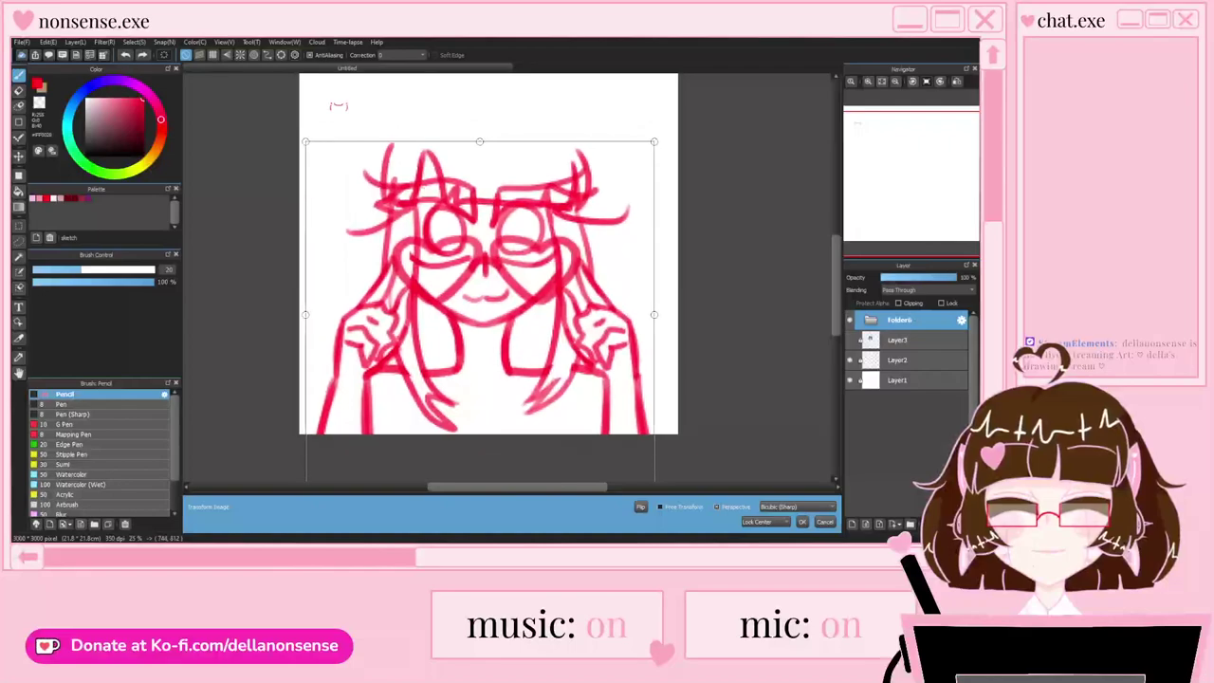
drag(655, 142, 640, 155)
drag(570, 379, 572, 377)
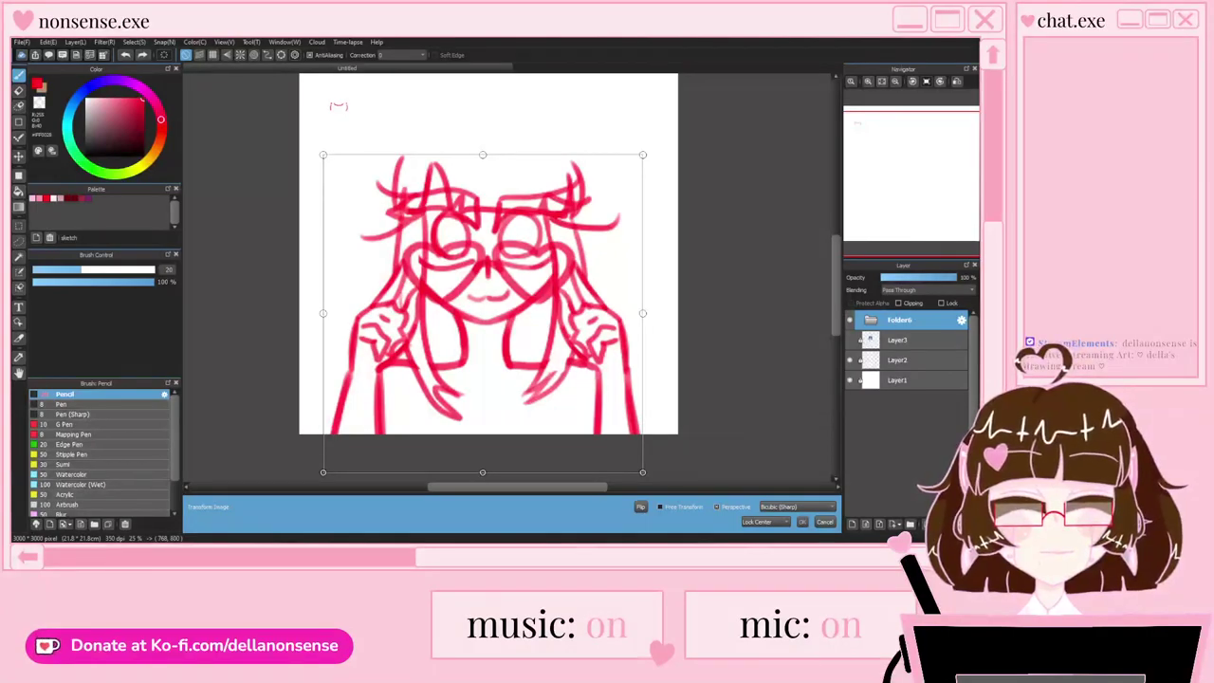
key(Return)
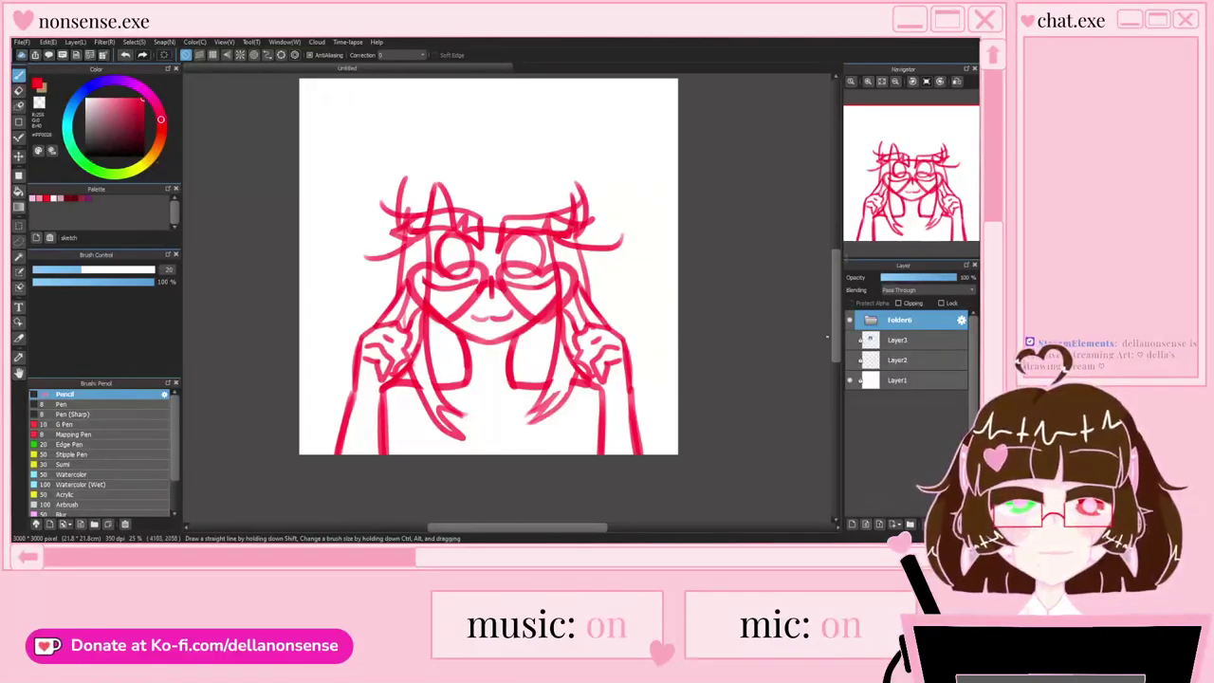
Step: Show the reference image on Layer3 again and move it into the canvas's upper right corner
click(850, 339)
click(898, 340)
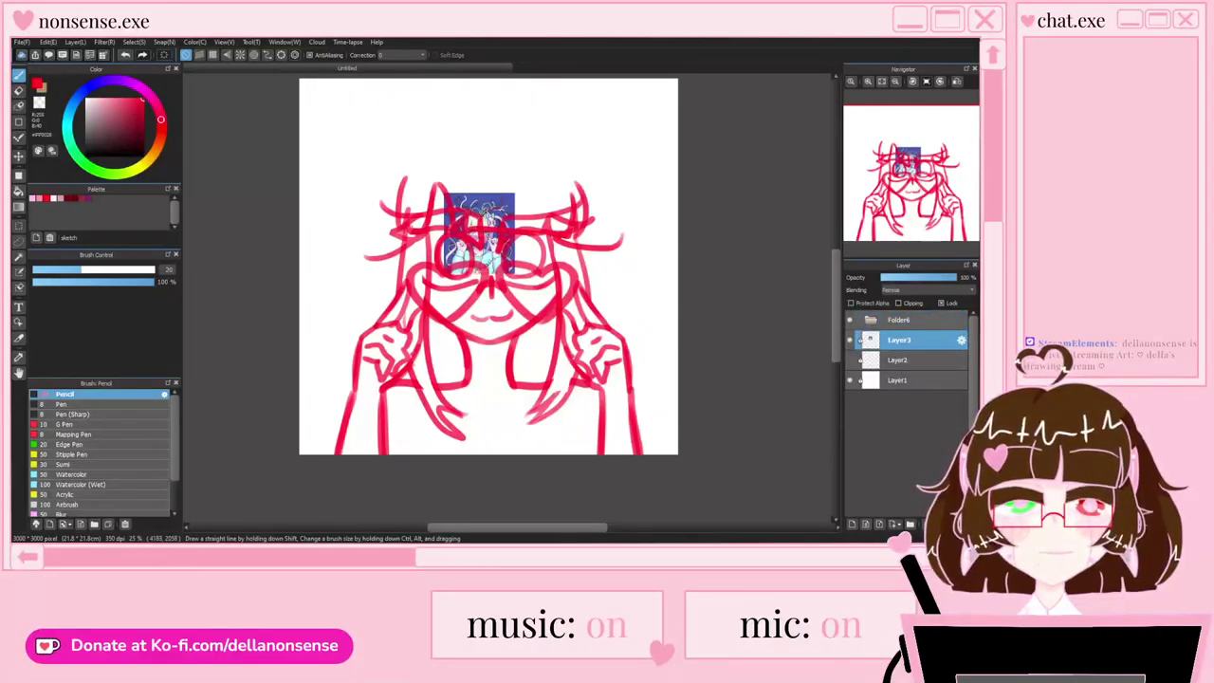
key(ctrl+t)
drag(481, 214, 631, 128)
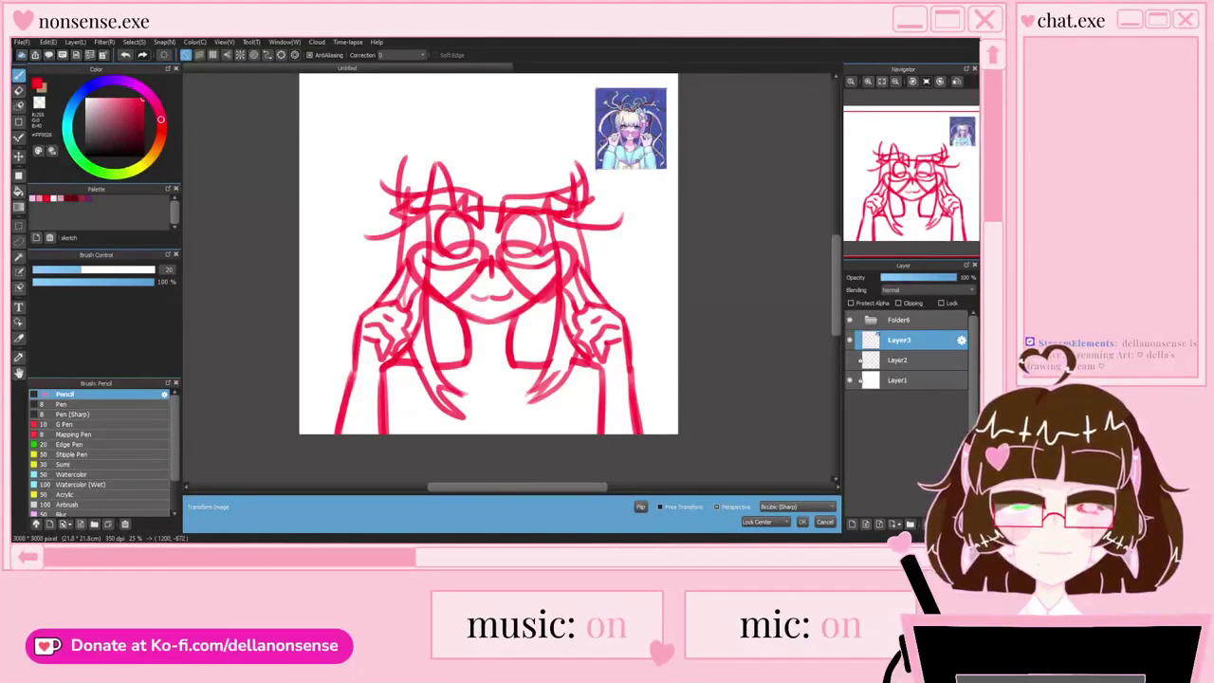
key(Return)
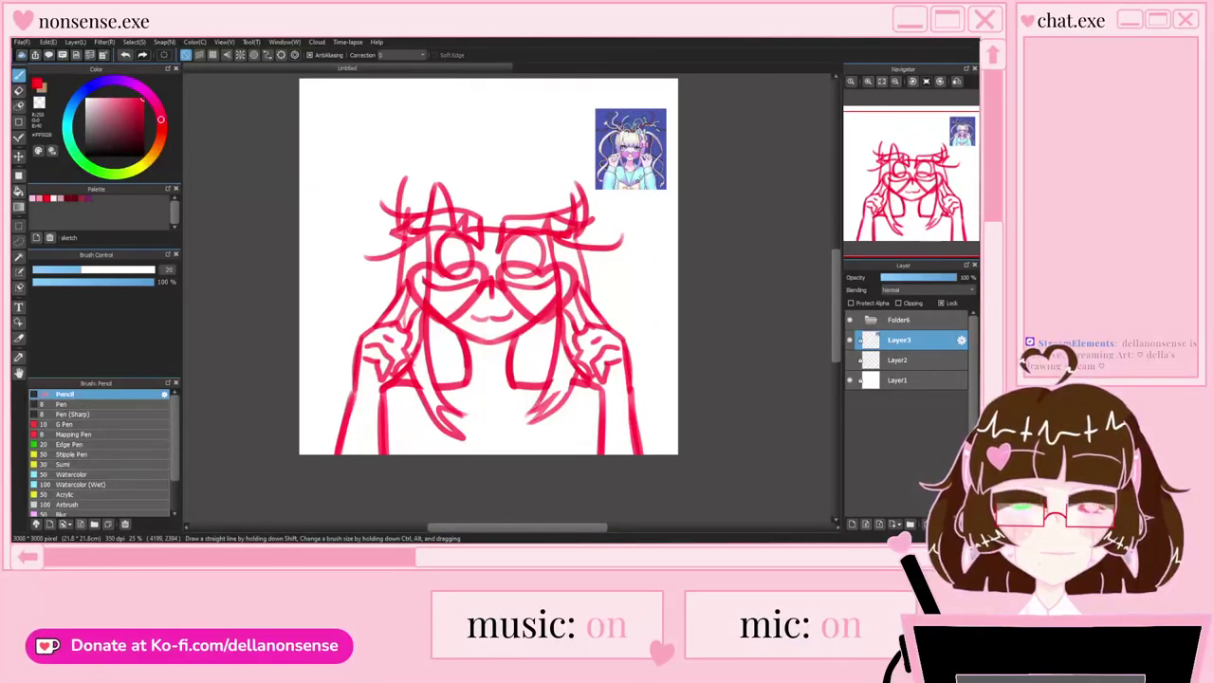
Step: Expand Folder6 and, on Layer4, draw the peaked right half of the hair's top outline above the fringe
click(871, 319)
click(909, 360)
scroll(399, 252, down, 1)
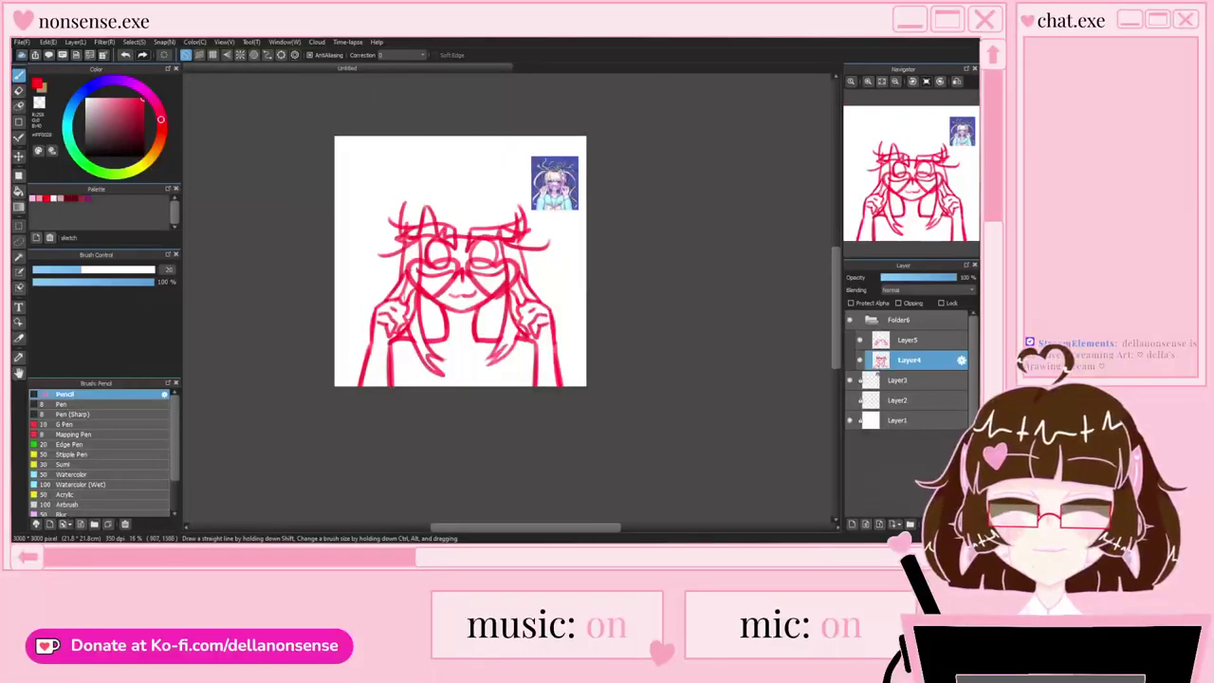
scroll(413, 290, up, 2)
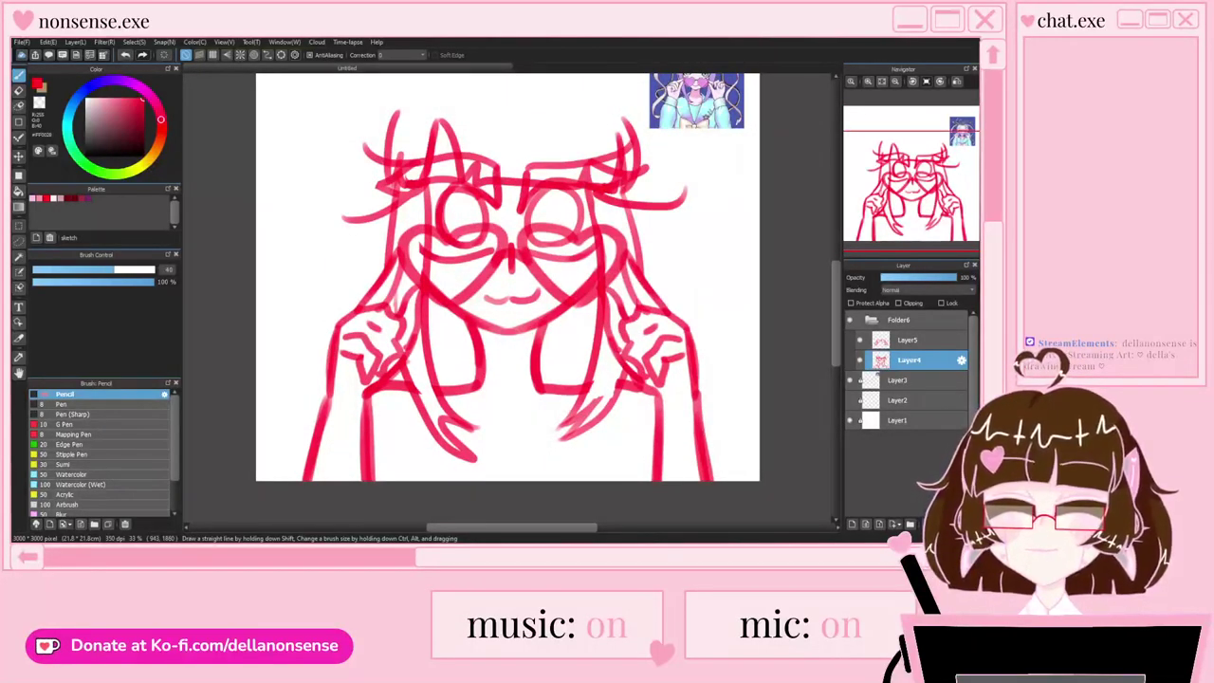
scroll(500, 332, up, 2)
scroll(503, 336, down, 3)
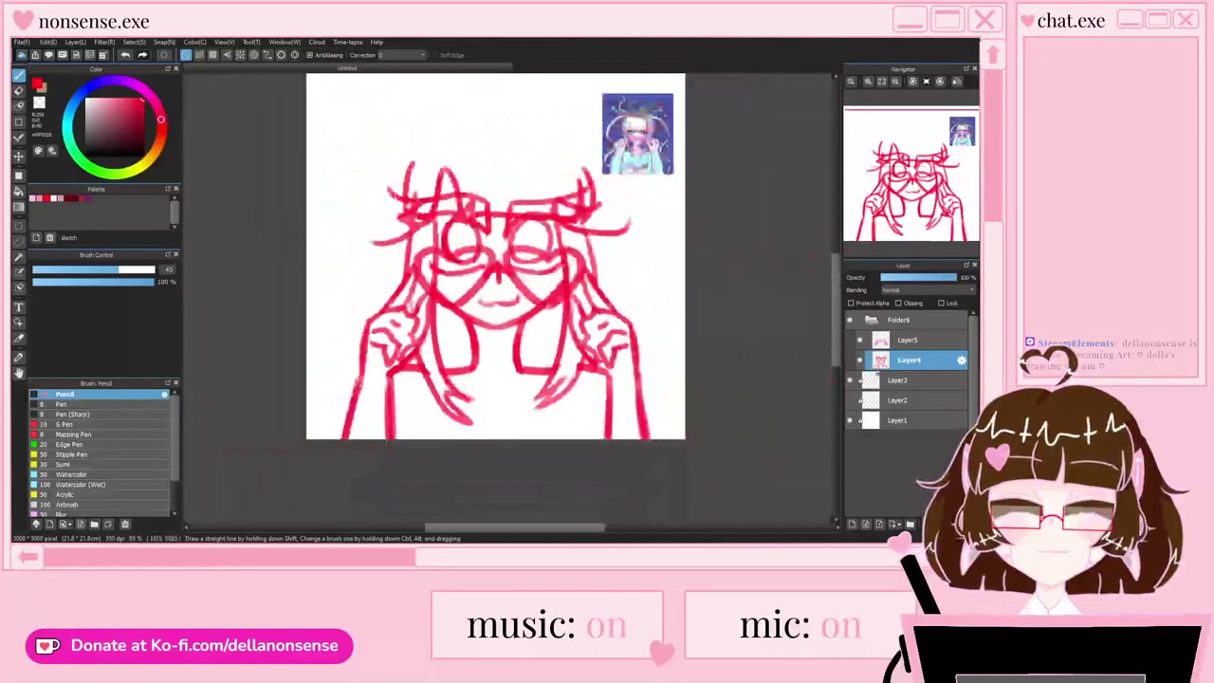
scroll(668, 143, up, 4)
scroll(661, 149, down, 5)
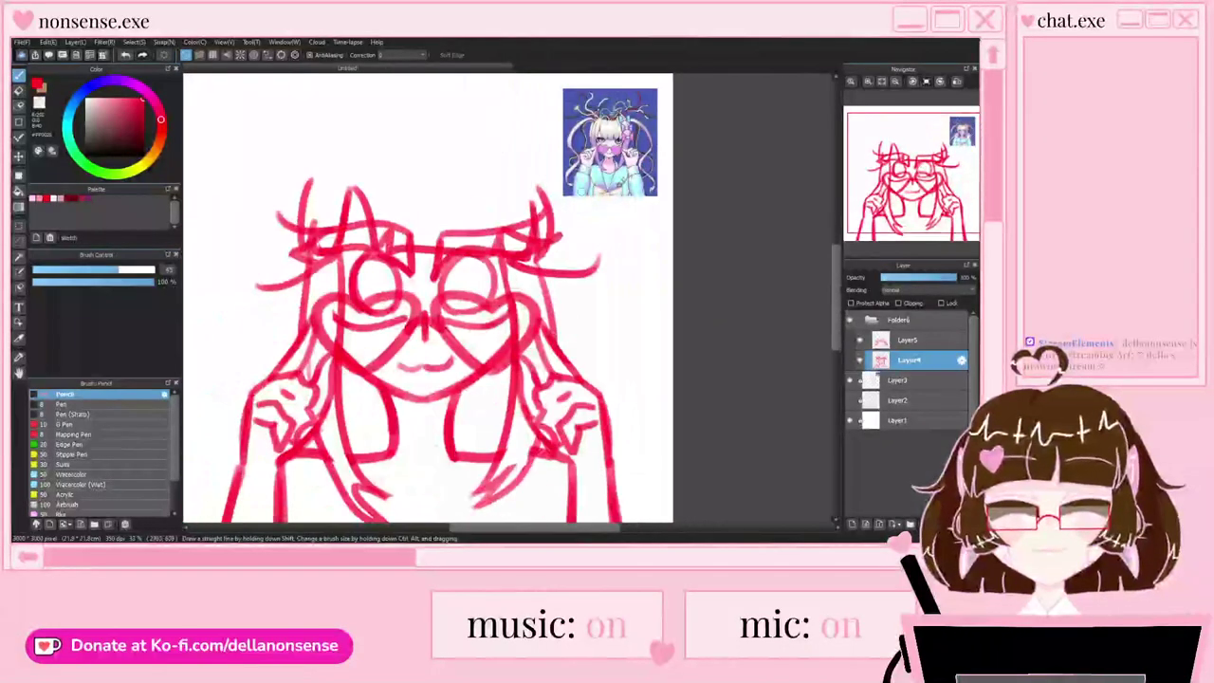
scroll(557, 225, up, 2)
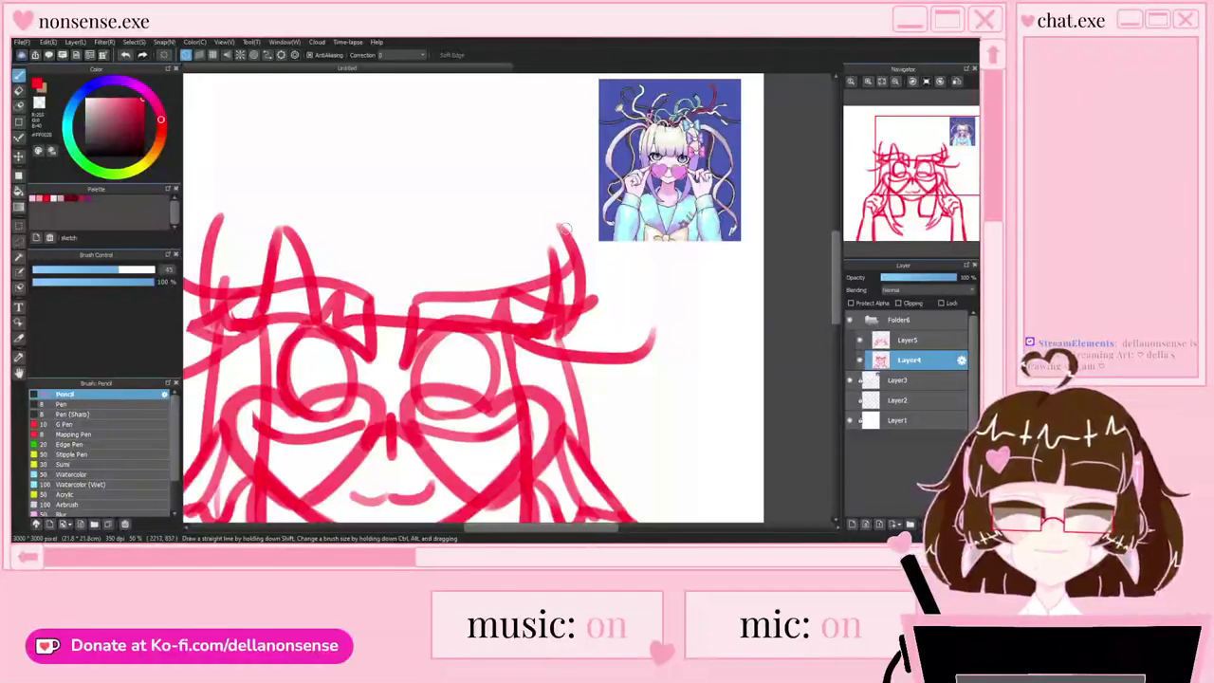
mouse_move(562, 228)
mouse_down()
mouse_move(517, 188)
mouse_move(476, 221)
mouse_move(421, 212)
mouse_move(429, 232)
mouse_move(316, 180)
mouse_up()
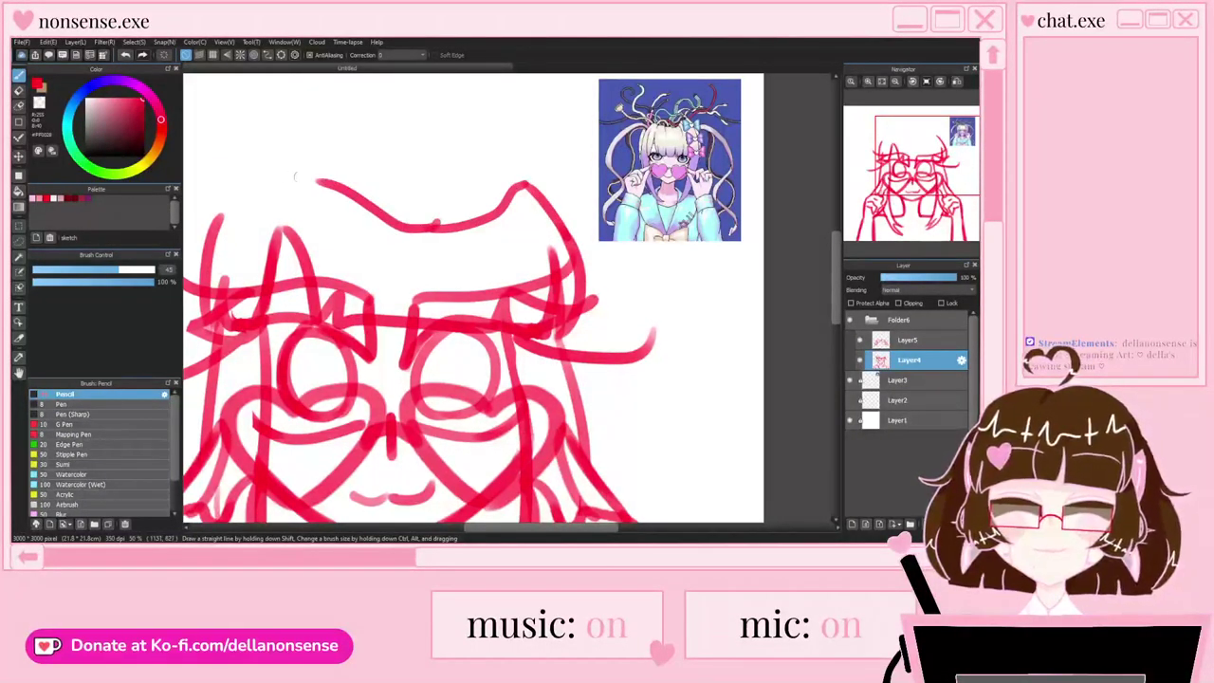
key(ctrl+z)
drag(404, 227, 506, 224)
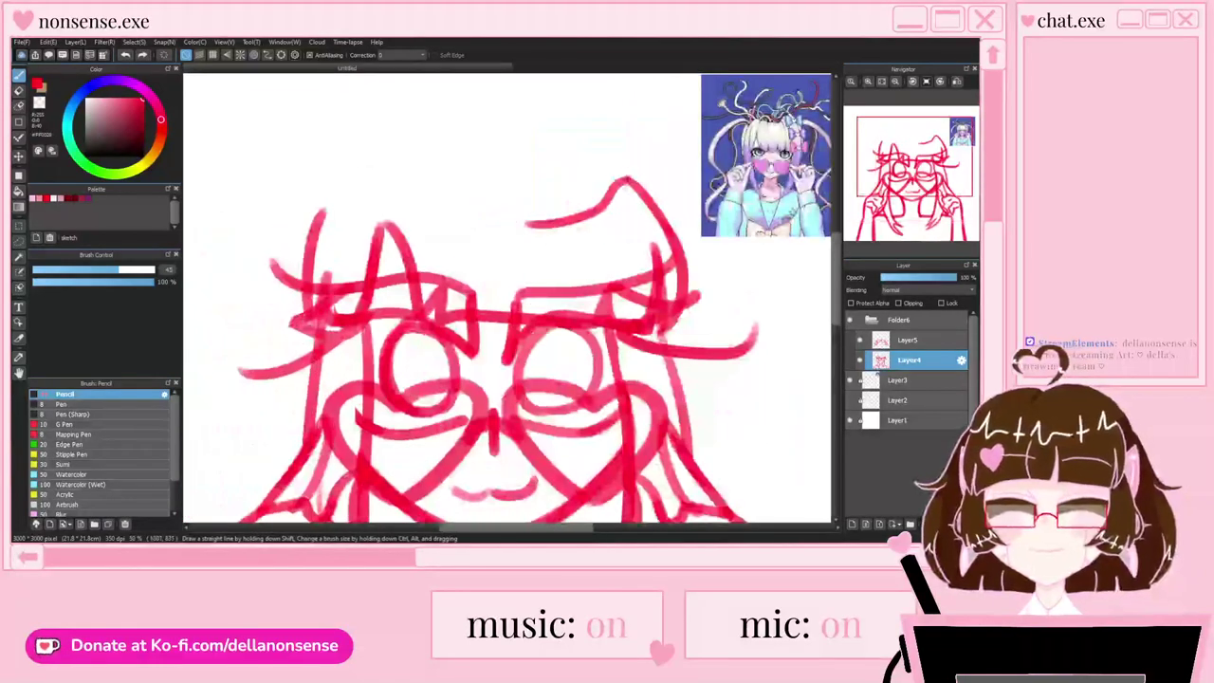
Step: Draw the rounded left half of the hair's top outline and join it to the right half with a central dip
drag(389, 168, 315, 249)
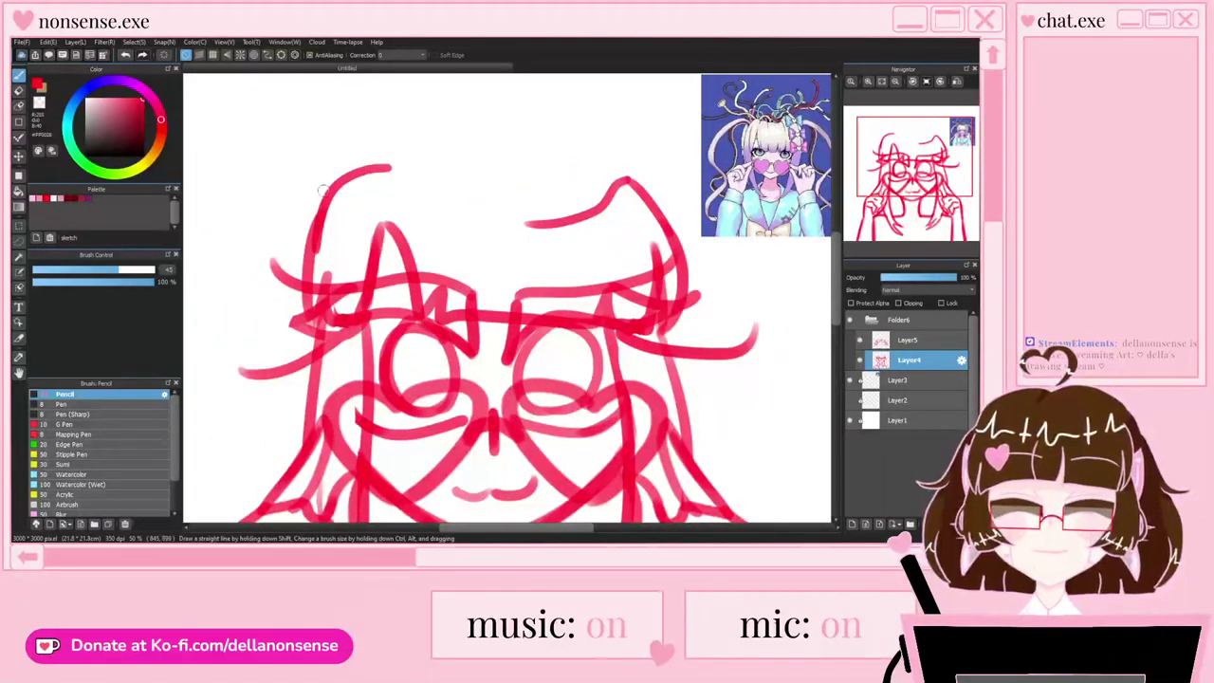
drag(320, 317, 299, 275)
scroll(428, 160, down, 1)
scroll(333, 343, up, 1)
scroll(363, 201, down, 1)
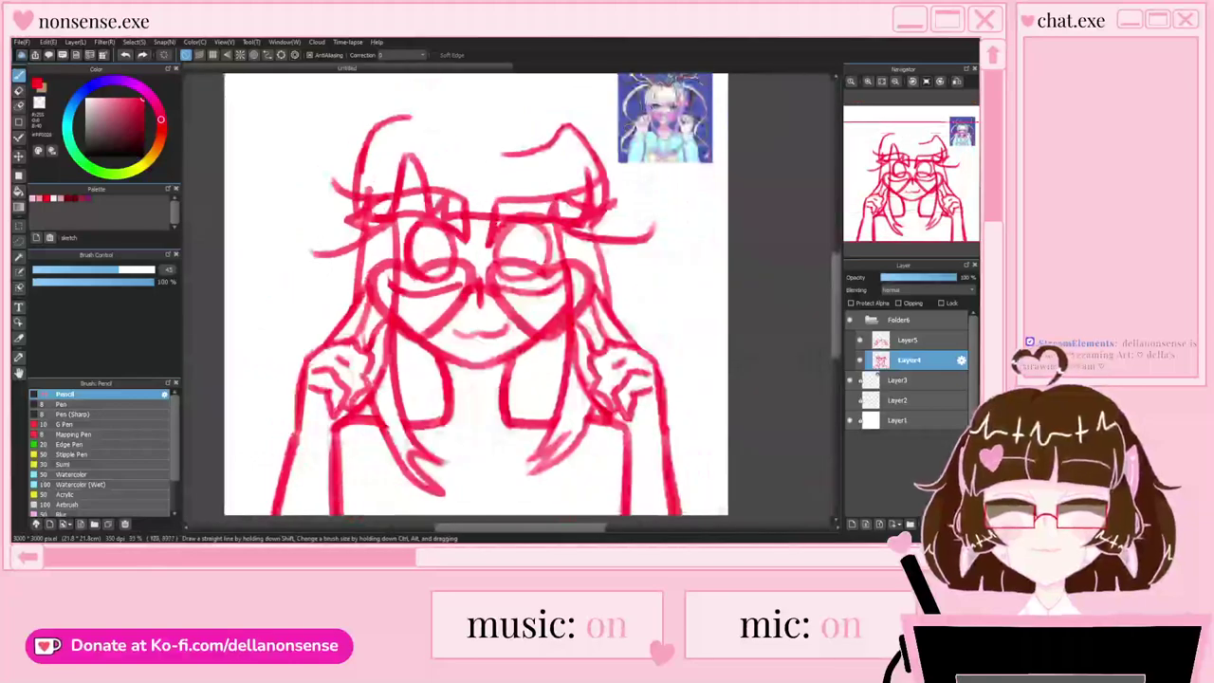
drag(375, 131, 355, 284)
mouse_move(411, 119)
mouse_down()
mouse_move(472, 180)
mouse_move(508, 147)
mouse_up()
Step: Hide Layer5 and draw a second curved line beneath the left eye on Layer4
key(ctrl+minus)
key(ctrl+minus)
key(ctrl+minus)
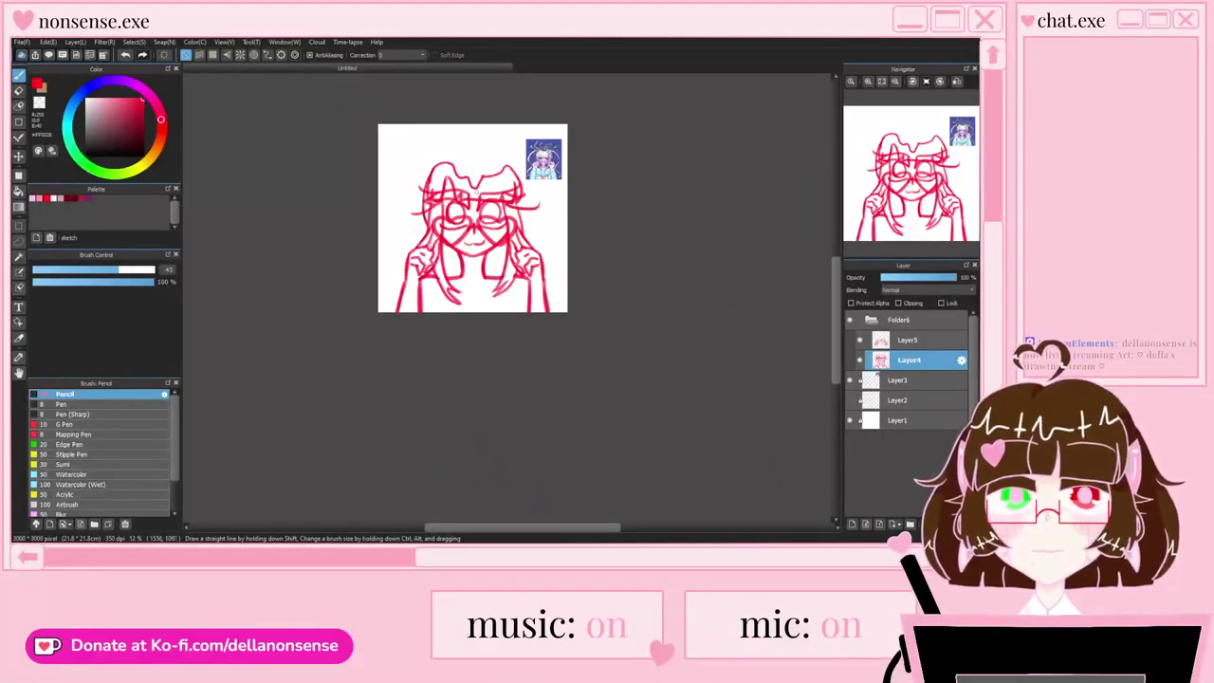
scroll(456, 210, up, 3)
scroll(457, 211, down, 2)
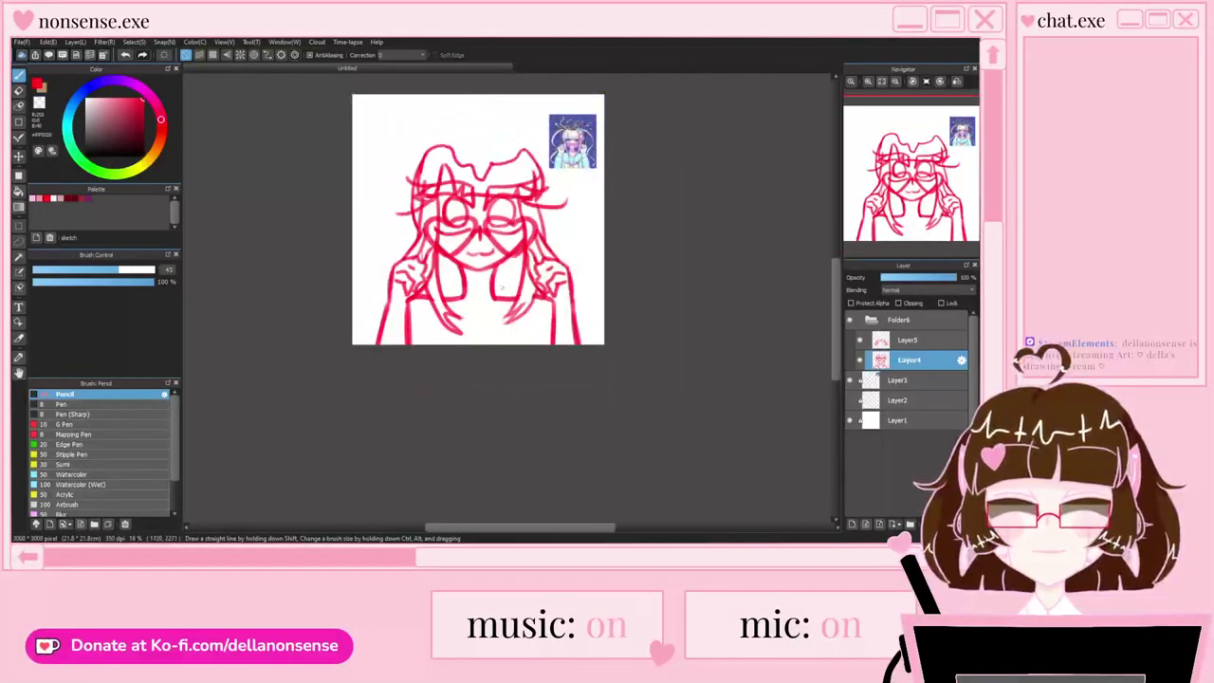
scroll(482, 229, up, 4)
mouse_move(474, 229)
mouse_down()
mouse_move(365, 243)
mouse_move(329, 234)
mouse_up()
key(ctrl+plus)
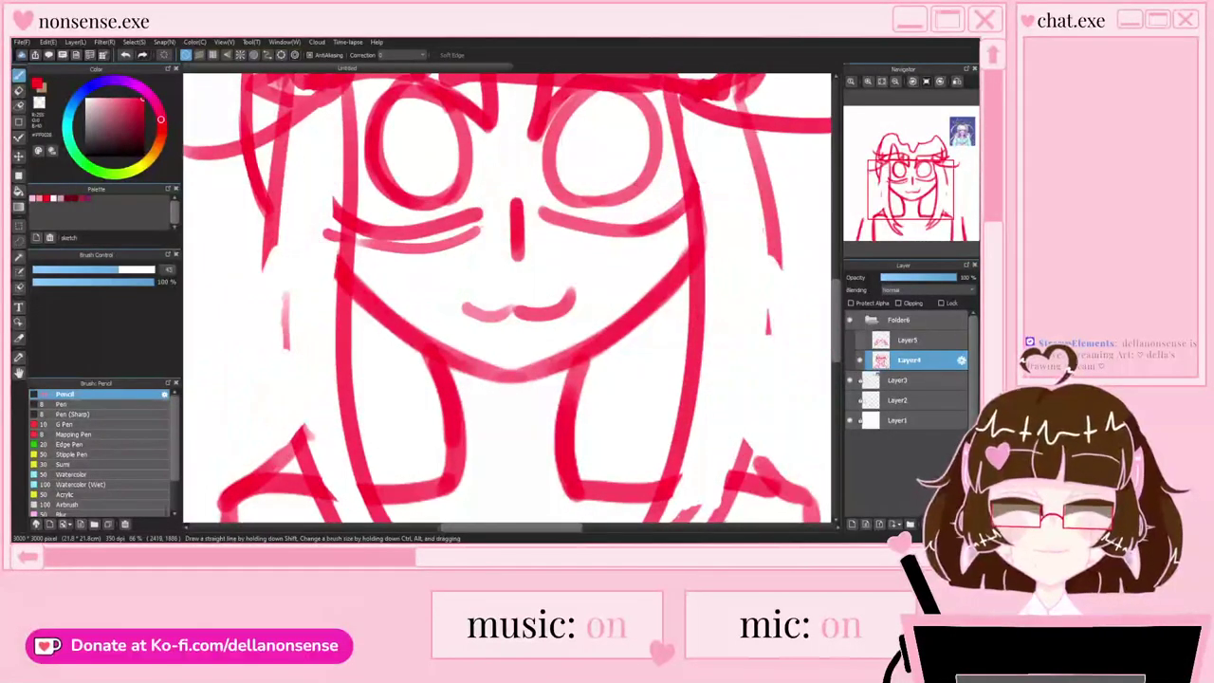
Step: Draw a matching second curved line beneath the right eye
key(ctrl+plus)
key(ctrl+minus)
key(ctrl+minus)
drag(433, 211, 560, 231)
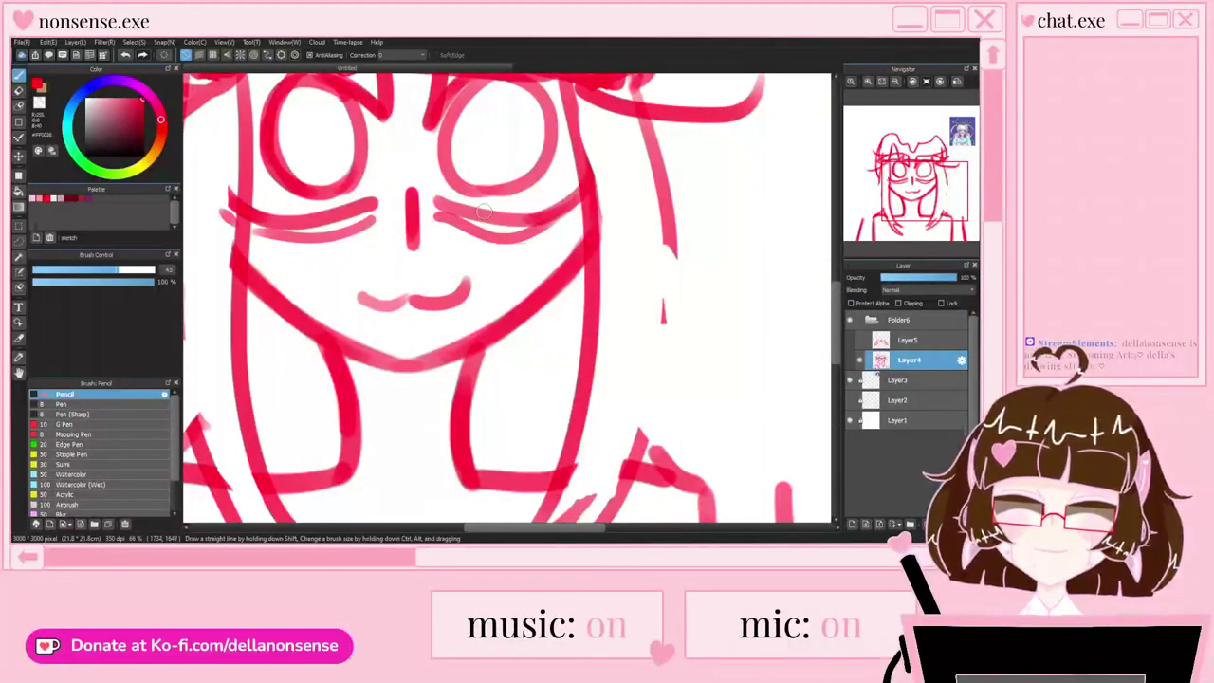
key(ctrl+z)
scroll(485, 212, up, 1)
mouse_move(408, 221)
mouse_down()
mouse_move(438, 236)
mouse_move(579, 245)
mouse_up()
Step: Add a short vertical mark under the right eye, a short stroke at the cheek edge and a line curving outward from the cheek
mouse_move(652, 191)
mouse_down()
mouse_move(614, 225)
mouse_move(743, 290)
mouse_up()
drag(613, 234, 638, 359)
drag(532, 253, 529, 290)
scroll(529, 291, down, 2)
scroll(329, 282, up, 1)
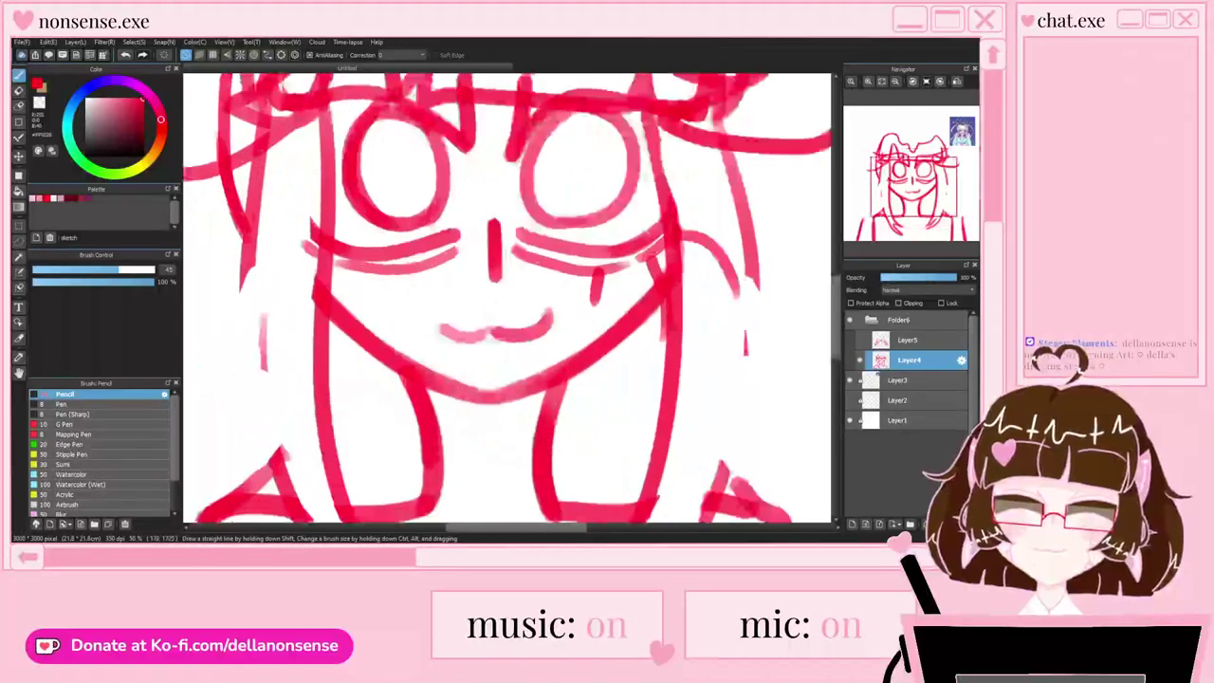
Step: Mirror those details on the left with an outward line from the cheek, a cheek-edge stroke and a short mark under the eye
drag(308, 246, 229, 289)
drag(349, 276, 314, 342)
drag(397, 269, 391, 307)
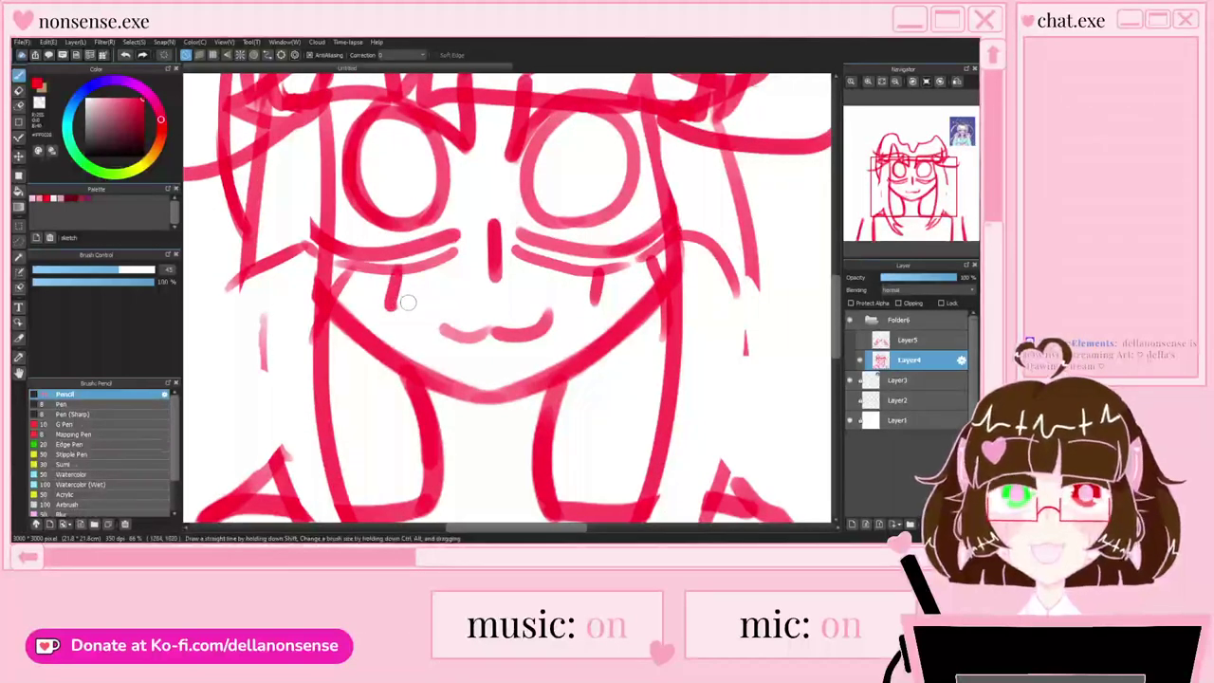
Step: Compare the sketch with and without Layer5's hands and glasses, leaving Layer5 shown
key(ctrl+minus)
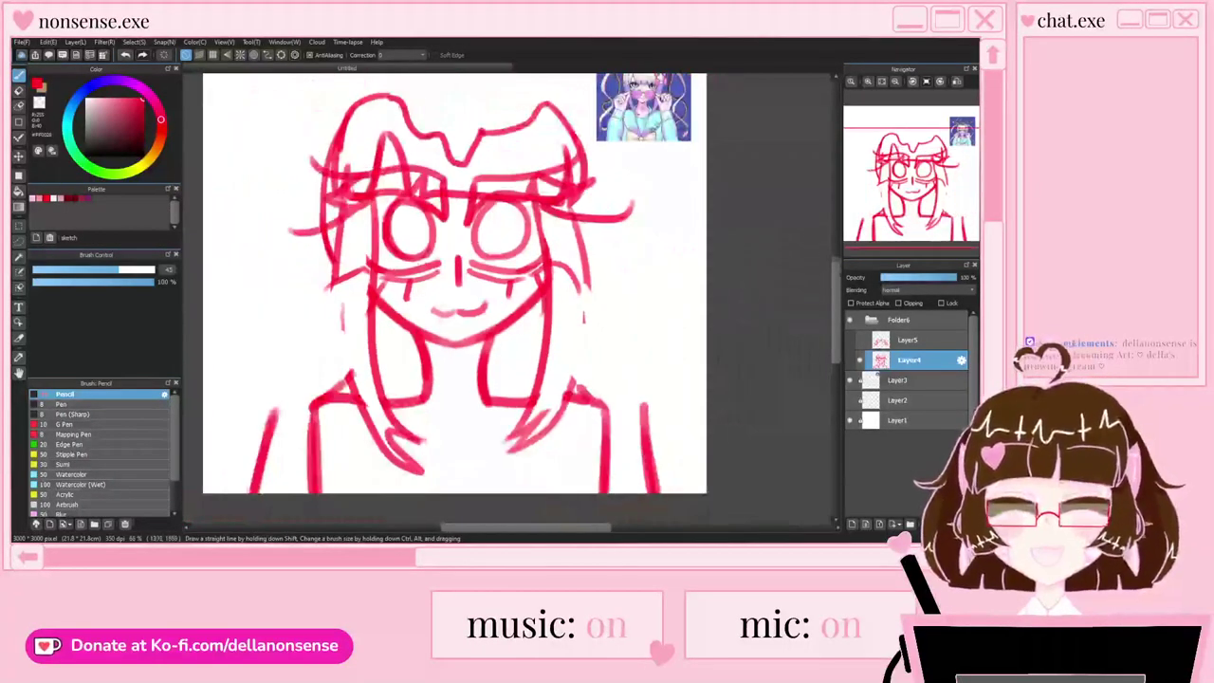
key(ctrl+minus)
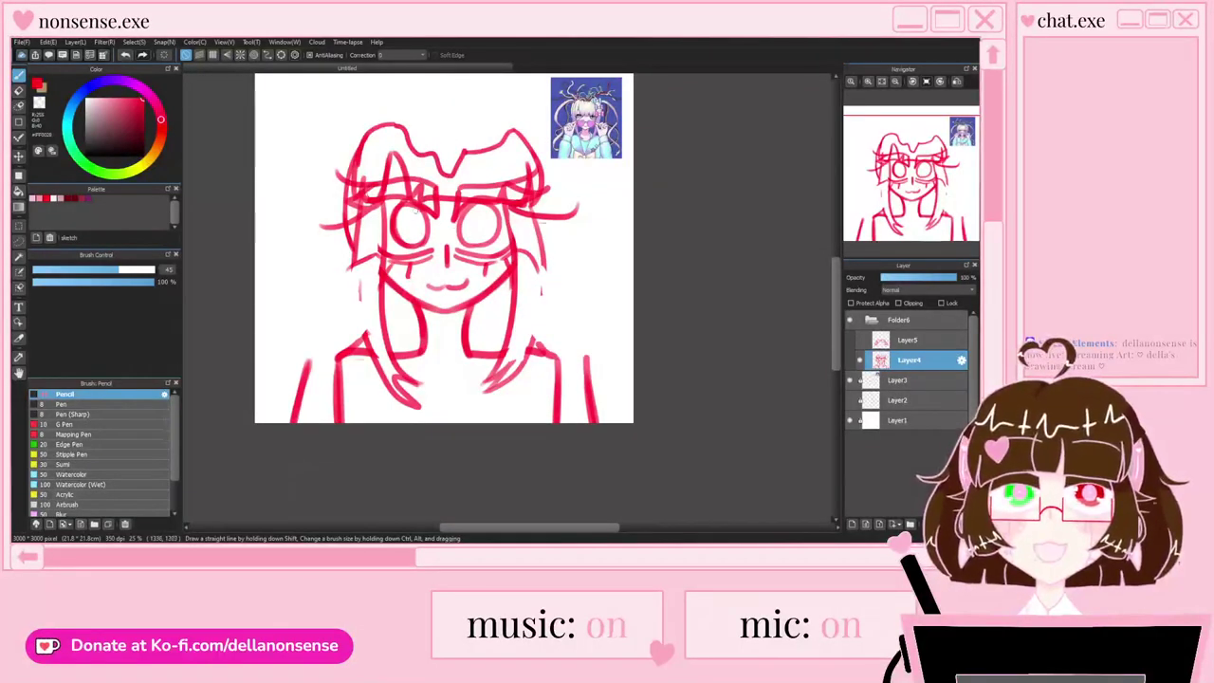
click(861, 340)
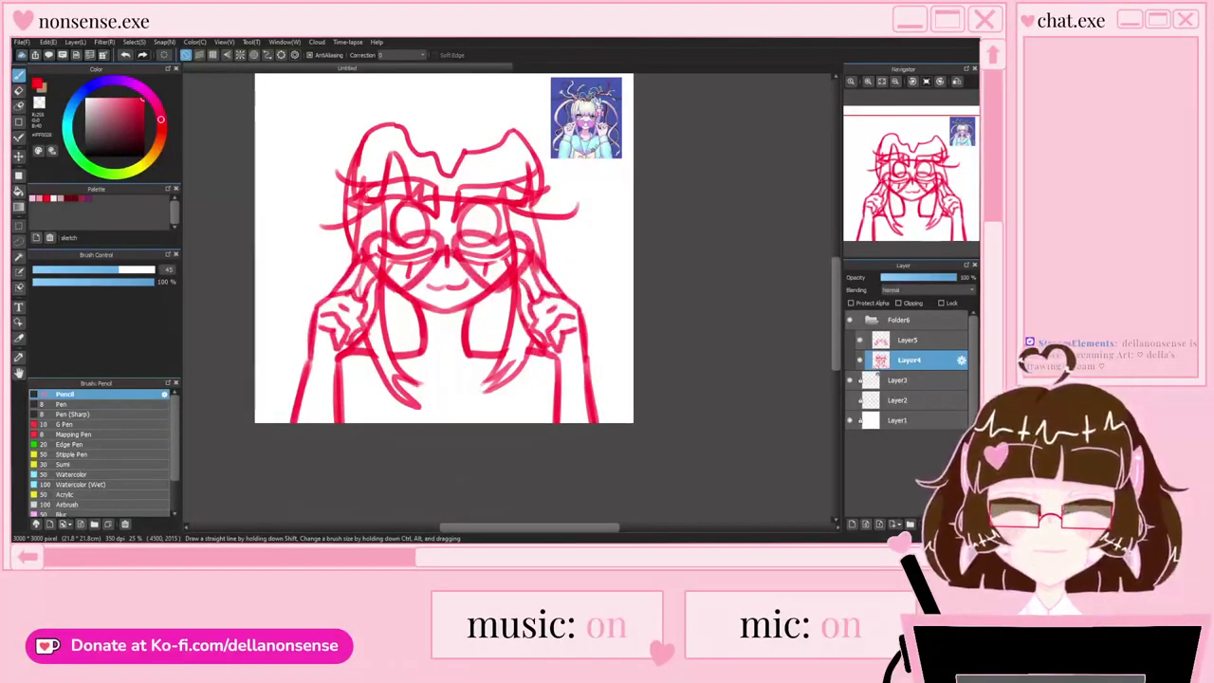
click(859, 339)
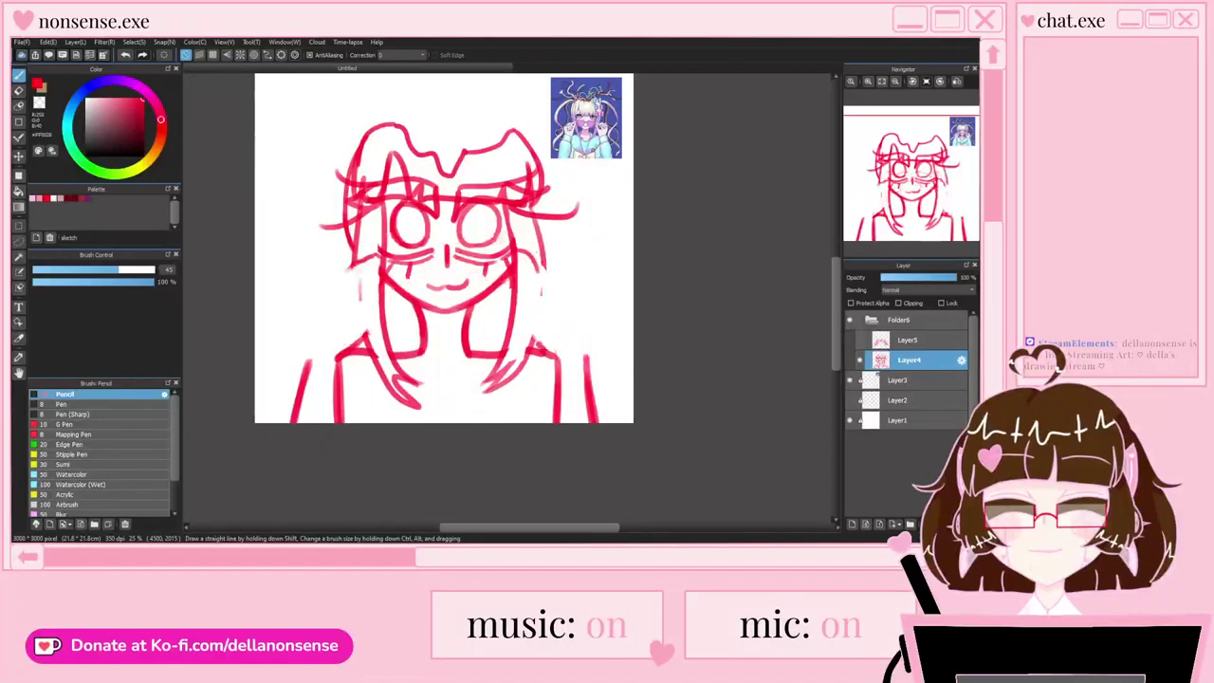
click(859, 340)
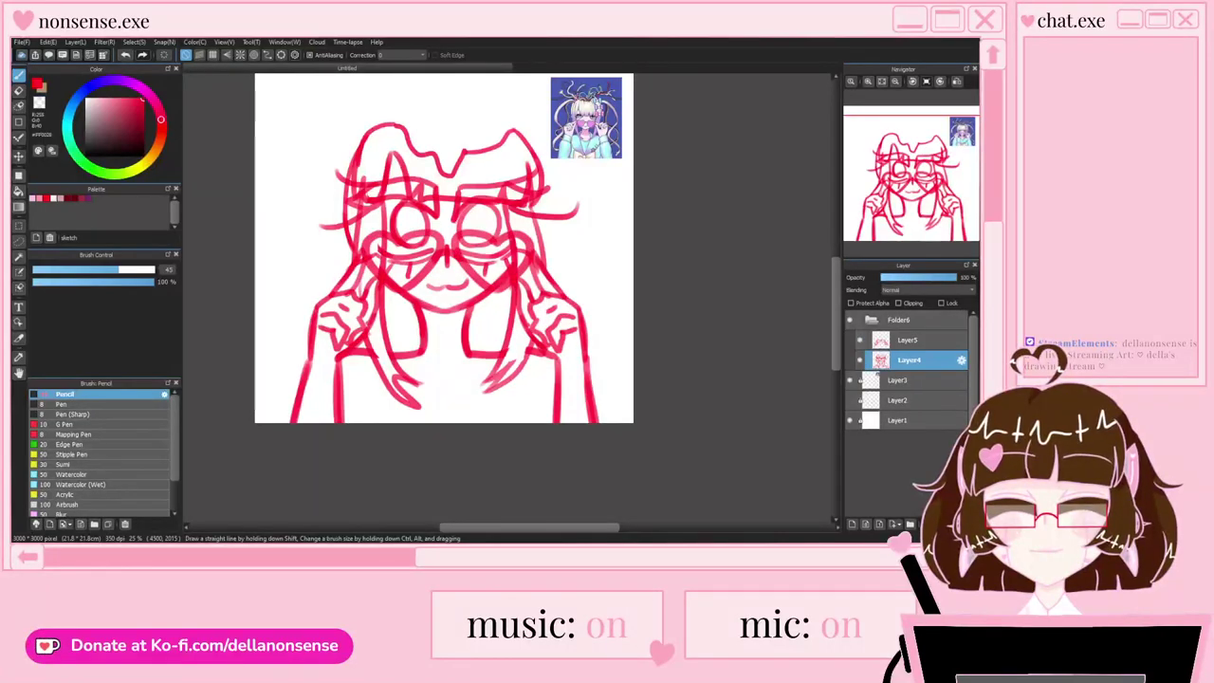
Step: Draw filled pupils inside both round eyes on Layer4
scroll(415, 215, up, 4)
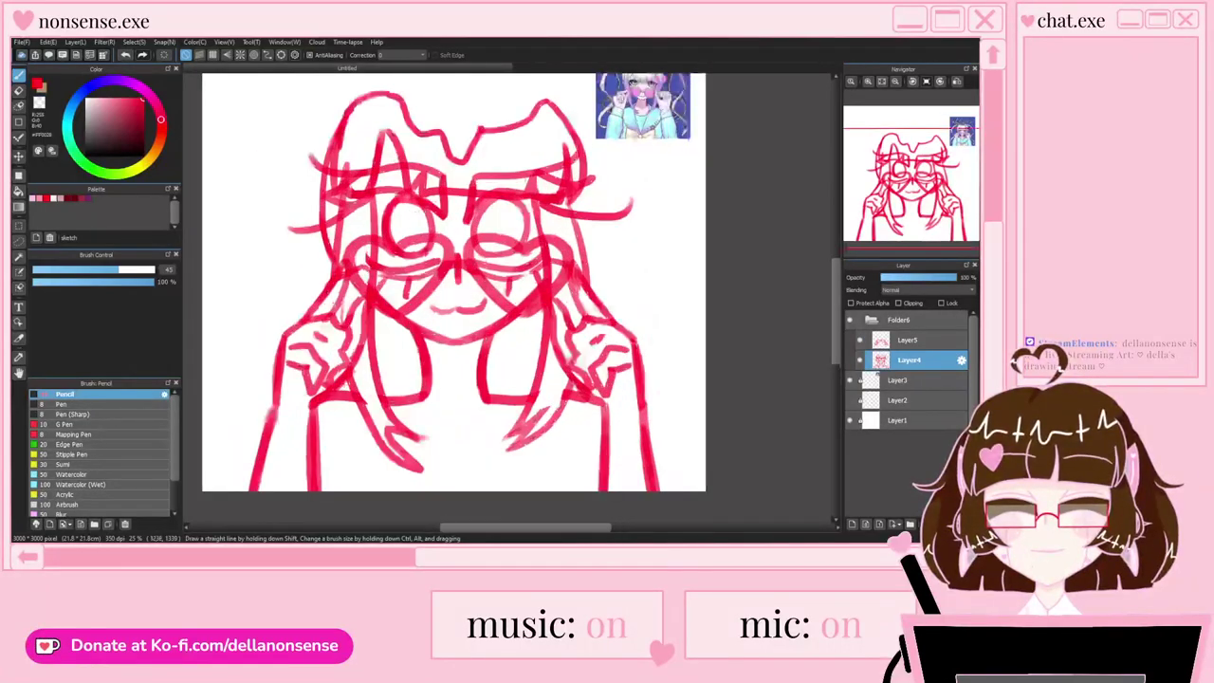
scroll(412, 212, down, 3)
mouse_move(411, 212)
mouse_down()
mouse_move(382, 212)
mouse_move(427, 223)
mouse_move(388, 254)
mouse_move(397, 218)
mouse_up()
scroll(397, 219, down, 1)
scroll(581, 218, up, 1)
mouse_move(584, 203)
mouse_down()
mouse_move(557, 239)
mouse_move(574, 220)
mouse_move(560, 257)
mouse_up()
scroll(564, 249, down, 5)
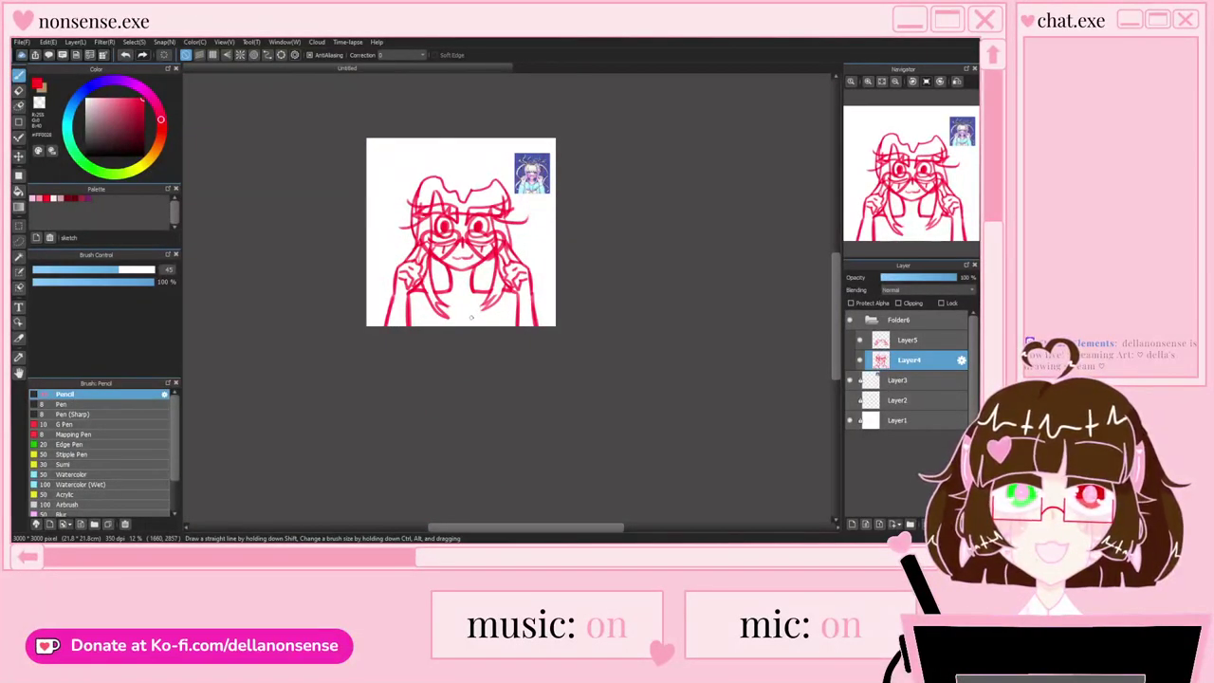
scroll(456, 305, up, 3)
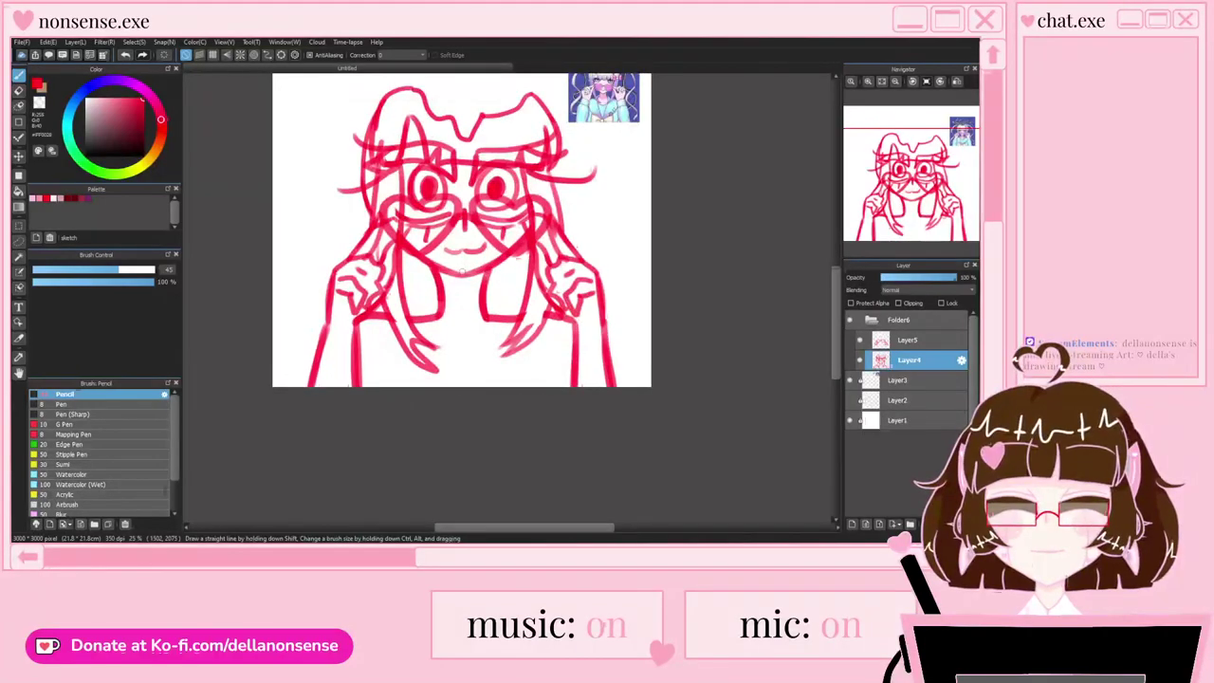
click(860, 339)
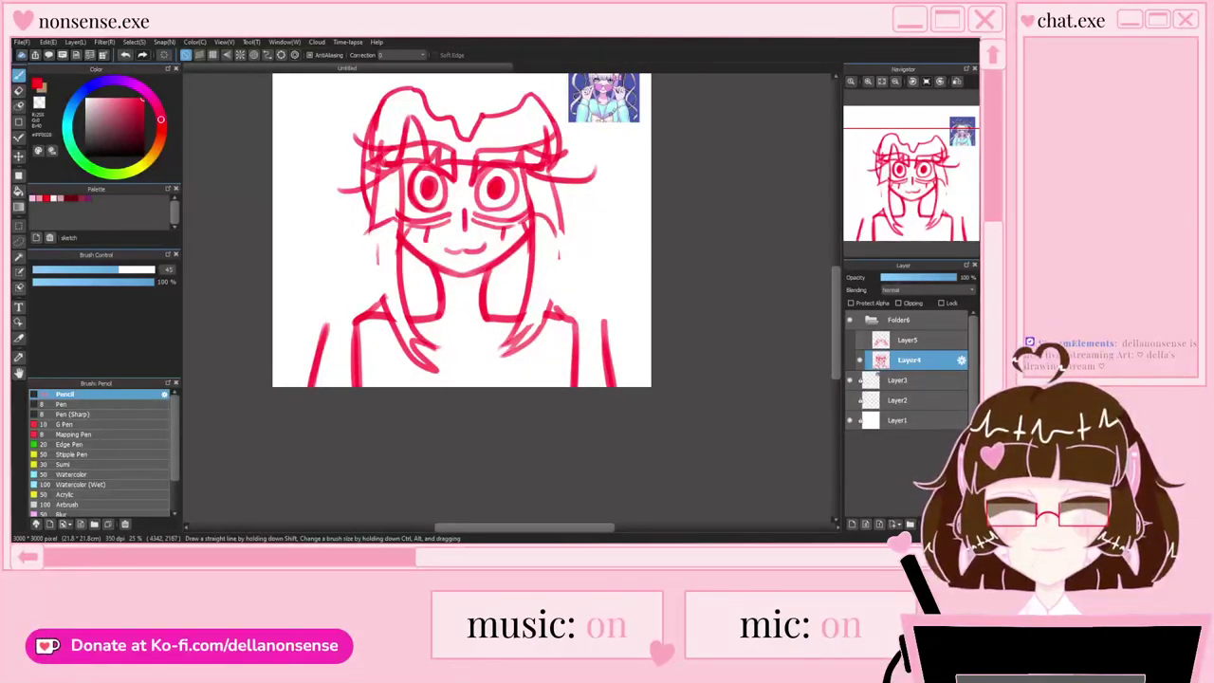
click(861, 340)
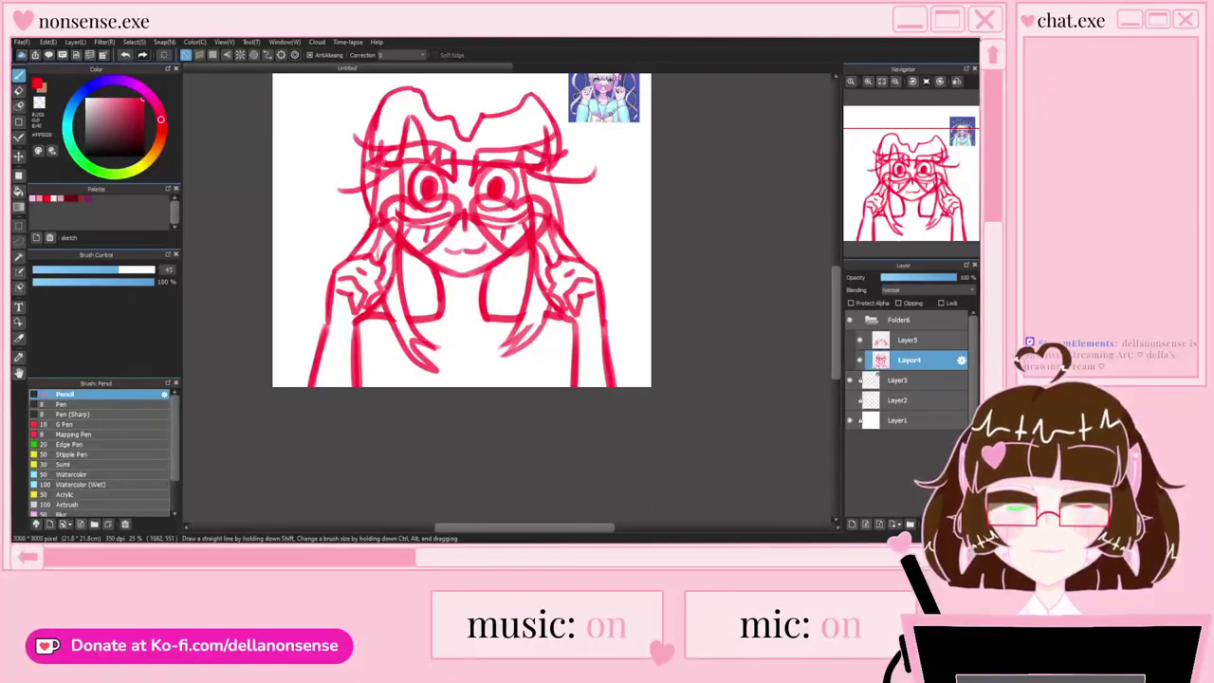
Step: Draw the jacket's converging neckline edges down the chest and curved lines beside the hair ends to the canvas edge on Layer4
drag(481, 182, 470, 237)
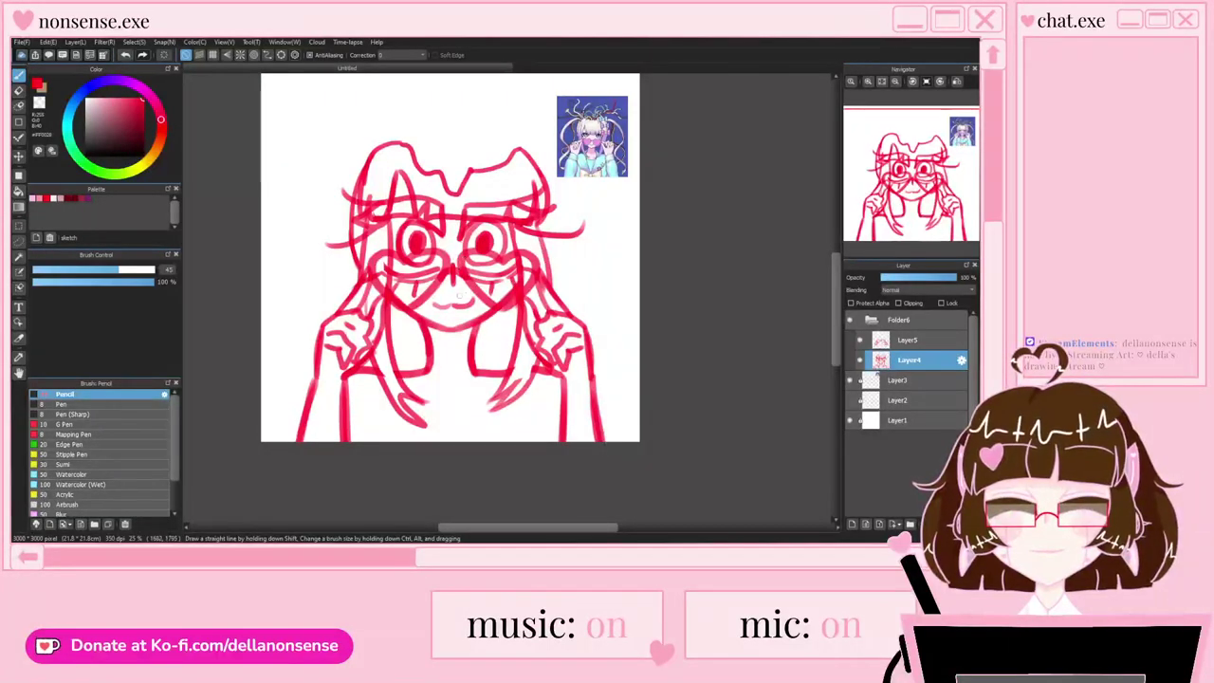
scroll(602, 136, up, 5)
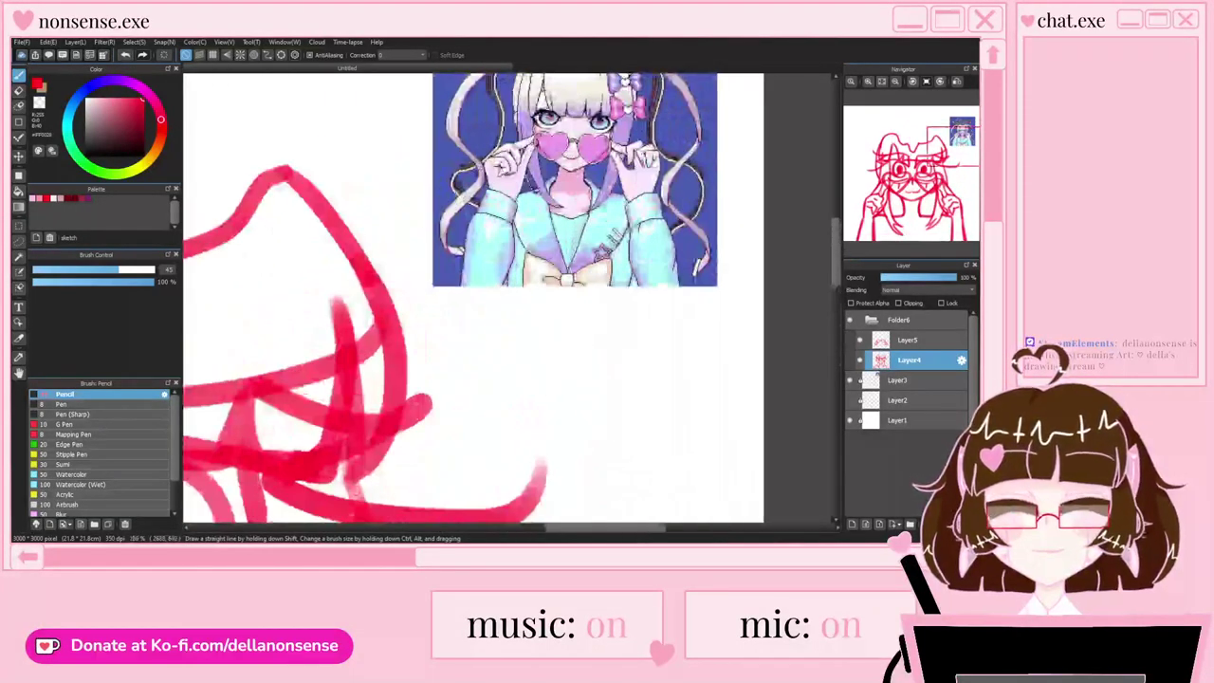
scroll(615, 176, down, 5)
scroll(533, 178, down, 1)
scroll(498, 357, up, 1)
scroll(486, 378, down, 1)
scroll(499, 376, up, 1)
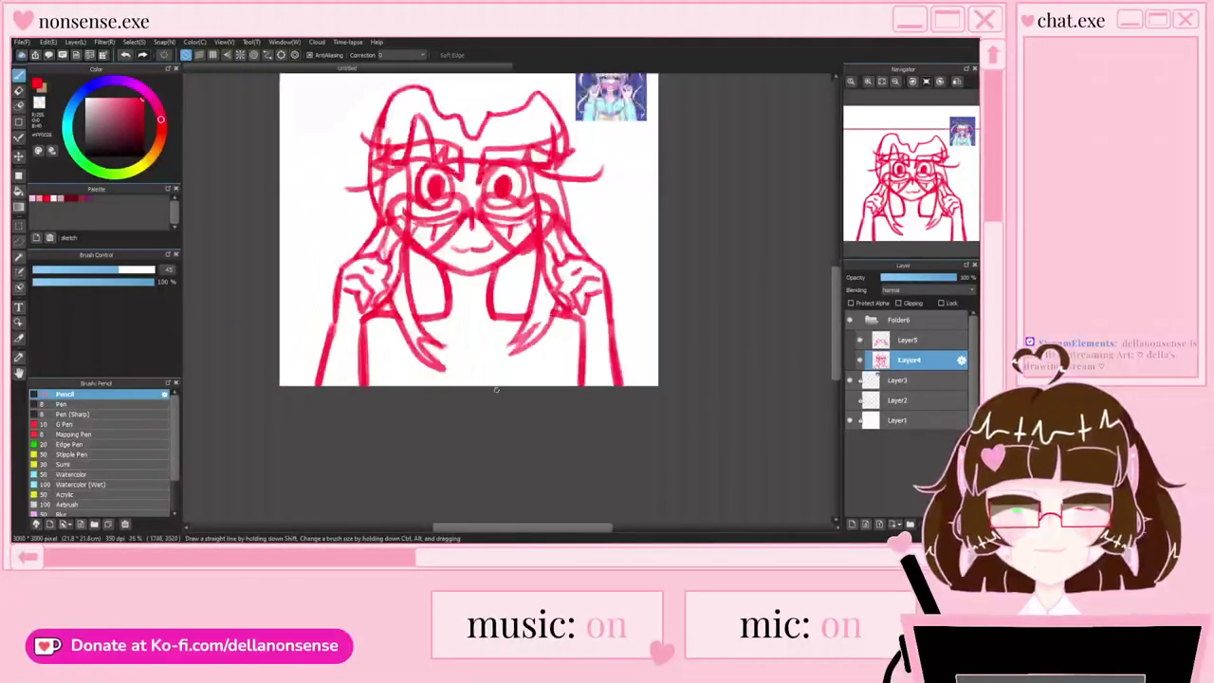
scroll(515, 385, up, 1)
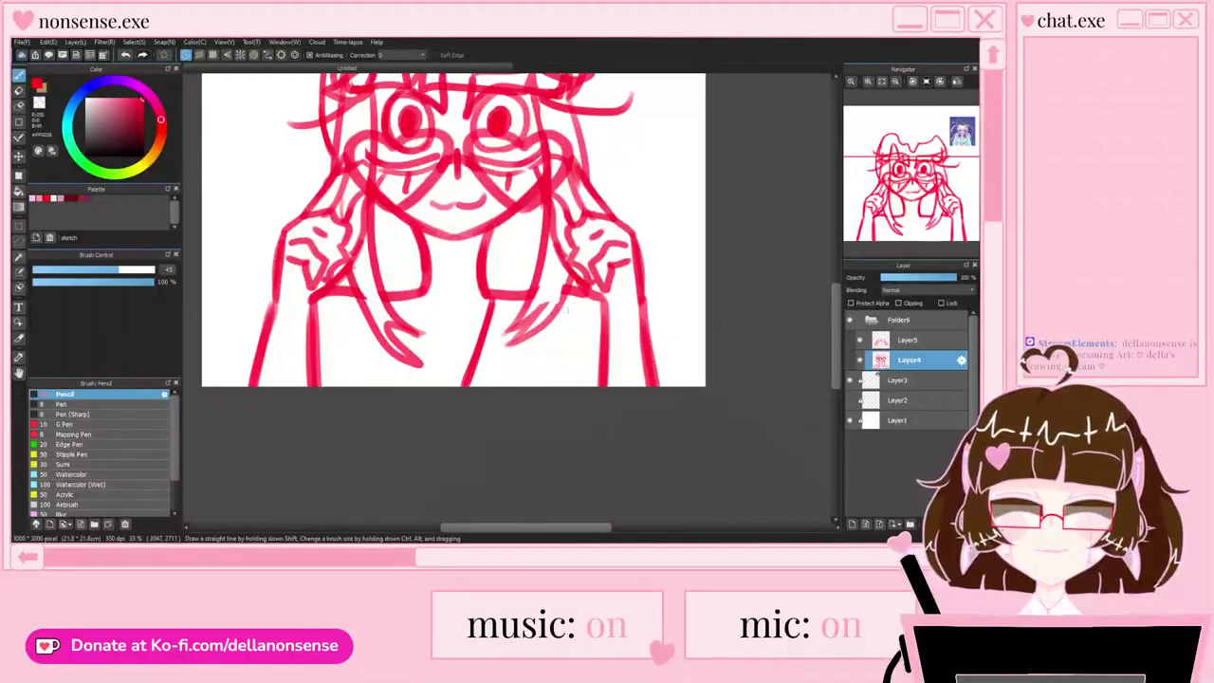
drag(560, 339, 575, 372)
drag(417, 290, 438, 406)
drag(344, 290, 376, 400)
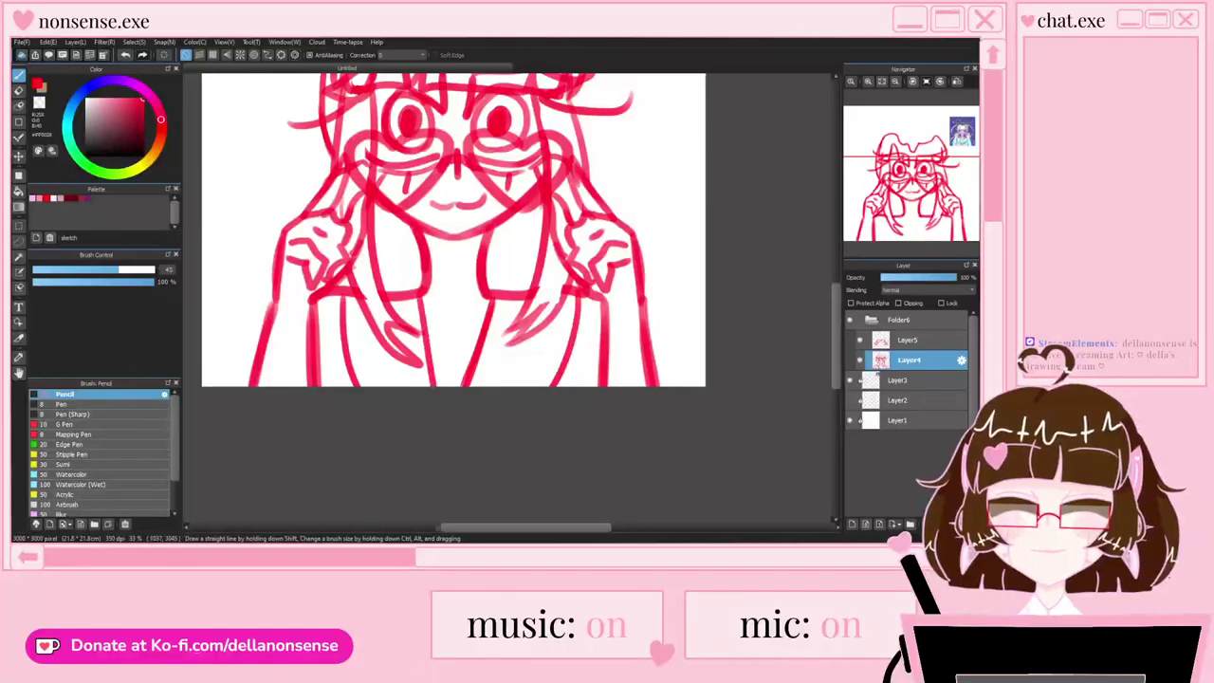
drag(420, 296, 448, 391)
drag(421, 302, 448, 393)
scroll(430, 344, down, 1)
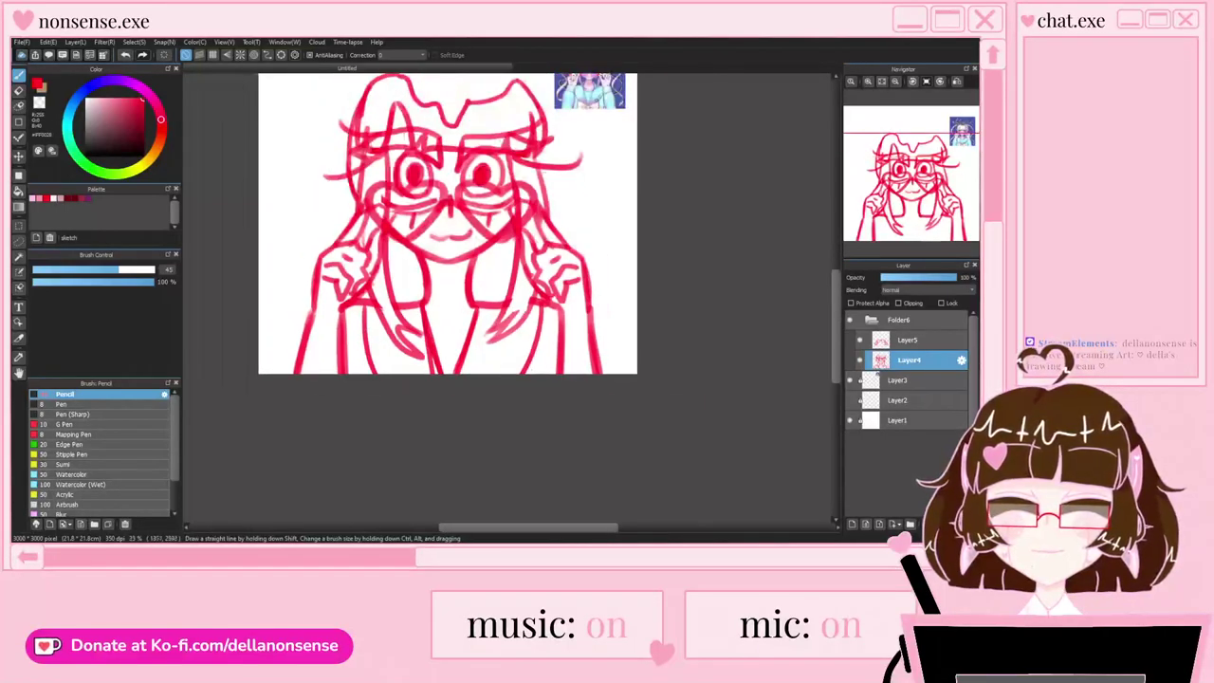
Step: Draw a cuff across the left forearm with a wider sleeve below it, and erase the arm lines crossing them
scroll(332, 346, up, 1)
drag(286, 290, 353, 297)
drag(286, 291, 279, 346)
drag(280, 345, 345, 343)
drag(351, 297, 358, 352)
drag(281, 347, 283, 404)
drag(353, 349, 377, 362)
key(e)
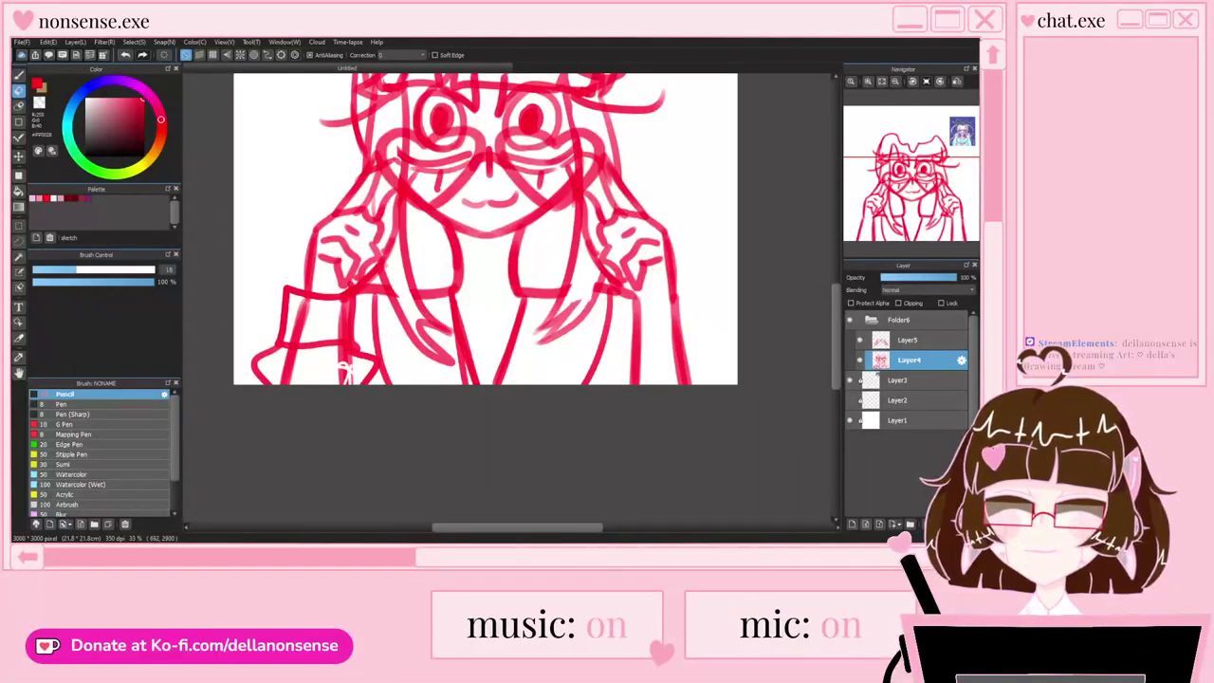
click(154, 269)
mouse_move(346, 361)
mouse_down()
mouse_move(317, 381)
mouse_move(297, 359)
mouse_move(287, 386)
mouse_move(302, 323)
mouse_up()
Step: Draw the matching cuff and wider sleeve on the right forearm and erase the overlapping arm lines
key(b)
mouse_move(666, 292)
mouse_down()
mouse_move(615, 306)
mouse_move(610, 357)
mouse_up()
drag(610, 358, 687, 334)
drag(688, 334, 671, 292)
drag(613, 355, 593, 377)
mouse_move(681, 332)
mouse_down()
mouse_move(673, 372)
mouse_move(644, 353)
mouse_move(640, 334)
mouse_move(670, 365)
mouse_move(661, 324)
mouse_move(677, 338)
mouse_move(607, 362)
mouse_up()
key(e)
key(b)
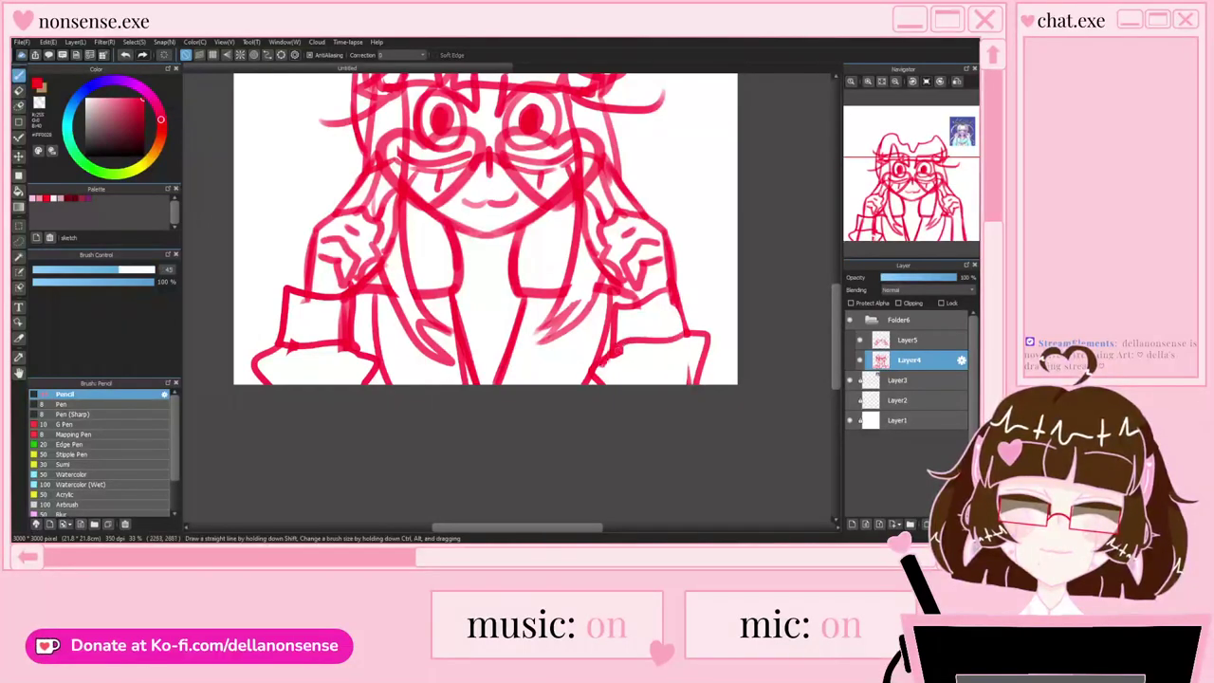
Step: Check the whole sketch against the reference picture at different zoom levels
scroll(542, 332, down, 2)
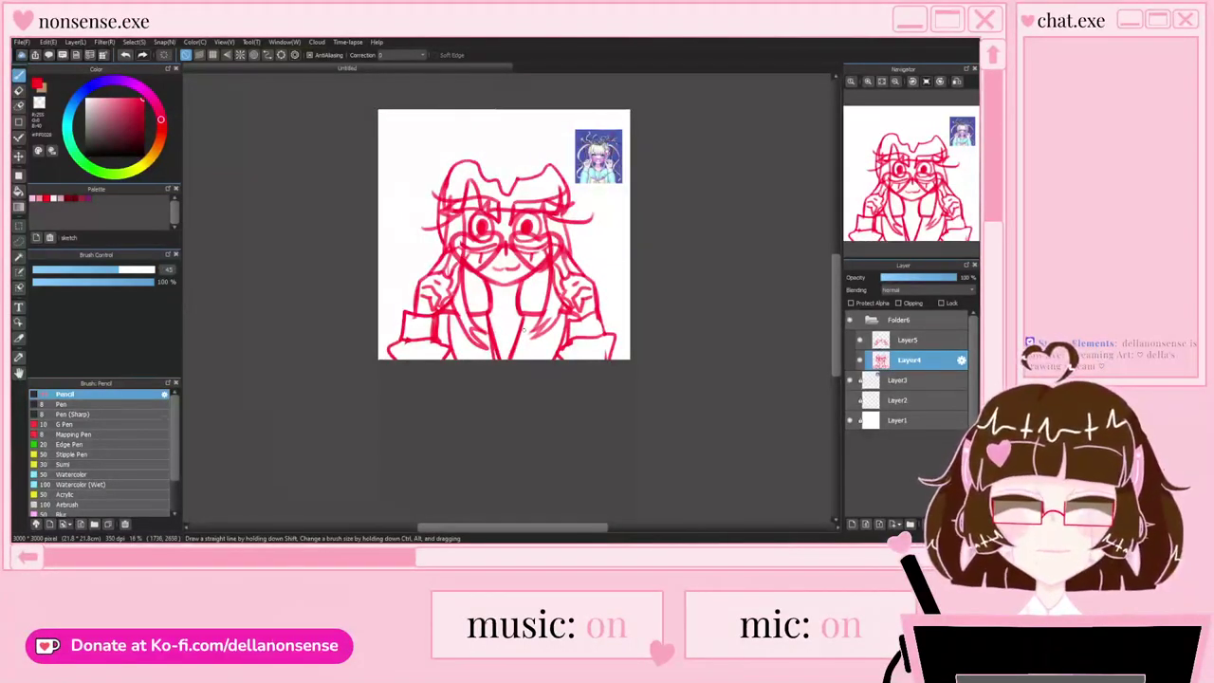
scroll(526, 330, down, 1)
scroll(570, 231, up, 4)
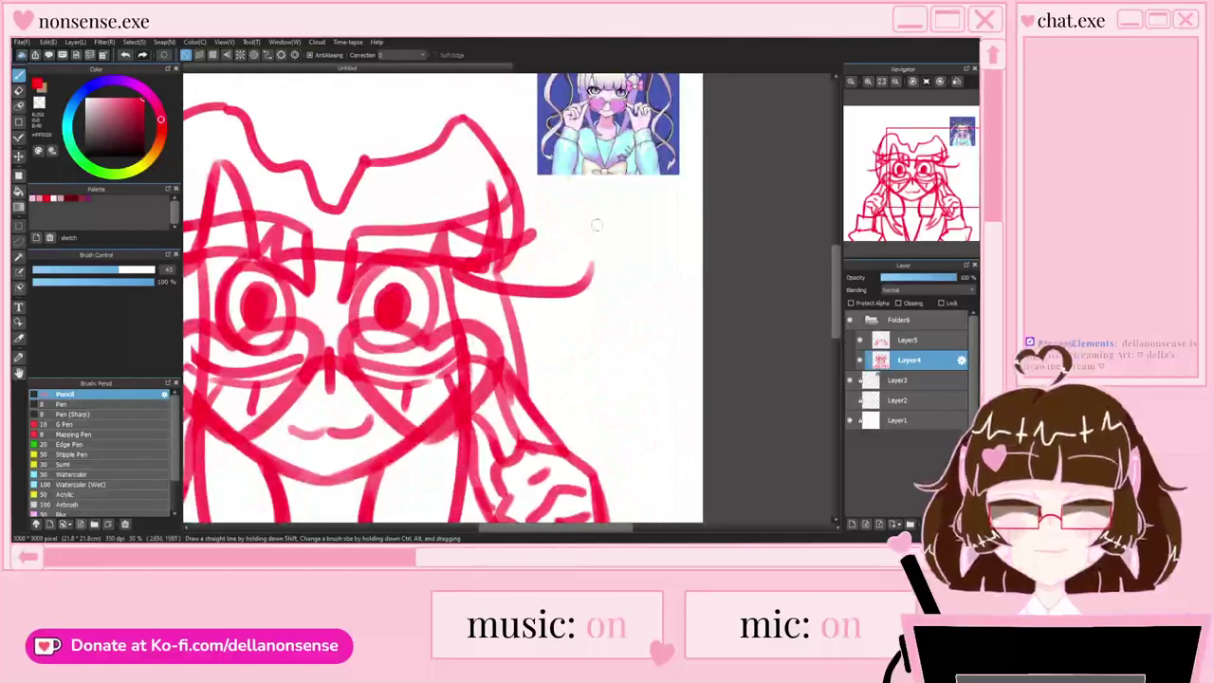
scroll(610, 215, down, 2)
scroll(465, 271, down, 2)
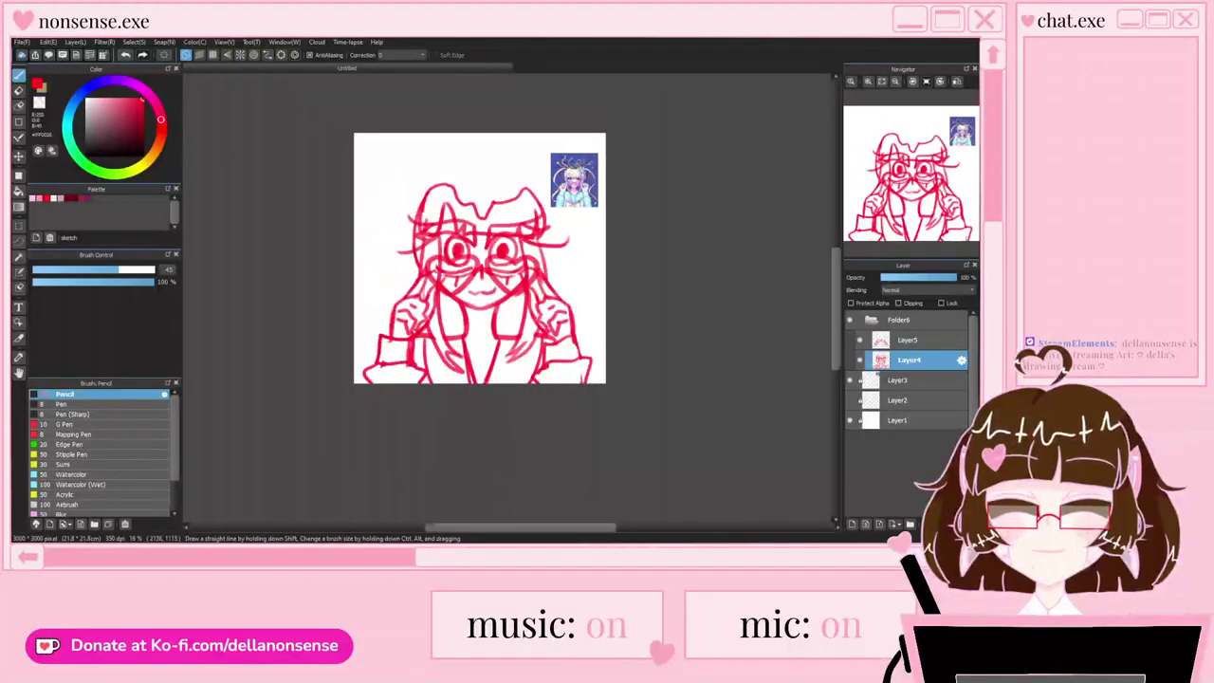
scroll(465, 271, up, 4)
scroll(464, 271, down, 1)
click(908, 340)
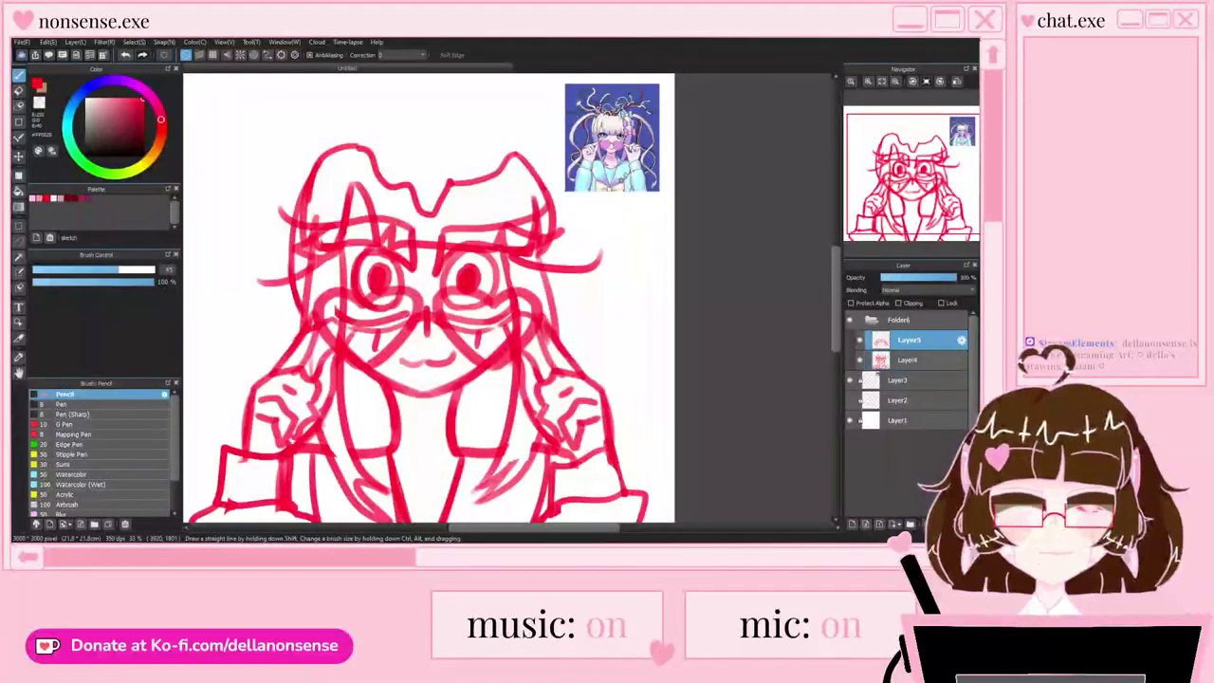
scroll(465, 271, down, 1)
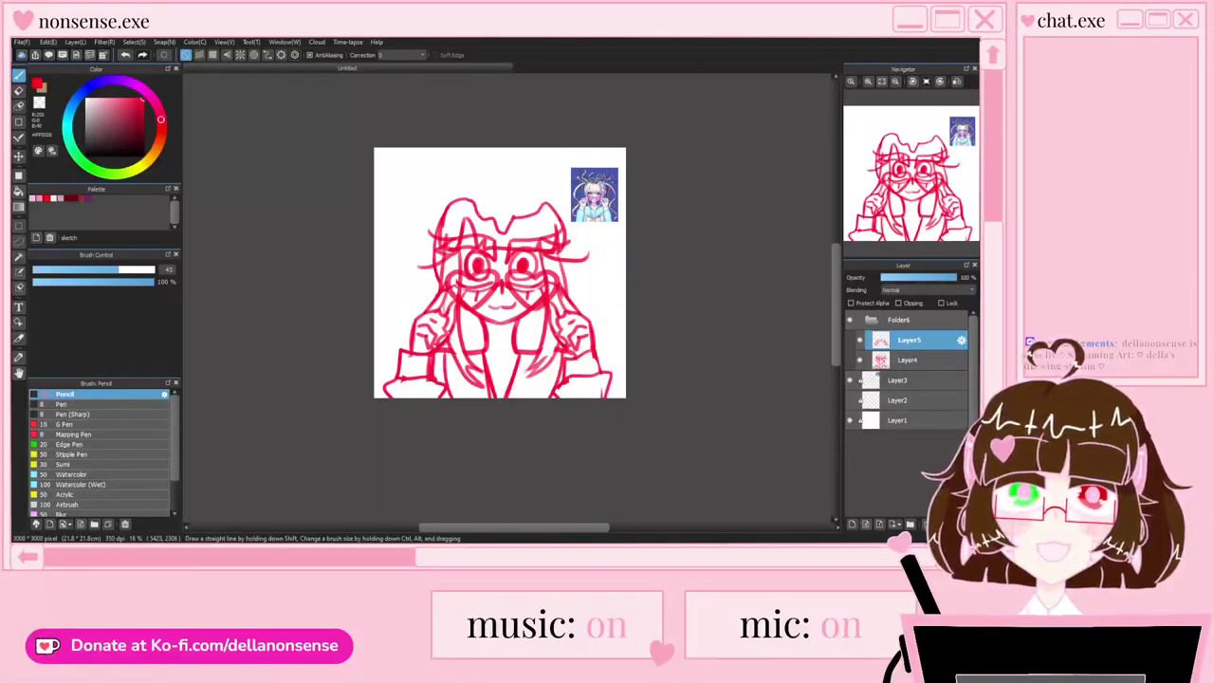
Step: Collapse Folder6 and lower its opacity to 7% so the sketch serves as a faint guide
click(900, 320)
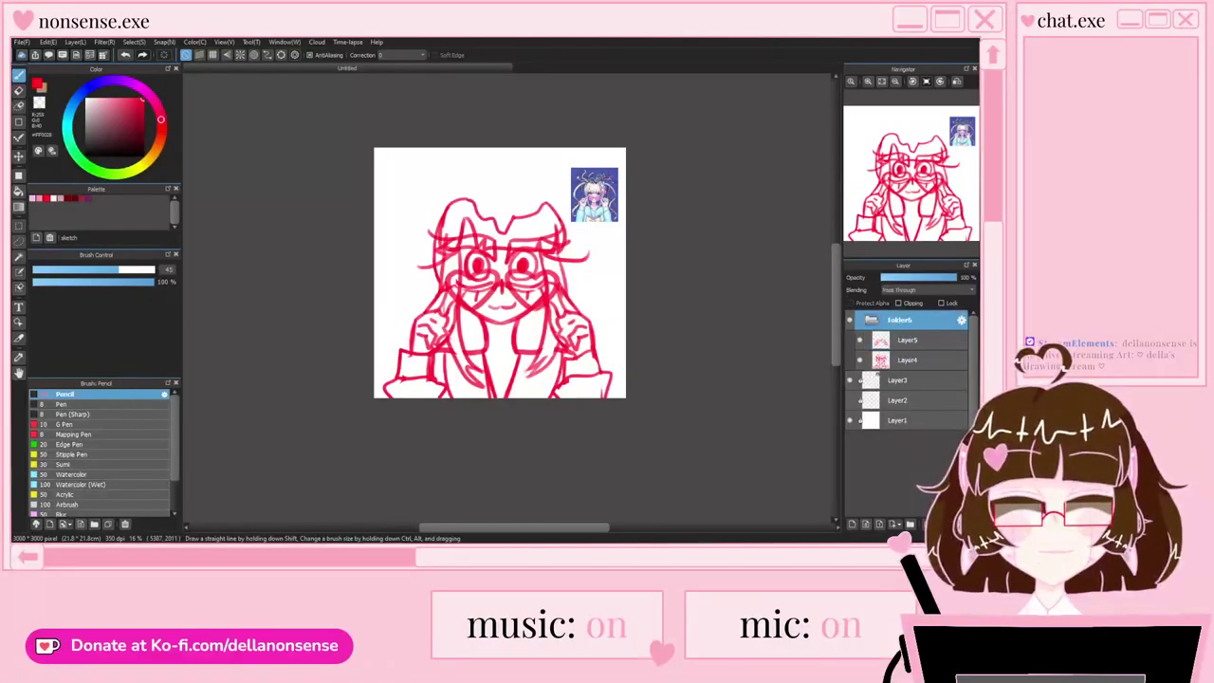
click(871, 320)
click(893, 277)
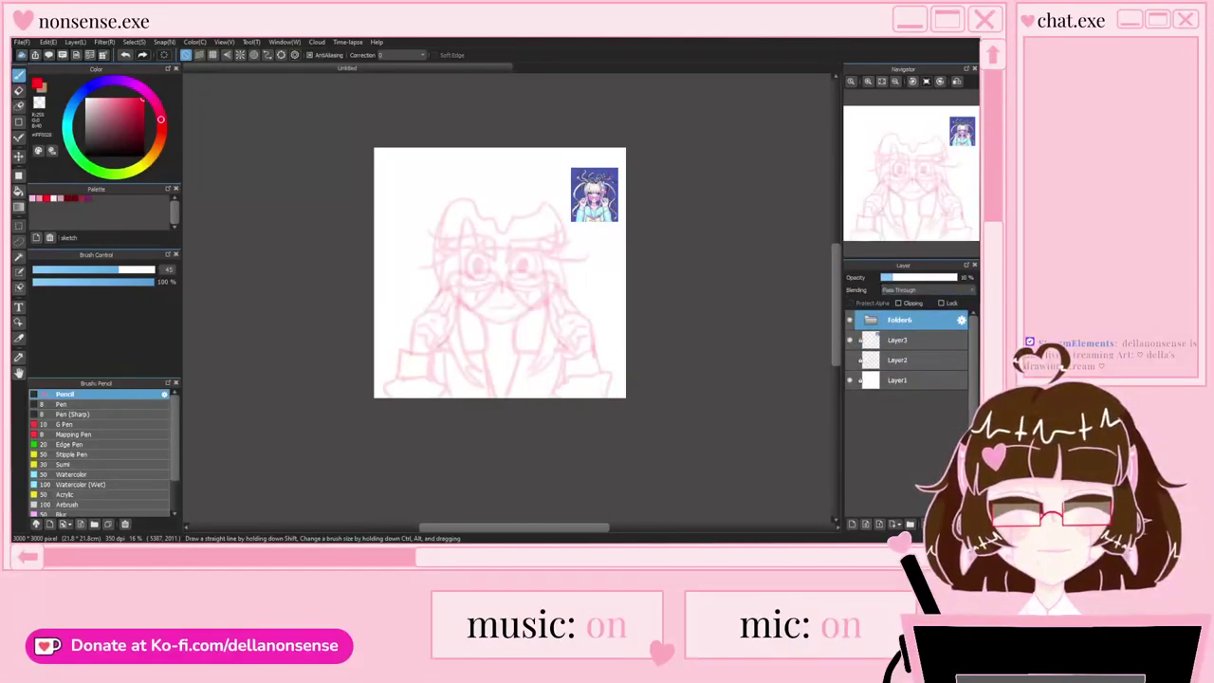
drag(932, 277, 886, 277)
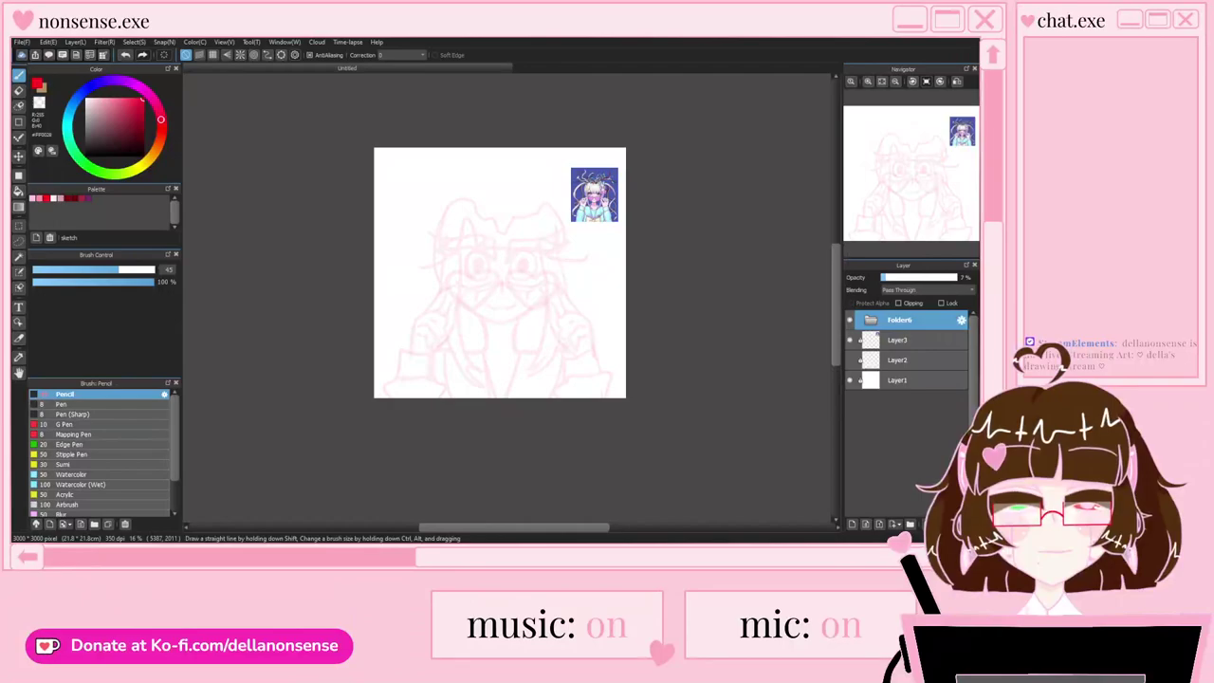
Step: Add a new layer above Folder6 and set up the Pen brush at size 15 in light pink from the palette
click(852, 523)
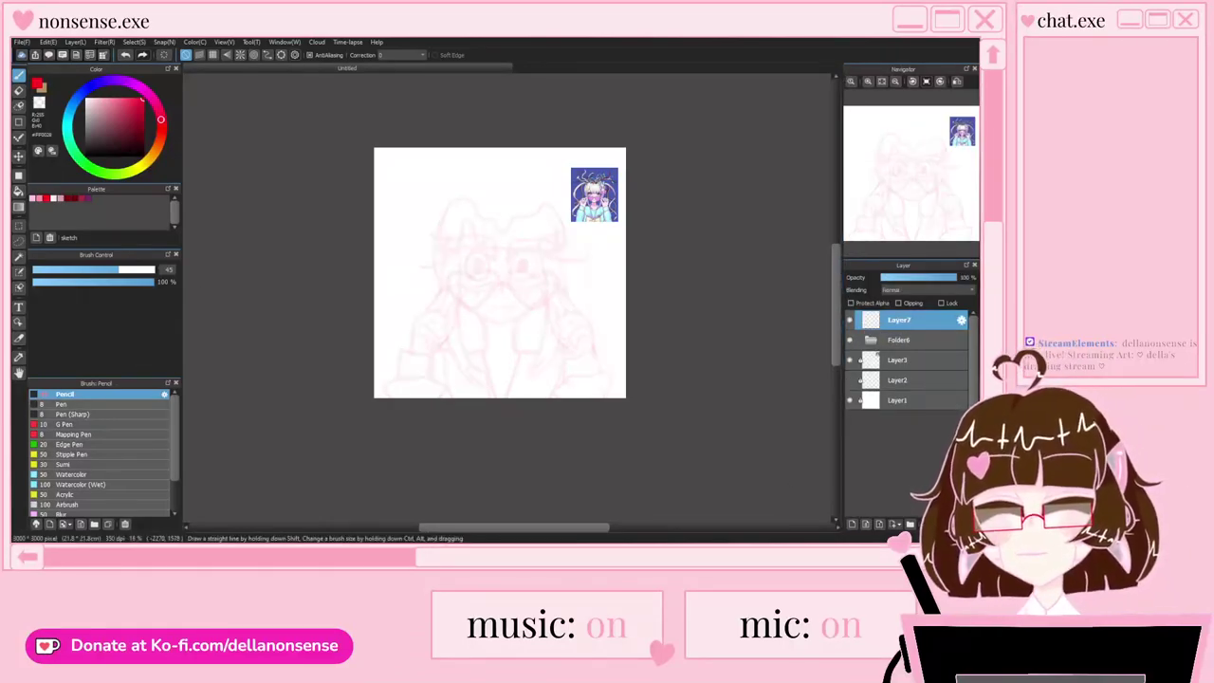
click(62, 404)
drag(56, 270, 68, 269)
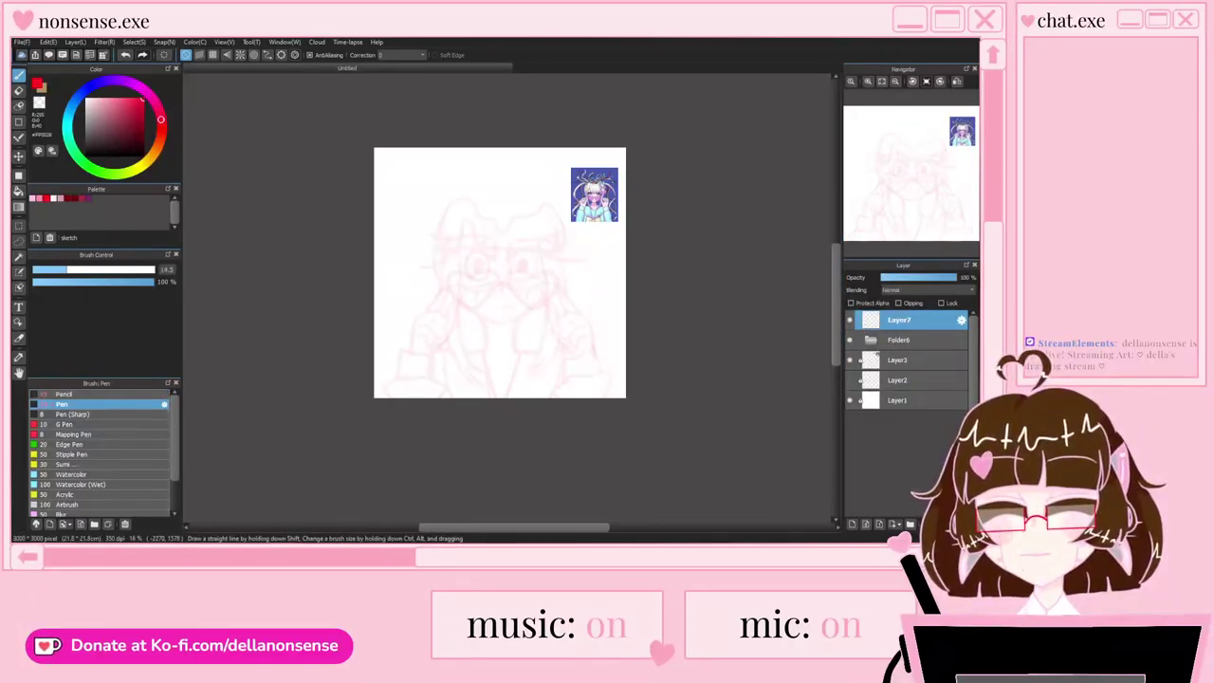
click(34, 199)
Step: Ink the left eye's thick upper lash shape with a squared inner corner and pointed outer wings
scroll(435, 263, up, 3)
scroll(500, 247, up, 3)
drag(702, 278, 482, 198)
scroll(482, 199, down, 3)
scroll(522, 259, up, 2)
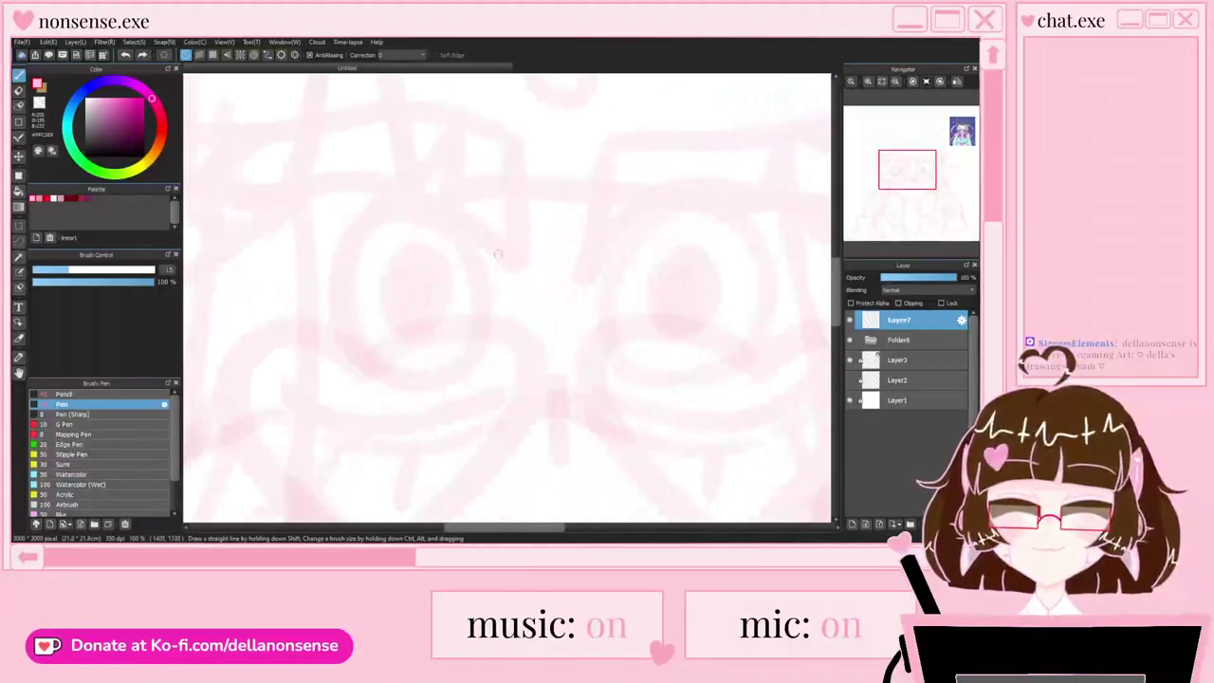
drag(508, 248, 287, 268)
mouse_move(512, 249)
mouse_down()
mouse_move(507, 155)
mouse_move(389, 114)
mouse_move(195, 102)
mouse_up()
mouse_move(275, 139)
mouse_down()
mouse_move(213, 191)
mouse_move(284, 258)
mouse_move(185, 322)
mouse_up()
Step: Undo the last two lash strokes, redraw the lower edge with its outer wing and erase the overlapping line end
scroll(475, 235, down, 2)
key(ctrl+z)
key(ctrl+z)
scroll(313, 233, up, 2)
mouse_move(434, 133)
mouse_down()
mouse_move(392, 187)
mouse_move(405, 269)
mouse_move(446, 257)
mouse_move(460, 236)
mouse_move(326, 345)
mouse_up()
scroll(473, 257, up, 3)
drag(80, 271, 84, 270)
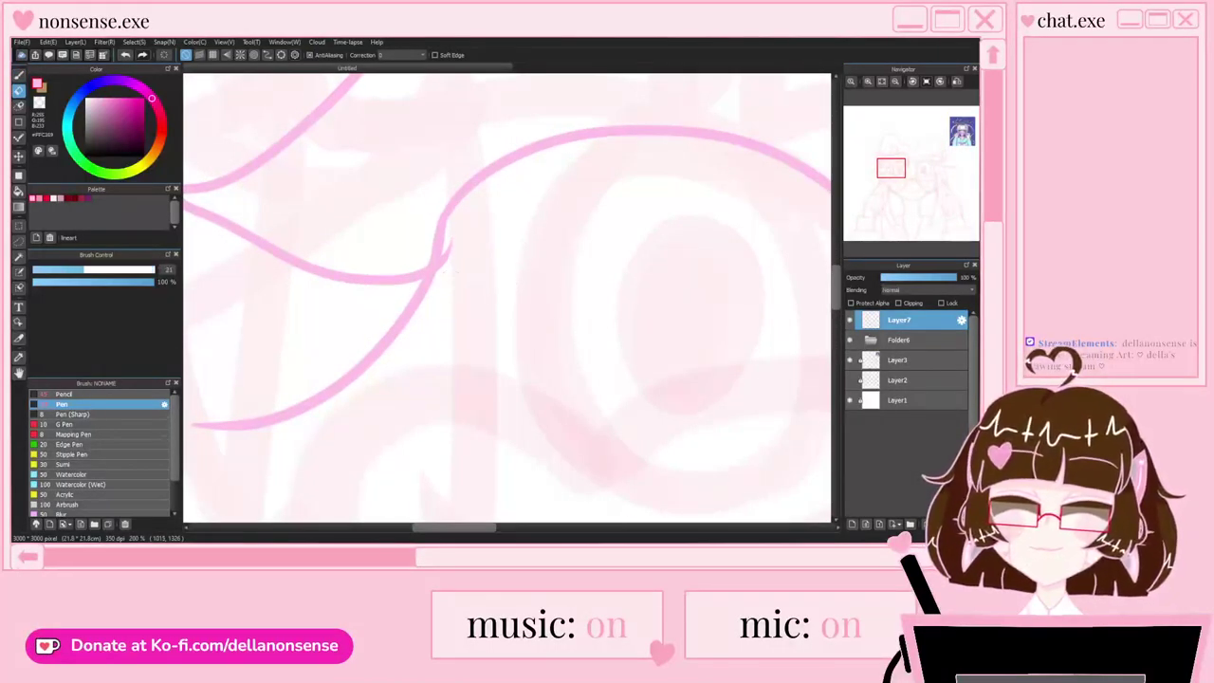
scroll(404, 238, down, 3)
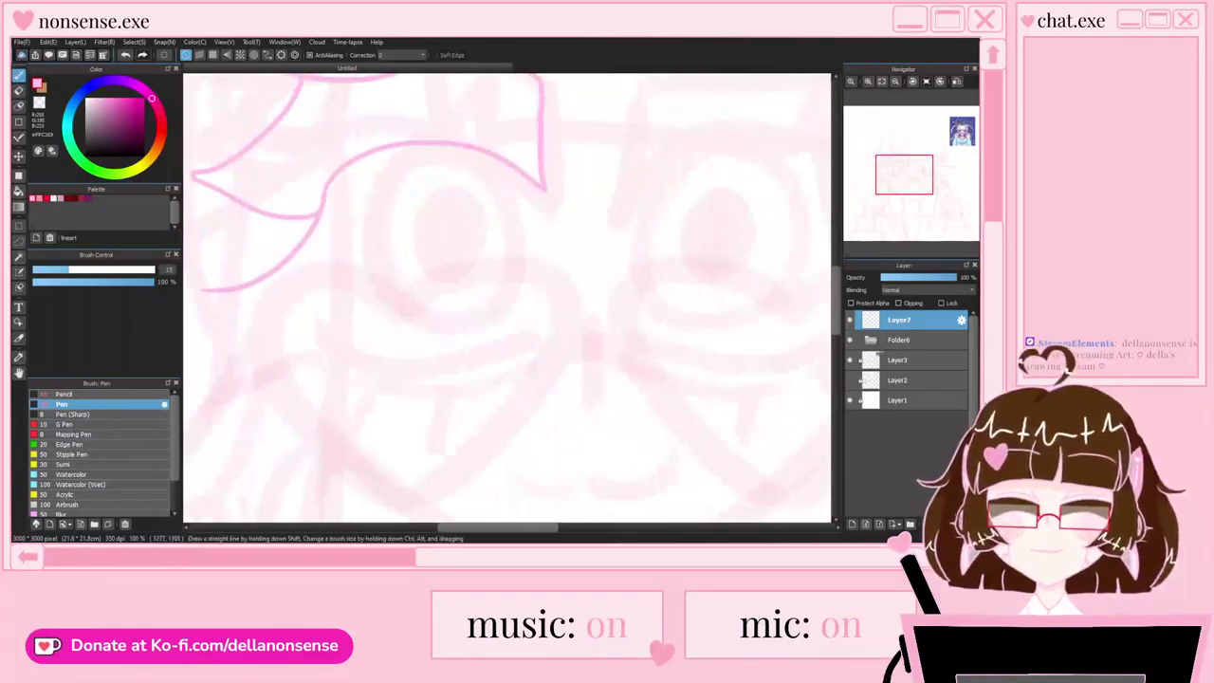
Step: Ink the left eye's round iris beneath the upper lash and erase the stray ends where its lines meet
drag(500, 161, 461, 330)
mouse_move(408, 144)
mouse_down()
mouse_move(363, 193)
mouse_move(495, 318)
mouse_up()
scroll(483, 275, up, 3)
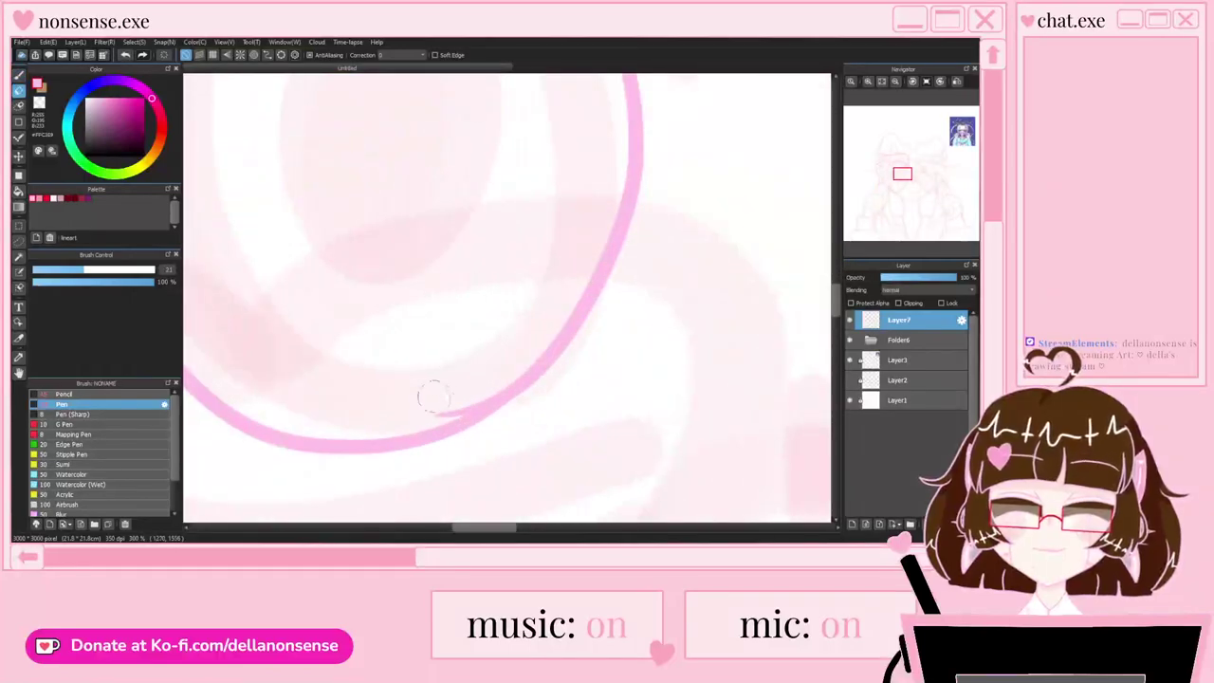
scroll(455, 357, down, 3)
scroll(387, 154, up, 3)
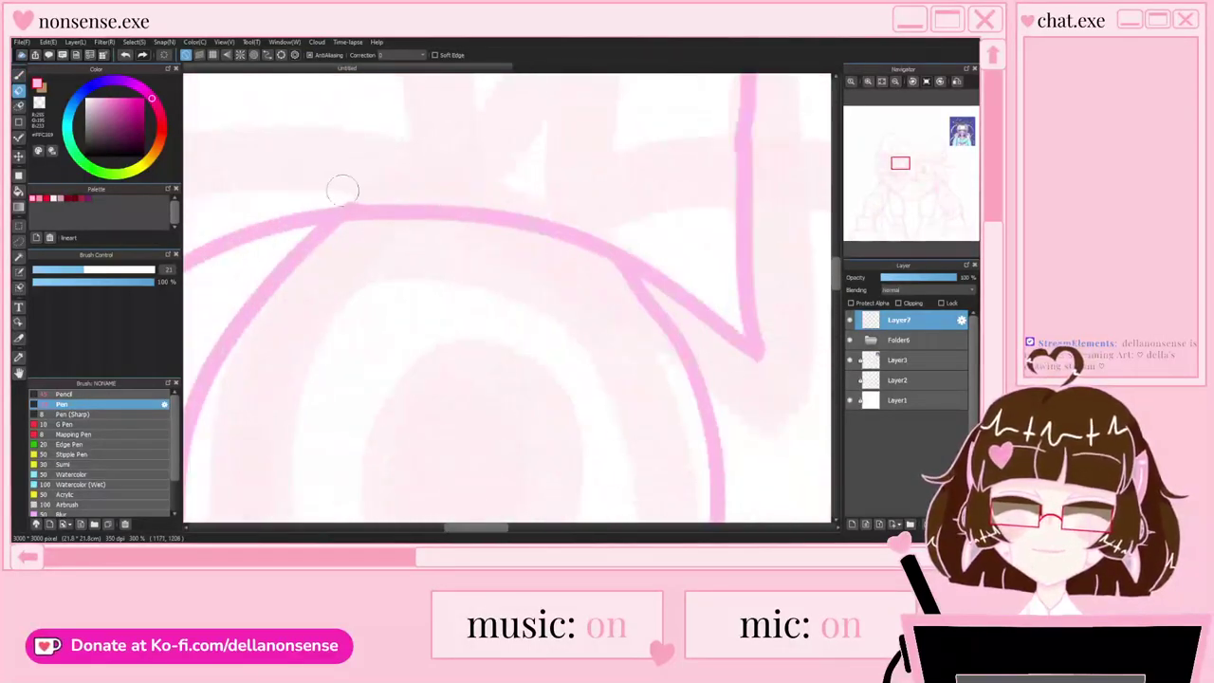
drag(359, 191, 351, 193)
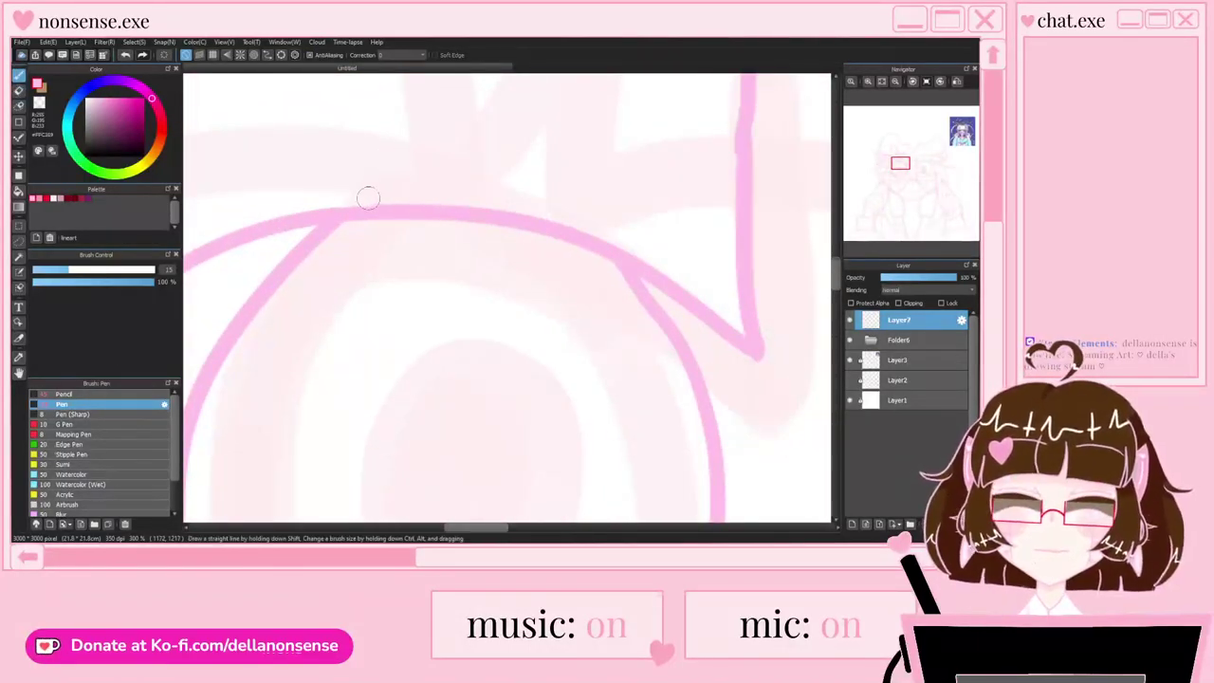
Step: Ink a doubled curved lower lid line beneath the left eye's iris
scroll(369, 197, down, 4)
scroll(489, 269, up, 1)
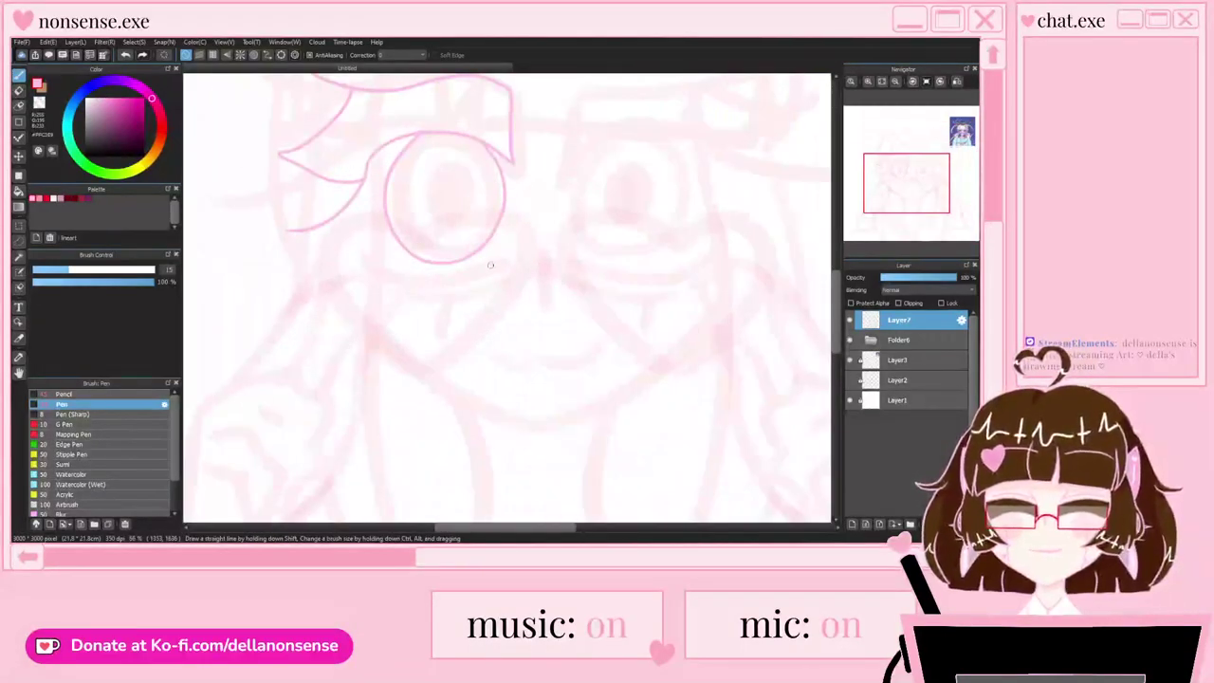
drag(480, 270, 362, 241)
scroll(398, 319, up, 1)
mouse_move(560, 240)
mouse_down()
mouse_move(353, 240)
mouse_move(399, 266)
mouse_up()
scroll(352, 240, down, 2)
scroll(294, 224, up, 3)
scroll(411, 250, down, 2)
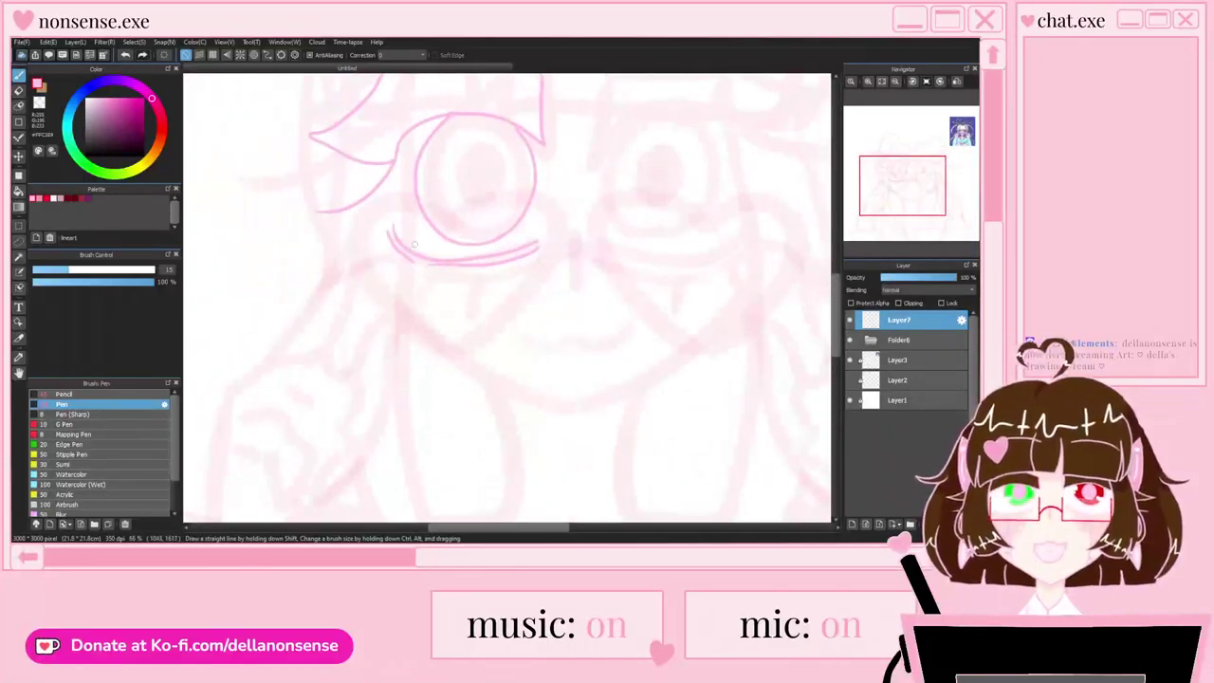
Step: Add two lower lashes sweeping outward from the left eye's outer corner and a short vertical mark under the lid
scroll(412, 254, up, 1)
drag(363, 217, 263, 290)
drag(408, 261, 360, 353)
drag(459, 265, 457, 313)
scroll(392, 294, down, 2)
scroll(390, 285, down, 2)
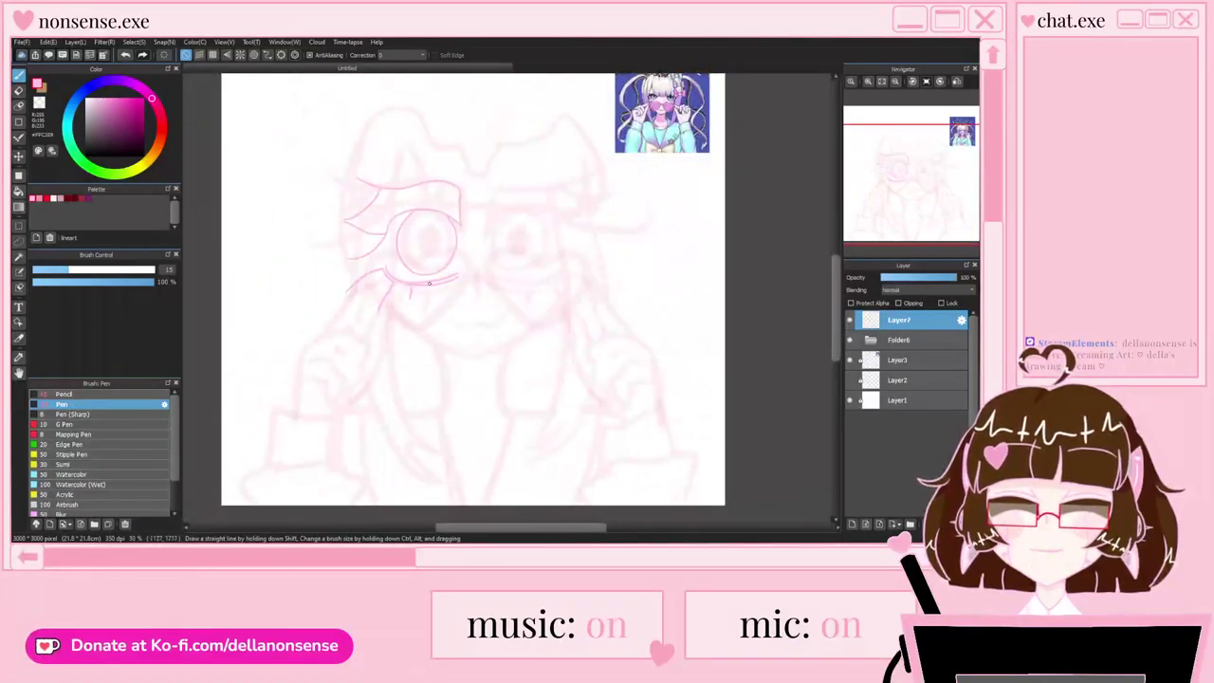
Step: Transform the inked left eye on Layer7 to be slightly shorter and shift it slightly inward towards the nose
key(ctrl+t)
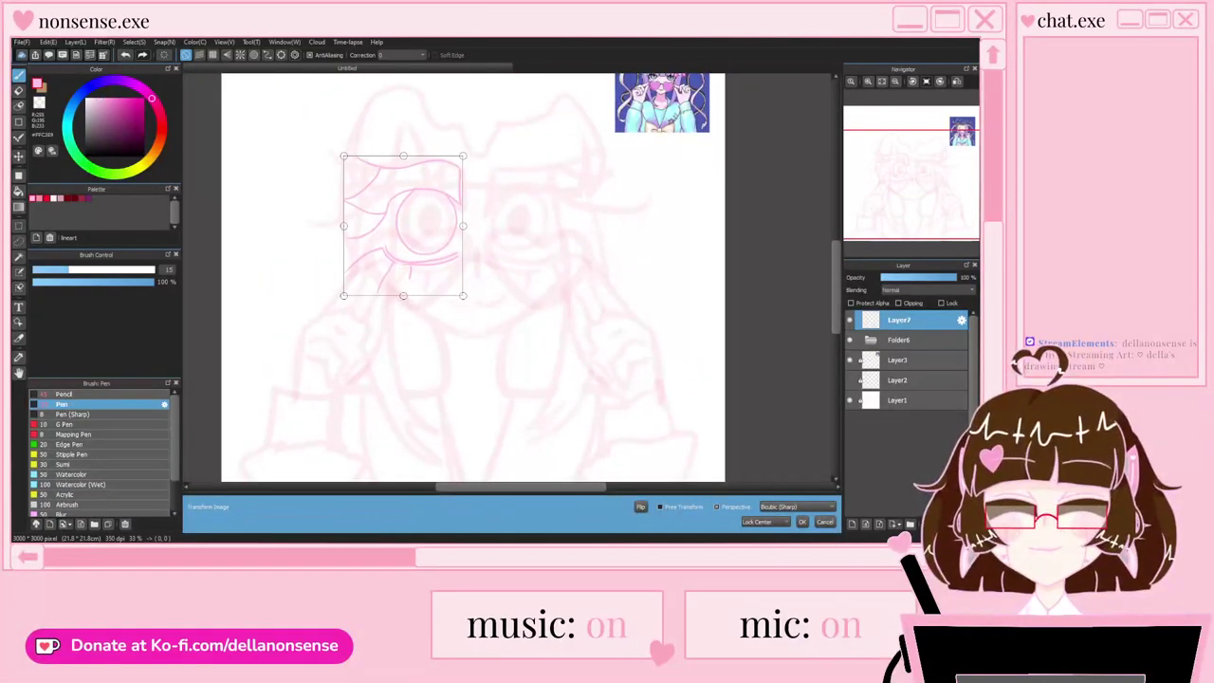
drag(403, 155, 404, 162)
drag(403, 225, 408, 226)
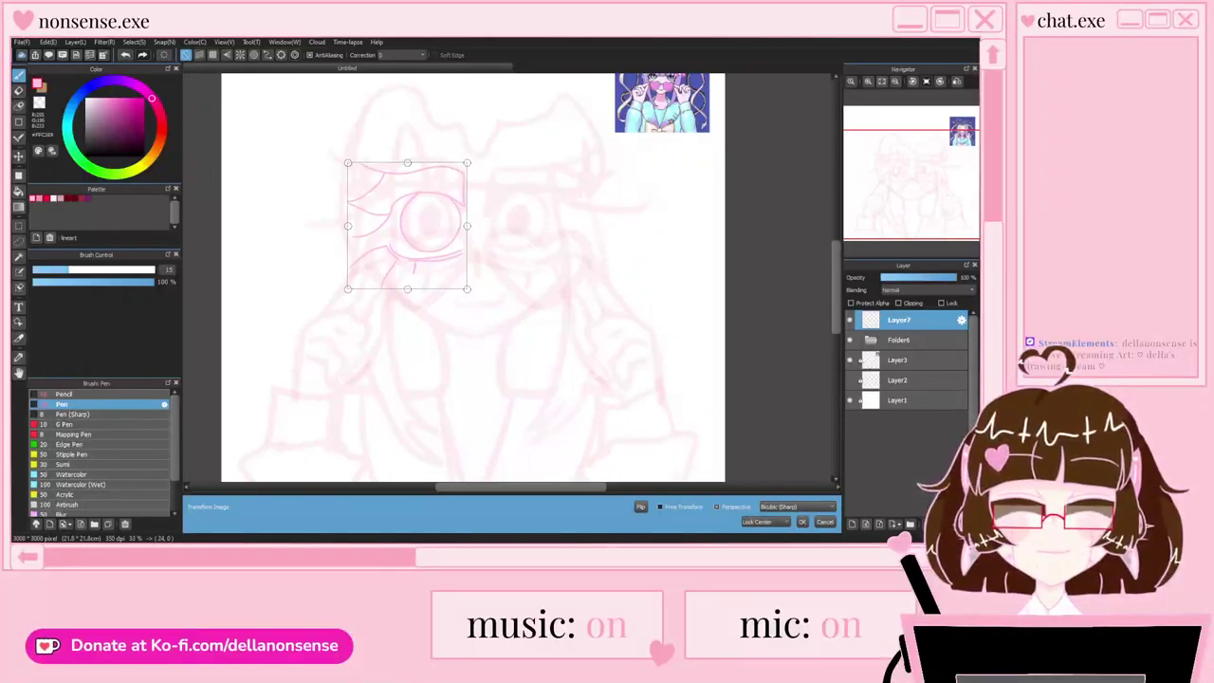
click(801, 522)
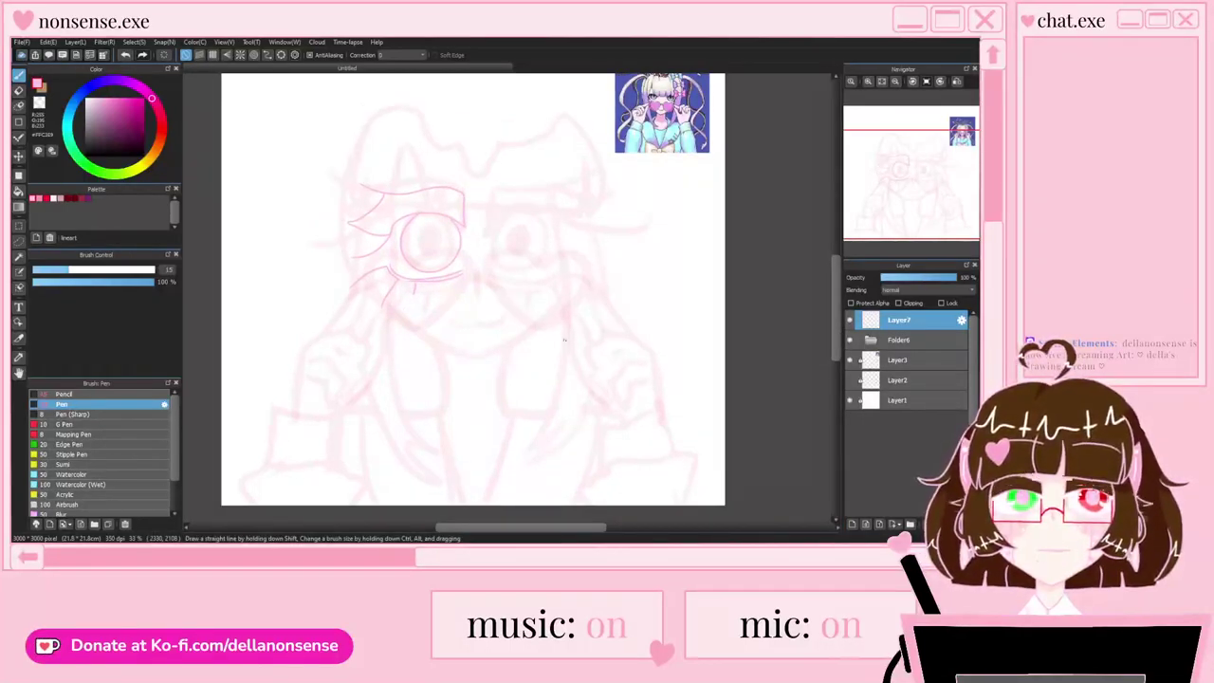
Step: Draw an oval pupil outline inside the left iris, undoing unsatisfactory strokes
scroll(433, 252, up, 3)
mouse_move(437, 171)
mouse_down()
mouse_move(377, 205)
mouse_move(454, 173)
mouse_move(362, 277)
mouse_move(409, 172)
mouse_move(348, 303)
mouse_move(380, 180)
mouse_up()
key(ctrl+z)
scroll(402, 199, up, 1)
scroll(396, 231, down, 2)
key(ctrl+z)
scroll(403, 218, up, 2)
scroll(379, 180, down, 4)
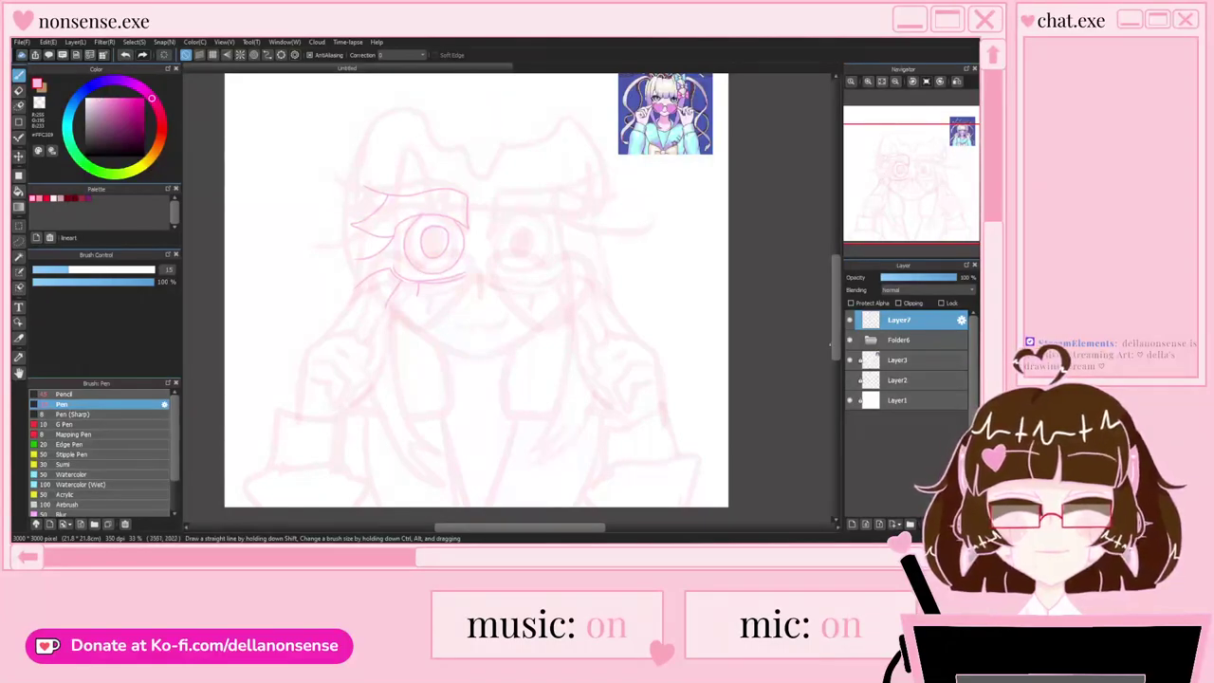
Step: Hide Folder6, fill the left eye's pupil with light pink using the Bucket tool, and show Folder6 again
click(850, 339)
scroll(455, 227, up, 2)
click(18, 192)
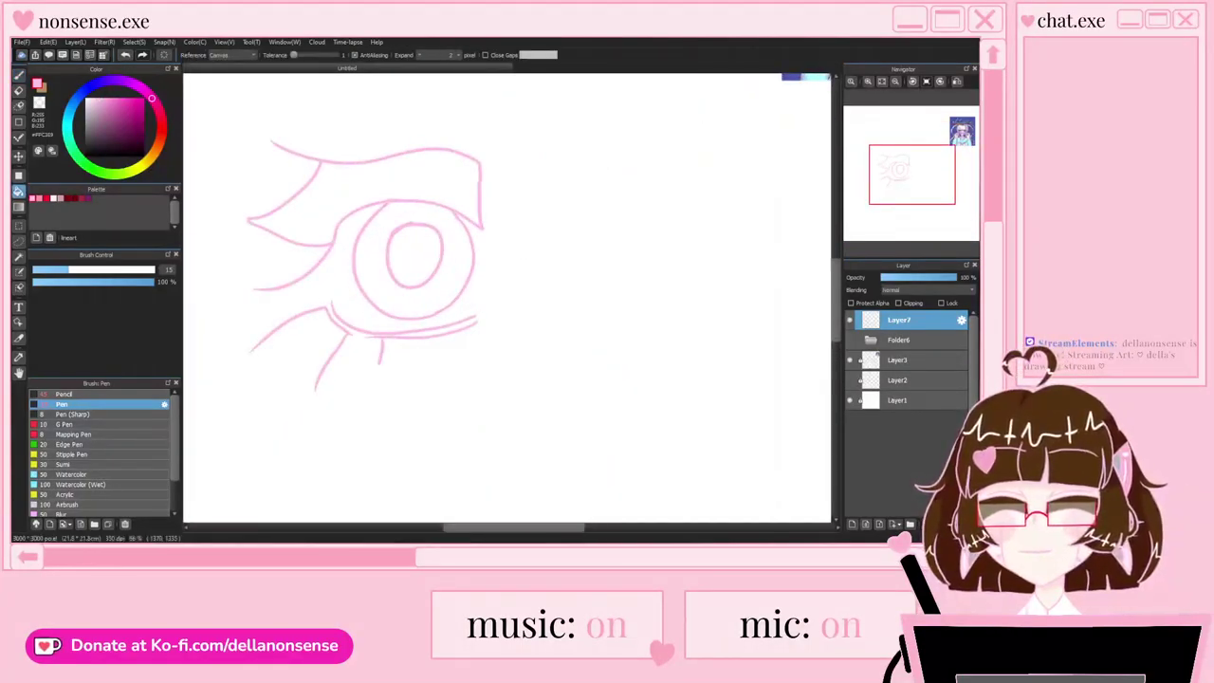
click(411, 254)
click(850, 340)
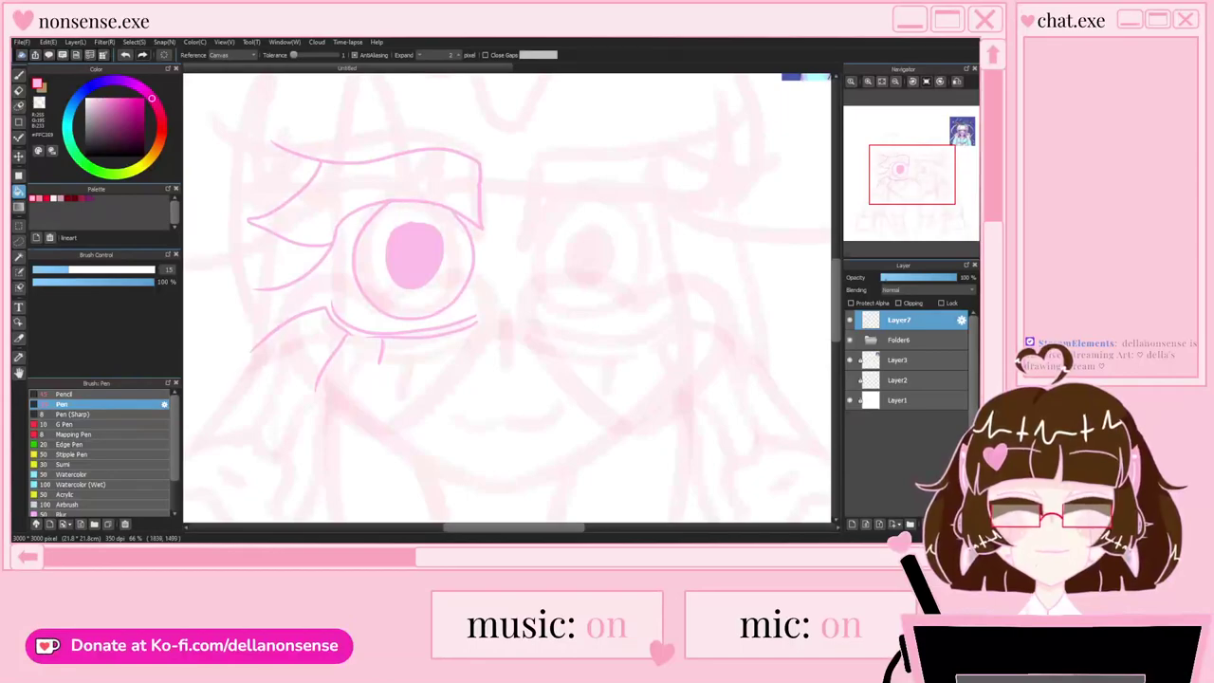
Step: Scale the inked left eye on Layer7 down slightly and move it slightly inward over the sketch
key(ctrl+t)
drag(485, 373, 470, 356)
drag(366, 246, 378, 243)
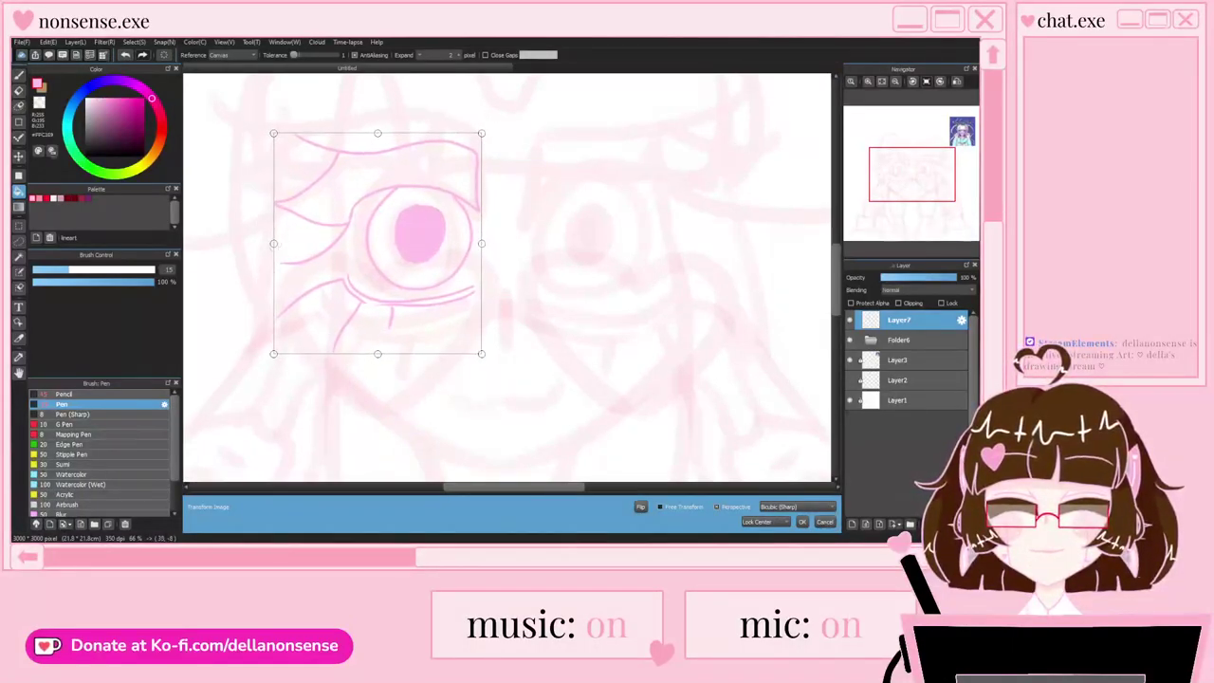
click(801, 521)
scroll(595, 335, down, 2)
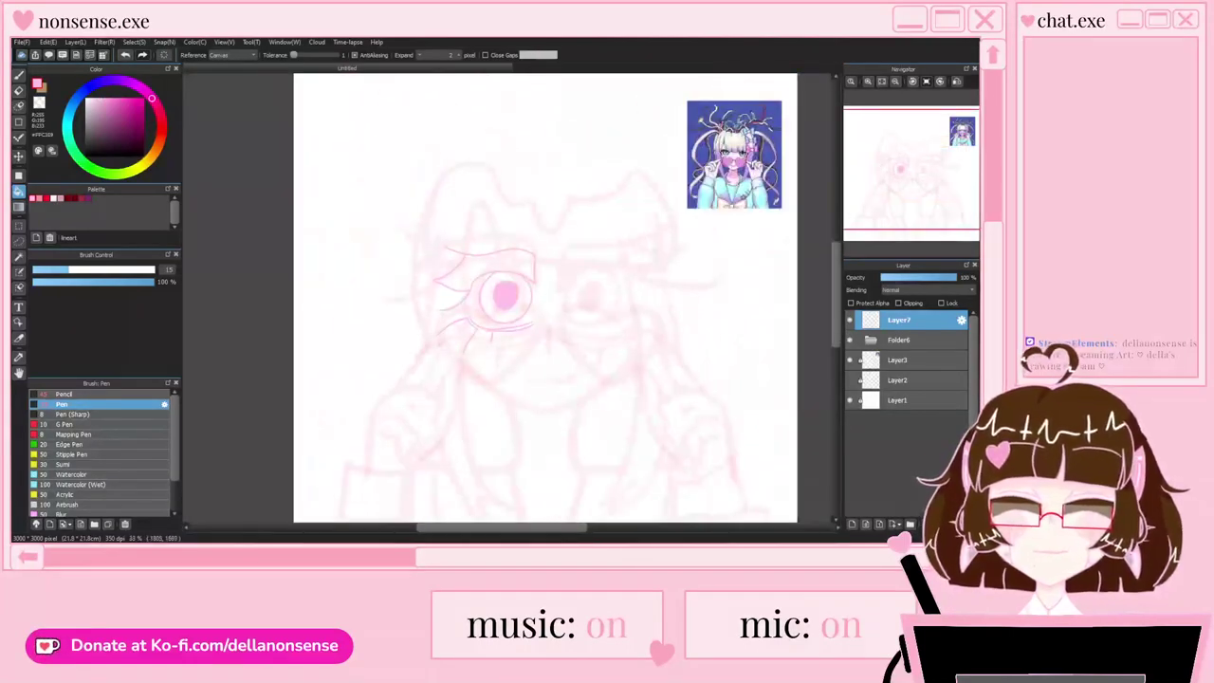
Step: Paste a copy of the inked left eye, mirror it horizontally, and place it over the sketched right eye
key(ctrl+v)
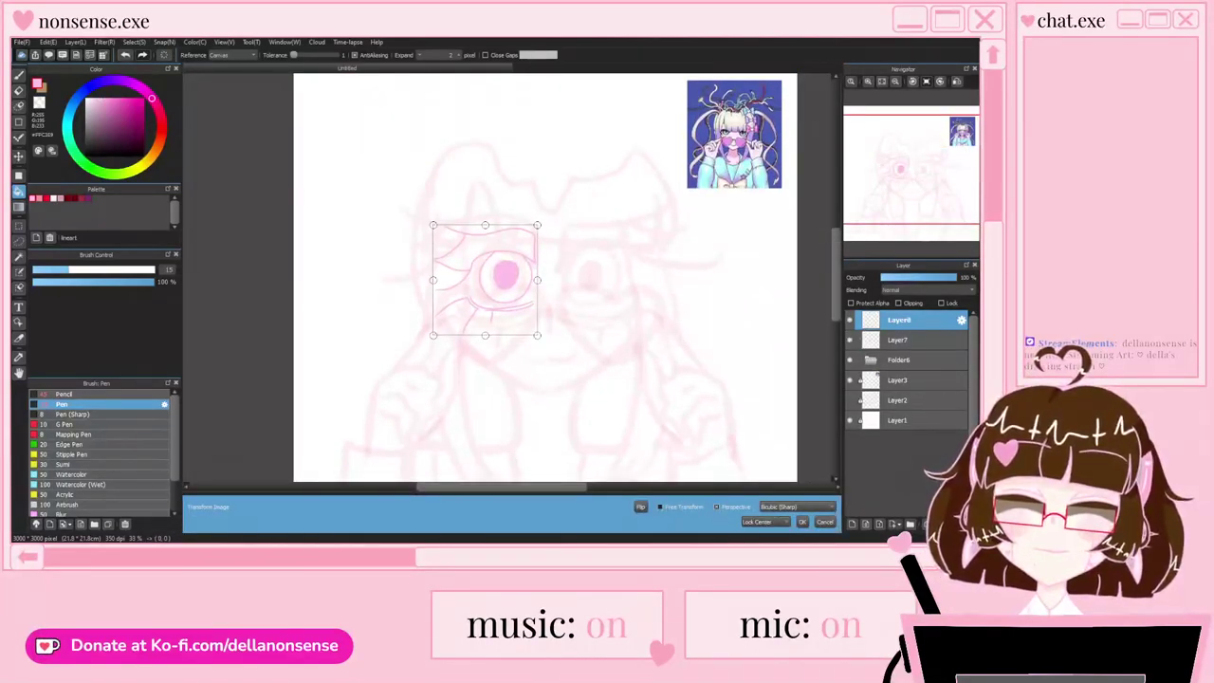
drag(485, 280, 612, 280)
key(Return)
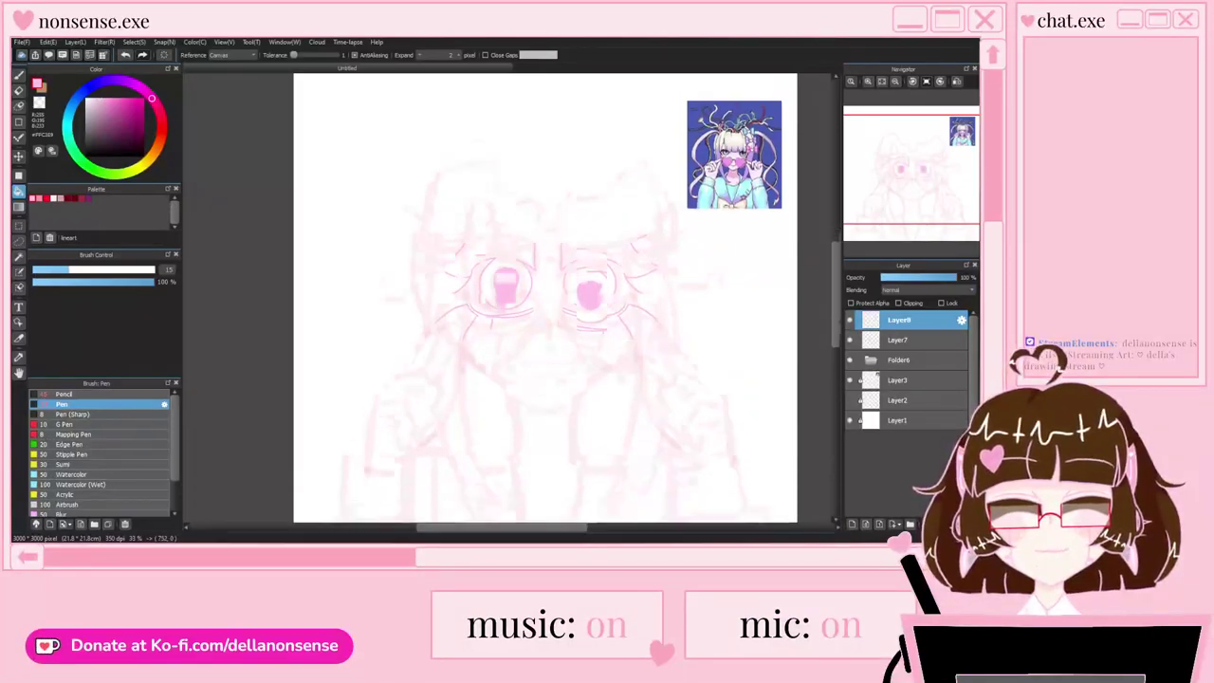
scroll(547, 342, up, 2)
scroll(547, 342, down, 3)
scroll(547, 380, up, 4)
Step: Touch up the right pupil's pink fill with the Pen brush and merge the mirrored eye layer down into Layer7
key(b)
scroll(557, 104, up, 2)
drag(523, 180, 581, 266)
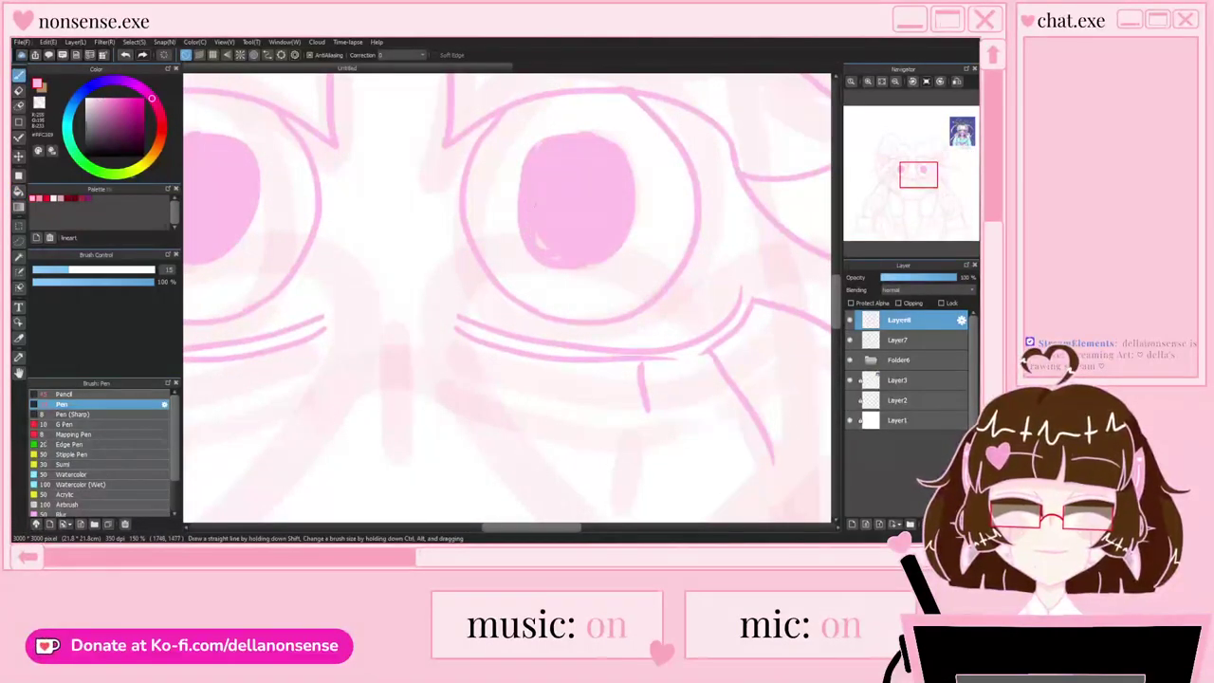
scroll(531, 224, down, 6)
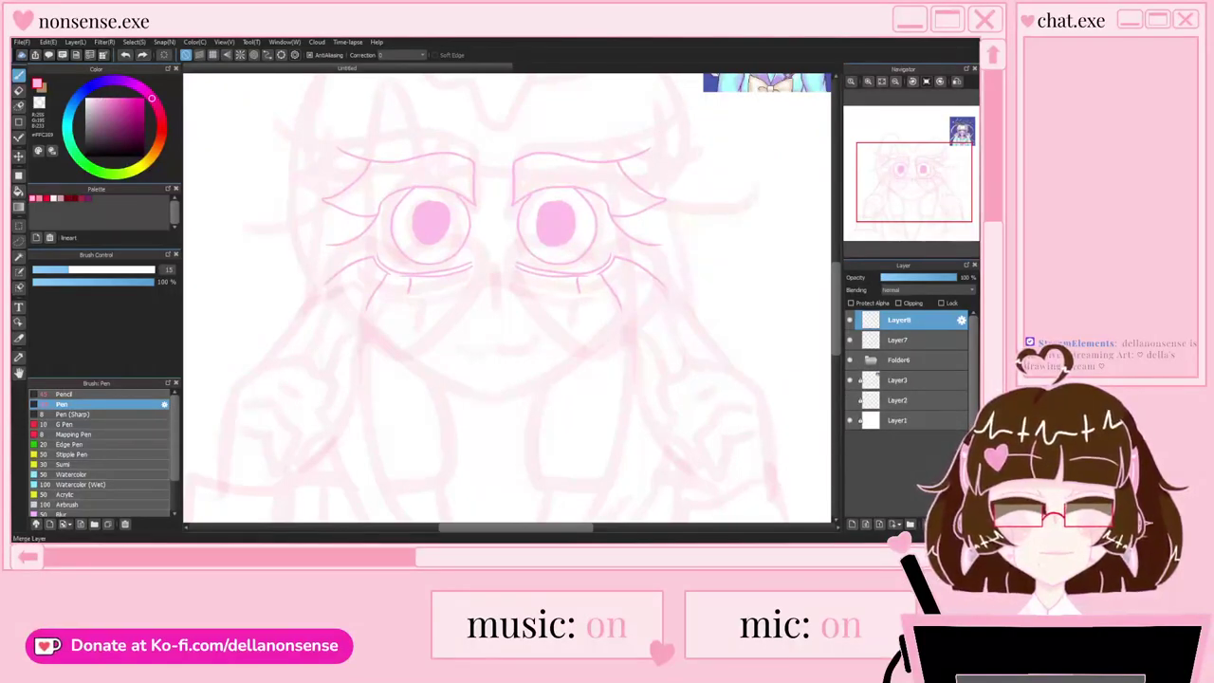
click(941, 525)
scroll(461, 241, down, 2)
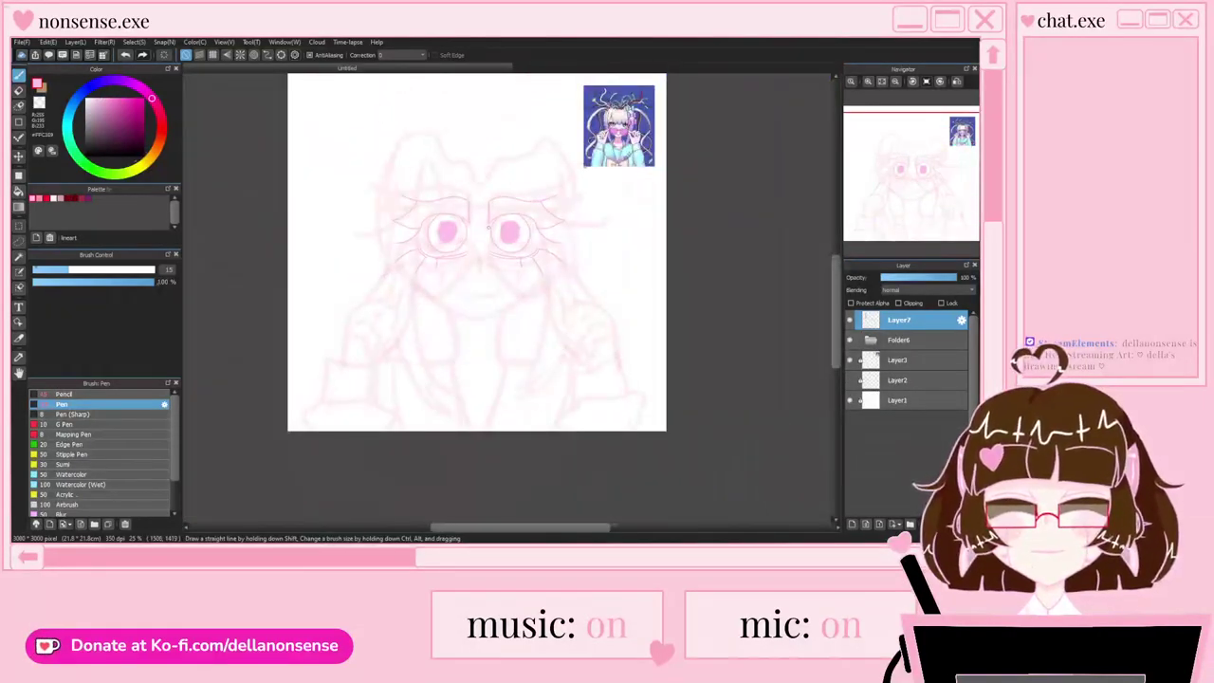
scroll(475, 247, up, 1)
scroll(468, 260, down, 1)
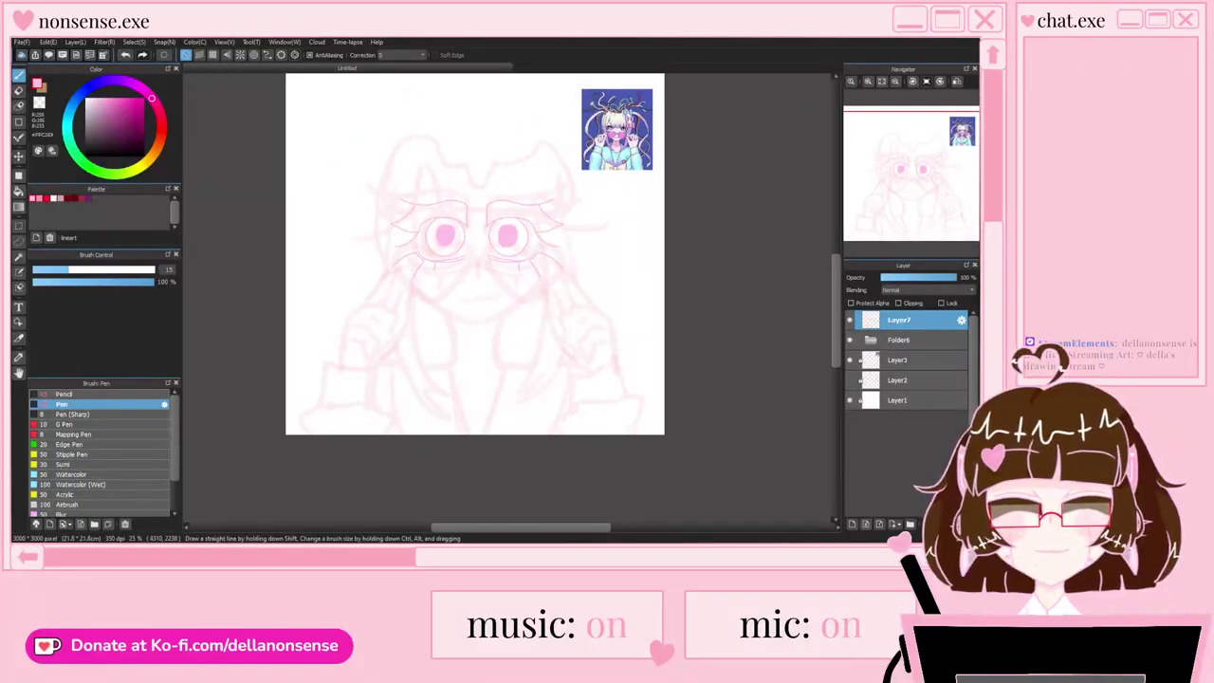
Step: Add a new layer and ink the left hair bump and the left bang section beneath it, undoing unsatisfactory strokes
click(852, 524)
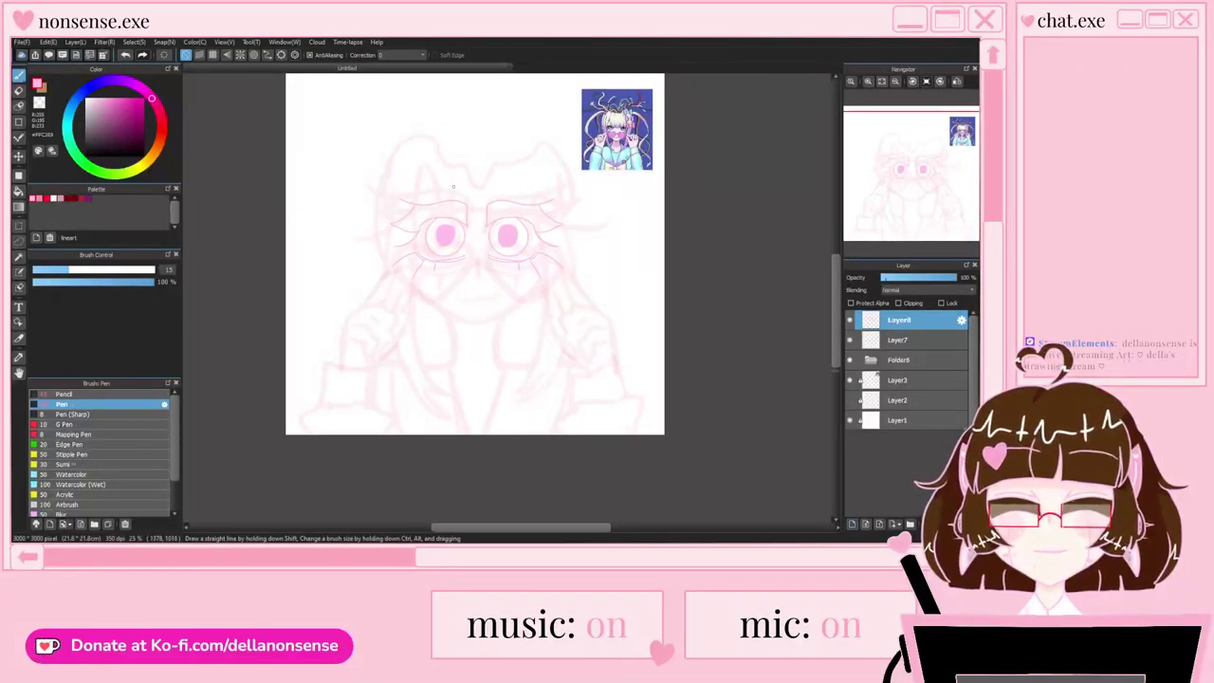
scroll(442, 180, up, 1)
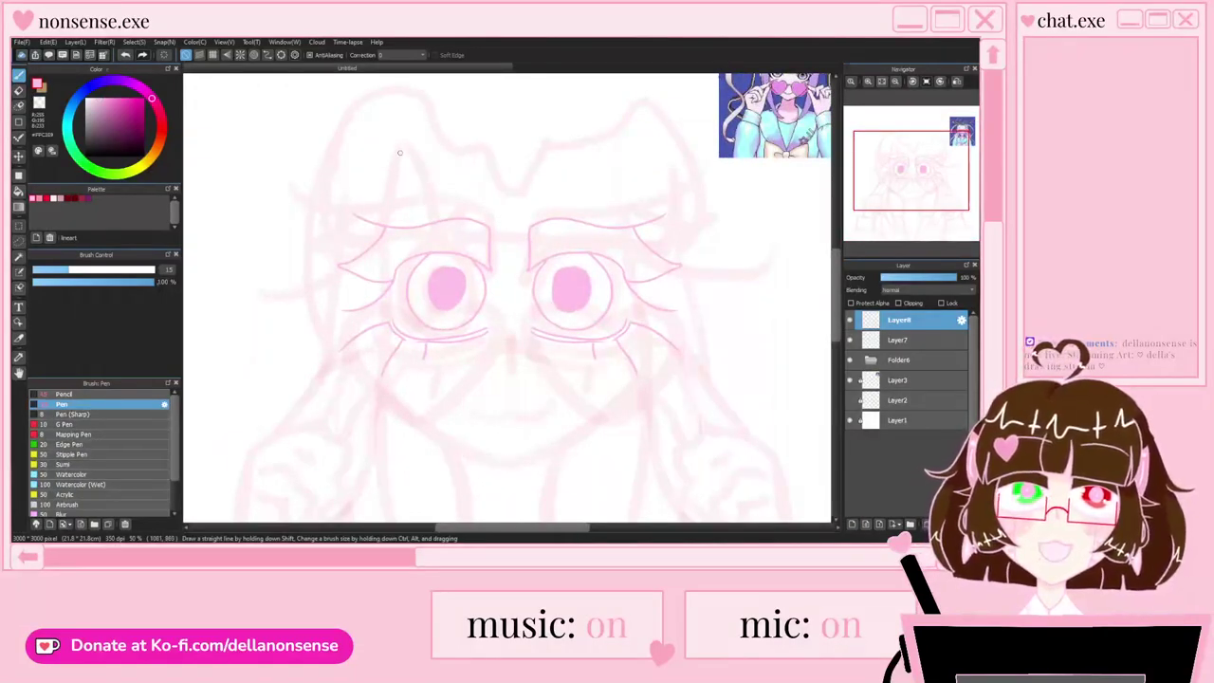
drag(397, 148, 384, 224)
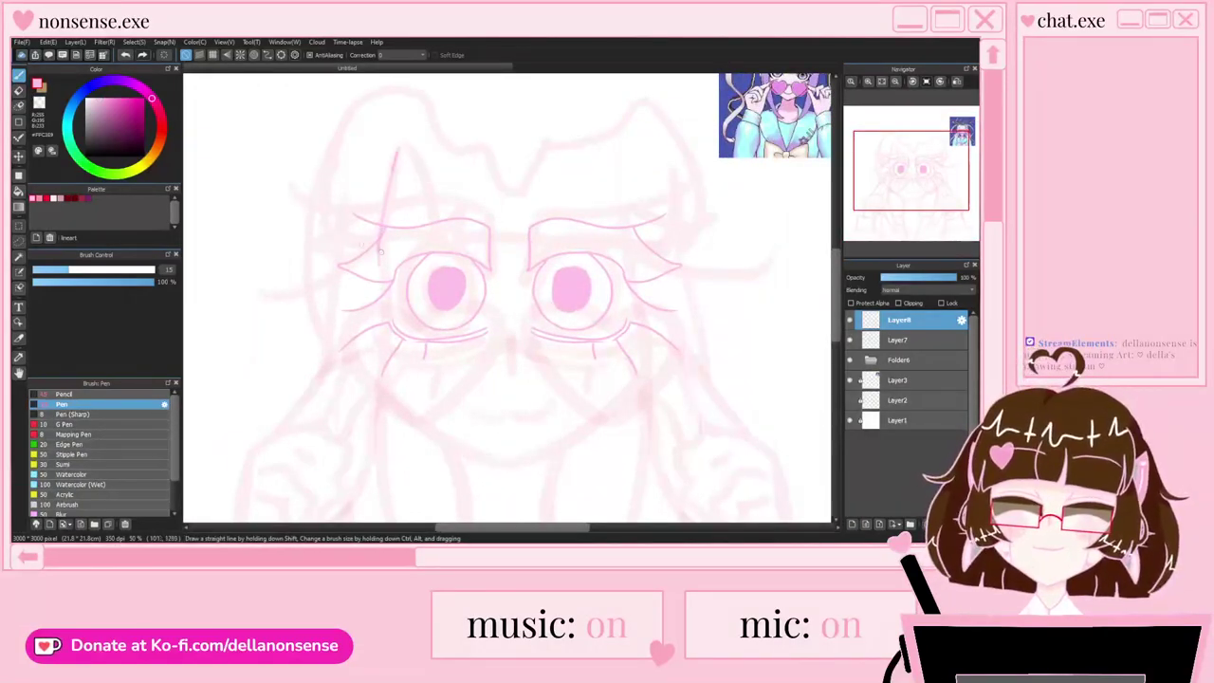
key(ctrl+z)
scroll(321, 173, up, 1)
scroll(366, 136, down, 1)
mouse_move(448, 119)
mouse_down()
mouse_move(338, 120)
mouse_move(325, 153)
mouse_up()
scroll(326, 152, up, 2)
mouse_move(347, 83)
mouse_down()
mouse_move(347, 335)
mouse_move(443, 322)
mouse_move(481, 227)
mouse_move(486, 116)
mouse_move(587, 339)
mouse_up()
scroll(429, 275, down, 2)
key(ctrl+z)
scroll(537, 275, up, 2)
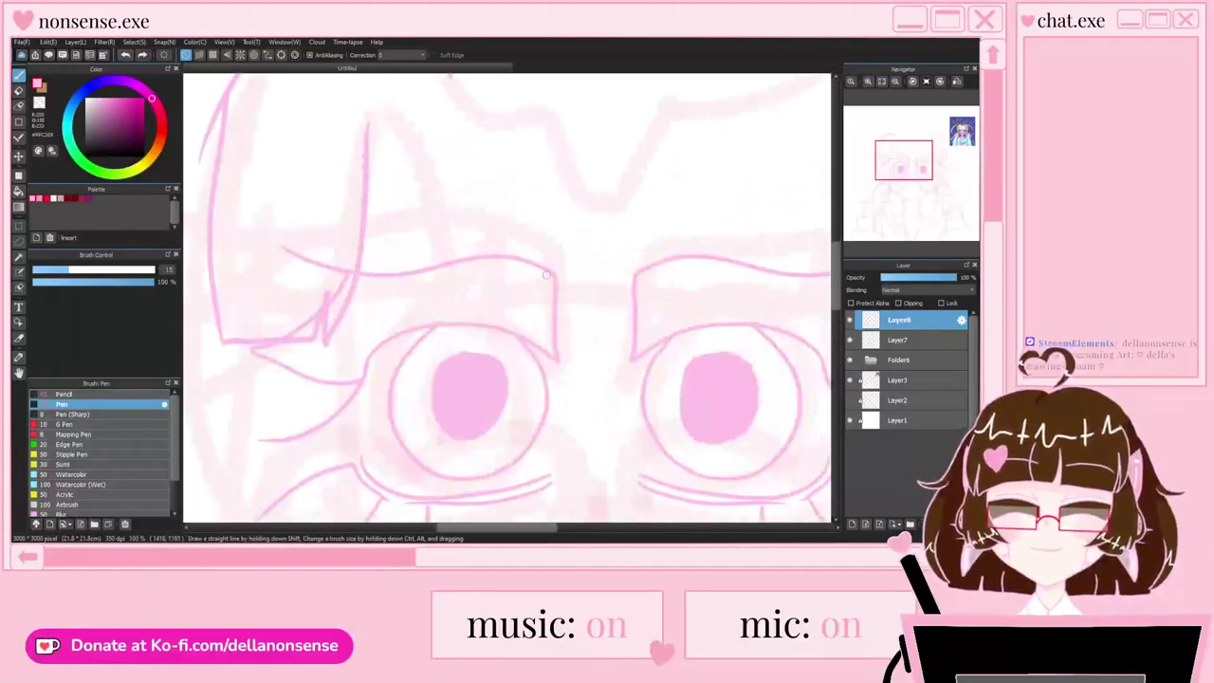
Step: Ink the pointed gap in the bangs above the left eye and the fringe line across the forehead to the right temple
drag(368, 126, 442, 284)
scroll(442, 285, down, 2)
scroll(441, 284, up, 2)
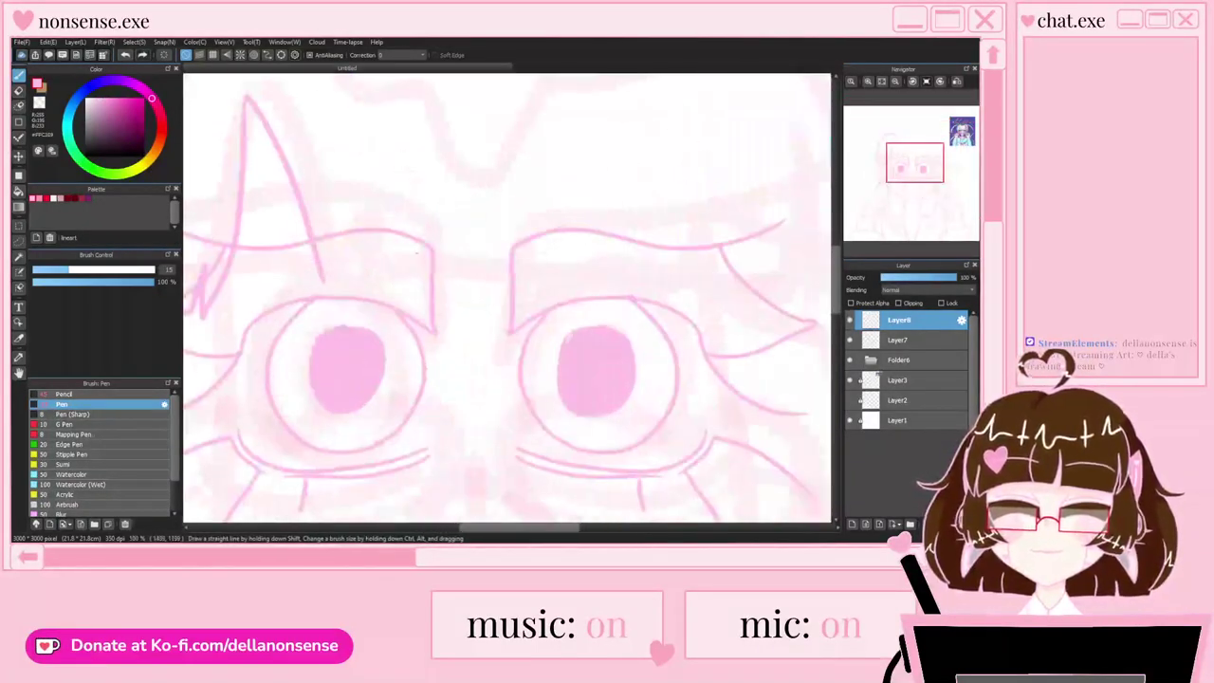
mouse_move(322, 276)
mouse_down()
mouse_move(339, 239)
mouse_move(387, 282)
mouse_move(668, 310)
mouse_move(726, 274)
mouse_move(804, 260)
mouse_move(788, 113)
mouse_up()
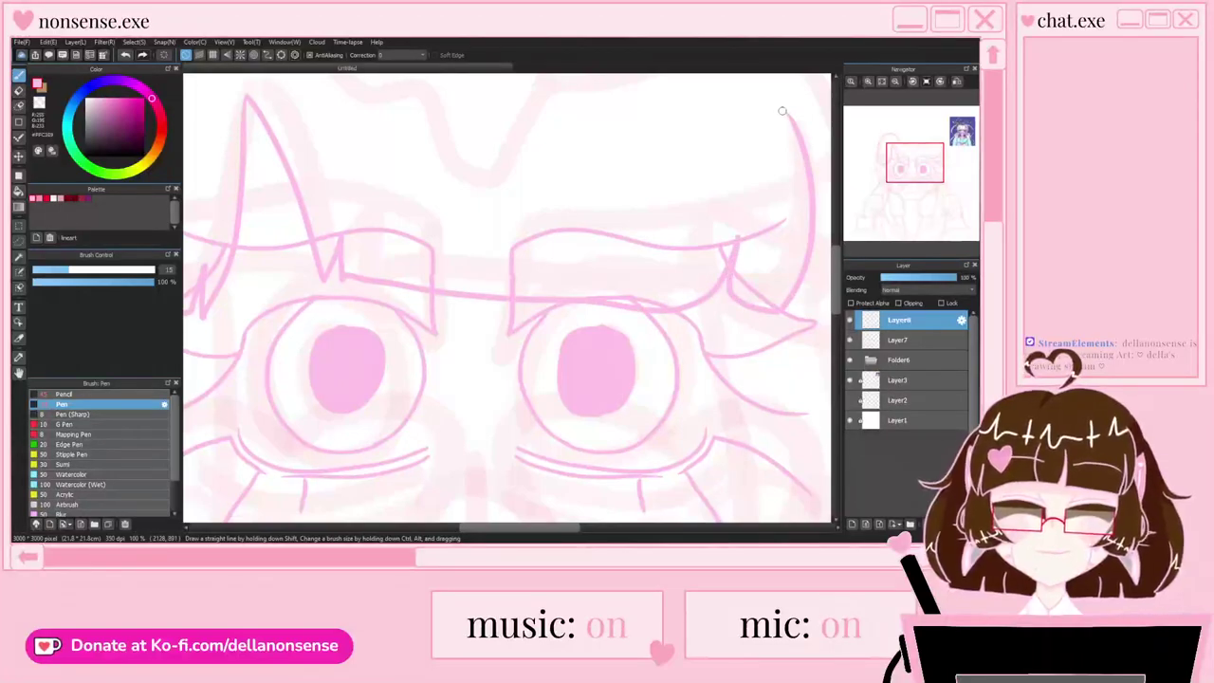
scroll(517, 284, down, 3)
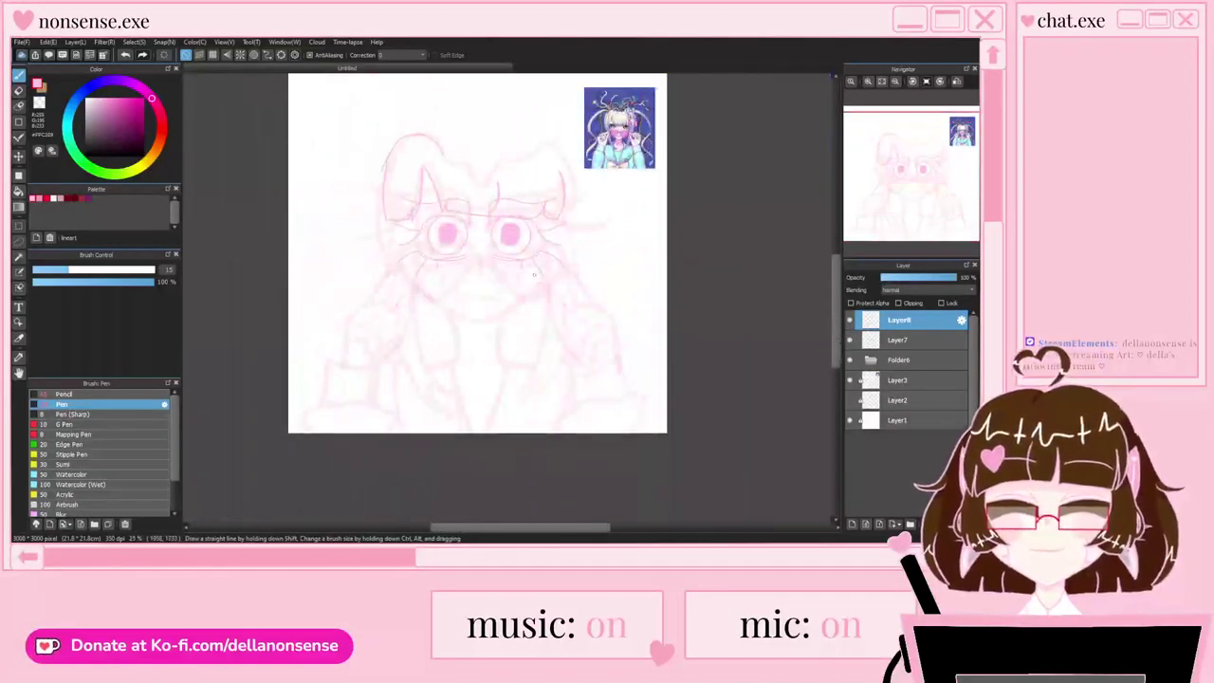
Step: Ink the long tapered lock on the right side of the face, from beside the eye down past the chin
scroll(542, 172, up, 2)
scroll(542, 173, down, 1)
scroll(542, 173, up, 2)
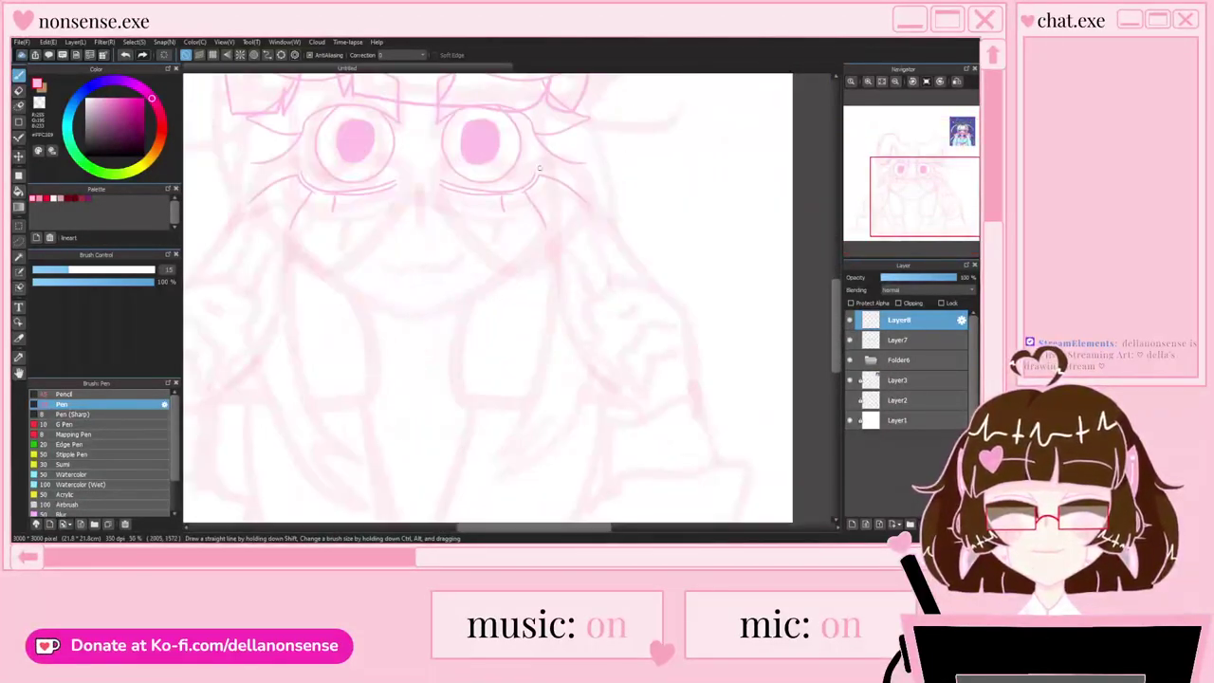
mouse_move(521, 111)
mouse_down()
mouse_move(480, 438)
mouse_move(582, 199)
mouse_up()
drag(574, 114, 570, 181)
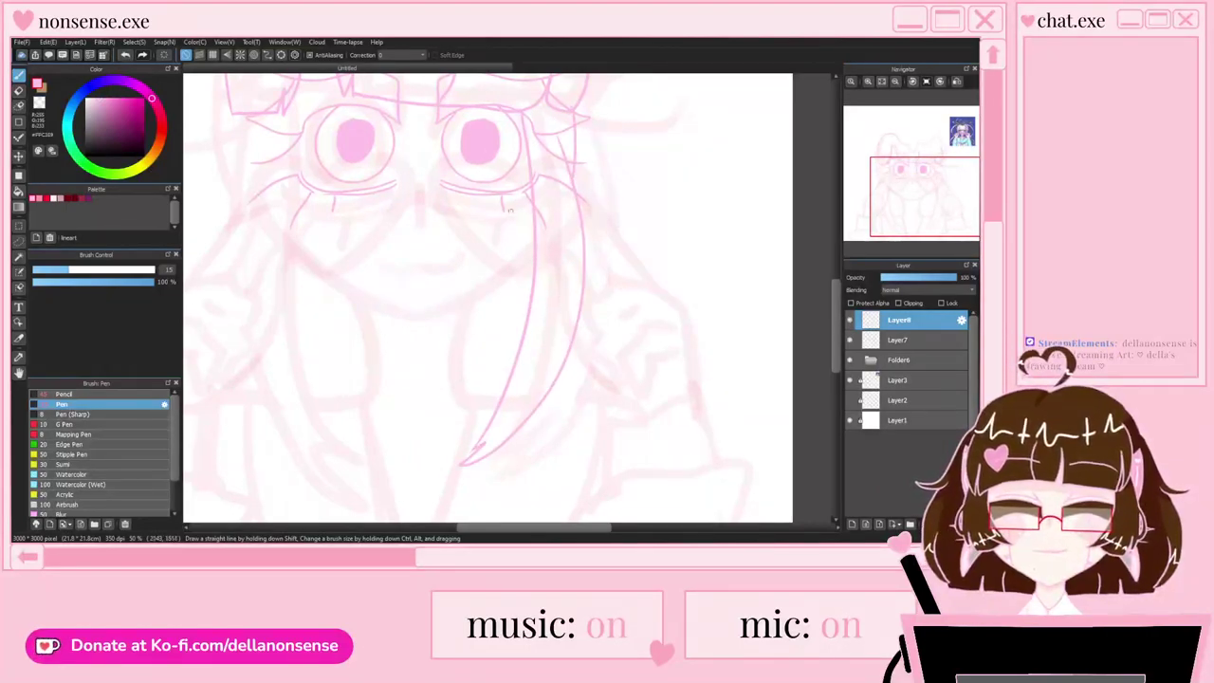
scroll(511, 210, down, 1)
scroll(511, 210, up, 3)
scroll(567, 137, up, 1)
drag(543, 107, 531, 343)
scroll(579, 157, down, 1)
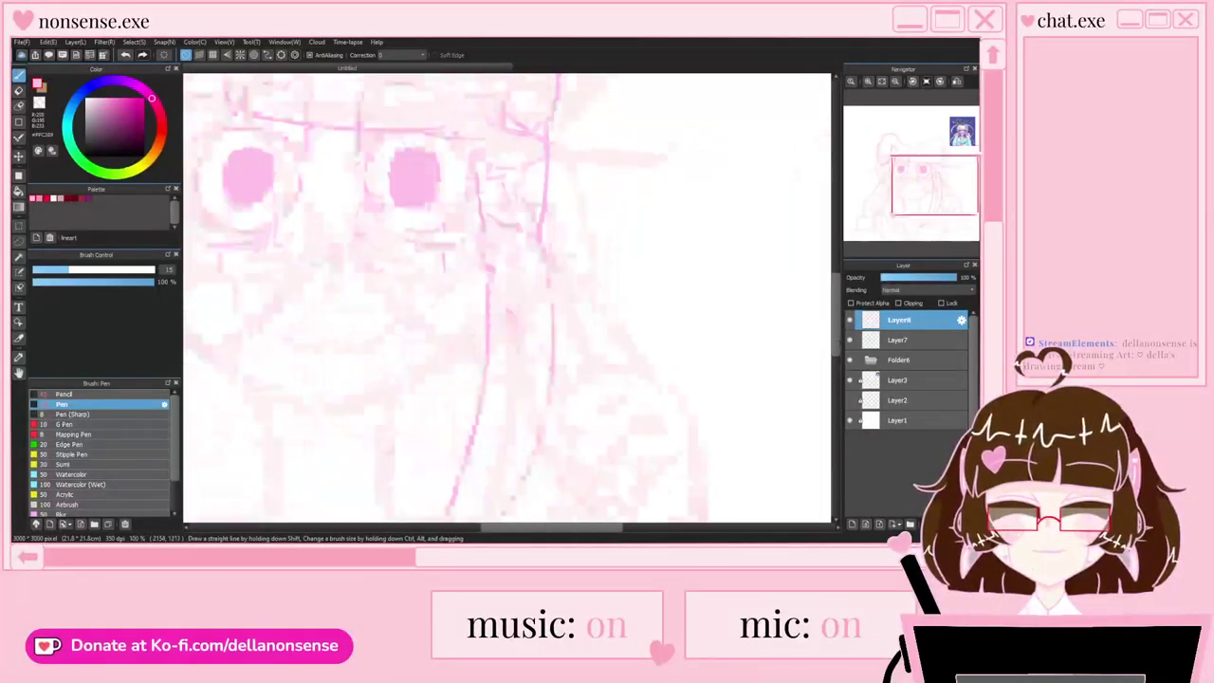
scroll(550, 142, down, 3)
Step: Mirror the canvas view and try a hair stroke beside the bangs, undoing the attempt
click(958, 82)
scroll(478, 162, down, 1)
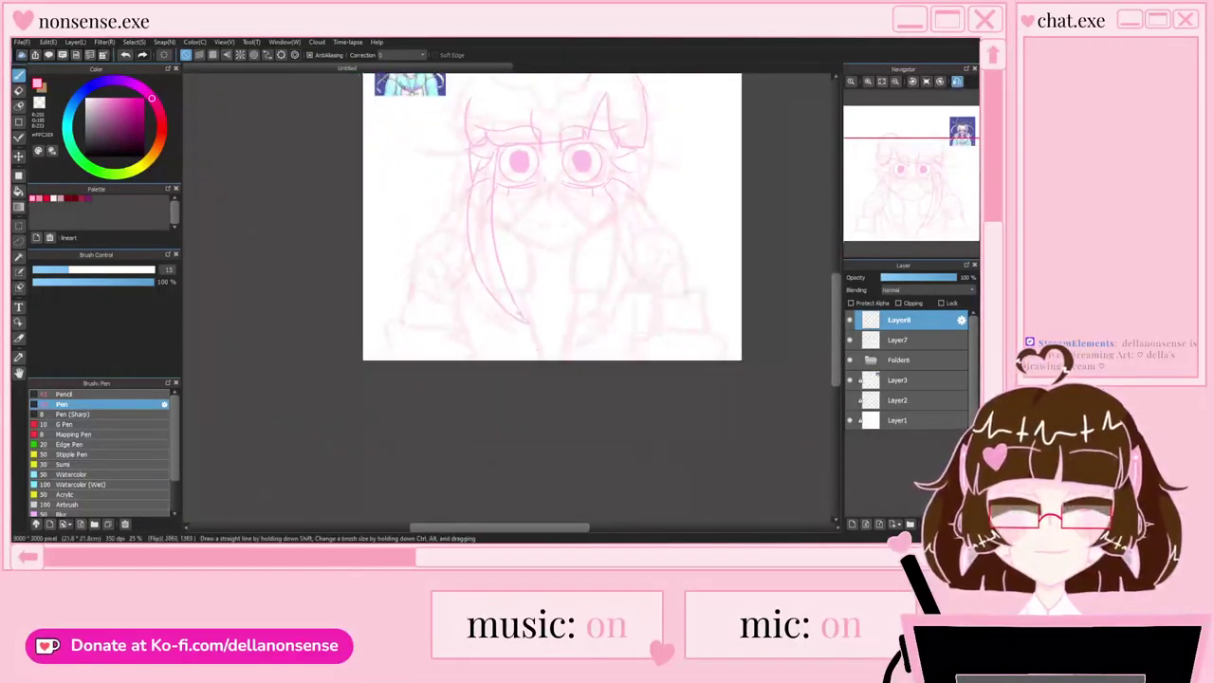
scroll(691, 200, up, 1)
mouse_move(532, 84)
mouse_down()
mouse_move(480, 436)
mouse_move(575, 122)
mouse_up()
scroll(498, 216, down, 2)
key(ctrl+z)
key(ctrl+z)
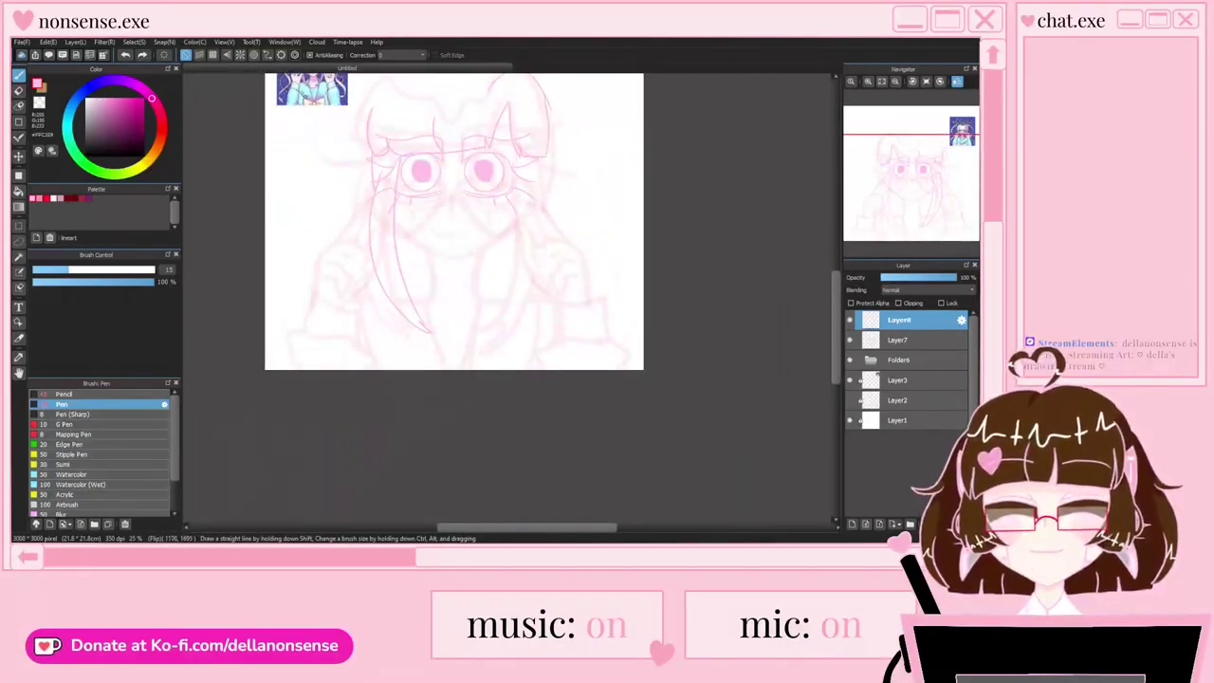
Step: Ink the matching long lock on the character's other side in the mirrored view, redoing its tip, and restore the normal view
scroll(513, 194, up, 1)
drag(512, 115, 513, 289)
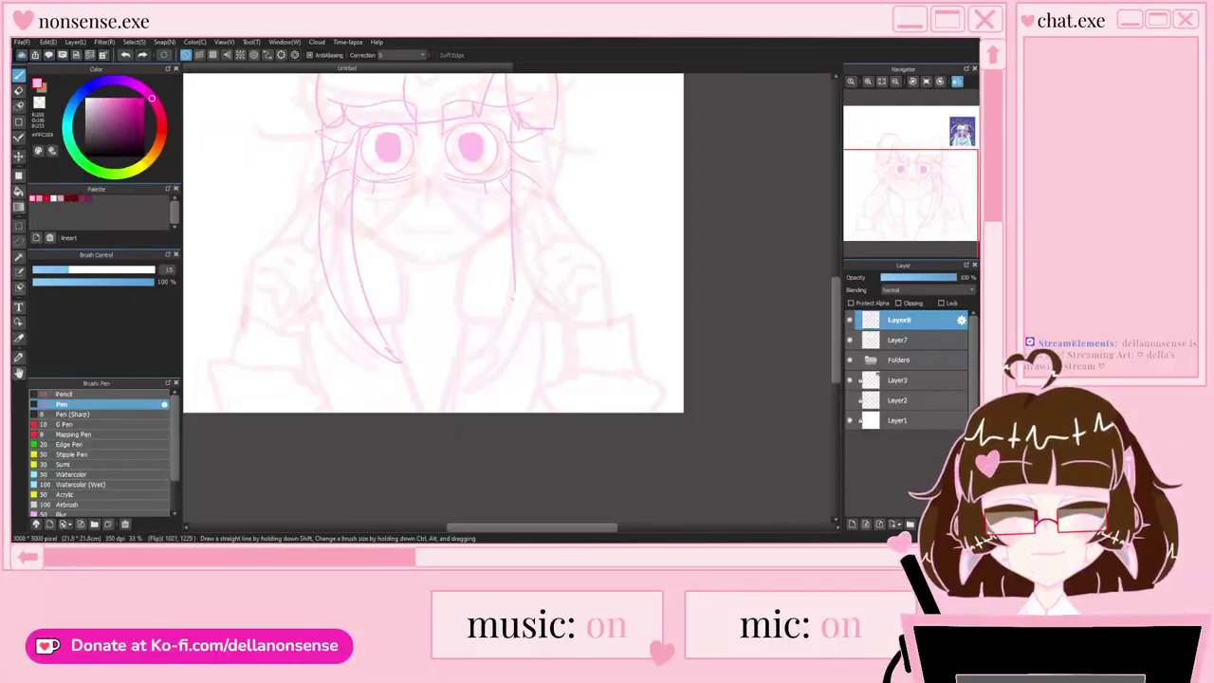
key(ctrl+z)
scroll(511, 217, up, 1)
mouse_move(518, 82)
mouse_down()
mouse_move(498, 405)
mouse_move(452, 454)
mouse_up()
mouse_move(453, 450)
mouse_down()
mouse_move(580, 328)
mouse_move(575, 115)
mouse_up()
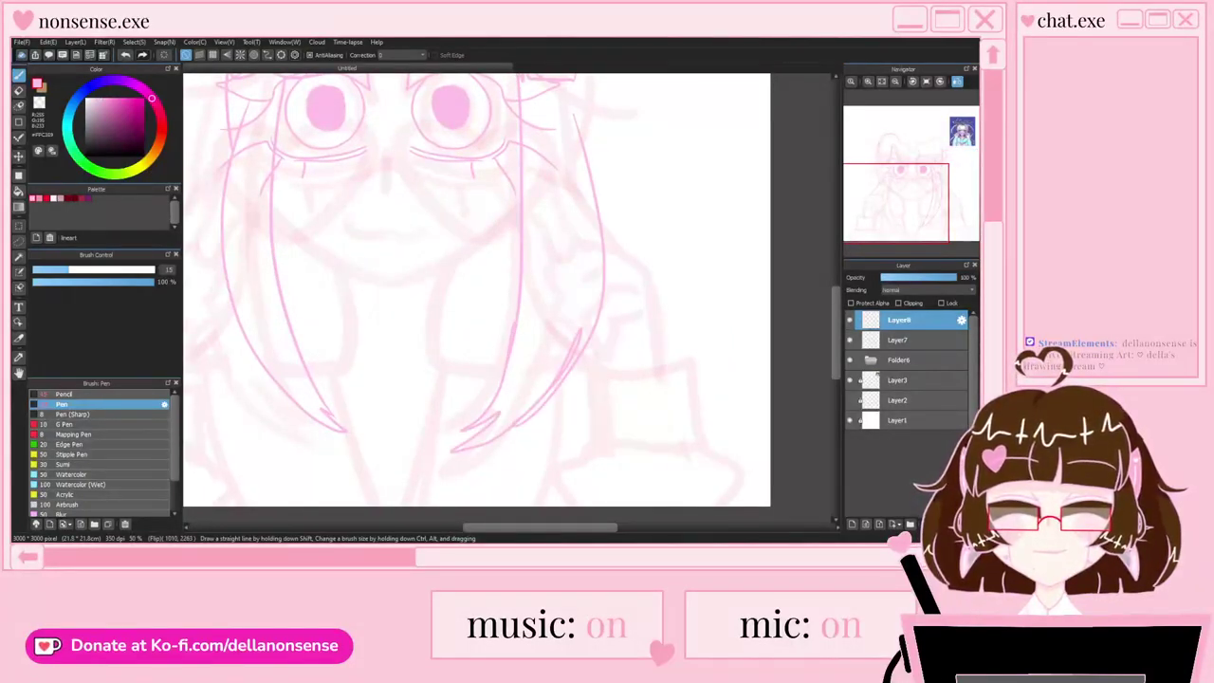
key(ctrl+z)
key(ctrl+z)
drag(507, 355, 480, 451)
mouse_move(481, 449)
mouse_down()
mouse_move(537, 387)
mouse_move(570, 132)
mouse_up()
scroll(556, 258, down, 2)
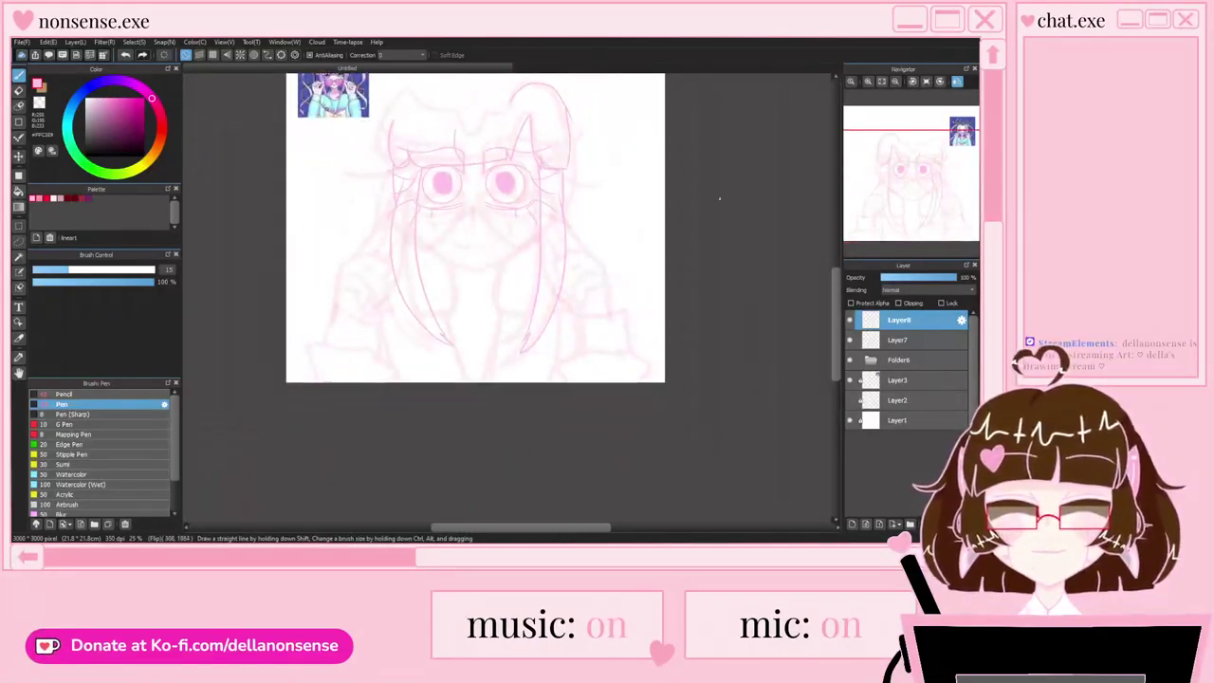
click(957, 81)
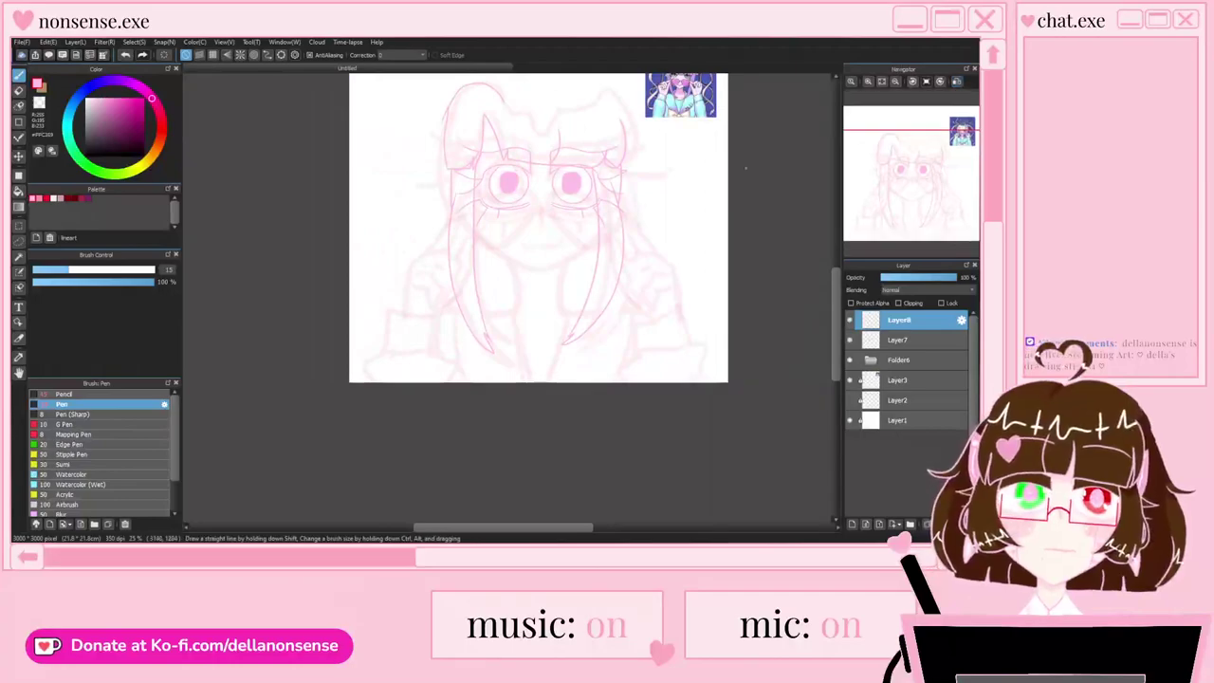
Step: Erase the stray line outside the left hair bump
key(ctrl+minus)
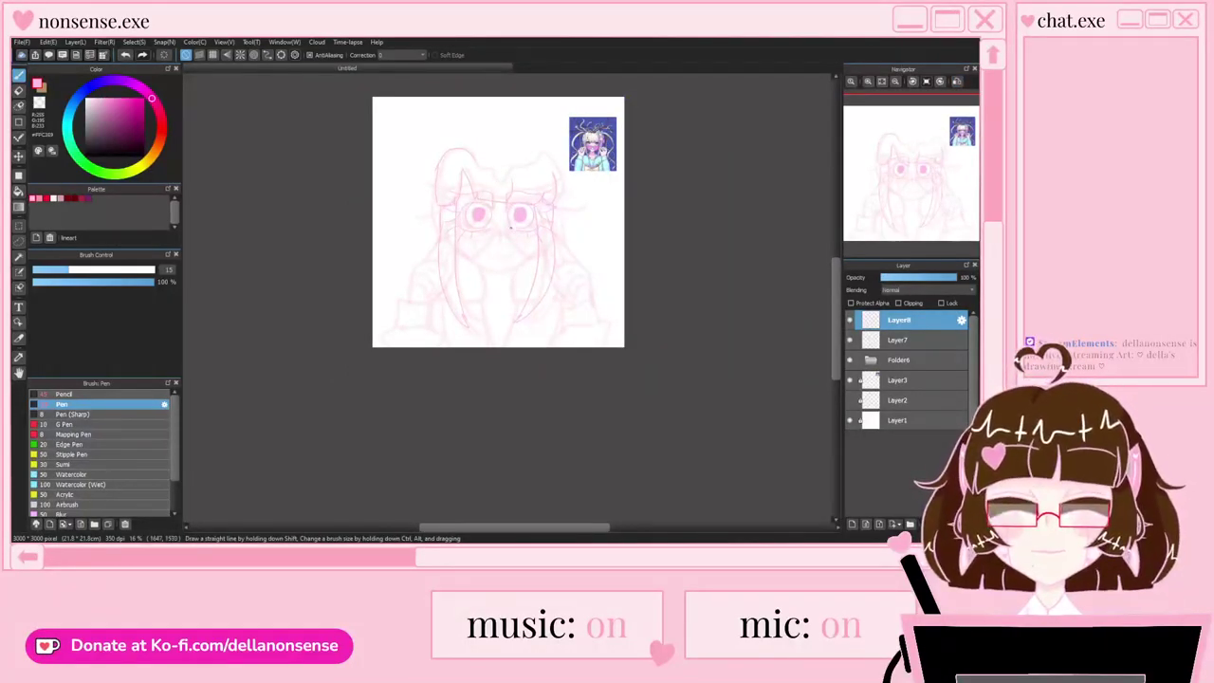
scroll(510, 225, up, 2)
scroll(510, 225, down, 1)
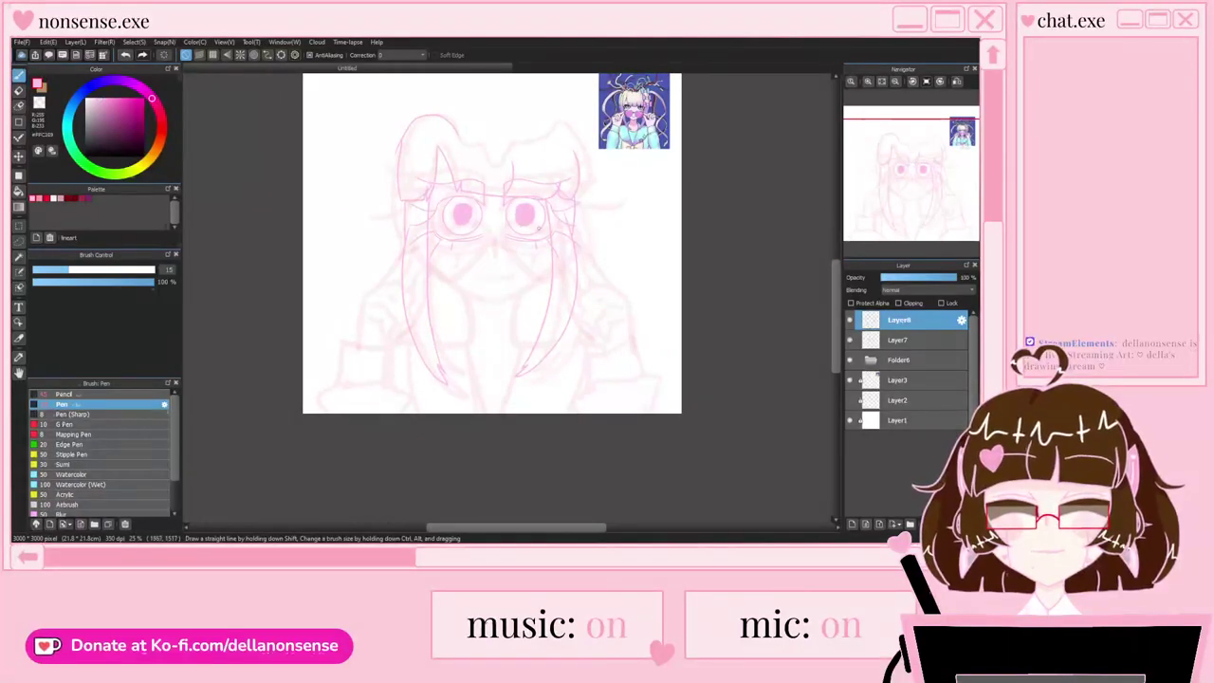
key(ctrl+plus)
key(ctrl+plus)
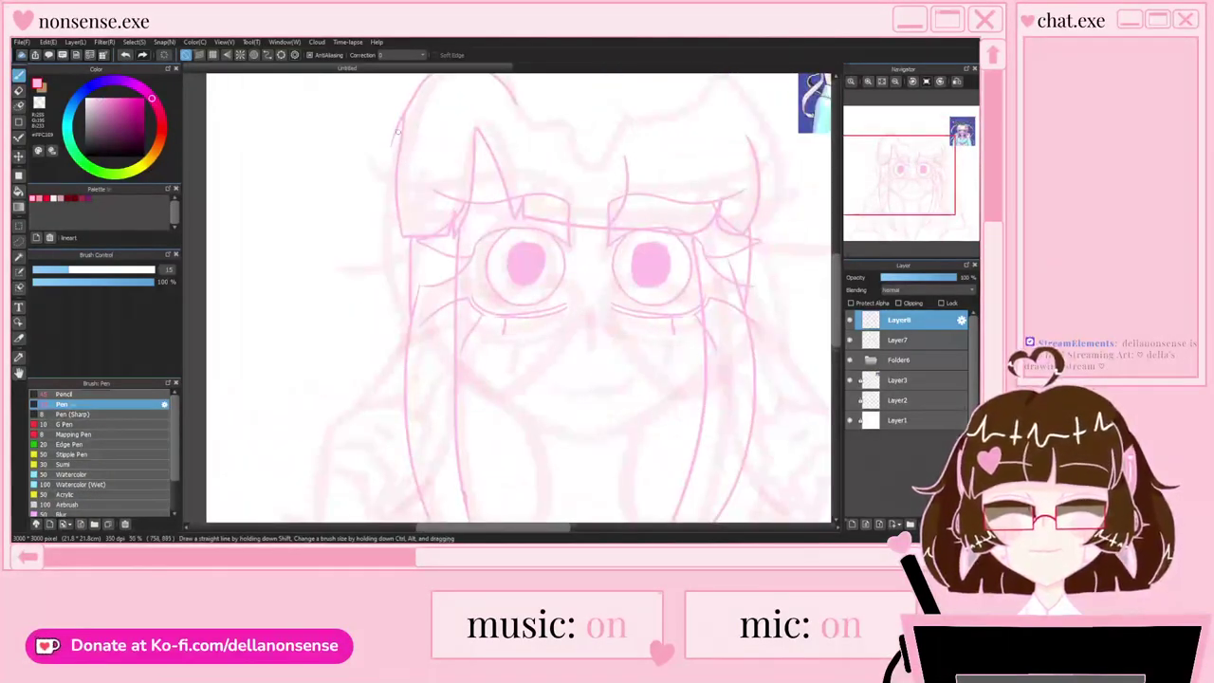
key(ctrl+plus)
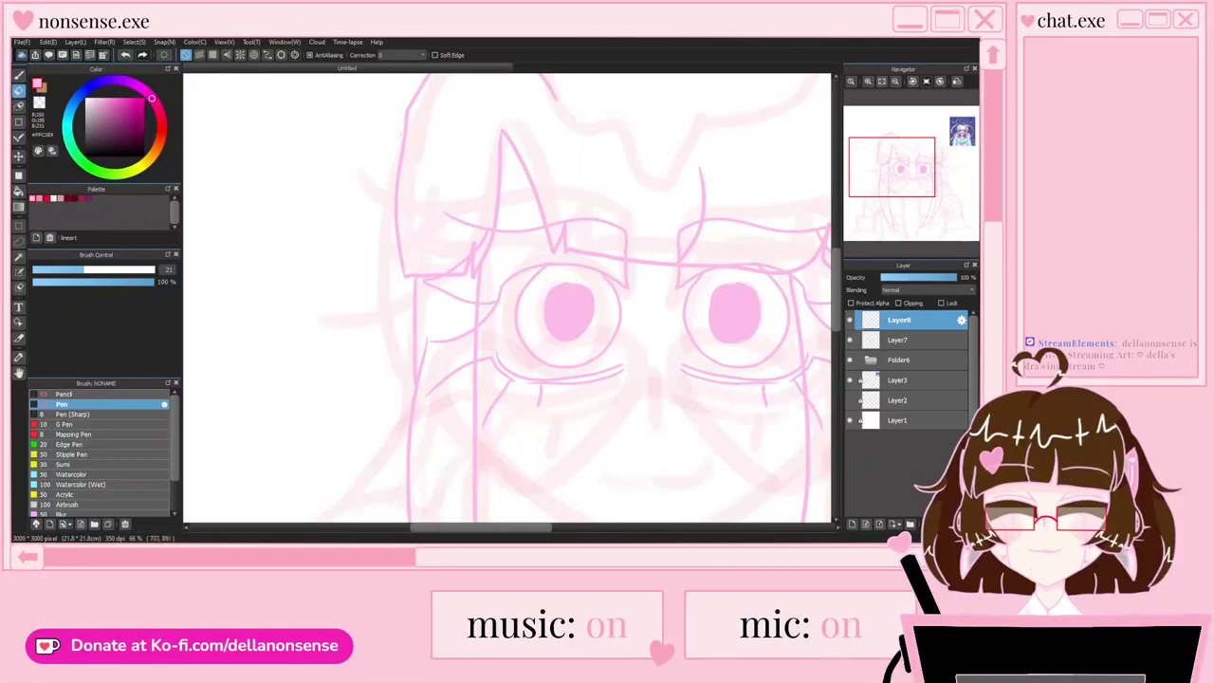
key(ctrl+minus)
key(ctrl+minus)
key(ctrl+plus)
key(ctrl+minus)
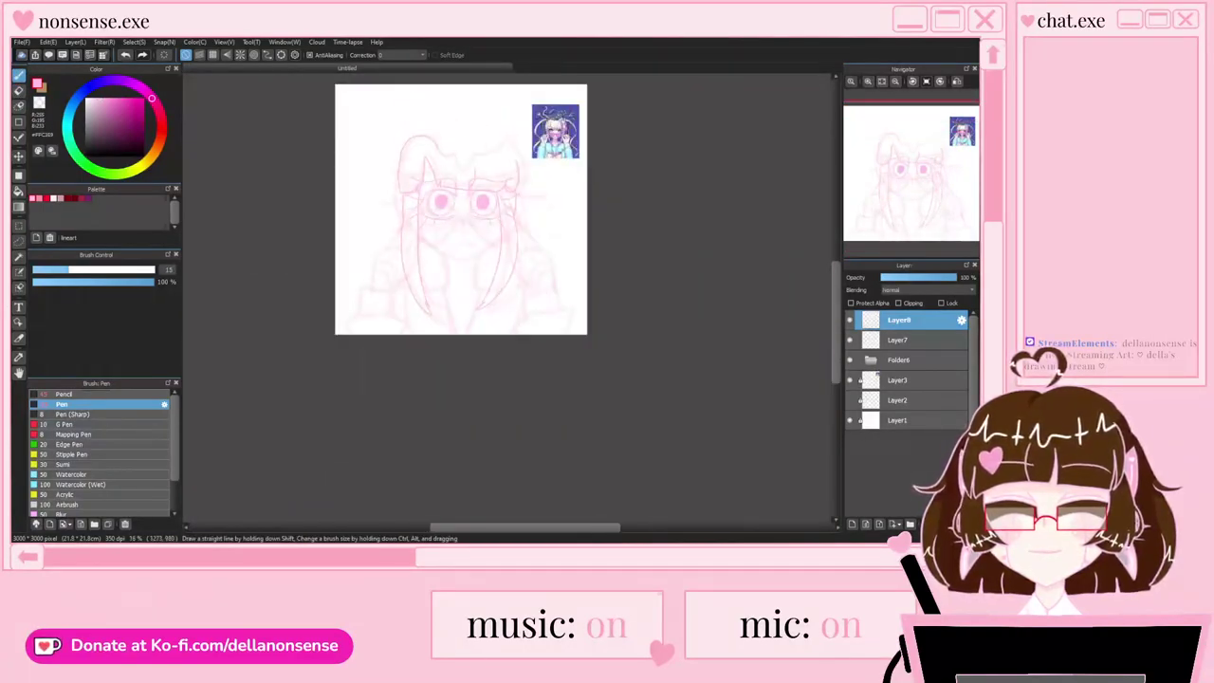
Step: Ink the top hair outline from the left bump through the central dip to the right bump and clean up its edges
key(ctrl+plus)
key(ctrl+plus)
key(ctrl+plus)
mouse_move(585, 248)
mouse_down()
mouse_move(517, 129)
mouse_move(361, 197)
mouse_move(319, 140)
mouse_move(369, 209)
mouse_move(360, 170)
mouse_up()
scroll(313, 157, up, 3)
key(e)
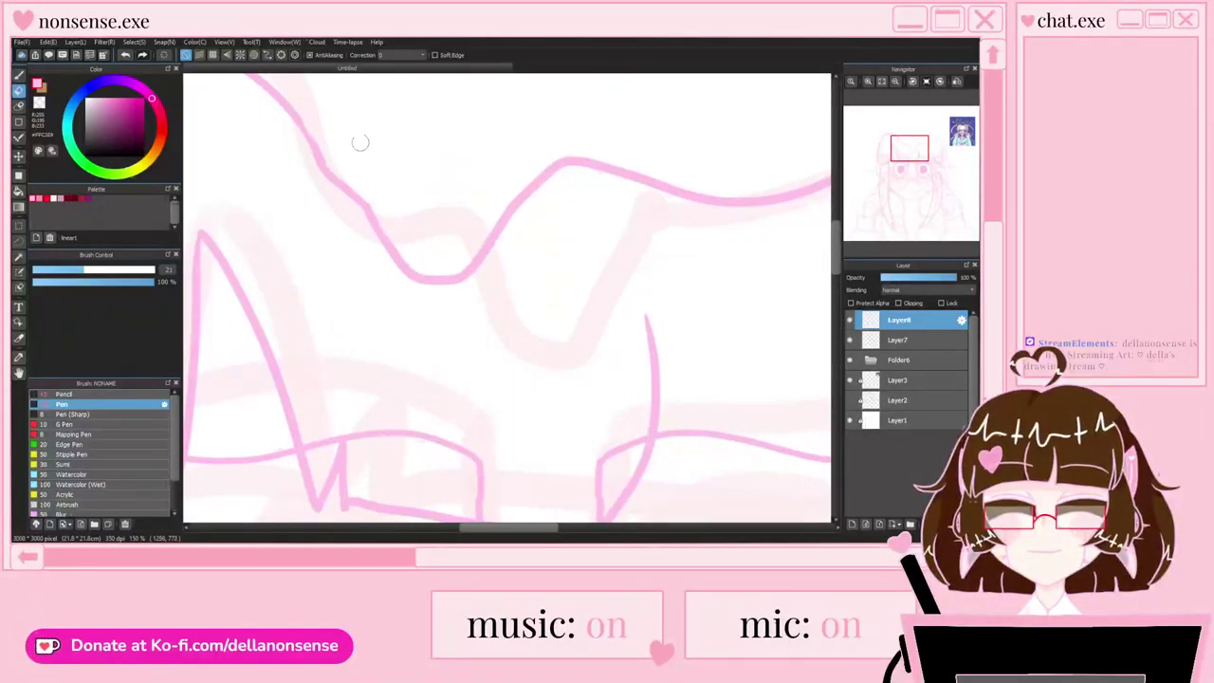
scroll(360, 146, down, 5)
Step: Ink the outer hair line on the left, from the side of the hair bump down to the long lock
key(b)
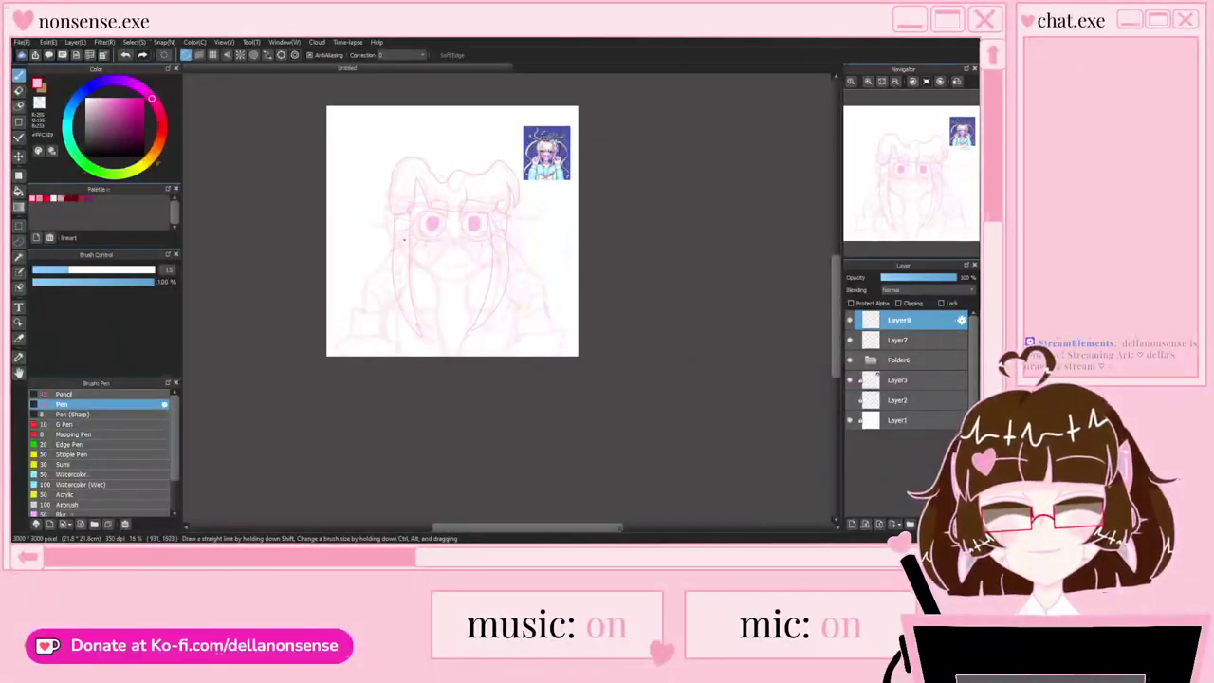
scroll(400, 226, up, 4)
drag(385, 112, 389, 334)
scroll(391, 328, down, 2)
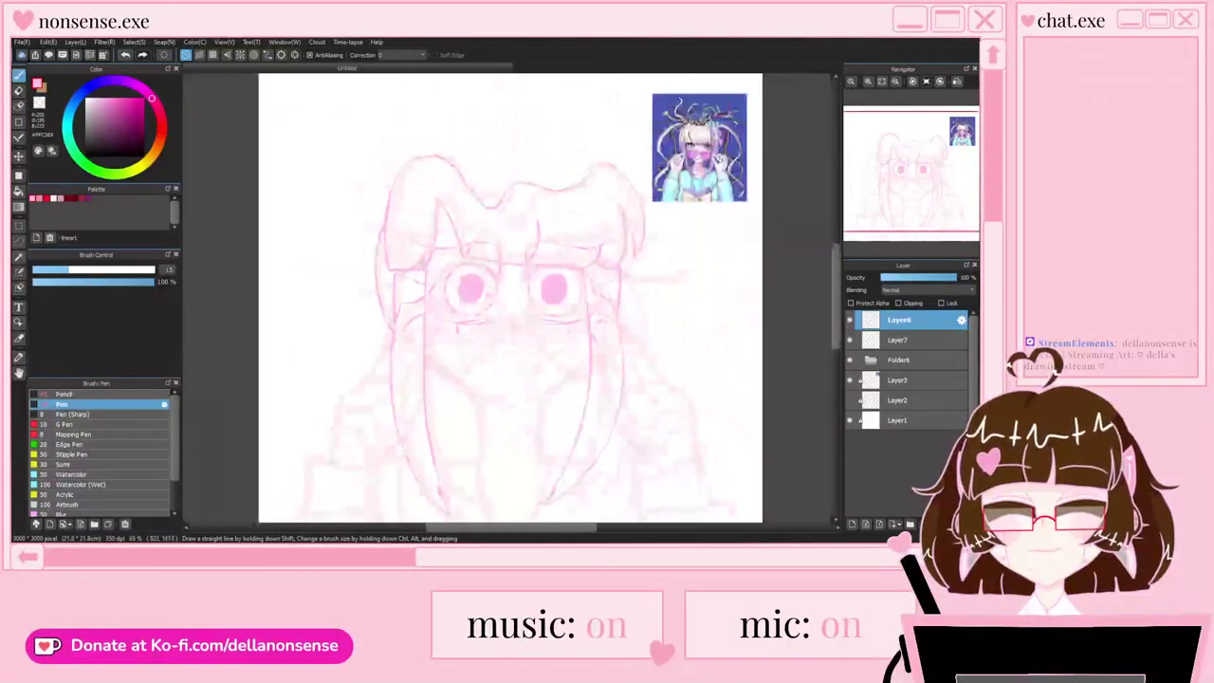
scroll(612, 330, up, 2)
scroll(638, 238, down, 3)
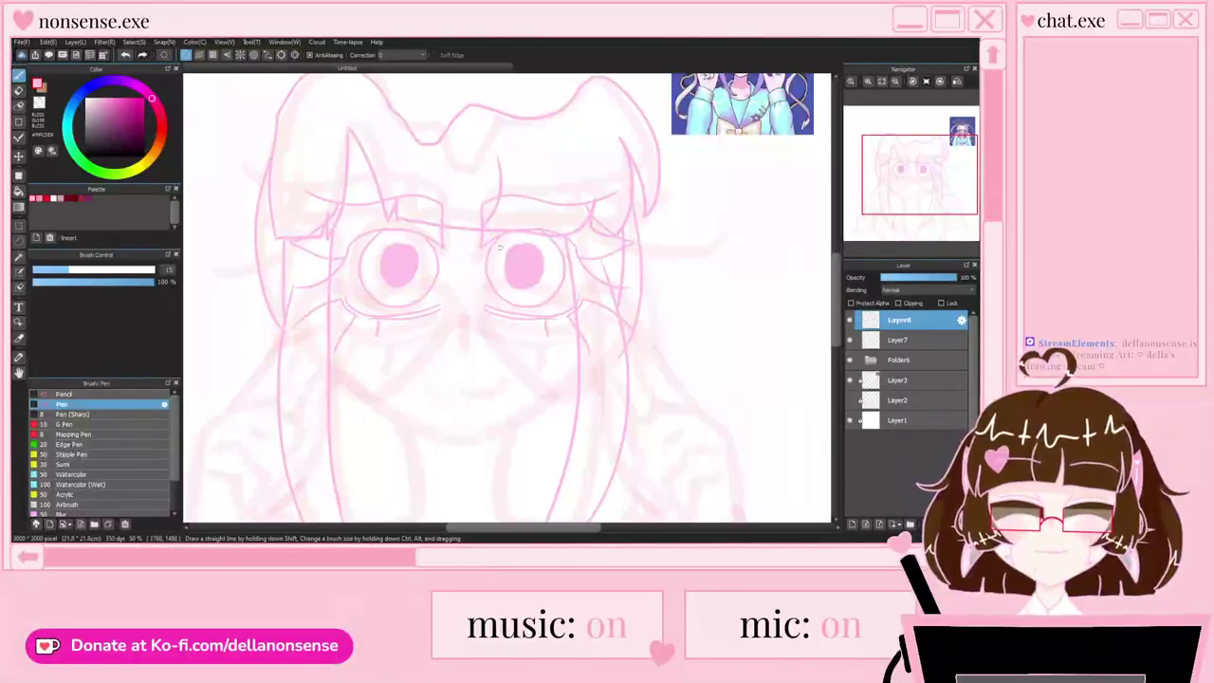
Step: Refine the right hair bump's lower tip and ink the outer hair line from it down to the right lock
scroll(637, 238, up, 3)
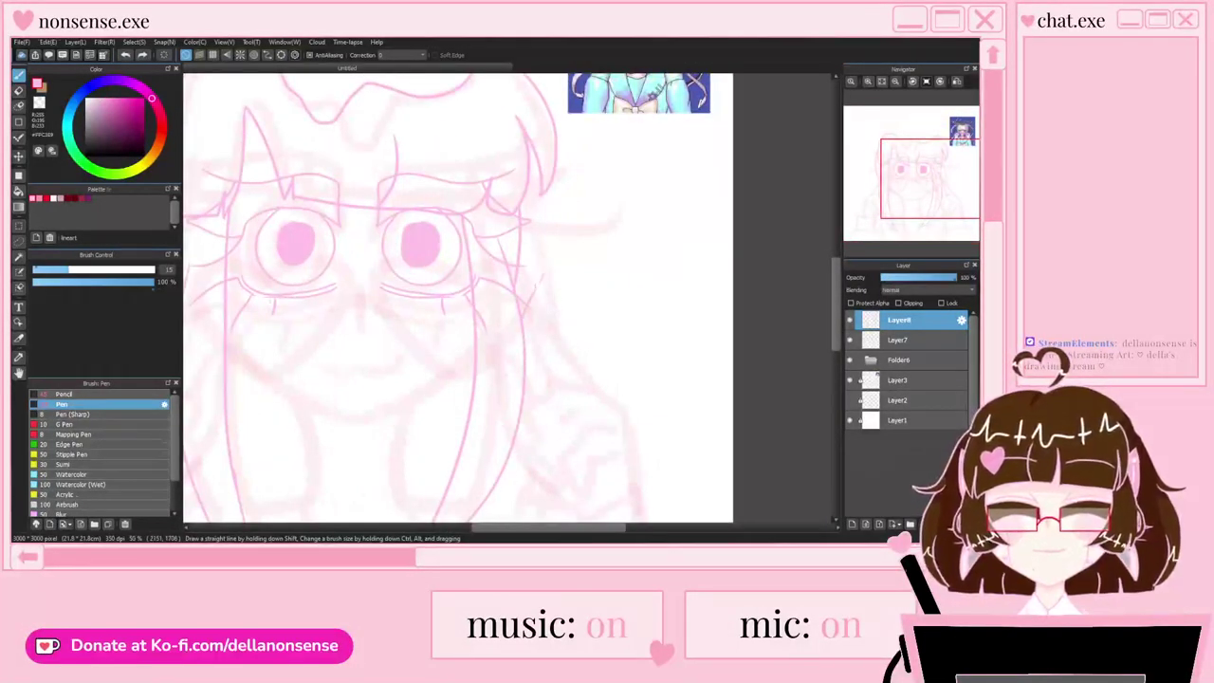
scroll(530, 164, up, 3)
drag(551, 210, 545, 229)
key(b)
drag(542, 175, 558, 236)
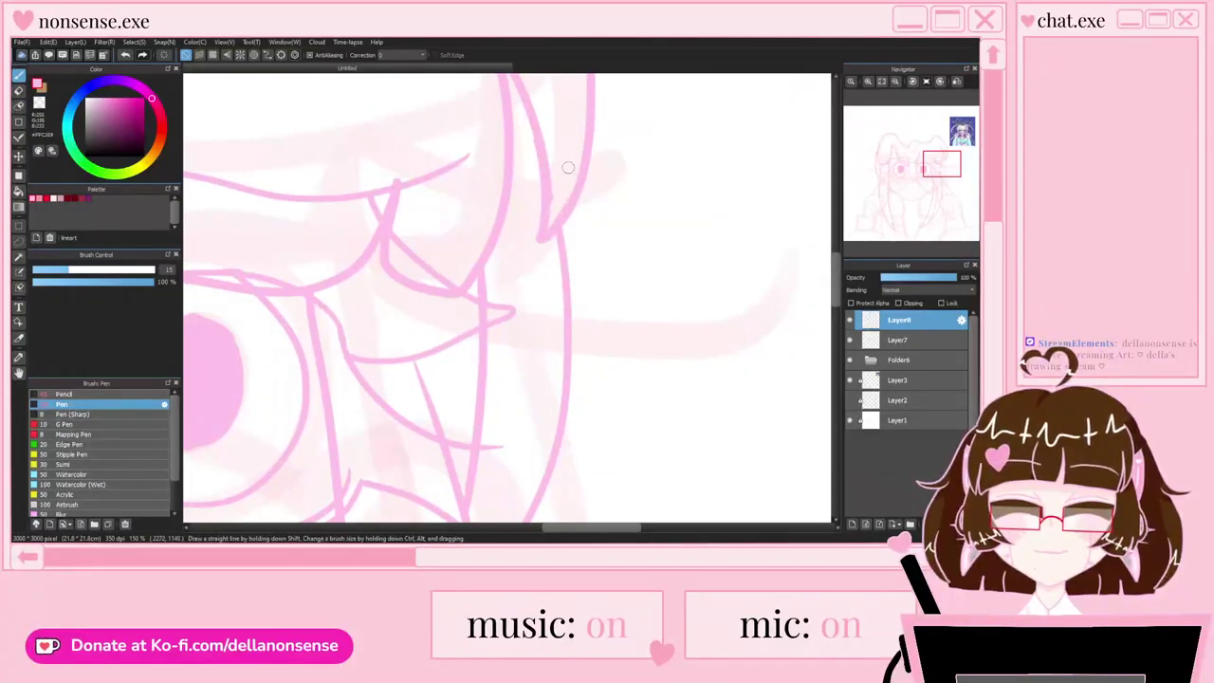
scroll(496, 228, down, 5)
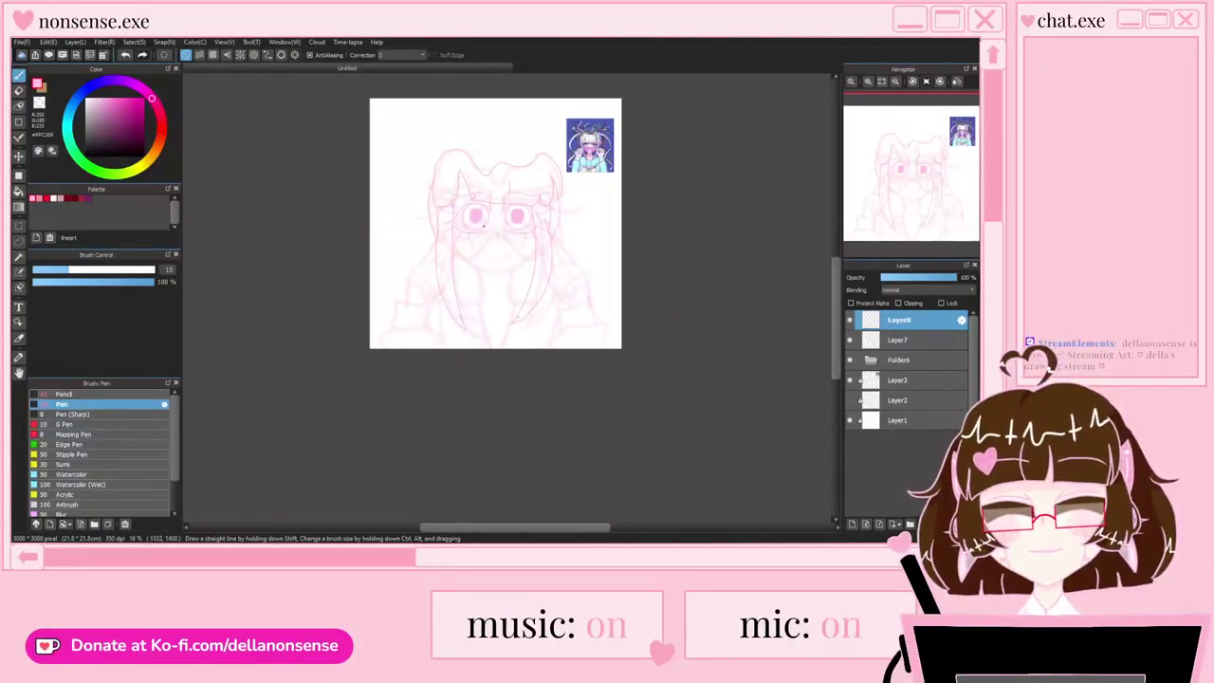
scroll(484, 225, up, 2)
scroll(494, 223, up, 2)
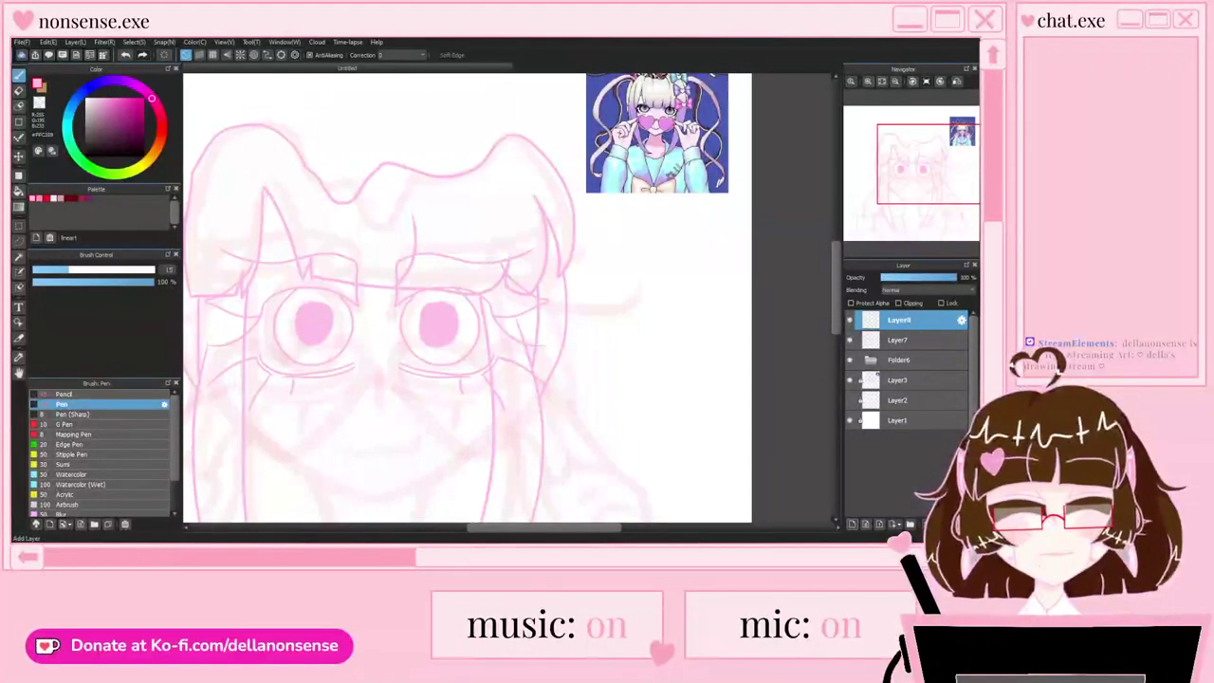
Step: Add a new layer and begin inking a bow with a heart-shaped knot over the right hair bump
click(852, 523)
scroll(600, 321, down, 1)
scroll(584, 221, up, 3)
scroll(493, 253, down, 1)
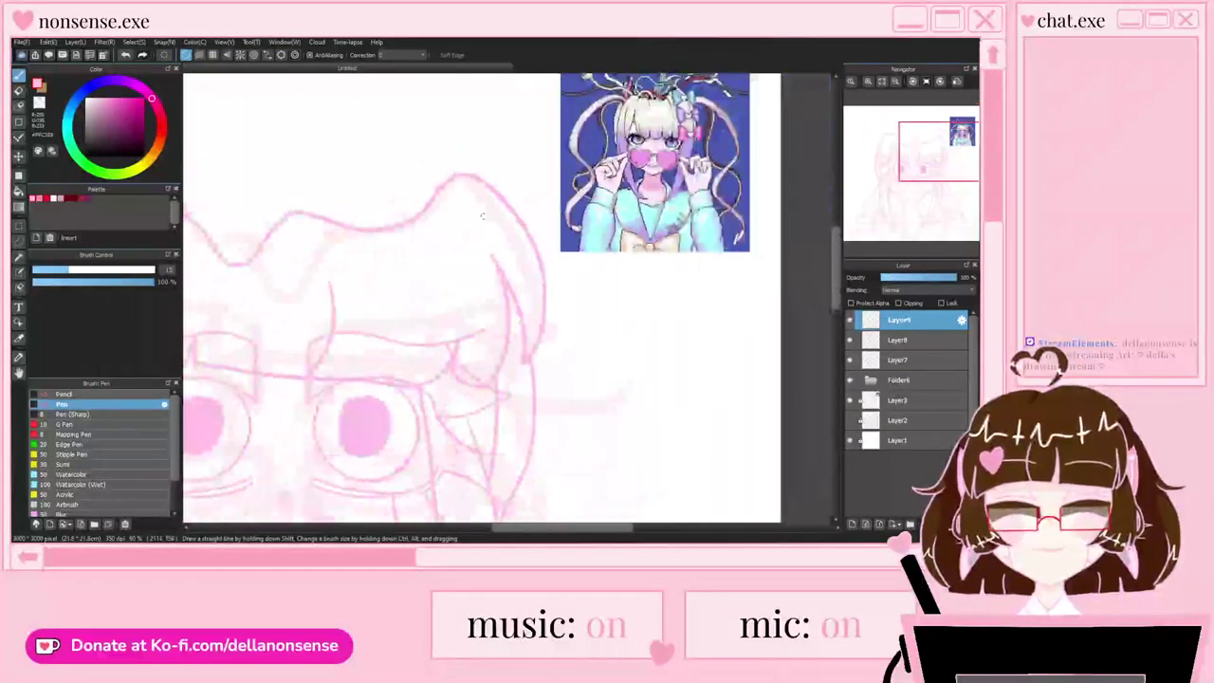
scroll(476, 217, up, 2)
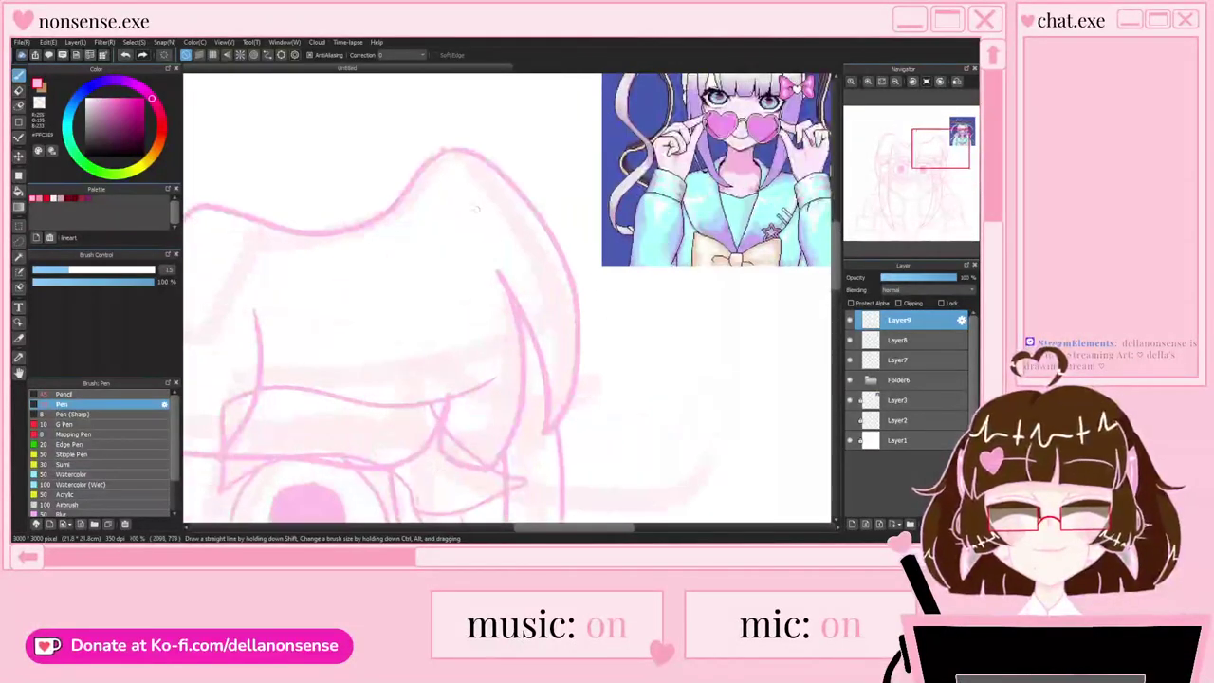
drag(472, 212, 488, 195)
key(ctrl+z)
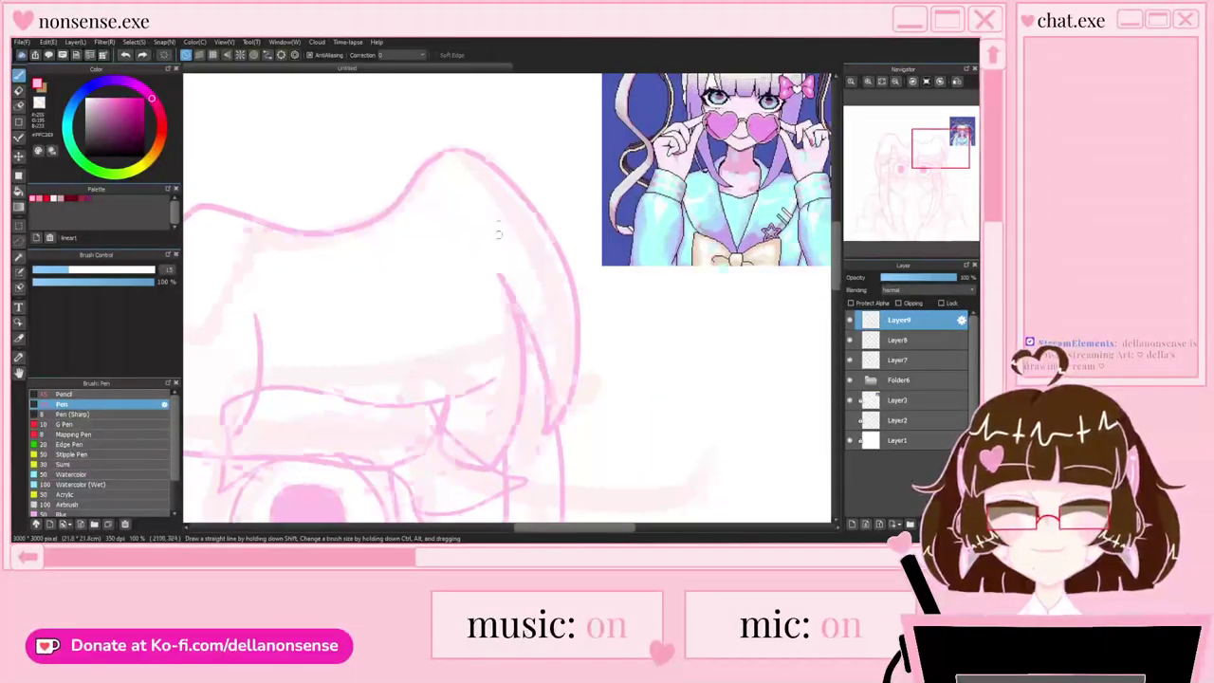
scroll(501, 242, up, 1)
key(ctrl+z)
mouse_move(469, 198)
mouse_down()
mouse_move(460, 248)
mouse_move(490, 190)
mouse_move(367, 141)
mouse_move(357, 149)
mouse_move(341, 245)
mouse_move(404, 336)
mouse_move(474, 262)
mouse_up()
mouse_move(506, 188)
mouse_down()
mouse_move(590, 134)
mouse_move(593, 296)
mouse_up()
drag(500, 255, 590, 296)
Step: Finish the bow's loops and inner fold lines with the hair line layer hidden, and show that layer again
scroll(485, 209, down, 2)
scroll(502, 249, up, 3)
scroll(420, 193, up, 4)
mouse_move(679, 307)
mouse_down()
mouse_move(509, 244)
mouse_move(441, 177)
mouse_move(471, 211)
mouse_up()
drag(383, 199, 364, 241)
scroll(355, 219, down, 2)
drag(326, 175, 273, 220)
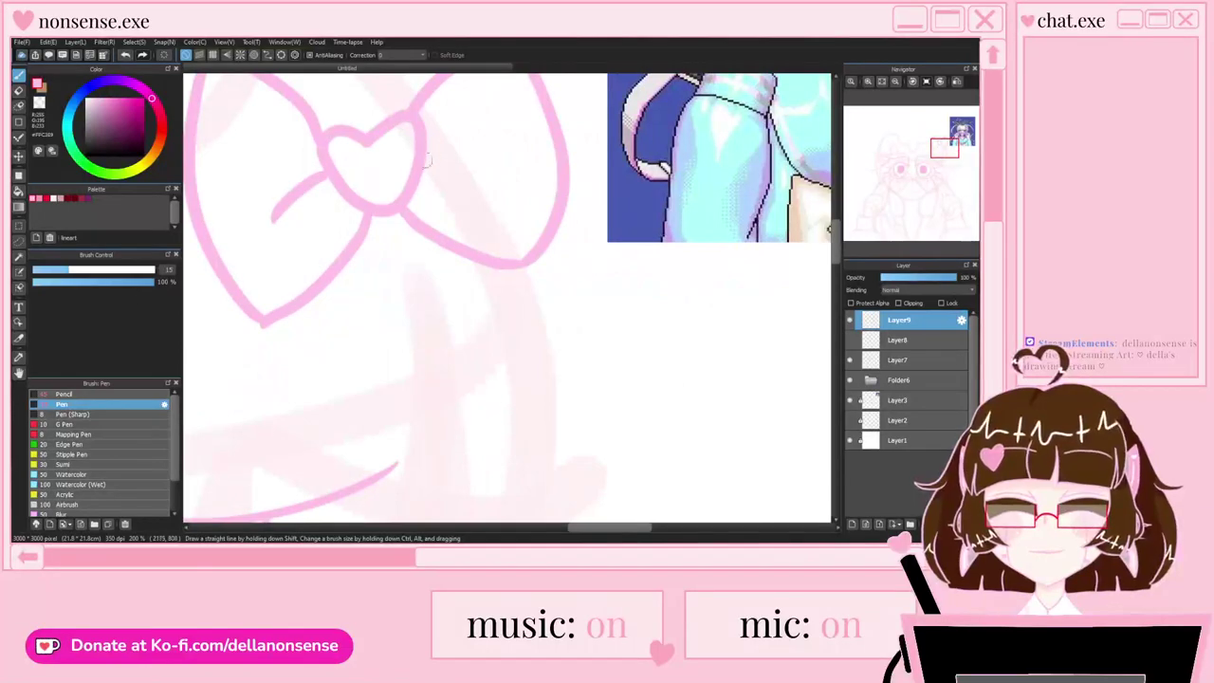
drag(426, 158, 488, 182)
scroll(499, 168, down, 3)
click(851, 339)
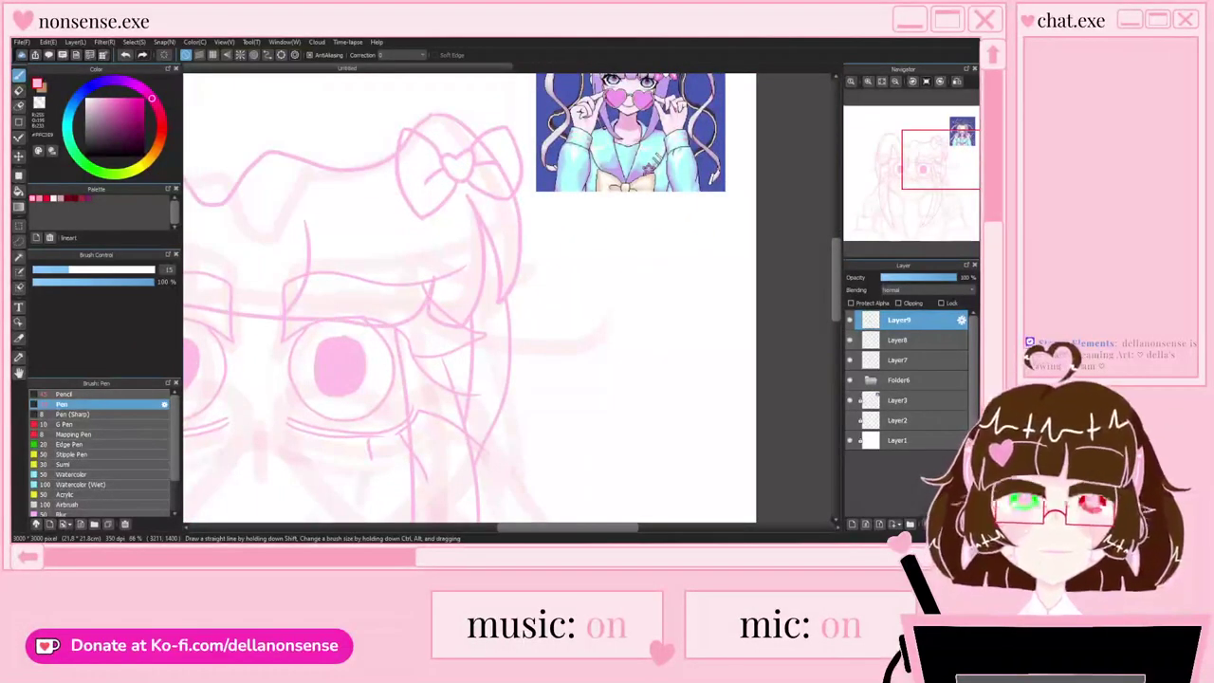
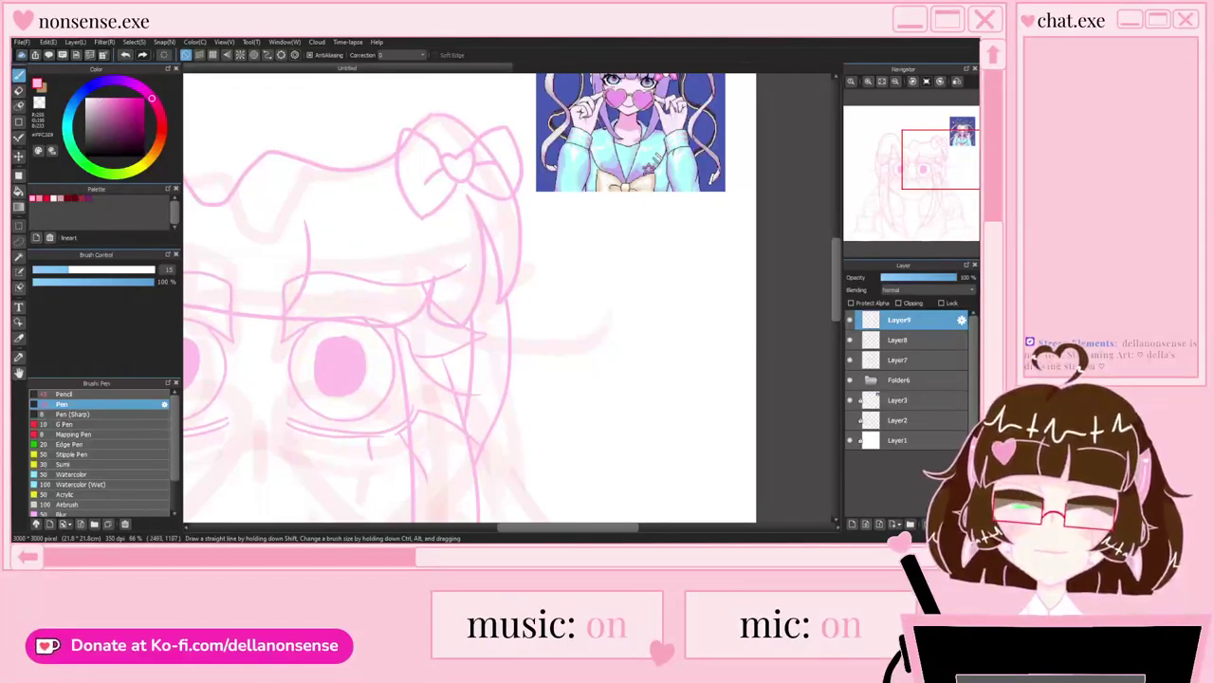
Step: Duplicate the bow, rotate the copy slightly clockwise and place it just below the first bow
key(ctrl+c)
key(ctrl+v)
key(ctrl+t)
drag(461, 154, 494, 249)
drag(574, 192, 583, 206)
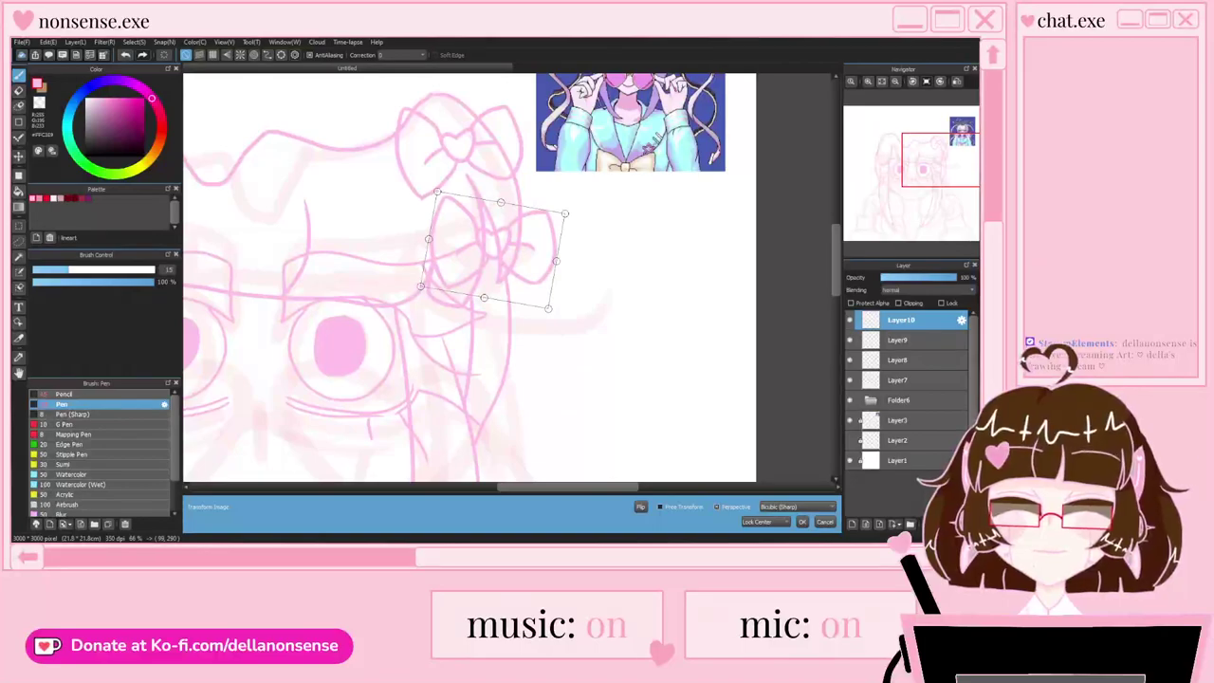
click(803, 522)
scroll(594, 259, down, 3)
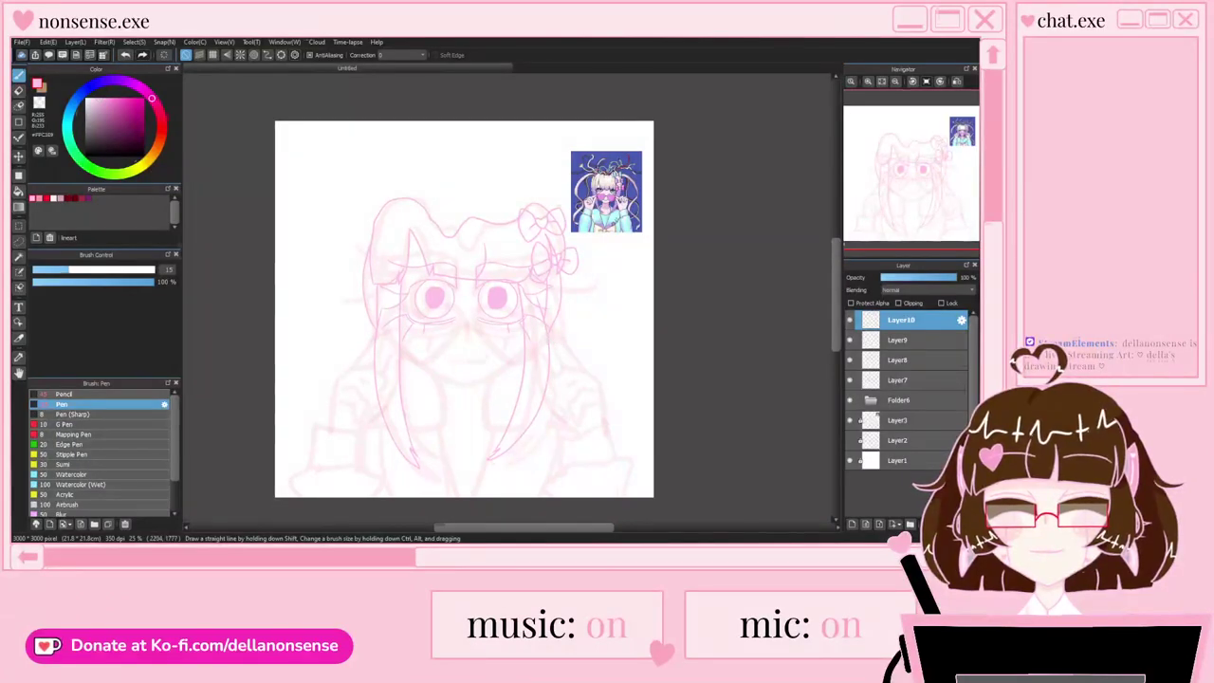
Step: Paste a third bow and position it below the second one along the right side of the hair
scroll(554, 344, up, 1)
key(ctrl+v)
key(ctrl+t)
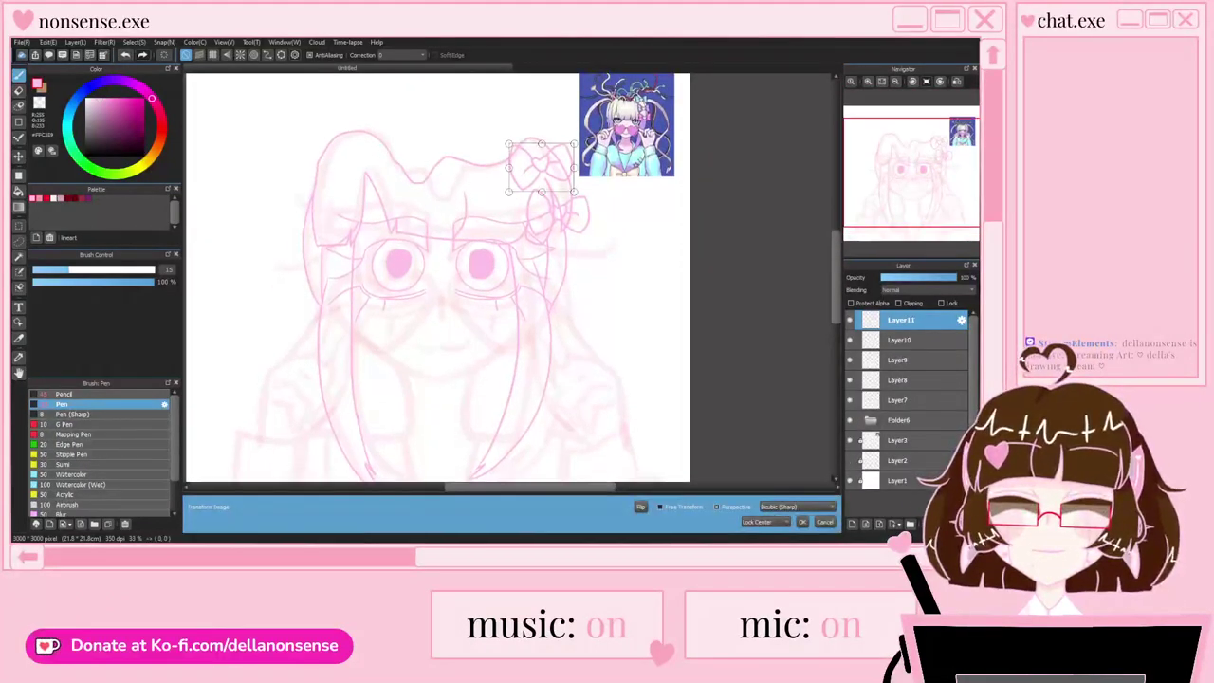
drag(540, 168, 553, 277)
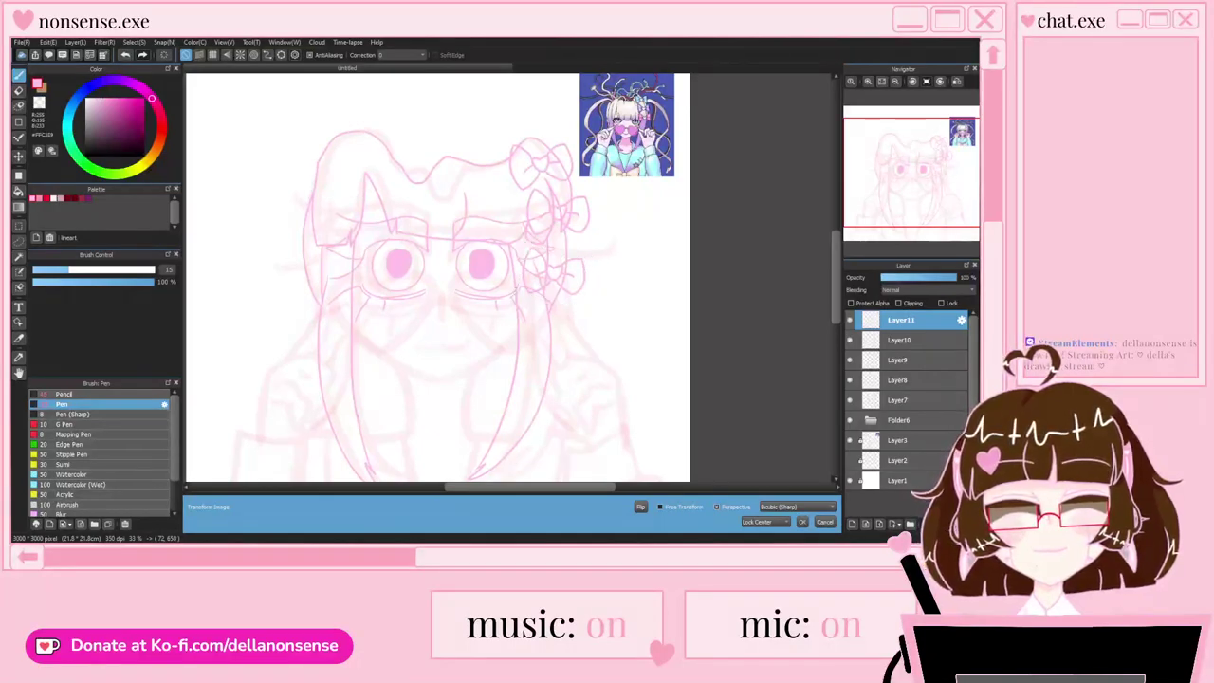
click(802, 521)
Step: Merge the bow copies into Layer9 and shift all three bows slightly left onto the hair
click(939, 525)
click(938, 525)
key(ctrl+t)
drag(567, 276, 543, 277)
drag(526, 220, 529, 223)
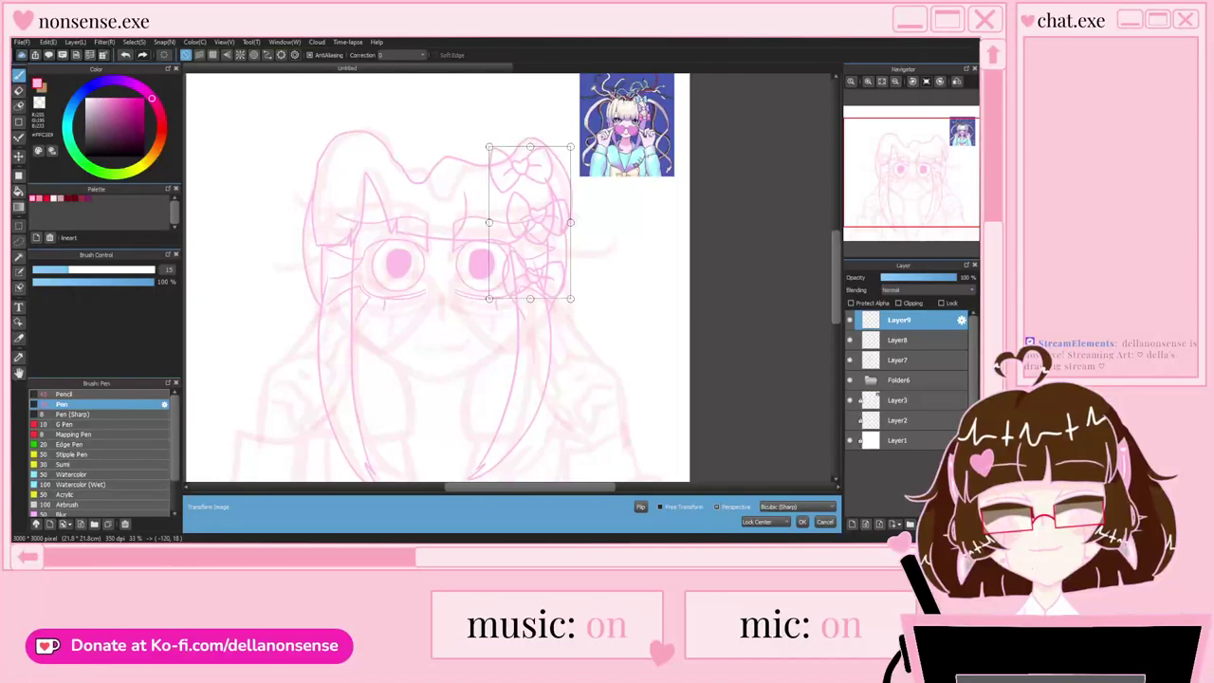
key(Return)
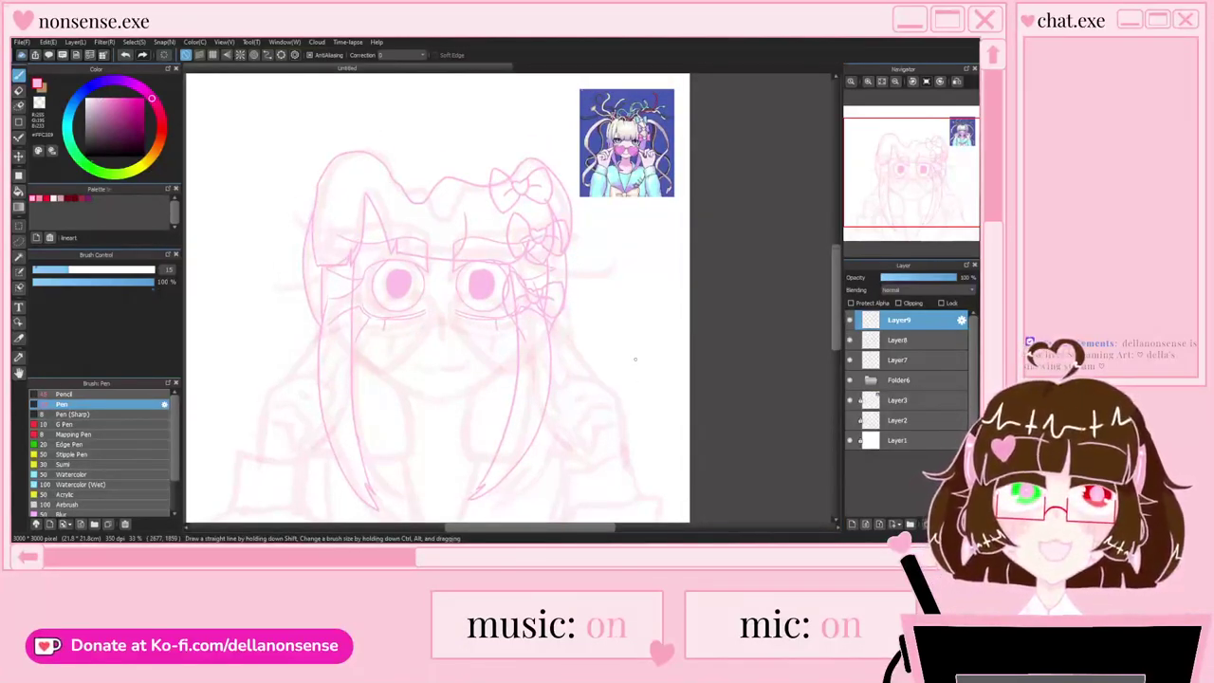
scroll(539, 331, up, 1)
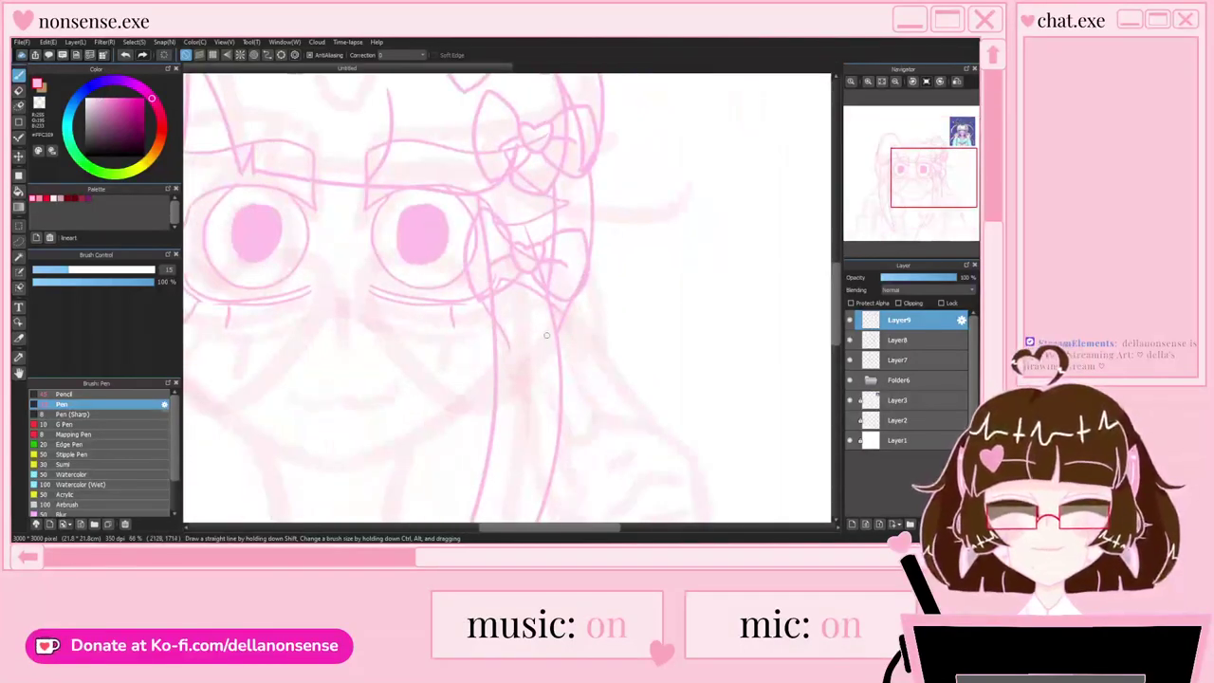
scroll(546, 335, down, 2)
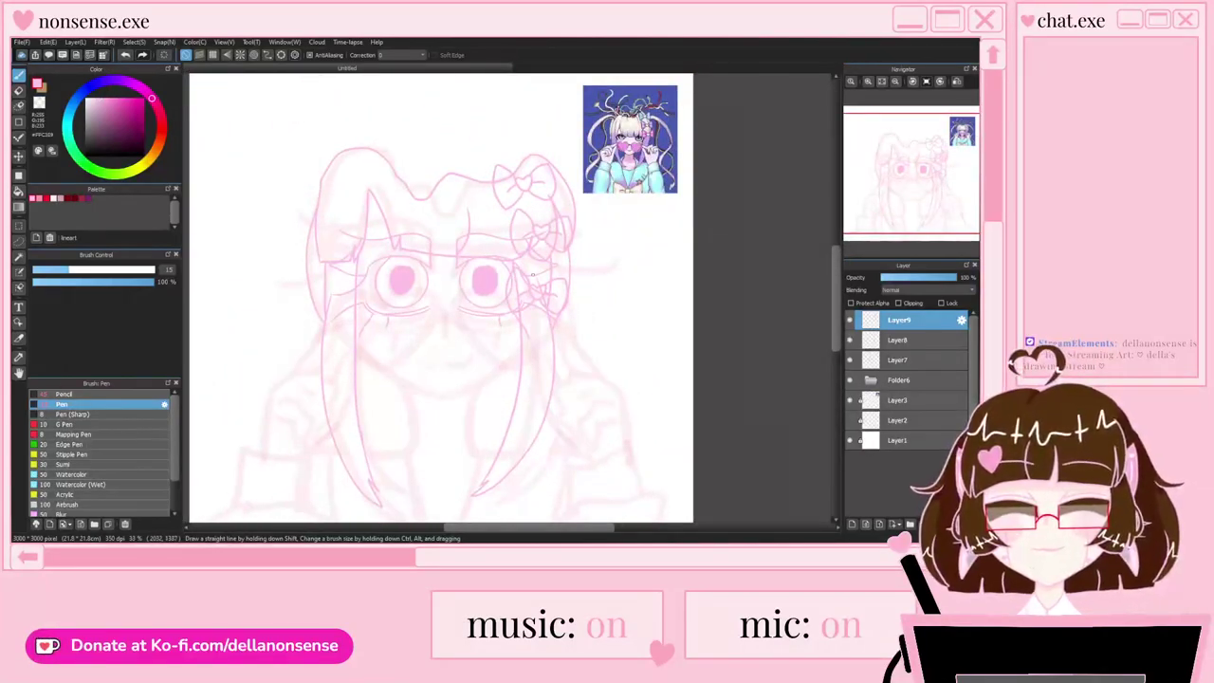
scroll(534, 266, down, 1)
scroll(460, 328, up, 1)
scroll(437, 227, down, 1)
scroll(454, 350, up, 1)
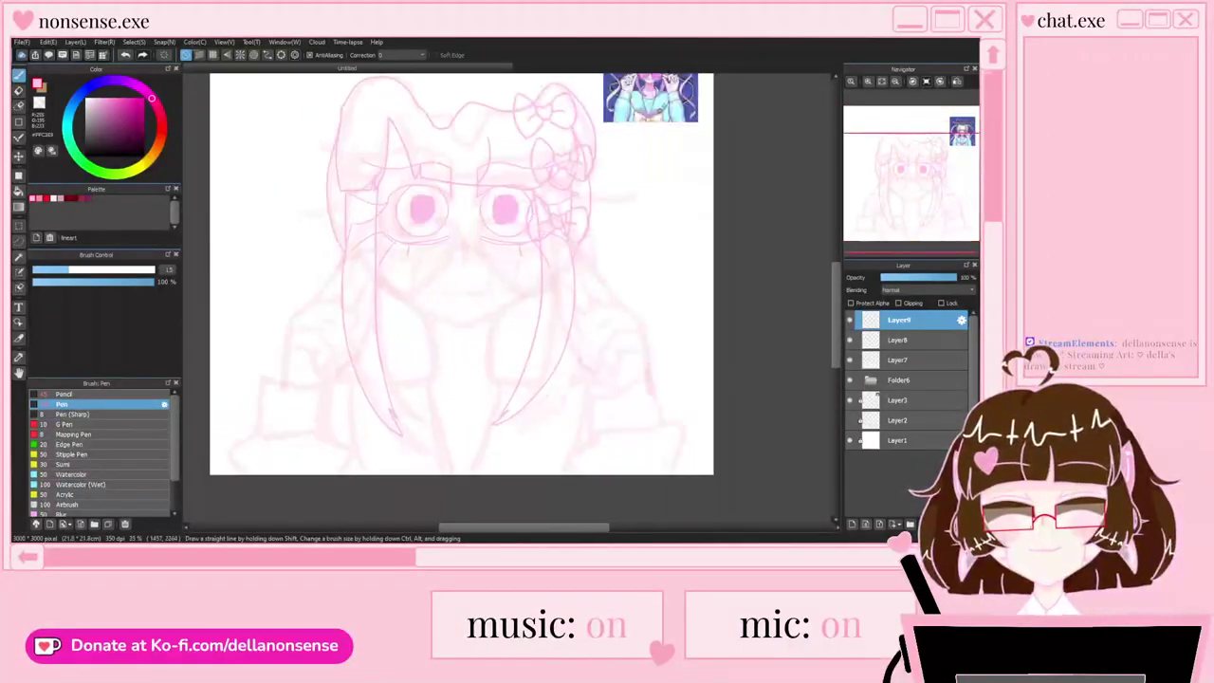
Step: Make Layer7 the active layer and try a first smile curve below the nose
click(899, 340)
click(849, 339)
click(849, 340)
scroll(453, 246, up, 3)
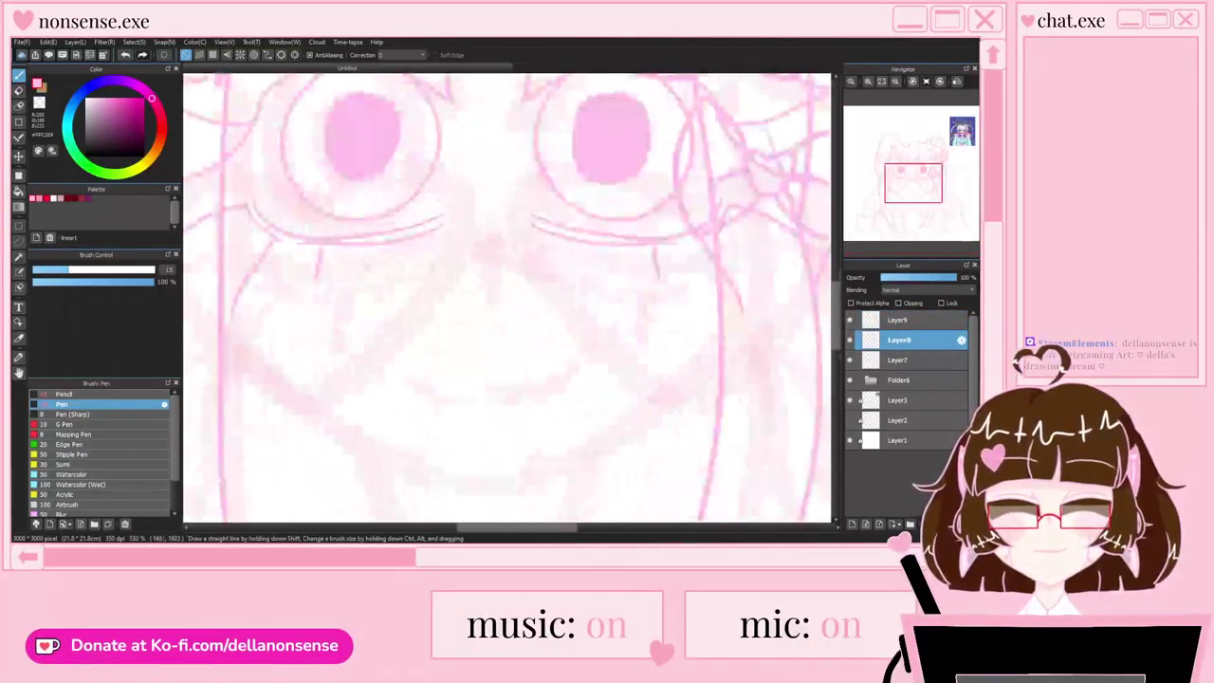
click(899, 361)
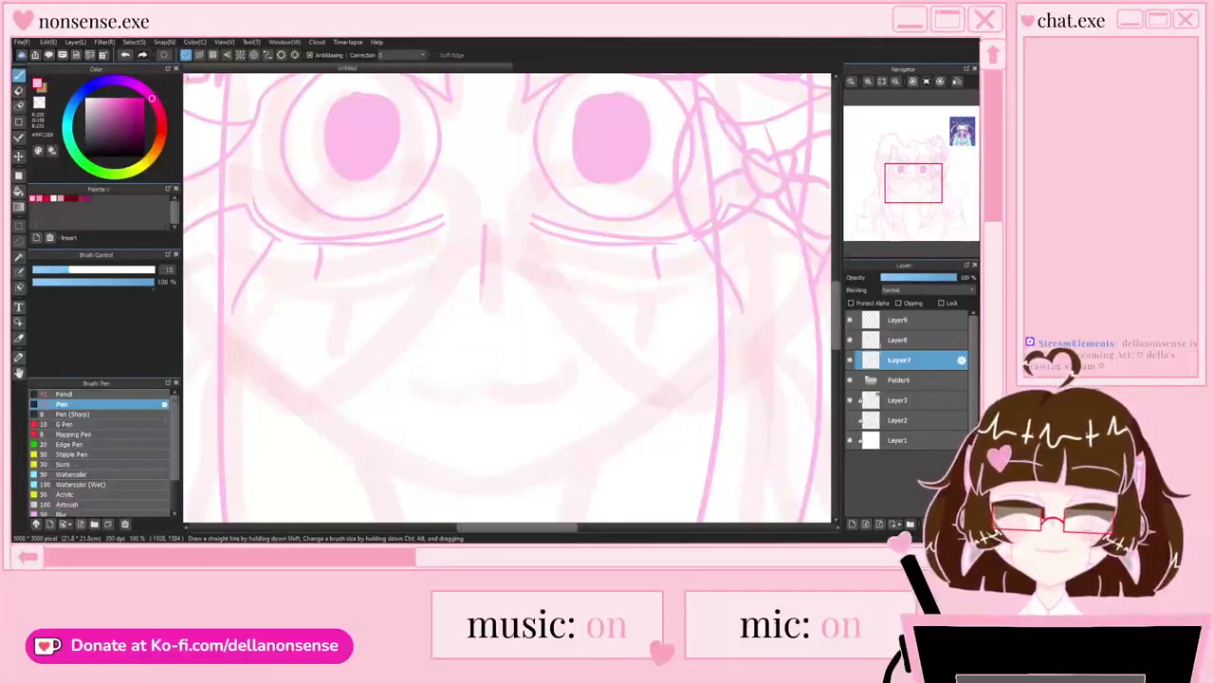
scroll(463, 224, down, 2)
scroll(461, 296, up, 1)
mouse_move(410, 289)
mouse_down()
mouse_move(482, 283)
mouse_move(491, 296)
mouse_move(554, 295)
mouse_up()
key(ctrl+z)
Step: Ink a smooth, curved smiling mouth below the nose line
scroll(503, 289, up, 2)
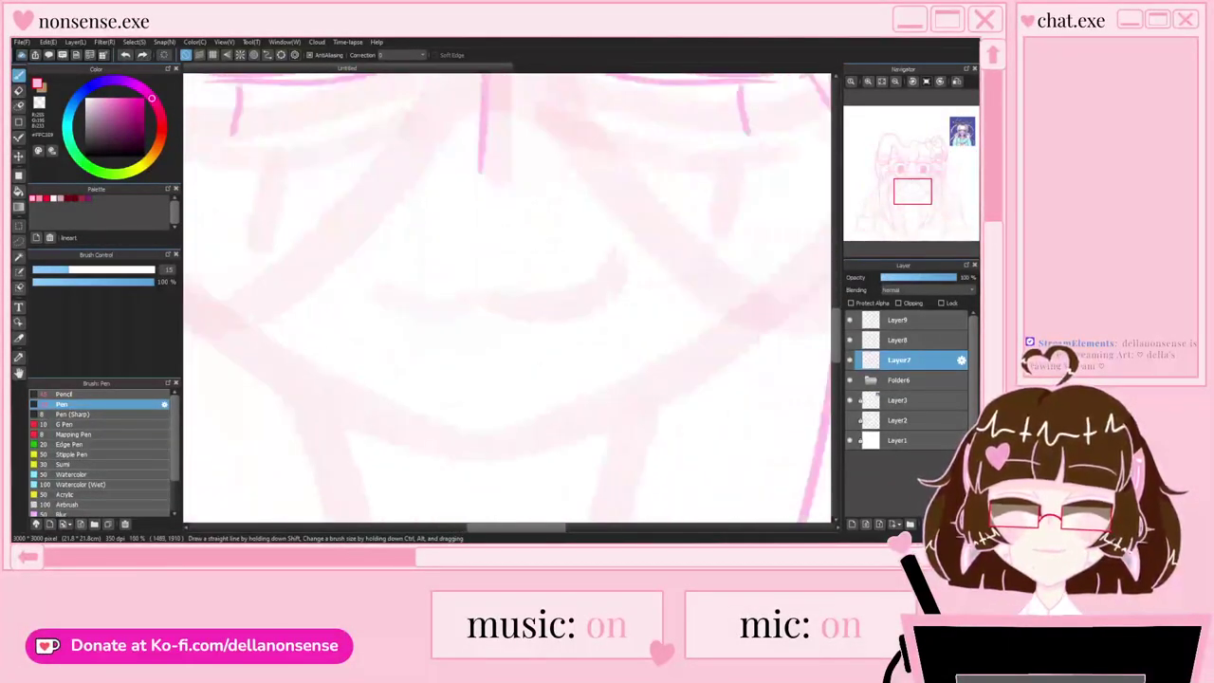
mouse_move(369, 275)
mouse_down()
mouse_move(461, 316)
mouse_move(501, 311)
mouse_move(535, 299)
mouse_move(596, 227)
mouse_up()
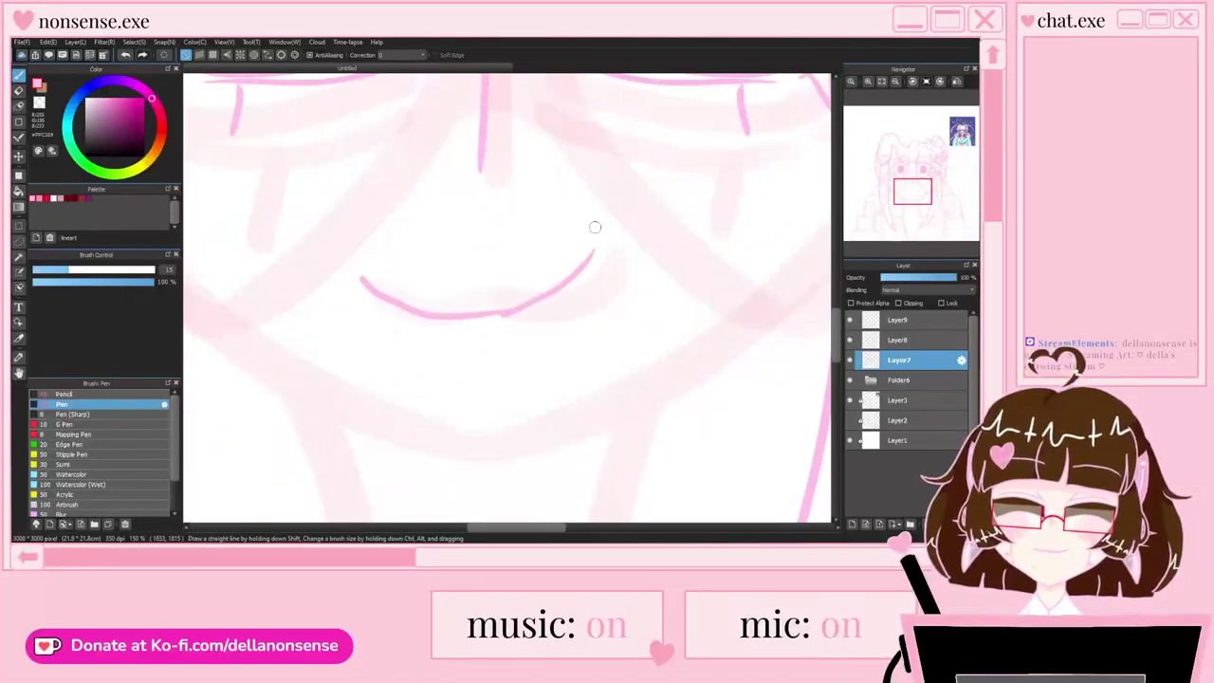
scroll(492, 264, down, 2)
key(ctrl+z)
scroll(468, 280, down, 4)
scroll(576, 175, up, 4)
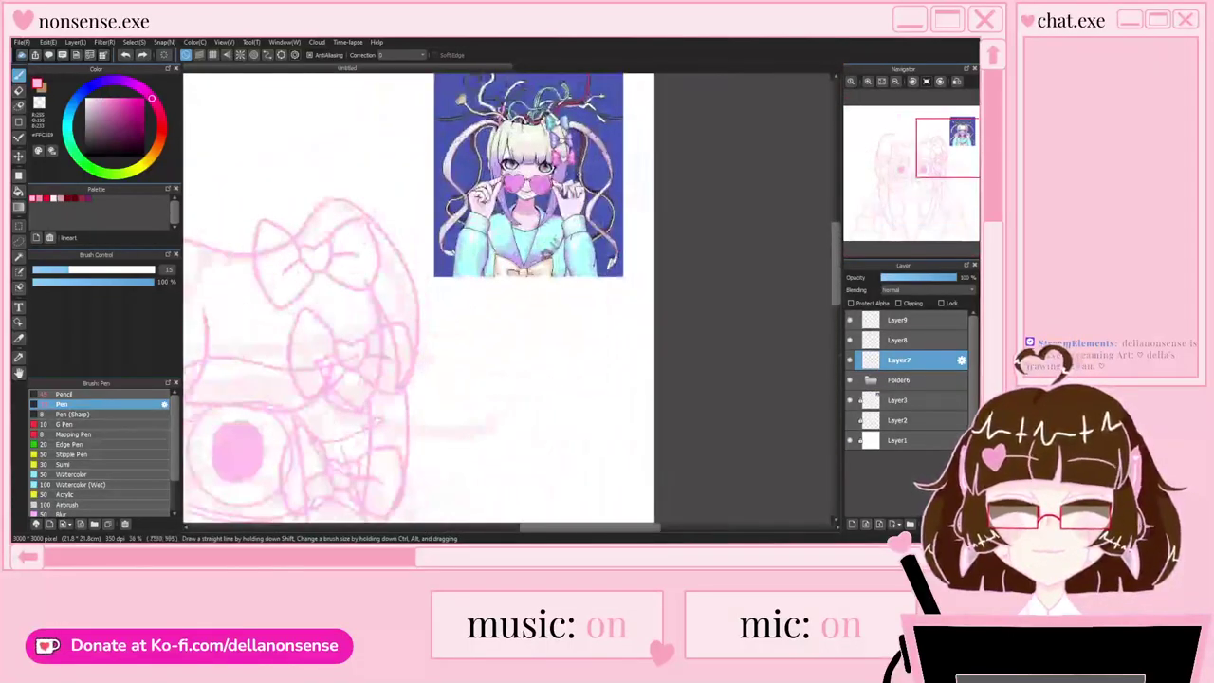
scroll(594, 171, down, 2)
scroll(349, 361, up, 4)
mouse_move(334, 313)
mouse_down()
mouse_move(353, 338)
mouse_move(477, 307)
mouse_move(472, 355)
mouse_move(458, 359)
mouse_move(573, 295)
mouse_up()
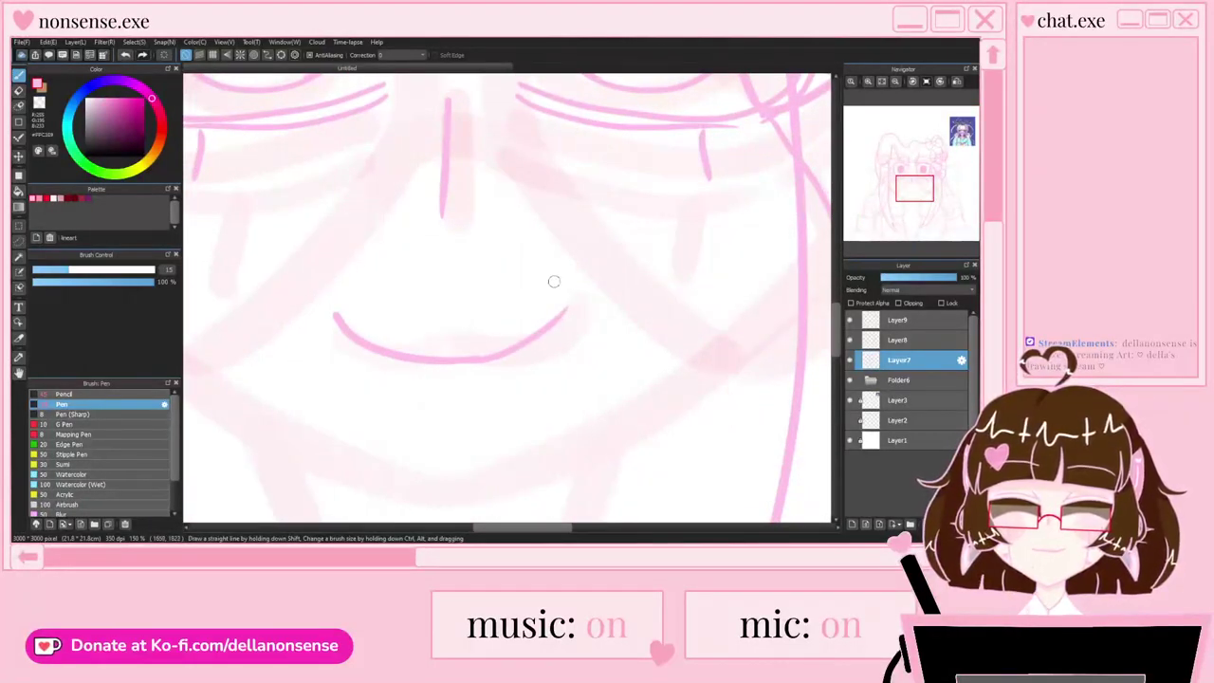
Step: Ink the jawline from the right hair lock down to a pointed chin and up to the left lock
scroll(557, 280, down, 3)
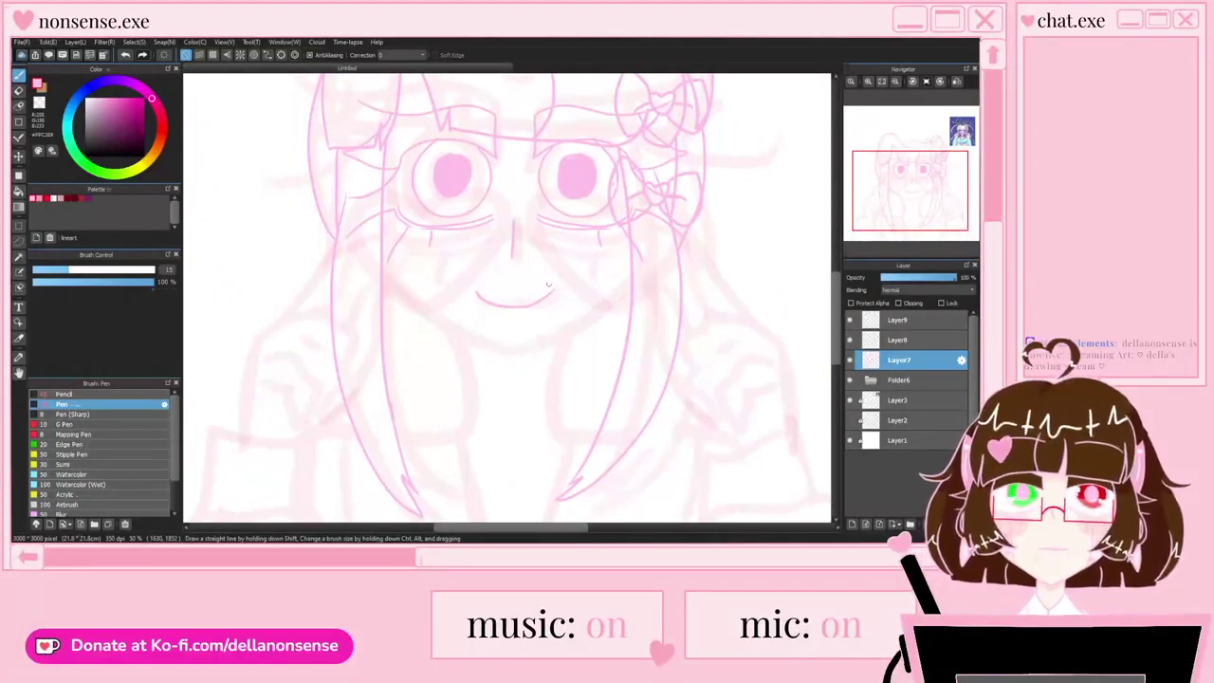
scroll(611, 273, down, 2)
scroll(543, 250, up, 4)
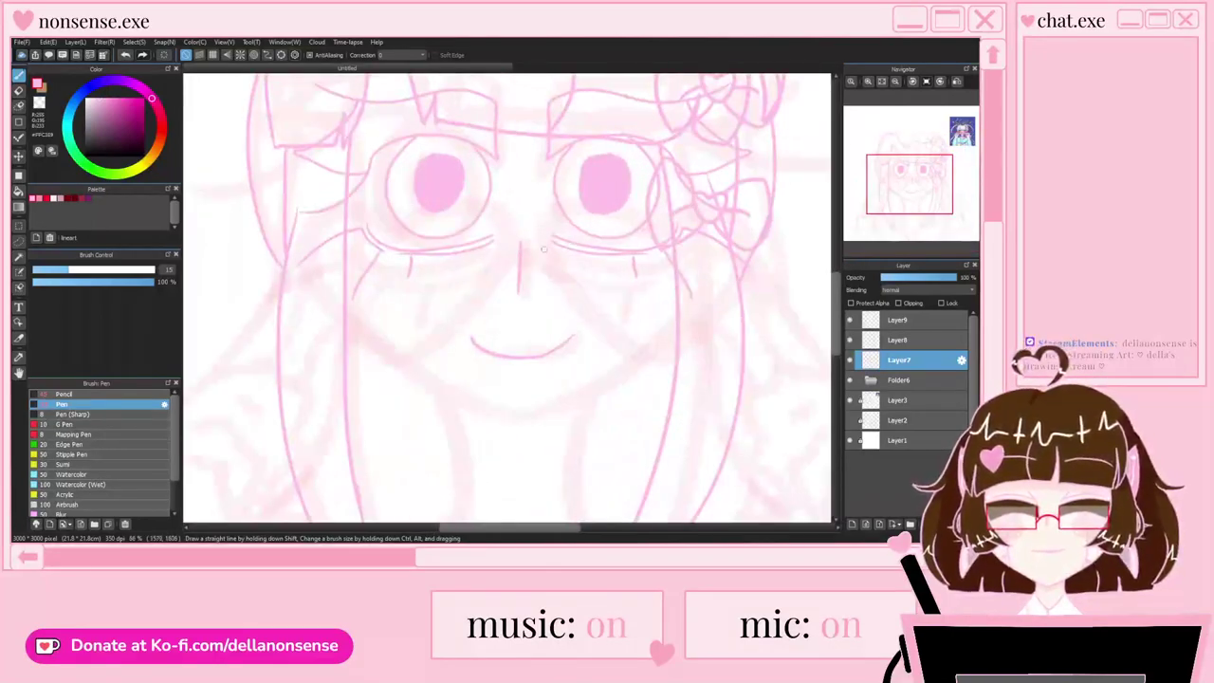
scroll(495, 262, down, 3)
scroll(472, 270, up, 3)
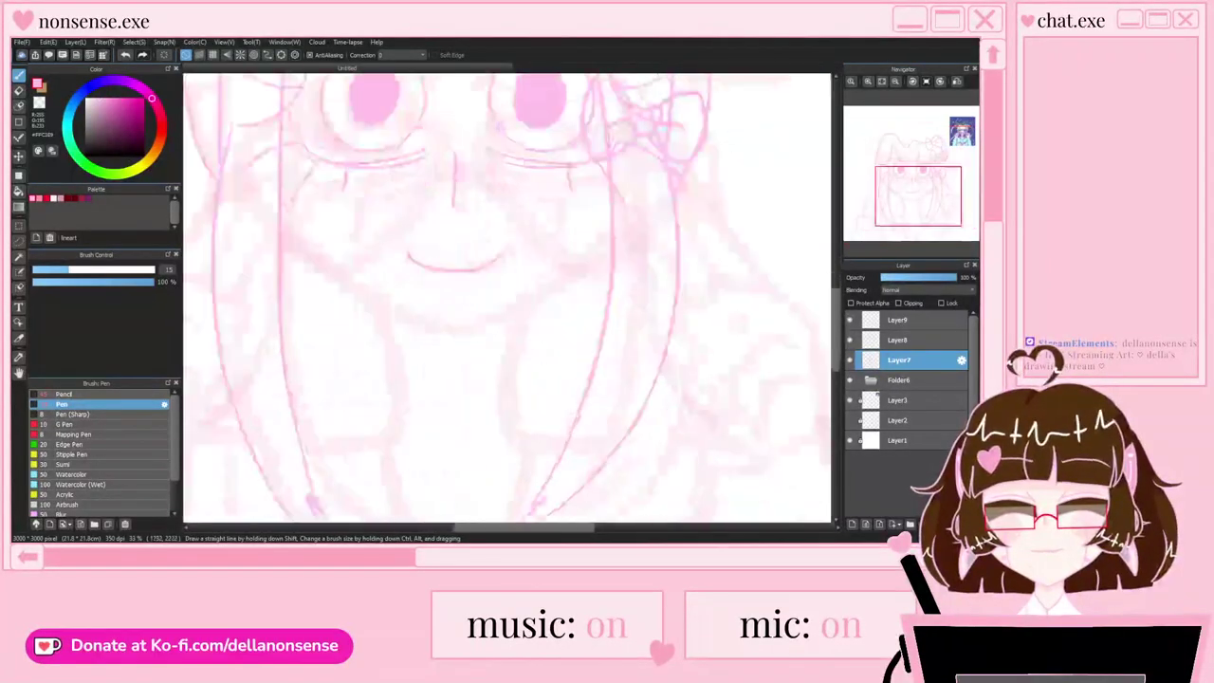
mouse_move(612, 241)
mouse_down()
mouse_move(560, 287)
mouse_move(468, 330)
mouse_move(402, 317)
mouse_move(185, 213)
mouse_up()
scroll(444, 329, up, 2)
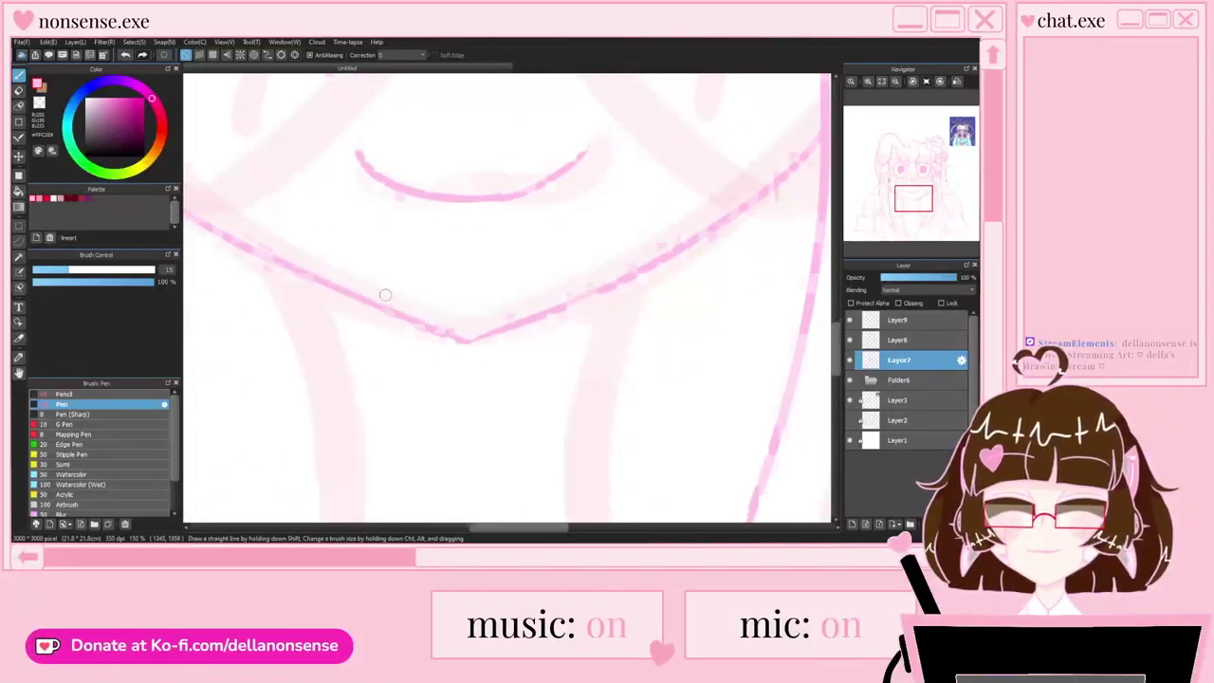
scroll(385, 295, down, 2)
scroll(364, 287, up, 2)
drag(383, 289, 257, 179)
Step: Clean up the pointed chin so both halves of the jawline join evenly
key(e)
scroll(259, 186, down, 2)
key(p)
scroll(513, 312, up, 5)
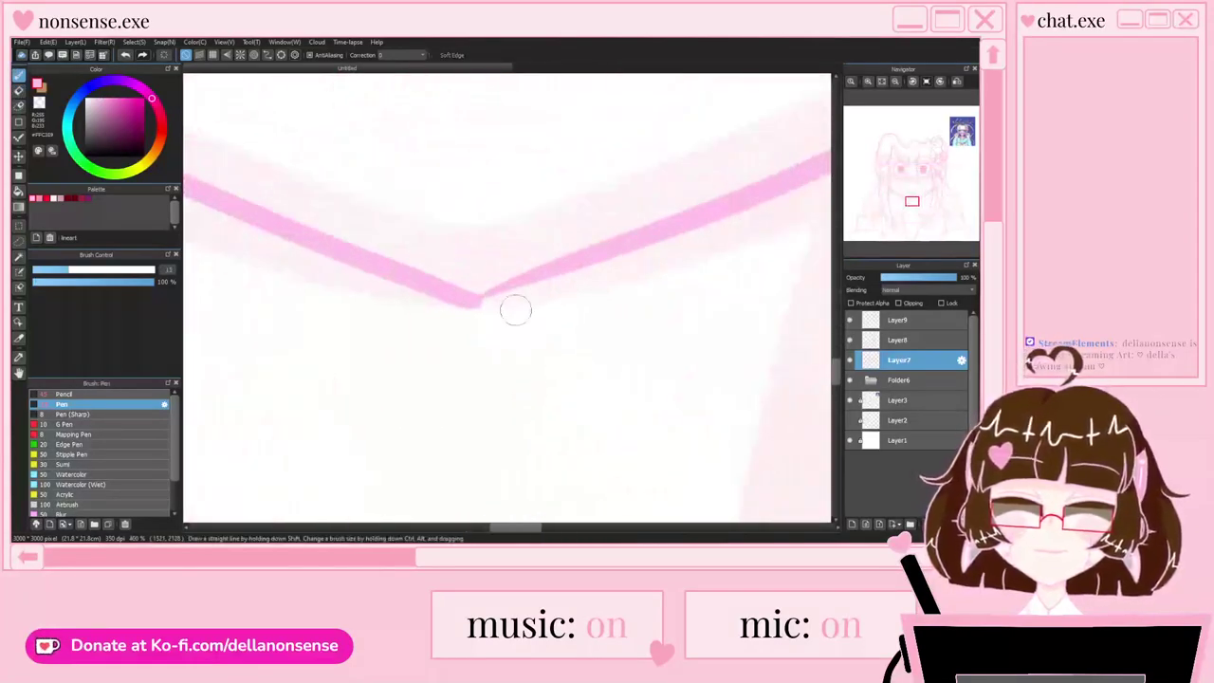
drag(476, 299, 560, 256)
scroll(561, 255, down, 4)
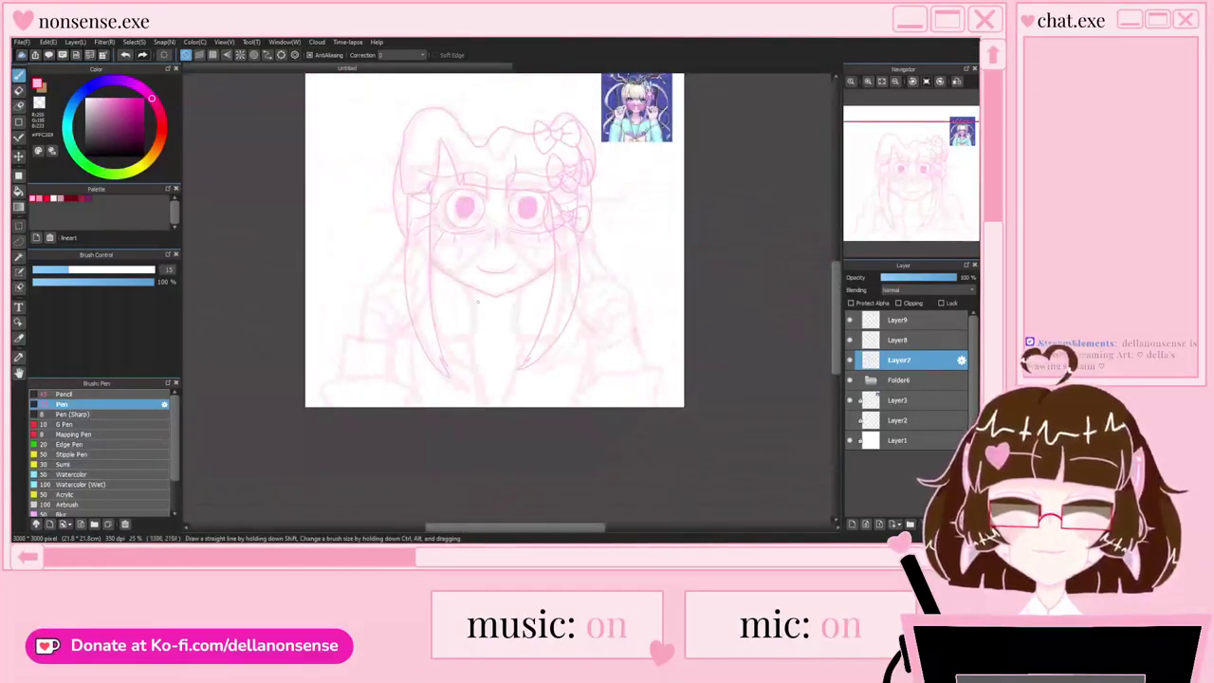
Step: Tidy the jawline's ends where they meet the left and right hair locks
scroll(452, 291, up, 1)
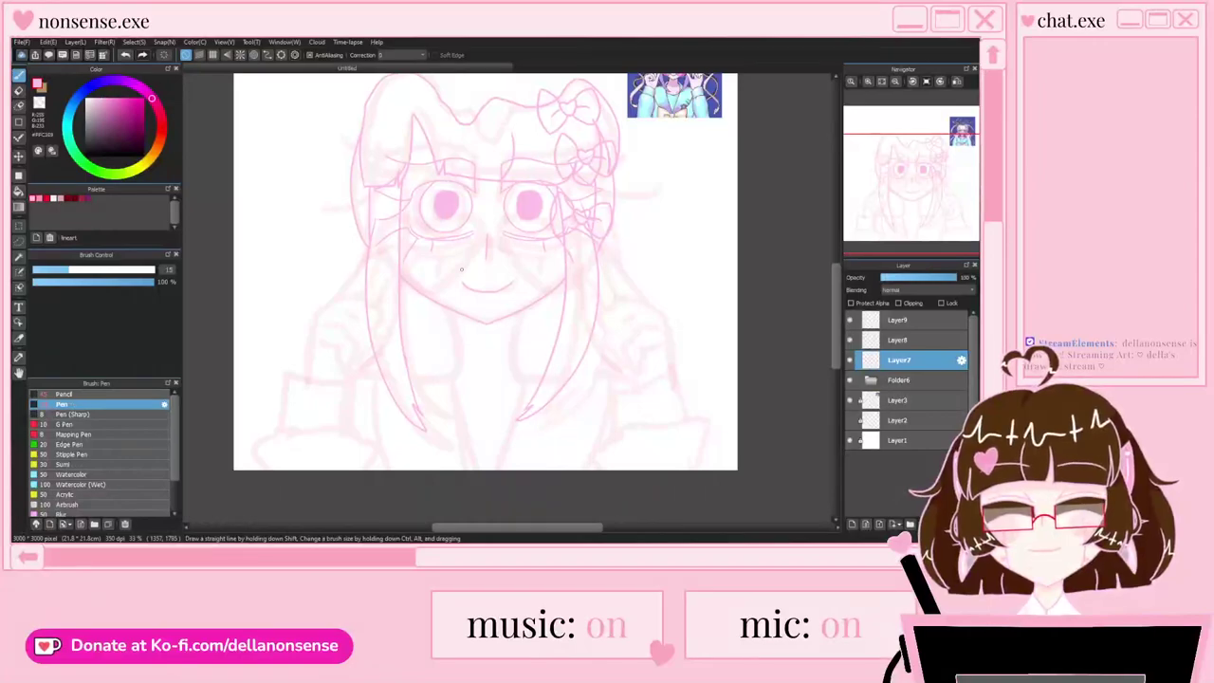
scroll(454, 271, up, 4)
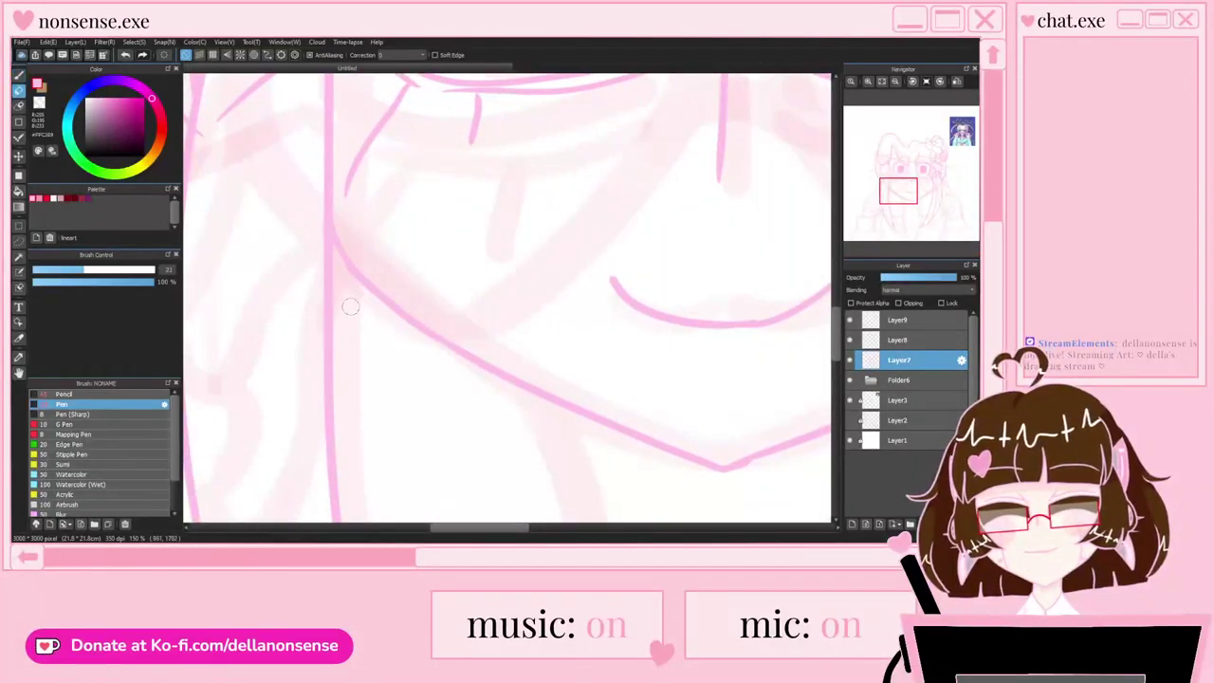
scroll(337, 255, up, 2)
scroll(342, 271, down, 5)
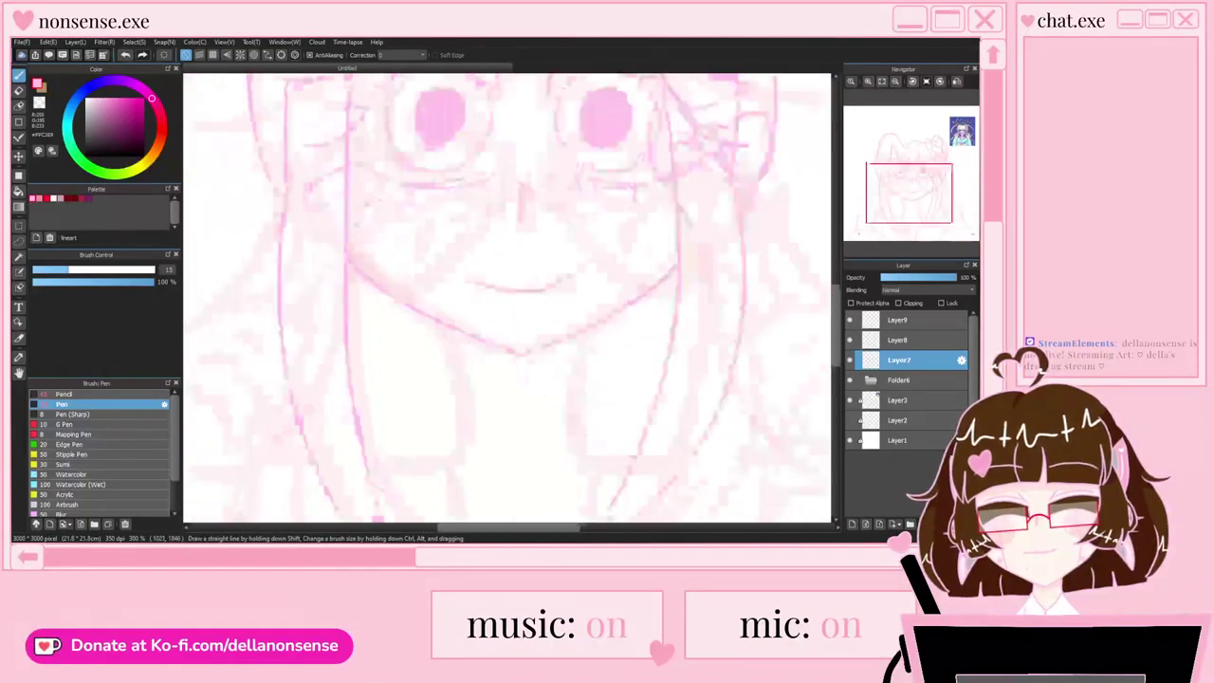
scroll(470, 286, up, 5)
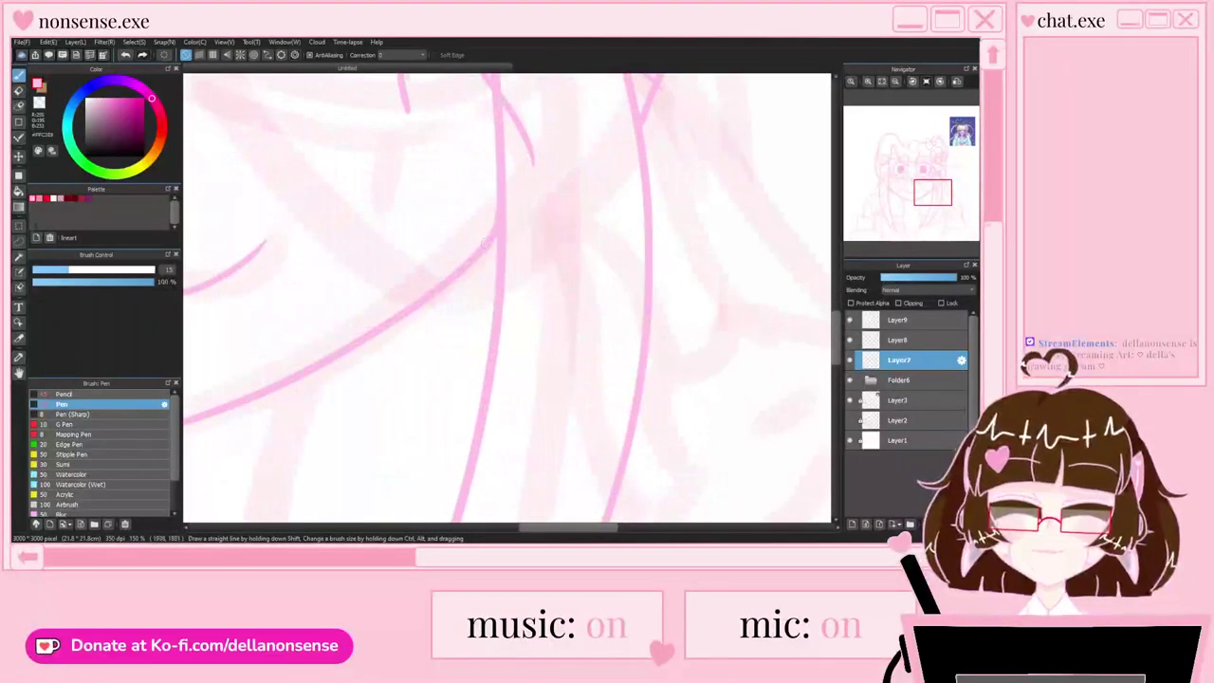
scroll(536, 332, down, 6)
scroll(499, 286, up, 3)
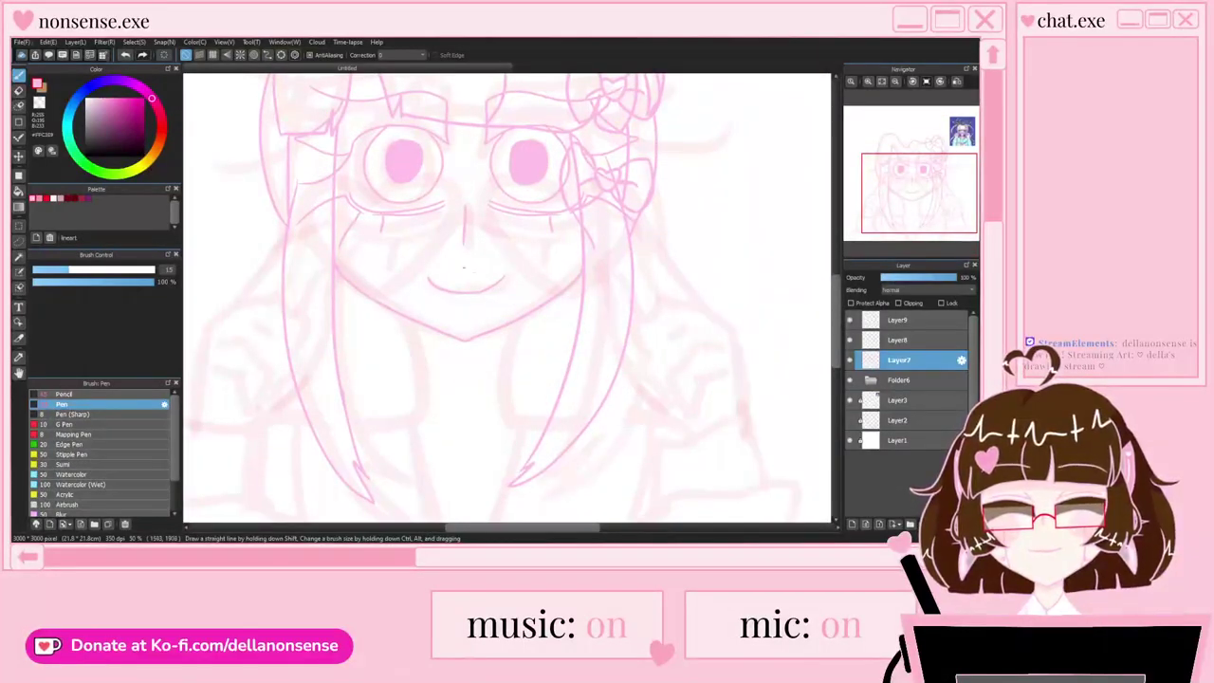
Step: Hide the sketch folder to check the line art on its own, and show it again
scroll(469, 274, down, 3)
click(850, 380)
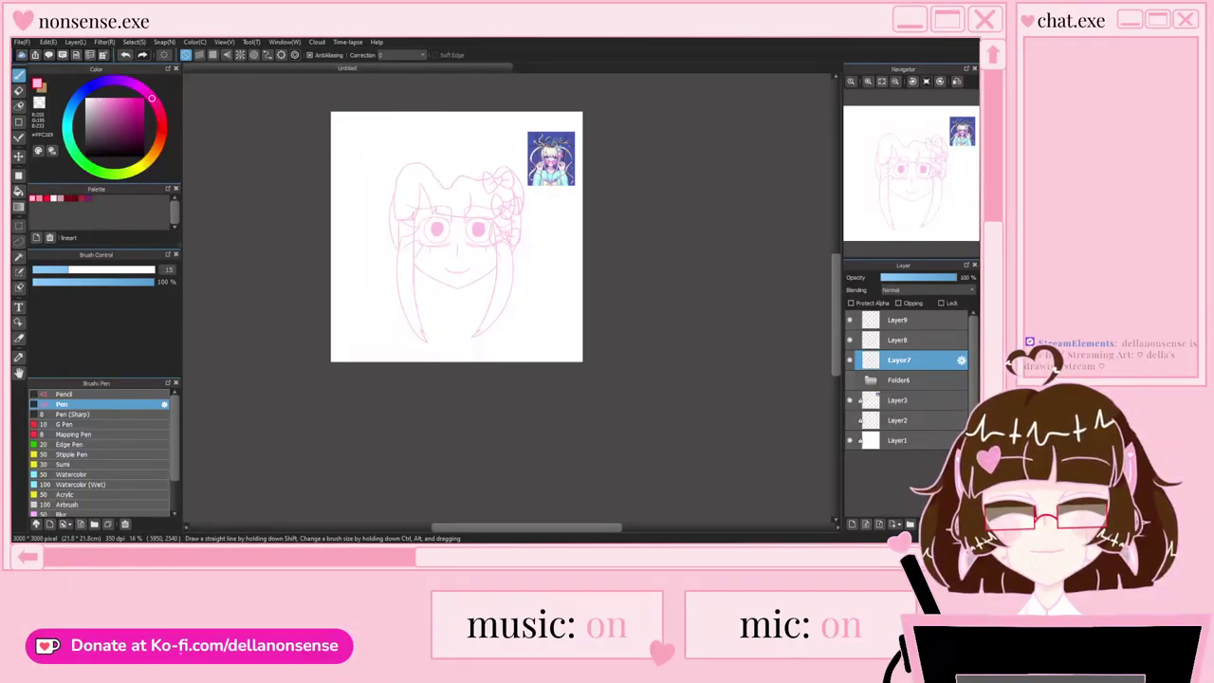
key(ctrl+y)
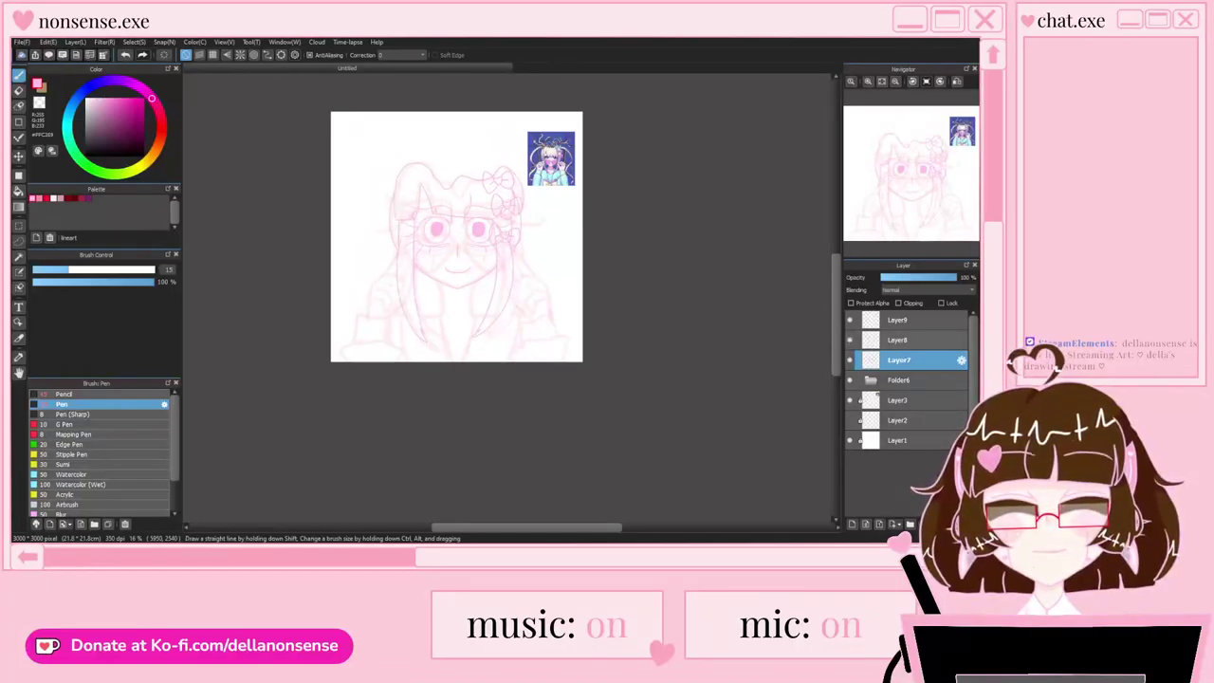
Step: Group the three line art layers, Layer7 to Layer9, into a new folder above the sketch folder
click(911, 320)
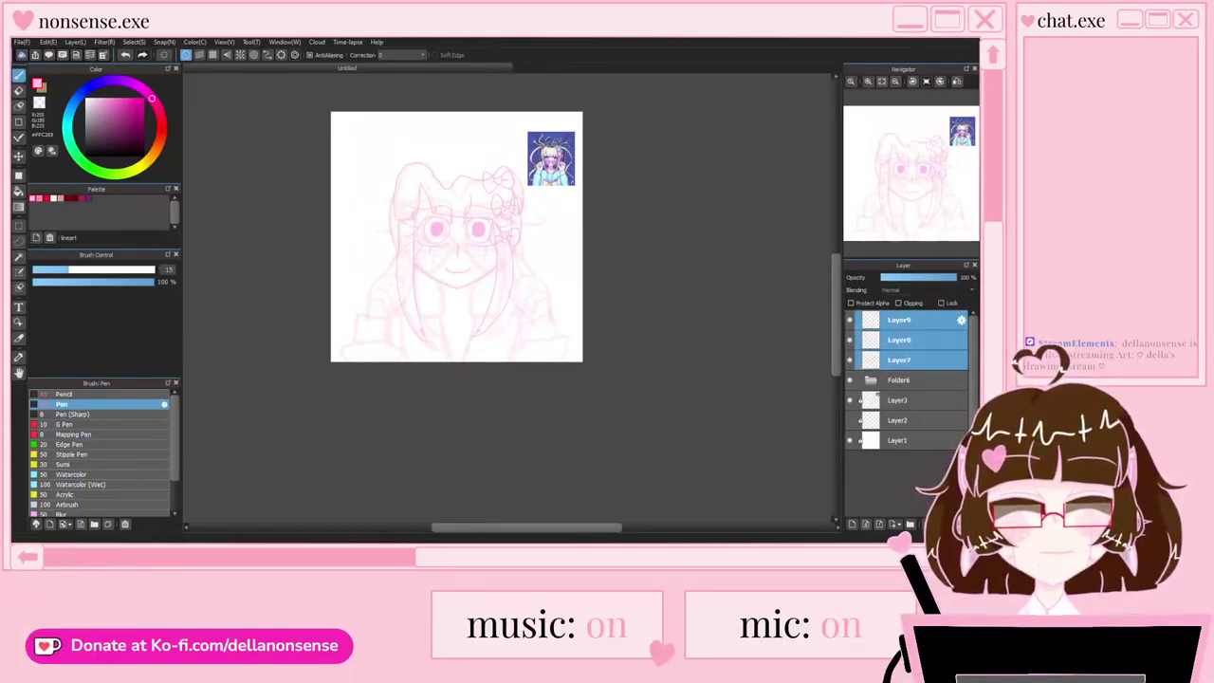
click(910, 524)
click(902, 340)
shift+click(901, 380)
drag(901, 342, 901, 322)
click(871, 321)
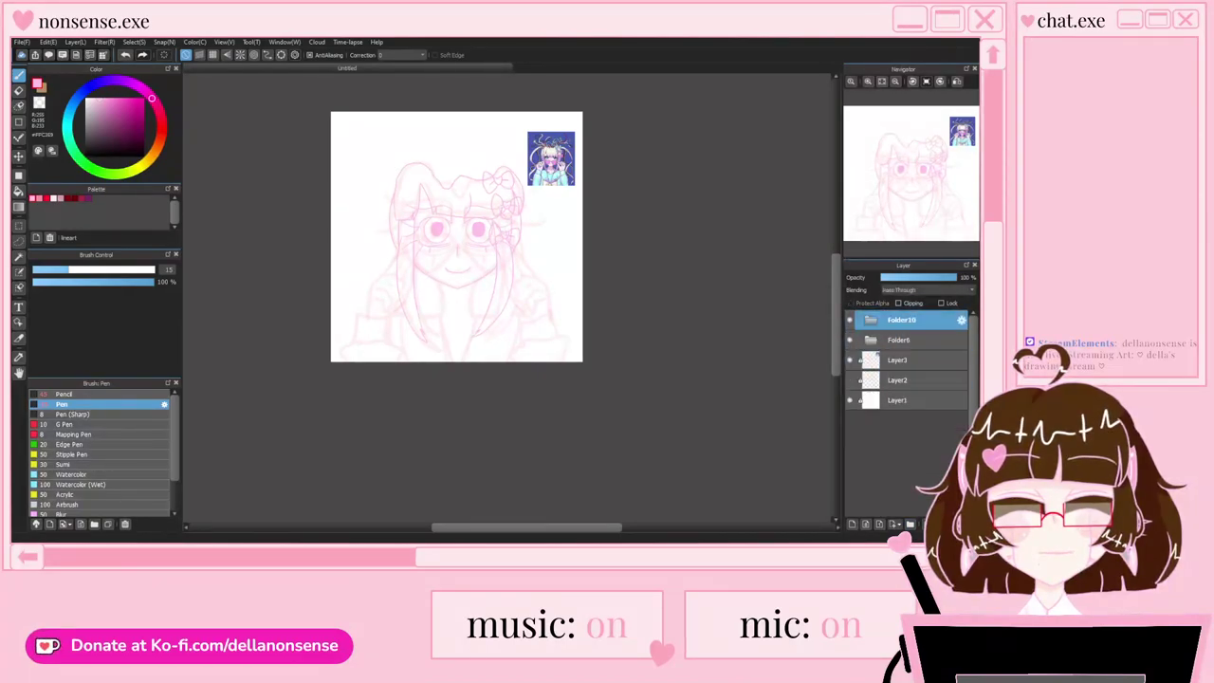
Step: Hide the line art folder and add a new layer above it
click(850, 320)
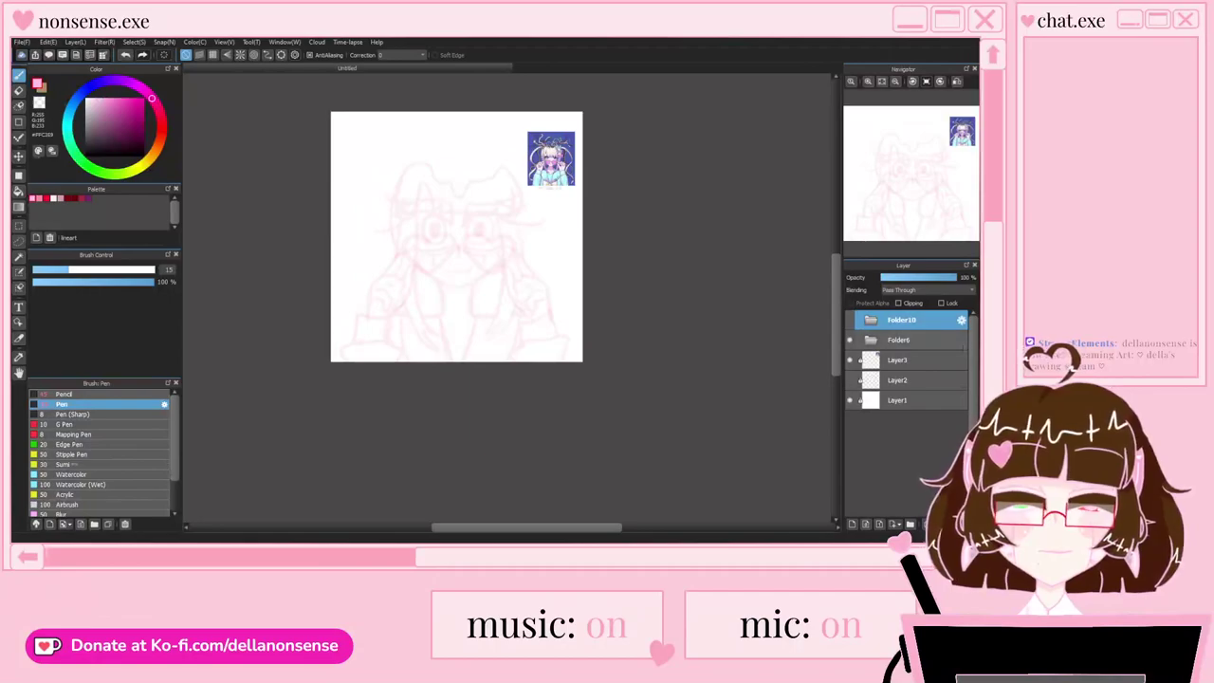
click(852, 524)
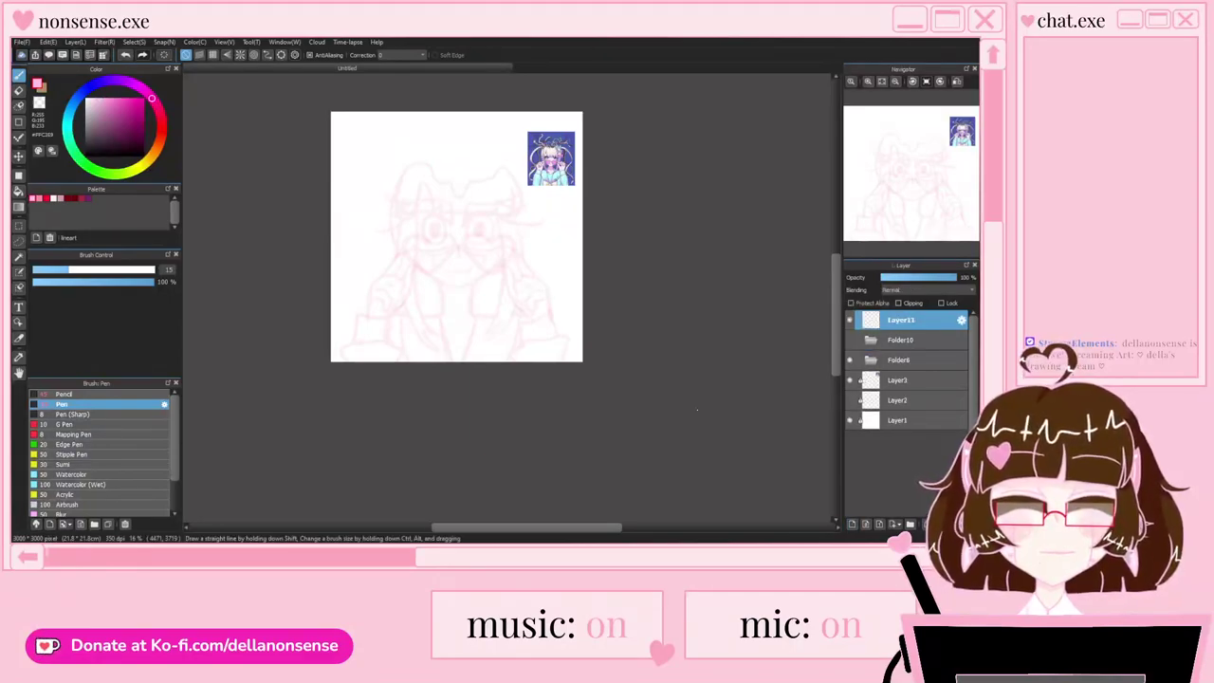
scroll(604, 381, up, 3)
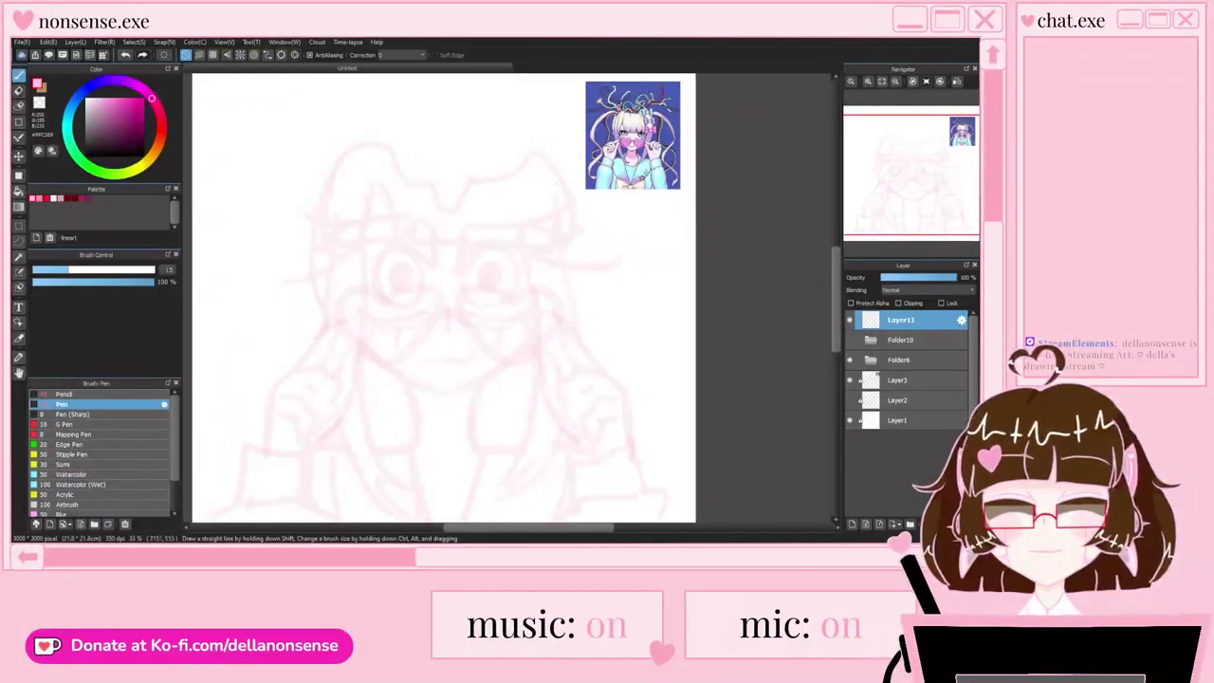
scroll(551, 183, down, 2)
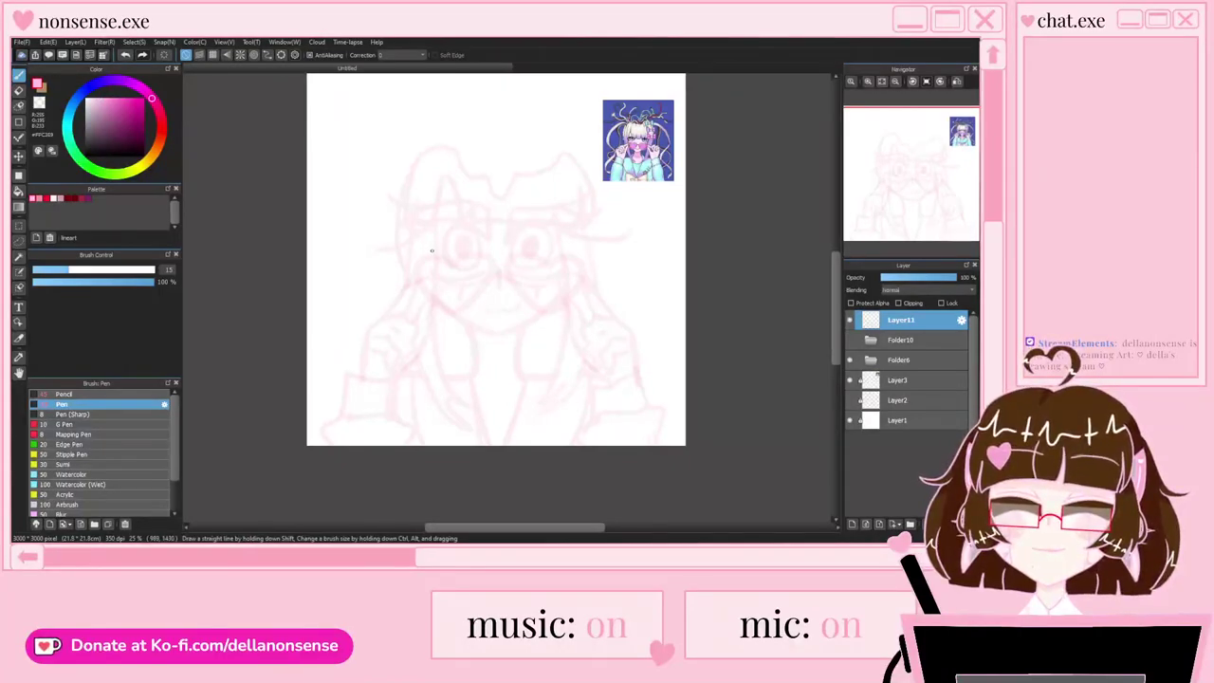
Step: Ink the rounded hair bump at the top left of the head over the sketch
scroll(432, 248, up, 2)
drag(442, 173, 421, 292)
key(ctrl+z)
drag(468, 134, 364, 170)
scroll(377, 172, down, 1)
scroll(377, 179, up, 1)
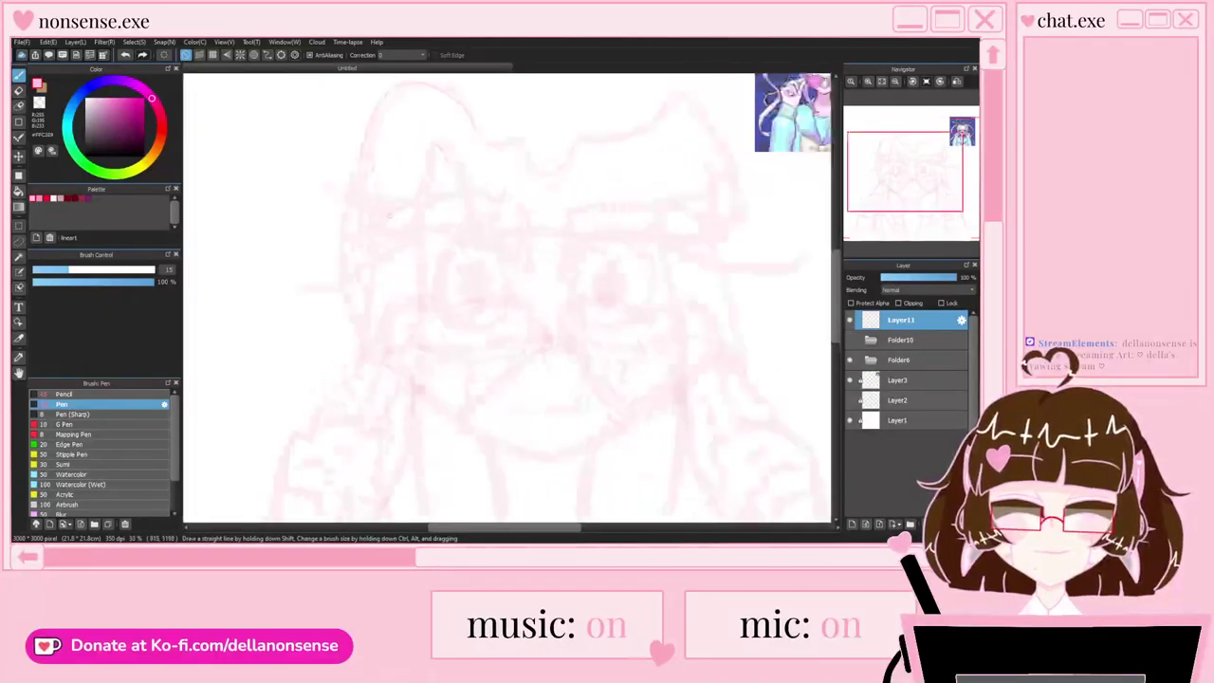
Step: Ink the pointed left bangs lock and the straight fringe line across the forehead
mouse_move(408, 117)
mouse_down()
mouse_move(389, 261)
mouse_move(419, 264)
mouse_move(440, 149)
mouse_move(468, 253)
mouse_move(494, 245)
mouse_move(604, 268)
mouse_move(669, 239)
mouse_move(713, 182)
mouse_up()
key(ctrl+z)
scroll(453, 178, up, 2)
mouse_move(353, 362)
mouse_down()
mouse_move(353, 273)
mouse_move(362, 430)
mouse_move(564, 441)
mouse_move(727, 353)
mouse_up()
scroll(353, 280, up, 2)
scroll(304, 352, down, 4)
key(b)
scroll(390, 261, up, 2)
scroll(452, 292, down, 4)
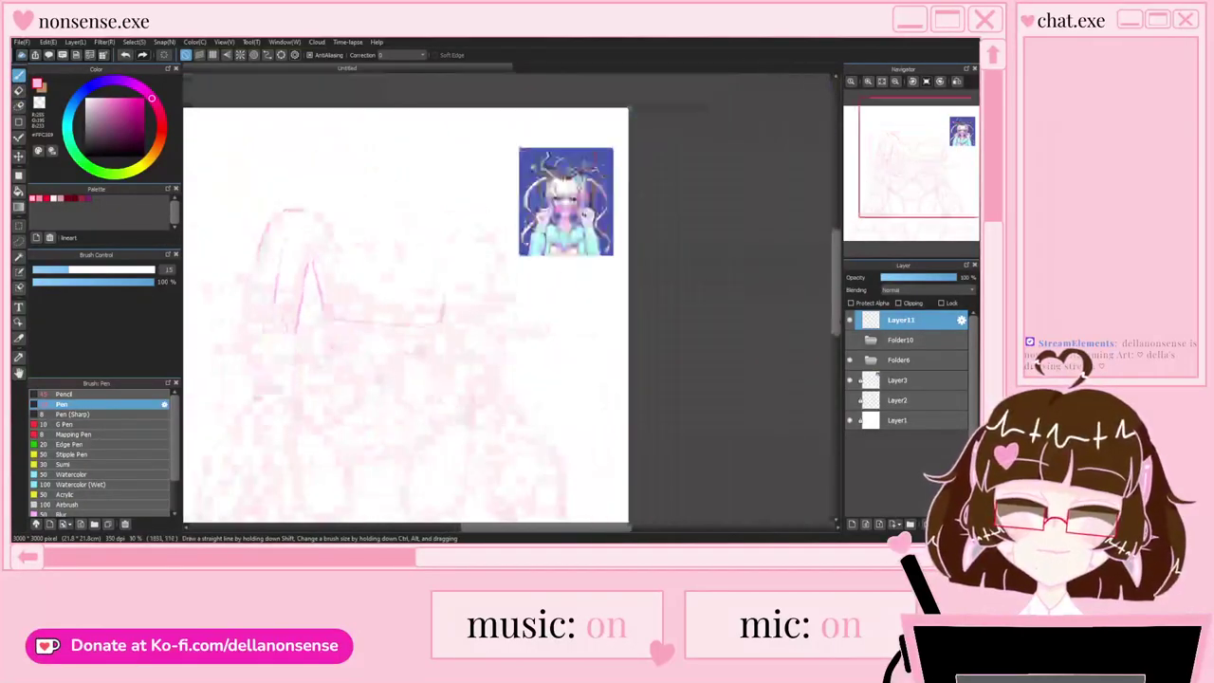
Step: Ink the rounded hair bump at the top right of the head, running down its outer side
scroll(453, 292, up, 3)
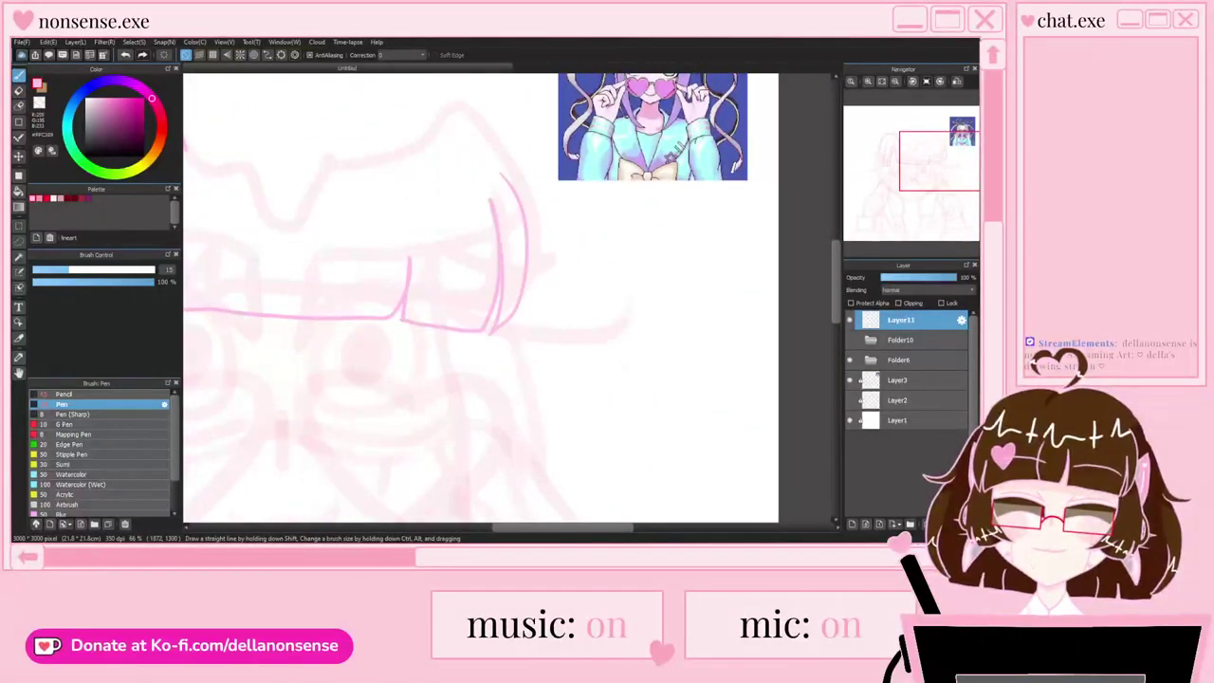
scroll(445, 220, down, 2)
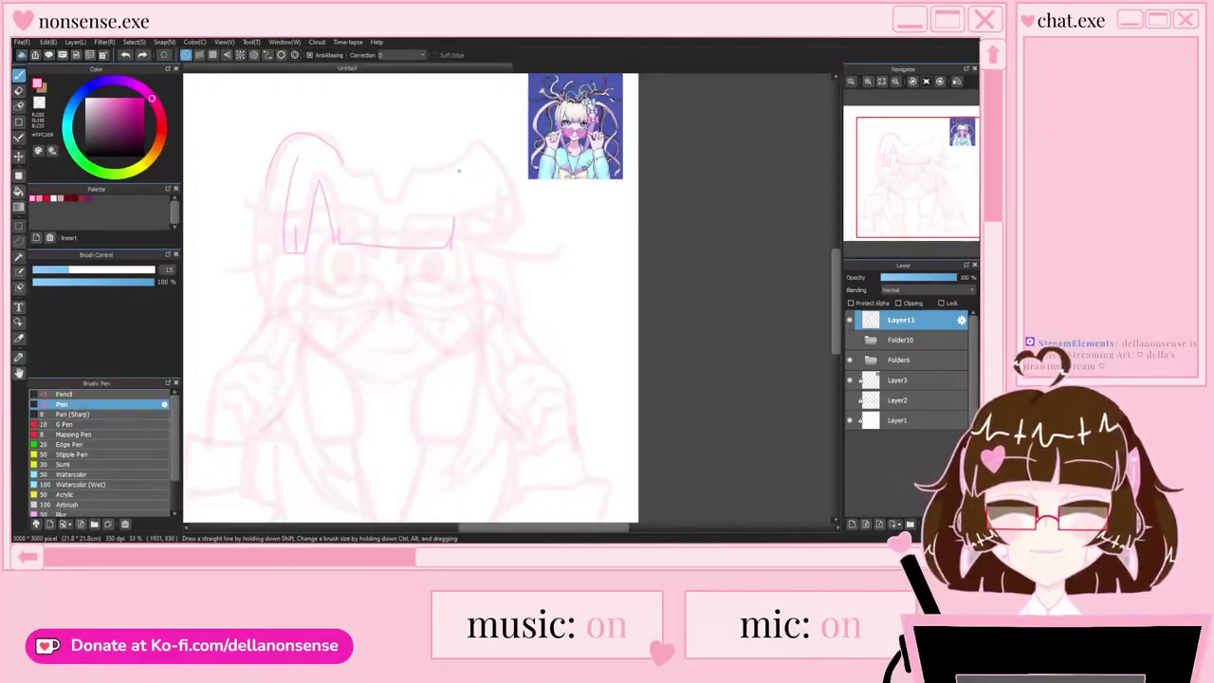
scroll(459, 169, up, 1)
scroll(450, 144, down, 1)
scroll(457, 134, up, 1)
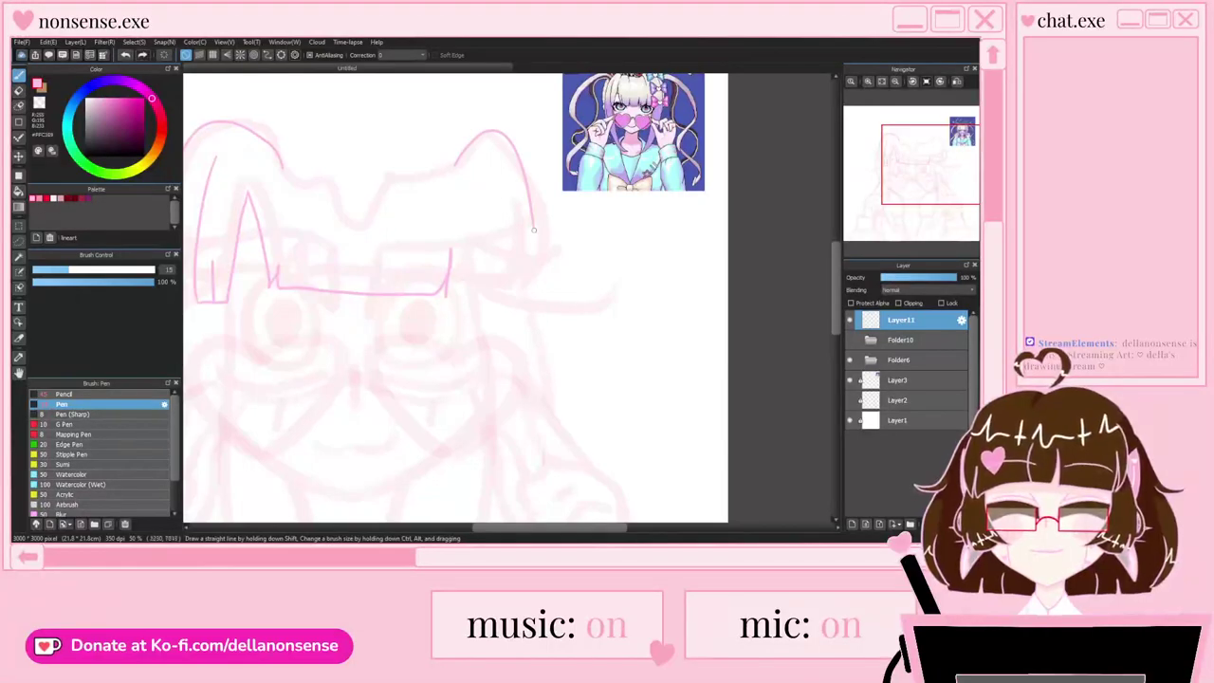
scroll(450, 165, down, 1)
scroll(452, 159, up, 1)
scroll(452, 152, down, 1)
scroll(452, 195, up, 2)
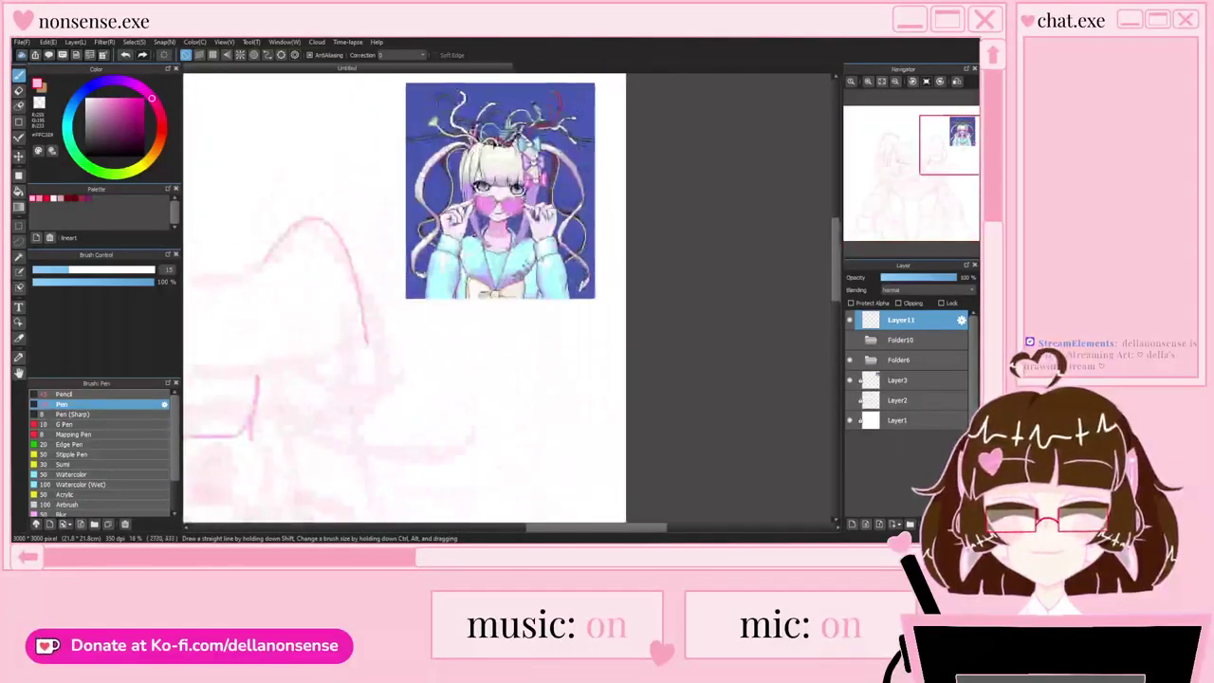
Step: Ink the short pointed bangs tuft at the right end of the fringe
scroll(438, 214, down, 1)
scroll(425, 284, down, 2)
scroll(425, 298, up, 4)
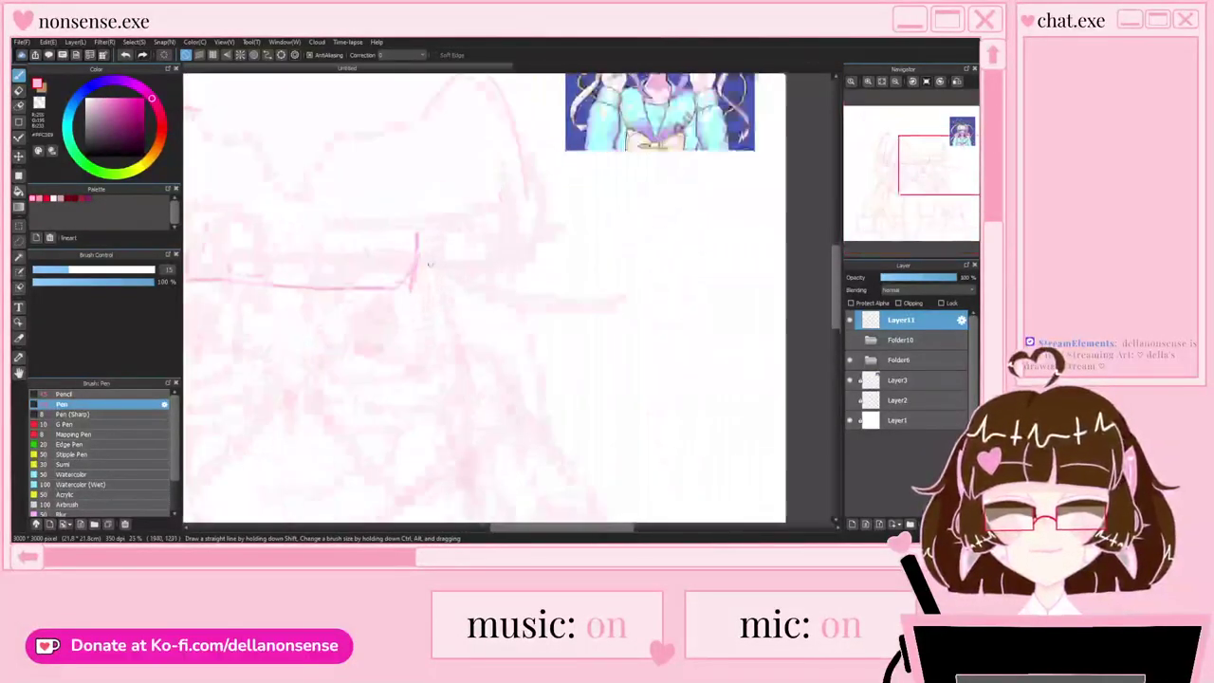
mouse_move(411, 290)
mouse_down()
mouse_move(439, 298)
mouse_move(463, 248)
mouse_up()
drag(457, 294, 475, 167)
Step: Ink the inner edge of the long right hair lock from the bangs down past the face
scroll(440, 189, down, 2)
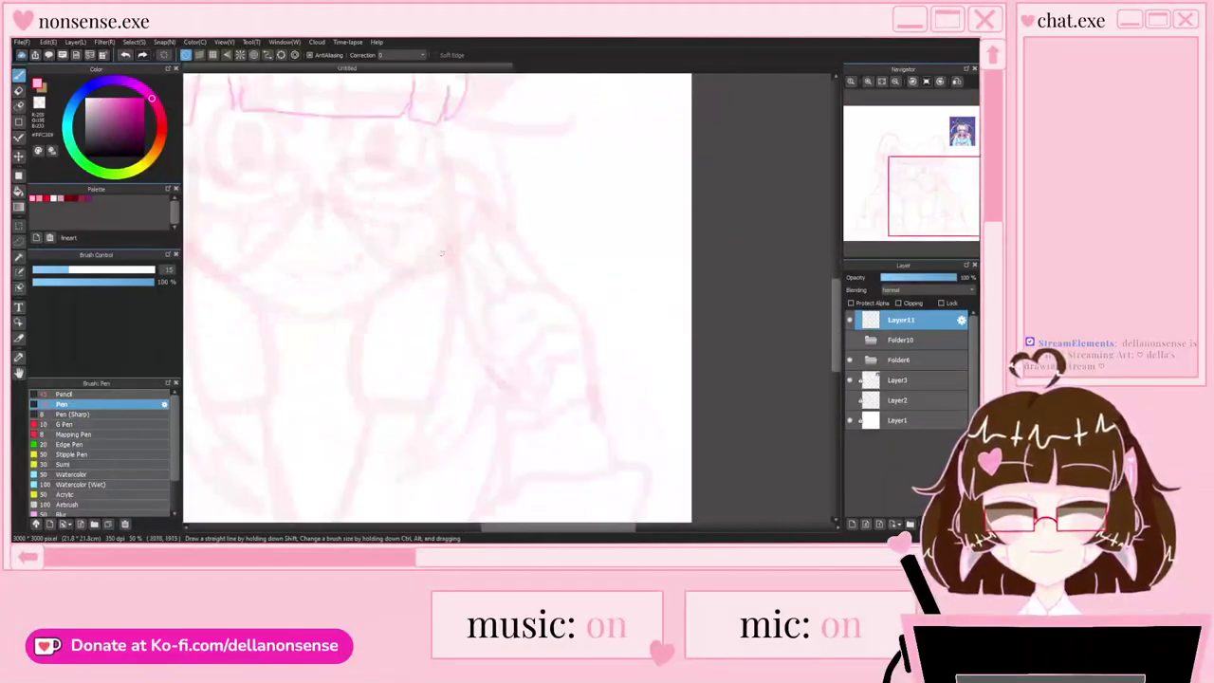
mouse_move(434, 133)
mouse_down()
mouse_move(432, 456)
mouse_move(455, 438)
mouse_move(479, 319)
mouse_up()
key(ctrl+z)
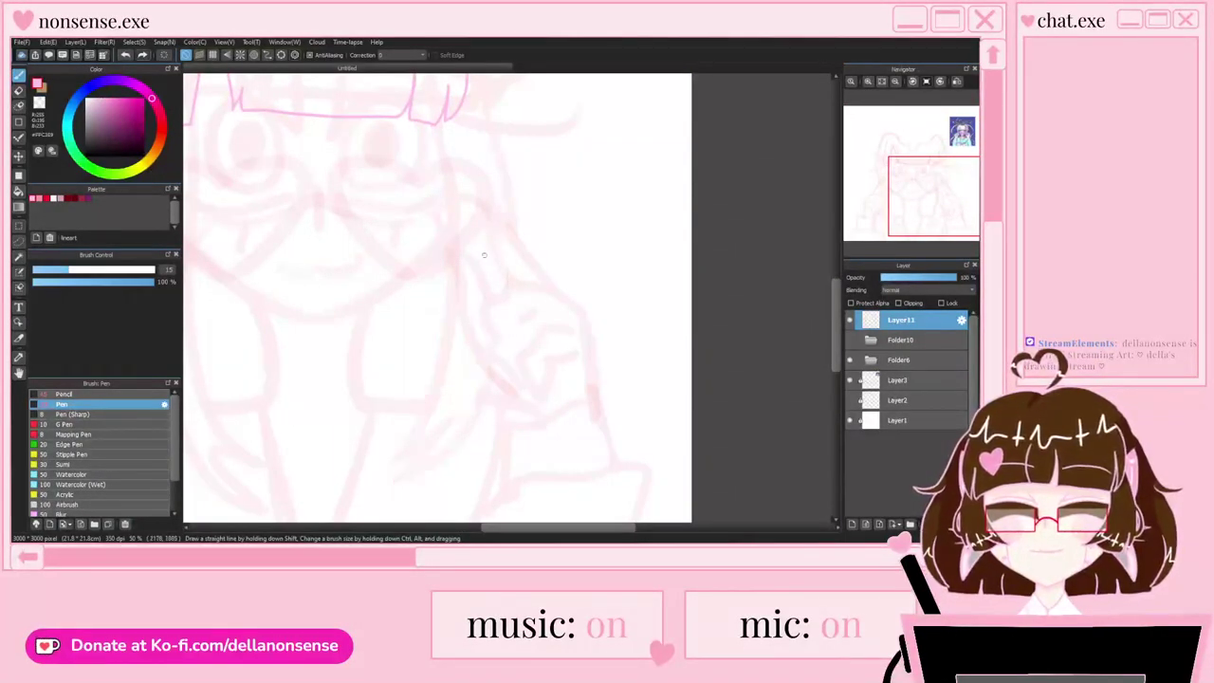
mouse_move(428, 124)
mouse_down()
mouse_move(435, 175)
mouse_move(389, 440)
mouse_move(426, 418)
mouse_move(462, 300)
mouse_up()
scroll(495, 161, down, 1)
key(ctrl+z)
Step: Ink the pointed tip of the right hair lock and its outer edge back up to the bangs
scroll(444, 348, up, 3)
mouse_move(393, 283)
mouse_down()
mouse_move(390, 357)
mouse_move(512, 141)
mouse_up()
scroll(469, 228, down, 4)
scroll(472, 190, up, 2)
mouse_move(432, 373)
mouse_down()
mouse_move(474, 252)
mouse_move(459, 93)
mouse_up()
scroll(449, 121, down, 3)
scroll(453, 103, up, 3)
scroll(453, 168, down, 1)
Step: Extend the outline of the right hair bump down to meet the outer edge of the lock
scroll(452, 161, up, 3)
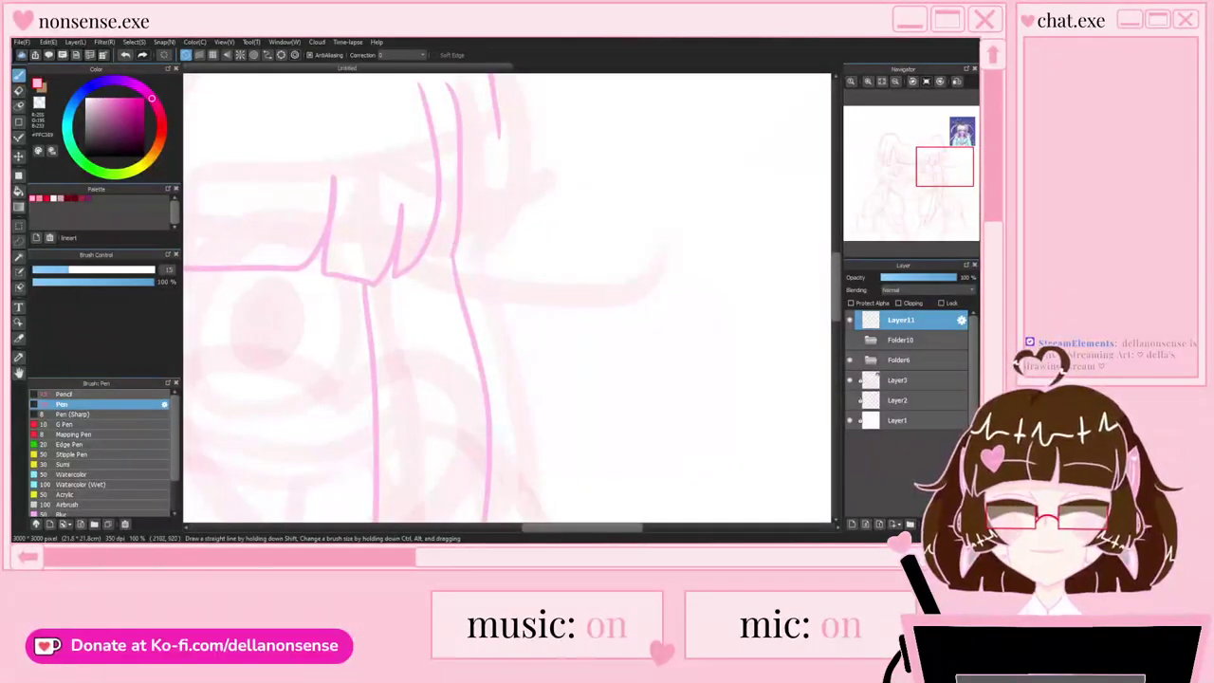
scroll(474, 180, down, 3)
scroll(502, 107, up, 3)
drag(502, 107, 490, 332)
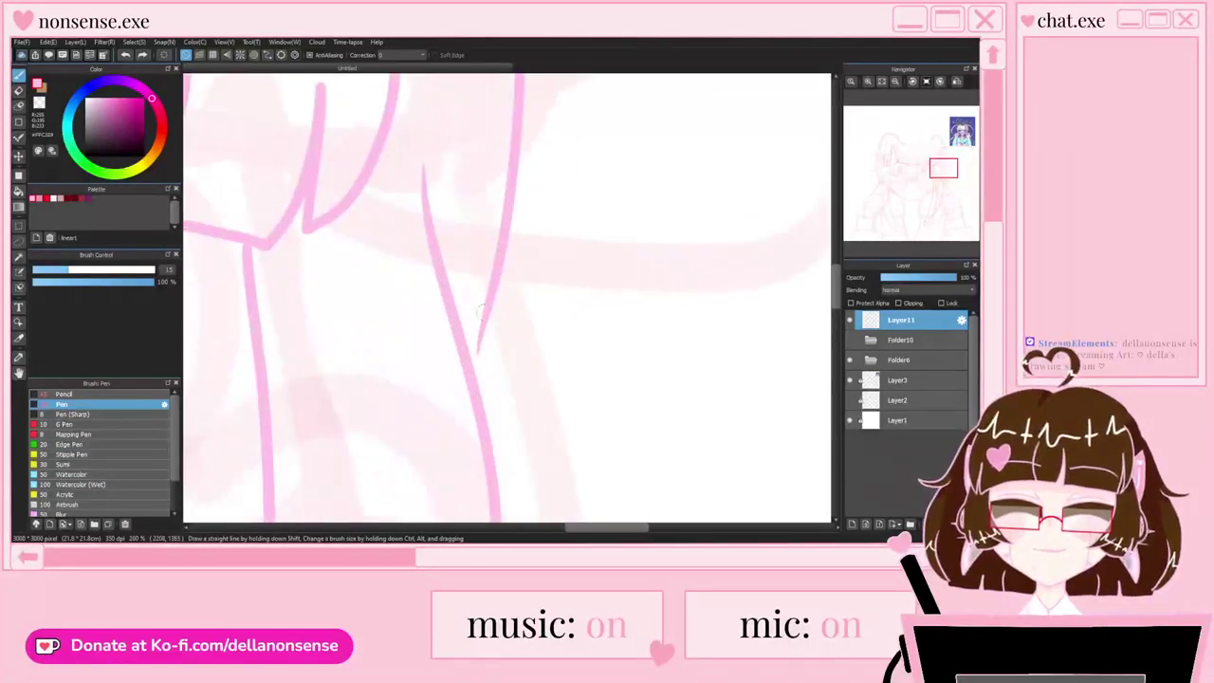
scroll(506, 321, down, 4)
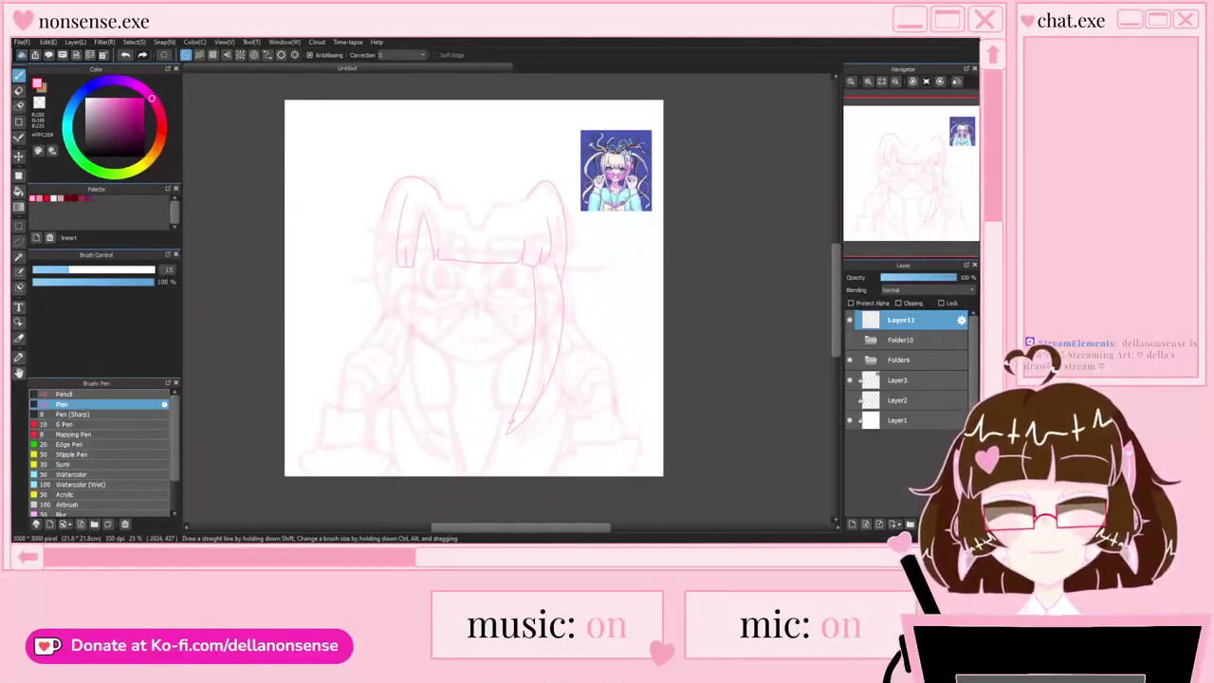
Step: Flip the canvas view horizontally to work on the opposite hair lock
click(957, 81)
scroll(418, 193, down, 1)
scroll(569, 295, up, 2)
scroll(562, 285, down, 1)
scroll(562, 278, up, 1)
scroll(510, 186, up, 1)
mouse_move(509, 182)
mouse_down()
mouse_move(518, 273)
mouse_move(494, 443)
mouse_up()
key(ctrl+z)
scroll(477, 317, down, 2)
scroll(508, 351, up, 2)
drag(481, 163, 486, 442)
key(ctrl+z)
Step: Ink the inner edge of the opposite hair lock straight down from the bangs past the cheek
scroll(444, 122, up, 1)
drag(438, 85, 451, 441)
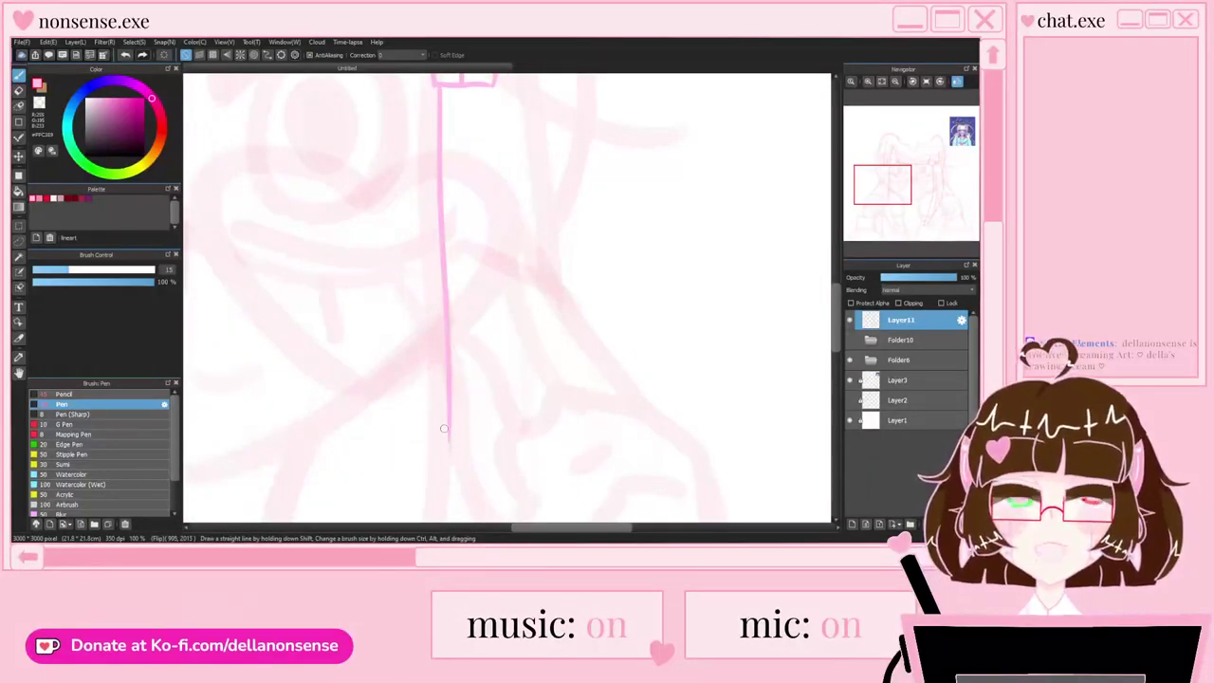
scroll(493, 358, down, 1)
scroll(490, 357, down, 1)
drag(488, 358, 499, 302)
drag(481, 489, 489, 444)
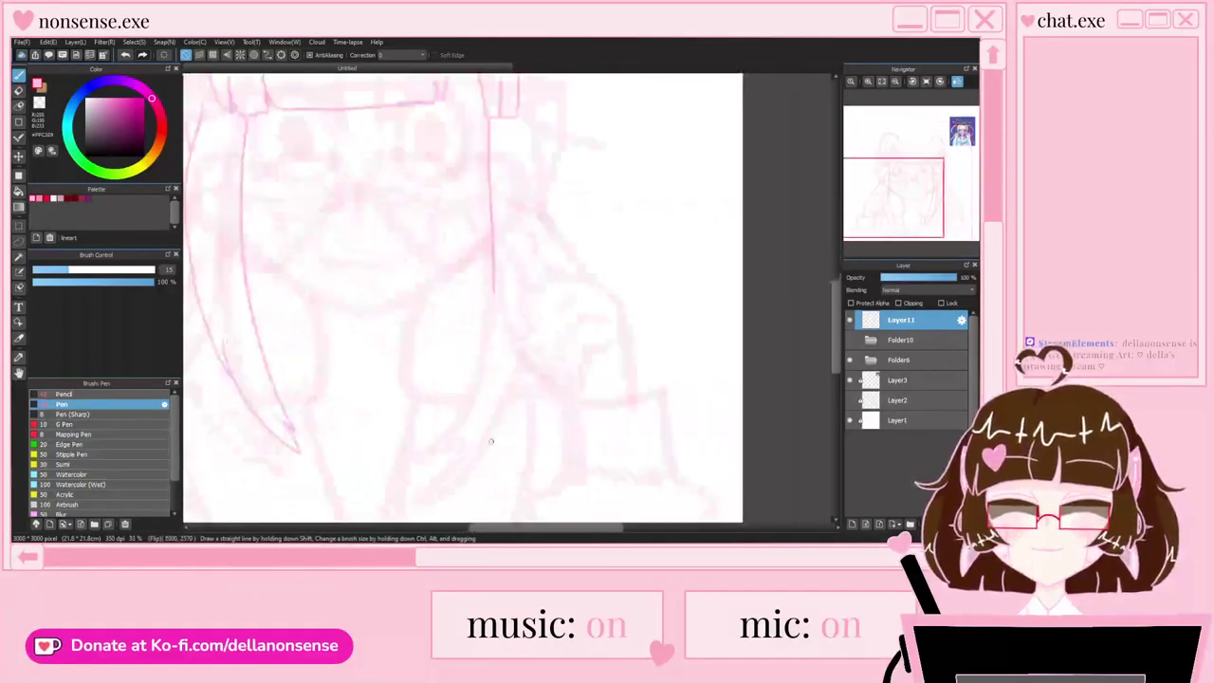
Step: Curve the inner edge of the opposite lock to a pointed tip and ink its lower outer edge
scroll(485, 444, up, 1)
scroll(451, 410, up, 2)
mouse_move(493, 225)
mouse_down()
mouse_move(441, 422)
mouse_move(441, 319)
mouse_move(449, 445)
mouse_move(406, 490)
mouse_up()
scroll(423, 345, down, 2)
key(ctrl+z)
scroll(431, 434, up, 2)
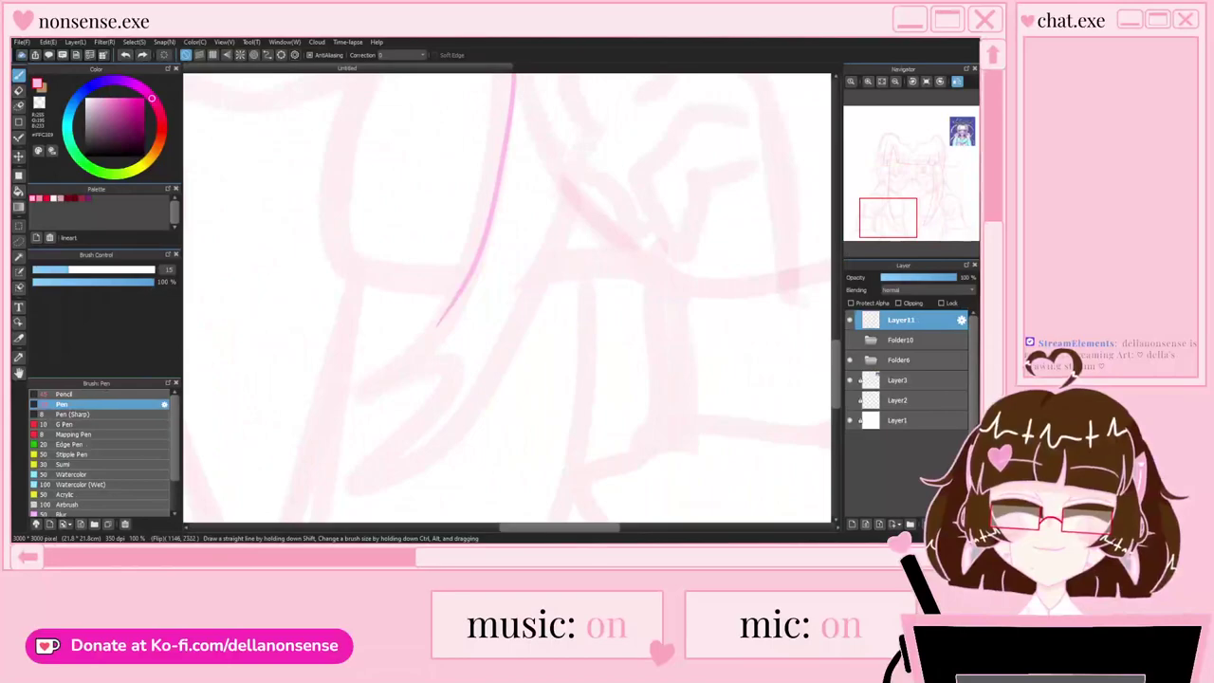
mouse_move(430, 337)
mouse_down()
mouse_move(534, 309)
mouse_move(597, 161)
mouse_up()
scroll(551, 285, down, 3)
Step: Join the lock's outer edge to the hair bump outline above it and restore the unflipped canvas view
scroll(549, 254, up, 1)
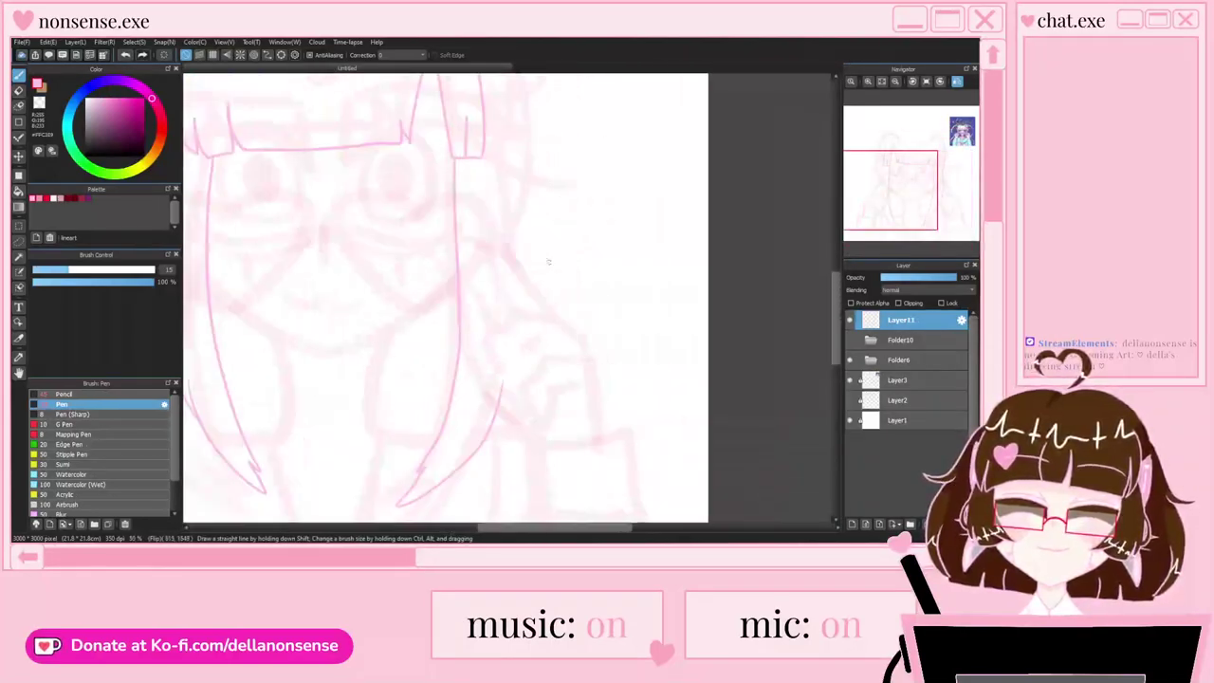
mouse_move(487, 436)
mouse_down()
mouse_move(527, 324)
mouse_move(486, 105)
mouse_move(509, 361)
mouse_up()
scroll(562, 226, down, 3)
key(ctrl+z)
scroll(548, 179, up, 3)
scroll(537, 180, up, 2)
scroll(537, 180, down, 2)
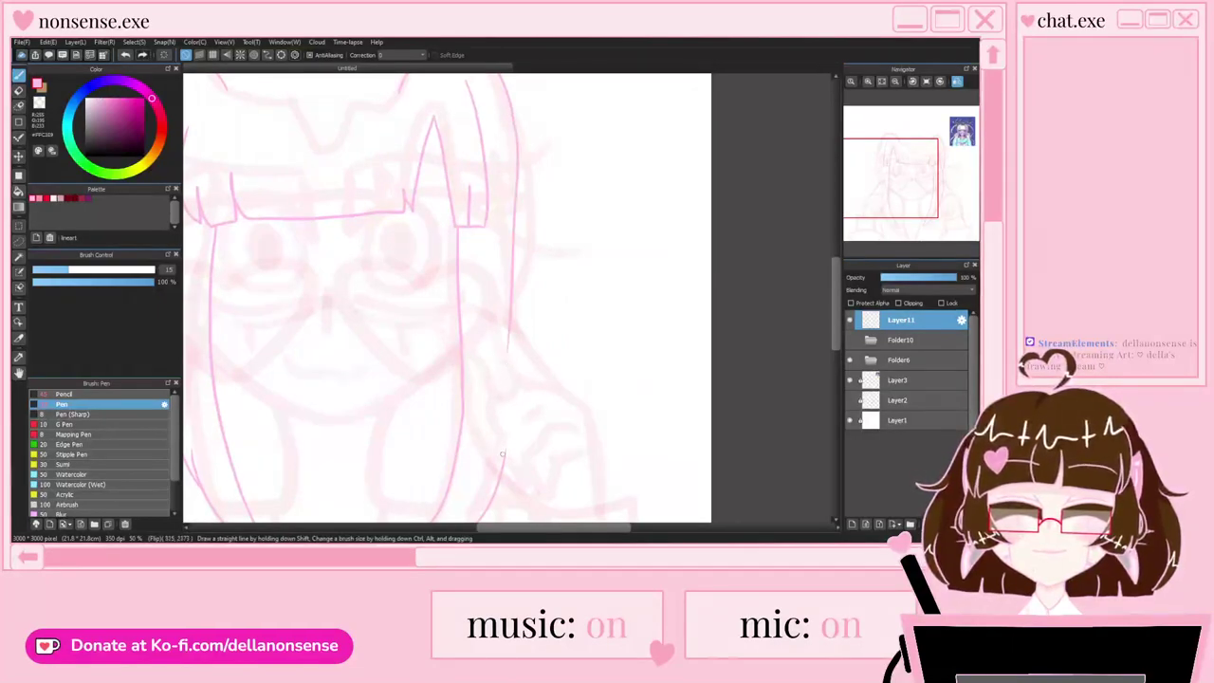
drag(506, 446, 503, 489)
drag(503, 488, 509, 317)
scroll(495, 278, down, 3)
scroll(465, 264, up, 1)
click(957, 81)
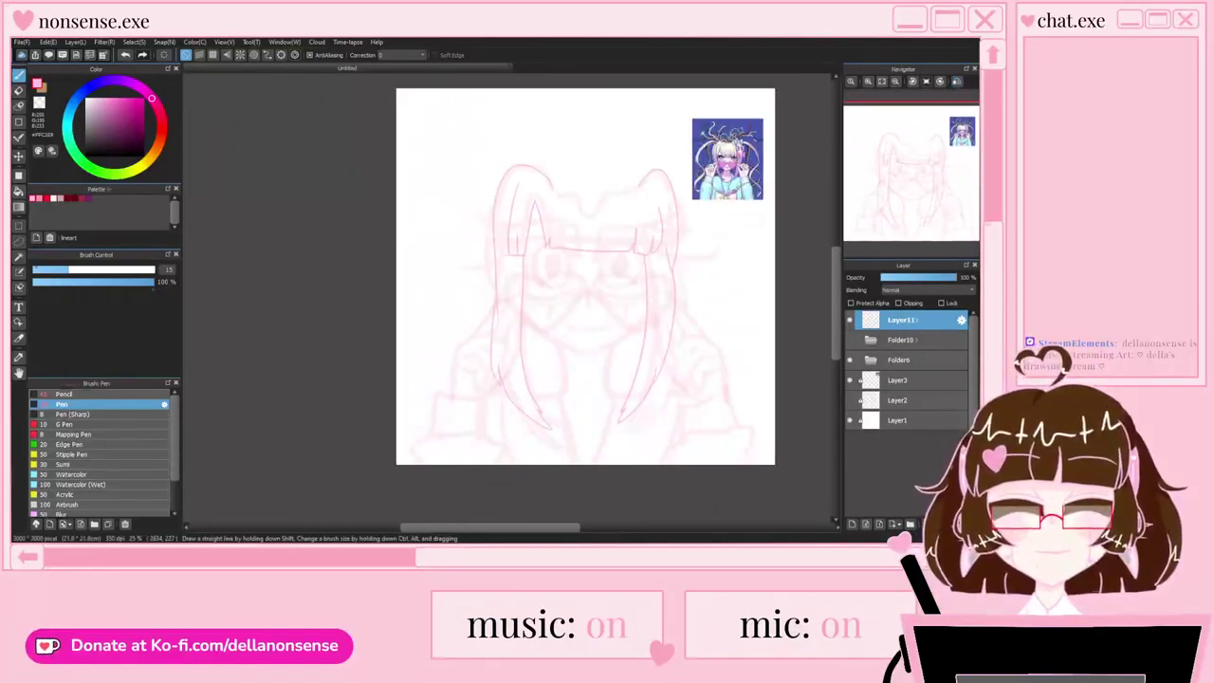
Step: Ink the wavy top hairline between the two hair bumps and erase its overshooting end
scroll(596, 196, up, 4)
mouse_move(621, 198)
mouse_down()
mouse_move(515, 234)
mouse_move(418, 238)
mouse_move(318, 286)
mouse_move(254, 182)
mouse_up()
scroll(256, 180, up, 2)
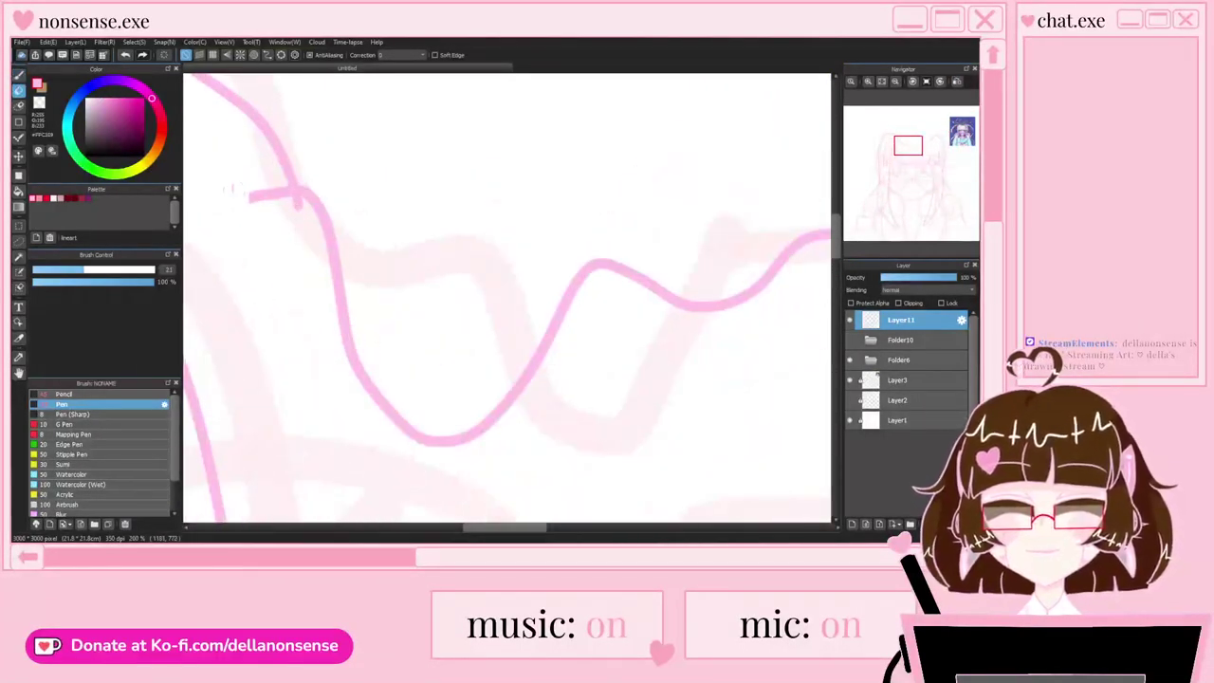
scroll(259, 178, down, 6)
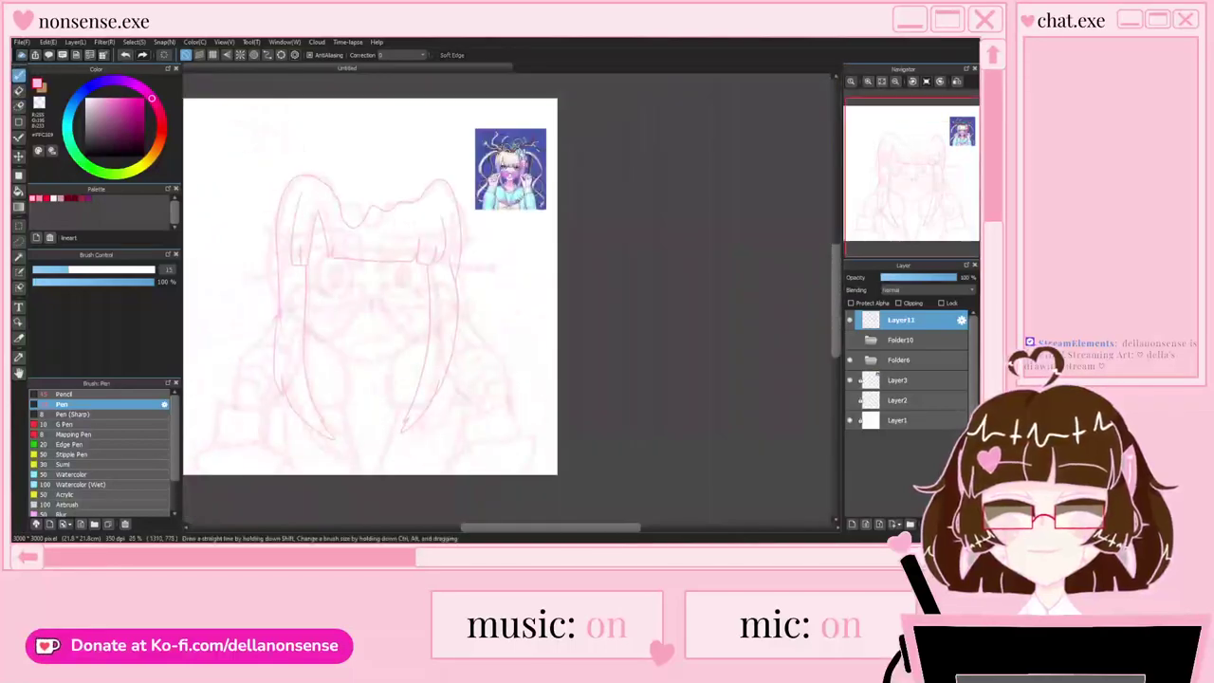
Step: Ink a curved outer hair strand along each side of the head
scroll(313, 232, up, 2)
scroll(313, 232, up, 2)
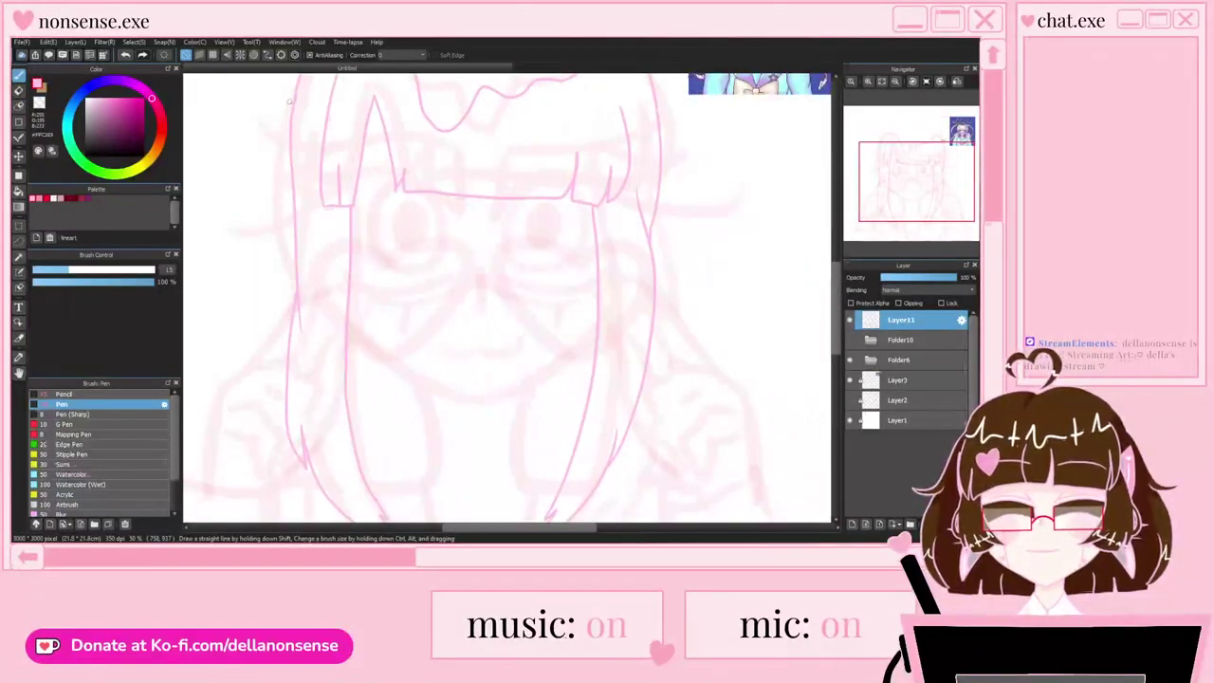
drag(275, 181, 298, 283)
drag(658, 105, 664, 284)
scroll(486, 236, down, 2)
scroll(483, 251, down, 2)
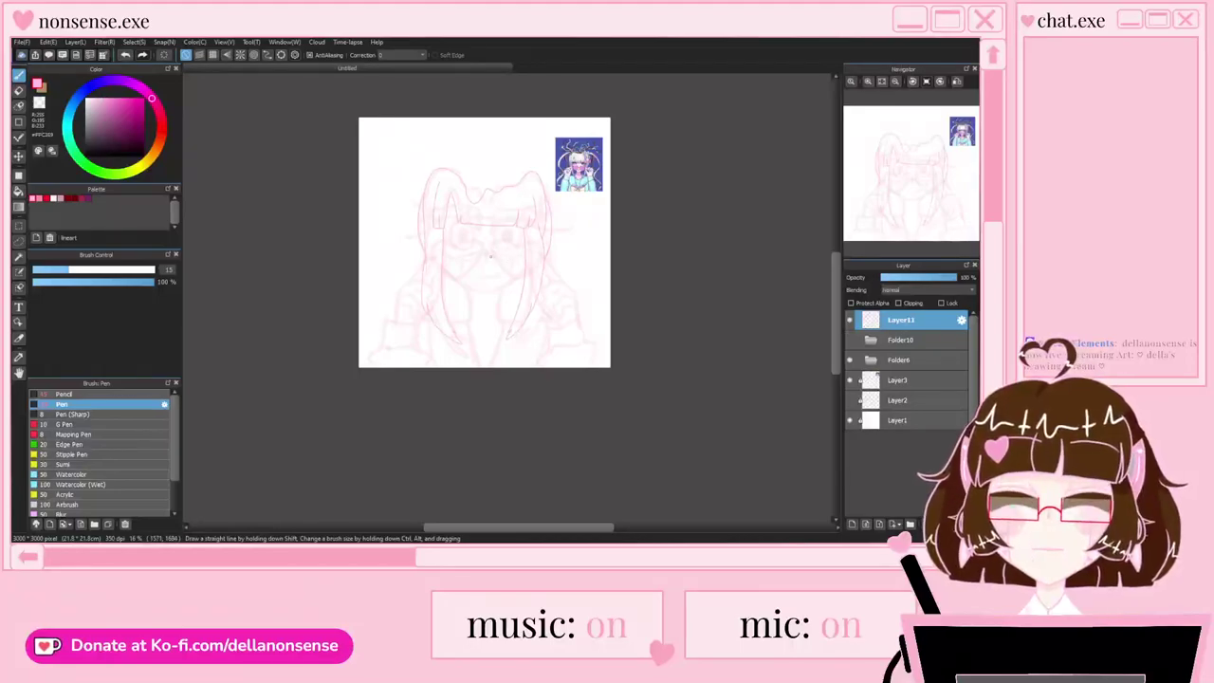
Step: Compare the newly inked hair outline with the sketch and the reference picture
scroll(625, 216, up, 3)
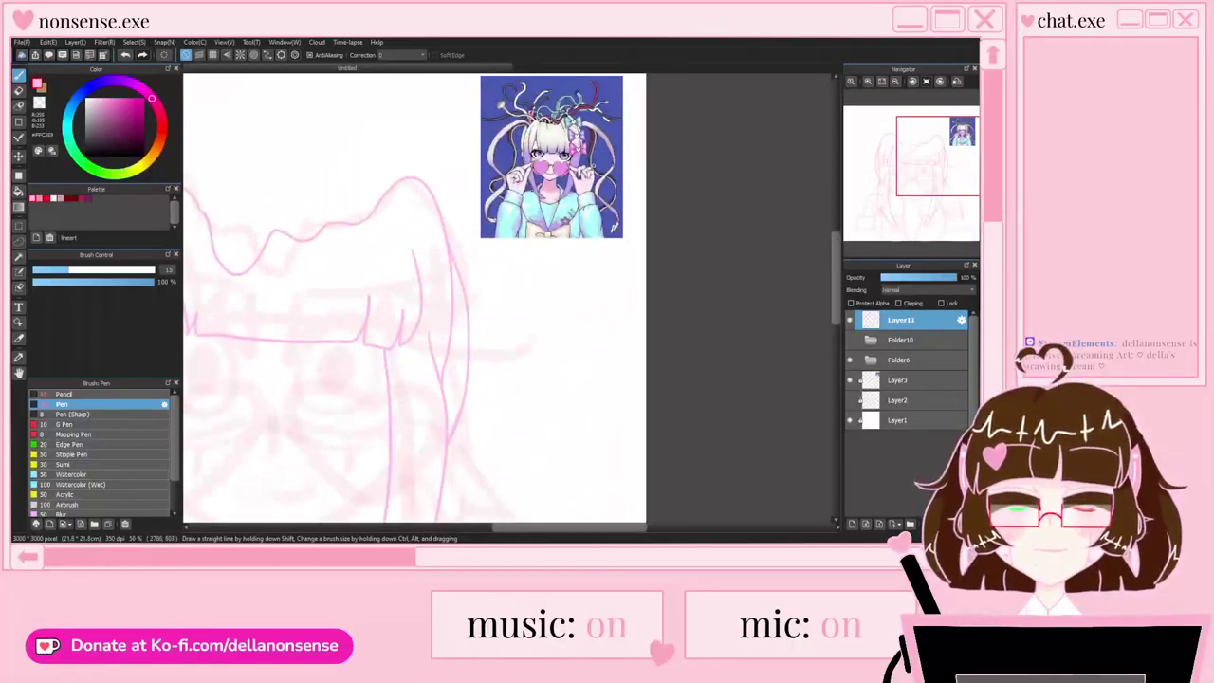
scroll(603, 169, down, 1)
scroll(605, 176, down, 1)
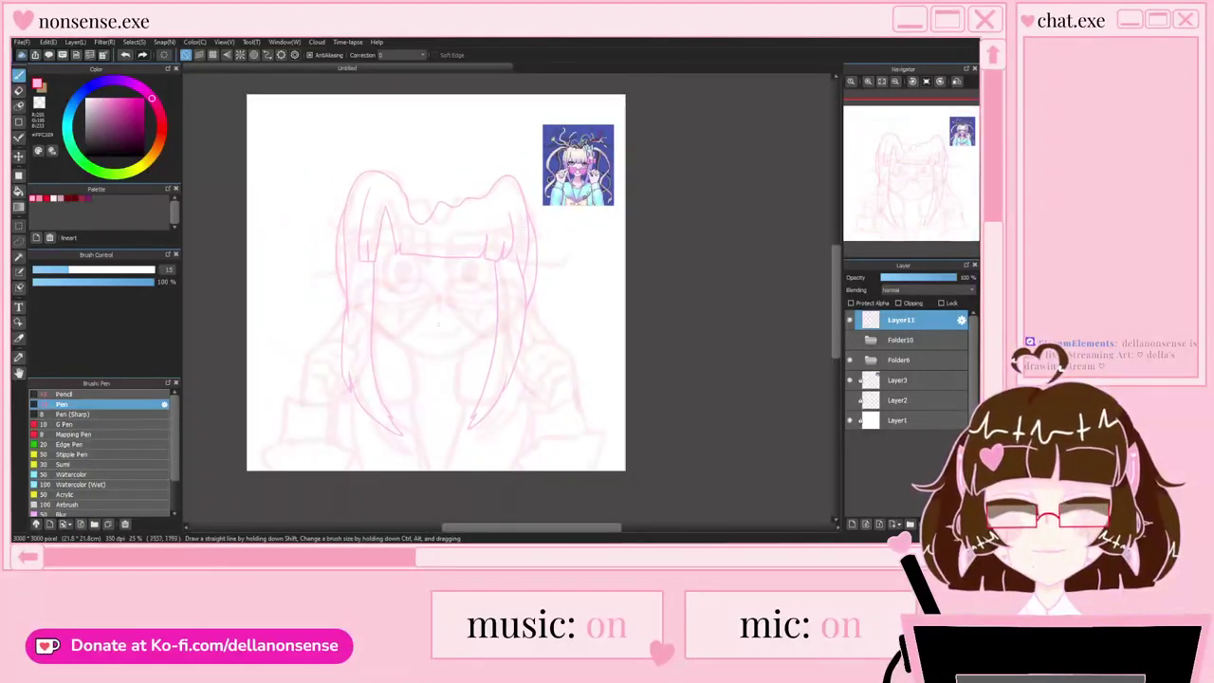
scroll(408, 327, up, 2)
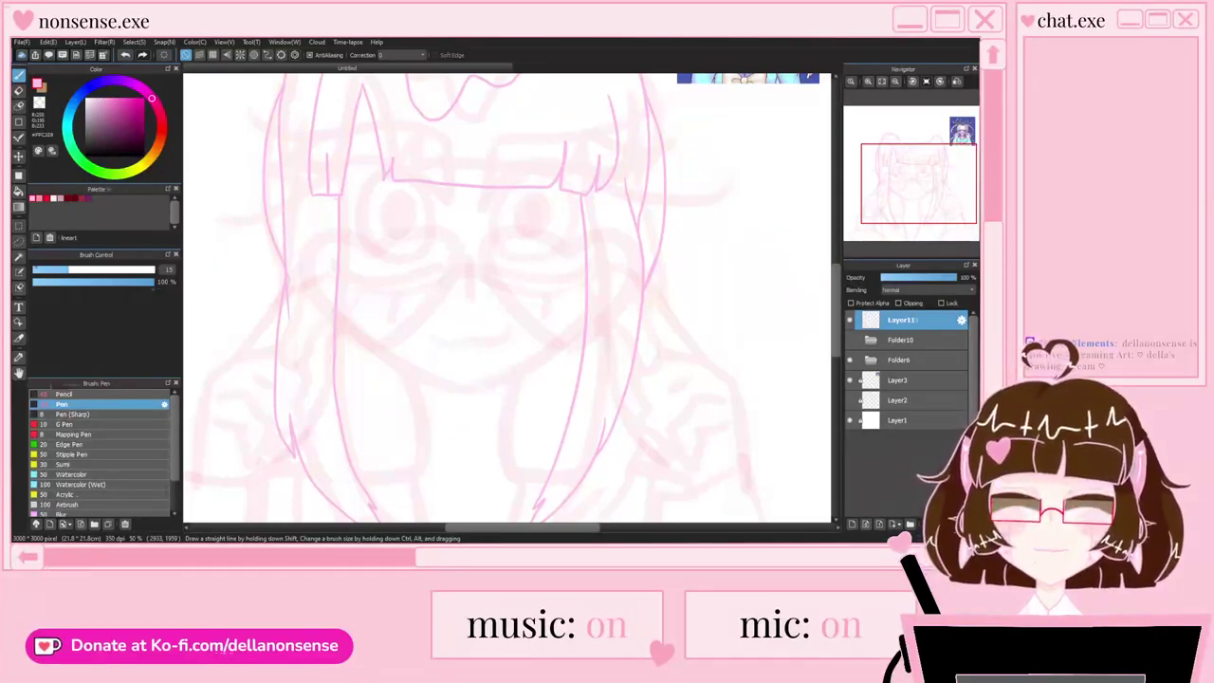
scroll(507, 249, down, 2)
scroll(489, 245, up, 1)
scroll(493, 249, down, 1)
scroll(597, 171, up, 1)
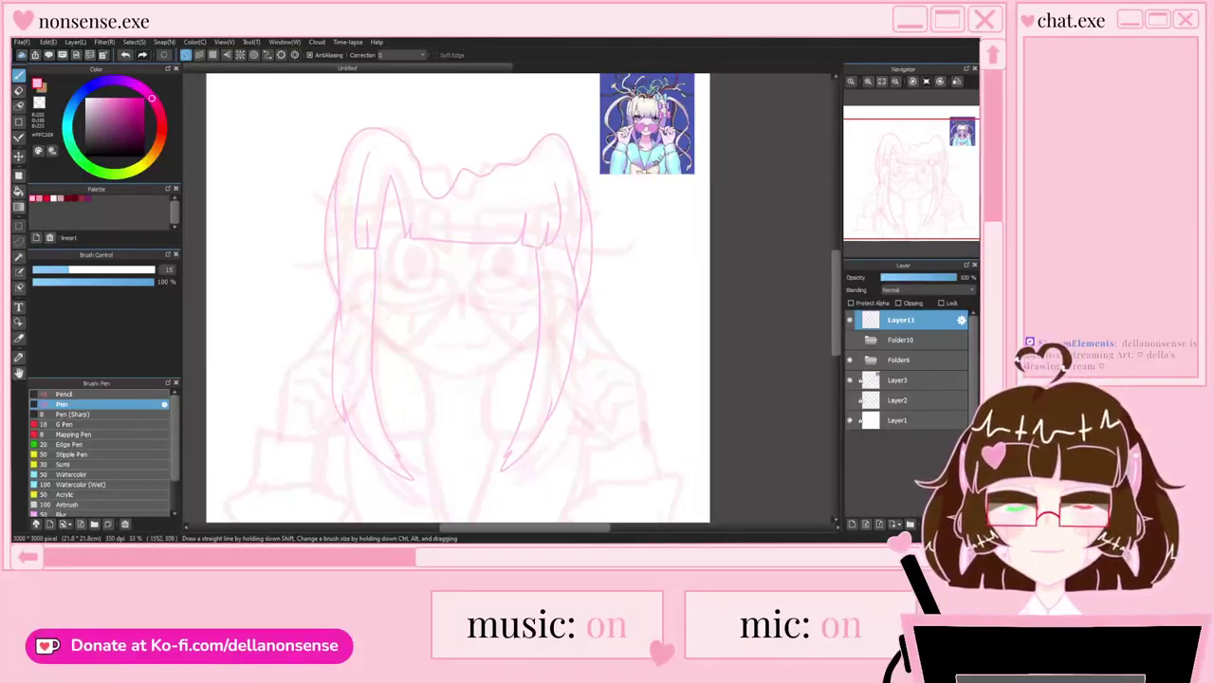
scroll(528, 205, down, 1)
scroll(579, 205, up, 4)
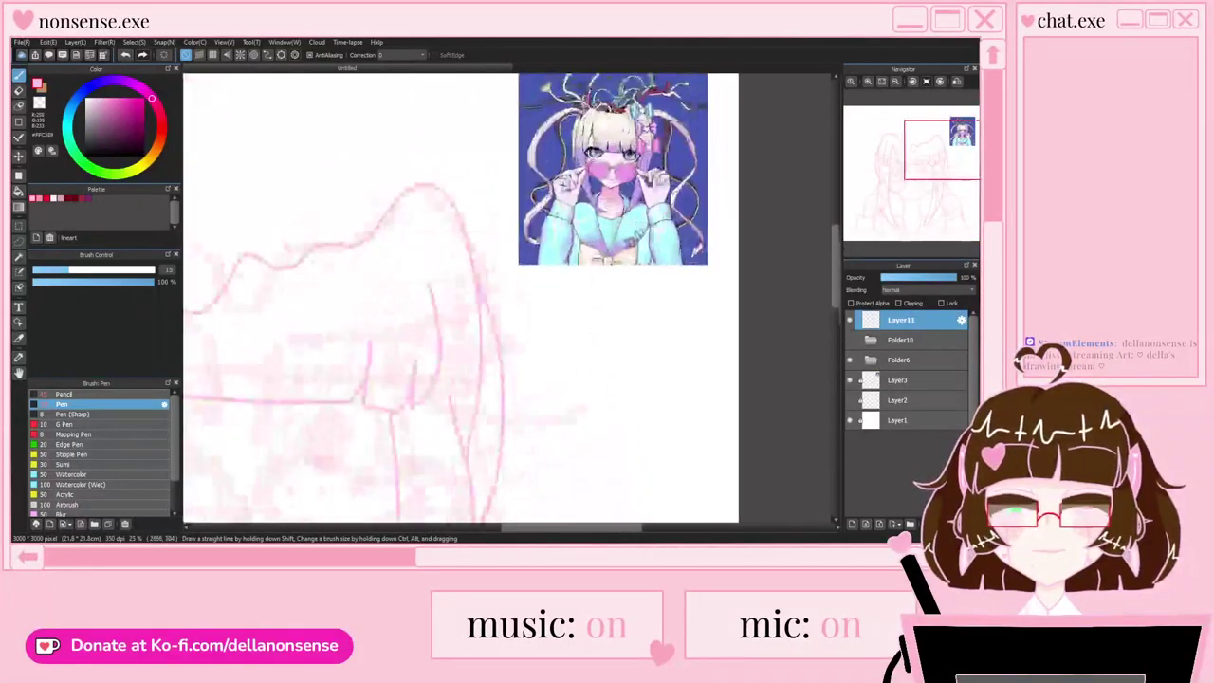
Step: Compare the new hair outline at full-canvas view with the earlier line art in Folder10
scroll(589, 189, down, 4)
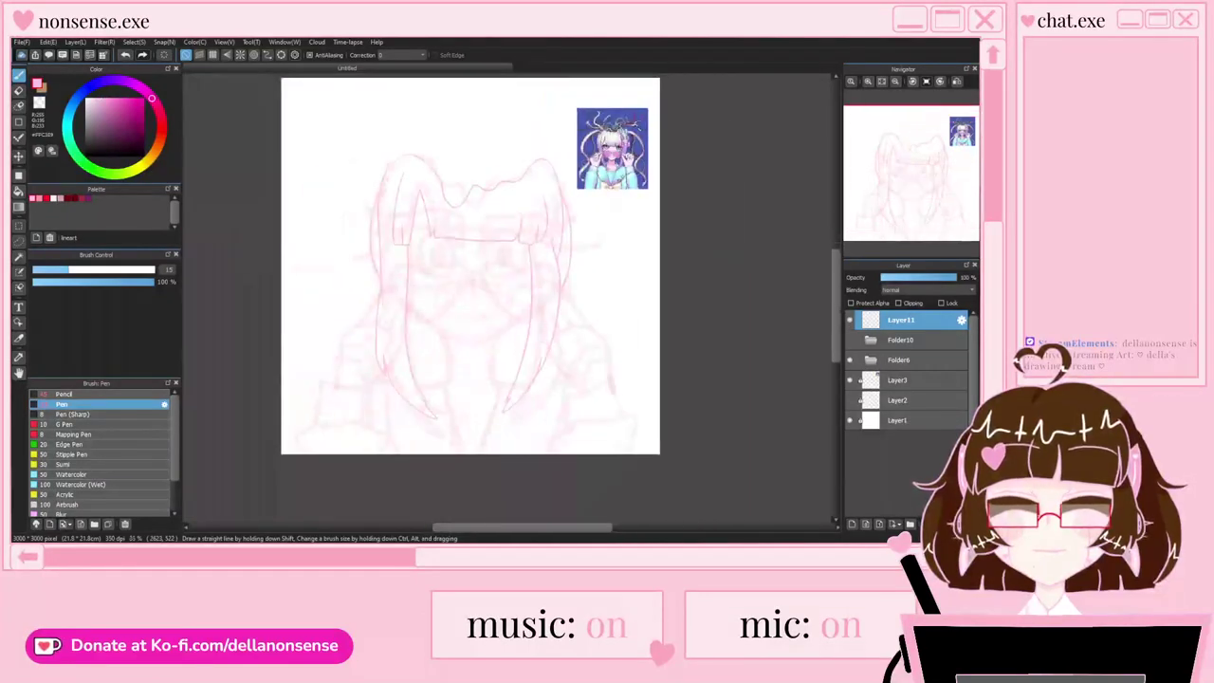
scroll(588, 190, up, 4)
scroll(607, 176, down, 4)
scroll(607, 175, up, 3)
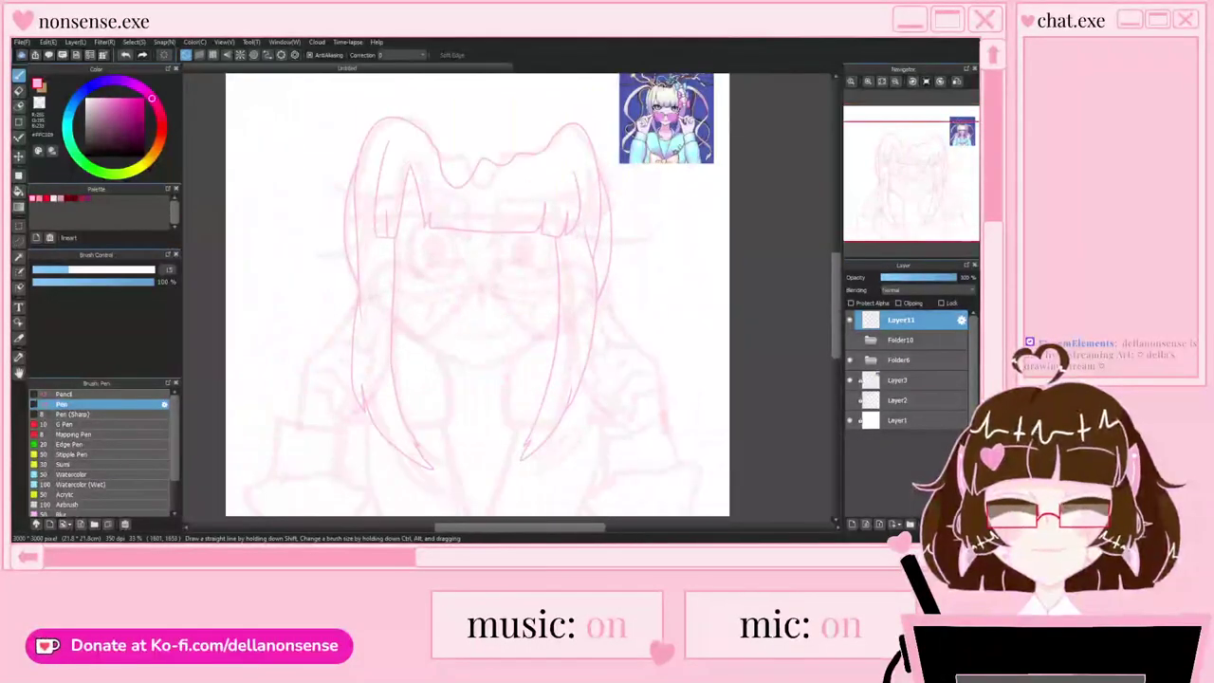
scroll(481, 278, down, 1)
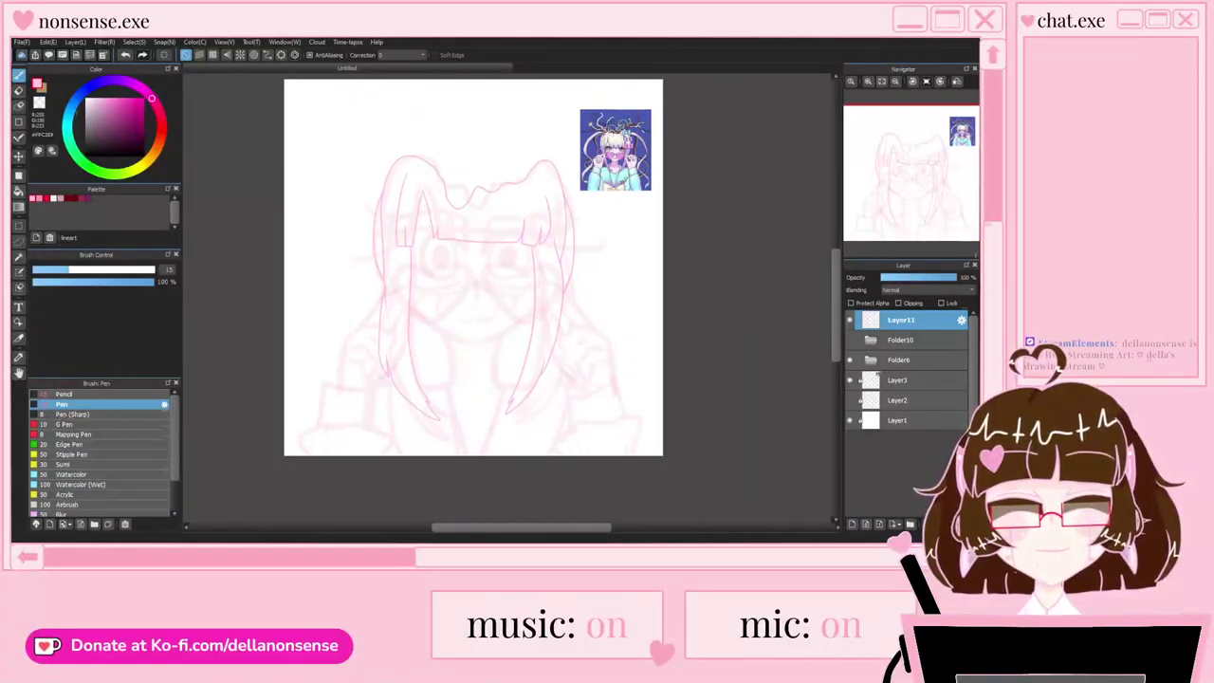
click(850, 340)
click(849, 339)
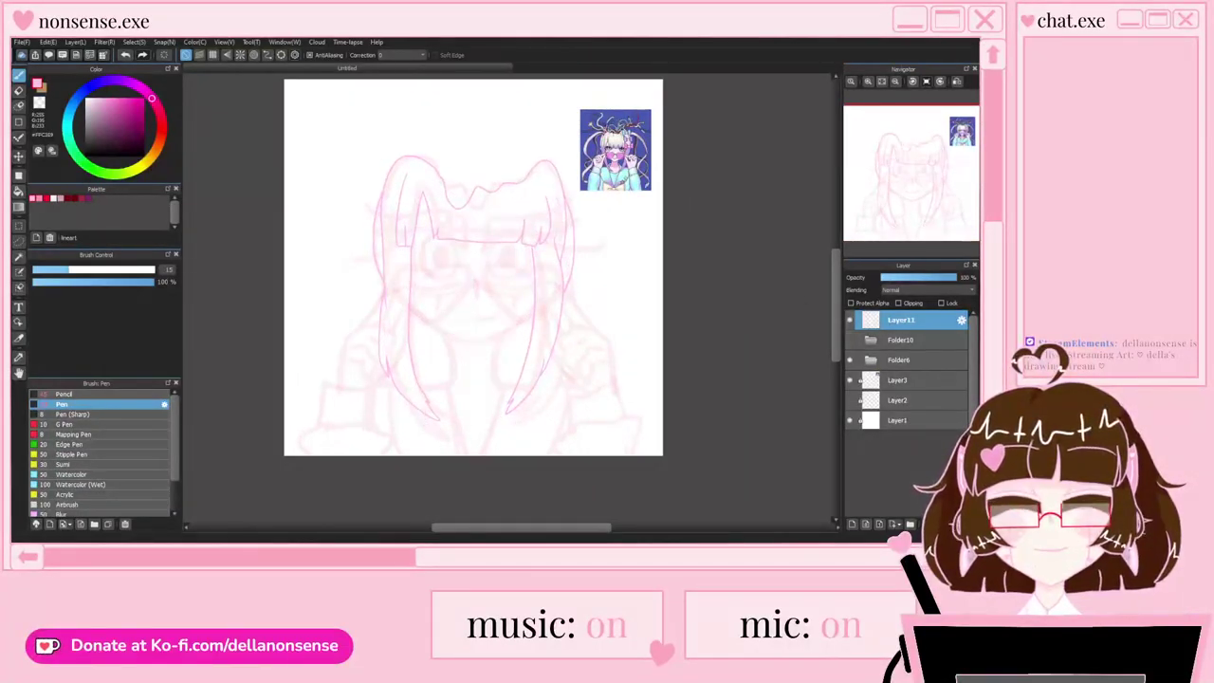
Step: Copy the three hair bows from Folder10 onto a new layer above Layer11, keeping Folder10 hidden
click(871, 340)
click(911, 361)
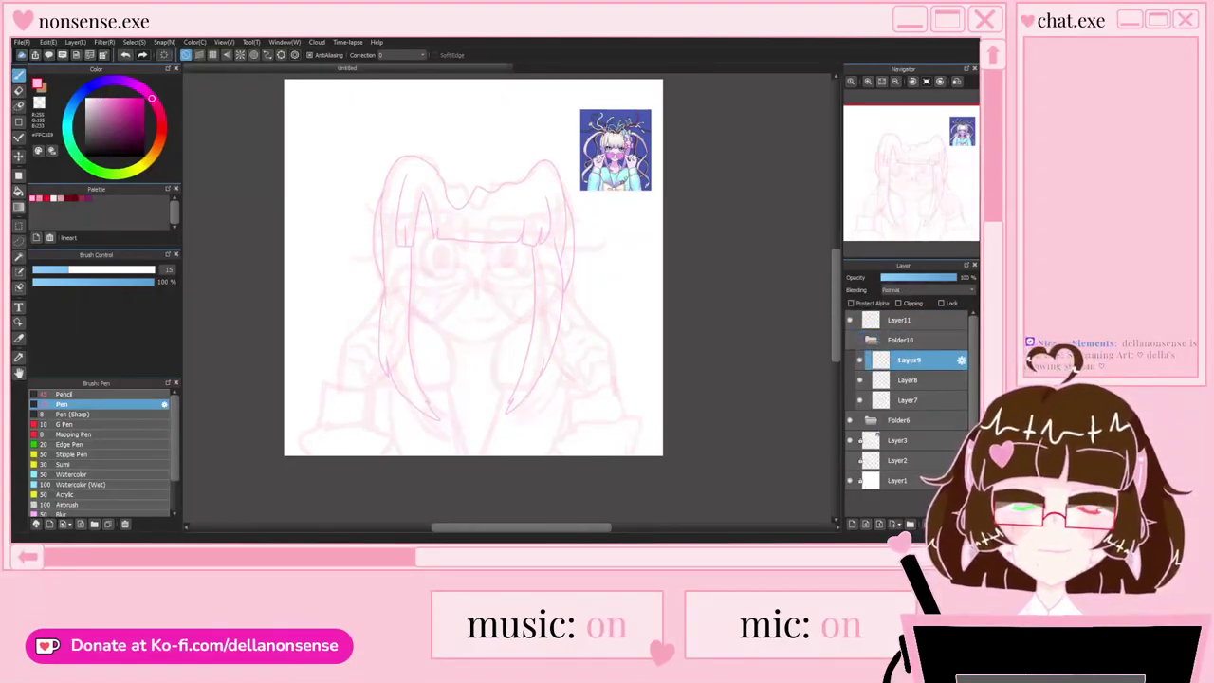
click(849, 340)
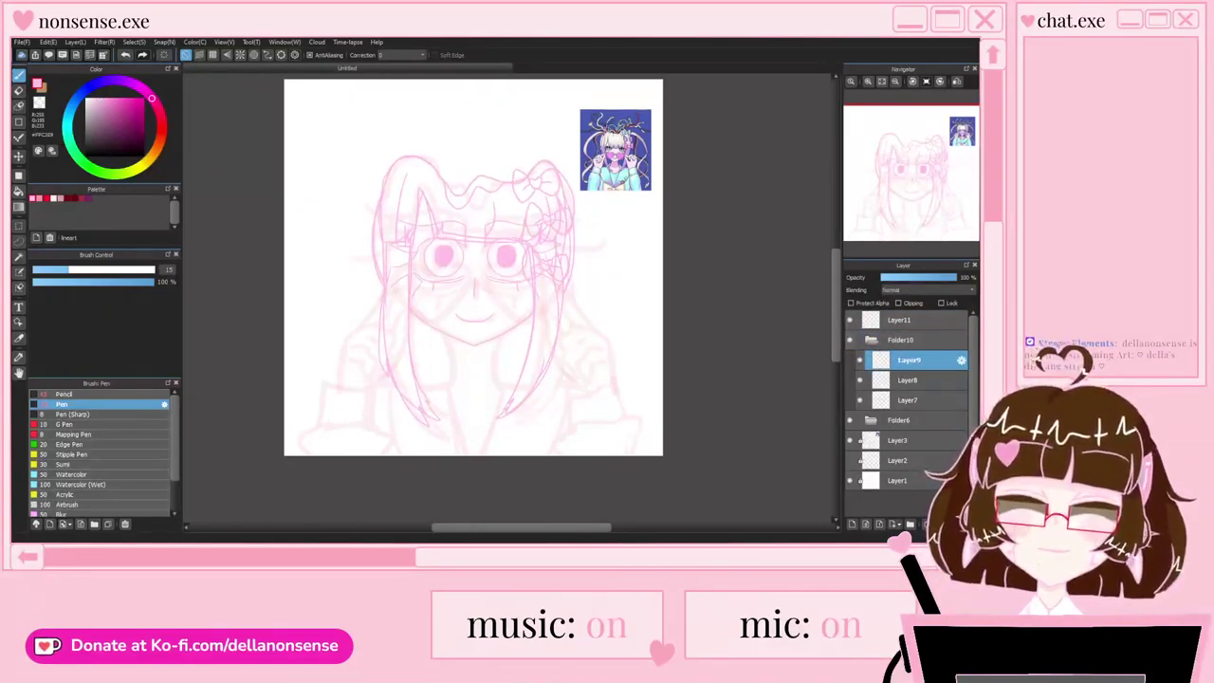
click(849, 340)
click(902, 340)
click(901, 319)
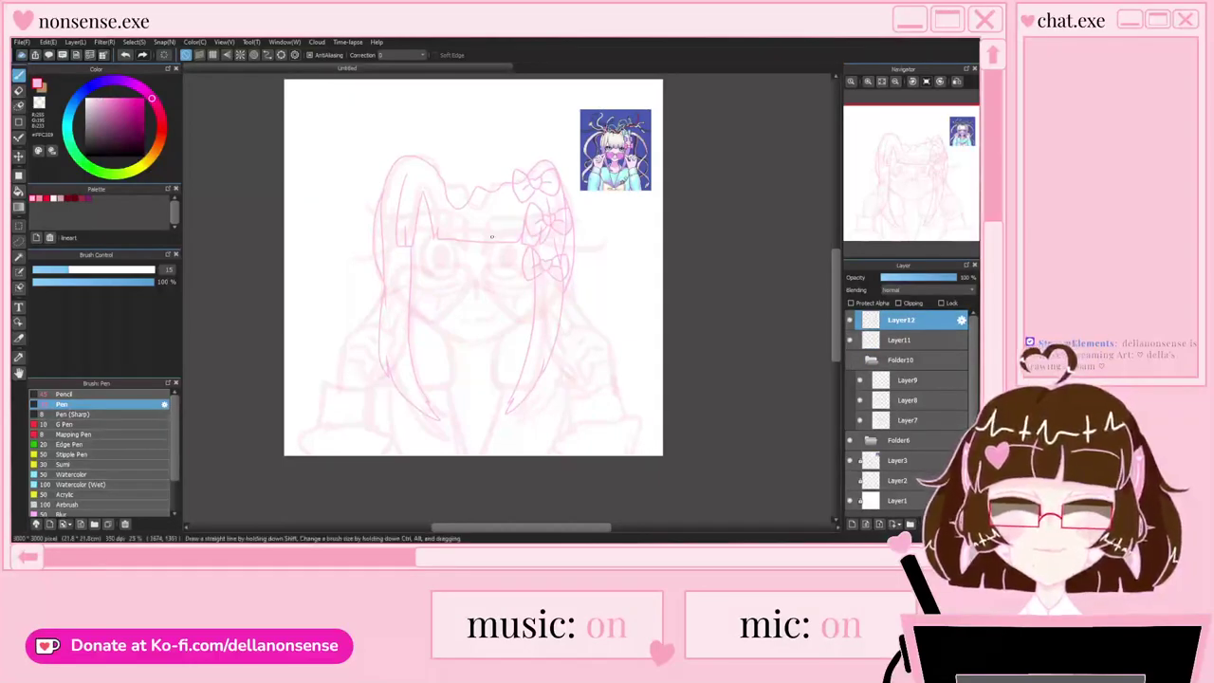
Step: Transform the copied bows, moving them outward and tilting them slightly clockwise along the right-hand hair lock
scroll(490, 238, up, 2)
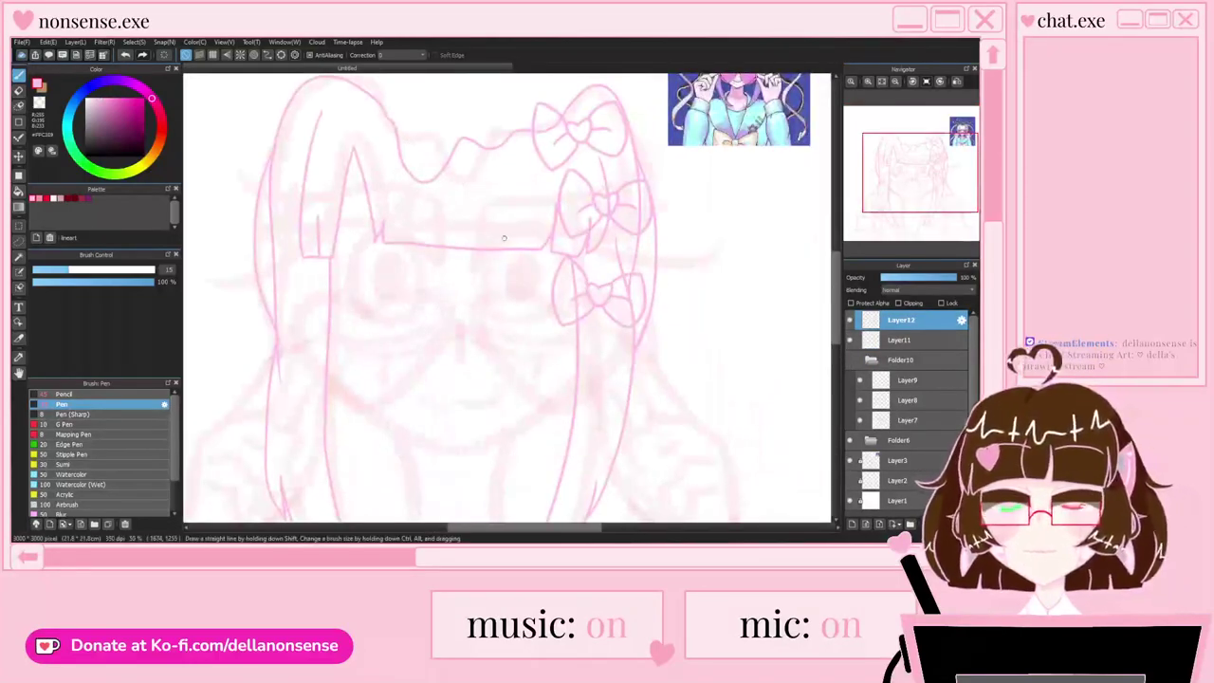
key(ctrl+t)
drag(593, 194, 608, 213)
drag(691, 87, 699, 94)
drag(608, 212, 612, 211)
drag(690, 98, 692, 101)
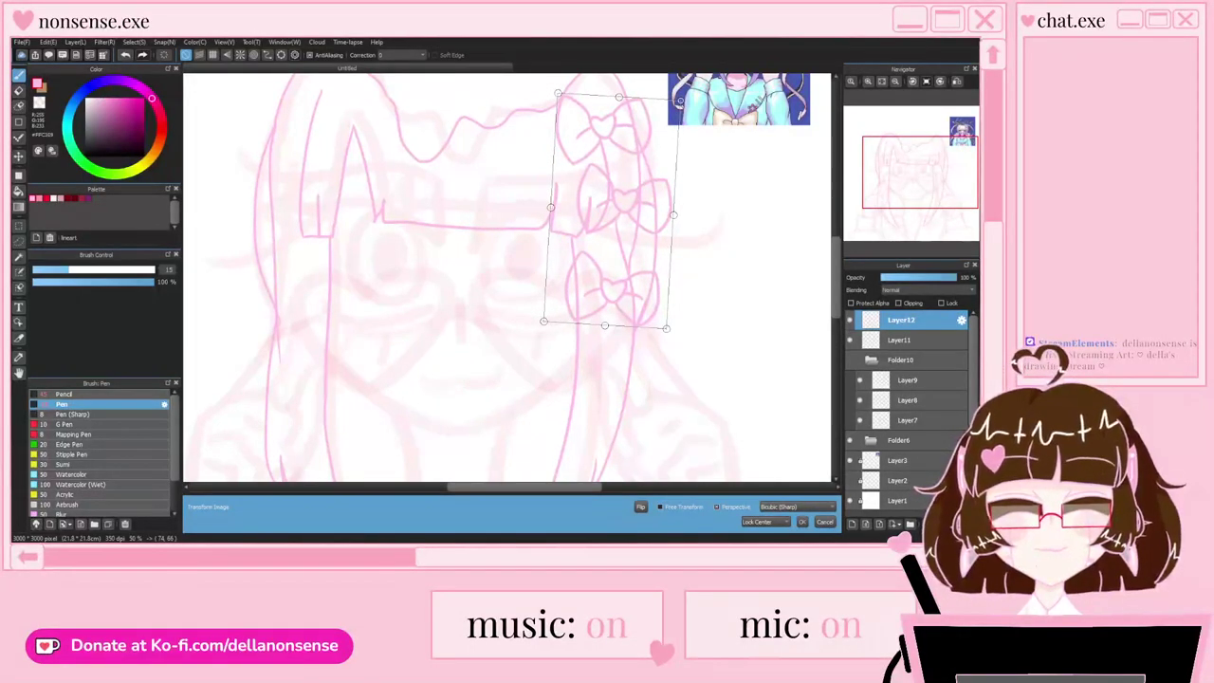
click(803, 522)
scroll(510, 224, down, 2)
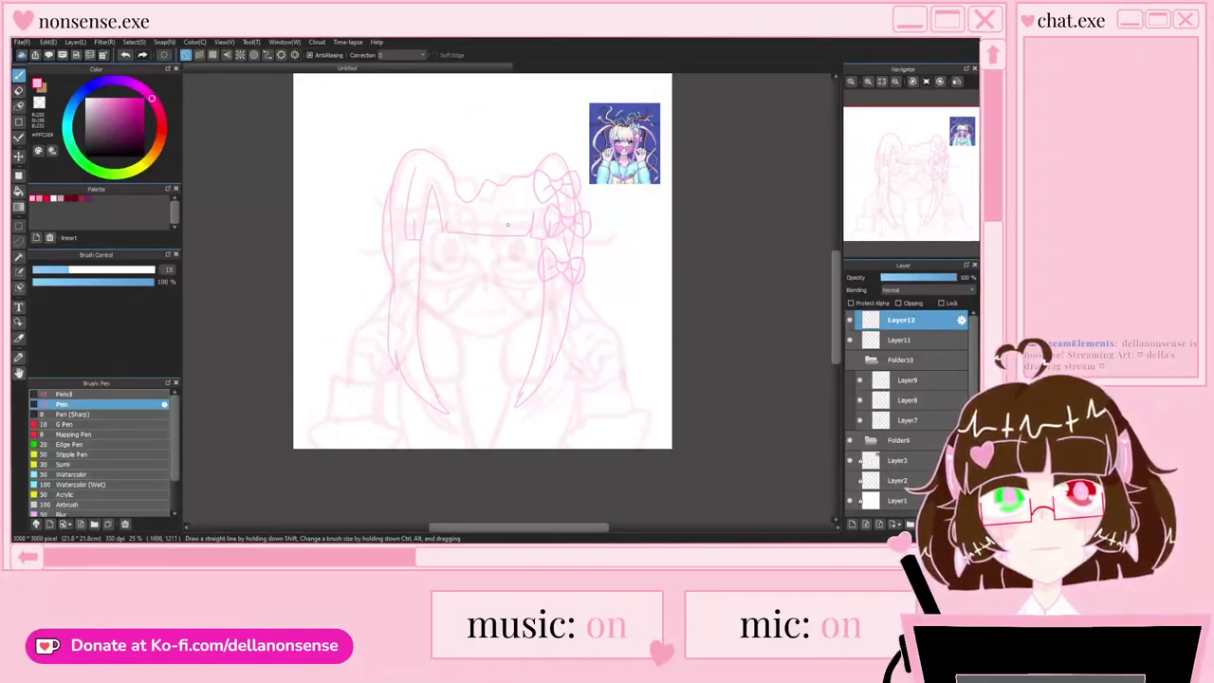
Step: Ink a short curved strand line in the fringe on Layer11, the hair line-art layer
scroll(439, 304, up, 1)
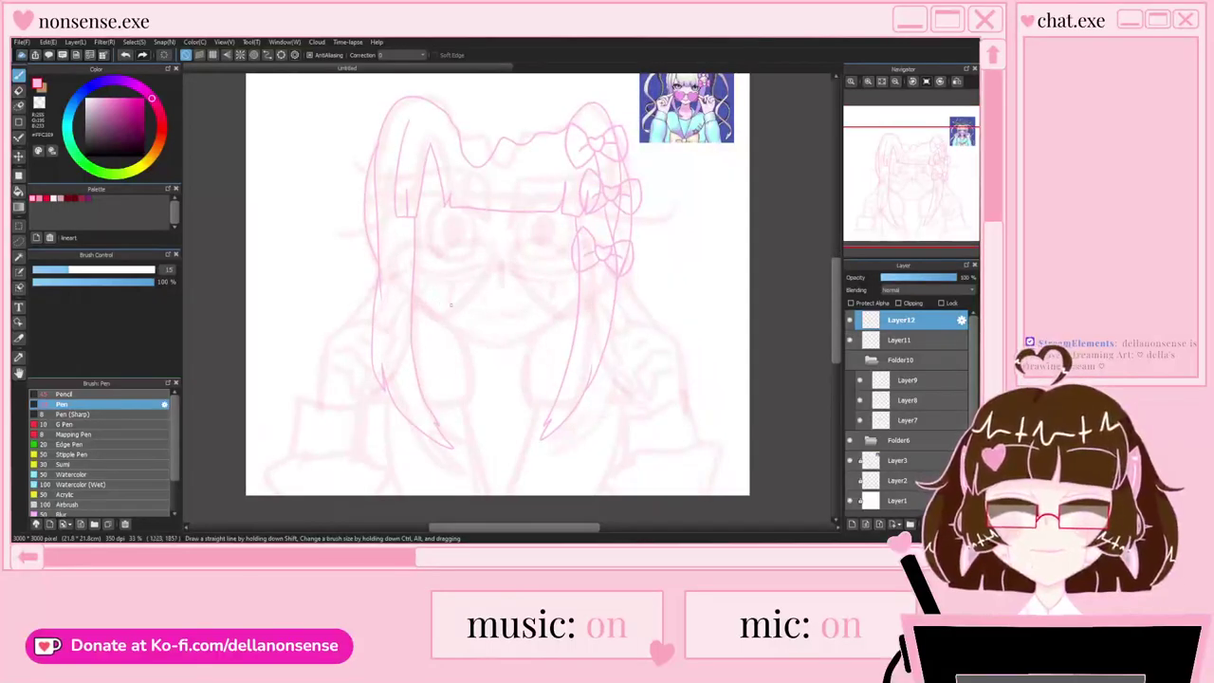
scroll(438, 174, up, 2)
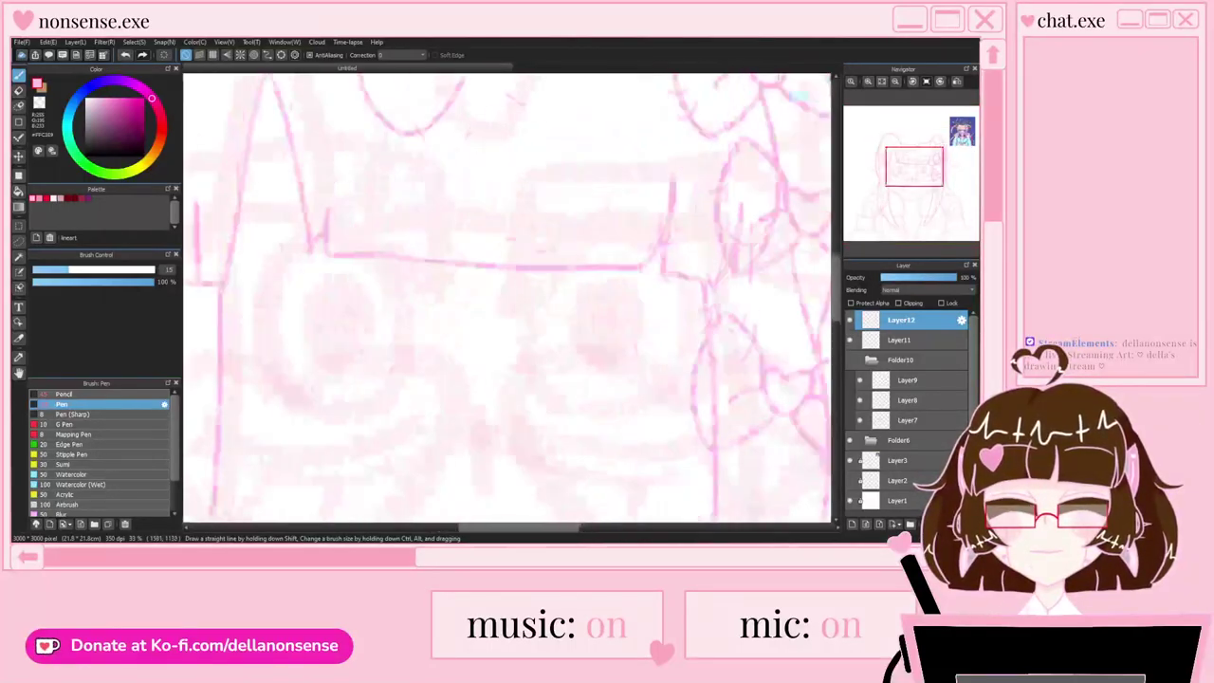
scroll(510, 183, down, 1)
scroll(509, 183, down, 1)
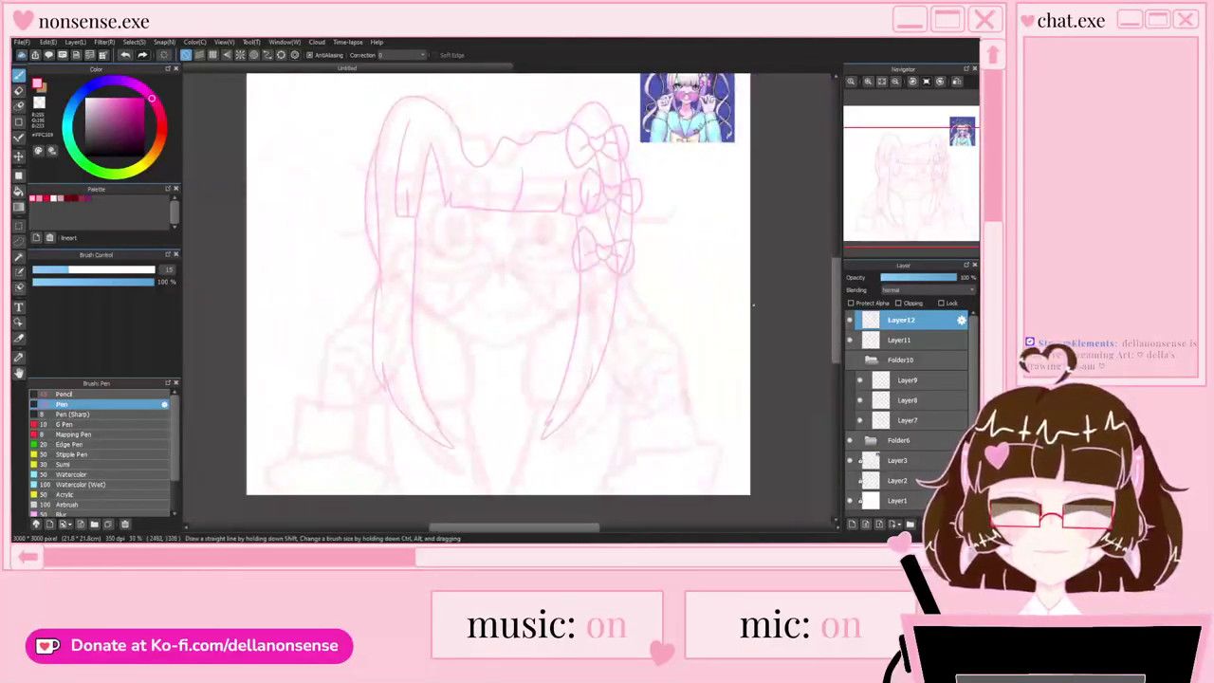
click(901, 339)
scroll(544, 178, up, 3)
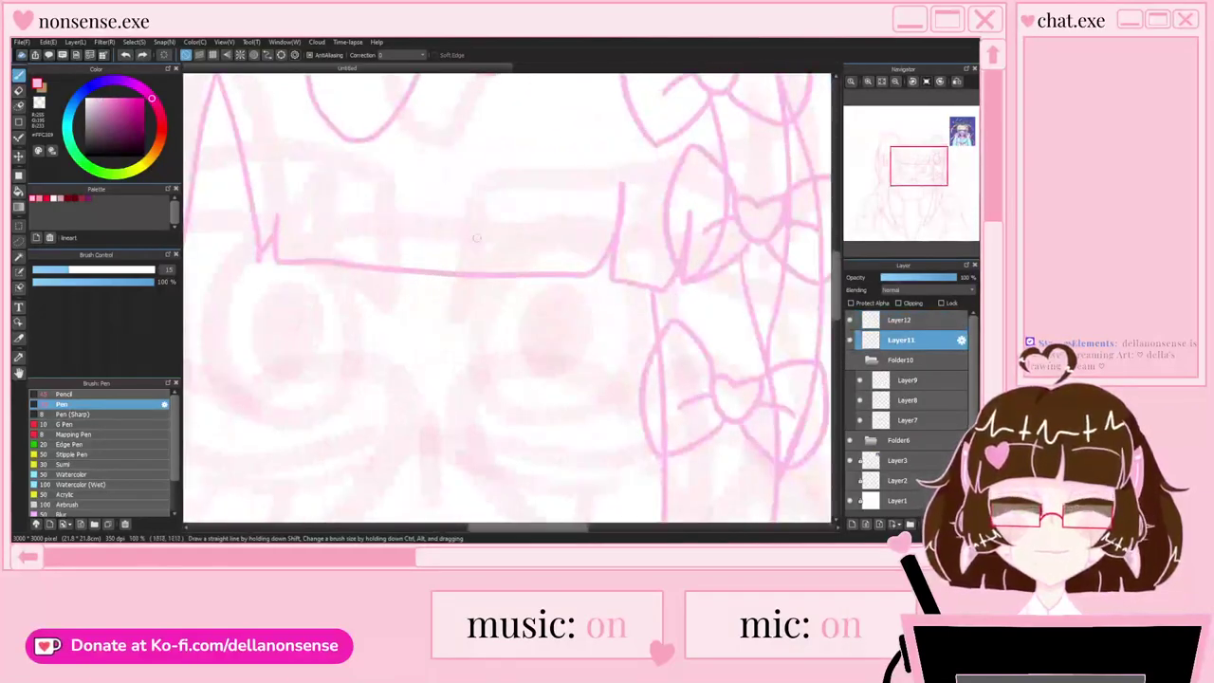
scroll(482, 180, down, 3)
scroll(524, 230, up, 2)
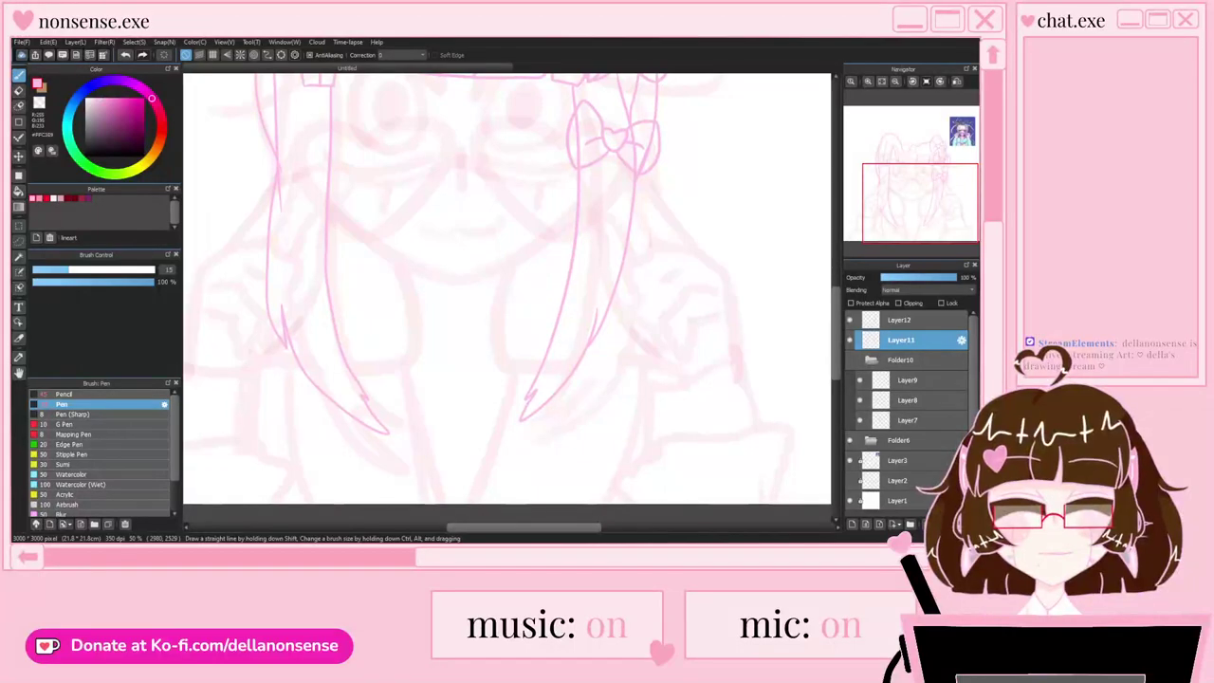
Step: Add a new layer between Layer11 and Folder10, collapse the folder and make the new layer active
click(901, 360)
click(852, 524)
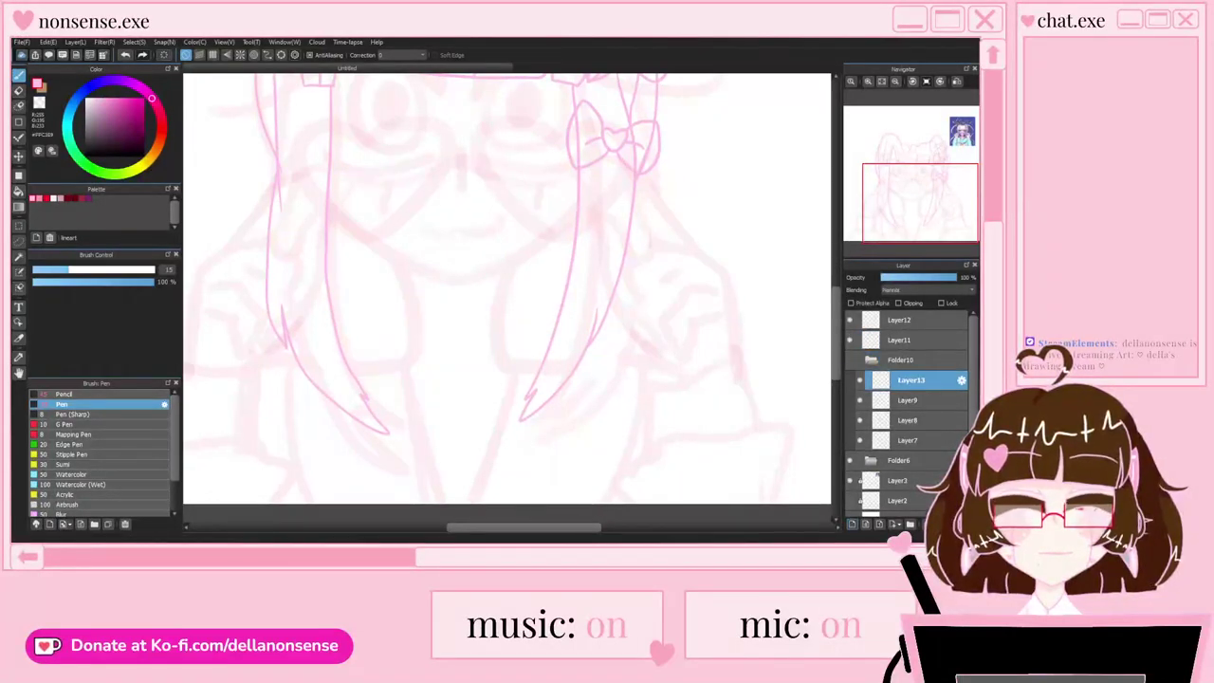
drag(911, 381, 907, 351)
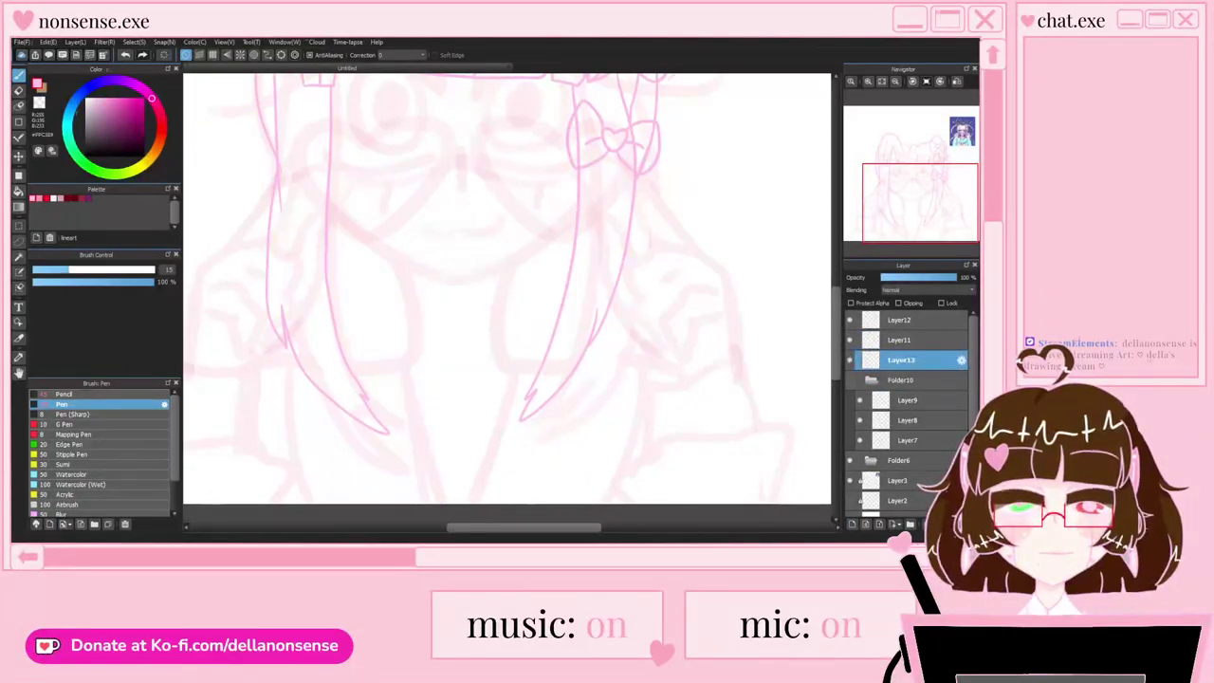
click(871, 380)
click(899, 360)
Step: Ink a short vertical nose line between the eyes on the new layer
scroll(577, 294, down, 1)
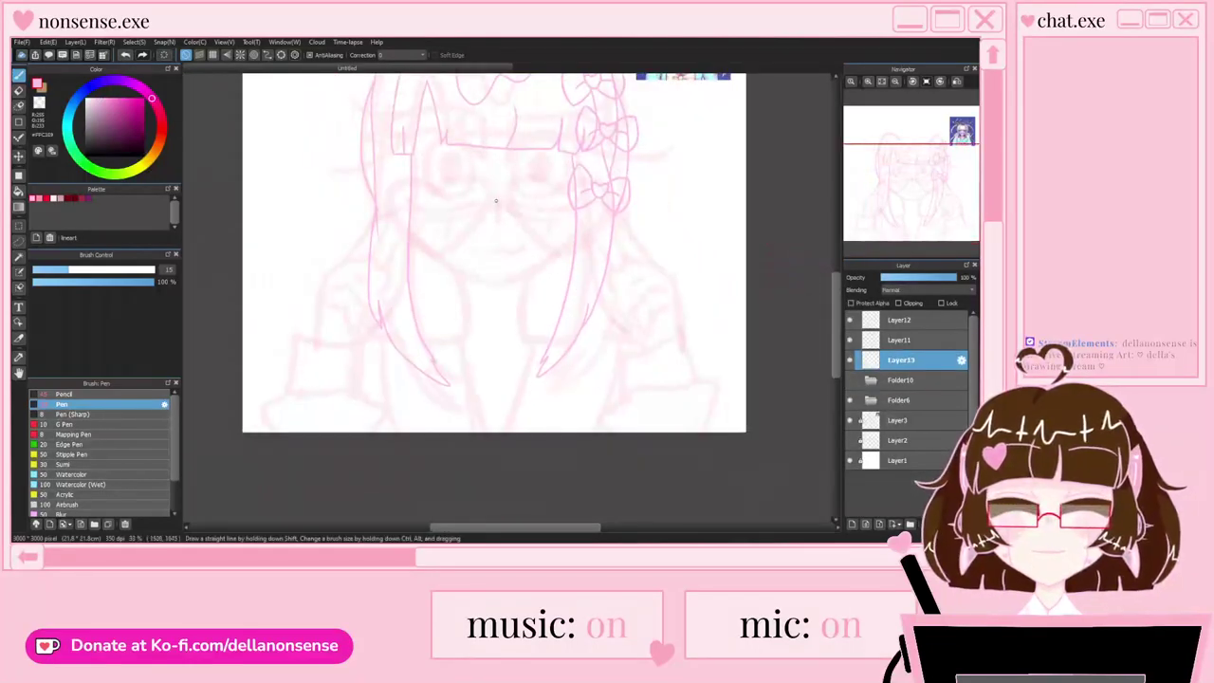
scroll(500, 223, up, 1)
scroll(500, 223, up, 2)
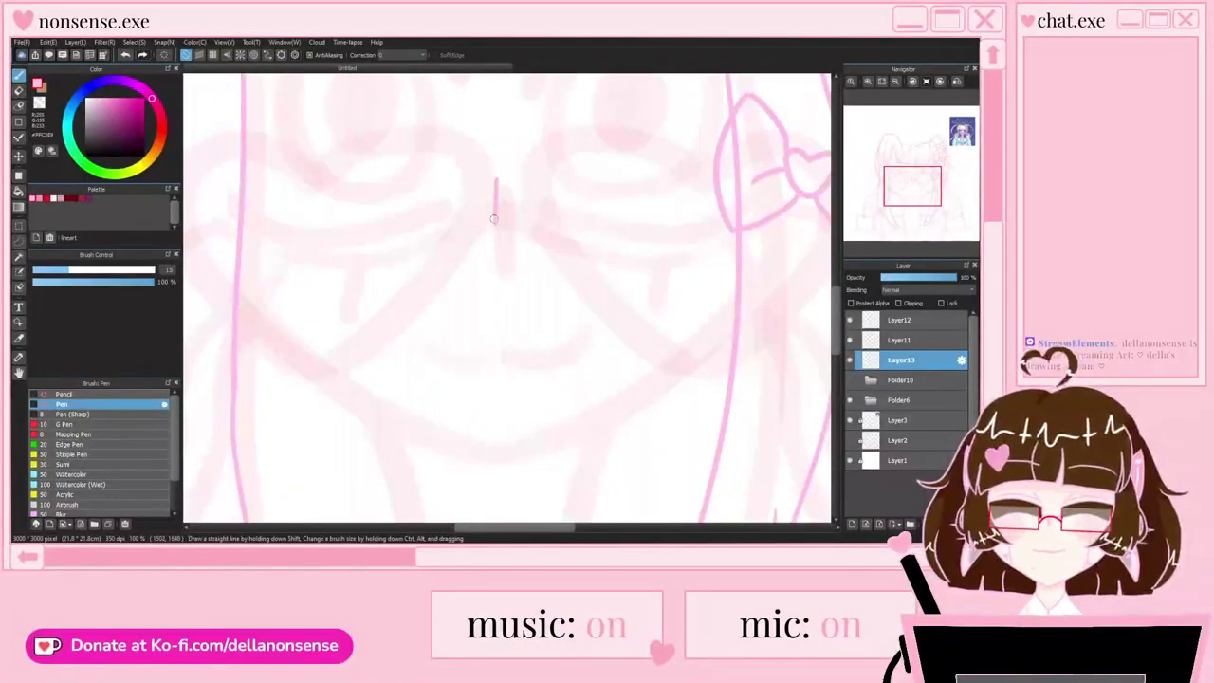
scroll(491, 210, down, 3)
scroll(494, 193, up, 3)
Step: Ink the upper lid arc of the left-hand eye and a curve down its inner side
mouse_move(494, 188)
mouse_down()
mouse_move(324, 180)
mouse_move(302, 216)
mouse_up()
mouse_move(498, 193)
mouse_down()
mouse_move(484, 117)
mouse_move(436, 301)
mouse_up()
scroll(520, 134, down, 3)
key(ctrl+z)
scroll(483, 143, up, 3)
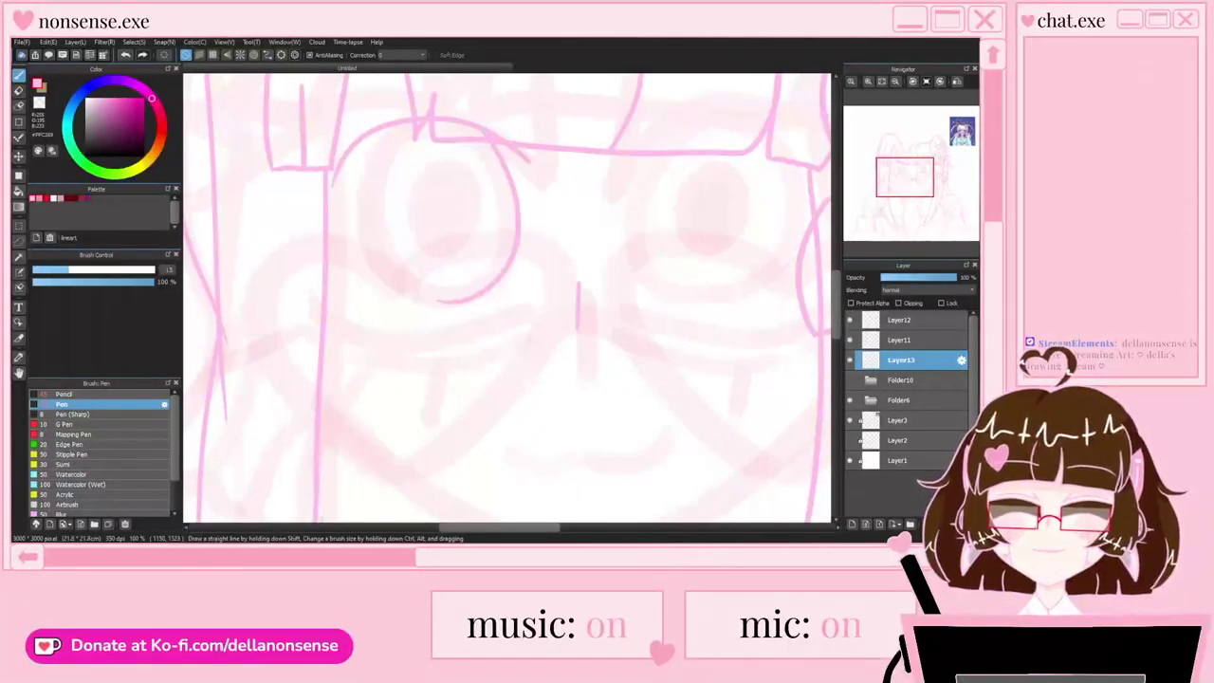
Step: Try to complete the round outline of the left-hand eye along its outer side, then undo the eye outline strokes
drag(400, 126, 499, 283)
key(ctrl+z)
scroll(465, 216, up, 3)
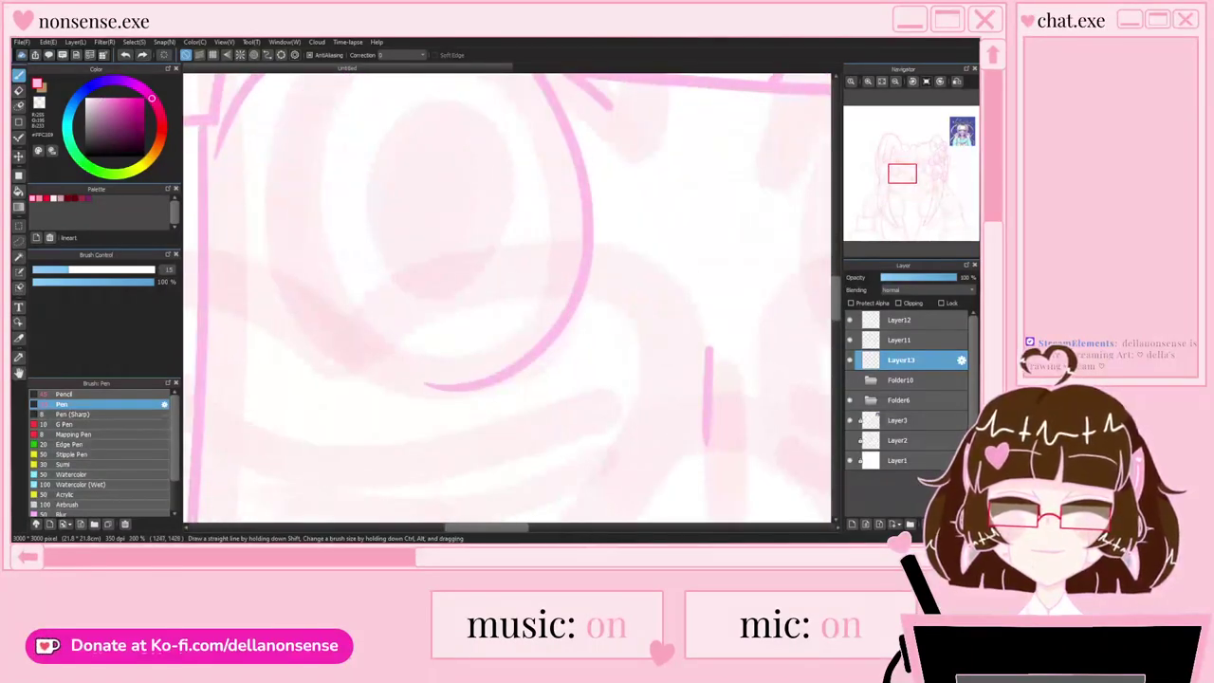
drag(451, 384, 364, 76)
scroll(448, 104, down, 4)
key(ctrl+z)
scroll(446, 104, up, 3)
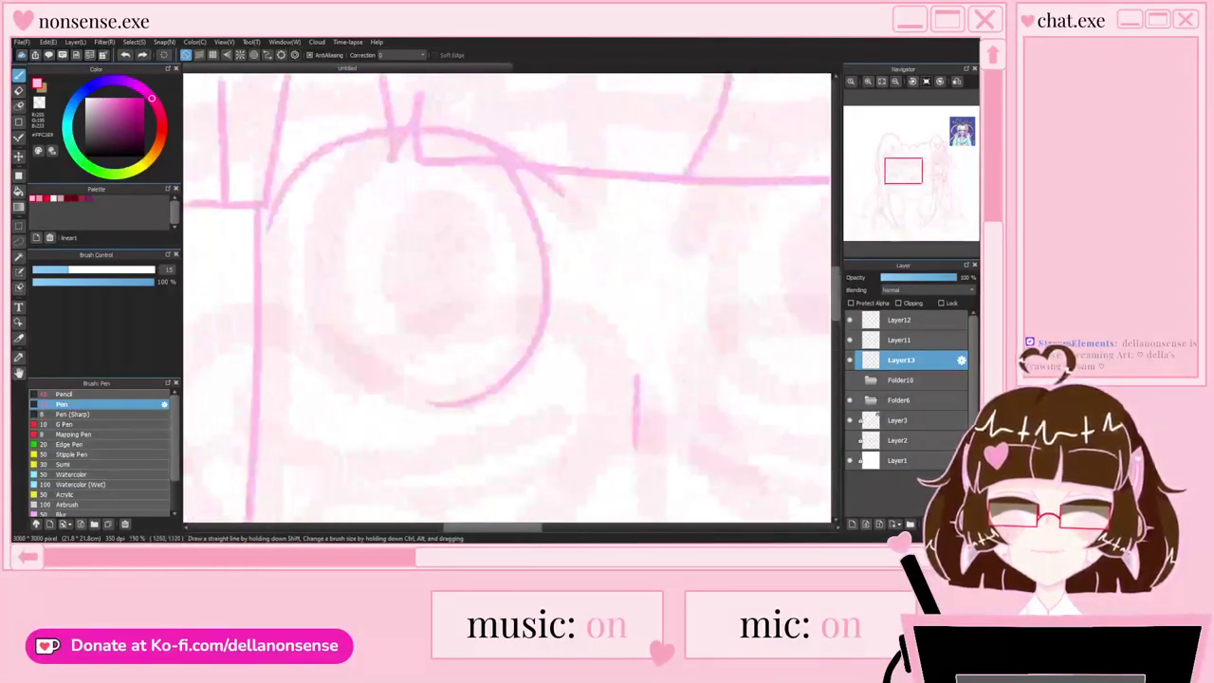
mouse_move(369, 142)
mouse_down()
mouse_move(336, 323)
mouse_move(471, 406)
mouse_up()
scroll(427, 269, down, 2)
key(ctrl+z)
key(ctrl+z)
Step: Ink the full round outline of the left-hand eye beneath the lid arc
scroll(408, 275, up, 2)
mouse_move(472, 180)
mouse_down()
mouse_move(399, 313)
mouse_move(465, 180)
mouse_up()
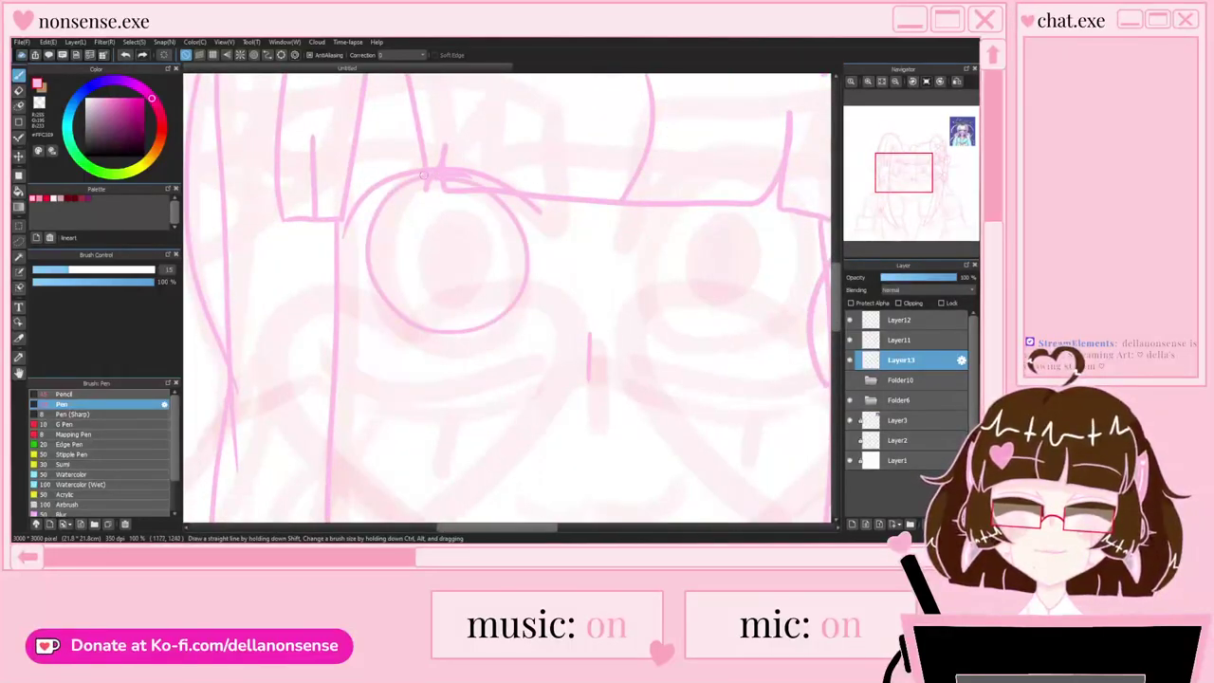
scroll(428, 182, down, 3)
scroll(428, 182, up, 2)
scroll(428, 182, up, 4)
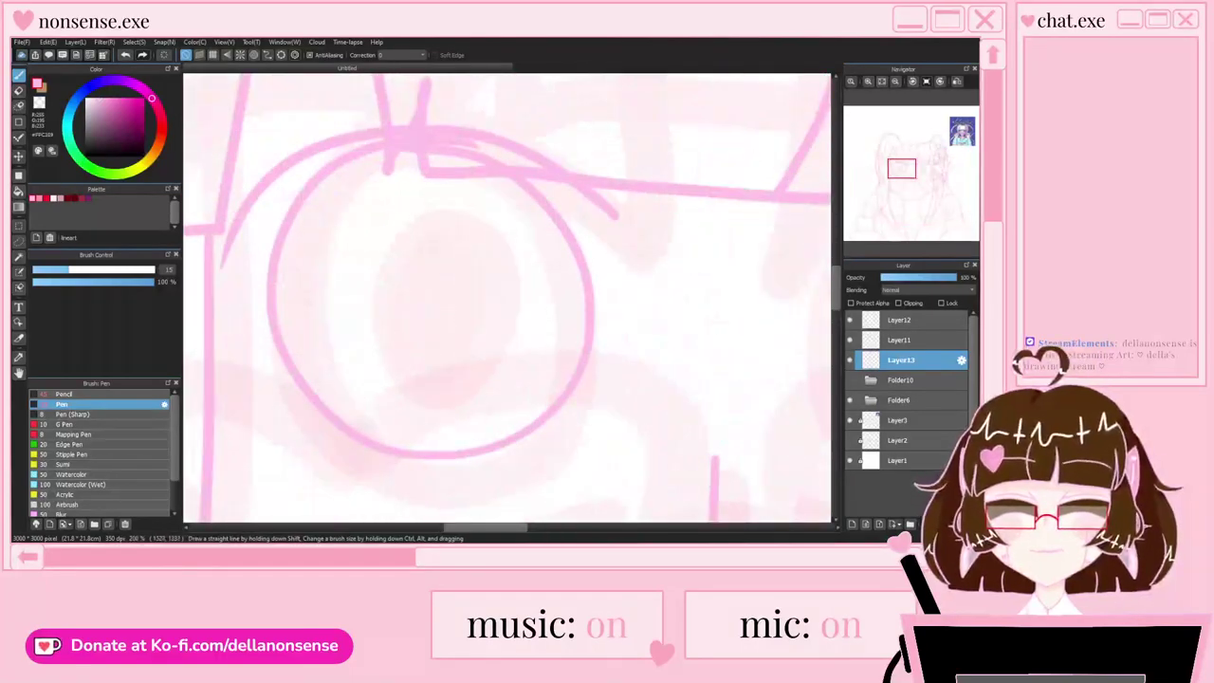
Step: Hide the hair line art, clean up the top of the round eye outline where it meets the lid arc, and show the hair again
click(850, 340)
scroll(402, 158, up, 2)
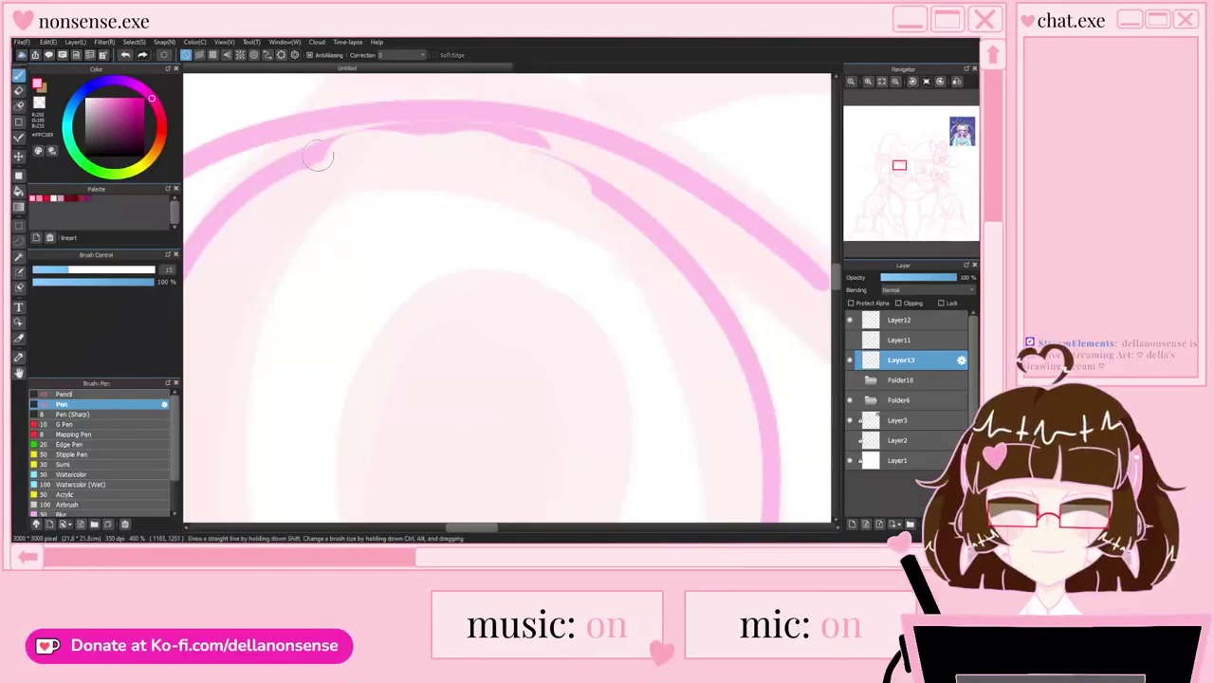
scroll(520, 177, down, 2)
scroll(520, 177, up, 2)
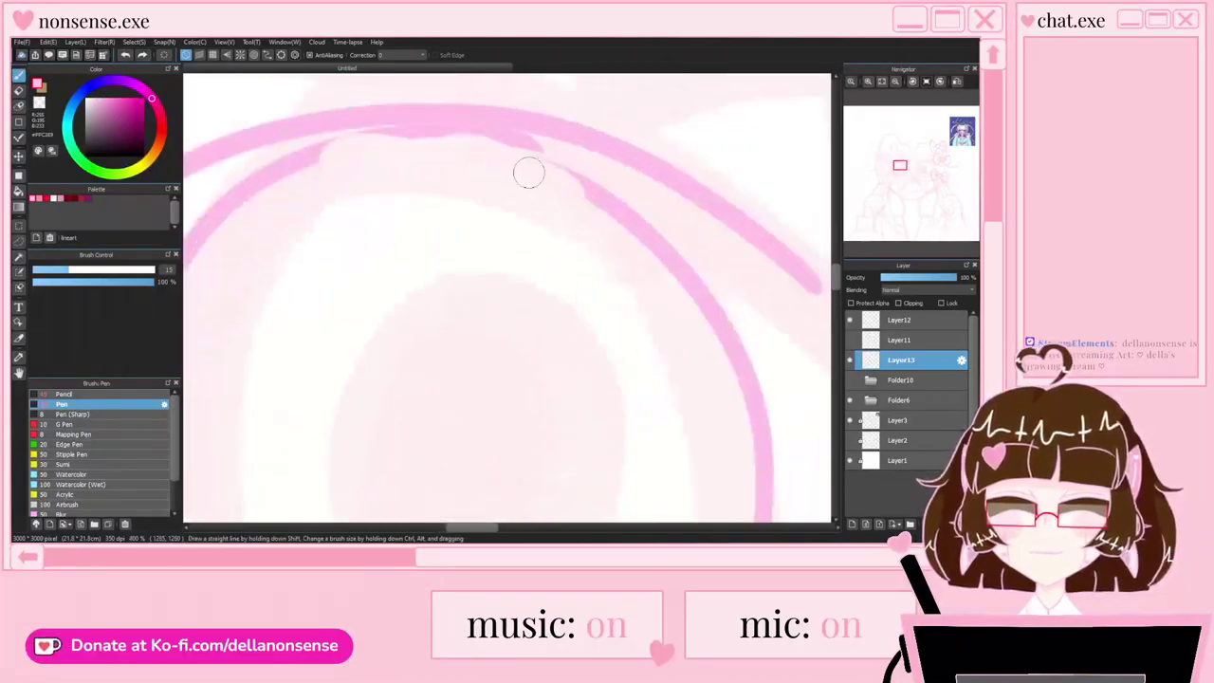
mouse_move(577, 196)
mouse_down()
mouse_move(401, 129)
mouse_move(293, 147)
mouse_move(405, 128)
mouse_move(270, 171)
mouse_up()
scroll(270, 170, down, 4)
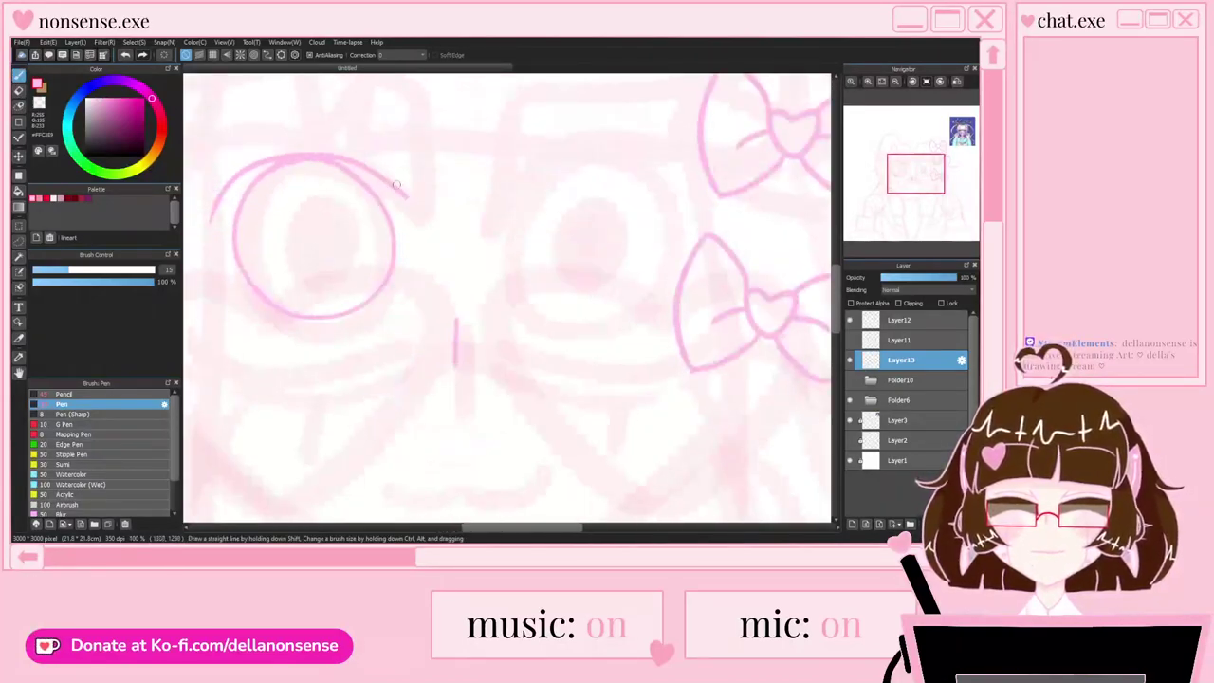
scroll(452, 339, up, 4)
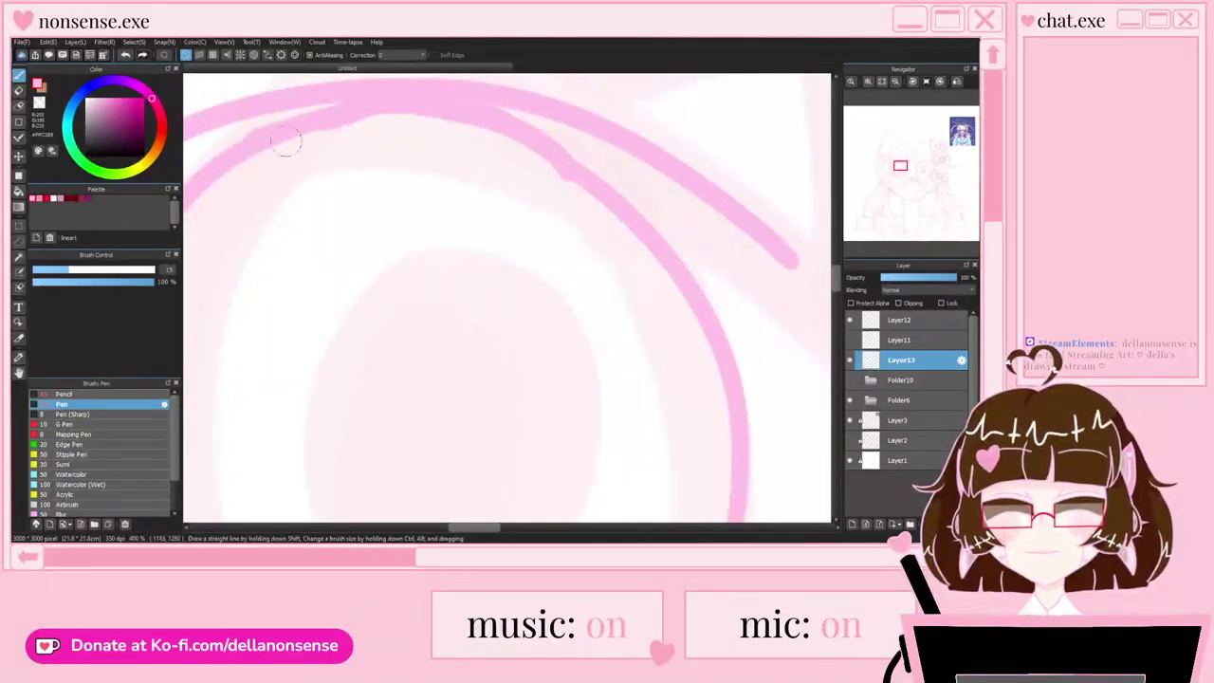
scroll(477, 196, down, 5)
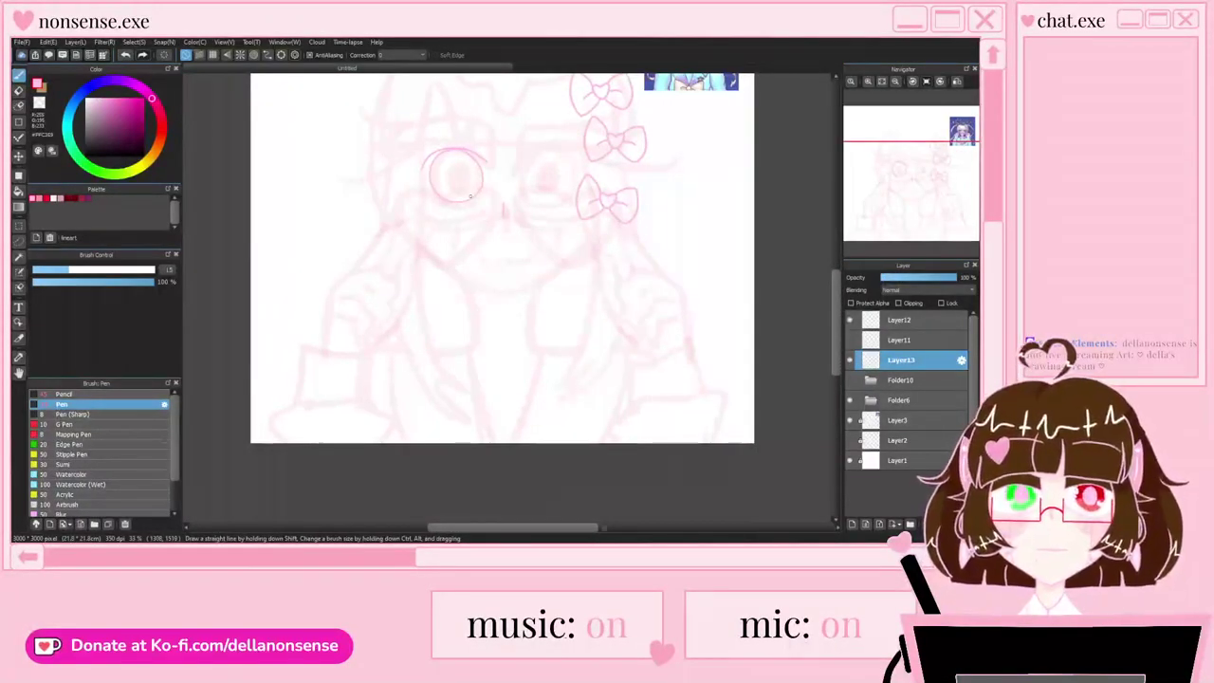
click(850, 340)
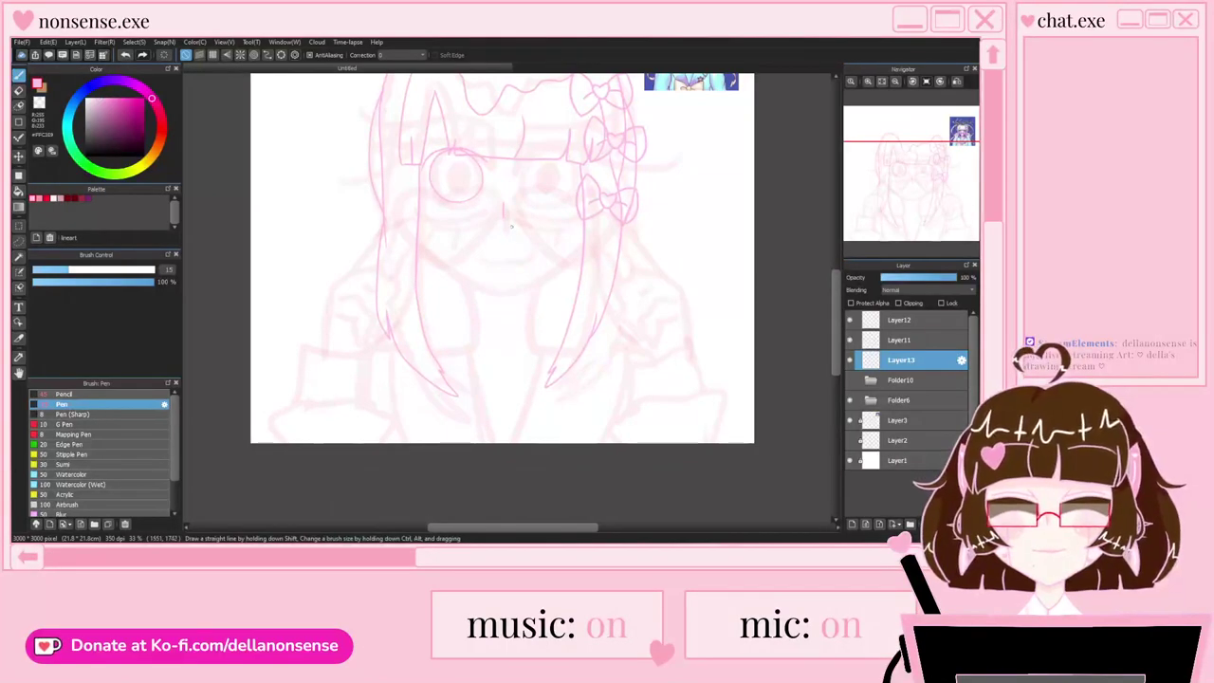
Step: Try to ink a curved line beneath the left-hand eye and undo it
scroll(506, 190, up, 5)
mouse_move(545, 265)
mouse_down()
mouse_move(415, 301)
mouse_move(343, 274)
mouse_up()
scroll(356, 267, down, 1)
key(ctrl+z)
scroll(356, 285, up, 1)
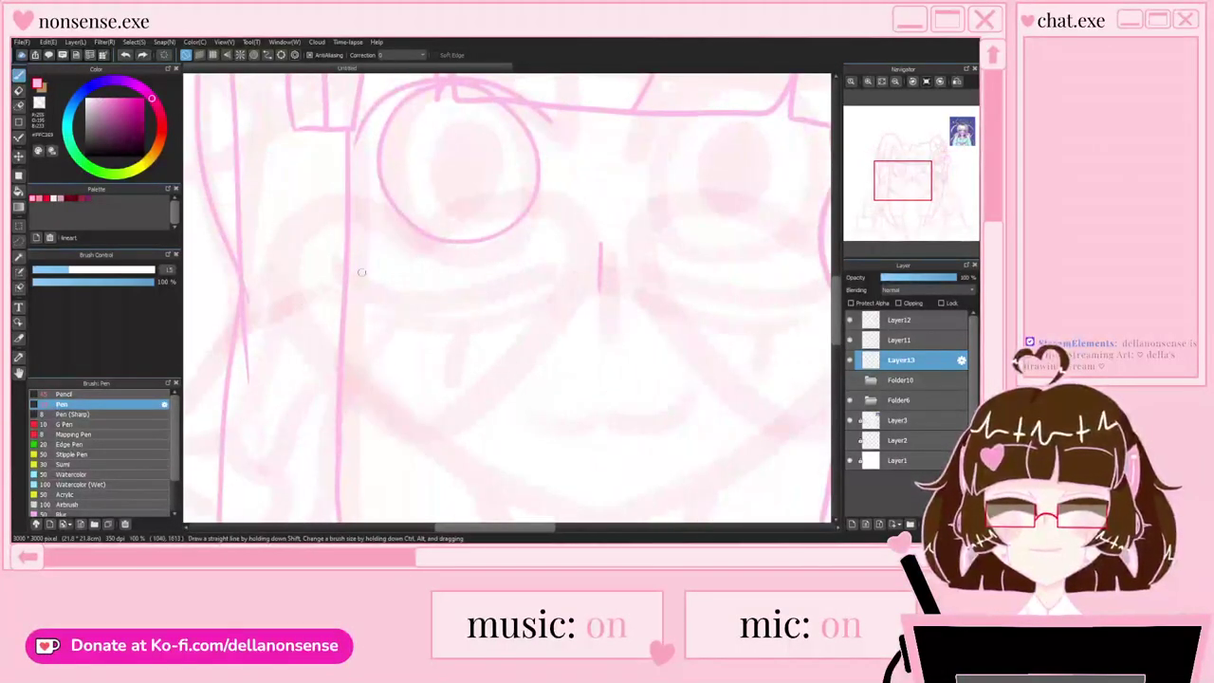
Step: Ink a shallow curved lower-lid line beneath the round outline of the left-hand eye
scroll(555, 246, down, 1)
scroll(570, 261, up, 2)
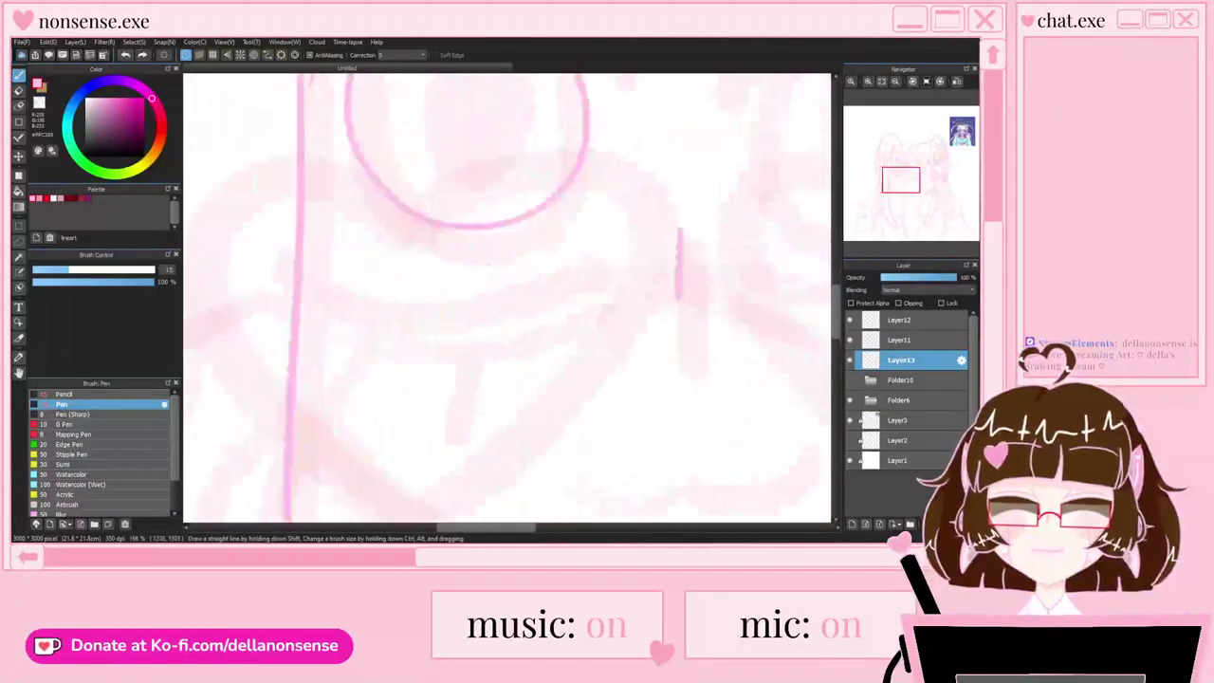
mouse_move(598, 260)
mouse_down()
mouse_move(377, 290)
mouse_move(321, 273)
mouse_up()
scroll(309, 264, down, 3)
Step: Outline the thick upper lash of the left-hand eye with its wing over the side hair, and thicken the lower-lid line
scroll(334, 152, up, 3)
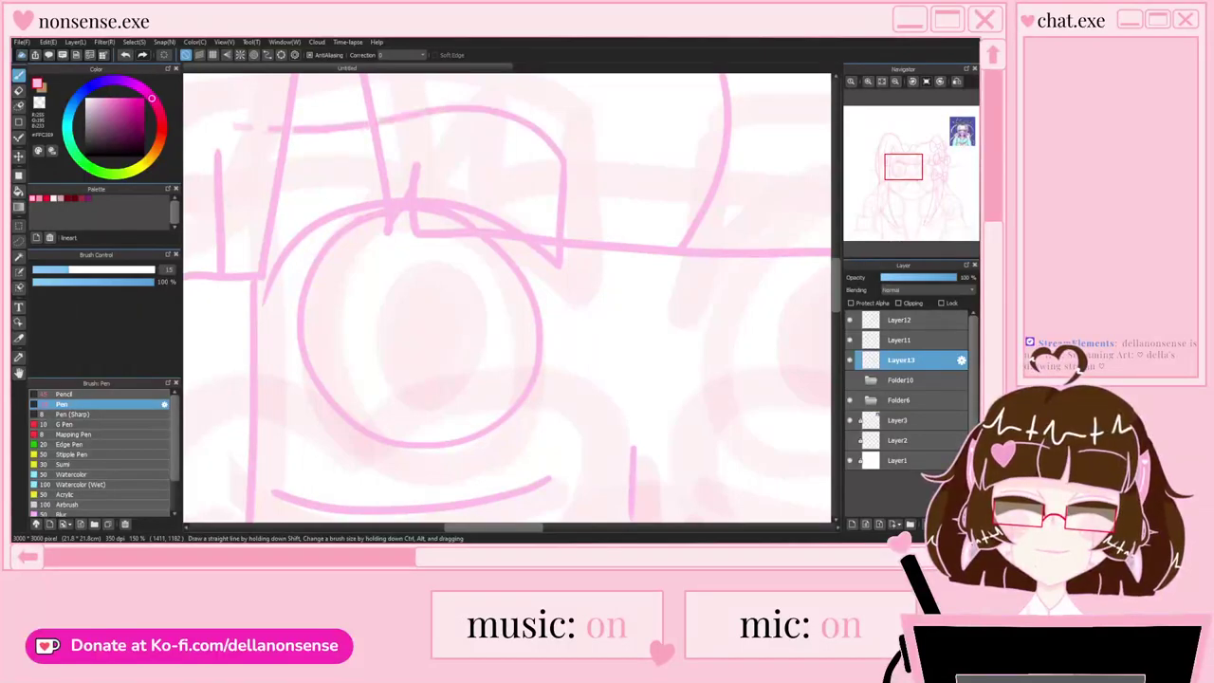
scroll(403, 122, down, 1)
scroll(262, 137, up, 2)
mouse_move(374, 143)
mouse_down()
mouse_move(370, 305)
mouse_move(408, 292)
mouse_move(248, 389)
mouse_up()
scroll(414, 289, down, 3)
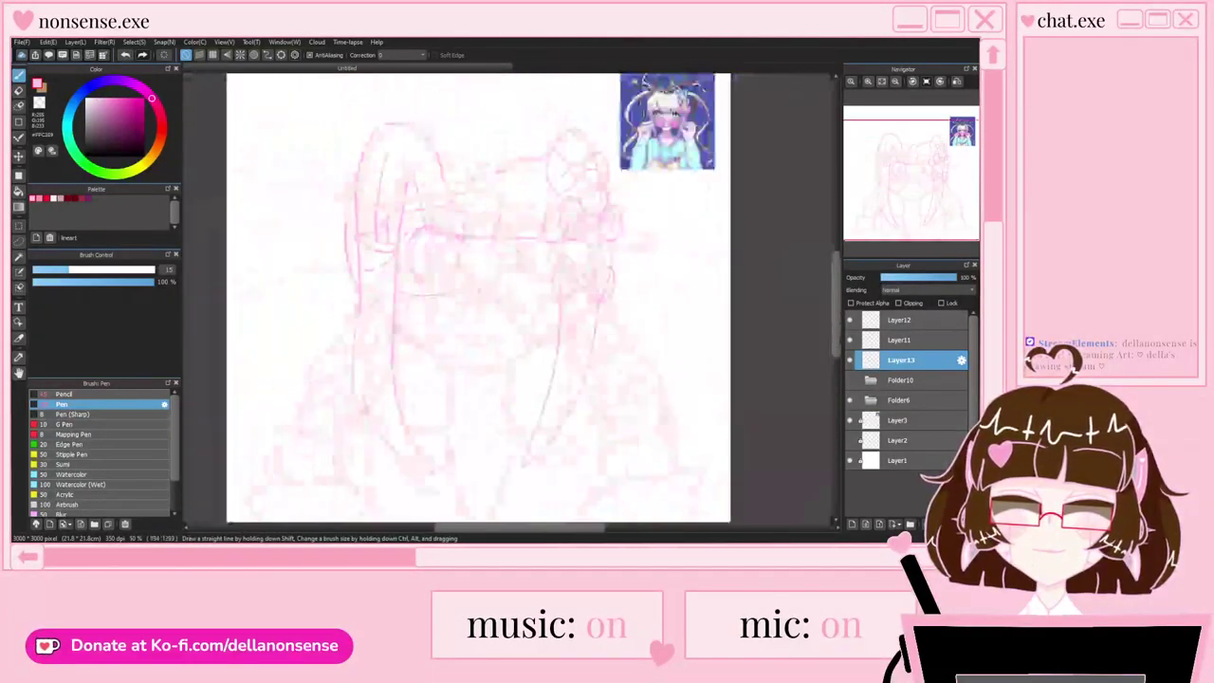
scroll(569, 231, up, 2)
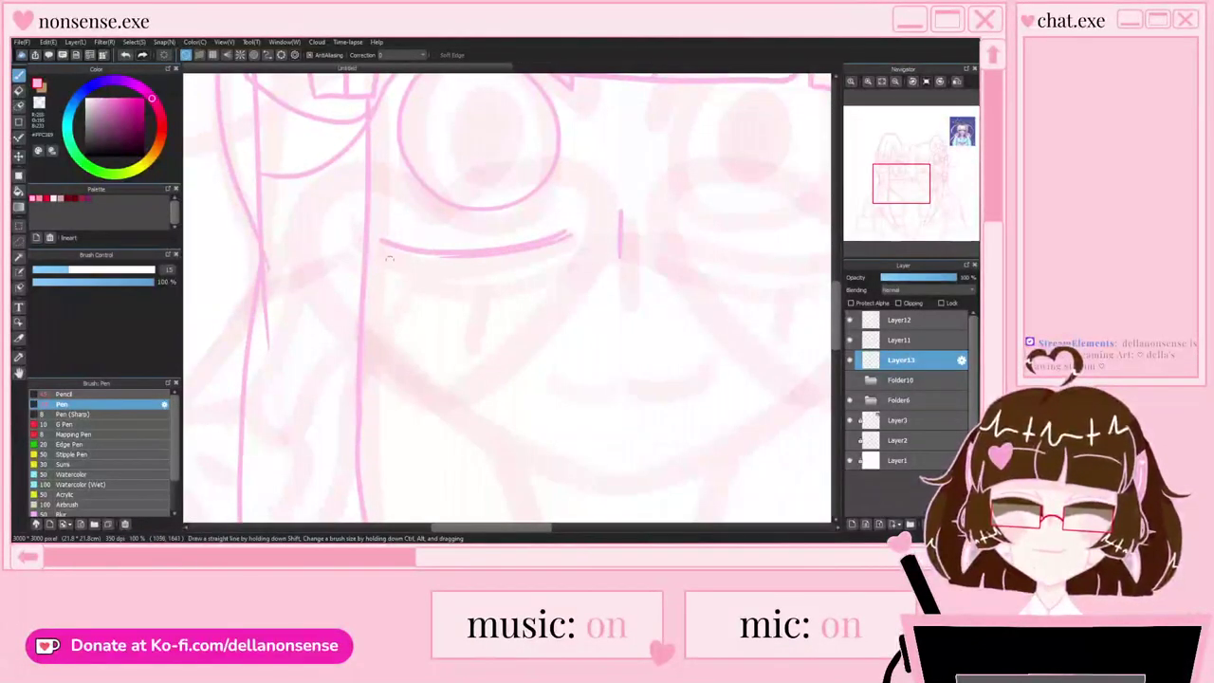
Step: Ink a second shallow curve just beneath the lower-lid line of the left-hand eye
scroll(732, 273, up, 1)
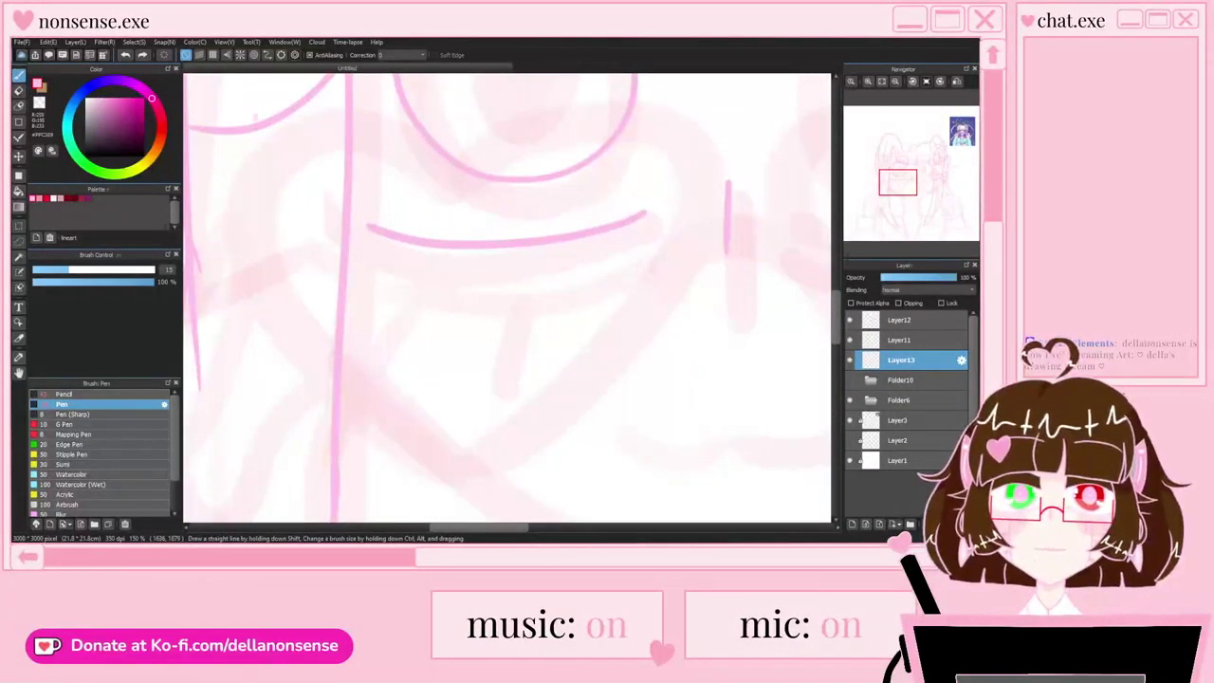
drag(641, 226, 505, 258)
drag(373, 246, 511, 251)
scroll(429, 242, down, 2)
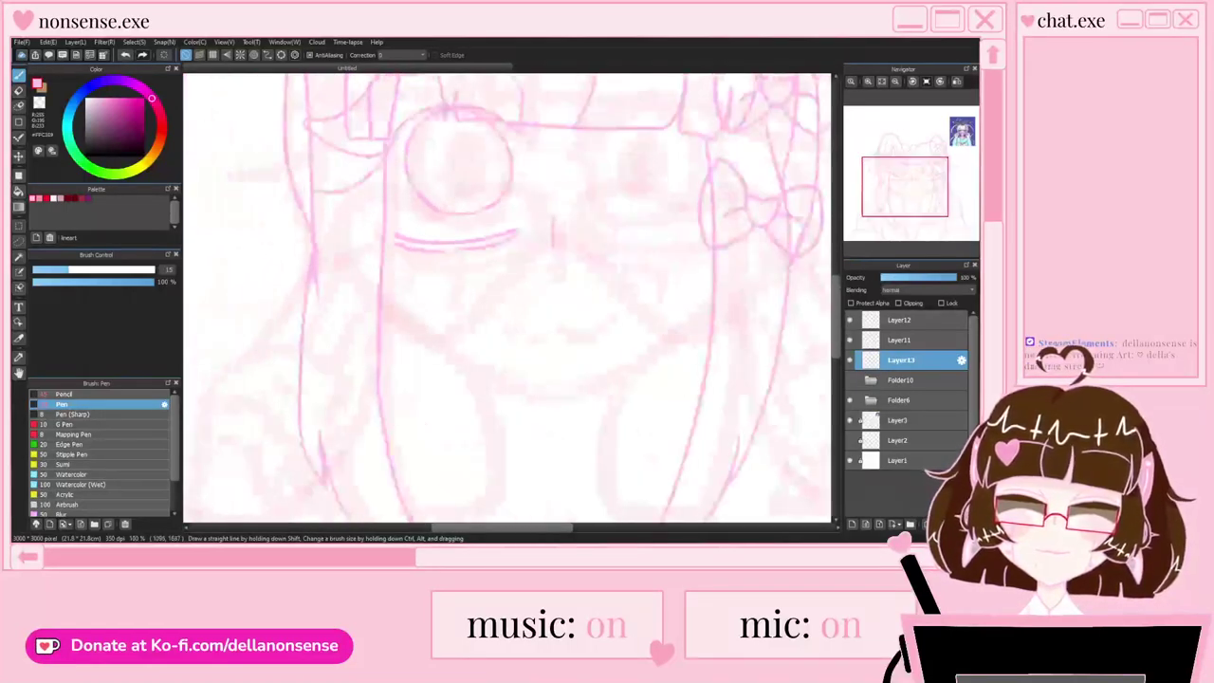
Step: Ink a long curved lash from the outer corner and two short downward strokes beneath the left-hand eye's lower lid
scroll(386, 229, up, 2)
drag(370, 224, 309, 313)
drag(432, 226, 409, 315)
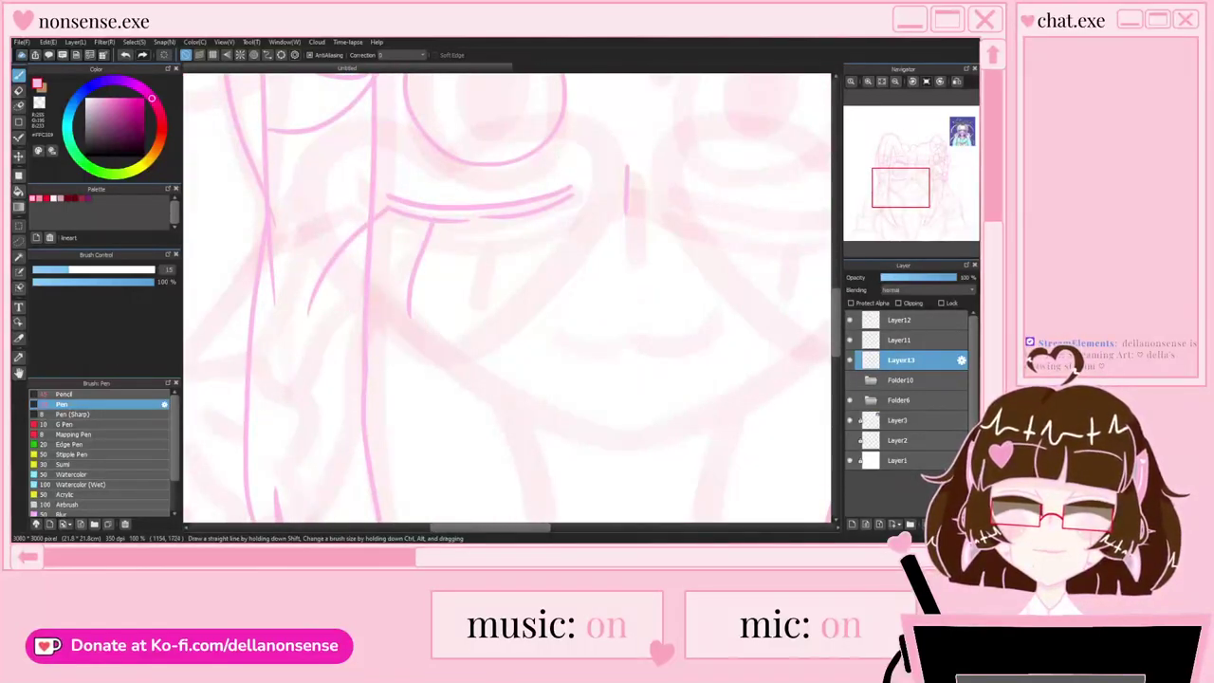
key(ctrl+z)
scroll(453, 254, up, 2)
drag(423, 202, 416, 343)
drag(488, 205, 475, 253)
scroll(428, 287, down, 3)
scroll(456, 215, up, 2)
scroll(456, 215, down, 1)
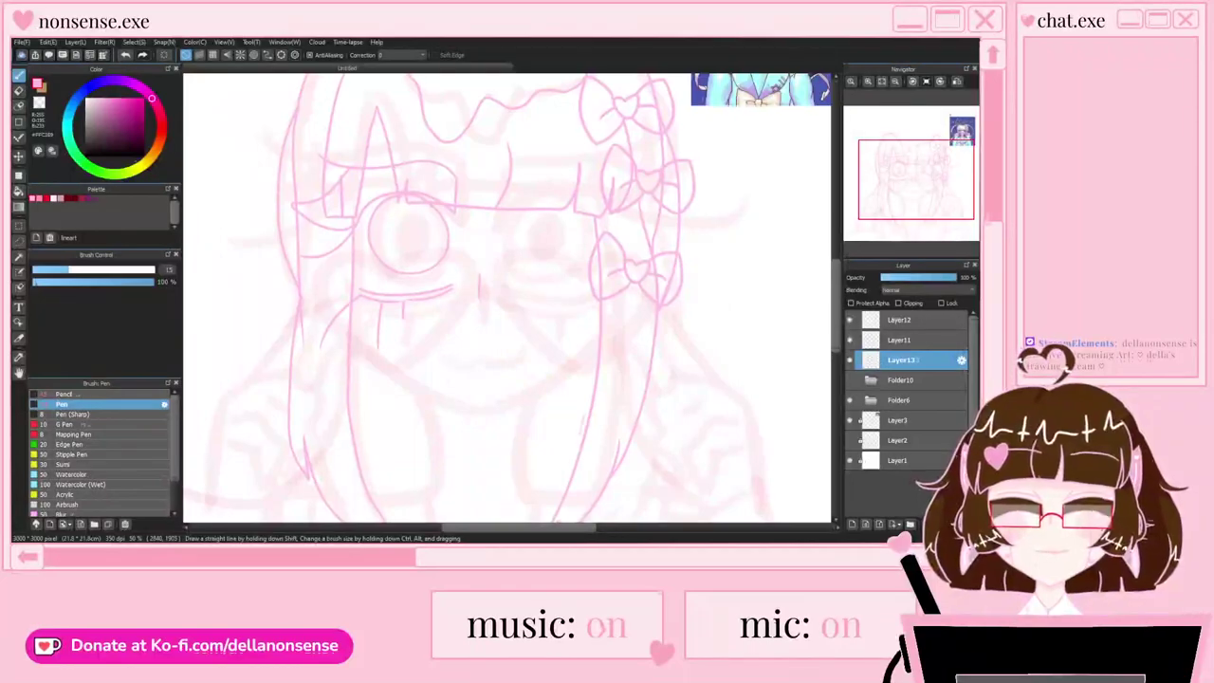
Step: Hide the hair and bow line art layers and lasso a selection around the entire left-hand eye with its lashes
click(850, 340)
click(850, 320)
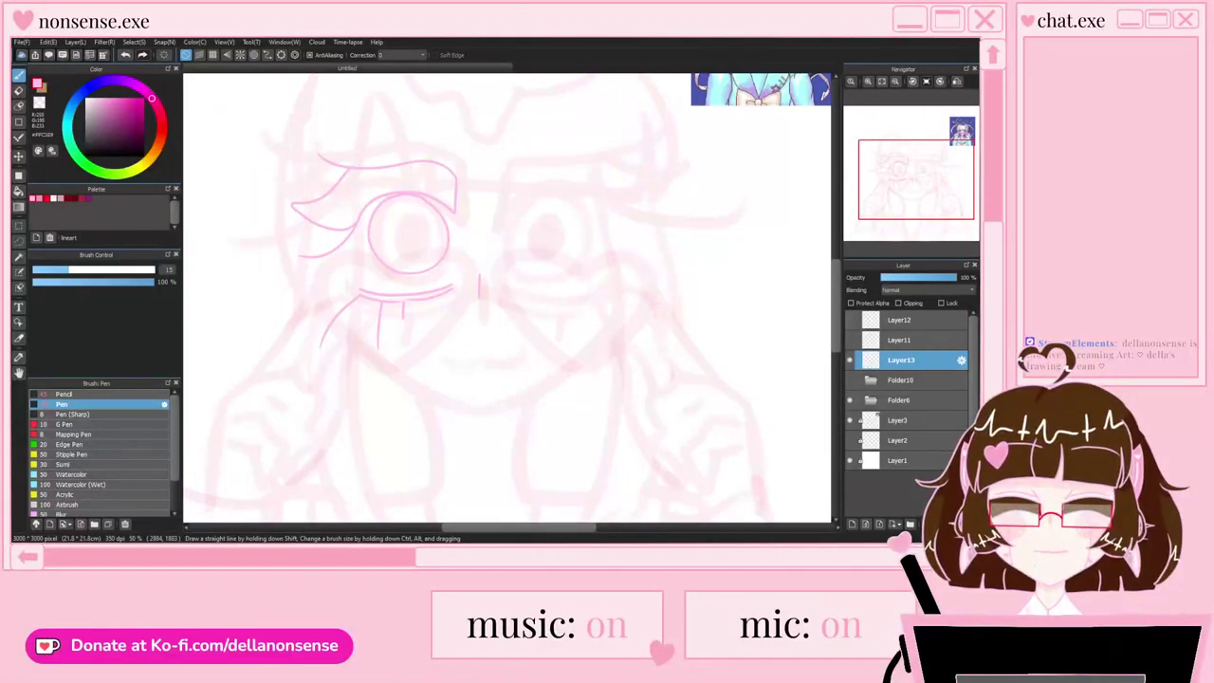
click(19, 242)
mouse_move(364, 126)
mouse_down()
mouse_move(271, 325)
mouse_move(432, 383)
mouse_move(467, 302)
mouse_move(476, 215)
mouse_move(365, 122)
mouse_up()
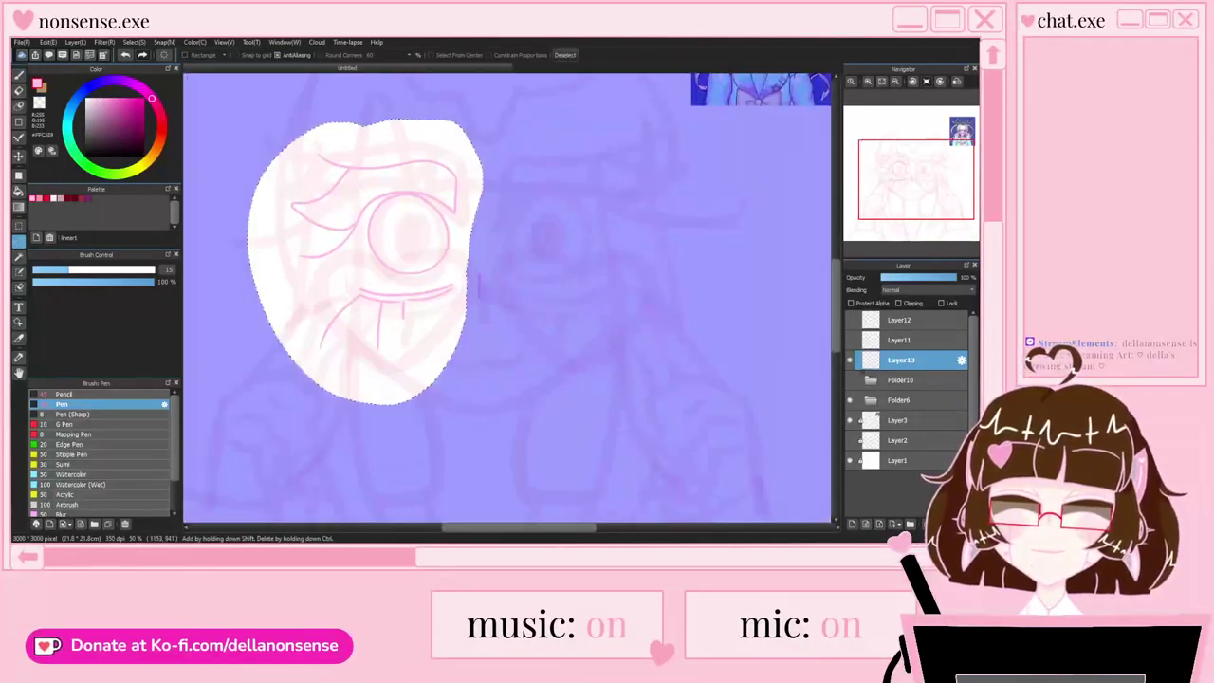
Step: Paste a copy of the selected eye, flip it horizontally, and place it over the sketch's right-hand eye
key(ctrl+c)
key(ctrl+v)
key(ctrl+t)
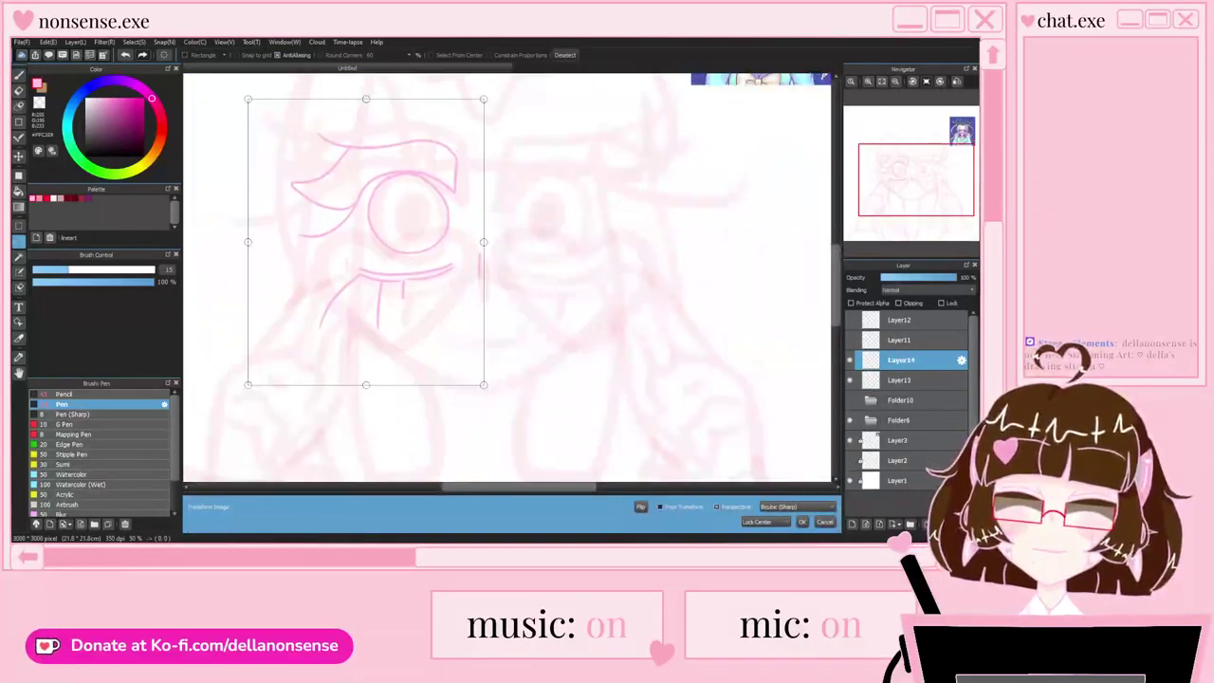
click(642, 506)
drag(380, 242, 599, 241)
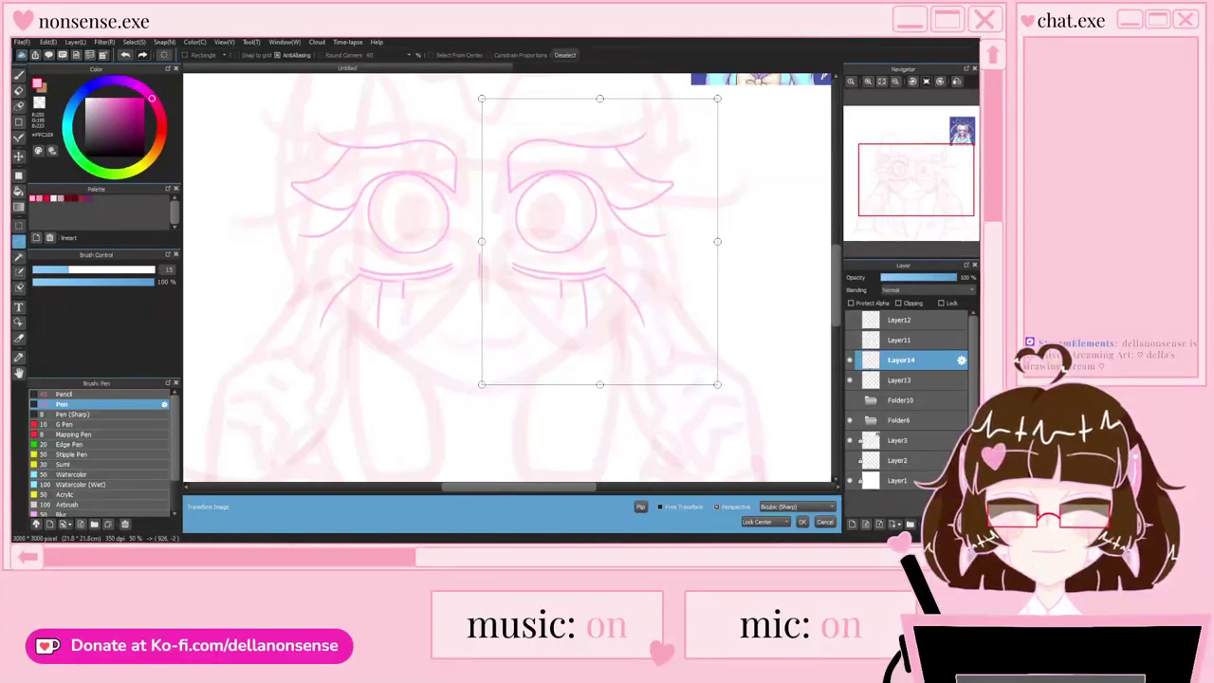
click(803, 522)
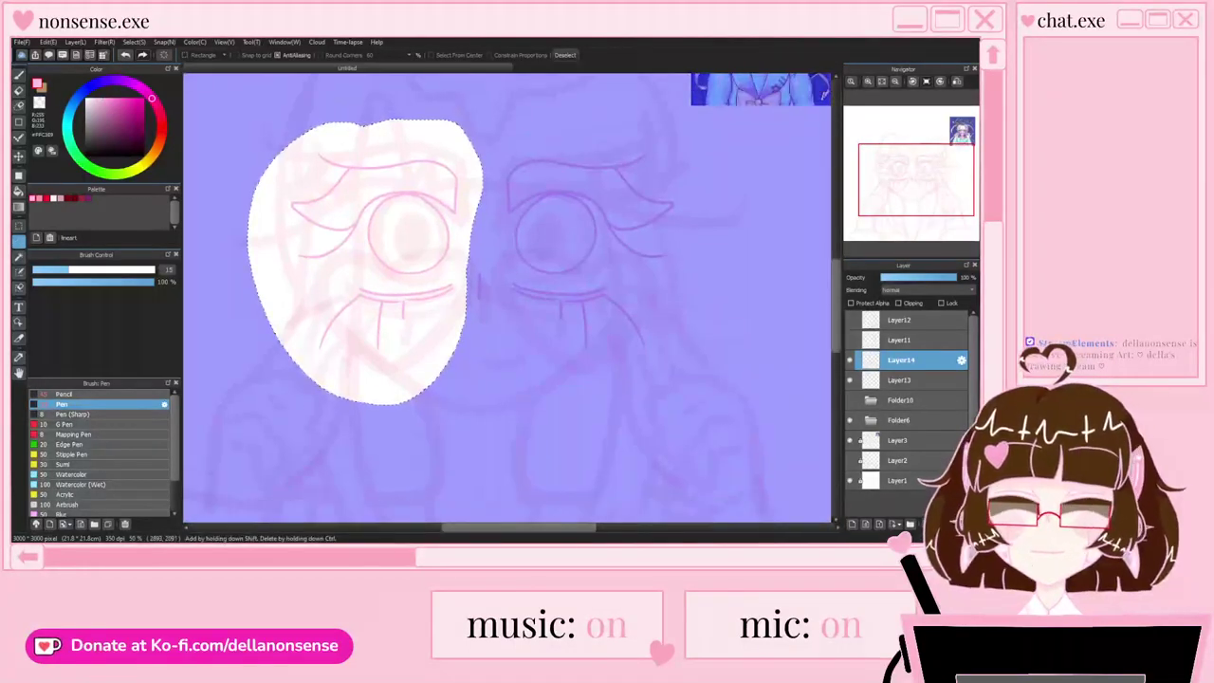
key(ctrl+d)
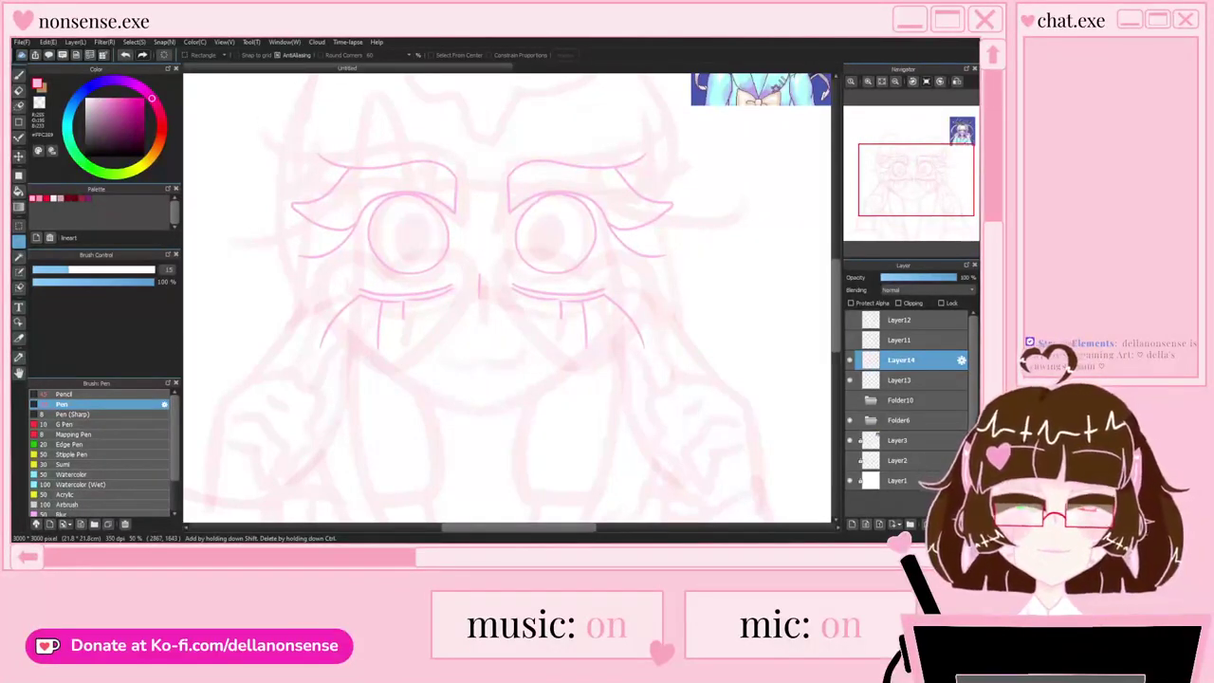
Step: Show the hair and bow line art again and merge the mirrored eye into the layer below
click(850, 339)
click(850, 319)
scroll(444, 217, down, 2)
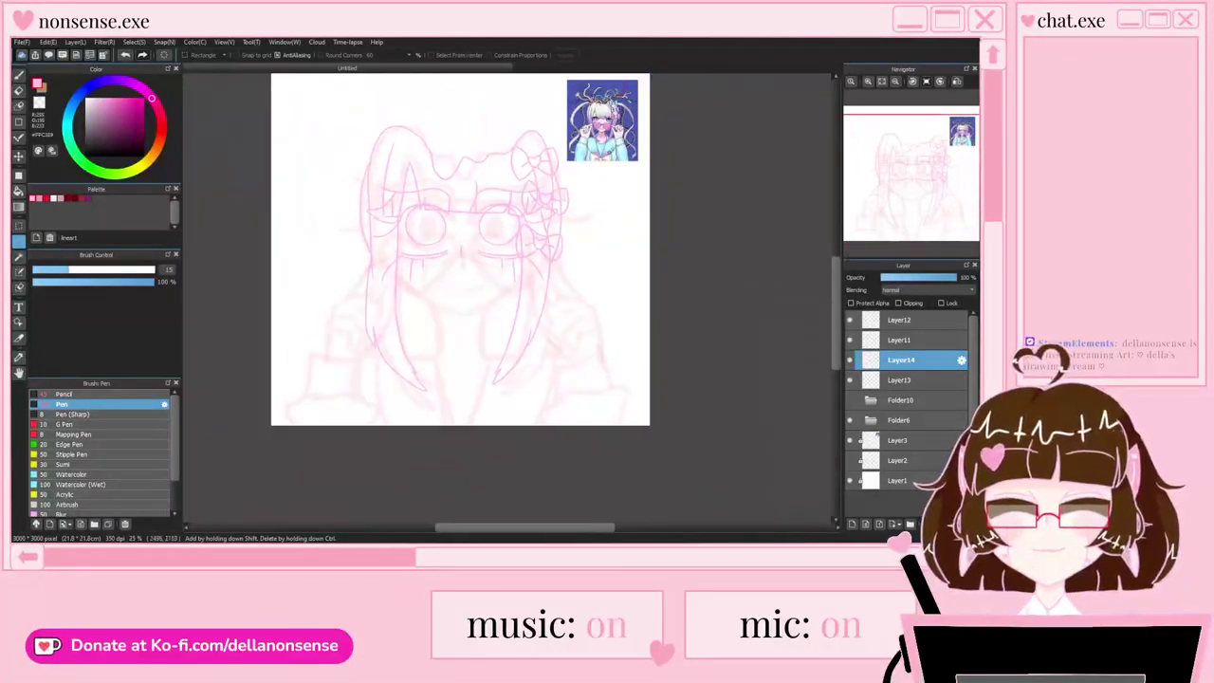
click(939, 524)
scroll(380, 215, up, 4)
scroll(505, 225, down, 3)
scroll(551, 228, up, 1)
Step: Try to ink a pupil outline inside the left-hand eye with the Pen brush and undo it
key(b)
scroll(545, 230, up, 3)
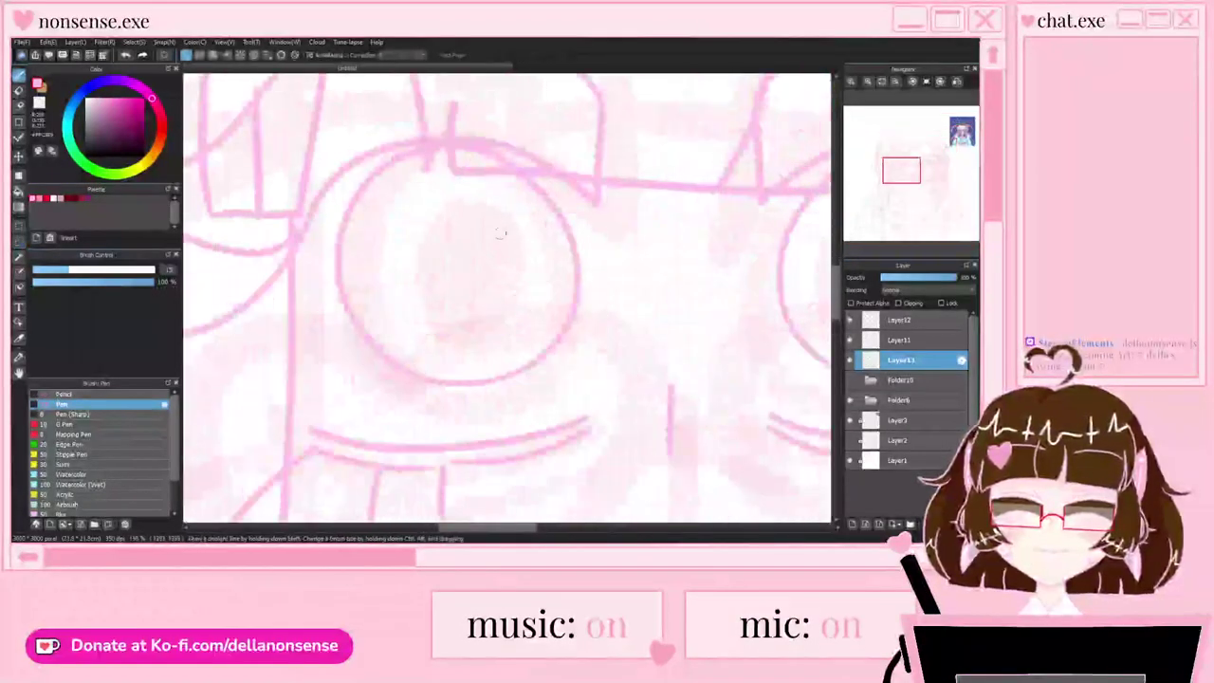
mouse_move(467, 192)
mouse_down()
mouse_move(405, 279)
mouse_move(511, 213)
mouse_move(346, 187)
mouse_move(409, 272)
mouse_move(387, 214)
mouse_up()
scroll(387, 230, down, 3)
key(ctrl+z)
scroll(419, 254, up, 2)
scroll(389, 201, up, 1)
scroll(390, 217, down, 3)
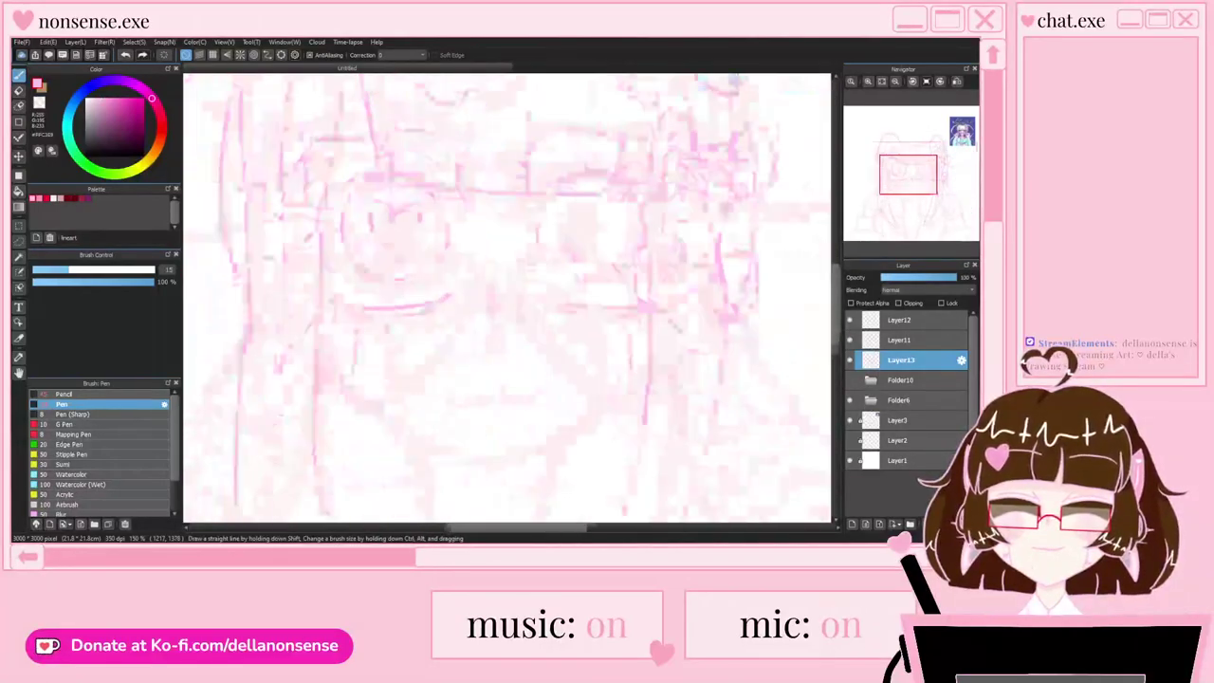
scroll(539, 233, up, 4)
scroll(512, 178, down, 4)
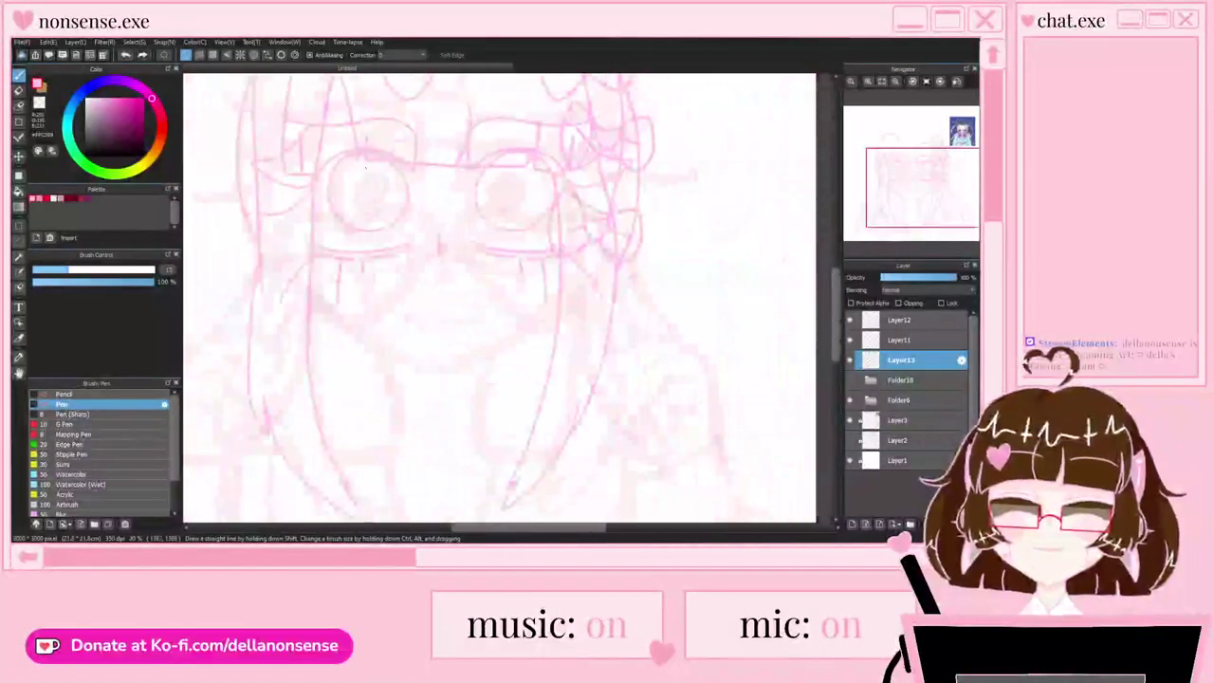
key(ctrl+z)
Step: Ink a heart-shaped pupil outline inside each of the two round eyes
scroll(371, 182, up, 3)
mouse_move(374, 199)
mouse_down()
mouse_move(322, 209)
mouse_move(378, 209)
mouse_up()
scroll(359, 169, down, 3)
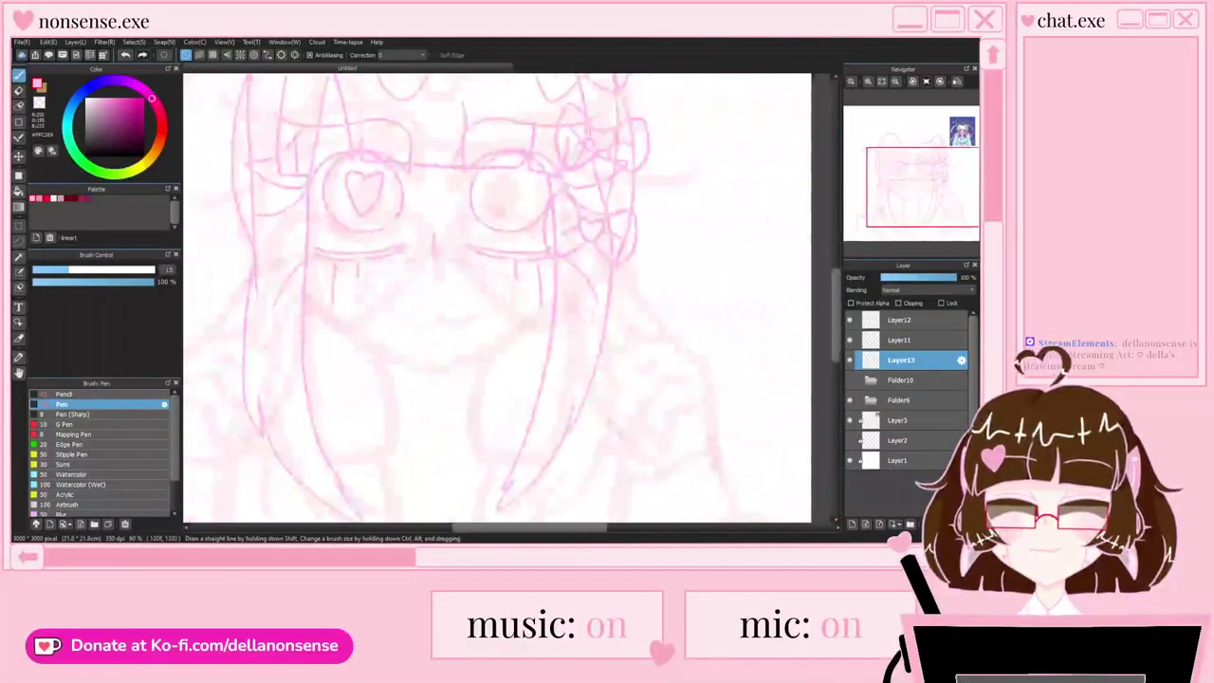
scroll(506, 192, up, 2)
mouse_move(501, 185)
mouse_down()
mouse_move(472, 167)
mouse_move(501, 187)
mouse_up()
scroll(499, 195, down, 4)
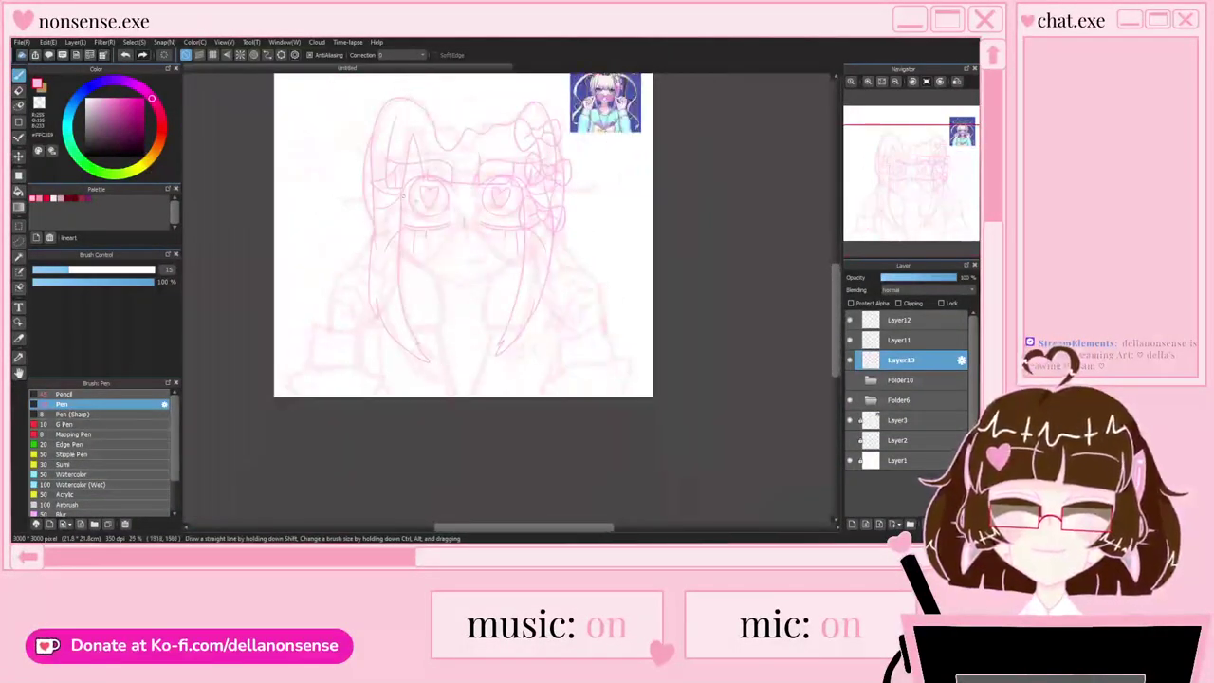
scroll(402, 188, up, 1)
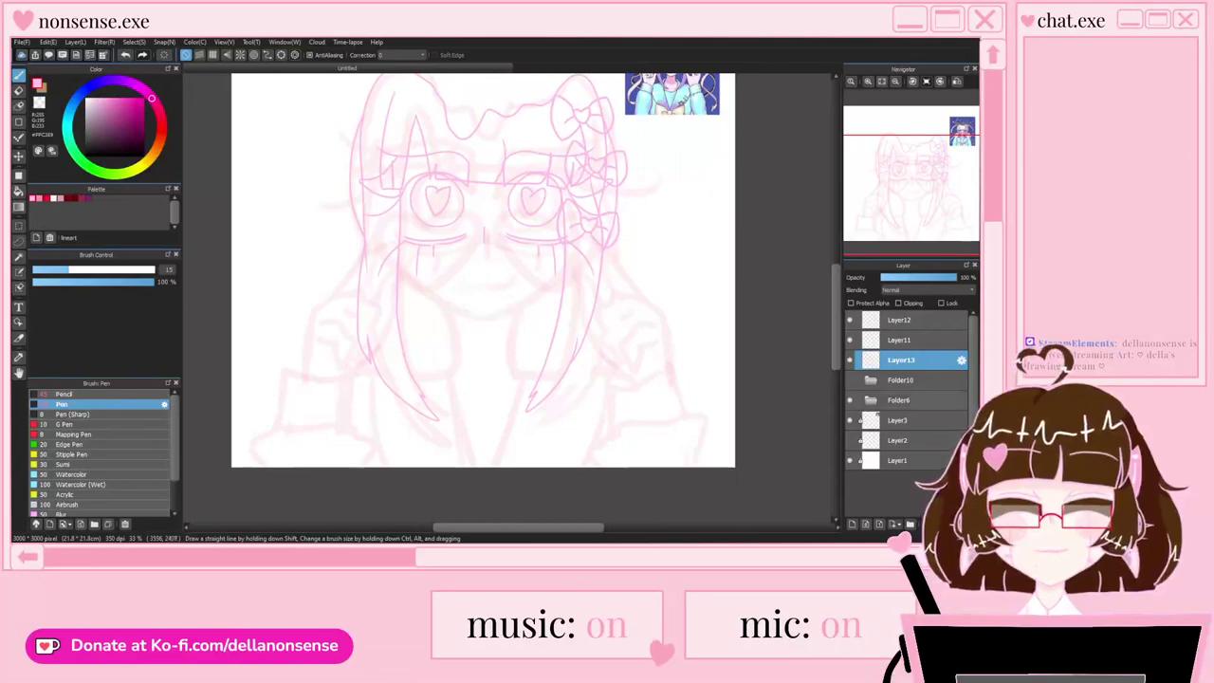
Step: With the sketch folder hidden, fill both heart pupils with solid pink, and show the sketch again
click(850, 401)
scroll(571, 195, up, 3)
click(18, 192)
click(465, 223)
scroll(411, 233, down, 2)
scroll(286, 229, up, 2)
click(294, 228)
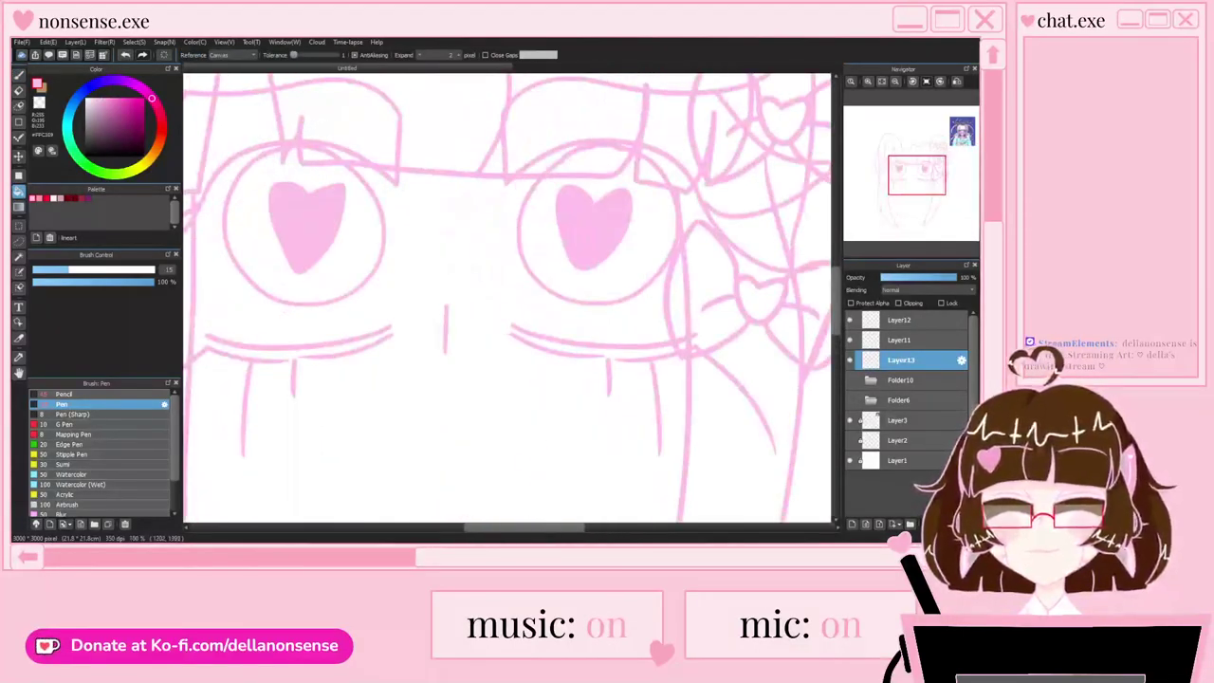
scroll(294, 211, down, 3)
key(b)
scroll(403, 223, down, 2)
scroll(347, 206, up, 2)
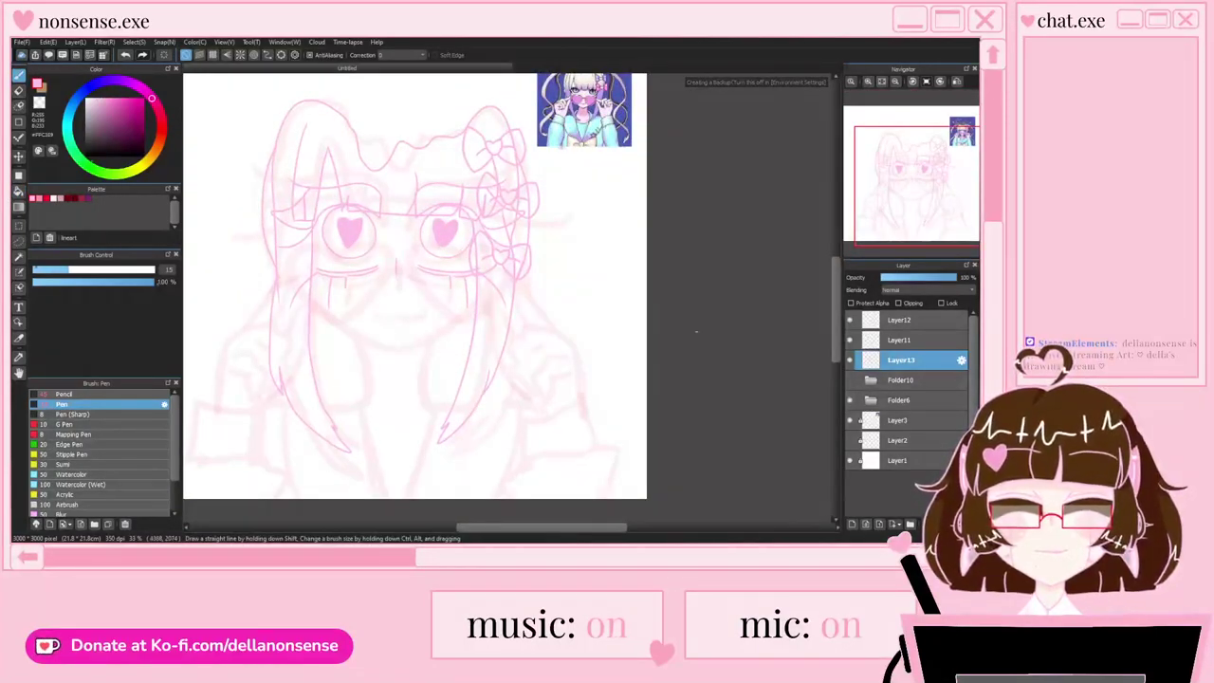
Step: Ink the right-hand half of the jaw line from the side hair down to the chin point
scroll(726, 339, down, 1)
scroll(454, 303, up, 4)
mouse_move(643, 284)
mouse_down()
mouse_move(455, 401)
mouse_move(183, 263)
mouse_up()
scroll(448, 405, down, 2)
scroll(406, 402, up, 3)
scroll(310, 270, down, 2)
key(ctrl+z)
scroll(248, 253, up, 1)
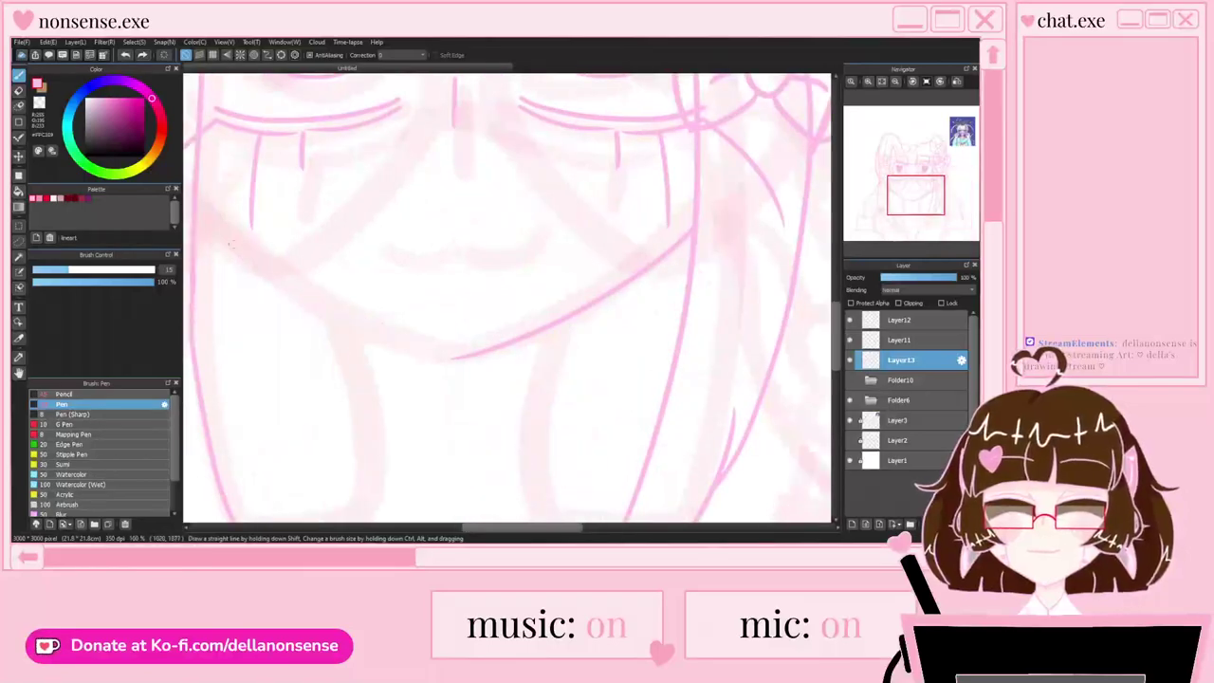
scroll(317, 253, down, 2)
scroll(317, 253, up, 3)
scroll(317, 254, down, 3)
scroll(490, 328, up, 2)
scroll(486, 327, down, 1)
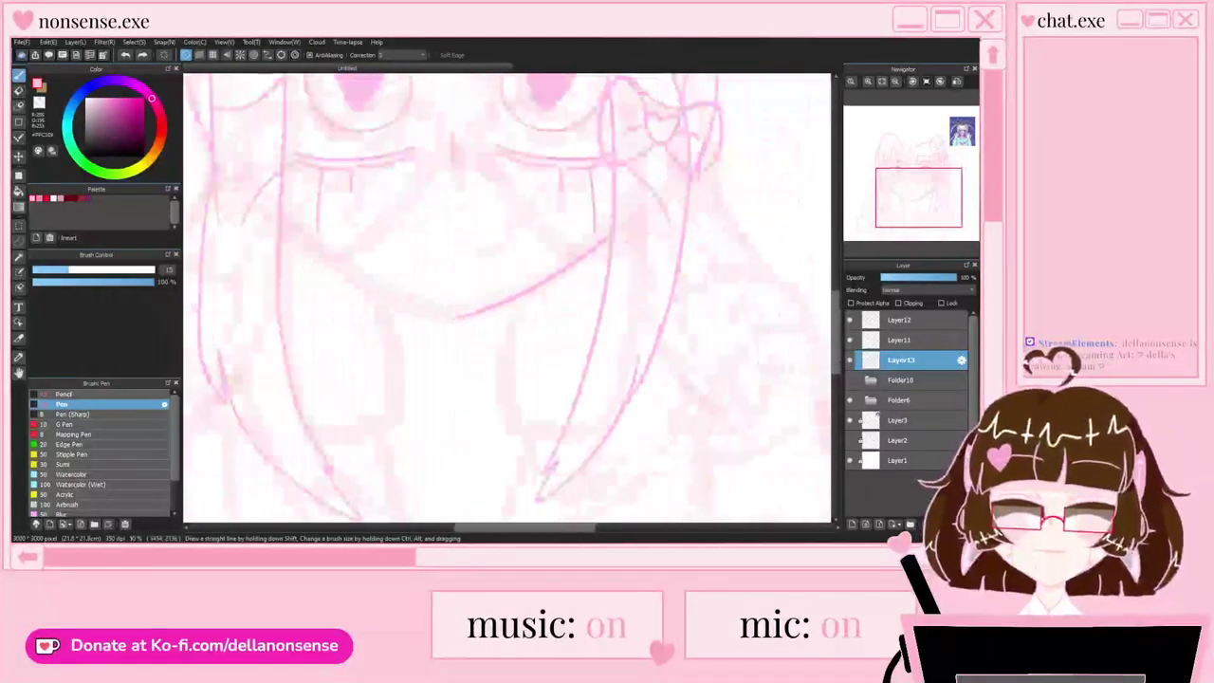
Step: Ink the left-hand half of the jaw line from the chin point up to the side hair strand
scroll(427, 302, up, 2)
drag(531, 355, 190, 185)
scroll(403, 297, down, 3)
scroll(288, 235, up, 3)
drag(288, 194, 322, 249)
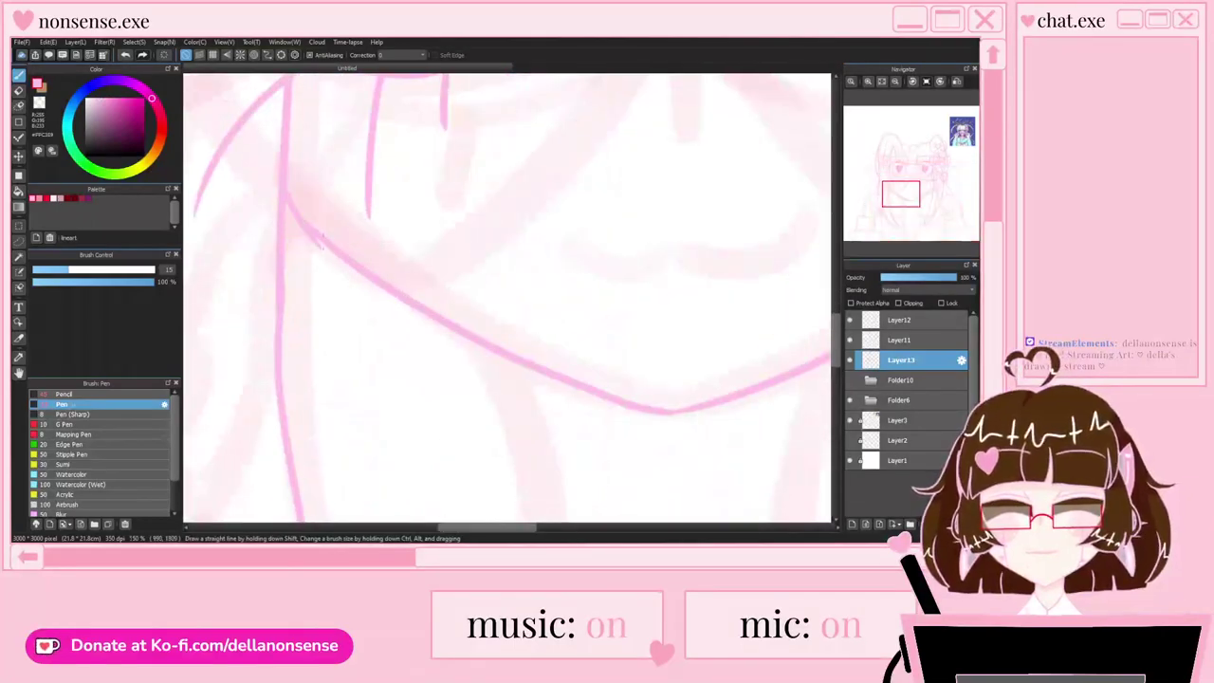
key(ctrl+z)
scroll(305, 216, up, 1)
scroll(317, 238, up, 3)
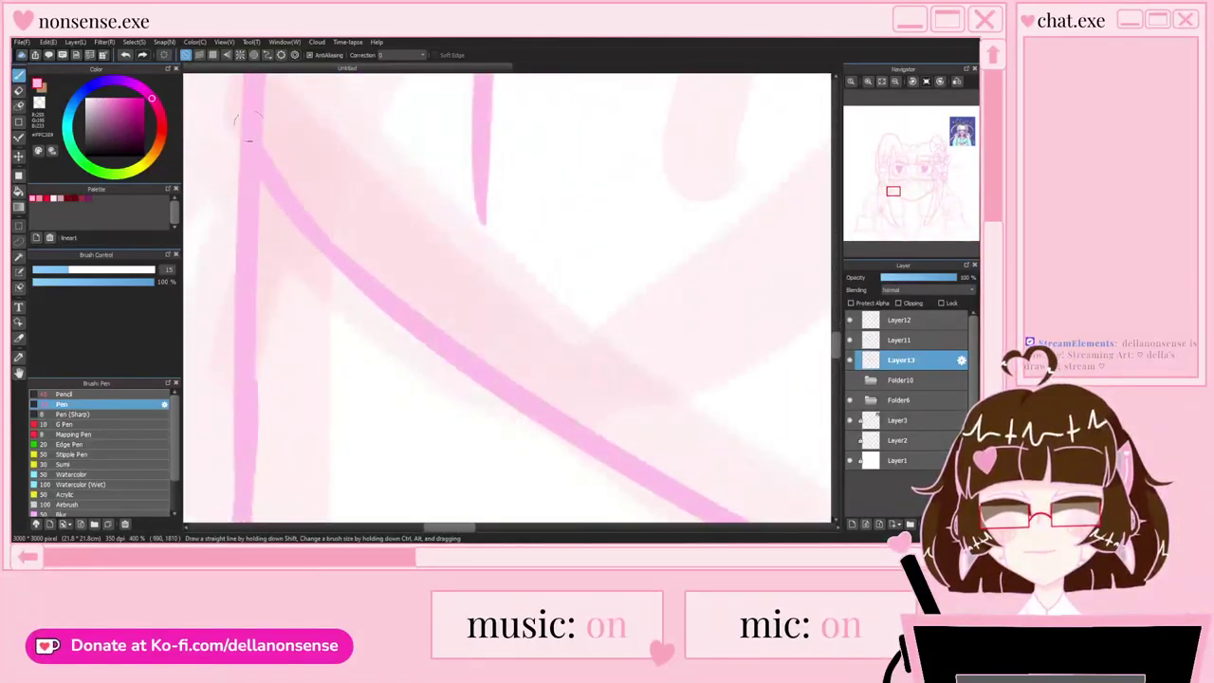
scroll(406, 294, down, 6)
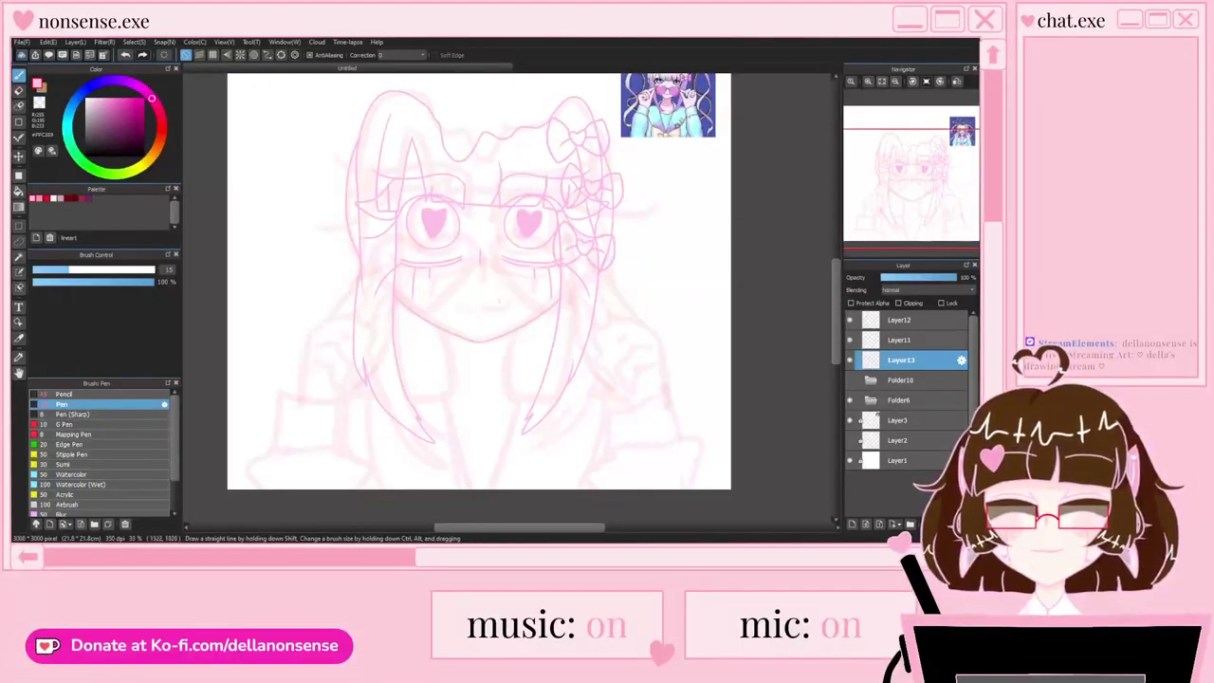
Step: Ink the left-hand half of the smile as a short curve turning up at the mouth corner
scroll(485, 285, up, 3)
mouse_move(406, 305)
mouse_down()
mouse_move(427, 325)
mouse_move(539, 281)
mouse_up()
key(ctrl+z)
scroll(379, 296, up, 1)
mouse_move(375, 301)
mouse_down()
mouse_move(447, 339)
mouse_move(604, 269)
mouse_up()
scroll(536, 286, down, 1)
key(ctrl+z)
scroll(536, 286, up, 1)
Step: Try to ink the right-hand half of the smile freehand as a curve turning up at the corner
drag(491, 317, 612, 251)
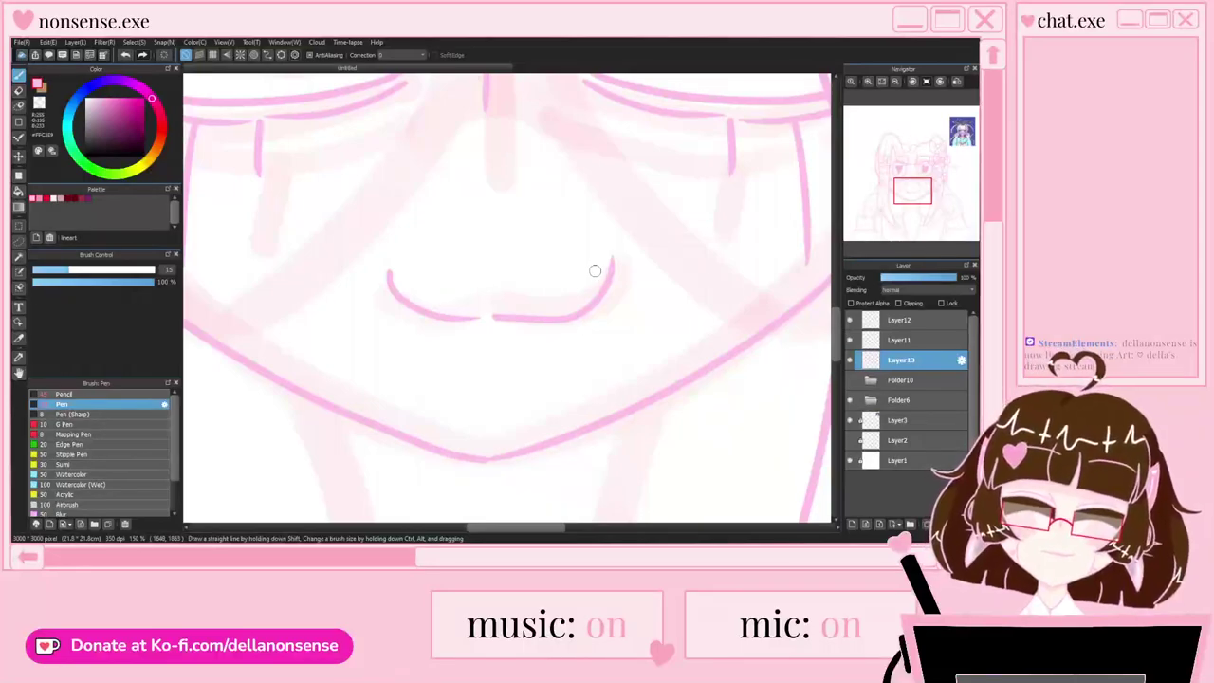
scroll(595, 271, down, 2)
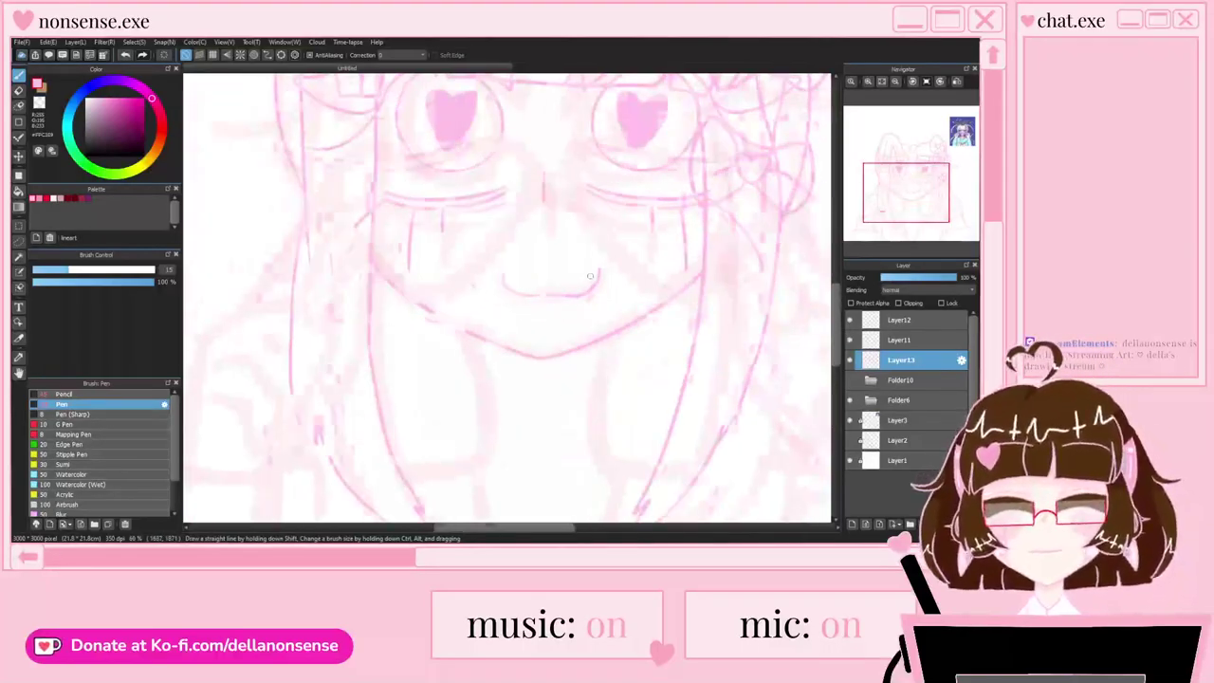
scroll(564, 298, up, 2)
key(ctrl+z)
scroll(561, 303, up, 1)
drag(466, 324, 634, 227)
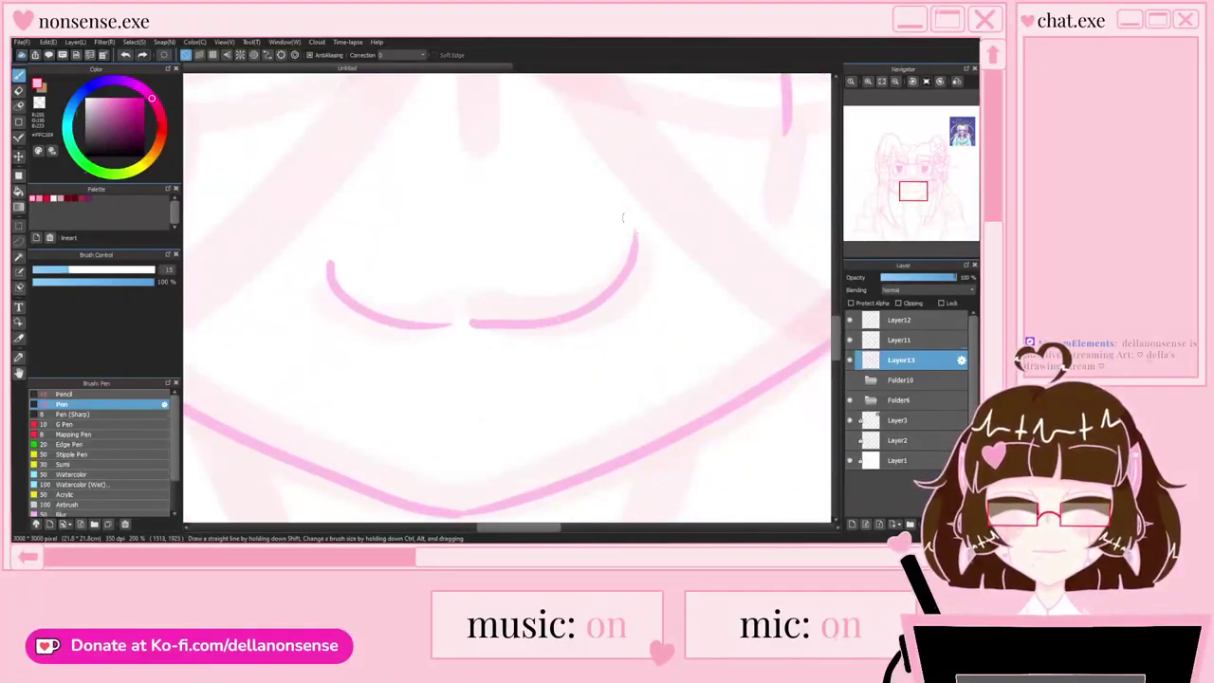
scroll(553, 265, down, 2)
scroll(554, 265, up, 1)
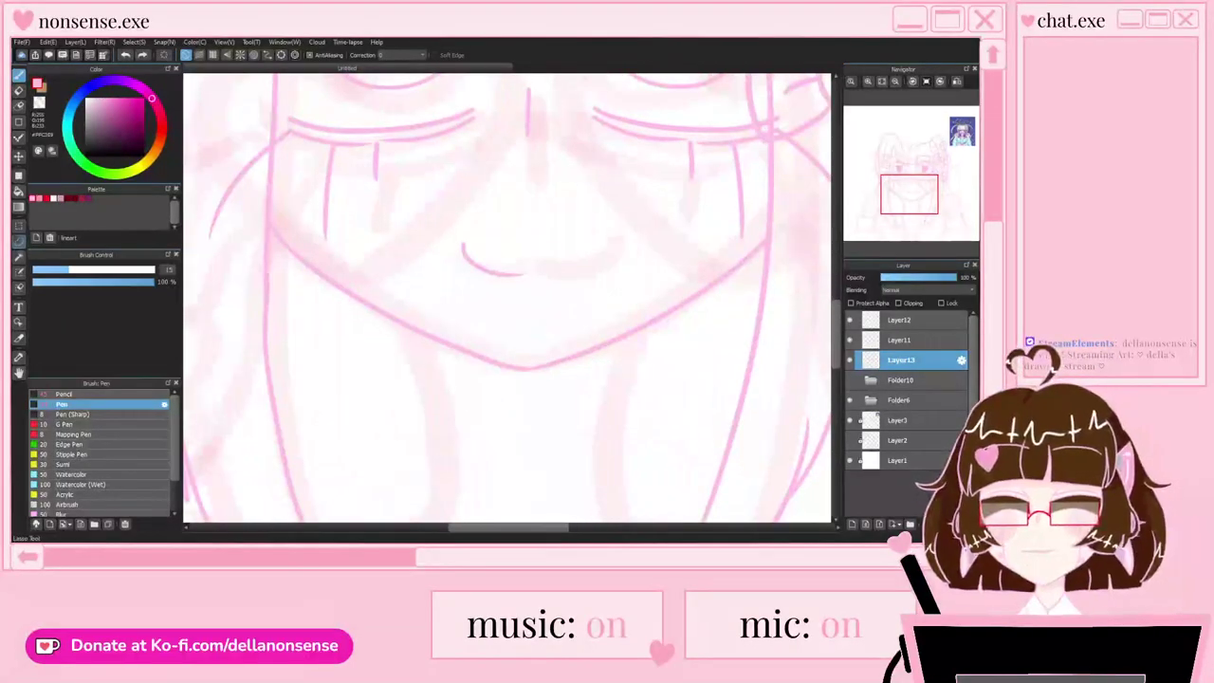
Step: Lasso the left-hand half of the smile and place a horizontally flipped copy as its right-hand half
key(m)
drag(439, 225, 549, 302)
drag(515, 226, 462, 222)
key(ctrl+c)
key(ctrl+v)
key(ctrl+t)
drag(495, 243, 562, 244)
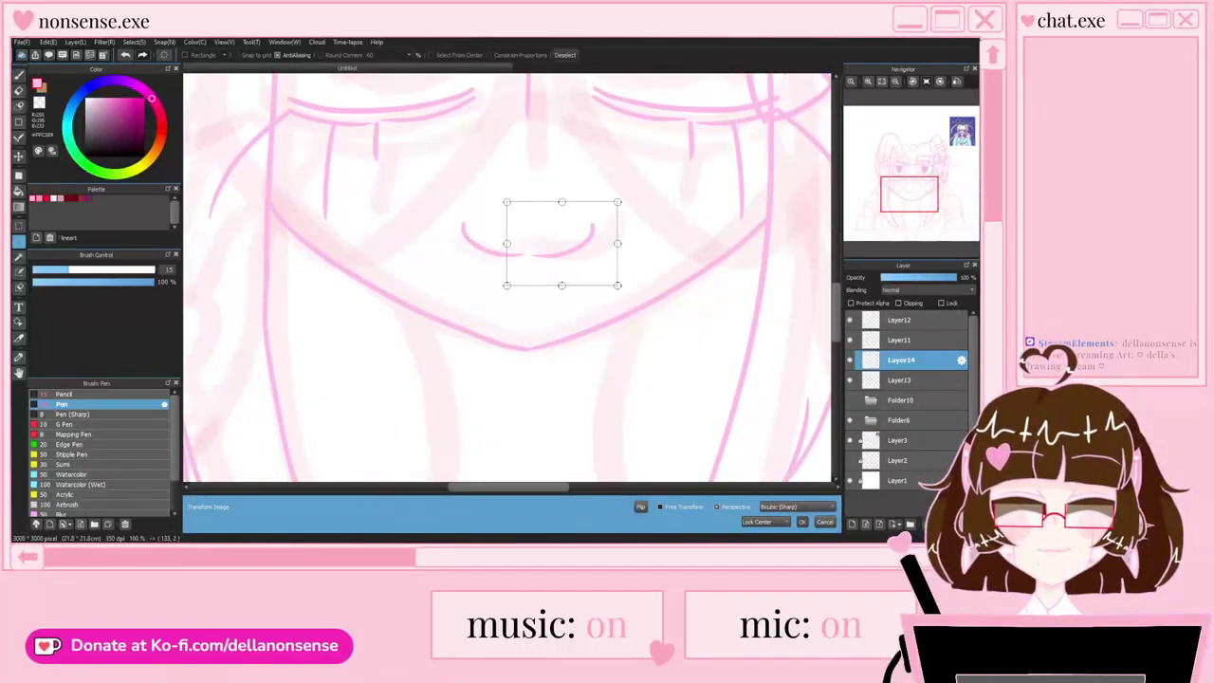
click(802, 522)
Step: Clear the selection, merge the mirrored mouth half into the layer below, and return to the Pen brush
key(ctrl+d)
click(937, 524)
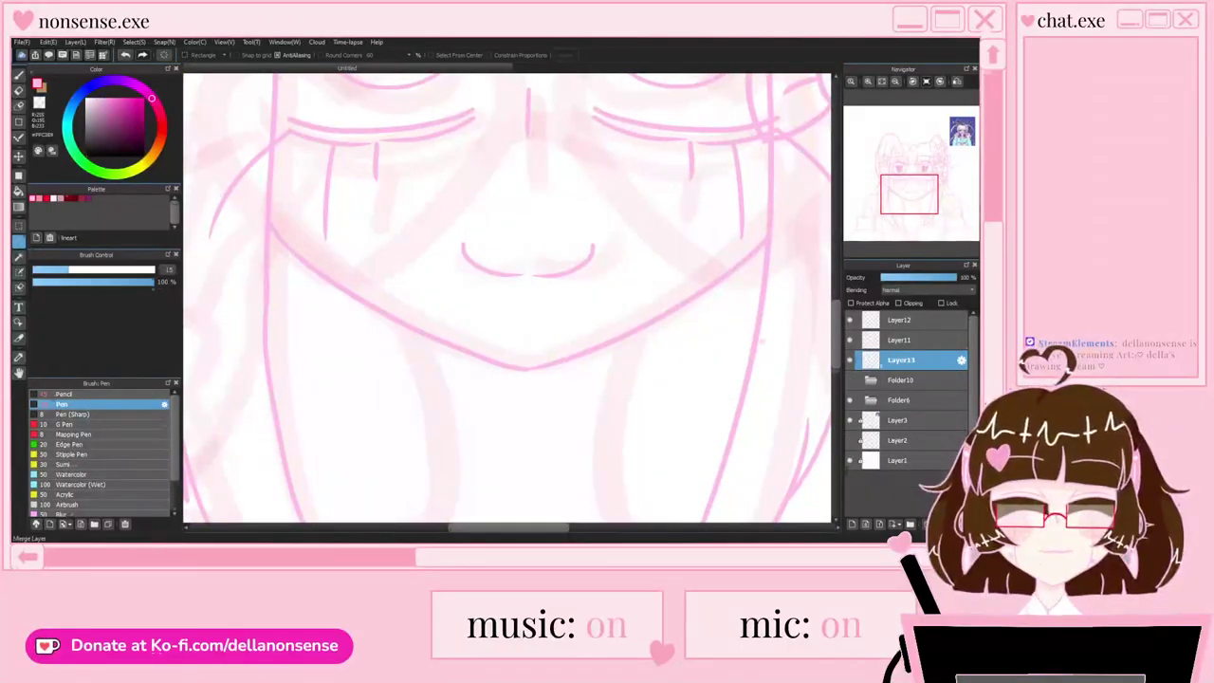
key(b)
scroll(430, 279, down, 4)
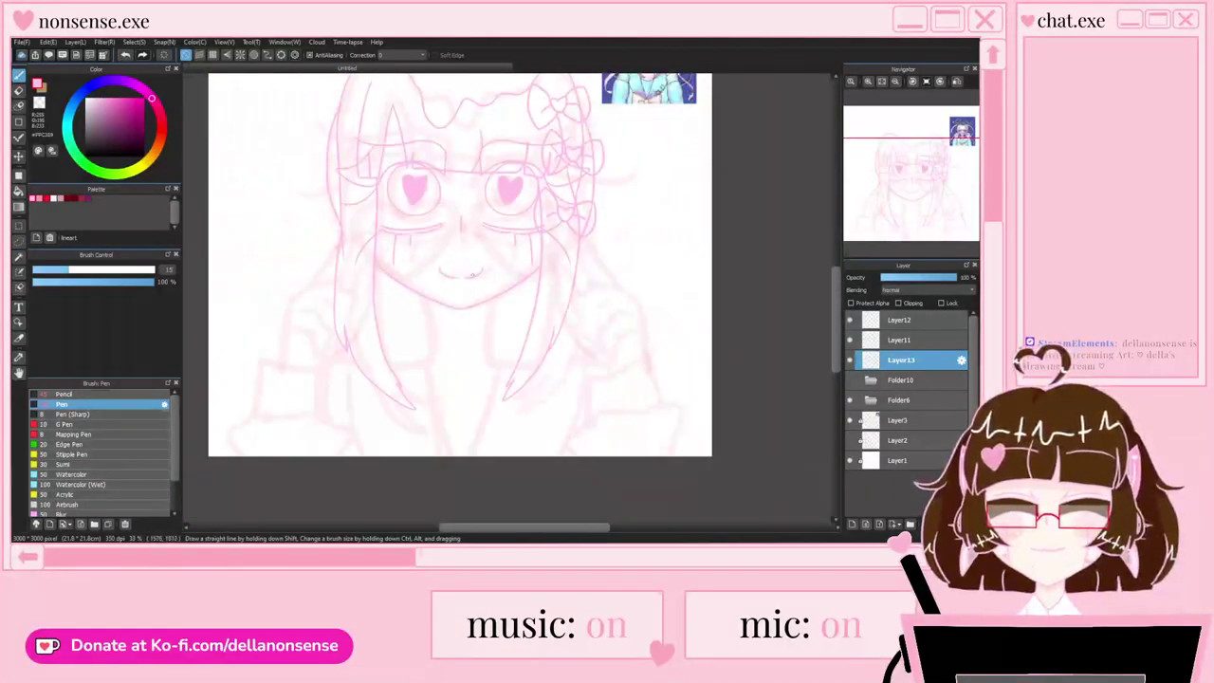
Step: Ink the two curved side lines of the neck below the chin on Layer13, following the faint sketch
scroll(472, 271, down, 1)
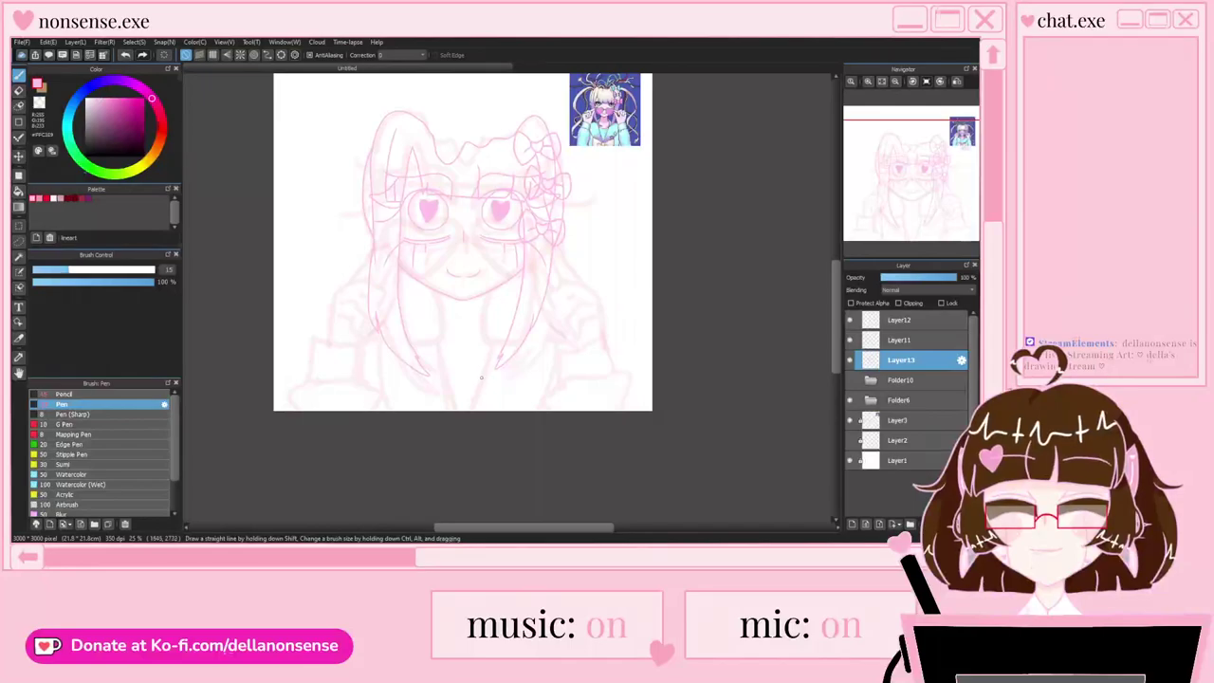
click(850, 360)
click(851, 360)
scroll(511, 352, up, 4)
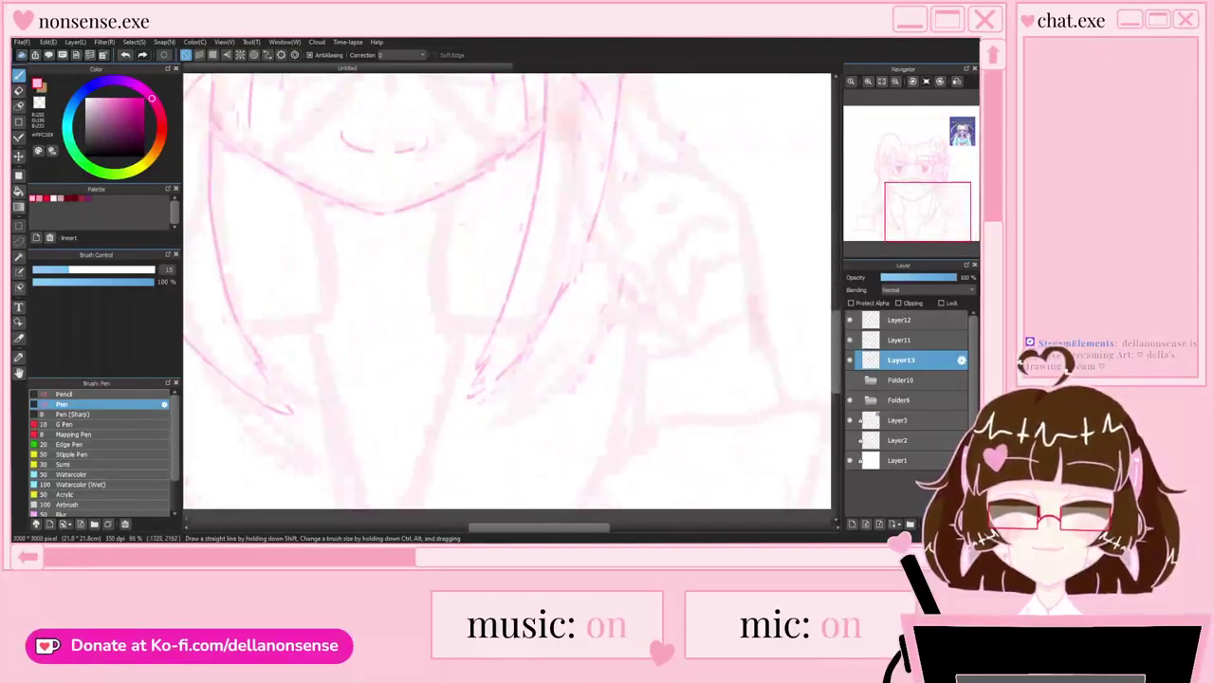
scroll(463, 230, up, 2)
mouse_move(435, 180)
mouse_down()
mouse_move(430, 327)
mouse_move(450, 374)
mouse_up()
scroll(420, 243, down, 4)
scroll(419, 241, up, 2)
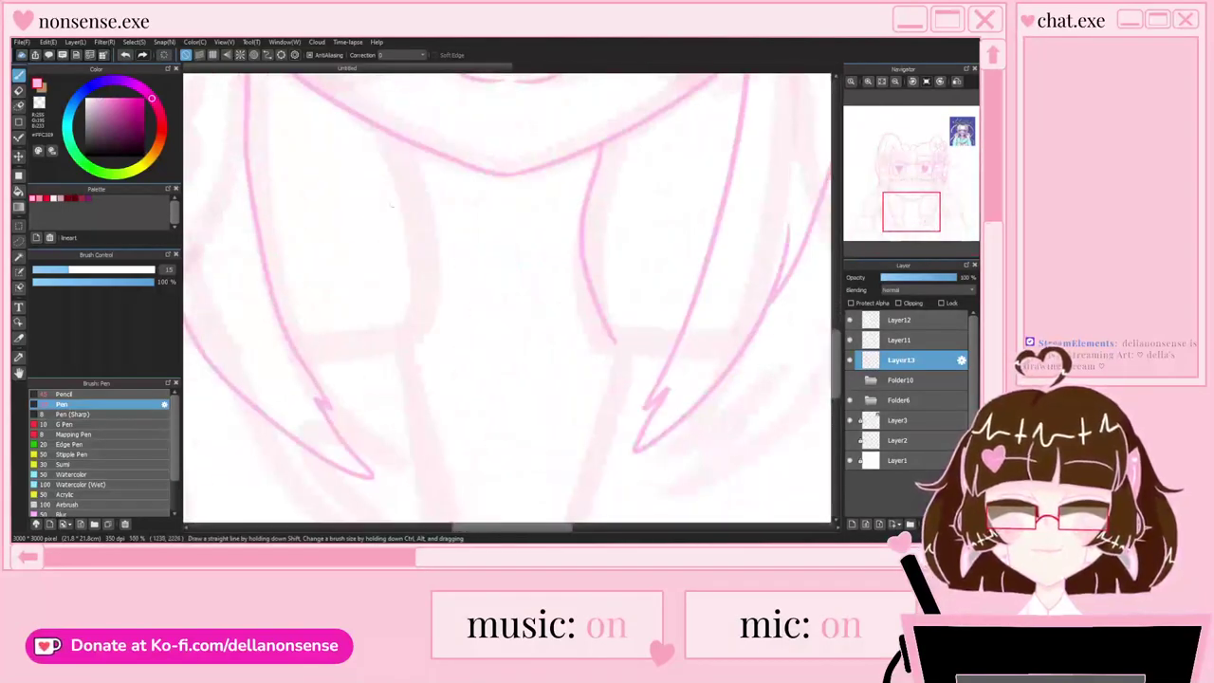
scroll(446, 247, down, 3)
scroll(478, 295, up, 2)
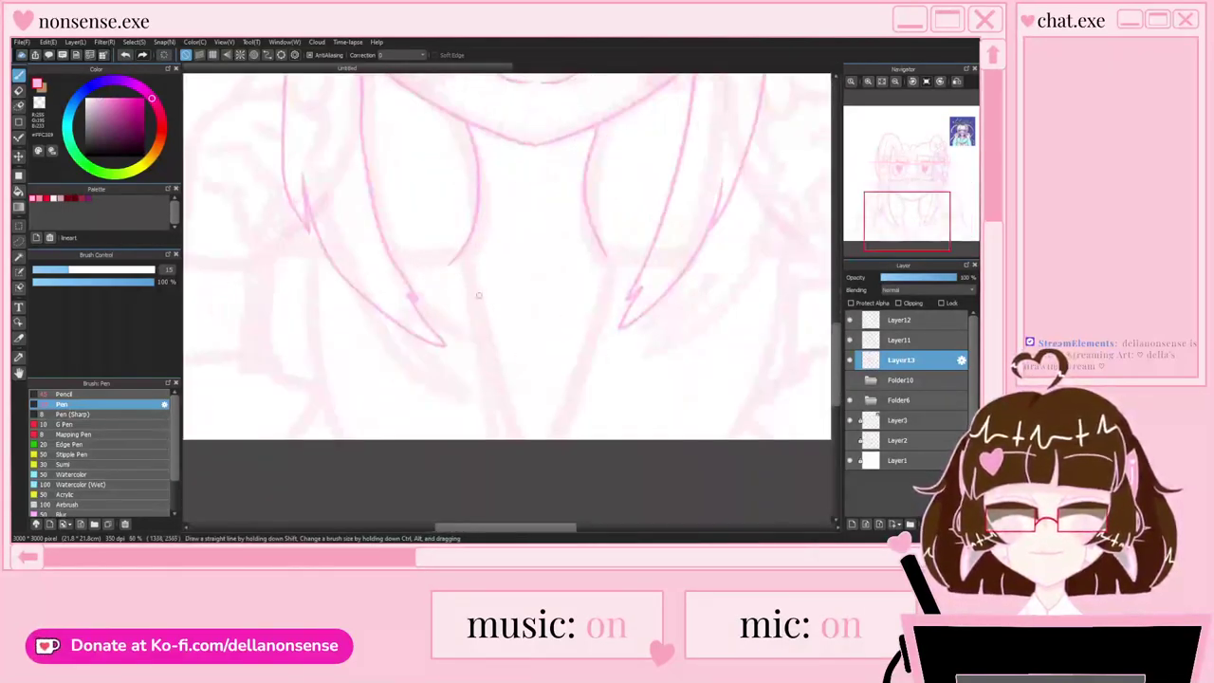
Step: Ink the left side of the collar: its inner edge, the short line beside the neck, and the outer edge down to the canvas border
drag(446, 247, 498, 452)
drag(473, 223, 374, 237)
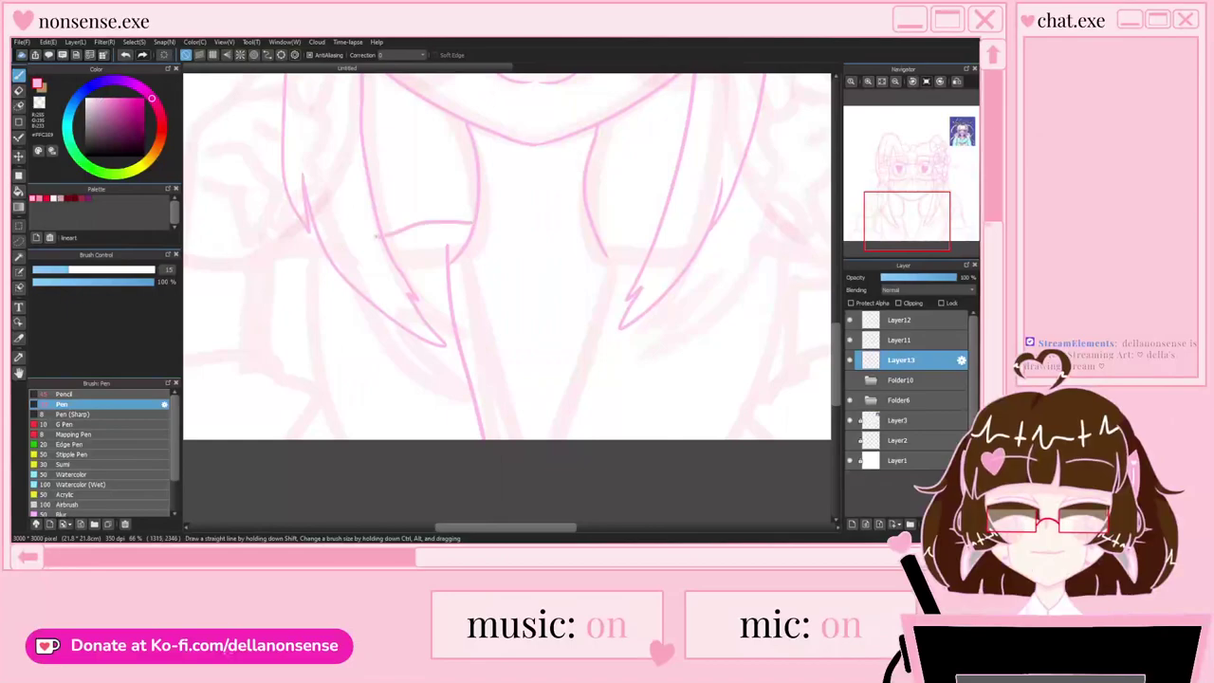
scroll(376, 226, up, 3)
scroll(342, 247, down, 3)
scroll(314, 249, up, 2)
scroll(360, 158, up, 1)
mouse_move(370, 149)
mouse_down()
mouse_move(349, 149)
mouse_move(370, 422)
mouse_move(383, 453)
mouse_up()
scroll(420, 334, down, 3)
scroll(616, 342, up, 4)
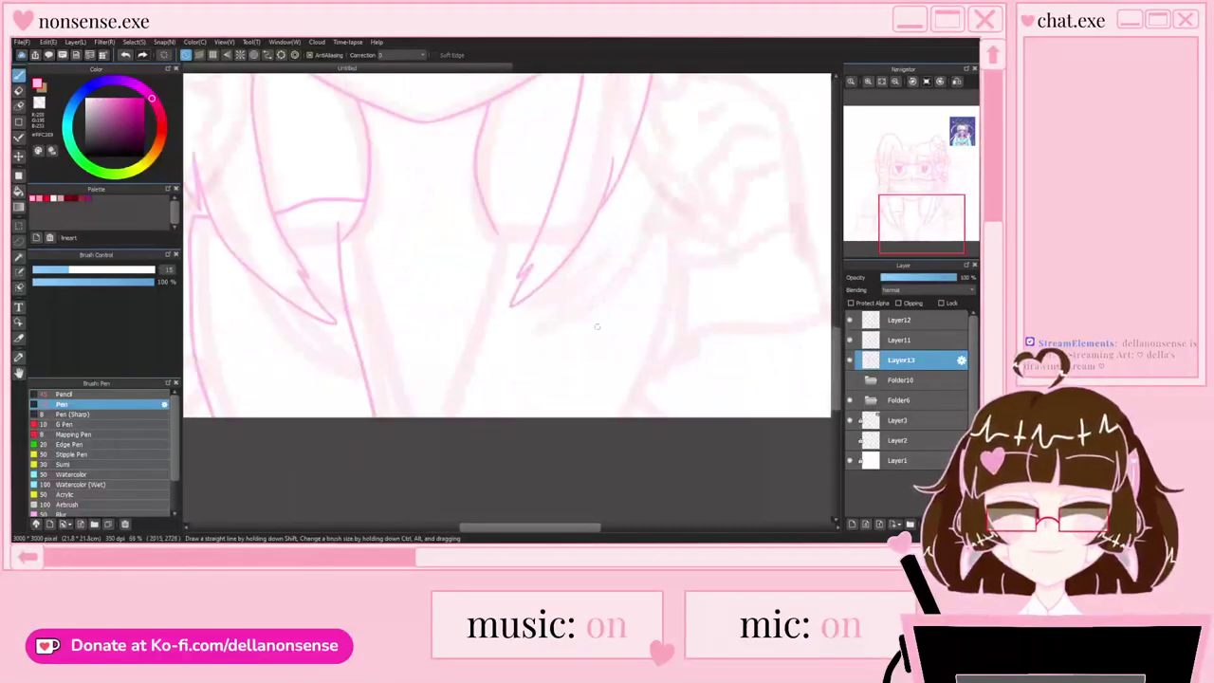
drag(515, 216, 427, 518)
scroll(412, 342, down, 3)
key(ctrl+z)
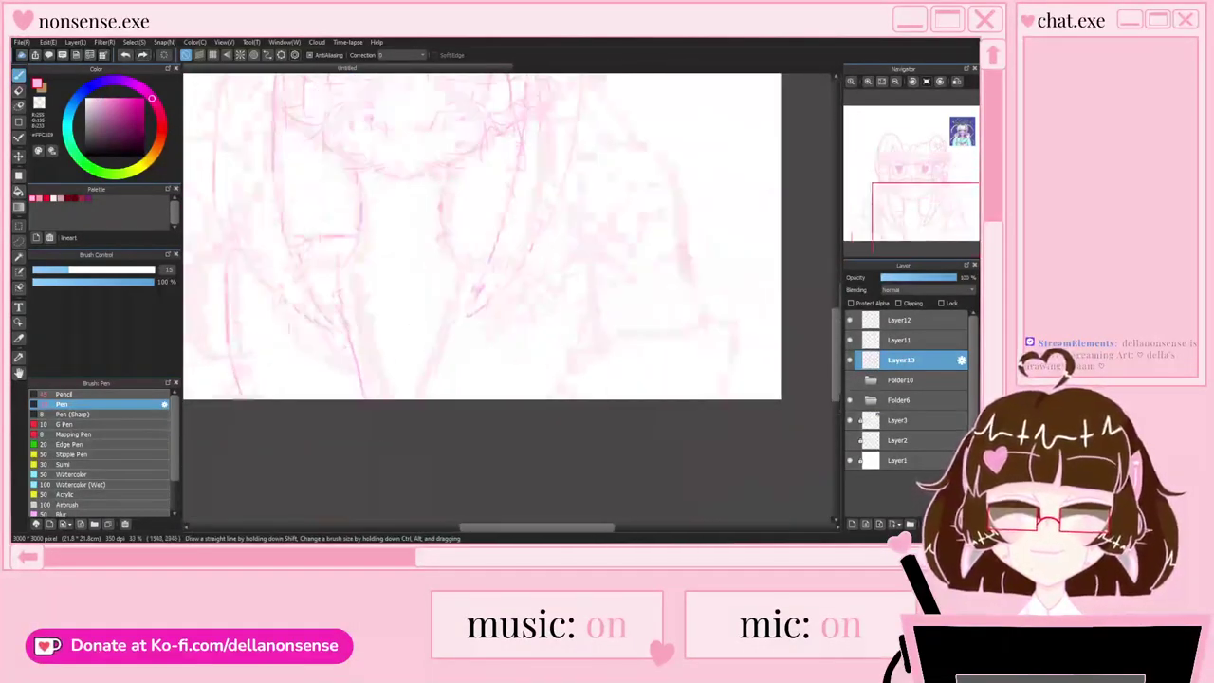
Step: Ink the right collar's slanted inner edge down to the canvas border and the short line from the neck to the hair strand
scroll(402, 385, up, 2)
drag(474, 209, 408, 421)
drag(459, 188, 515, 197)
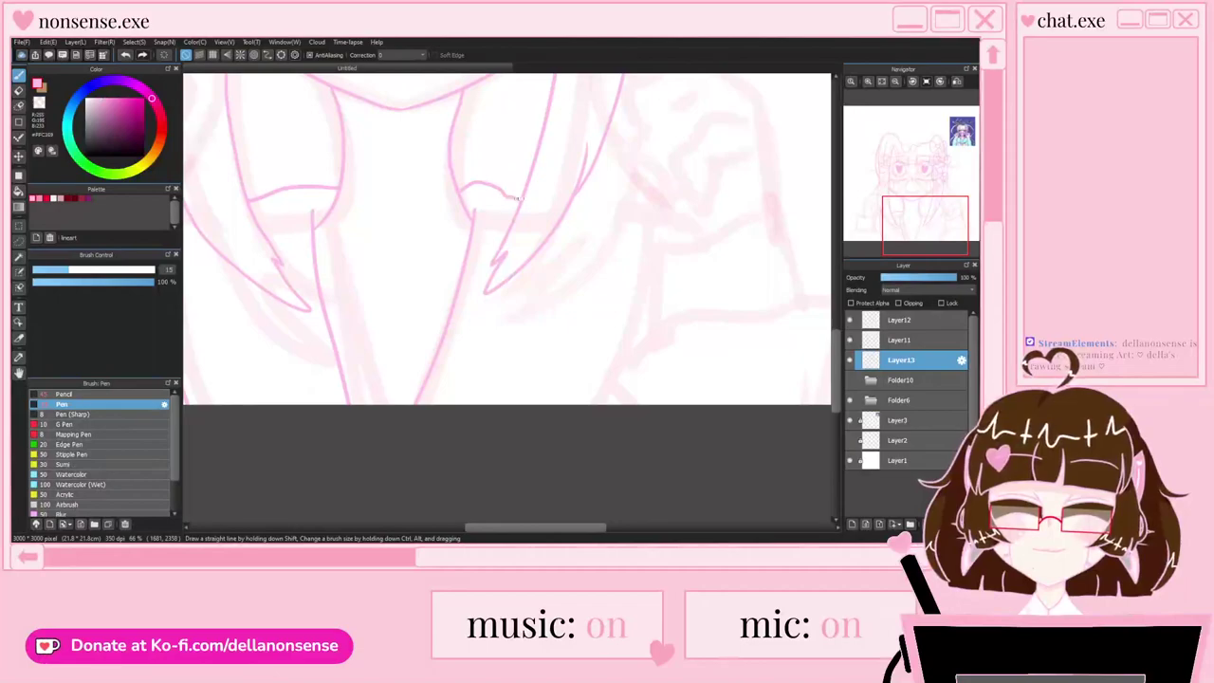
key(ctrl+z)
scroll(501, 189, up, 3)
mouse_move(425, 181)
mouse_down()
mouse_move(516, 179)
mouse_move(612, 212)
mouse_up()
Step: Ink the right collar's outer panel, running from the hair strand across the shoulder and down to the canvas border
scroll(606, 191, down, 2)
scroll(537, 227, down, 3)
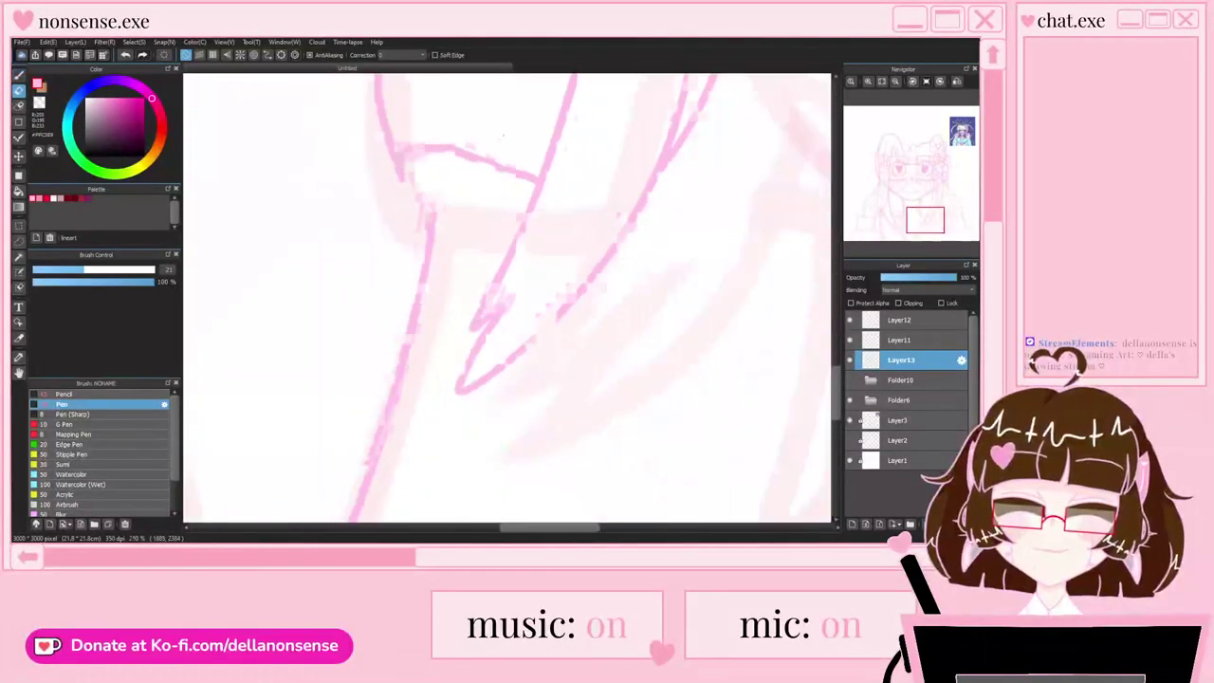
scroll(537, 200, up, 1)
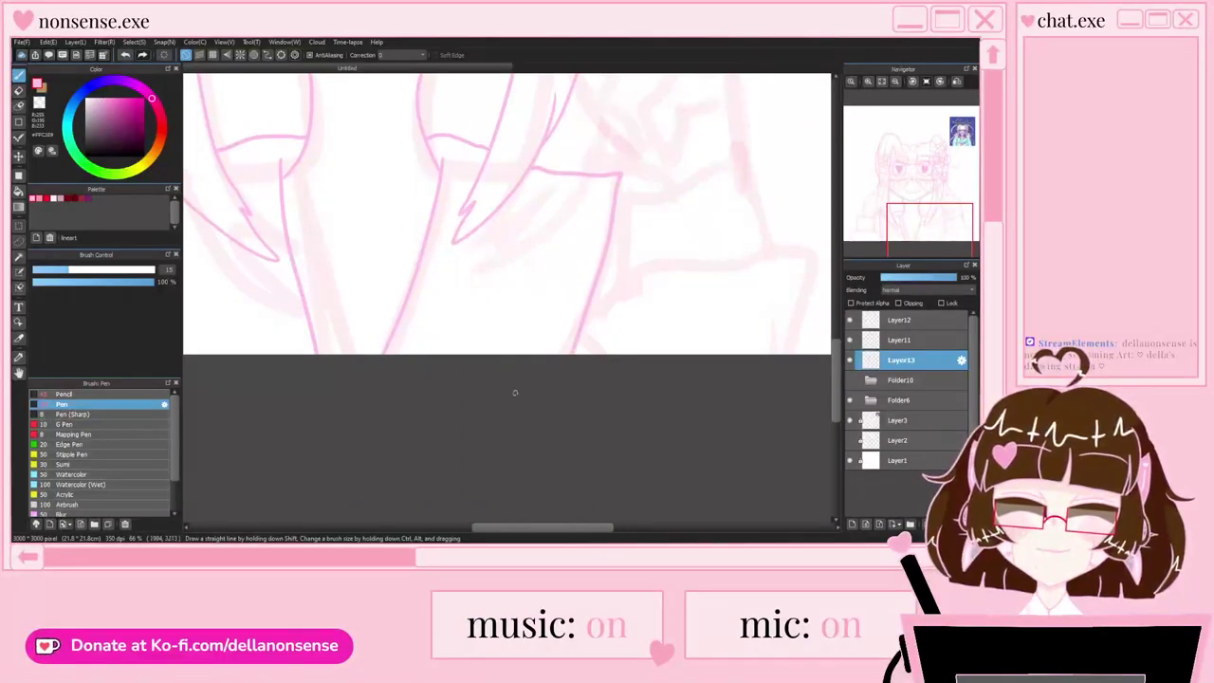
scroll(554, 218, up, 1)
mouse_move(528, 130)
mouse_down()
mouse_move(629, 137)
mouse_move(629, 295)
mouse_move(555, 476)
mouse_up()
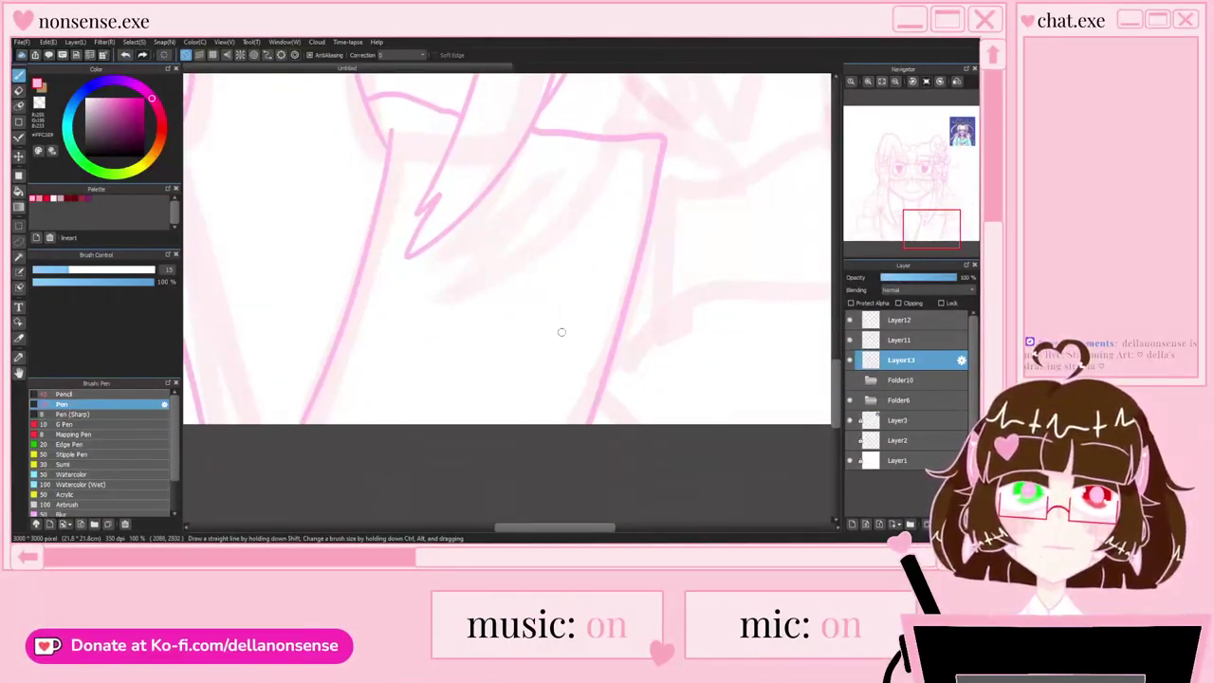
Step: Examine the sailor outfit and arms in the reference image and compare them with the inked collar
scroll(562, 332, down, 5)
scroll(504, 288, up, 5)
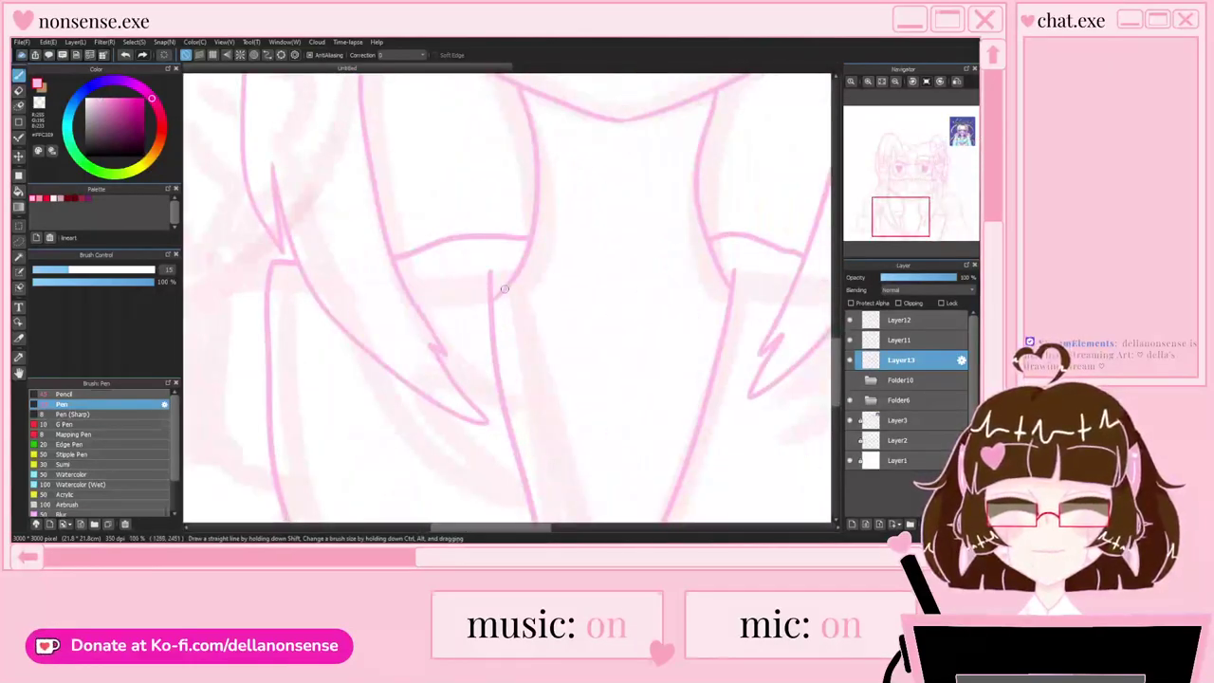
scroll(505, 288, up, 1)
scroll(539, 296, down, 5)
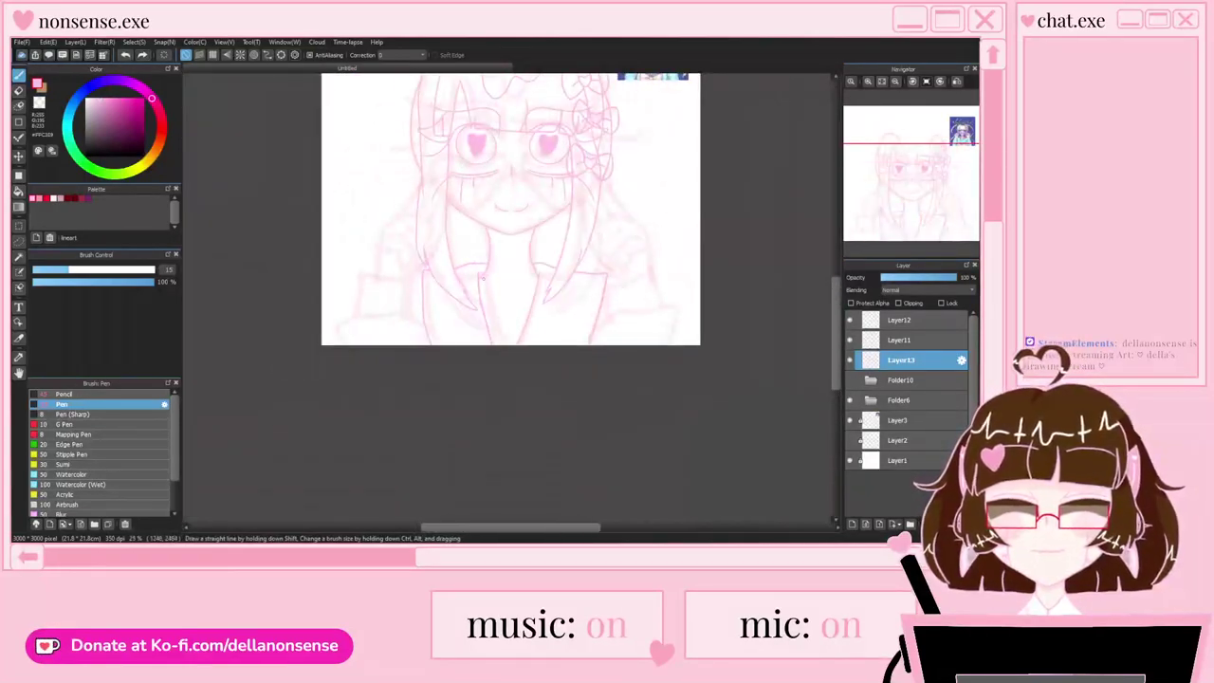
scroll(551, 256, down, 3)
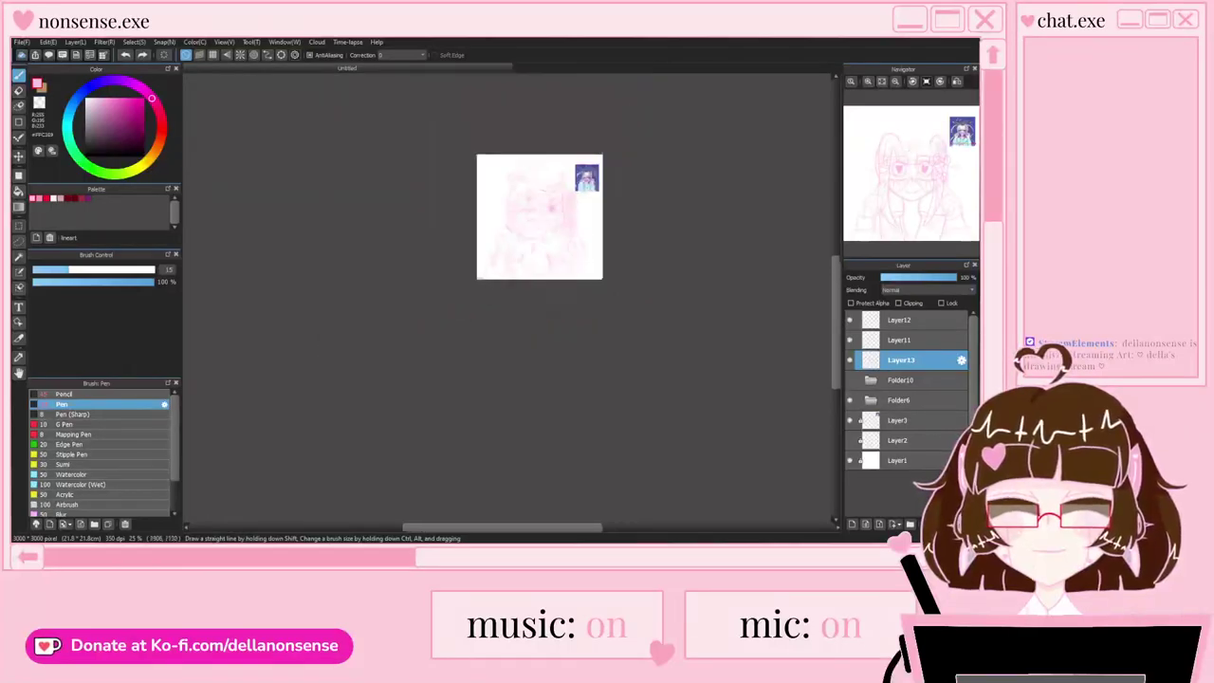
scroll(550, 256, up, 7)
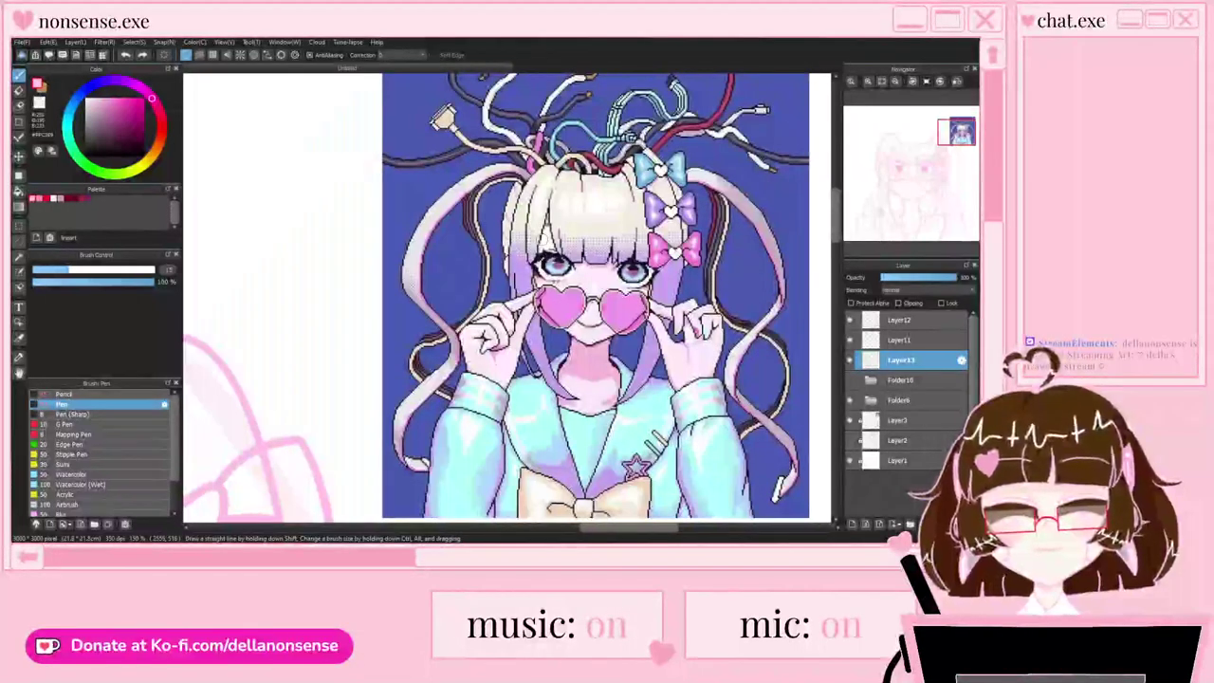
scroll(592, 237, down, 6)
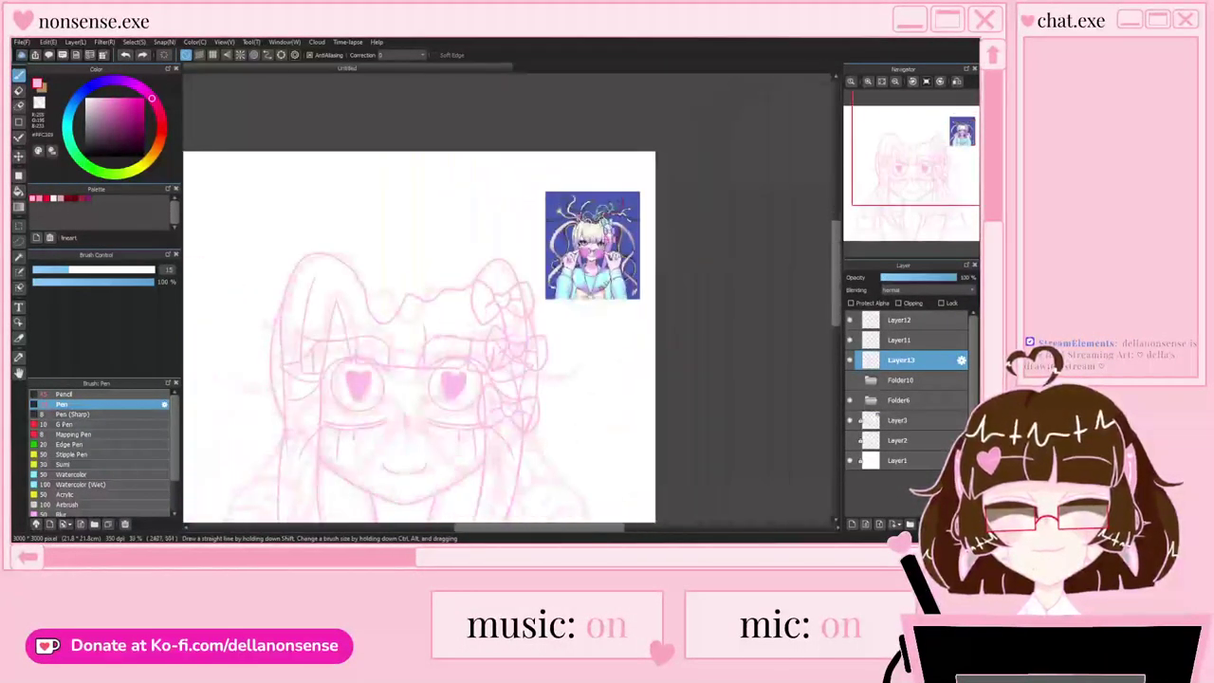
scroll(592, 237, up, 2)
scroll(592, 237, down, 1)
scroll(550, 256, up, 2)
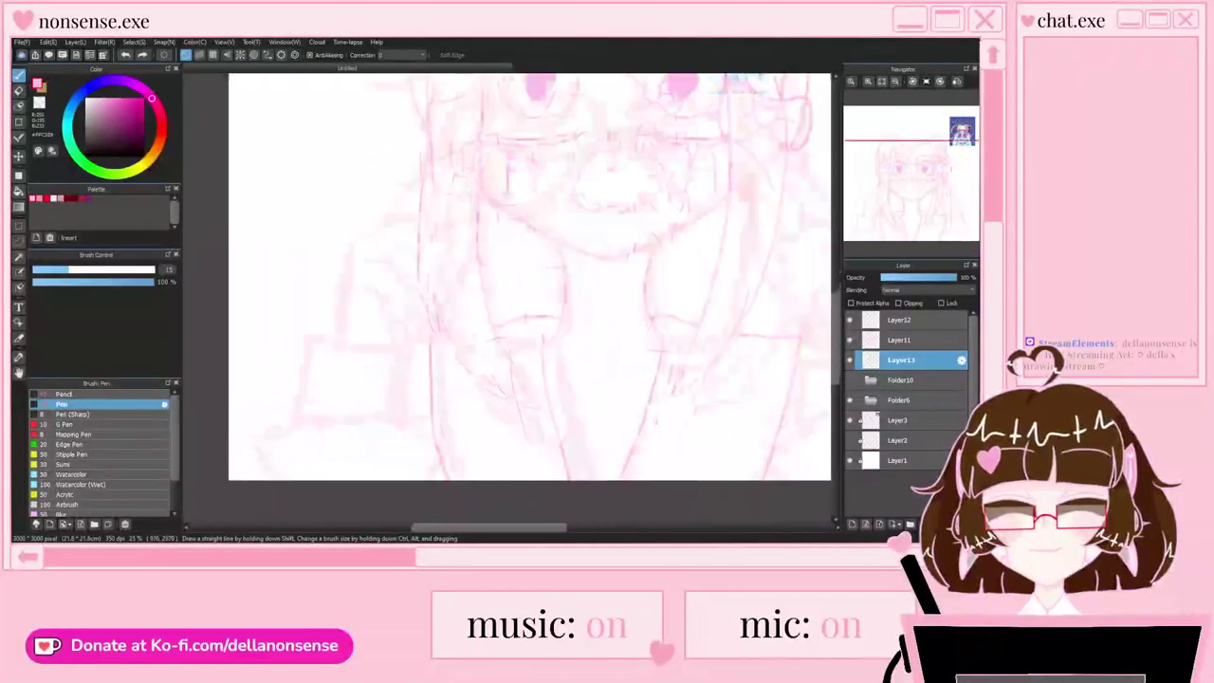
scroll(688, 360, up, 3)
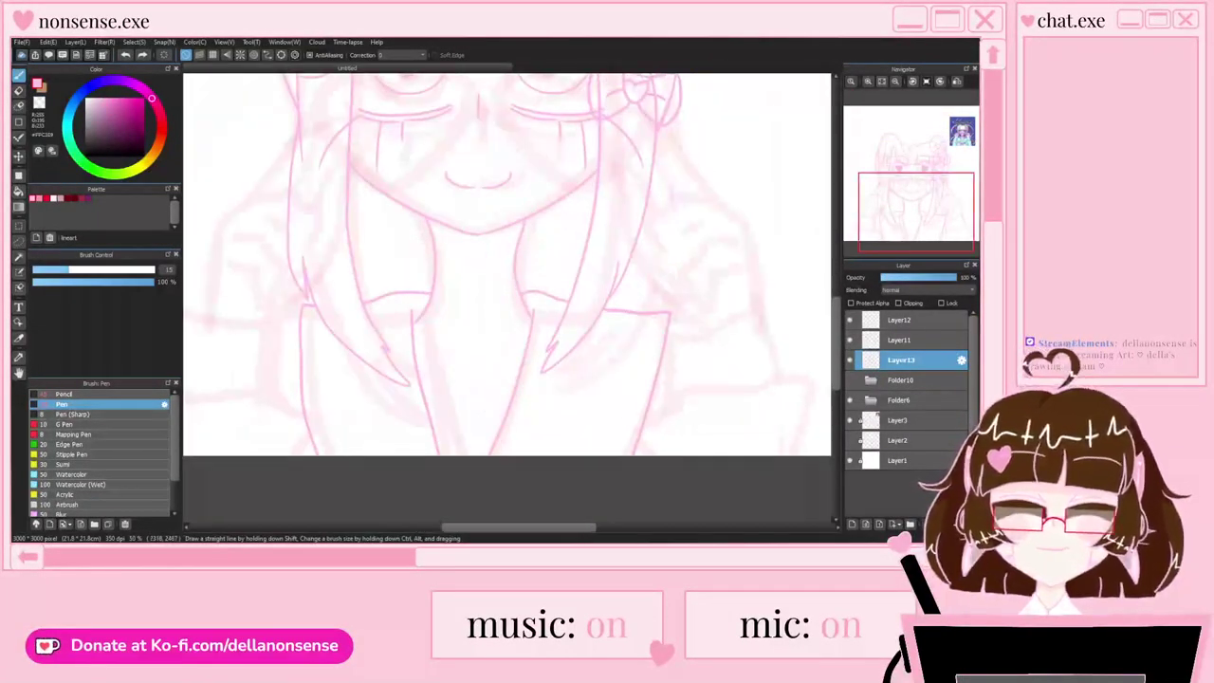
Step: Ink the right shoulder and sleeve outline from the collar corner down to the canvas border
mouse_move(667, 312)
mouse_down()
mouse_move(724, 333)
mouse_move(685, 461)
mouse_up()
scroll(573, 193, down, 2)
scroll(659, 344, up, 2)
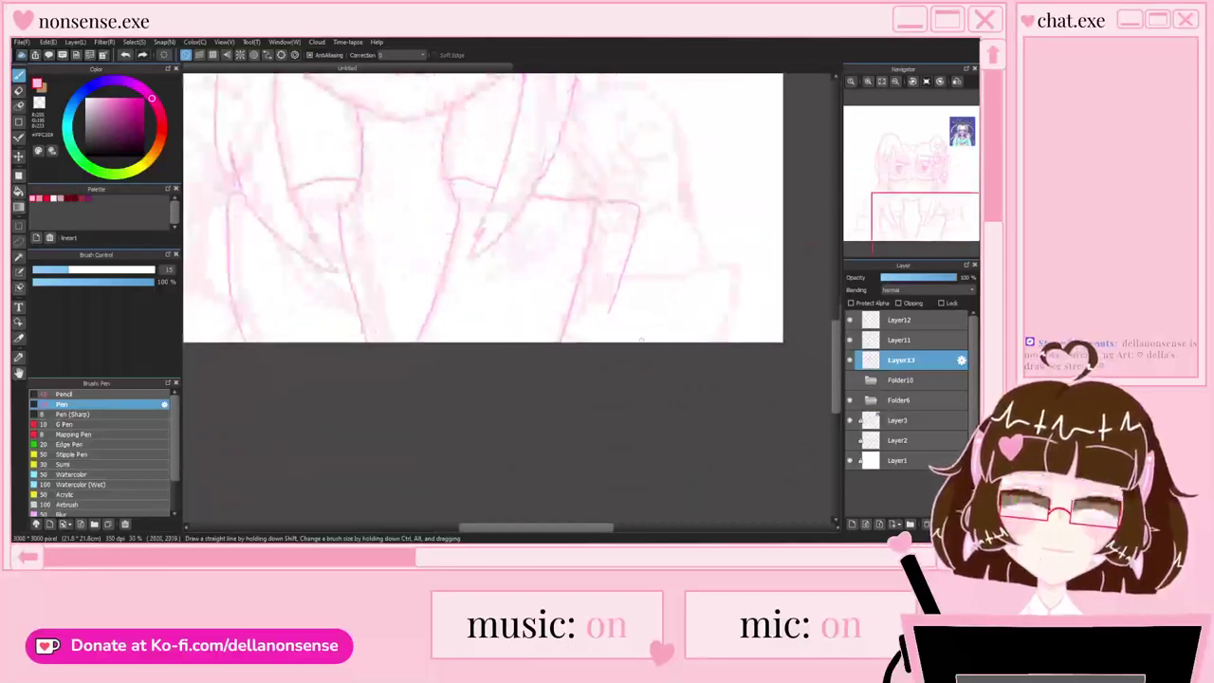
drag(628, 220, 634, 356)
Step: Ink the matching left shoulder and sleeve outline from the collar corner down to the canvas border
scroll(560, 318, down, 3)
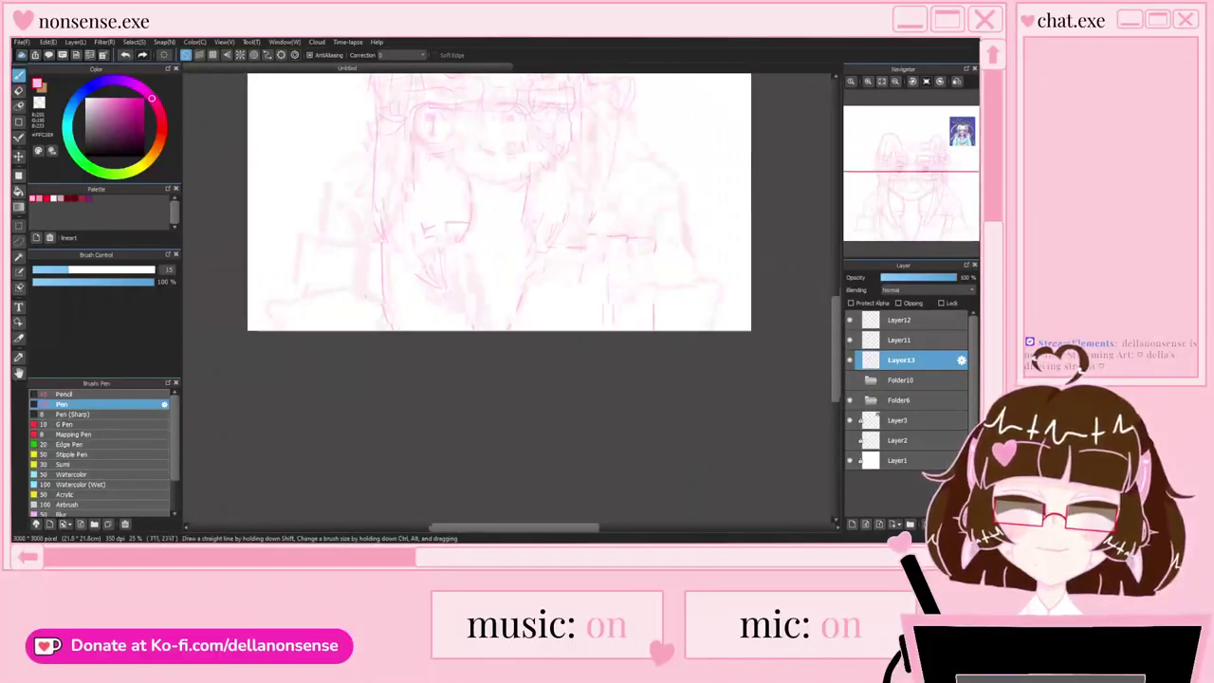
scroll(367, 300, up, 3)
mouse_move(402, 170)
mouse_down()
mouse_move(341, 170)
mouse_move(303, 412)
mouse_up()
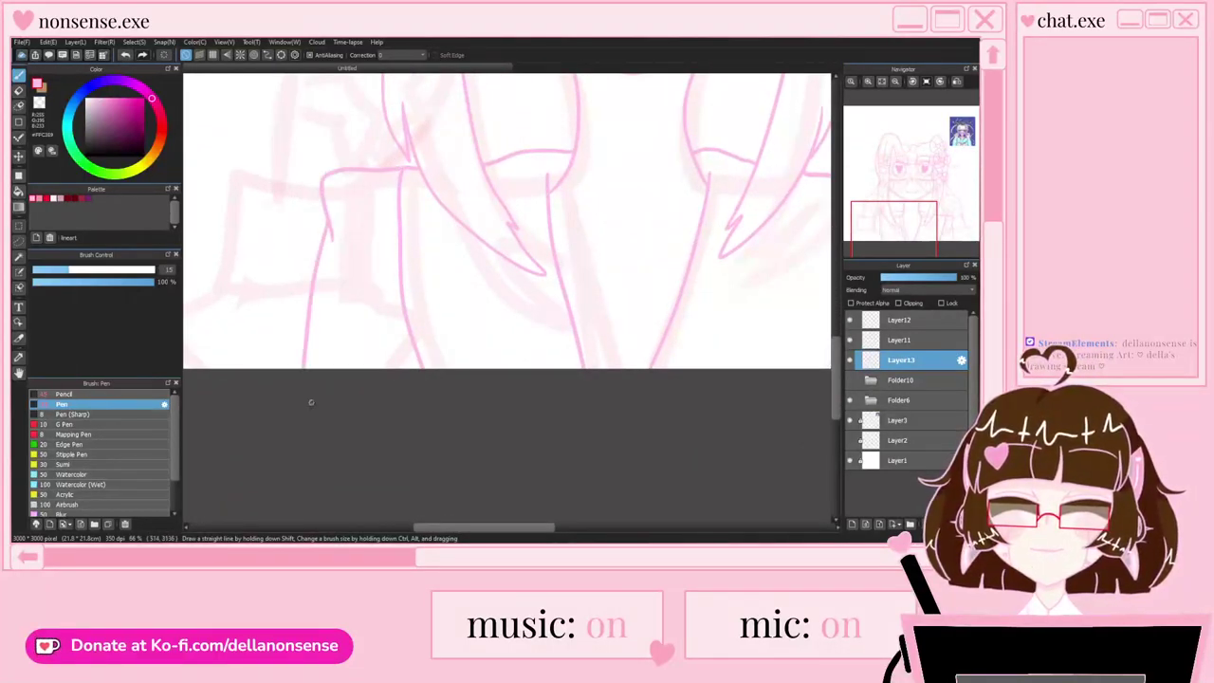
scroll(464, 349, down, 3)
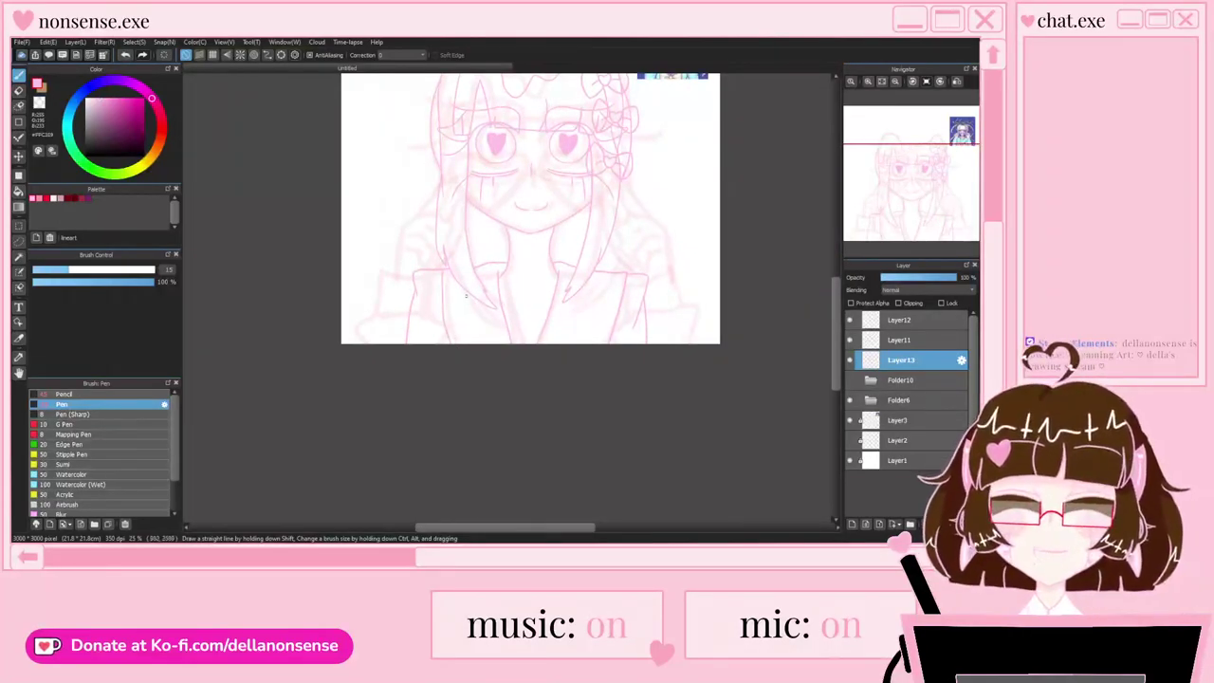
scroll(463, 294, up, 2)
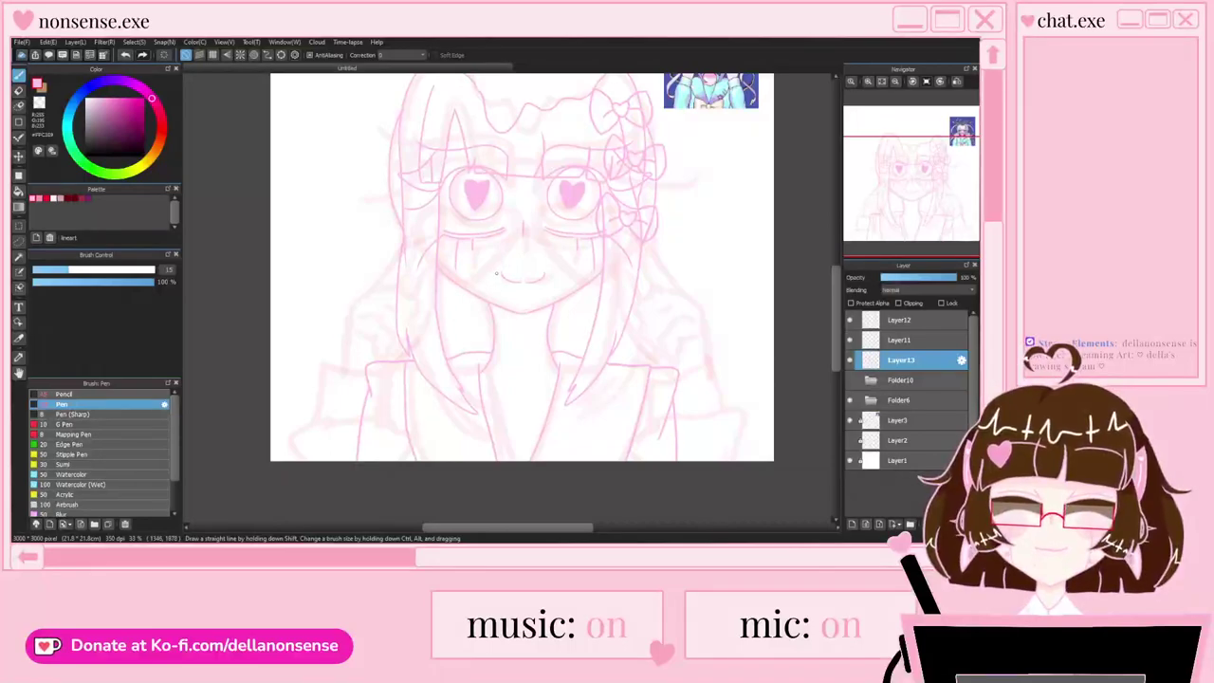
scroll(520, 251, down, 1)
scroll(513, 258, up, 2)
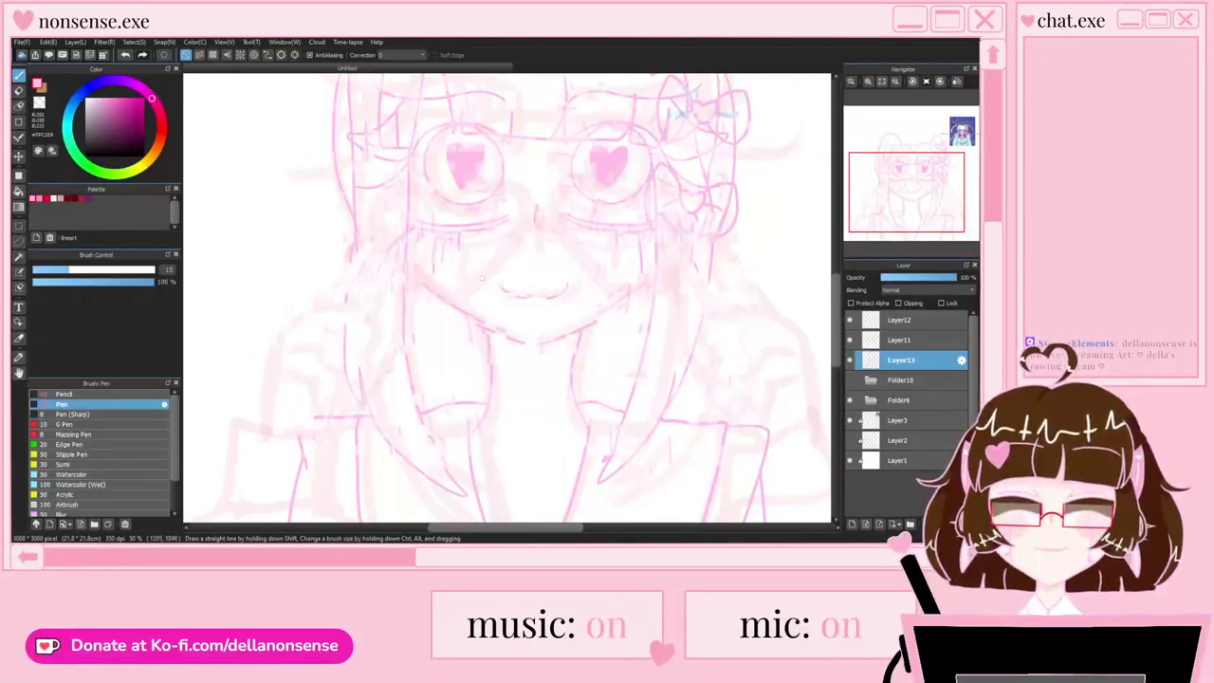
scroll(482, 278, down, 2)
scroll(520, 240, up, 1)
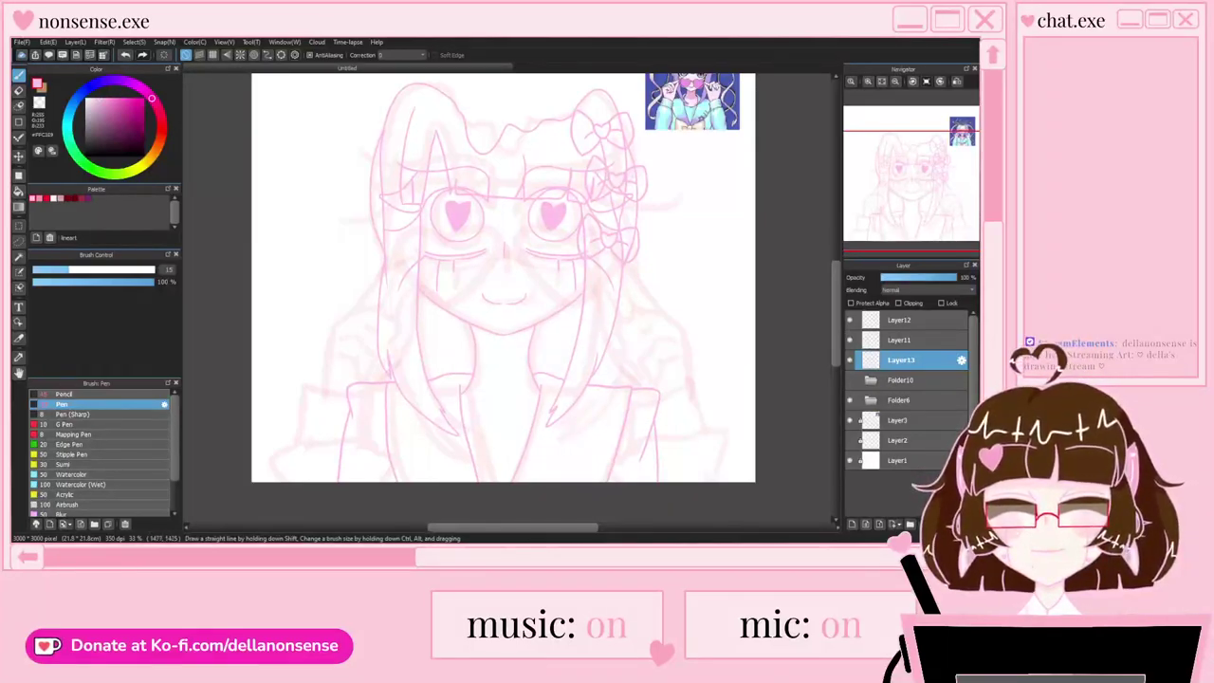
scroll(511, 237, down, 1)
scroll(493, 295, up, 3)
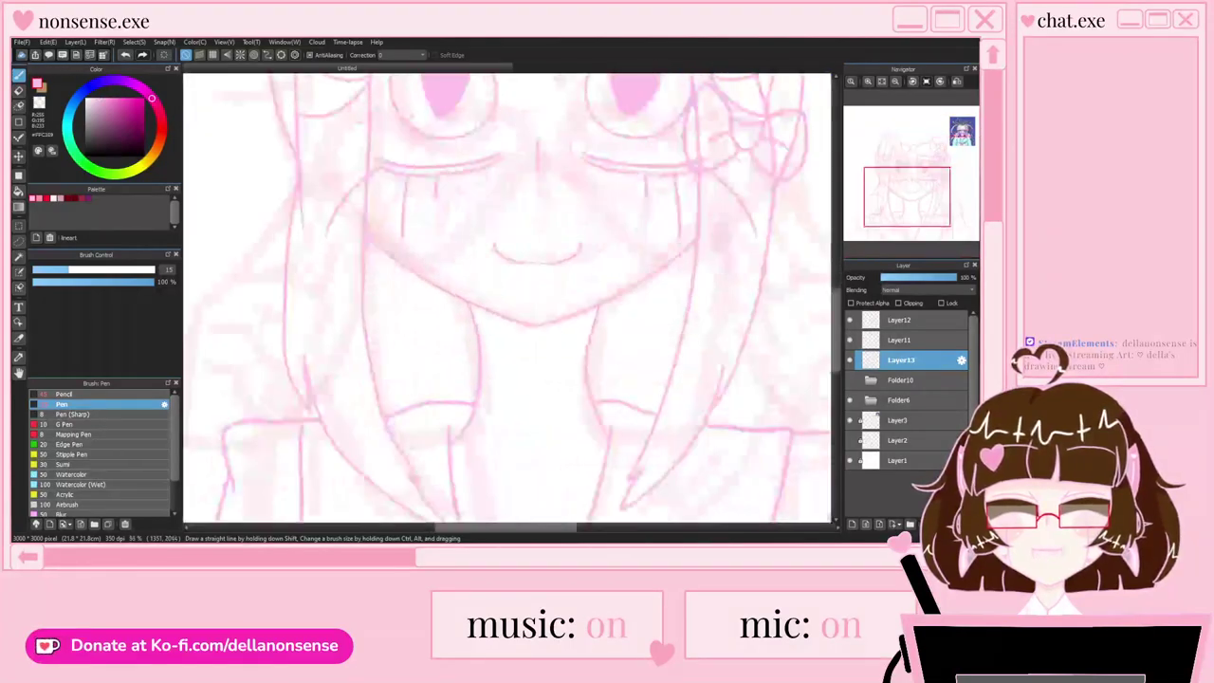
scroll(498, 293, down, 1)
scroll(498, 294, down, 1)
scroll(501, 254, up, 1)
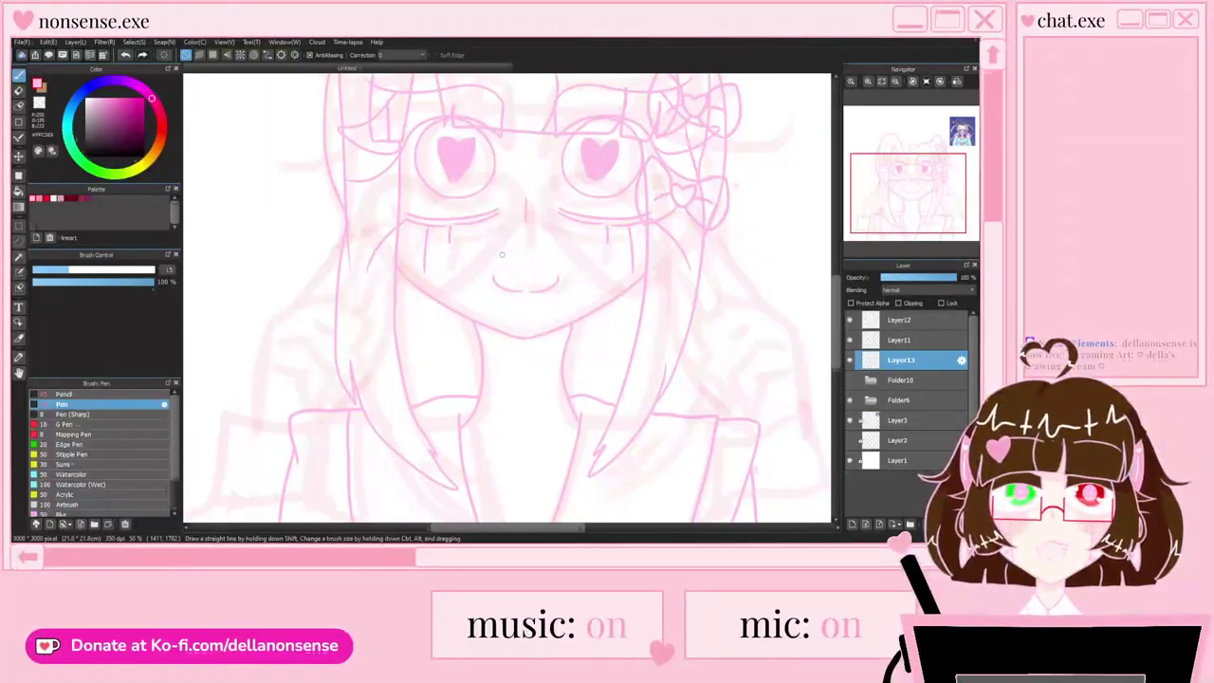
scroll(505, 237, down, 2)
scroll(548, 319, up, 2)
scroll(516, 296, down, 2)
scroll(584, 366, up, 1)
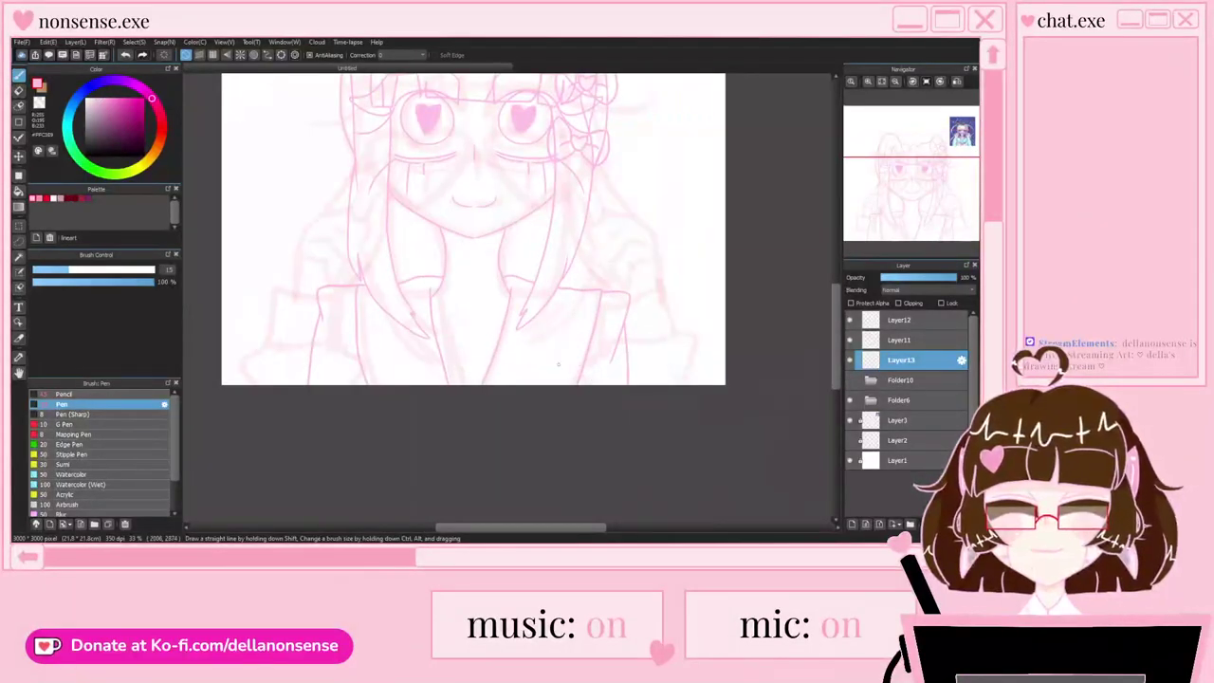
scroll(586, 332, down, 2)
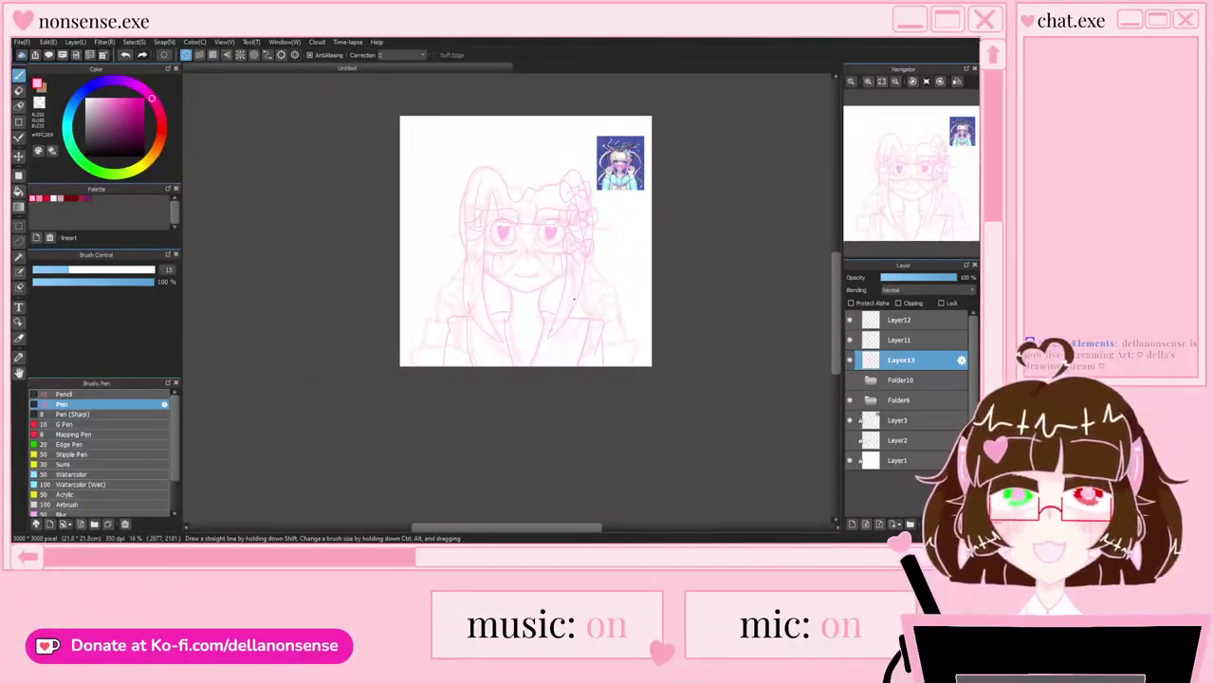
scroll(515, 199, up, 2)
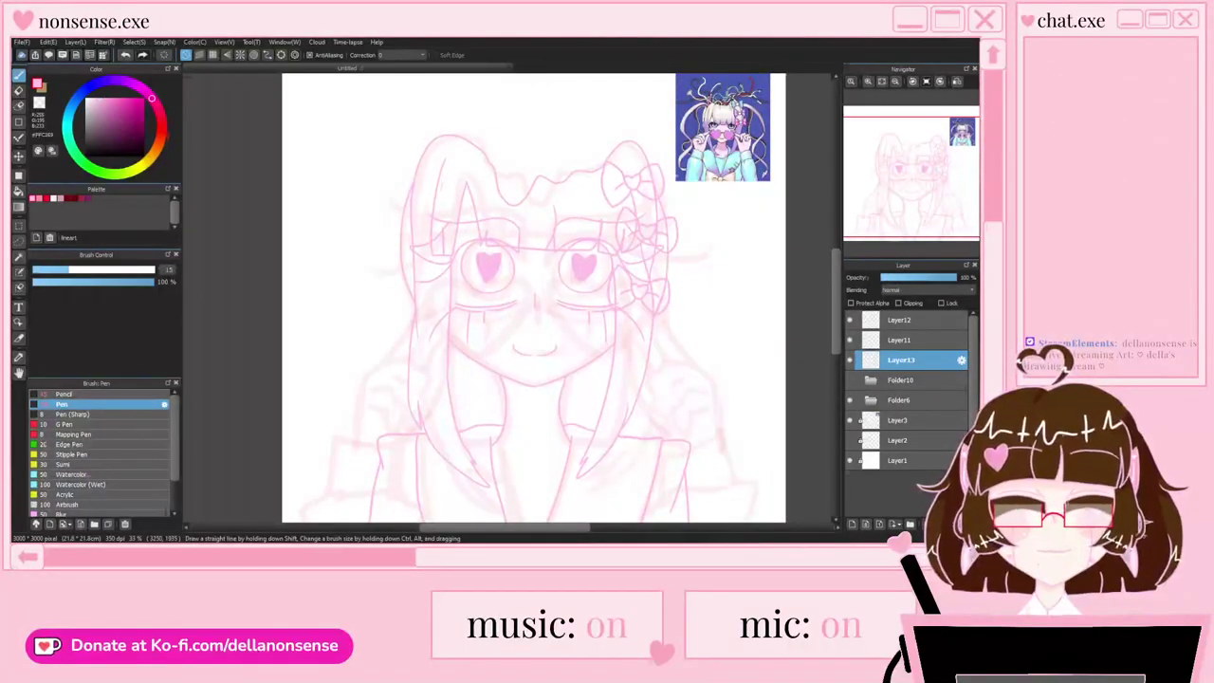
Step: Hide the sketch folder Folder6 and check the clean lineart on its own
click(851, 400)
scroll(570, 318, down, 2)
scroll(581, 296, up, 1)
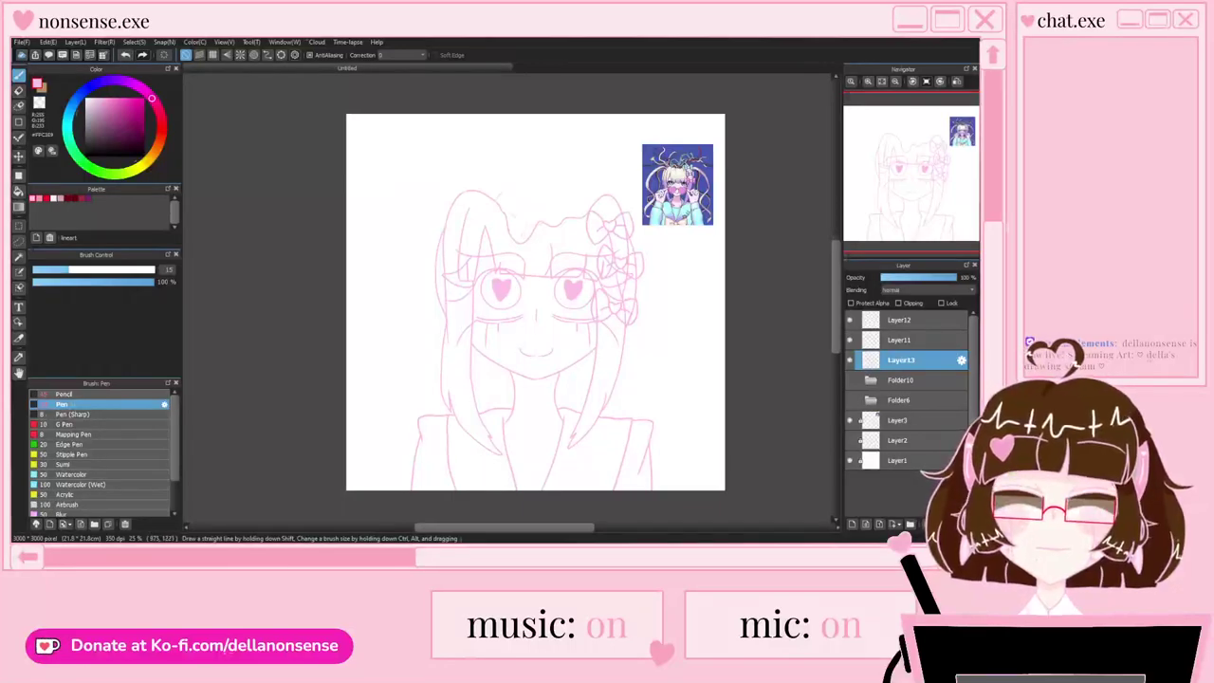
scroll(536, 311, up, 1)
scroll(513, 219, down, 1)
scroll(521, 273, up, 1)
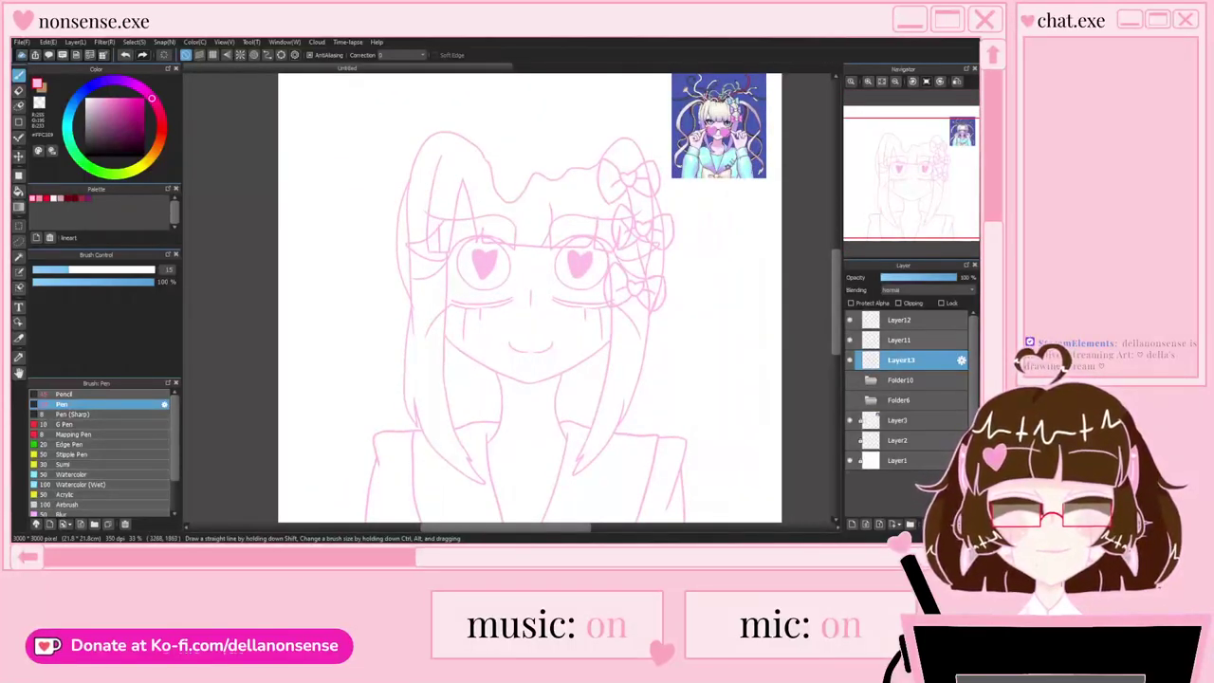
Step: Add a new layer above Layer11 and select the empty background around the character with the Magic Wand
click(902, 339)
click(852, 525)
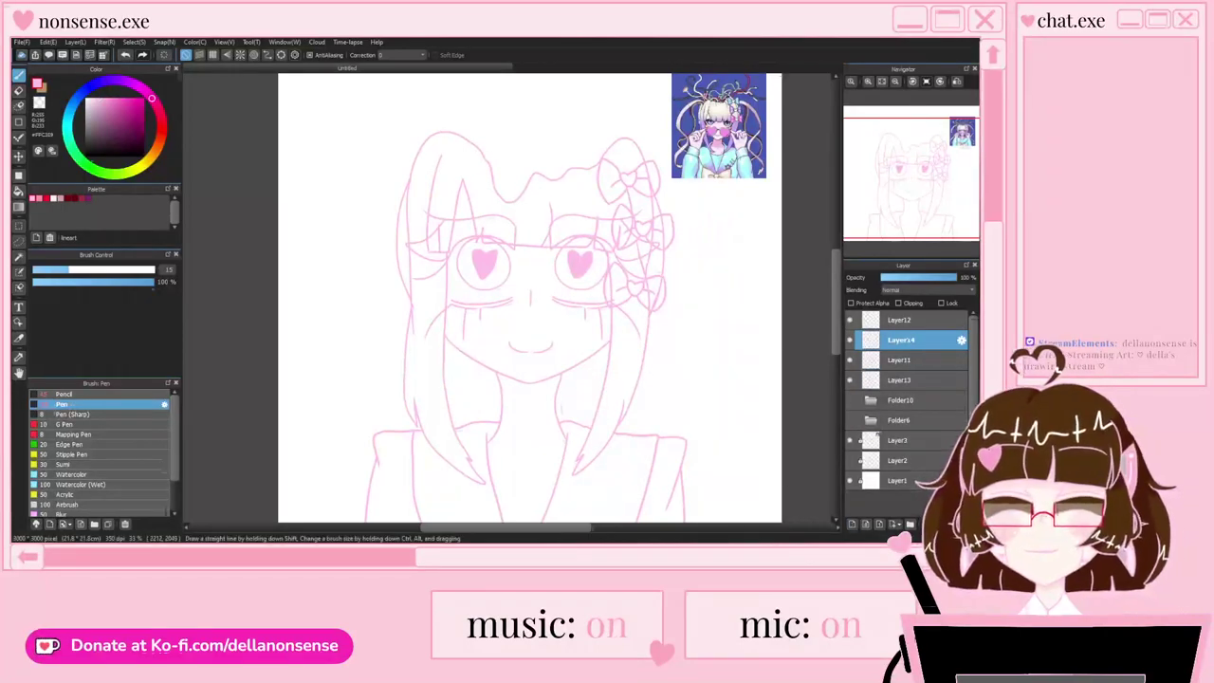
click(19, 258)
click(352, 278)
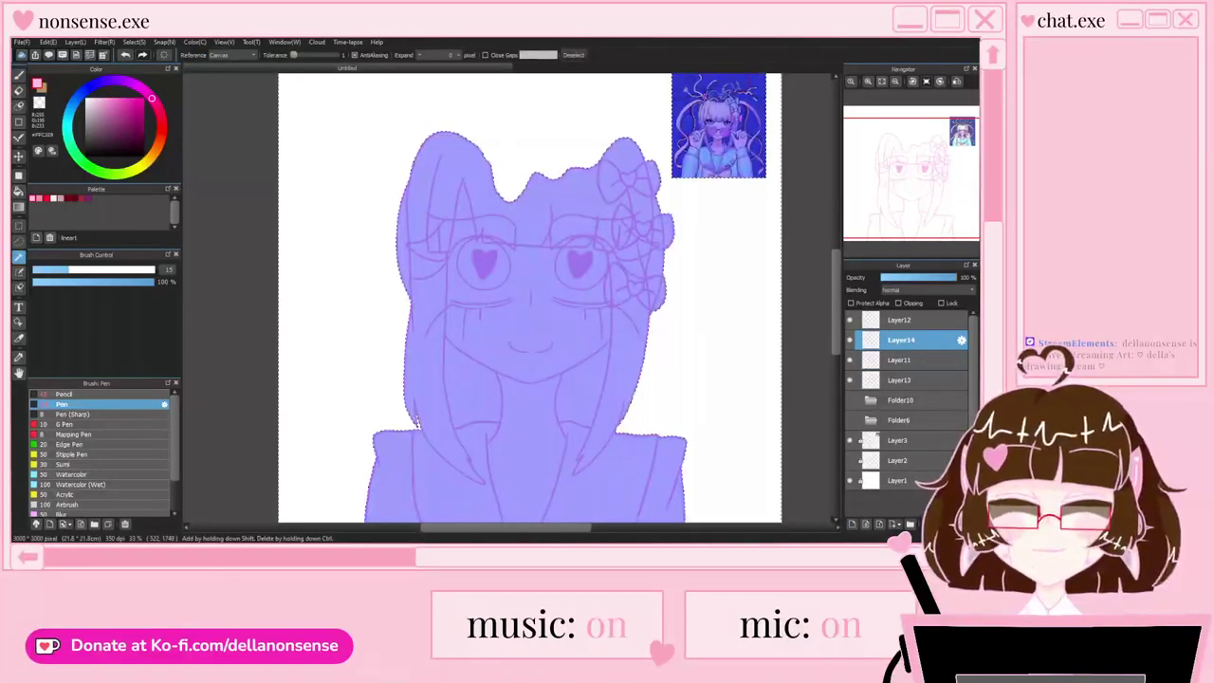
Step: Outline a long curved hair strand with the Pen, arching from the head's left side down beside the shoulder
scroll(352, 278, down, 1)
click(19, 75)
scroll(612, 160, up, 4)
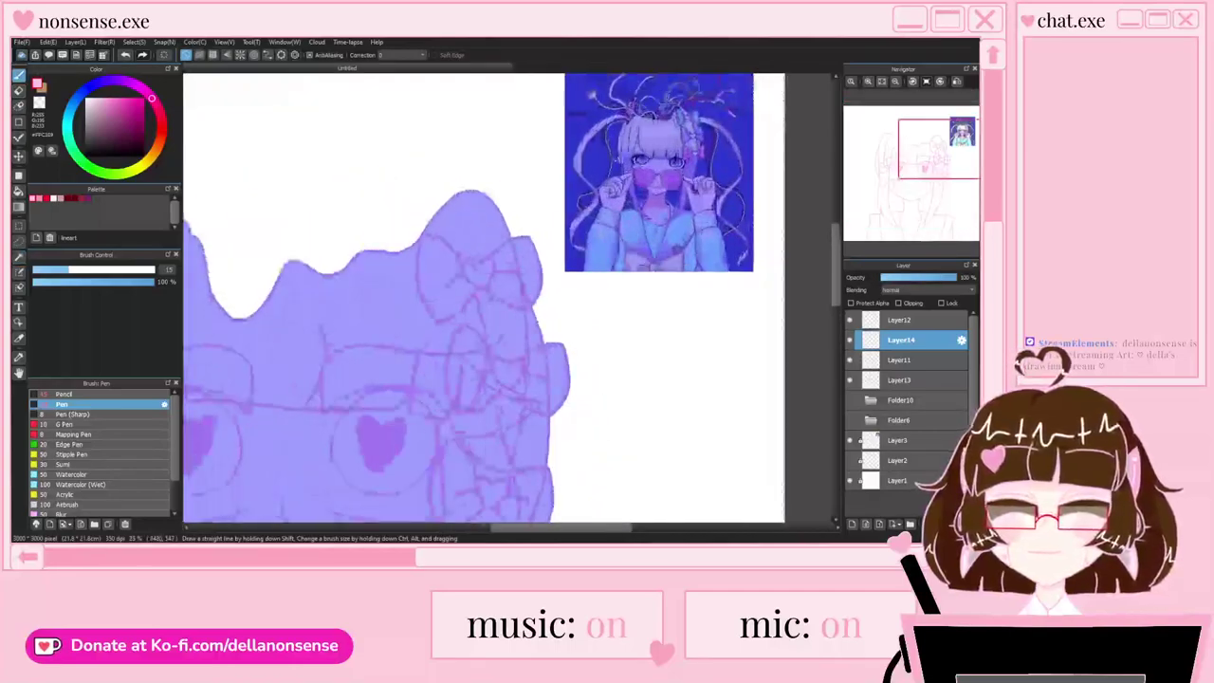
scroll(617, 161, down, 4)
scroll(385, 234, up, 1)
mouse_move(406, 181)
mouse_down()
mouse_move(329, 223)
mouse_move(322, 403)
mouse_up()
mouse_move(410, 169)
mouse_down()
mouse_move(279, 327)
mouse_move(298, 402)
mouse_up()
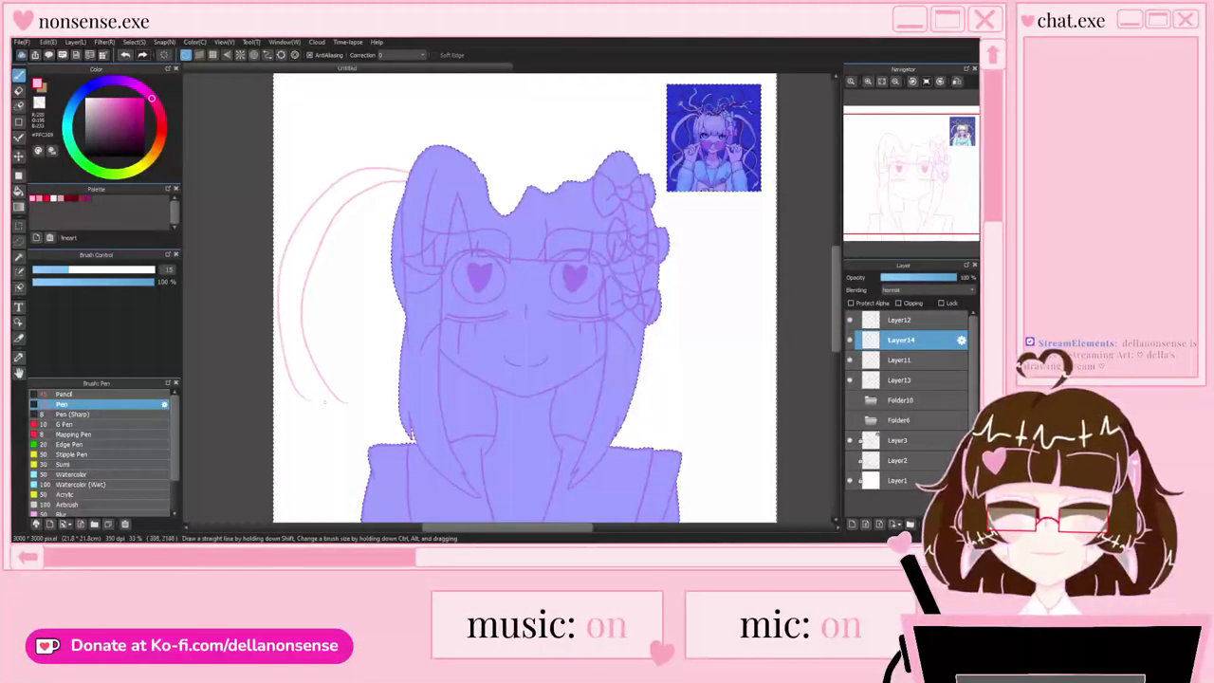
scroll(297, 286, up, 2)
mouse_move(465, 112)
mouse_down()
mouse_move(371, 127)
mouse_move(279, 288)
mouse_move(284, 267)
mouse_move(279, 376)
mouse_move(356, 463)
mouse_up()
scroll(352, 420, down, 2)
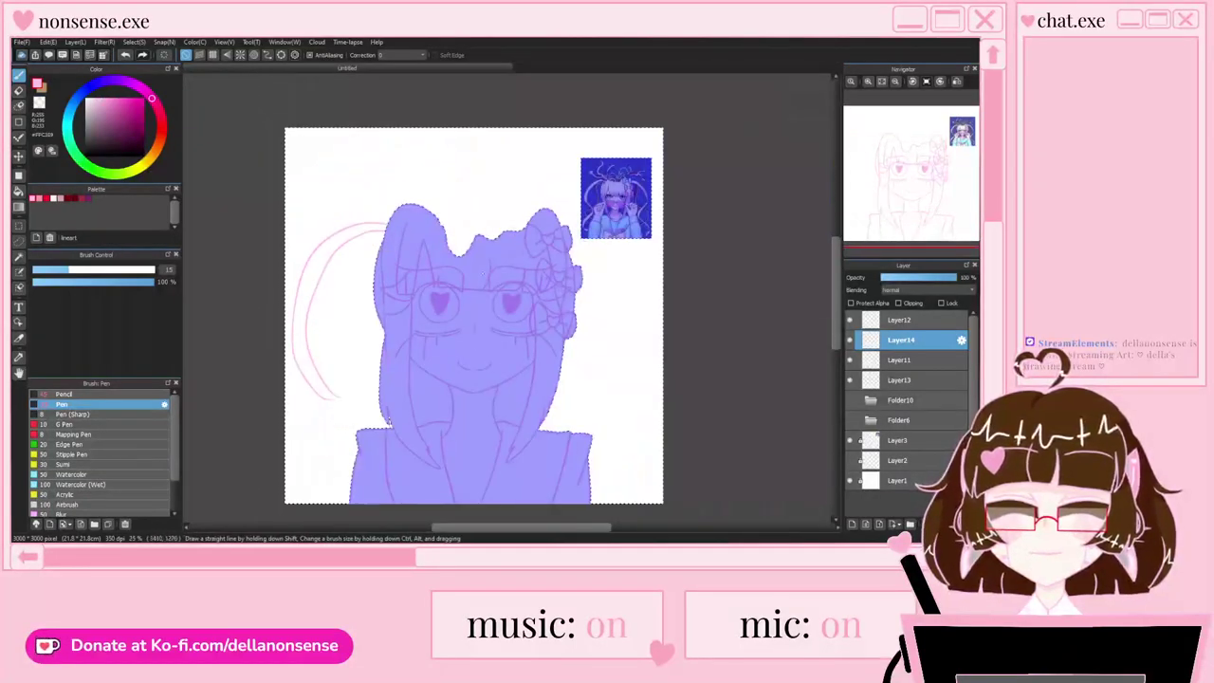
Step: Redirect the left strand's inner line where it meets the head and erase the surplus line
scroll(395, 252, up, 3)
scroll(395, 252, up, 4)
drag(442, 222, 533, 245)
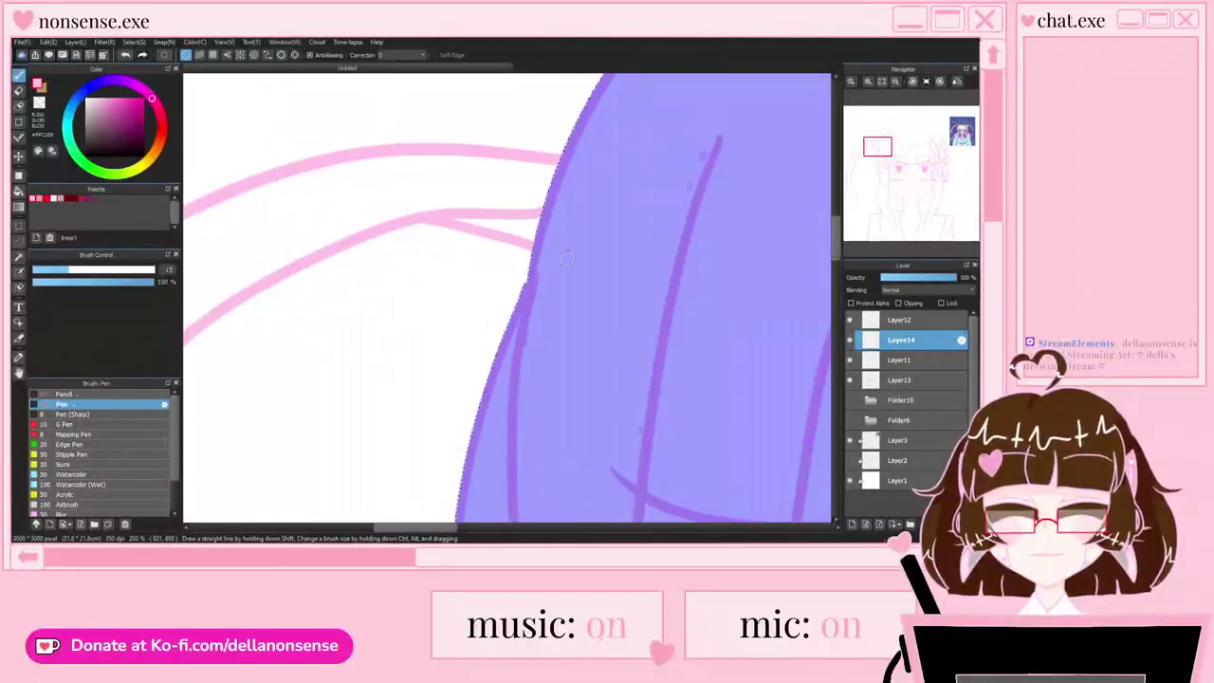
scroll(524, 204, up, 1)
key(e)
mouse_move(531, 200)
mouse_down()
mouse_move(531, 228)
mouse_move(384, 230)
mouse_up()
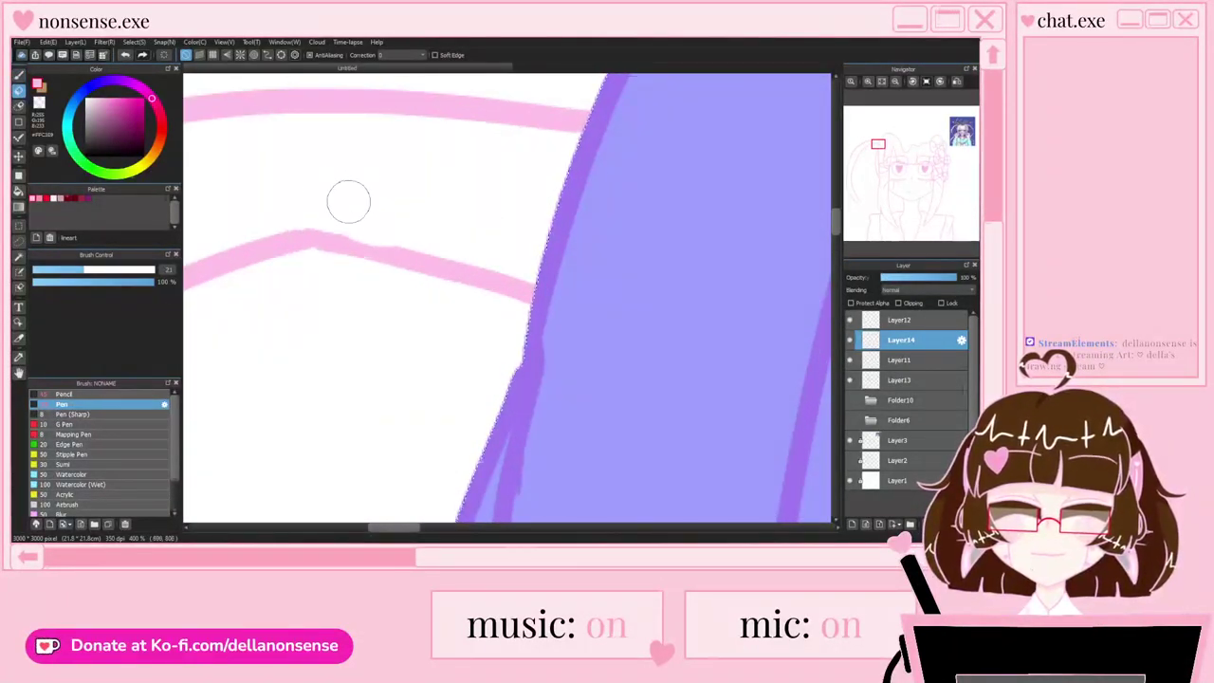
scroll(348, 200, down, 7)
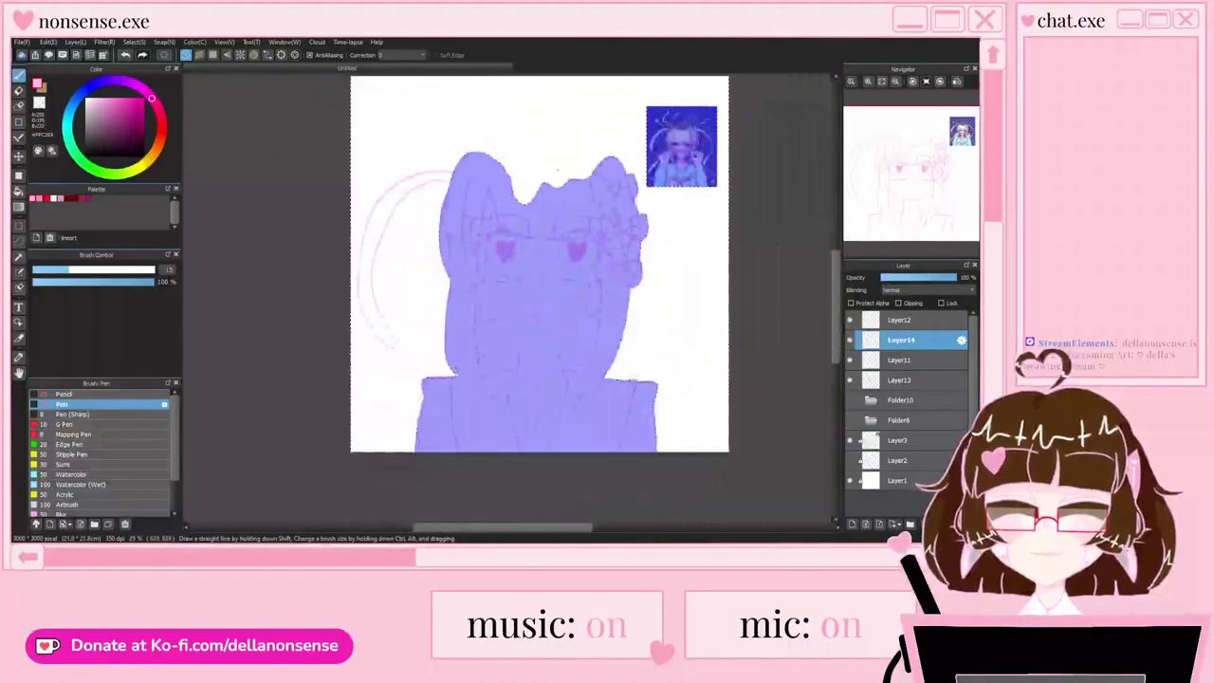
Step: Close the left strand's lower end with an angled tip and clean up its corners
scroll(720, 144, up, 4)
scroll(574, 172, down, 4)
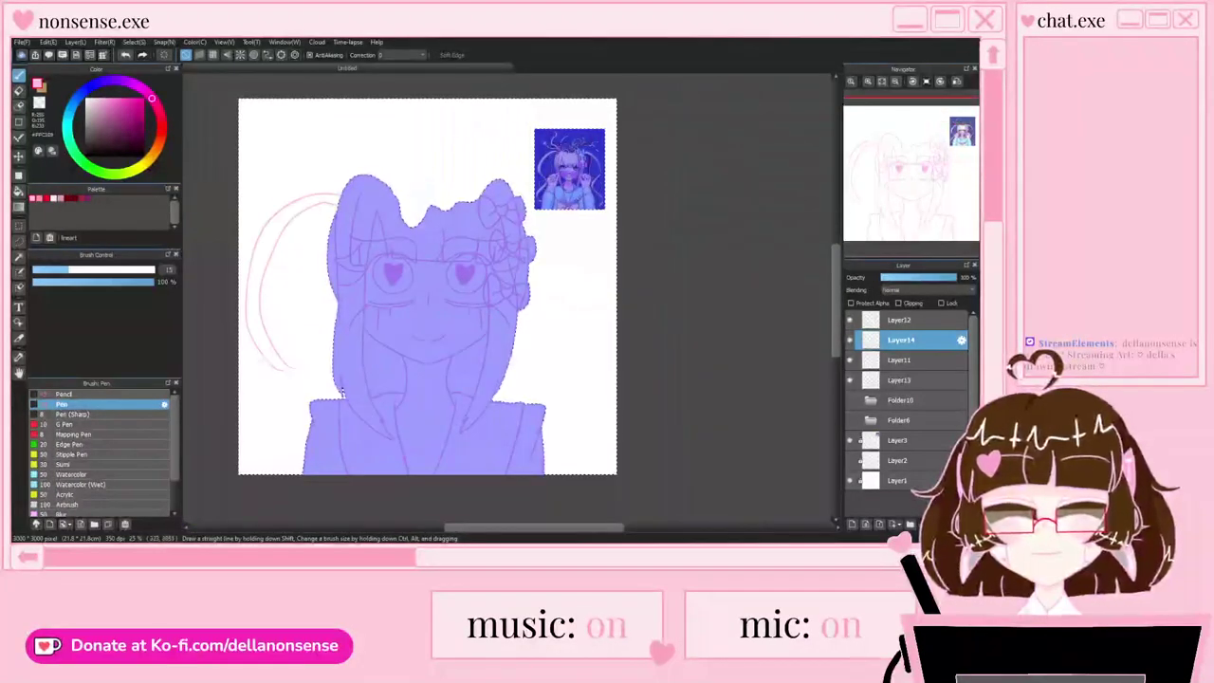
scroll(342, 391, up, 6)
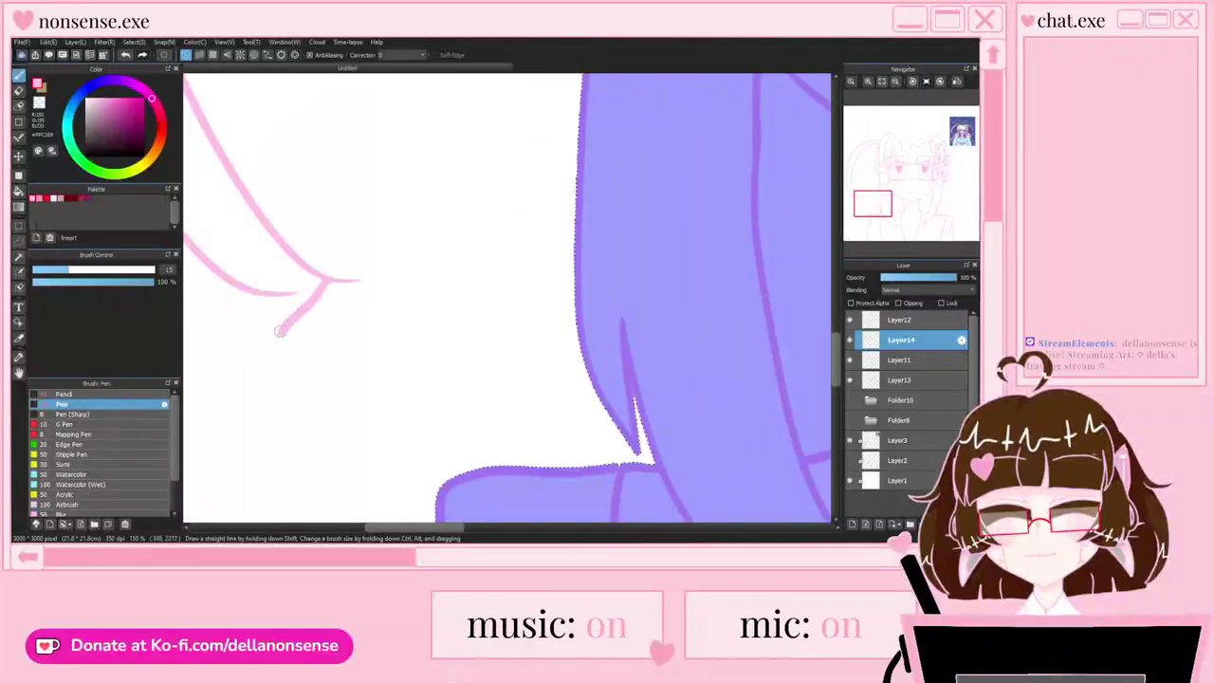
scroll(374, 270, up, 2)
mouse_move(366, 344)
mouse_down()
mouse_move(276, 248)
mouse_move(353, 290)
mouse_up()
key(e)
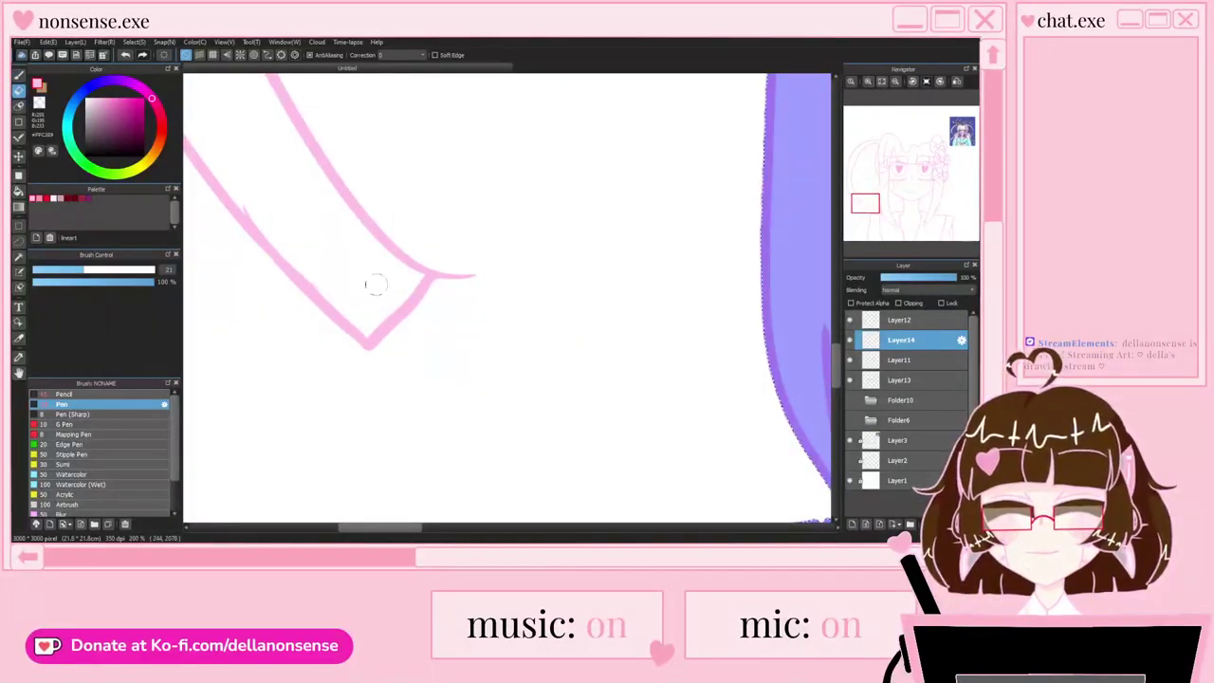
mouse_move(449, 263)
mouse_down()
mouse_move(464, 281)
mouse_move(404, 377)
mouse_move(365, 355)
mouse_move(388, 380)
mouse_move(474, 285)
mouse_move(452, 258)
mouse_up()
scroll(409, 322, up, 1)
key(b)
key(ctrl+z)
scroll(365, 323, up, 1)
scroll(446, 269, down, 1)
scroll(418, 311, down, 7)
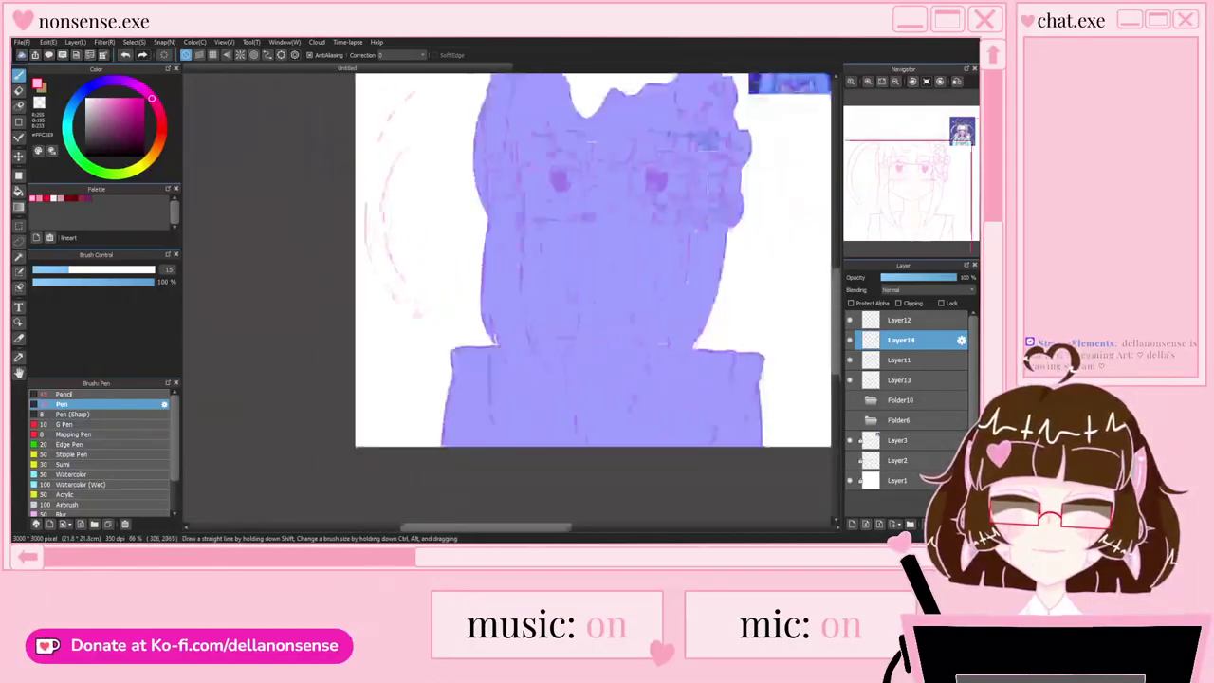
Step: Draw the first edge of an S-shaped strand rising from the dip between the ears, following the reference image
scroll(418, 310, down, 1)
scroll(574, 181, up, 3)
scroll(455, 186, down, 2)
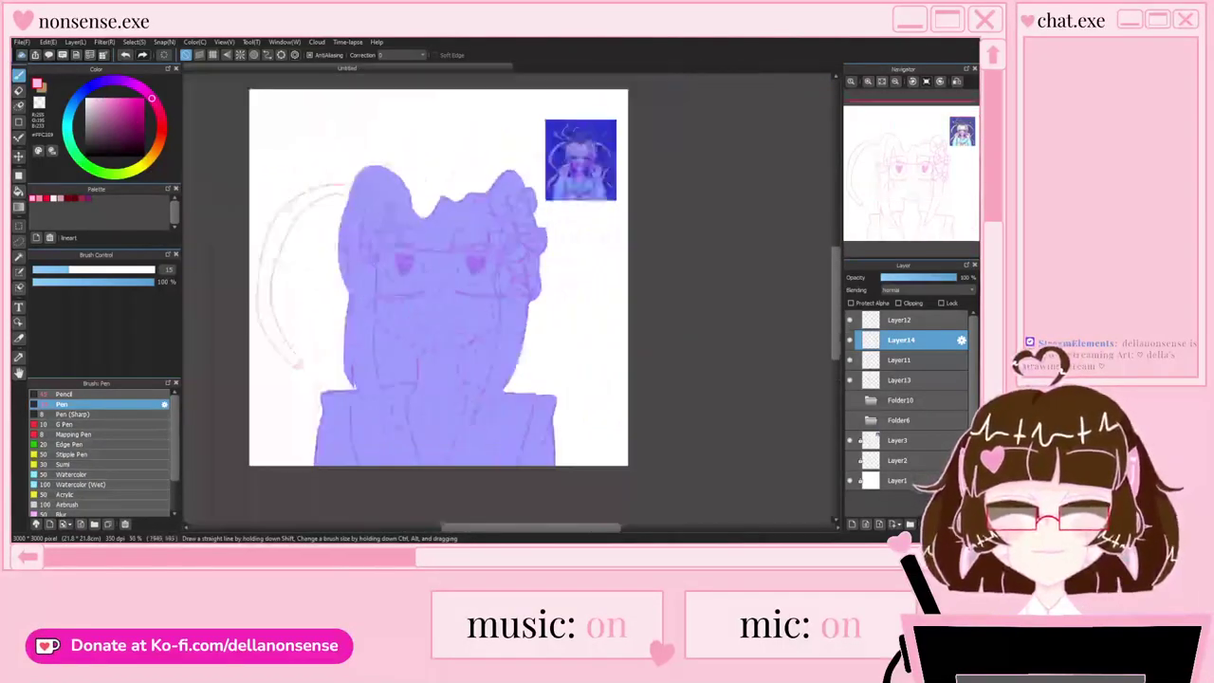
scroll(559, 142, up, 3)
scroll(561, 138, up, 1)
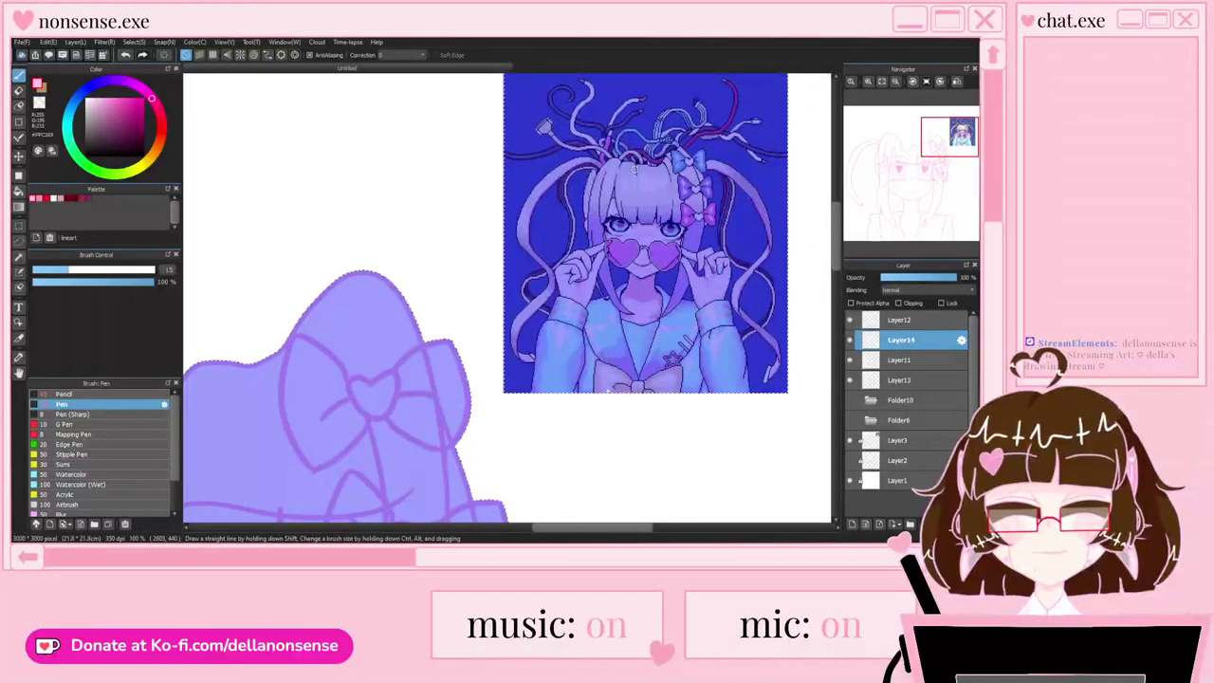
scroll(634, 169, down, 3)
scroll(569, 314, up, 3)
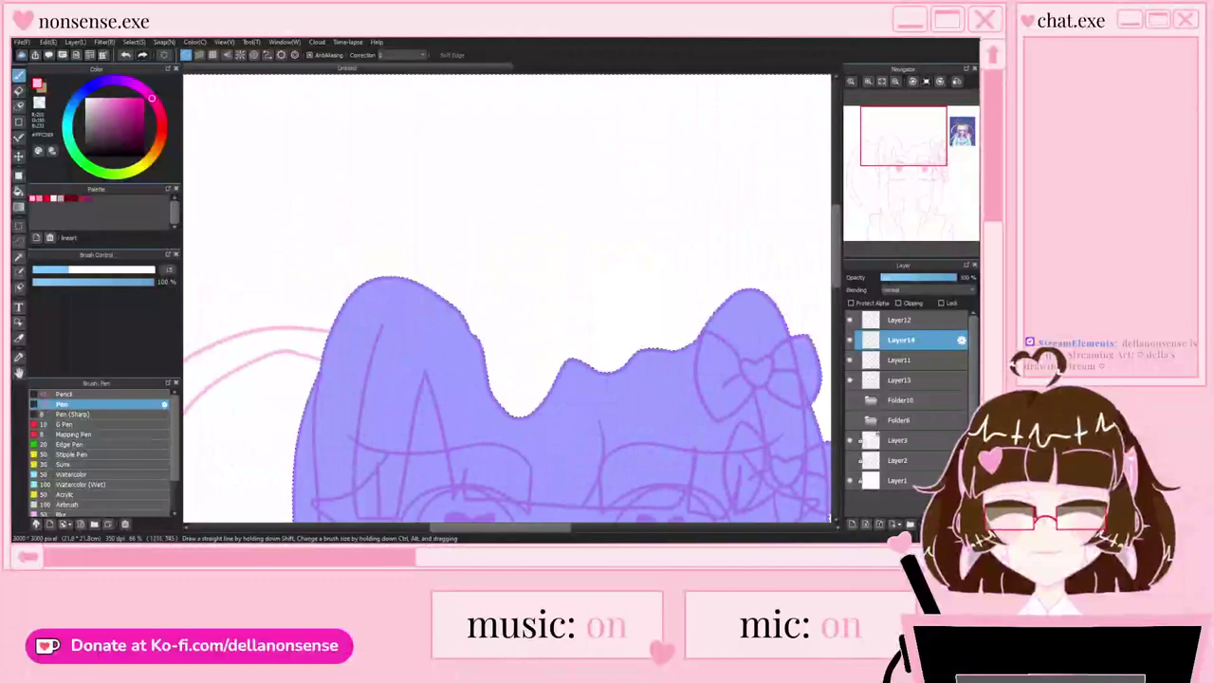
mouse_move(497, 403)
mouse_down()
mouse_move(419, 109)
mouse_move(438, 106)
mouse_up()
scroll(440, 149, down, 2)
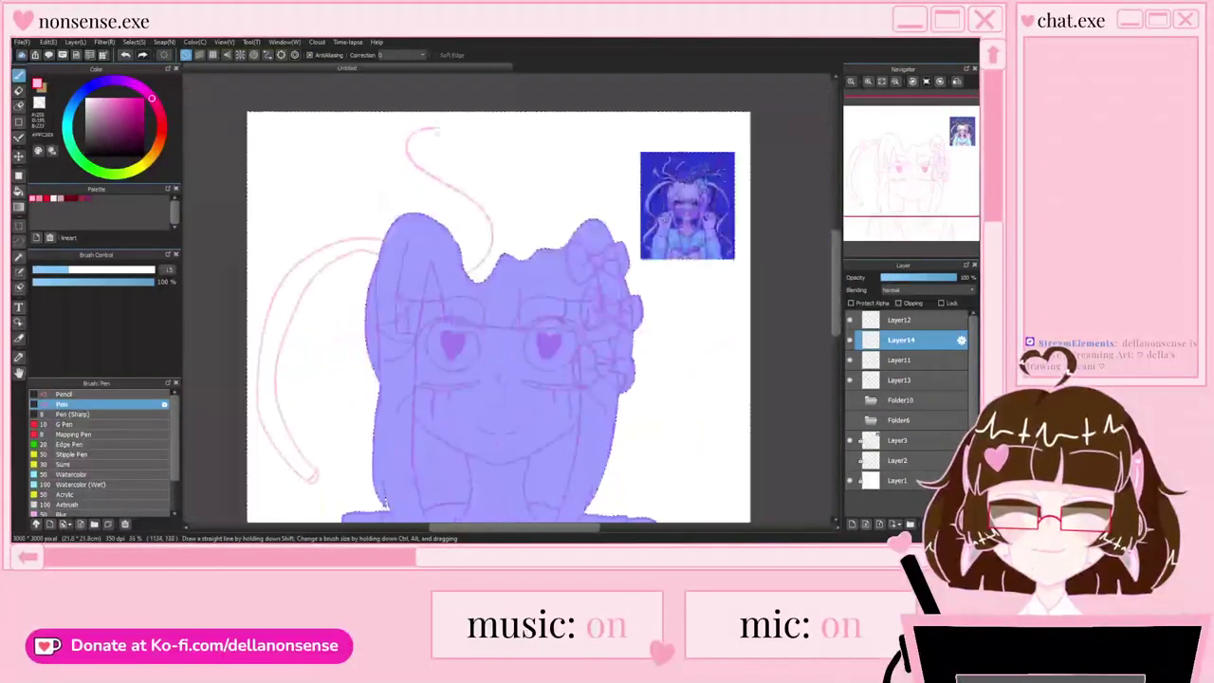
Step: Cap the S-shaped strand with a flat end and draw its second edge partway back down
scroll(441, 136, up, 3)
scroll(683, 180, down, 5)
scroll(788, 200, up, 5)
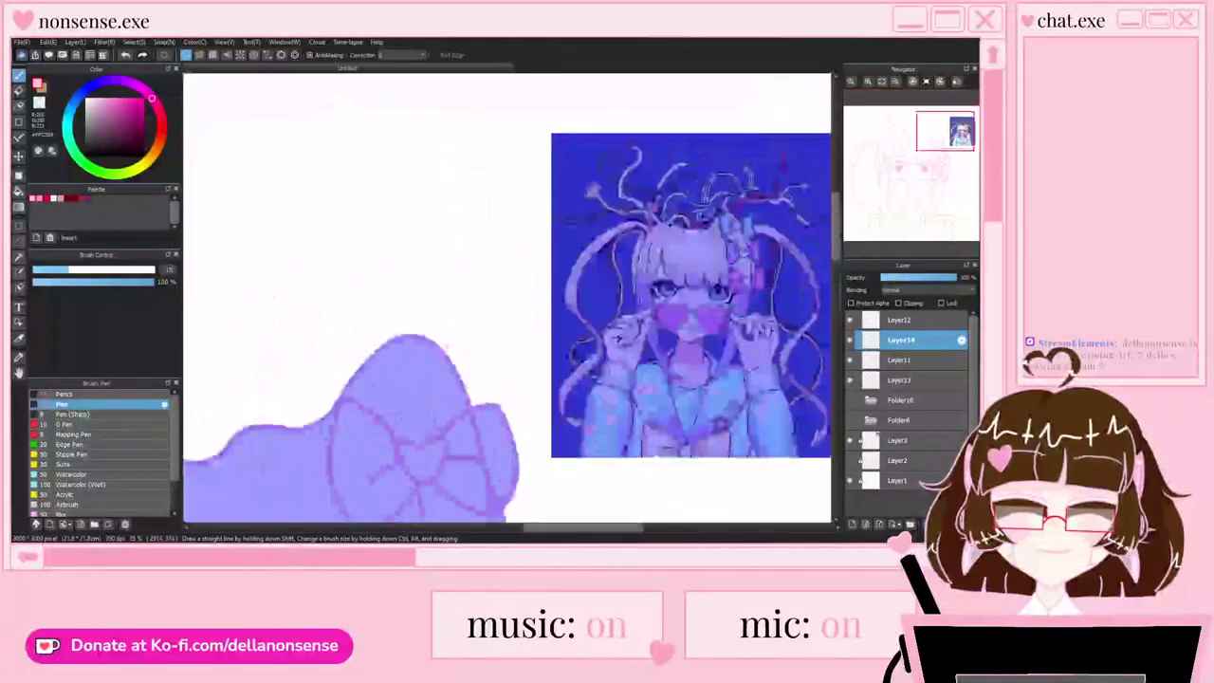
scroll(708, 181, down, 4)
scroll(508, 157, up, 4)
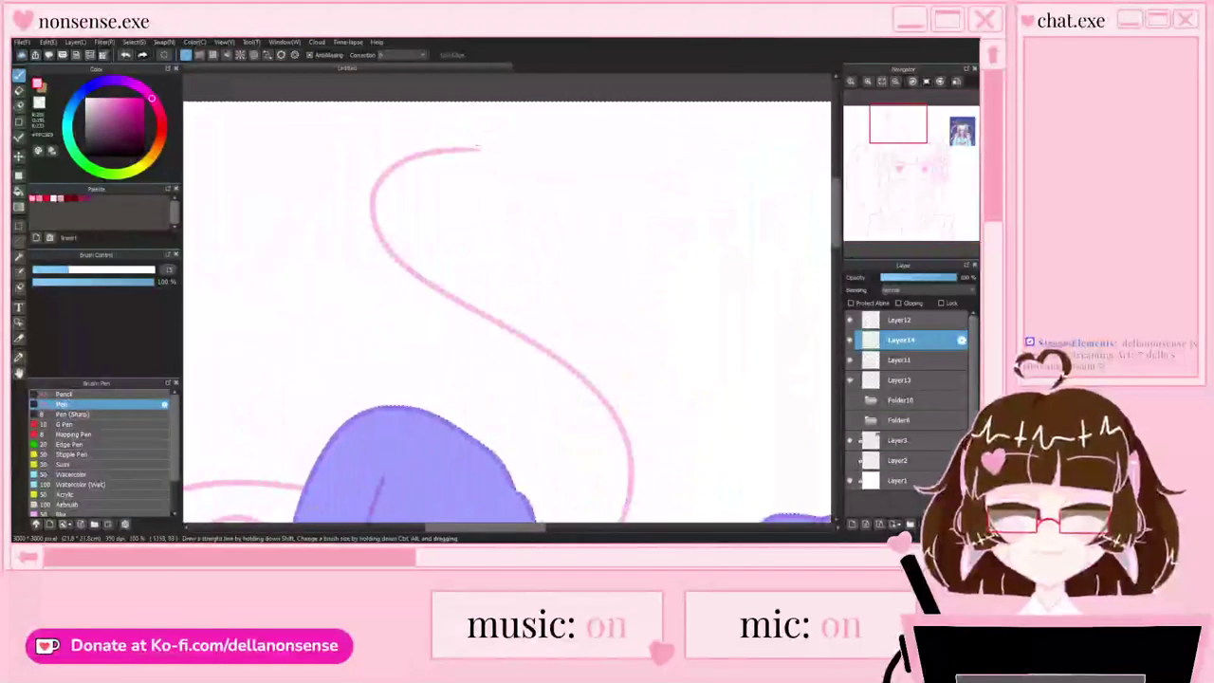
mouse_move(479, 118)
mouse_down()
mouse_move(377, 148)
mouse_move(361, 164)
mouse_move(356, 275)
mouse_up()
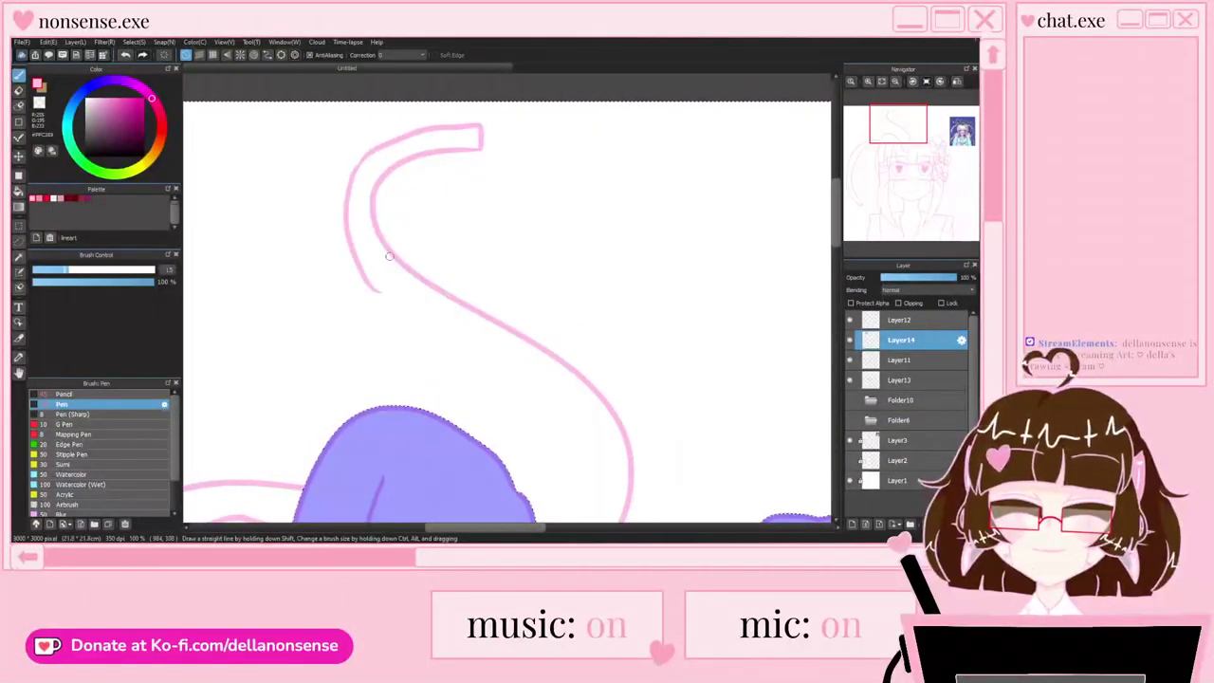
scroll(403, 318, down, 3)
scroll(406, 319, up, 3)
drag(405, 218, 500, 275)
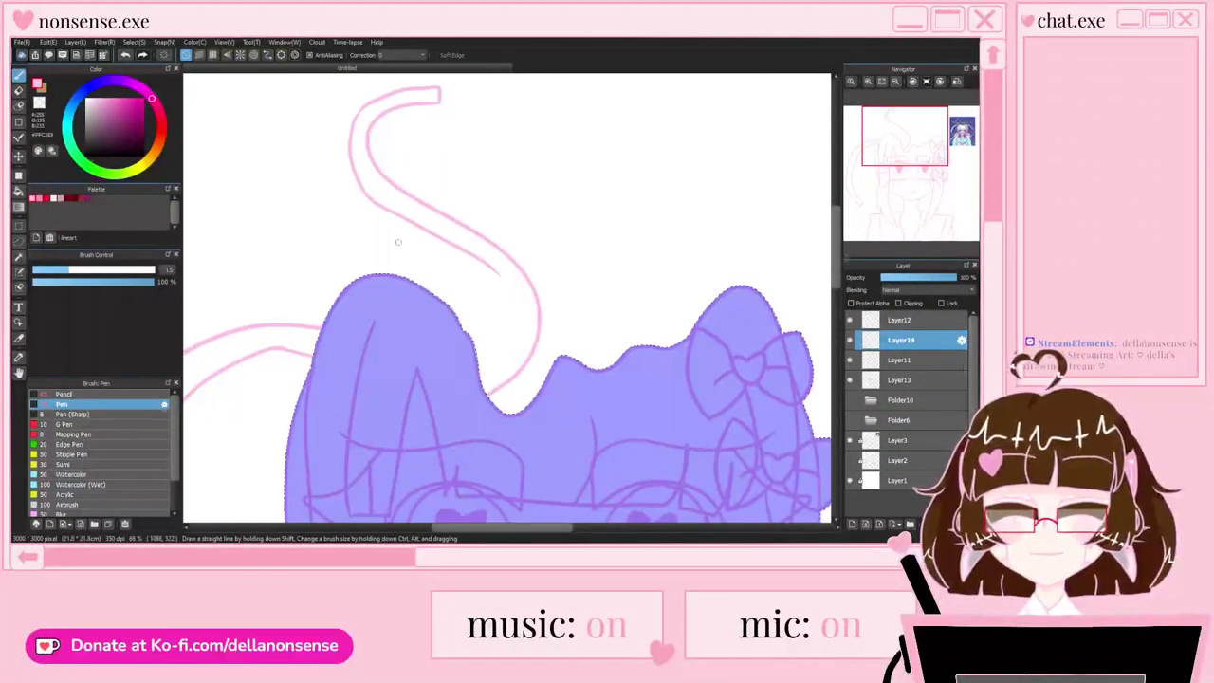
Step: Extend the S-shaped strand's second edge down to the hair, redrawing its lower curve, and touch up the outline
scroll(499, 342, up, 3)
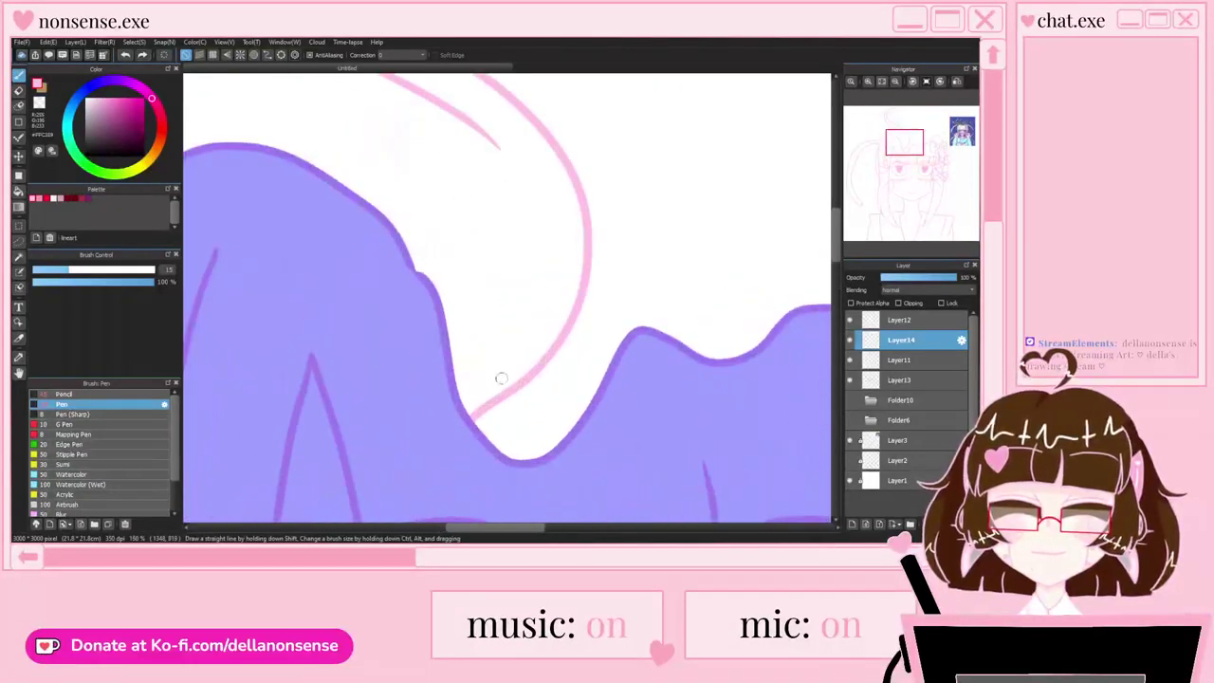
drag(491, 141, 528, 305)
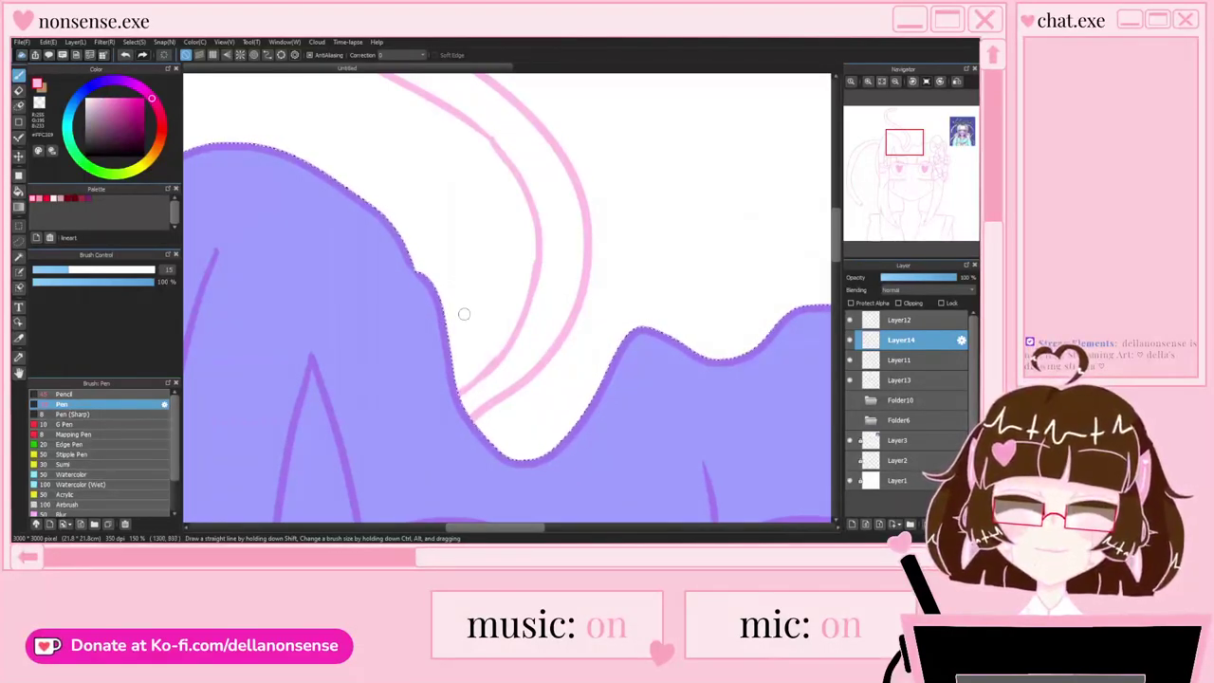
key(ctrl+z)
scroll(463, 368, up, 1)
drag(532, 306, 454, 378)
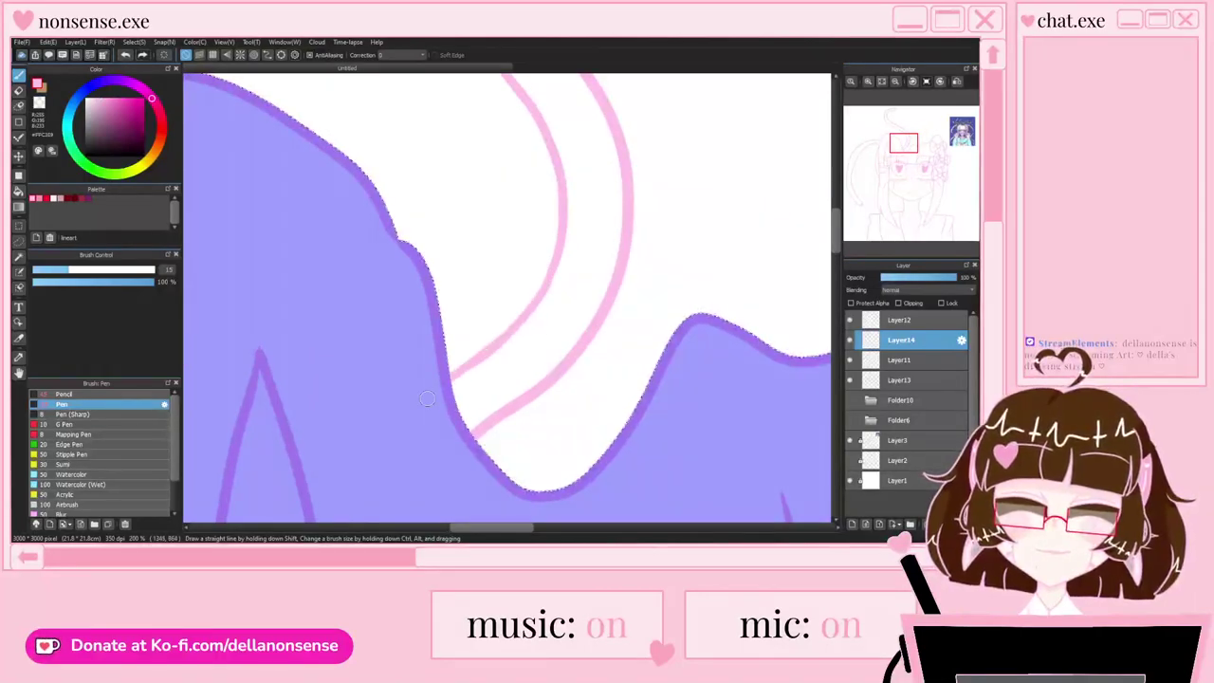
scroll(491, 289, down, 5)
scroll(498, 154, up, 3)
scroll(481, 154, up, 3)
mouse_move(443, 178)
mouse_down()
mouse_move(531, 202)
mouse_move(447, 223)
mouse_up()
scroll(446, 221, down, 7)
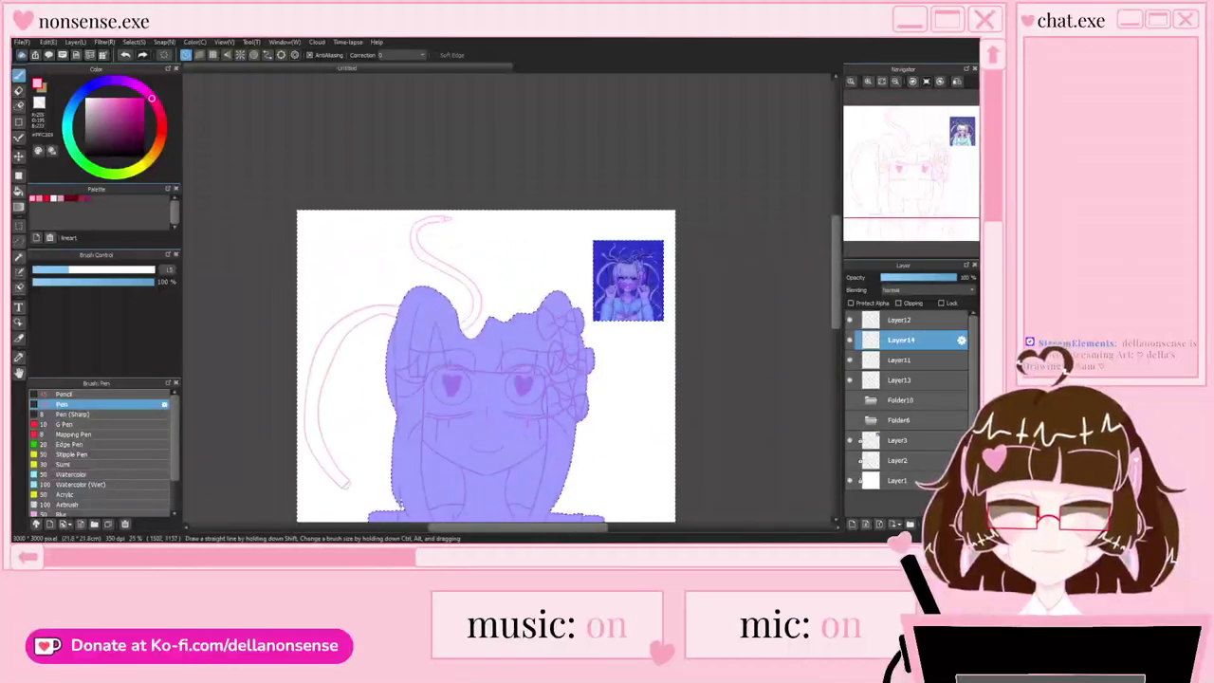
Step: Draw an arched strand across the dip between the ears and erase the S-shaped strand's lines inside it
scroll(442, 365, down, 1)
scroll(441, 365, up, 2)
scroll(607, 221, up, 2)
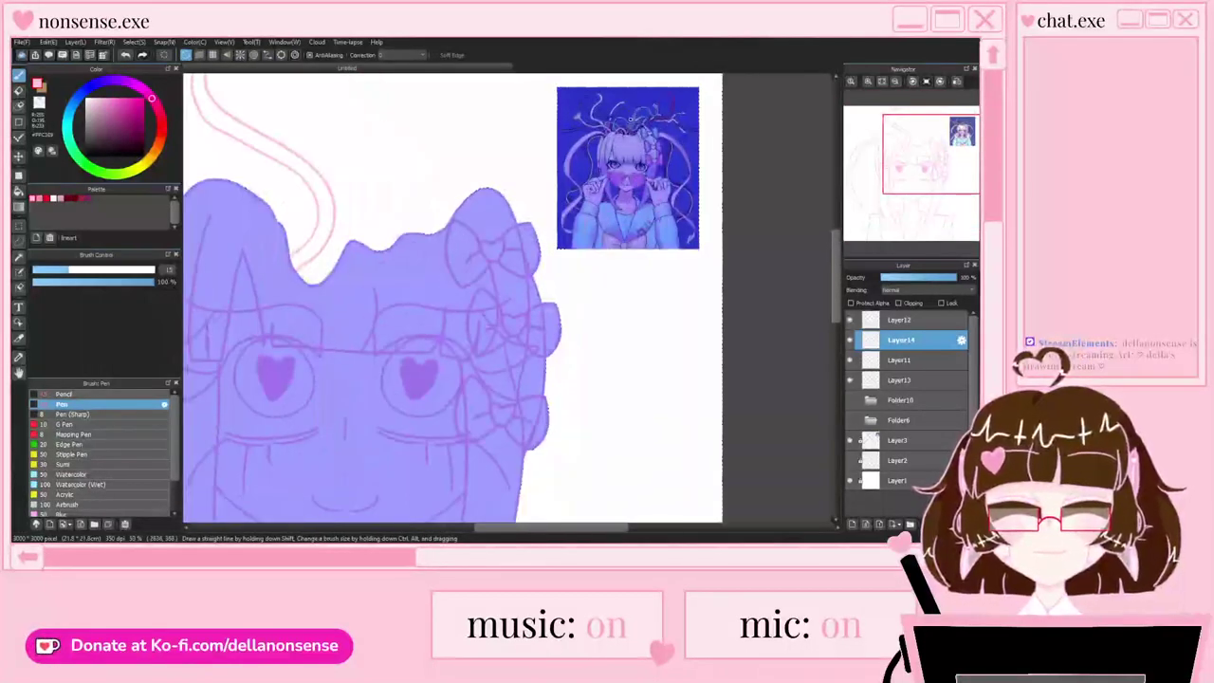
scroll(532, 220, down, 2)
scroll(445, 219, up, 3)
scroll(445, 219, up, 2)
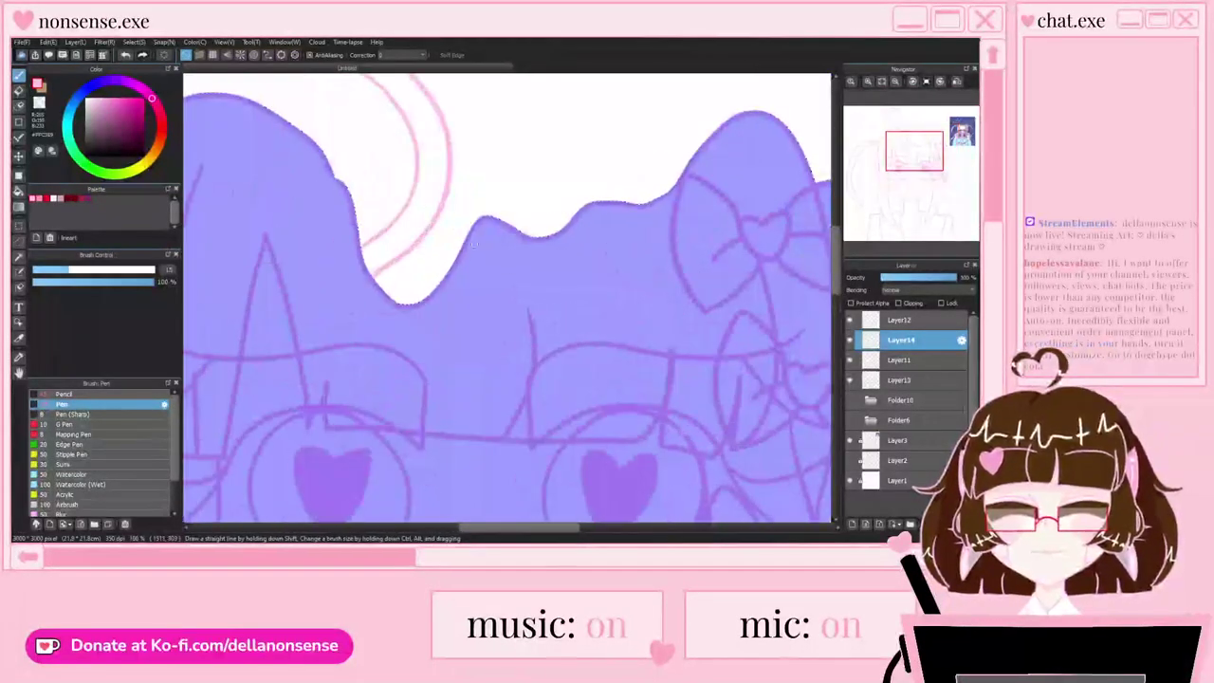
drag(467, 231, 343, 178)
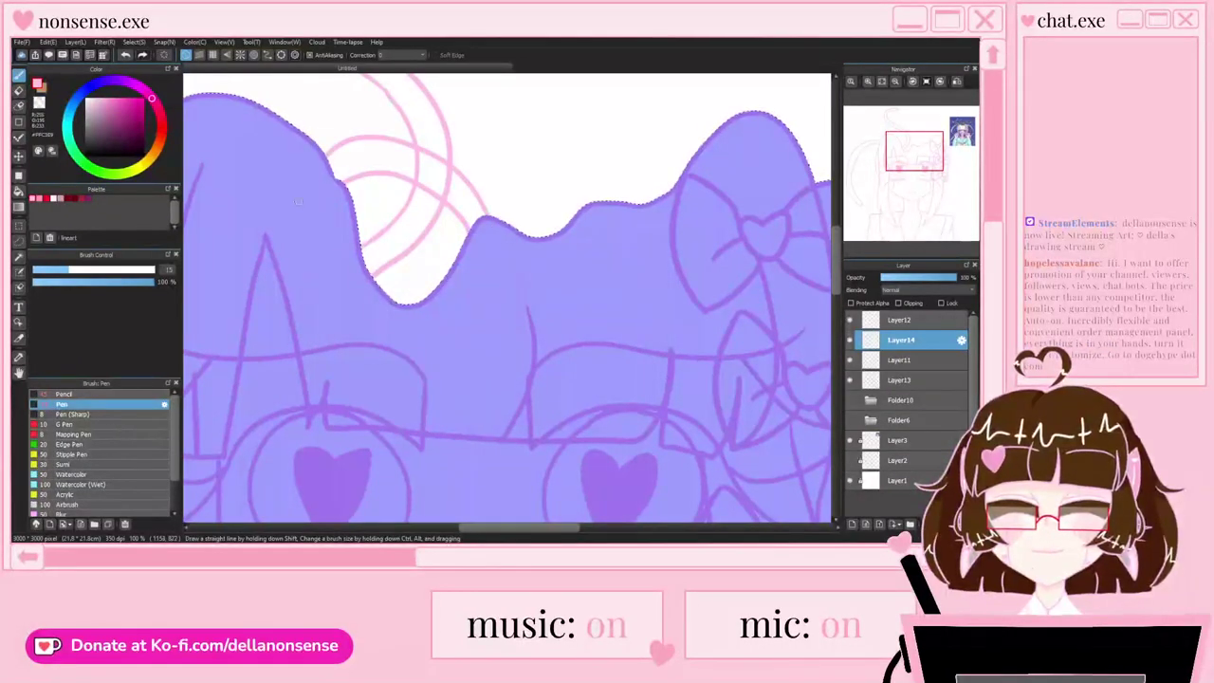
scroll(473, 223, up, 2)
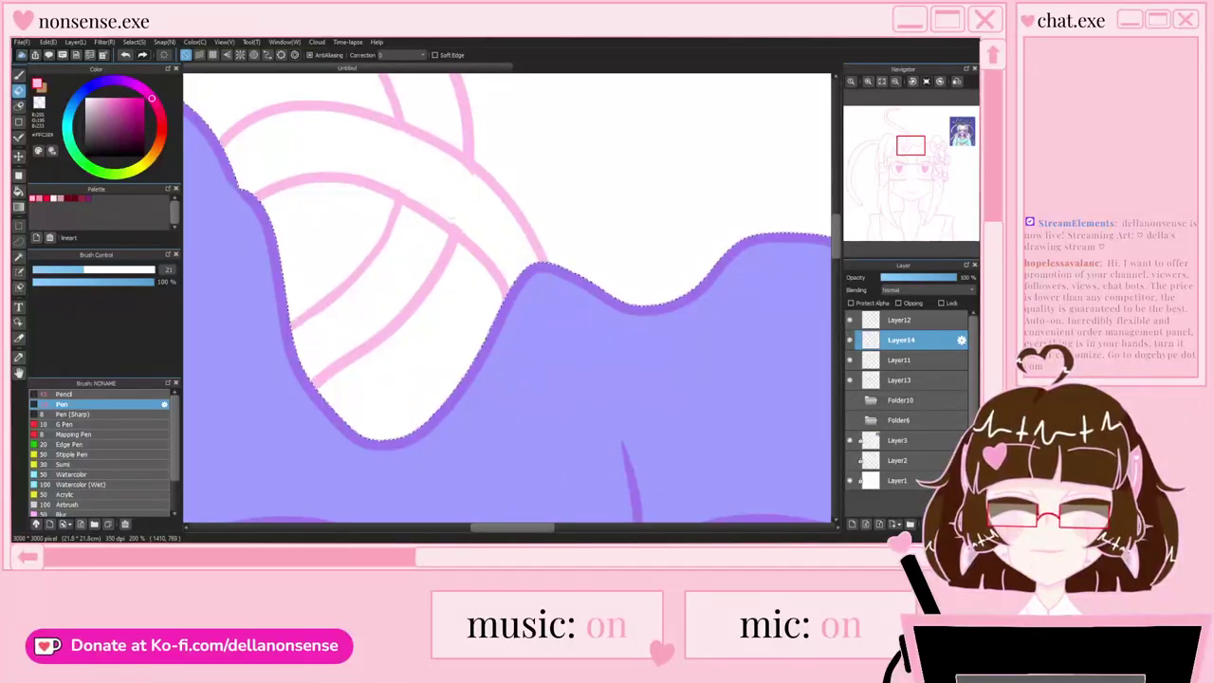
Step: Draw small looping strands along the hair's top edge beside the ear with the bows
scroll(446, 213, down, 4)
scroll(583, 156, up, 3)
mouse_move(683, 141)
mouse_down()
mouse_move(595, 150)
mouse_move(533, 225)
mouse_up()
mouse_move(664, 169)
mouse_down()
mouse_move(570, 256)
mouse_move(625, 210)
mouse_move(521, 193)
mouse_move(541, 196)
mouse_move(439, 256)
mouse_up()
scroll(425, 255, down, 4)
scroll(380, 237, up, 1)
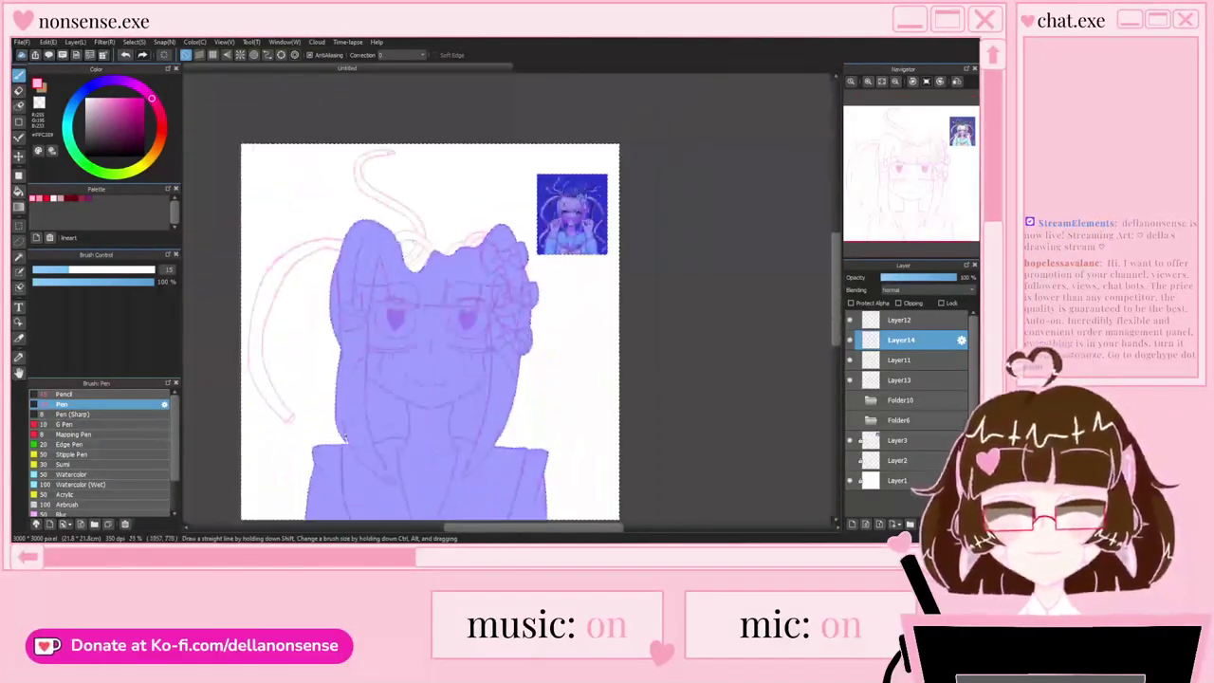
Step: Draw a hooked strand with a flat end rising from the top of the left ear
scroll(316, 214, up, 2)
drag(408, 166, 263, 195)
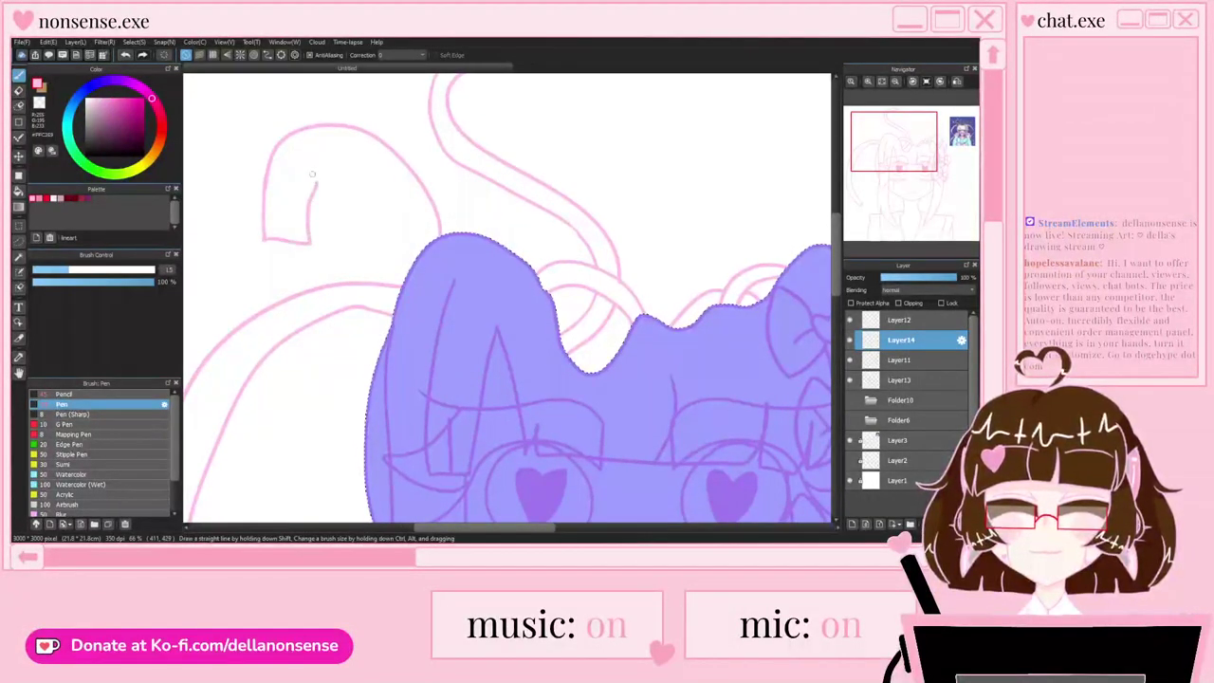
drag(414, 252, 334, 159)
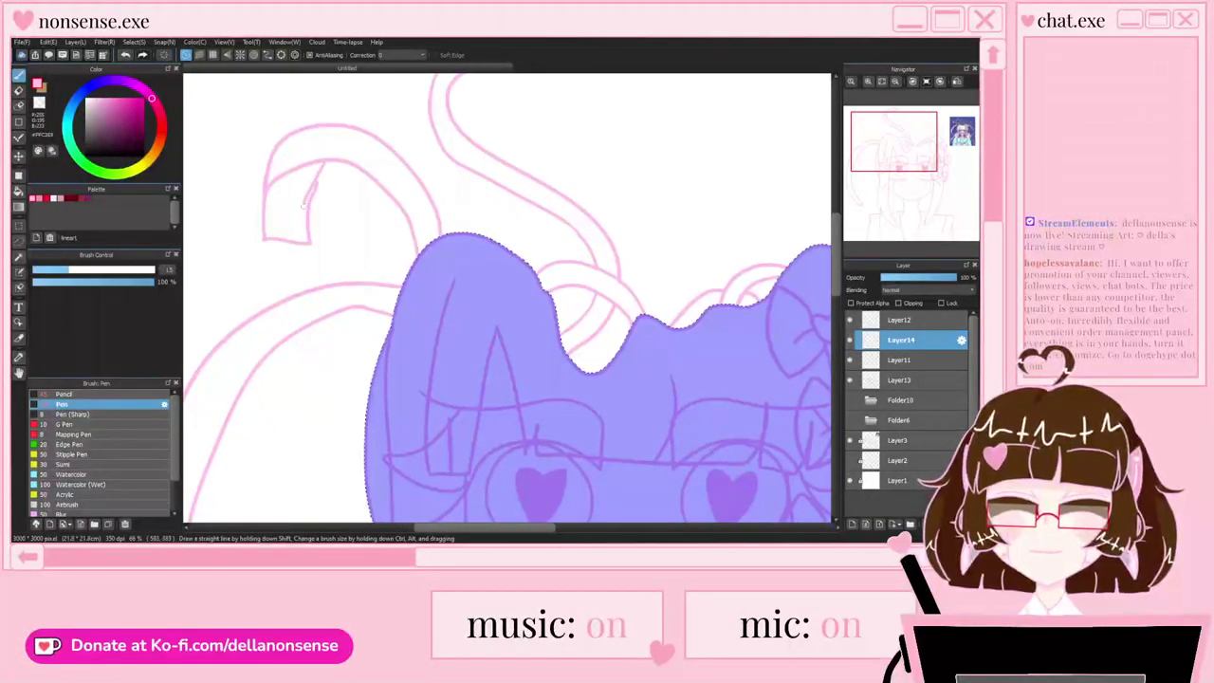
Step: Redraw the inner side of the hooked strand's folded end as one clean line and tidy its corners
key(ctrl+z)
scroll(307, 204, up, 3)
mouse_move(338, 119)
mouse_down()
mouse_move(320, 254)
mouse_move(341, 292)
mouse_up()
key(ctrl+z)
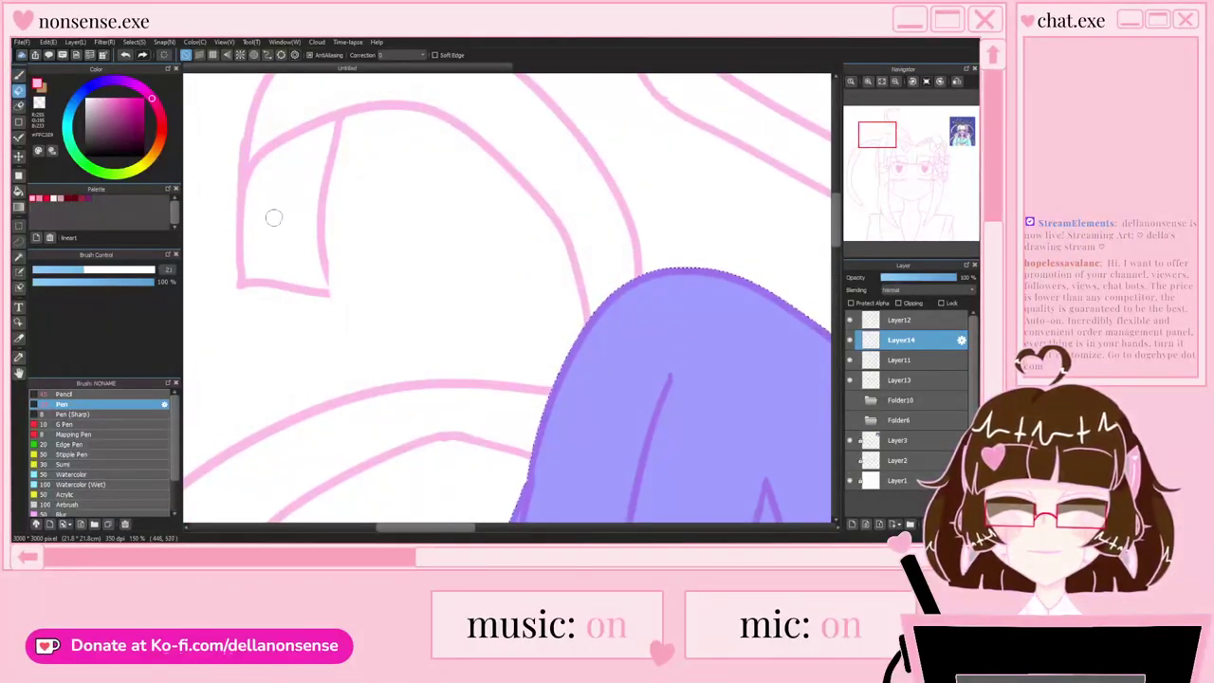
key(b)
scroll(341, 283, up, 2)
drag(313, 251, 321, 289)
scroll(324, 254, down, 4)
scroll(276, 287, up, 3)
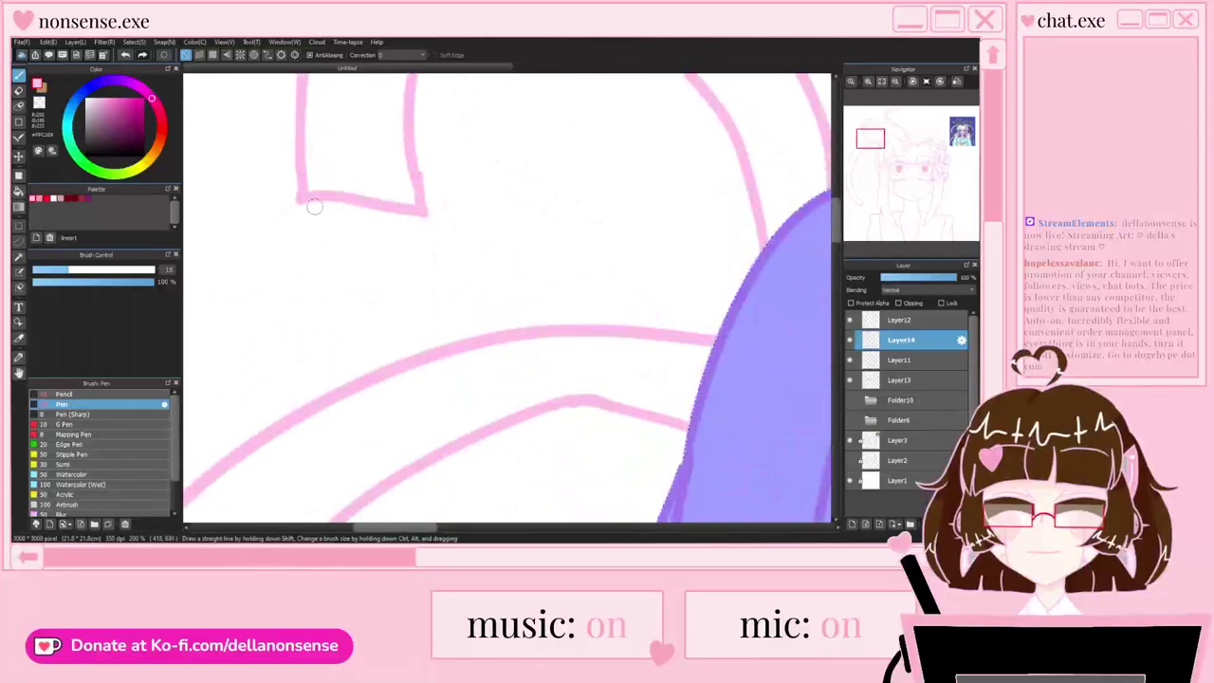
scroll(381, 258, down, 7)
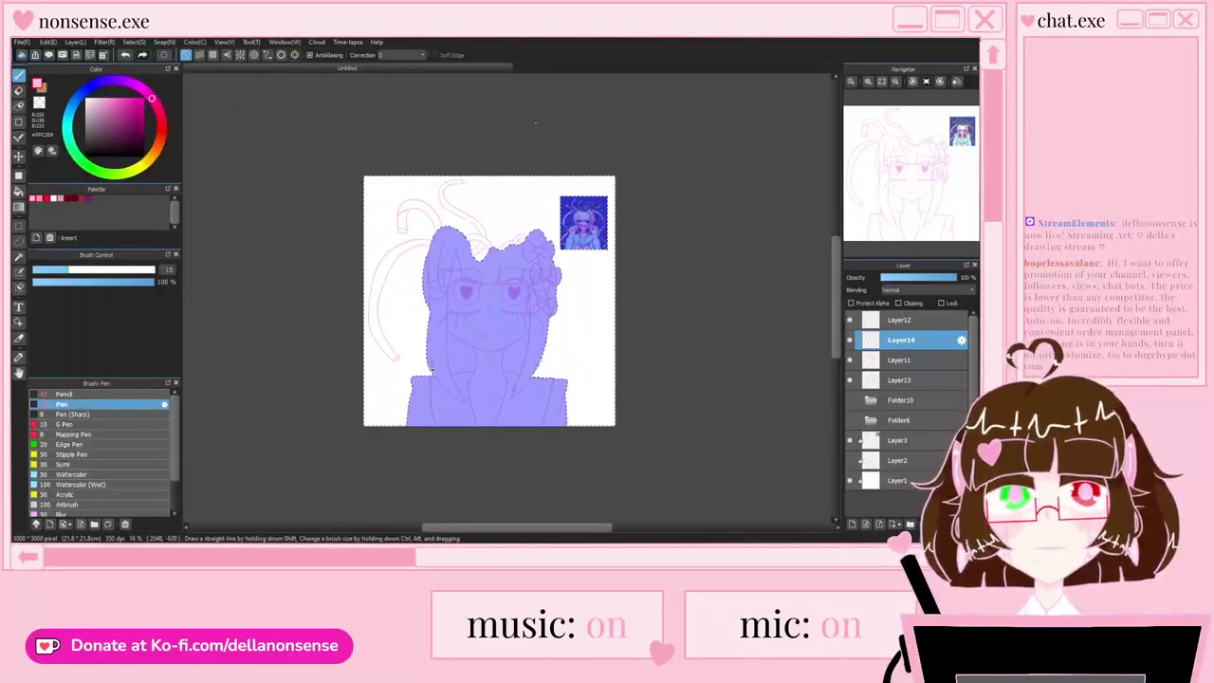
scroll(464, 343, up, 2)
scroll(403, 246, down, 2)
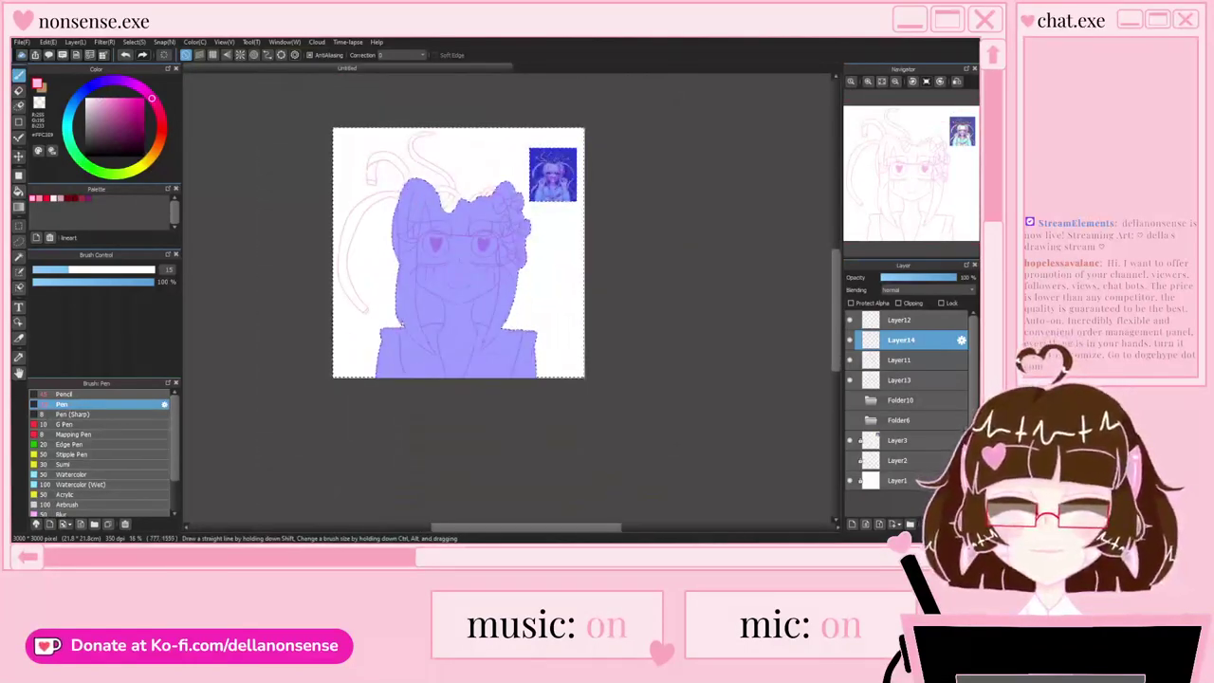
scroll(508, 192, up, 3)
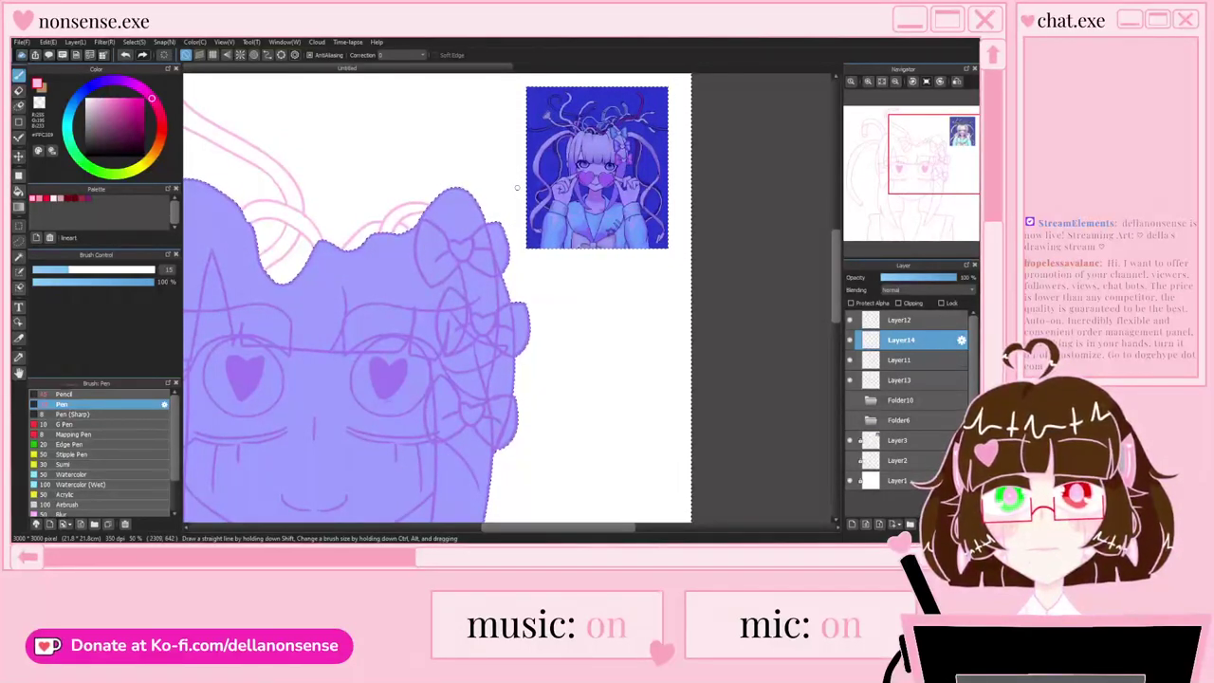
scroll(517, 187, down, 3)
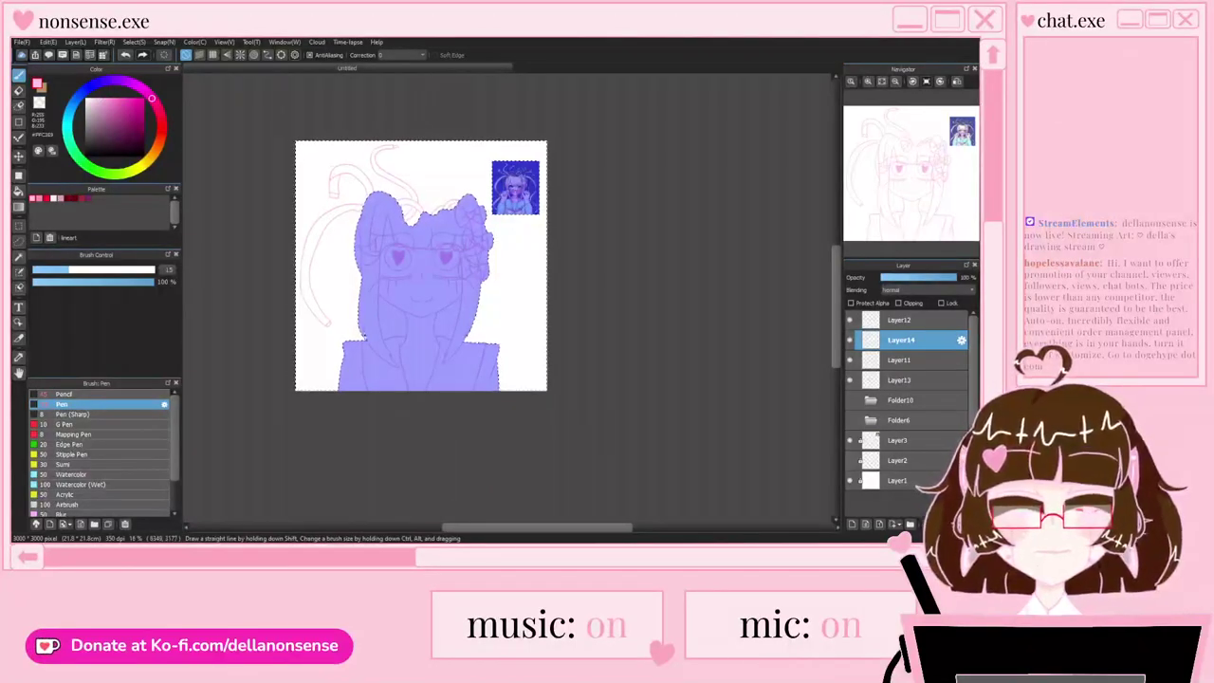
Step: Hide the reference image on Layer3 and draw the outer curve of a hooked strand rising beside the ear with the bows
click(850, 440)
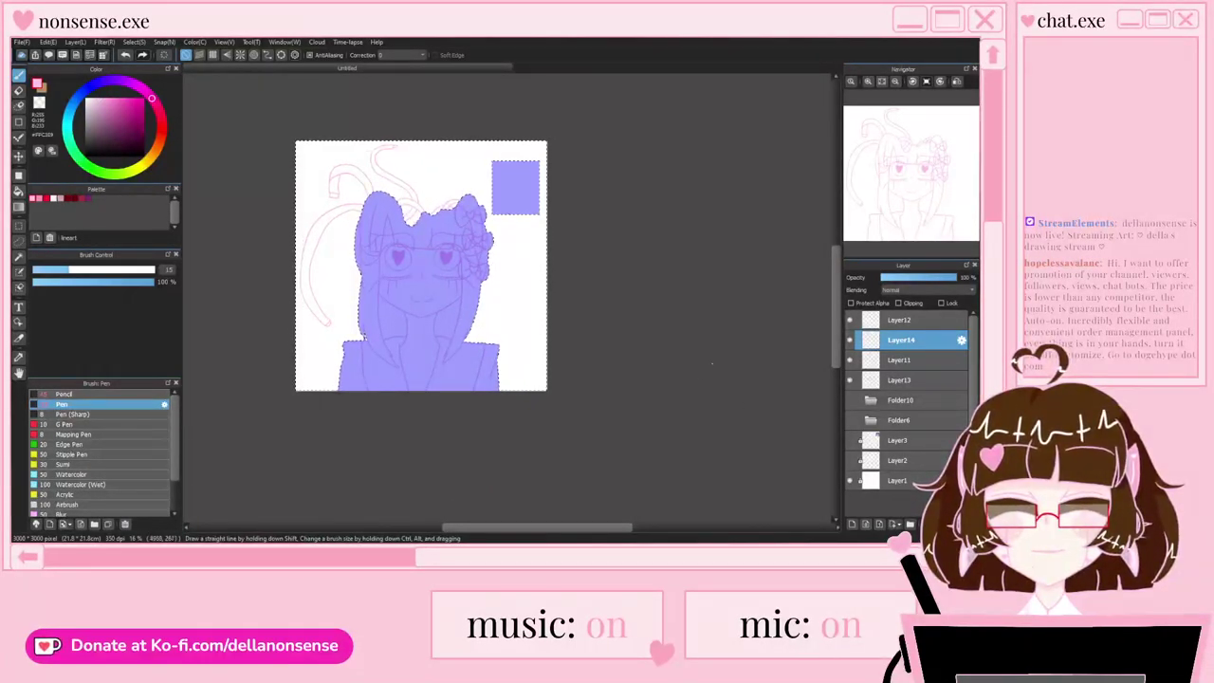
scroll(476, 182, up, 1)
scroll(439, 174, down, 1)
scroll(438, 173, up, 3)
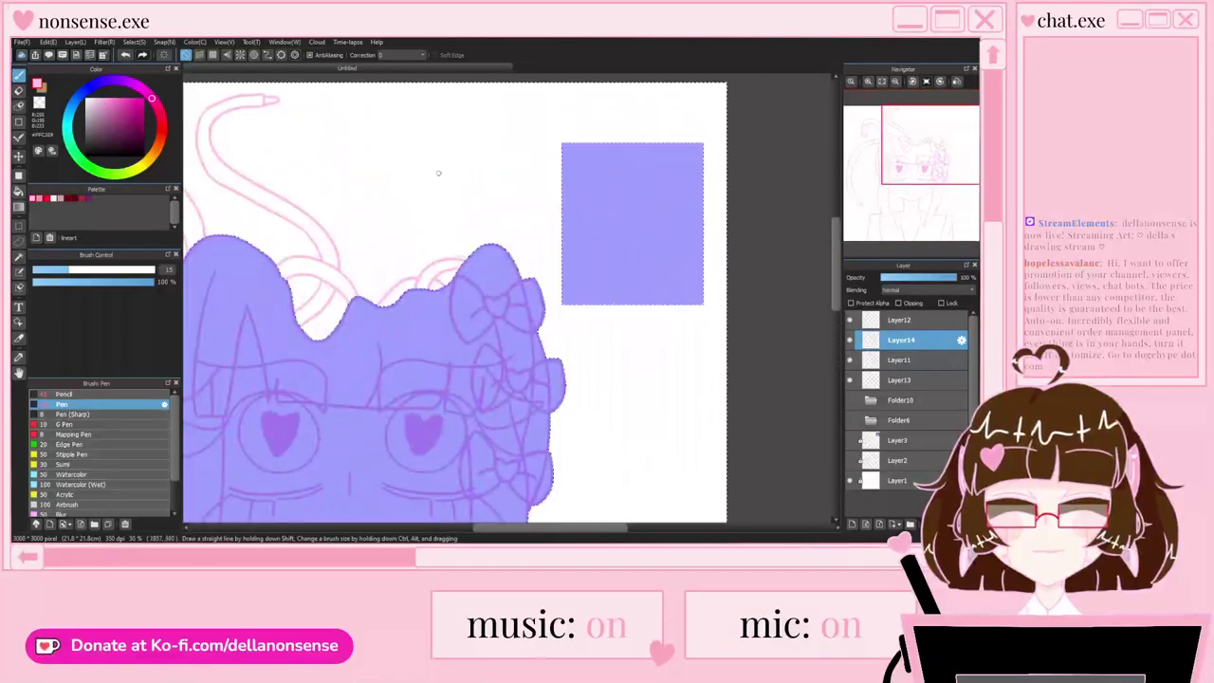
scroll(432, 285, up, 1)
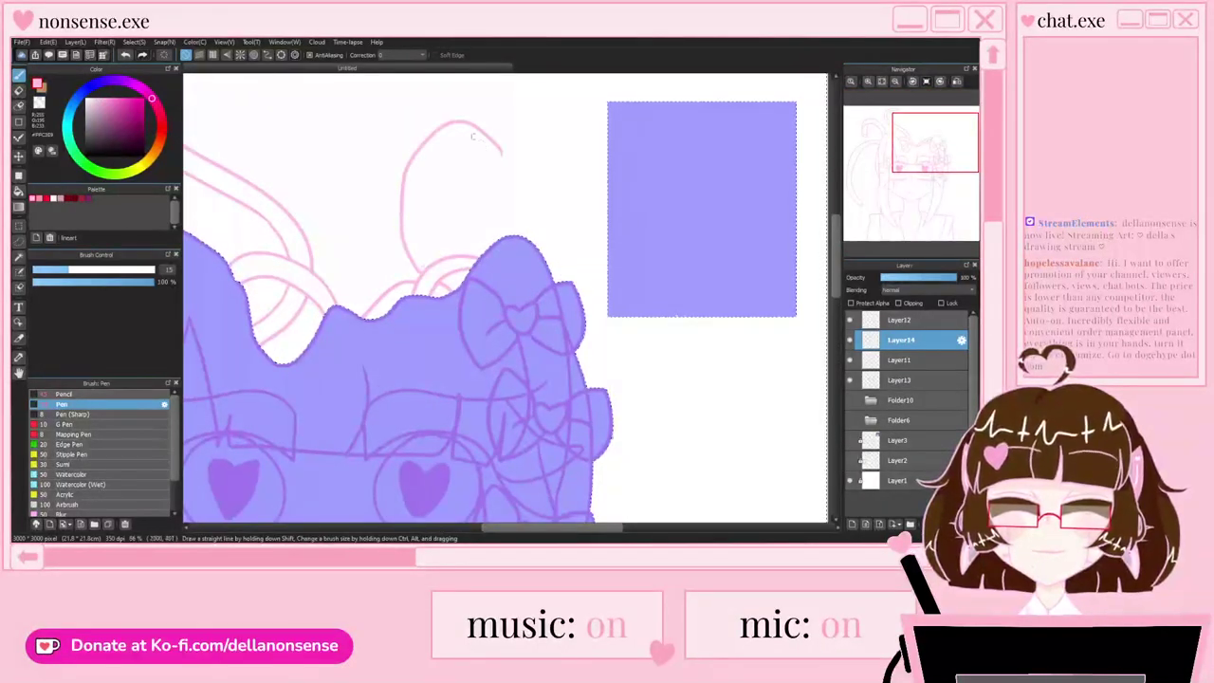
scroll(473, 137, down, 1)
scroll(468, 408, up, 3)
Step: Complete the small hooked strand with its inner side line, a flat closed end and a small tip
mouse_move(458, 422)
mouse_down()
mouse_move(499, 207)
mouse_move(323, 213)
mouse_up()
mouse_move(431, 456)
mouse_down()
mouse_move(398, 396)
mouse_move(453, 210)
mouse_move(440, 220)
mouse_move(453, 216)
mouse_move(368, 200)
mouse_up()
mouse_move(311, 228)
mouse_down()
mouse_move(326, 193)
mouse_move(375, 232)
mouse_up()
scroll(334, 211, down, 1)
key(ctrl+z)
scroll(334, 211, up, 3)
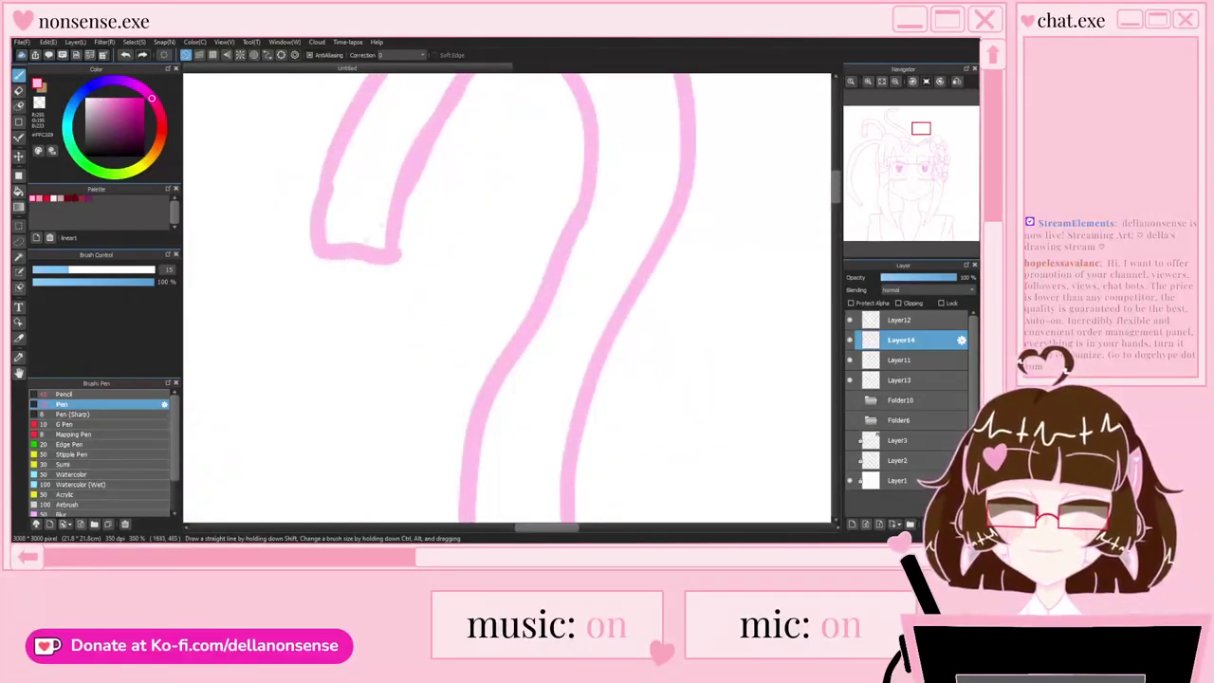
scroll(329, 271, down, 10)
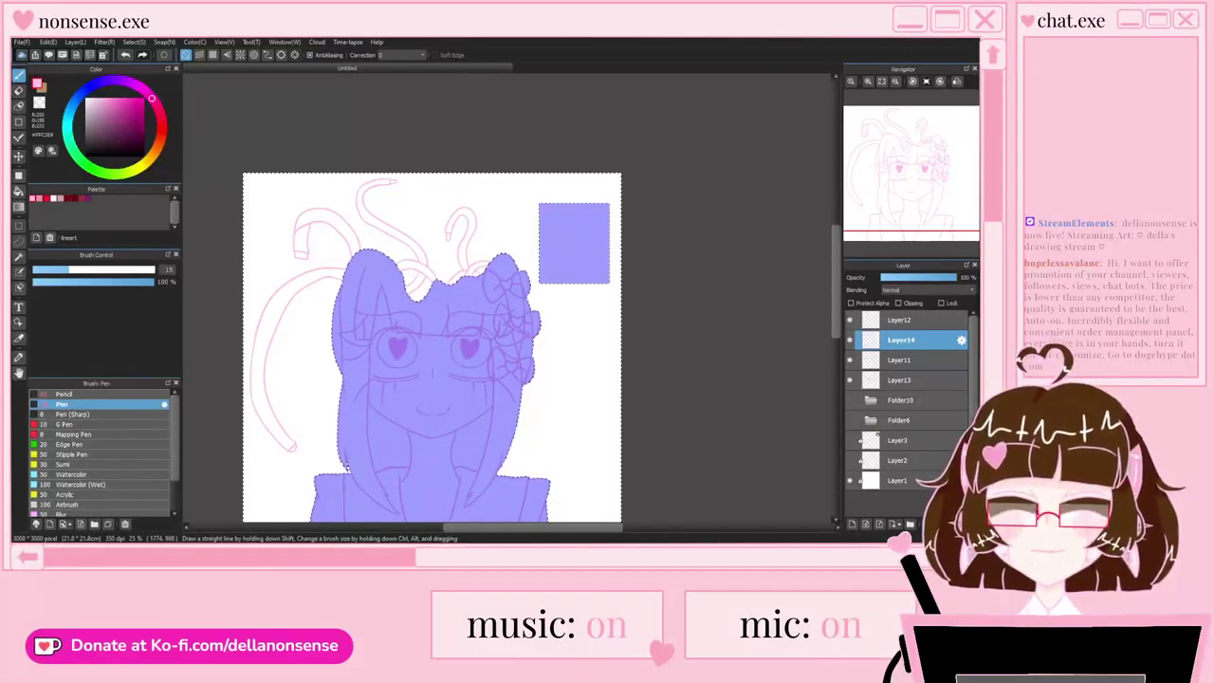
Step: Hide Layer14 and replace the selection with the blank background around the character, without the reference image's square
scroll(469, 246, down, 1)
scroll(439, 314, up, 1)
scroll(439, 315, up, 1)
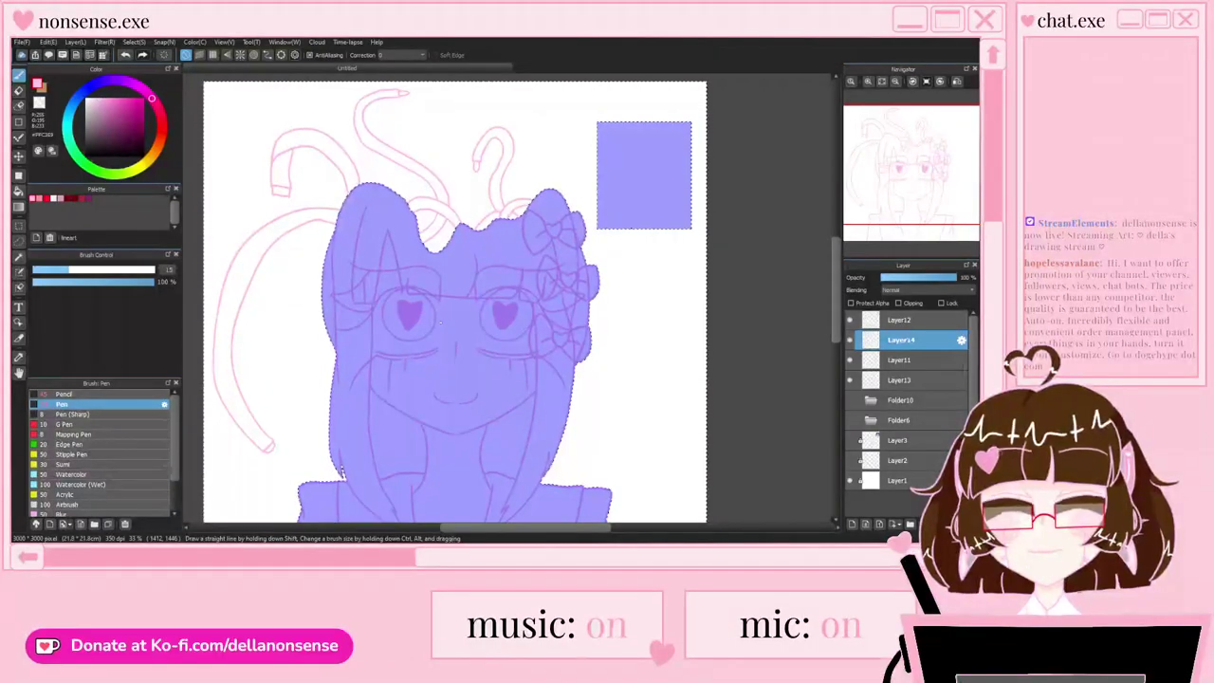
click(850, 440)
click(850, 441)
click(850, 340)
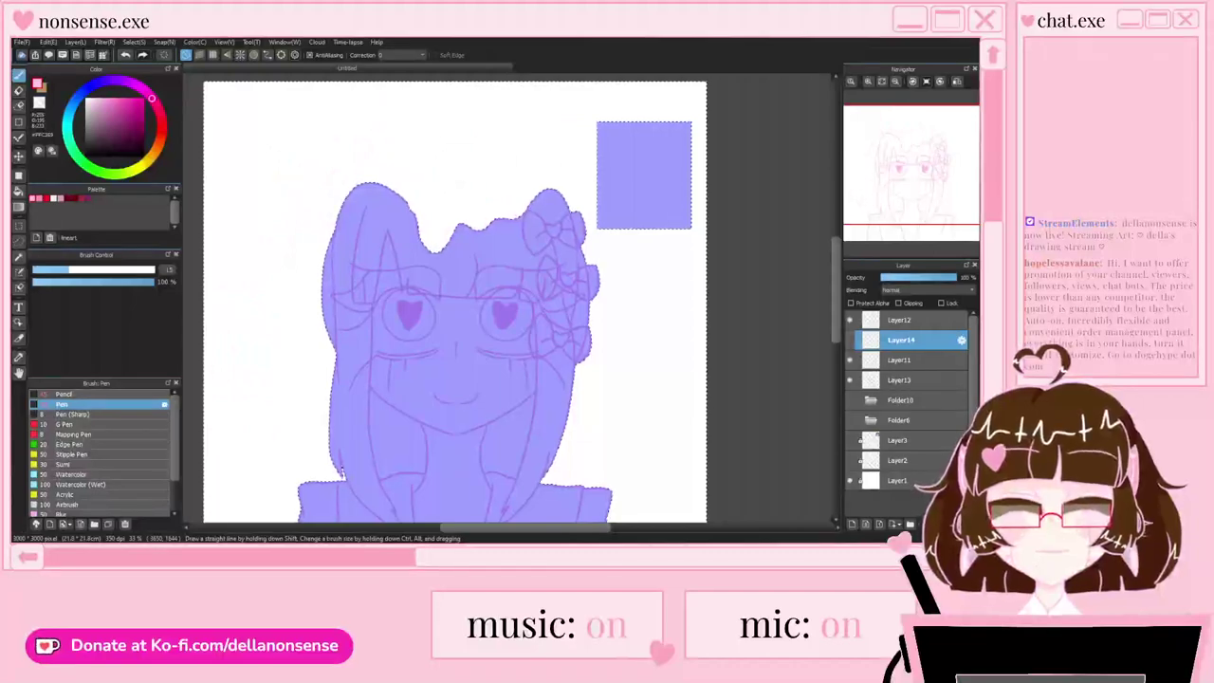
key(ctrl+d)
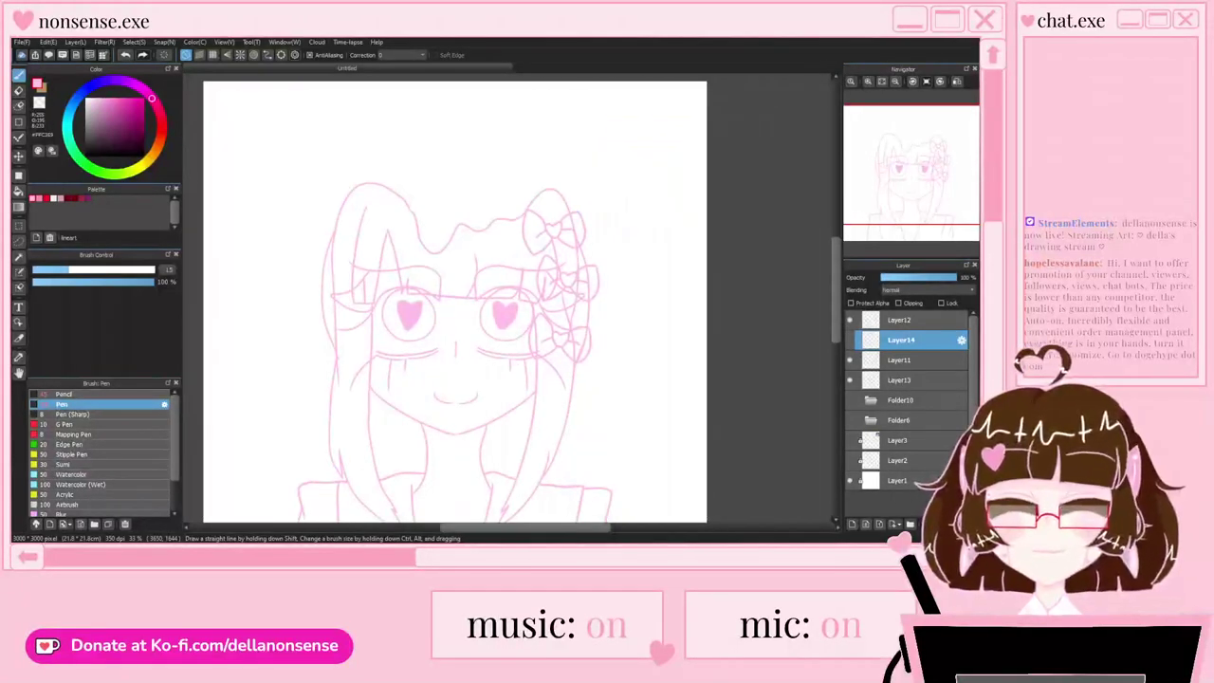
click(19, 257)
click(276, 190)
key(ctrl+shift+i)
Step: Mirror the canvas view horizontally and show Layer14 again
click(957, 82)
click(851, 340)
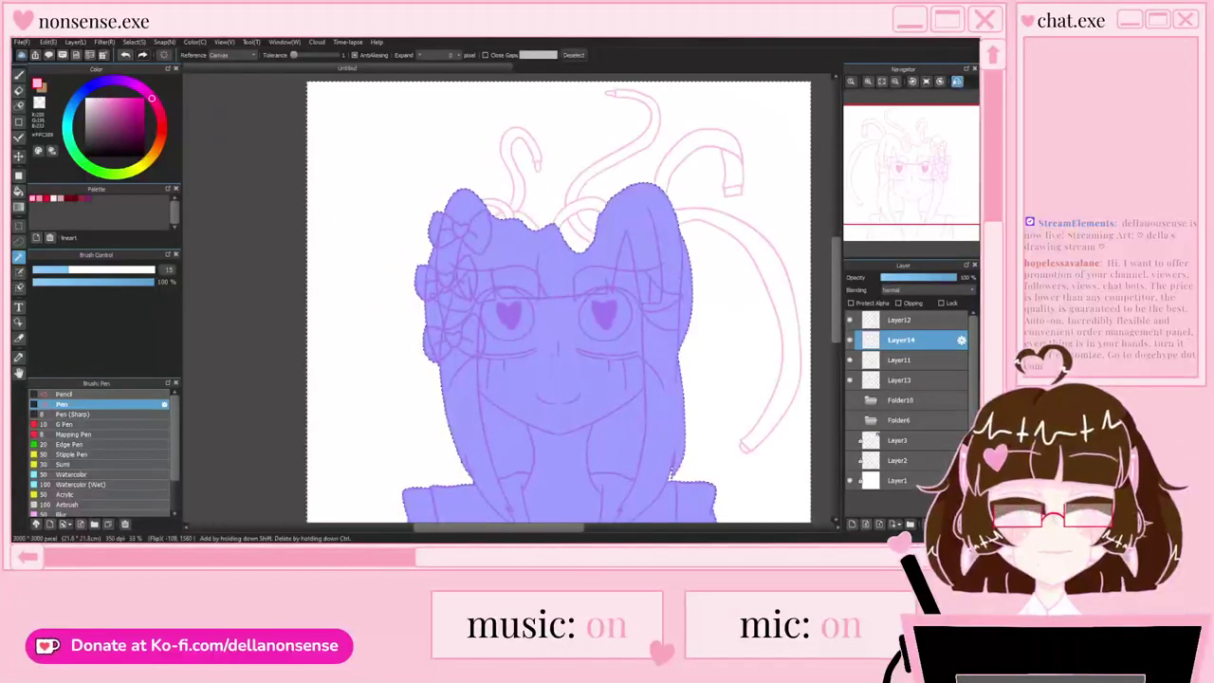
scroll(470, 156, down, 1)
scroll(590, 251, up, 1)
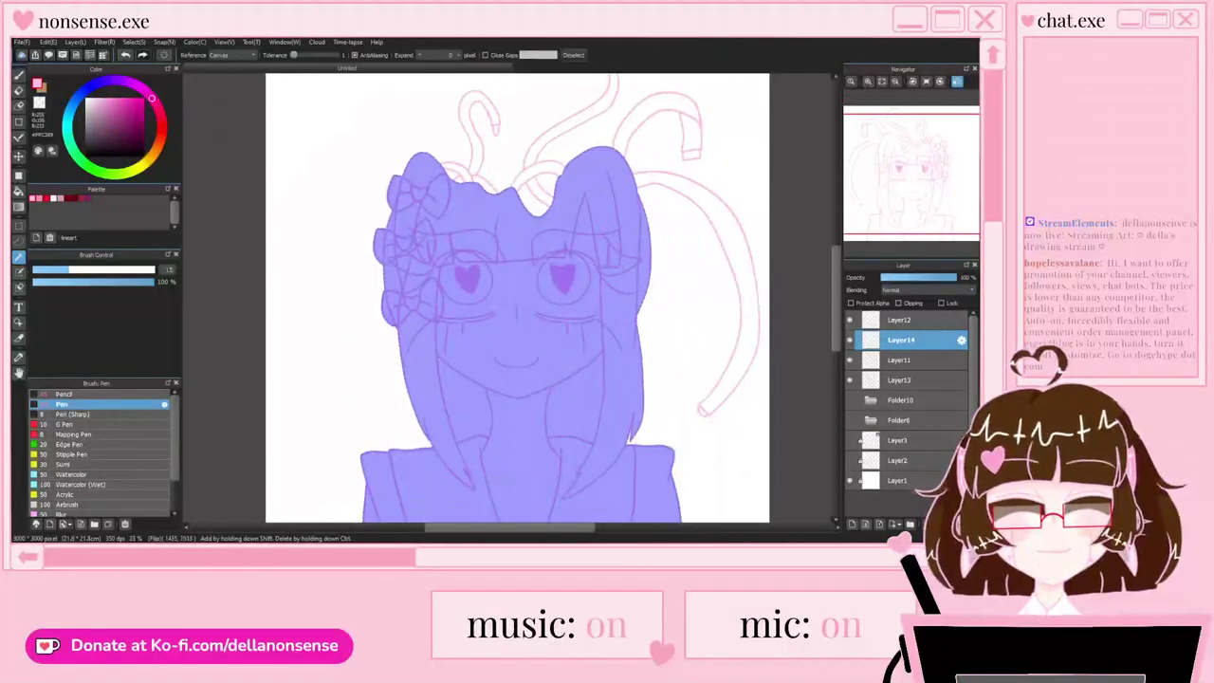
Step: Draw the inner line of a long drooping strand curving outward and down from the bow side of the head
key(b)
scroll(402, 187, up, 1)
scroll(403, 184, down, 2)
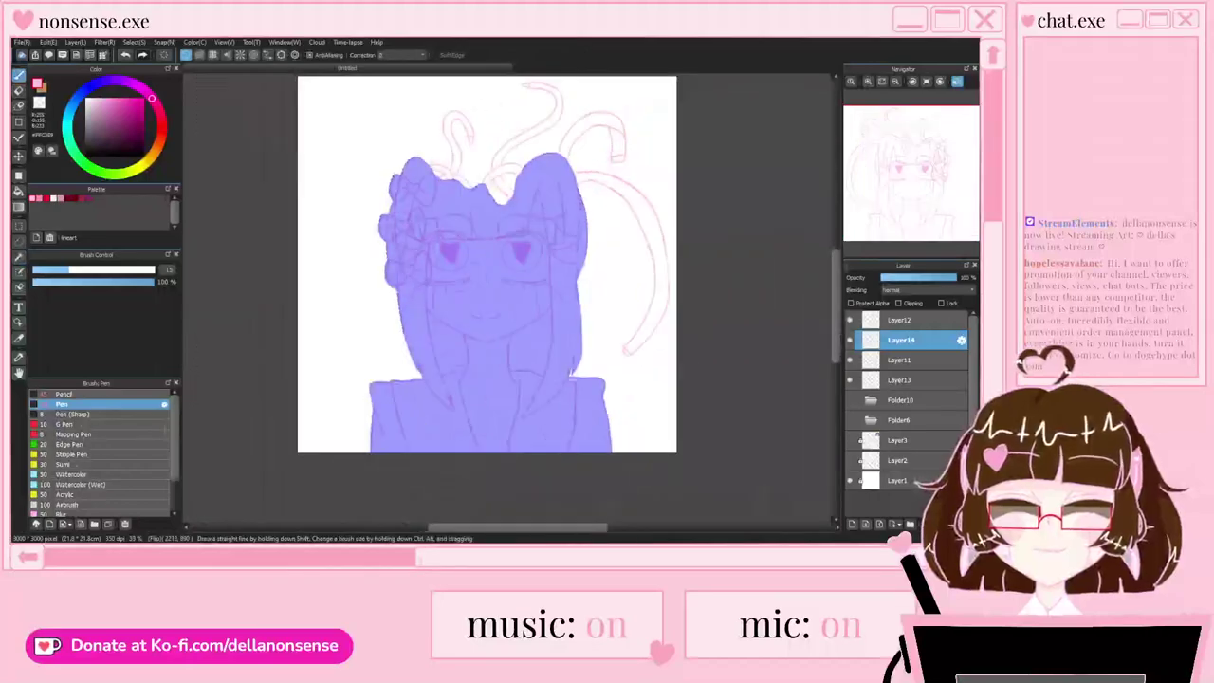
scroll(400, 181, up, 1)
mouse_move(364, 184)
mouse_down()
mouse_move(323, 375)
mouse_move(357, 397)
mouse_up()
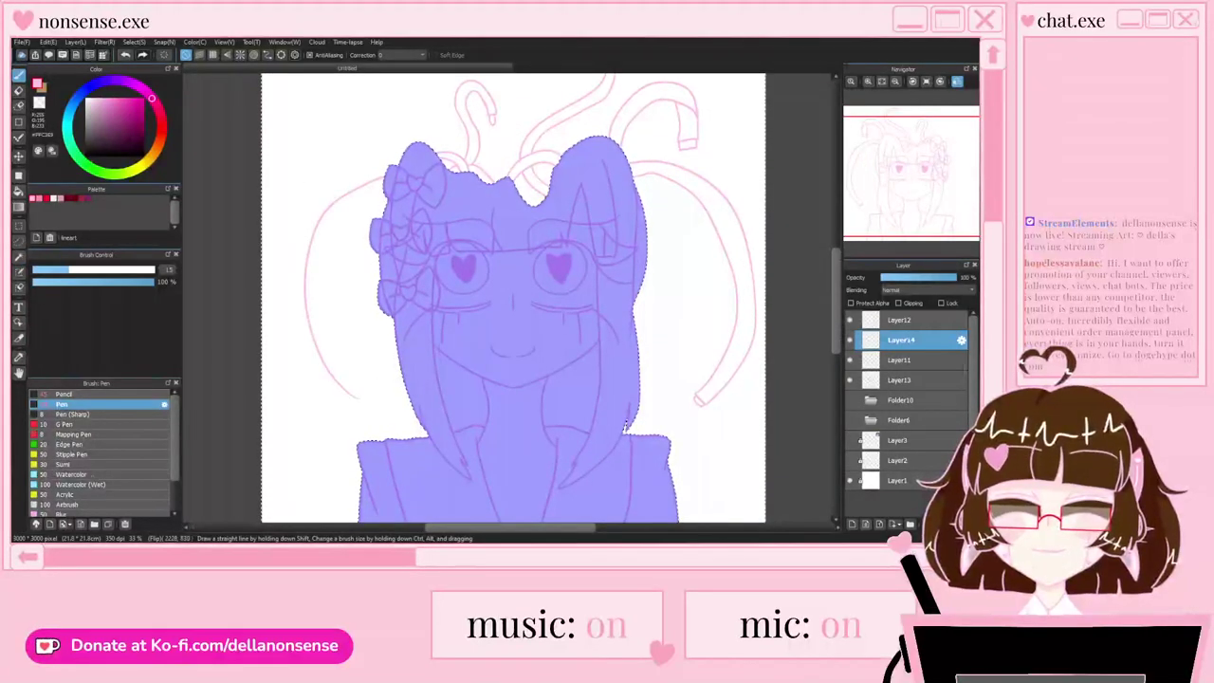
scroll(313, 199, up, 1)
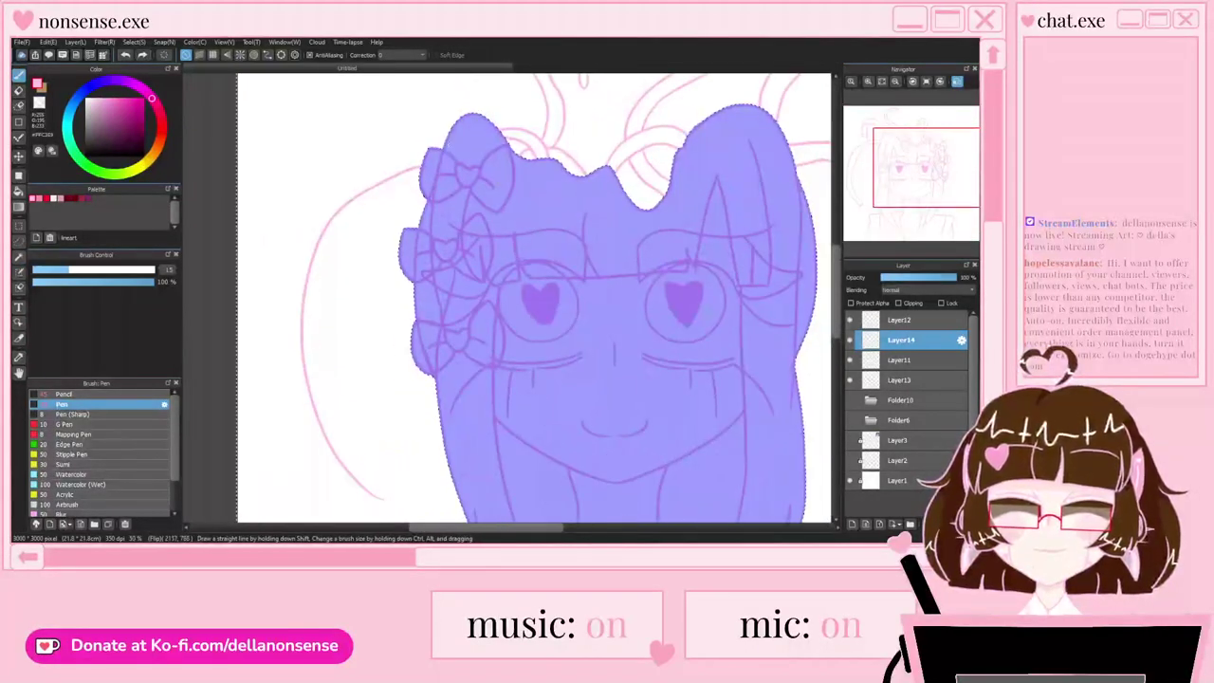
Step: Draw the outer line of the long drooping strand parallel to its inner line, from the top bow down to its end
scroll(332, 171, up, 1)
drag(551, 117, 283, 274)
scroll(349, 214, down, 2)
scroll(311, 299, up, 2)
scroll(314, 289, down, 2)
scroll(316, 280, up, 2)
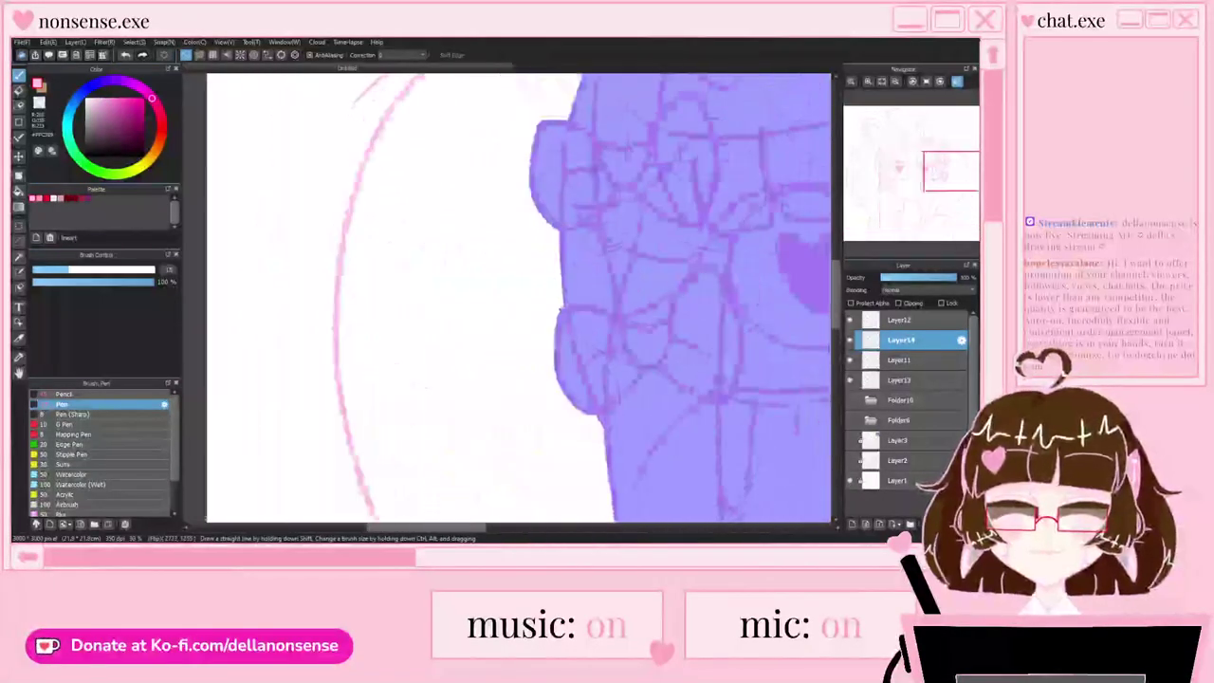
mouse_move(351, 106)
mouse_down()
mouse_move(292, 291)
mouse_move(358, 369)
mouse_move(319, 354)
mouse_move(446, 477)
mouse_up()
scroll(290, 361, down, 2)
scroll(379, 285, up, 2)
scroll(370, 412, up, 3)
scroll(359, 330, down, 3)
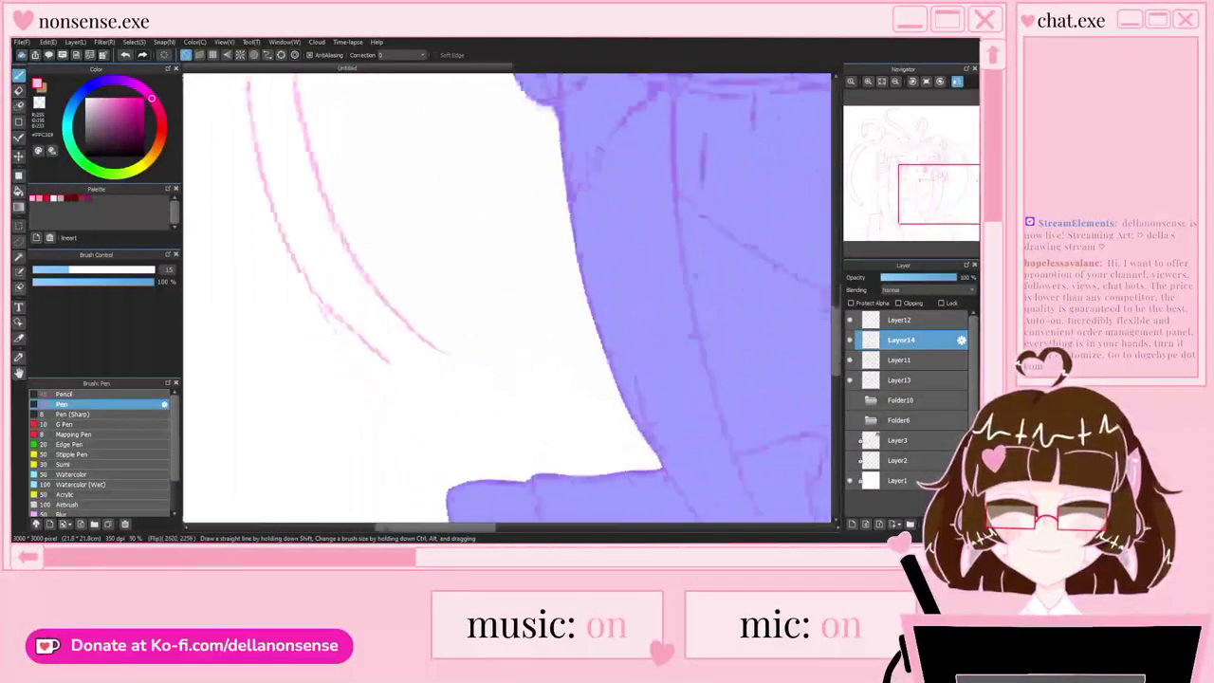
Step: Close the drooping strand's lower end with a flat line, erase the stray mark and add a small tip
scroll(372, 392, up, 3)
drag(408, 337, 465, 283)
key(e)
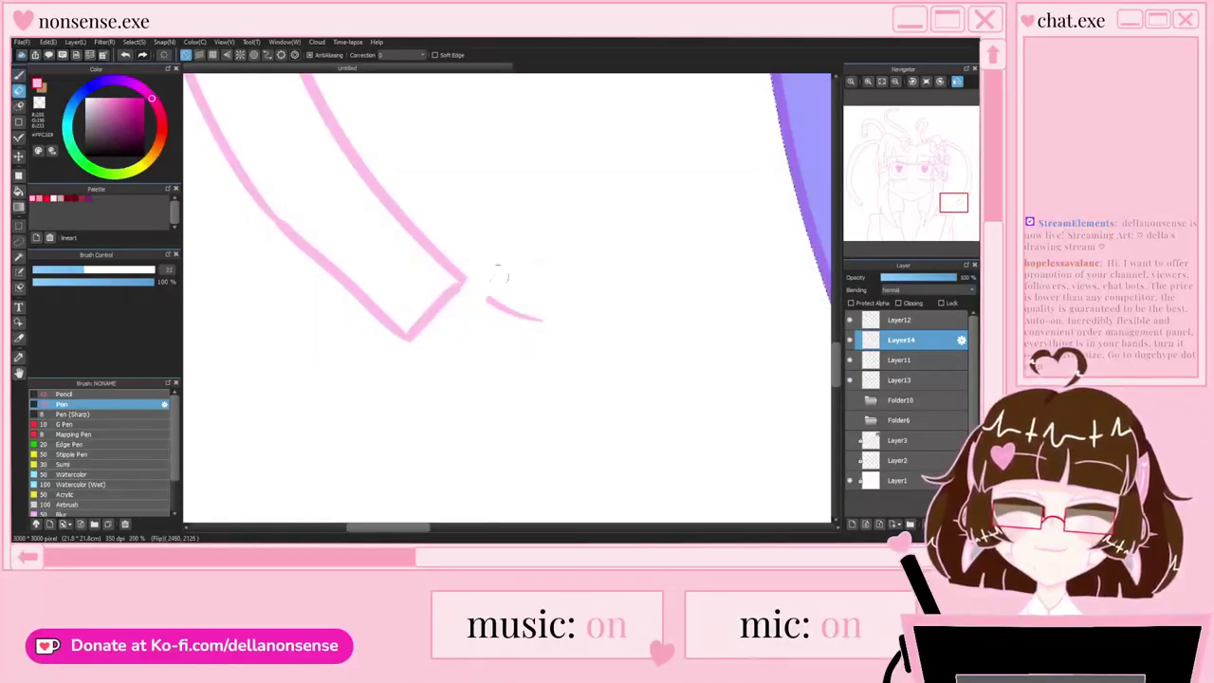
scroll(464, 315, down, 5)
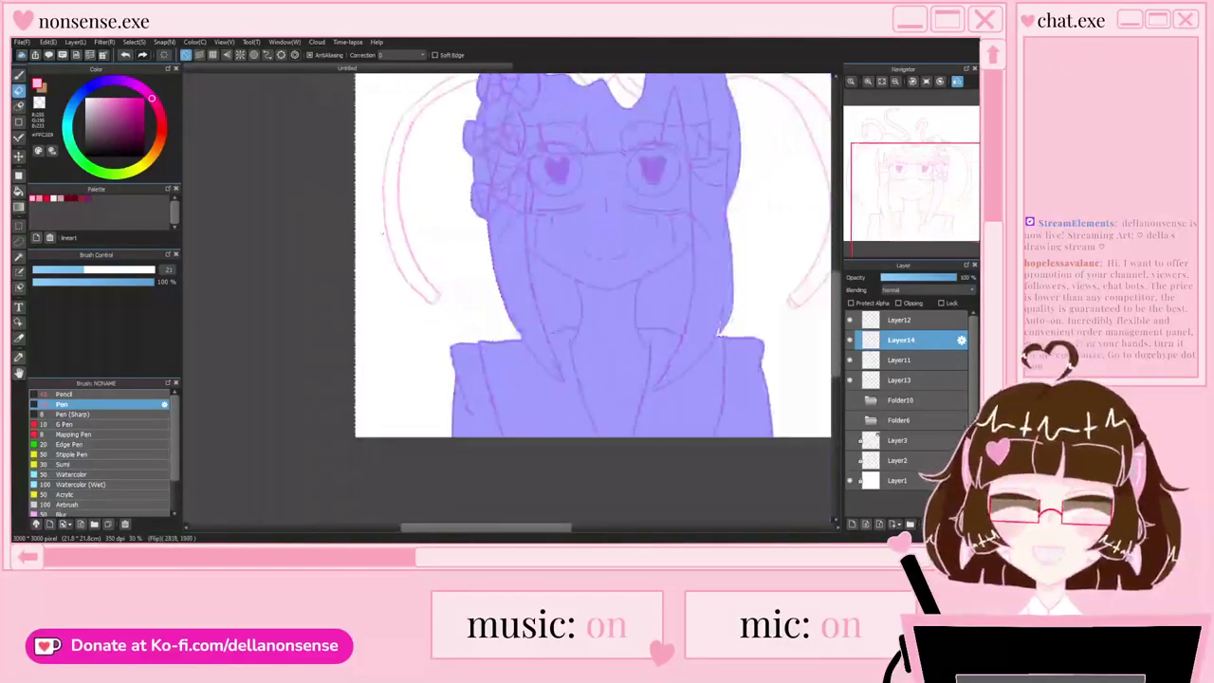
scroll(380, 245, up, 3)
scroll(372, 171, down, 3)
scroll(427, 298, up, 5)
key(b)
mouse_move(442, 190)
mouse_down()
mouse_move(435, 286)
mouse_move(352, 273)
mouse_up()
scroll(411, 186, down, 4)
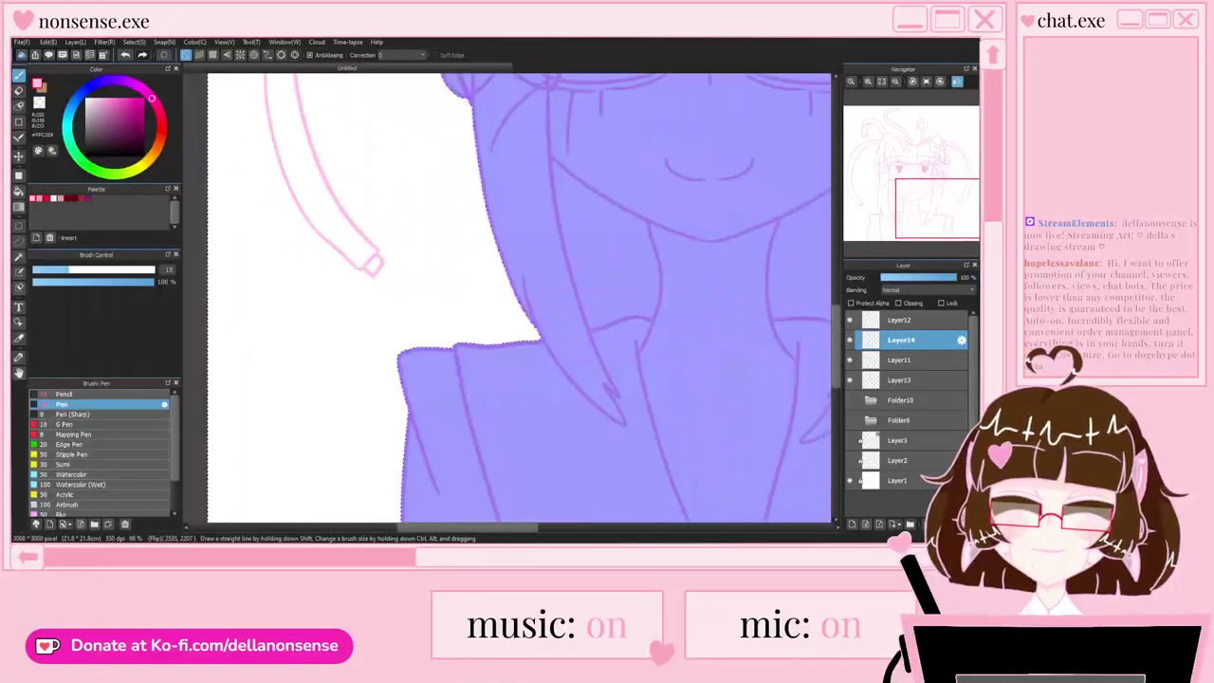
scroll(413, 190, up, 2)
scroll(413, 190, down, 2)
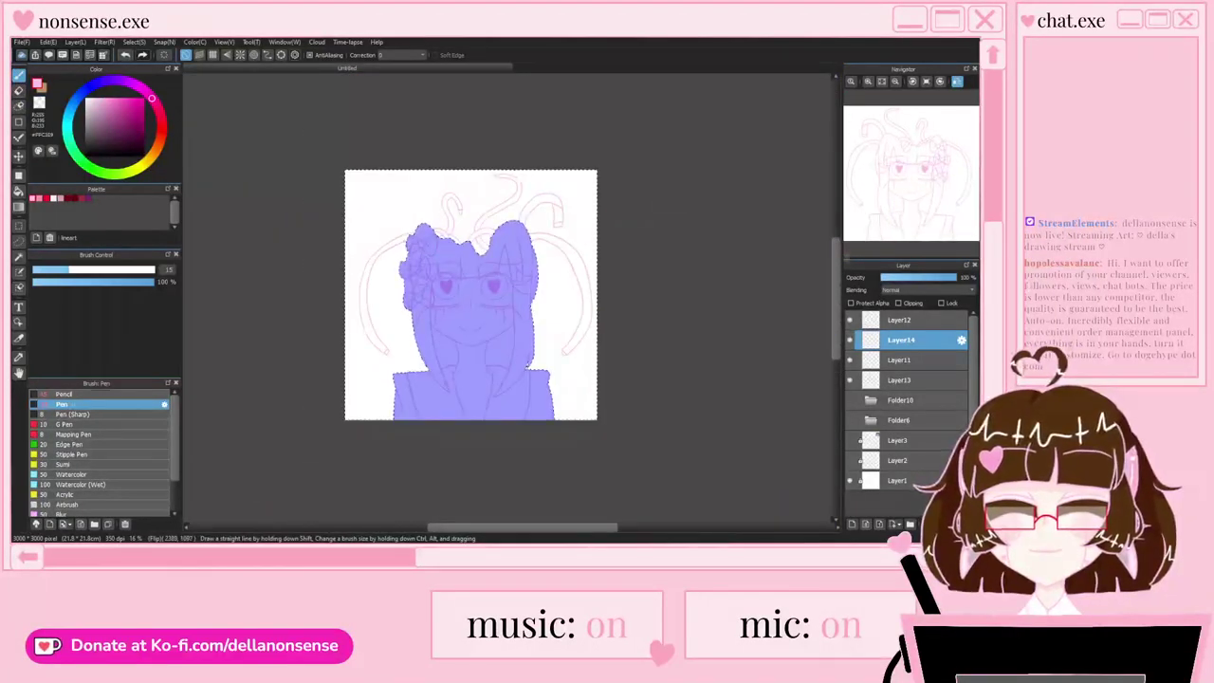
Step: Draw a wavy strand rising from the top of the ear with the bows, ending in a hook with a small tip
scroll(414, 188, up, 4)
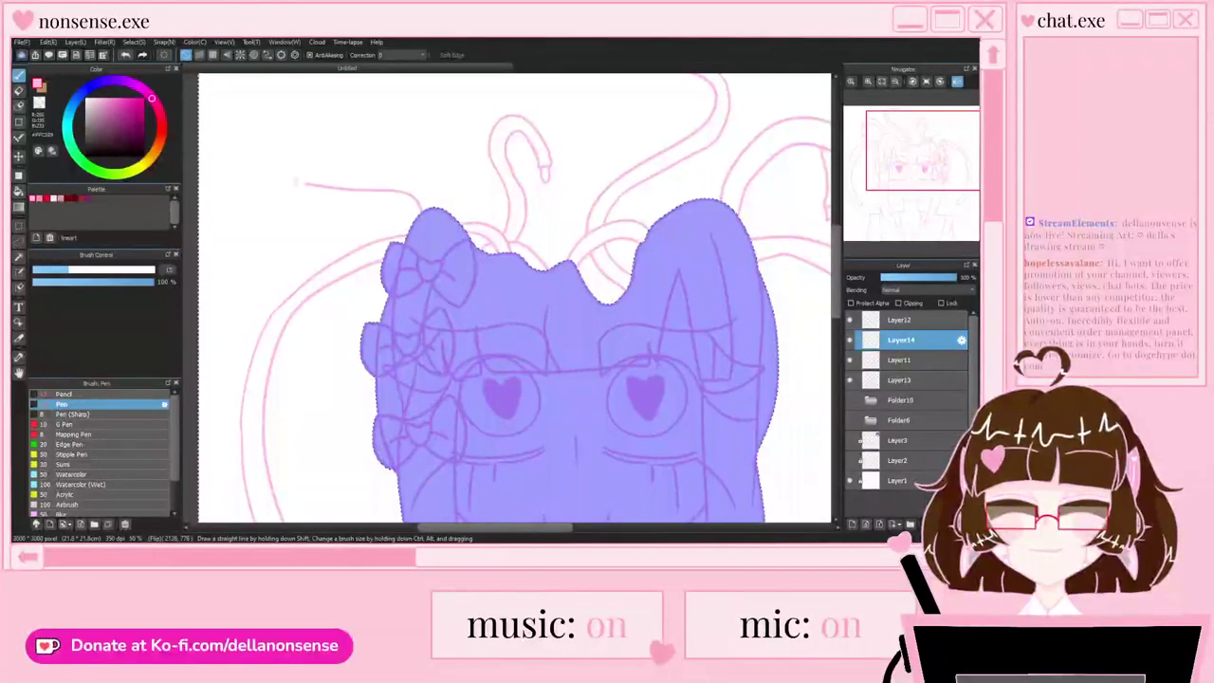
scroll(341, 142, down, 3)
scroll(351, 133, up, 4)
mouse_move(463, 249)
mouse_down()
mouse_move(323, 190)
mouse_move(256, 149)
mouse_up()
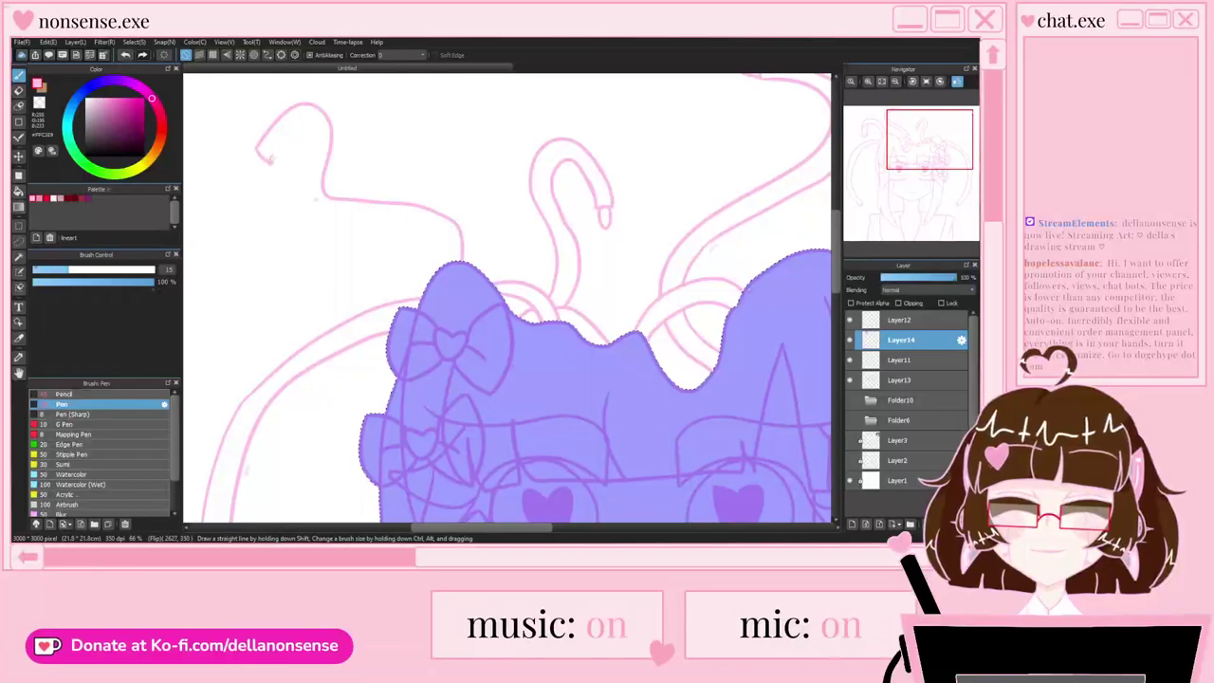
scroll(427, 261, up, 5)
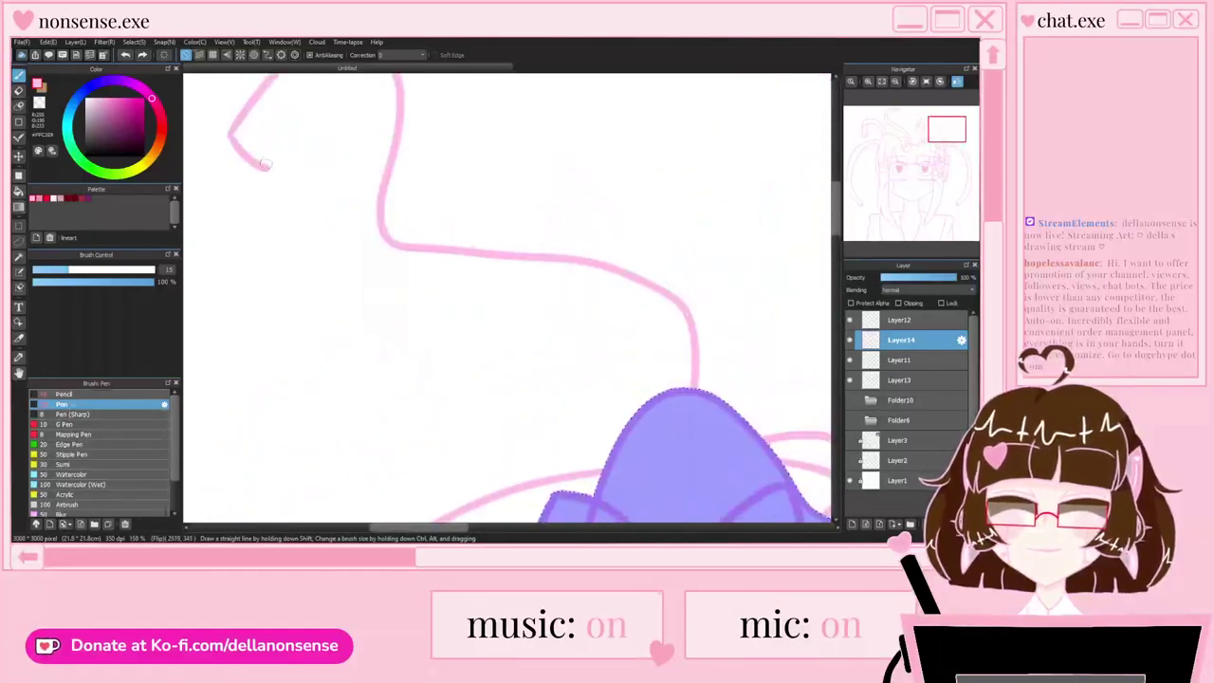
mouse_move(269, 185)
mouse_down()
mouse_move(357, 121)
mouse_move(352, 238)
mouse_move(345, 216)
mouse_move(355, 206)
mouse_move(357, 290)
mouse_move(517, 324)
mouse_move(645, 397)
mouse_up()
drag(239, 194, 214, 260)
scroll(507, 299, down, 6)
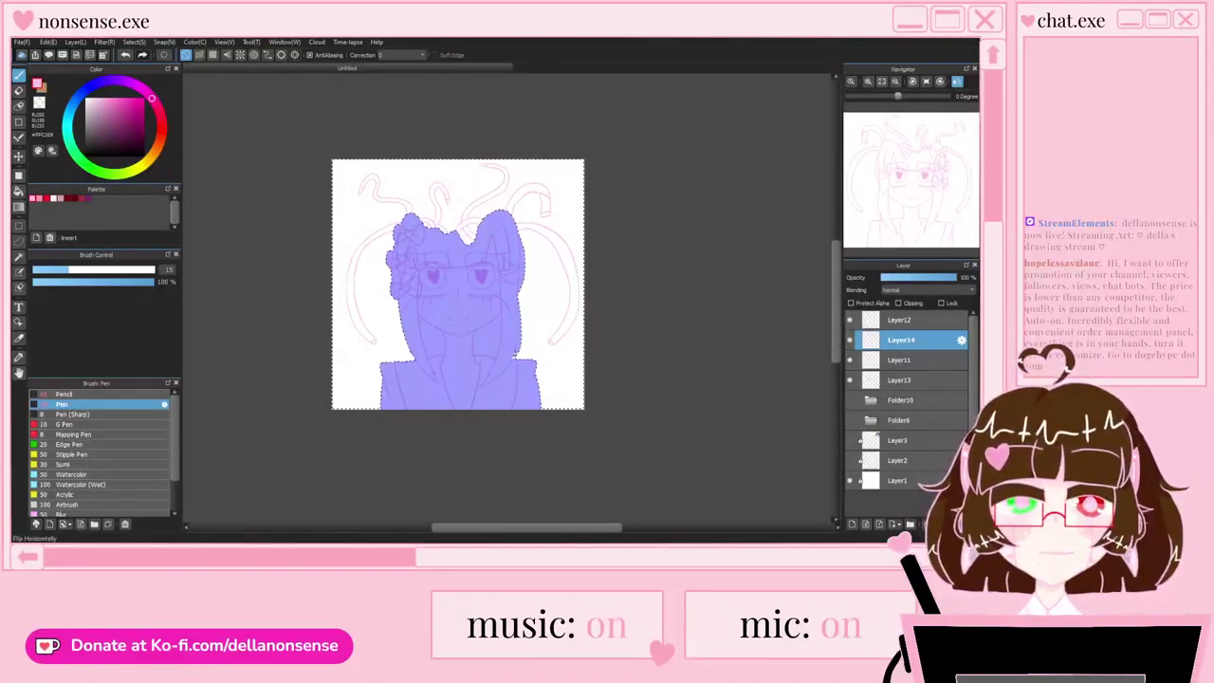
Step: Flip the canvas view back to normal and compare the strands with the reference image on Layer3
click(957, 81)
drag(641, 310, 553, 279)
scroll(553, 279, up, 1)
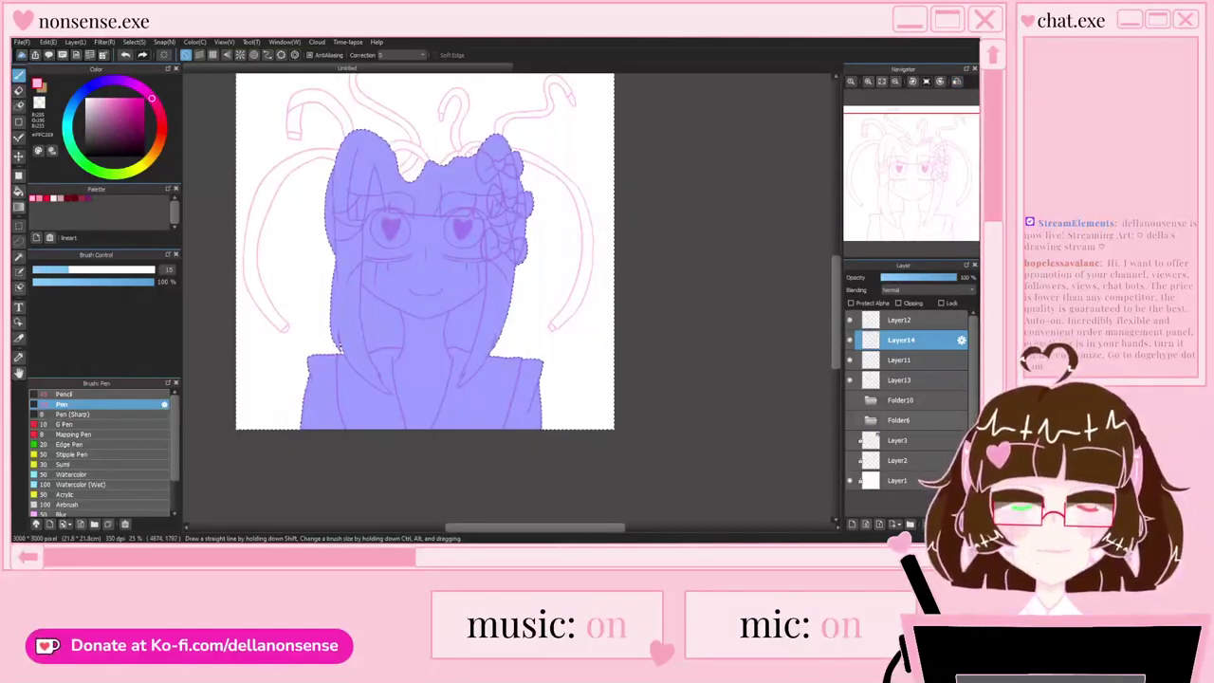
click(850, 440)
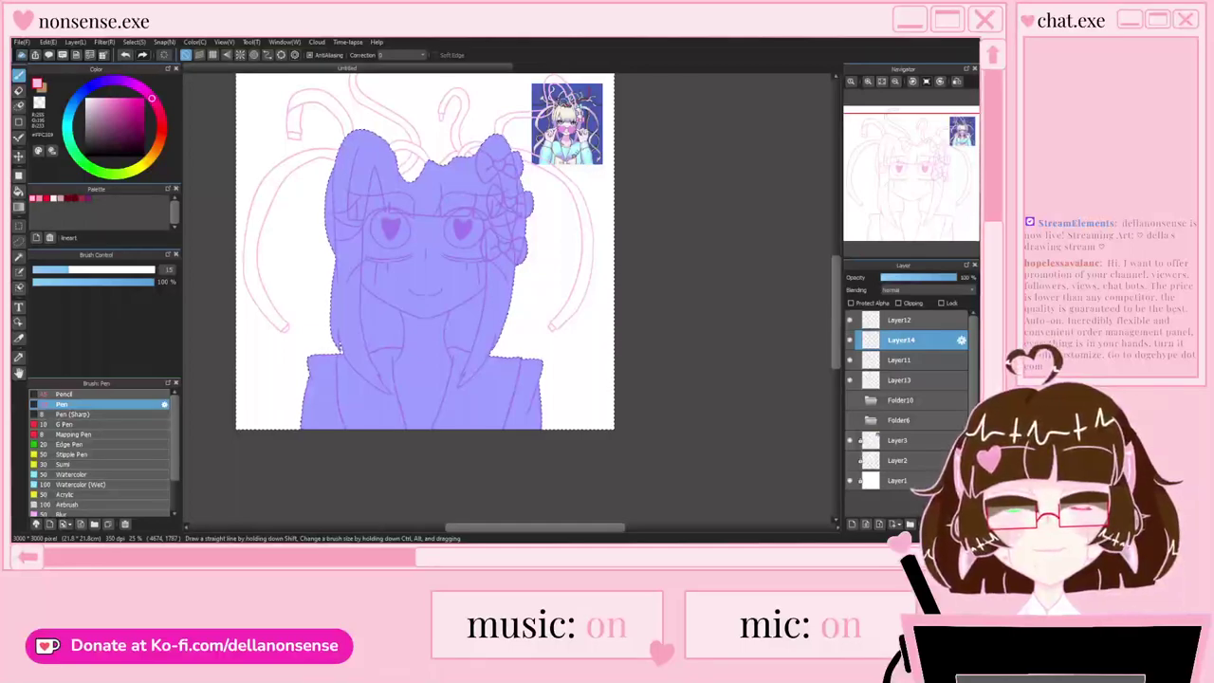
click(850, 440)
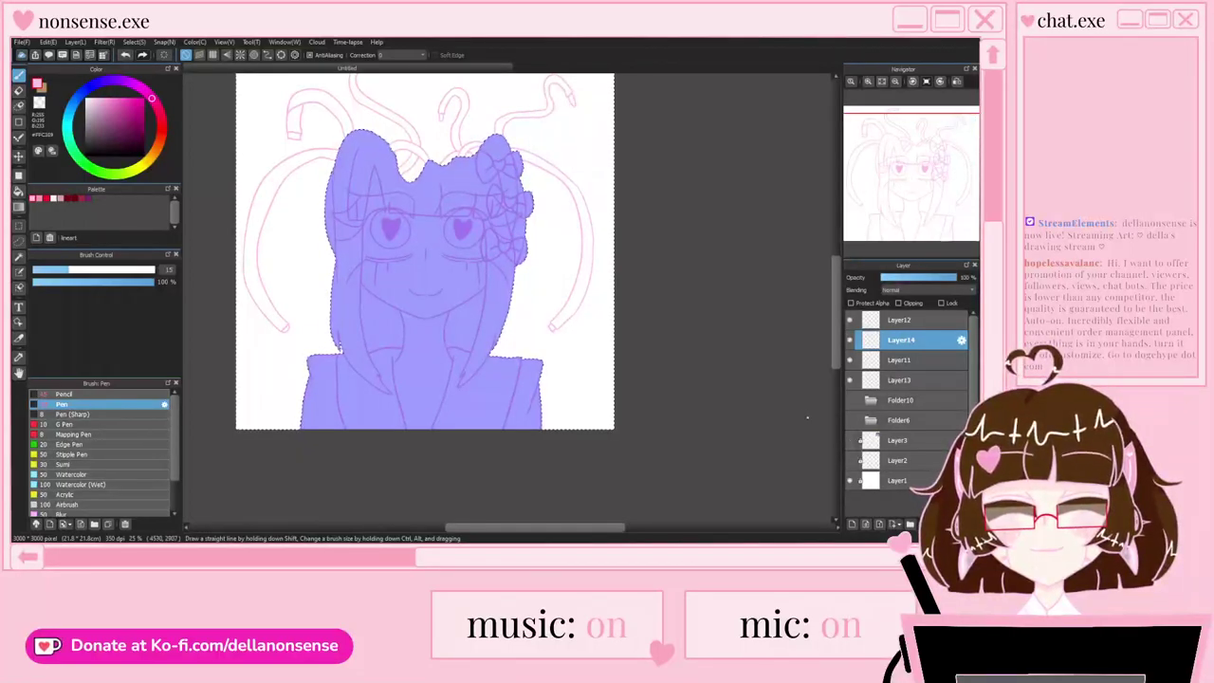
scroll(624, 337, down, 2)
scroll(558, 253, up, 2)
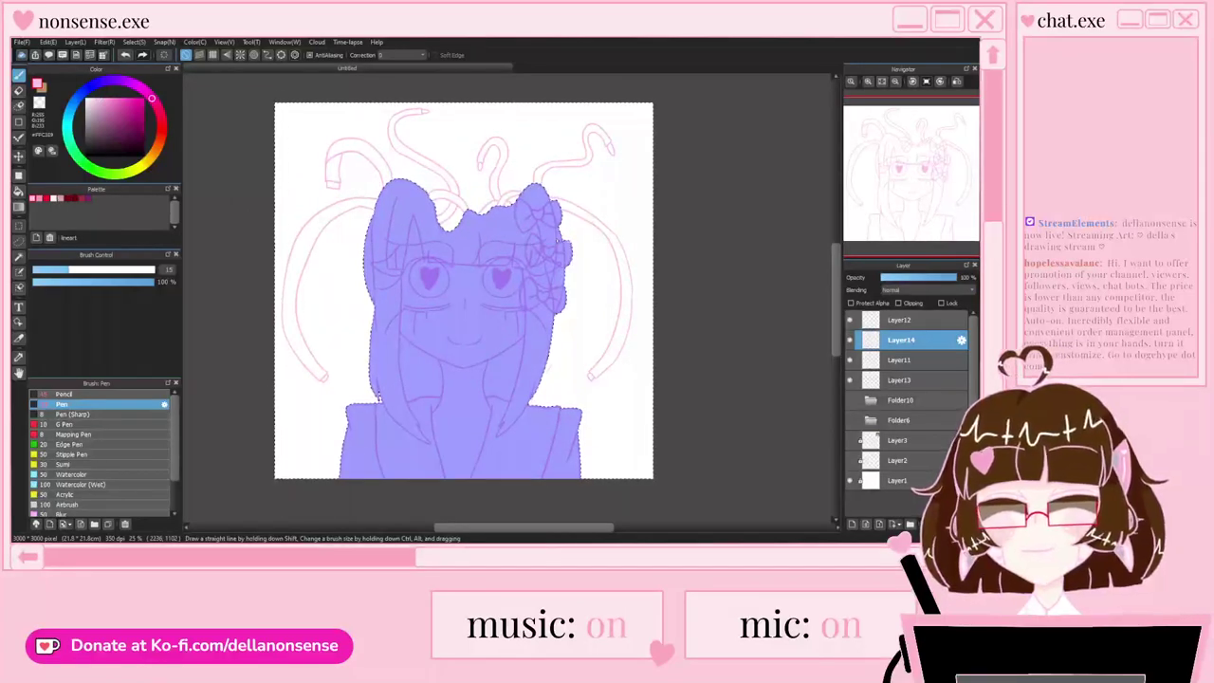
Step: Clear the selection and make Layer11 the active layer, toggling its visibility to check which lines it holds
key(ctrl+d)
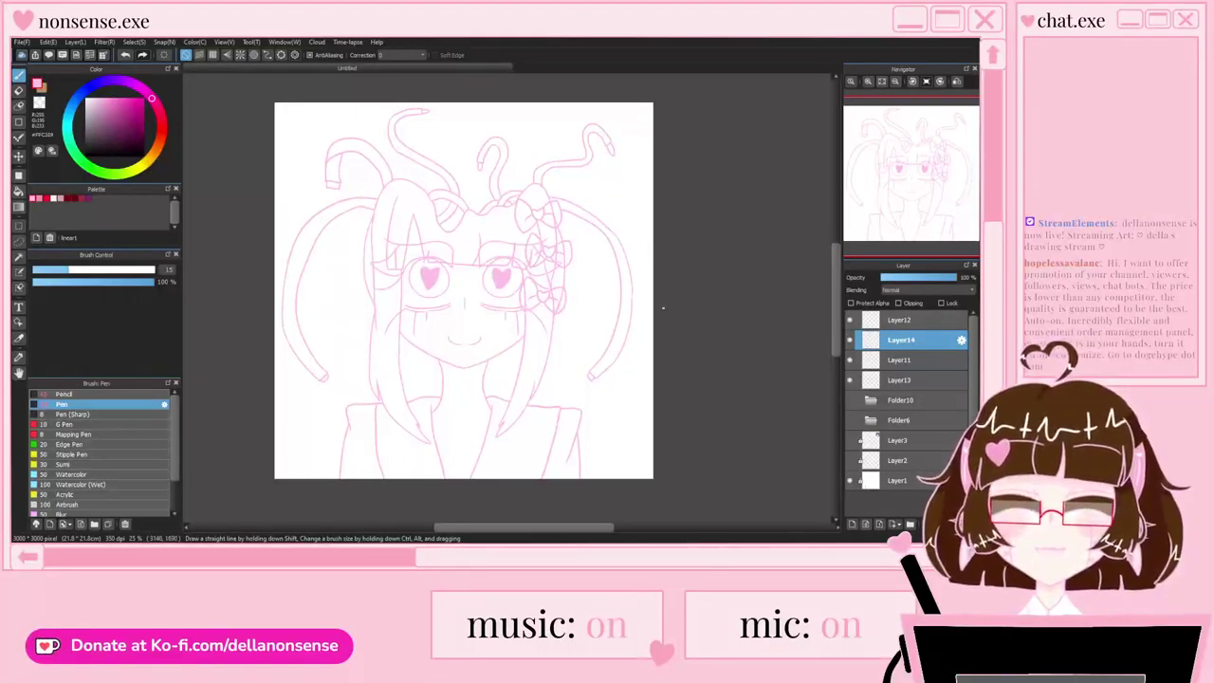
scroll(503, 248, down, 1)
scroll(469, 306, up, 2)
scroll(466, 295, down, 1)
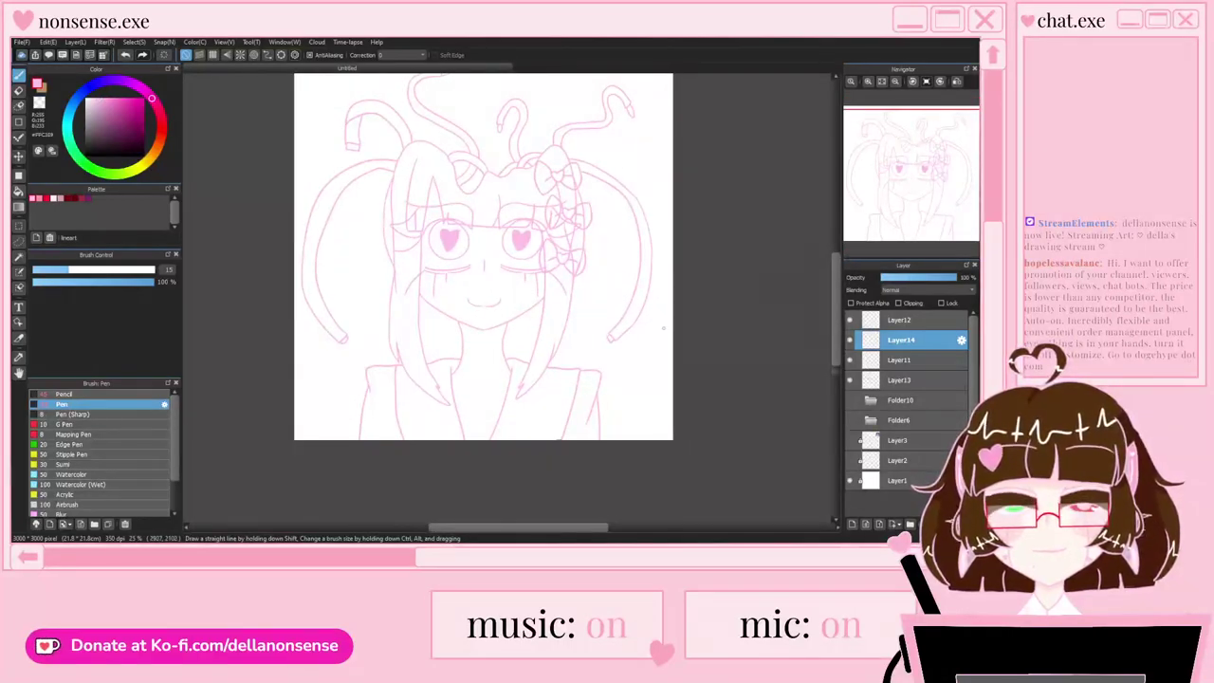
scroll(599, 185, up, 3)
scroll(599, 185, down, 1)
scroll(599, 185, up, 2)
click(902, 361)
click(850, 360)
click(850, 361)
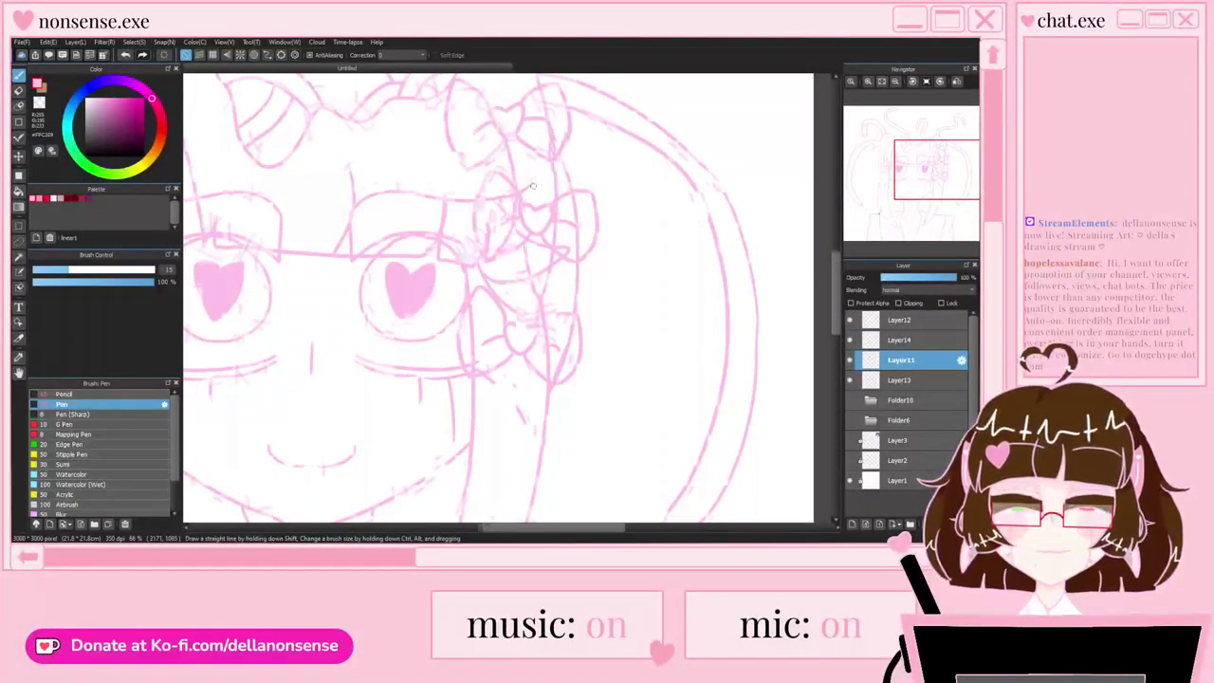
Step: Erase the ear and hair lines crossing inside the top bow on Layer11
scroll(532, 185, up, 5)
key(e)
mouse_move(558, 167)
mouse_down()
mouse_move(602, 266)
mouse_move(607, 415)
mouse_move(610, 401)
mouse_up()
scroll(610, 401, down, 7)
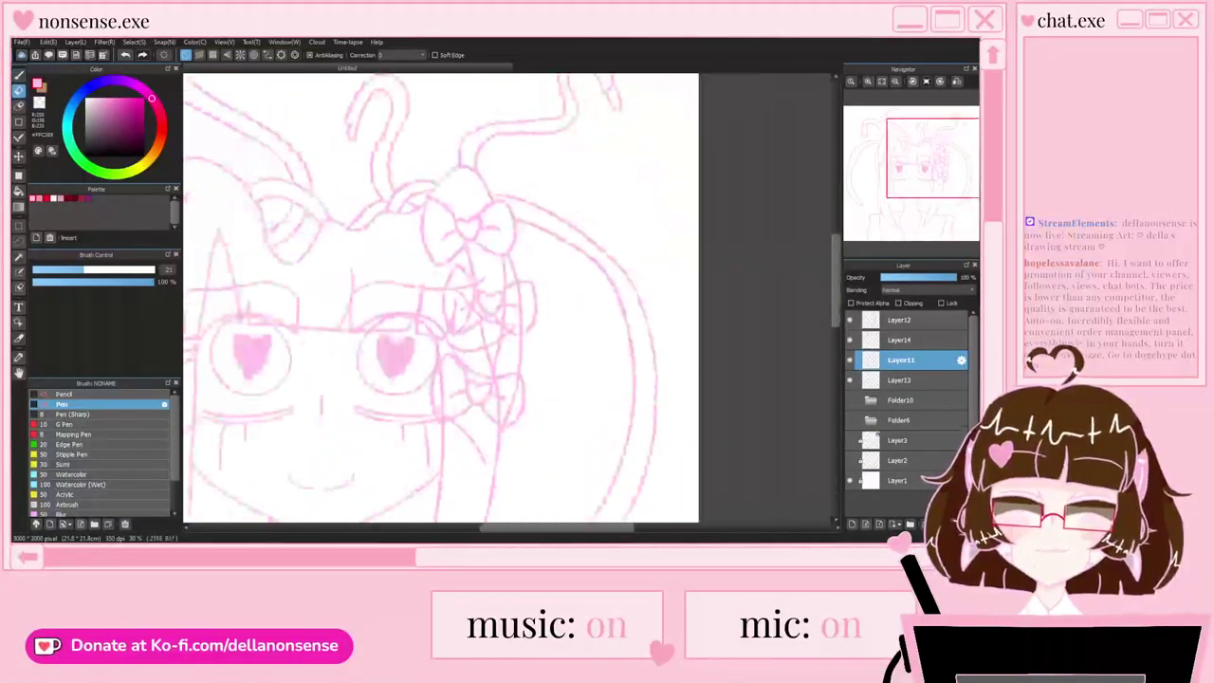
Step: Erase the hair lines crossing the loops of the middle bow
scroll(544, 355, up, 6)
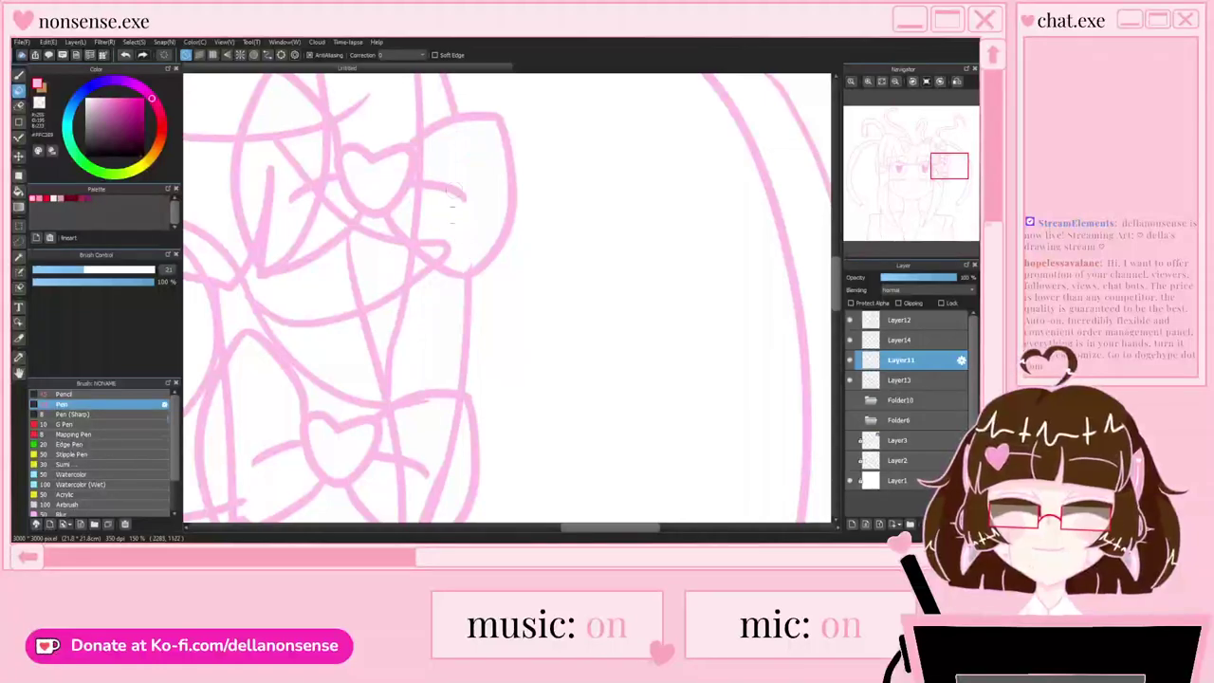
drag(430, 200, 419, 143)
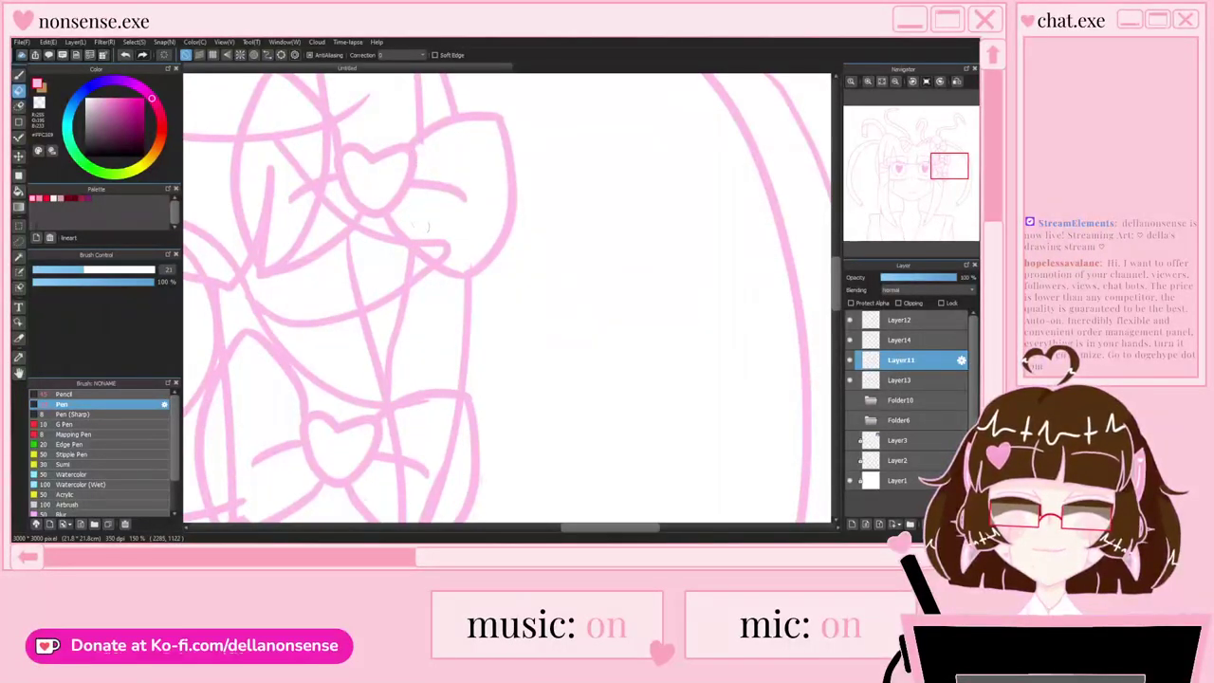
scroll(553, 204, down, 2)
scroll(431, 206, up, 2)
drag(477, 201, 480, 146)
mouse_move(423, 186)
mouse_down()
mouse_move(419, 276)
mouse_move(477, 246)
mouse_move(441, 275)
mouse_up()
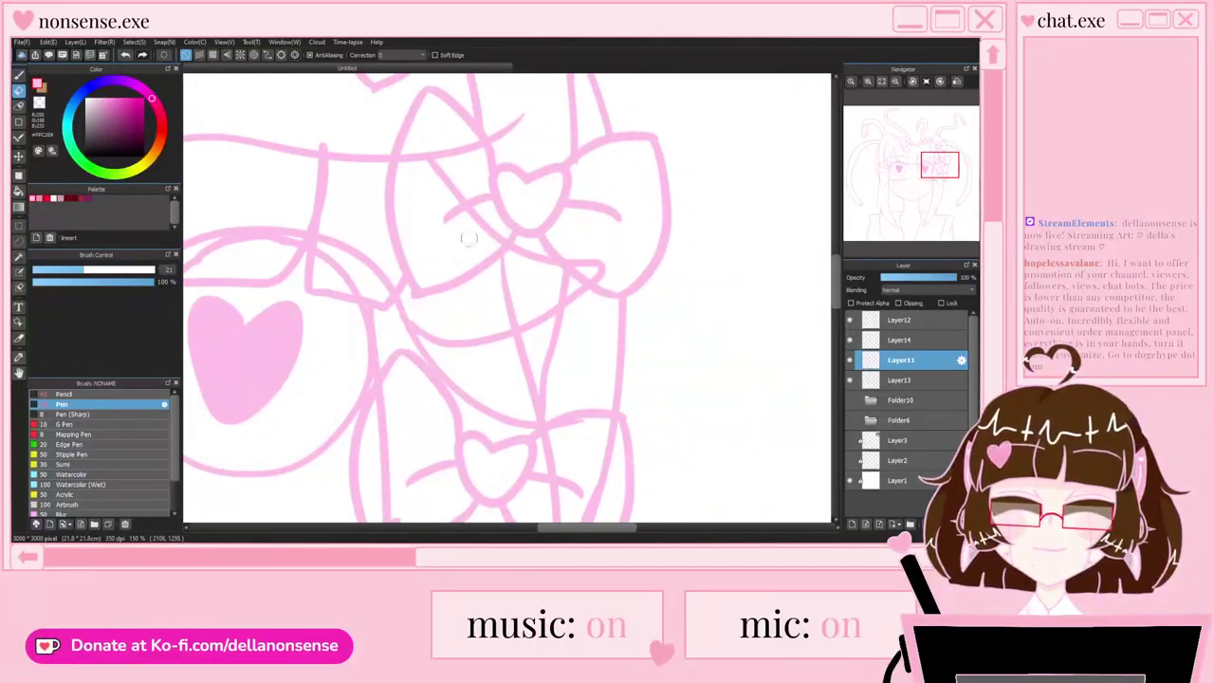
Step: Erase the hair strand line crossing the outer loop of the lowest bow on Layer11
scroll(470, 237, down, 4)
scroll(482, 318, up, 4)
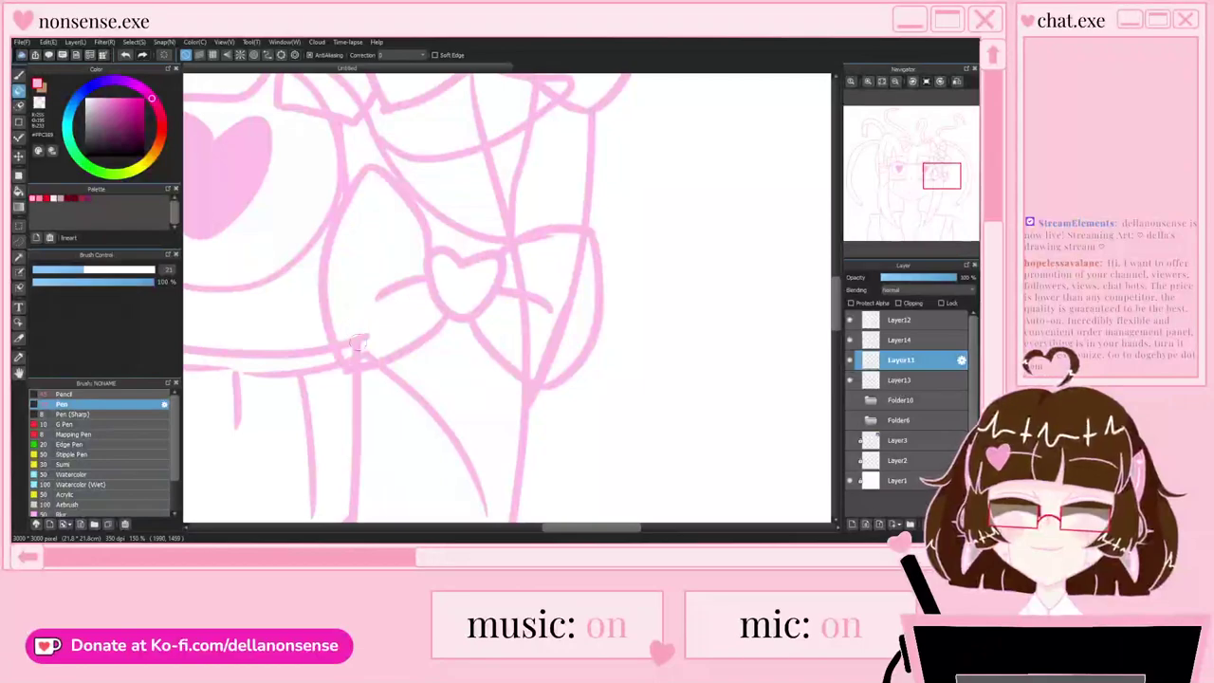
drag(580, 243, 542, 373)
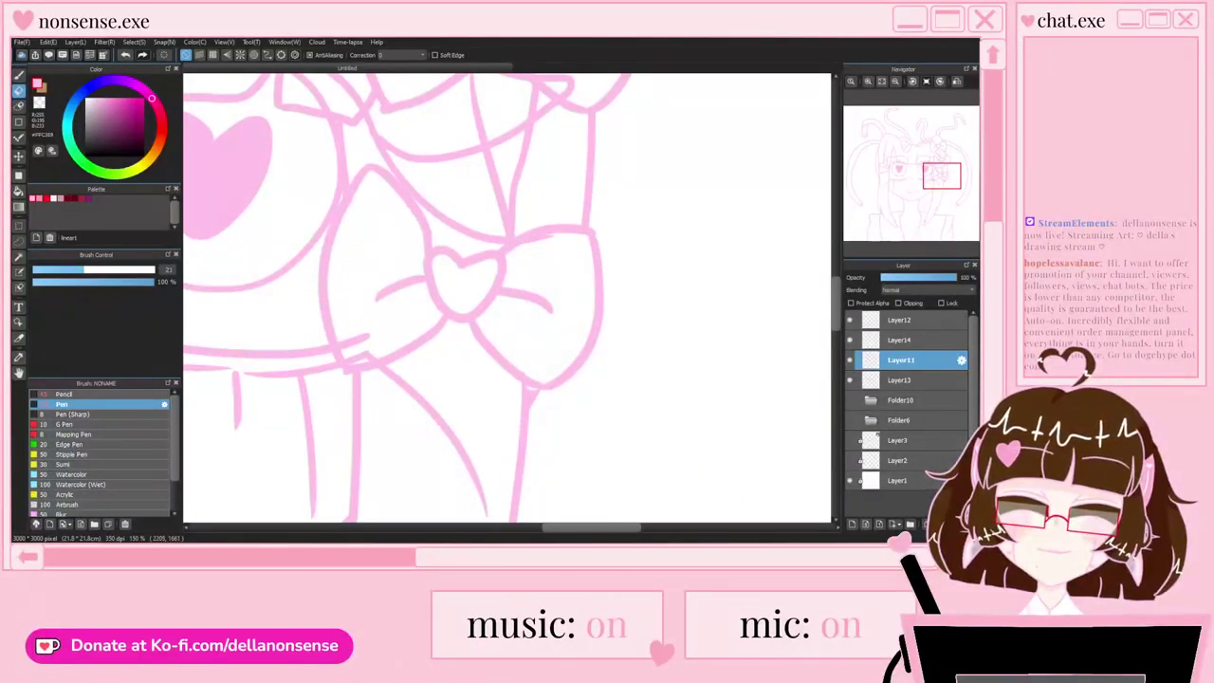
Step: Redraw the short join where the hair strand meets the underside of the lowest bow with the Pen brush
key(b)
scroll(529, 398, up, 3)
drag(520, 360, 516, 418)
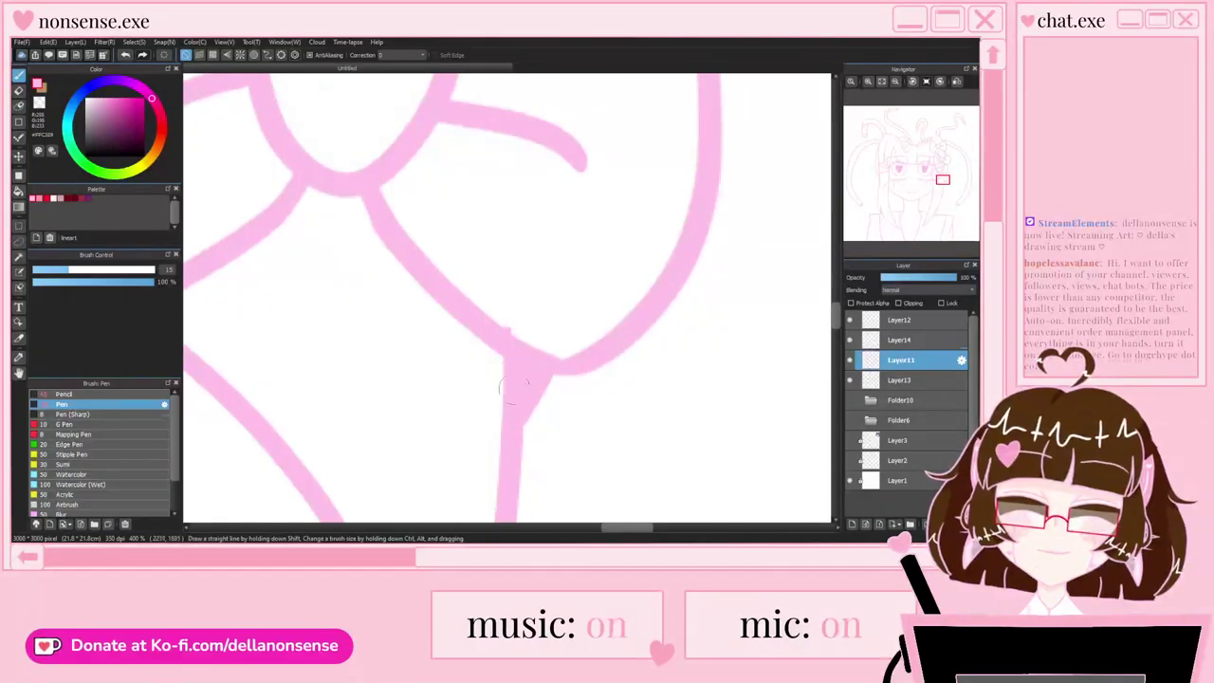
scroll(514, 396, down, 8)
scroll(415, 251, up, 2)
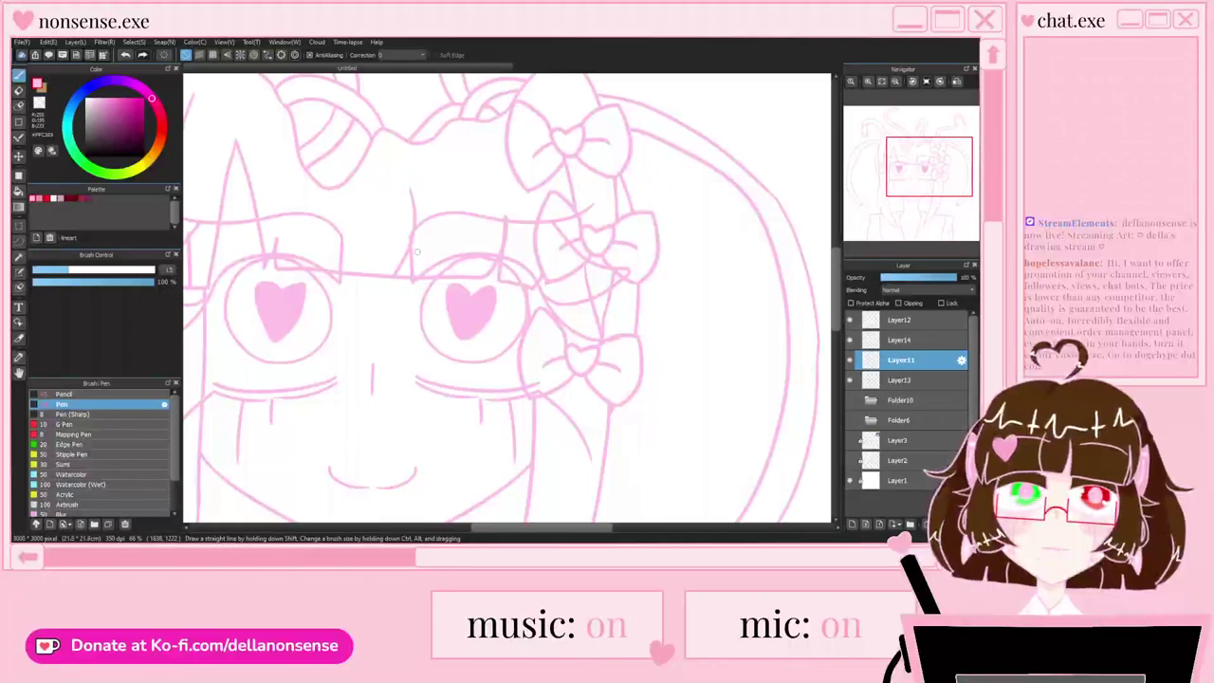
scroll(418, 252, down, 1)
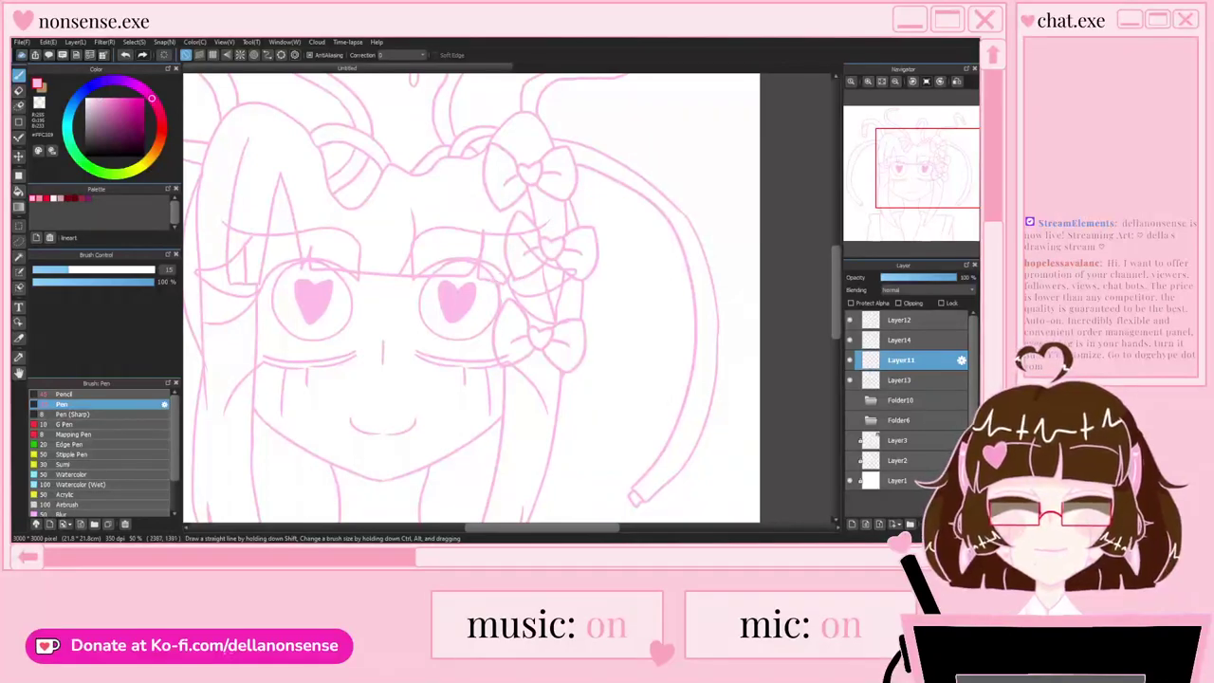
Step: Erase the leftover line ends crossing inside the middle bow's loops on Layer13
click(901, 381)
scroll(513, 240, up, 2)
key(e)
drag(590, 201, 573, 214)
scroll(569, 211, up, 2)
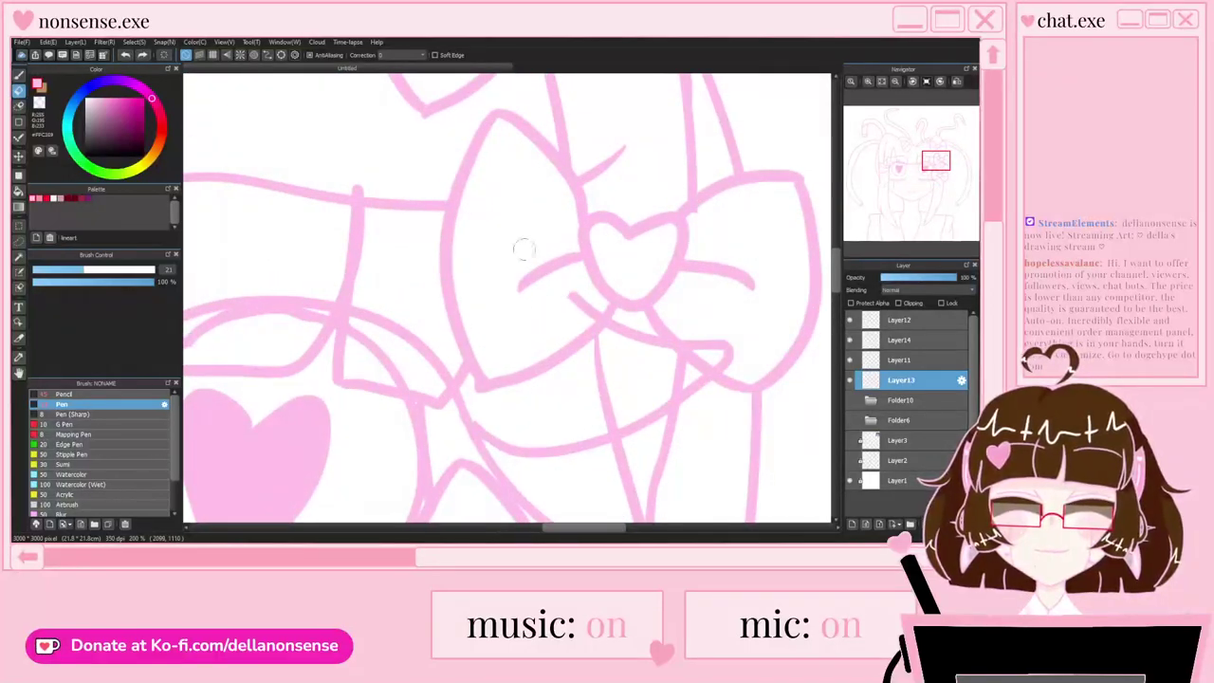
drag(581, 323, 593, 317)
scroll(497, 234, down, 3)
scroll(617, 315, up, 2)
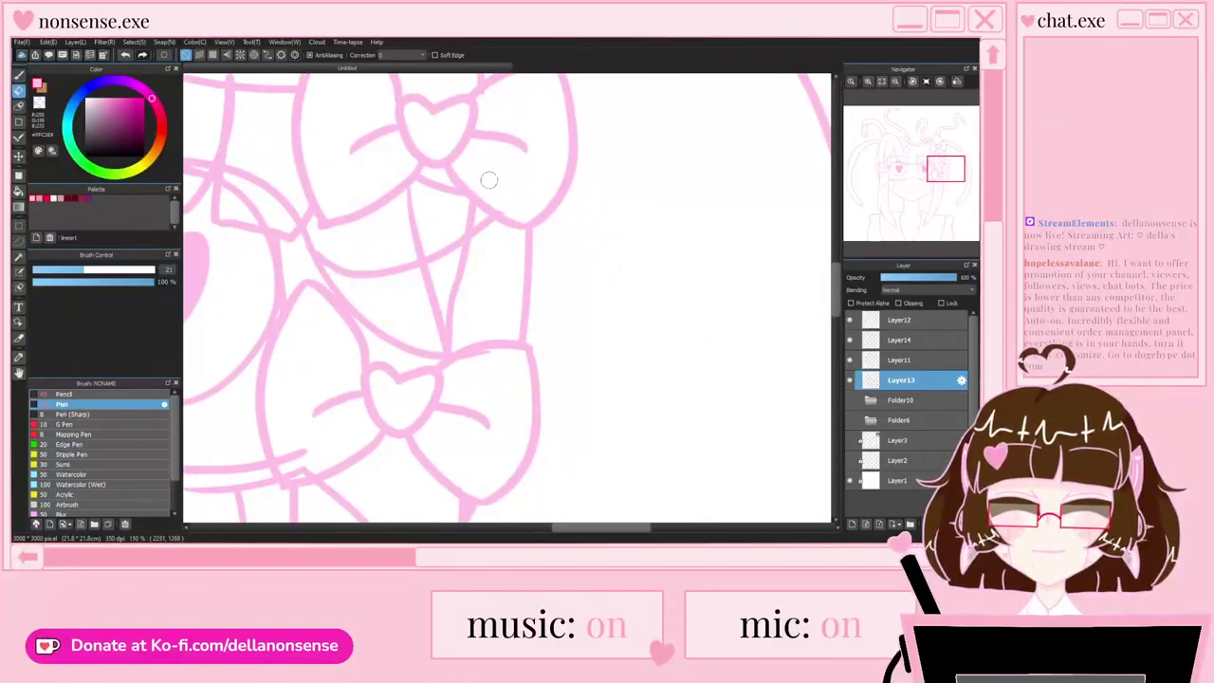
scroll(487, 181, down, 3)
scroll(440, 216, up, 4)
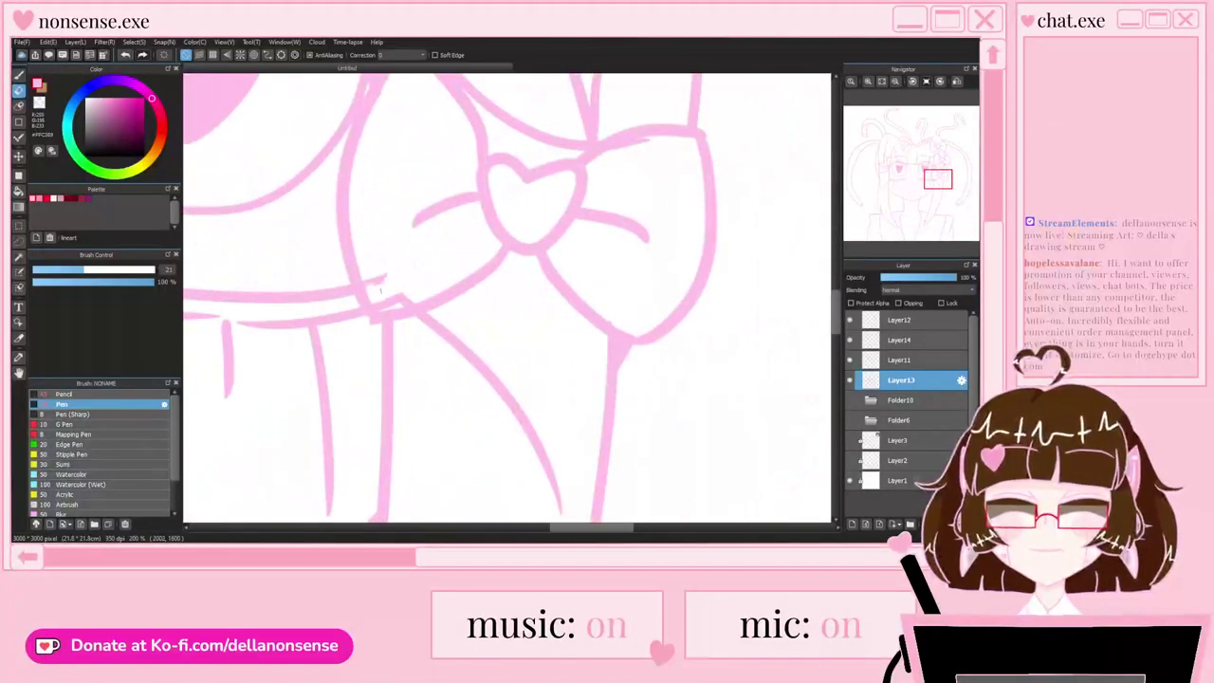
scroll(407, 280, down, 4)
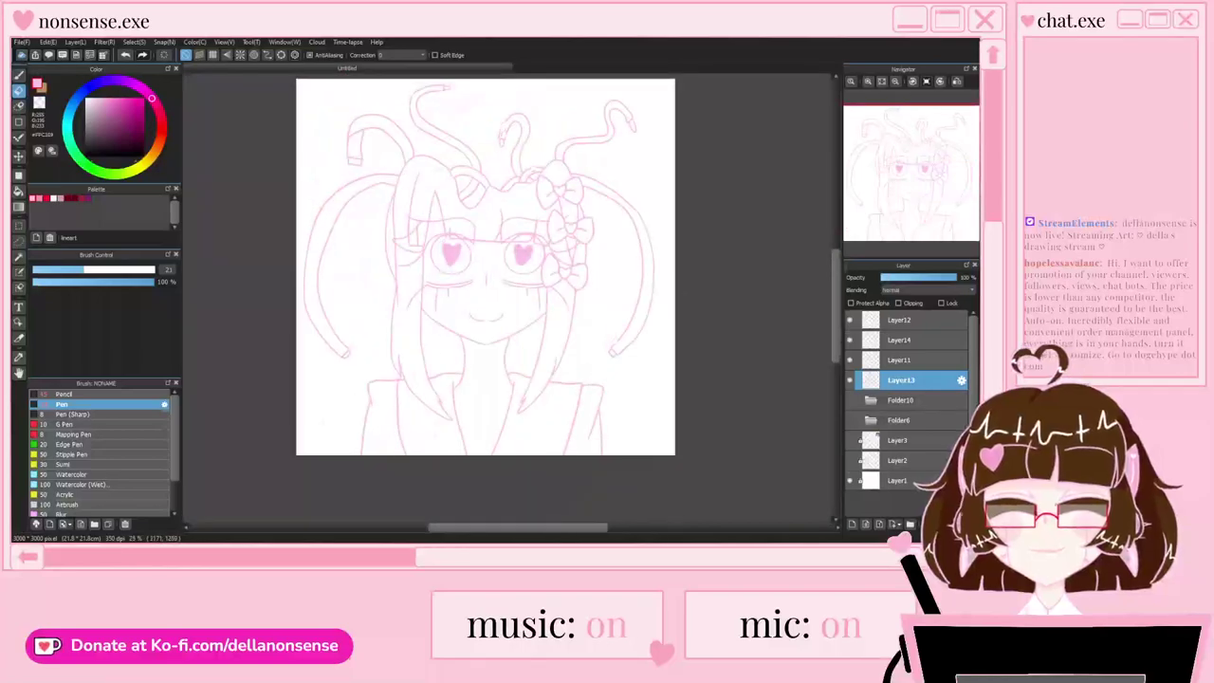
Step: Show the reference image on Layer3 and place a copy of it in a new canvas
scroll(406, 281, up, 2)
scroll(443, 267, down, 2)
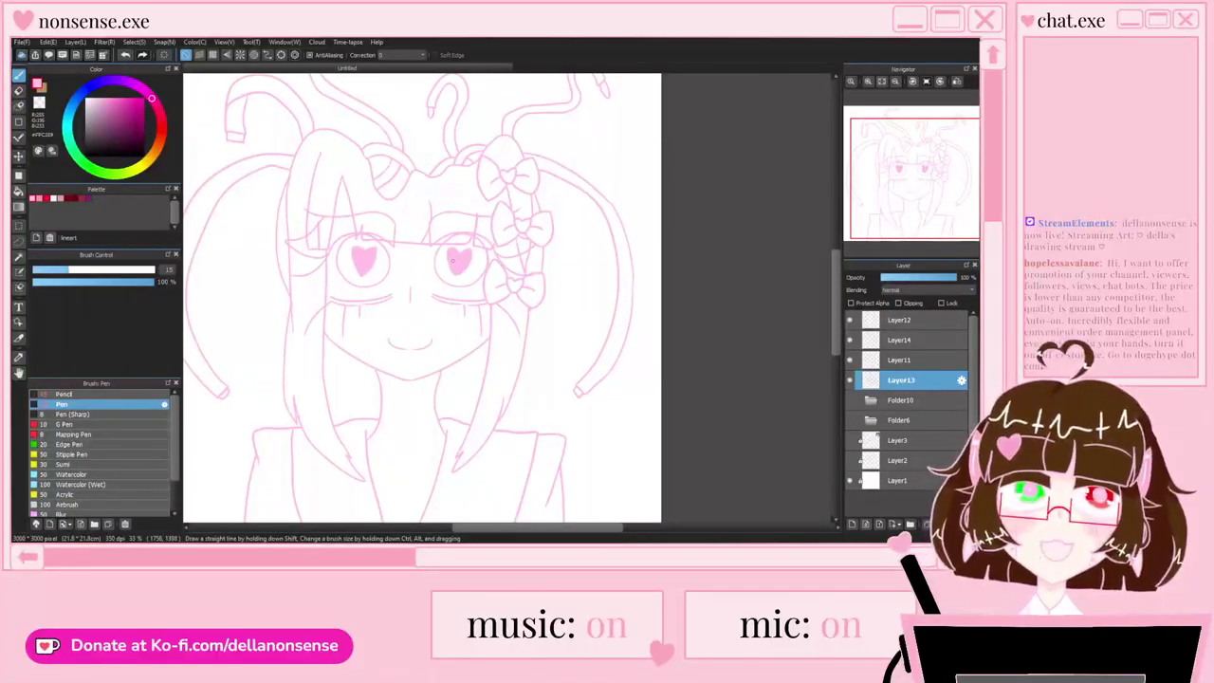
scroll(409, 294, down, 1)
scroll(409, 294, up, 2)
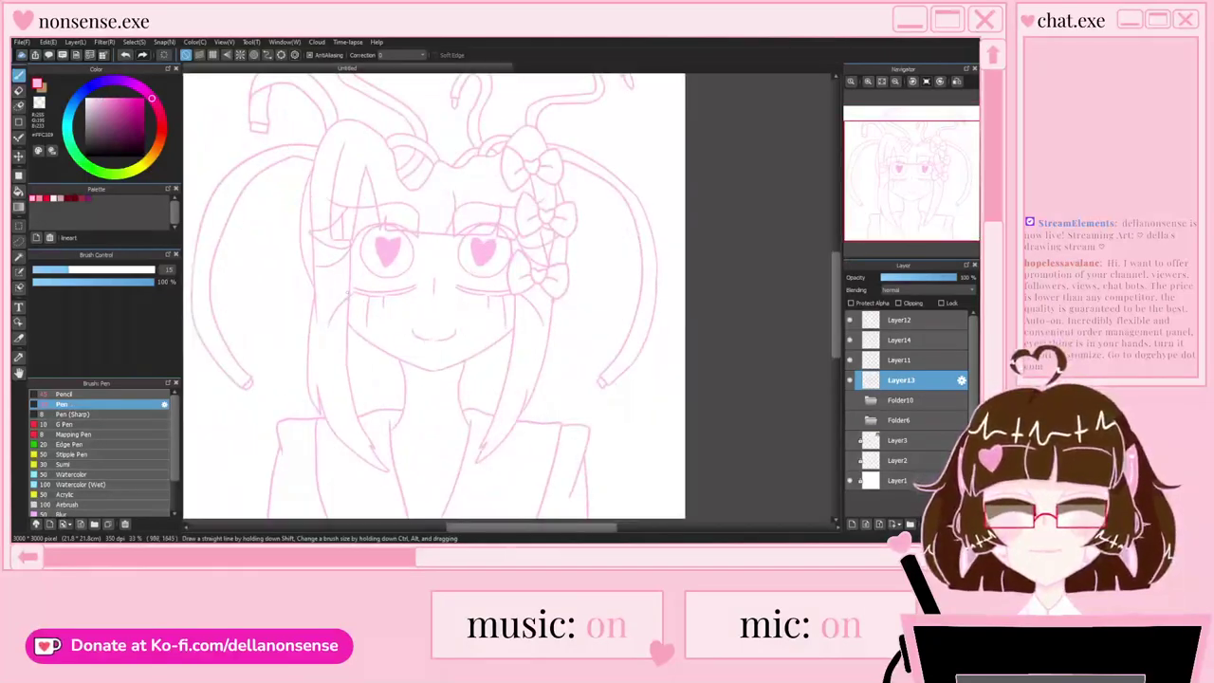
click(850, 440)
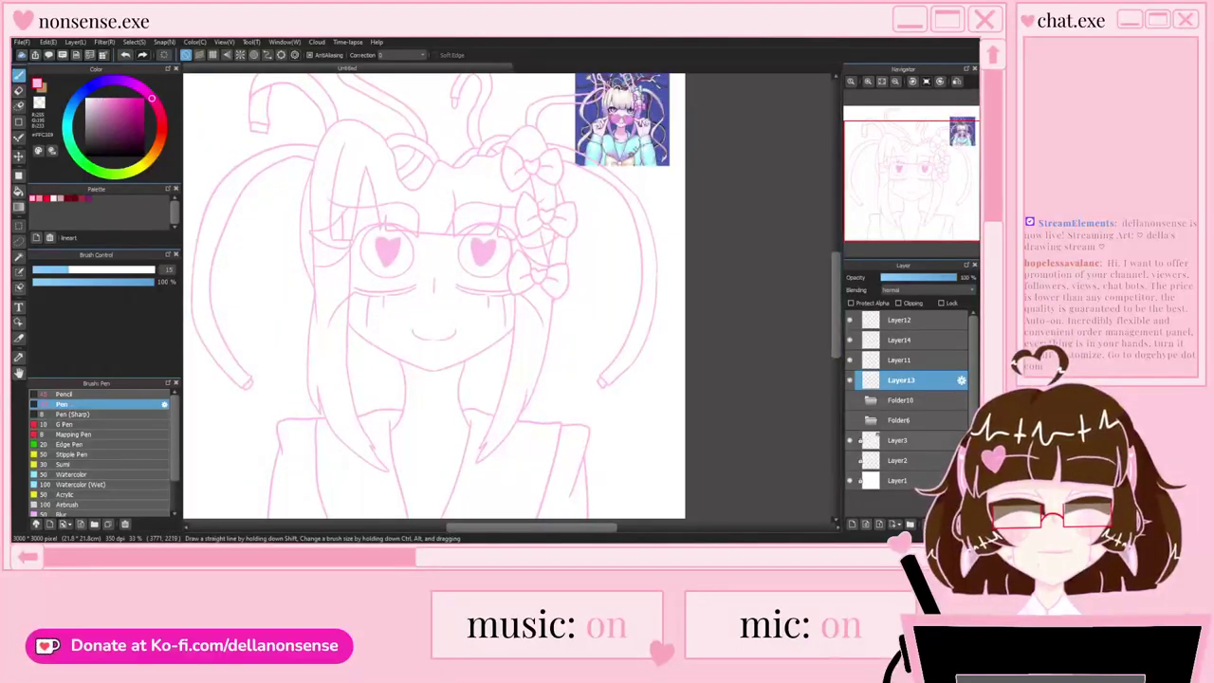
click(899, 440)
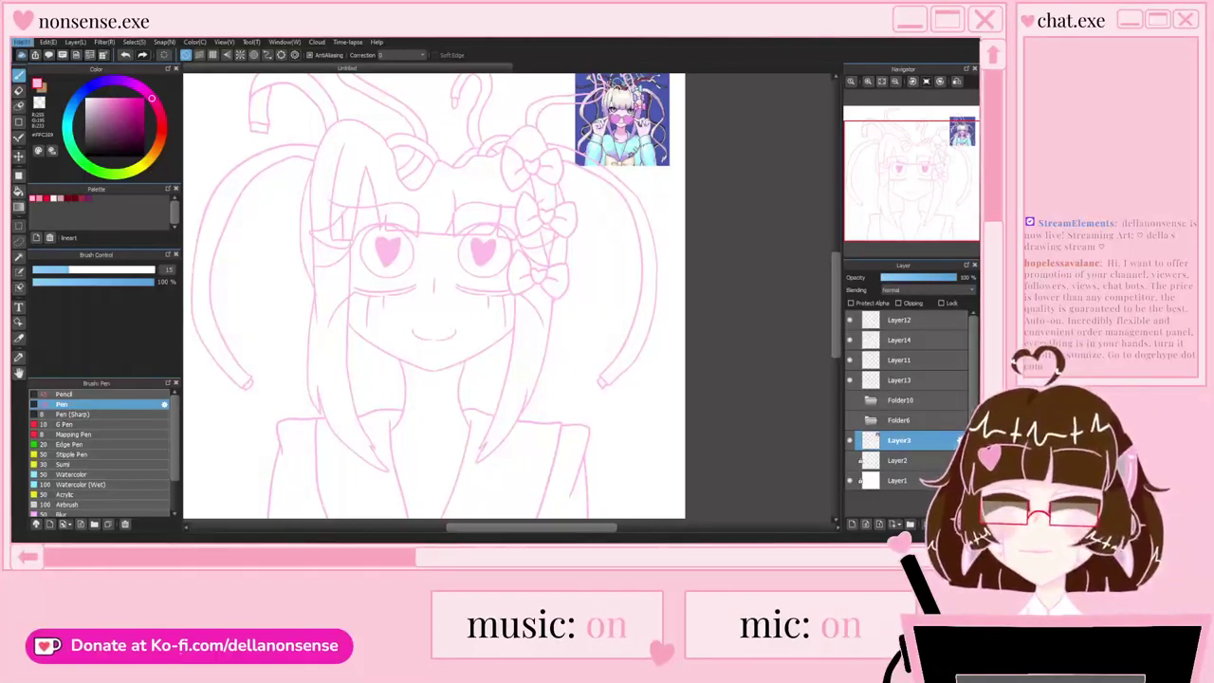
click(57, 61)
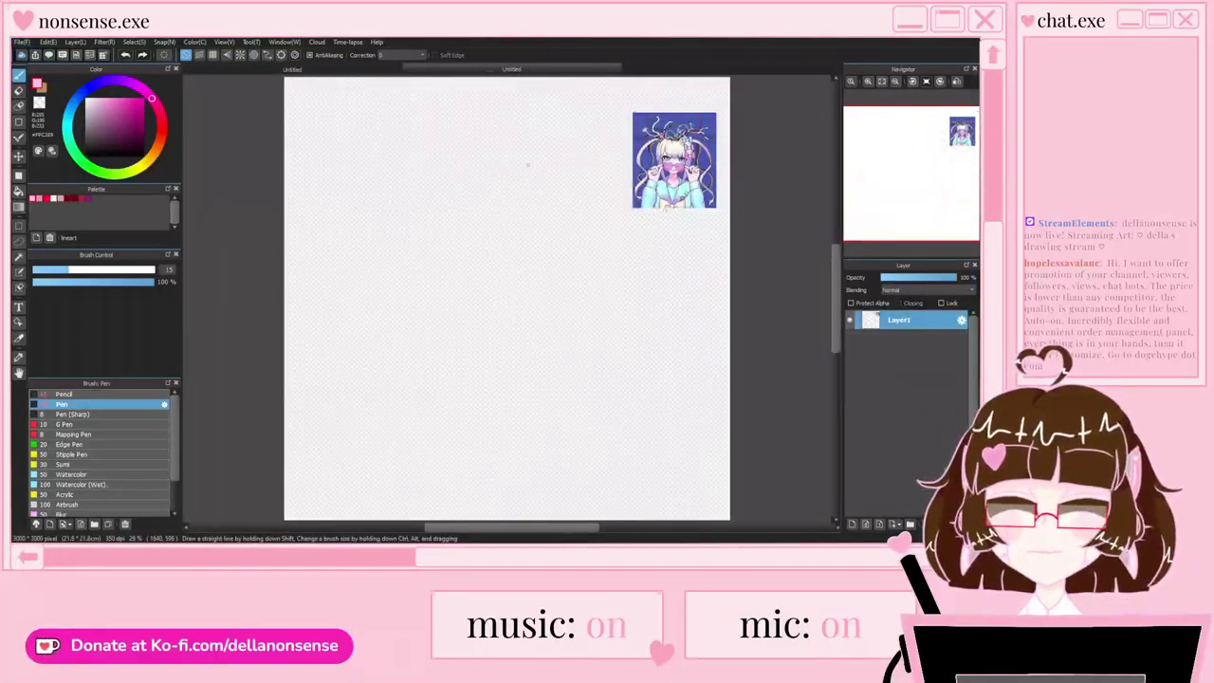
Step: Examine the copied reference character up close and return to the lineart canvas
scroll(593, 169, down, 2)
scroll(630, 157, up, 5)
scroll(630, 157, down, 2)
scroll(614, 163, up, 3)
scroll(596, 165, down, 1)
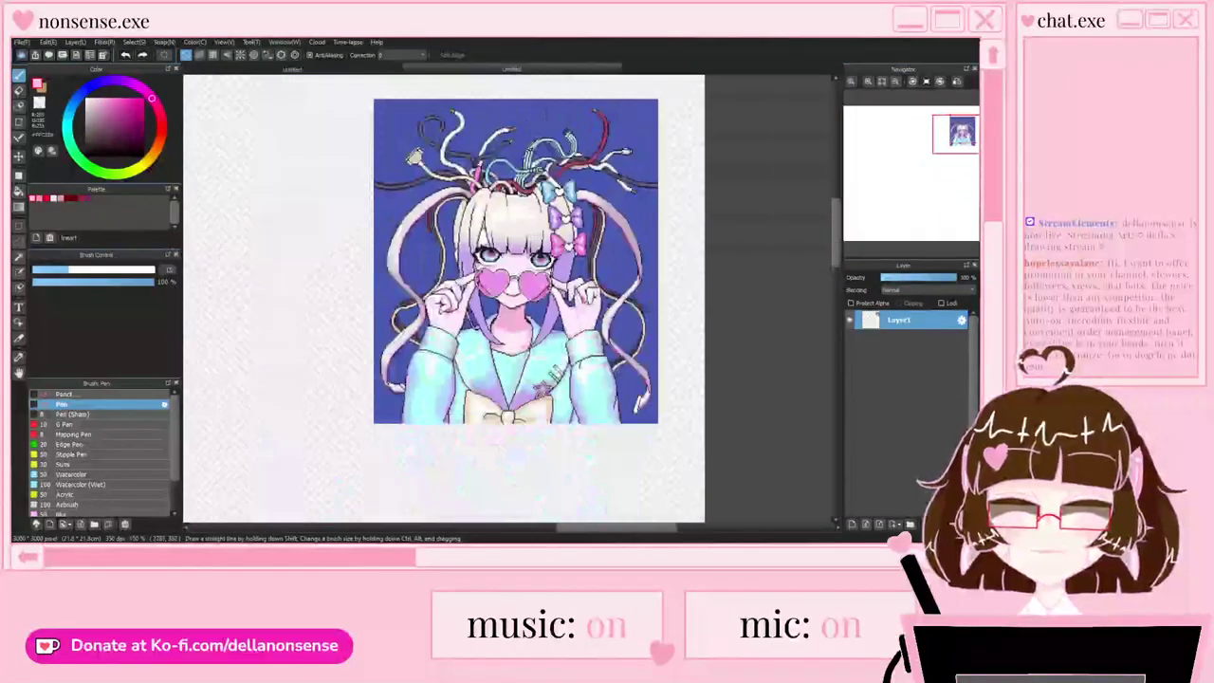
click(292, 69)
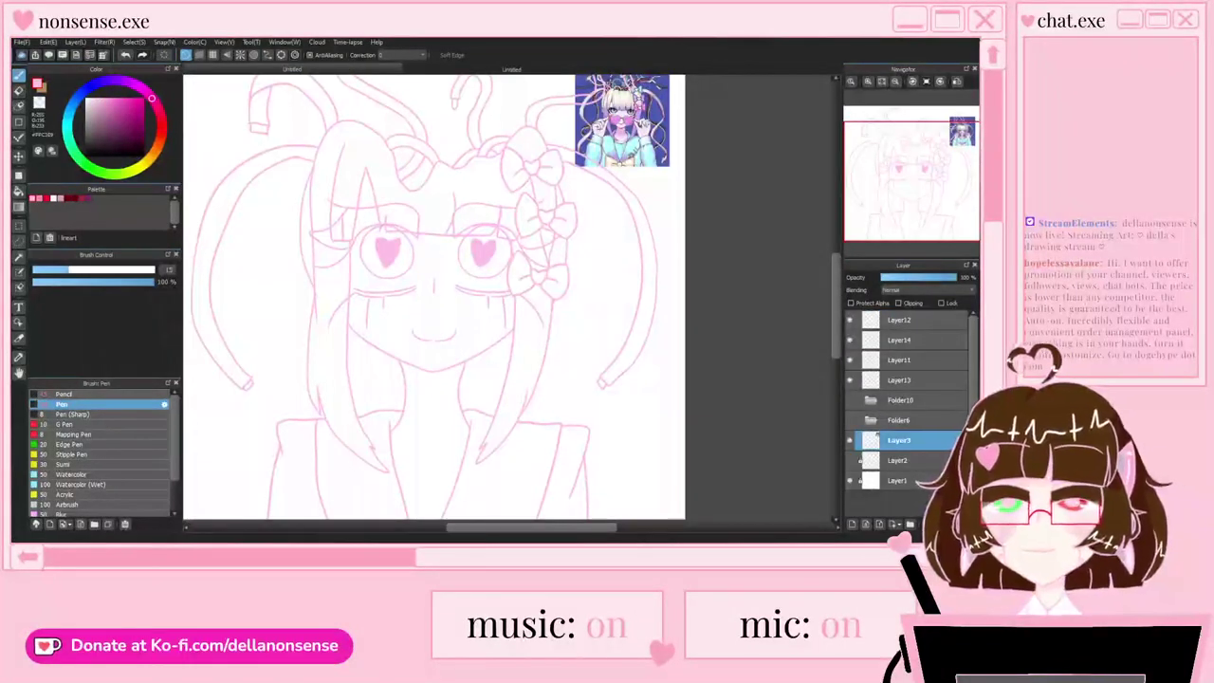
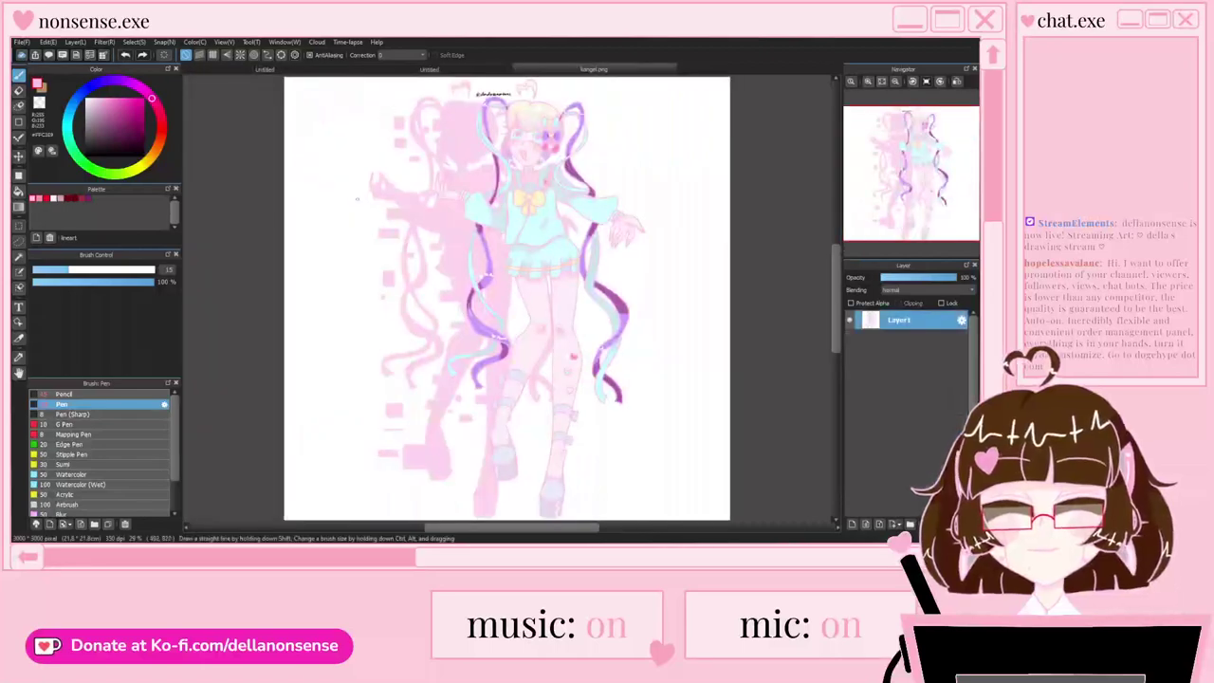
Step: Sample the pale pink skin colour from kangel.png and hide the Layer3 reference in the lineart canvas
scroll(569, 133, up, 5)
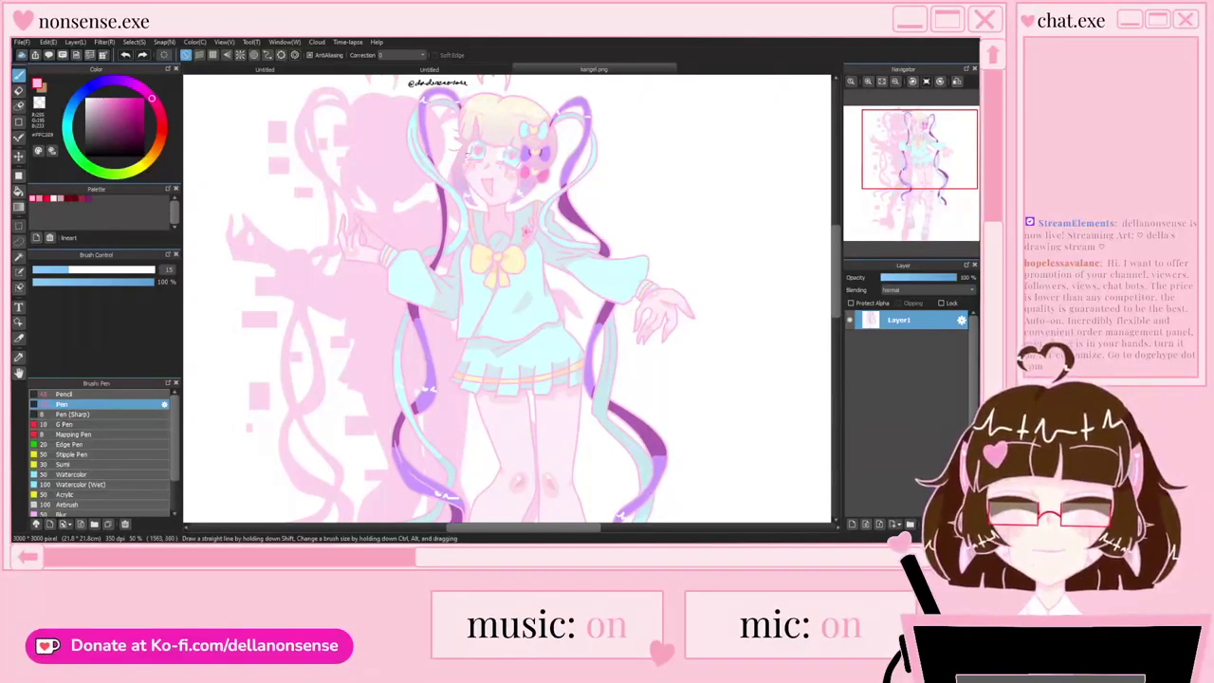
scroll(478, 205, up, 2)
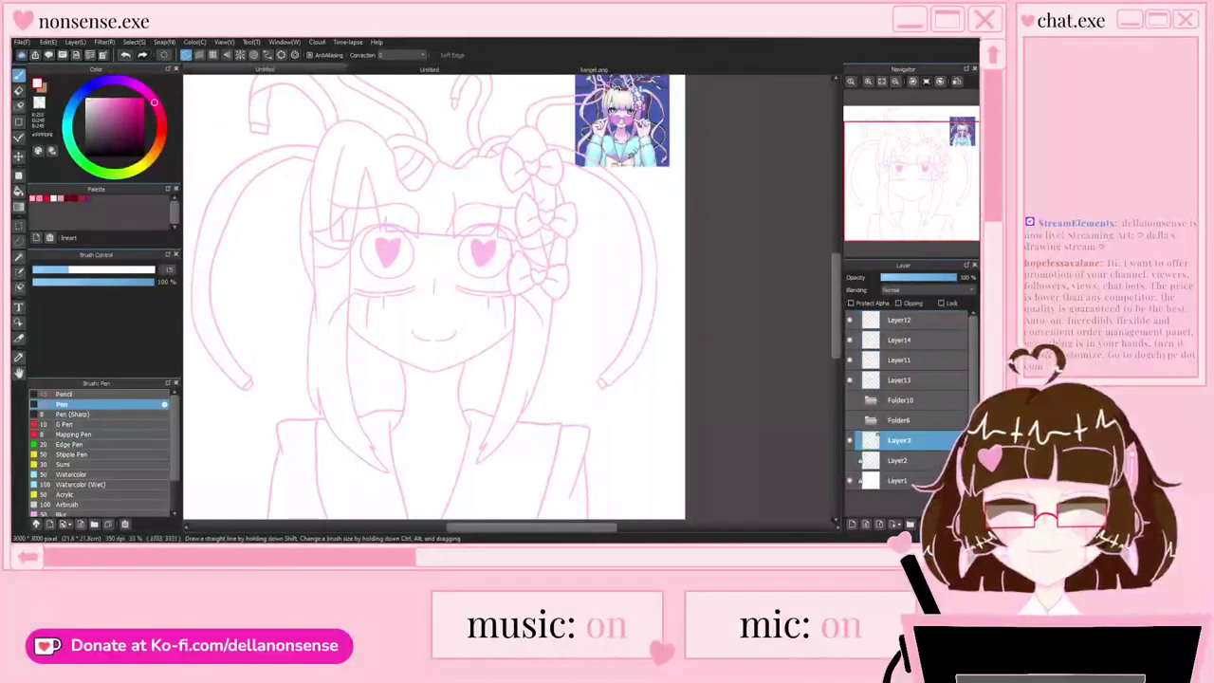
click(850, 440)
scroll(589, 250, down, 2)
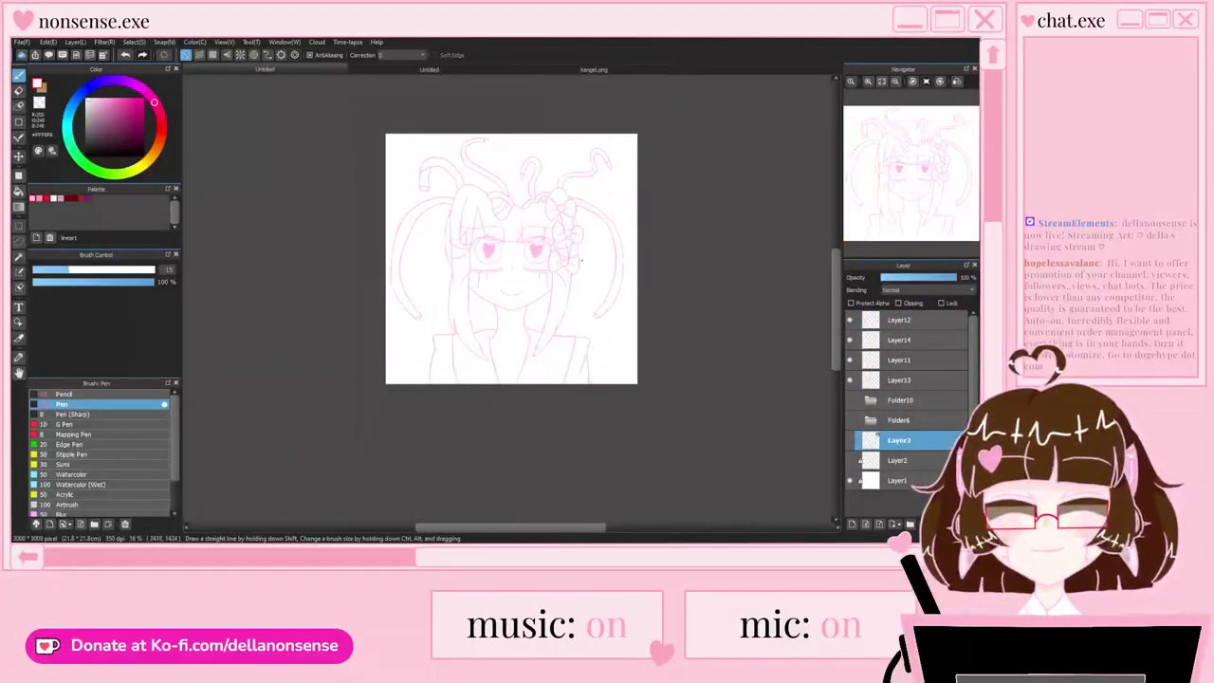
scroll(554, 293, up, 2)
Step: Toggle the visibility of Layer13 and Layer11 to check which lines each layer holds
click(899, 381)
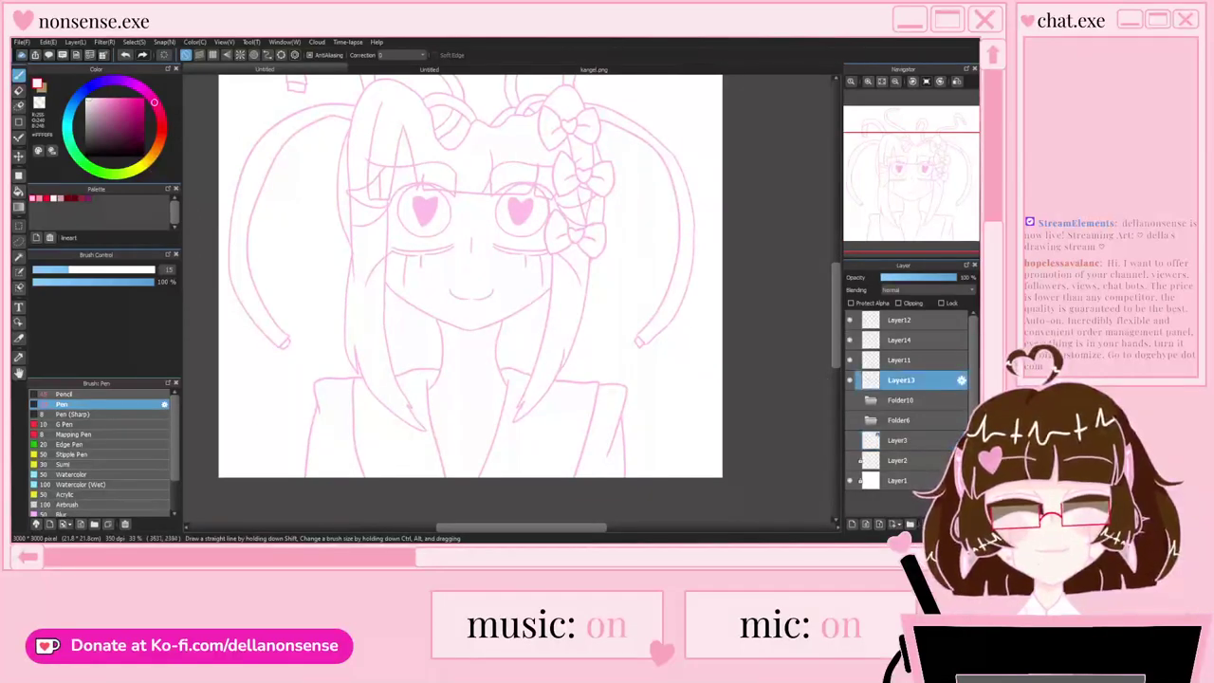
click(850, 381)
key(ctrl+z)
click(850, 380)
click(850, 380)
click(899, 360)
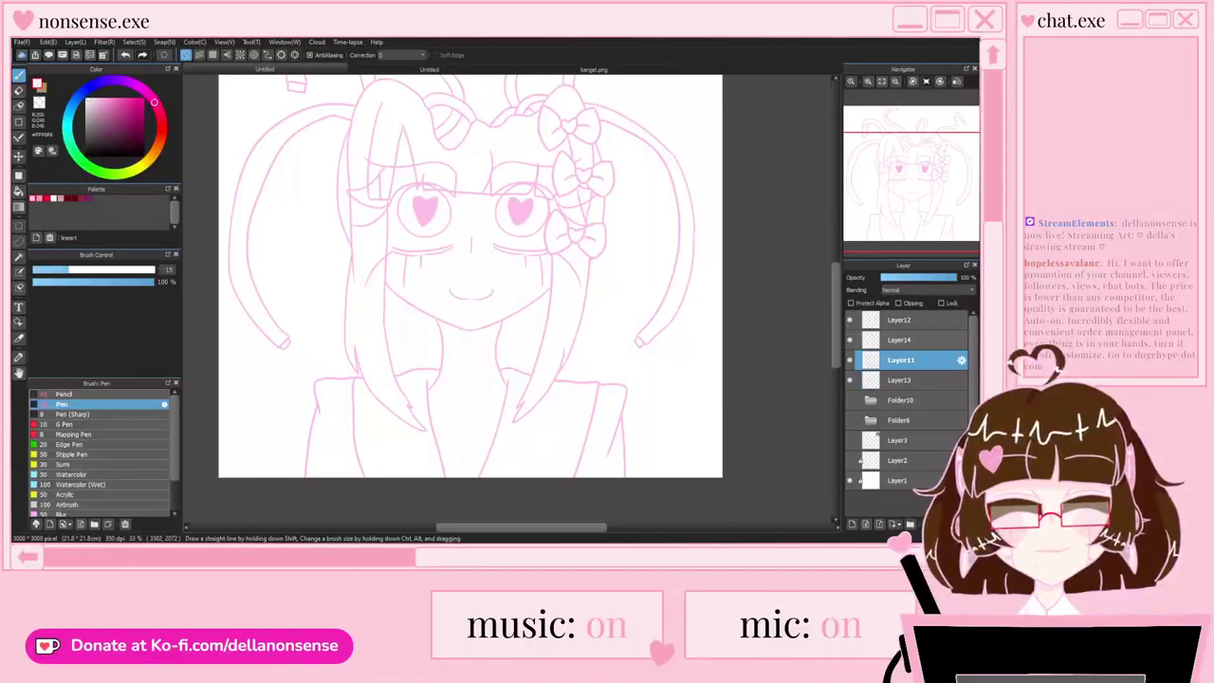
click(850, 361)
click(850, 361)
Step: Inspect the Layer11 lineart around the face and side hair strands for remaining overlapping lines
scroll(392, 267, up, 3)
scroll(273, 227, down, 1)
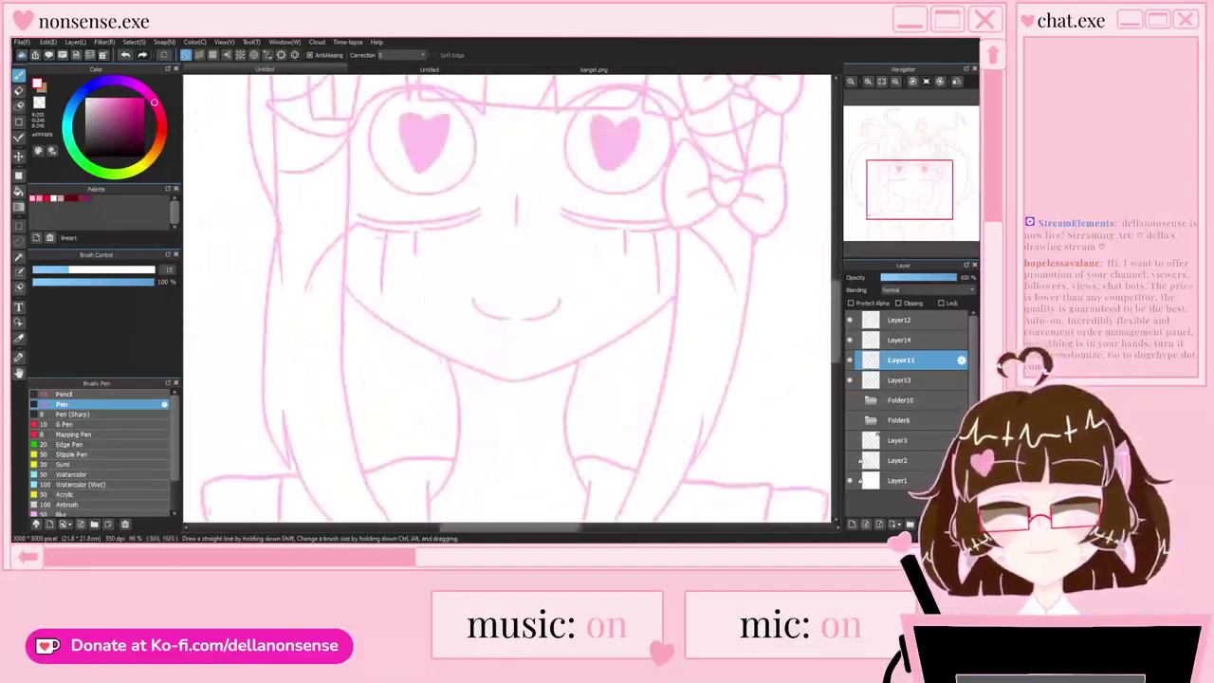
scroll(274, 225, up, 3)
key(e)
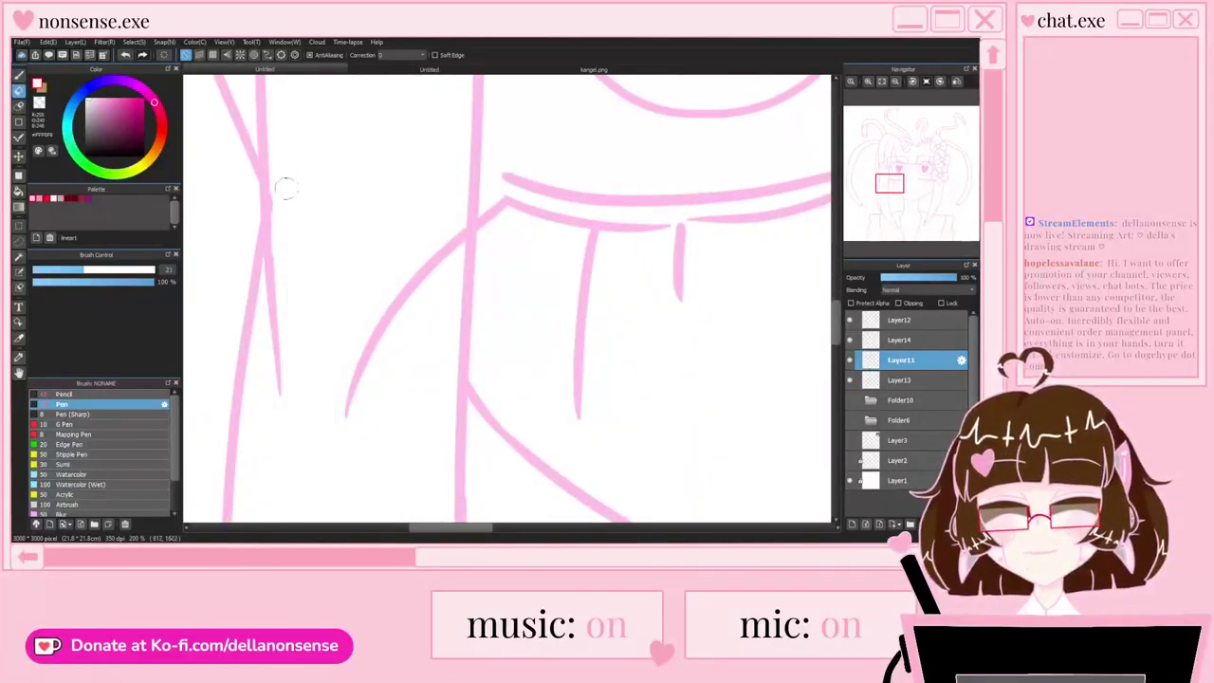
scroll(303, 202, down, 4)
scroll(458, 282, down, 5)
scroll(458, 282, up, 2)
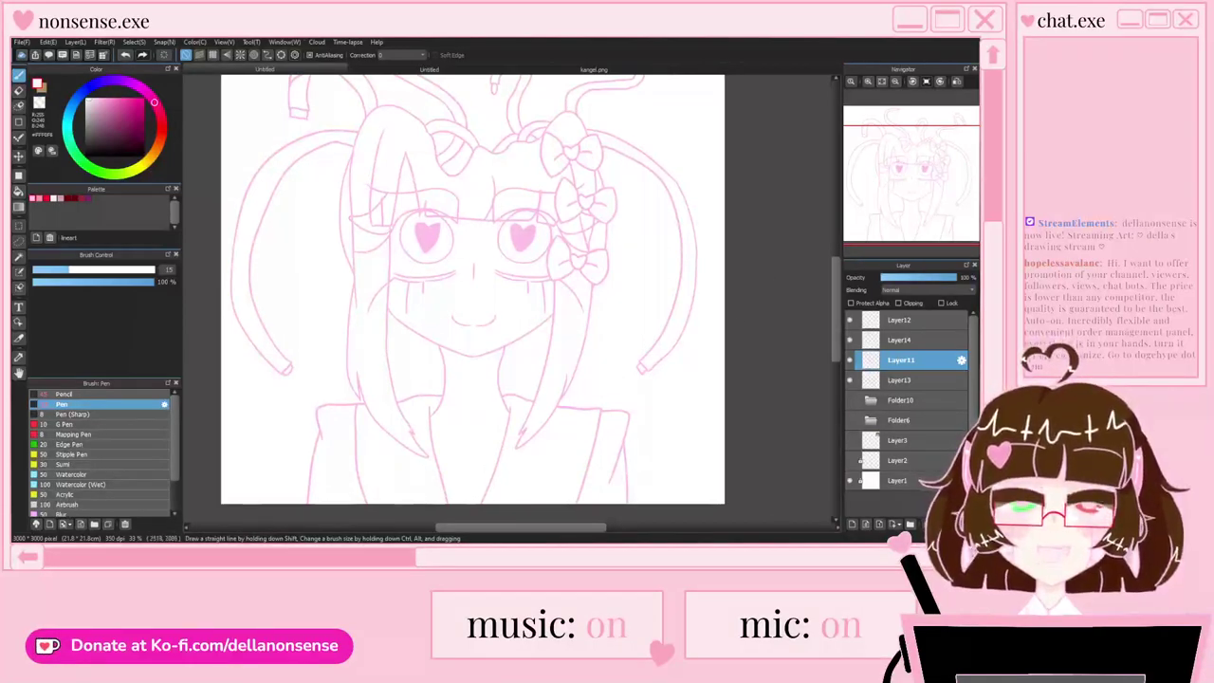
scroll(508, 322, down, 1)
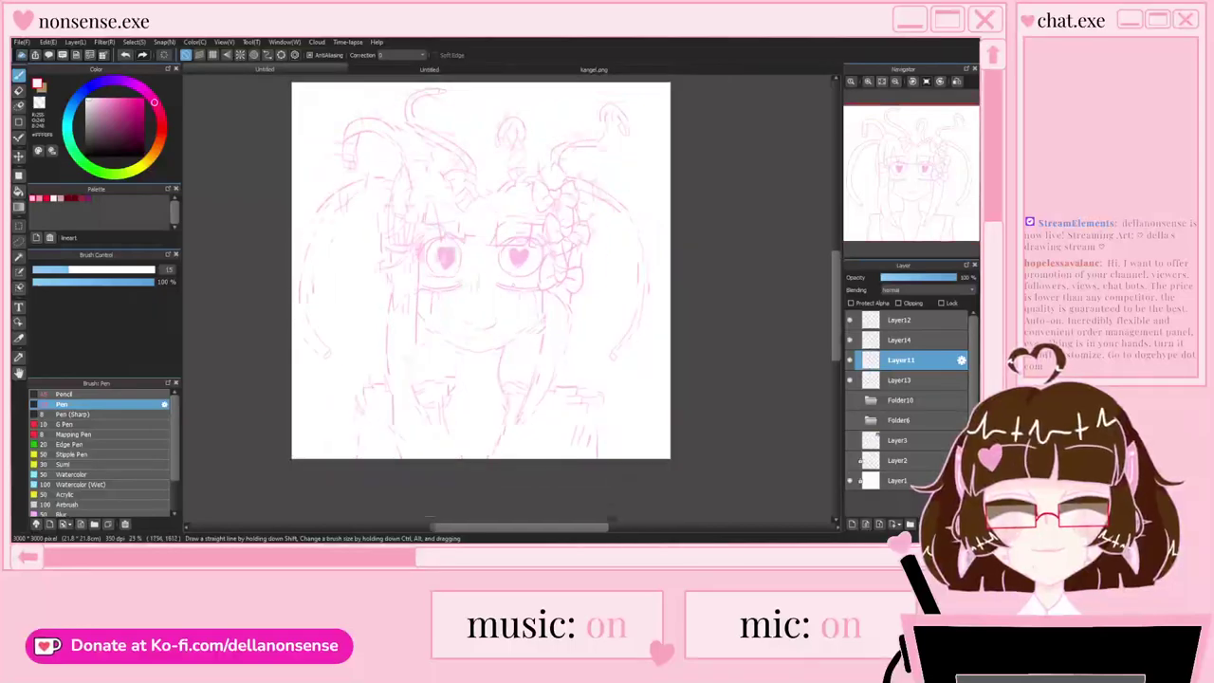
scroll(514, 284, up, 2)
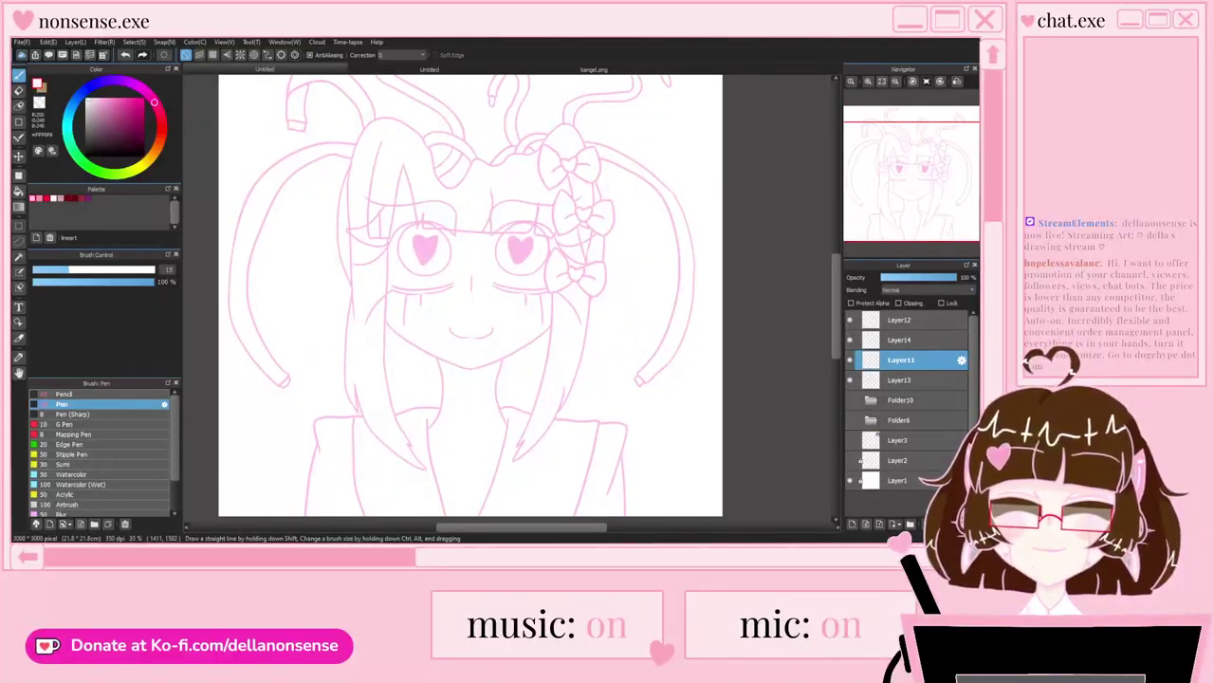
scroll(457, 277, down, 2)
scroll(456, 357, up, 2)
scroll(523, 361, down, 1)
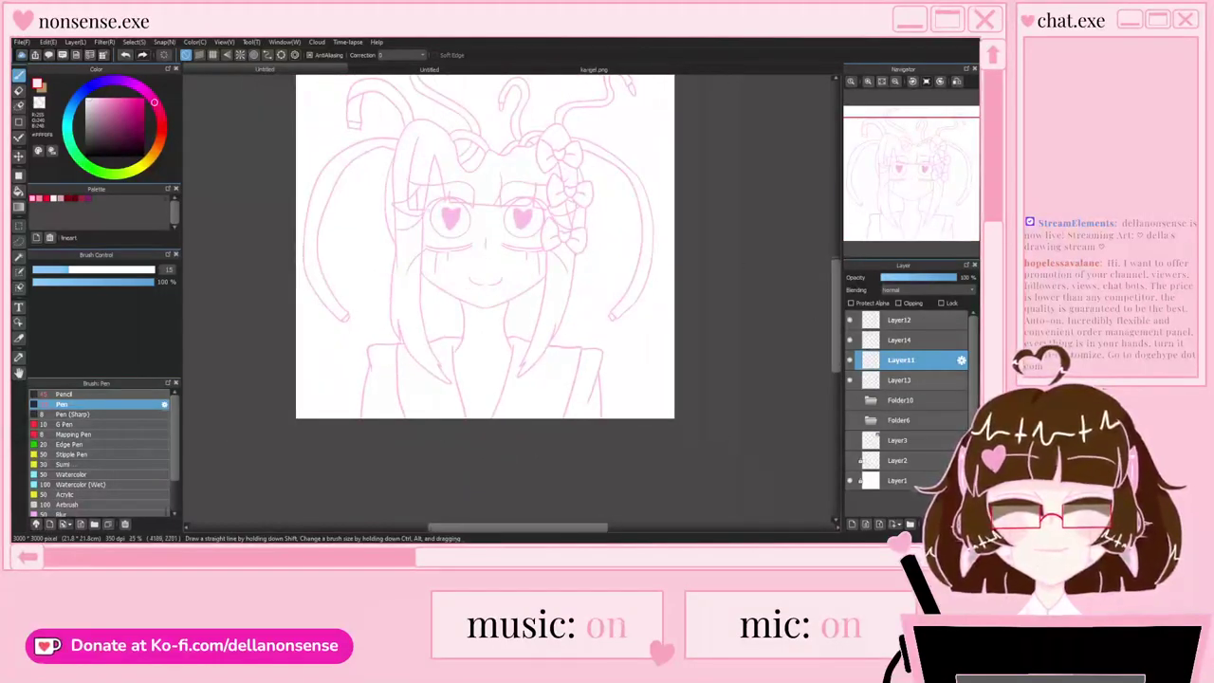
Step: Add a new layer named COLOR and place it directly beneath Layer13
click(900, 381)
click(850, 380)
click(850, 381)
click(901, 400)
click(899, 380)
click(852, 525)
click(901, 401)
drag(901, 400, 901, 376)
click(901, 400)
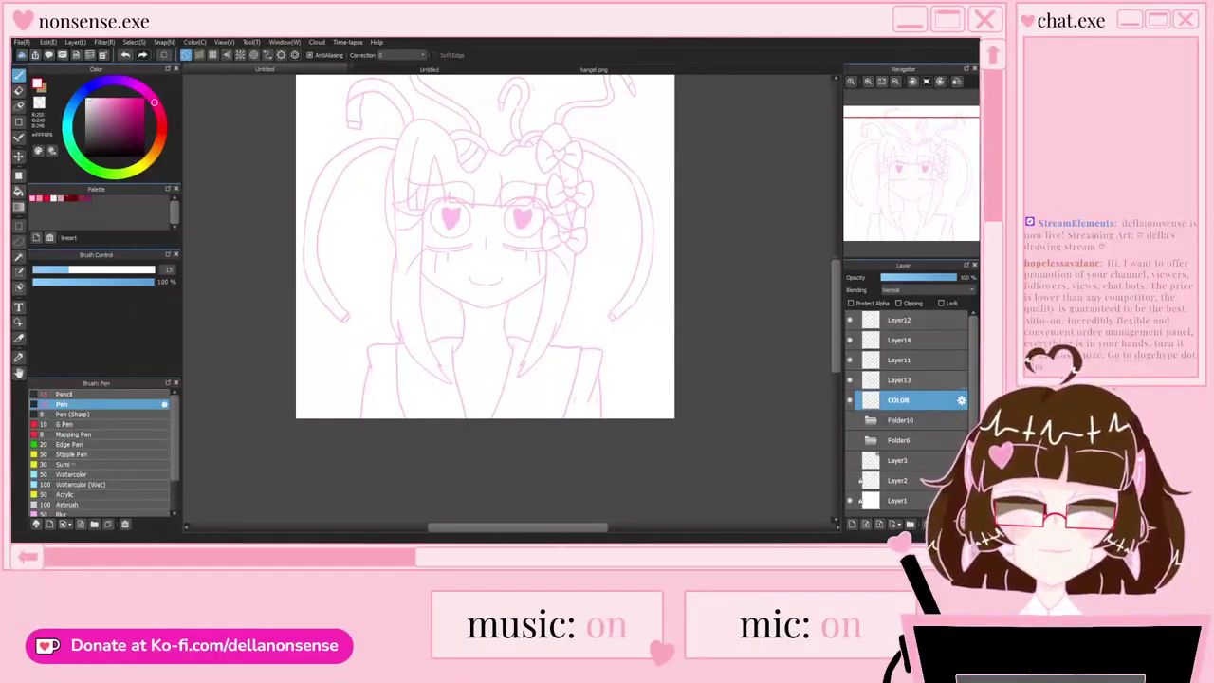
Step: Fill the face, neck and pointed gap in the bangs with the pale pink skin colour on the COLOR layer
scroll(488, 203, up, 3)
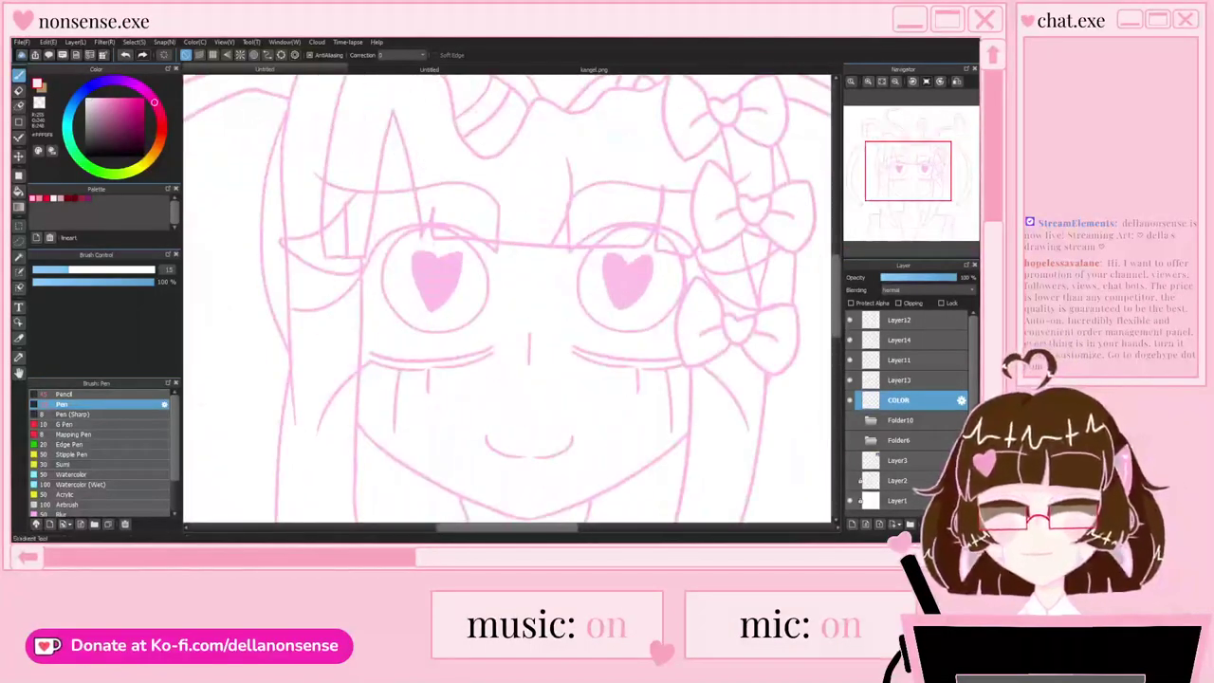
click(19, 192)
click(395, 170)
click(379, 318)
Step: Compare the filled skin areas with the colouring of the character's face in kangel.png
click(594, 70)
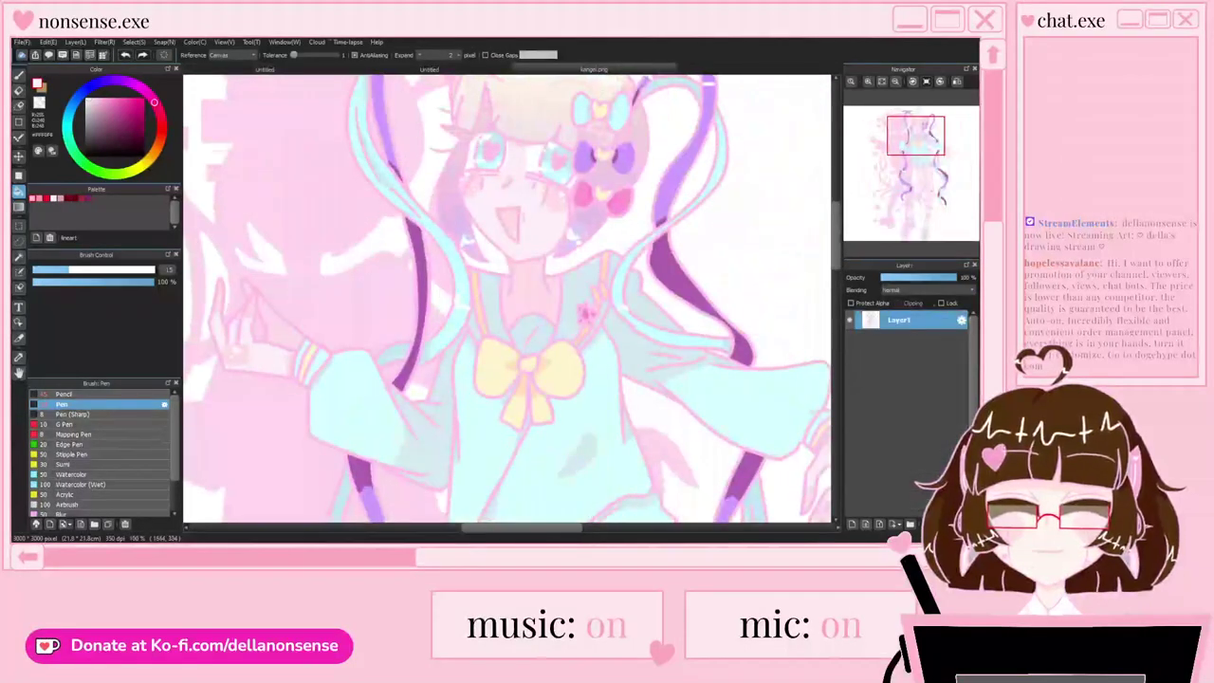
scroll(503, 152, up, 2)
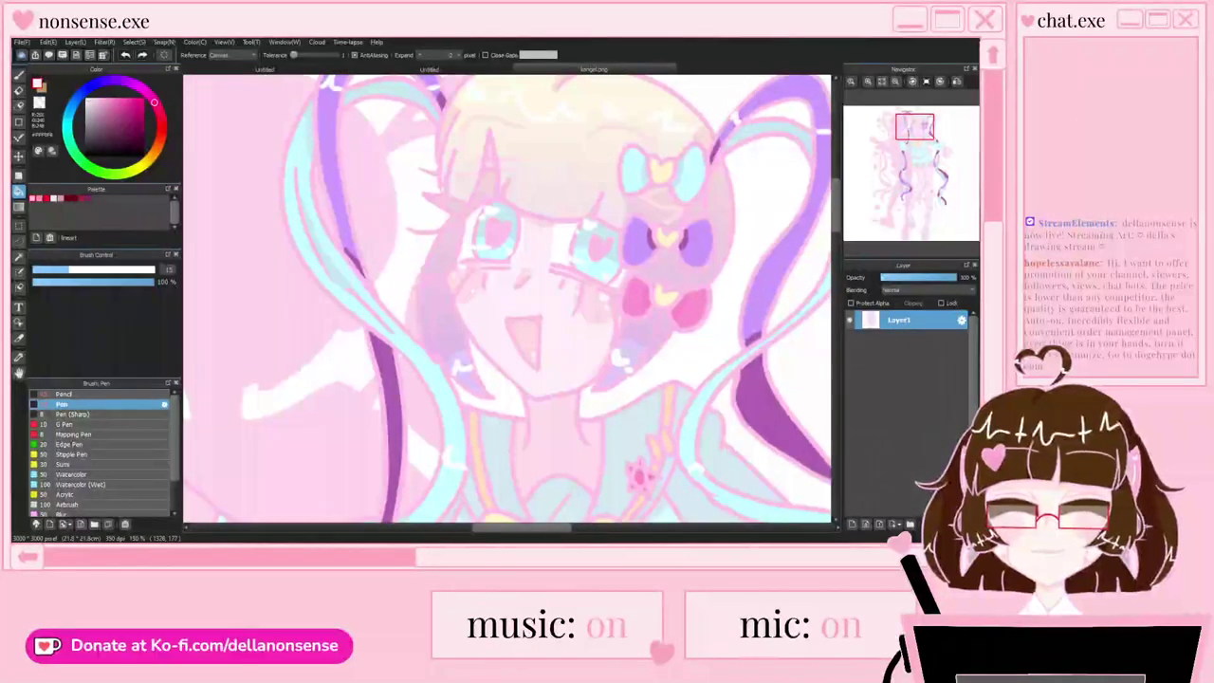
click(265, 69)
scroll(432, 209, down, 4)
scroll(456, 356, up, 3)
scroll(508, 294, down, 2)
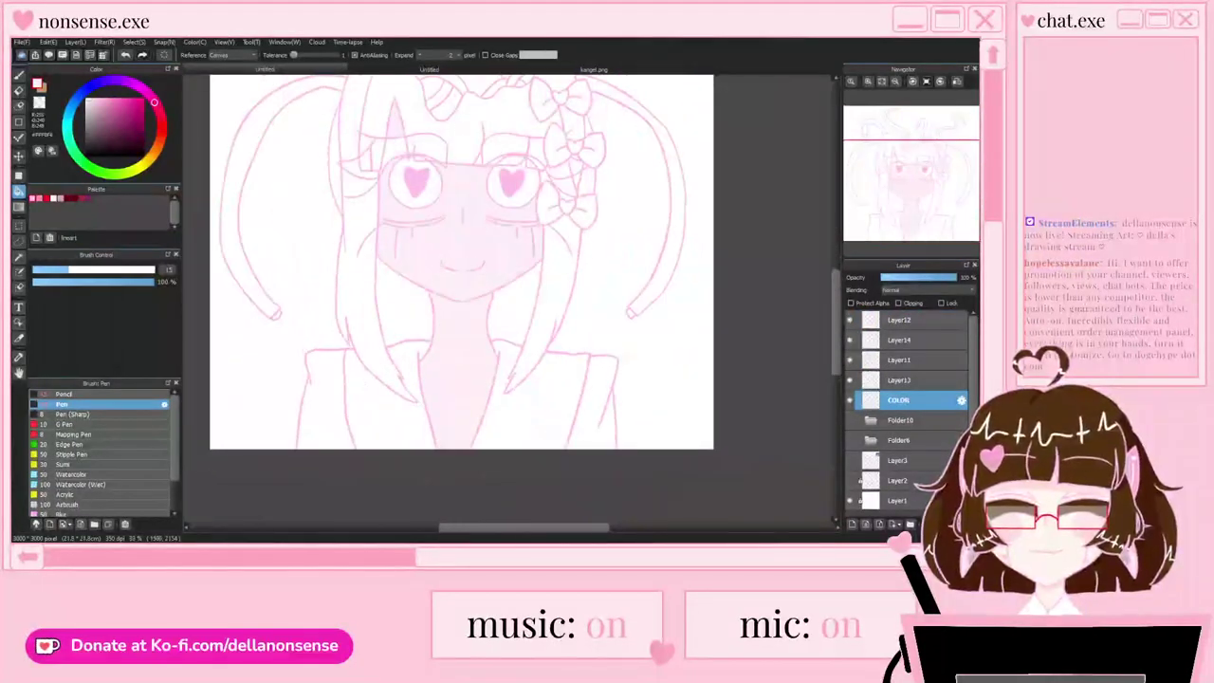
scroll(507, 294, up, 5)
scroll(507, 294, down, 2)
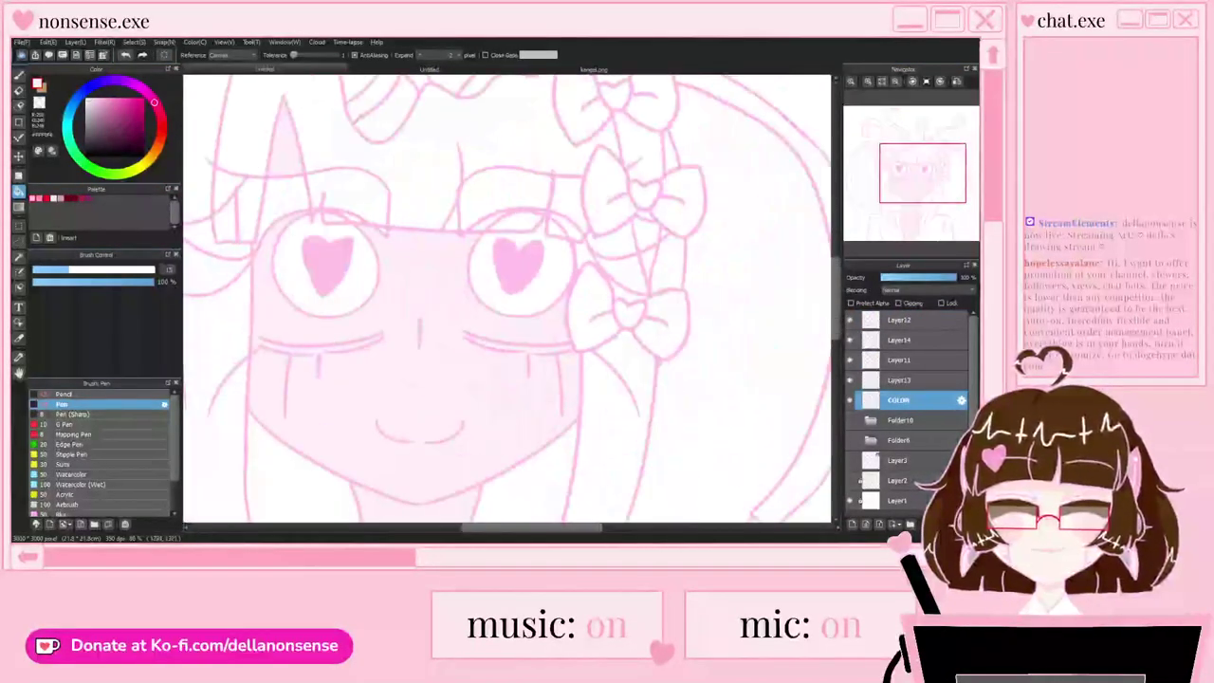
scroll(508, 294, down, 1)
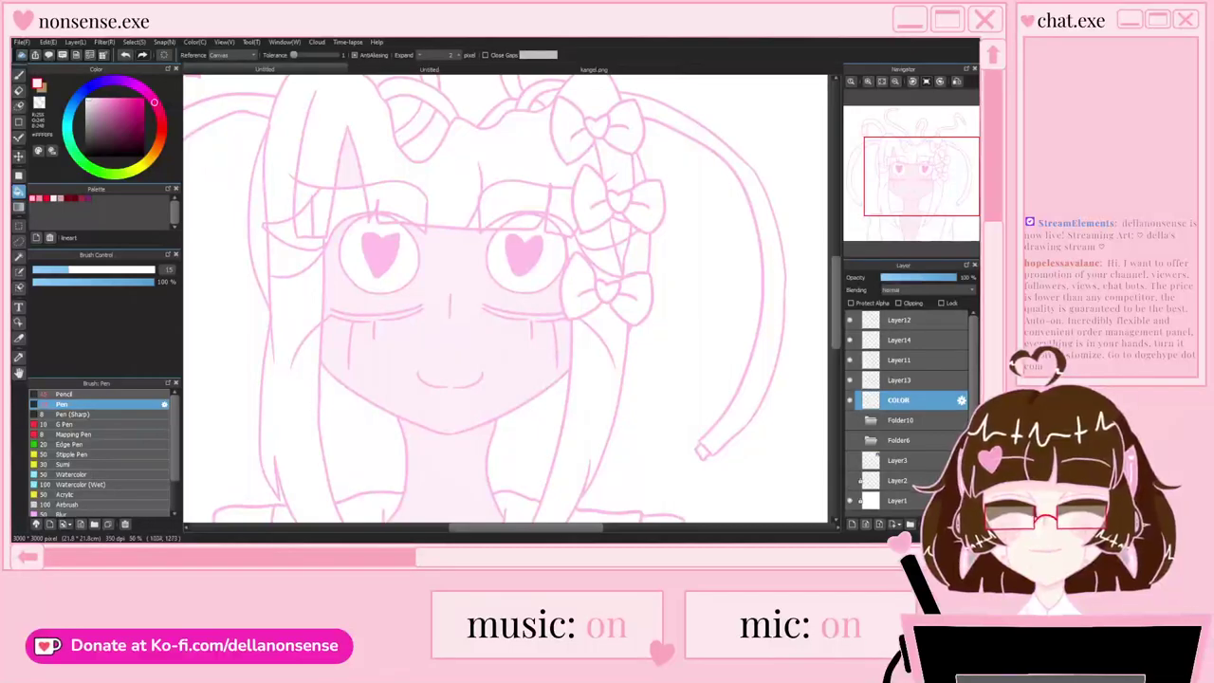
Step: Outline the sclera of the eye on the picture's left with a white pen line and fill it white on the COLOR layer
scroll(338, 228, up, 1)
key(b)
drag(427, 332, 425, 313)
scroll(427, 309, up, 1)
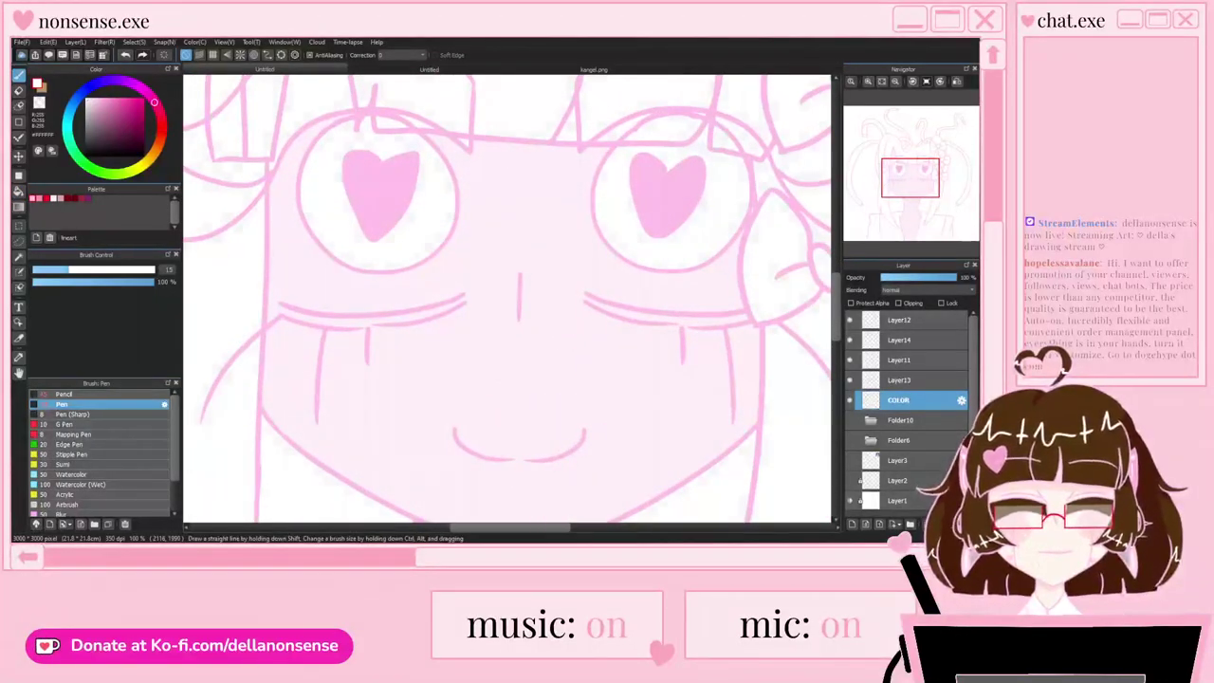
scroll(444, 204, up, 2)
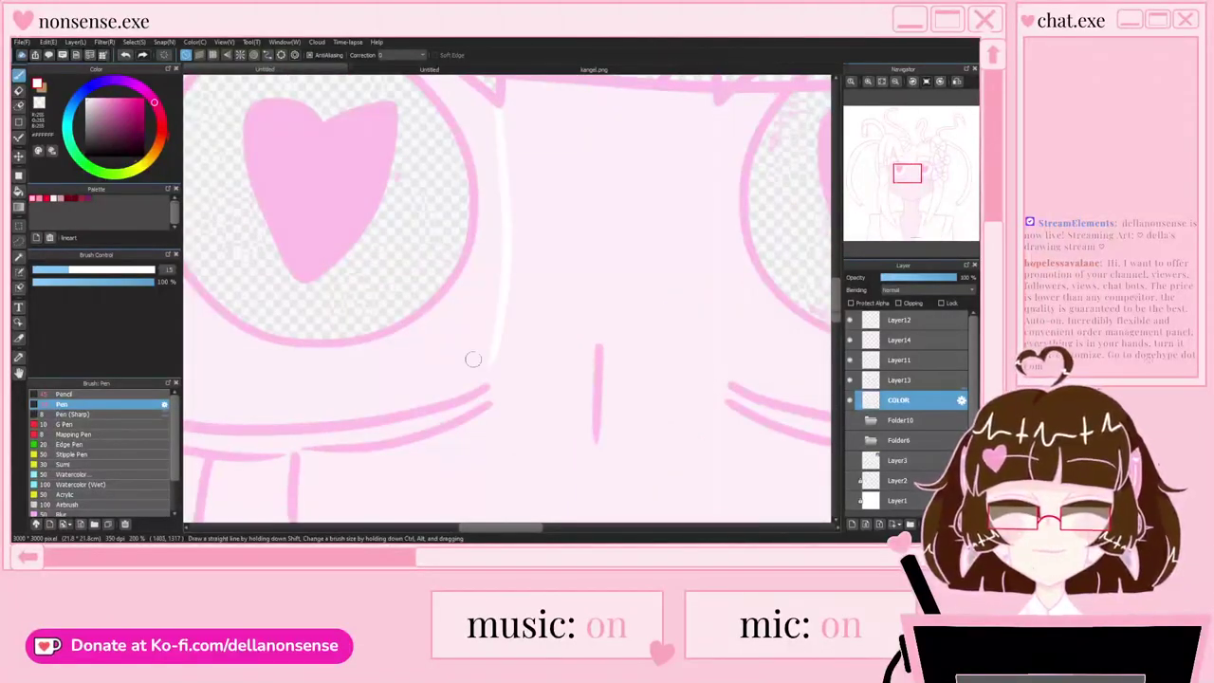
scroll(476, 239, down, 2)
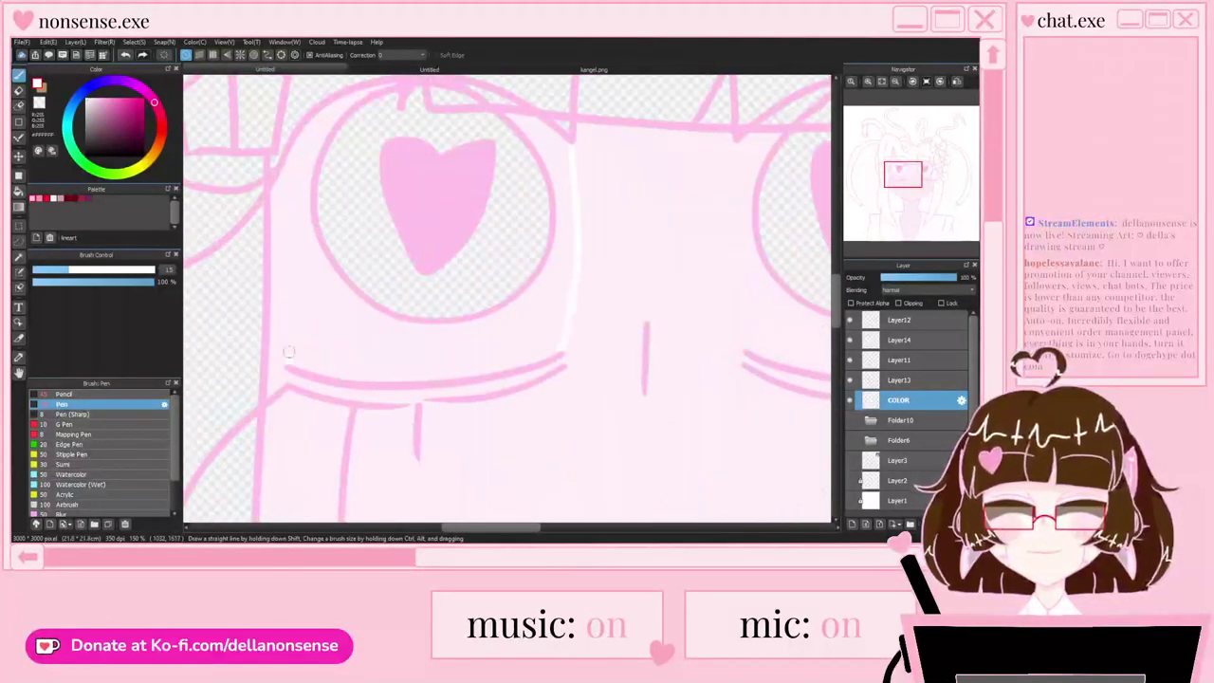
scroll(278, 166, up, 2)
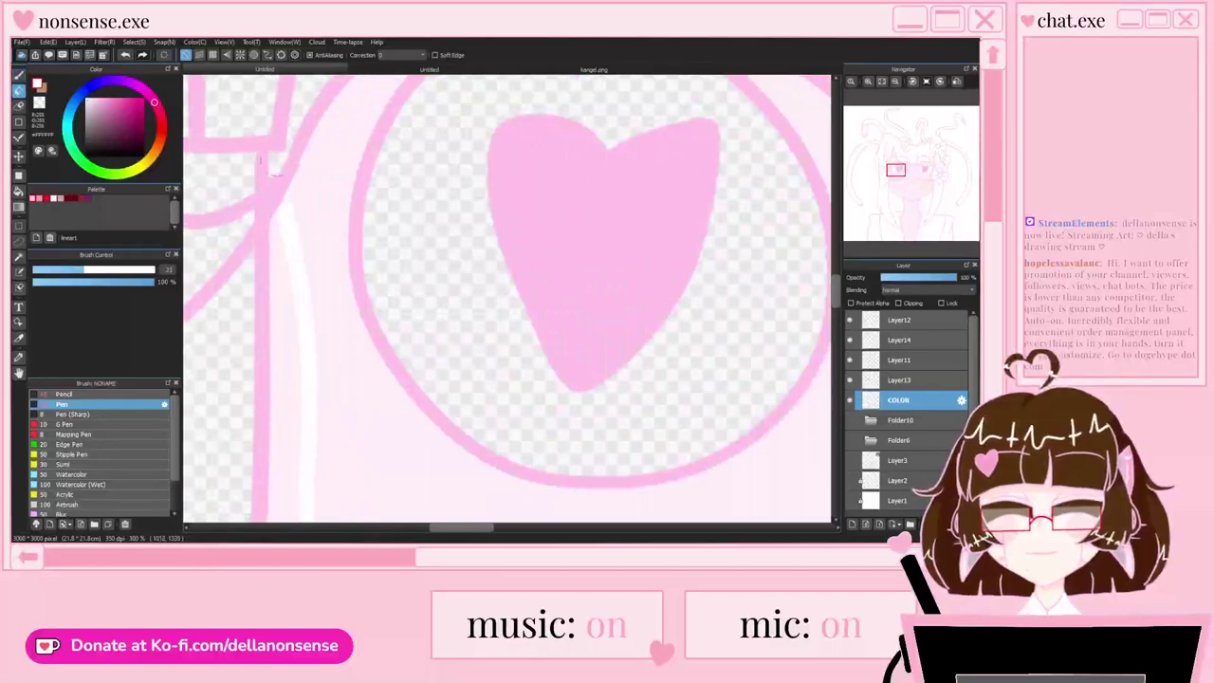
scroll(275, 156, down, 3)
click(19, 75)
click(19, 192)
click(307, 157)
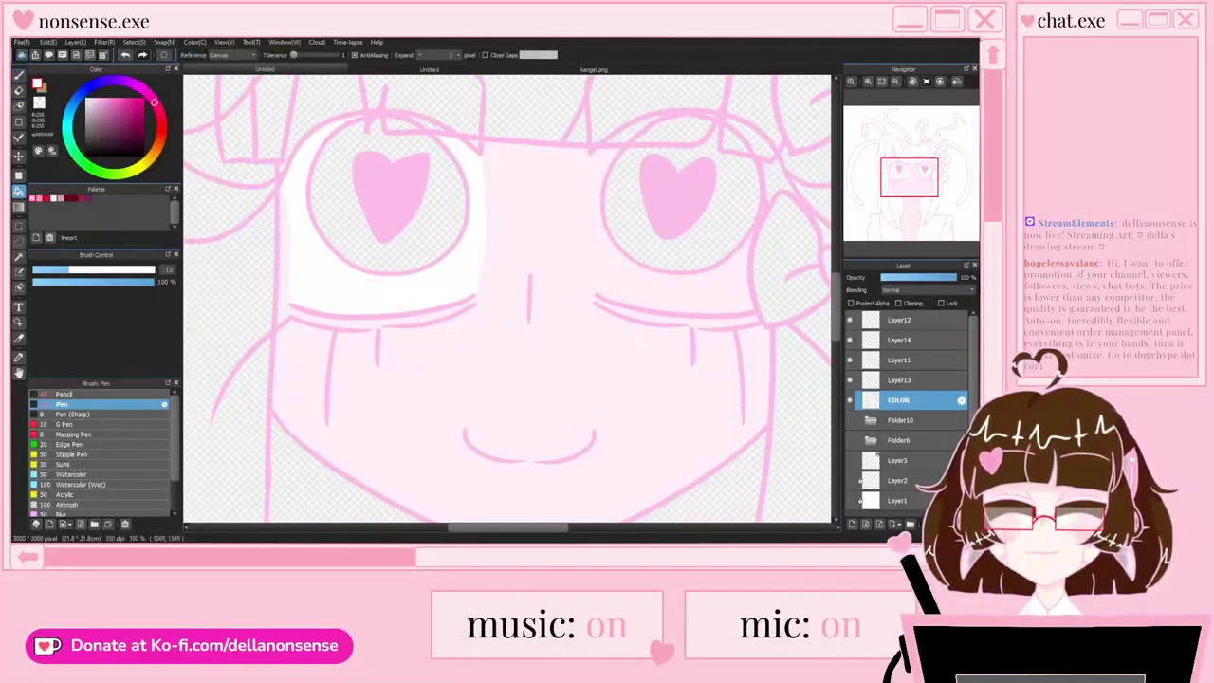
Step: Outline and fill the white of the other eye, beside the hair bows, and touch up its edges
scroll(426, 274, down, 1)
scroll(426, 274, up, 2)
key(p)
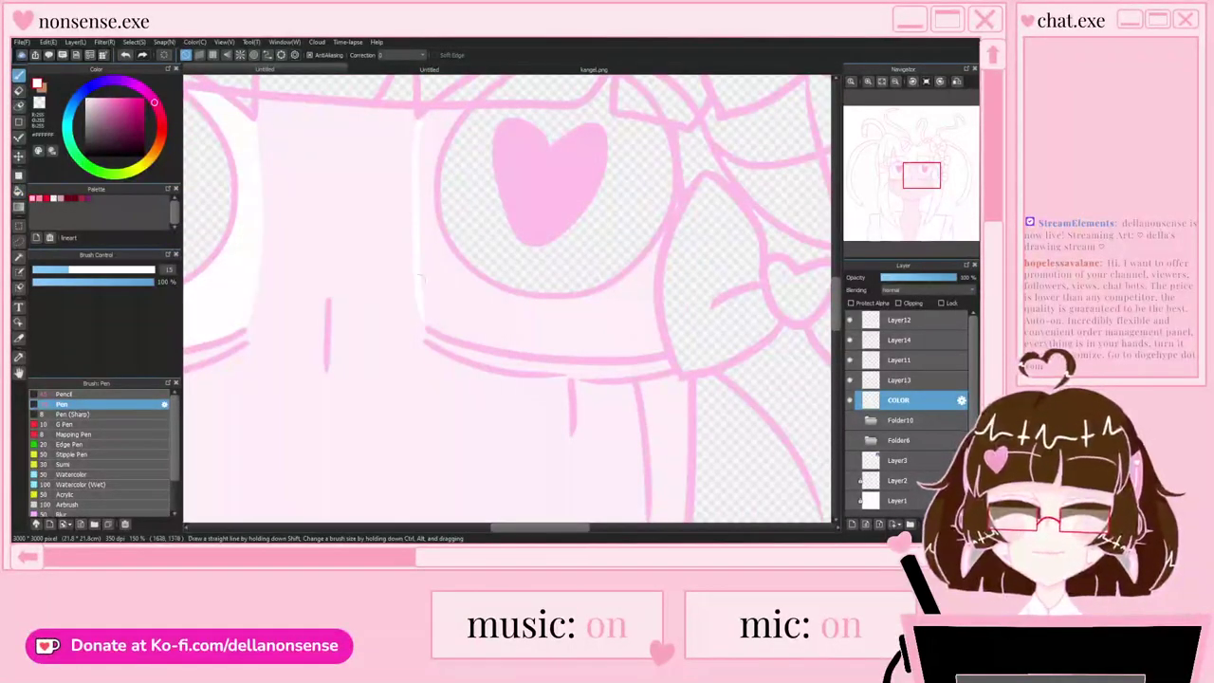
key(g)
click(476, 294)
scroll(475, 293, down, 1)
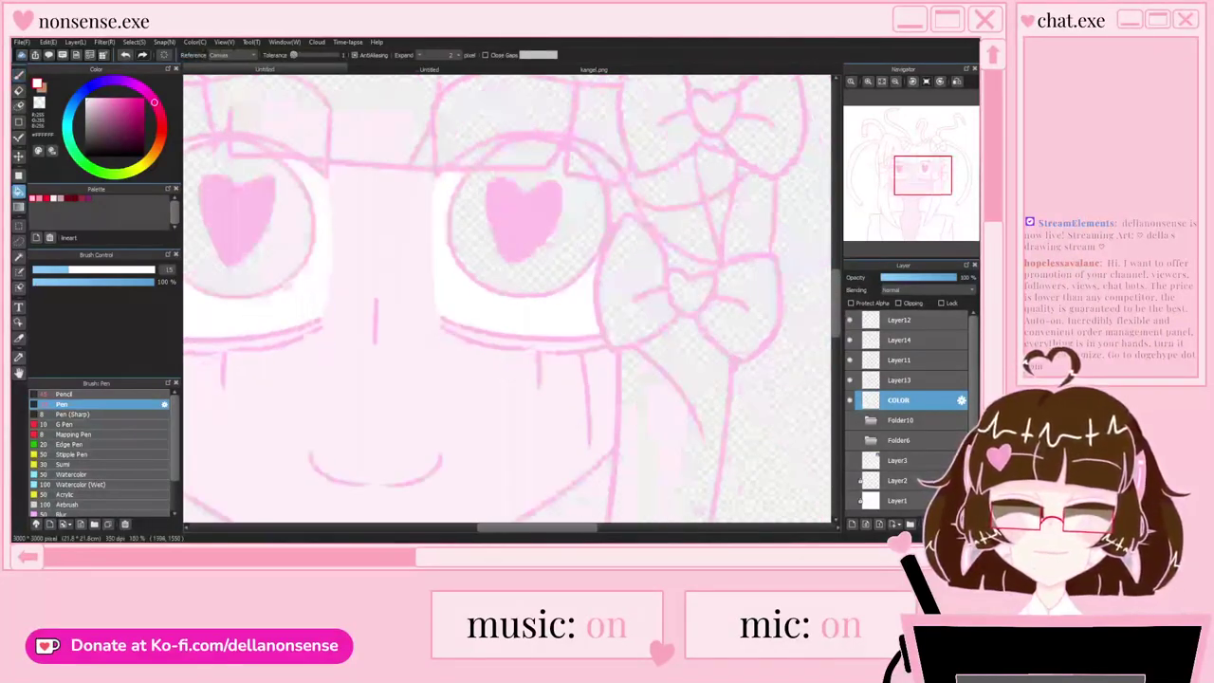
scroll(614, 239, up, 2)
key(b)
key(p)
scroll(622, 244, down, 3)
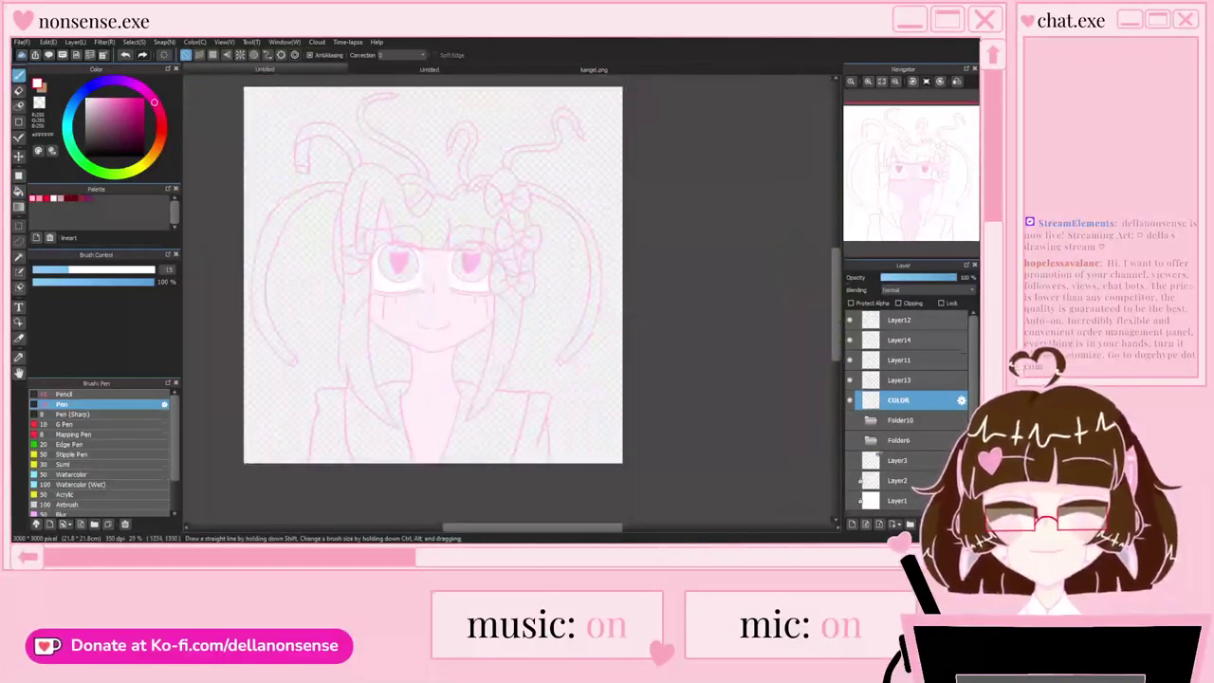
Step: Sample the light cyan of the iris in kangel.png and fill both irises around the heart pupils with it
scroll(819, 135, up, 1)
click(594, 69)
scroll(535, 204, up, 1)
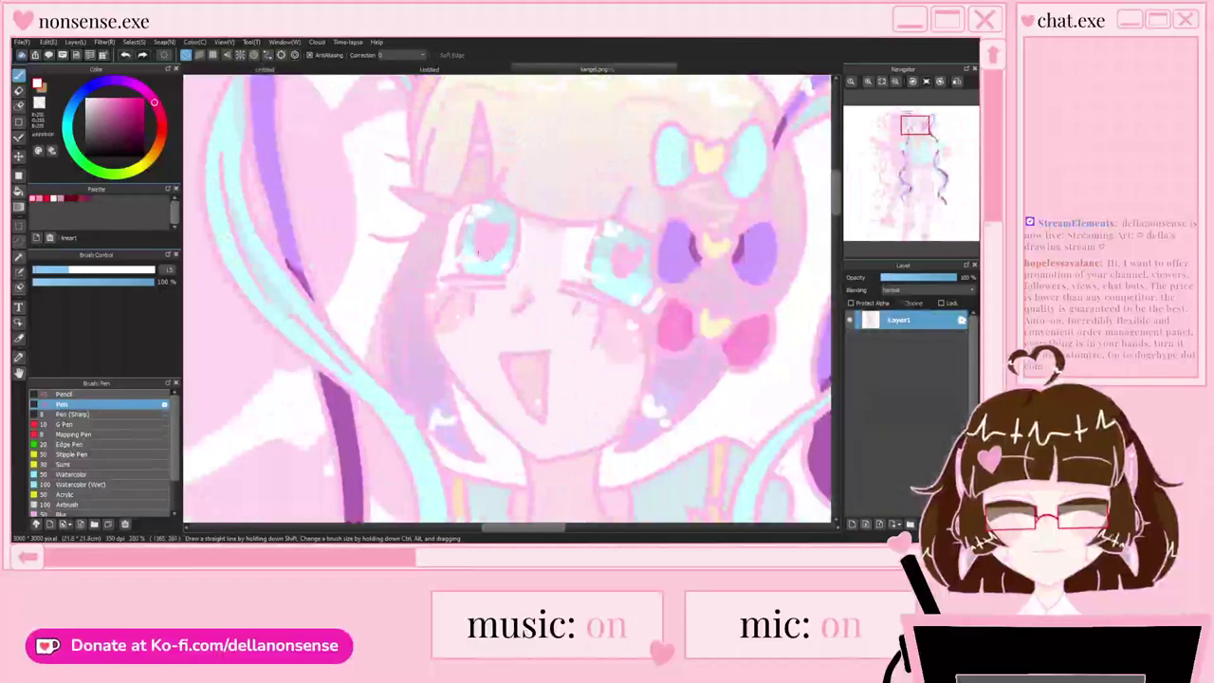
alt+click(495, 266)
click(265, 69)
scroll(411, 237, up, 2)
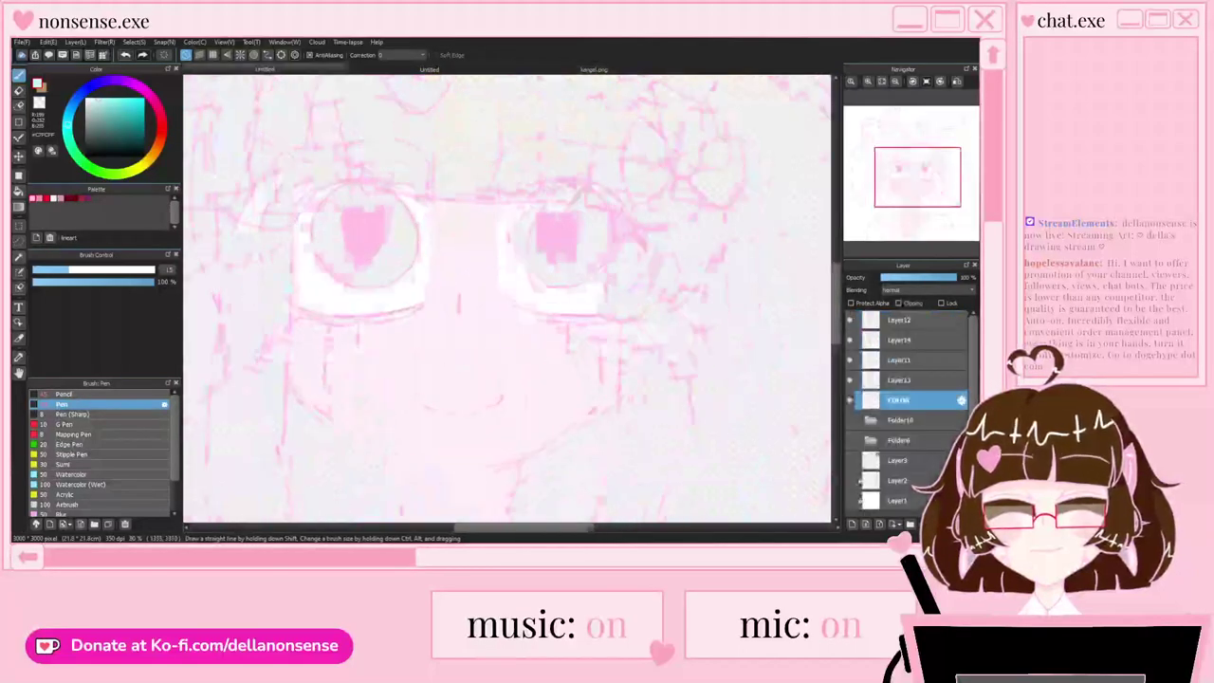
key(g)
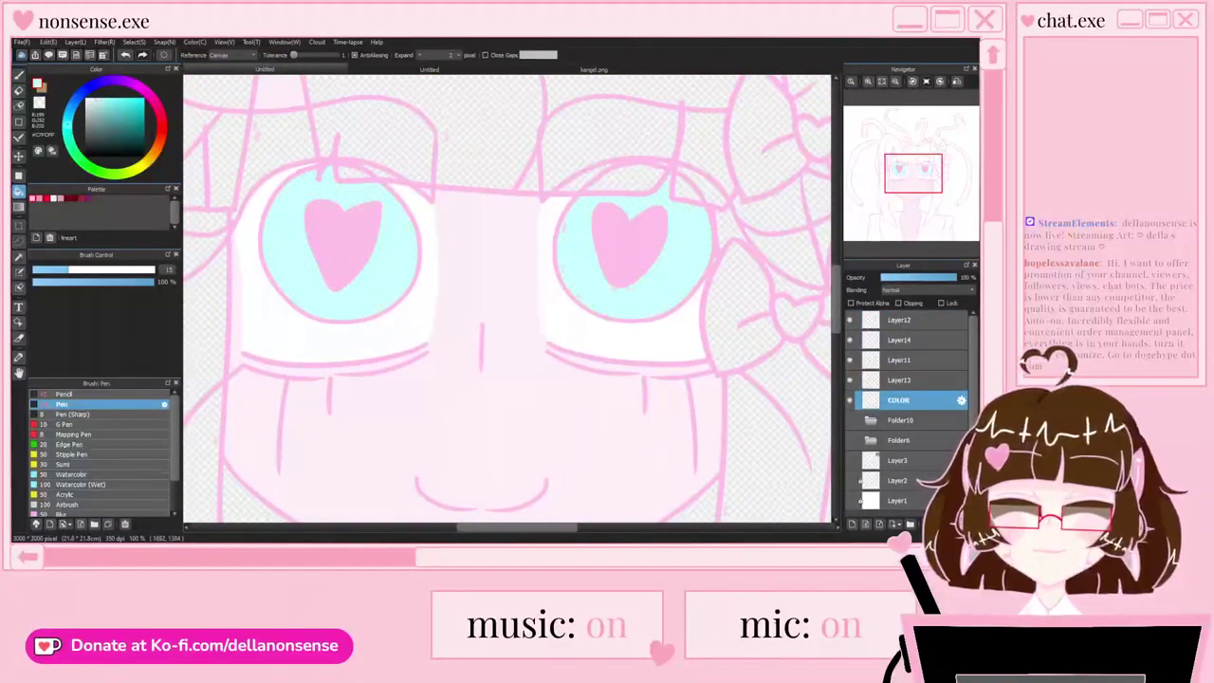
Step: Sample the pale yellow of the hair in kangel.png and return to the character drawing
scroll(506, 251, down, 2)
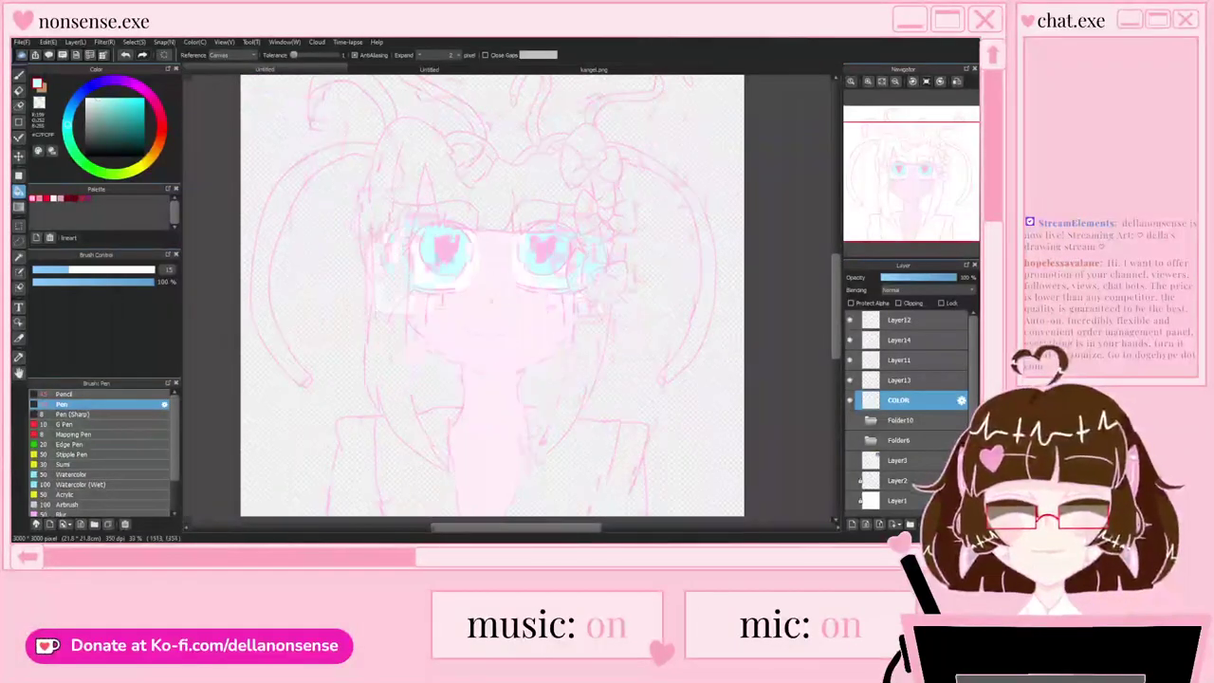
scroll(506, 251, up, 1)
click(593, 69)
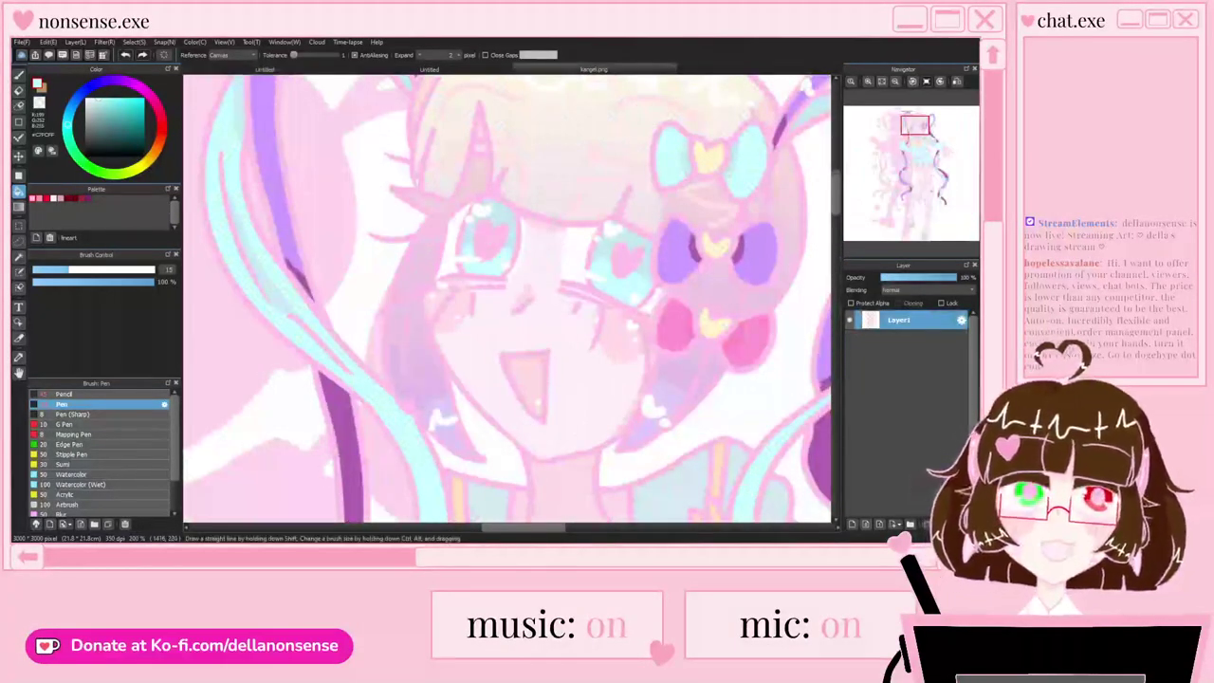
scroll(474, 233, down, 5)
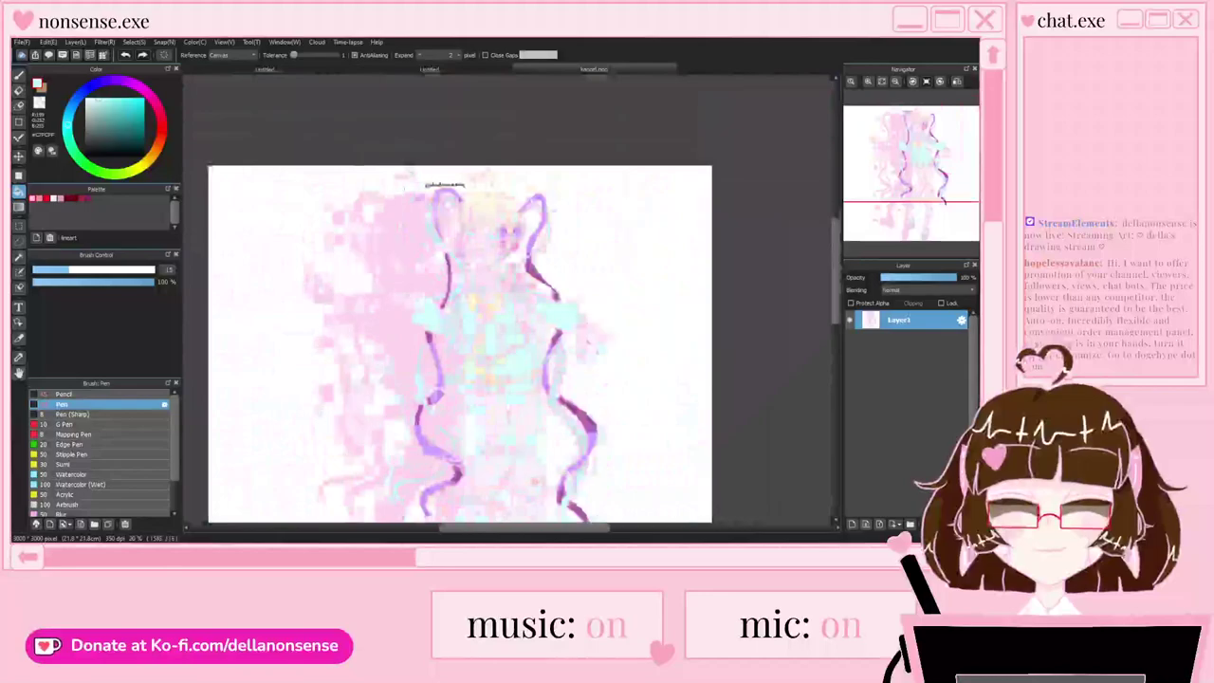
scroll(480, 179, up, 5)
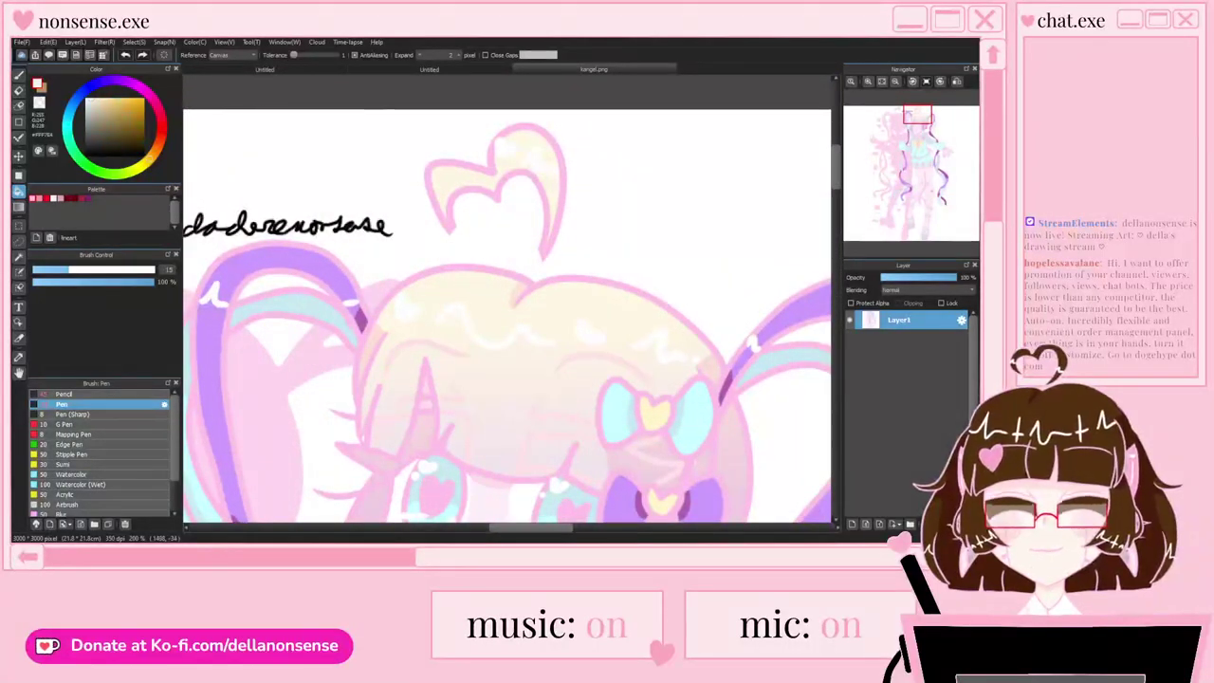
key(ctrl+Tab)
key(ctrl+Tab)
scroll(458, 226, up, 2)
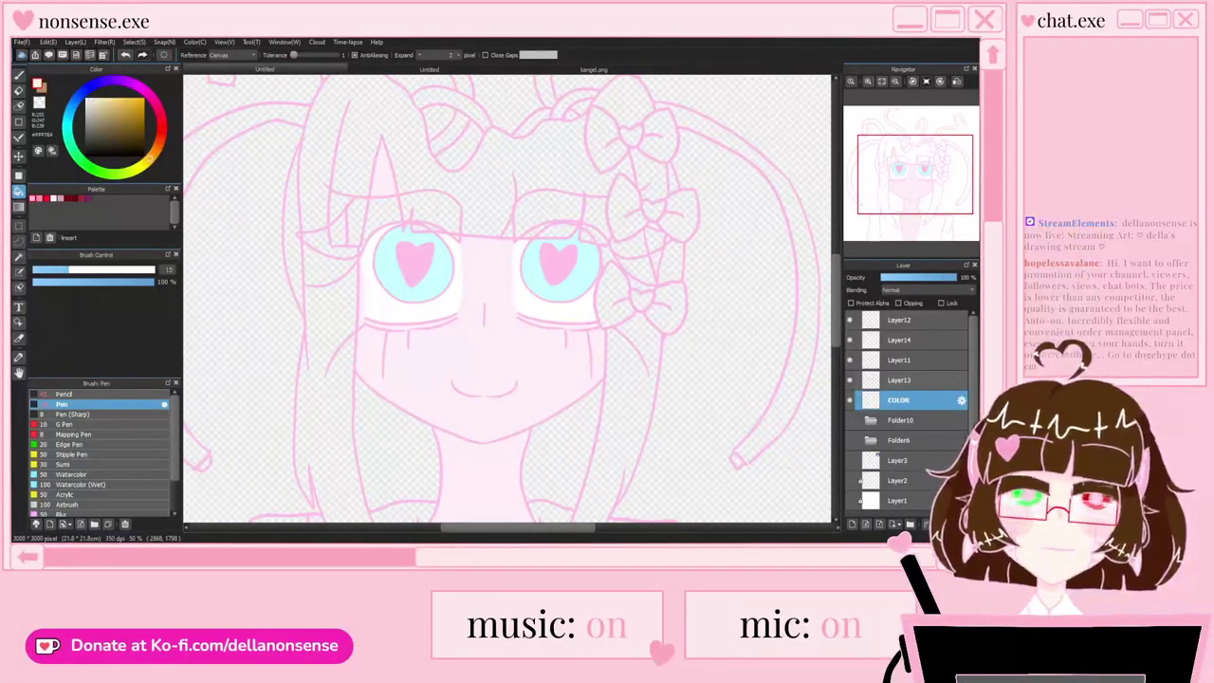
Step: Check the lineart layers by toggling the visibility of Layer11 and Layer12, ending with the COLOR layer active
scroll(514, 300, down, 1)
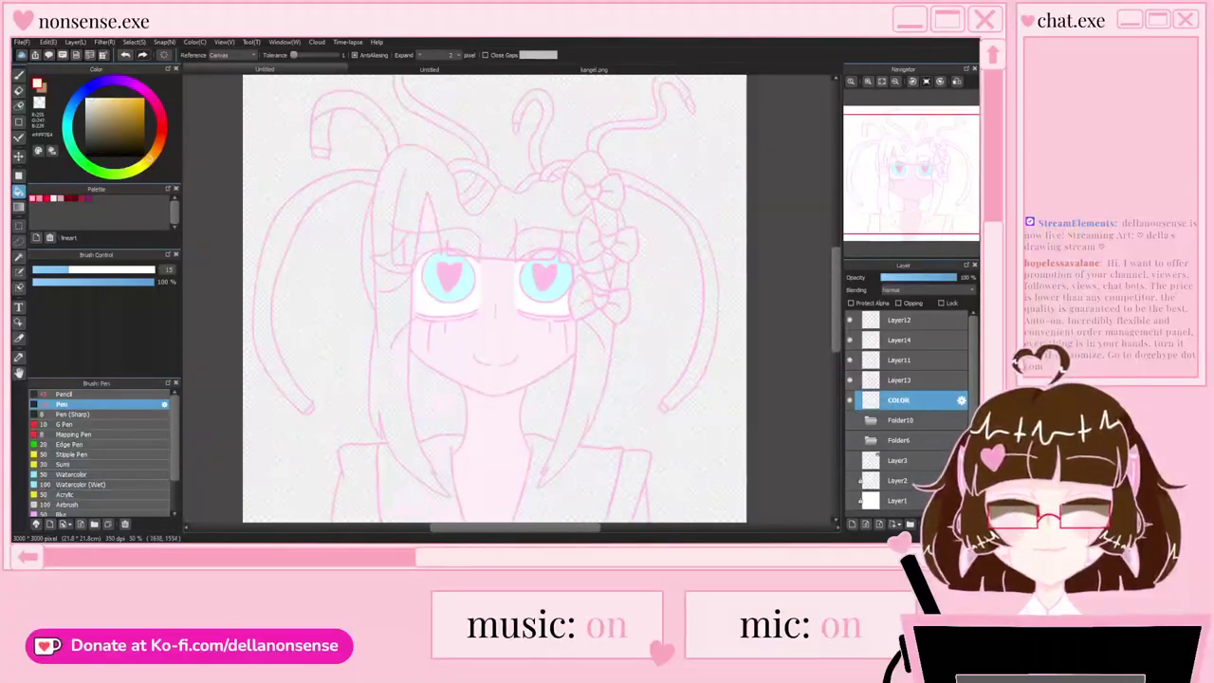
scroll(517, 277, up, 2)
scroll(547, 287, down, 2)
click(850, 361)
click(850, 361)
click(850, 321)
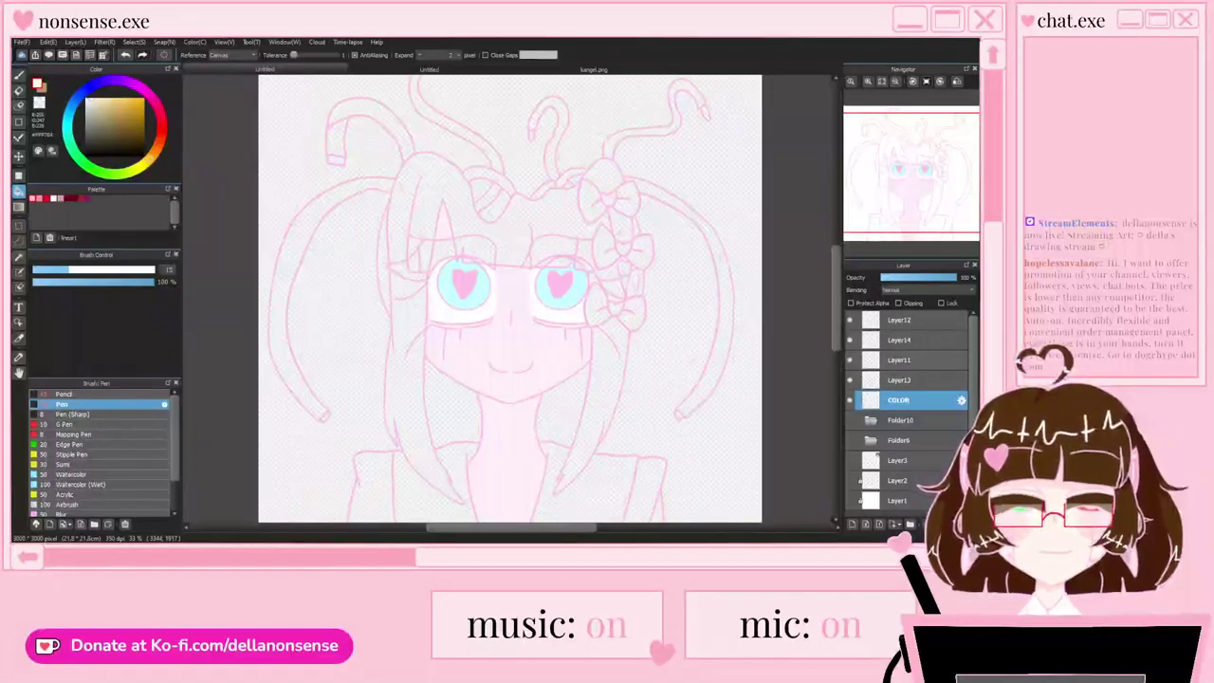
click(902, 360)
click(901, 400)
Step: Fill the main bangs and the side hair sections on the picture's left with the pale yellow
scroll(493, 235, up, 3)
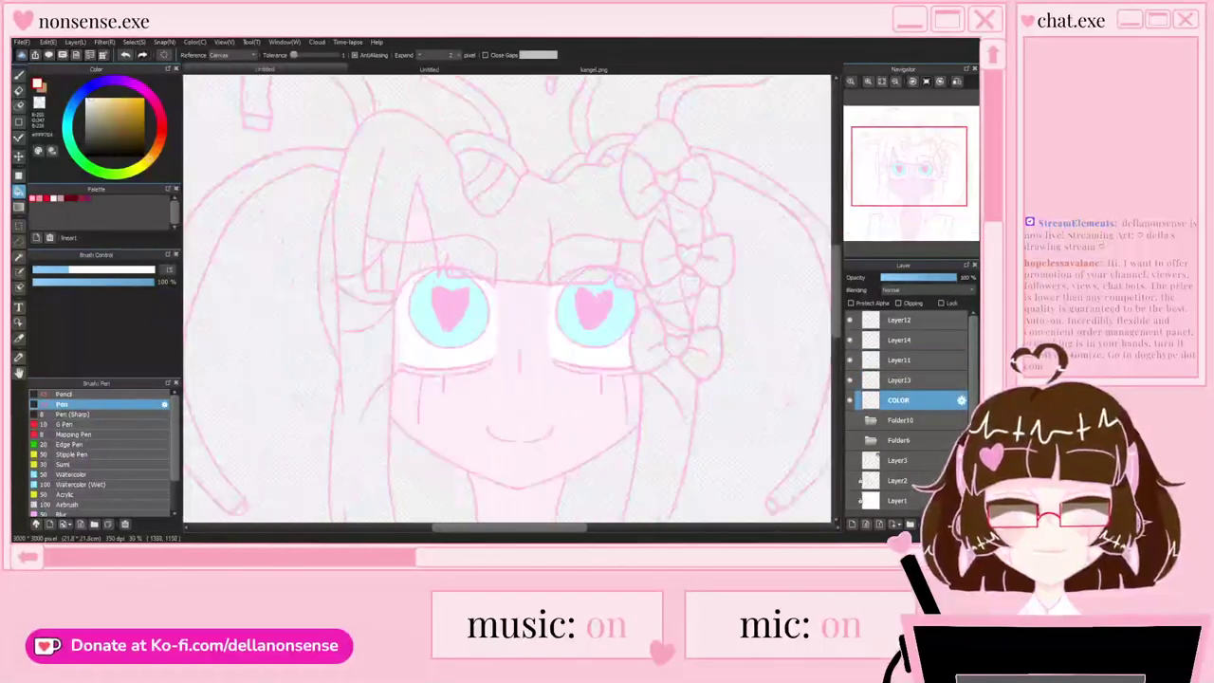
click(495, 235)
scroll(323, 249, up, 2)
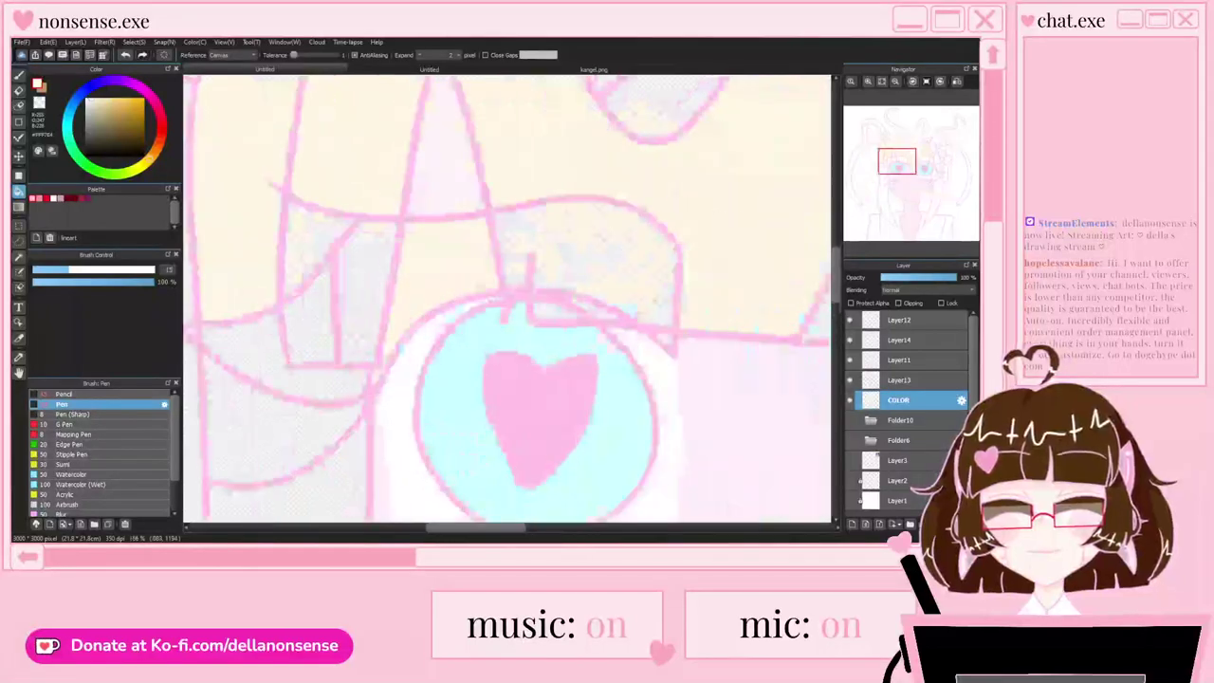
click(255, 361)
scroll(524, 255, down, 1)
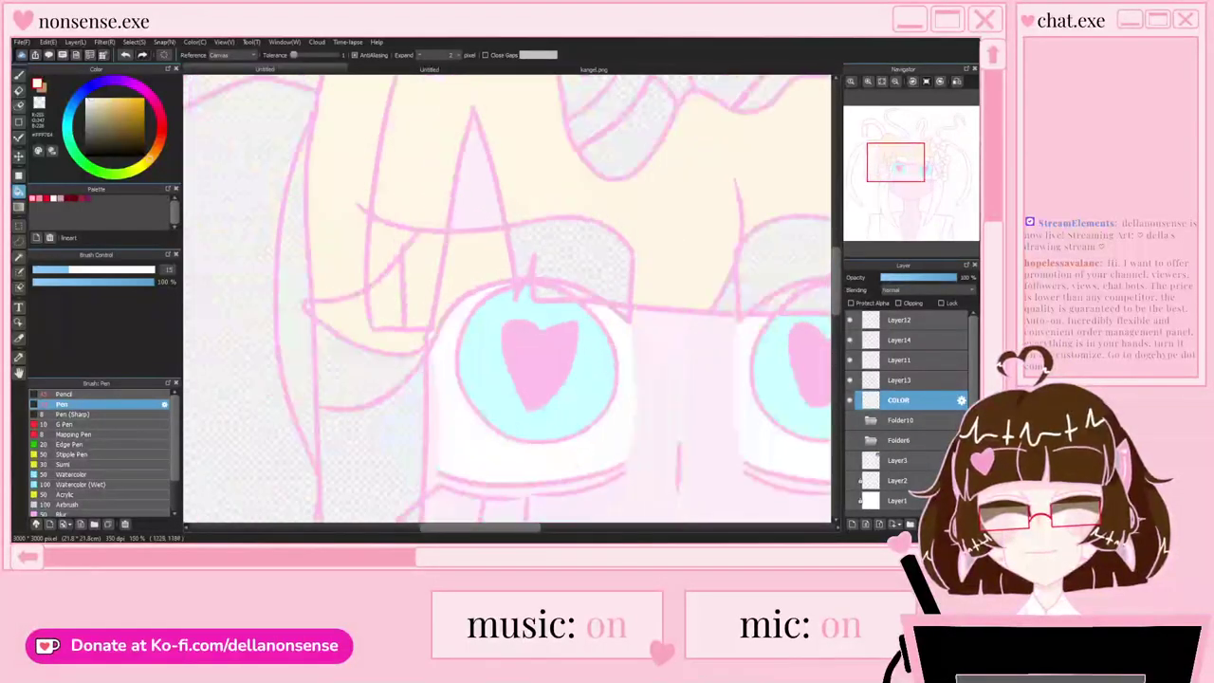
scroll(309, 310, up, 2)
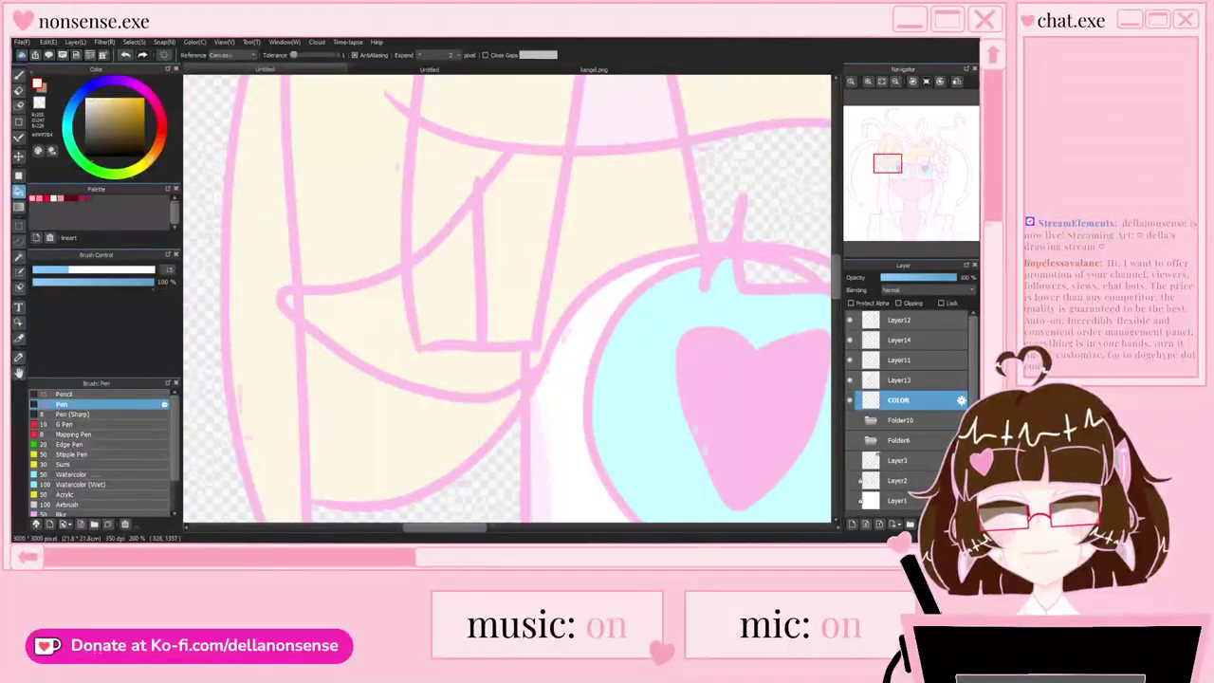
scroll(384, 248, down, 3)
Step: Fill the bangs lock above the eye on the picture's left with pale yellow, including the thin gaps along the eyelid line
scroll(568, 205, up, 2)
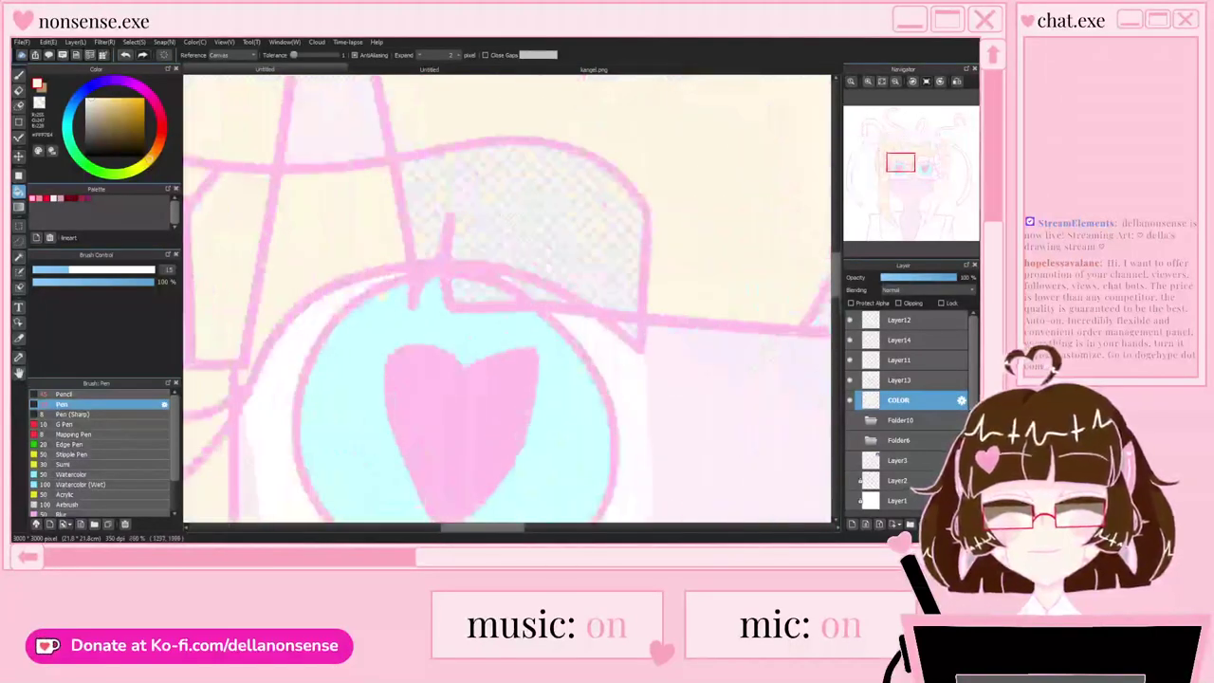
scroll(482, 360, up, 3)
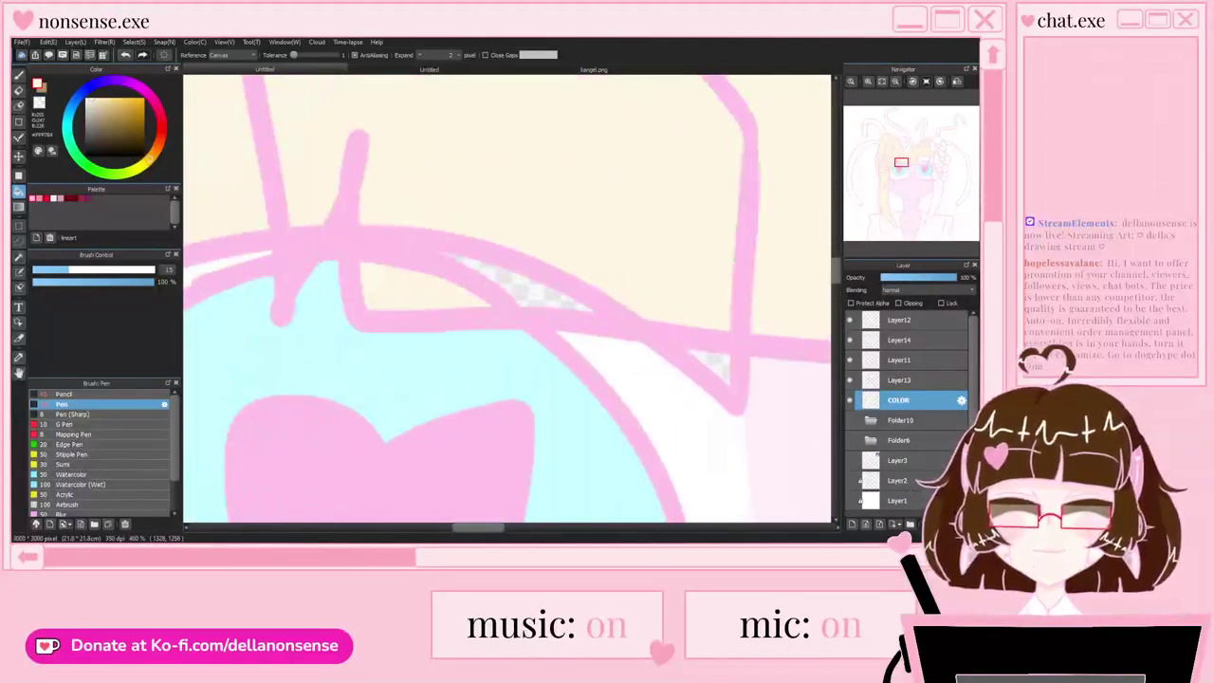
key(p)
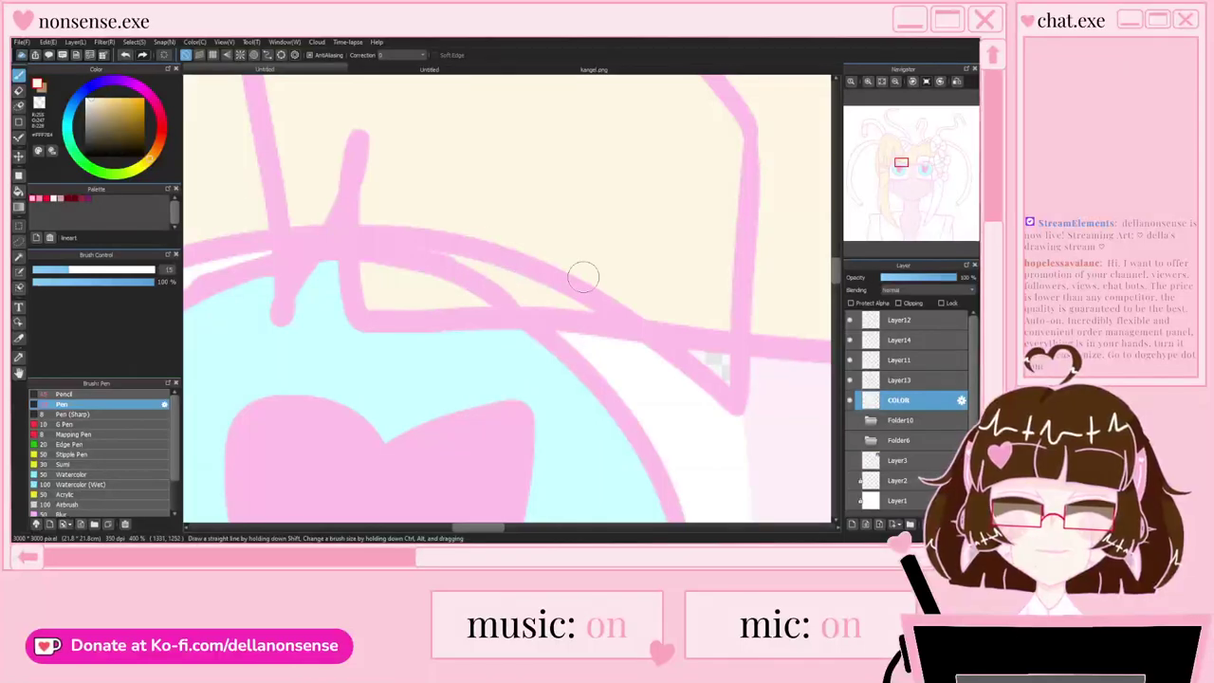
Step: Fill the bangs lock above the eye near the bows with pale yellow, including the gaps at its eyelid line
scroll(632, 291, down, 4)
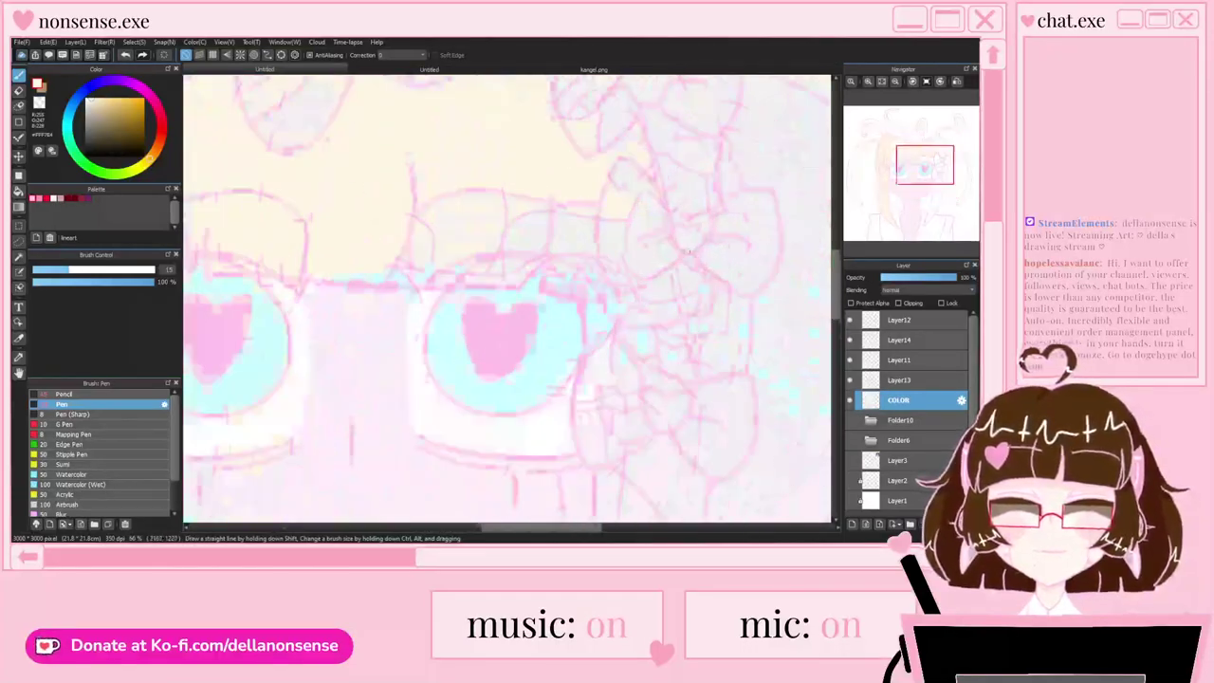
scroll(685, 251, up, 2)
key(g)
click(426, 254)
key(p)
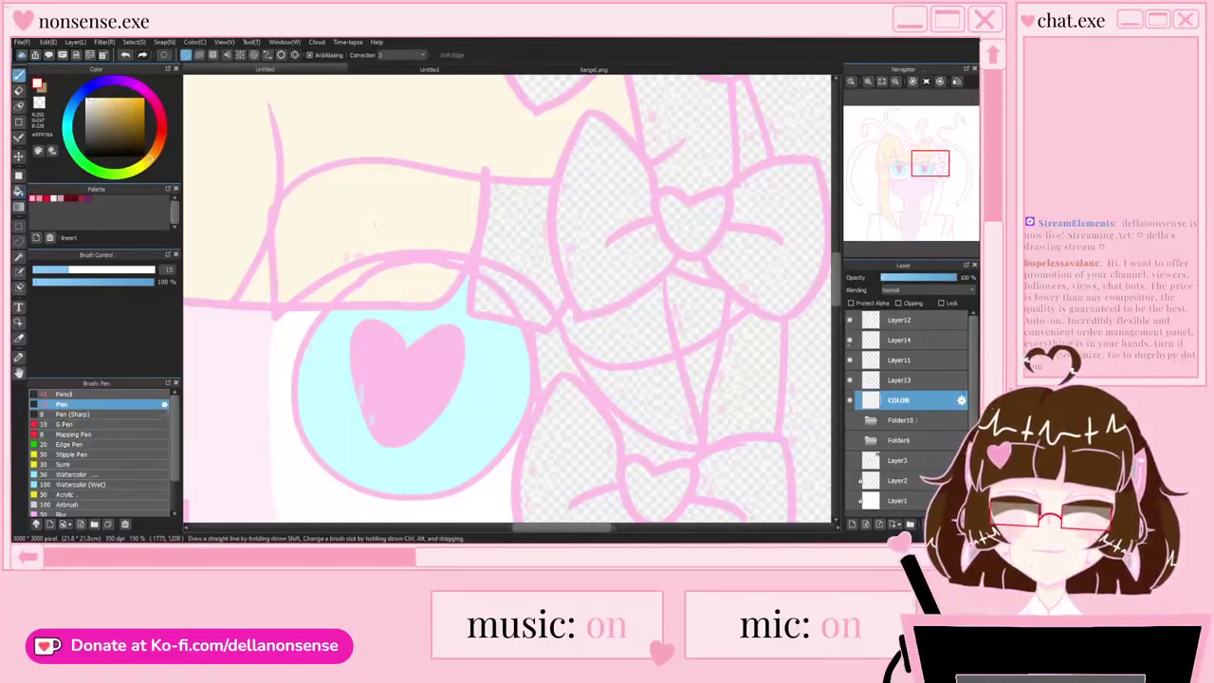
Step: Fill the narrow hair section between the bangs lock and the middle bow with pale yellow
scroll(375, 225, down, 2)
scroll(381, 233, up, 2)
scroll(374, 273, down, 5)
scroll(462, 291, up, 1)
scroll(462, 290, down, 1)
scroll(462, 290, up, 1)
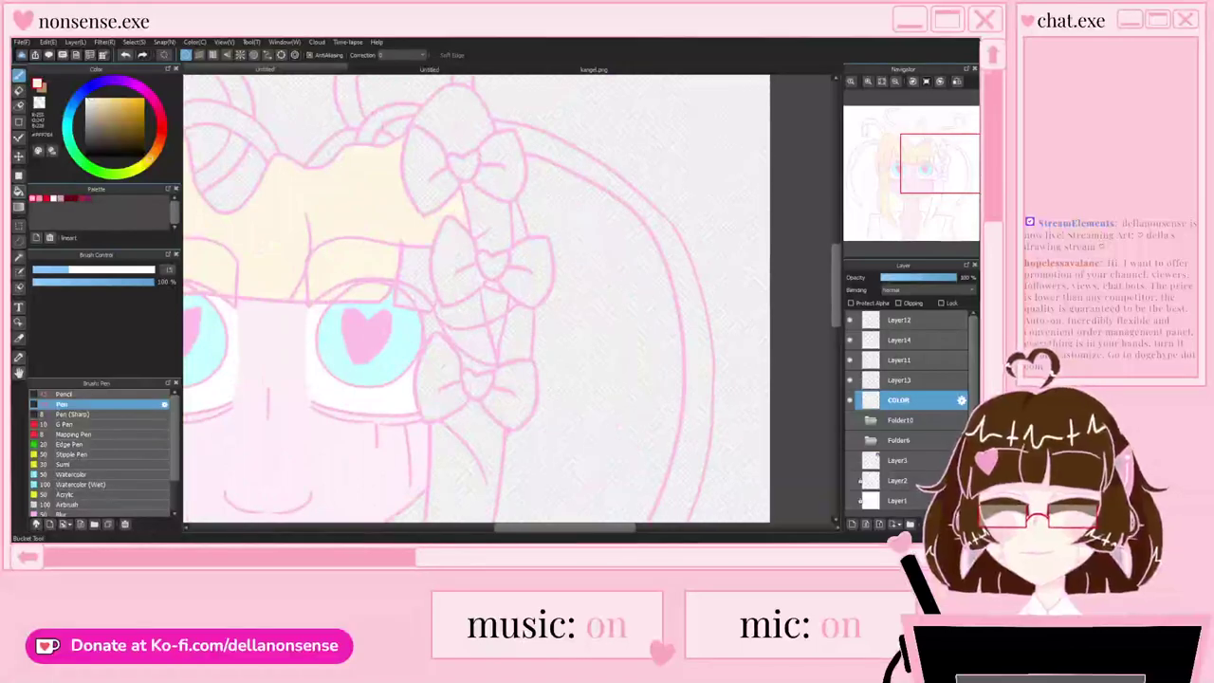
key(g)
scroll(402, 296, up, 3)
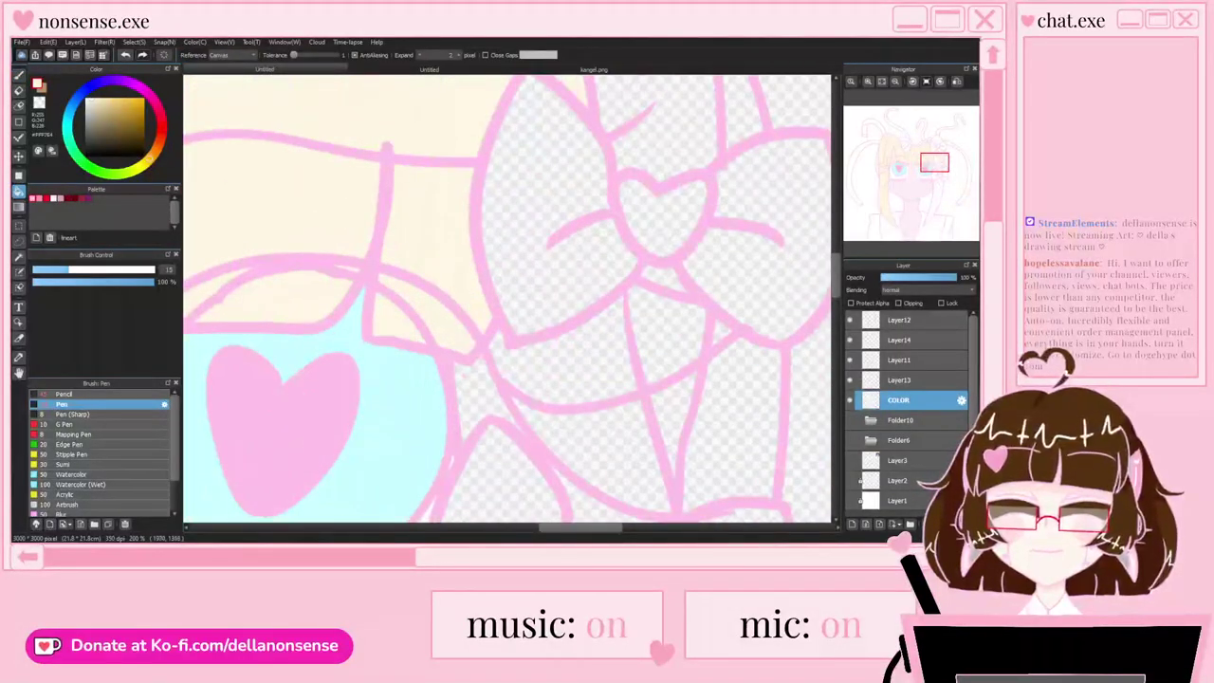
Step: Fill the hair sections between the three bows and the hair bump above the top bow with pale yellow
scroll(498, 370, down, 4)
scroll(460, 384, up, 2)
click(492, 354)
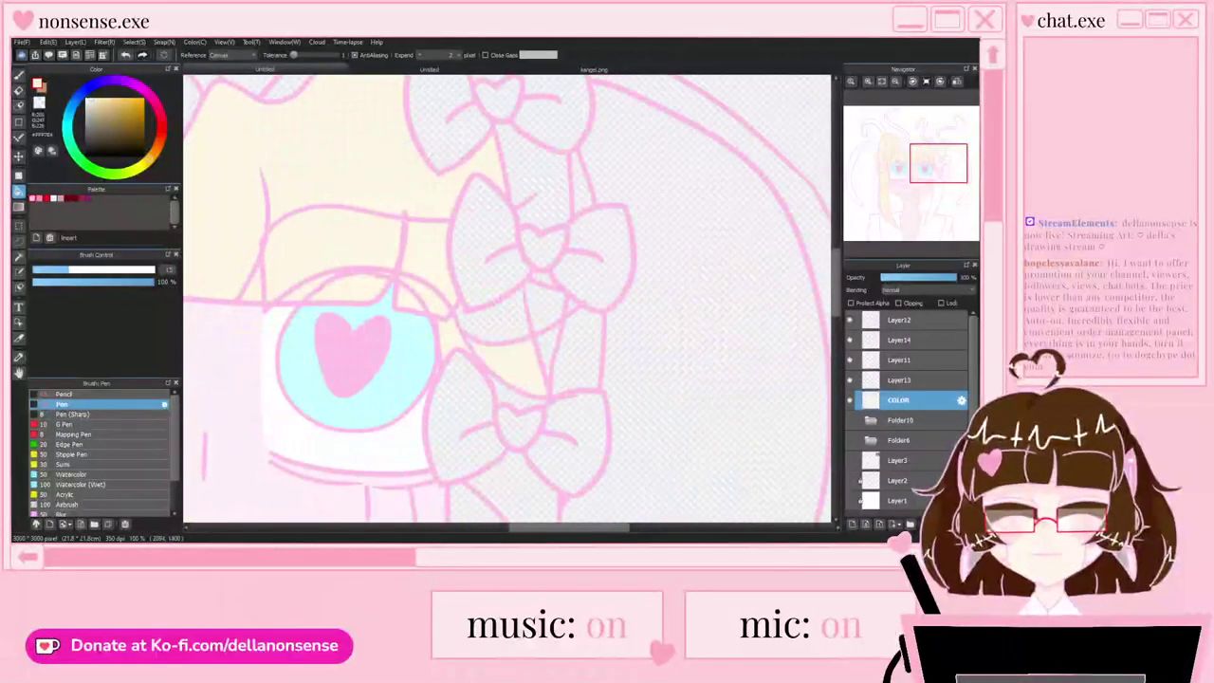
scroll(544, 279, up, 2)
click(548, 414)
scroll(580, 338, down, 2)
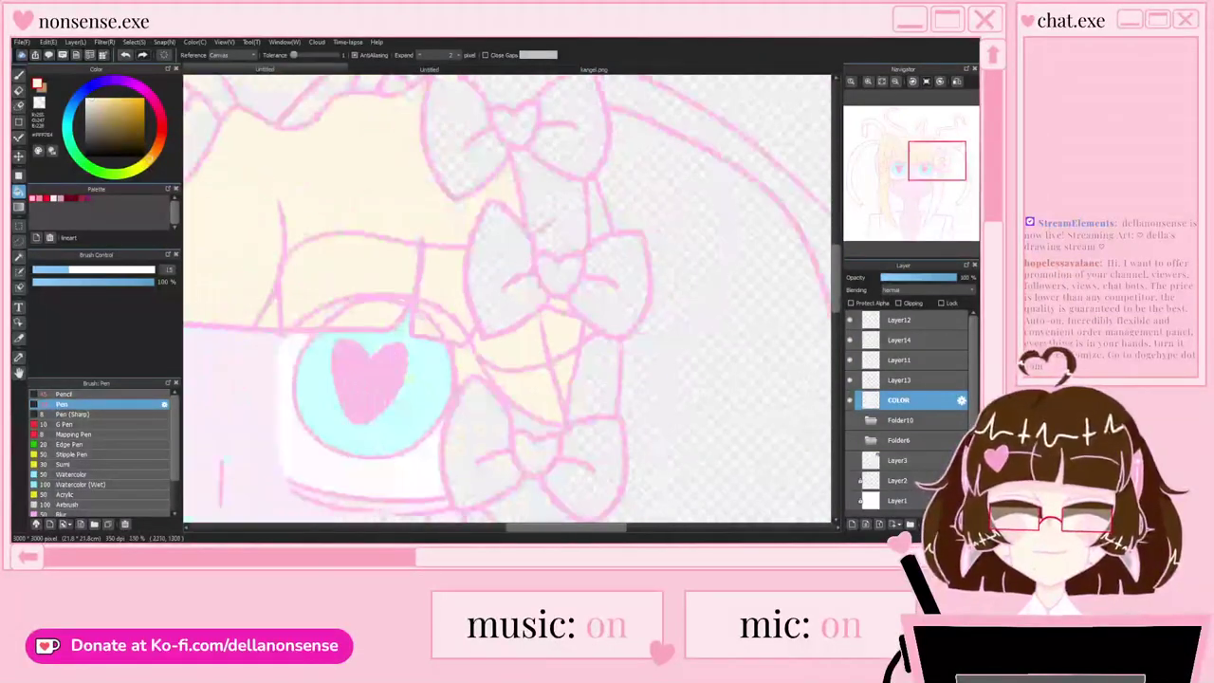
scroll(569, 228, up, 1)
scroll(508, 299, down, 3)
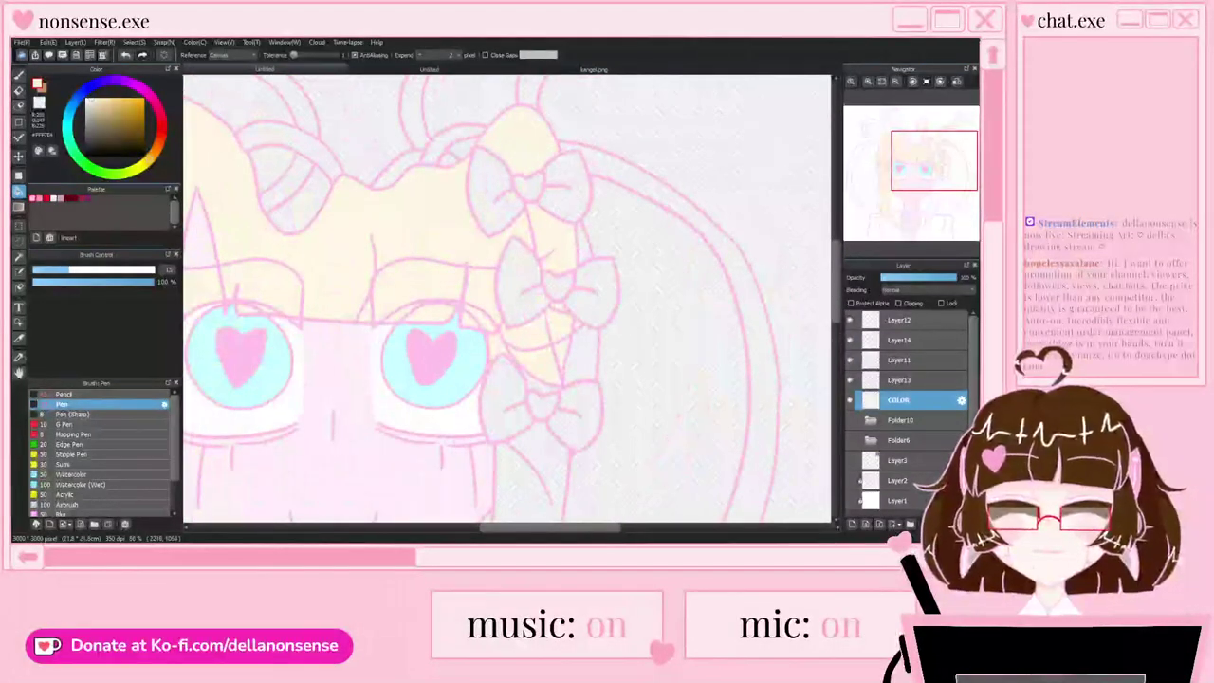
Step: Fill the remaining side hair, including the long strand hanging below the lowest bow, with pale yellow
scroll(507, 299, down, 2)
scroll(508, 299, up, 4)
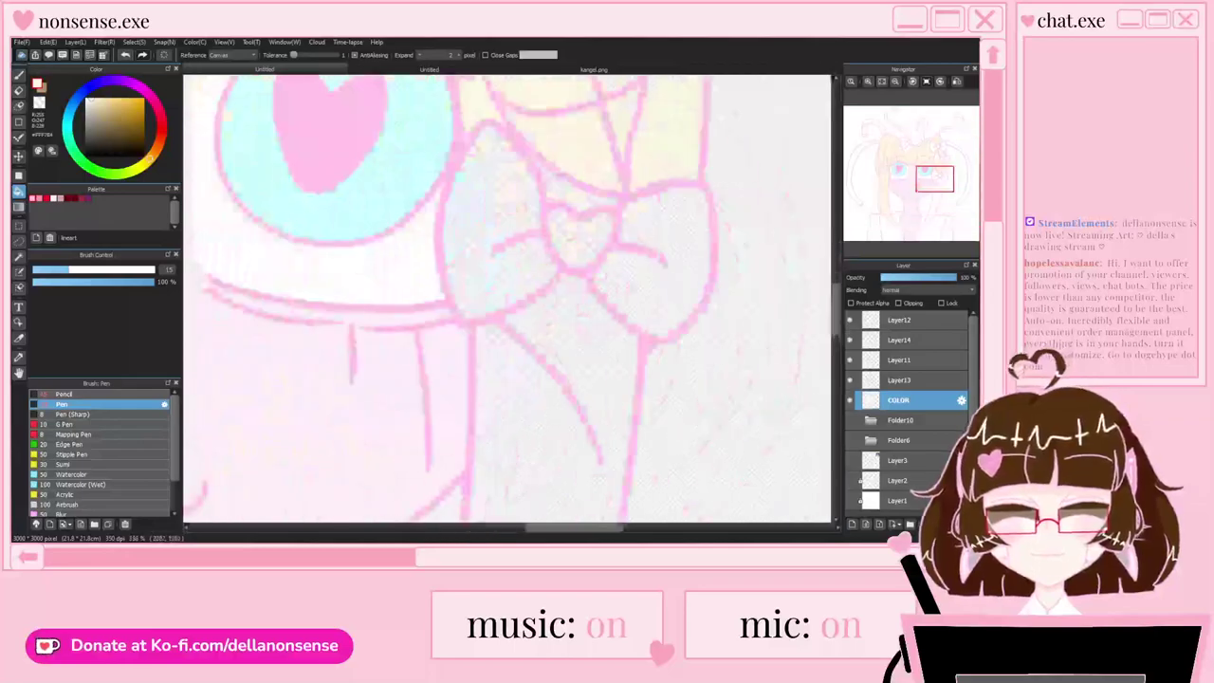
scroll(508, 298, down, 4)
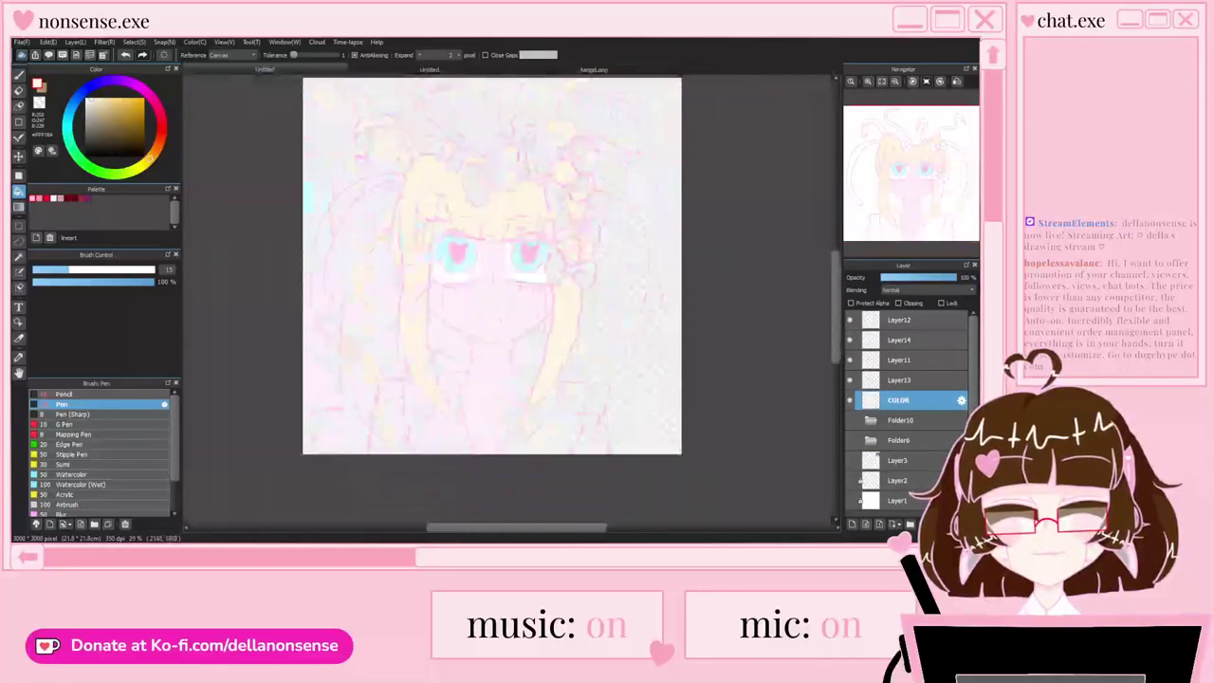
scroll(477, 262, up, 1)
key(b)
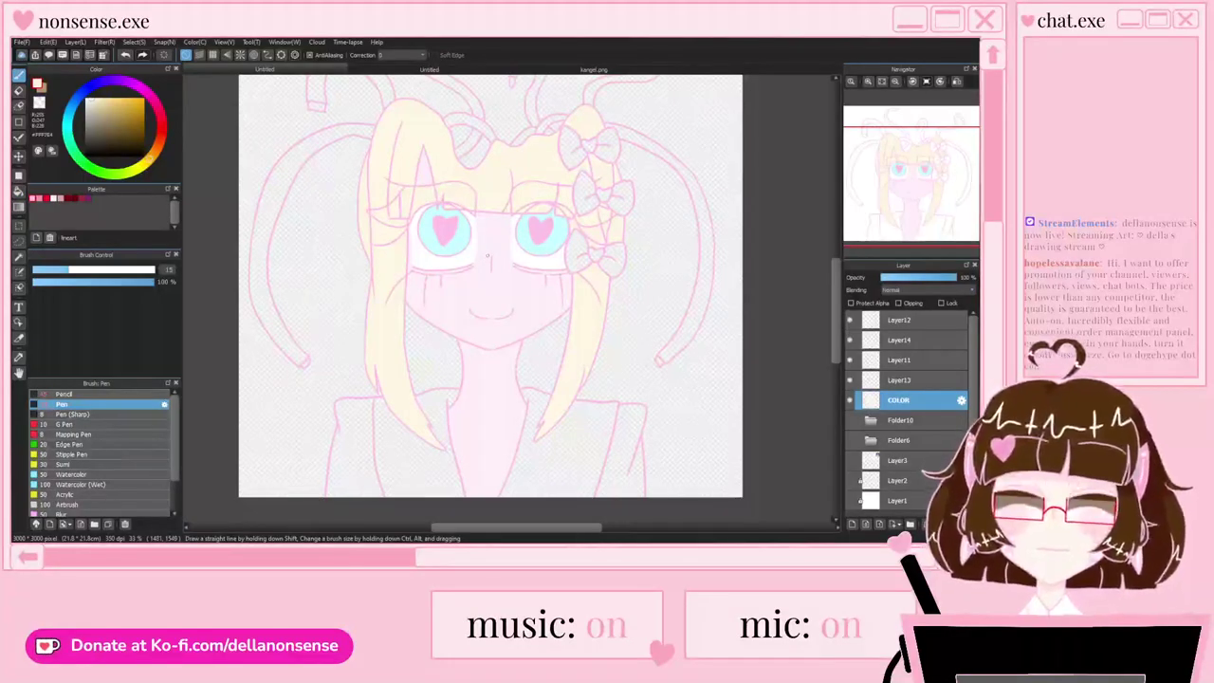
Step: Sample the purple of the outer twin-tail in the kangel.png reference and return to the drawing
click(593, 69)
scroll(448, 150, down, 1)
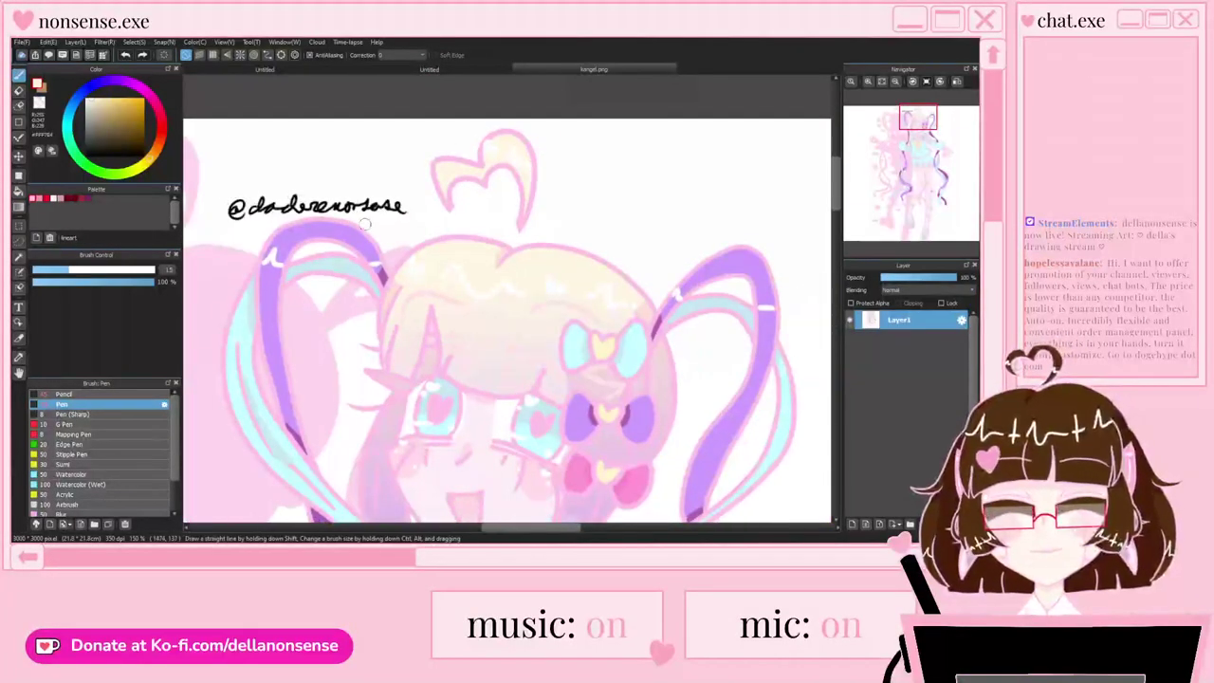
alt+click(349, 240)
key(ctrl+Tab)
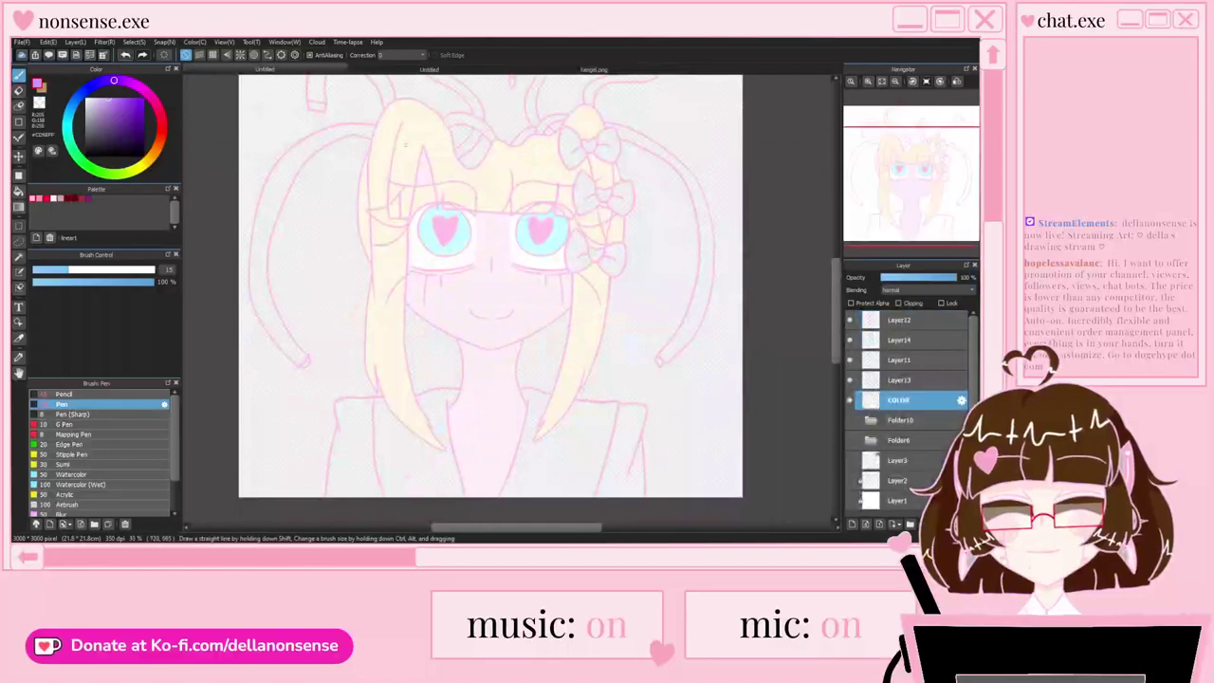
key(ctrl+Tab)
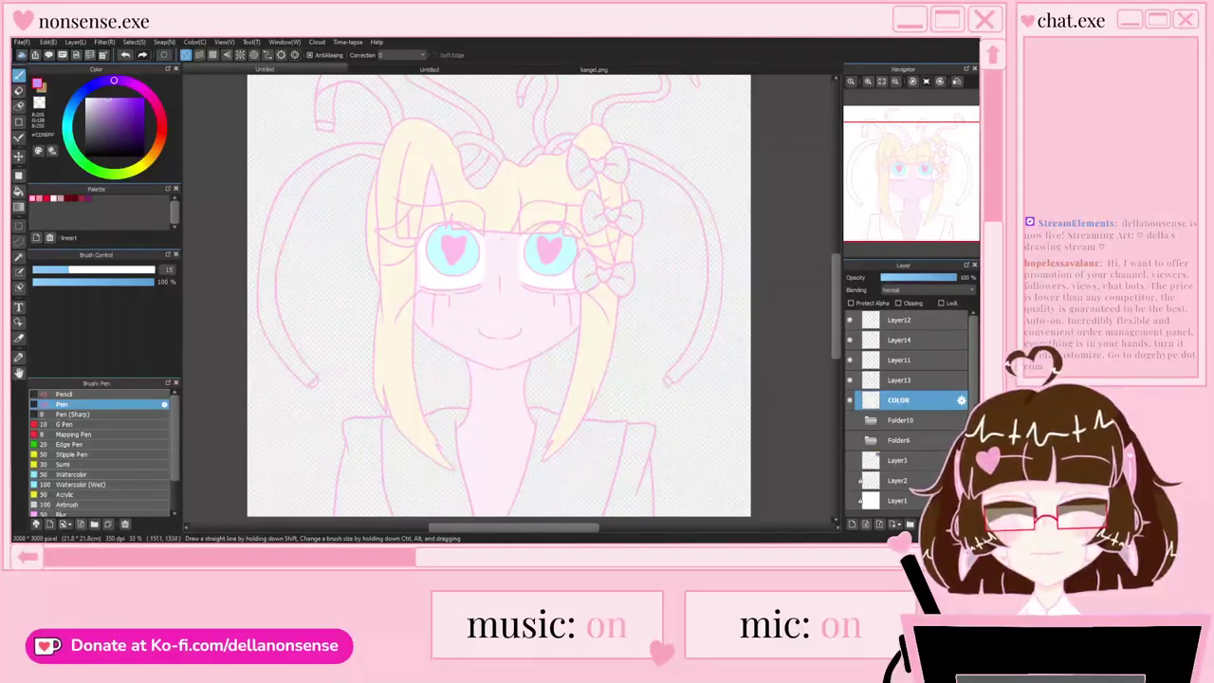
Step: Select the face skin, eye whites, irises and the skin gap in the bangs by colour, and clear their fill
scroll(501, 239, up, 1)
click(19, 257)
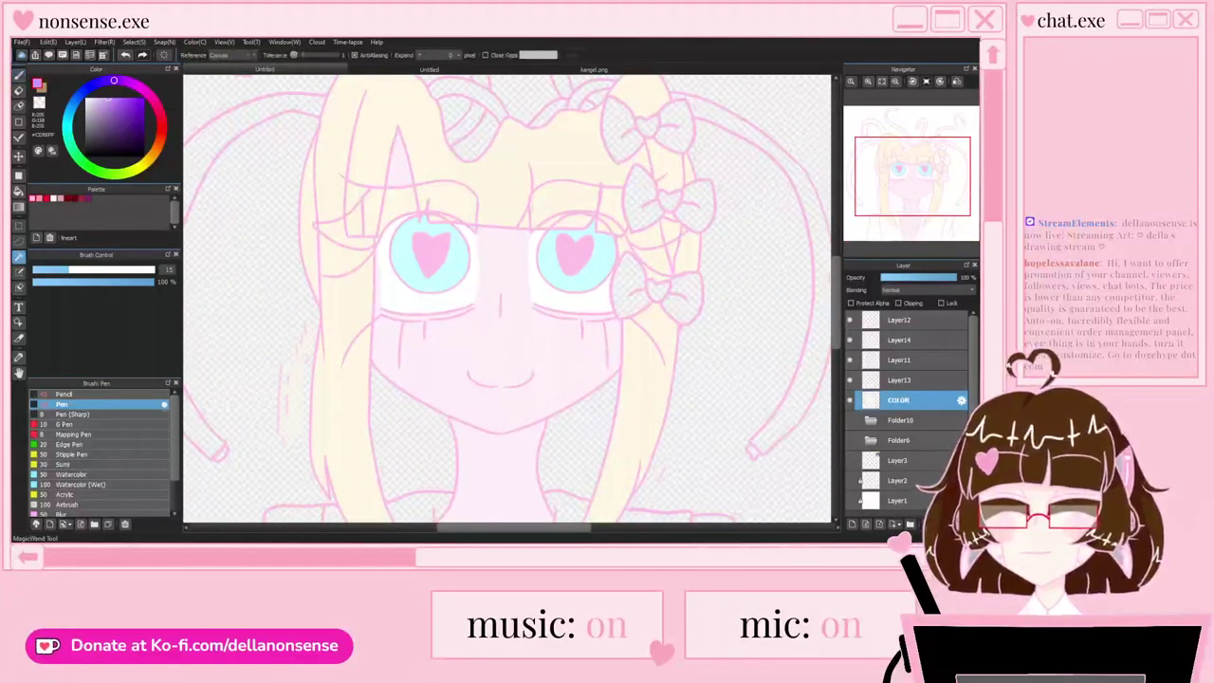
click(475, 339)
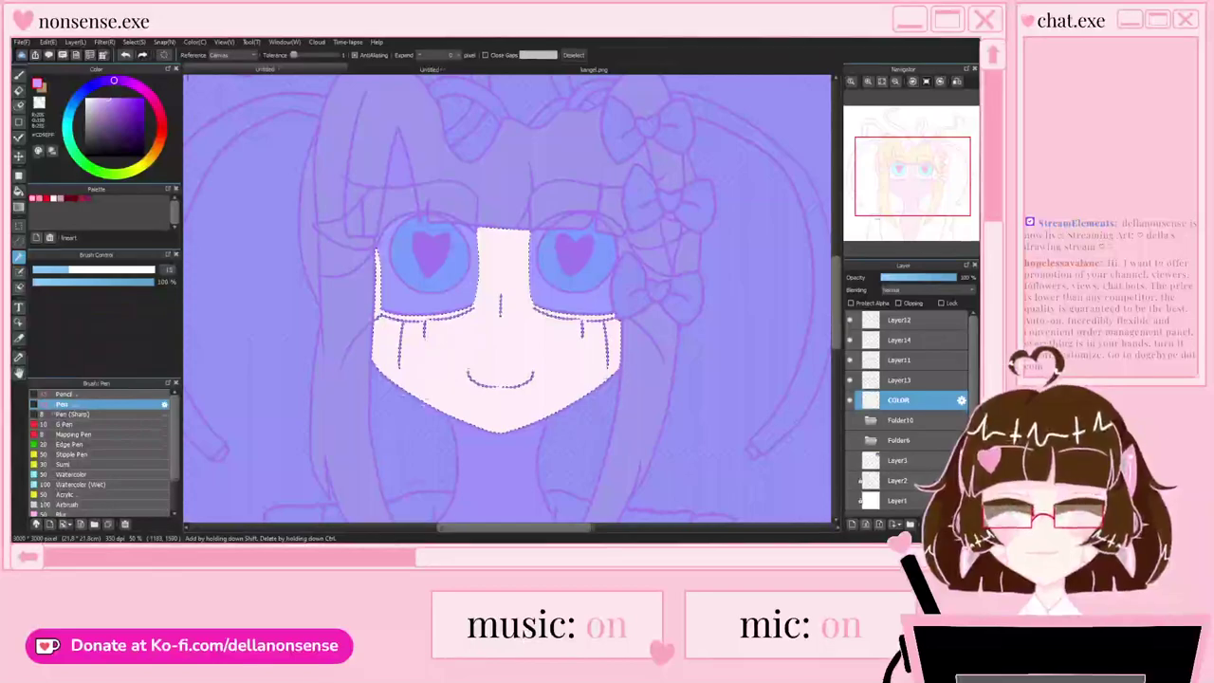
shift+click(408, 303)
shift+click(408, 273)
shift+click(560, 301)
shift+click(551, 258)
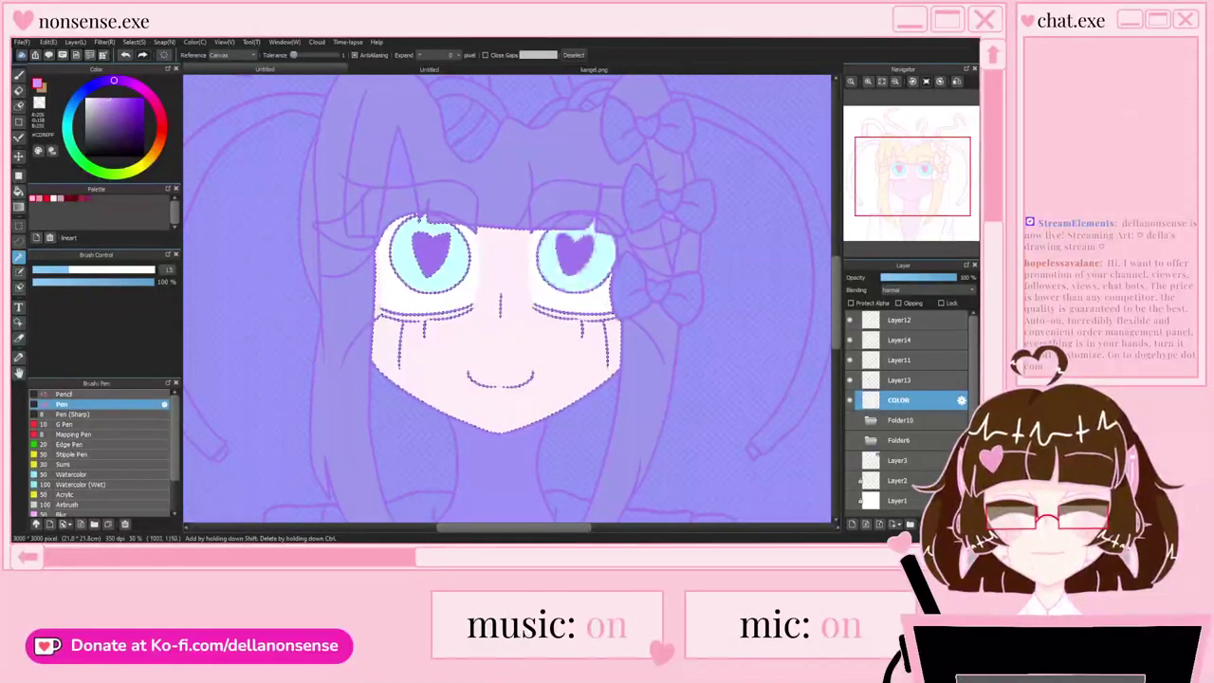
shift+click(400, 173)
key(Delete)
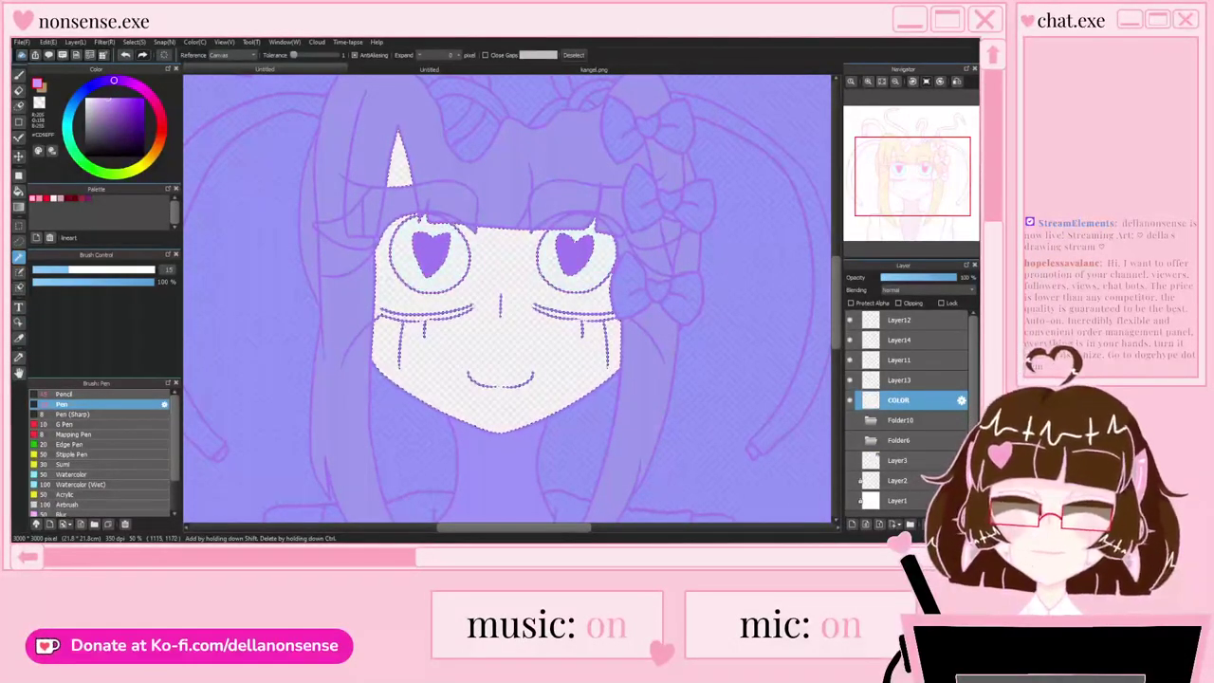
key(ctrl+d)
Step: Select the pink neck and chest skin area, clear its fill and deselect
scroll(478, 234, down, 4)
scroll(492, 393, up, 4)
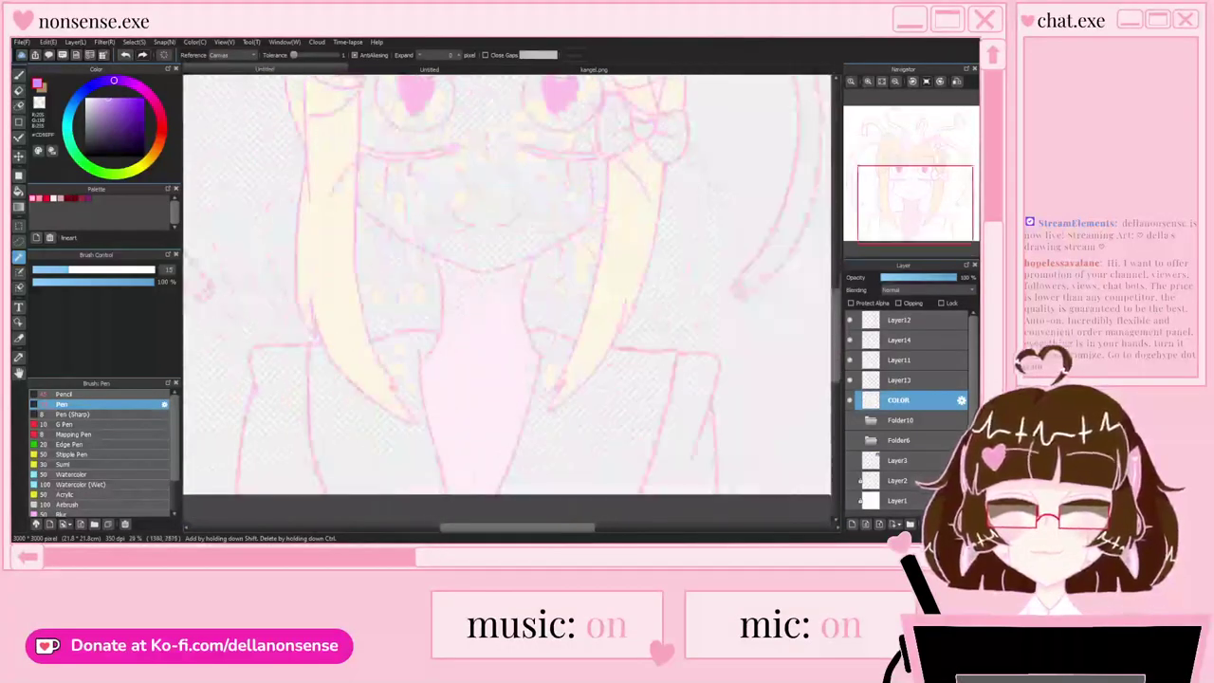
click(477, 408)
key(Delete)
key(ctrl+d)
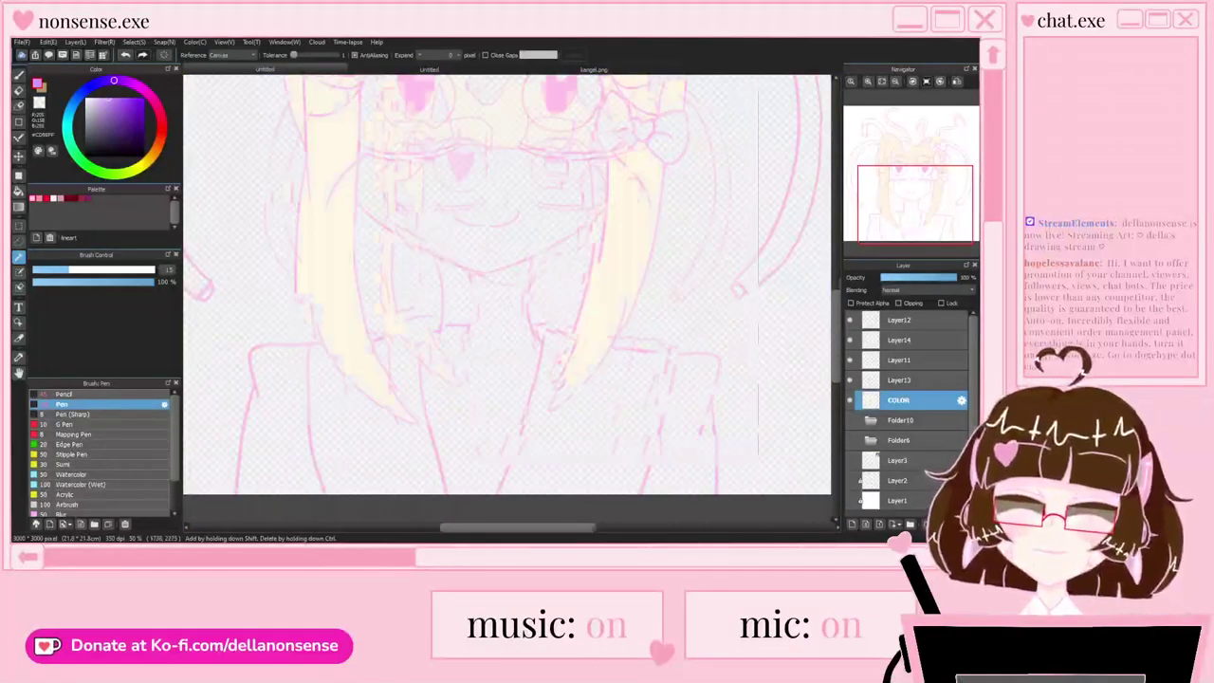
Step: Add a new layer above COLOR and clip it to that layer
scroll(547, 310, down, 3)
scroll(550, 285, up, 1)
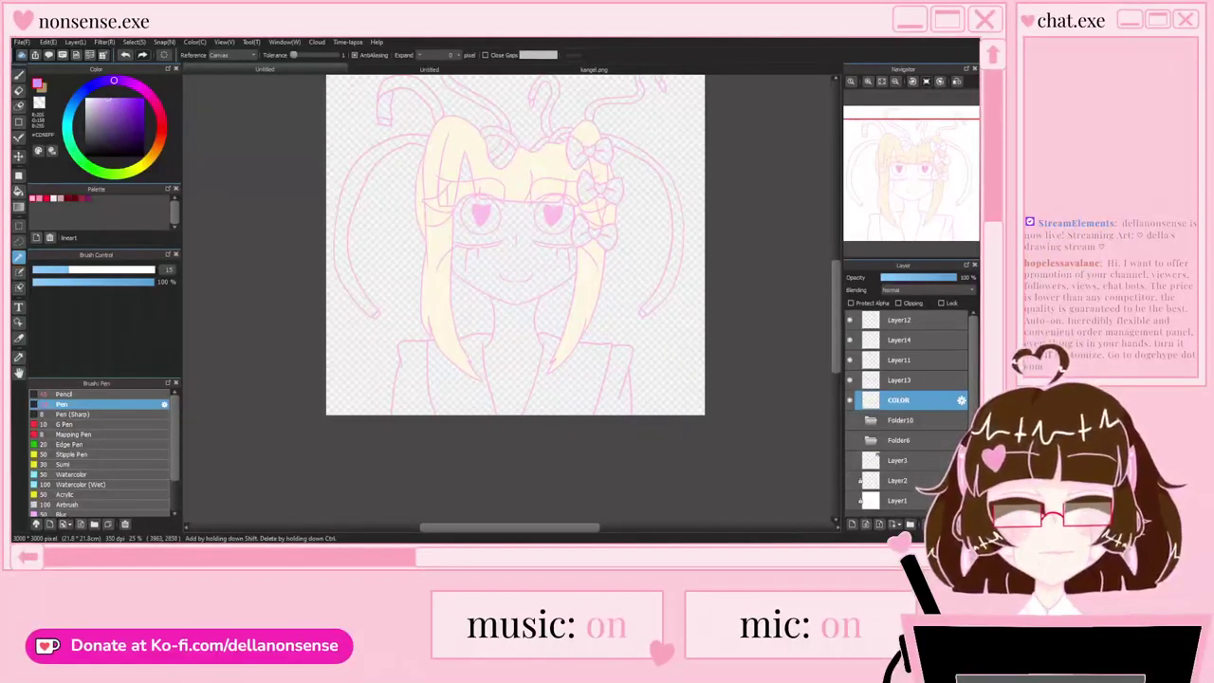
click(852, 524)
click(900, 303)
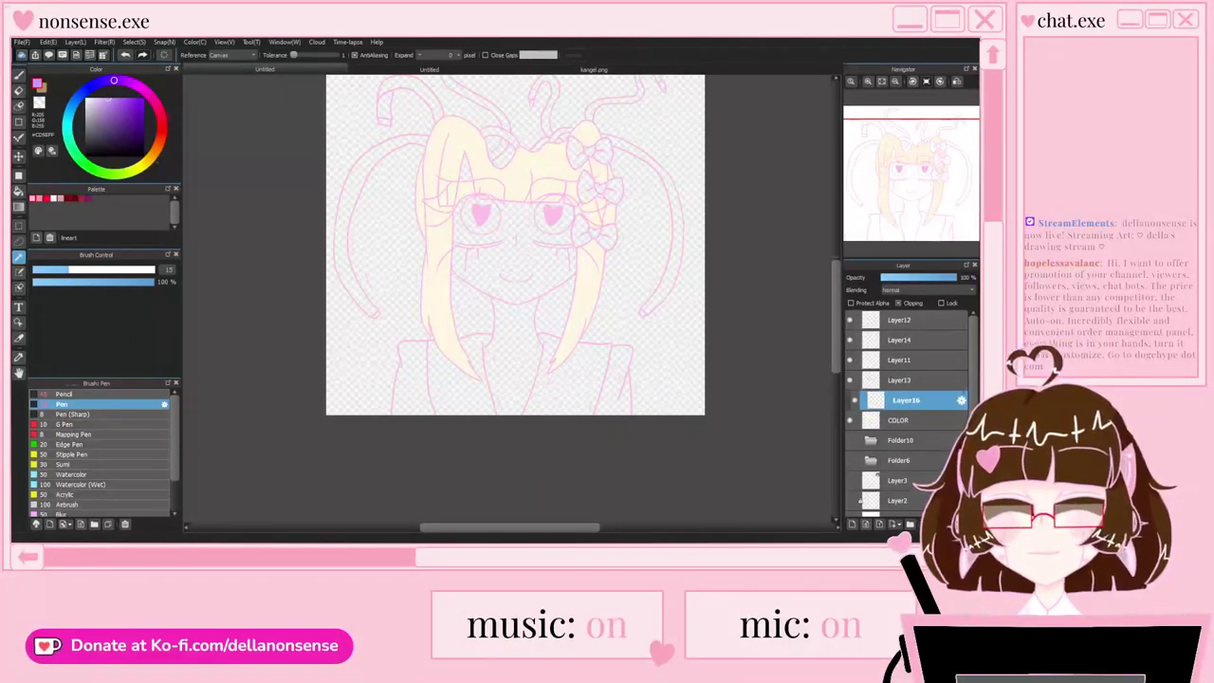
Step: Draw a linear foreground-to-transparent purple gradient upward from the hair tips to the bangs, and lower the layer's opacity to about 75%
click(18, 206)
drag(514, 163, 513, 395)
key(ctrl+z)
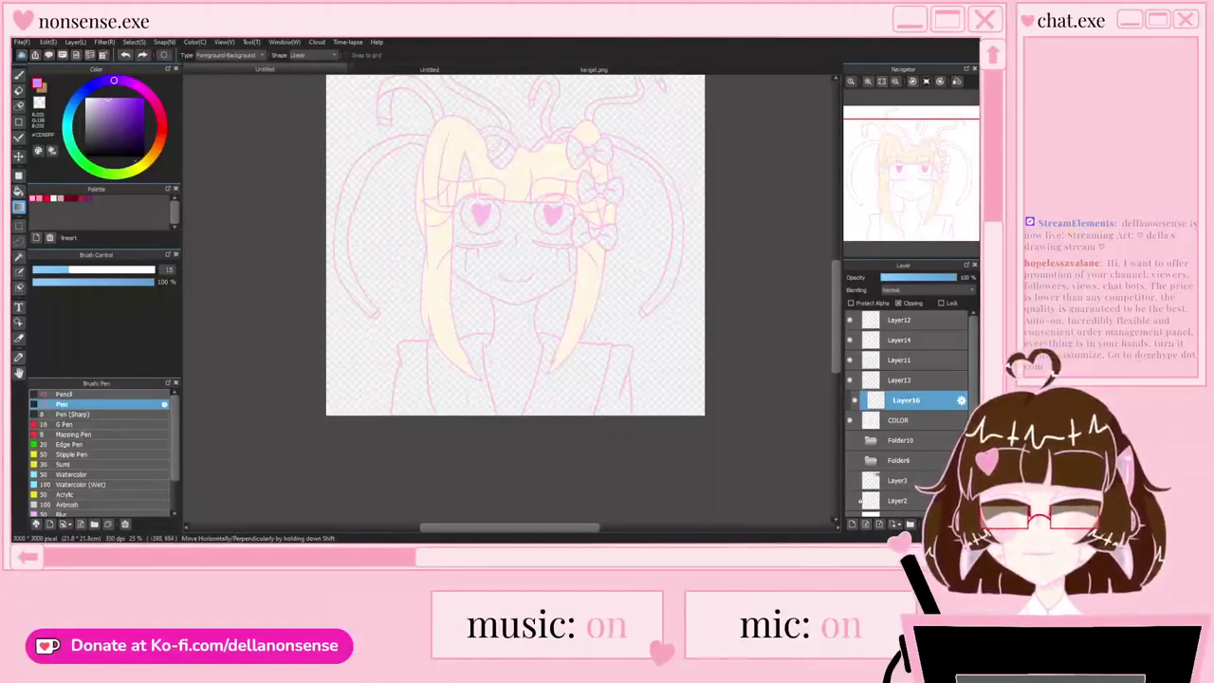
drag(509, 368, 511, 152)
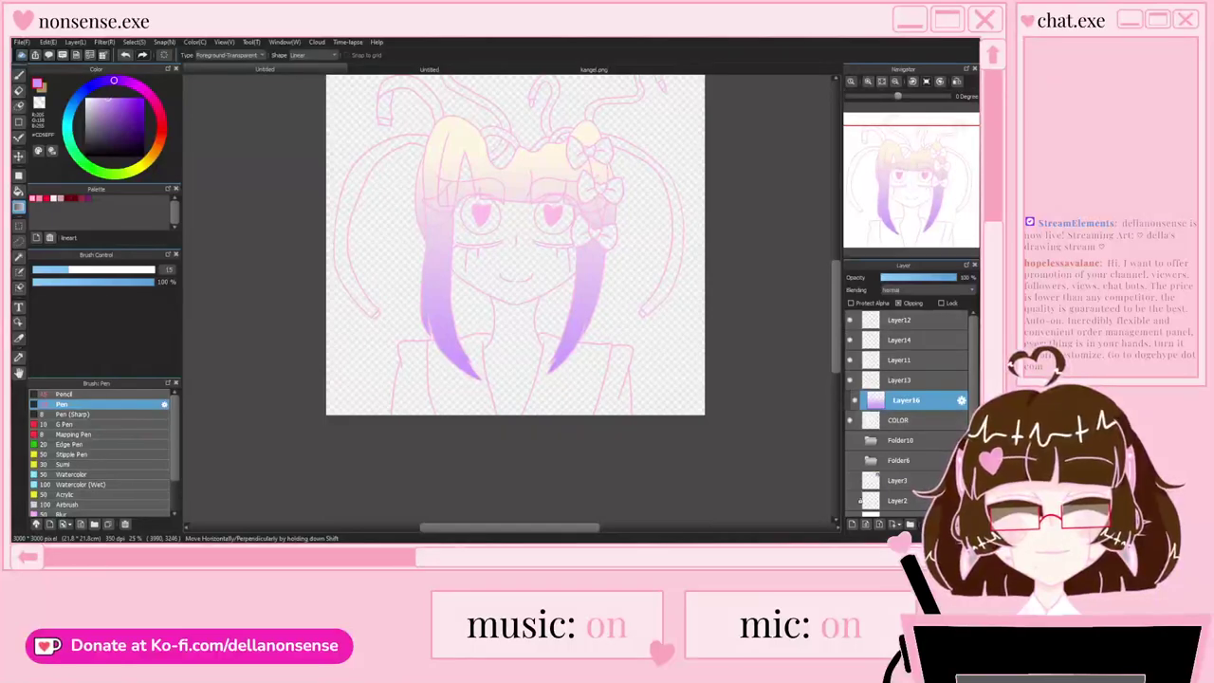
click(934, 277)
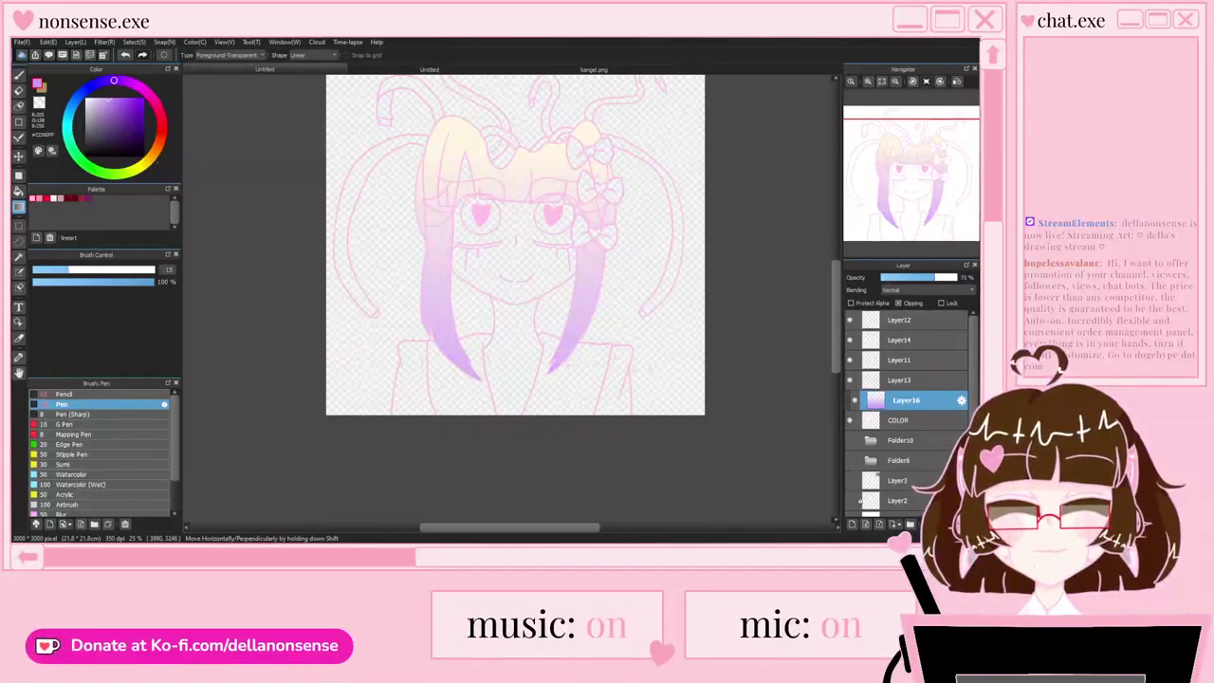
drag(934, 277, 938, 277)
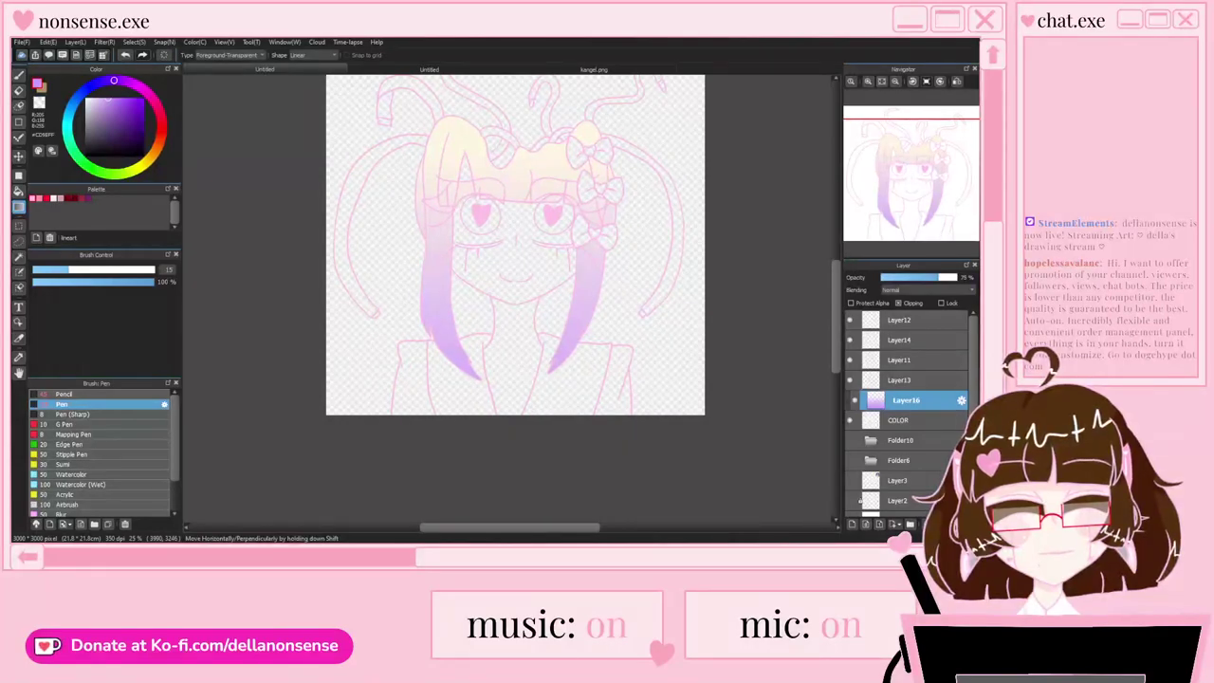
Step: Merge the clipped gradient layer down into the COLOR layer
click(902, 420)
scroll(523, 233, up, 1)
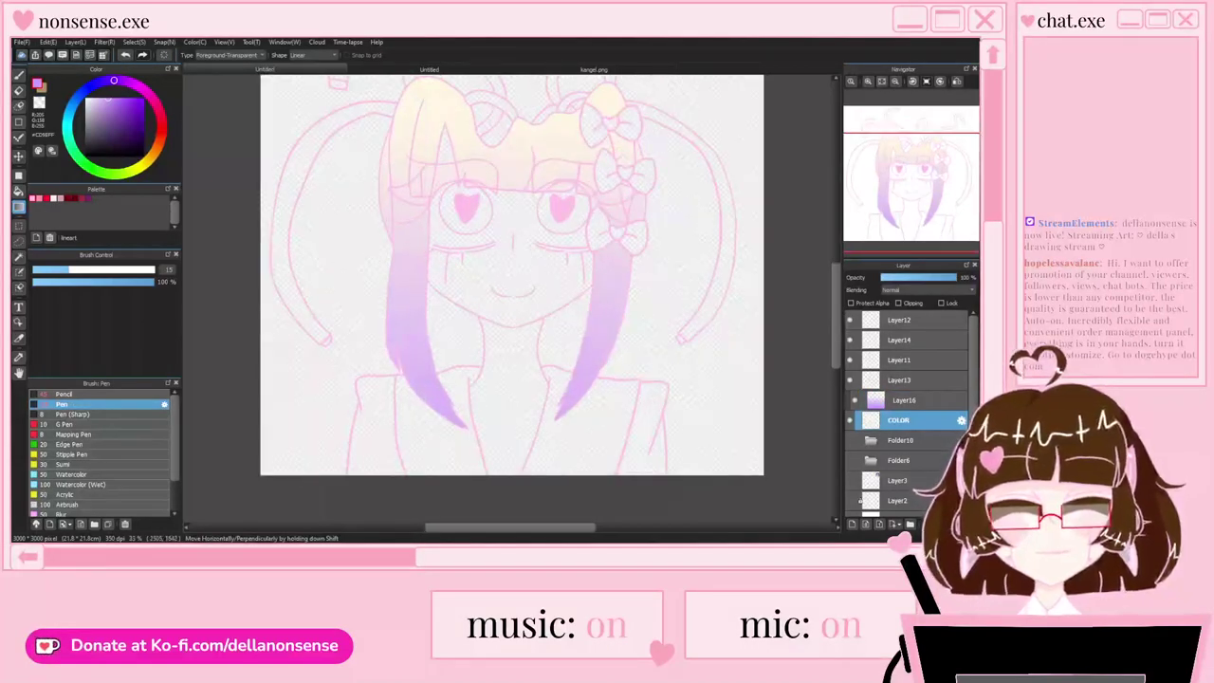
click(906, 400)
click(940, 525)
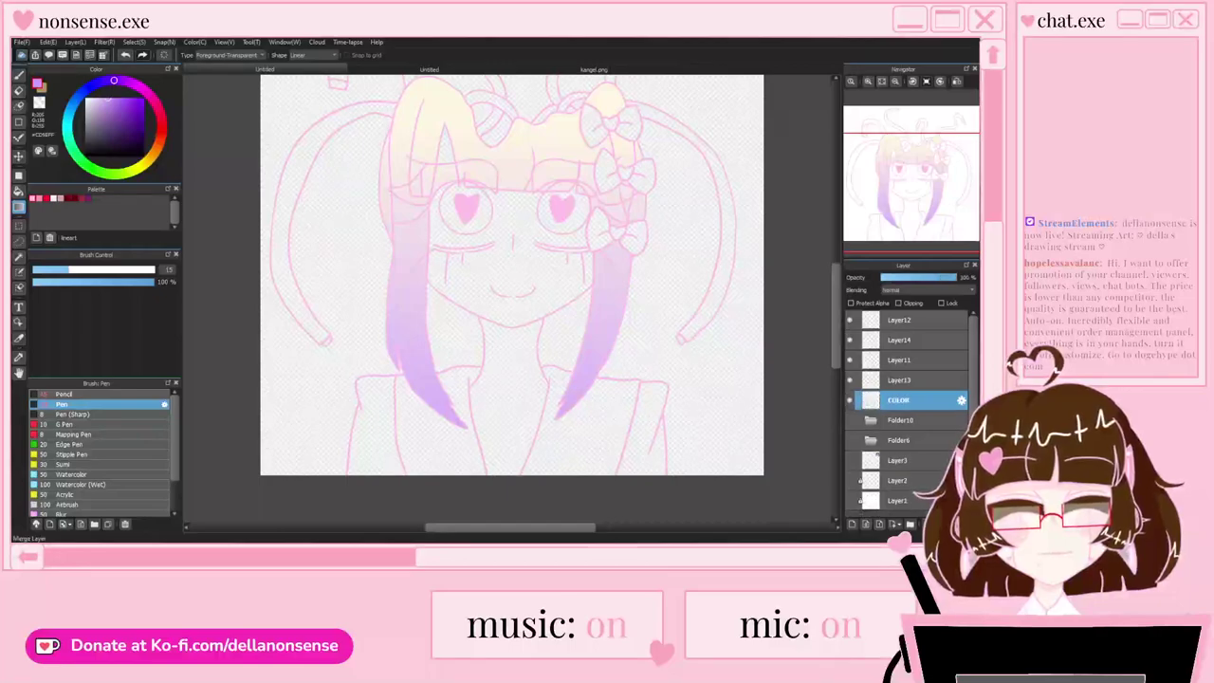
Step: Rename the merged hair layer GRADIENT HAIR, and add a new layer named COLOR directly beneath it
click(901, 421)
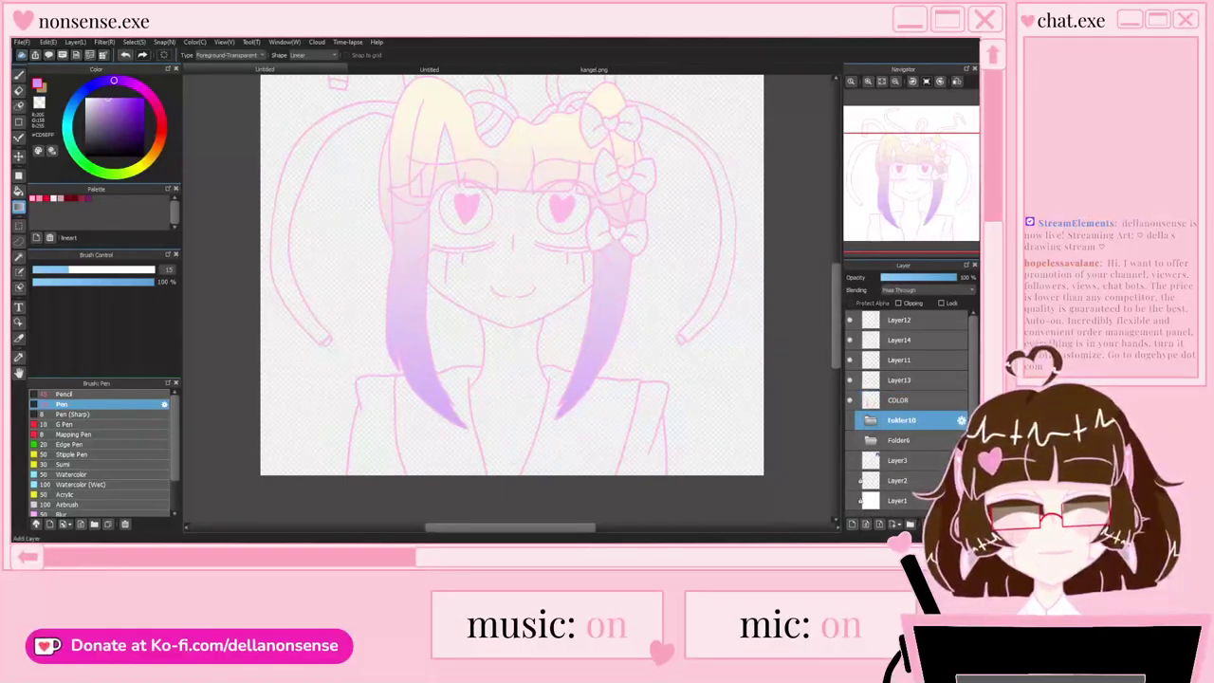
key(ctrl+z)
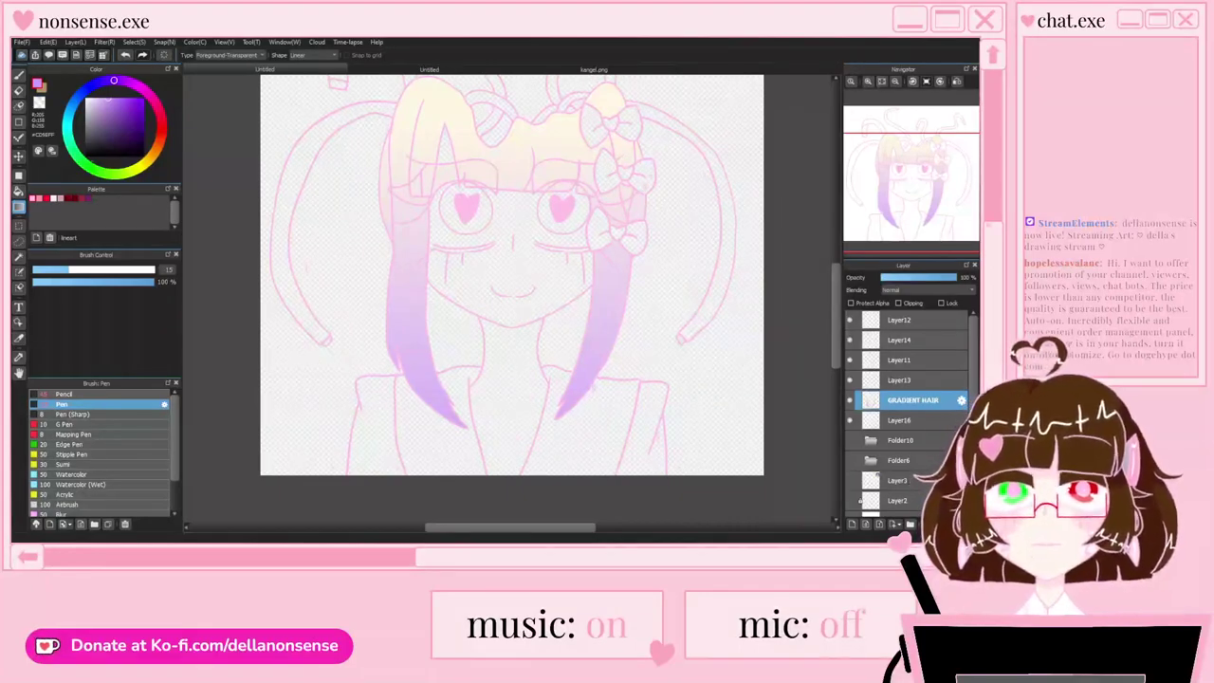
drag(493, 220, 494, 245)
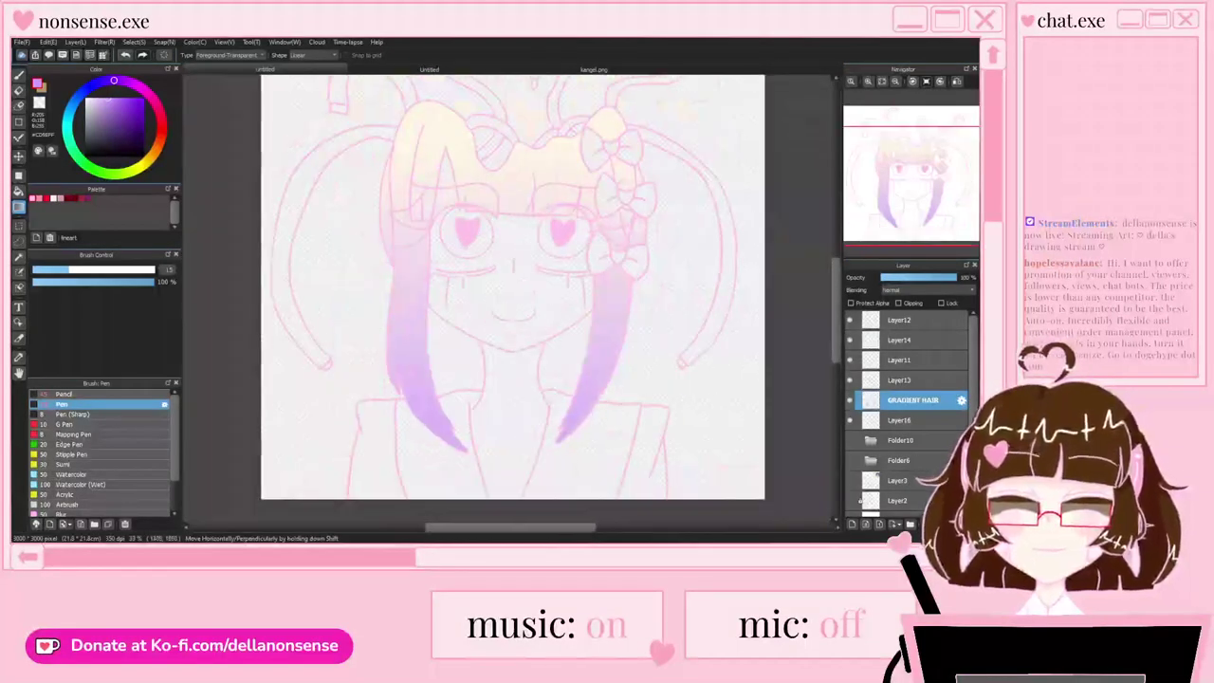
click(902, 421)
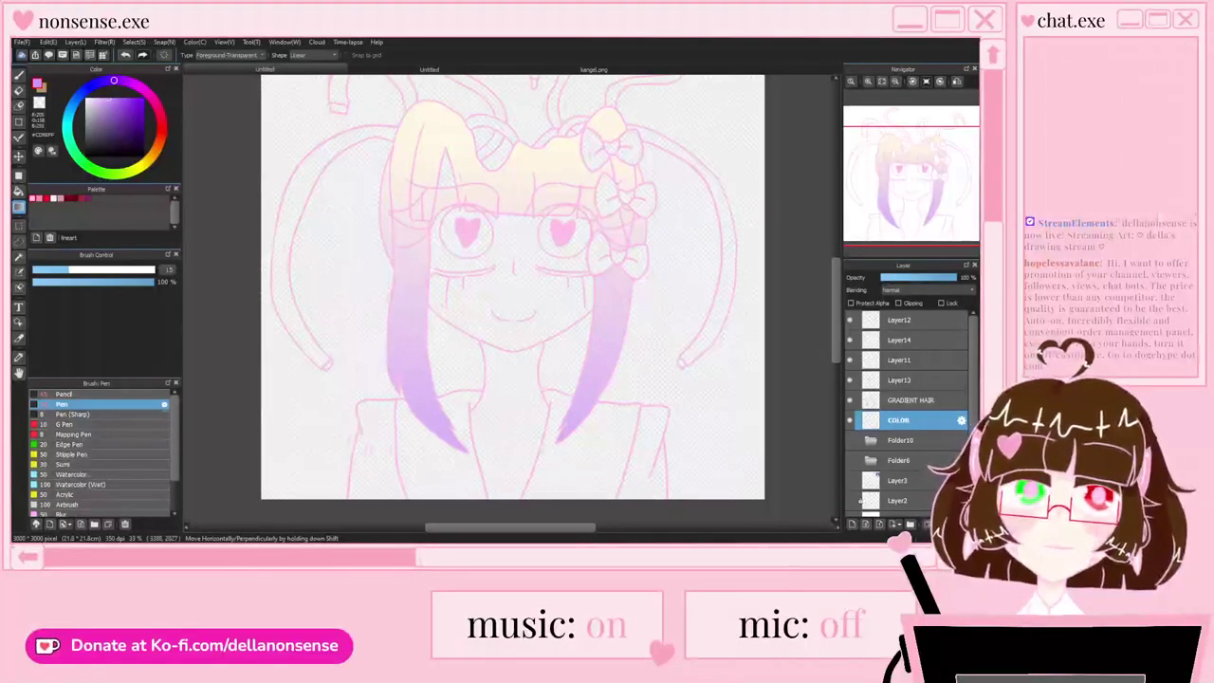
Step: Sample the pale pink skin colour from the kangel.png reference and return to the drawing
scroll(480, 291, down, 1)
scroll(482, 281, up, 1)
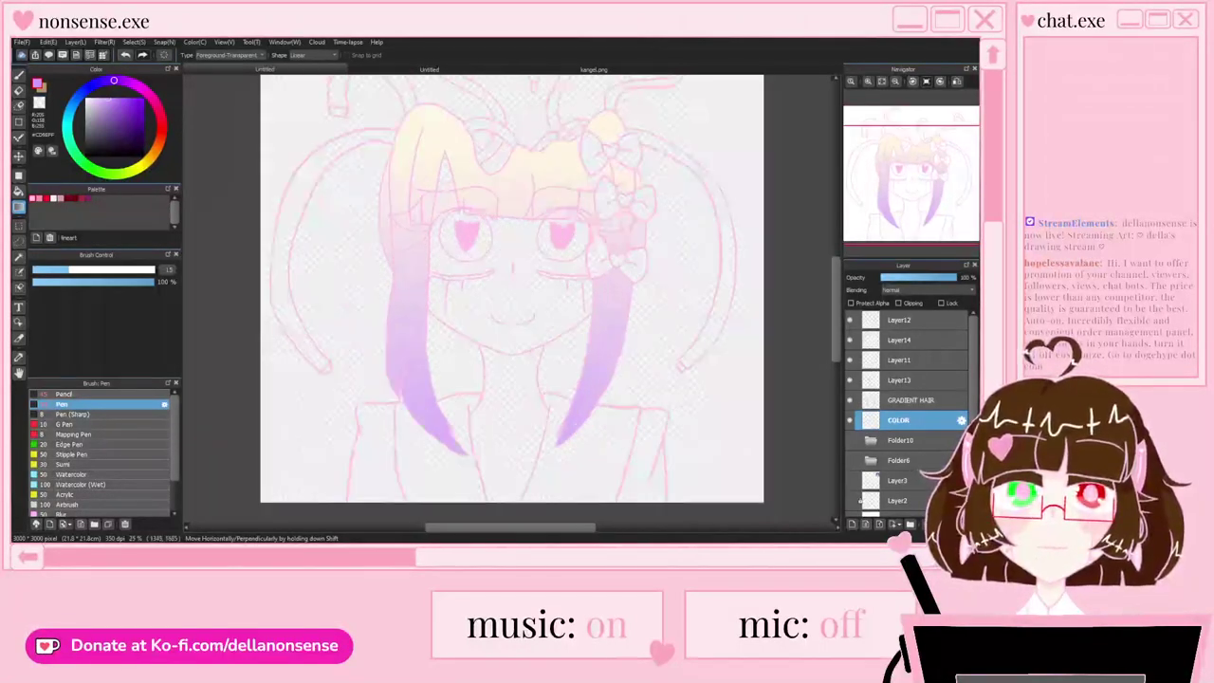
scroll(540, 269, up, 1)
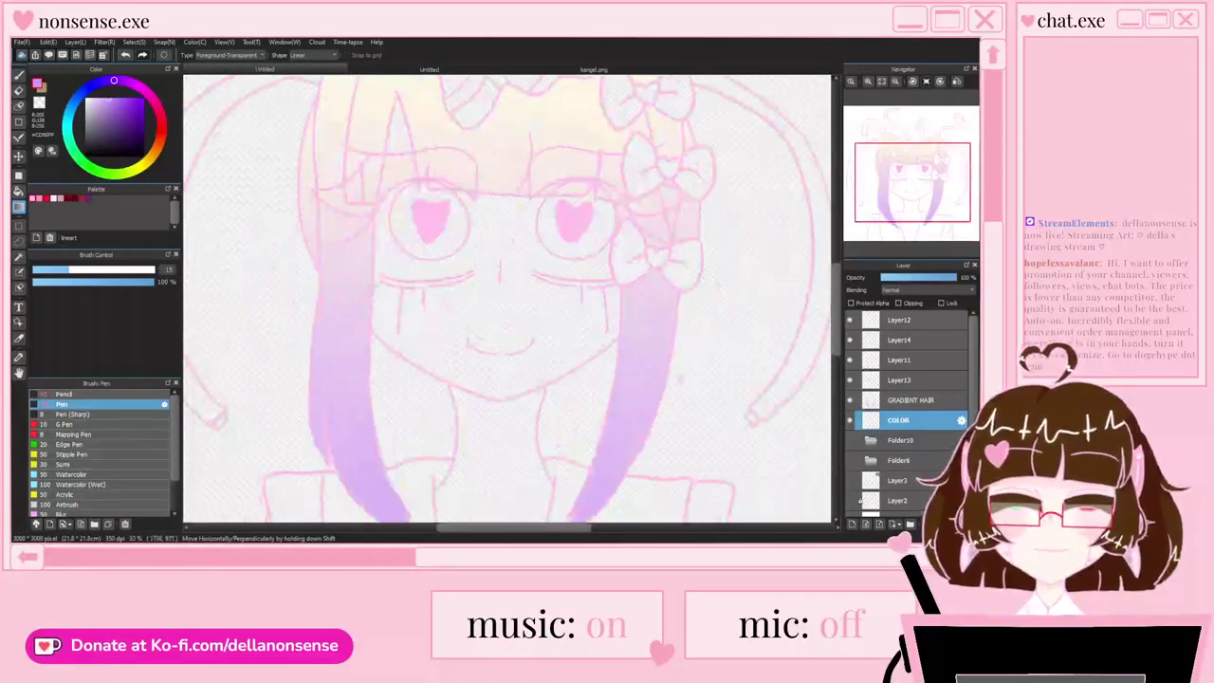
click(590, 69)
scroll(586, 178, down, 2)
scroll(563, 287, up, 3)
right_click(517, 261)
scroll(534, 252, down, 2)
click(275, 70)
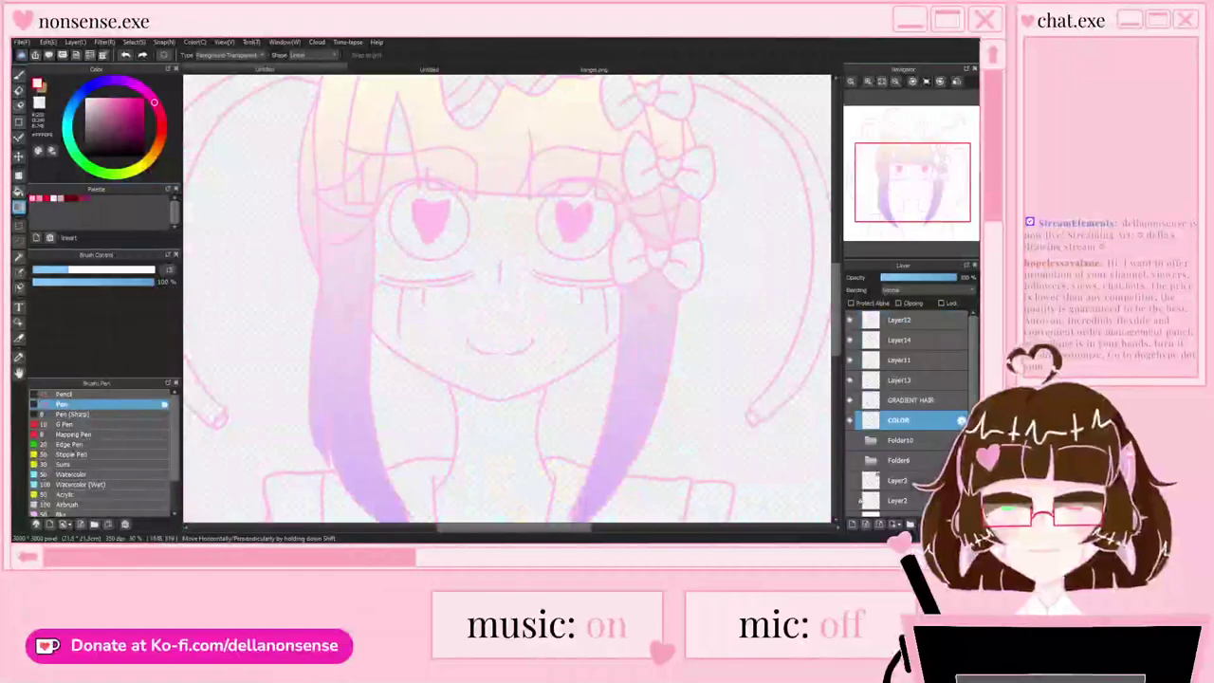
Step: Fill the face and the area around the irises with the pale pink skin colour on the COLOR layer
scroll(423, 109, up, 1)
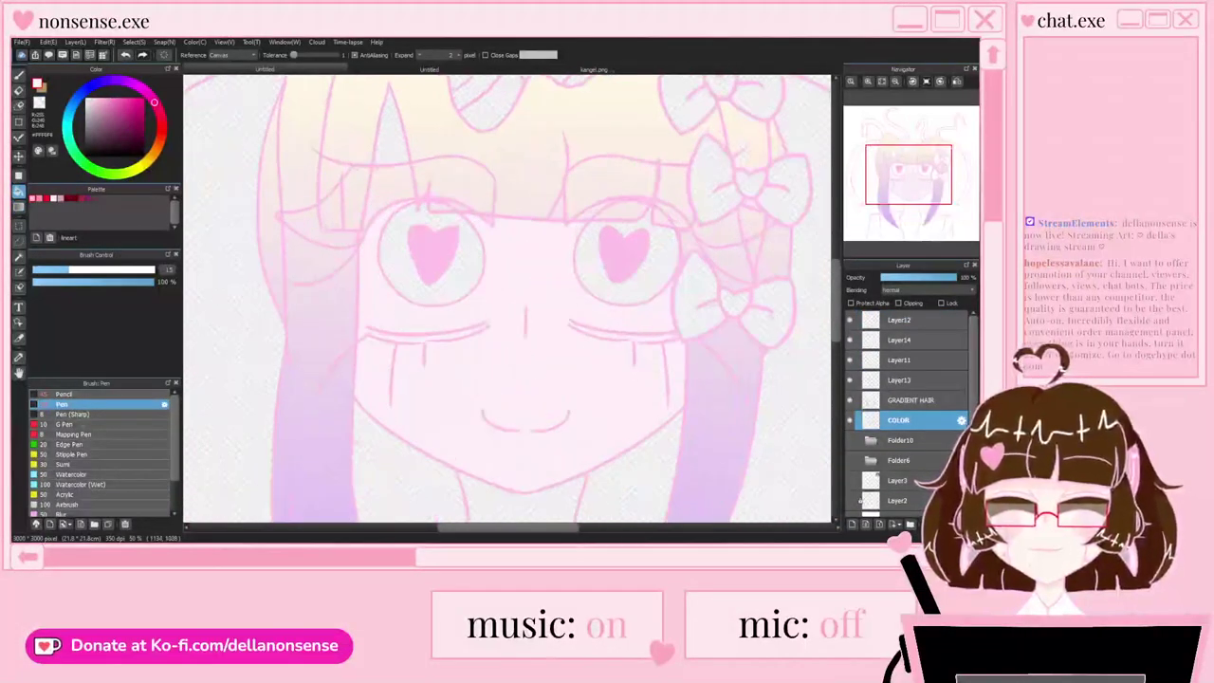
scroll(398, 100, down, 3)
scroll(502, 159, up, 5)
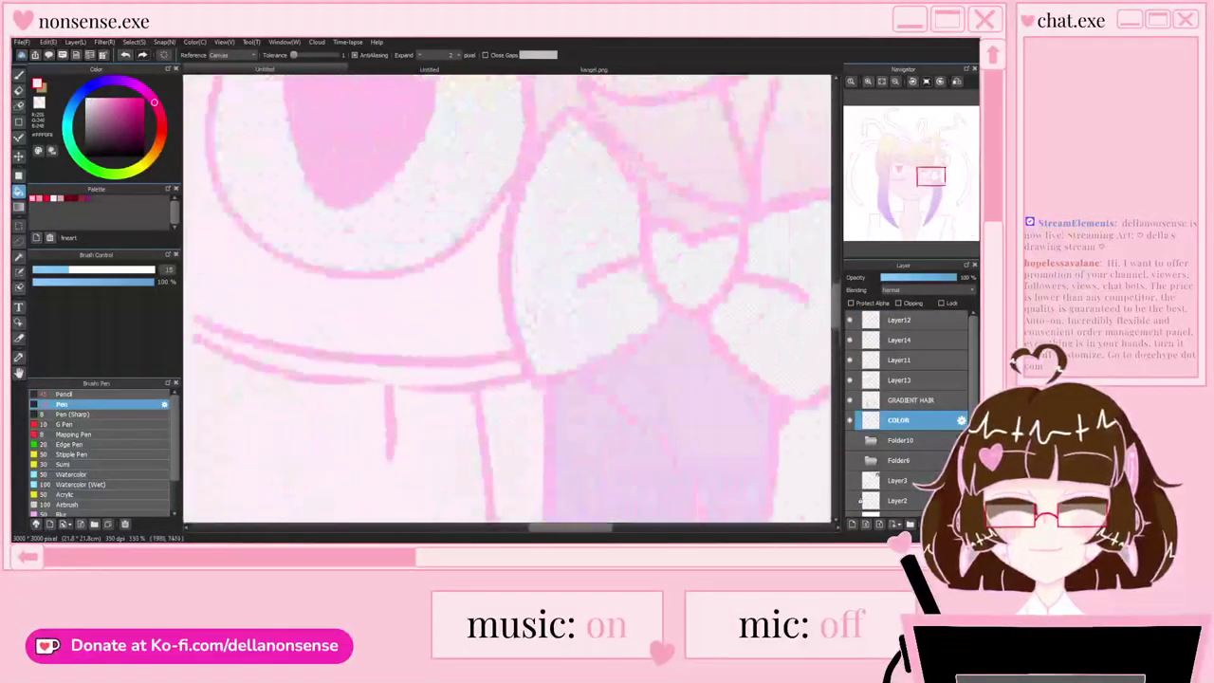
scroll(522, 247, down, 3)
scroll(445, 189, up, 1)
Step: Paint a white line closing the inner edge of the eye beside the bows, and fill its eye white with white
key(p)
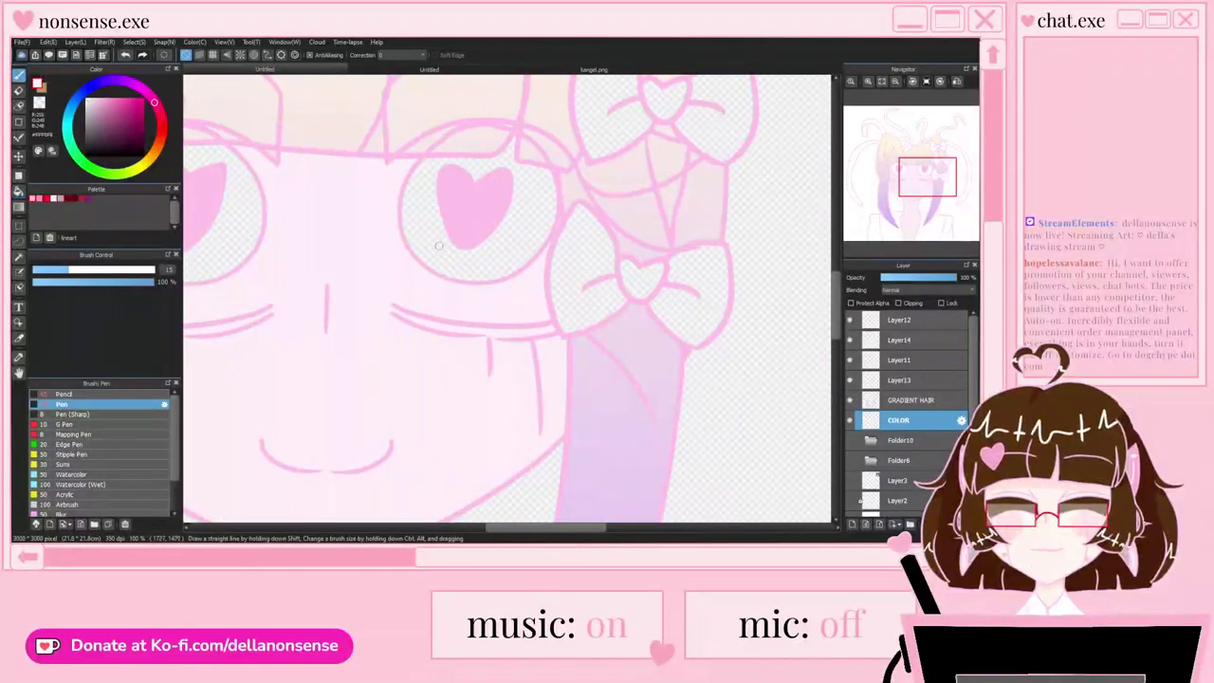
scroll(380, 159, up, 1)
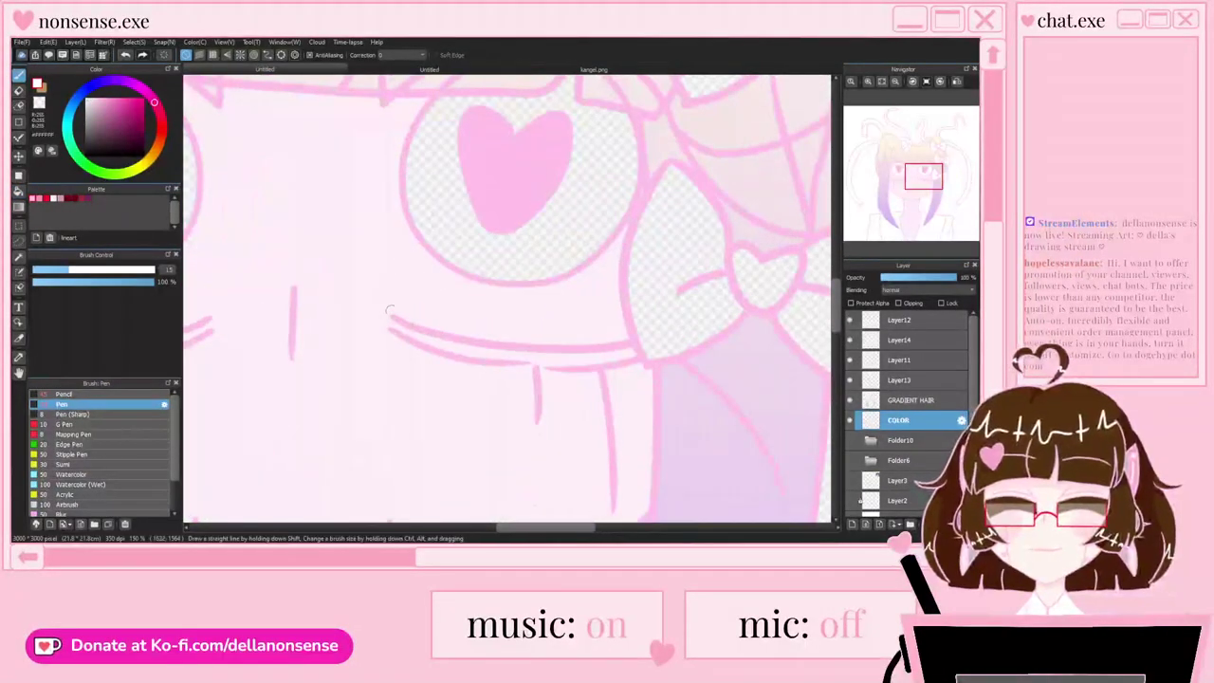
scroll(380, 152, up, 1)
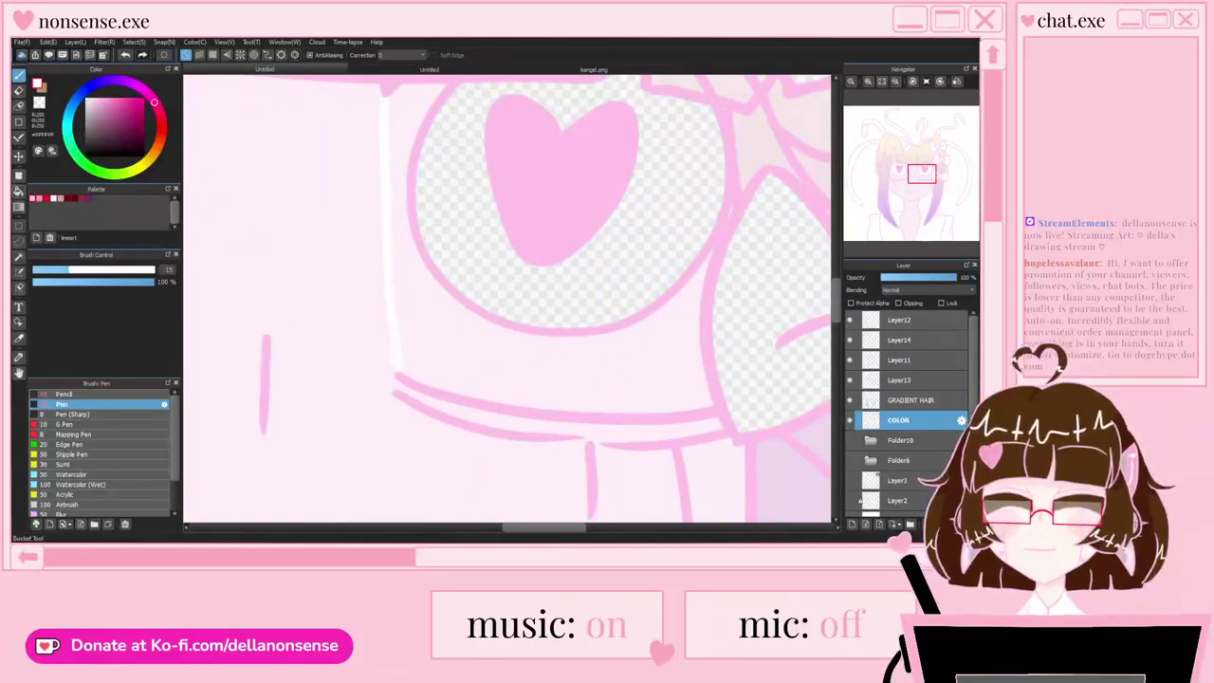
key(g)
click(513, 357)
Step: Touch up the narrow corner of the eye white between the iris and the bow with white on the COLOR layer
scroll(512, 332, down, 1)
scroll(693, 274, up, 2)
key(b)
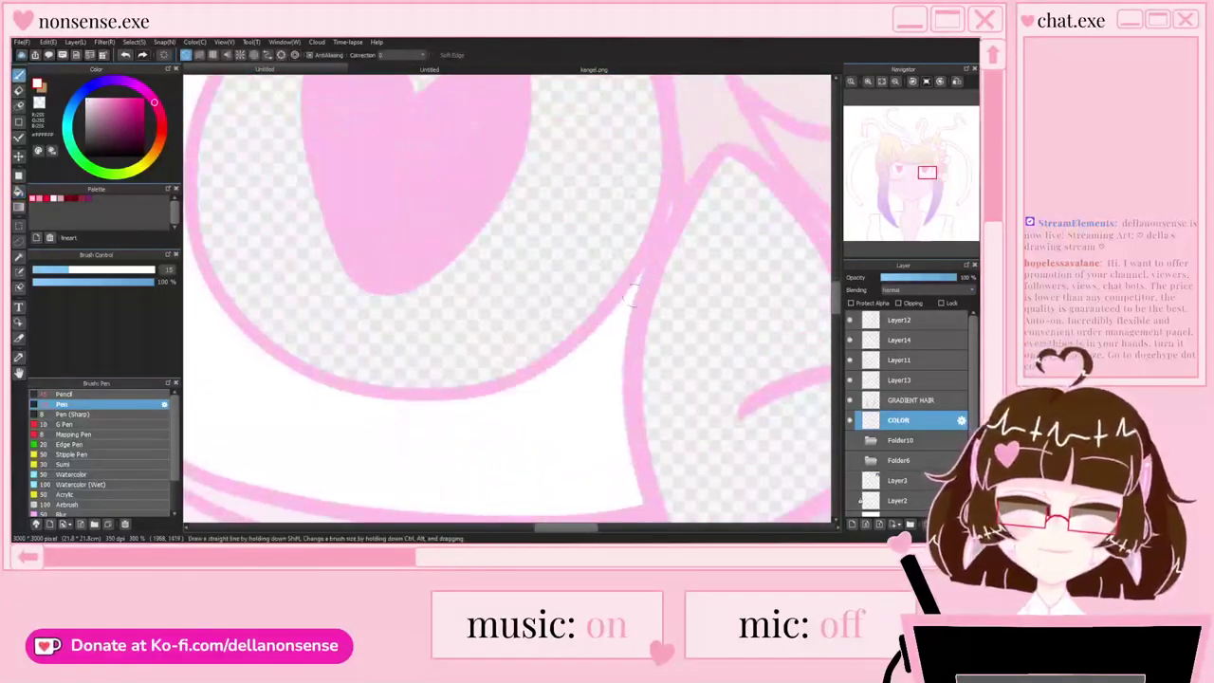
scroll(665, 213, down, 2)
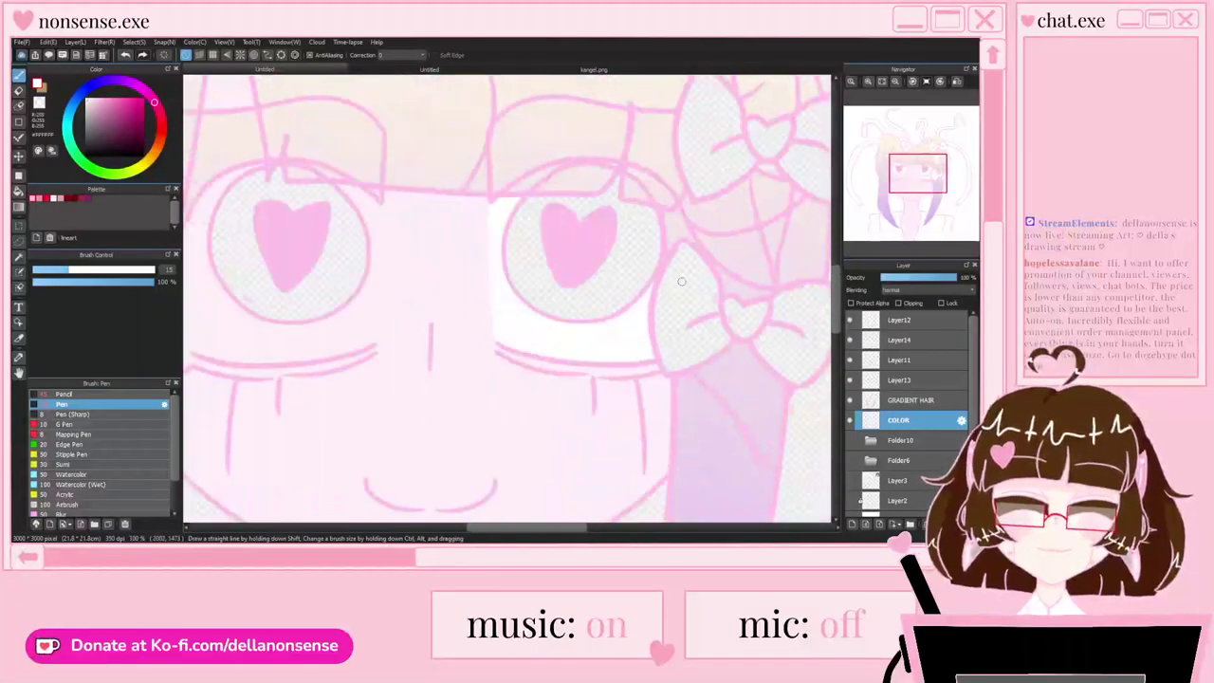
scroll(776, 316, up, 2)
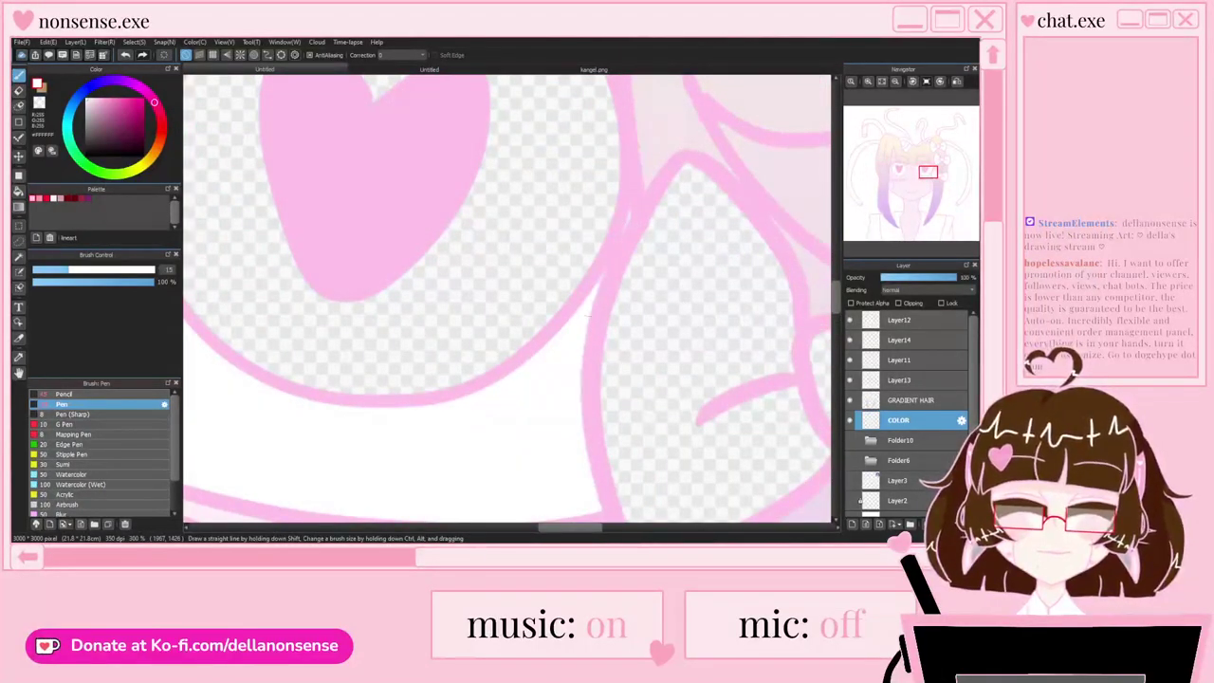
click(911, 400)
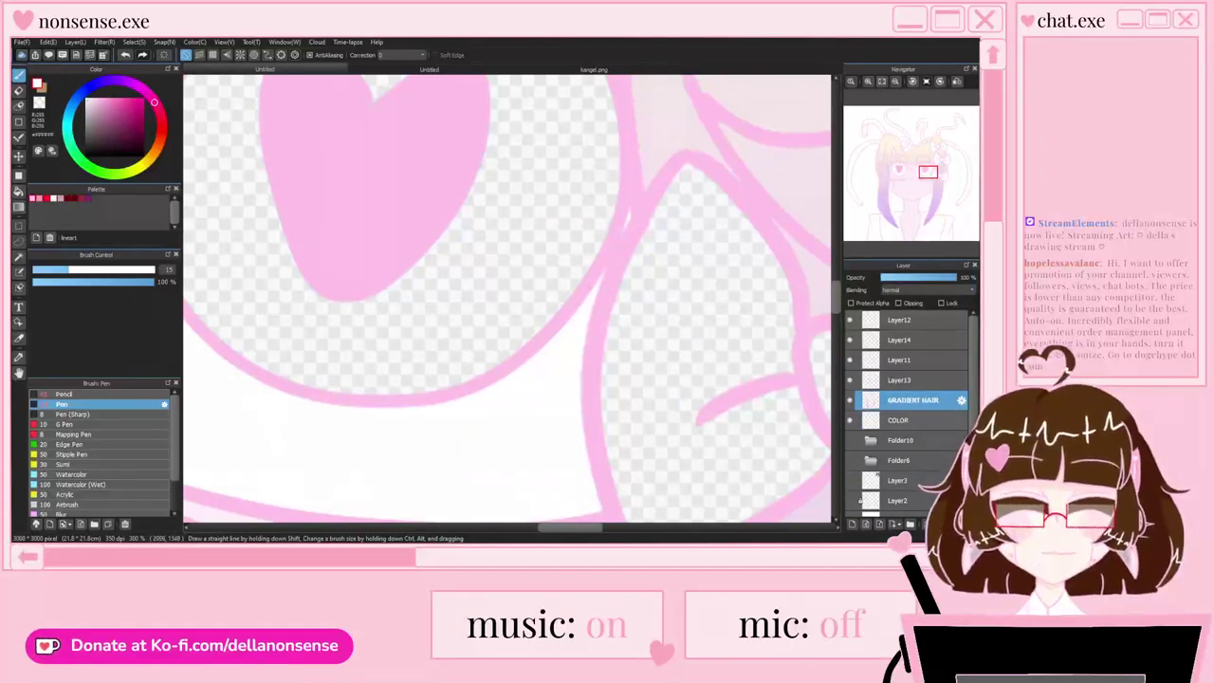
click(900, 421)
Step: Paint white lines closing both side edges of the eye away from the bows and fill its eye white with white on the COLOR layer
scroll(645, 291, down, 5)
scroll(456, 300, up, 3)
drag(574, 337, 586, 123)
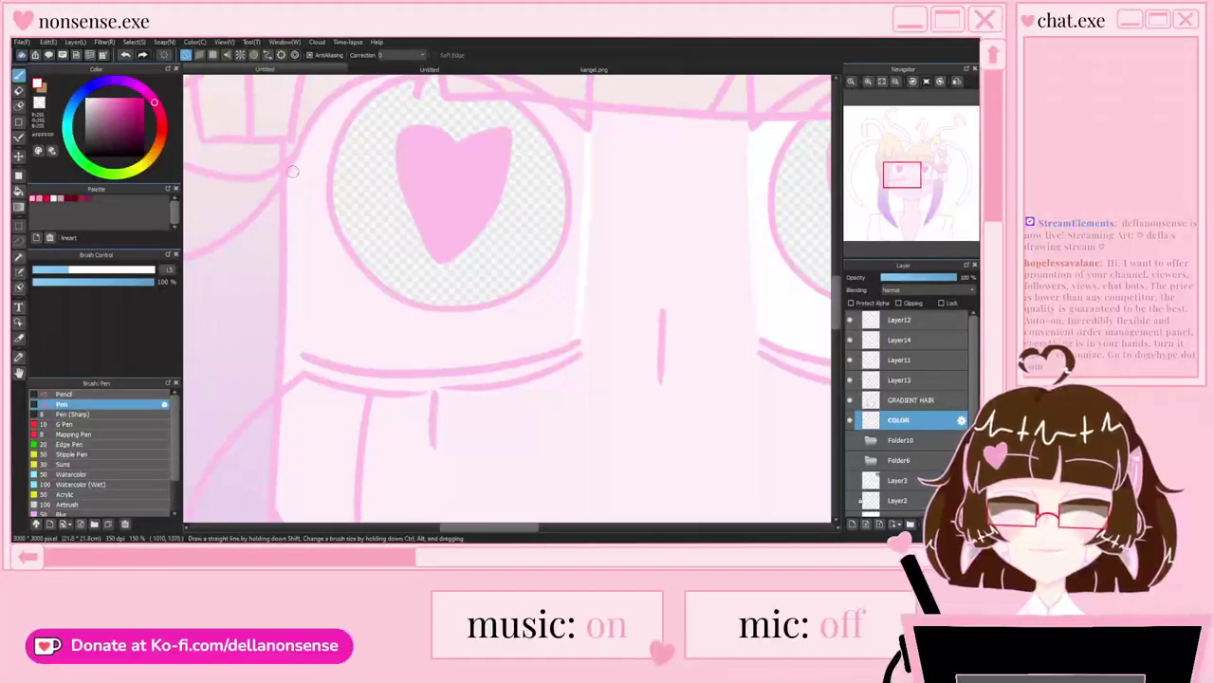
drag(300, 341, 302, 172)
key(g)
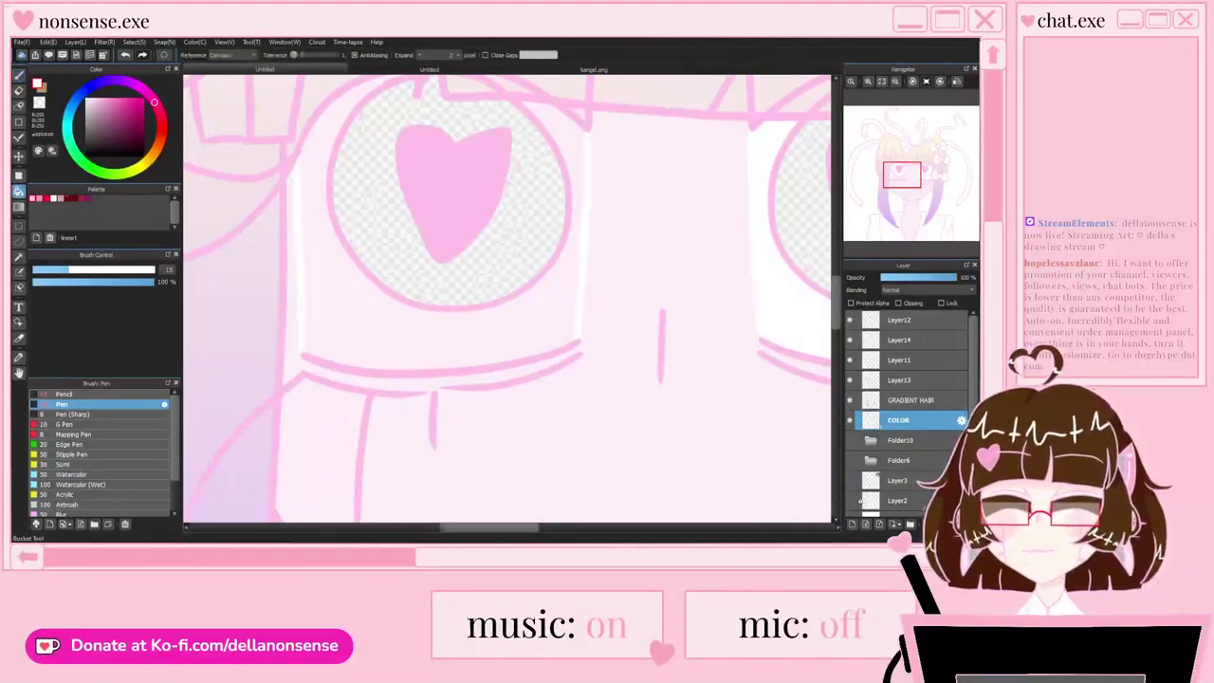
scroll(513, 299, down, 3)
key(b)
scroll(512, 299, down, 2)
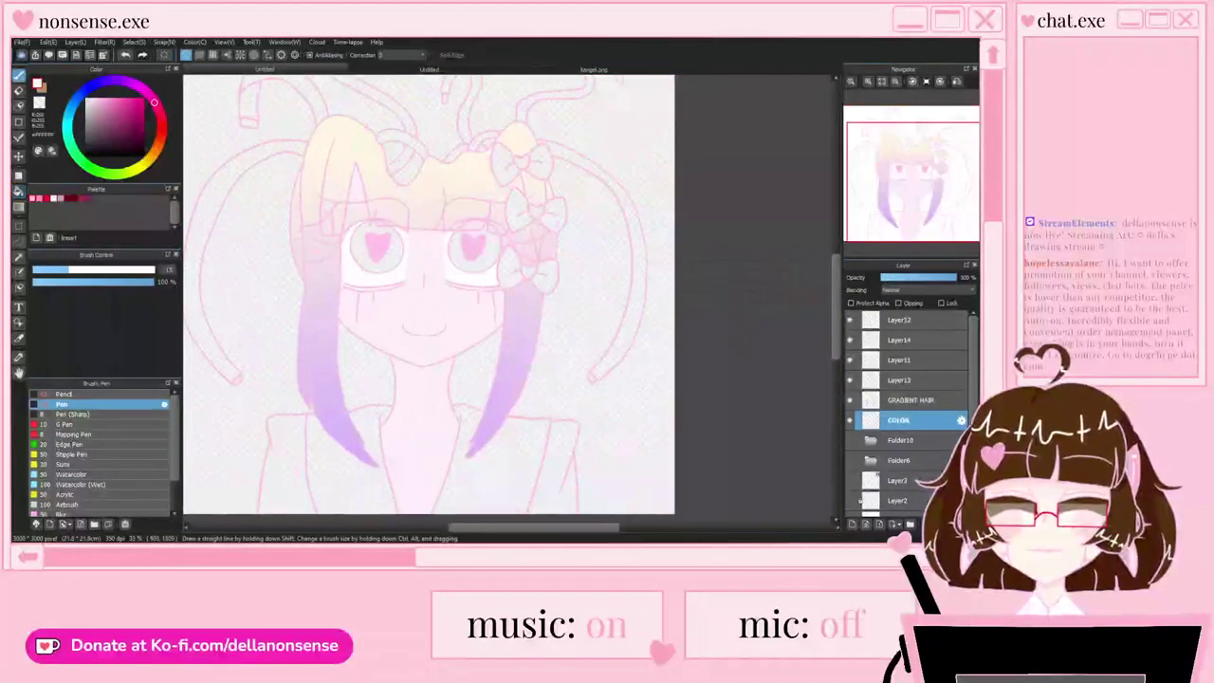
Step: Sample the light cyan eye colour from the kangel.png reference and fill both irises around the heart pupils on the COLOR layer
click(594, 70)
scroll(518, 286, up, 3)
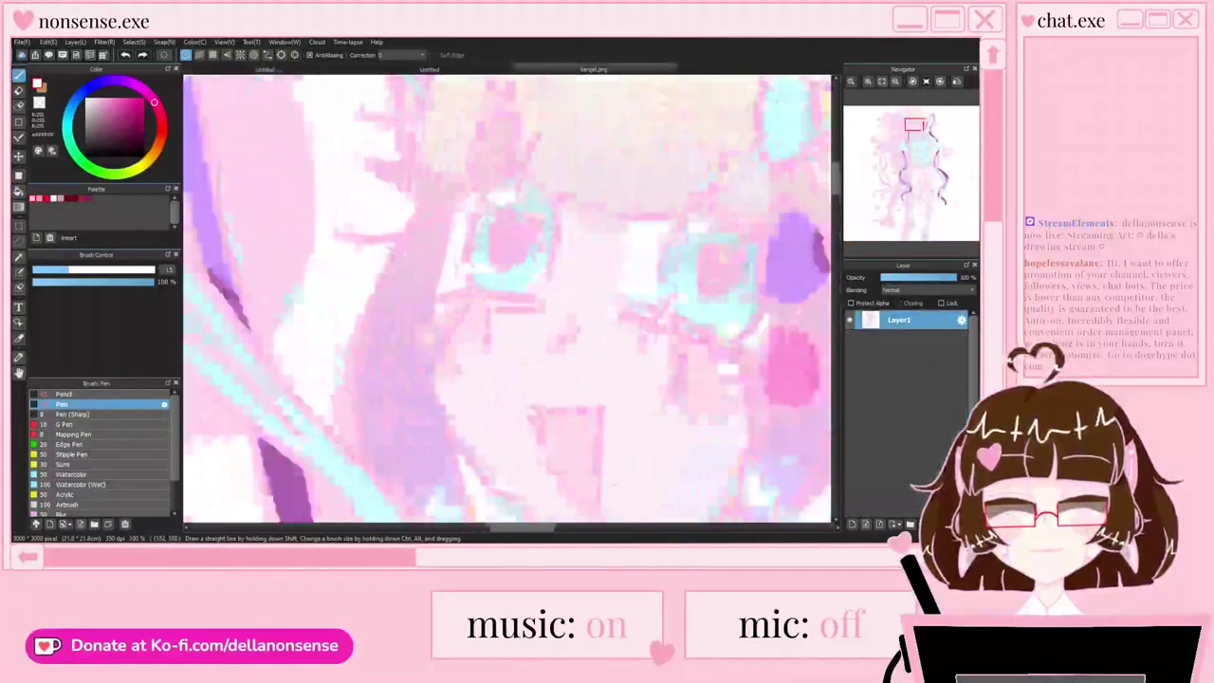
alt+click(516, 281)
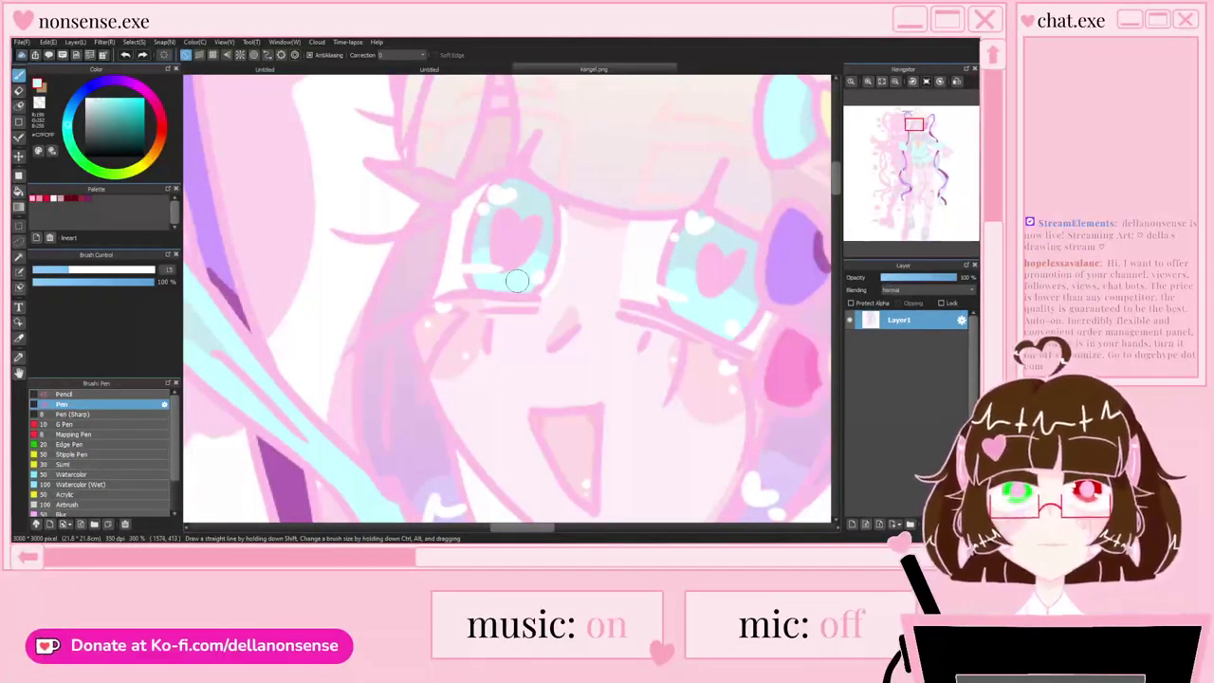
click(362, 69)
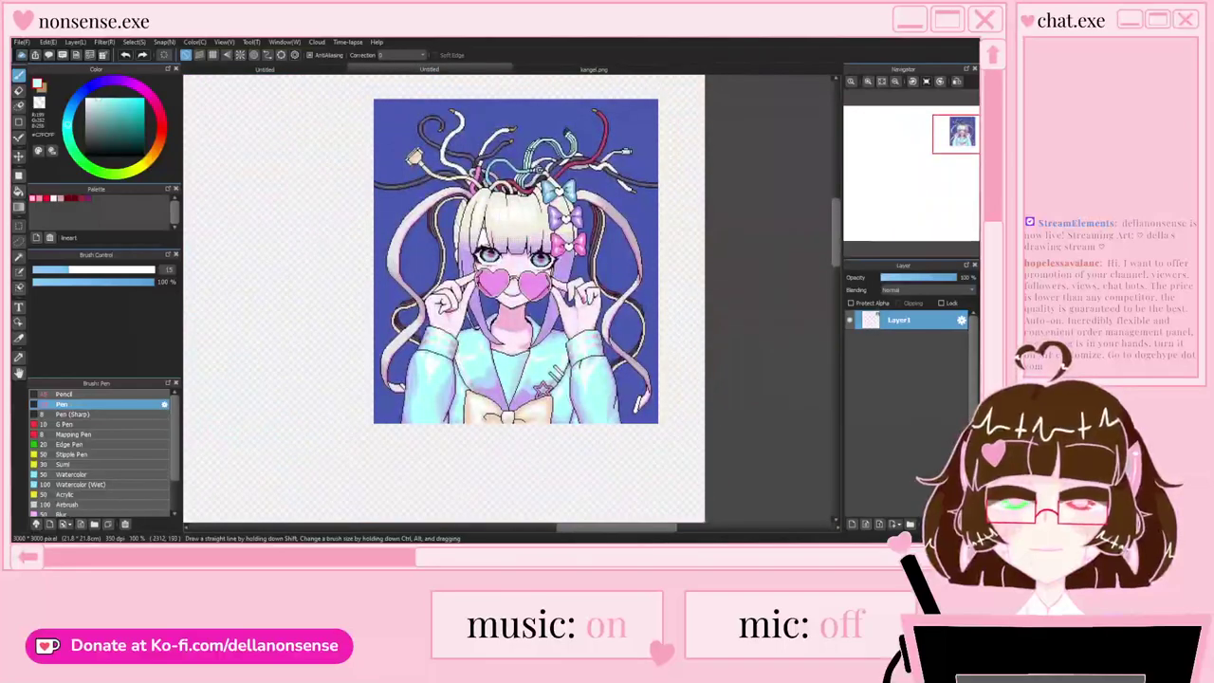
click(265, 69)
scroll(407, 266, up, 2)
key(g)
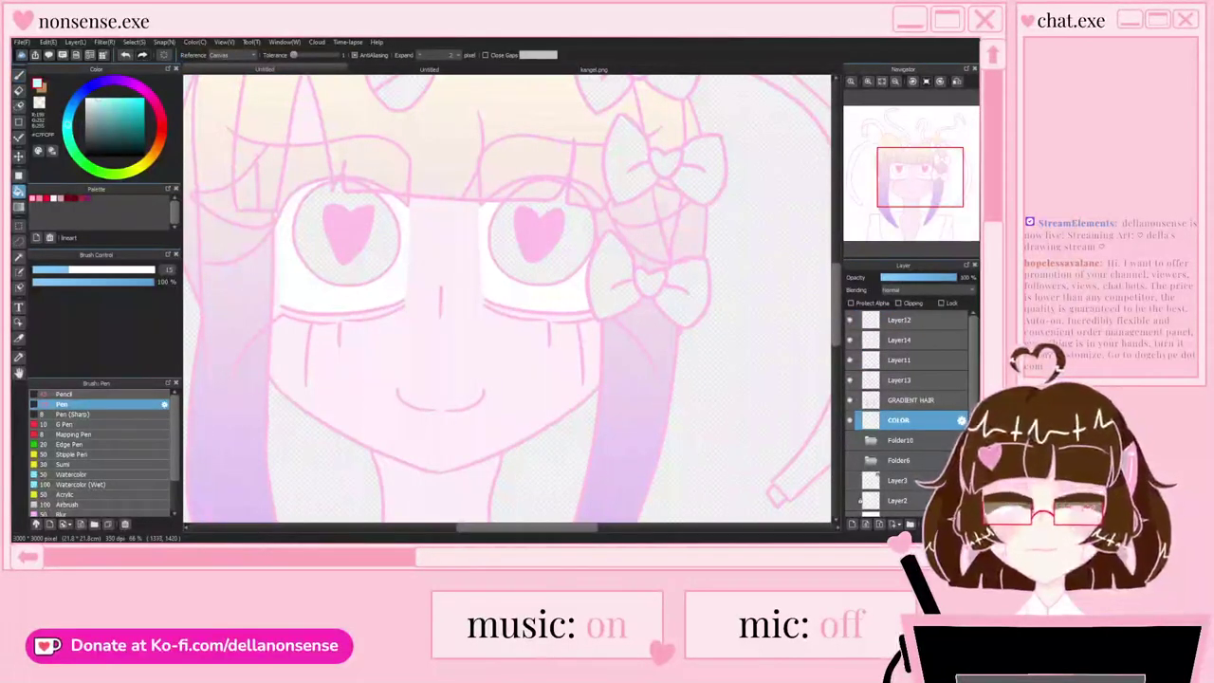
click(517, 249)
scroll(541, 255, down, 2)
scroll(509, 155, up, 1)
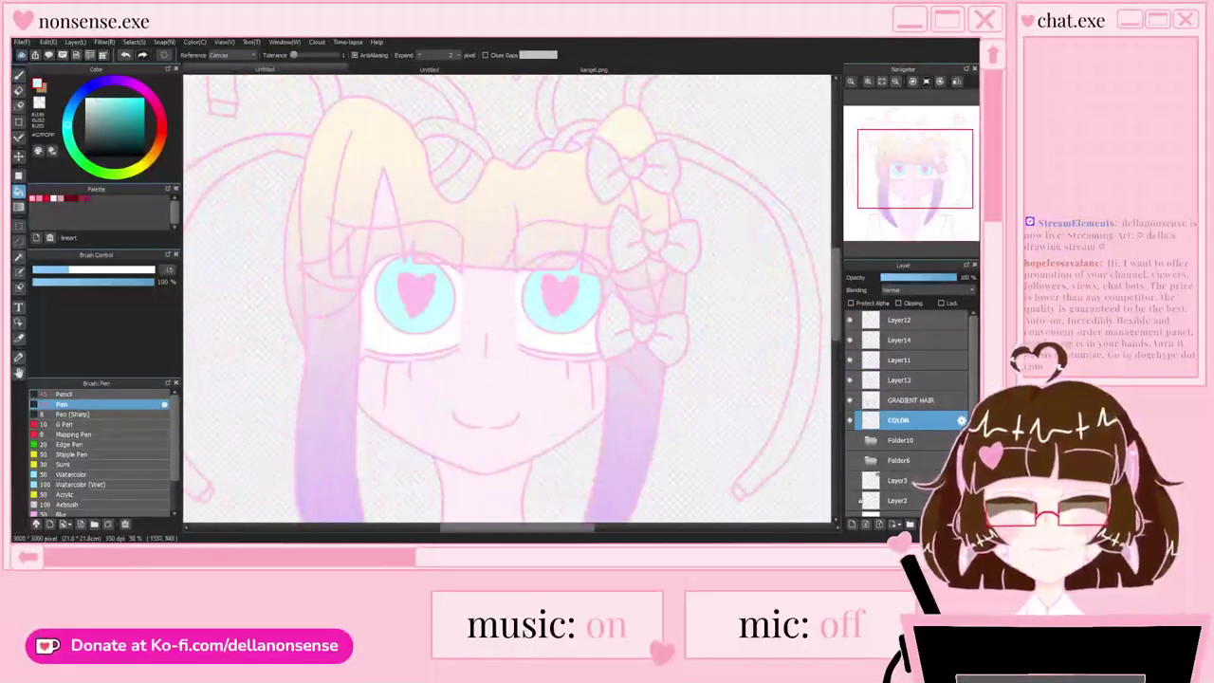
Step: Sample the pale yellow bow-centre colour from the kangel.png reference and fill the heart centres of all three bows
click(594, 69)
scroll(541, 231, down, 2)
scroll(665, 209, up, 1)
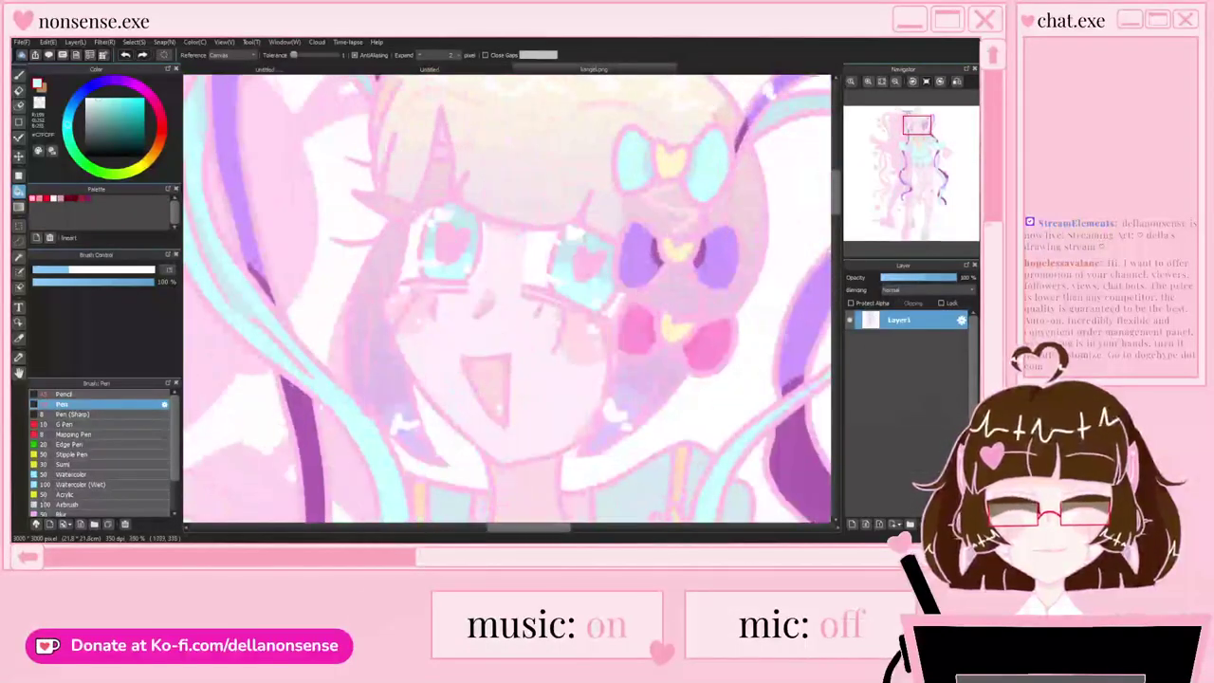
click(429, 69)
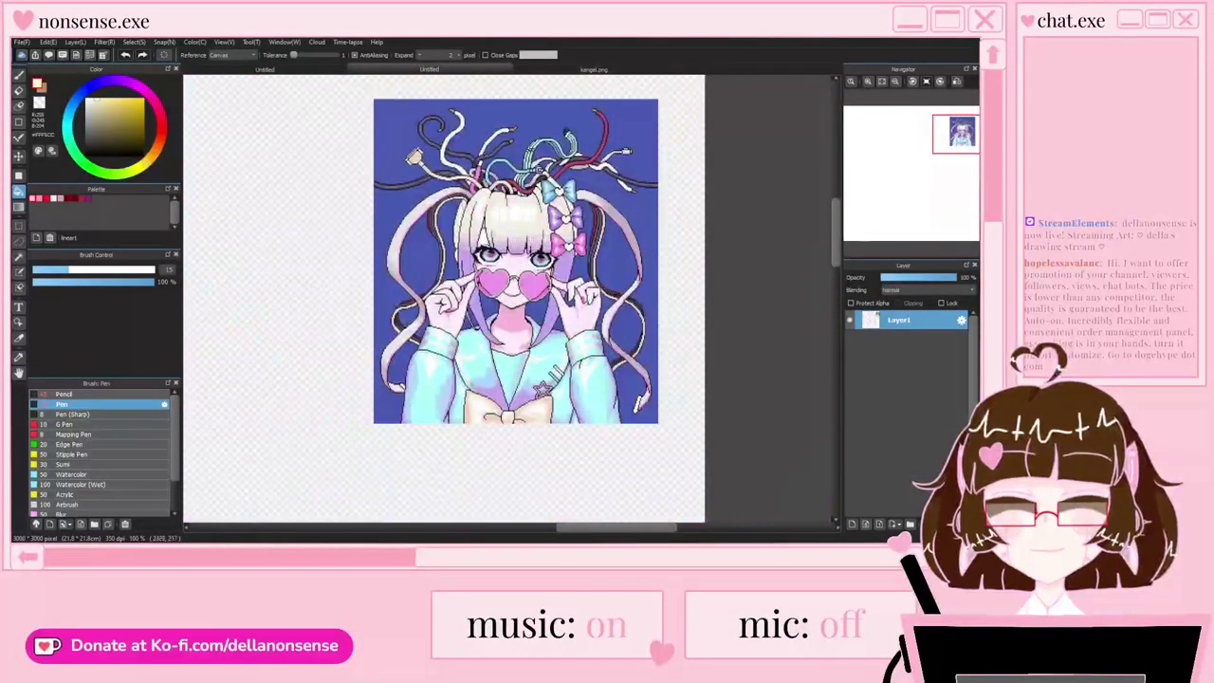
click(303, 69)
scroll(408, 161, down, 3)
scroll(463, 188, up, 3)
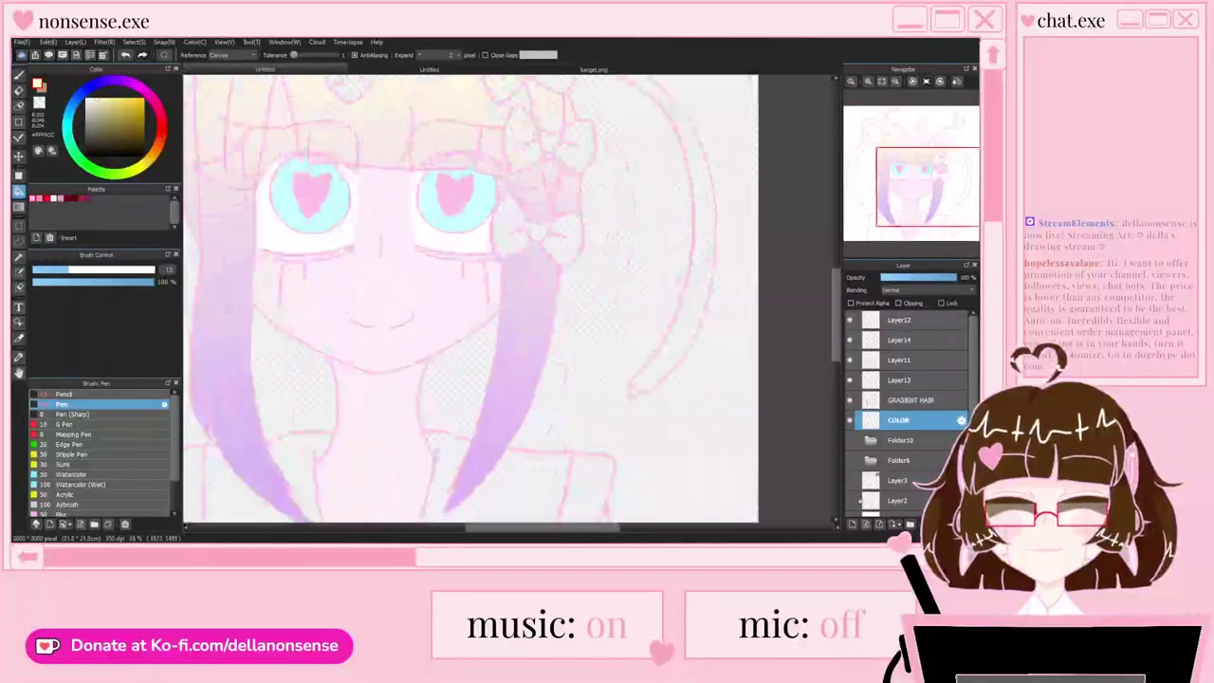
scroll(590, 147, down, 3)
scroll(596, 123, up, 5)
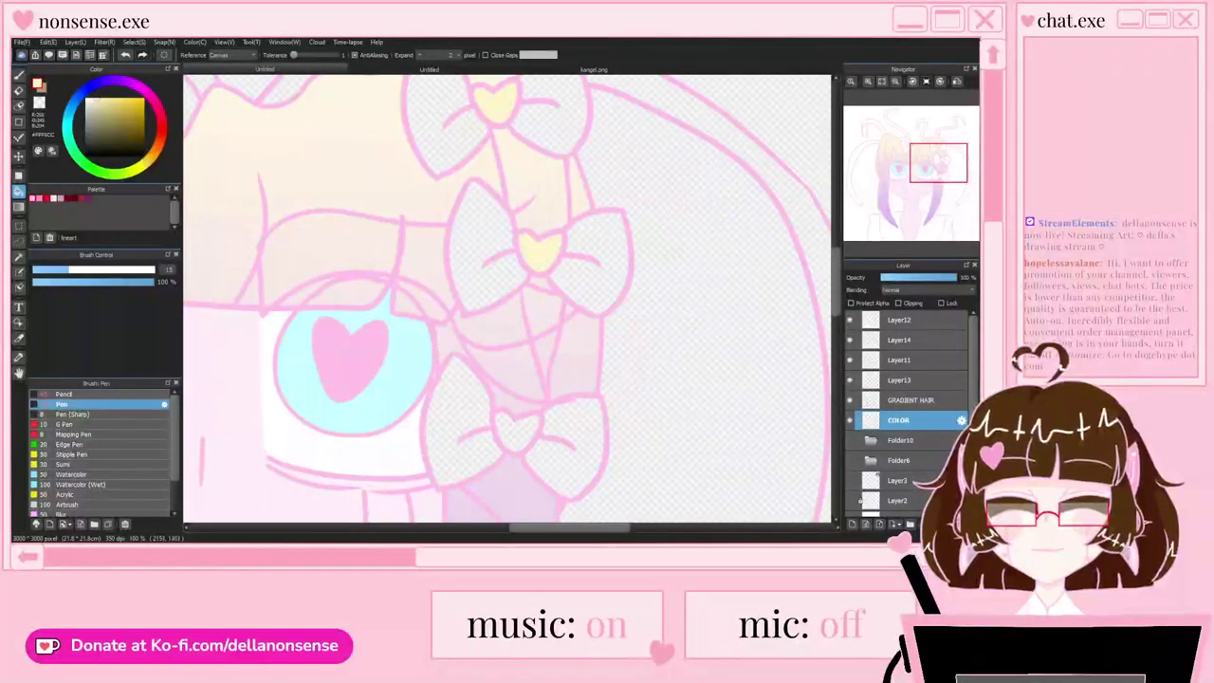
click(522, 437)
scroll(617, 293, down, 3)
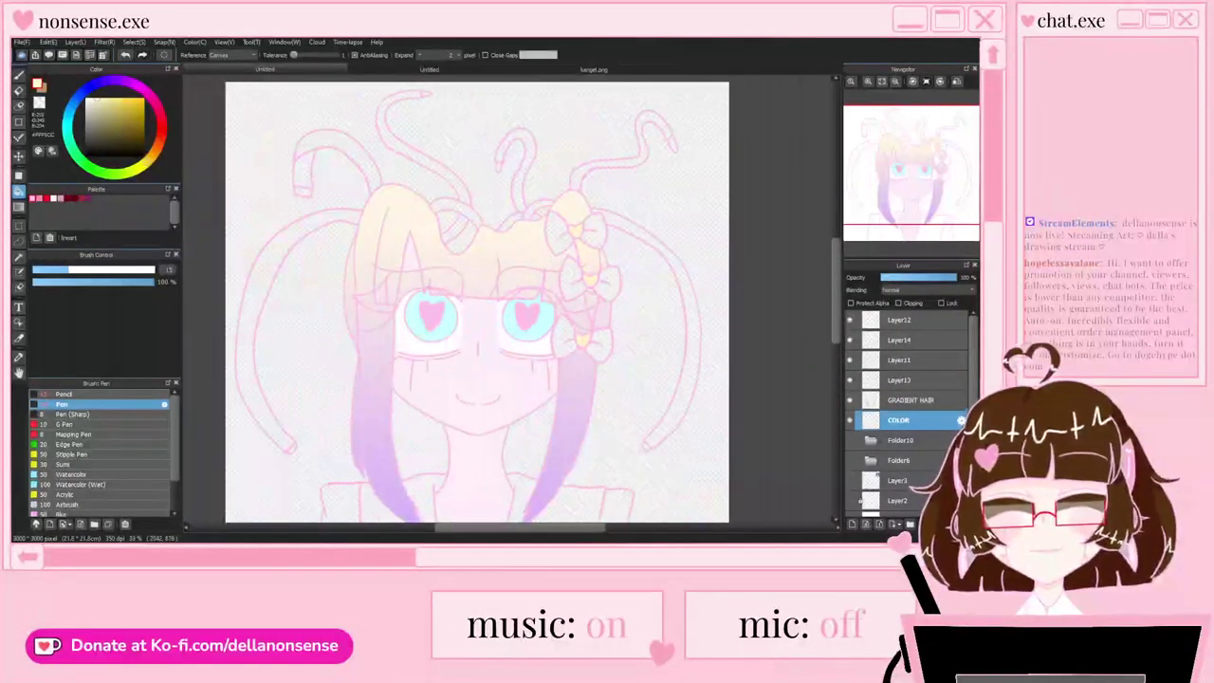
Step: Sample the light cyan bow colour from the kangel.png reference and fill the loops of the uppermost bow
key(ctrl+Tab)
scroll(667, 145, up, 2)
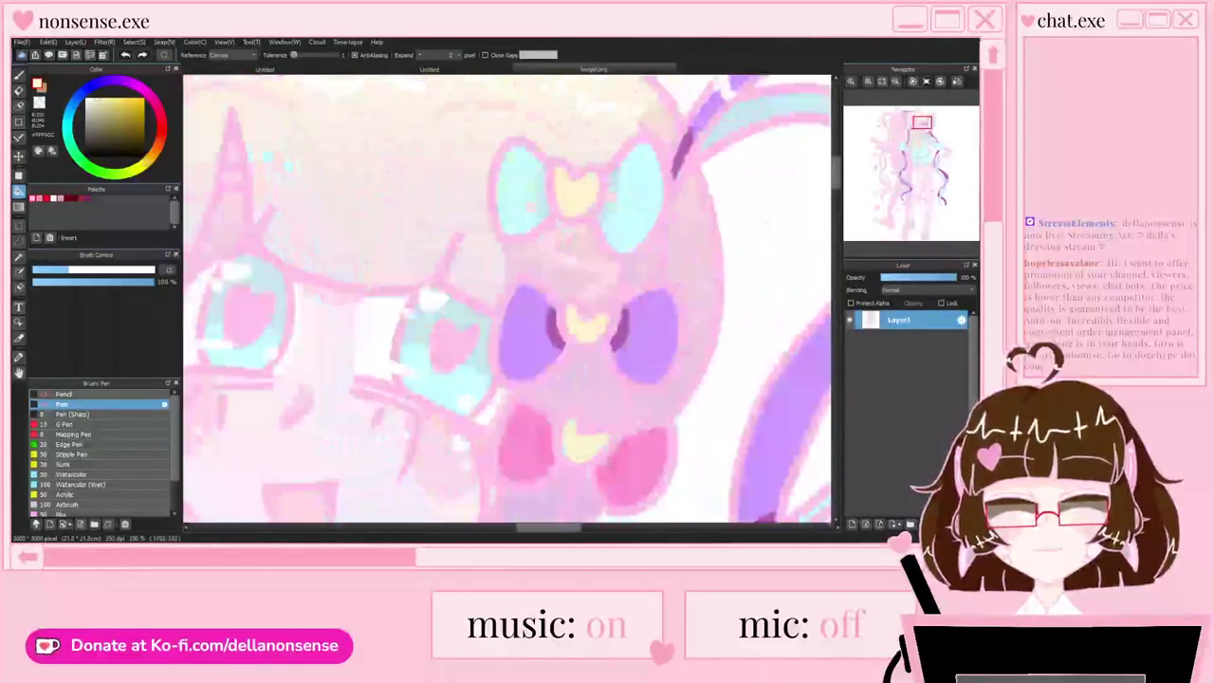
click(264, 70)
scroll(655, 263, up, 2)
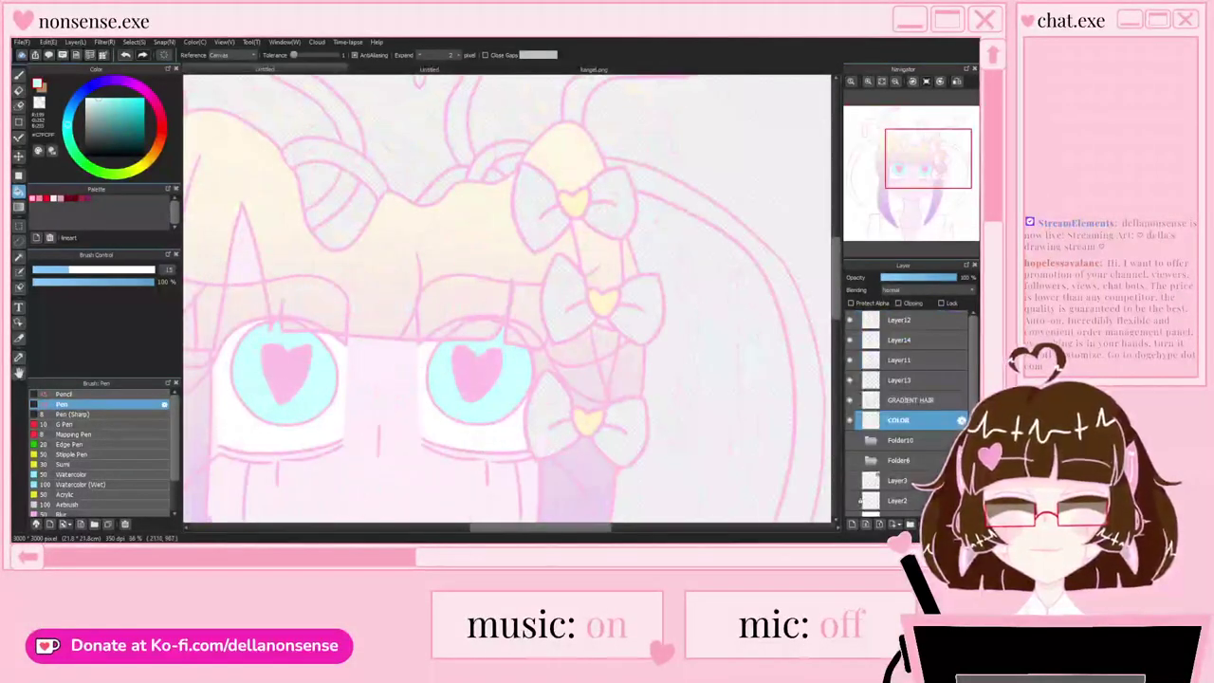
scroll(559, 195, down, 2)
drag(522, 408, 474, 204)
Step: Fill the body and sleeves of the character's top with the same light cyan on the COLOR layer
click(479, 304)
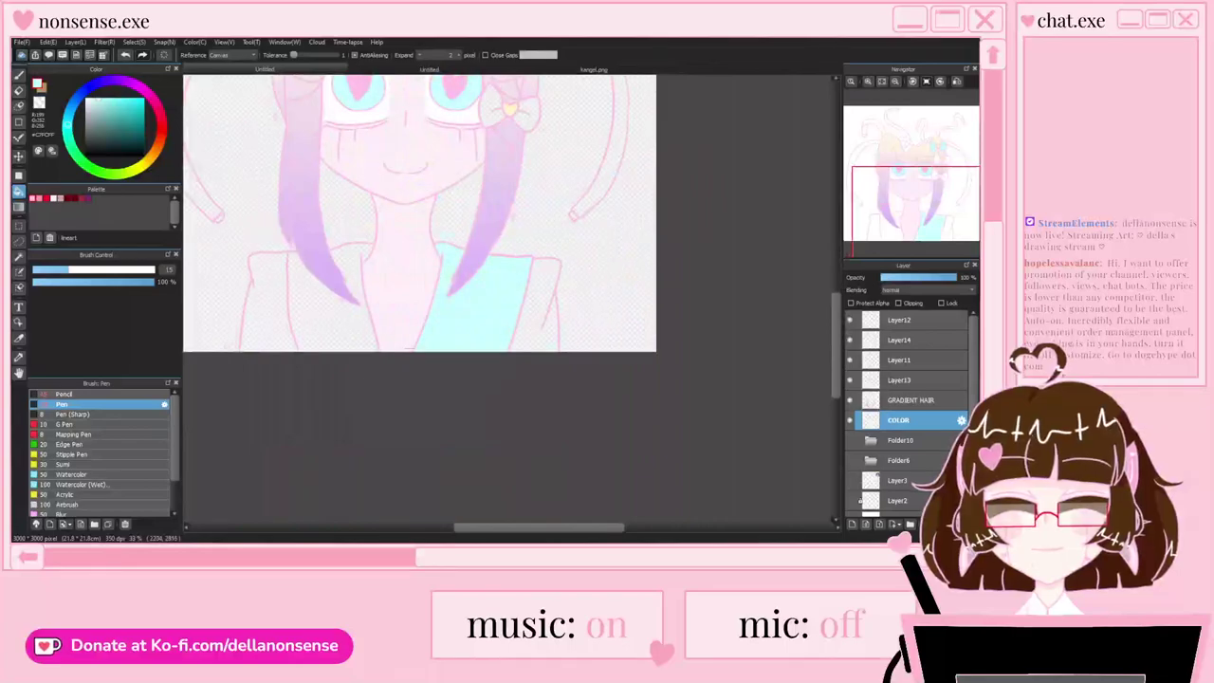
click(332, 308)
click(266, 308)
scroll(569, 431, down, 2)
scroll(439, 242, up, 2)
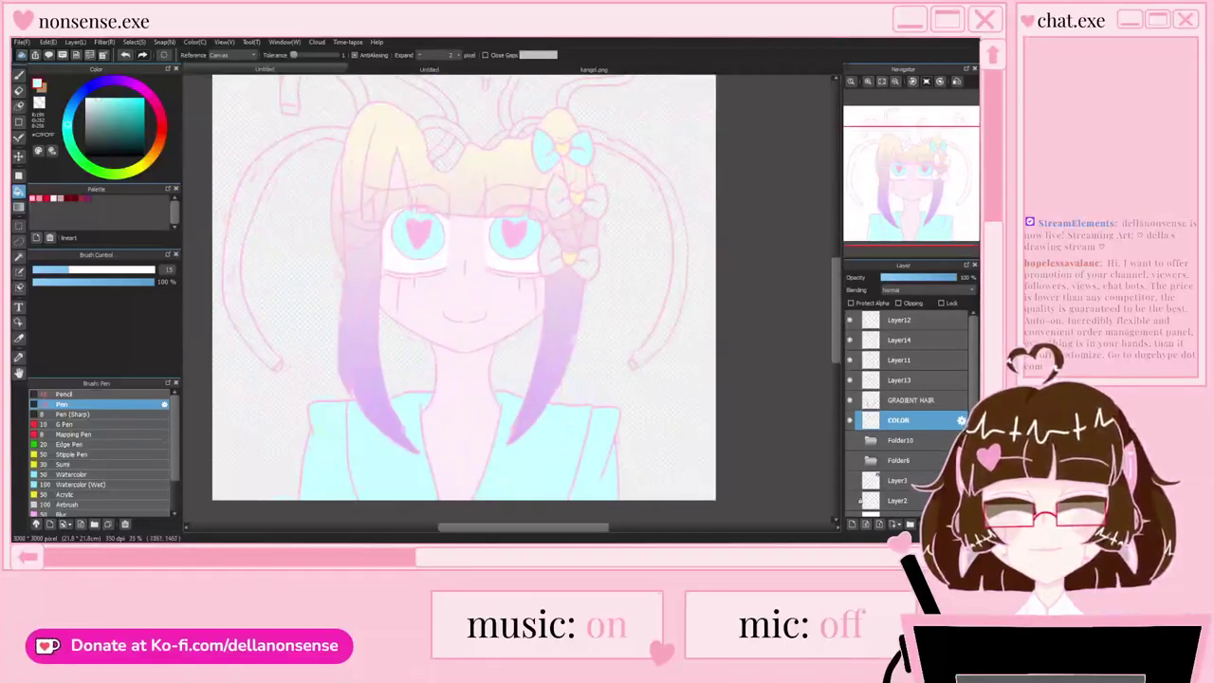
Step: Sample the purple bow colour from the kangel.png reference and fill both loops of the middle bow
scroll(539, 205, up, 2)
click(616, 69)
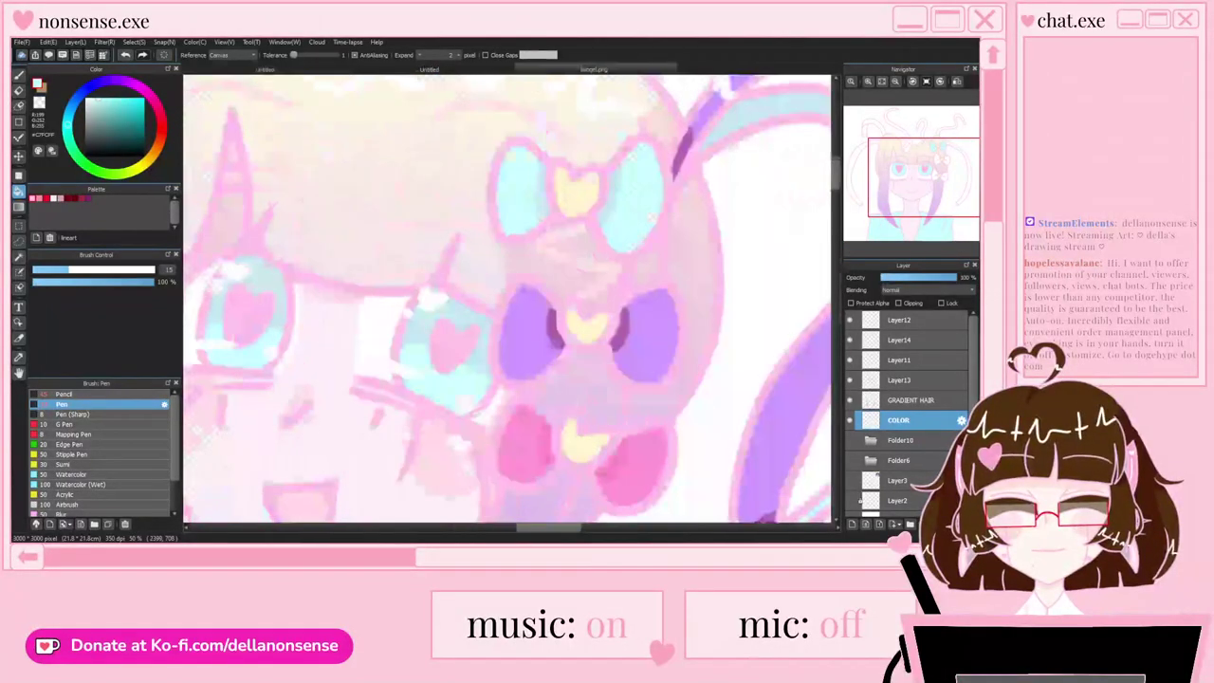
scroll(515, 156, down, 4)
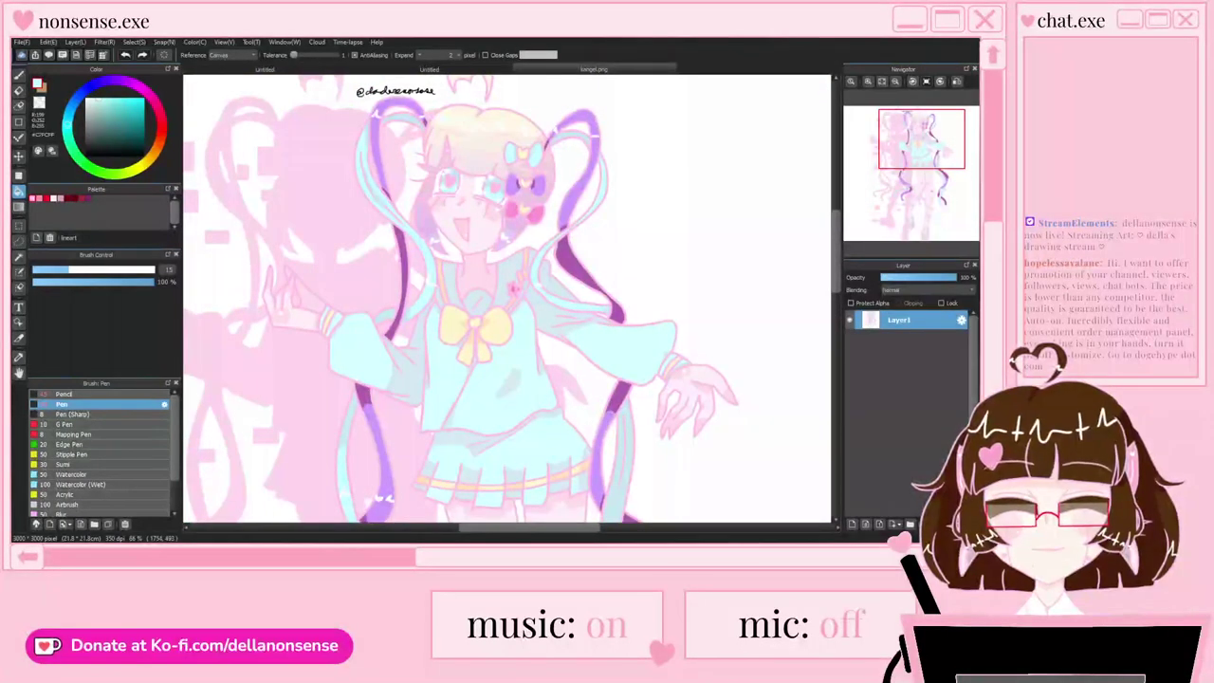
scroll(474, 209, up, 4)
key(ctrl+Tab)
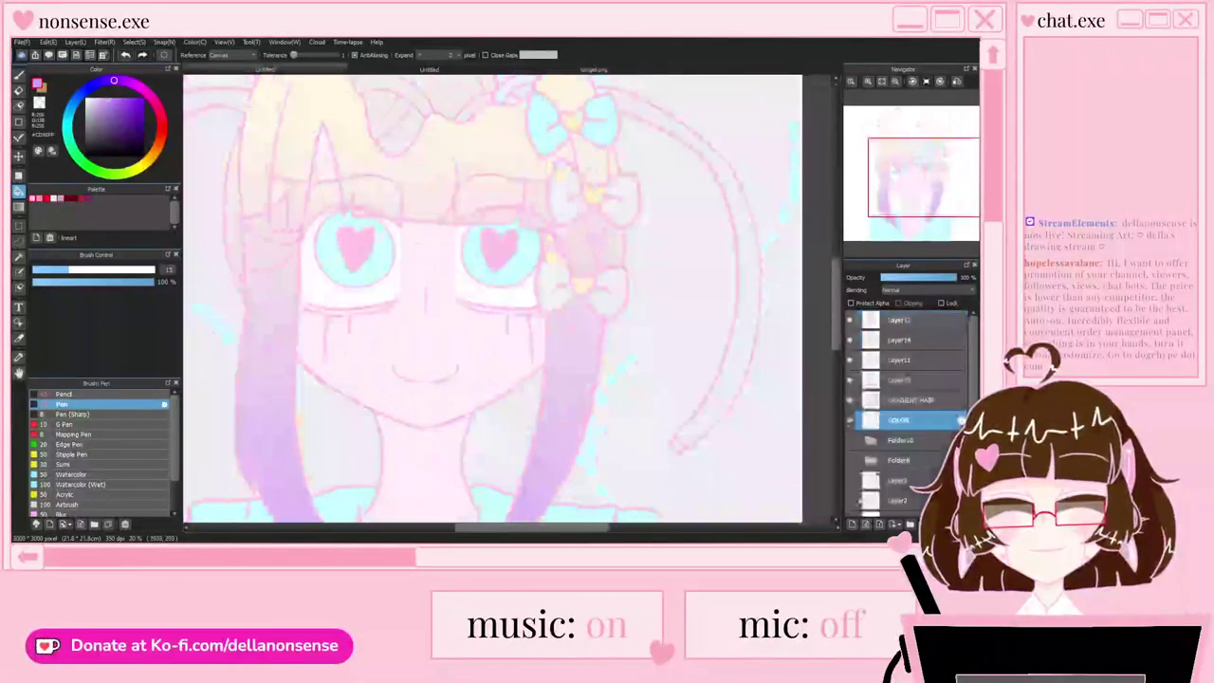
click(569, 188)
click(619, 197)
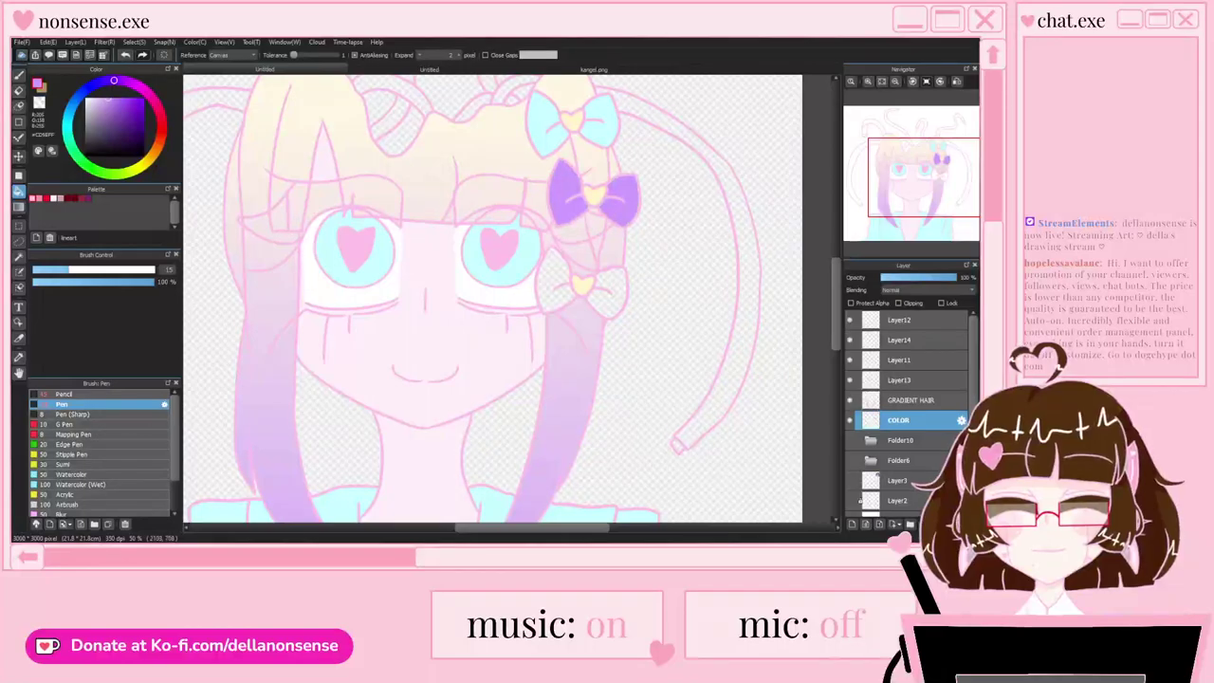
Step: Sample the hot pink bow colour from the kangel.png reference and fill both loops of the lowest bow
click(617, 70)
right_click(594, 271)
click(266, 69)
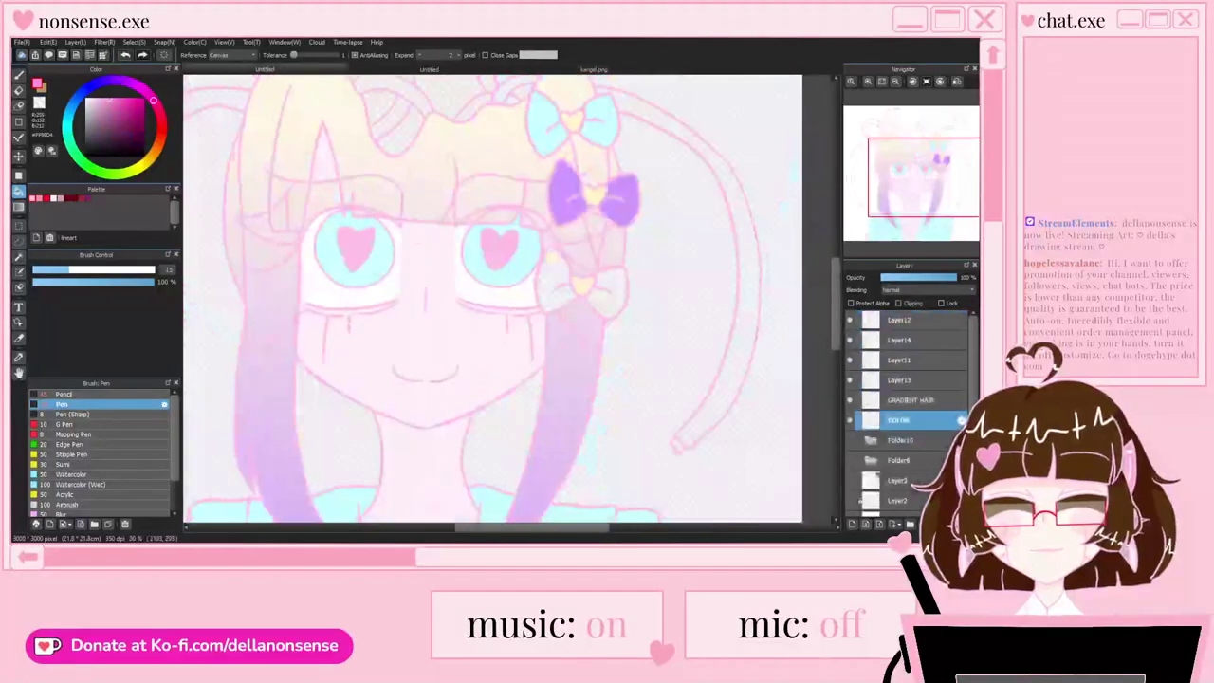
click(555, 282)
click(608, 294)
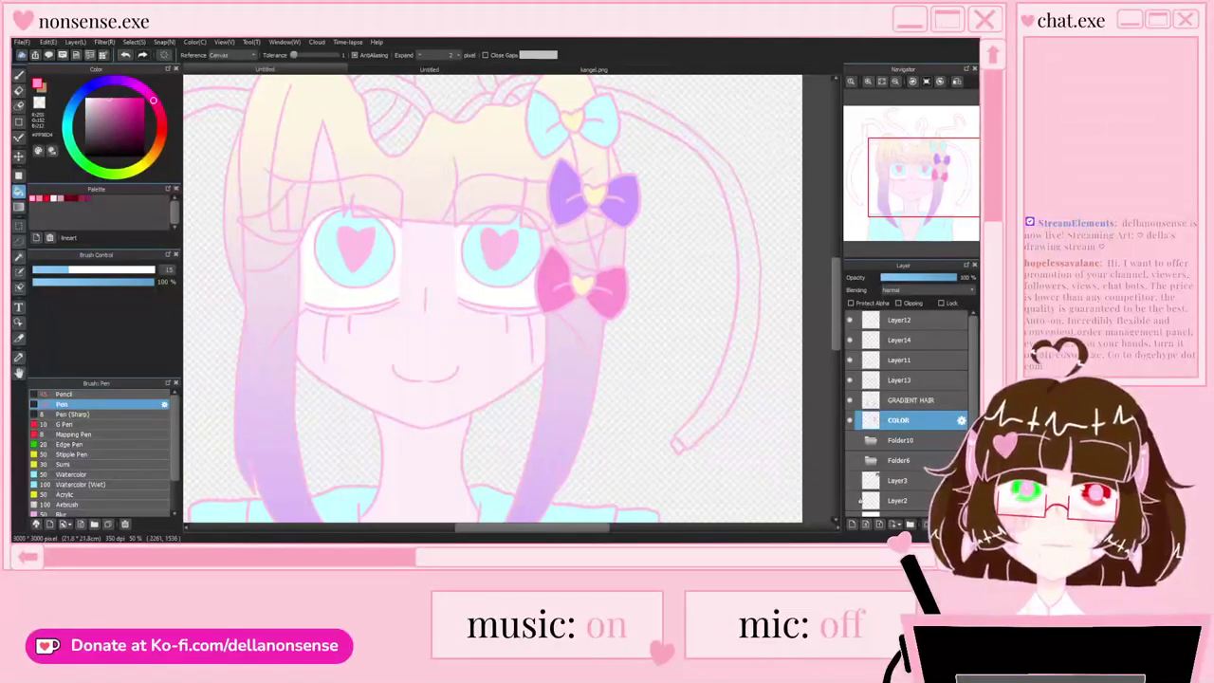
scroll(500, 247, down, 2)
scroll(441, 284, up, 1)
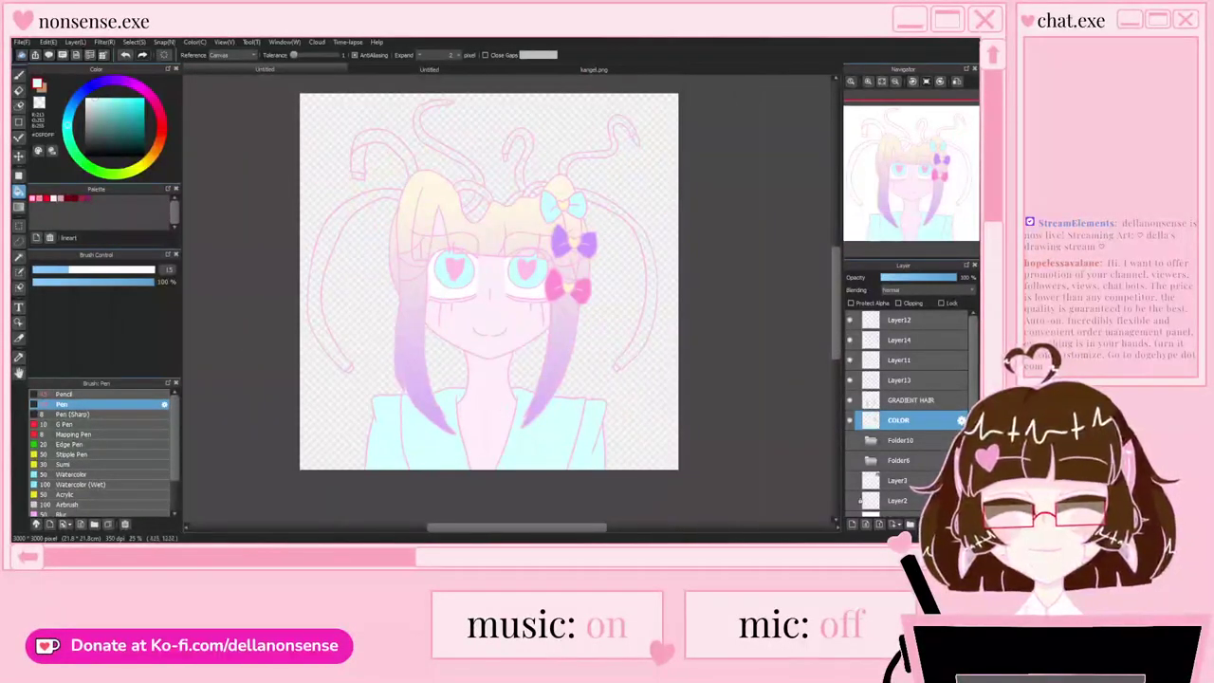
Step: Choose a neutral grey and fill the plug tips at the ends of the hair cables on the COLOR layer
click(88, 115)
scroll(346, 367, up, 5)
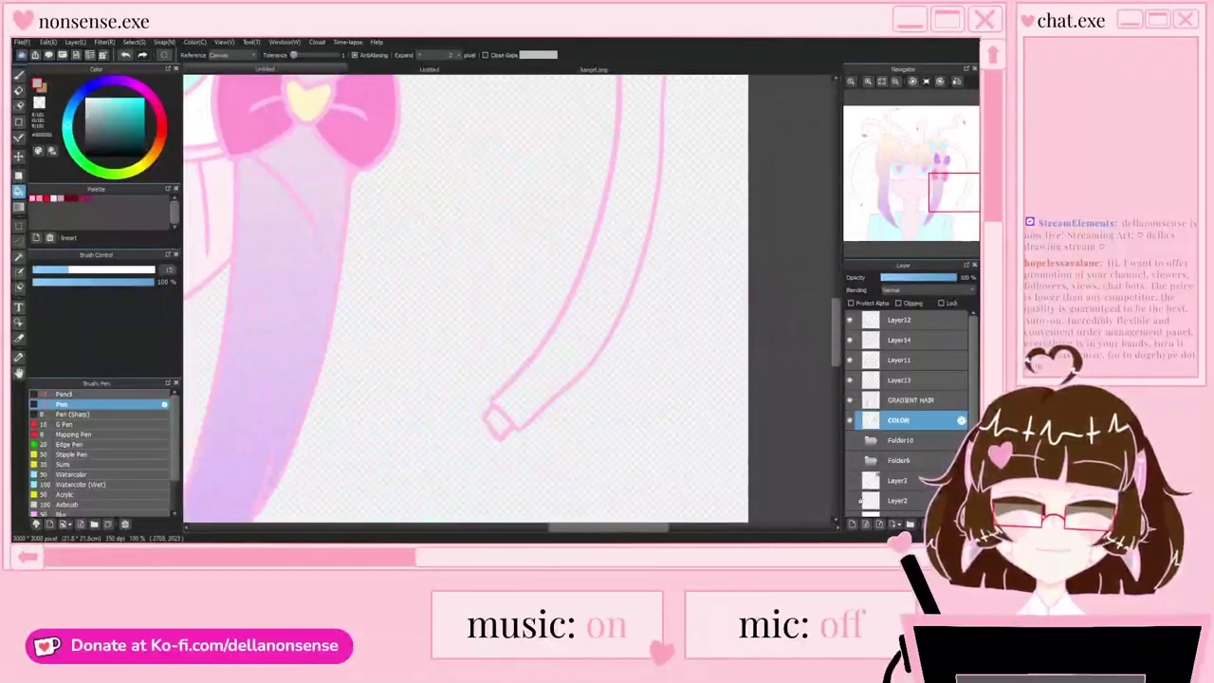
click(499, 423)
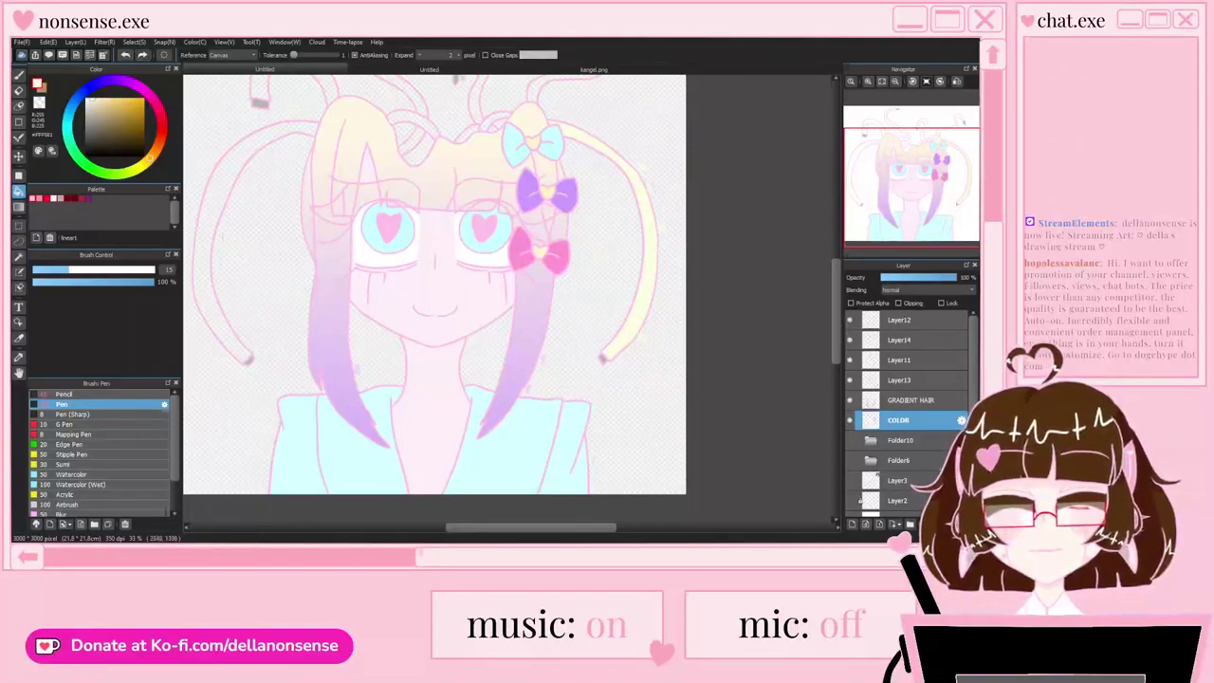
Step: Sample the pale yellow of the filled side cable and fill the matching cable on the other side and its section above the hair
right_click(648, 224)
click(203, 249)
scroll(435, 316, down, 1)
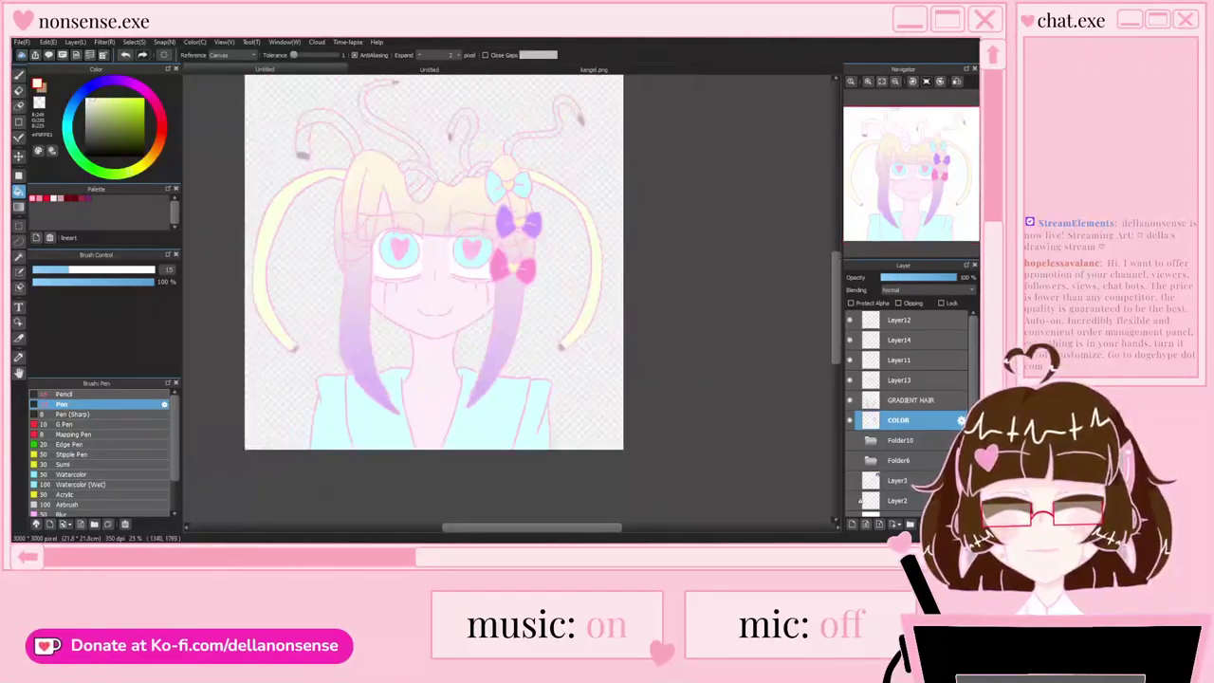
scroll(410, 128, up, 3)
click(434, 224)
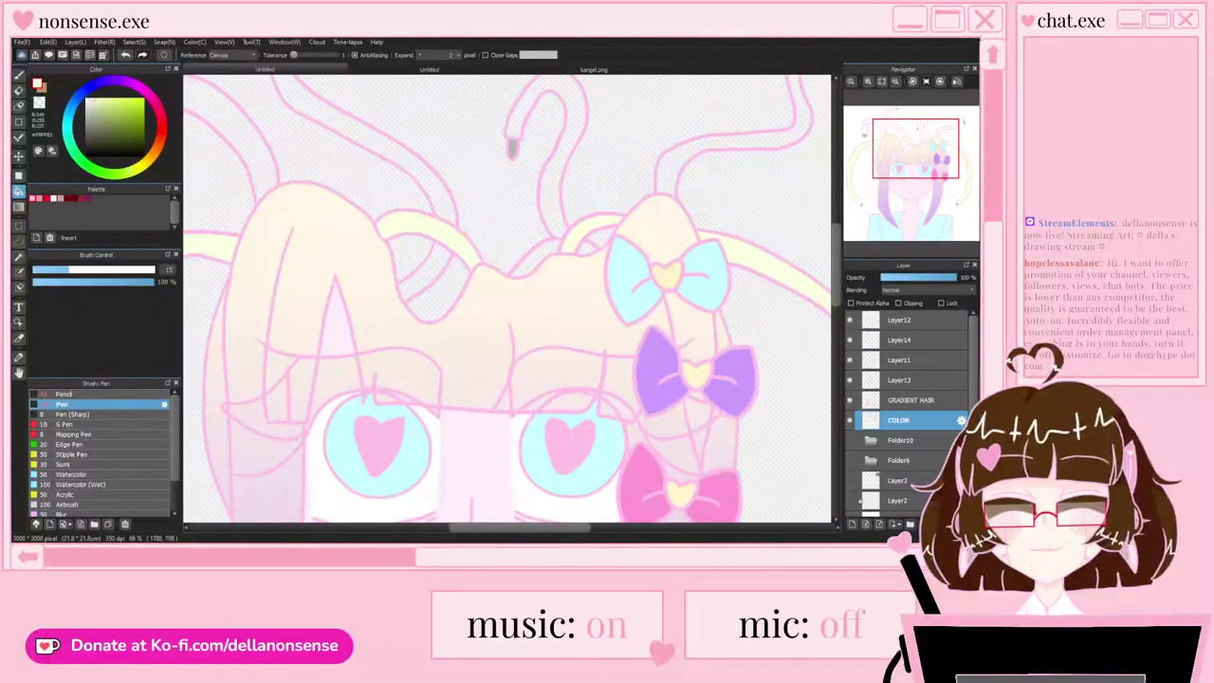
Step: Choose a dark navy grey and fill the S-shaped cable rising from the head, including its section behind the yellow loop
click(84, 91)
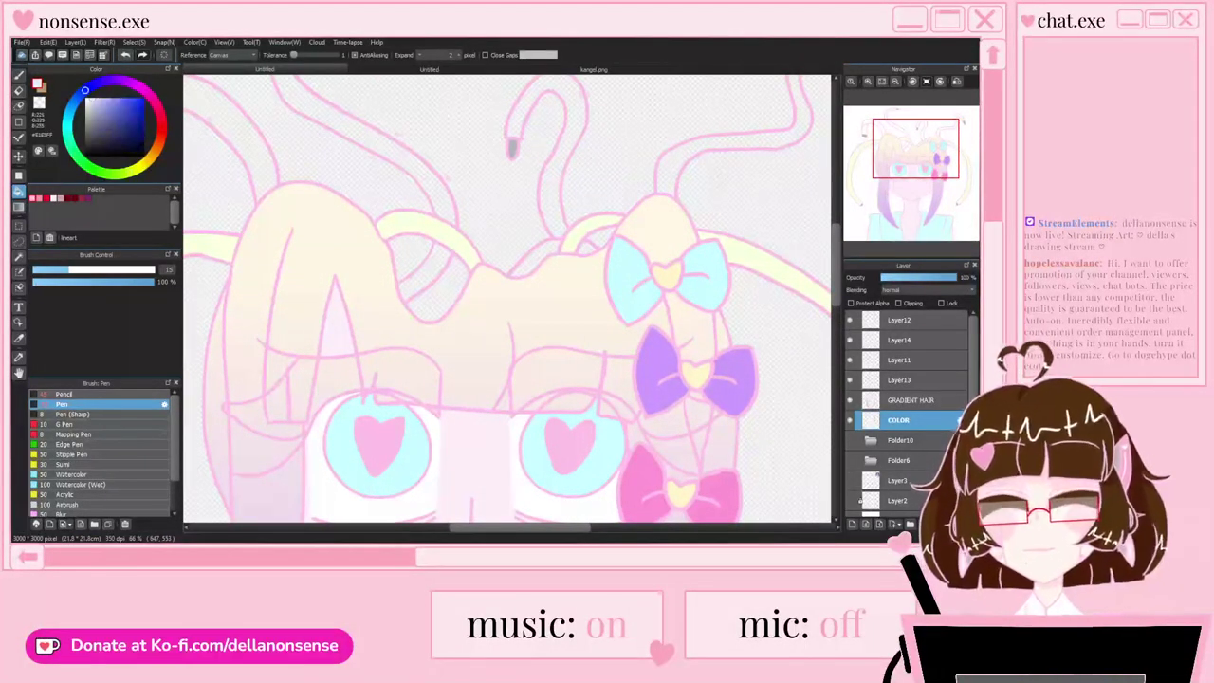
click(101, 133)
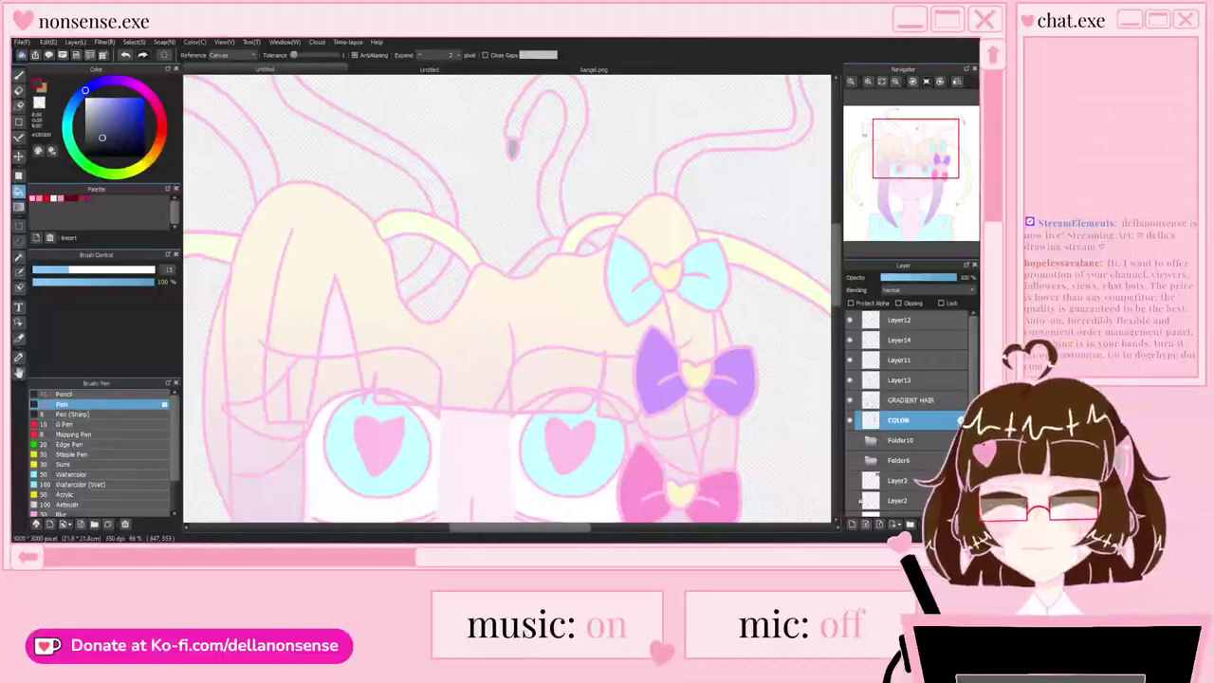
drag(403, 294, 444, 248)
click(431, 190)
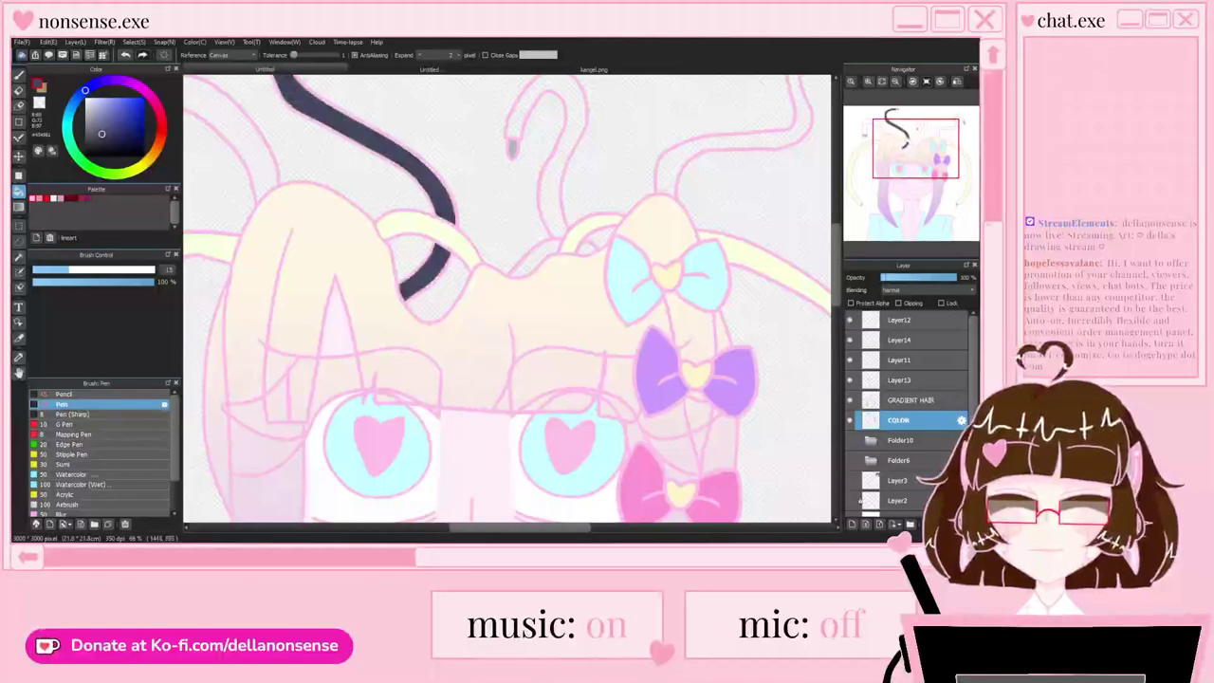
scroll(463, 273, down, 2)
scroll(372, 222, up, 1)
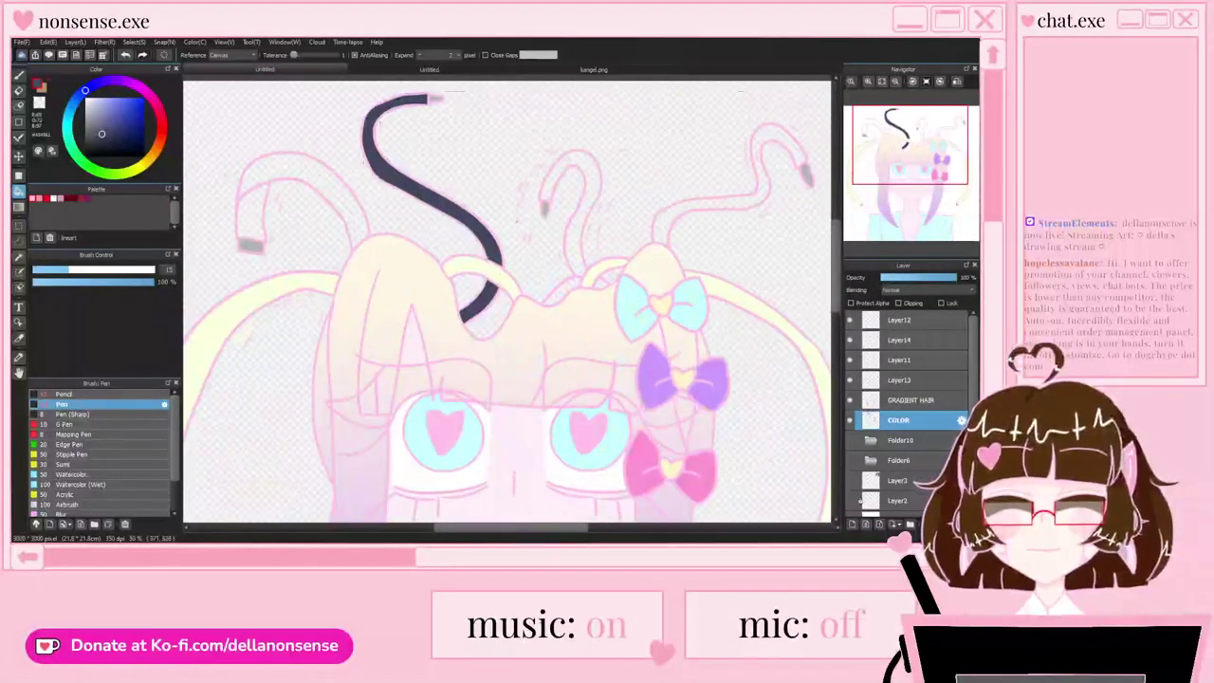
Step: Sample the pale yellow from the long side cable and fill the hooked cable above that side of the head
alt+click(273, 288)
click(313, 171)
click(247, 214)
scroll(285, 242, down, 1)
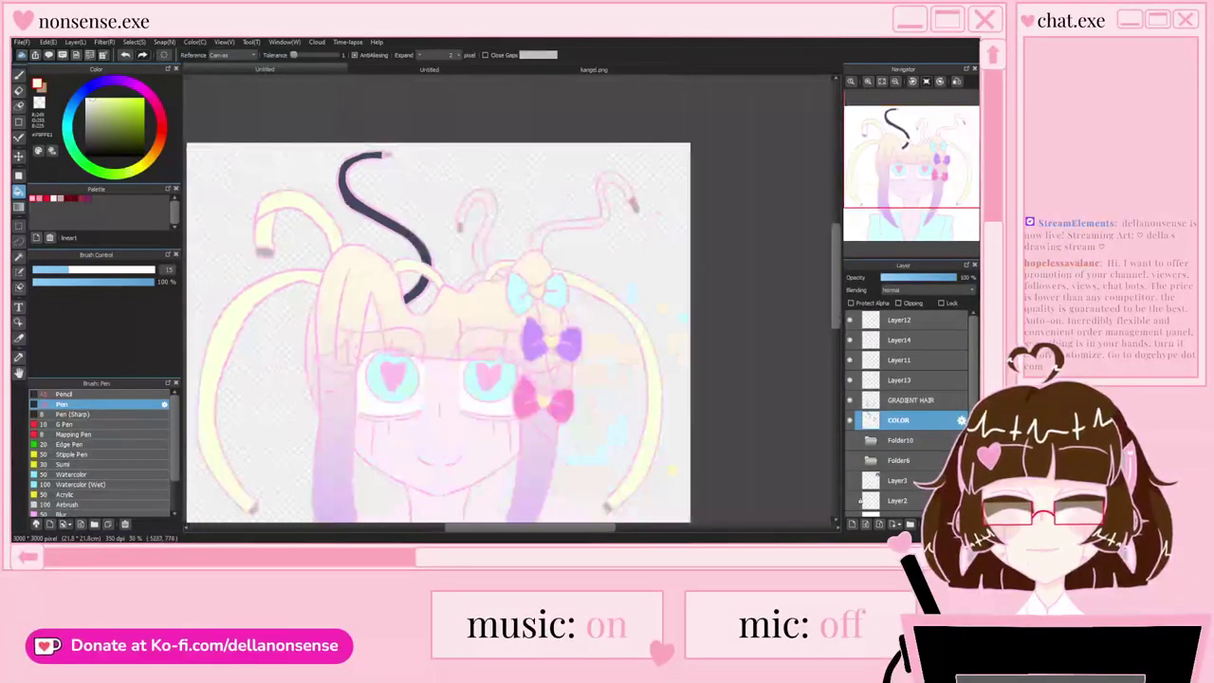
scroll(524, 248, up, 1)
Step: Fill the short hooked cable in the middle of the head with white on the COLOR layer
alt+click(421, 208)
scroll(423, 232, up, 3)
click(517, 227)
scroll(434, 258, down, 3)
scroll(544, 272, up, 2)
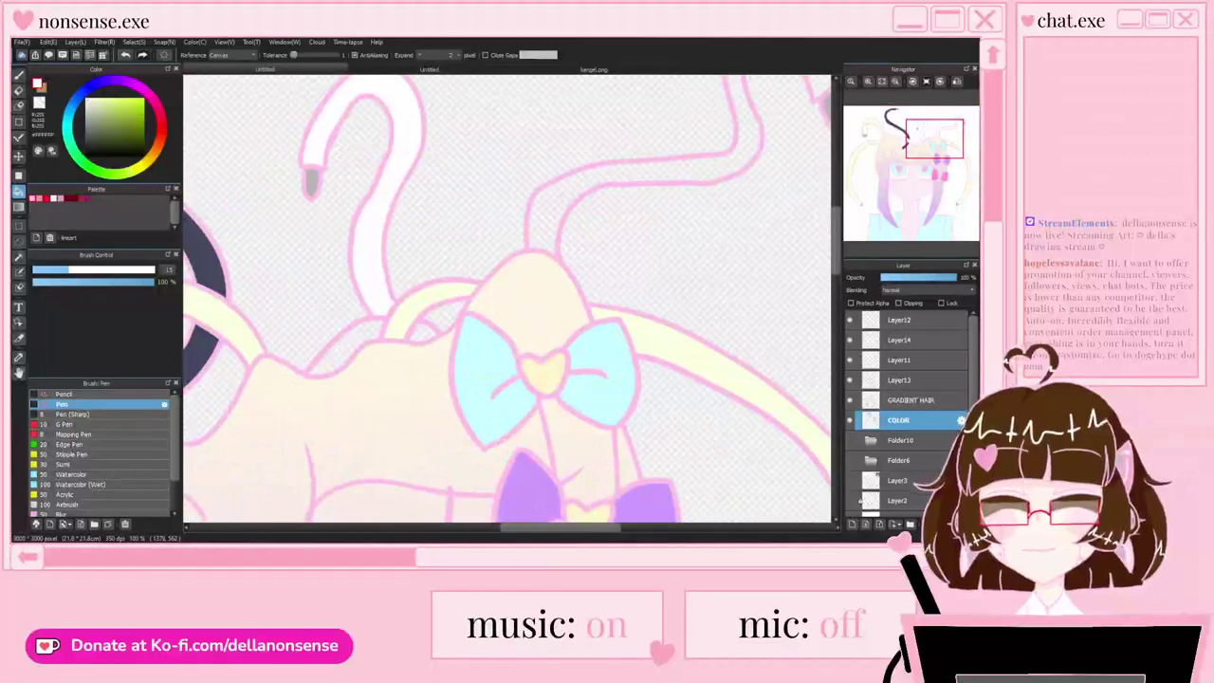
Step: Sample the red of a cable in the reference picture and fill the bent cable above the cyan bow, including its sections behind the hair
click(482, 69)
scroll(488, 226, down, 2)
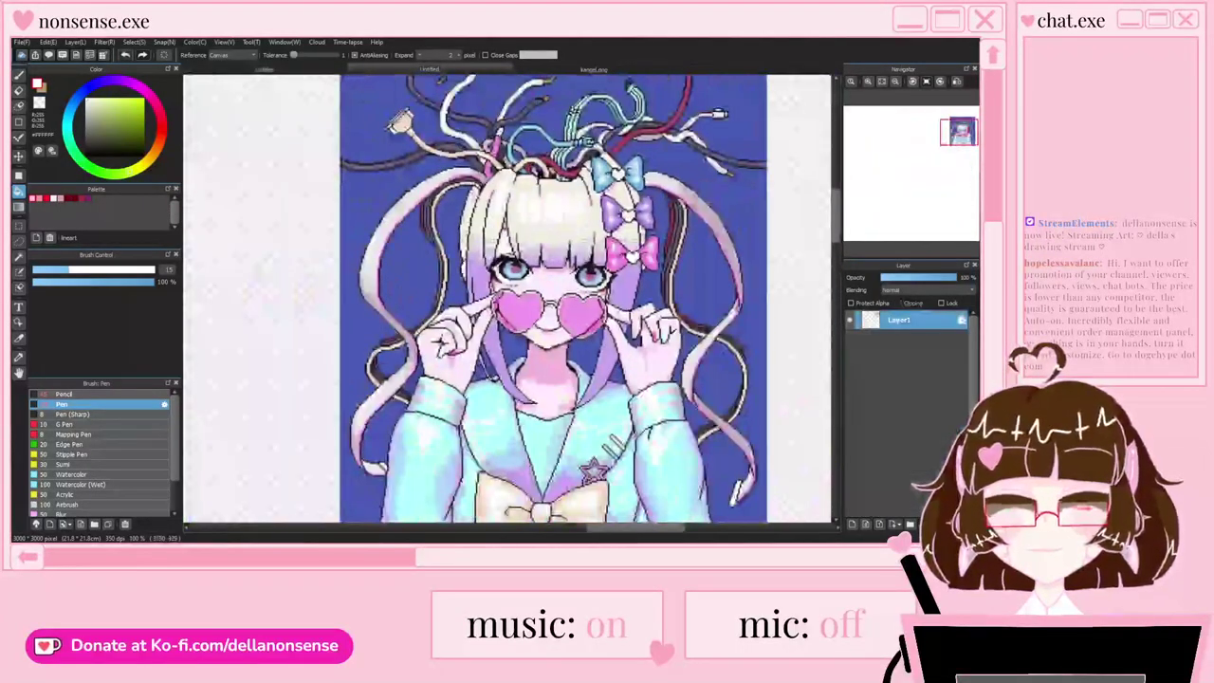
scroll(555, 142, up, 1)
key(ctrl+Tab)
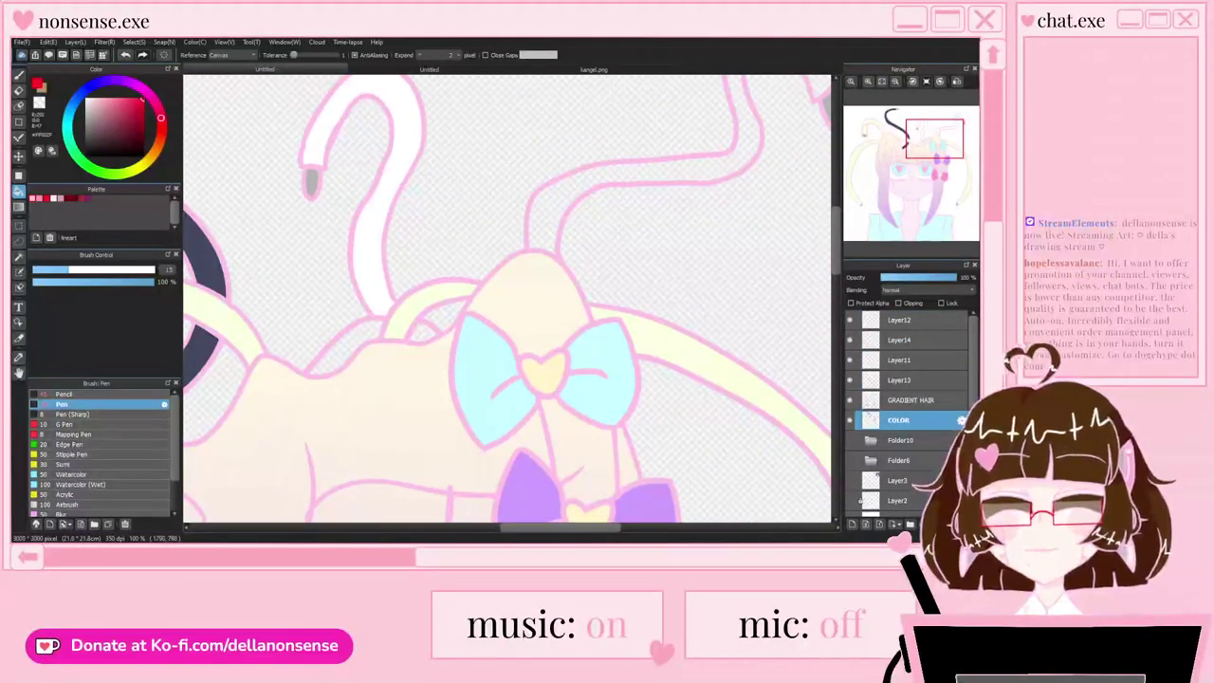
click(348, 349)
click(424, 333)
click(545, 217)
scroll(446, 193, down, 5)
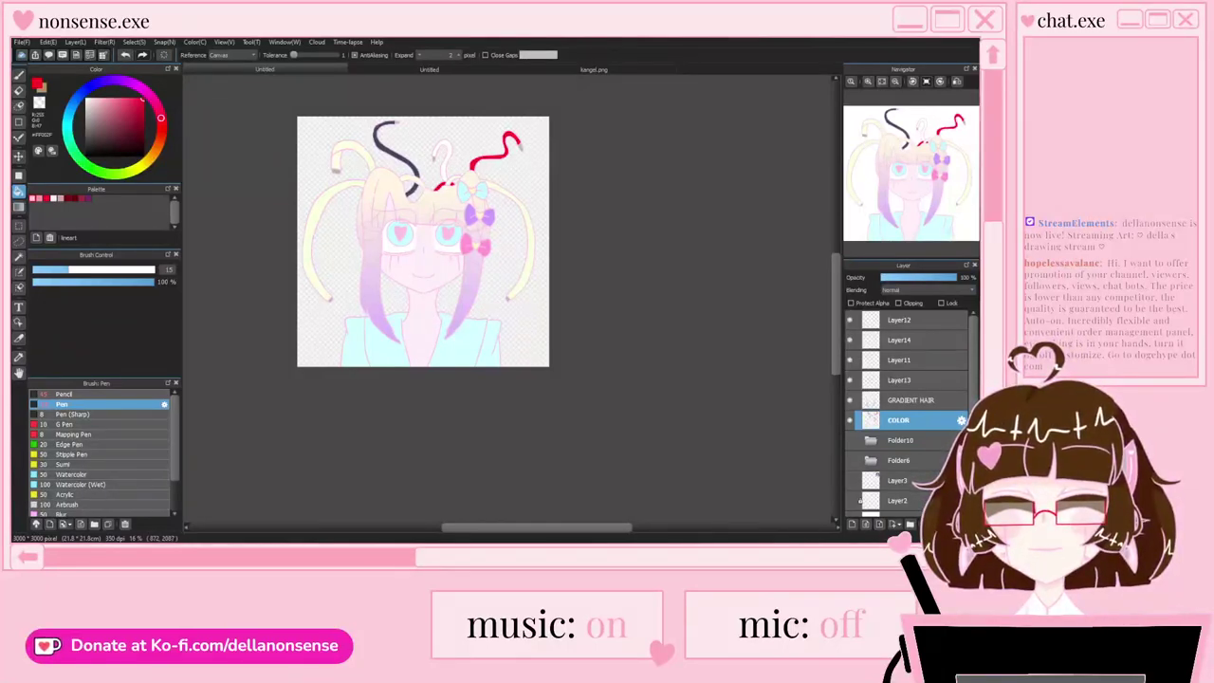
Step: Merge the GRADIENT HAIR layer down into the COLOR layer
scroll(411, 290, up, 2)
scroll(431, 304, down, 1)
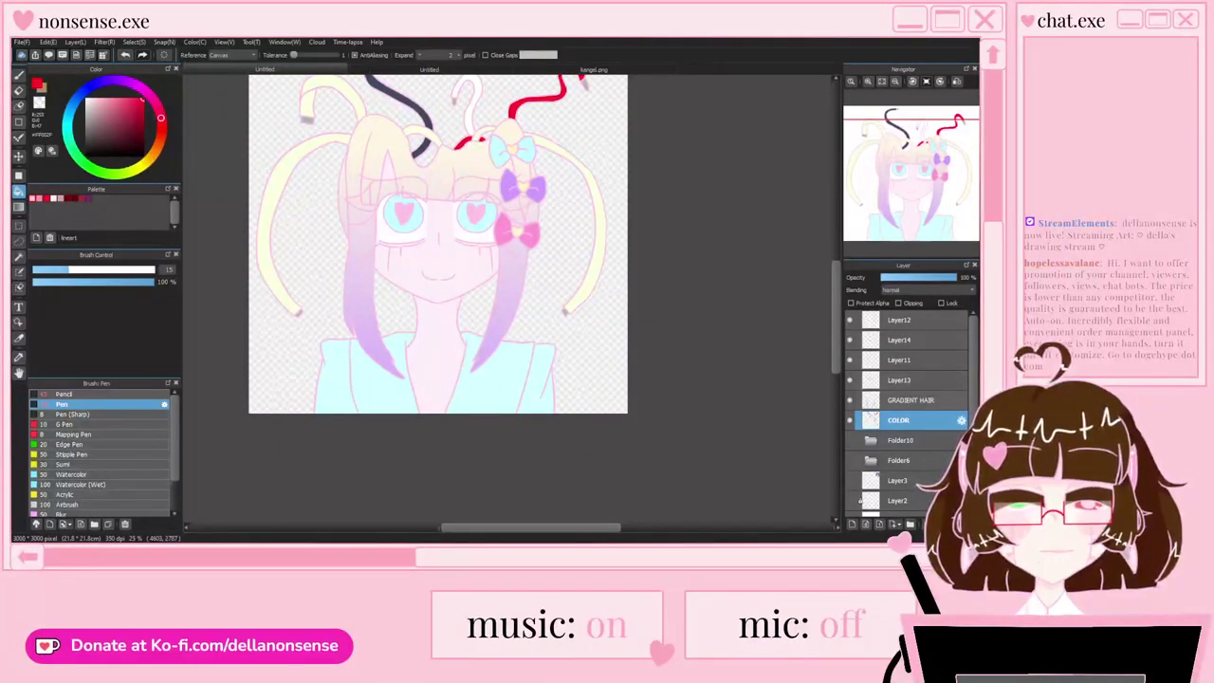
click(913, 401)
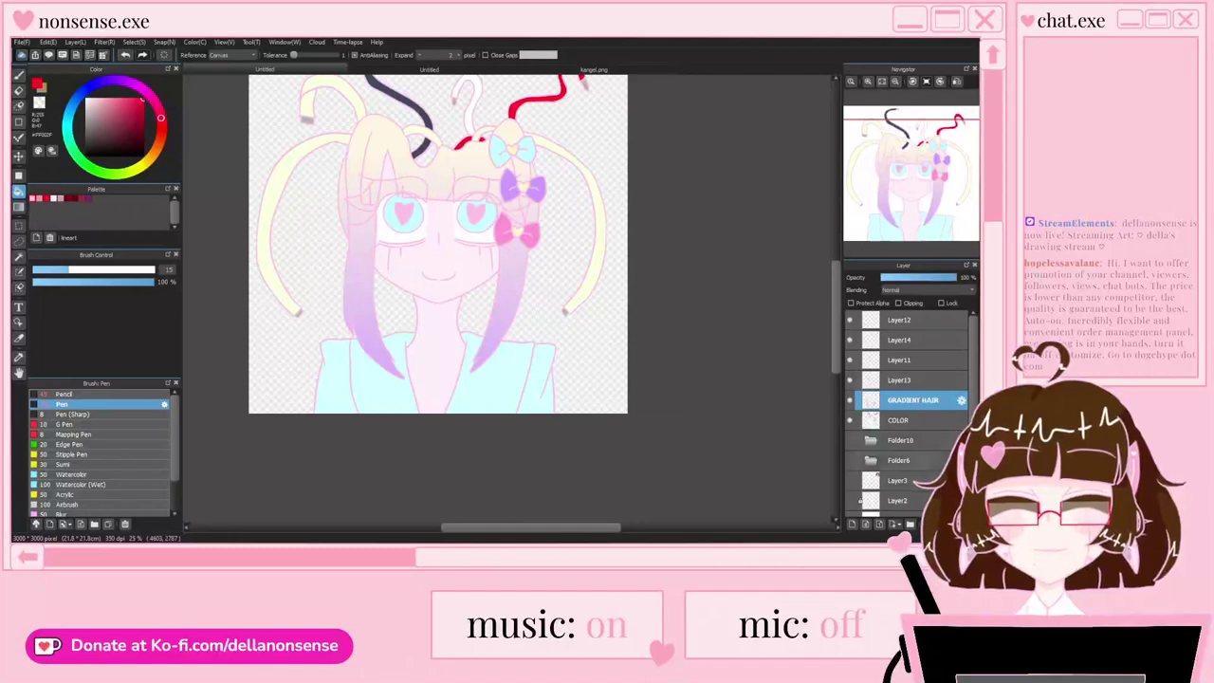
click(940, 525)
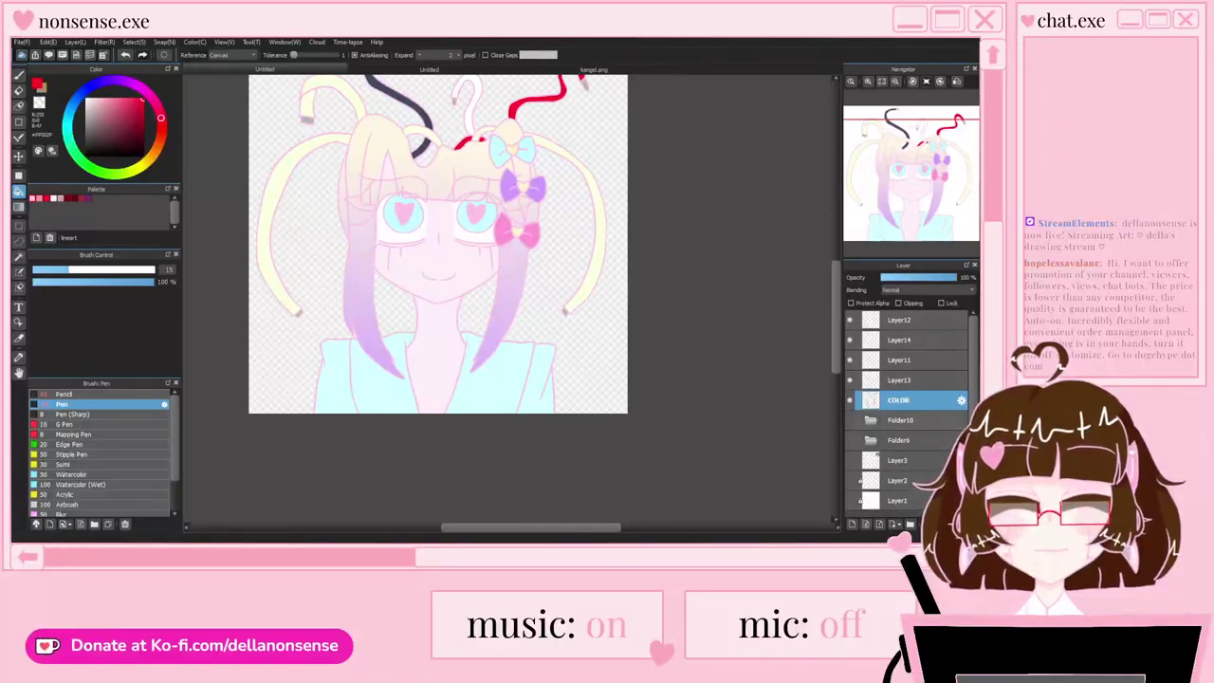
Step: Add a new layer above the line art layer Layer13 and clip it to that layer
click(912, 381)
click(850, 380)
click(850, 381)
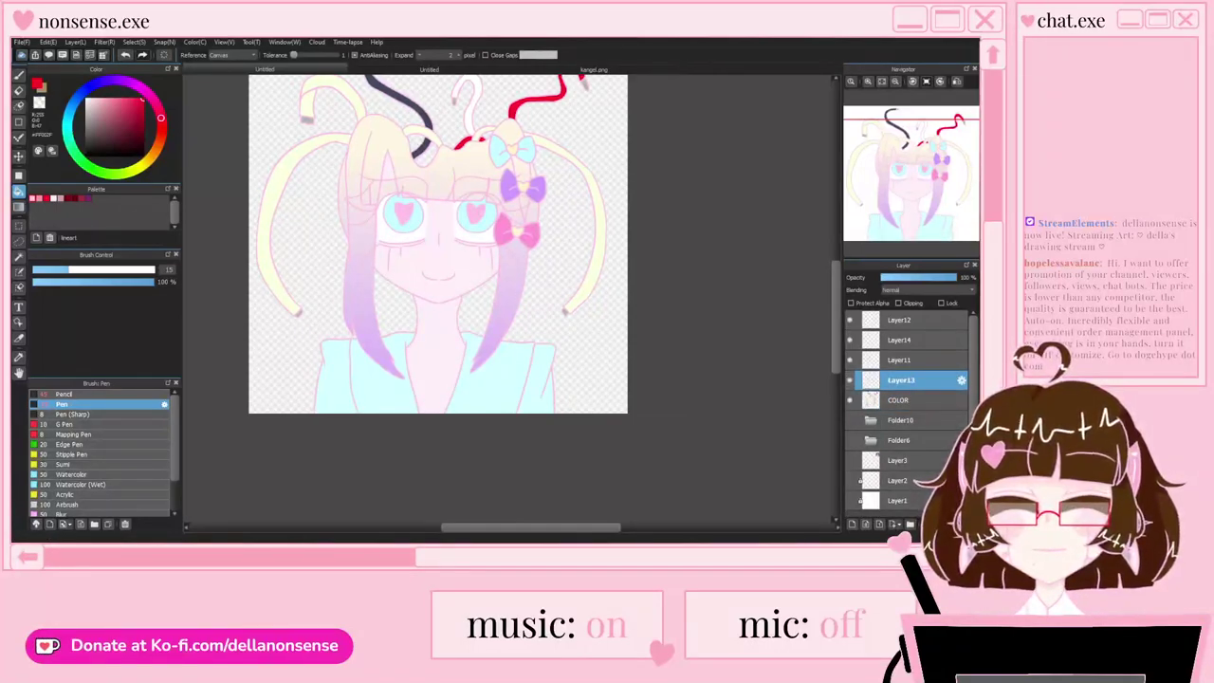
click(852, 524)
click(899, 304)
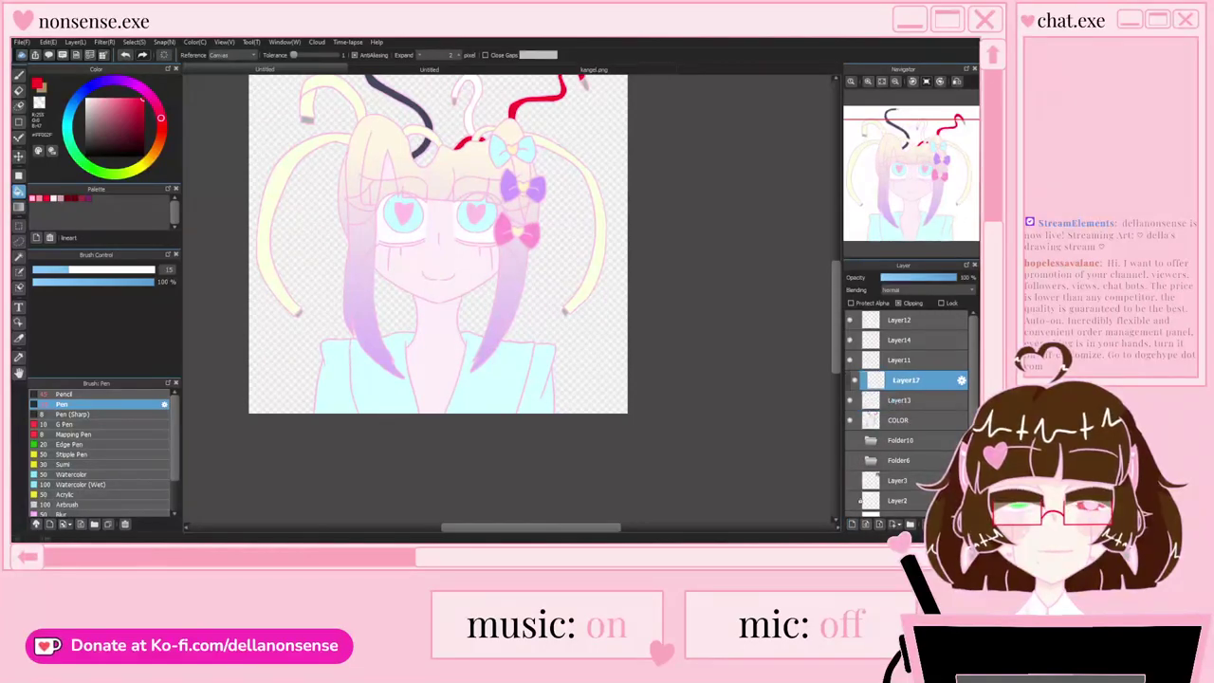
Step: Sample the pale yellow of the heart-shaped hair strand in kangel.png and return to the character drawing
scroll(410, 199, up, 2)
scroll(418, 189, up, 1)
click(594, 69)
scroll(520, 152, down, 4)
scroll(513, 133, up, 6)
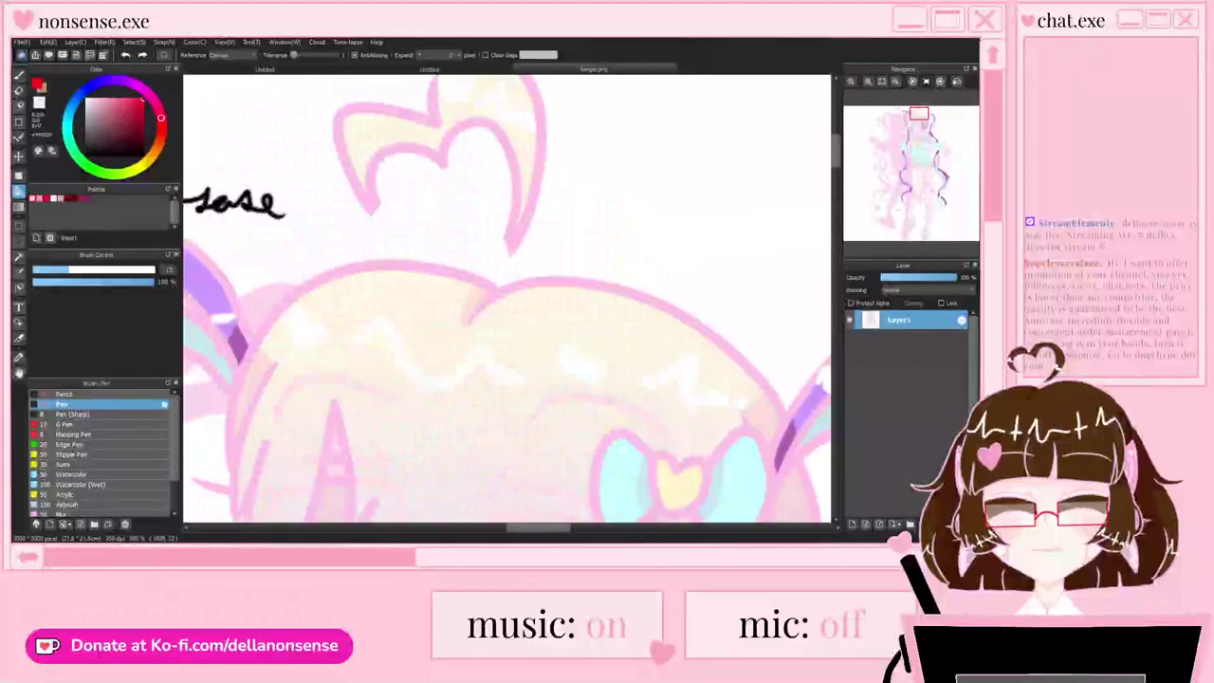
right_click(402, 131)
key(ctrl+Tab)
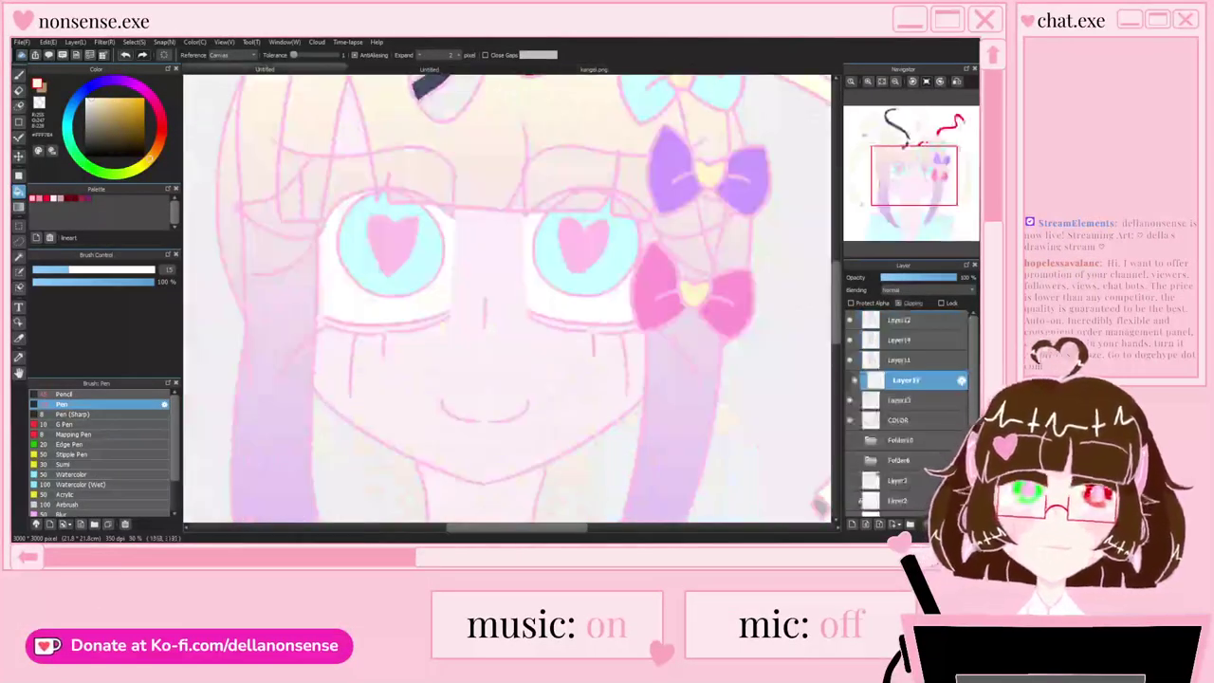
Step: Recolour the eye and eyebrow lines under the hair pale yellow with the Pen on Layer17, on the side away from the bows
scroll(479, 204, down, 1)
scroll(429, 237, down, 2)
scroll(374, 195, up, 4)
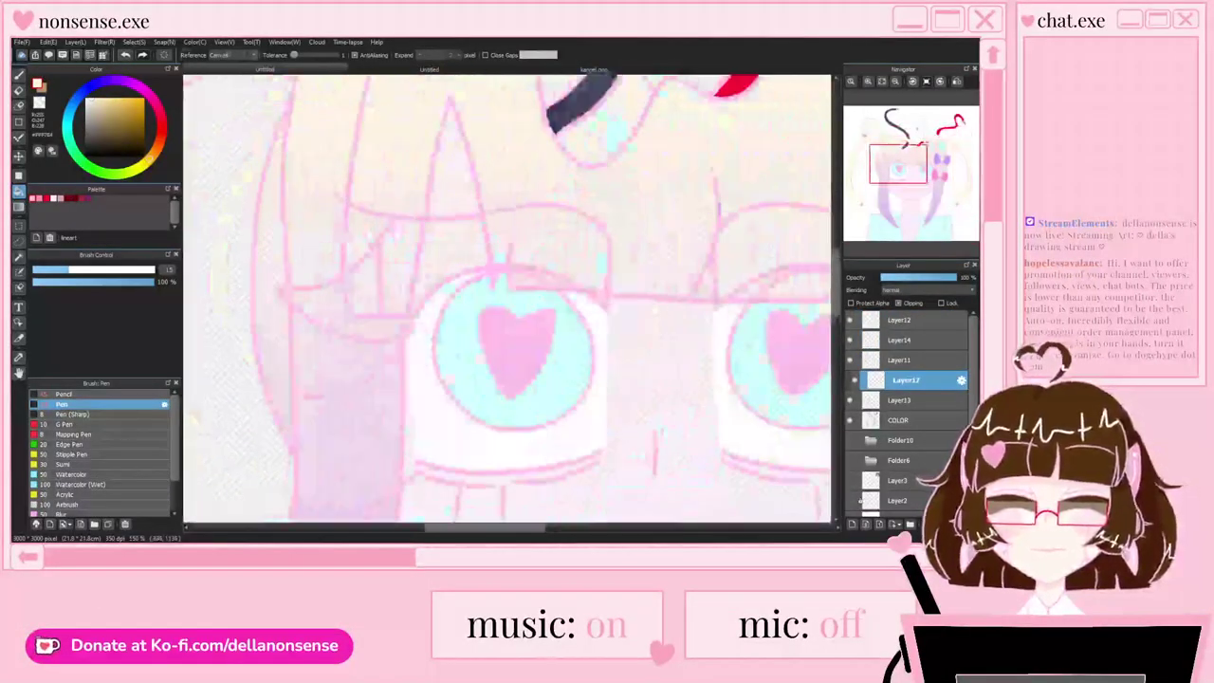
key(b)
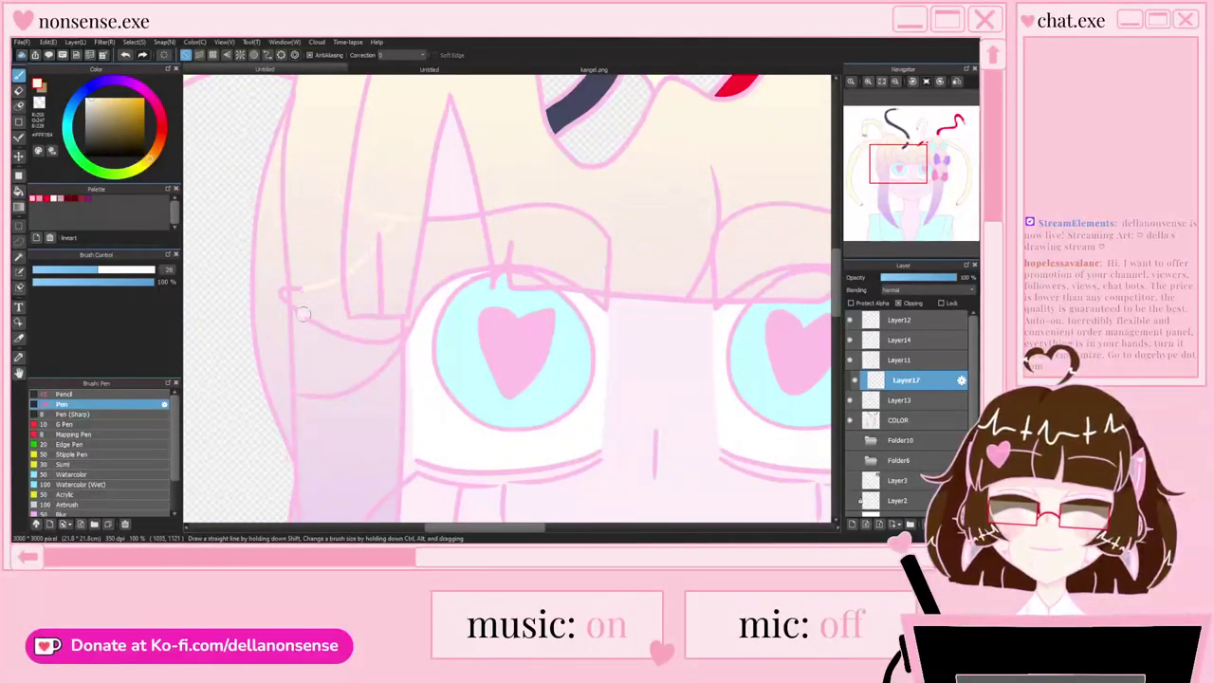
mouse_move(339, 318)
mouse_down()
mouse_move(370, 383)
mouse_move(387, 353)
mouse_up()
scroll(332, 351, down, 1)
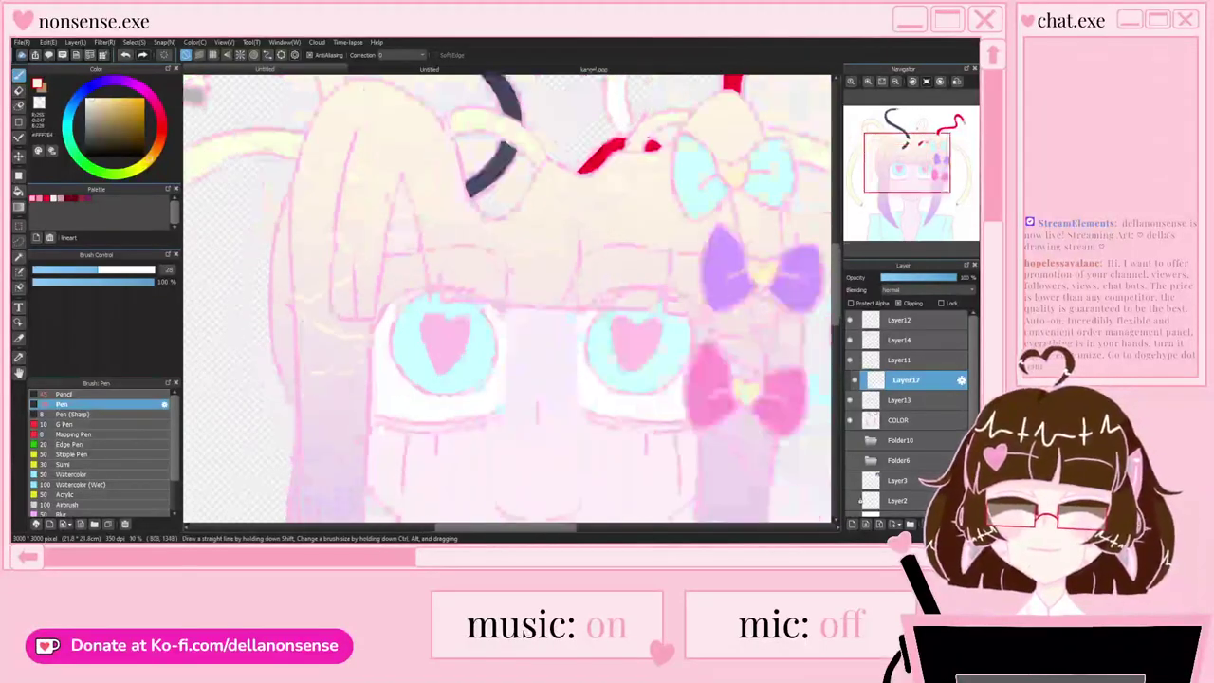
scroll(305, 384, up, 6)
scroll(304, 380, down, 6)
scroll(399, 285, up, 3)
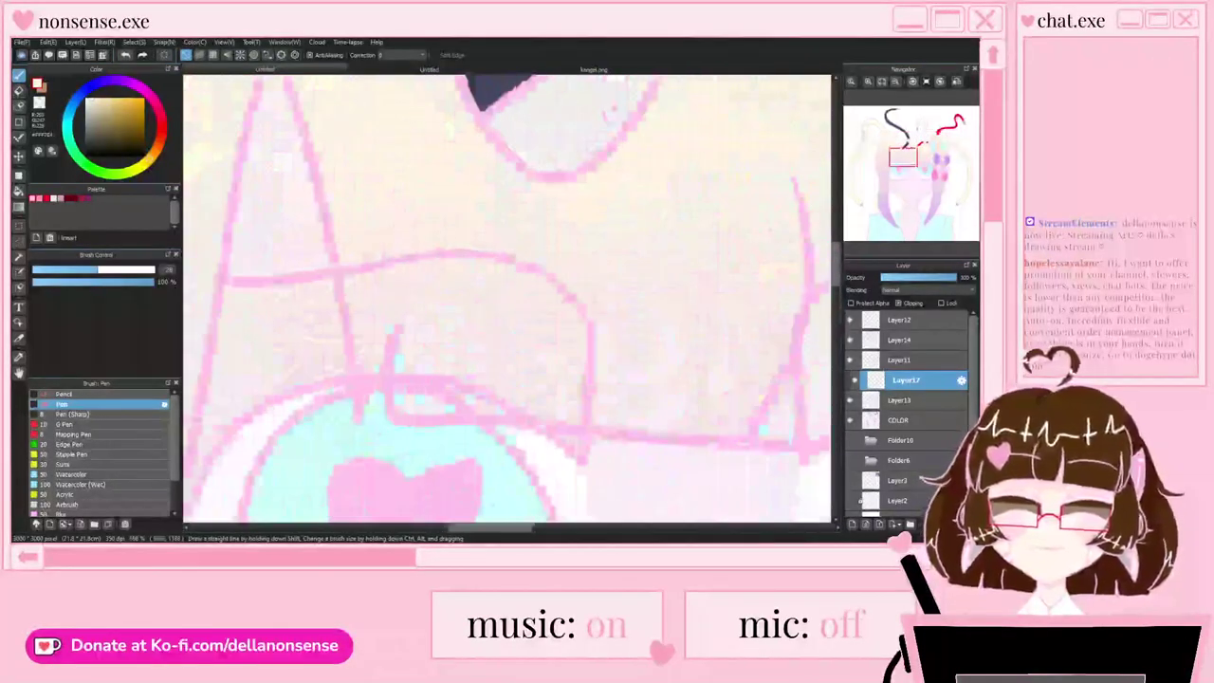
mouse_move(357, 256)
mouse_down()
mouse_move(386, 268)
mouse_move(450, 252)
mouse_move(549, 278)
mouse_move(591, 348)
mouse_move(582, 417)
mouse_move(432, 385)
mouse_up()
scroll(322, 261, down, 4)
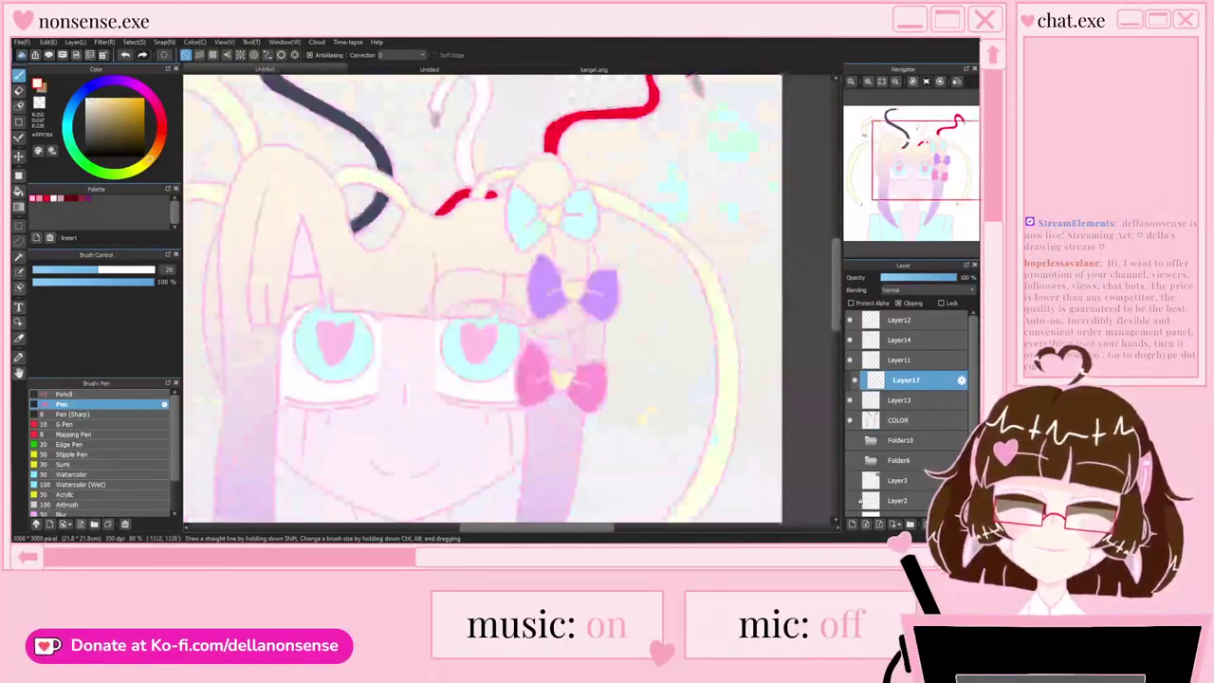
Step: Paint pale yellow over the eyebrow and upper eye lines that cross the fringe on the side with the bows
scroll(510, 280, up, 3)
mouse_move(333, 342)
mouse_down()
mouse_move(366, 335)
mouse_move(371, 236)
mouse_move(389, 206)
mouse_move(409, 193)
mouse_move(438, 202)
mouse_up()
drag(416, 325, 515, 293)
mouse_move(439, 203)
mouse_down()
mouse_move(534, 203)
mouse_move(561, 224)
mouse_up()
mouse_move(538, 302)
mouse_down()
mouse_move(564, 252)
mouse_move(572, 355)
mouse_up()
drag(573, 226, 605, 227)
drag(575, 320, 607, 352)
drag(601, 348, 611, 361)
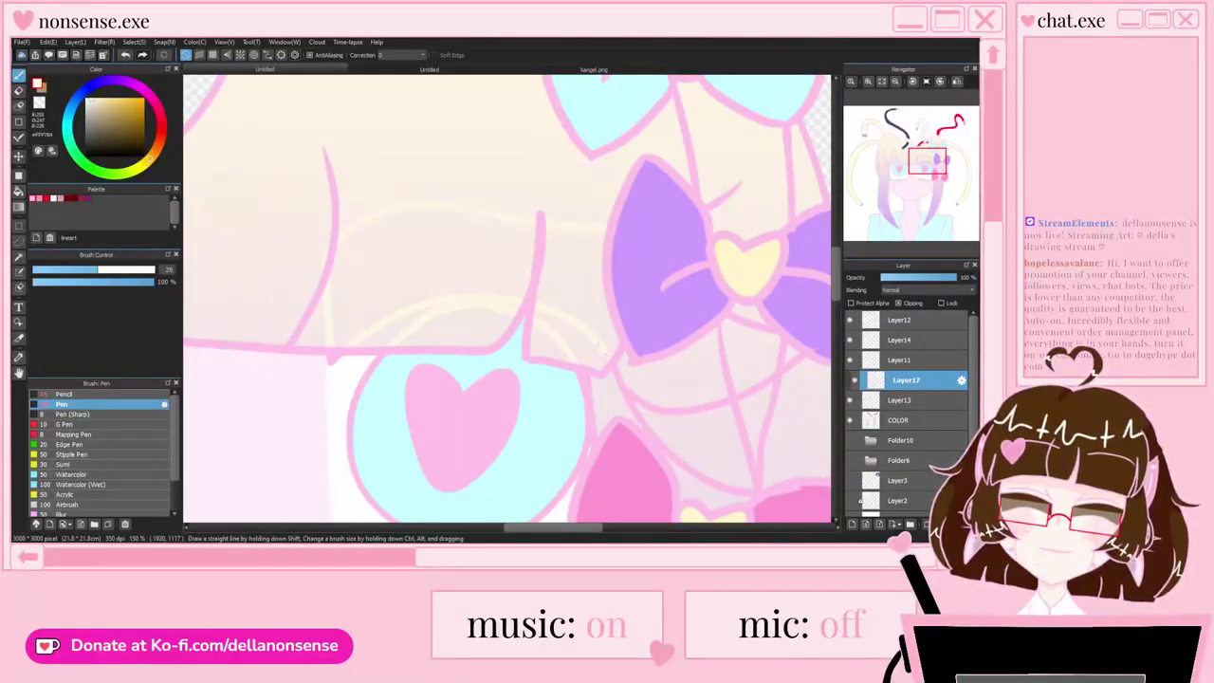
Step: Recolour the lines crossing the hair lock below the pink bow and between the purple and pink bows pale yellow
scroll(444, 218, down, 3)
scroll(528, 273, up, 2)
mouse_move(444, 400)
mouse_down()
mouse_move(503, 463)
mouse_move(515, 498)
mouse_up()
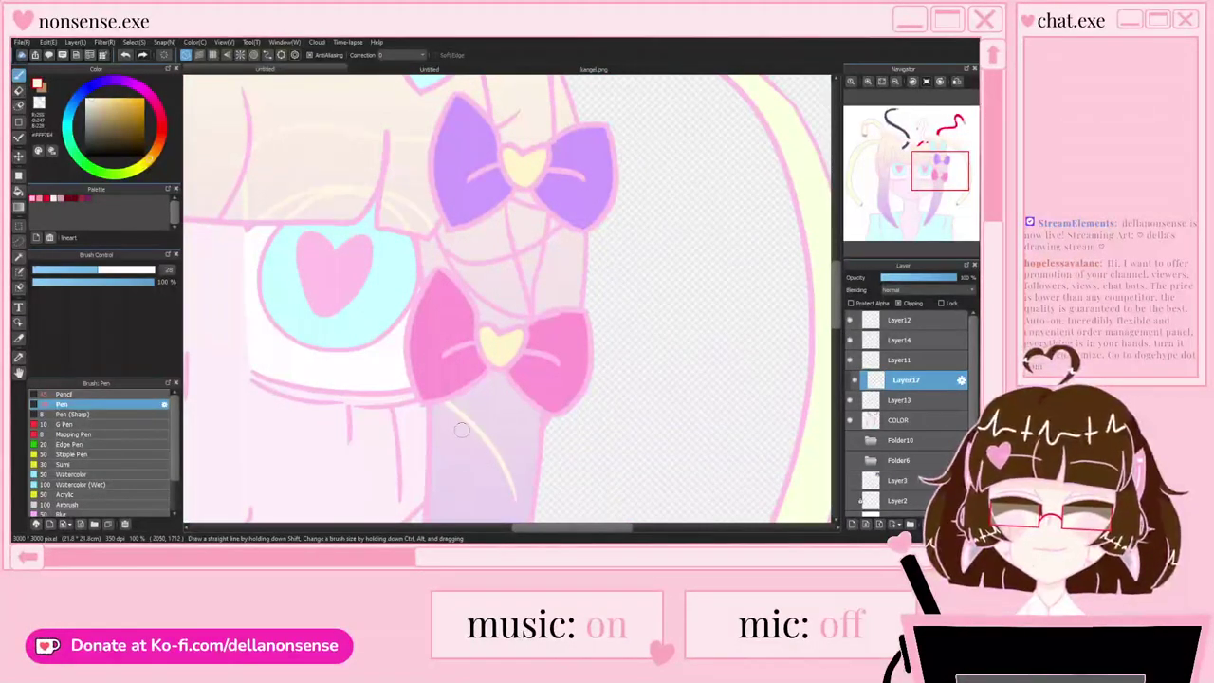
mouse_move(434, 228)
mouse_down()
mouse_move(471, 289)
mouse_move(493, 244)
mouse_move(494, 307)
mouse_up()
drag(556, 227, 542, 306)
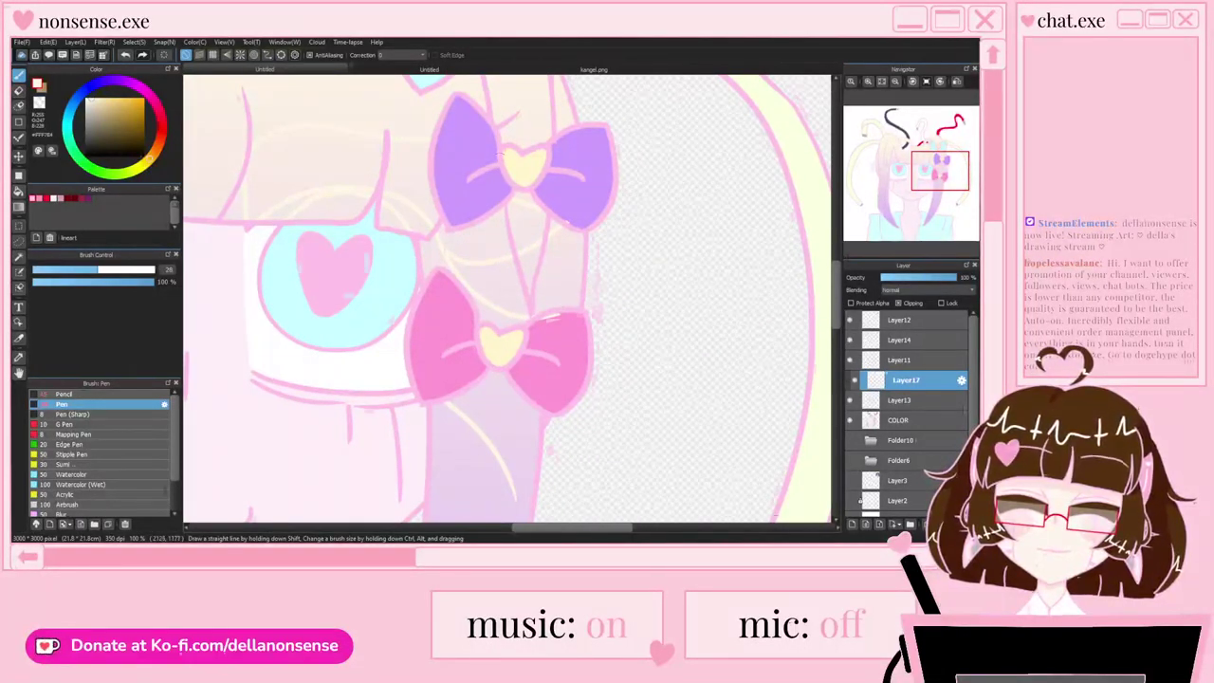
Step: Erase the stray recoloured line along the pink bow's upper edge on Layer13
scroll(731, 284, up, 2)
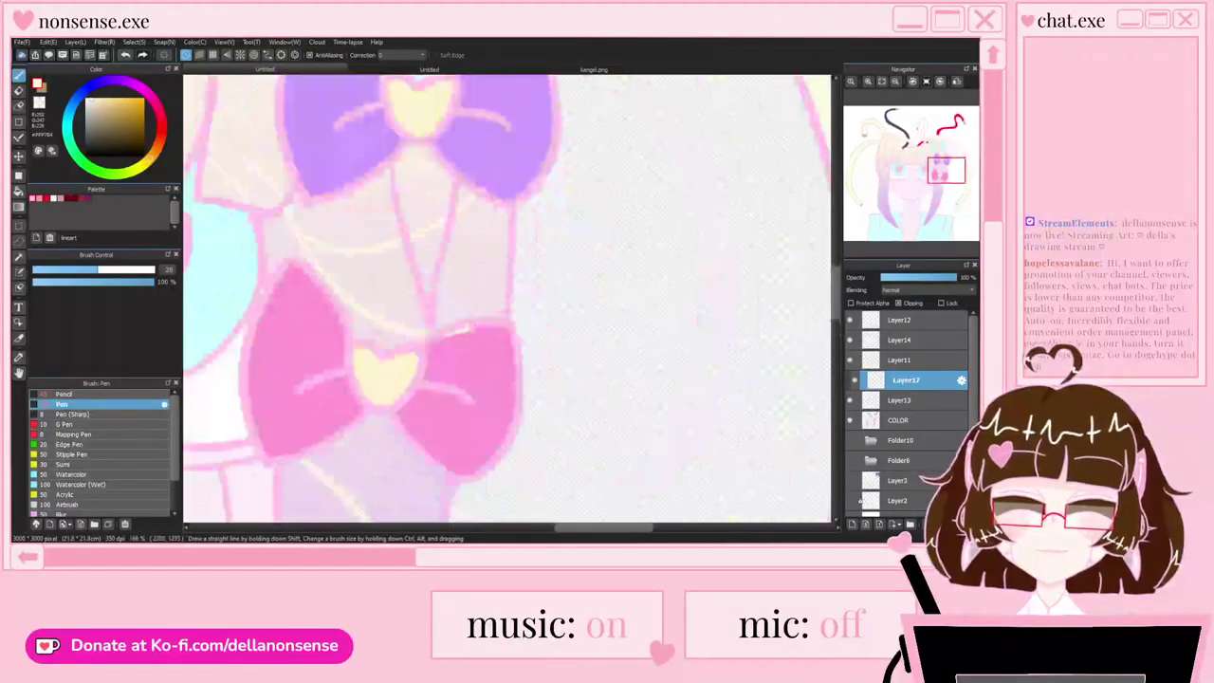
click(901, 401)
key(e)
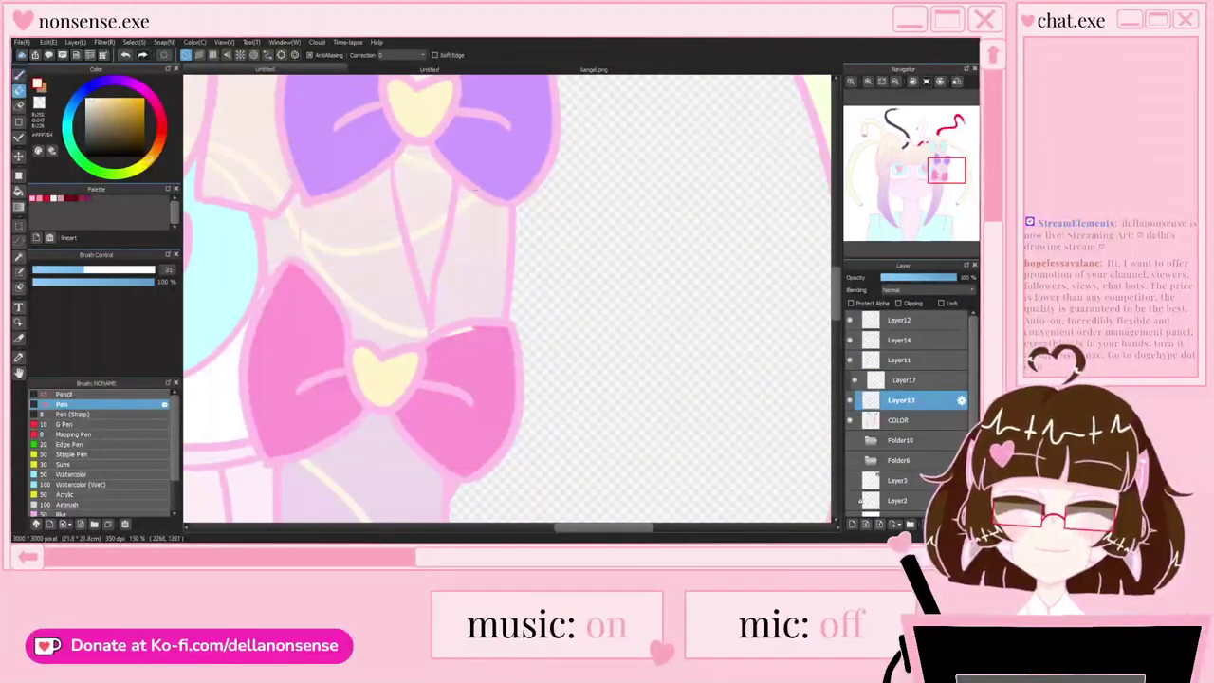
drag(474, 324, 445, 333)
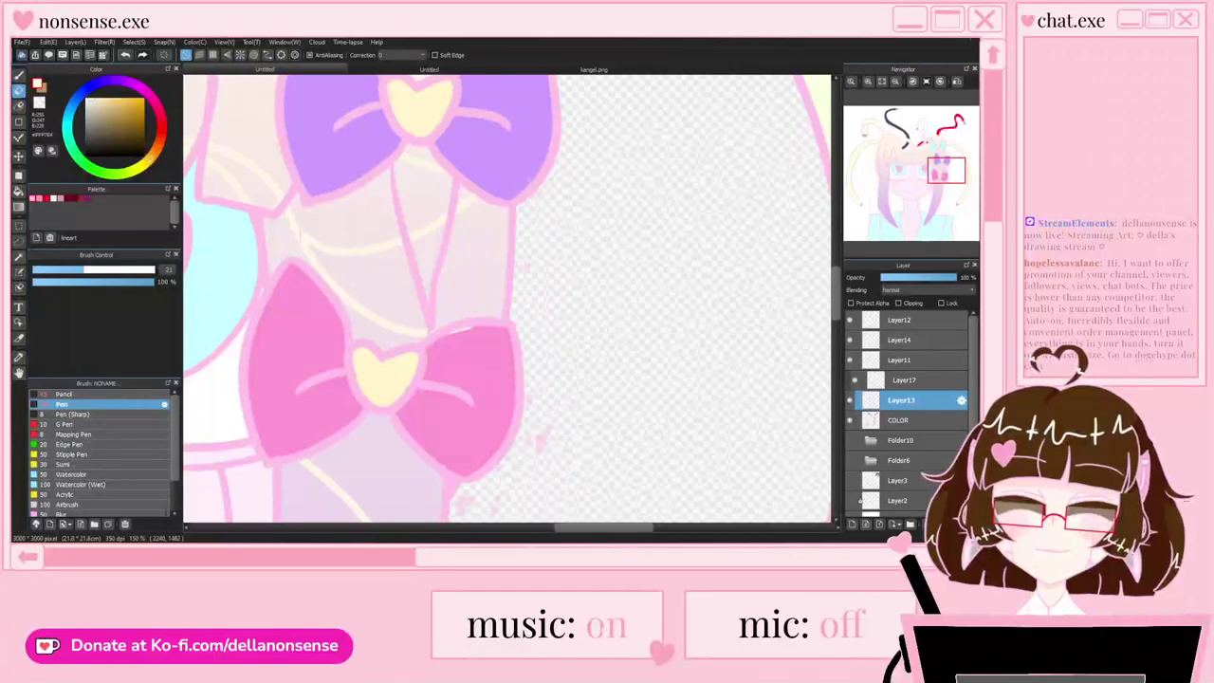
scroll(300, 230, down, 1)
Step: Sample the bow's pink and paint over the pale gap along its upper edge on the COLOR layer
click(899, 420)
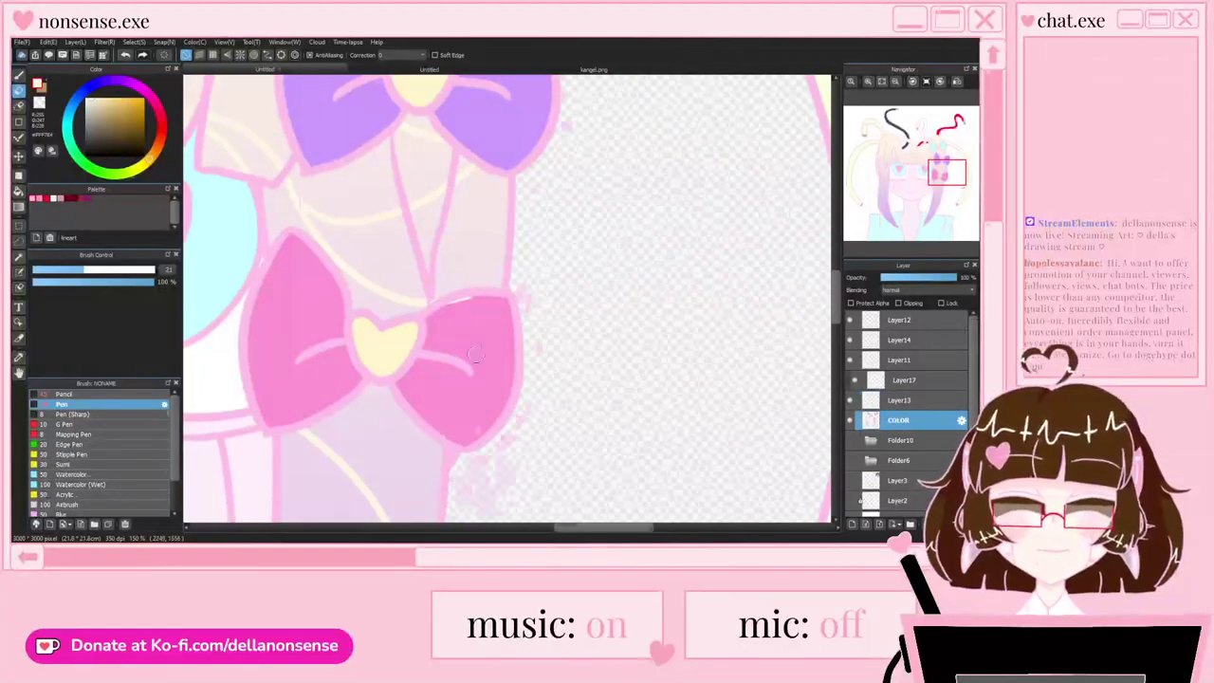
right_click(474, 327)
key(b)
scroll(458, 311, up, 3)
mouse_move(488, 272)
mouse_down()
mouse_move(515, 276)
mouse_move(431, 285)
mouse_up()
scroll(418, 323, down, 7)
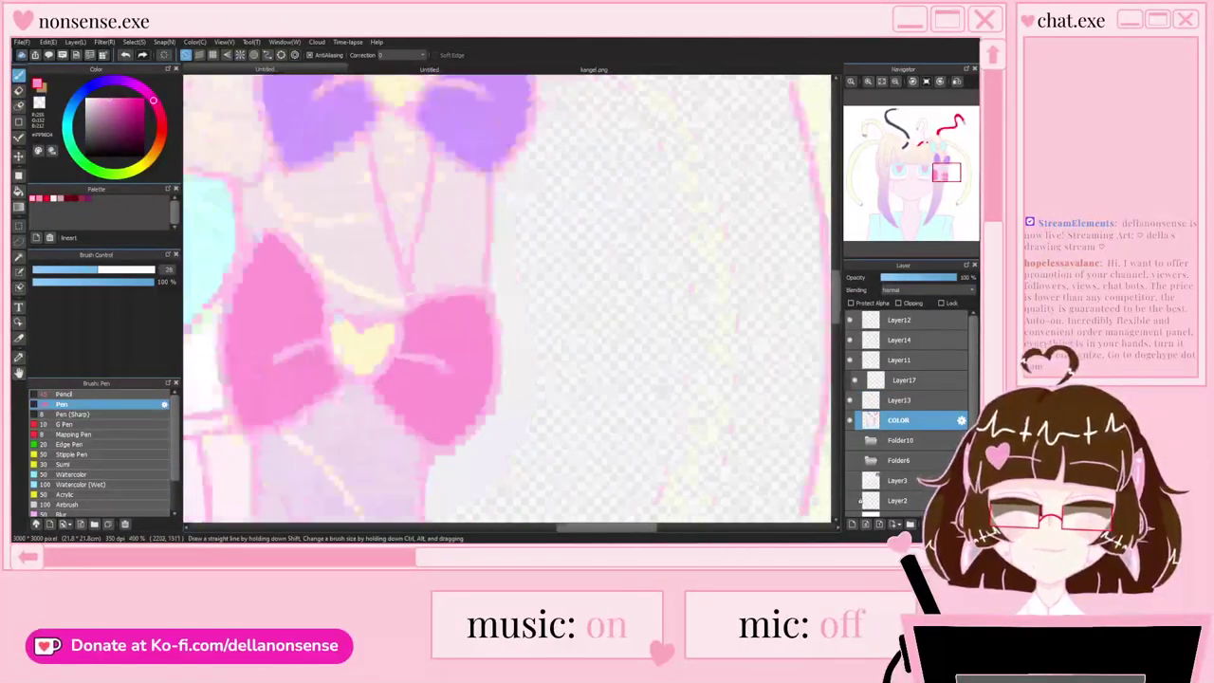
Step: Lower the opacity of Layer17 to about 40% and merge it down into Layer13
scroll(434, 329, up, 1)
click(904, 381)
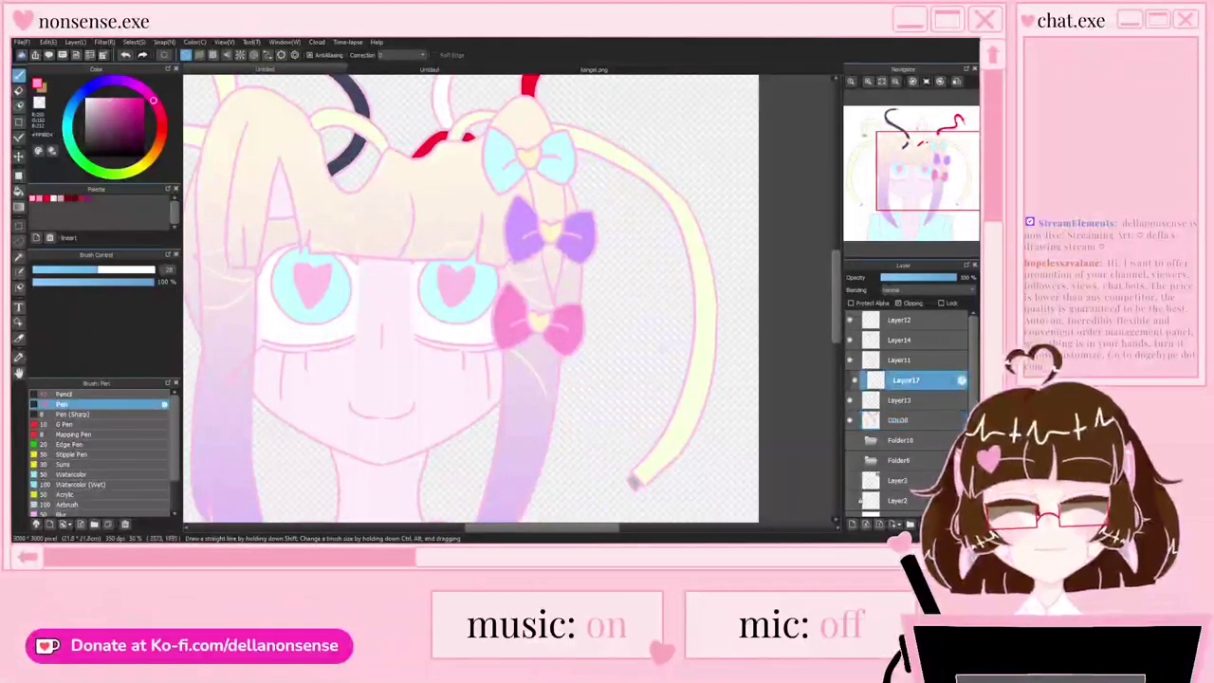
scroll(660, 311, down, 1)
scroll(498, 332, up, 1)
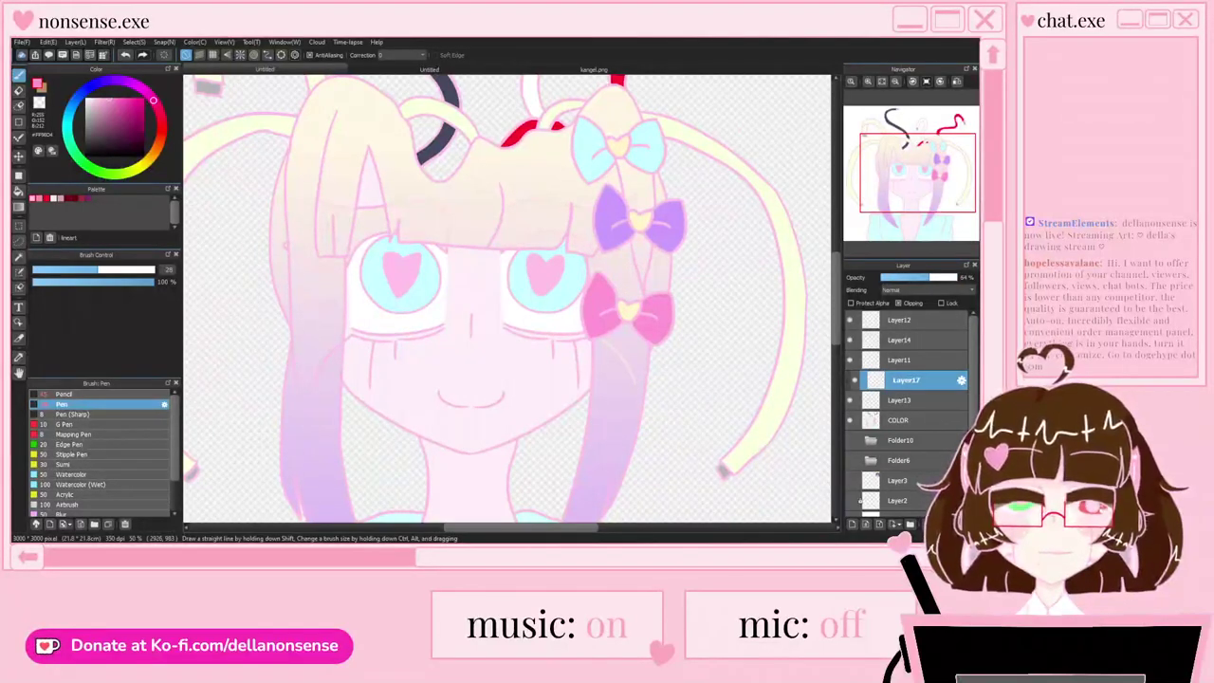
drag(929, 277, 905, 277)
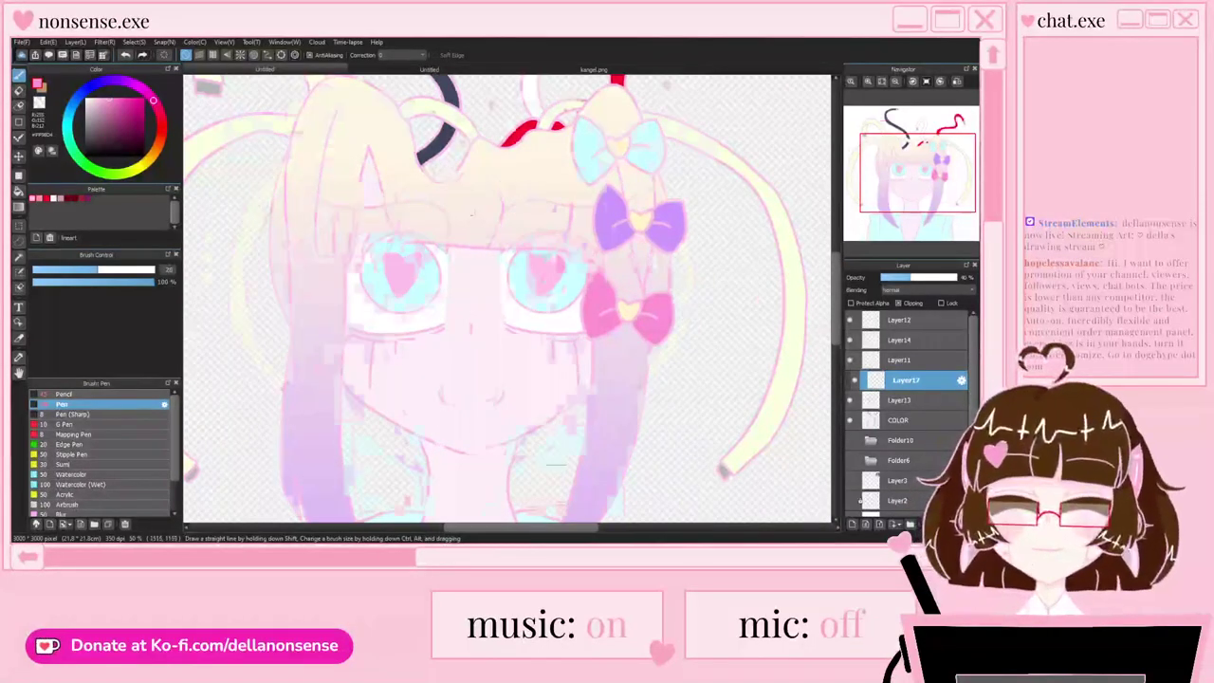
scroll(470, 212, down, 2)
click(940, 524)
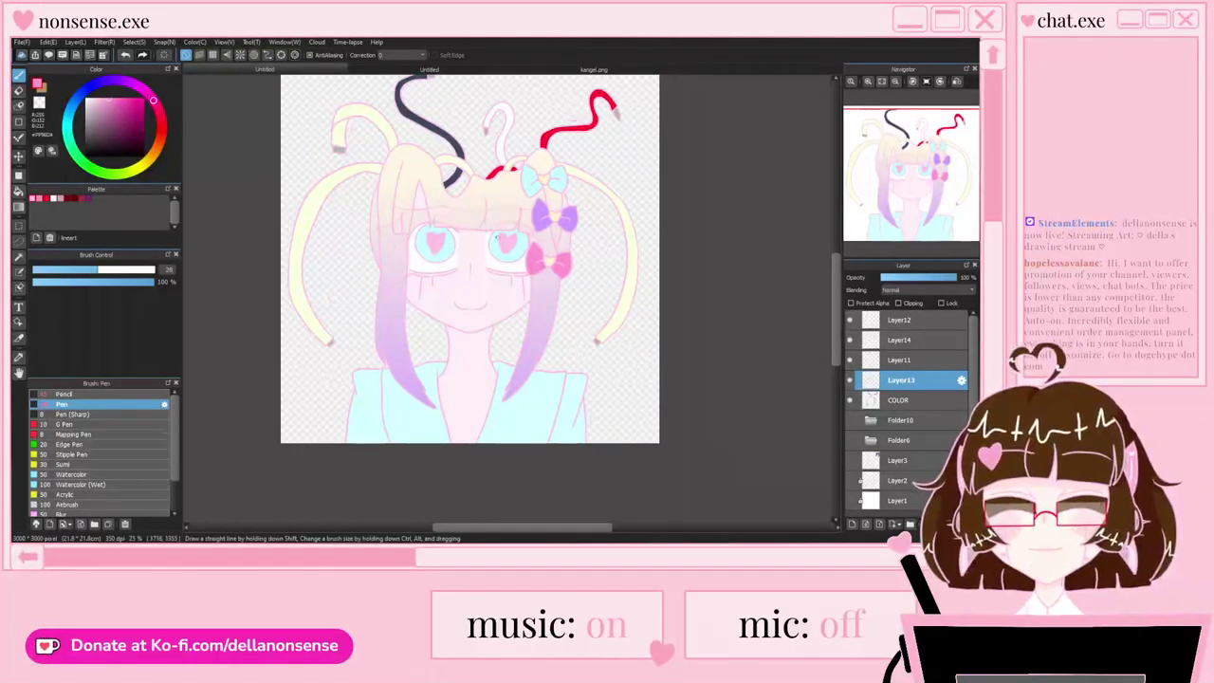
Step: Merge the line art layers Layer12, Layer14 and Layer11 down into Layer13
scroll(497, 237, up, 2)
scroll(511, 265, down, 1)
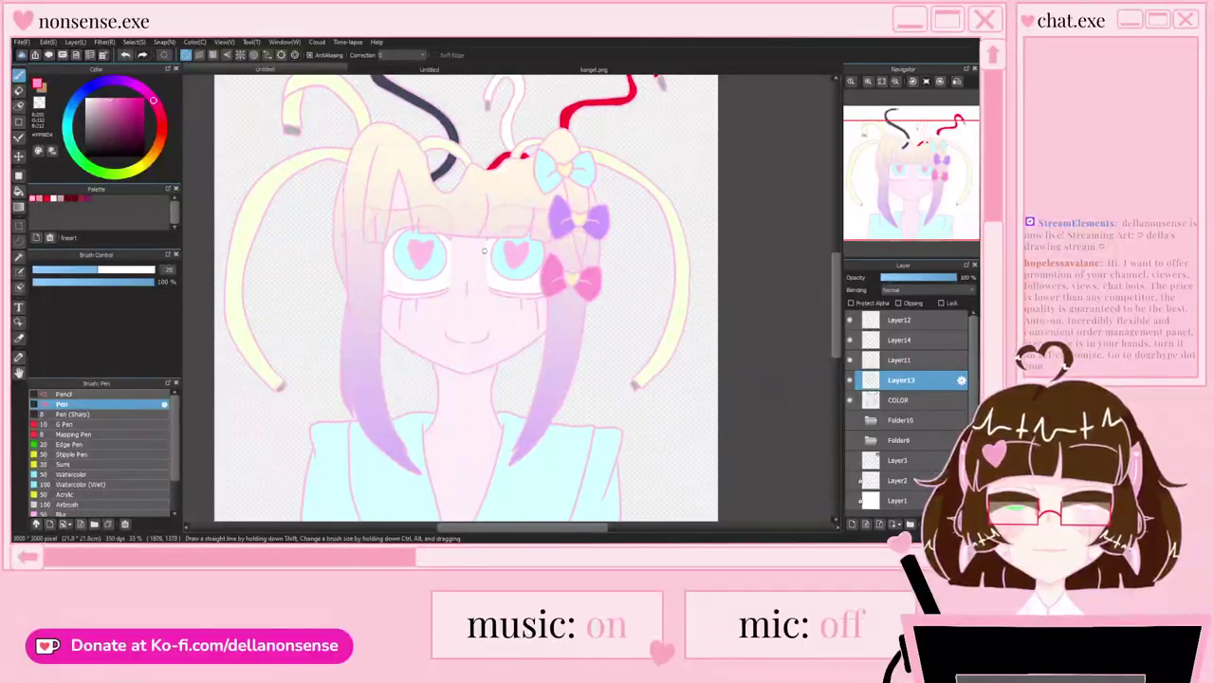
scroll(502, 250, down, 1)
scroll(501, 249, up, 1)
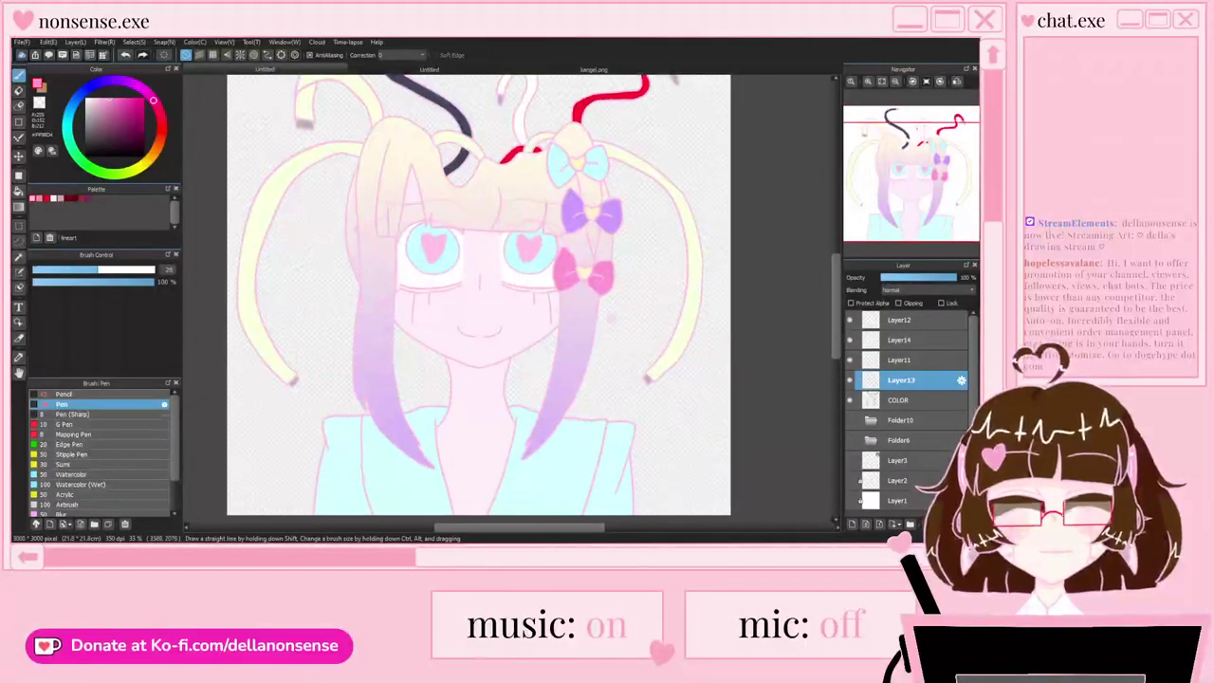
click(901, 319)
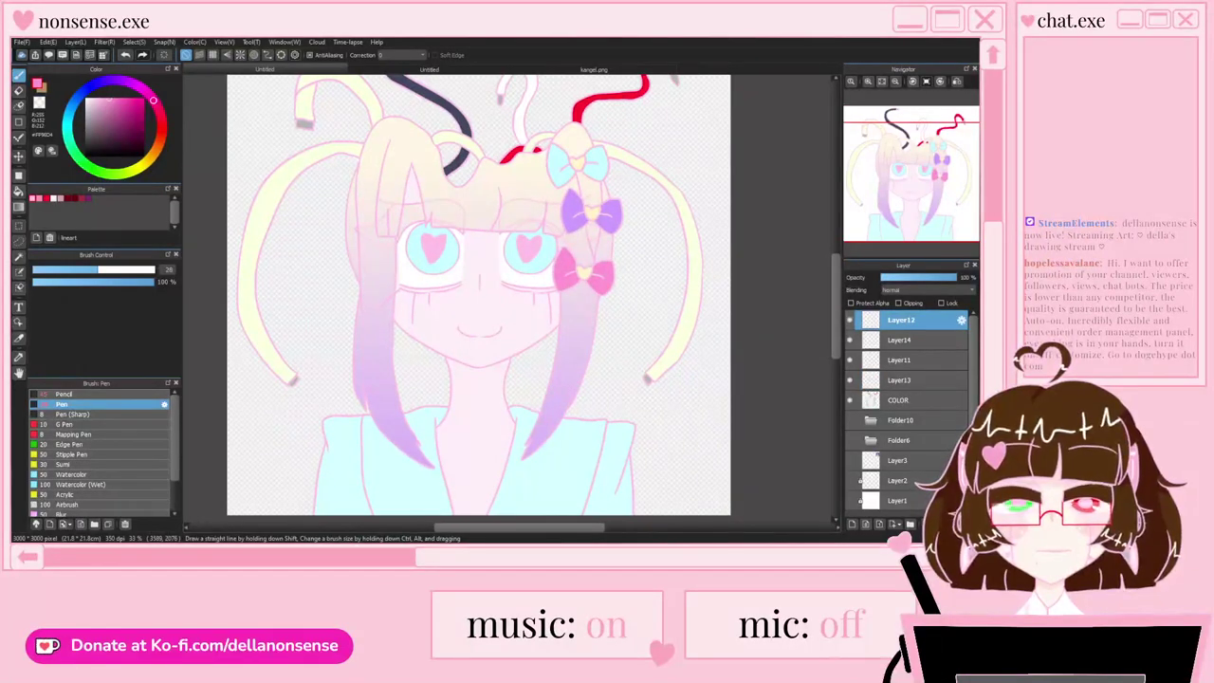
click(939, 525)
click(939, 525)
key(ctrl+e)
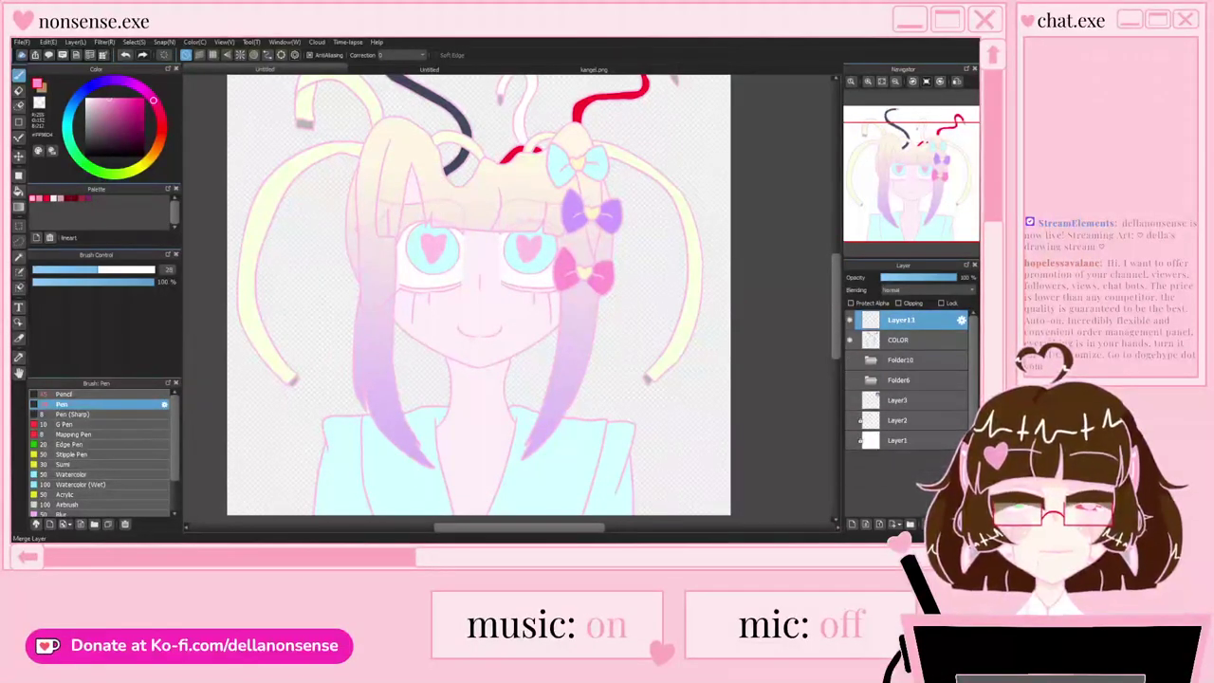
Step: Delete the unused Folder10 and Layer3 from the layer stack
click(901, 361)
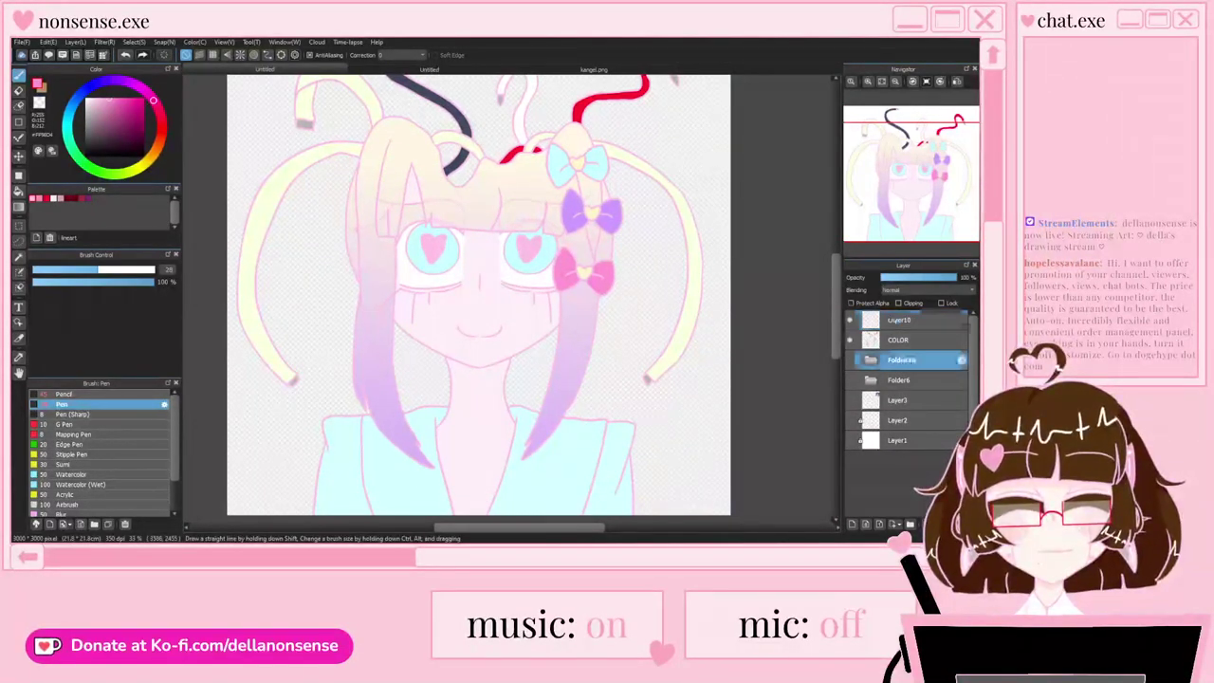
click(955, 524)
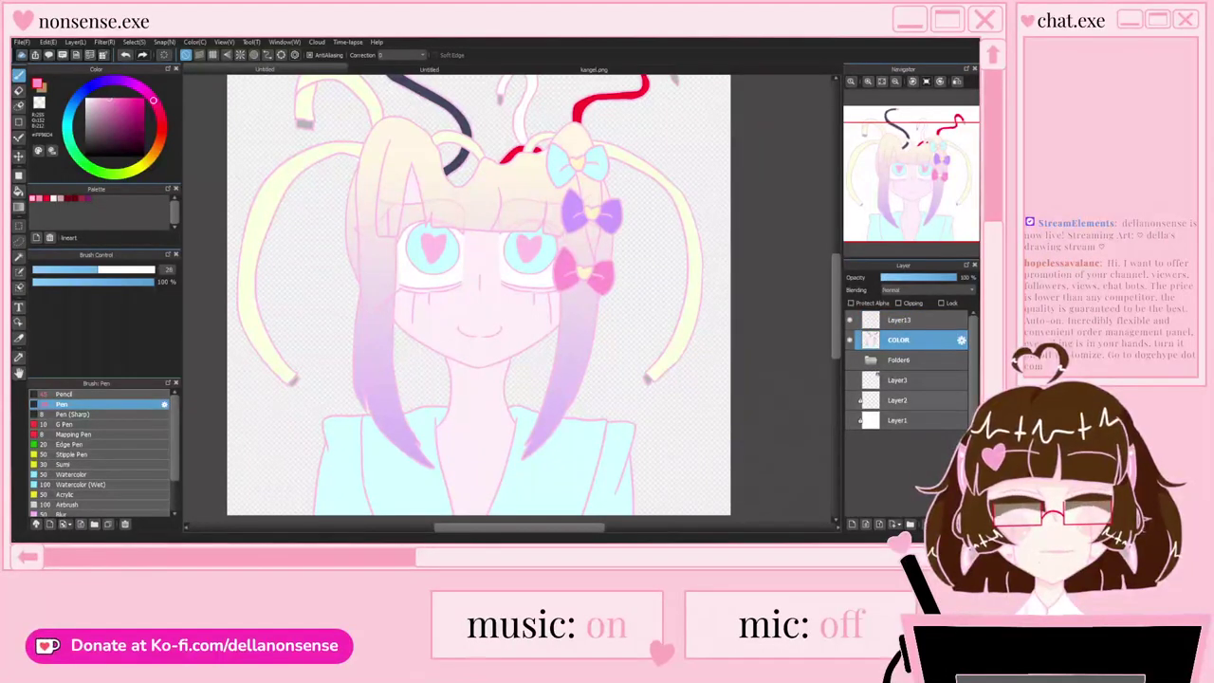
click(901, 401)
click(901, 380)
click(955, 524)
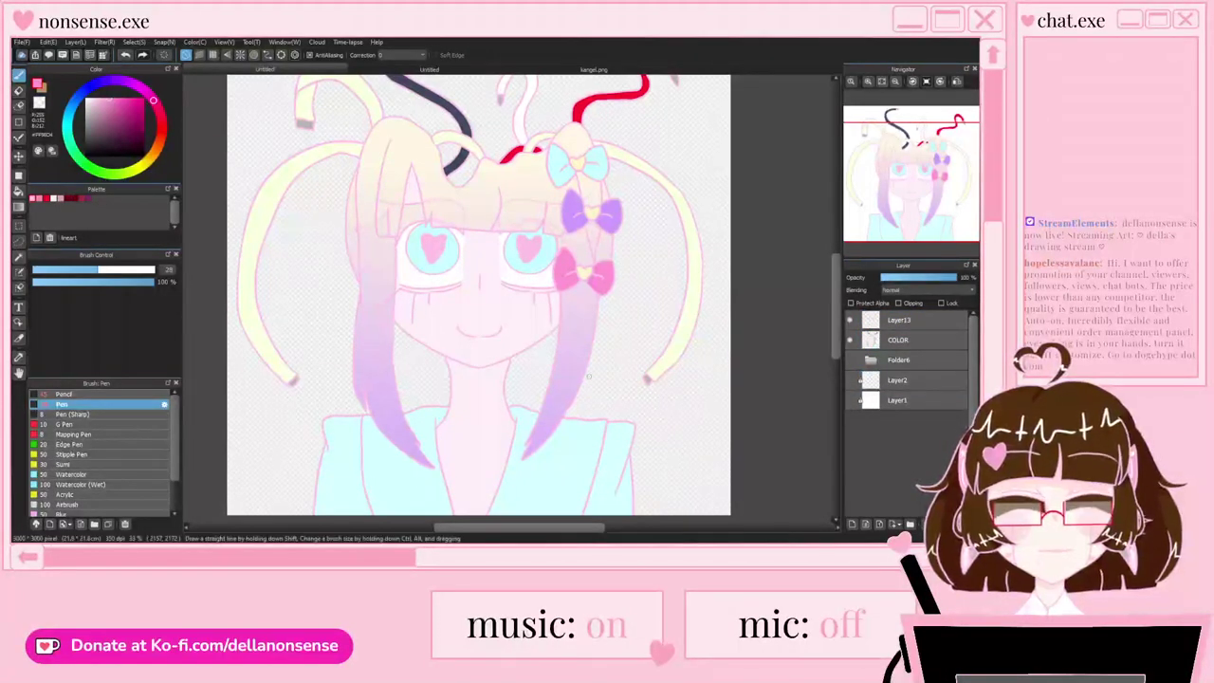
scroll(434, 264, down, 2)
scroll(462, 357, up, 1)
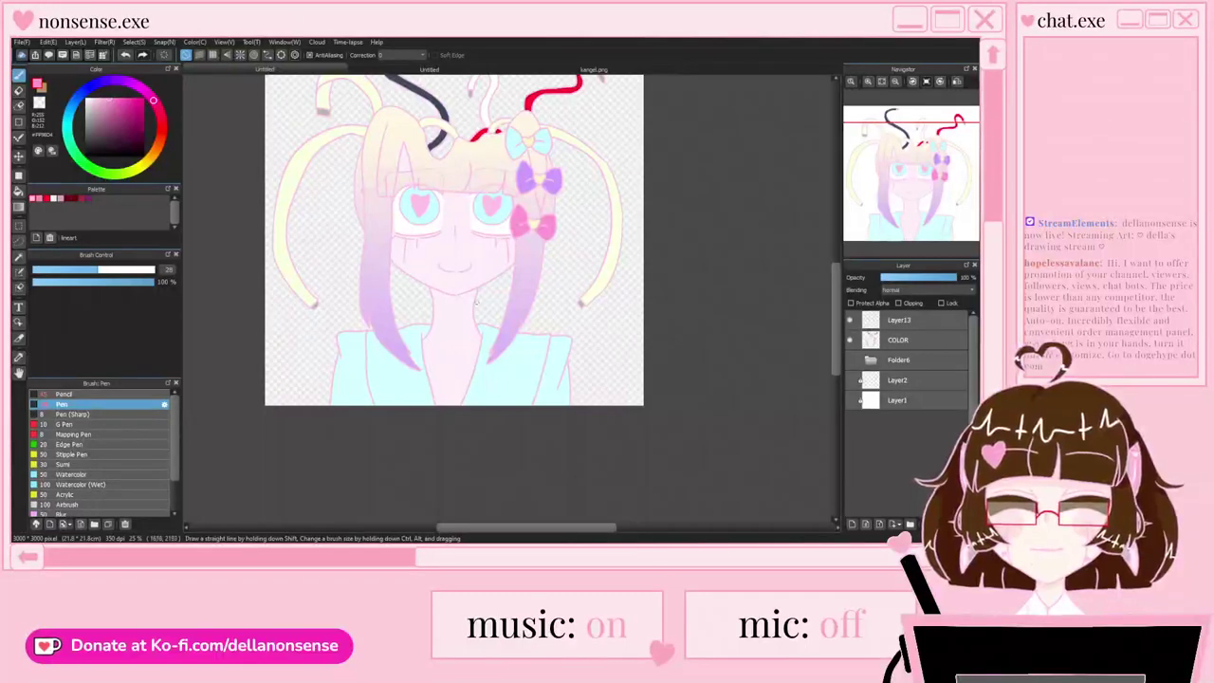
Step: Add a new layer folder above Layer13 and hide the COLOR layer
click(901, 320)
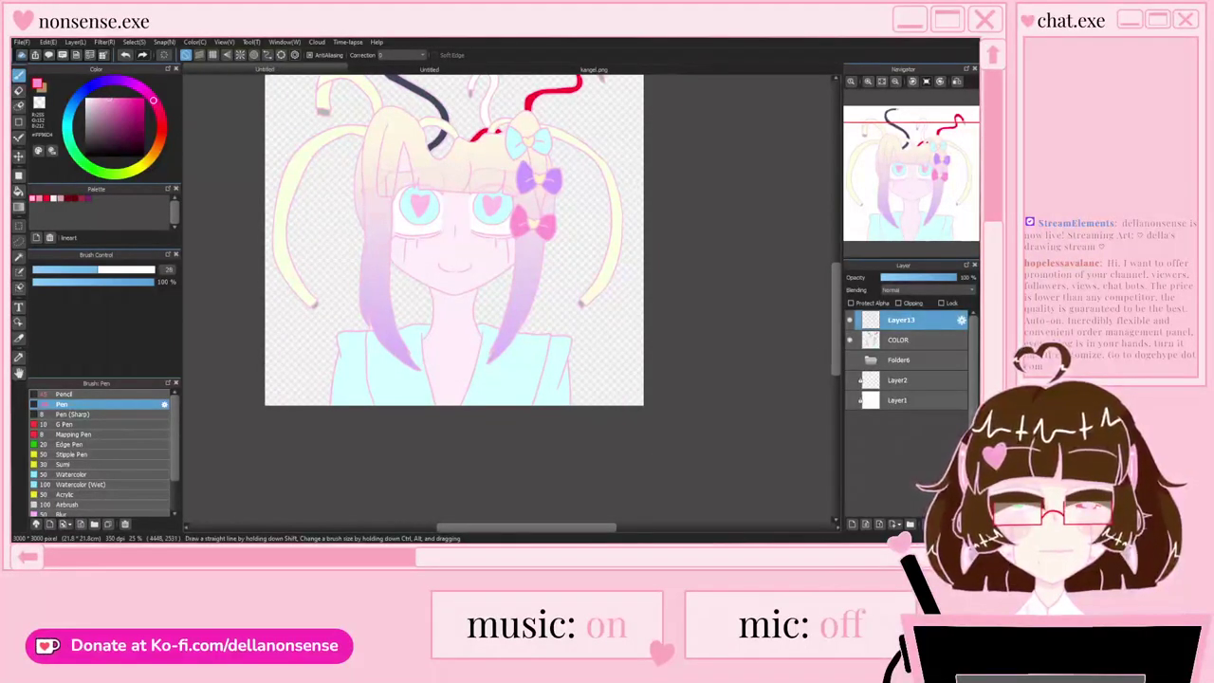
click(911, 524)
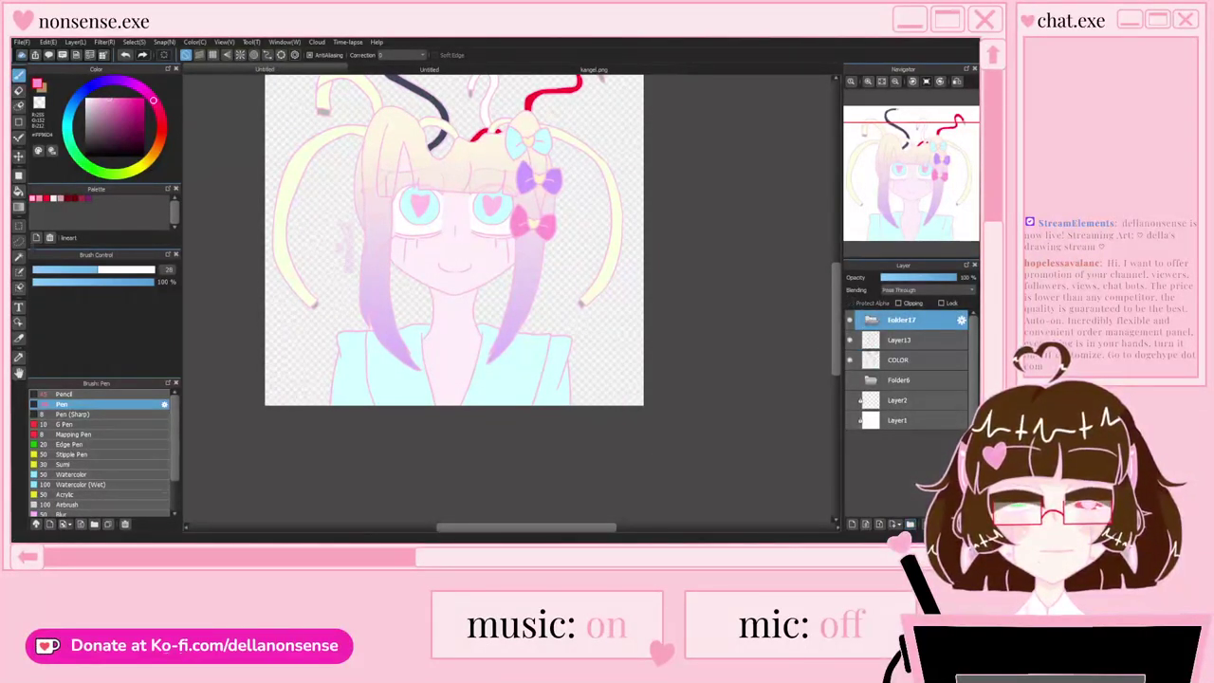
click(850, 361)
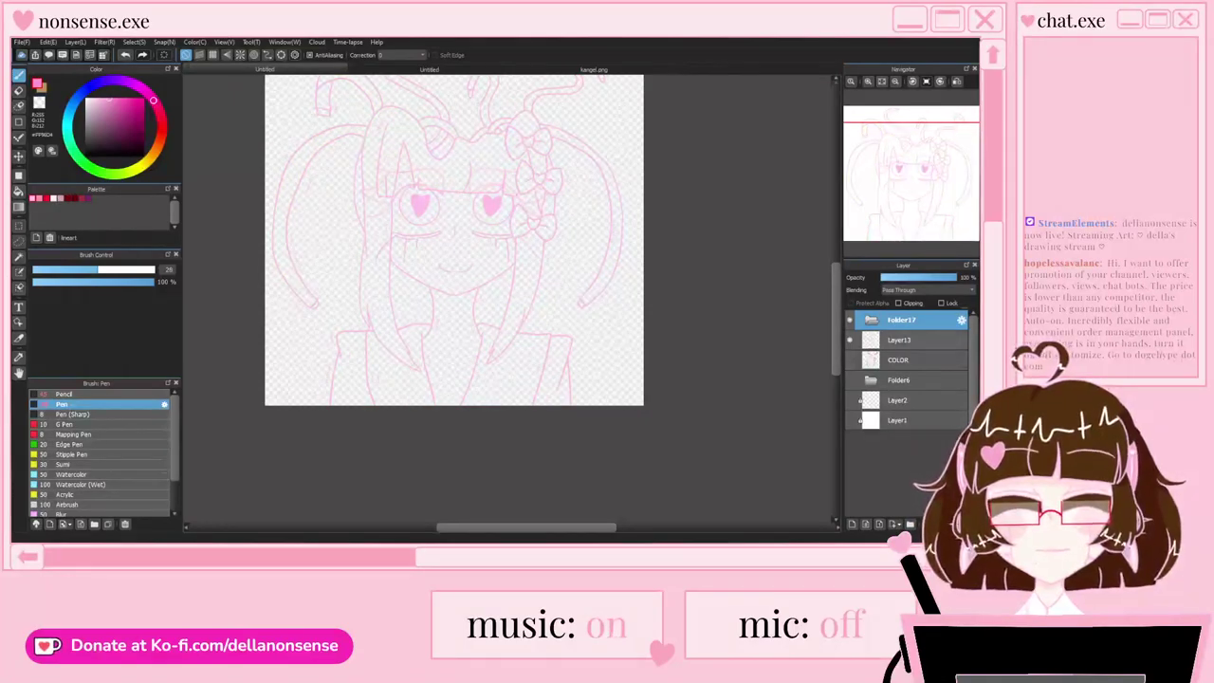
Step: Lower the opacity of the line art on Layer13 to about 31% and show the white background on Layer1
click(901, 339)
click(905, 277)
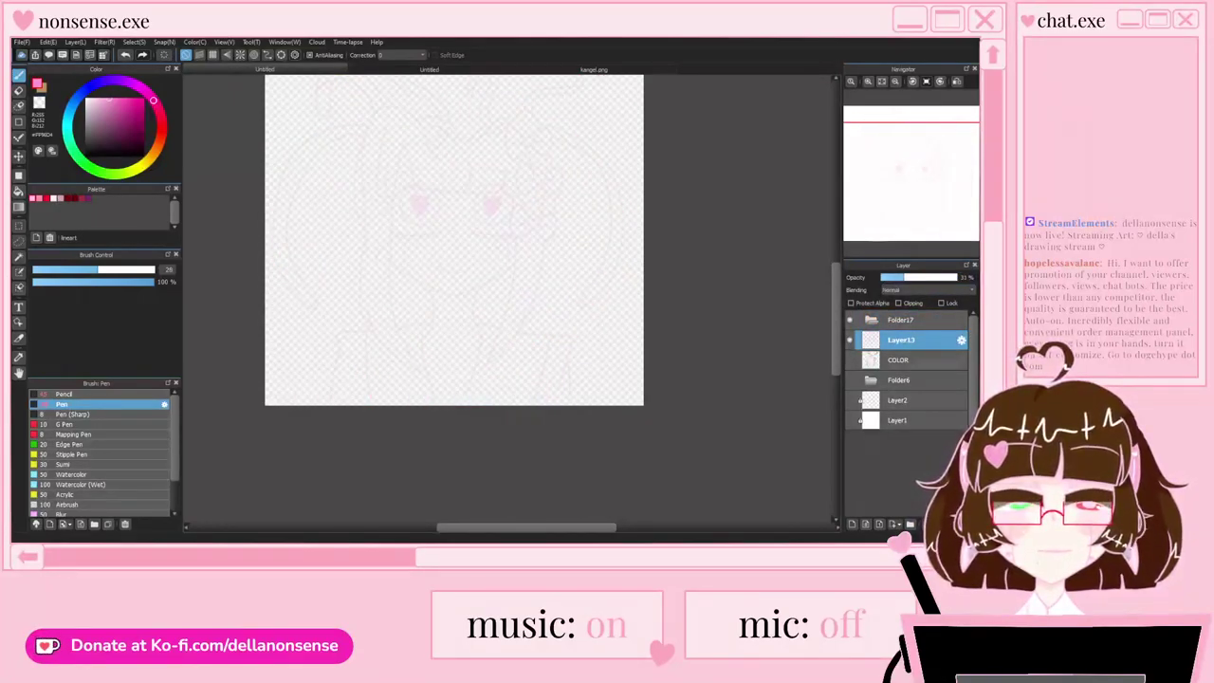
click(851, 420)
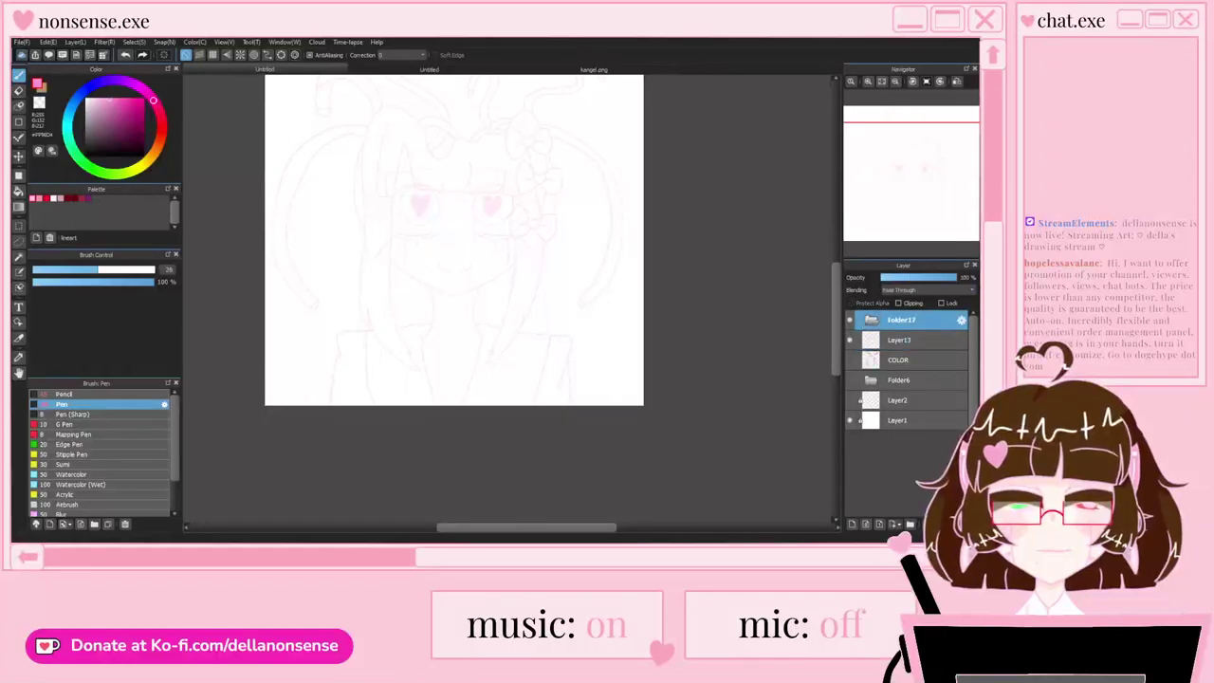
Step: Add a new layer inside Folder17 and set the pen to size 15 with the lighter pink from the saved swatches
click(902, 320)
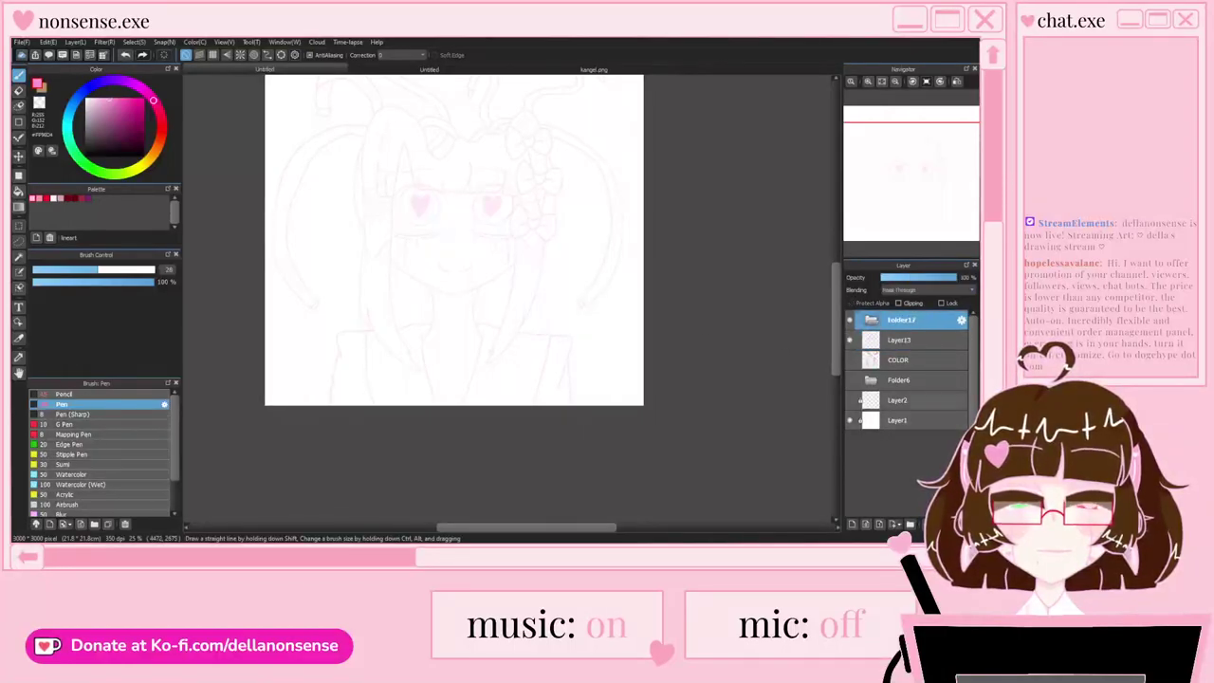
click(852, 524)
key([)
key([)
key([)
key([)
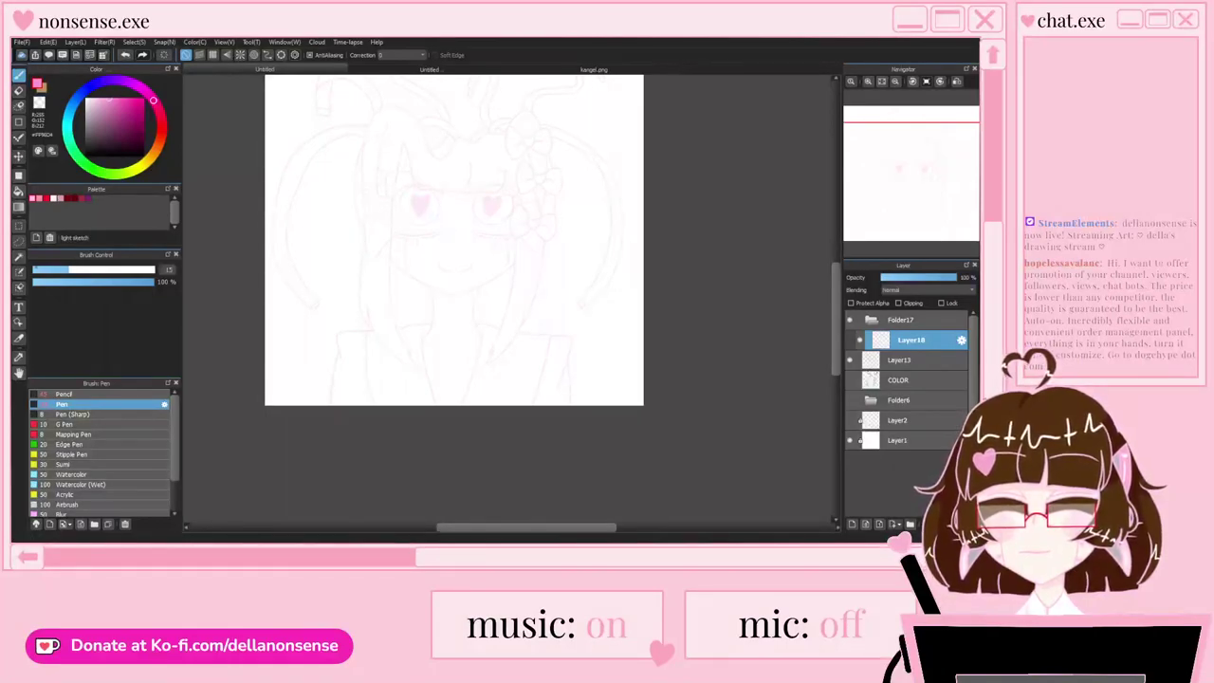
click(33, 198)
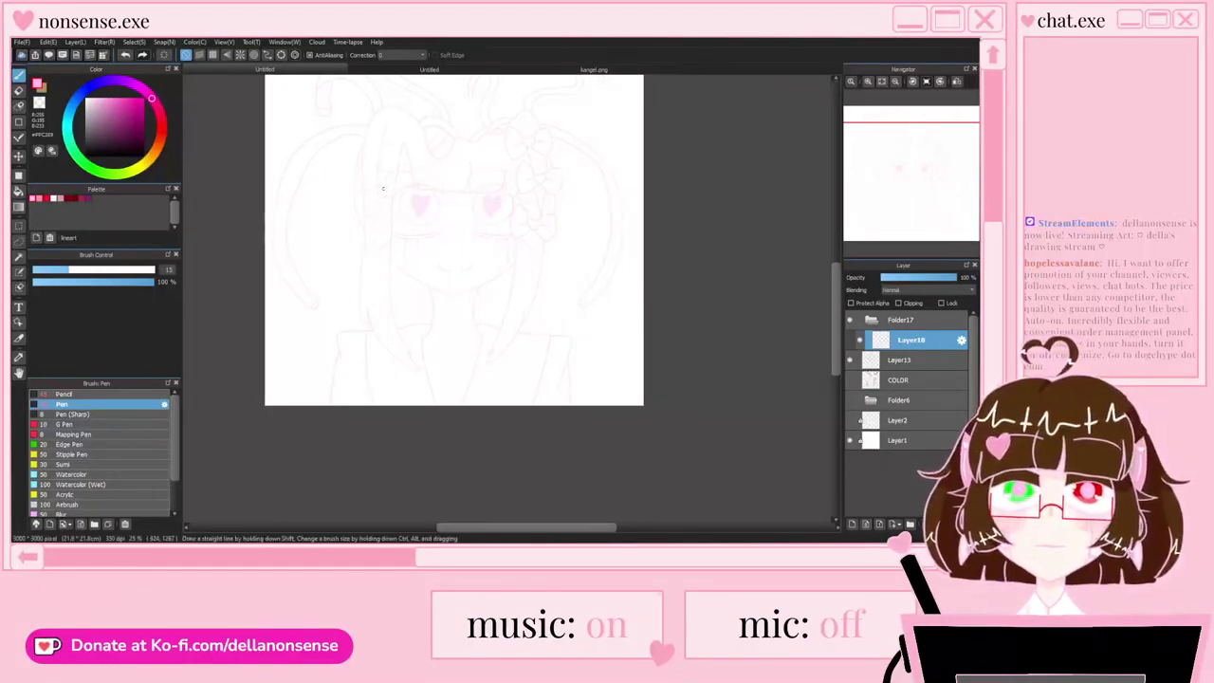
Step: Draw the left half of a large heart outline over the cheek beneath the character's left-hand eye
scroll(393, 200, up, 1)
scroll(398, 209, down, 1)
scroll(427, 249, up, 1)
scroll(427, 250, up, 1)
mouse_move(418, 233)
mouse_down()
mouse_move(380, 358)
mouse_move(431, 383)
mouse_up()
key(ctrl+z)
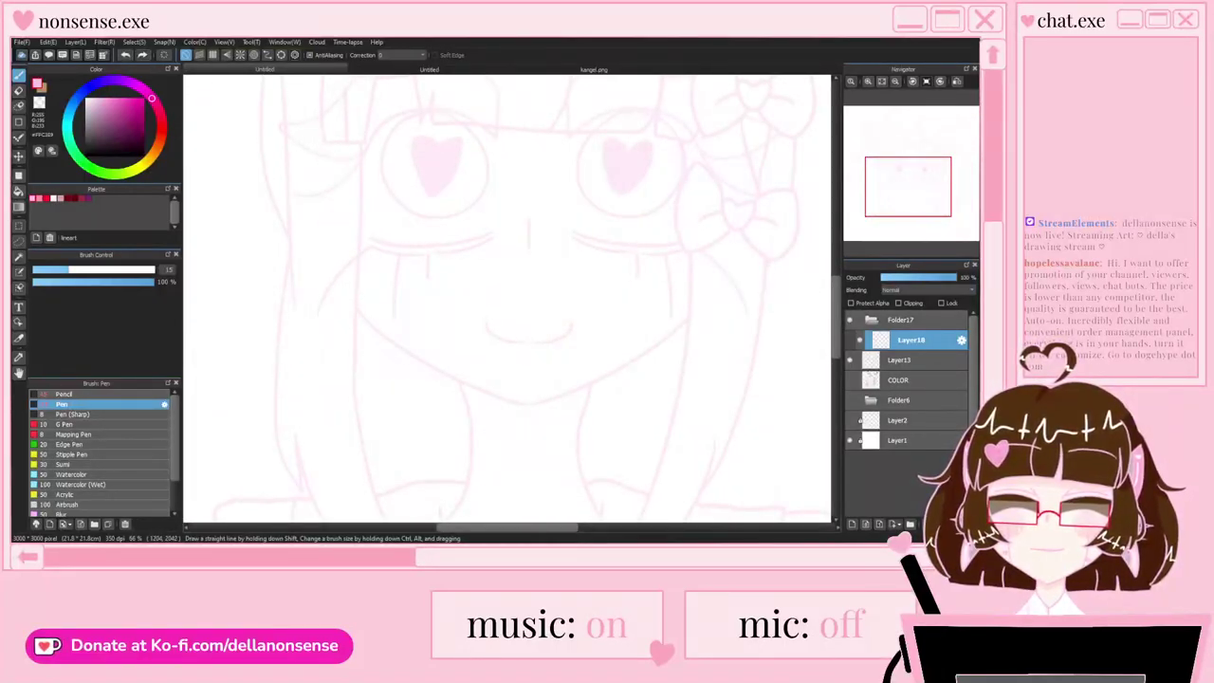
drag(417, 224, 427, 361)
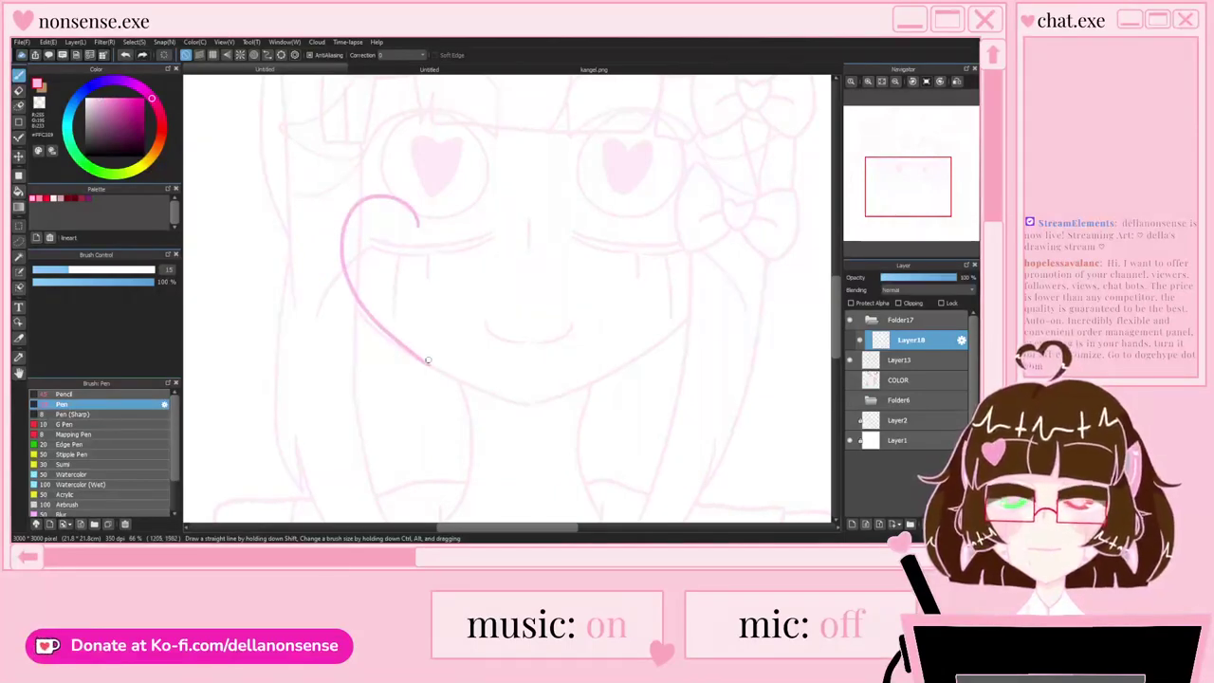
Step: Duplicate the half heart, flip it into place as the matching right half, and merge both halves into one layer
key(ctrl+c)
key(ctrl+v)
key(ctrl+t)
click(640, 507)
drag(385, 260, 451, 262)
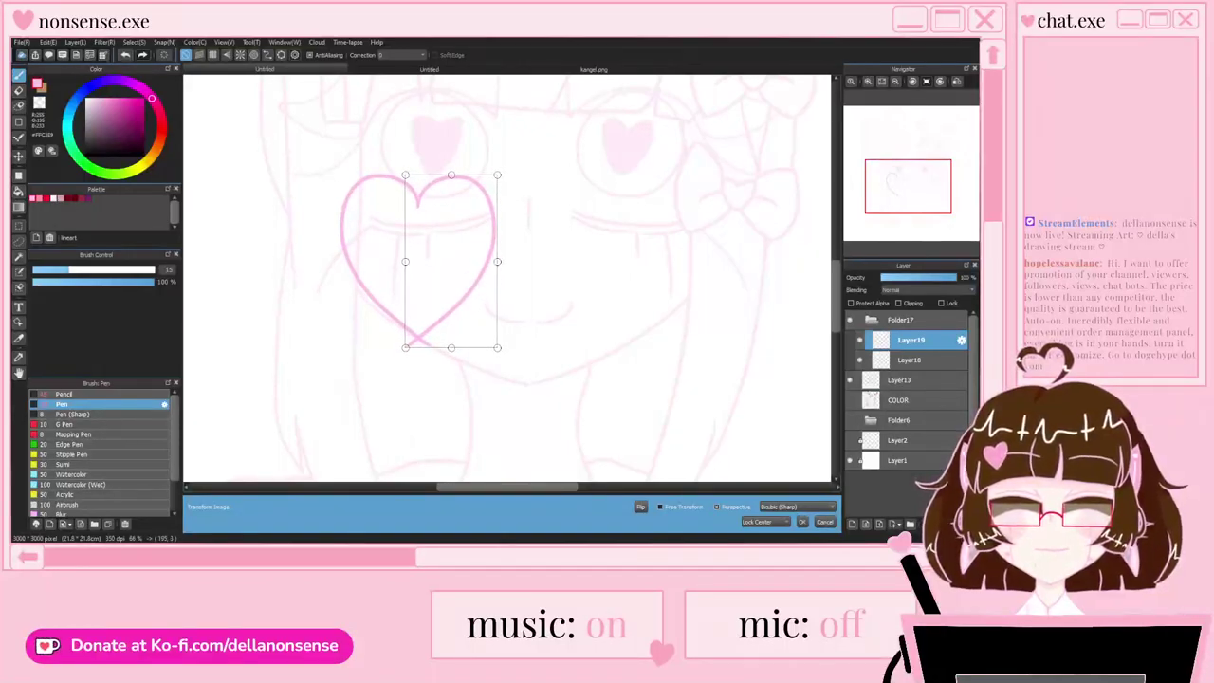
click(803, 522)
key(ctrl+e)
Step: Erase the overlapping line ends at the heart's lower tip to leave a clean point
scroll(509, 389, up, 3)
scroll(358, 311, up, 4)
mouse_move(387, 309)
mouse_down()
mouse_move(421, 304)
mouse_move(403, 331)
mouse_move(294, 302)
mouse_move(339, 308)
mouse_move(292, 307)
mouse_move(328, 335)
mouse_move(259, 351)
mouse_up()
scroll(323, 322, down, 3)
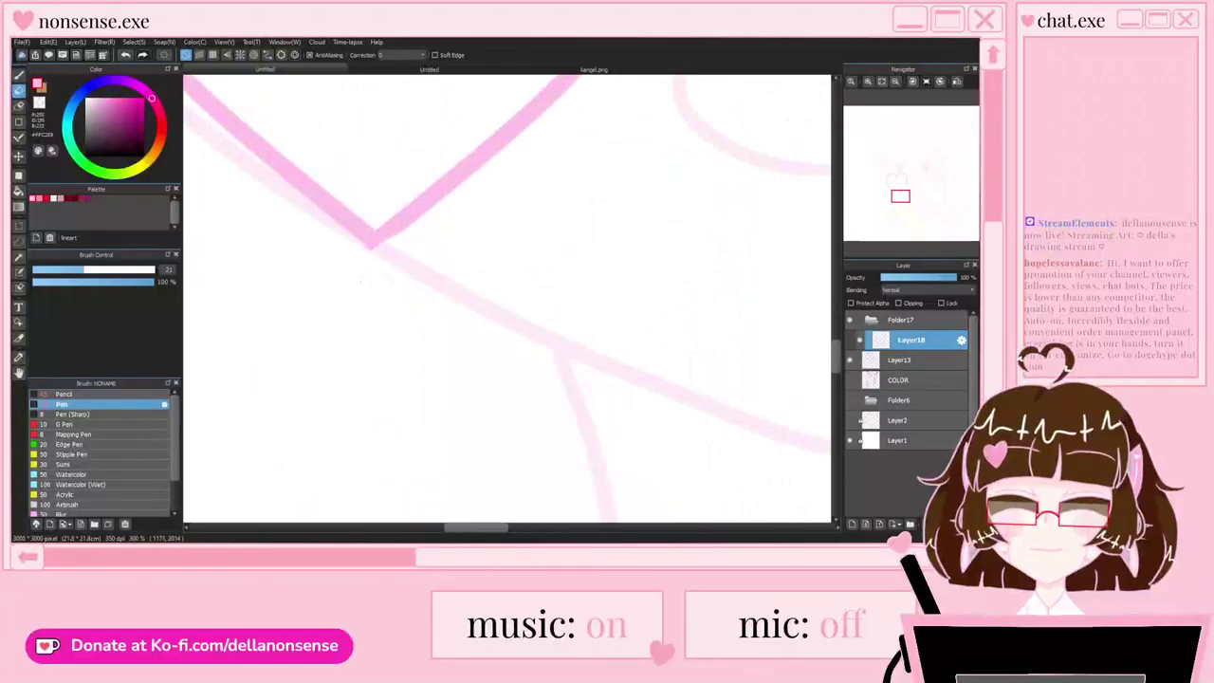
scroll(369, 297, down, 6)
Step: Move the heart slightly to the left below the eye and tilt it a little counterclockwise
key(ctrl+t)
drag(434, 248, 379, 263)
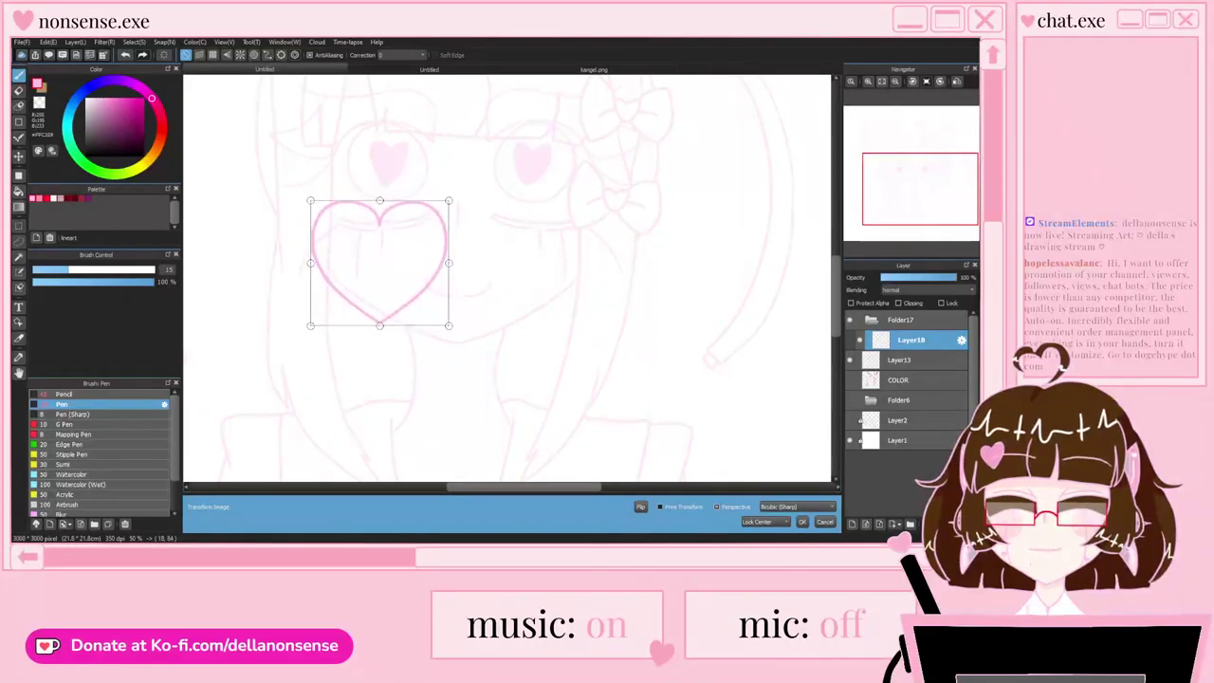
drag(481, 334, 484, 330)
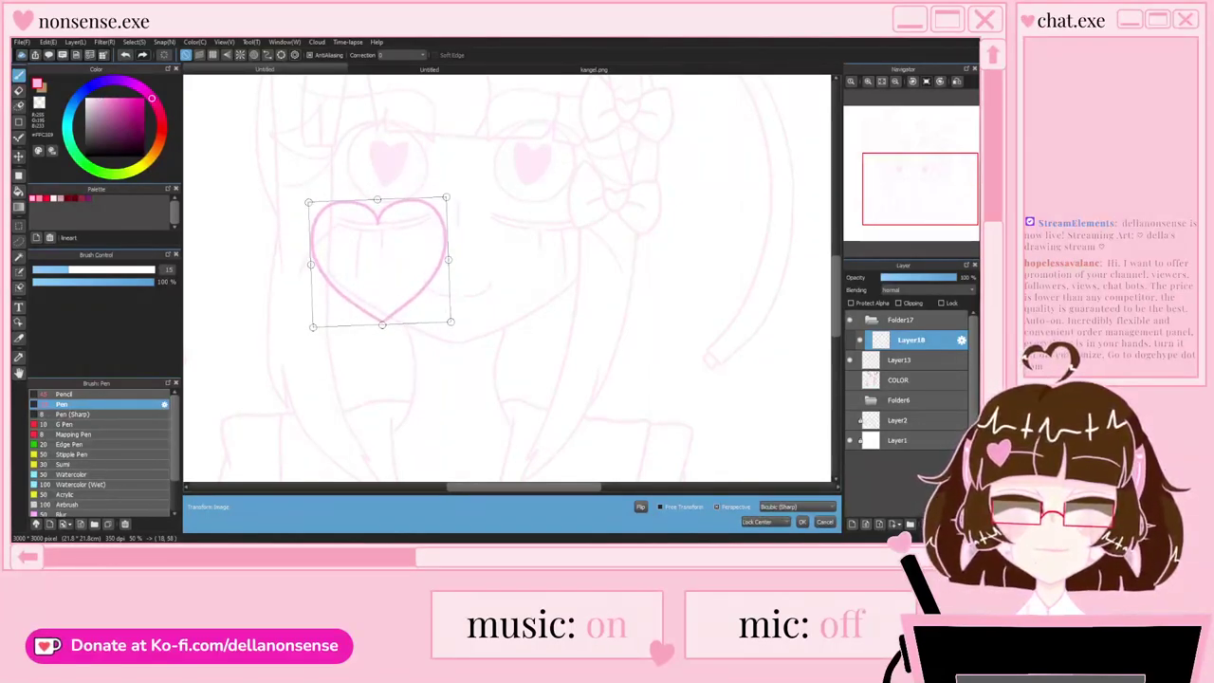
key(Return)
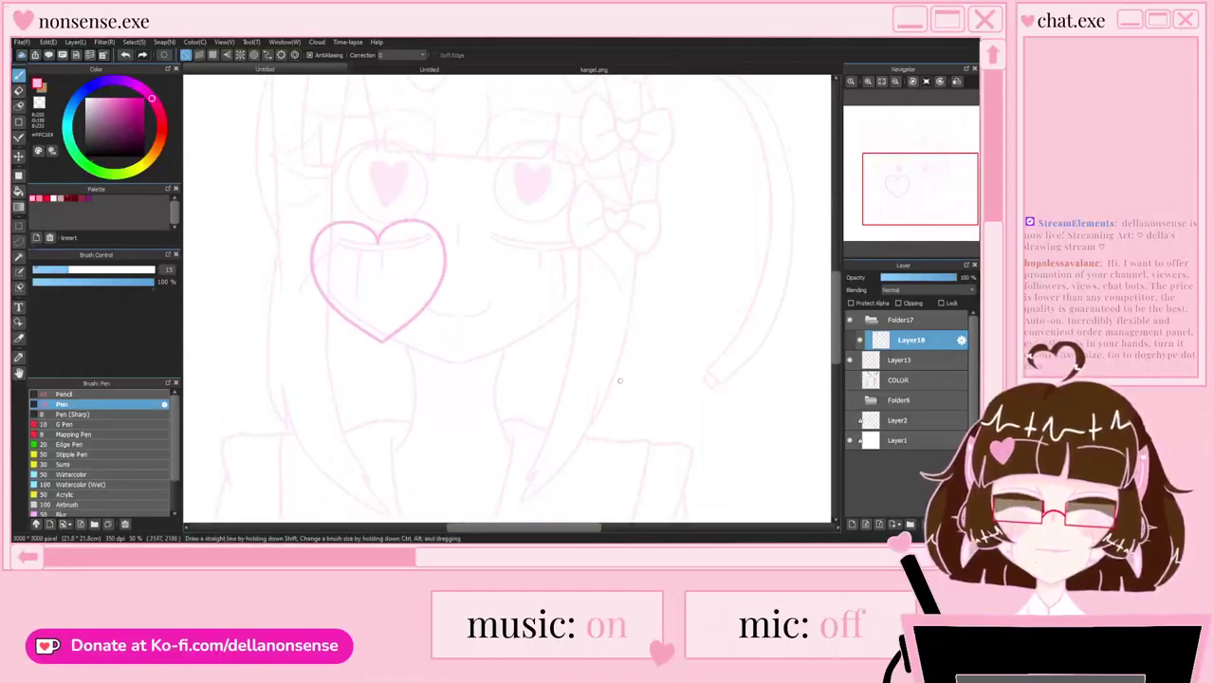
Step: Paste a copy of the heart, flip it, place it over the other cheek as the second lens, and merge it down
key(ctrl+v)
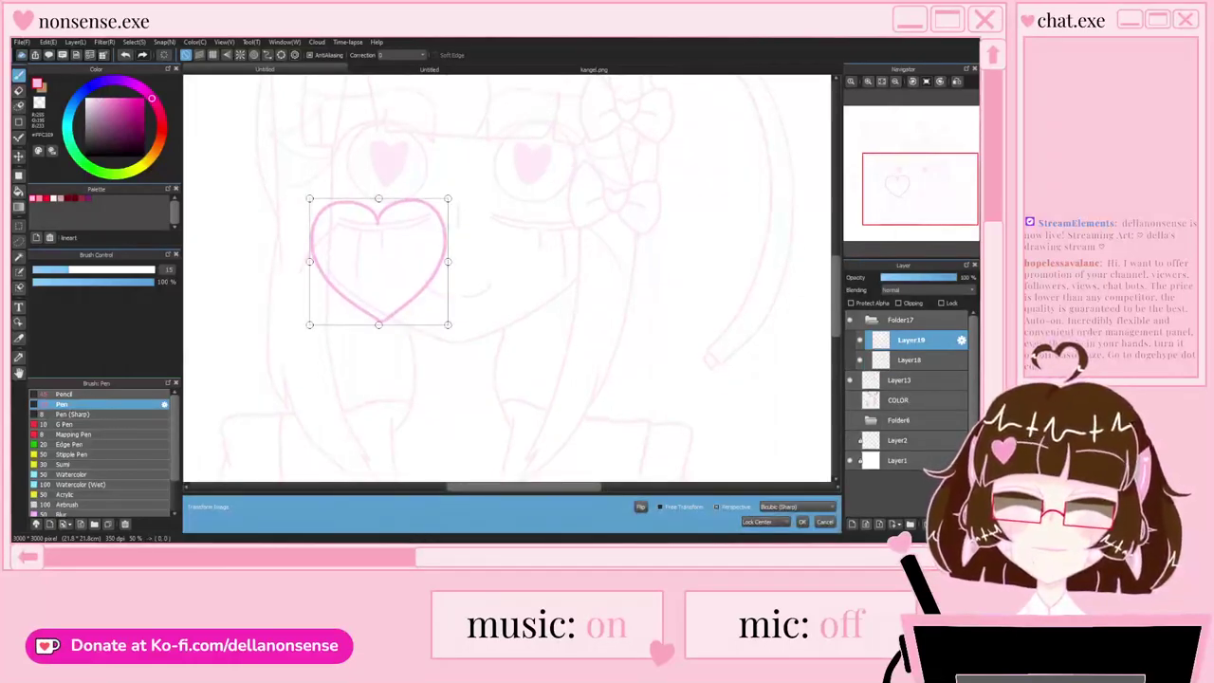
click(642, 506)
drag(378, 262, 536, 264)
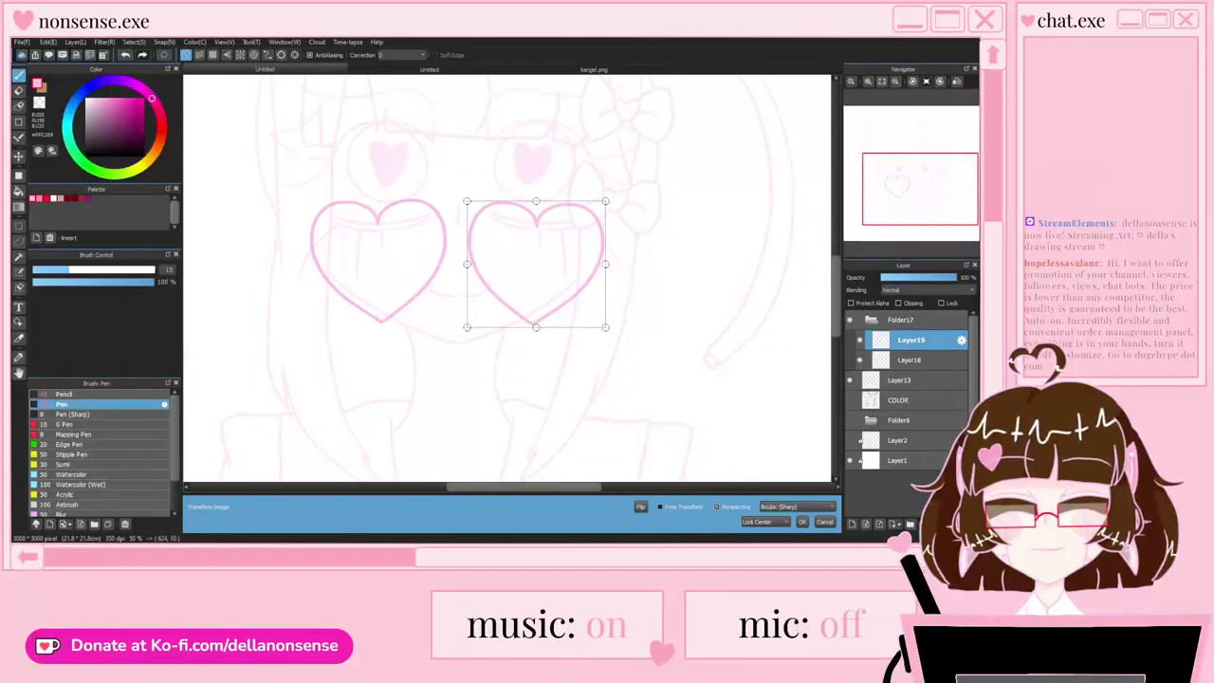
key(Return)
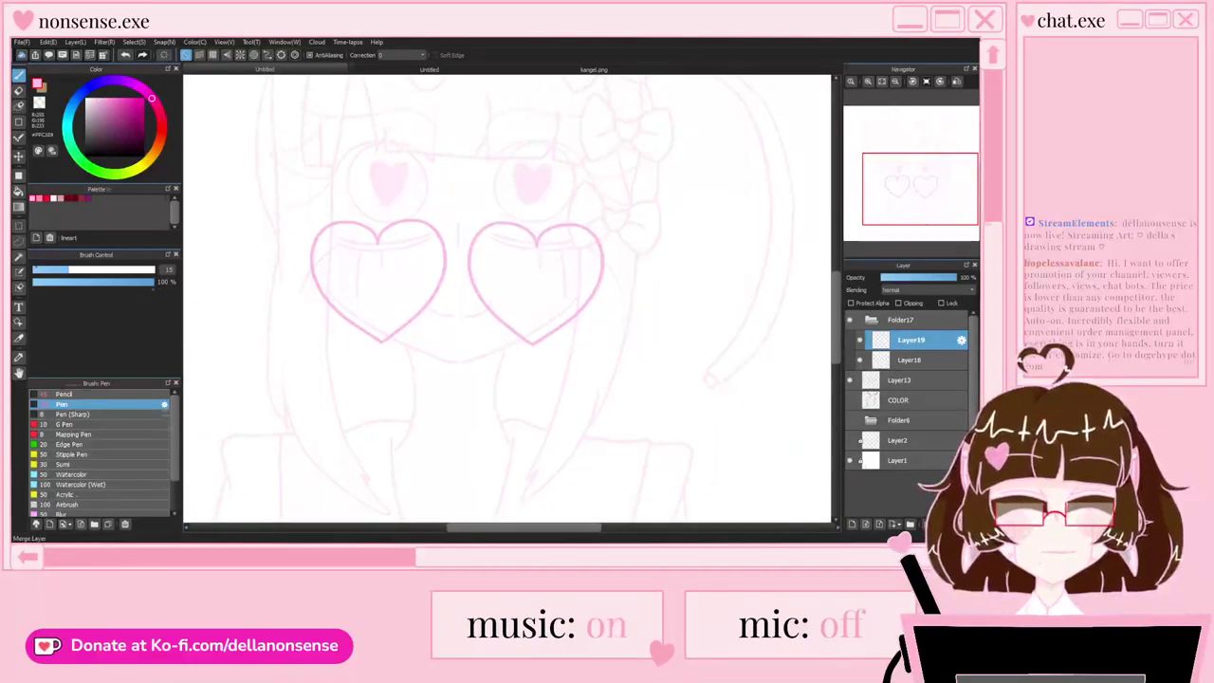
key(ctrl+e)
Step: Draw the curved bridge connecting the two heart lenses of the glasses
scroll(440, 282, up, 2)
scroll(556, 203, up, 1)
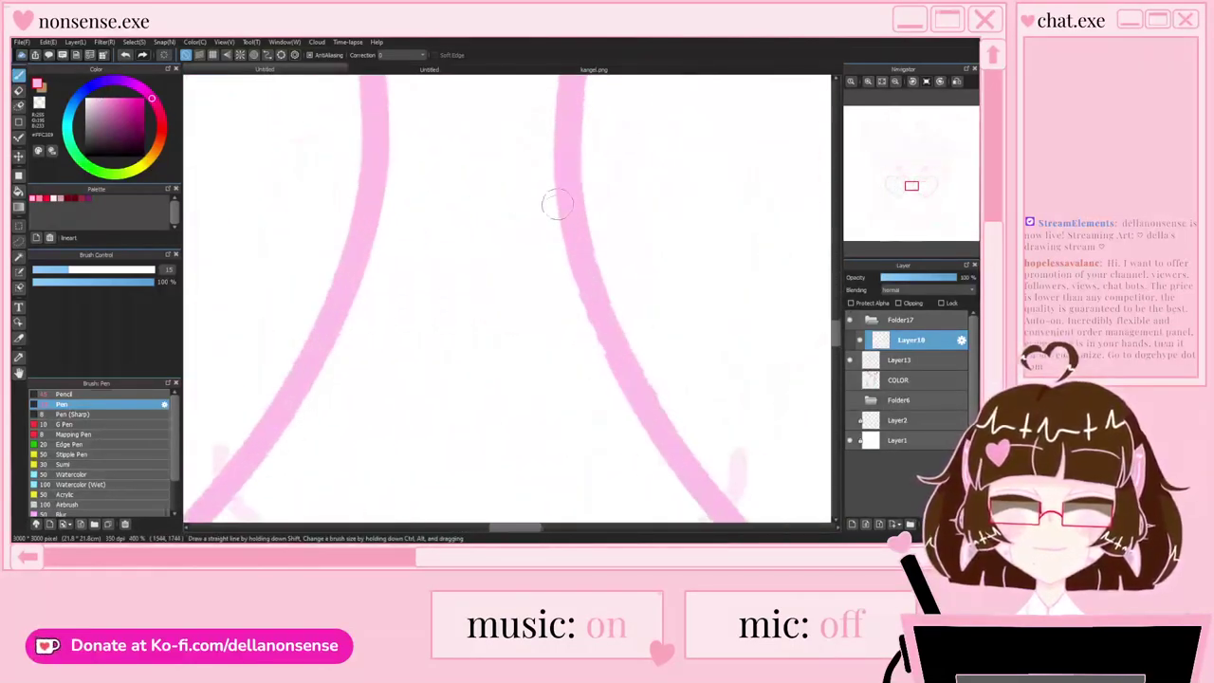
mouse_move(574, 238)
mouse_down()
mouse_move(486, 178)
mouse_move(367, 250)
mouse_up()
scroll(352, 272, down, 7)
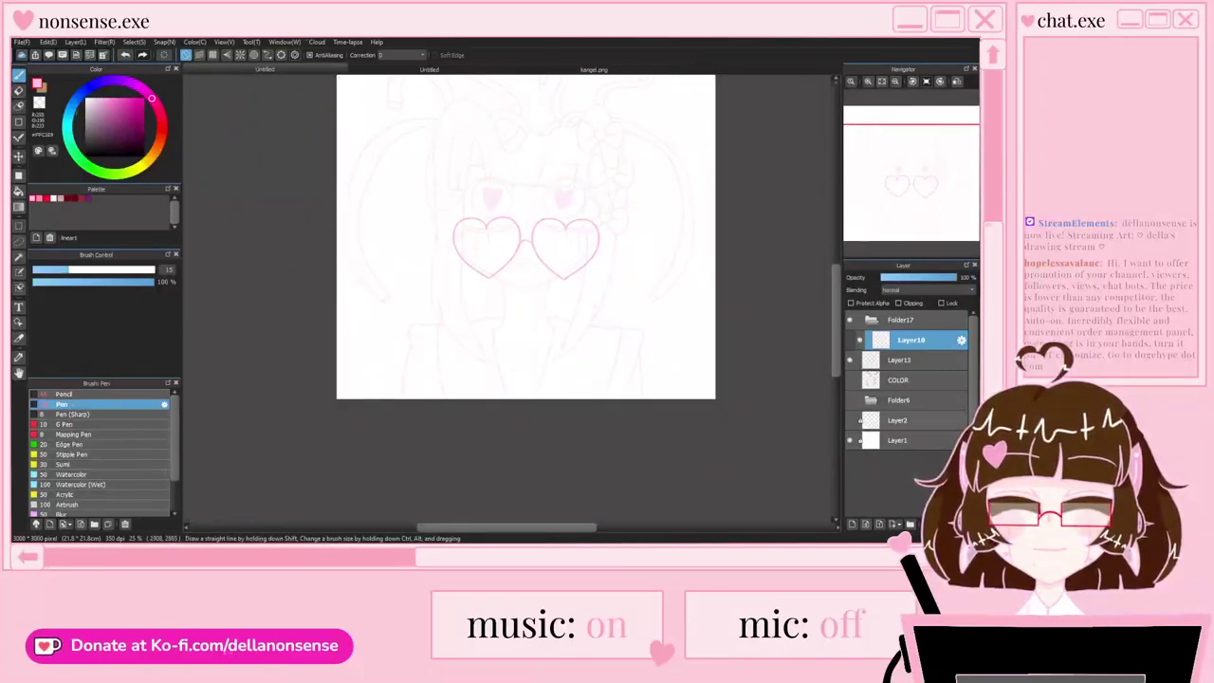
Step: Add a new layer and move the glasses layer, Layer18, above it in the folder
click(852, 523)
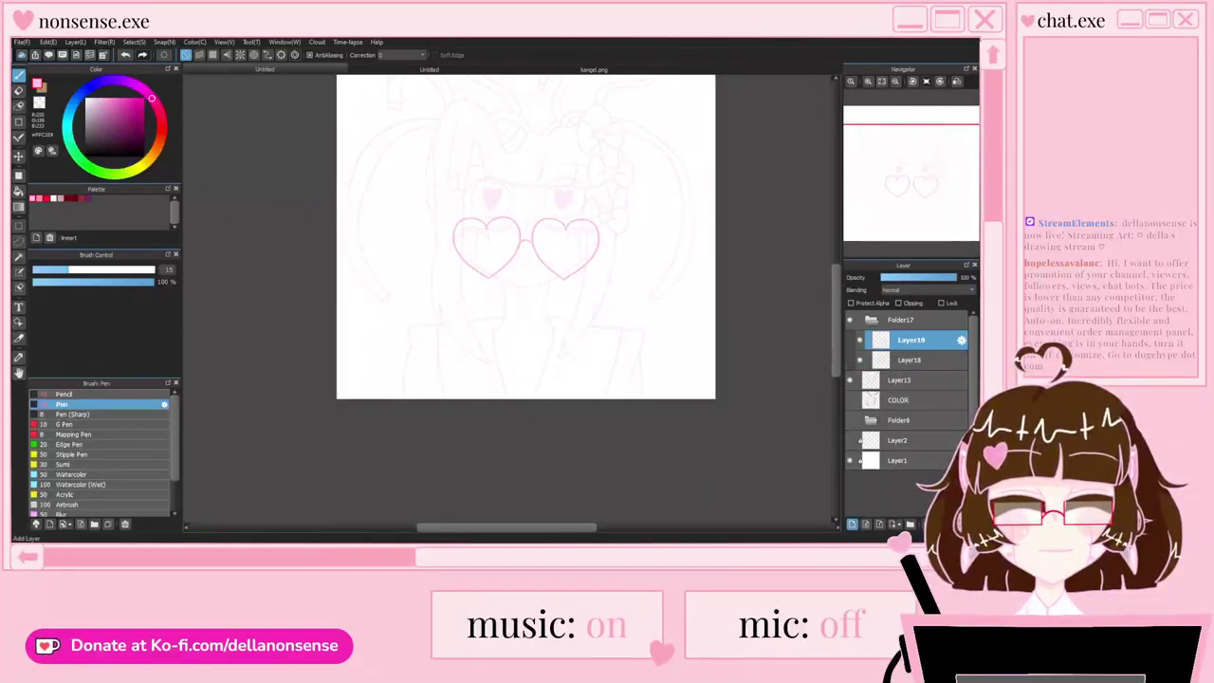
click(911, 361)
drag(911, 359, 911, 337)
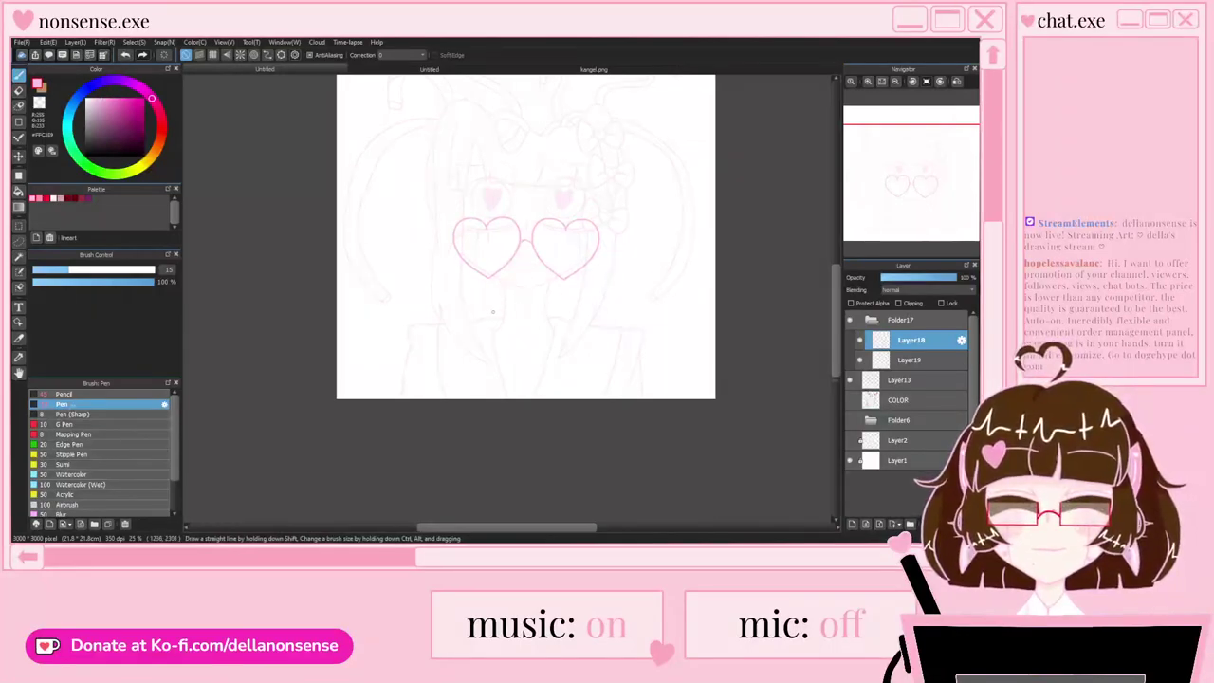
Step: Show the rough sketch in Folder6 and lower its opacity to about 7%
click(850, 421)
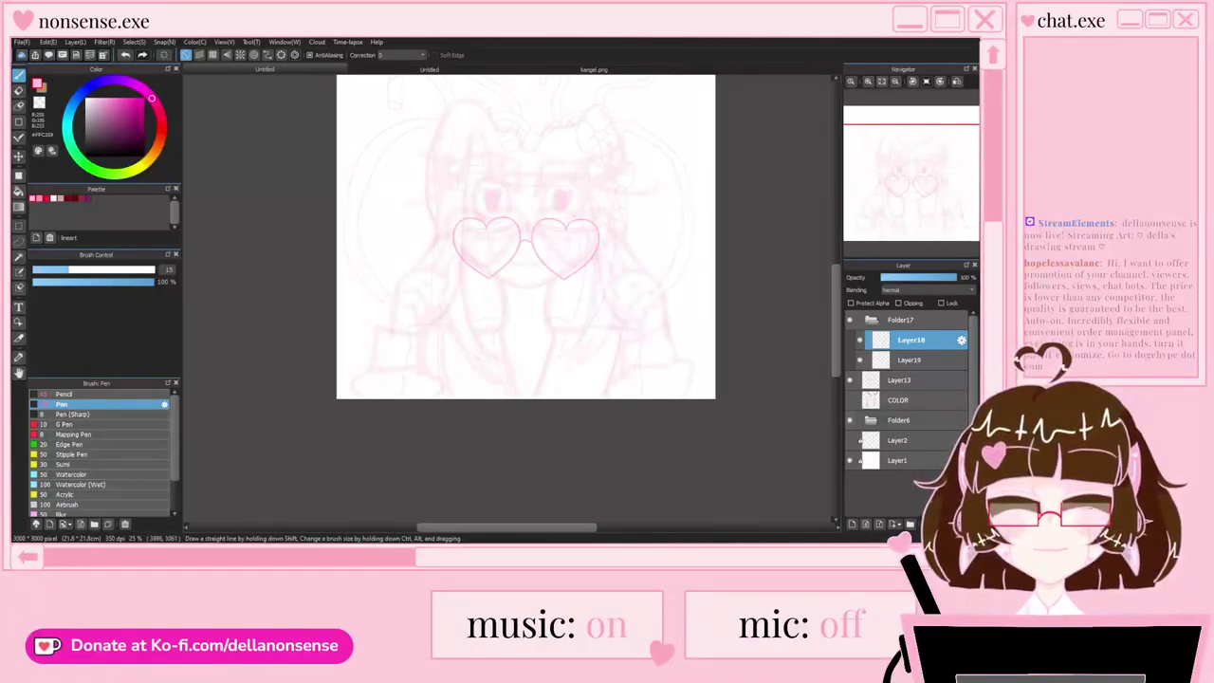
scroll(460, 270, up, 3)
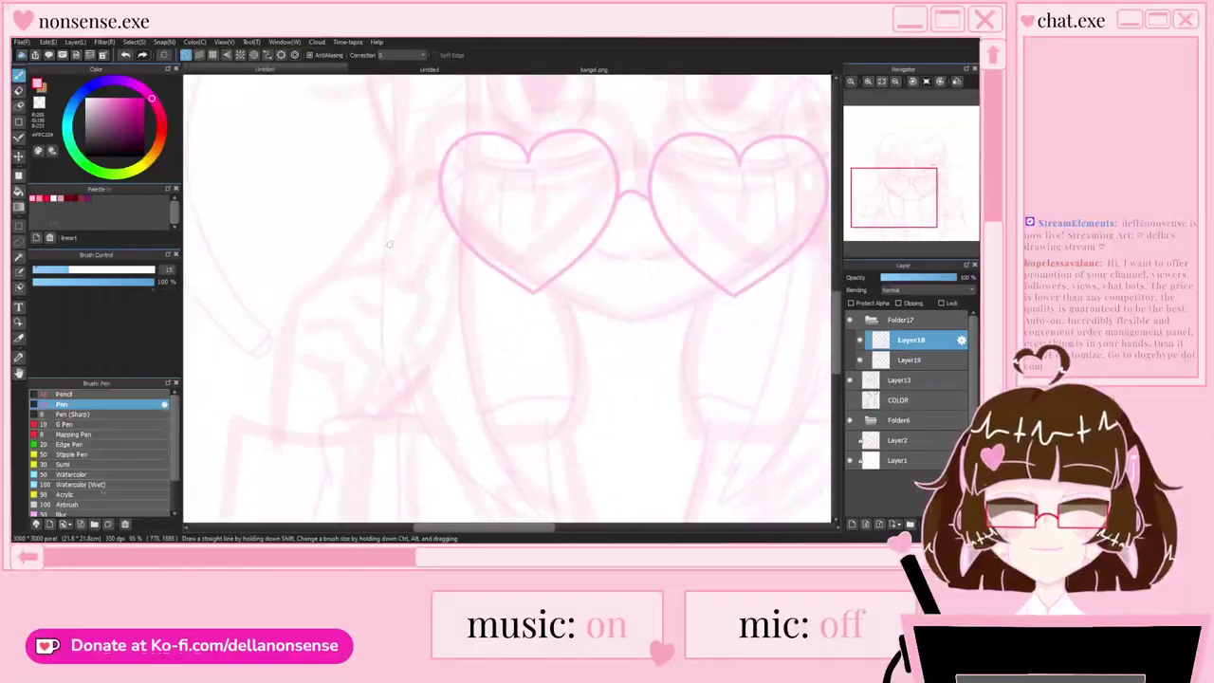
click(901, 420)
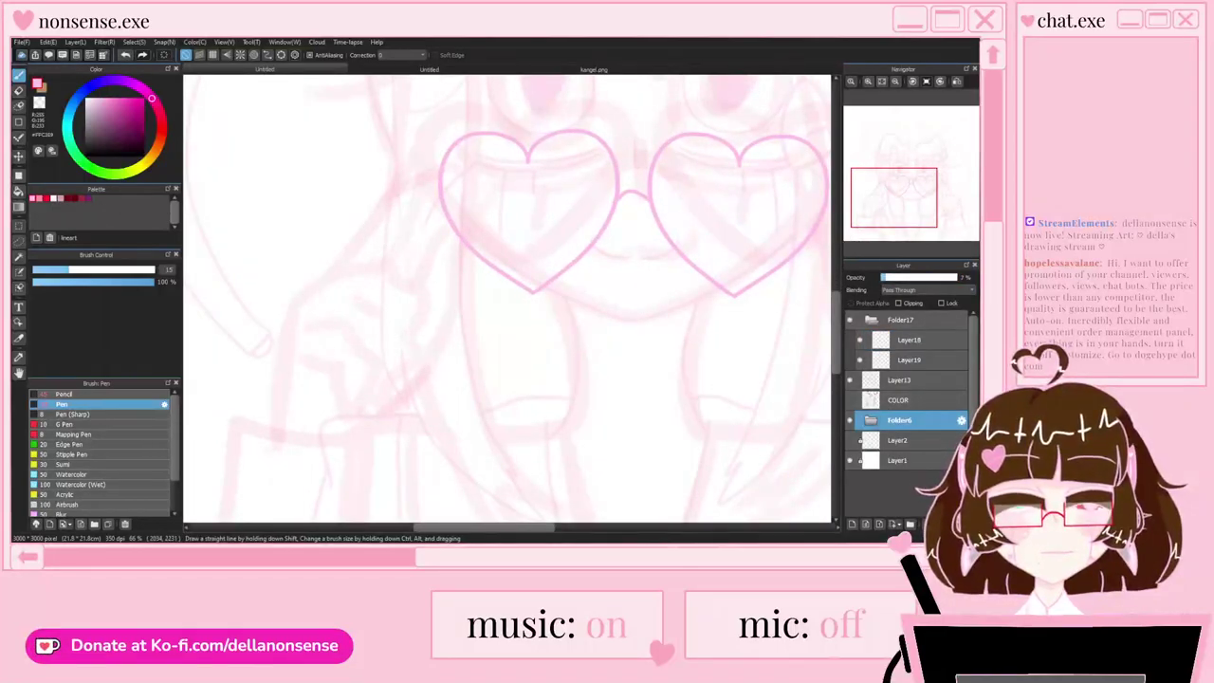
click(910, 340)
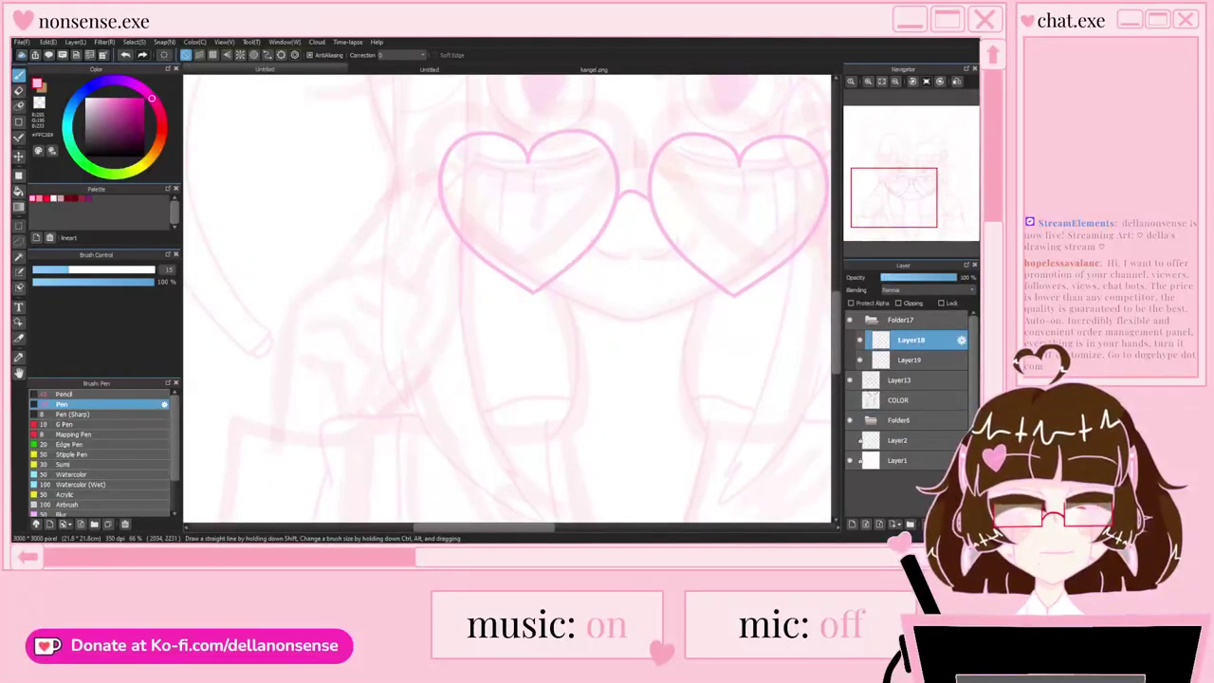
click(860, 339)
key(ctrl+z)
Step: Draw the inner edge of the glasses' temple on Layer19, running from the left lens down towards the hand
click(909, 360)
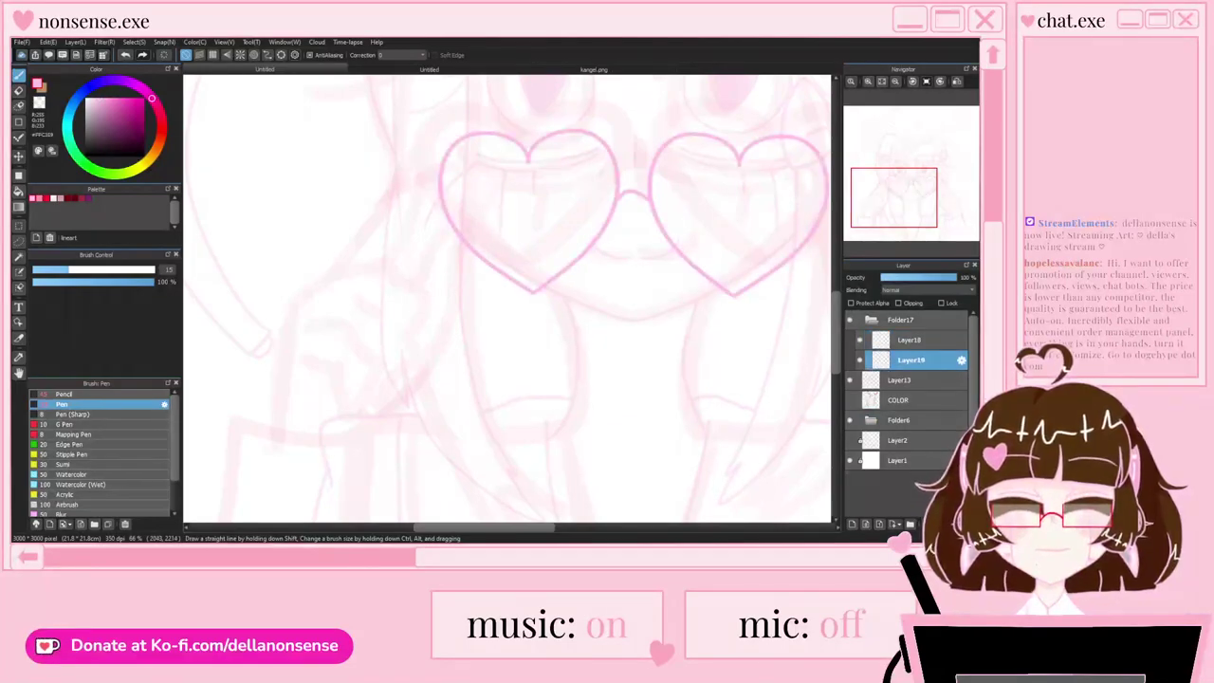
scroll(441, 248, down, 1)
scroll(440, 248, up, 2)
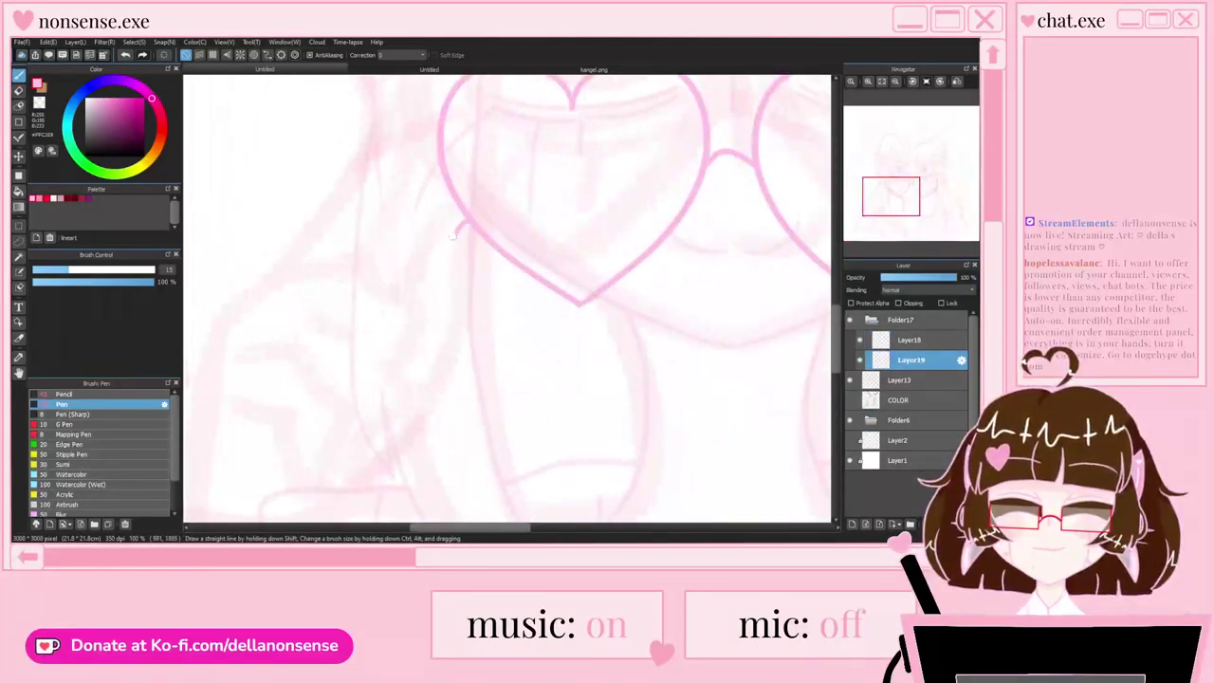
scroll(407, 333, down, 2)
scroll(398, 285, up, 3)
scroll(389, 245, down, 2)
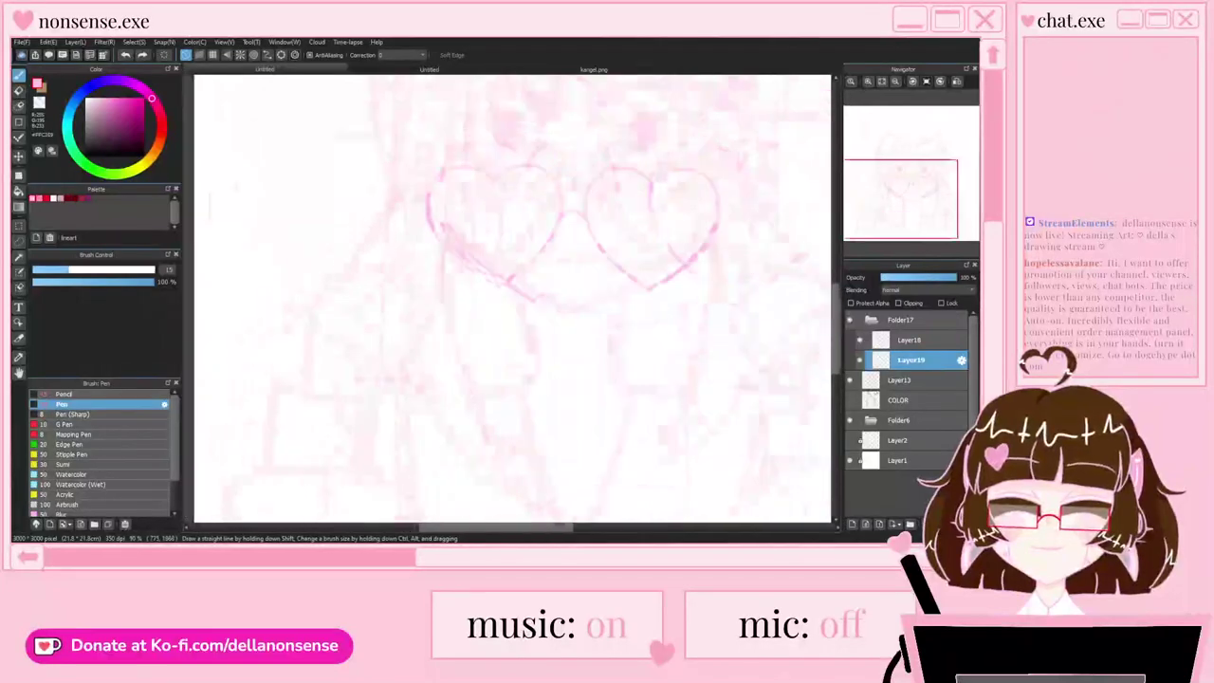
scroll(389, 245, up, 2)
mouse_move(371, 317)
mouse_down()
mouse_move(428, 239)
mouse_move(435, 130)
mouse_up()
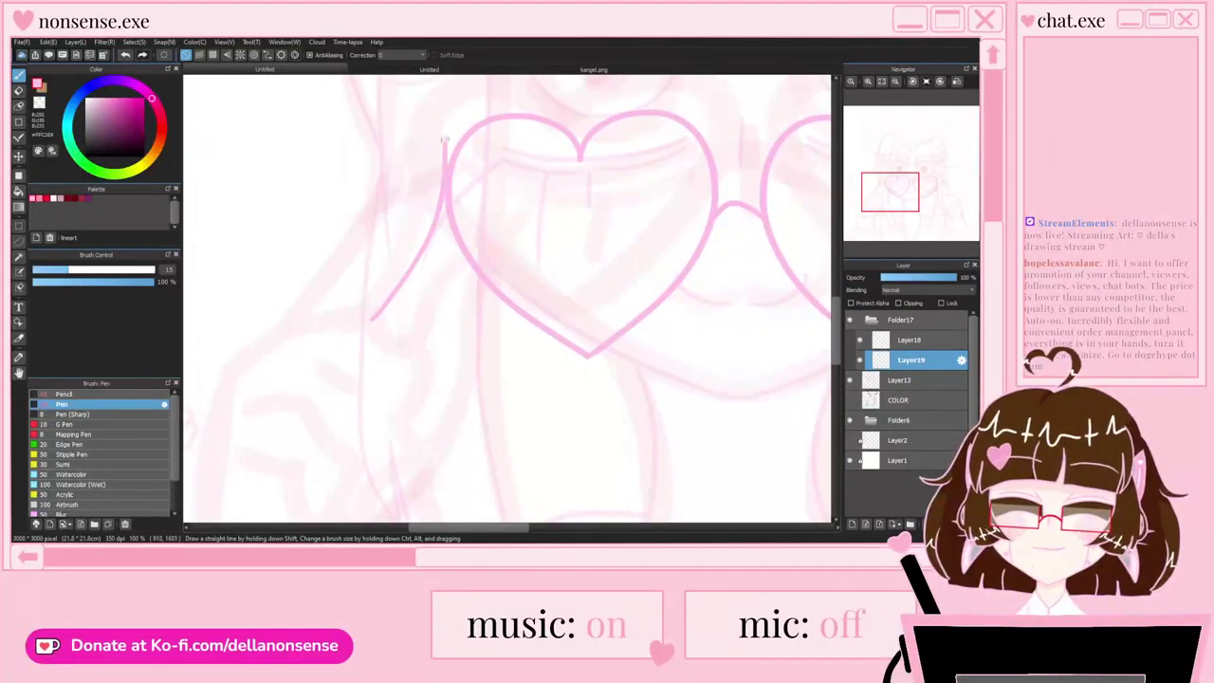
Step: Add the outer edge of the glasses' temple and extend its inner edge down to the sketched hand
scroll(446, 137, down, 1)
scroll(456, 132, up, 1)
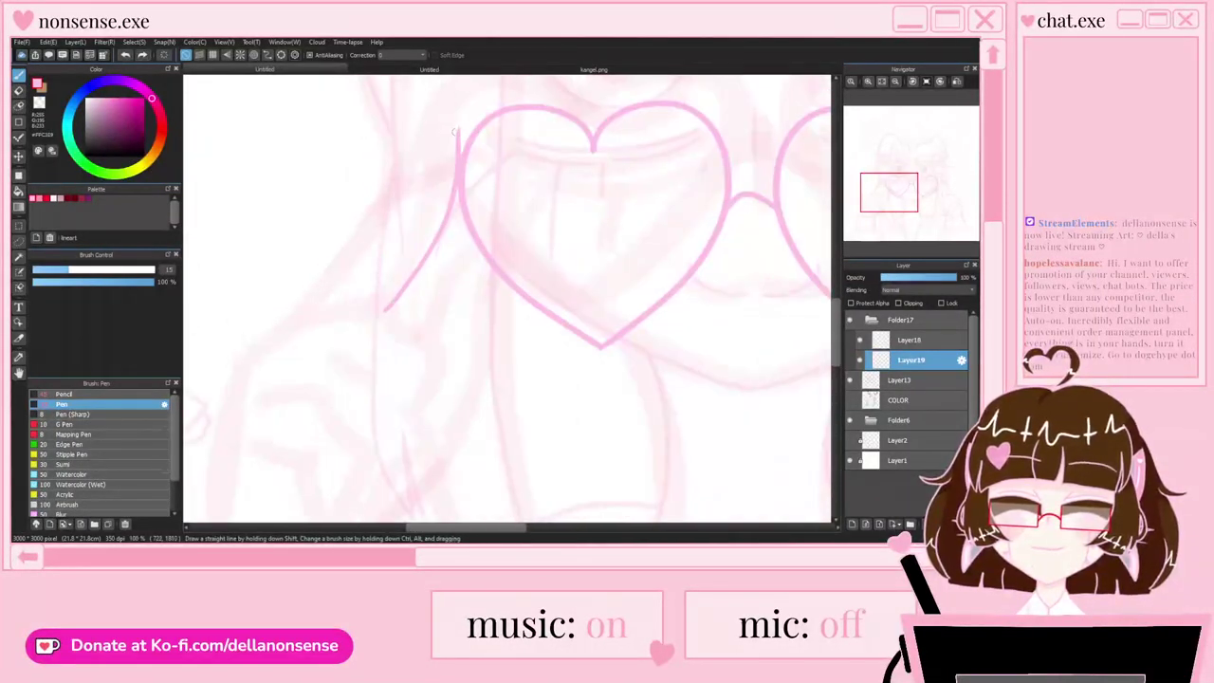
scroll(456, 133, down, 1)
scroll(455, 132, up, 1)
drag(457, 131, 296, 355)
drag(406, 286, 359, 357)
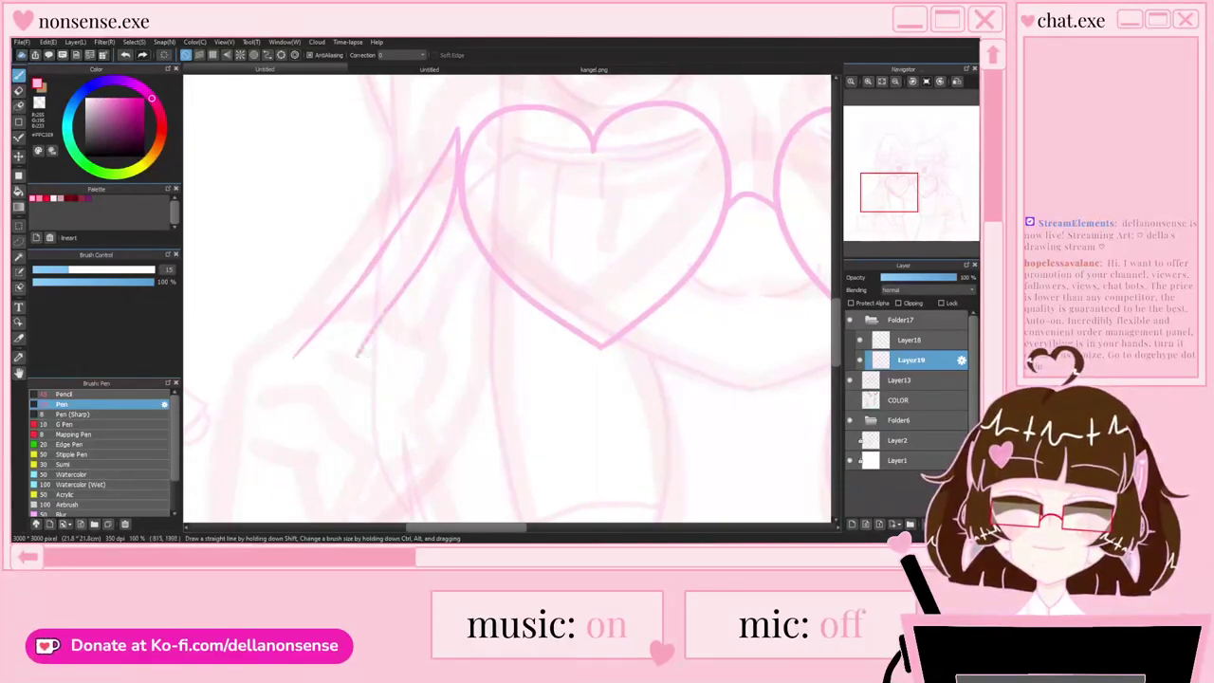
Step: Outline the top and side of the hand holding the glasses' temple, following the rough sketch
scroll(402, 249, down, 3)
scroll(413, 231, up, 3)
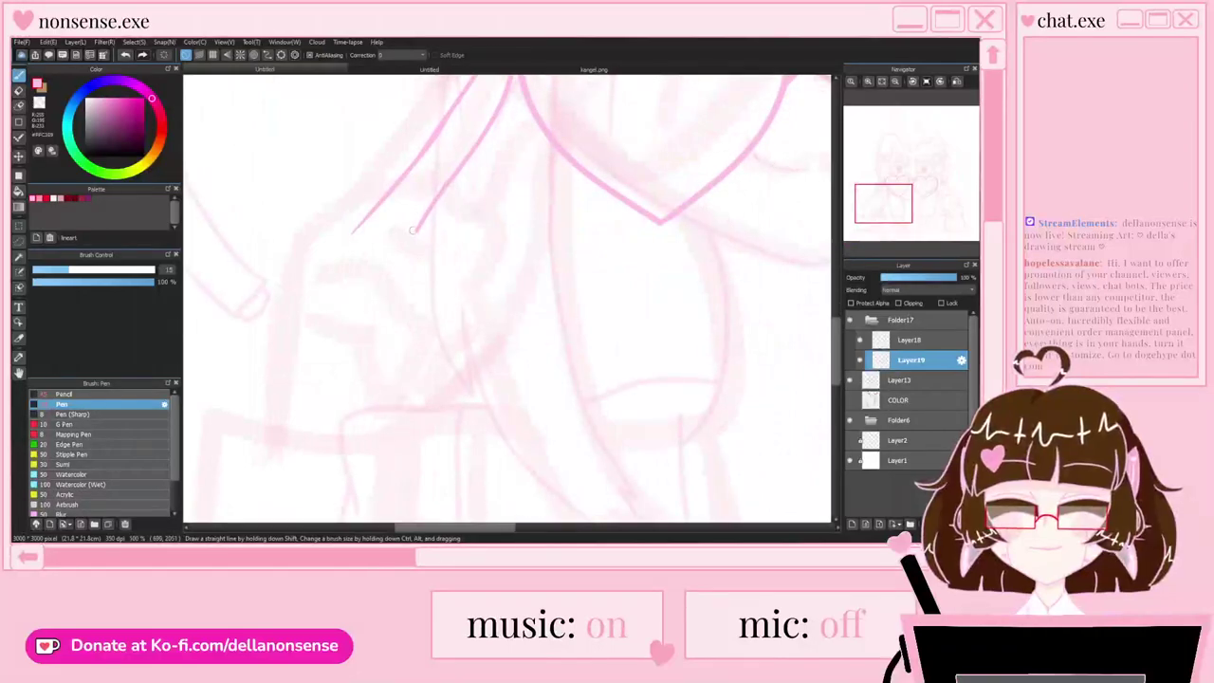
mouse_move(323, 228)
mouse_down()
mouse_move(397, 199)
mouse_move(495, 221)
mouse_move(470, 304)
mouse_up()
key(ctrl+z)
scroll(393, 200, up, 1)
mouse_move(256, 251)
mouse_down()
mouse_move(465, 164)
mouse_move(492, 329)
mouse_up()
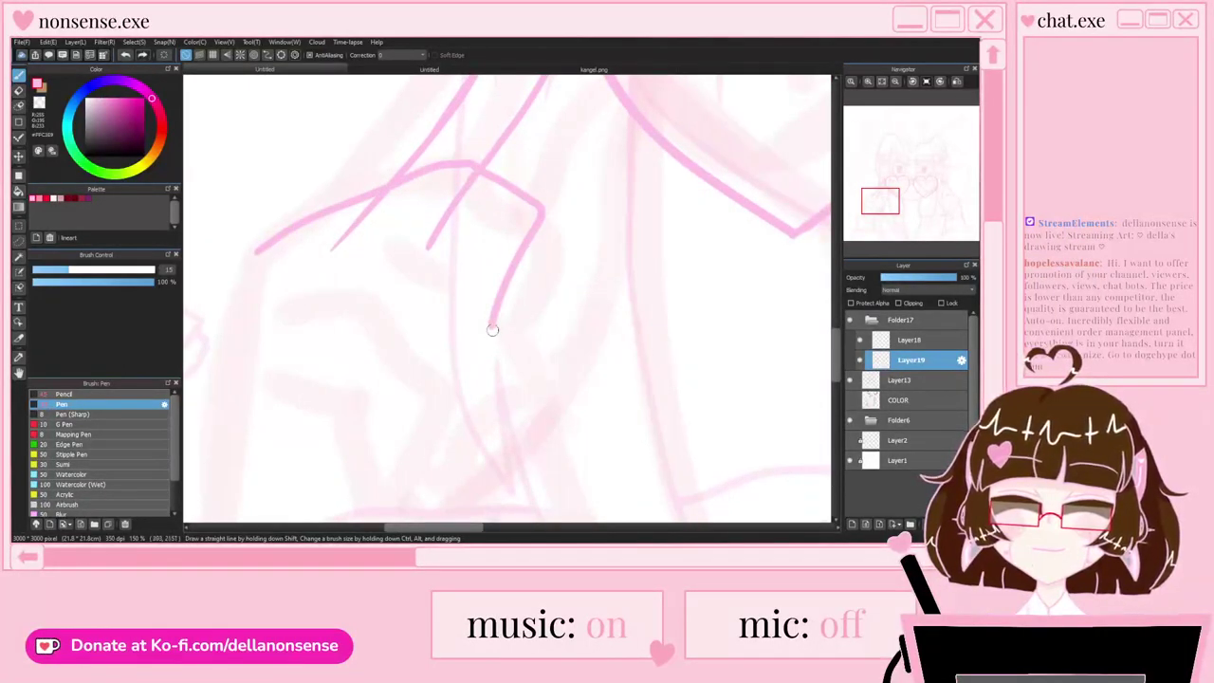
drag(426, 213, 458, 286)
scroll(411, 188, down, 1)
scroll(402, 266, up, 1)
drag(397, 209, 459, 280)
key(ctrl+z)
key(ctrl+z)
Step: Draw the curled finger creases and the lower fingertip inside the hand outline on Layer19, following the rough sketch
mouse_move(387, 189)
mouse_down()
mouse_move(502, 309)
mouse_move(453, 403)
mouse_up()
scroll(453, 404, down, 2)
scroll(370, 315, up, 1)
mouse_move(323, 264)
mouse_down()
mouse_move(393, 280)
mouse_move(393, 348)
mouse_move(446, 249)
mouse_up()
drag(347, 219, 444, 254)
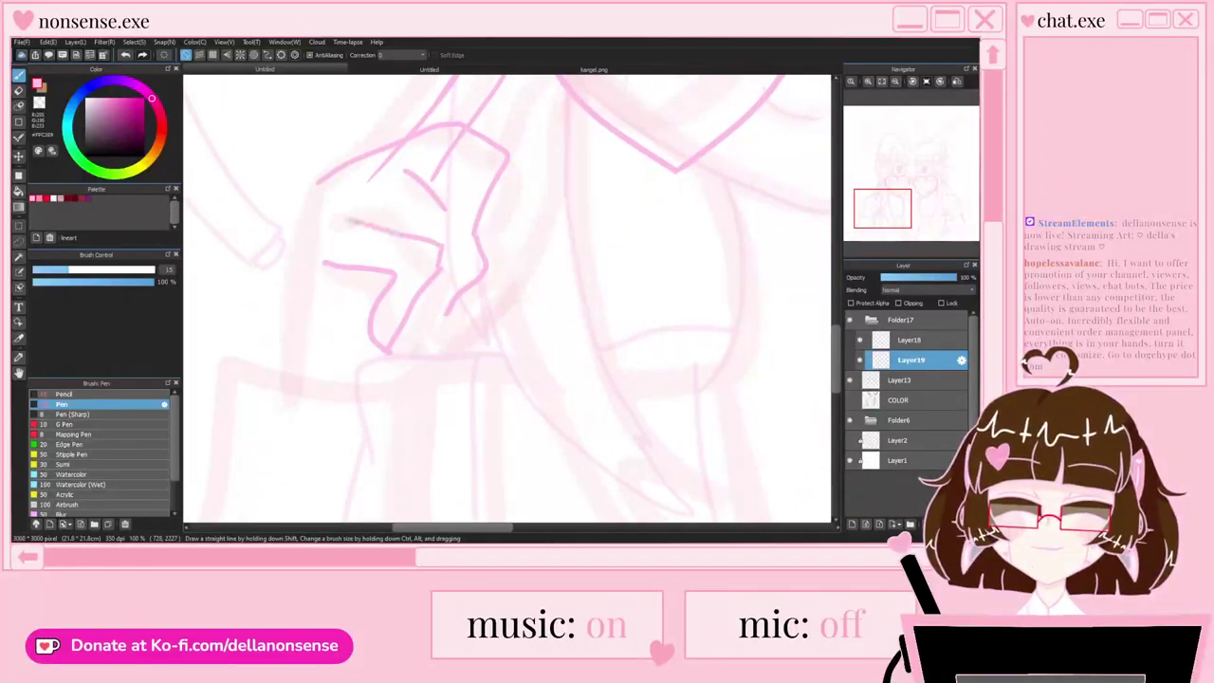
scroll(353, 218, up, 1)
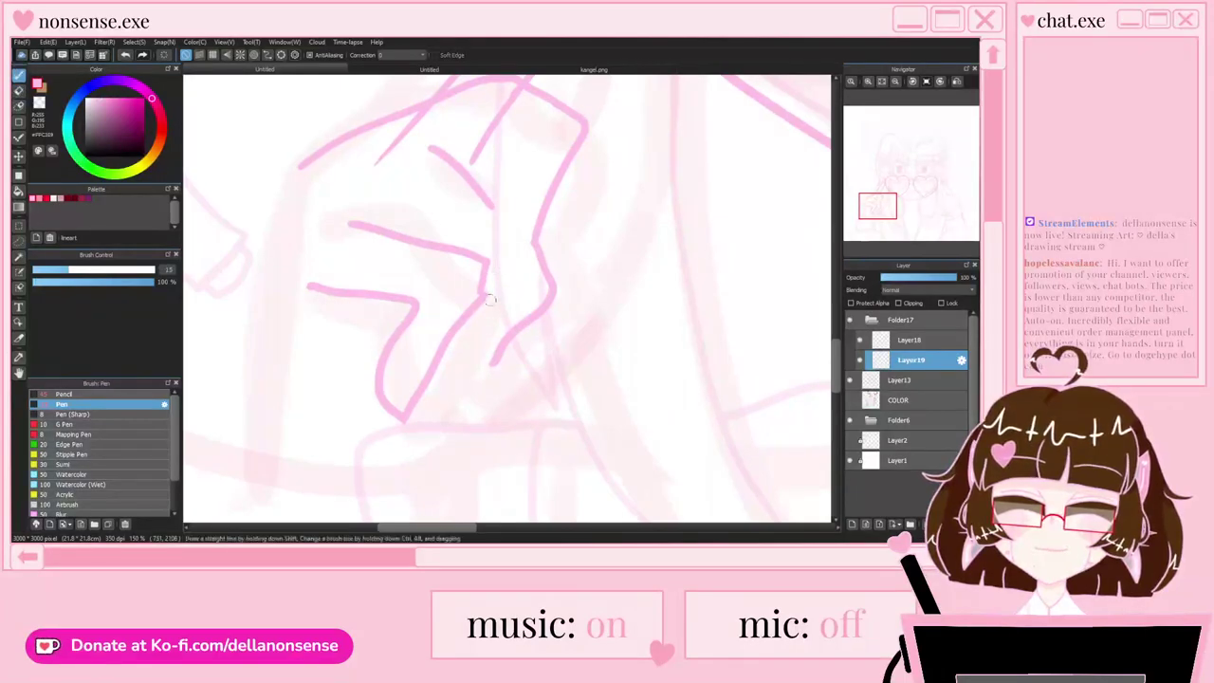
scroll(491, 279, up, 1)
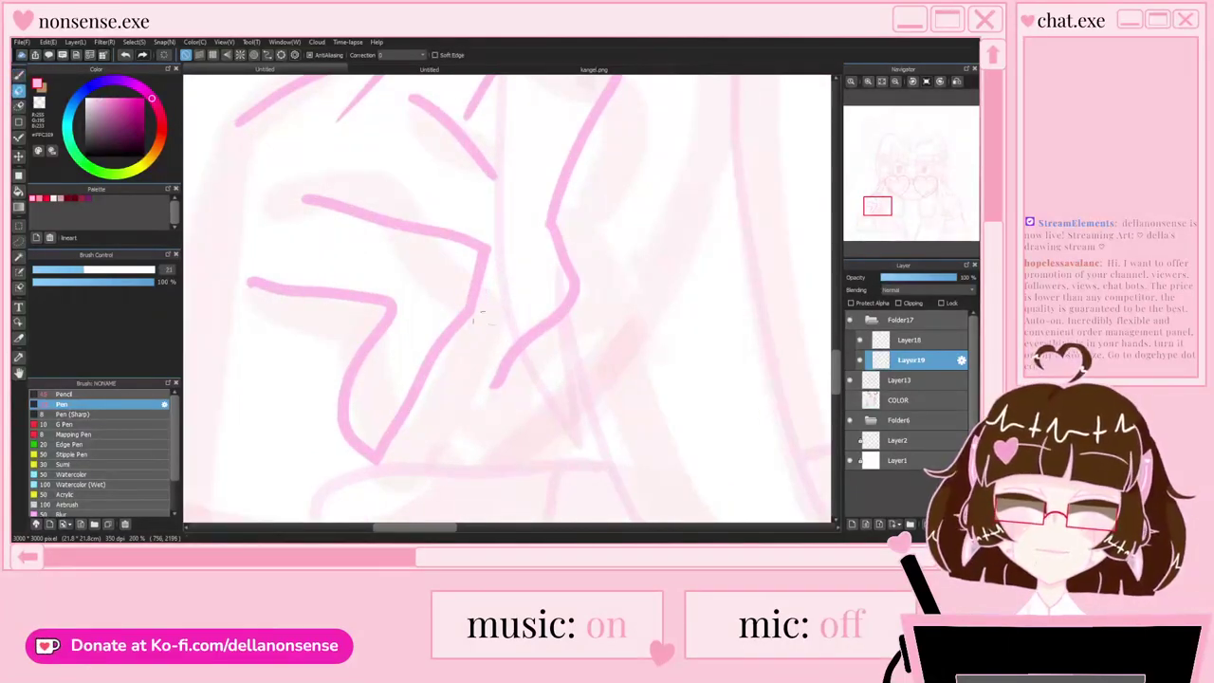
Step: Erase the lower part of the hand's right edge and redraw it to join the curled fingers
scroll(509, 279, down, 4)
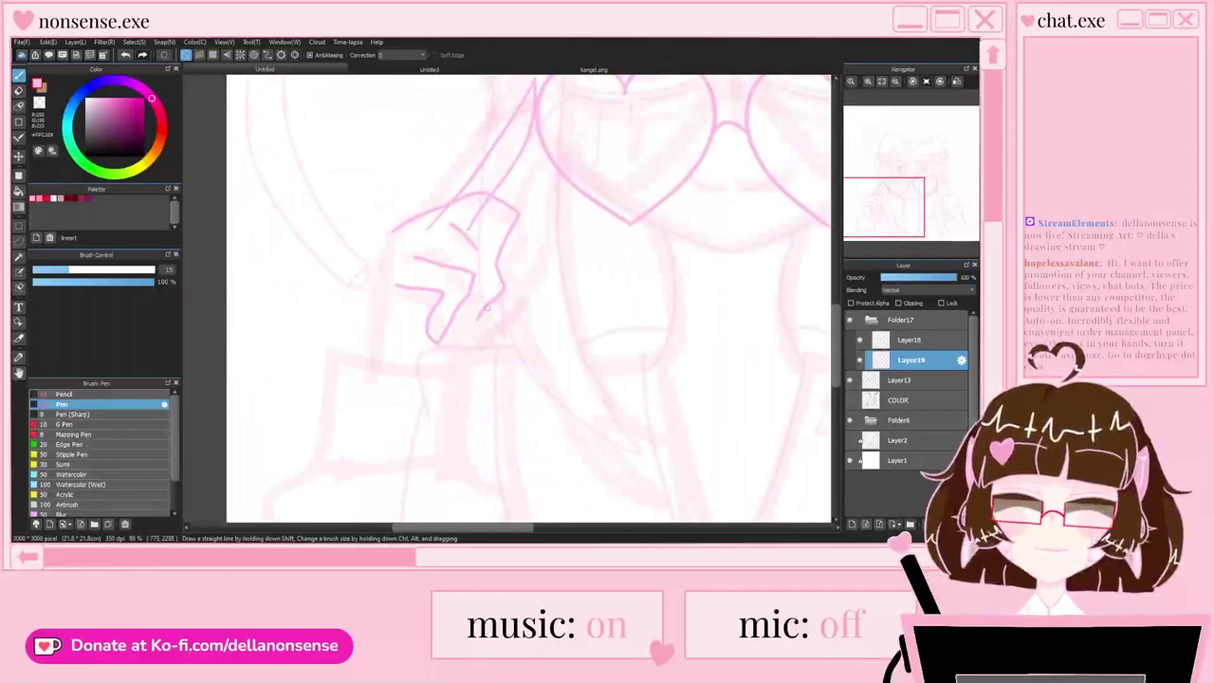
scroll(487, 306, up, 3)
key(e)
mouse_move(509, 203)
mouse_down()
mouse_move(523, 260)
mouse_move(465, 332)
mouse_up()
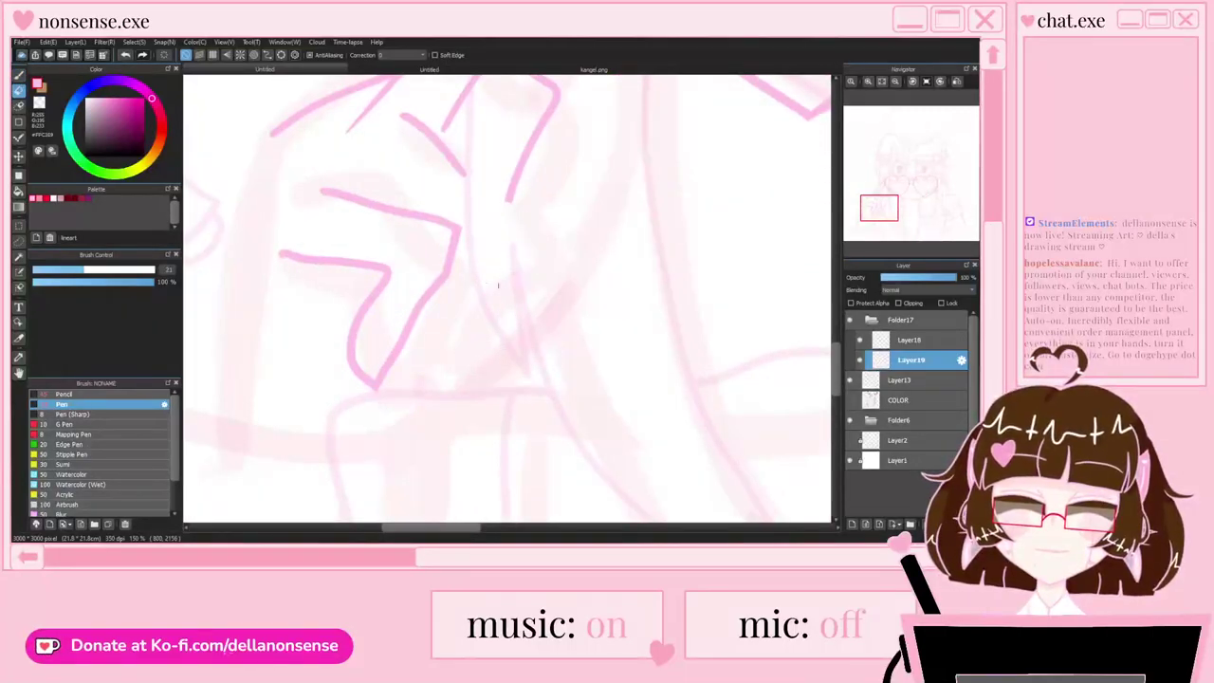
key(b)
mouse_move(512, 195)
mouse_down()
mouse_move(461, 267)
mouse_move(456, 184)
mouse_up()
Step: Erase the ends of the glasses' temple lines that overlap the inside of the hand
scroll(461, 267, down, 4)
scroll(477, 197, up, 4)
key(e)
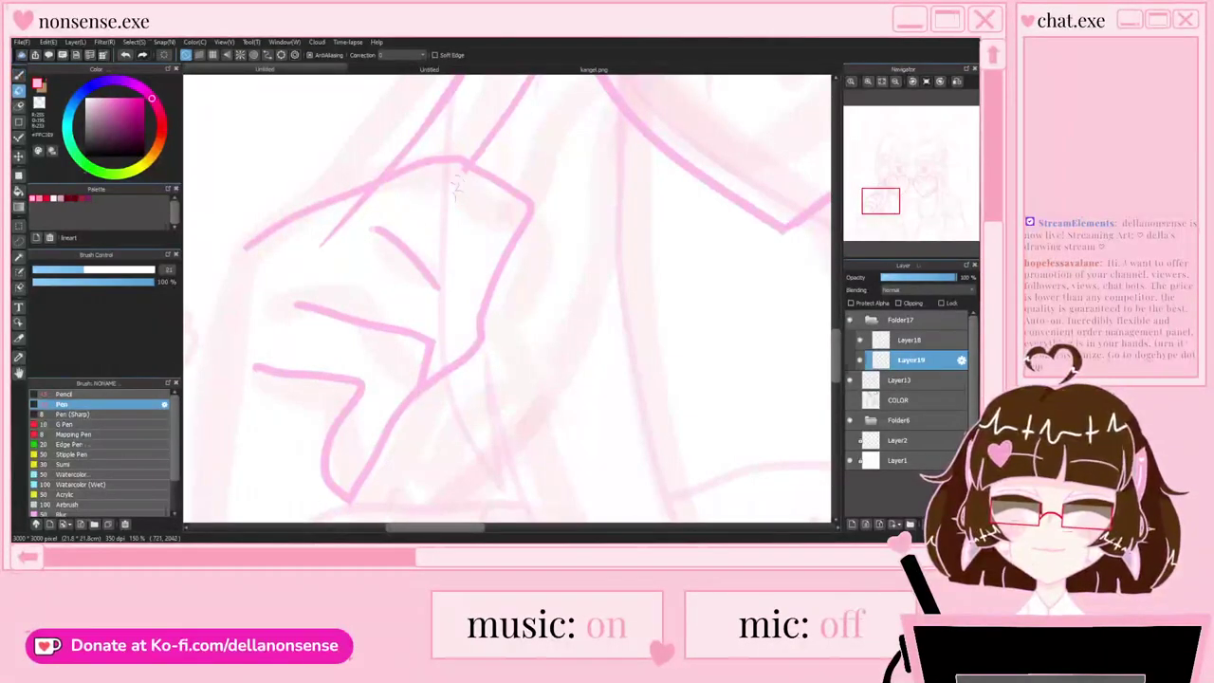
drag(381, 200, 314, 210)
scroll(385, 178, up, 2)
key(b)
scroll(342, 205, down, 1)
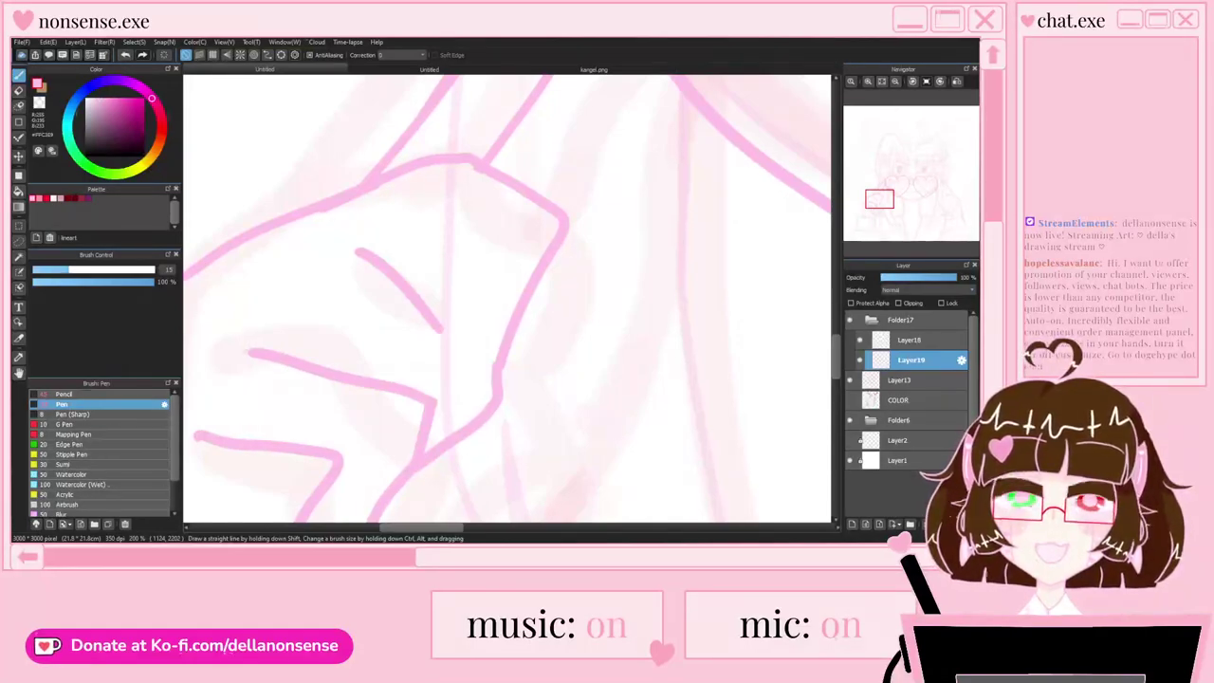
Step: Close the upper finger crease into a small triangular gap and add a short knuckle line beside it
scroll(458, 271, down, 2)
scroll(453, 263, up, 2)
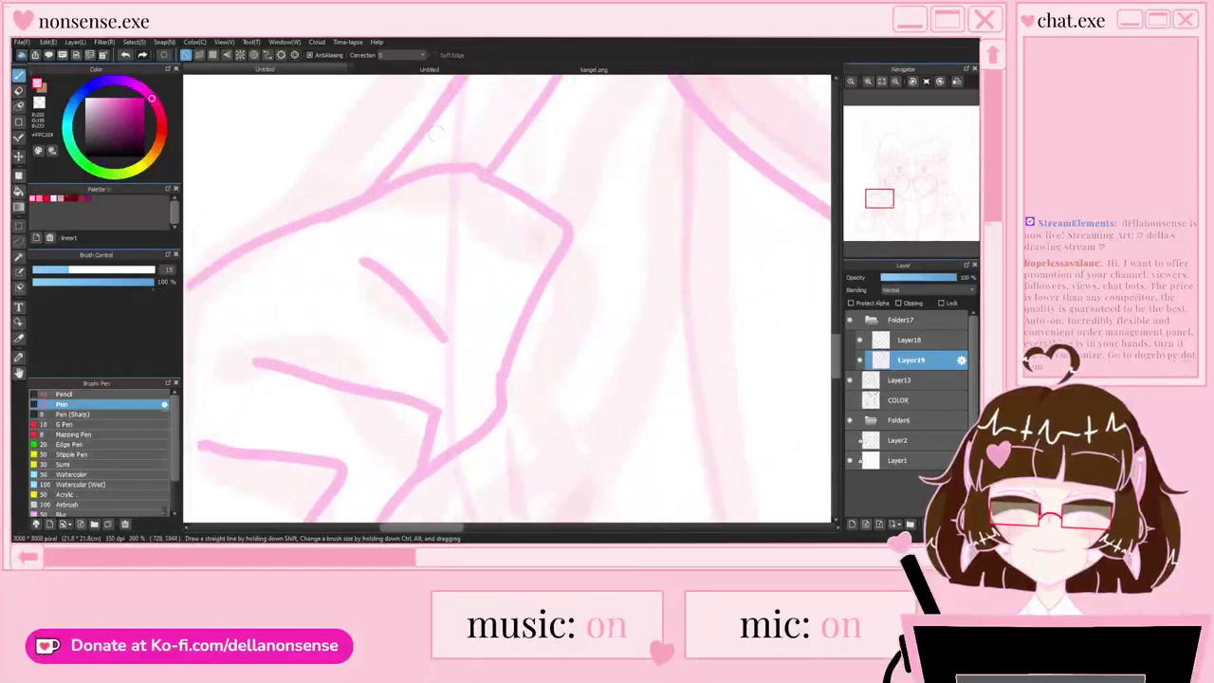
mouse_move(366, 260)
mouse_down()
mouse_move(486, 217)
mouse_move(444, 339)
mouse_up()
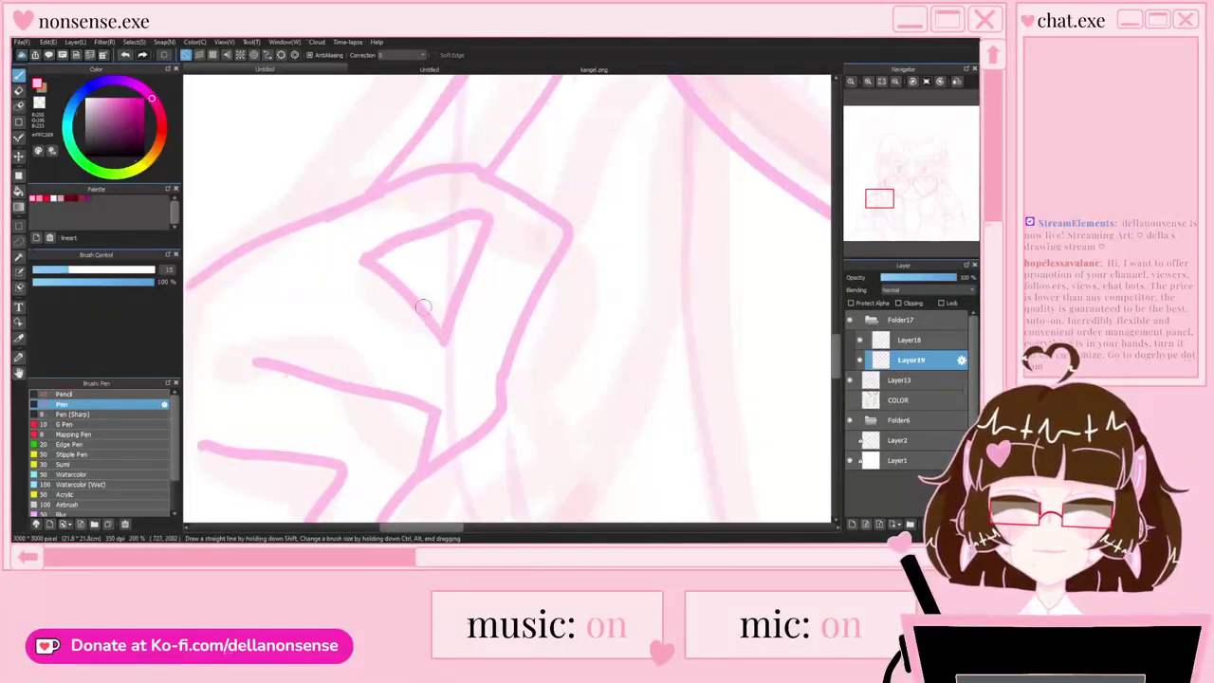
key(ctrl+z)
scroll(412, 303, up, 2)
mouse_move(306, 208)
mouse_down()
mouse_move(437, 191)
mouse_move(481, 314)
mouse_move(480, 370)
mouse_up()
scroll(479, 370, down, 6)
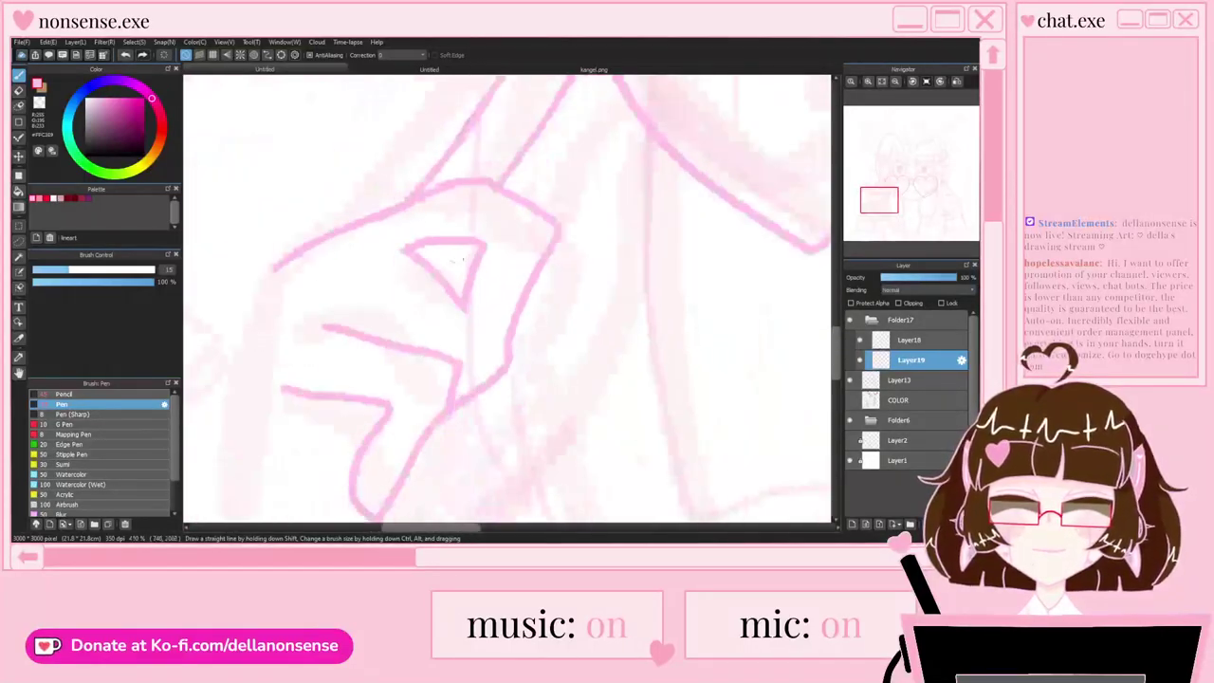
scroll(439, 289, up, 3)
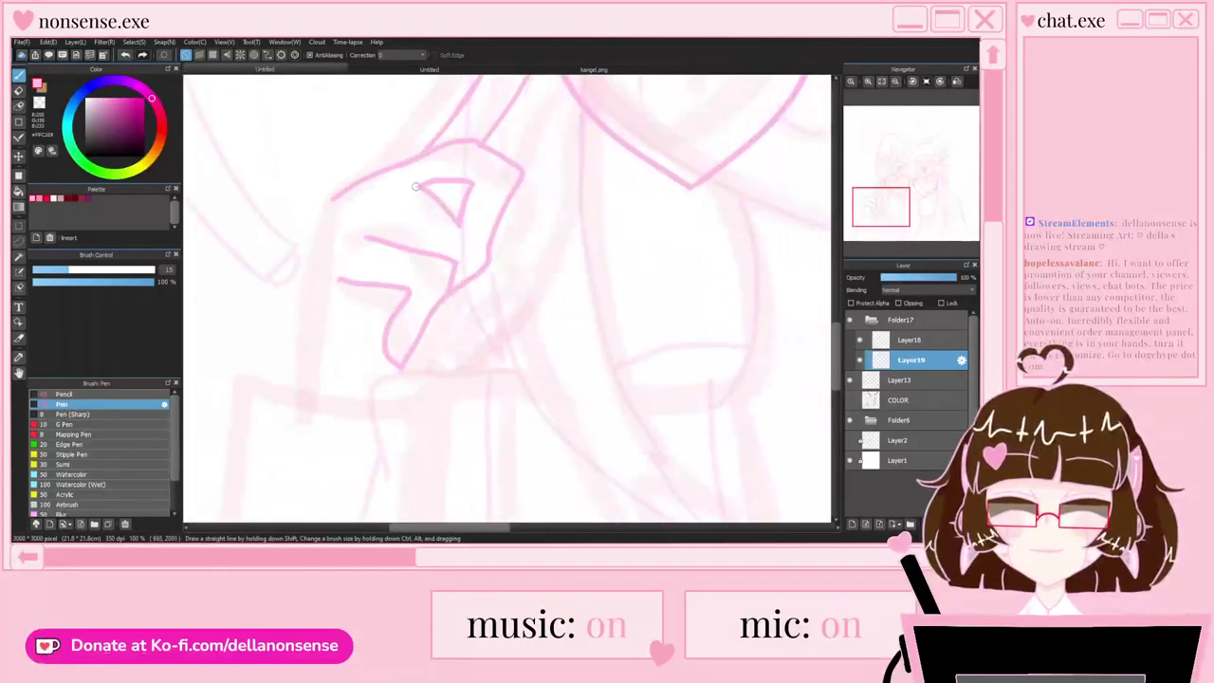
scroll(374, 233, down, 2)
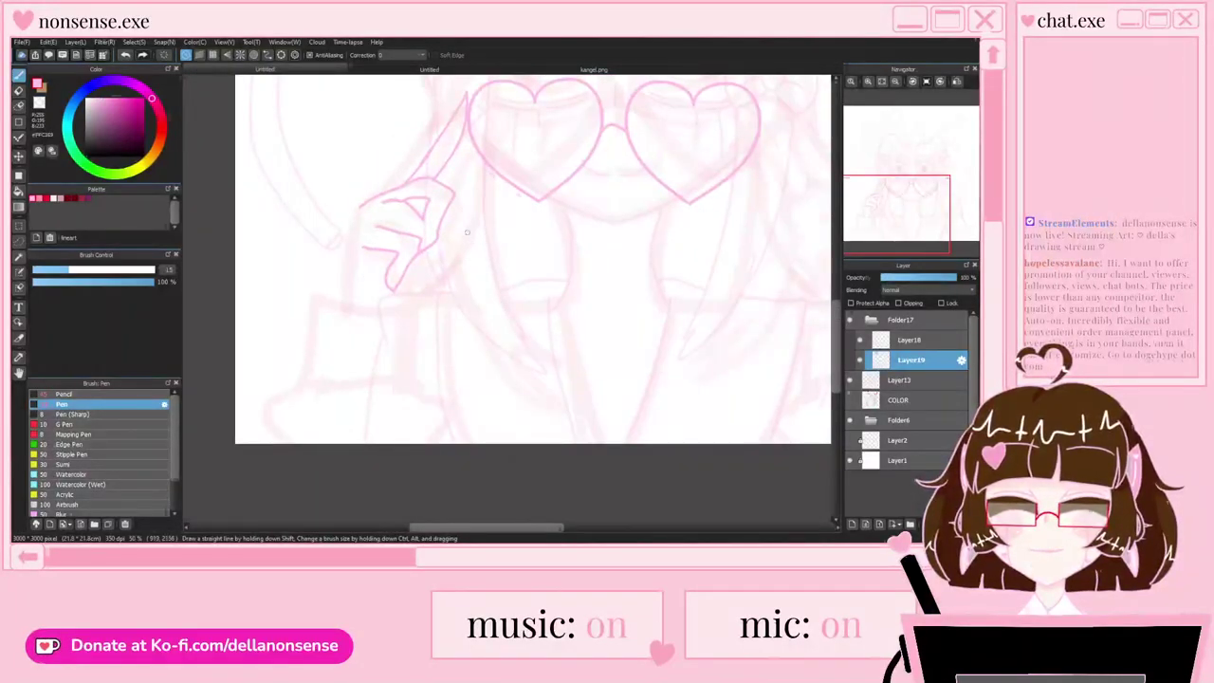
Step: Draw the raised finger and the palm's outer edge from the left lens down to the wrist, cleaning up the overlap
scroll(466, 232, up, 2)
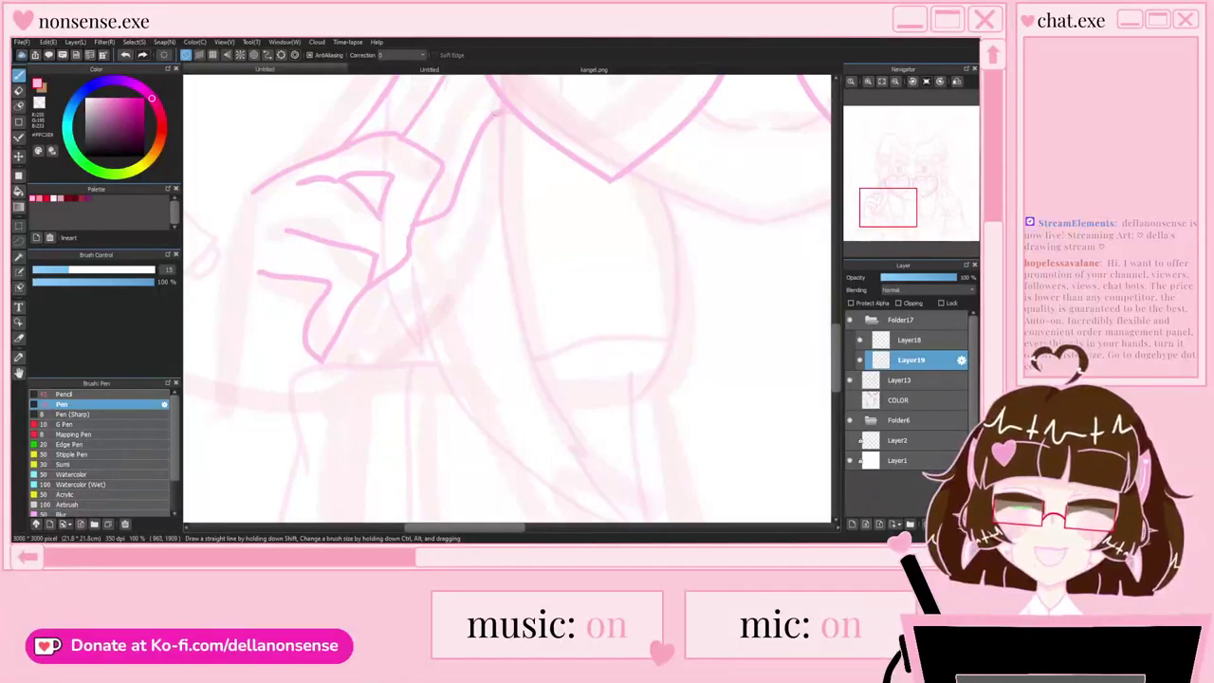
mouse_move(520, 116)
mouse_down()
mouse_move(474, 253)
mouse_move(336, 384)
mouse_up()
scroll(529, 263, down, 1)
scroll(496, 229, down, 1)
scroll(470, 237, up, 4)
key(e)
mouse_move(433, 225)
mouse_down()
mouse_move(441, 211)
mouse_move(438, 260)
mouse_up()
key(b)
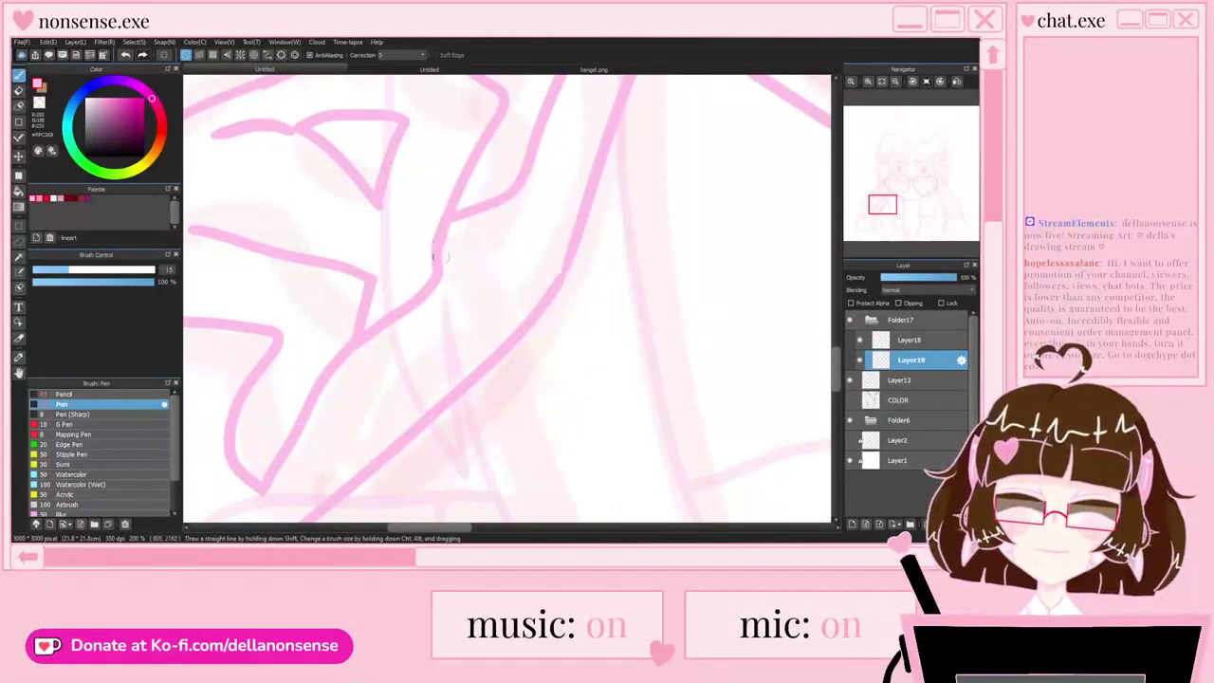
Step: Draw the outer side of the wrist and extend the palm's edge to close the bottom of the hand
scroll(452, 229, down, 5)
scroll(432, 247, up, 3)
drag(383, 108, 343, 296)
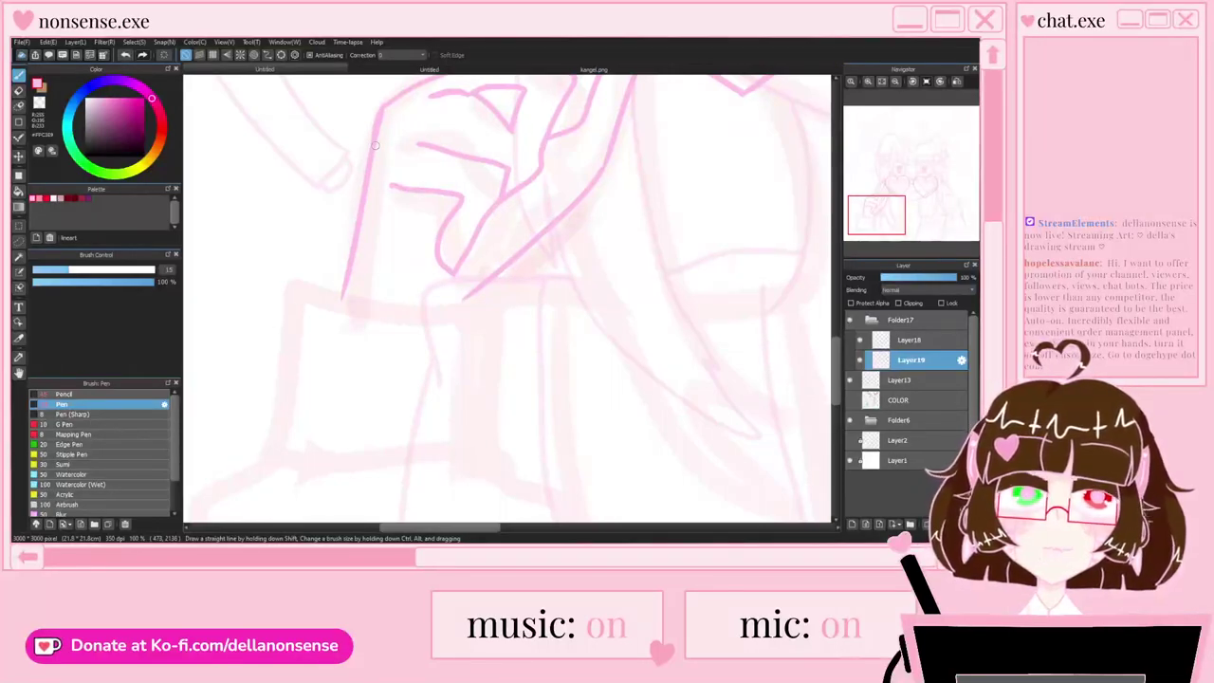
scroll(428, 200, down, 2)
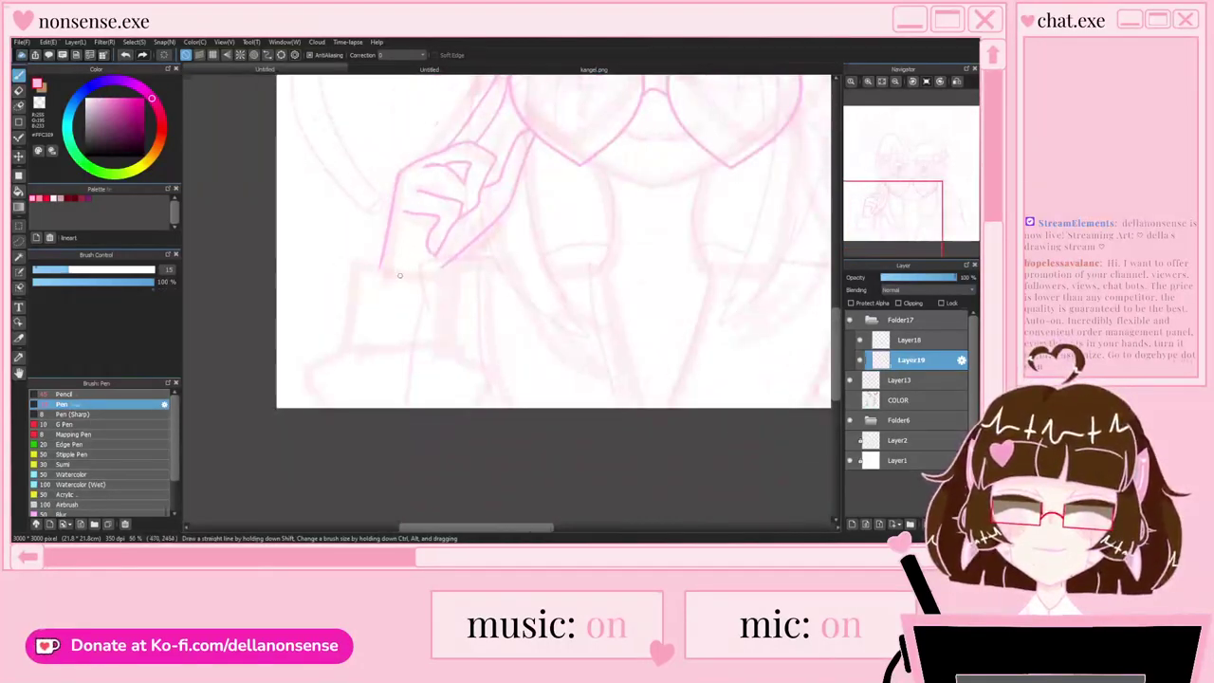
scroll(398, 275, up, 3)
drag(508, 238, 375, 288)
scroll(375, 288, down, 4)
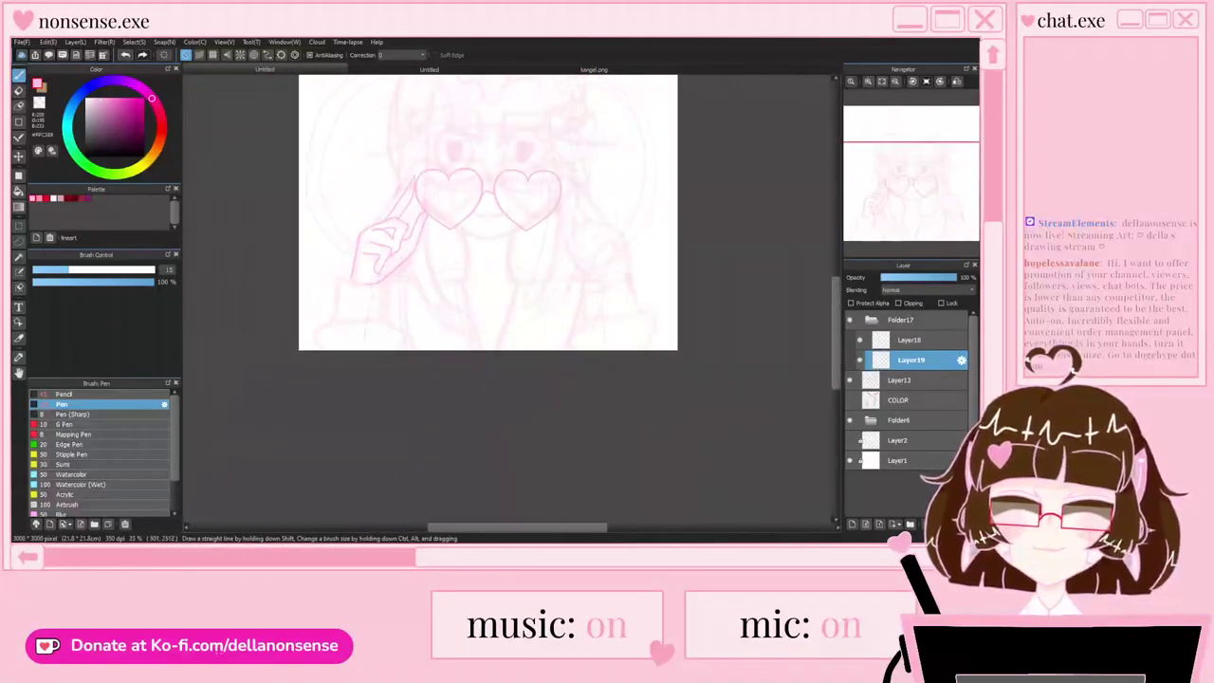
Step: Duplicate the layer with the hand and temple and mirror the copy horizontally to the right lens
scroll(450, 200, up, 3)
key(ctrl+t)
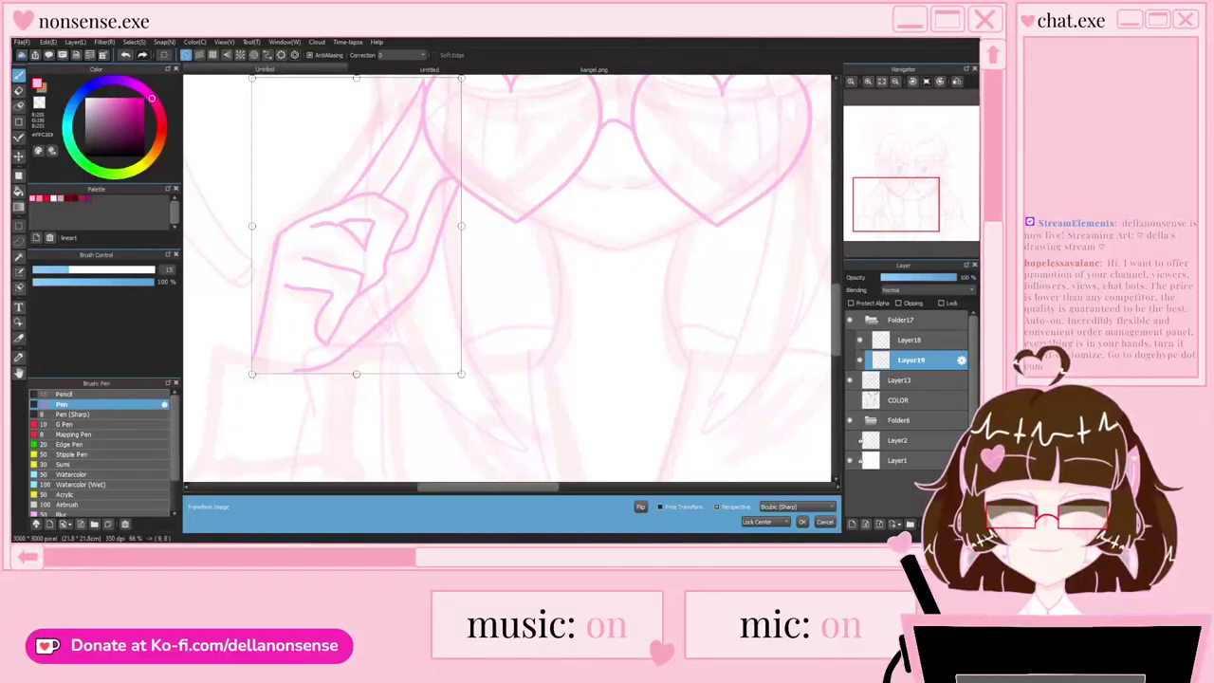
click(801, 522)
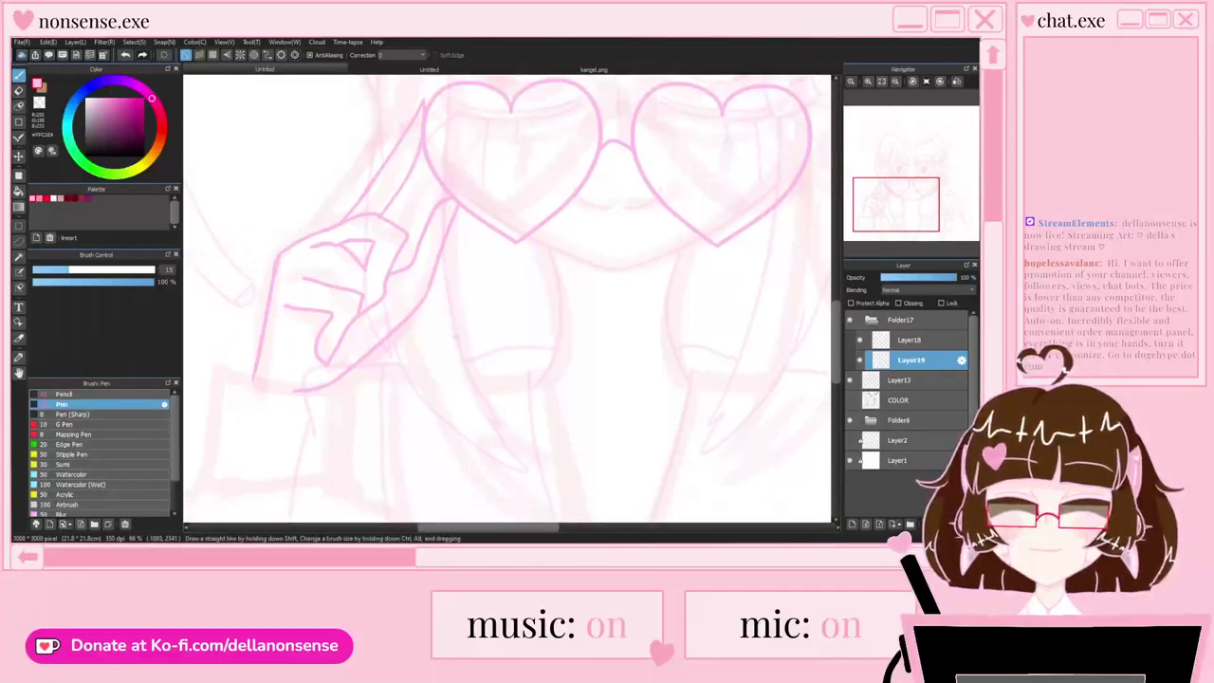
scroll(443, 337, down, 3)
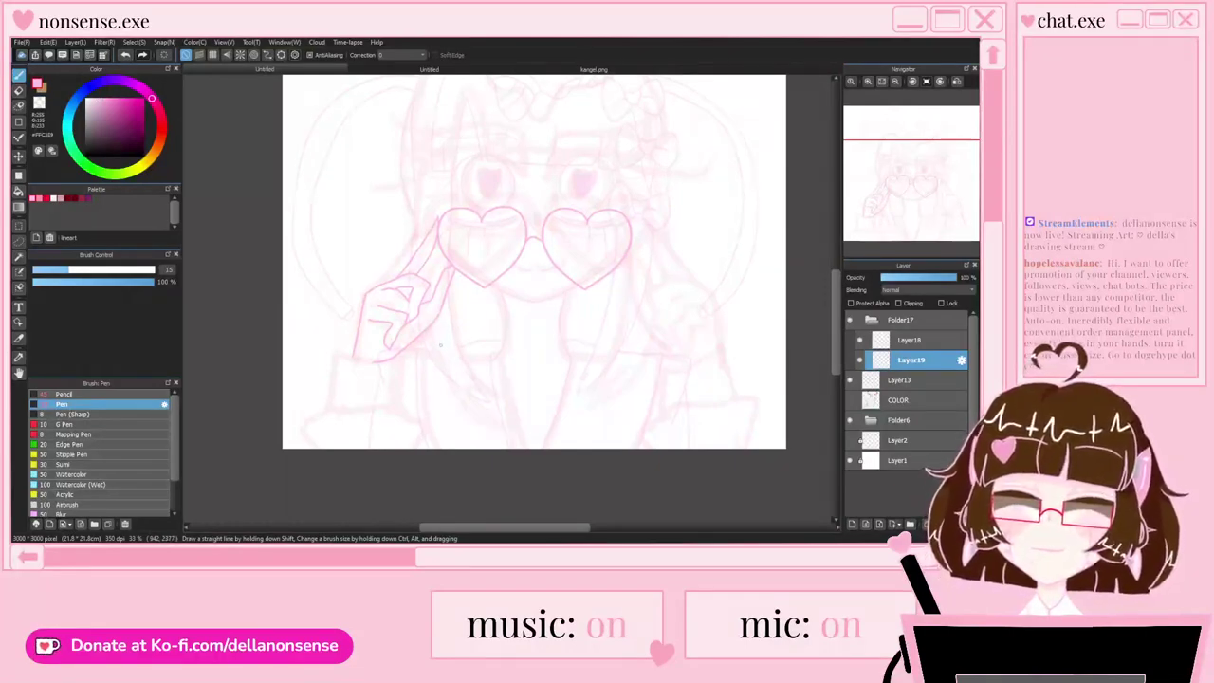
click(852, 523)
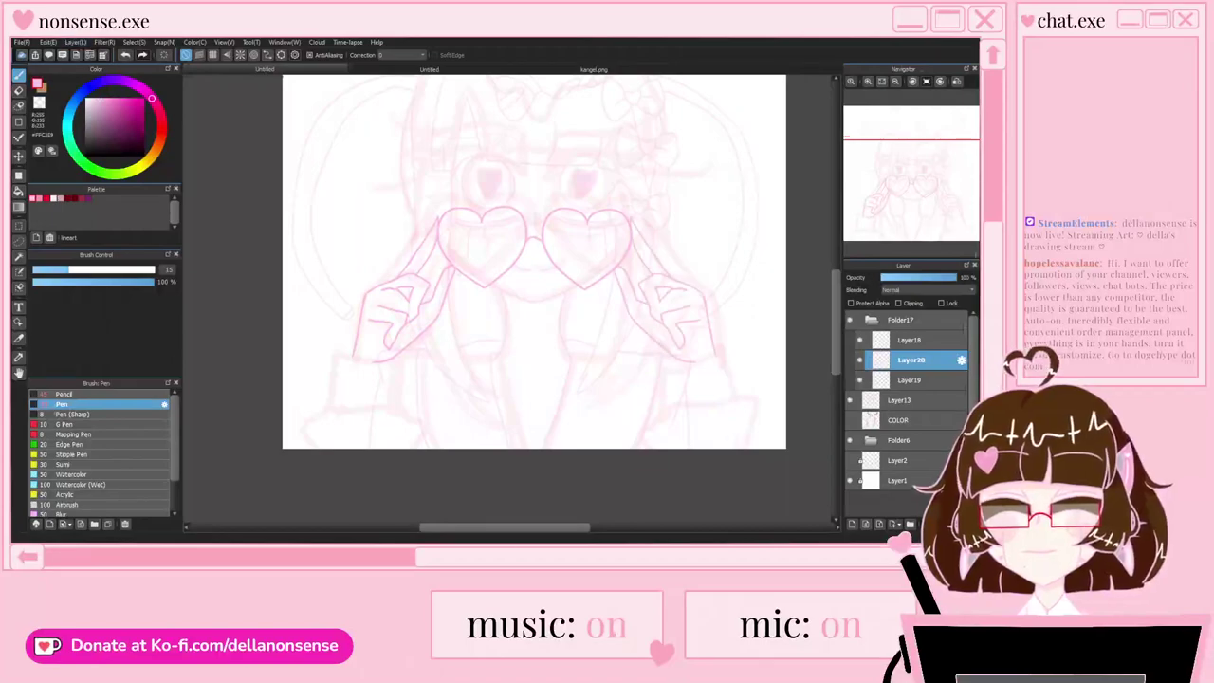
scroll(508, 299, up, 3)
scroll(531, 228, down, 1)
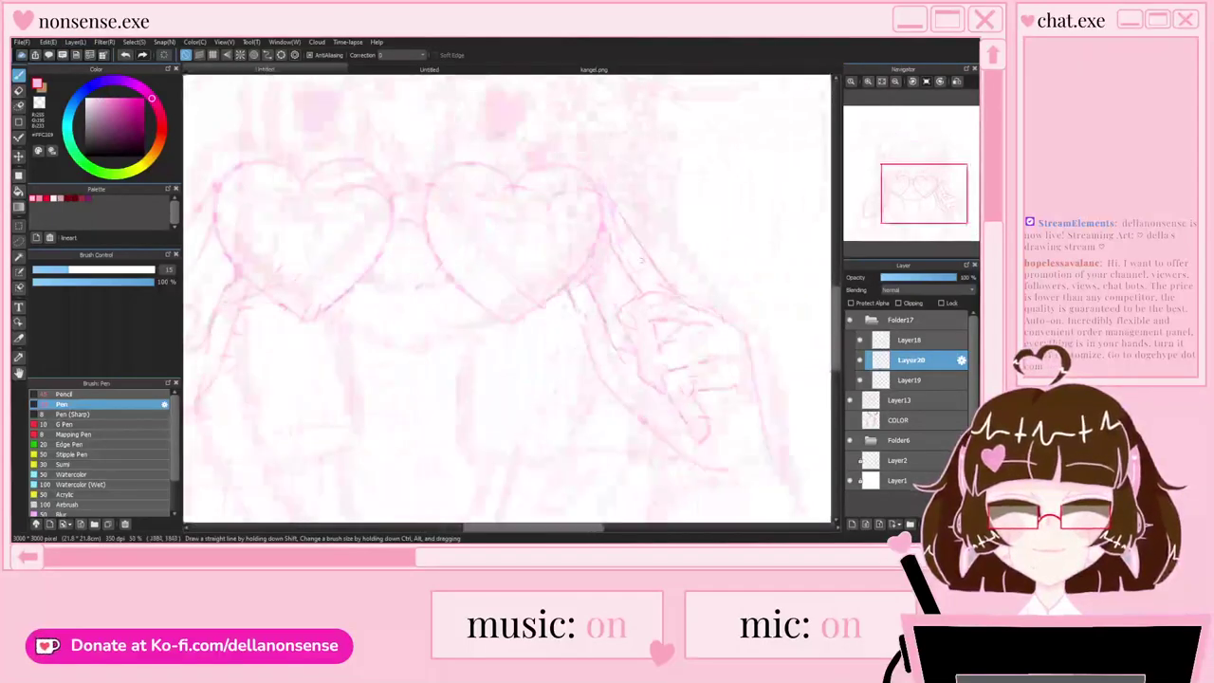
Step: Shift the mirrored hand slightly so that its temple and fingertip line up with the right lens
scroll(661, 256, up, 3)
key(ctrl+t)
drag(443, 389, 444, 396)
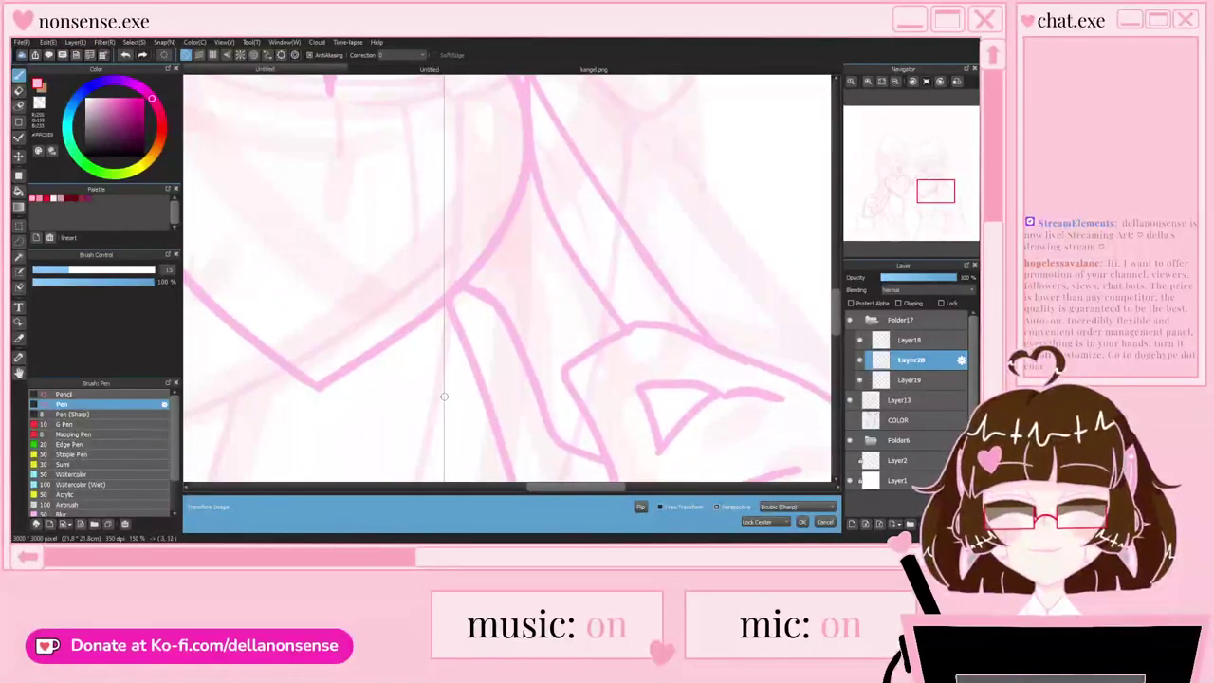
scroll(444, 397, down, 4)
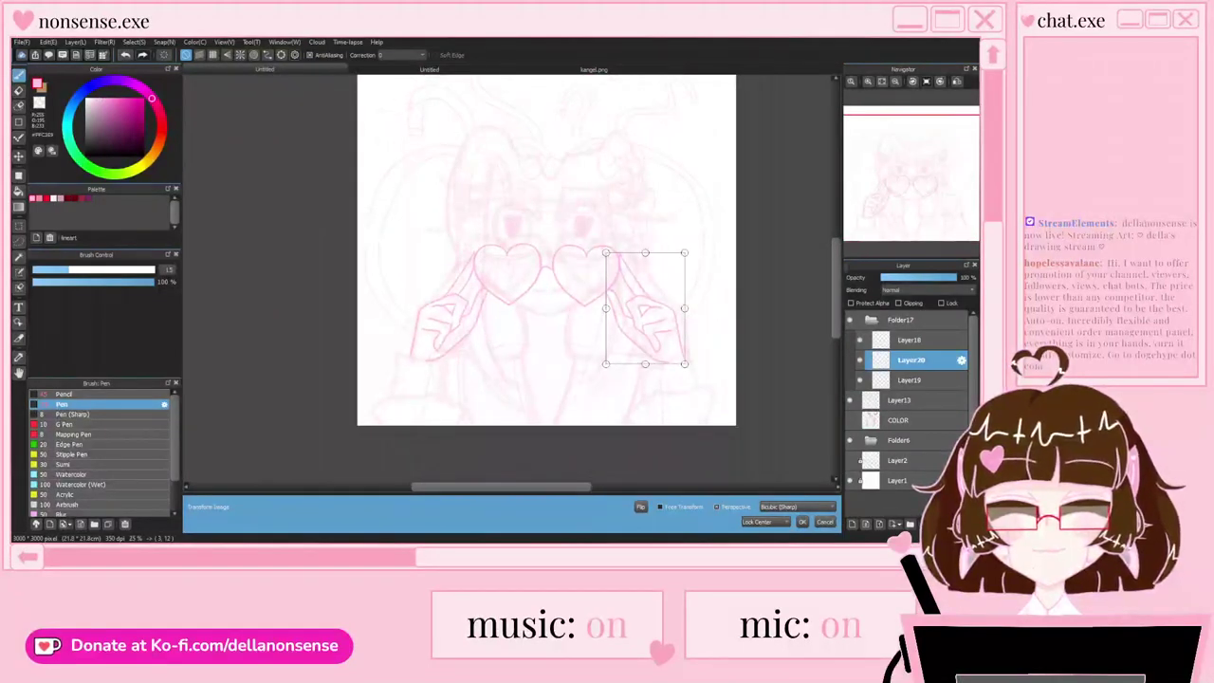
key(Return)
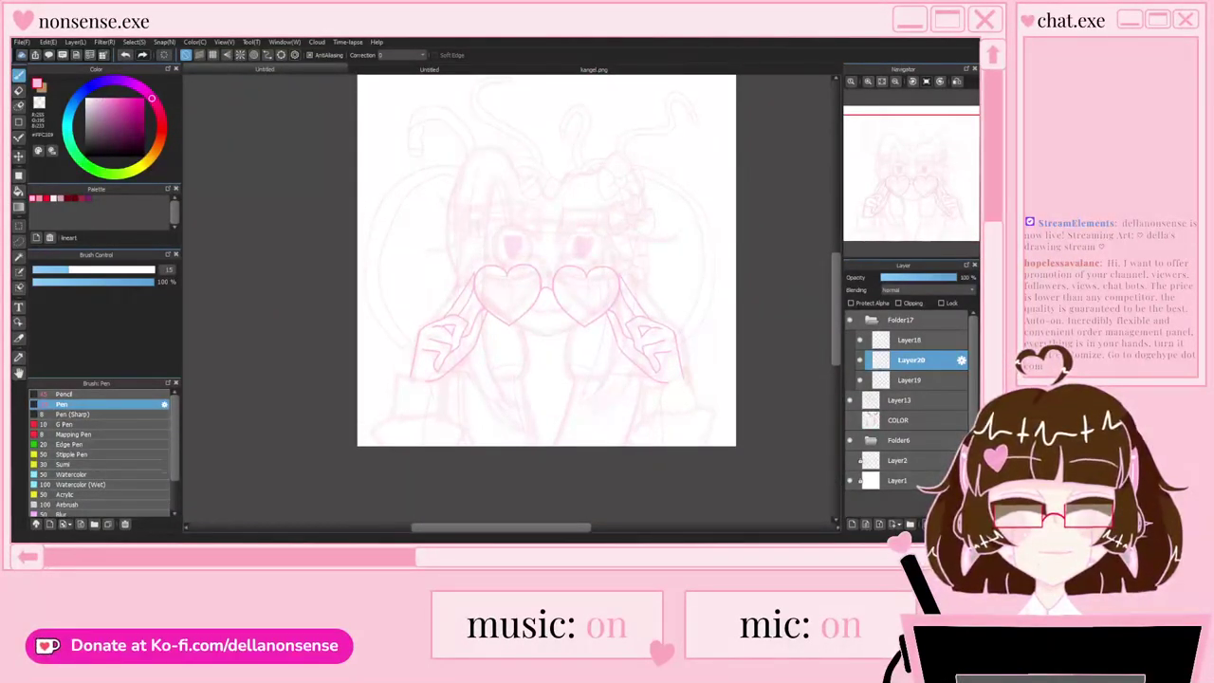
Step: Merge the mirrored hand, the original hand and the Layer18 glasses into a single layer in Folder17
key(ctrl+e)
click(910, 340)
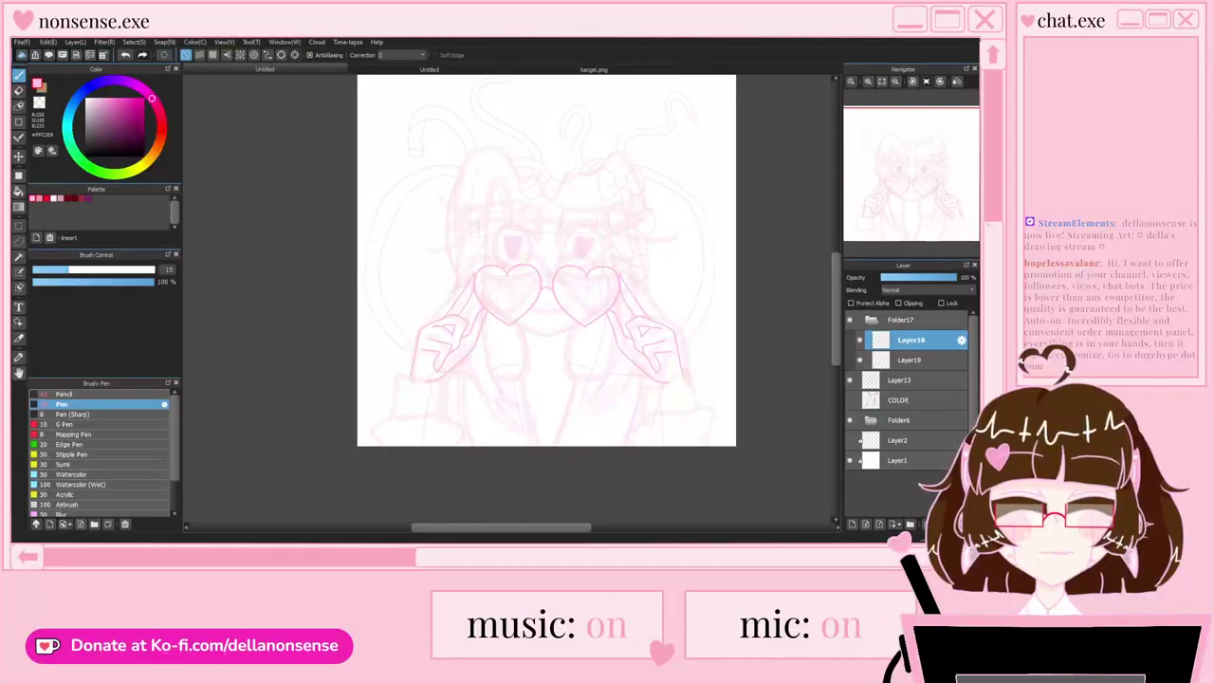
key(ctrl+e)
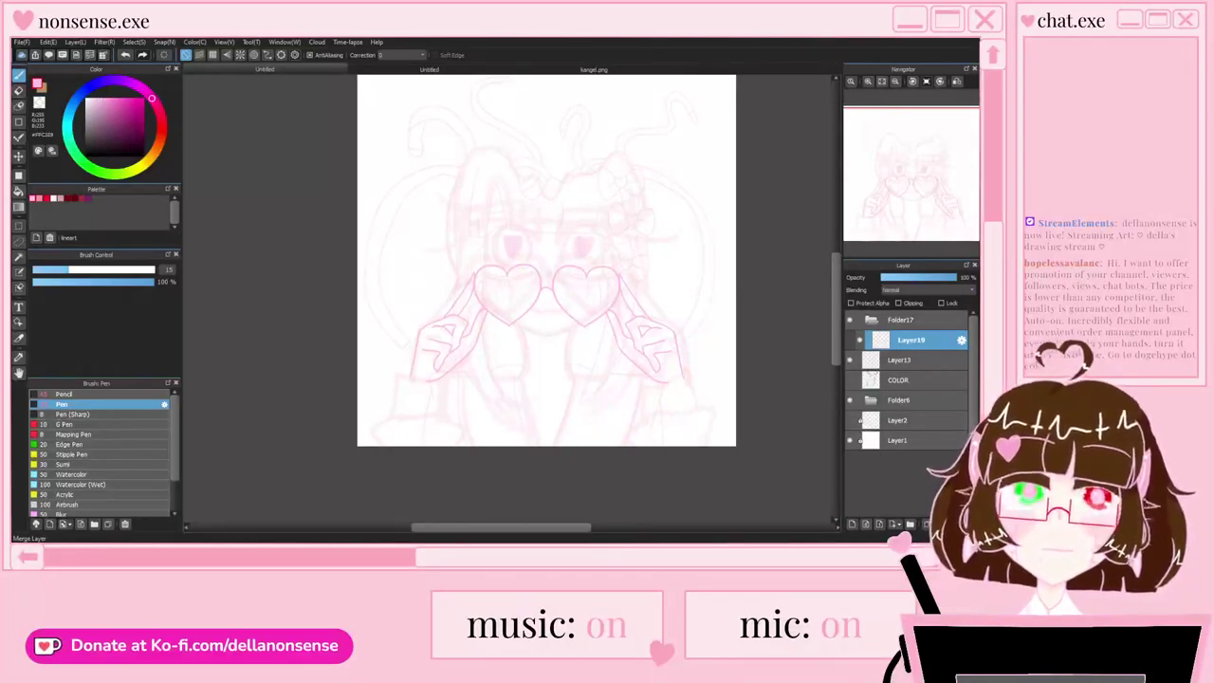
scroll(478, 288, down, 2)
scroll(519, 354, up, 3)
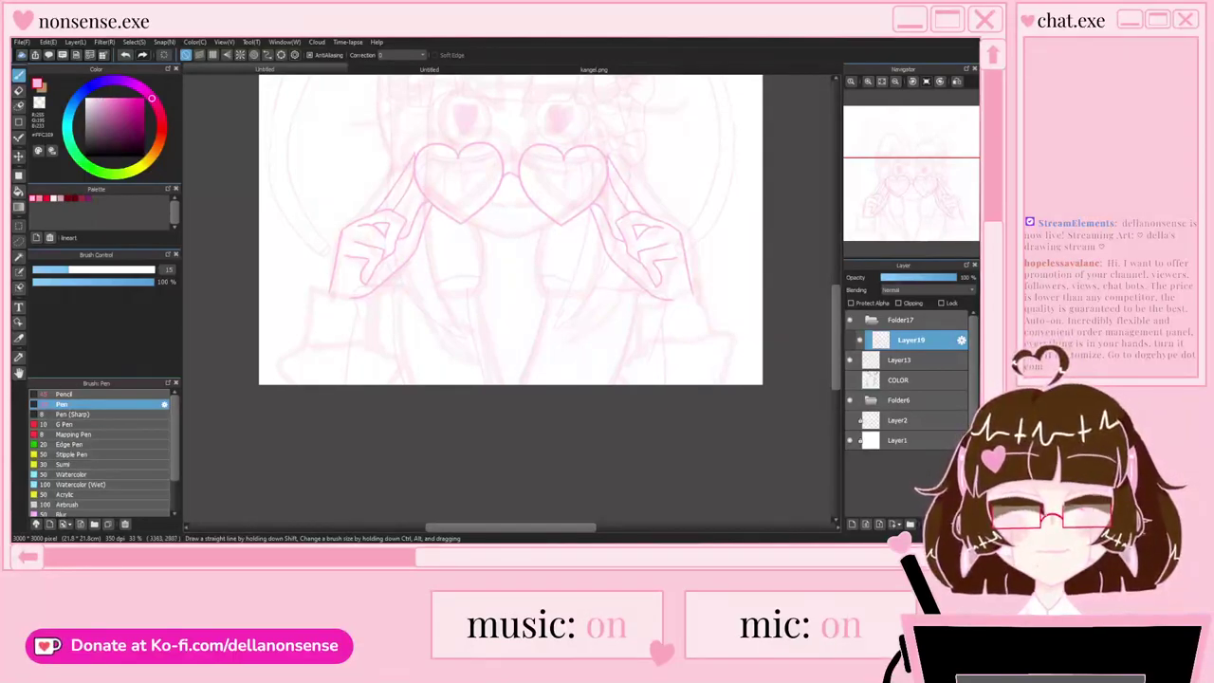
Step: Hide Layer13 and examine the sleeve cuffs in the coloured reference picture before returning to the drawing
click(850, 361)
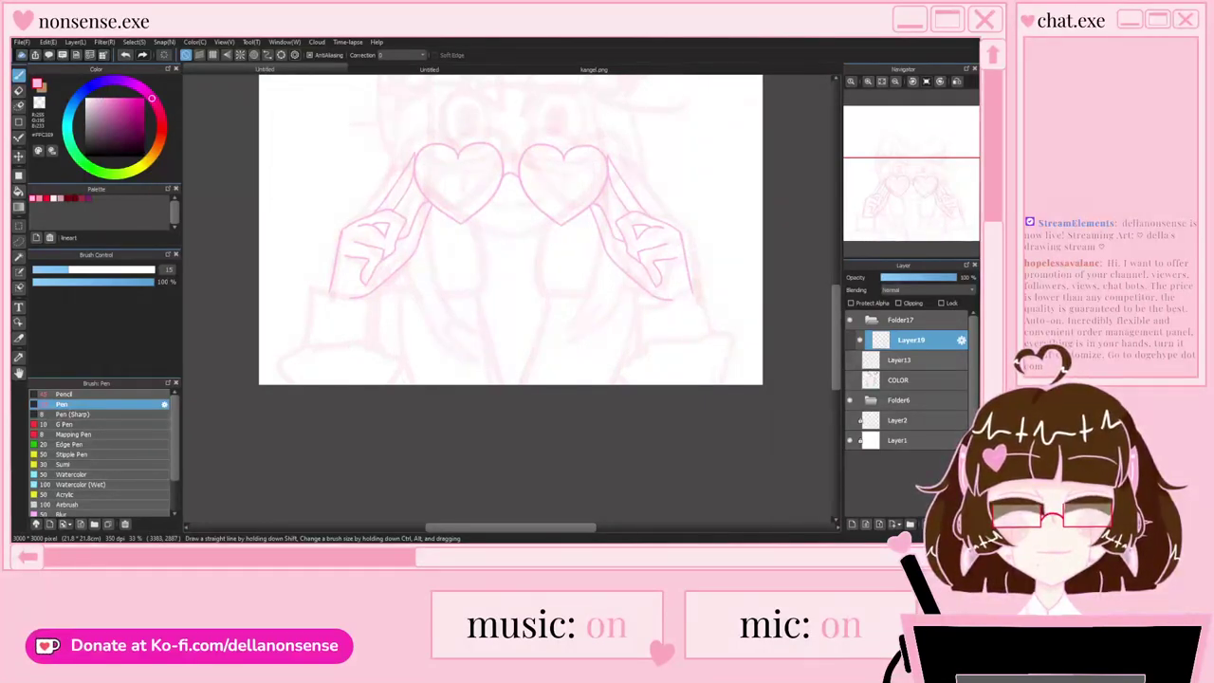
scroll(565, 368, up, 3)
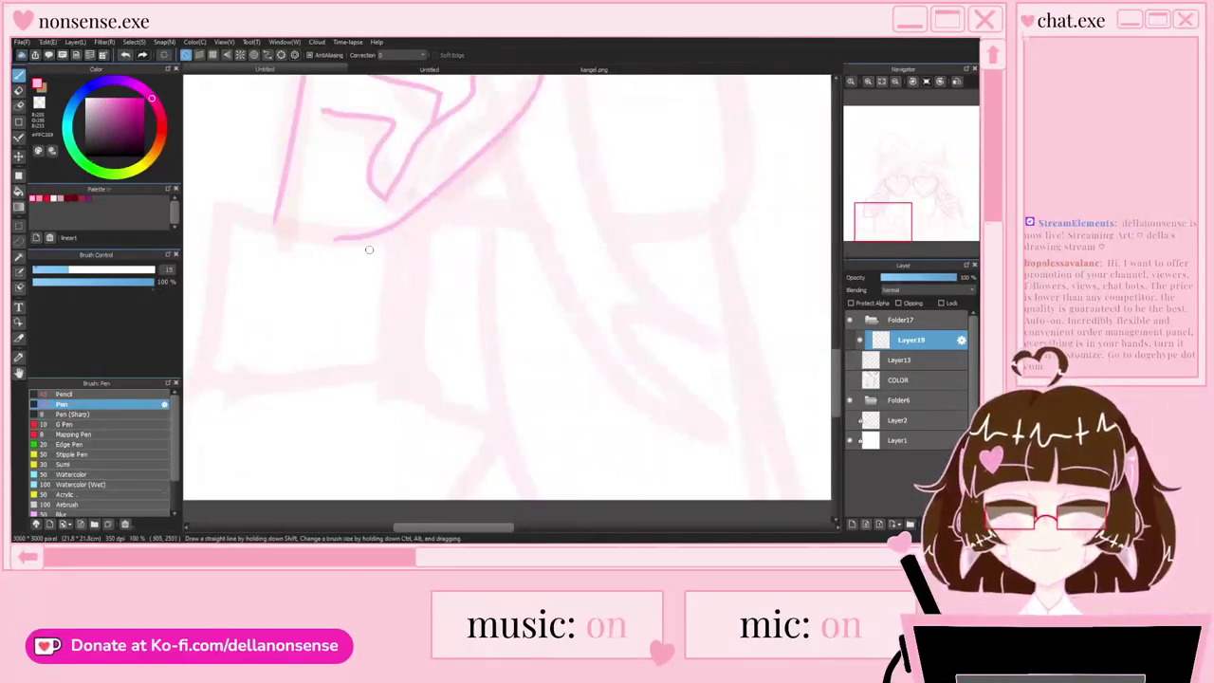
scroll(380, 238, down, 2)
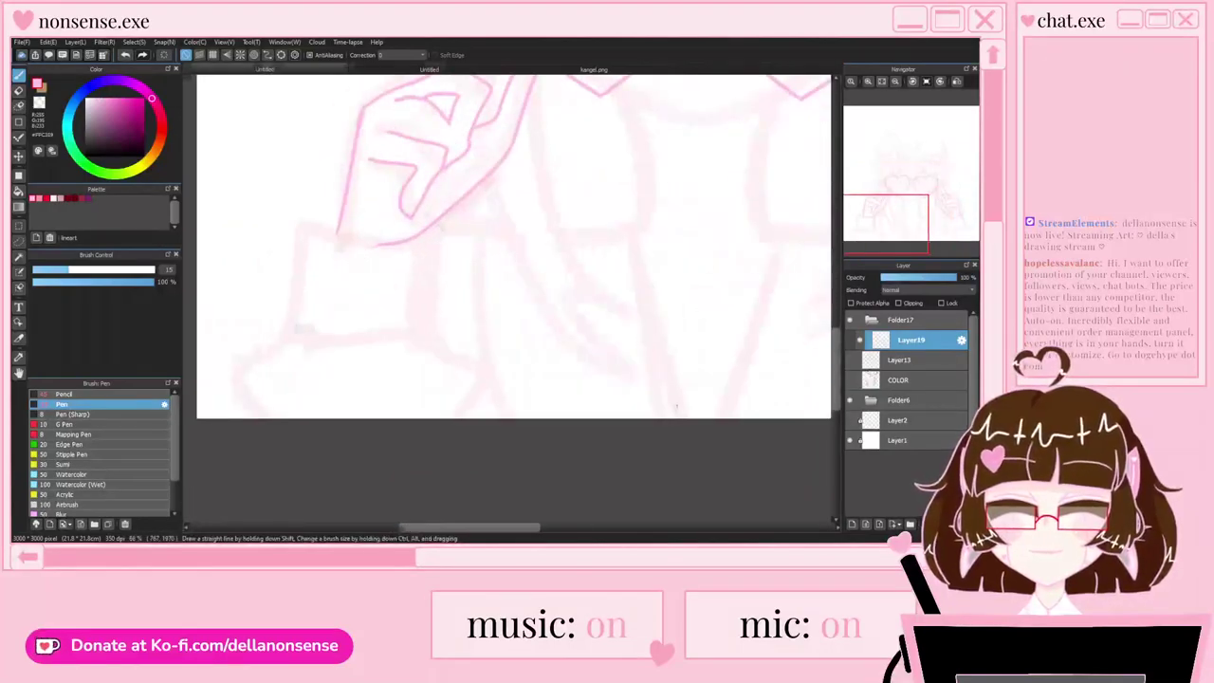
click(430, 69)
drag(272, 210, 273, 115)
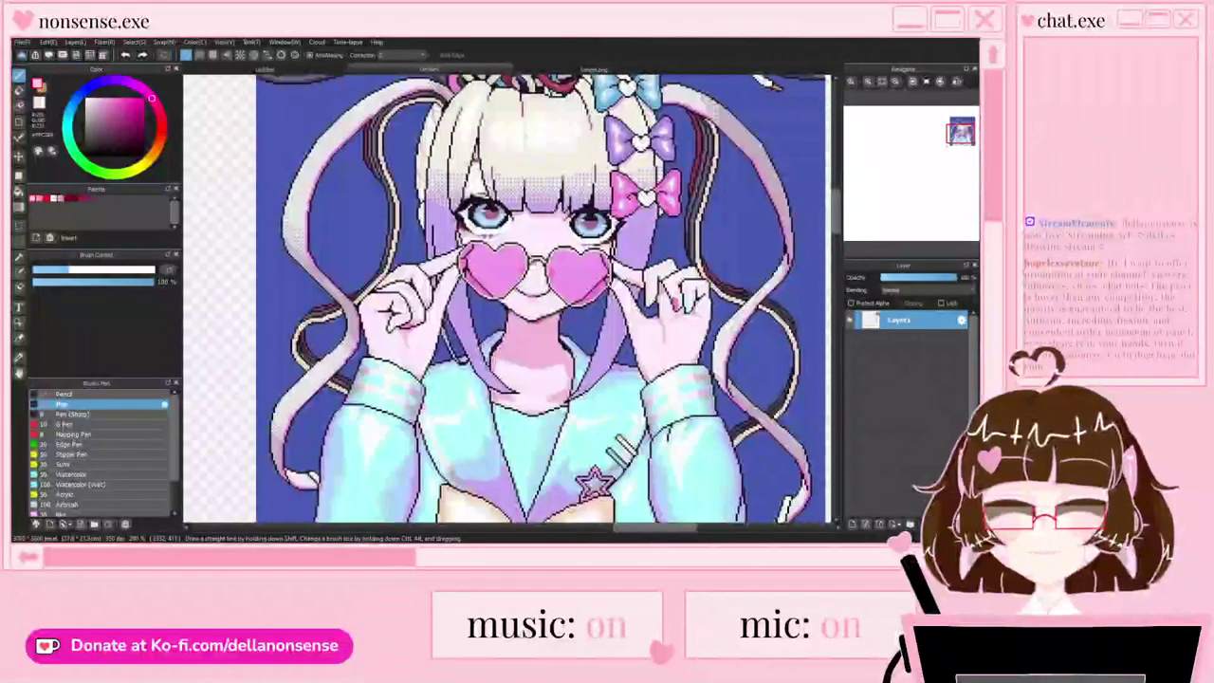
key(ctrl+Tab)
Step: Outline the cuff below the left hand and the top of the puffed sleeve beneath it on Layer19
mouse_move(431, 260)
mouse_down()
mouse_move(297, 277)
mouse_move(292, 261)
mouse_move(291, 308)
mouse_move(426, 325)
mouse_move(468, 418)
mouse_up()
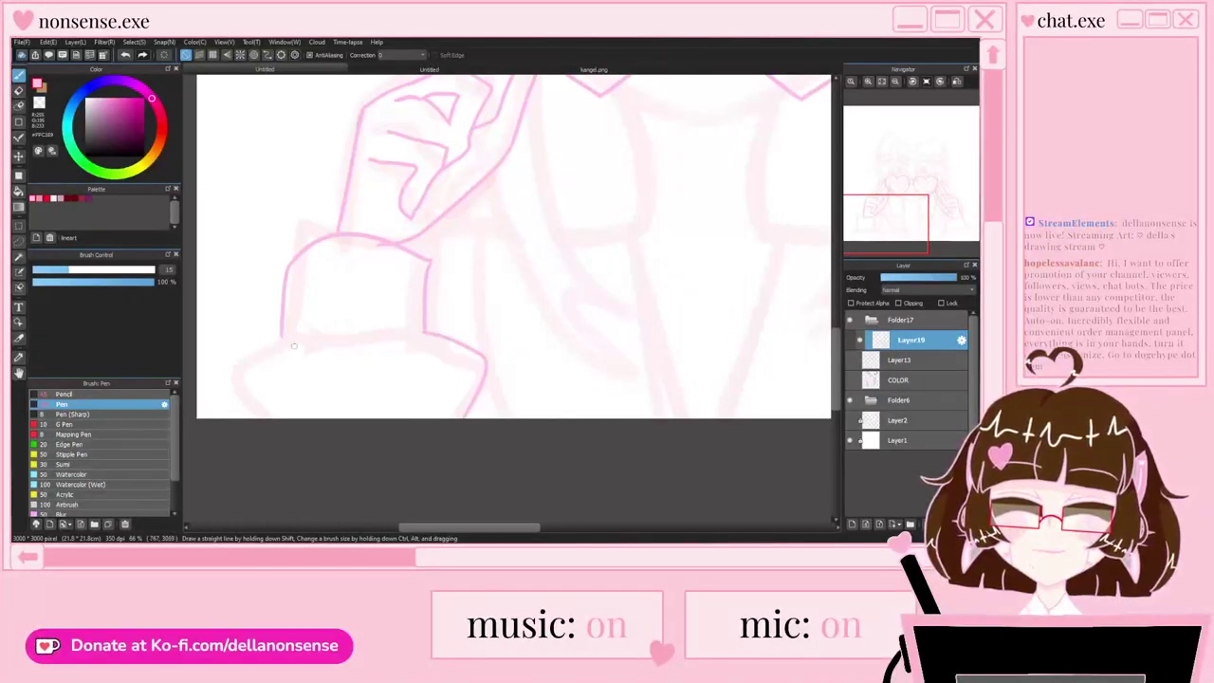
scroll(267, 342, up, 2)
drag(289, 334, 232, 453)
mouse_move(282, 339)
mouse_down()
mouse_move(522, 333)
mouse_move(209, 332)
mouse_up()
key(ctrl+z)
scroll(550, 294, up, 2)
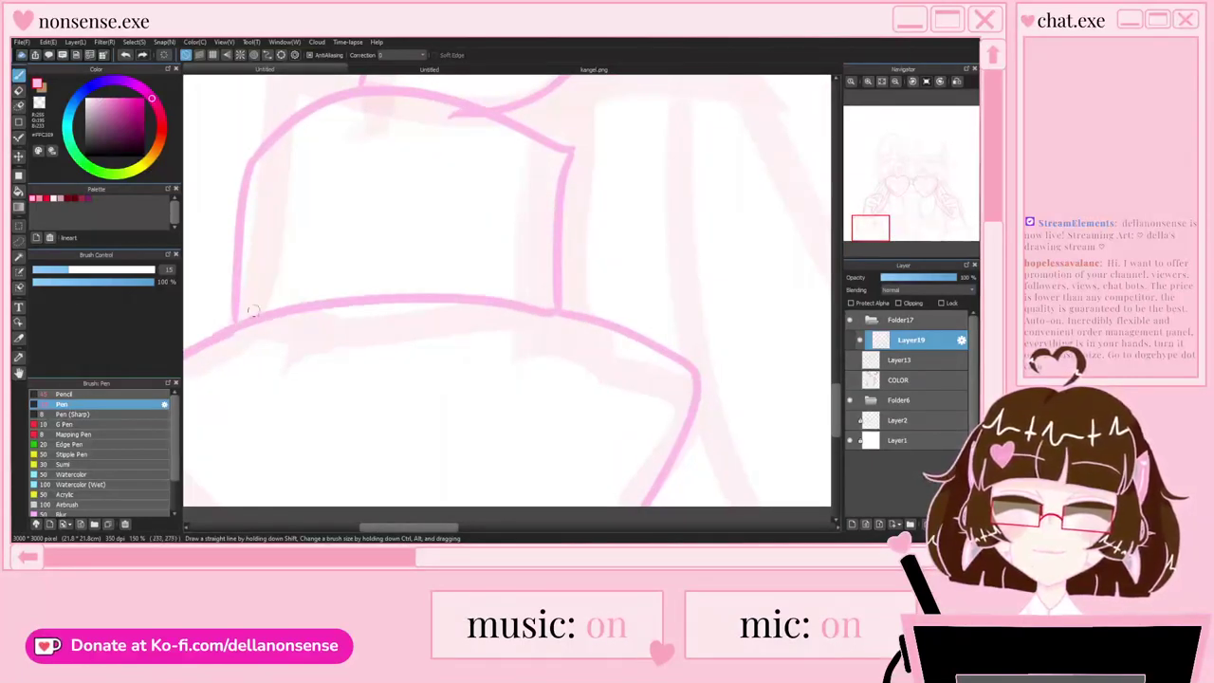
scroll(412, 168, up, 2)
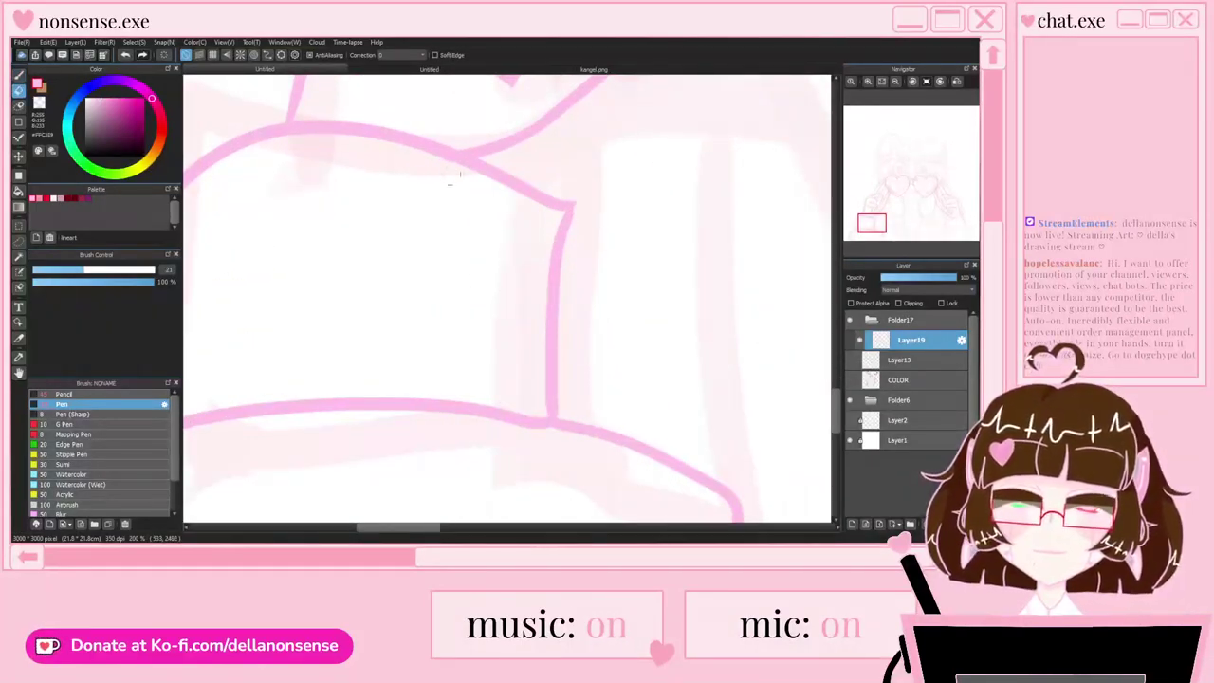
Step: Outline the cuff beneath the right hand on Layer19 and clean up its corner where it meets the wrist
scroll(399, 214, down, 3)
scroll(400, 215, down, 2)
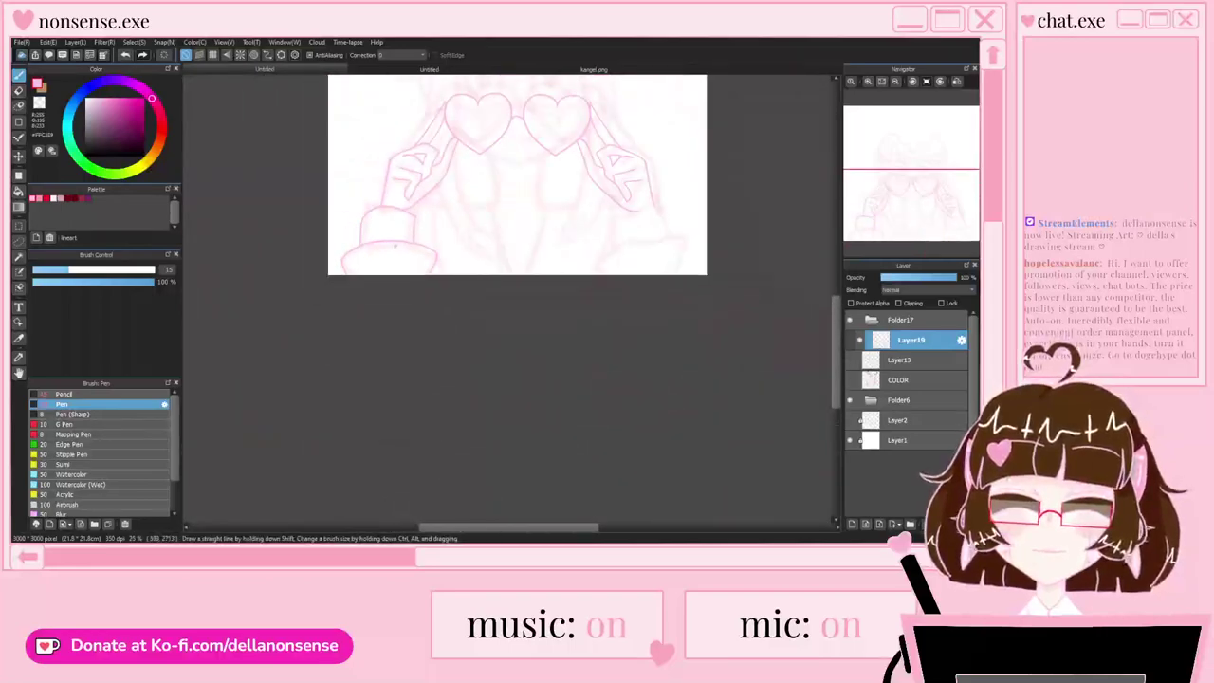
scroll(520, 236, up, 3)
scroll(459, 309, down, 3)
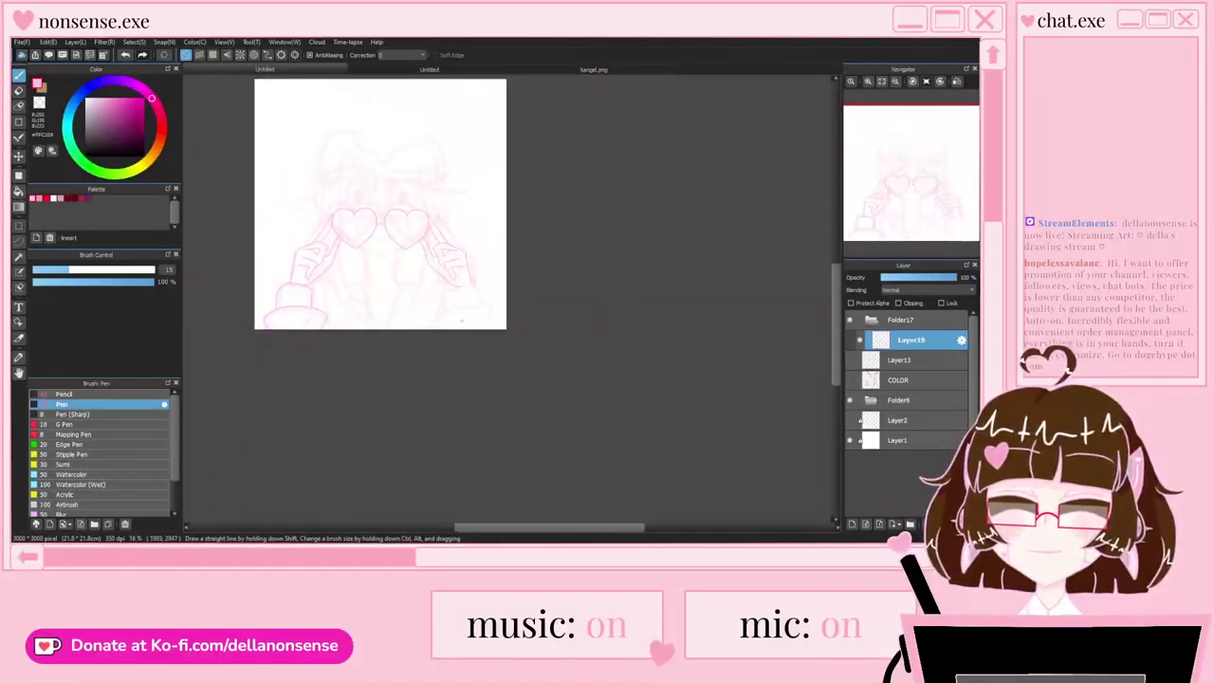
scroll(459, 309, up, 4)
mouse_move(503, 197)
mouse_down()
mouse_move(372, 244)
mouse_move(365, 231)
mouse_move(370, 298)
mouse_move(471, 282)
mouse_move(536, 193)
mouse_up()
scroll(507, 202, up, 4)
mouse_move(374, 222)
mouse_down()
mouse_move(329, 223)
mouse_move(401, 229)
mouse_up()
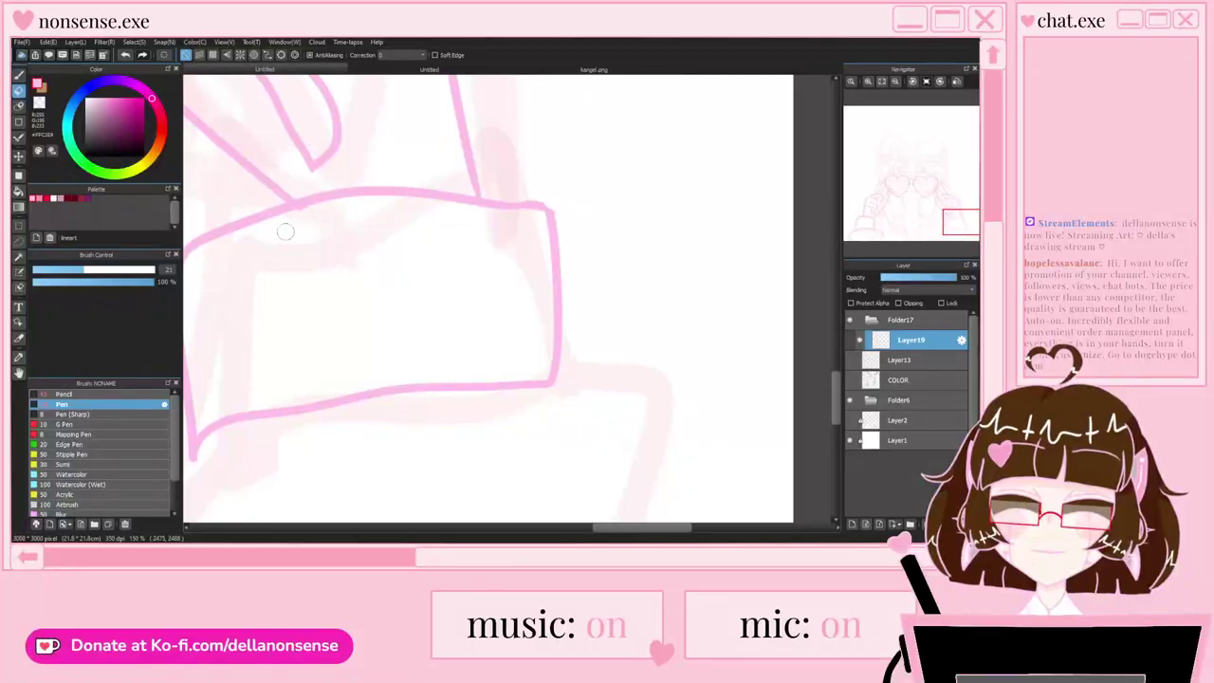
scroll(363, 224, down, 3)
key(b)
scroll(415, 243, up, 4)
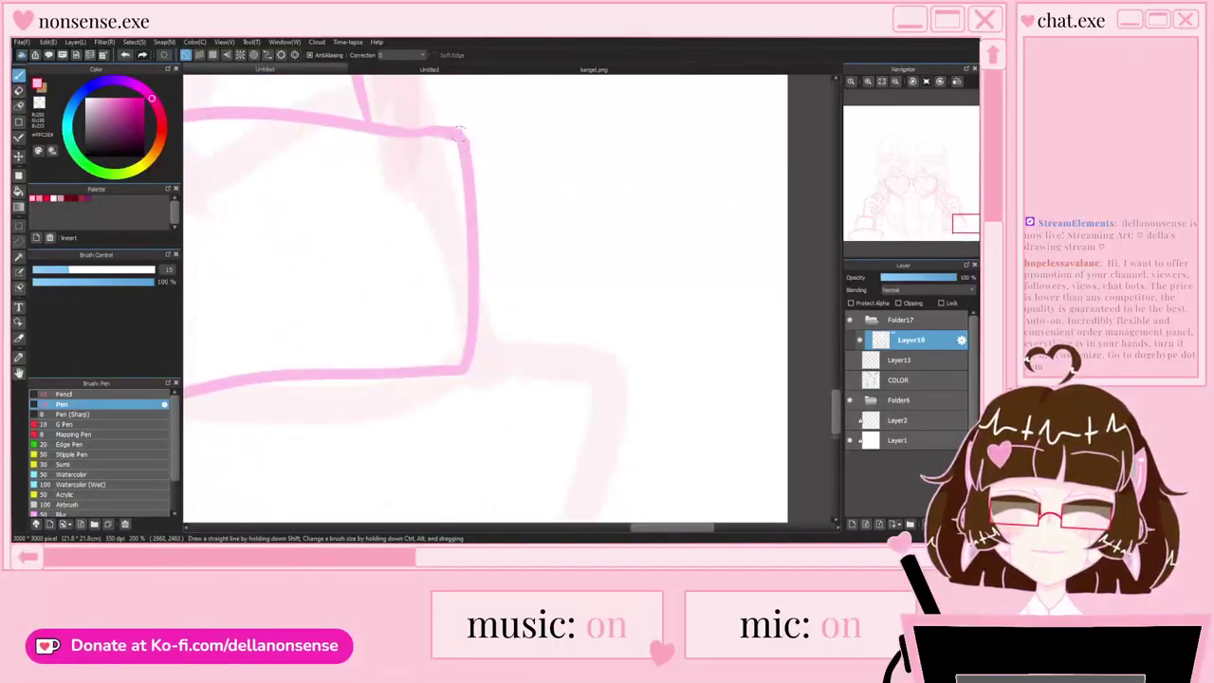
drag(453, 131, 371, 128)
Step: Draw the puffed sleeve below the right cuff with its fold line and tidy the joint between cuff and sleeve
scroll(368, 126, down, 4)
scroll(264, 225, up, 2)
mouse_move(280, 194)
mouse_down()
mouse_move(246, 242)
mouse_move(290, 314)
mouse_up()
mouse_move(517, 153)
mouse_down()
mouse_move(558, 182)
mouse_move(546, 300)
mouse_up()
scroll(546, 299, down, 2)
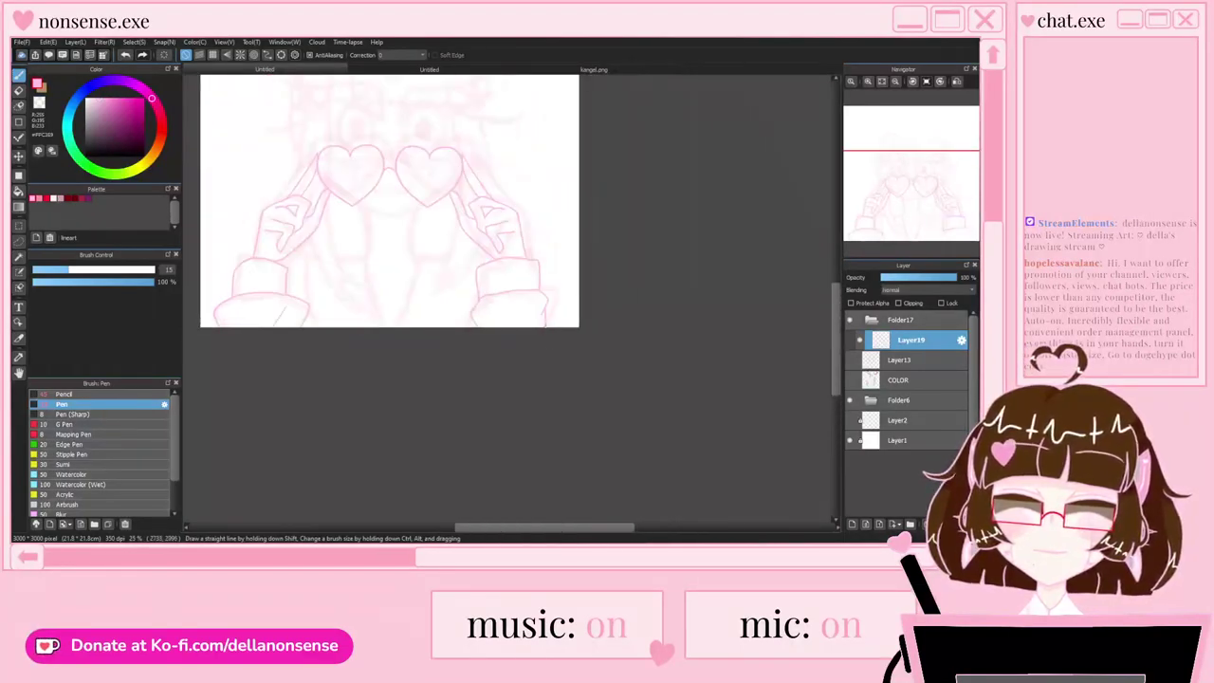
scroll(545, 300, up, 3)
scroll(361, 199, up, 4)
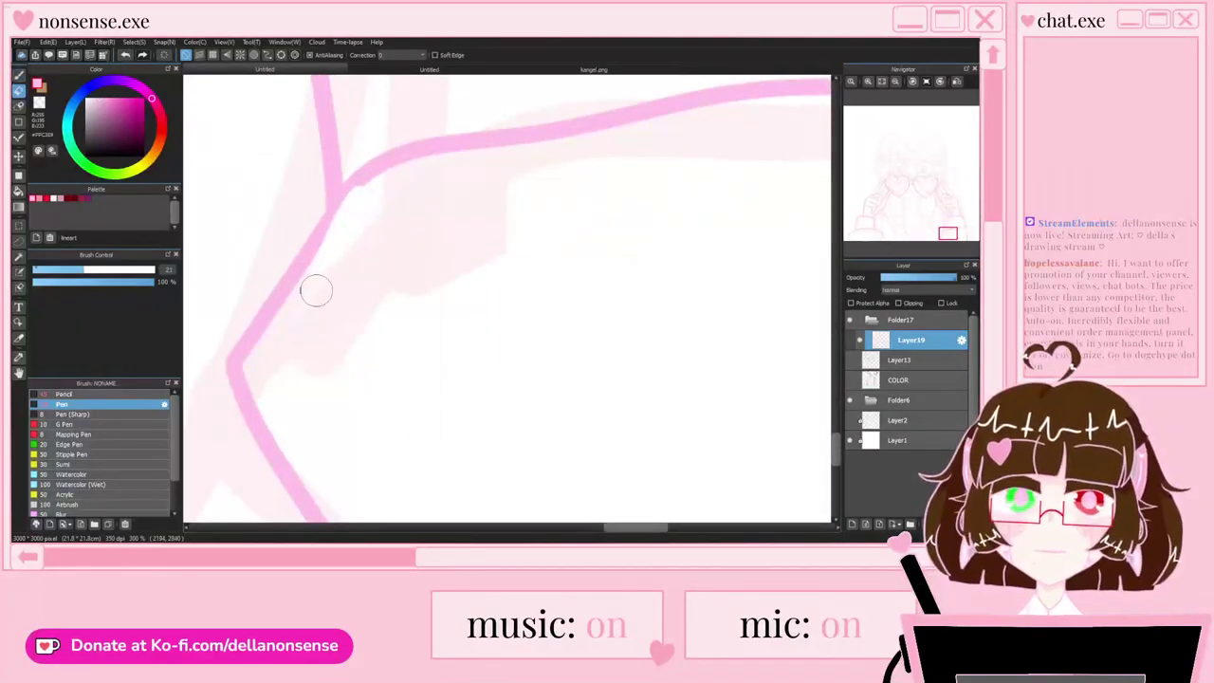
drag(355, 223, 328, 275)
key(b)
scroll(343, 197, down, 6)
scroll(369, 238, up, 1)
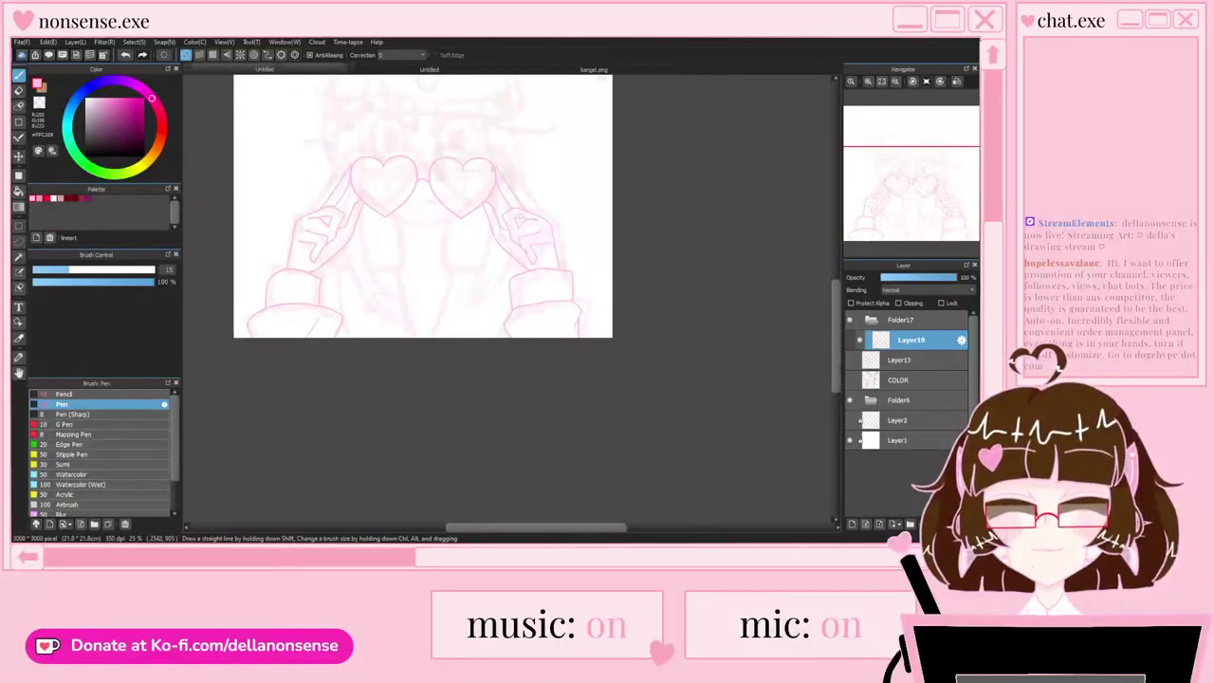
Step: Hide the Folder6 sketch and add a new layer inside Folder17 directly beneath the Layer19 line art
click(451, 69)
scroll(468, 156, down, 1)
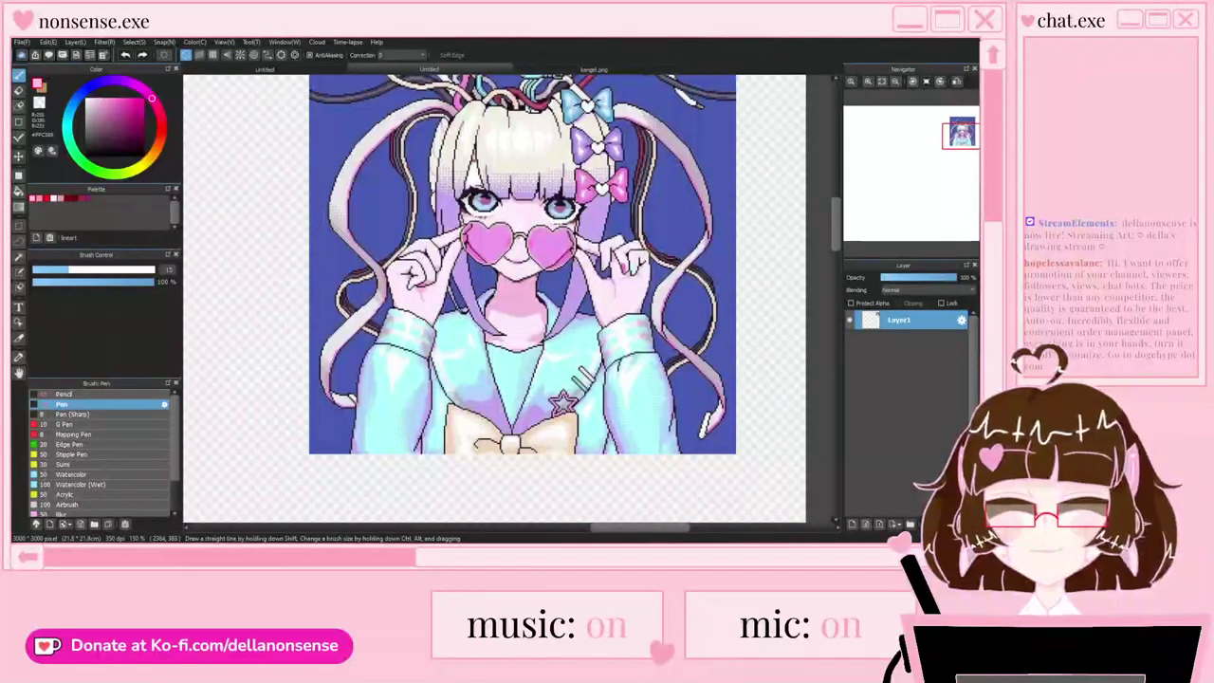
click(265, 69)
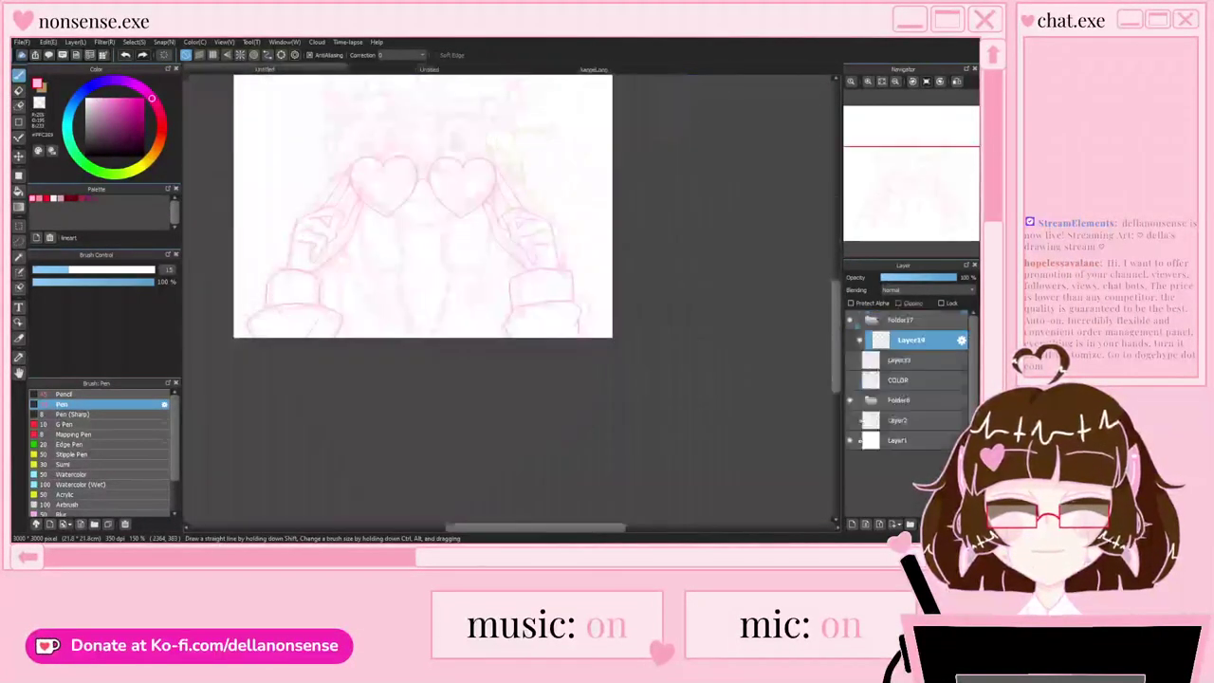
scroll(479, 275, down, 1)
scroll(425, 220, up, 1)
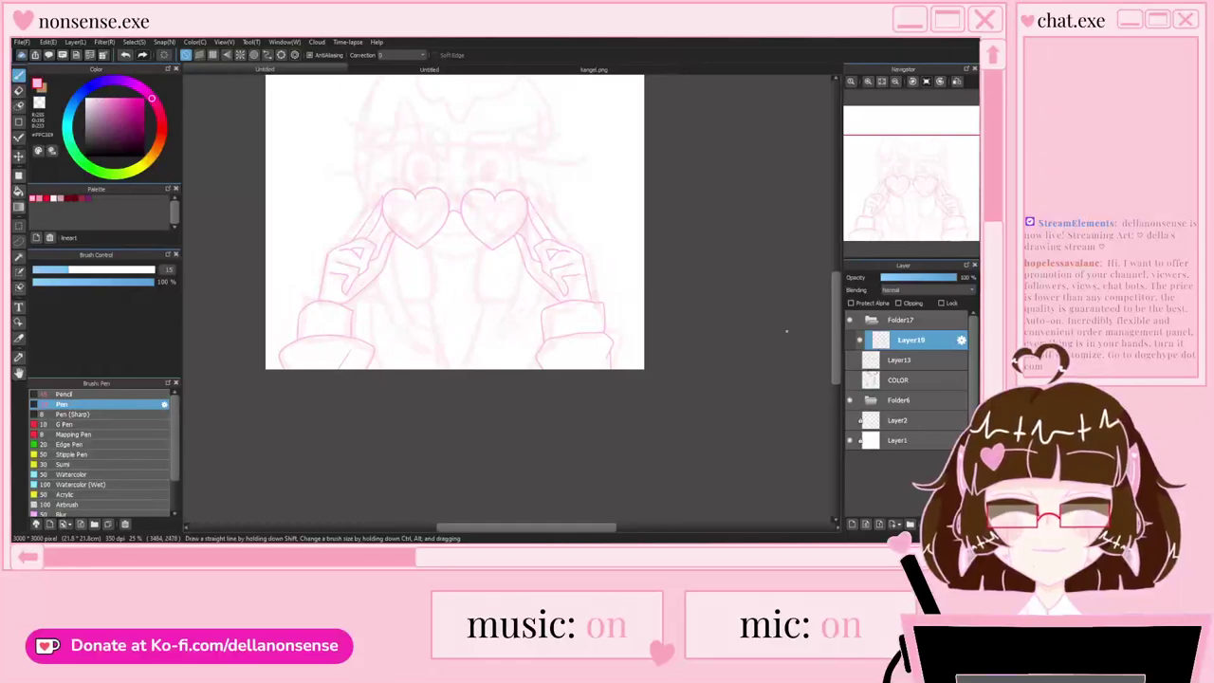
click(850, 400)
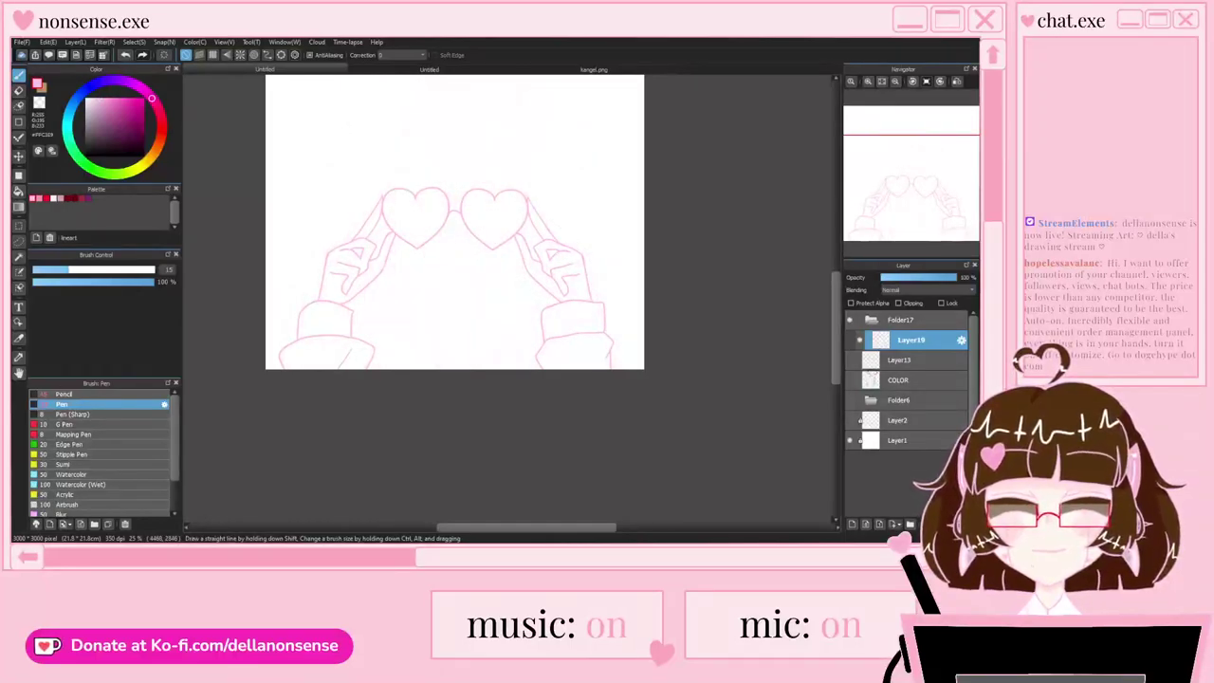
click(901, 360)
click(852, 524)
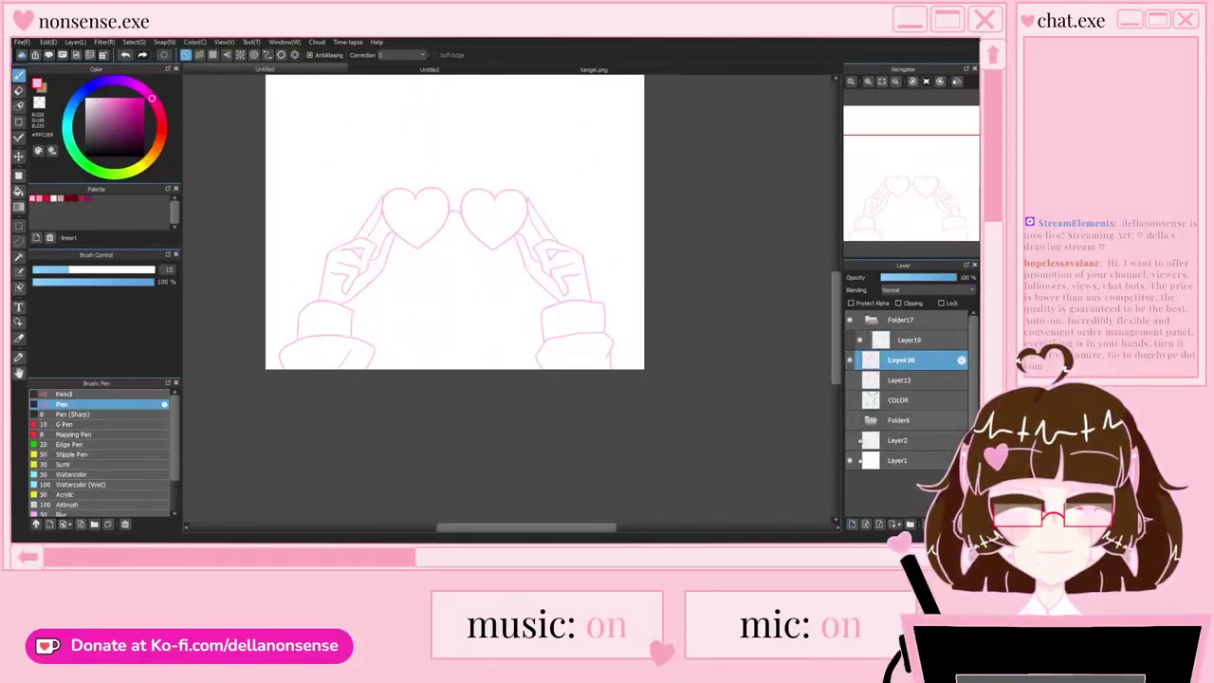
drag(906, 360, 911, 331)
drag(911, 361, 911, 331)
click(911, 360)
Step: Sample the pale pink skin colour from the full-body character reference and return to the drawing with the Bucket tool
click(594, 69)
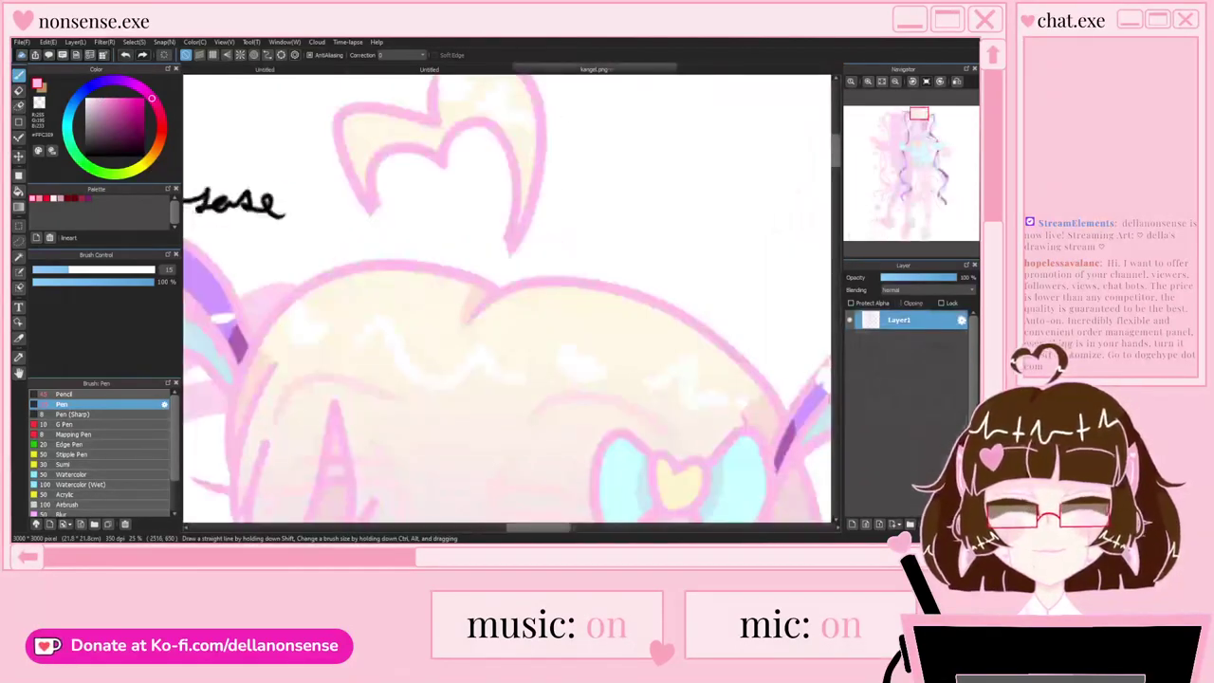
scroll(552, 154, down, 5)
scroll(547, 309, up, 3)
right_click(542, 313)
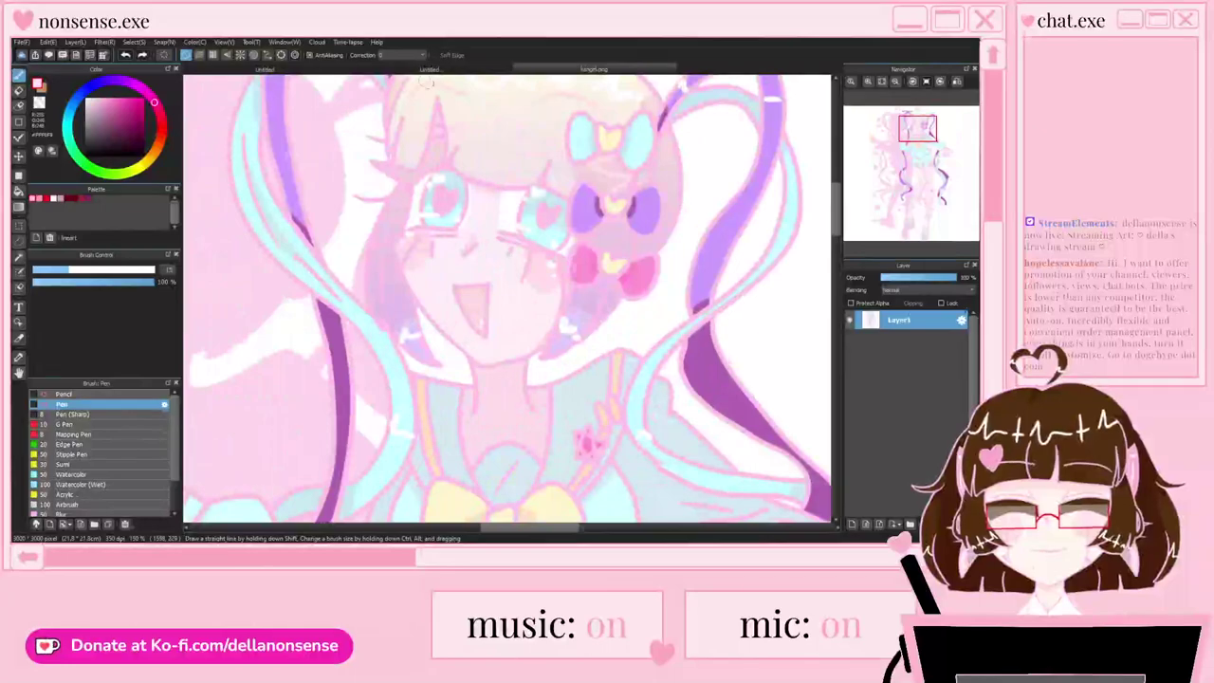
click(430, 69)
key(ctrl+Tab)
key(g)
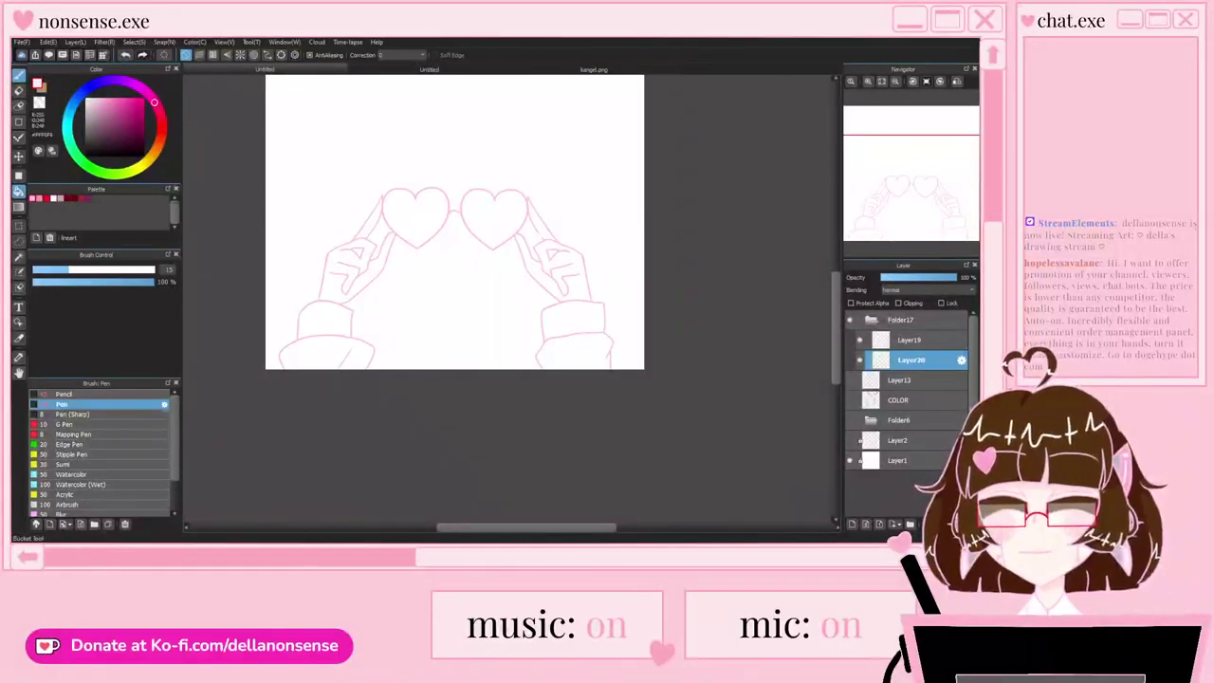
Step: Fill both hands, including the separate raised fingers, with the pale pink skin colour on Layer20
click(334, 275)
scroll(364, 233, up, 3)
click(377, 211)
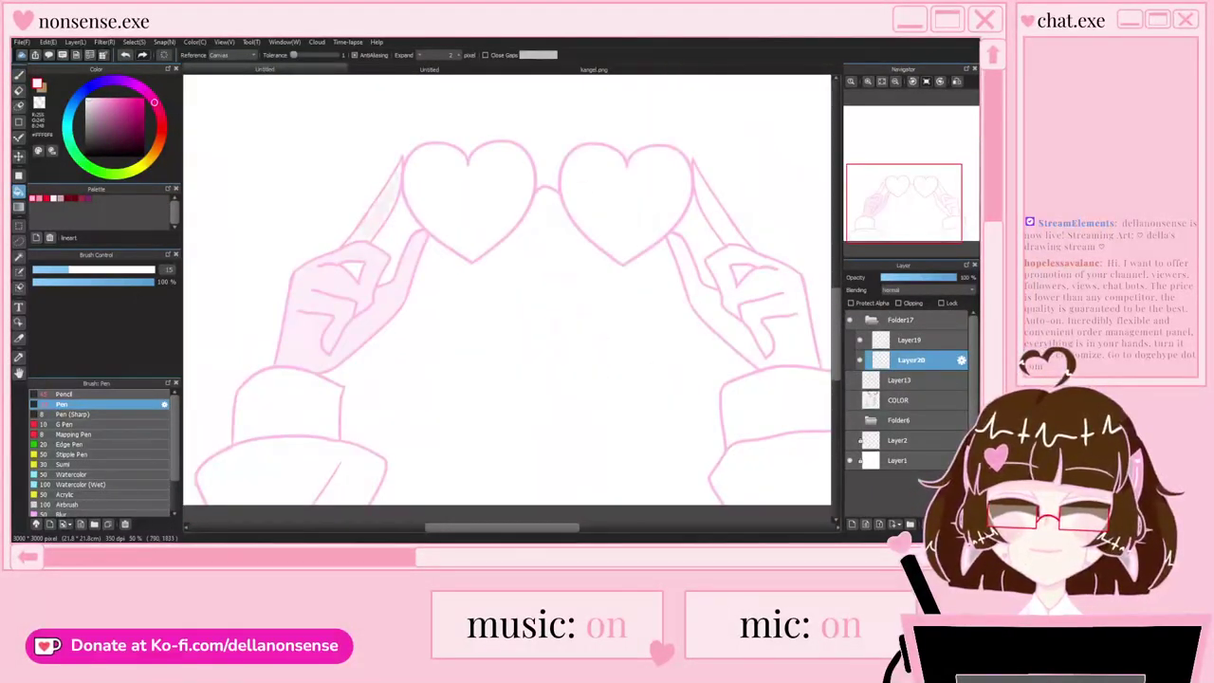
click(709, 292)
click(717, 218)
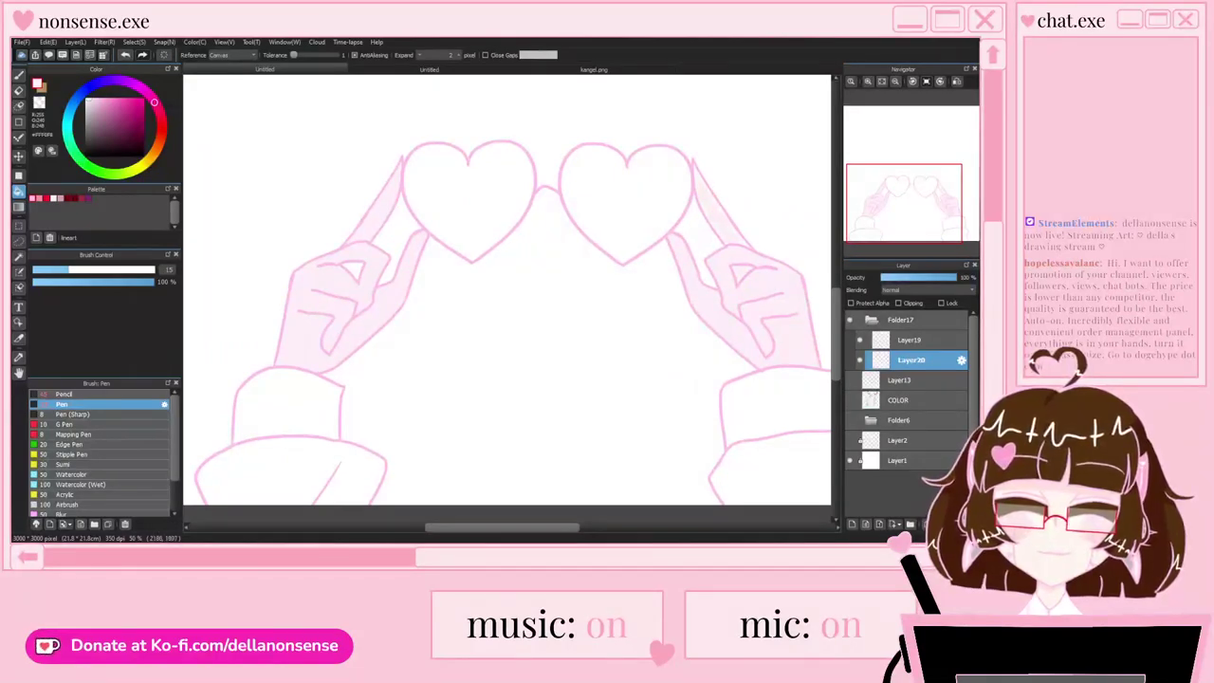
scroll(316, 243, down, 2)
key(ctrl+z)
scroll(515, 273, up, 2)
click(520, 192)
scroll(509, 187, down, 3)
scroll(356, 166, up, 2)
Step: Sample the light cyan of the reference outfit and fill both cuffs and puffed sleeves with it
click(594, 69)
scroll(534, 353, up, 1)
right_click(595, 287)
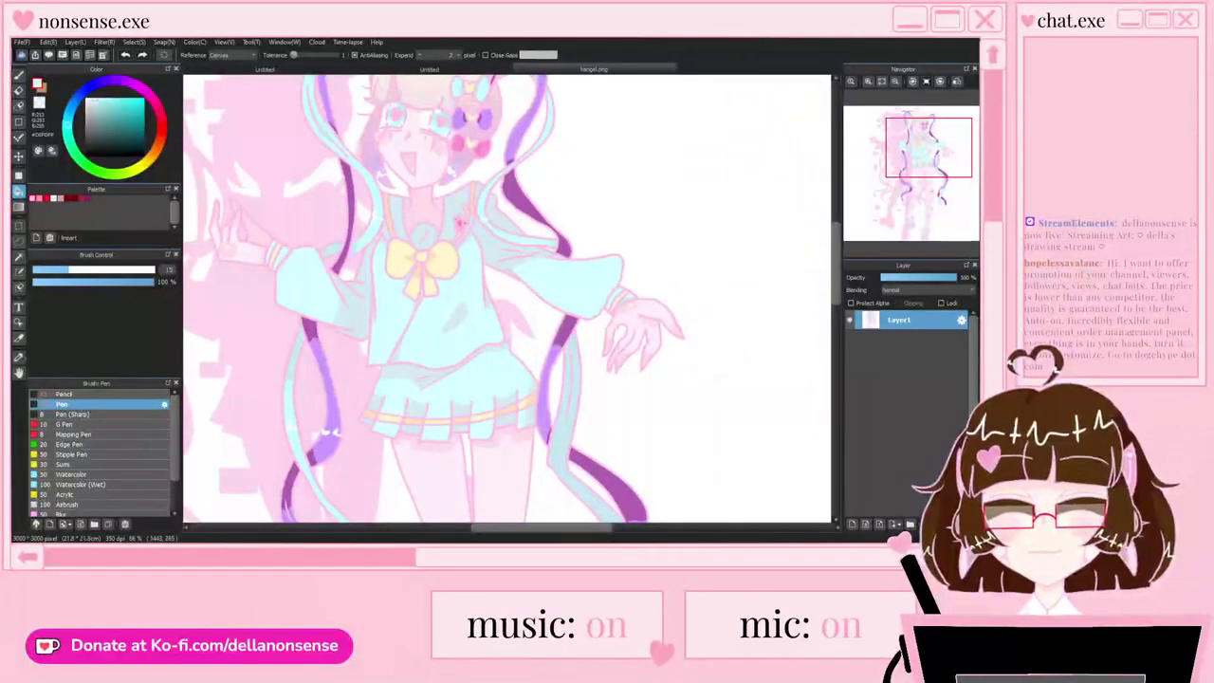
click(265, 70)
click(395, 321)
click(394, 364)
click(720, 355)
click(724, 319)
Step: Sample the pale yellow from the reference outfit and paint two horizontal stripes across the left cuff with the Pen
key(ctrl+Tab)
scroll(486, 264, up, 2)
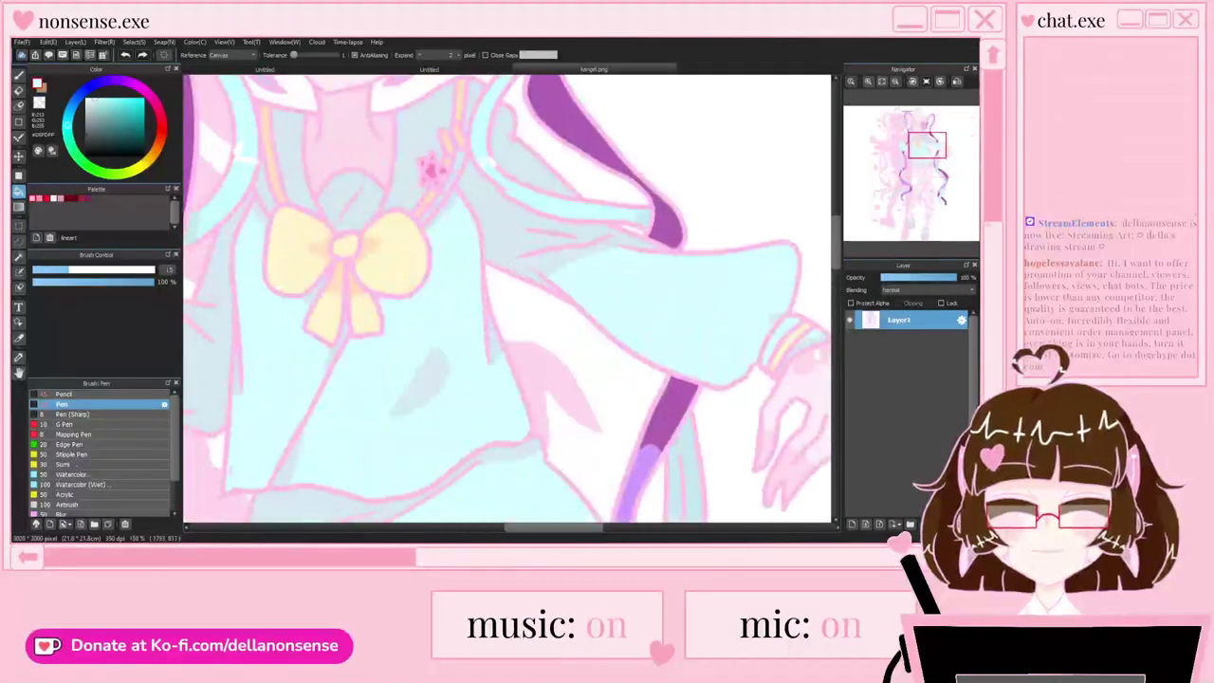
key(ctrl+Tab)
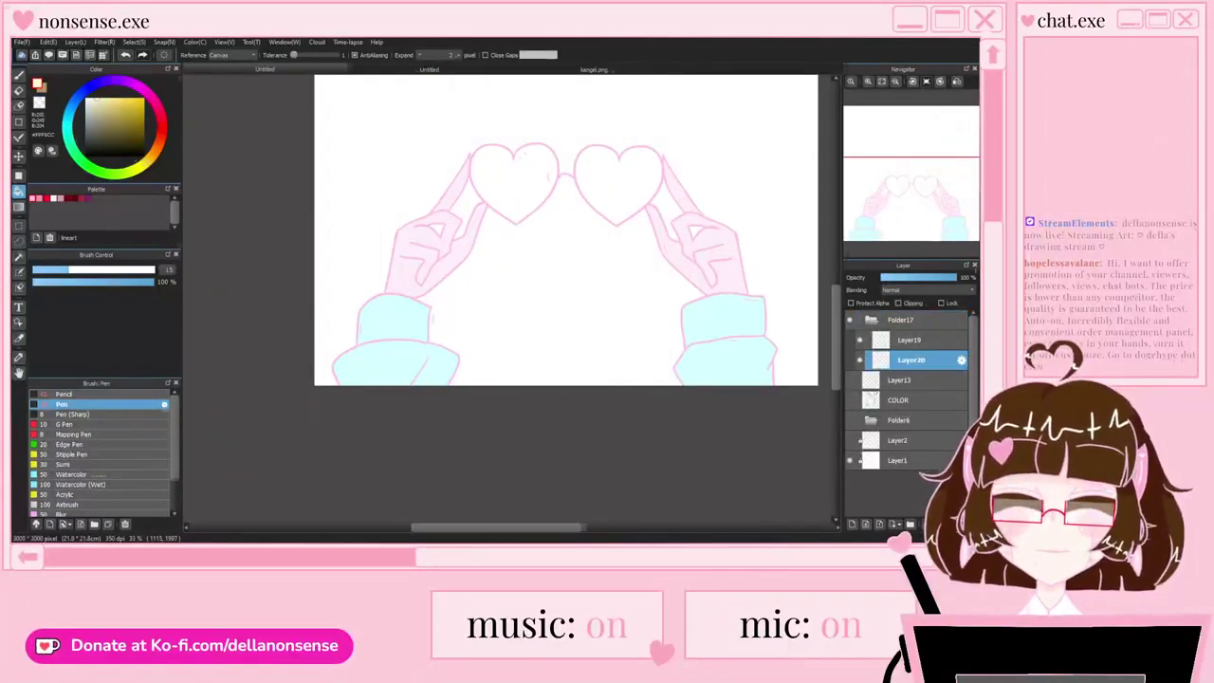
key(b)
scroll(505, 234, down, 1)
scroll(505, 234, up, 2)
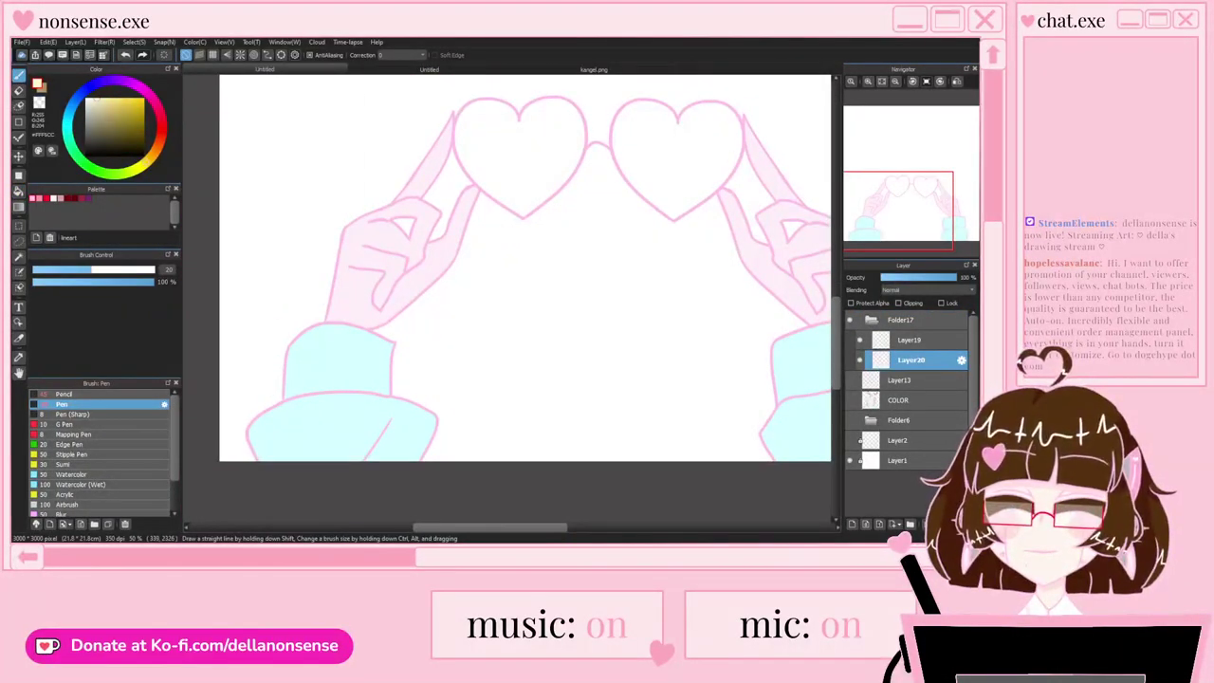
scroll(455, 268, up, 2)
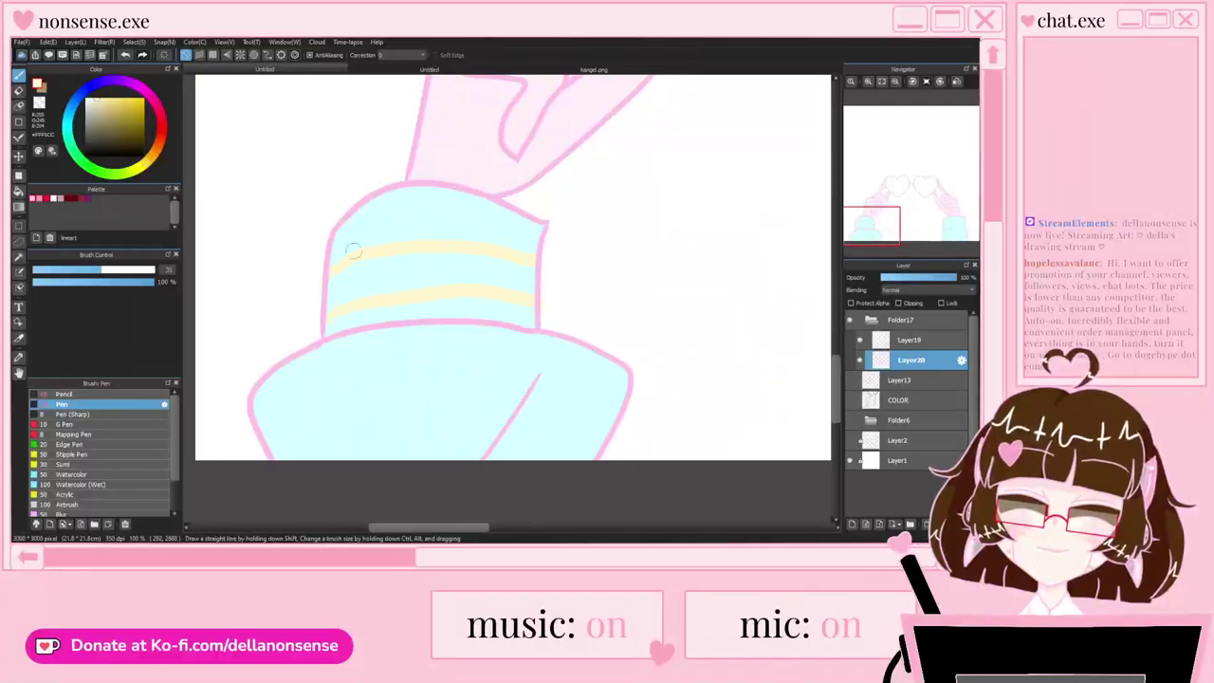
scroll(353, 271, up, 2)
key(e)
scroll(285, 367, down, 3)
key(b)
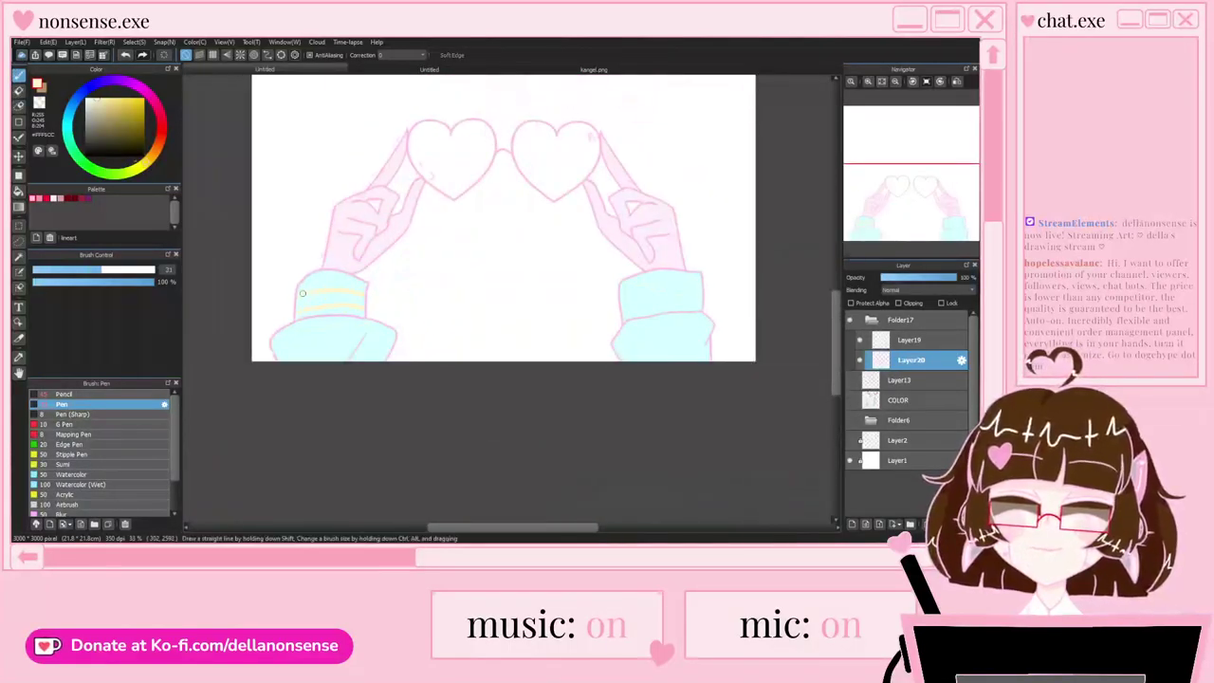
Step: Paint two matching pale yellow stripes across the right cuff on Layer20
scroll(711, 279, up, 2)
mouse_move(763, 293)
mouse_down()
mouse_move(714, 294)
mouse_move(507, 356)
mouse_move(518, 295)
mouse_up()
scroll(507, 353, up, 2)
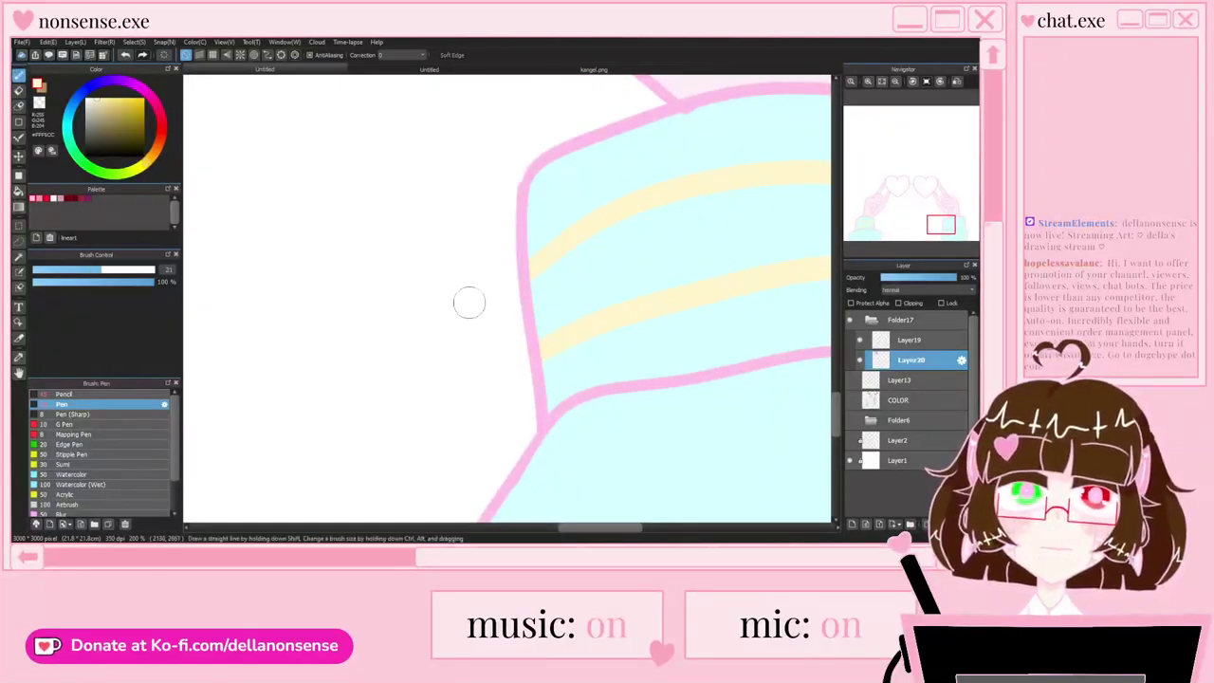
scroll(466, 298, down, 5)
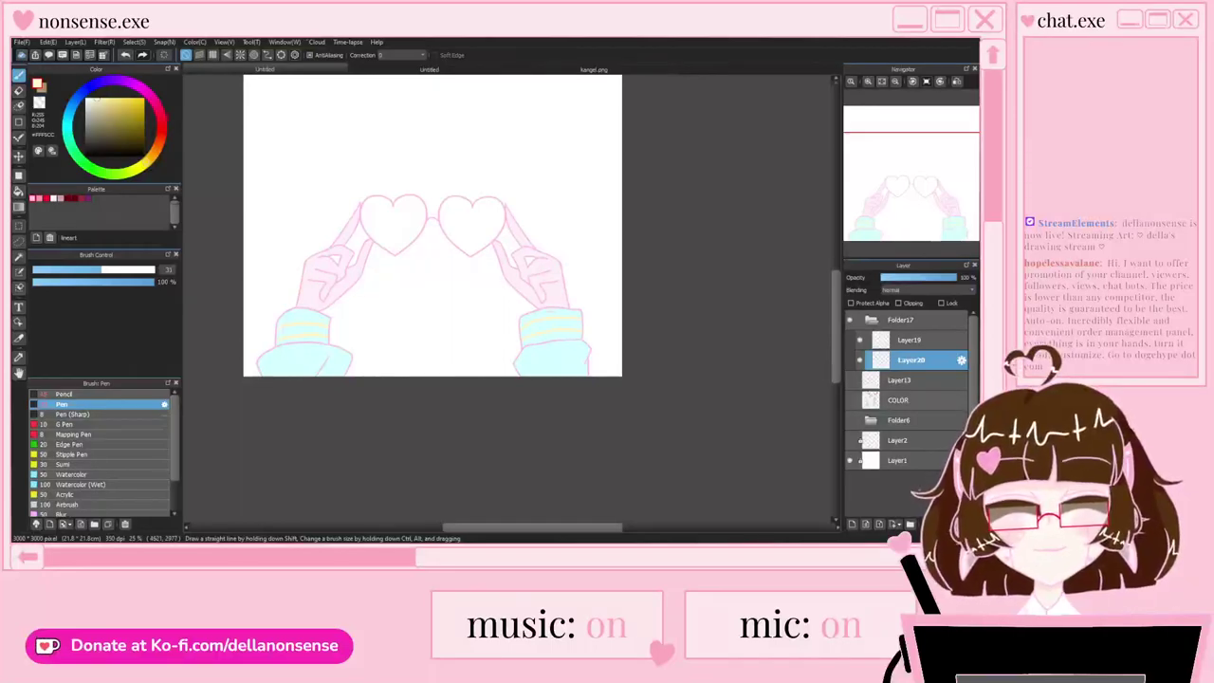
Step: Show the COLOR and Layer13 layers again and select Layer13
click(850, 400)
click(850, 381)
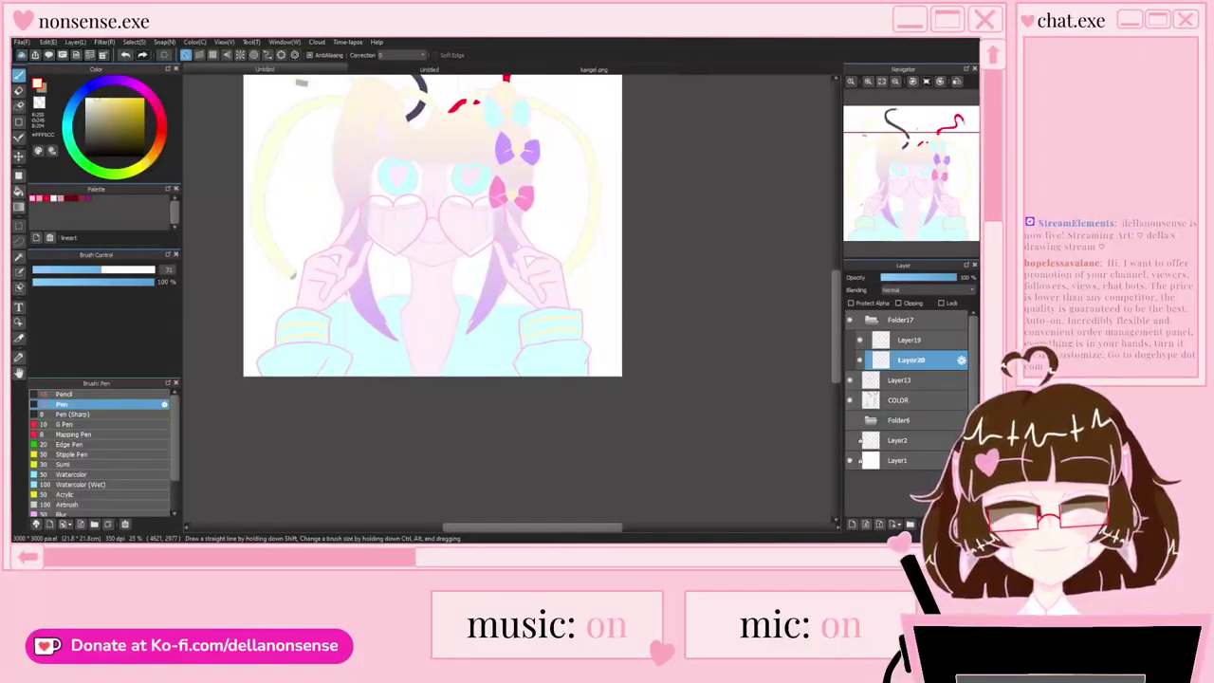
click(902, 380)
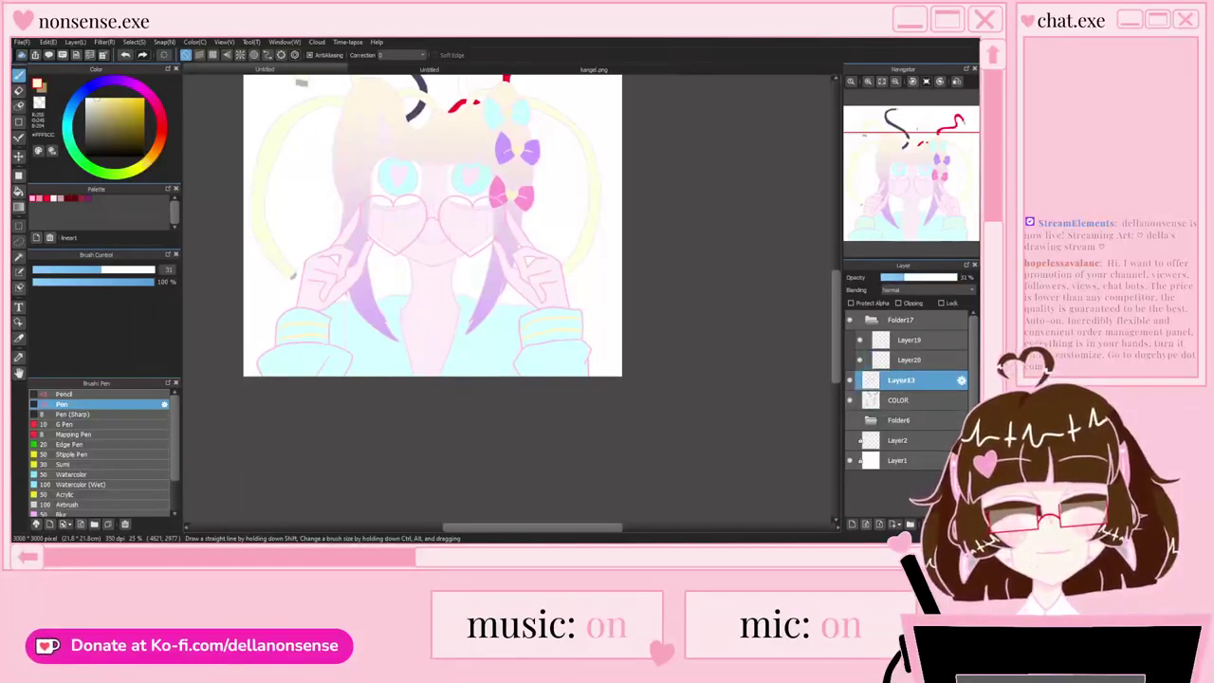
Step: Restore the opacity of Layer13, the lineart layer, to 100%
drag(904, 277, 958, 277)
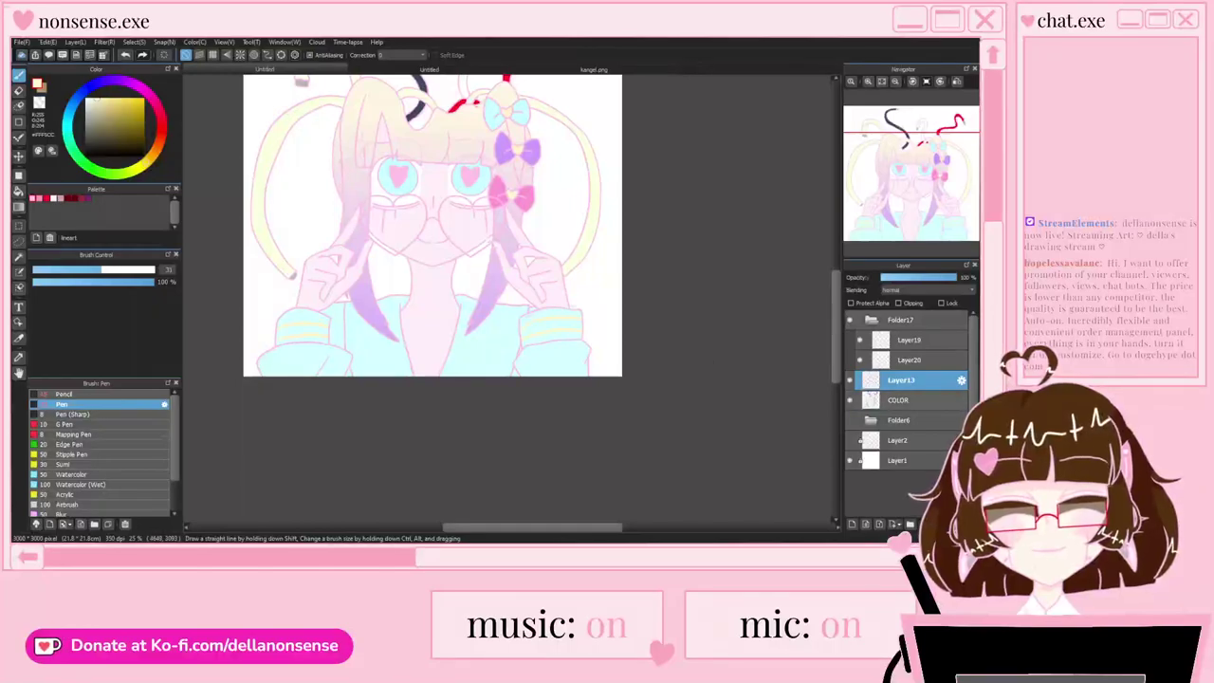
click(901, 401)
scroll(635, 396, down, 1)
scroll(502, 311, up, 1)
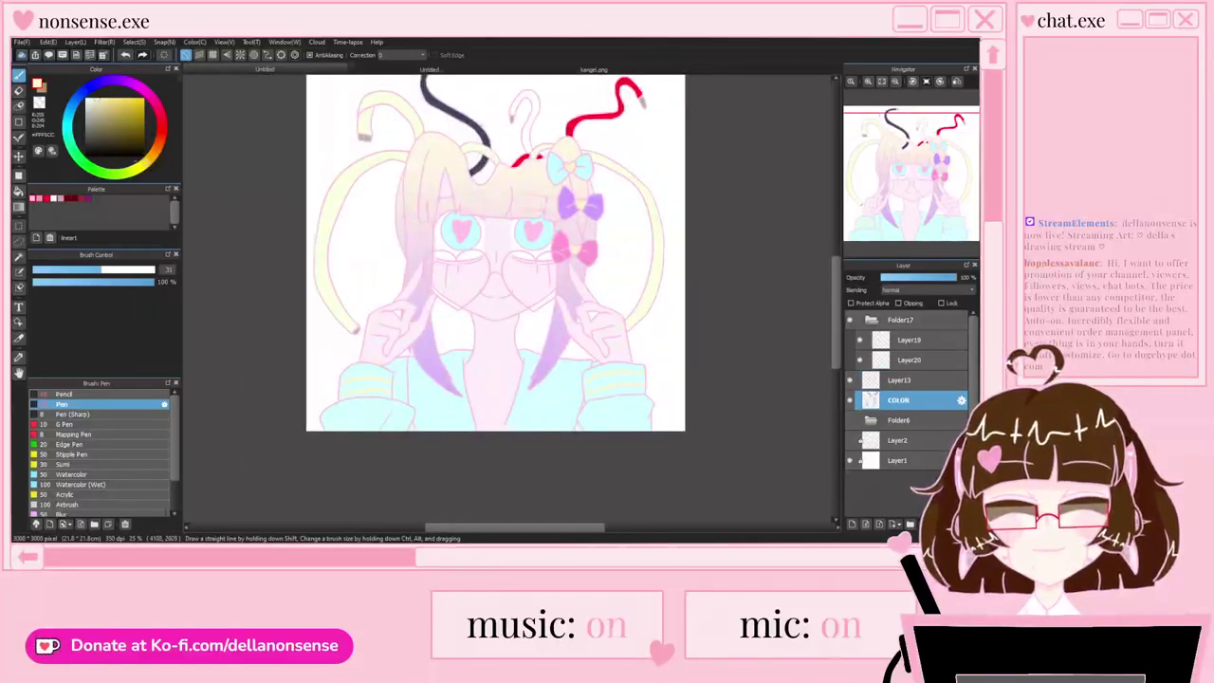
Step: Add a new layer above Layer20 in Folder17, and hide Layer13 and the COLOR layer
click(911, 361)
click(852, 524)
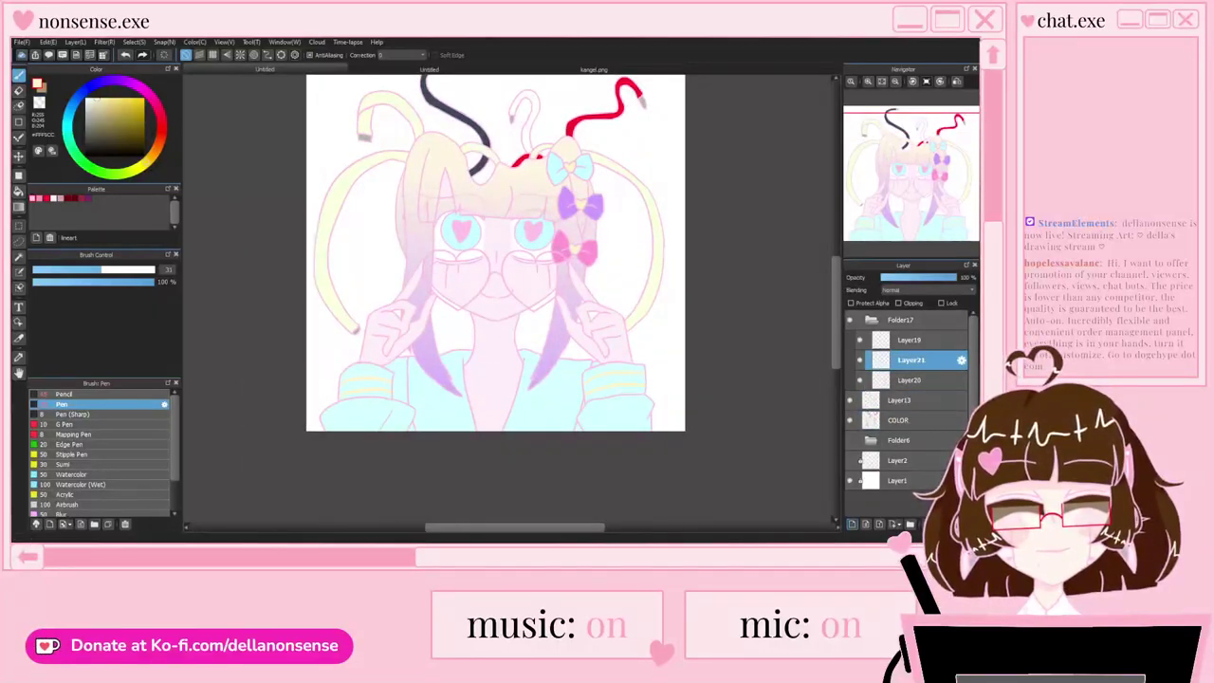
click(850, 400)
click(850, 421)
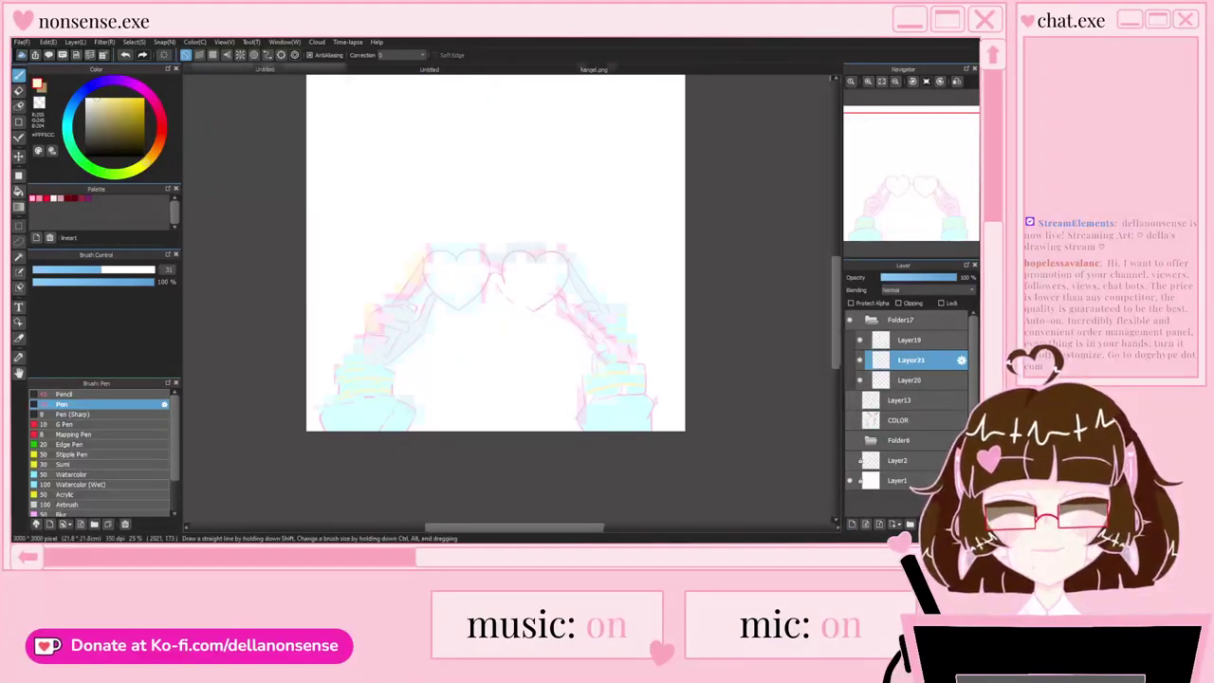
Step: Sample a pink from the character in the kangel.png reference image and return to the drawing
click(590, 69)
scroll(578, 241, down, 3)
click(430, 70)
scroll(577, 198, up, 2)
key(ctrl+Tab)
key(ctrl+Tab)
scroll(525, 197, down, 2)
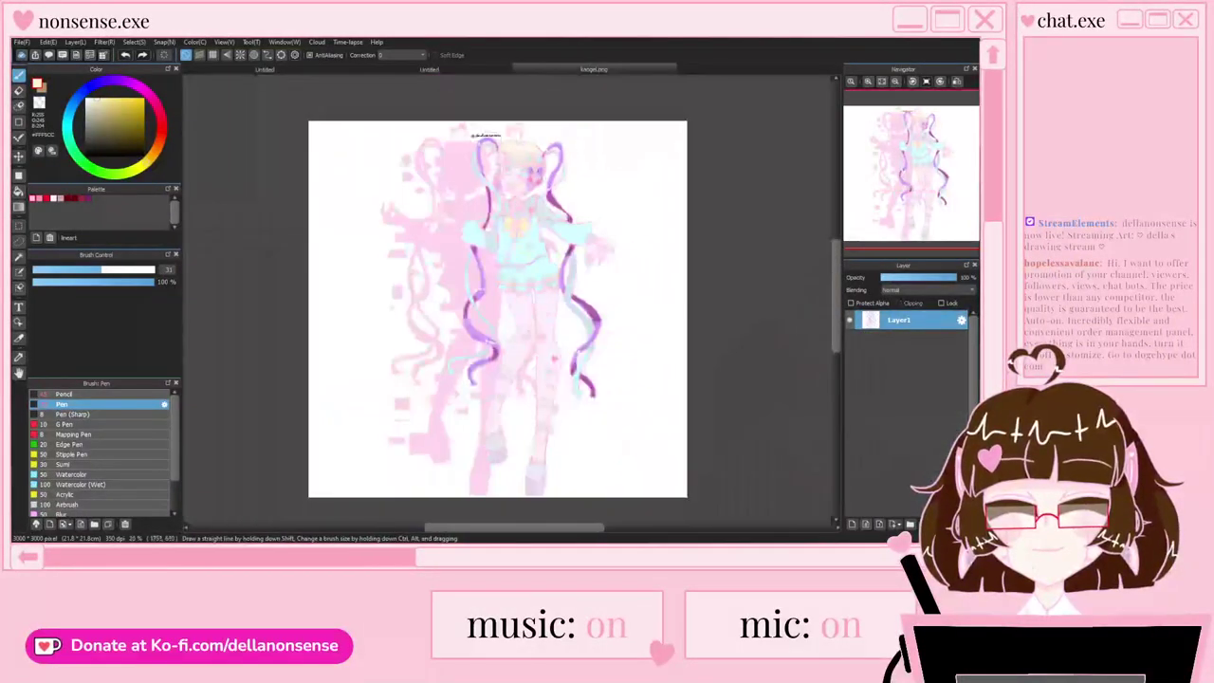
scroll(536, 185, up, 7)
right_click(542, 221)
scroll(536, 218, down, 2)
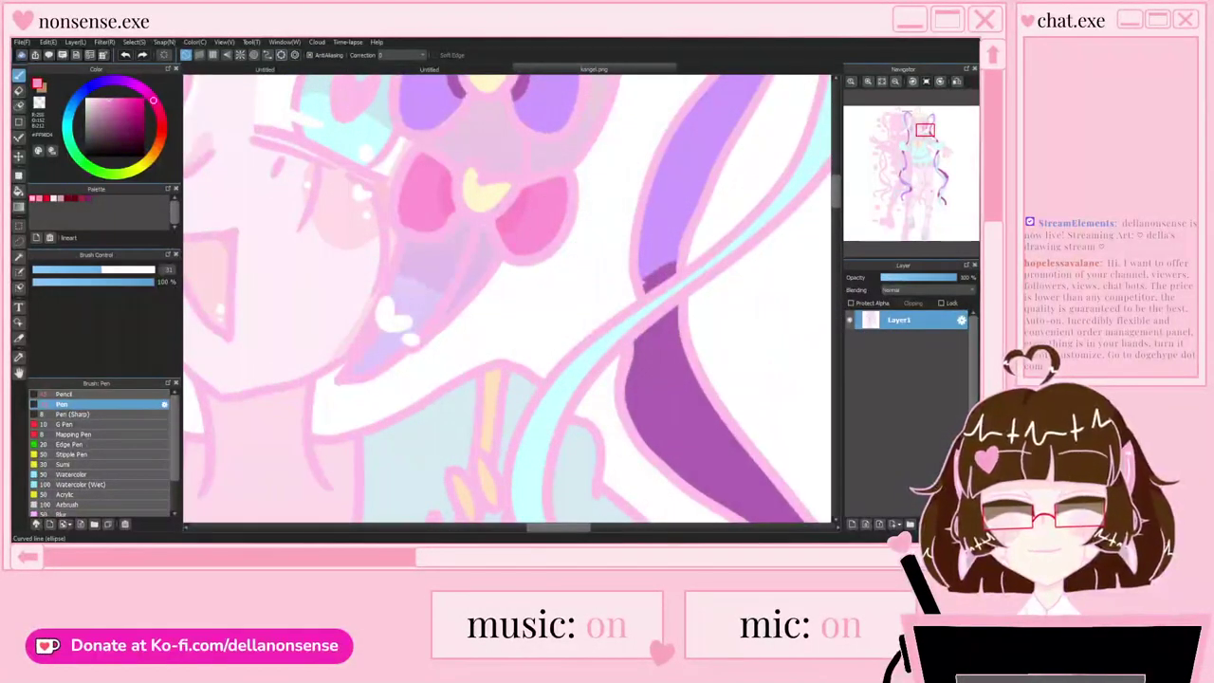
key(ctrl+Tab)
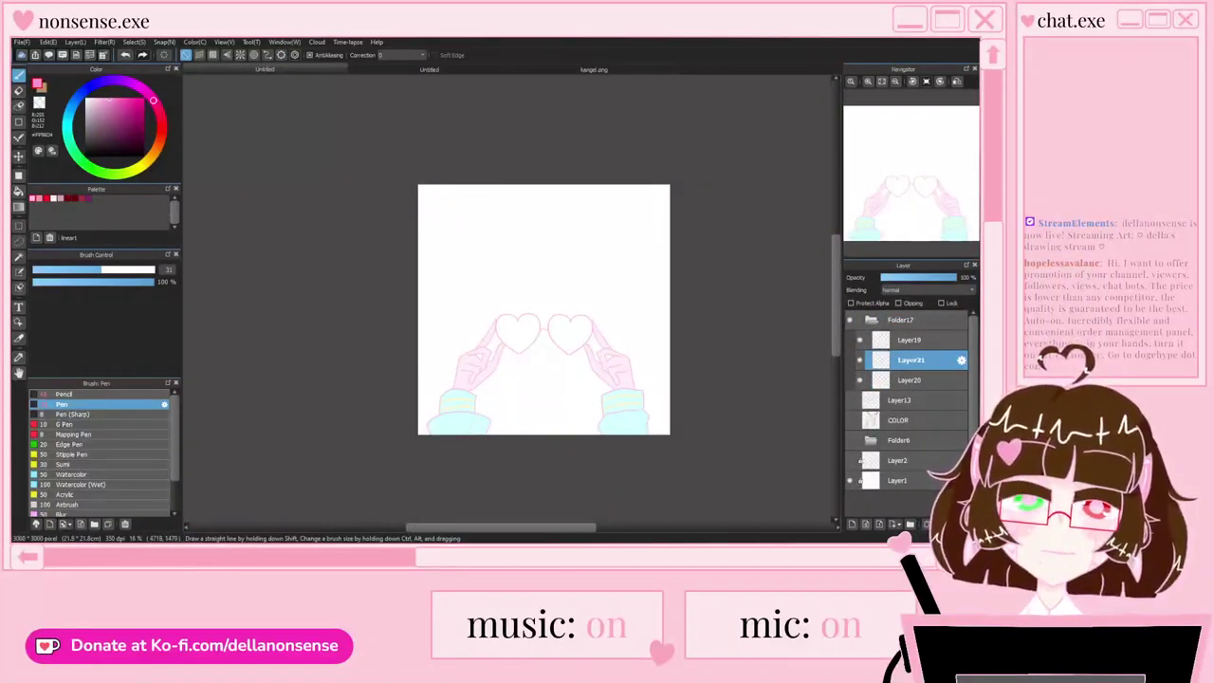
Step: Fill both heart-shaped lenses with the sampled pink on the new layer, and show Layer13 and COLOR again
click(19, 191)
scroll(488, 339, up, 1)
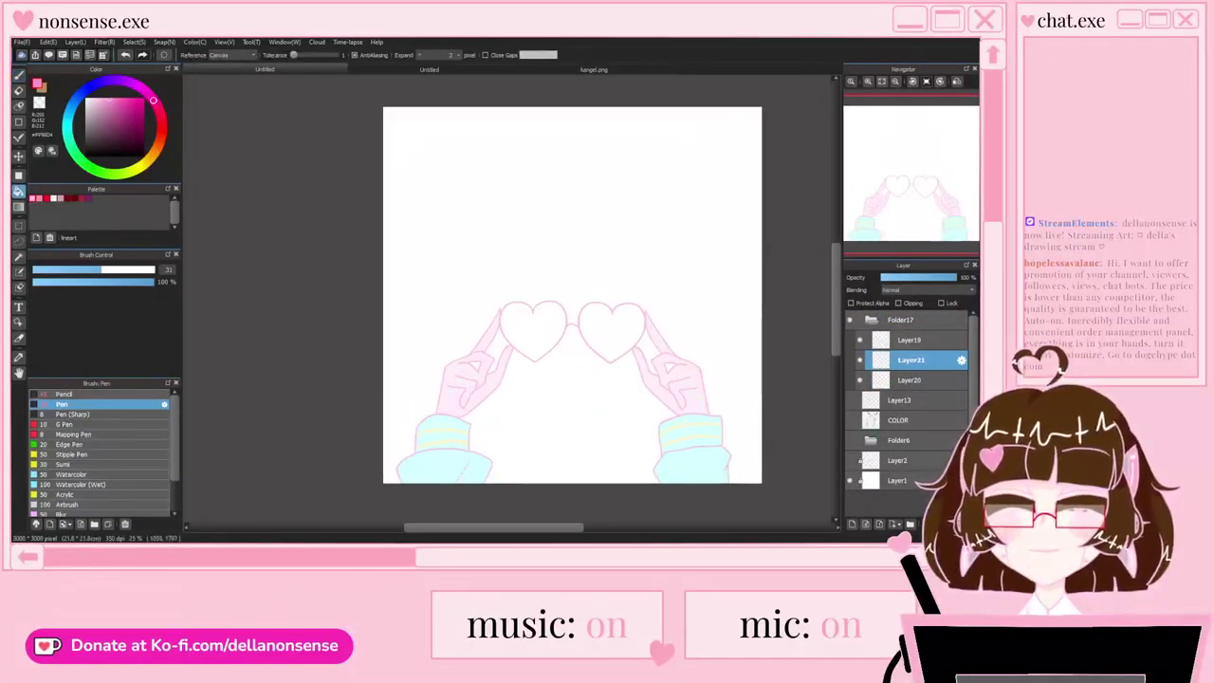
click(533, 328)
click(610, 322)
drag(684, 468, 592, 385)
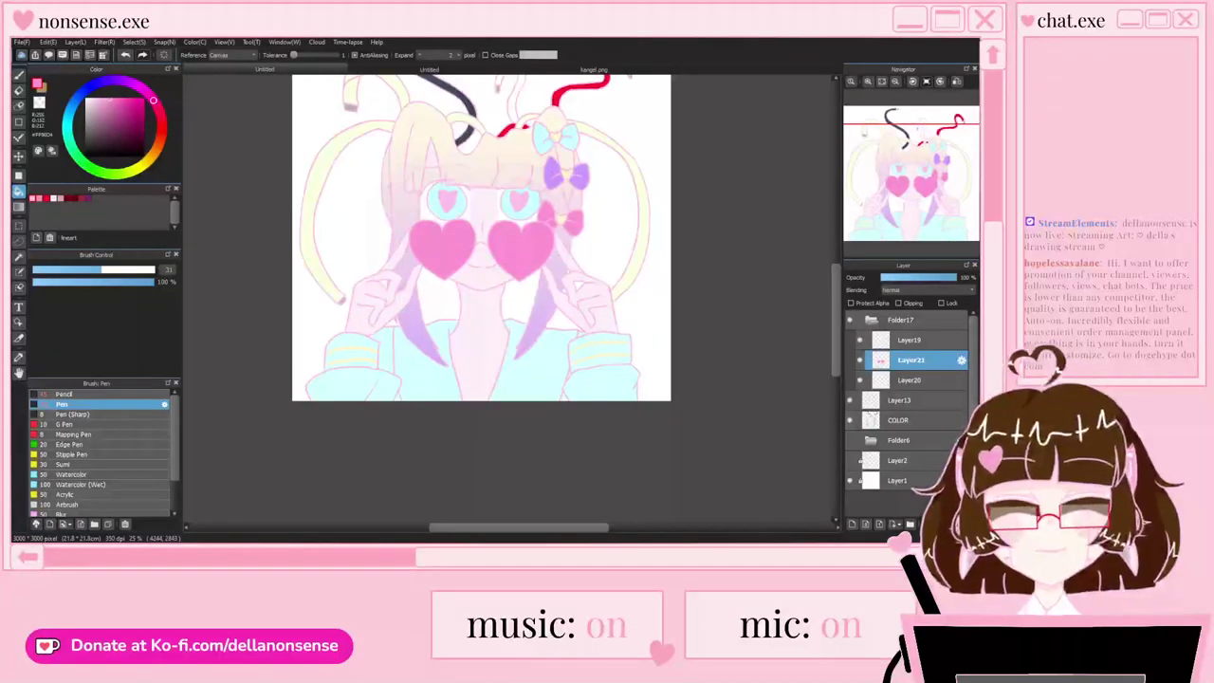
Step: Set the opacity of the pink lens fill layer to 56%
click(921, 277)
click(910, 277)
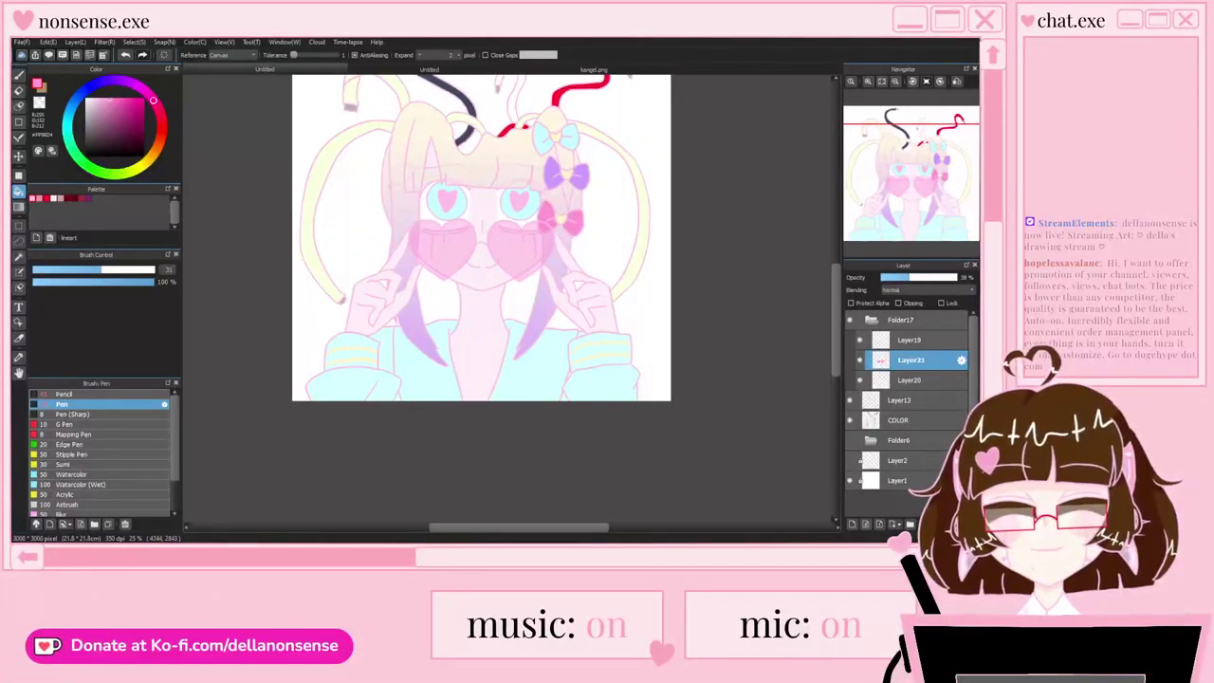
scroll(490, 251, up, 3)
scroll(489, 251, down, 1)
scroll(513, 298, down, 3)
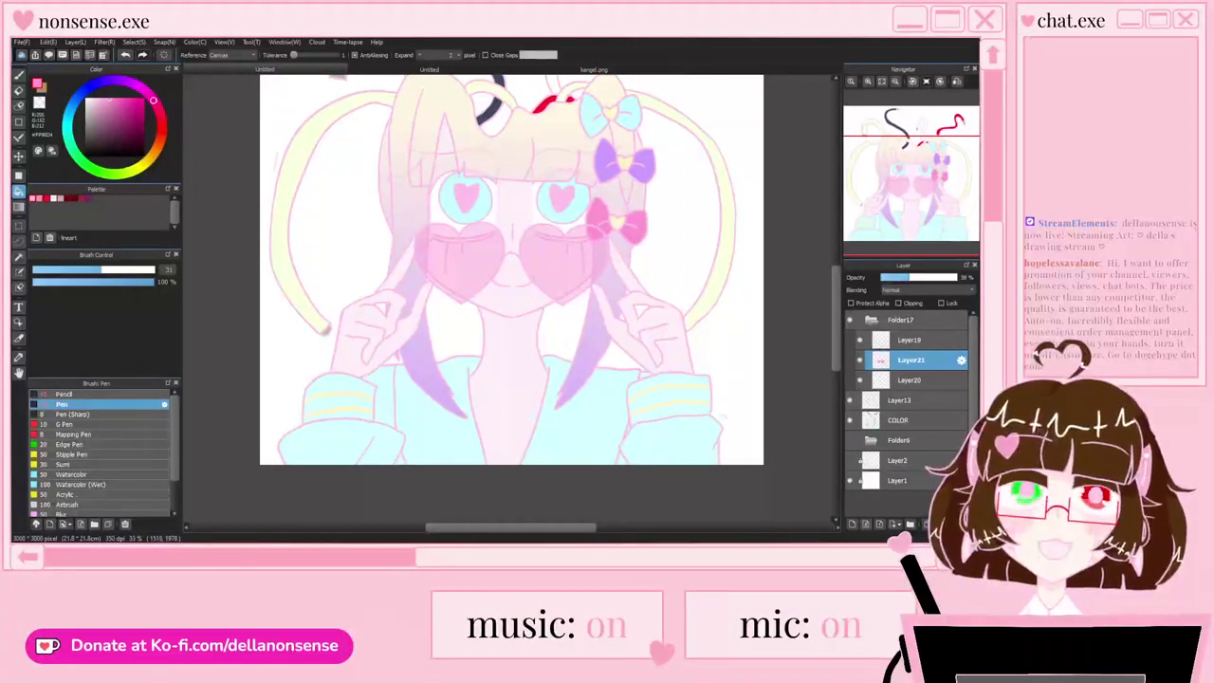
scroll(508, 299, up, 3)
scroll(507, 299, down, 1)
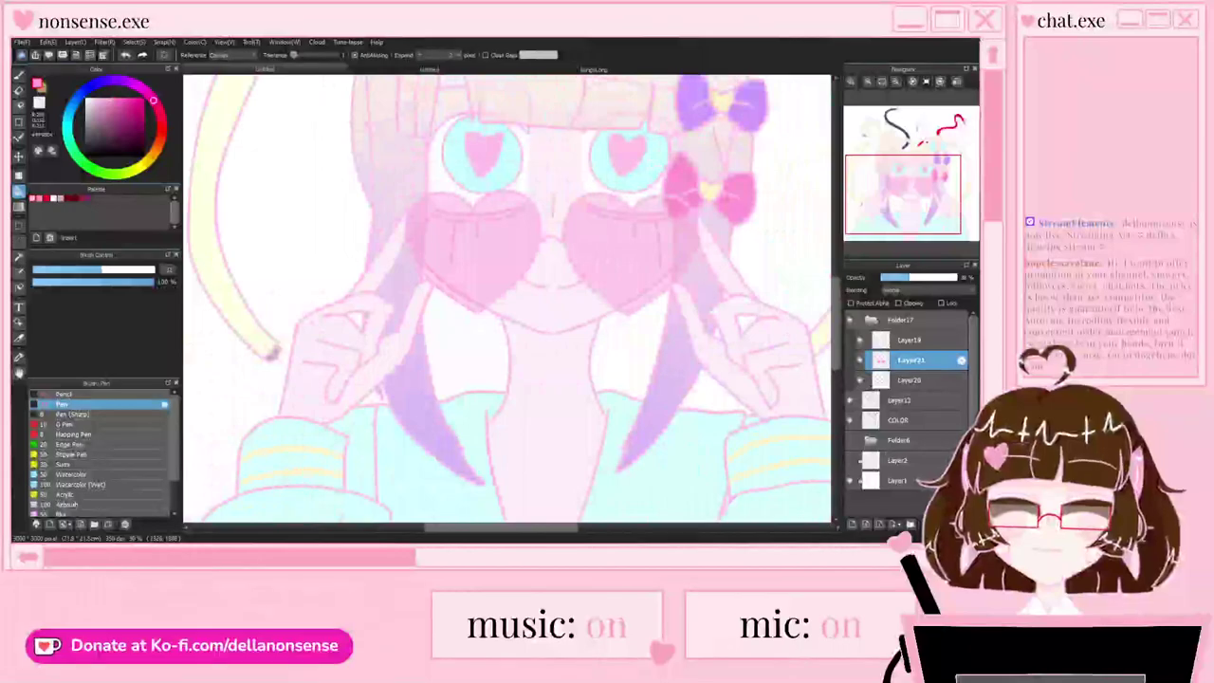
scroll(507, 298, up, 1)
click(924, 277)
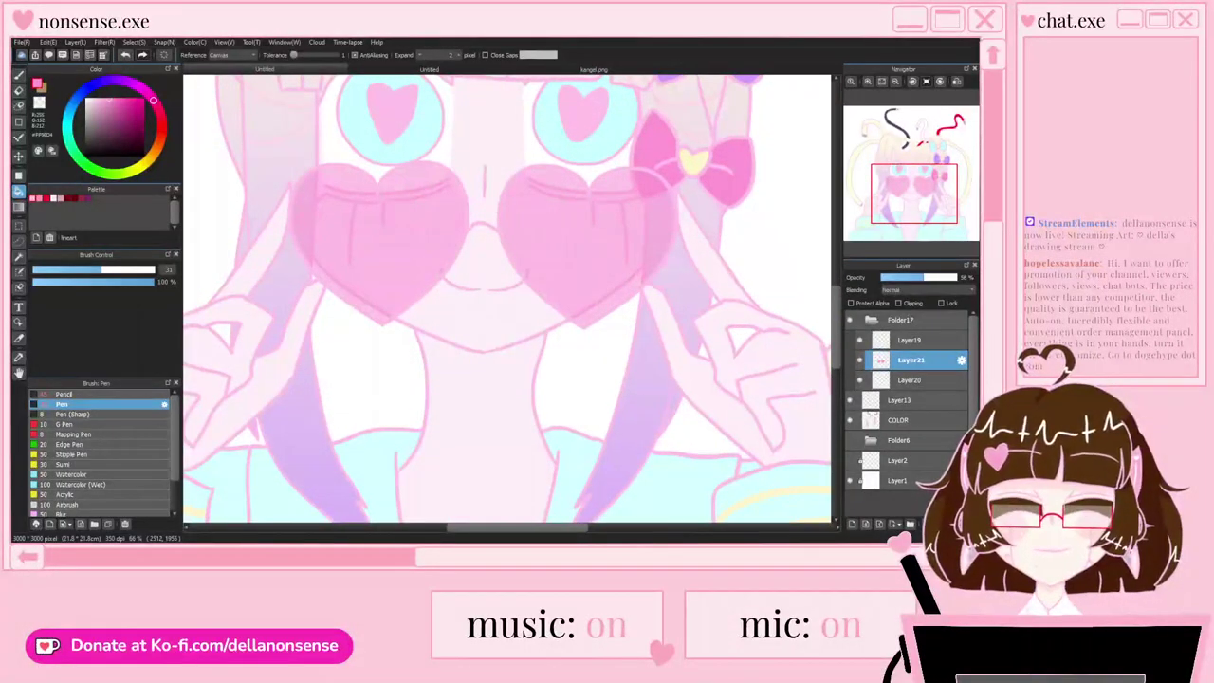
Step: Check the reference images, sample a pale pinkish white from the pixel-art one, and return to the drawing
click(594, 69)
scroll(569, 270, down, 3)
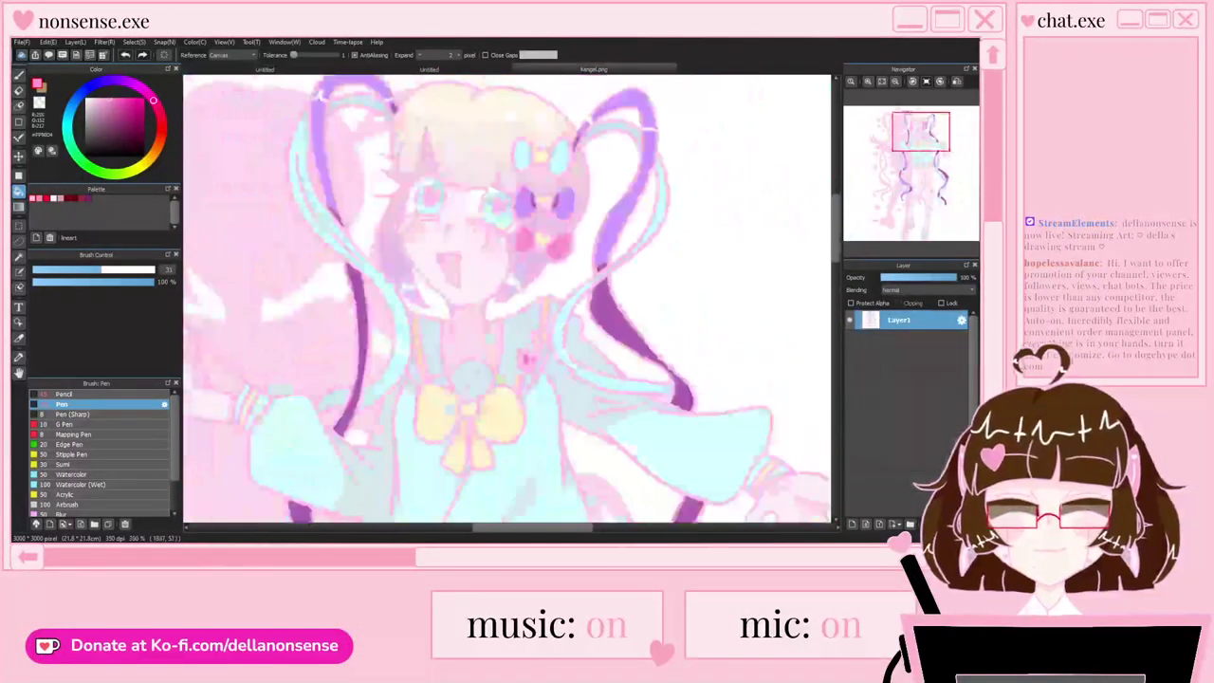
key(ctrl+Tab)
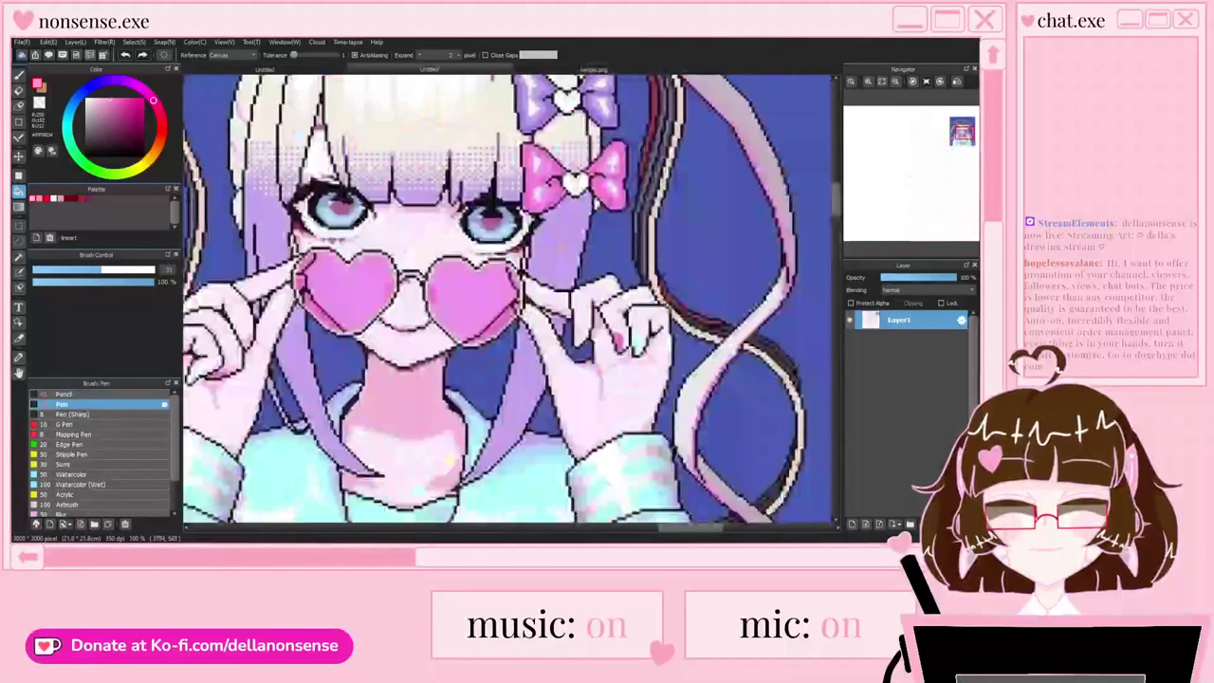
scroll(396, 157, up, 5)
right_click(391, 235)
click(265, 69)
scroll(560, 304, down, 3)
scroll(560, 304, up, 3)
scroll(571, 324, down, 3)
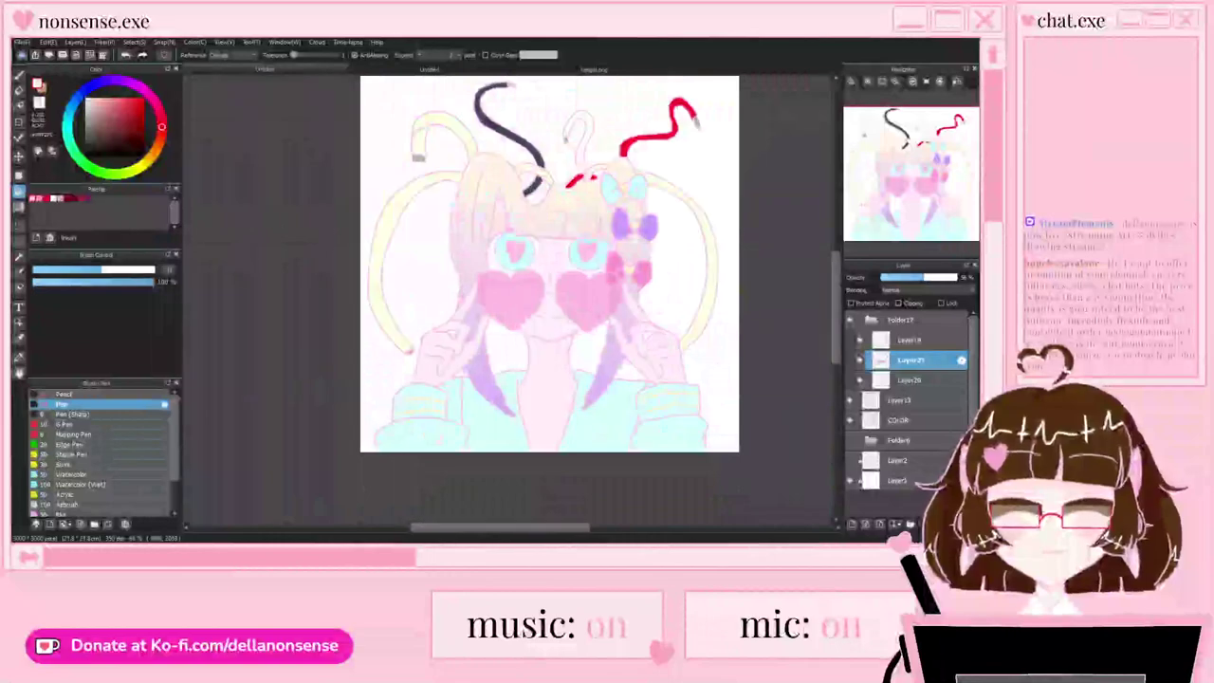
scroll(474, 267, down, 1)
scroll(617, 386, up, 1)
Step: Add a new layer above Layer19 in Folder17 and turn on clipping for it
click(911, 341)
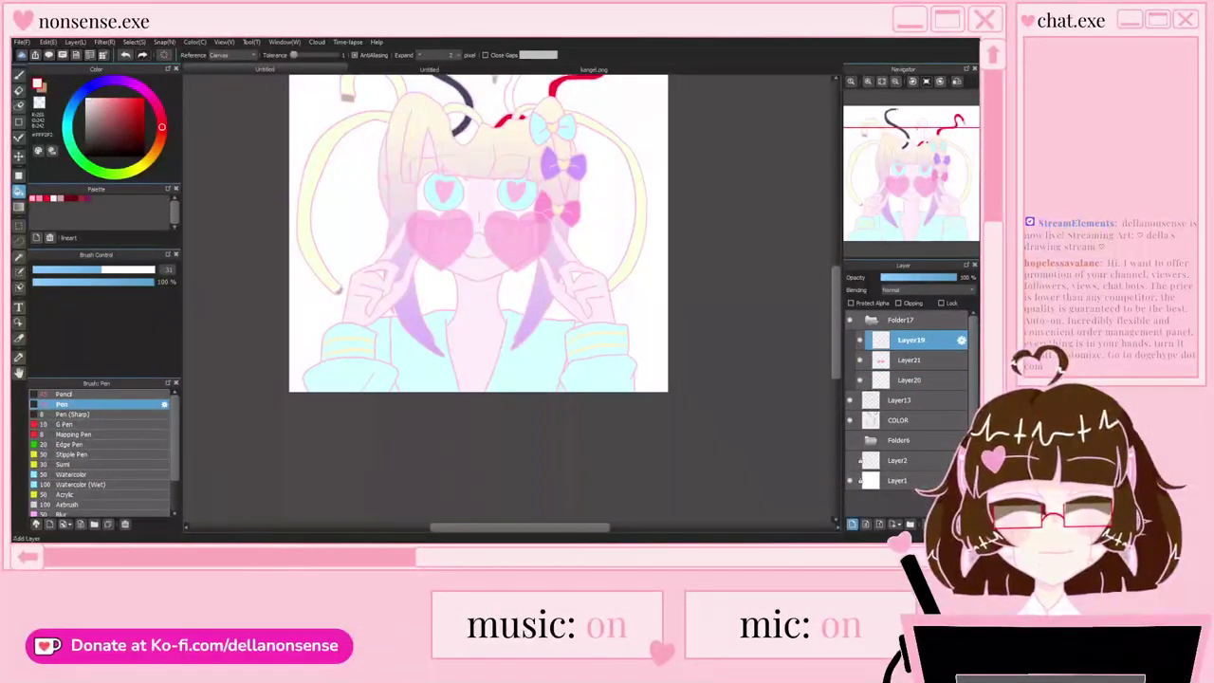
click(852, 524)
click(900, 304)
Step: Paint over the left heart lens outline and the glasses' bridge in the pale white with the Pen brush
scroll(417, 209, up, 5)
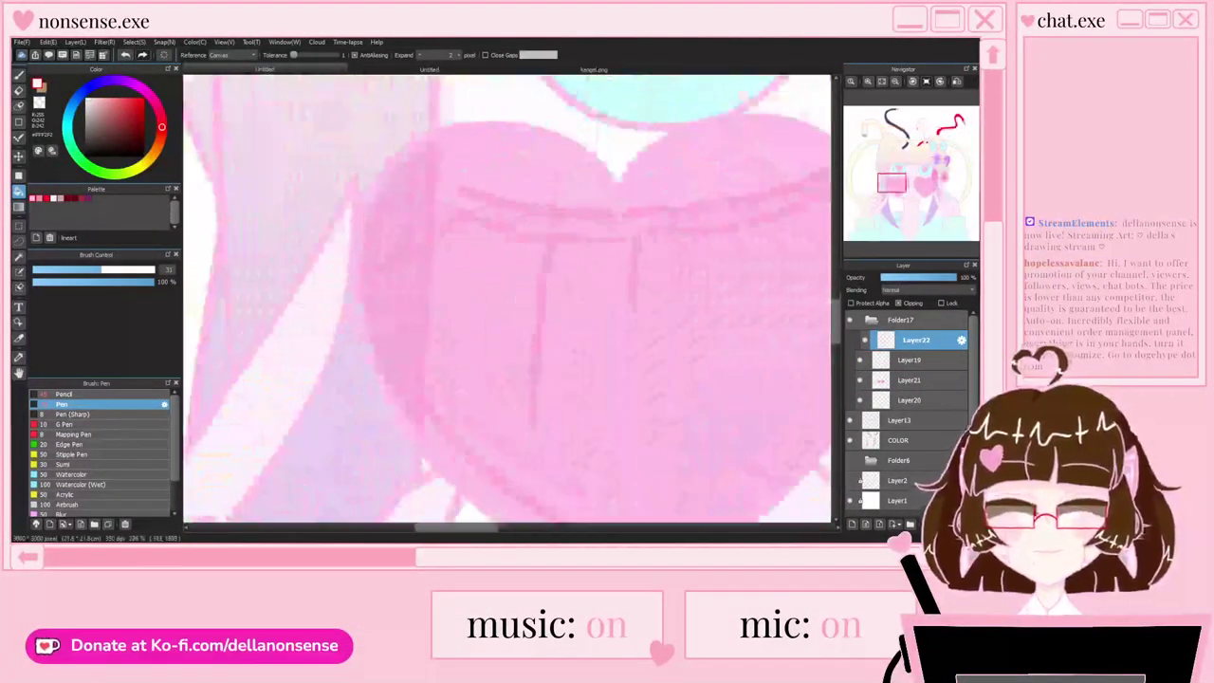
key(b)
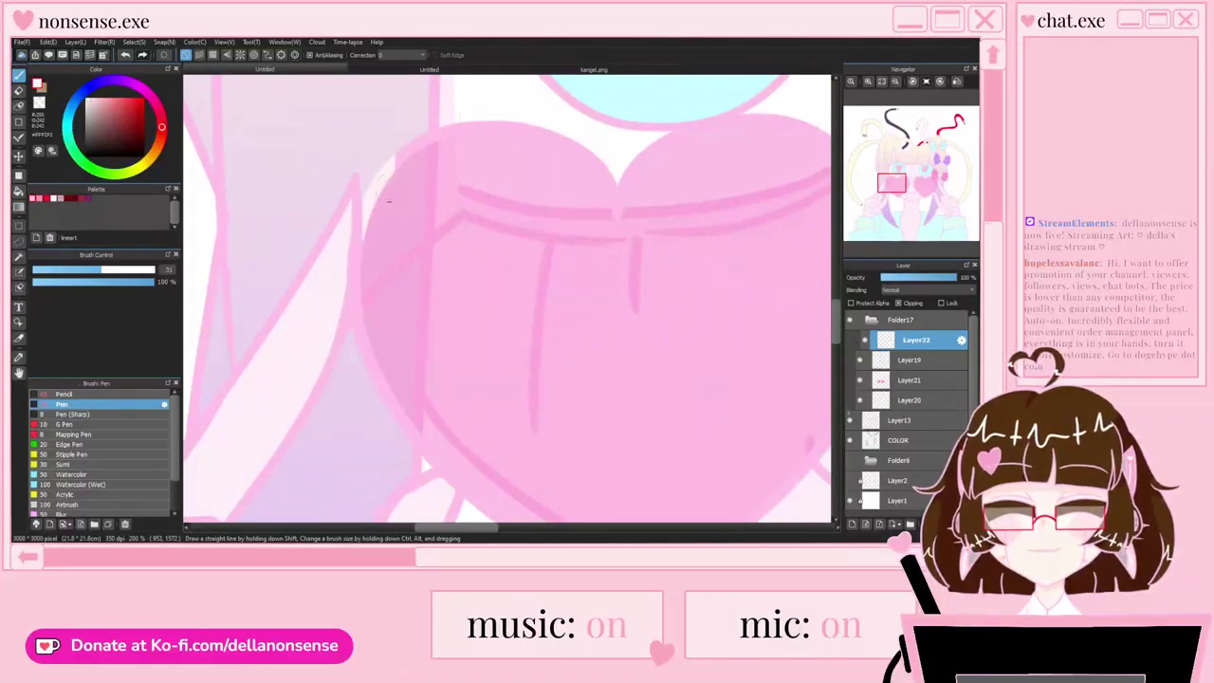
scroll(373, 239, down, 3)
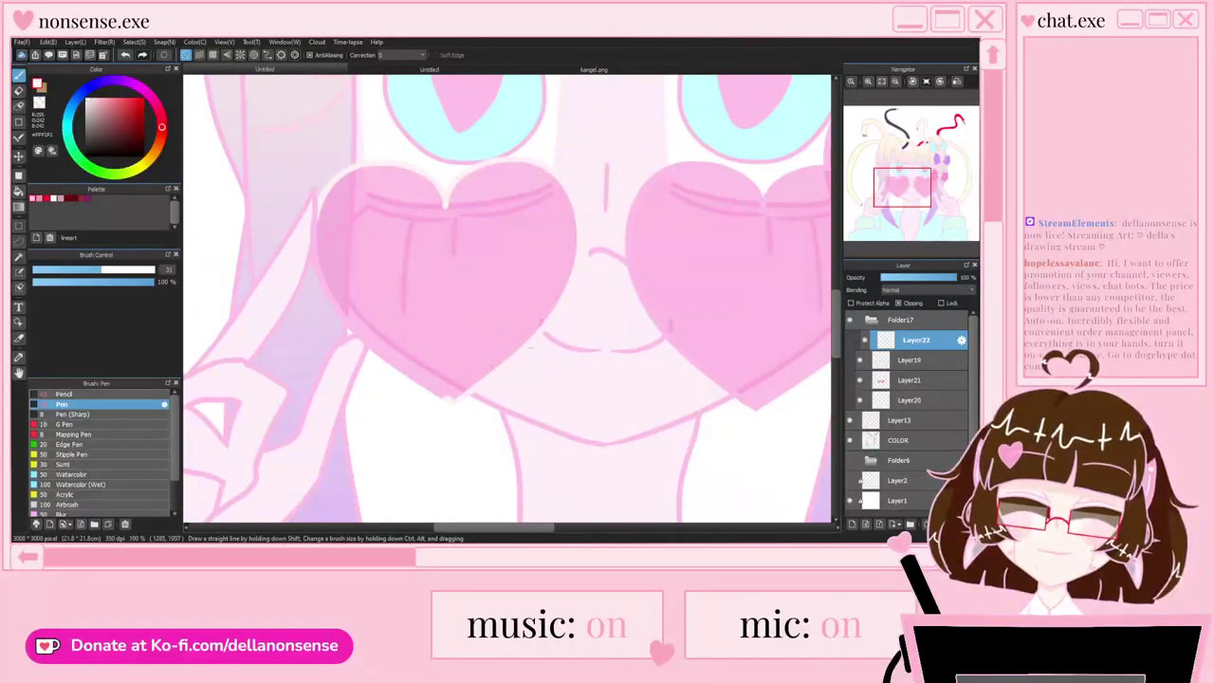
scroll(434, 327, up, 2)
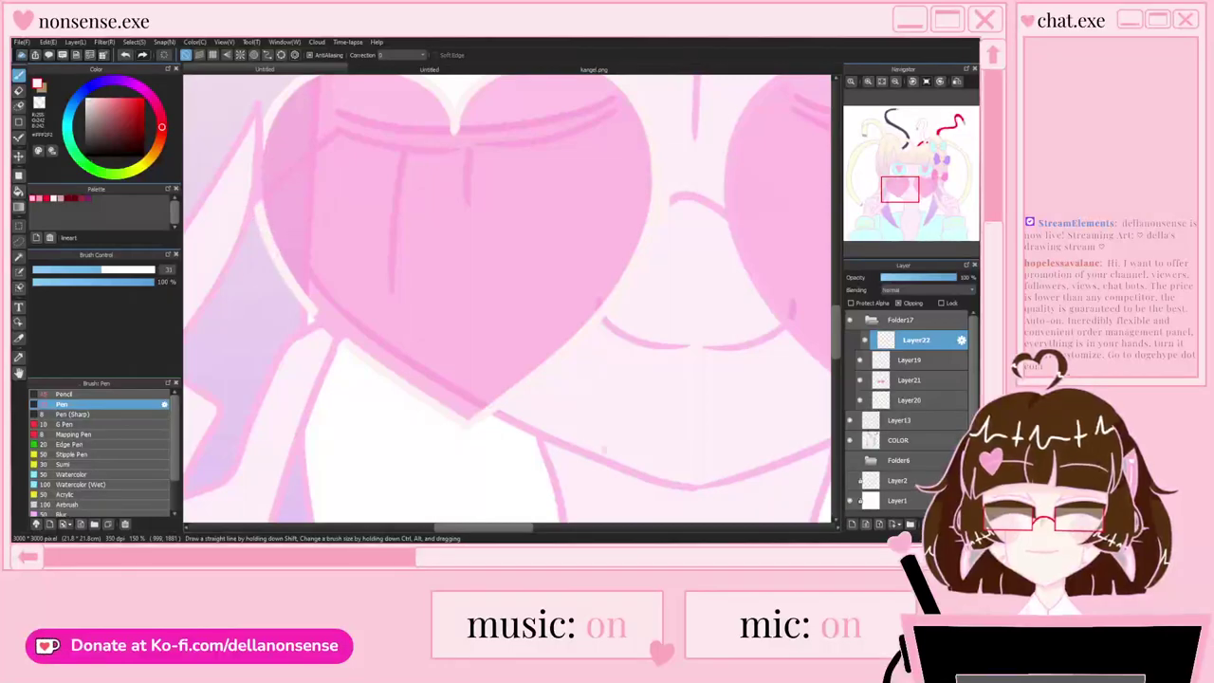
scroll(313, 308, down, 3)
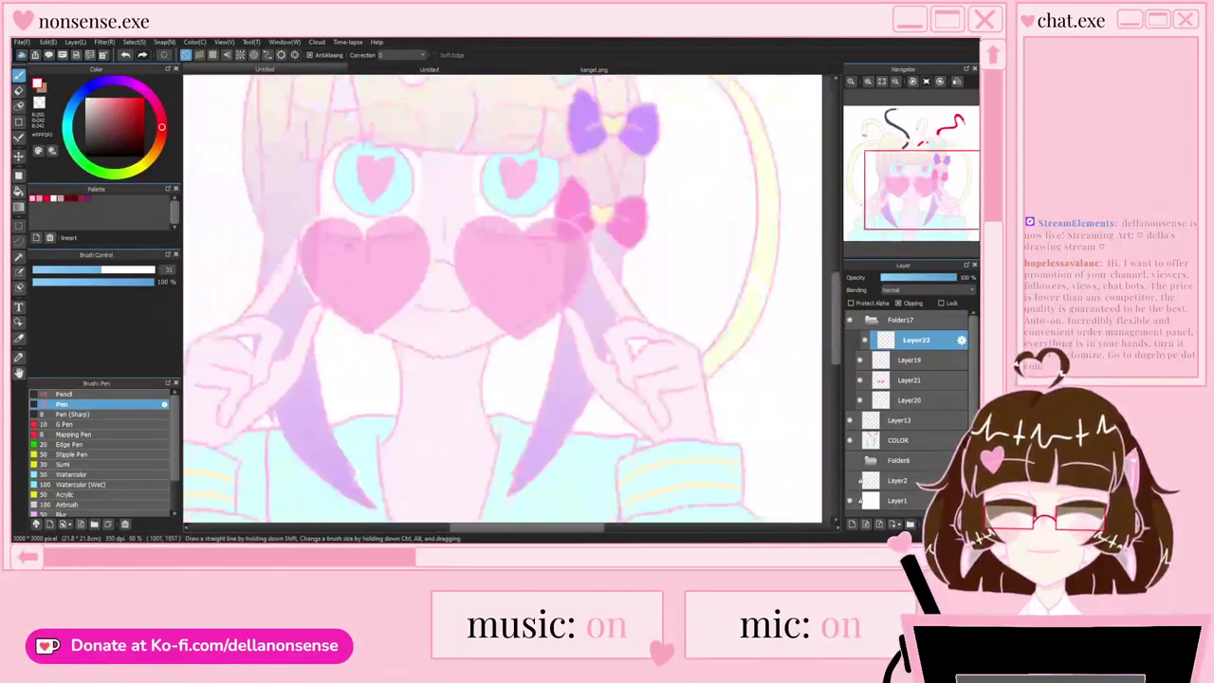
scroll(425, 300, up, 3)
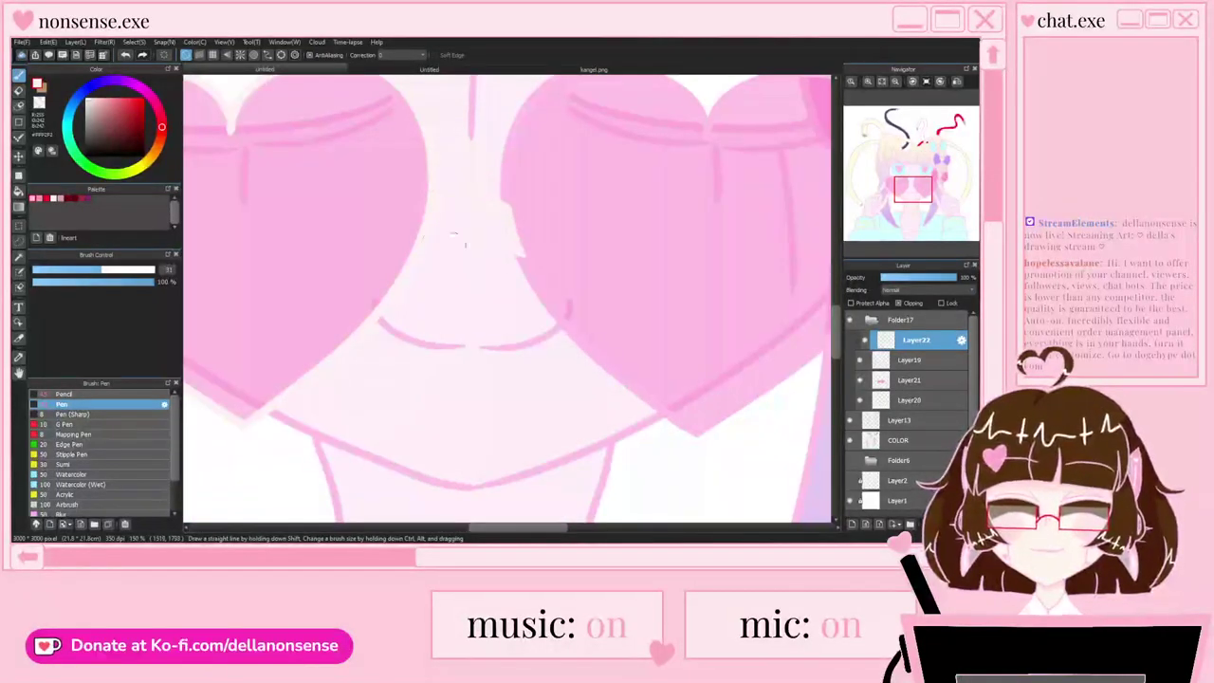
scroll(474, 240, down, 3)
Step: Paint over the right heart lens outline in the pale white, around its lobes and down to the tip
scroll(334, 246, up, 3)
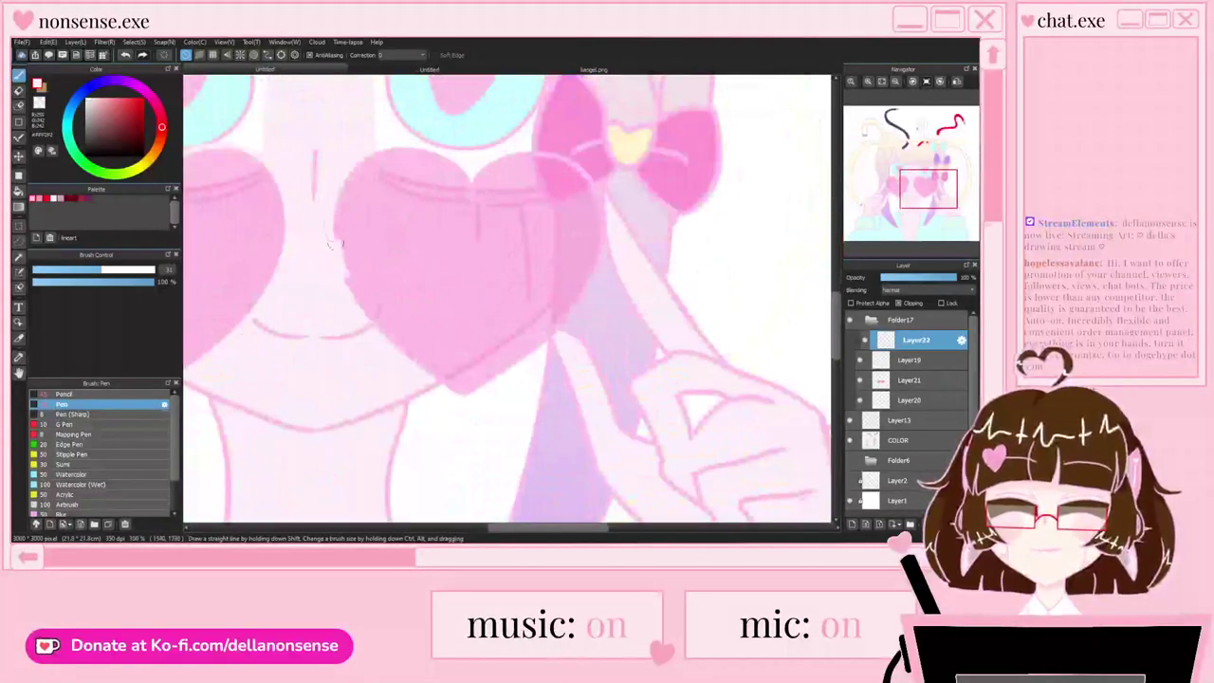
mouse_move(469, 183)
mouse_down()
mouse_move(542, 156)
mouse_move(596, 211)
mouse_up()
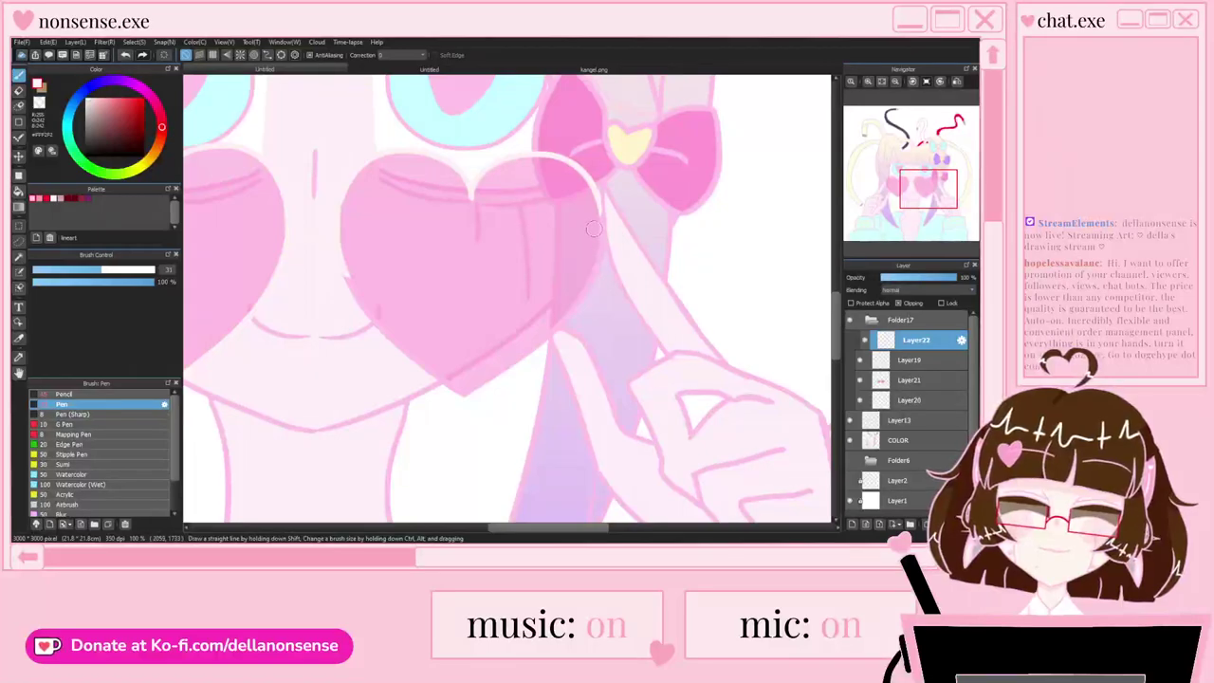
scroll(592, 228, up, 2)
scroll(534, 261, down, 3)
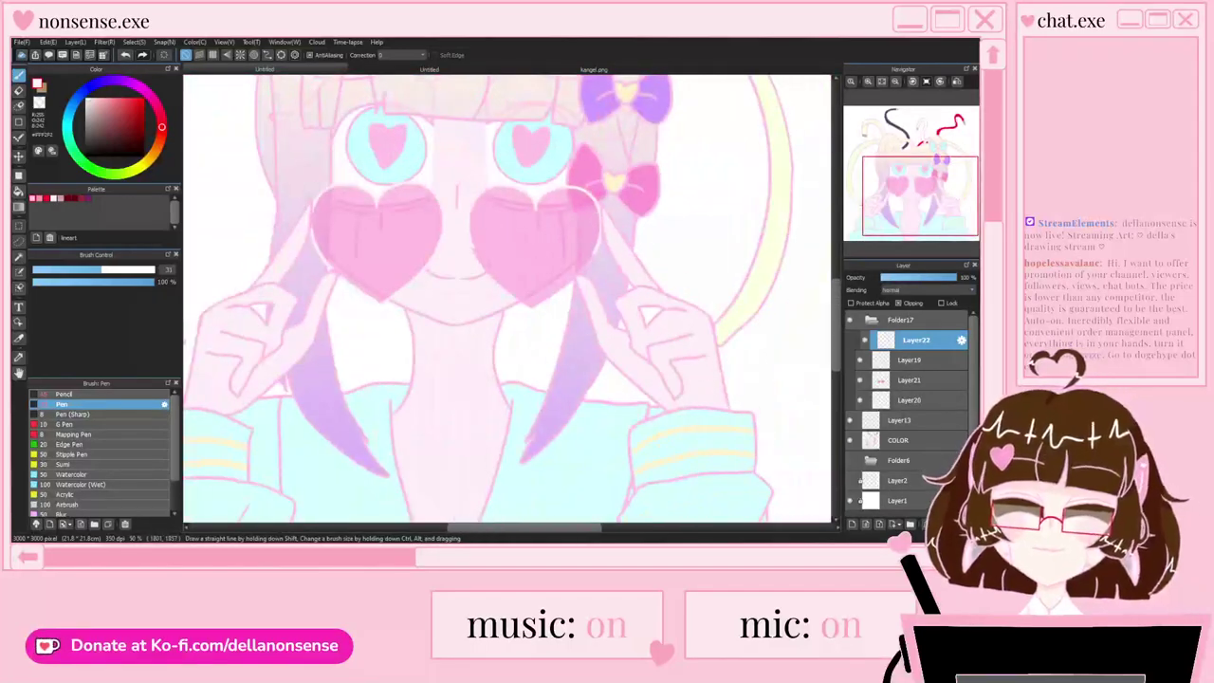
scroll(535, 261, up, 4)
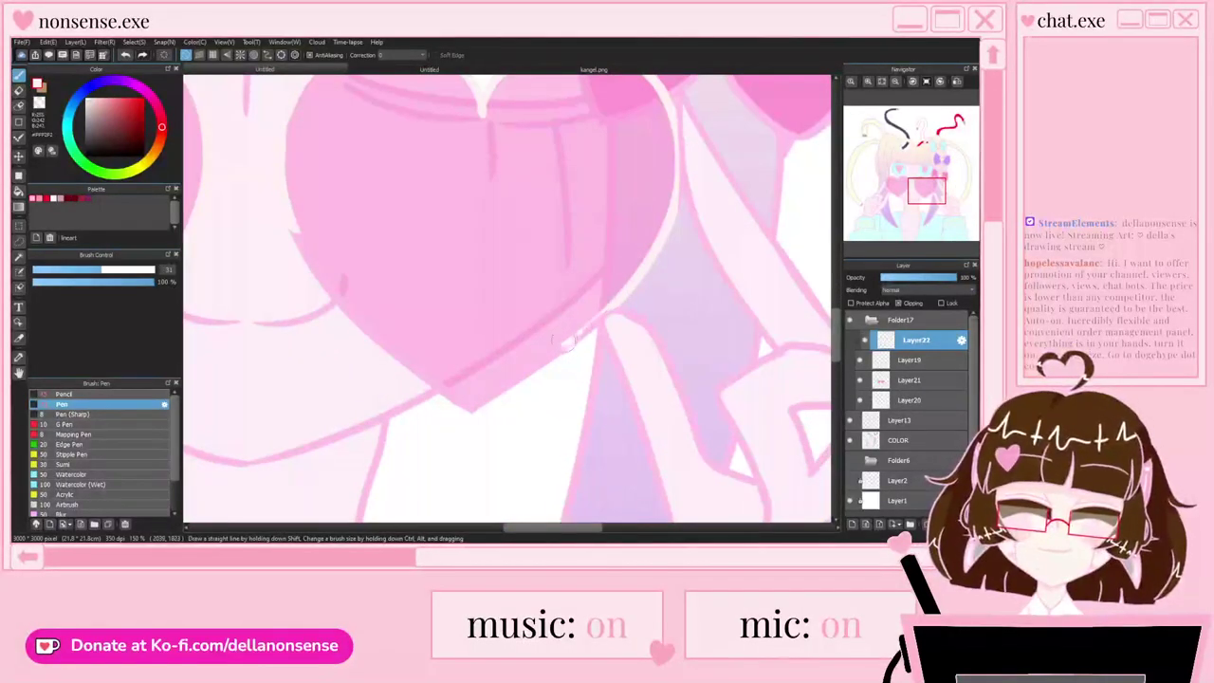
drag(575, 339, 466, 413)
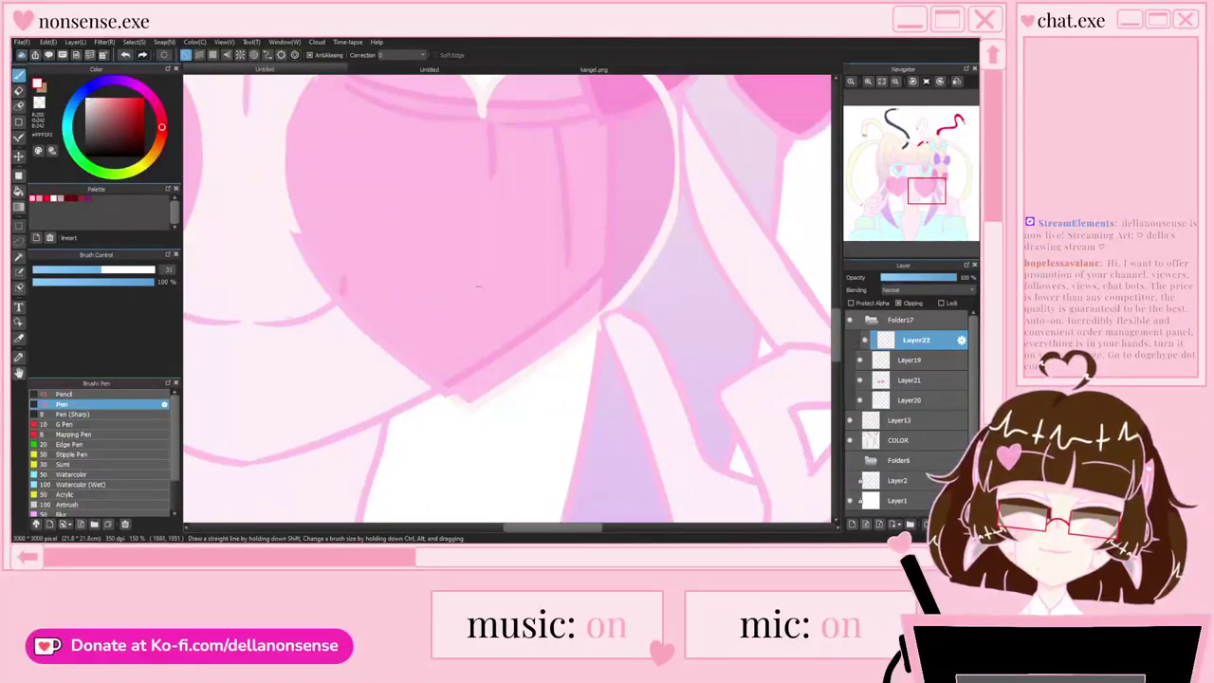
Step: Touch up the pale outline where the right lens meets the fingertip, erasing the excess paint
scroll(612, 354, up, 1)
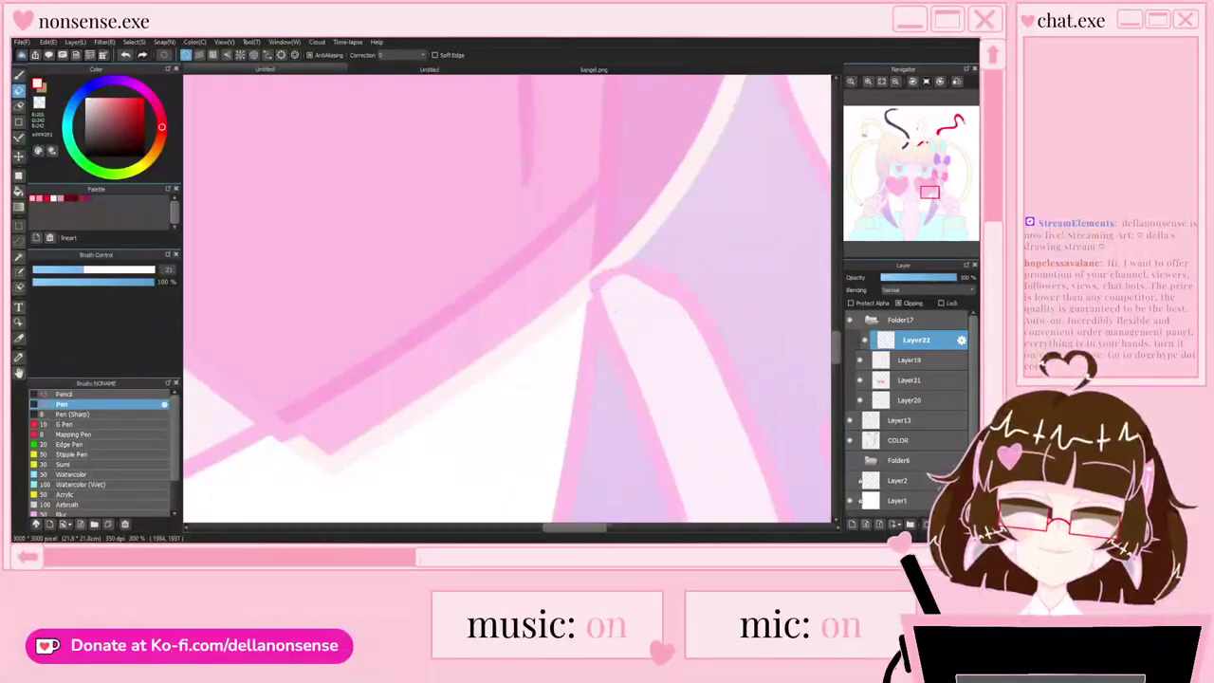
key(b)
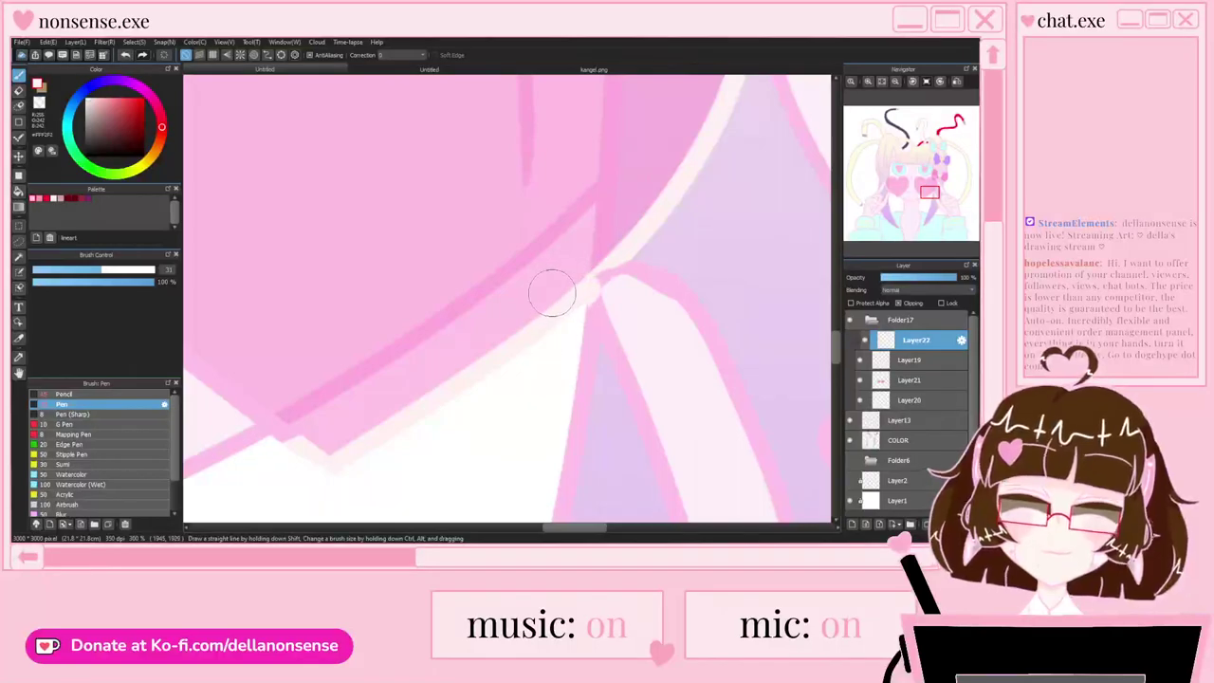
key(e)
drag(599, 301, 612, 300)
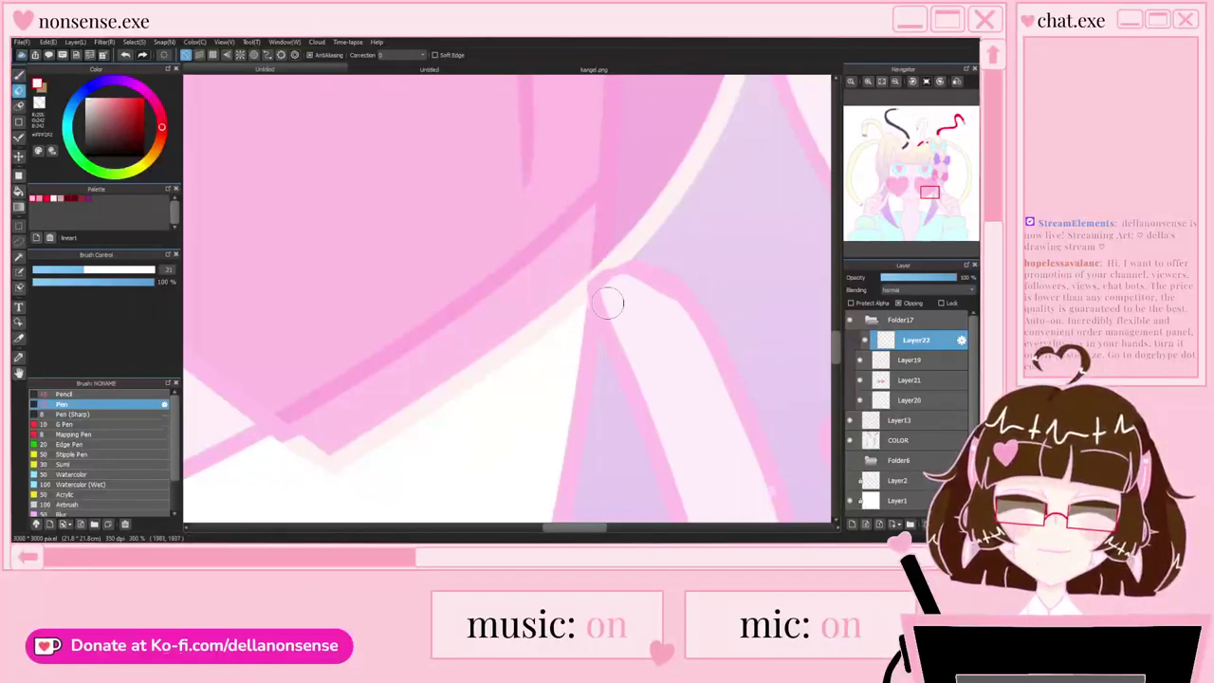
scroll(575, 298, down, 3)
key(b)
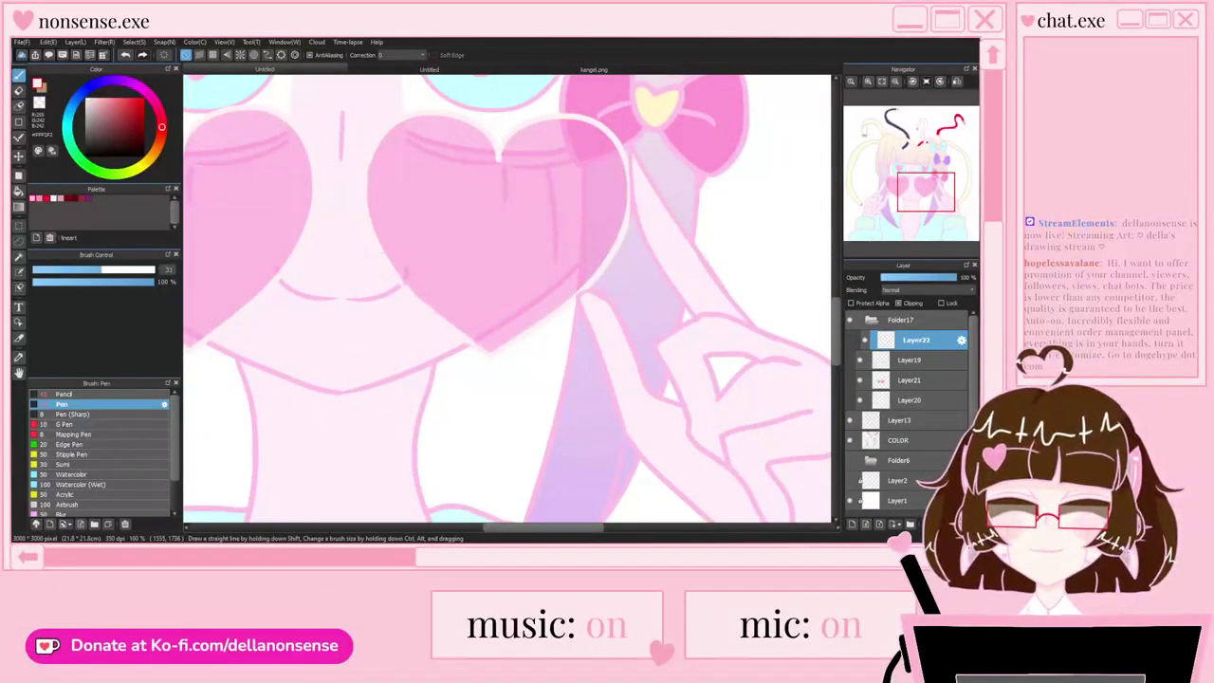
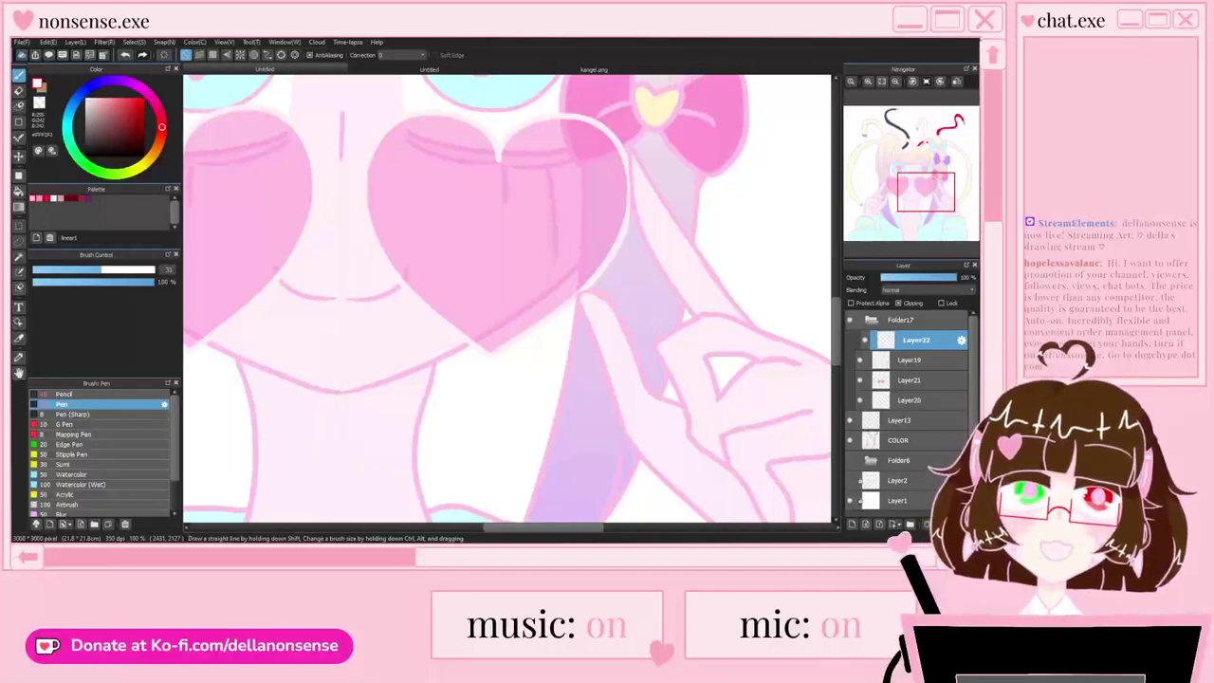
scroll(491, 261, down, 2)
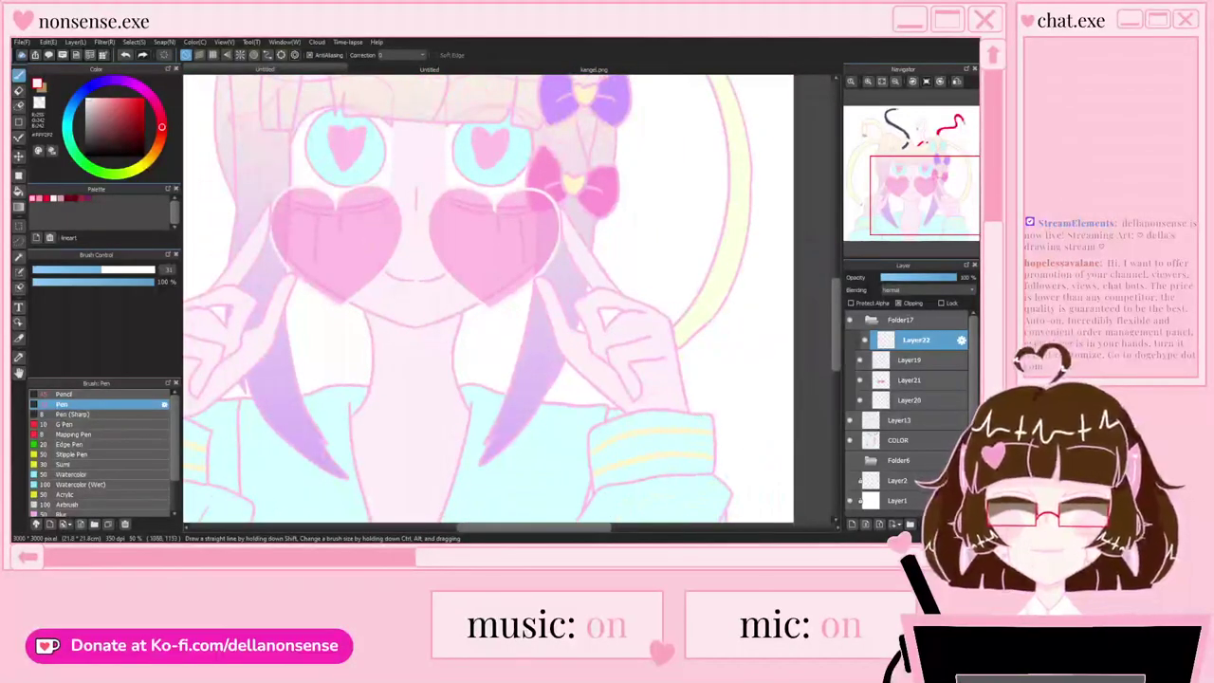
scroll(489, 299, down, 2)
scroll(466, 231, up, 3)
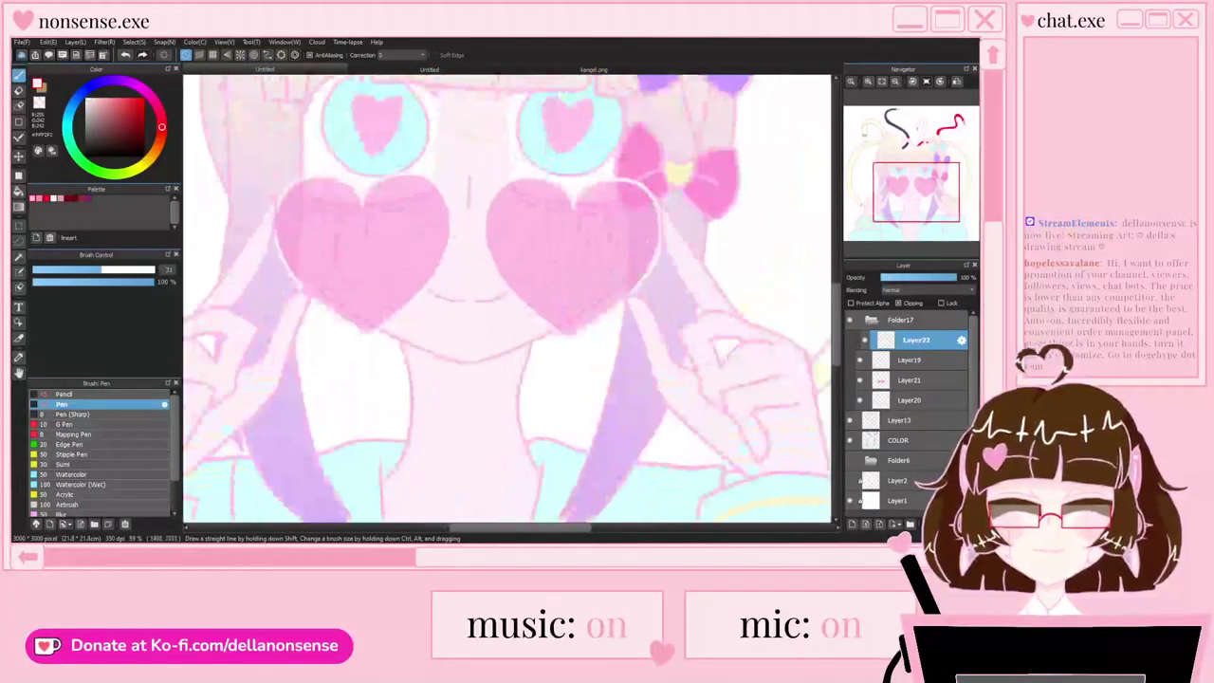
Step: Lower the opacity of Layer22 to 56% and merge it down into Layer19
click(931, 278)
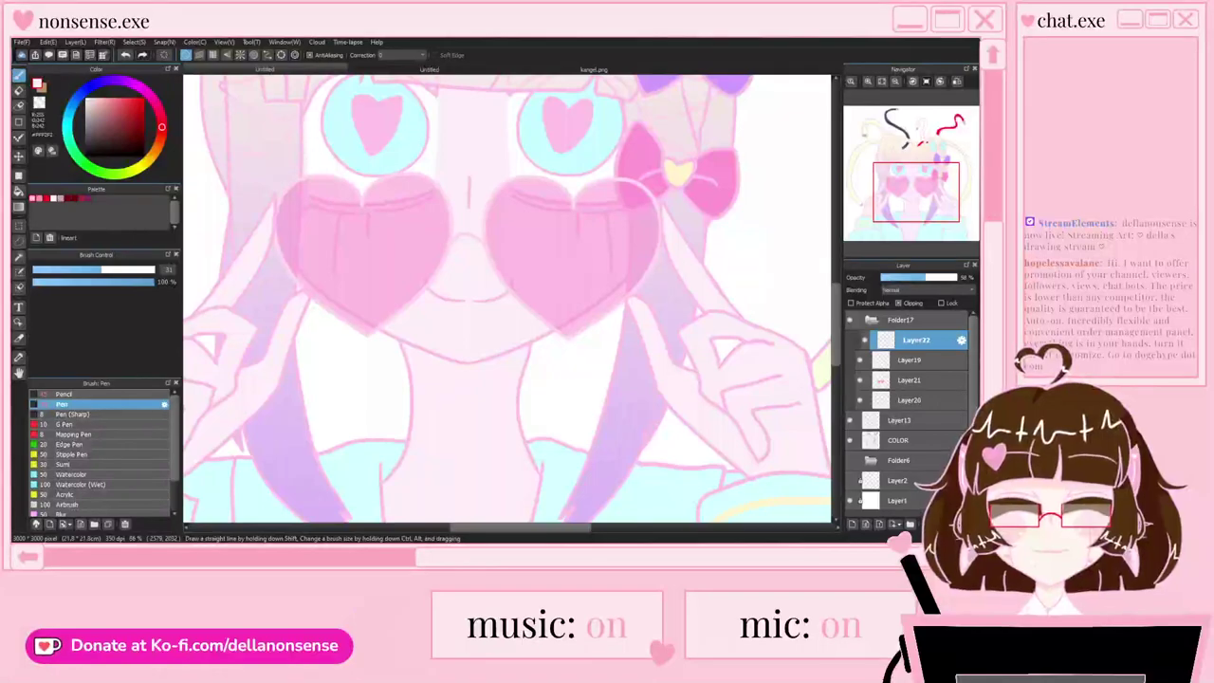
key(ctrl+e)
scroll(495, 293, down, 5)
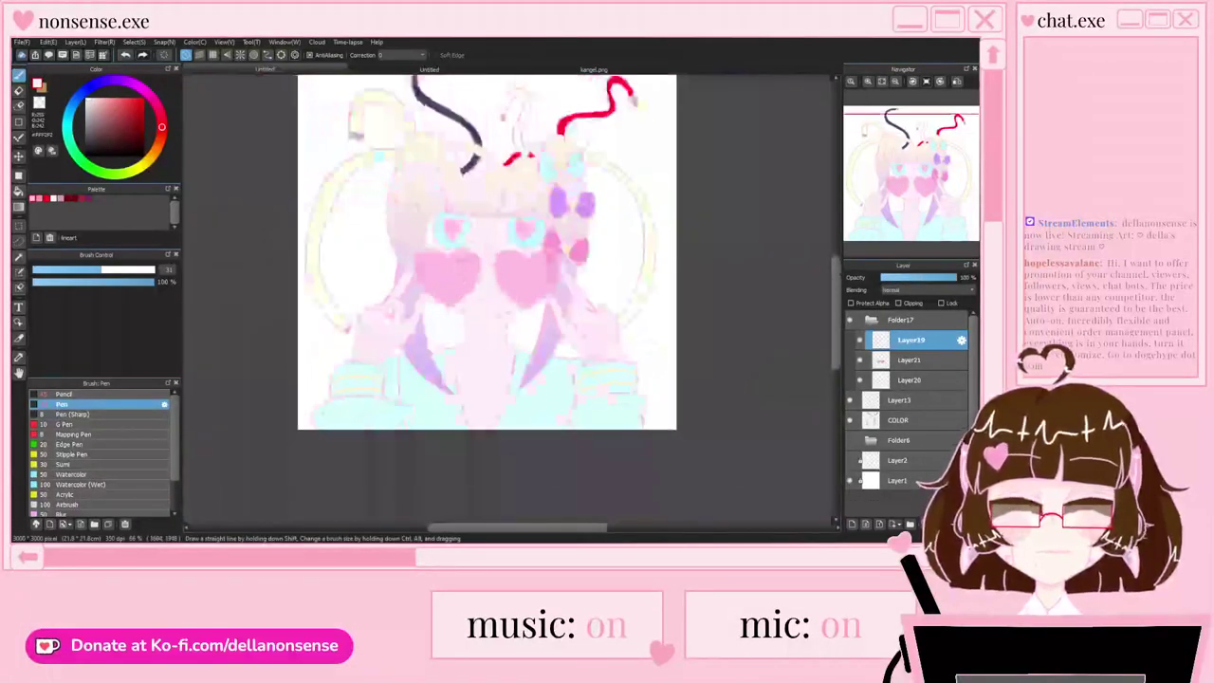
scroll(495, 292, up, 5)
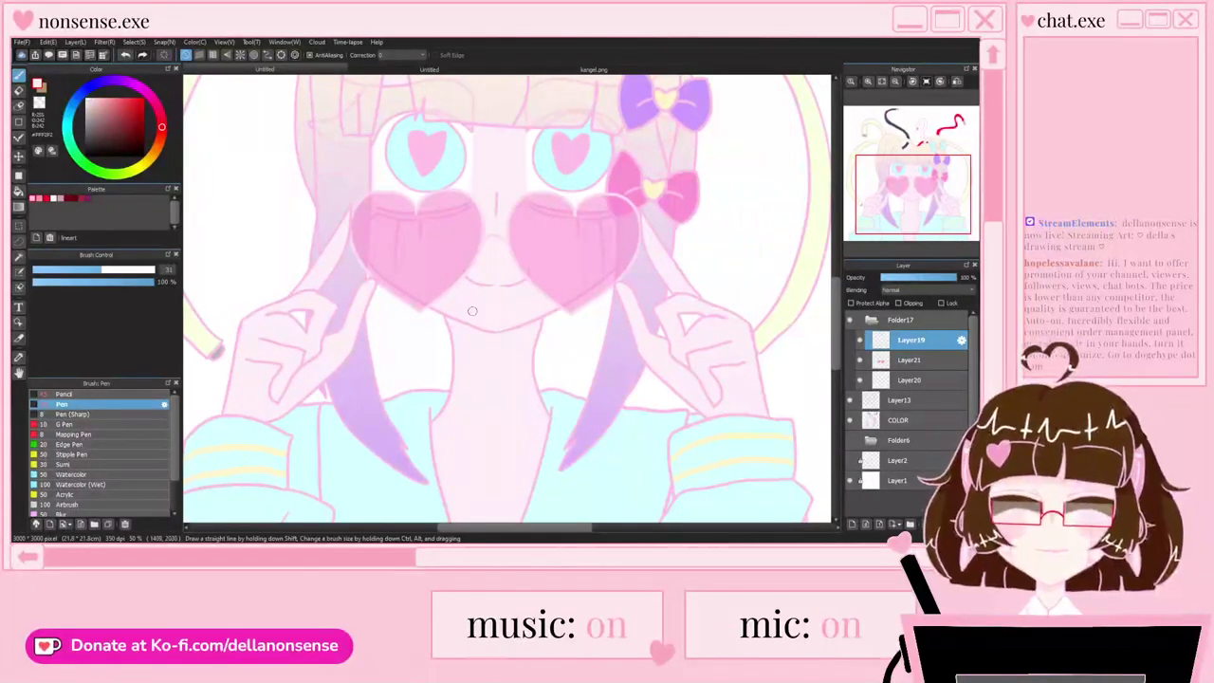
scroll(472, 310, down, 4)
scroll(472, 310, up, 3)
scroll(472, 310, down, 3)
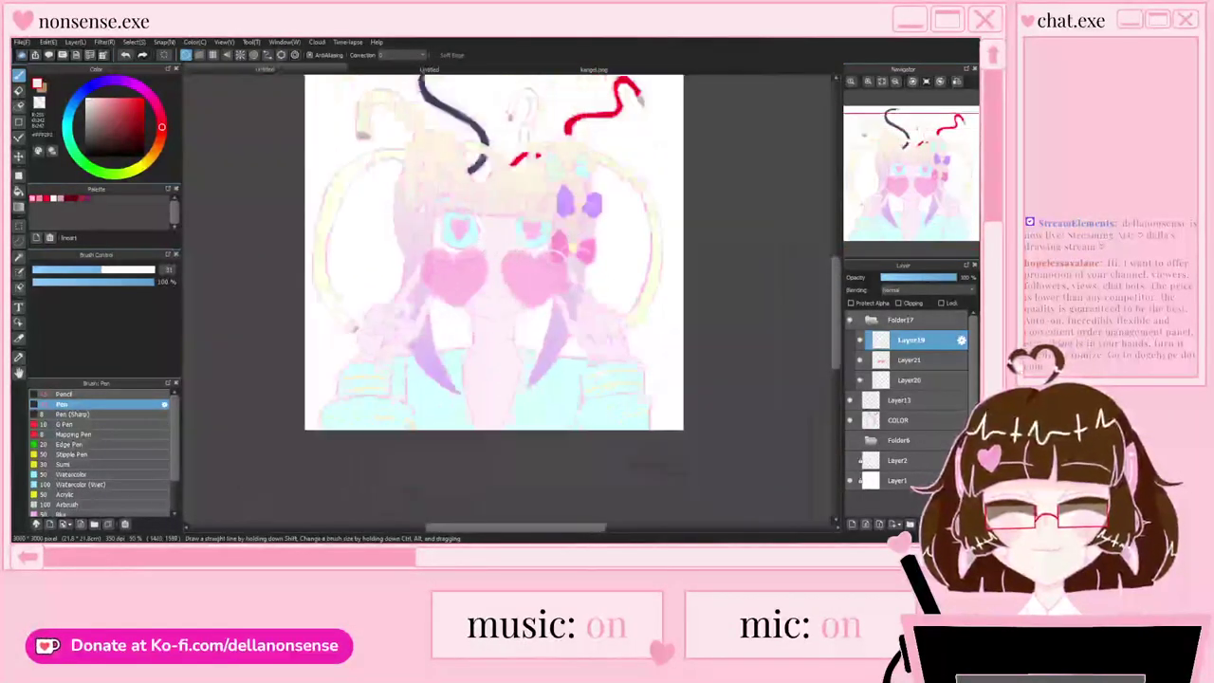
scroll(510, 343, up, 1)
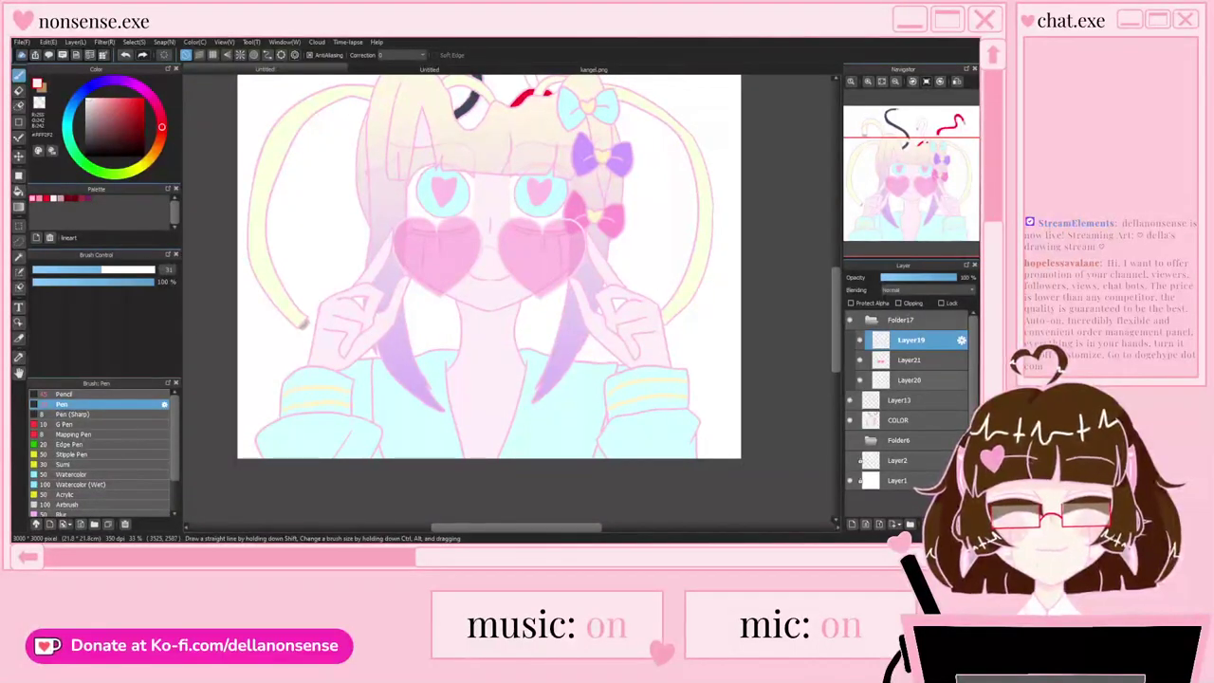
Step: Merge Layer21 down into Layer20 and toggle the merged layer's visibility off and on to check it
click(910, 361)
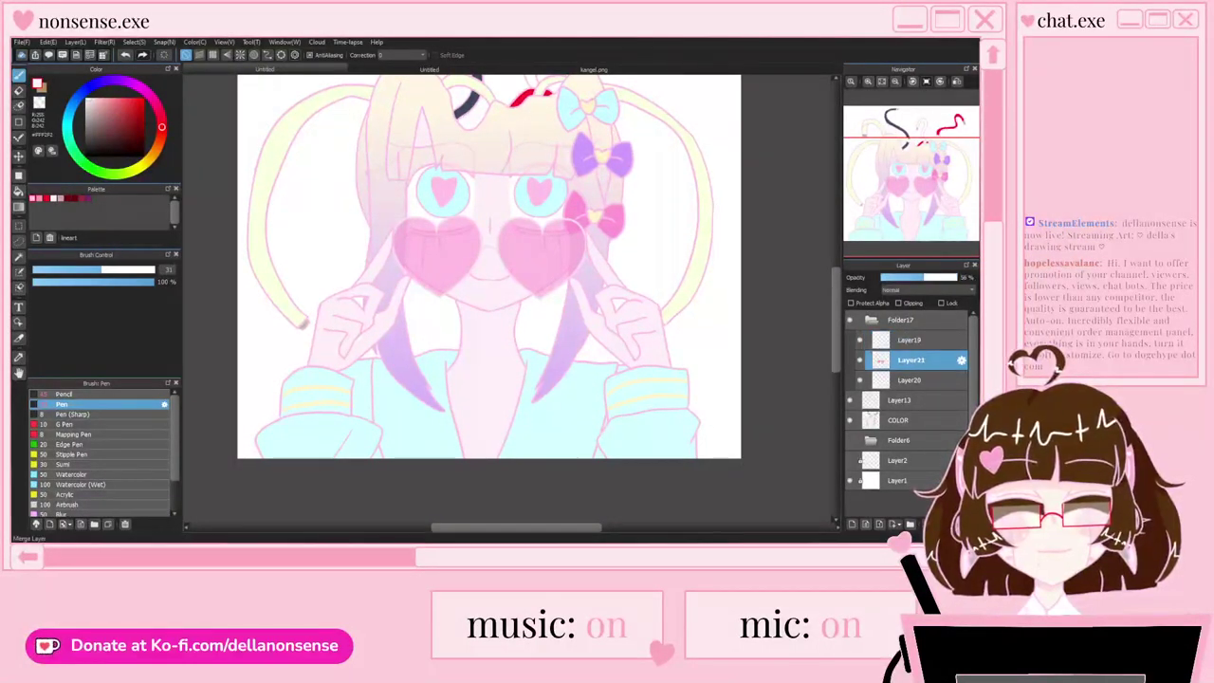
click(939, 525)
click(860, 361)
click(860, 361)
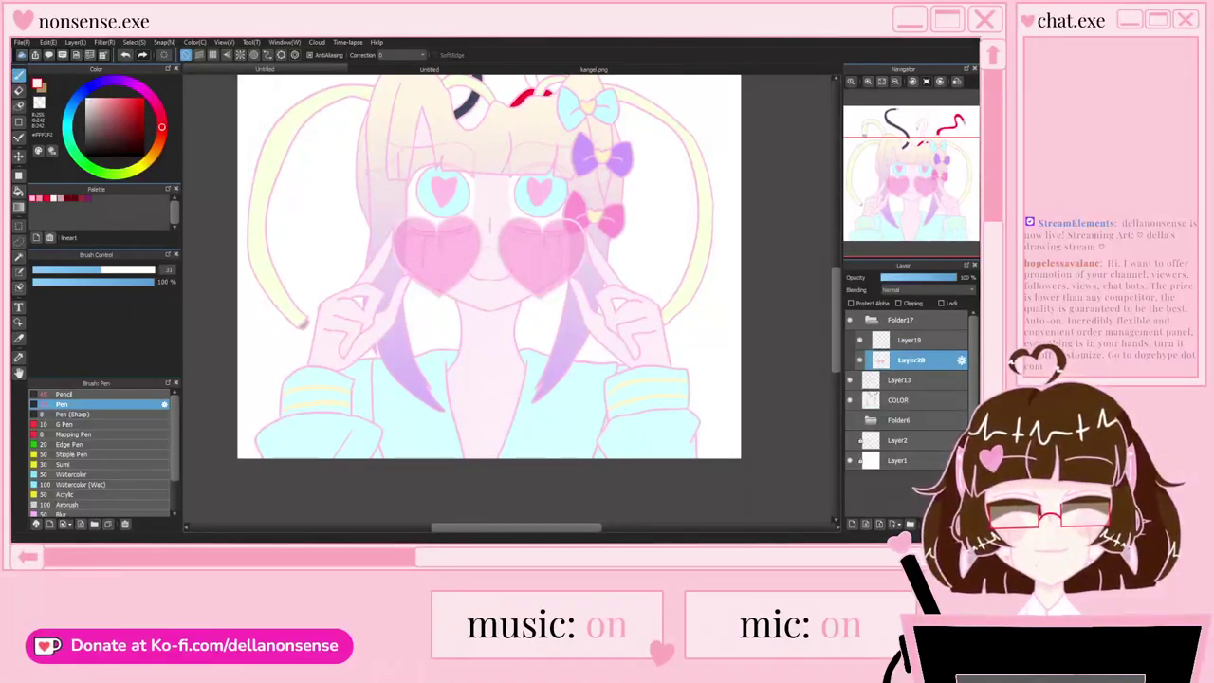
Step: Add a new clipped layer above Layer20 in Multiply mode and pick the "light shade" palette colour for shading
click(853, 525)
click(928, 290)
click(922, 302)
scroll(442, 363, up, 2)
scroll(319, 288, up, 2)
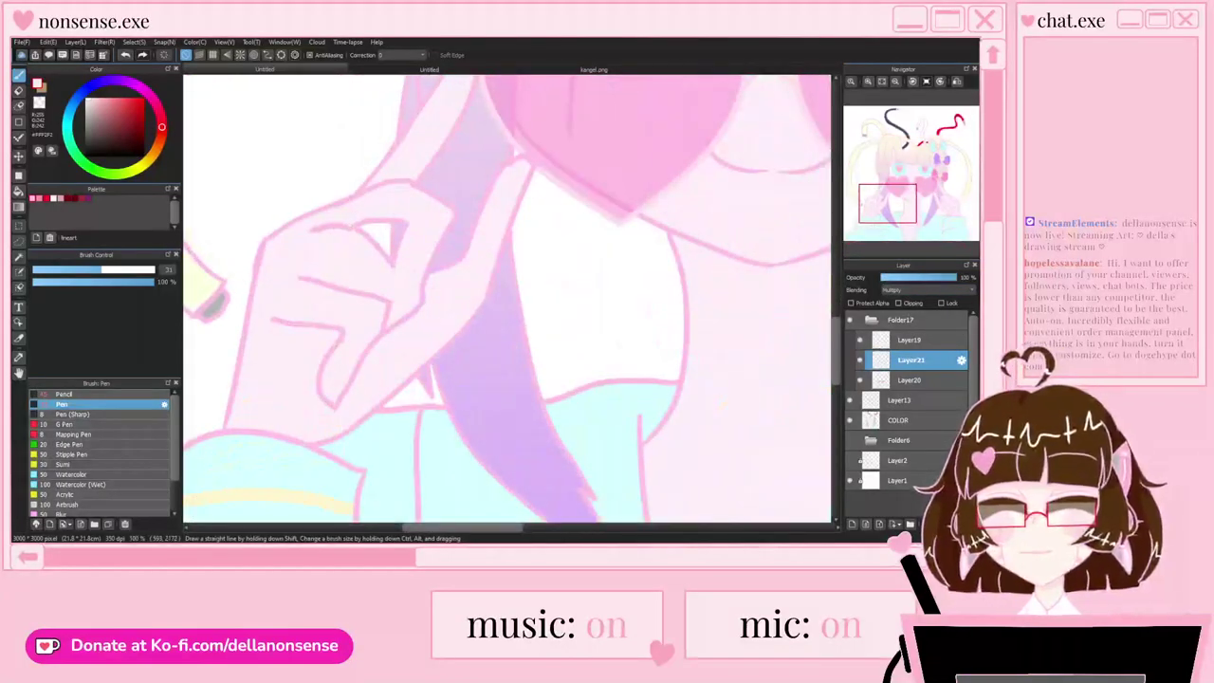
scroll(464, 260, up, 2)
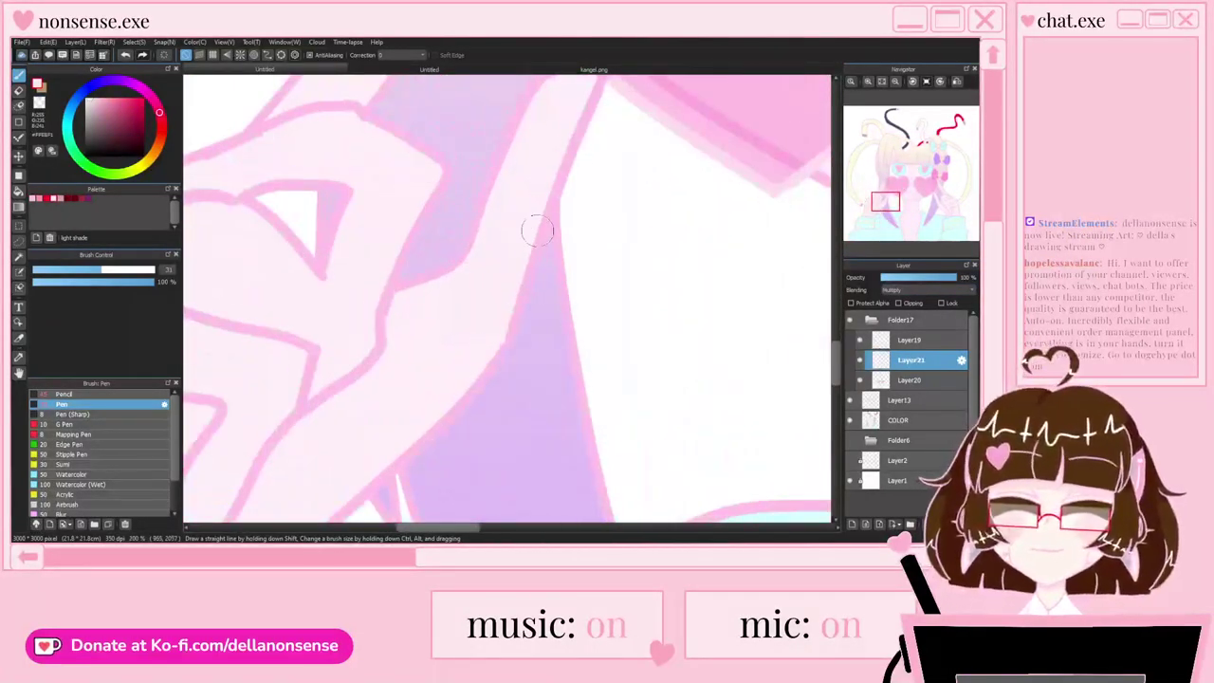
Step: Shade the upper part of the left thumb and a small spot at the left wrist in the light shade with the Pen
scroll(504, 190, down, 4)
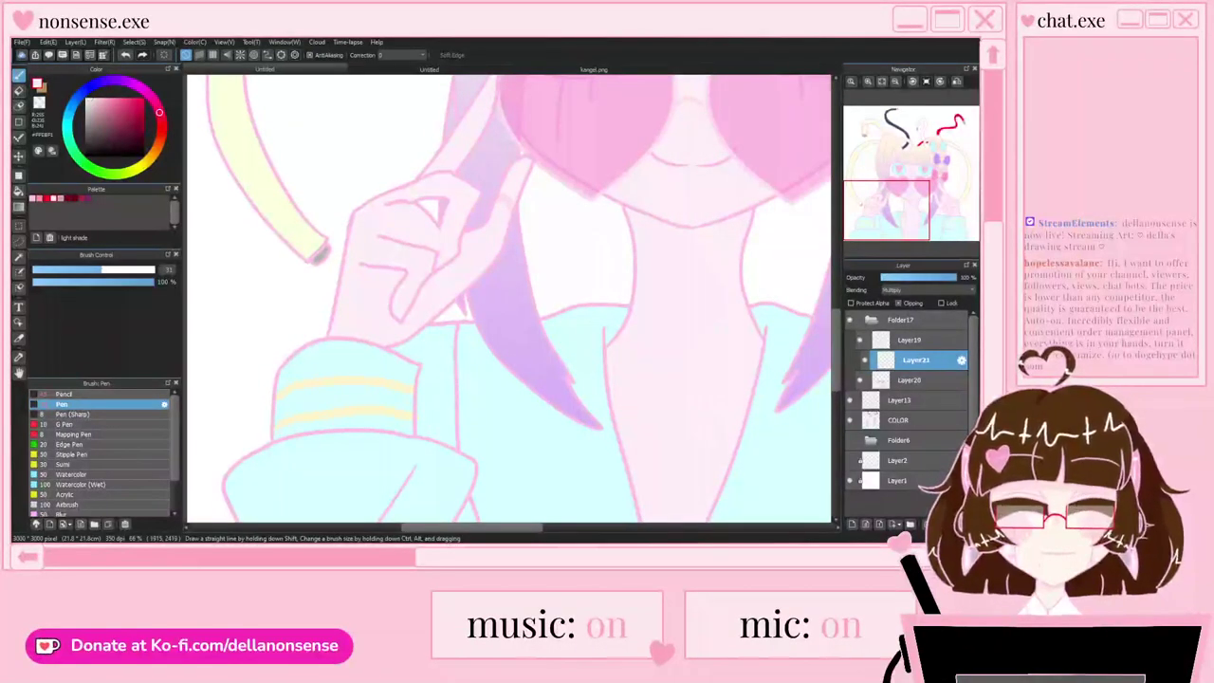
scroll(535, 174, up, 2)
mouse_move(481, 241)
mouse_down()
mouse_move(496, 203)
mouse_move(437, 240)
mouse_up()
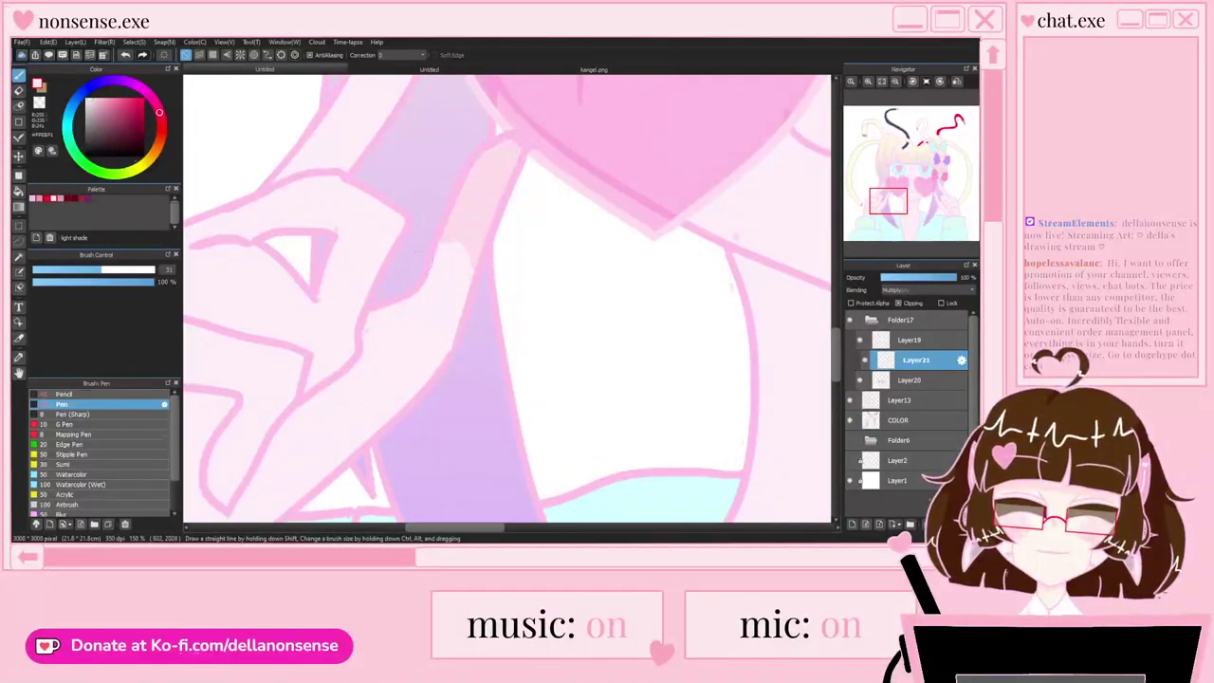
scroll(502, 250, down, 3)
scroll(494, 262, up, 3)
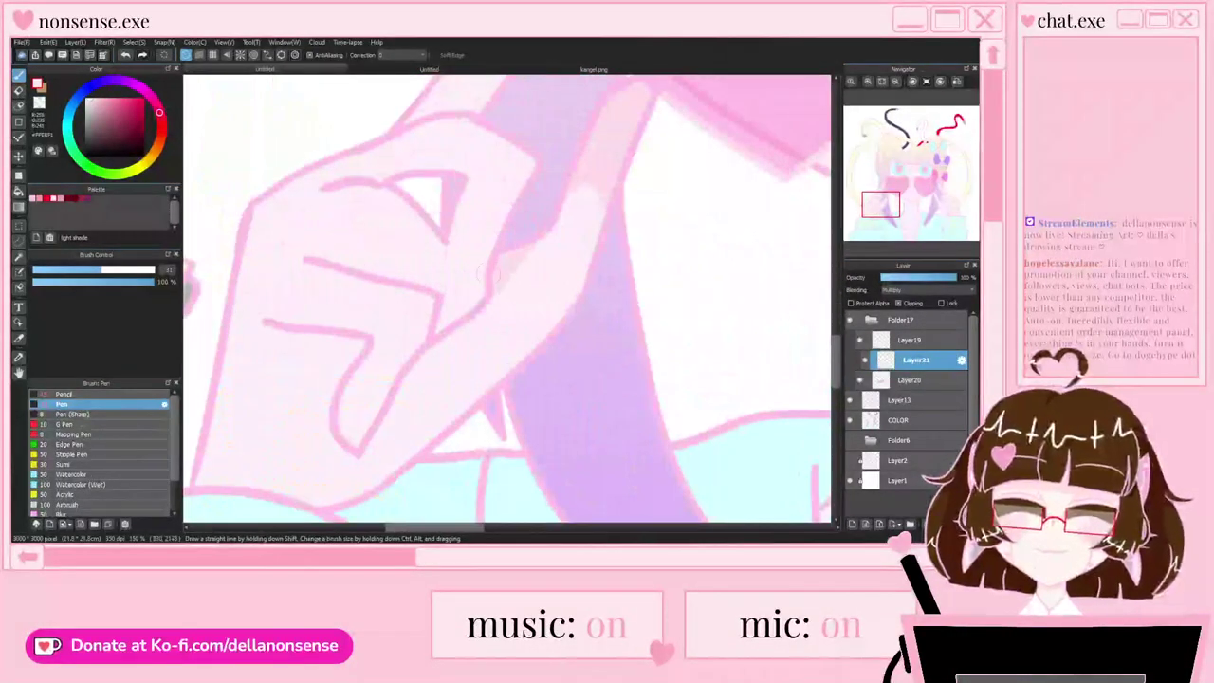
scroll(493, 262, down, 3)
scroll(474, 227, up, 3)
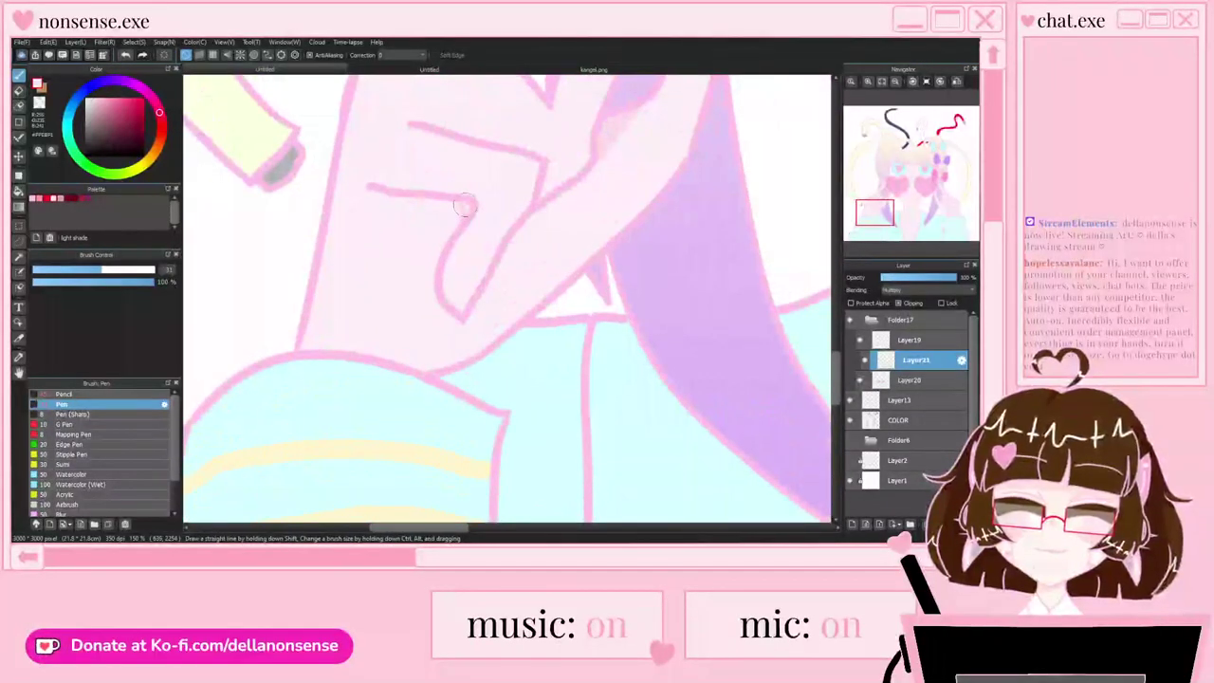
scroll(403, 336, down, 3)
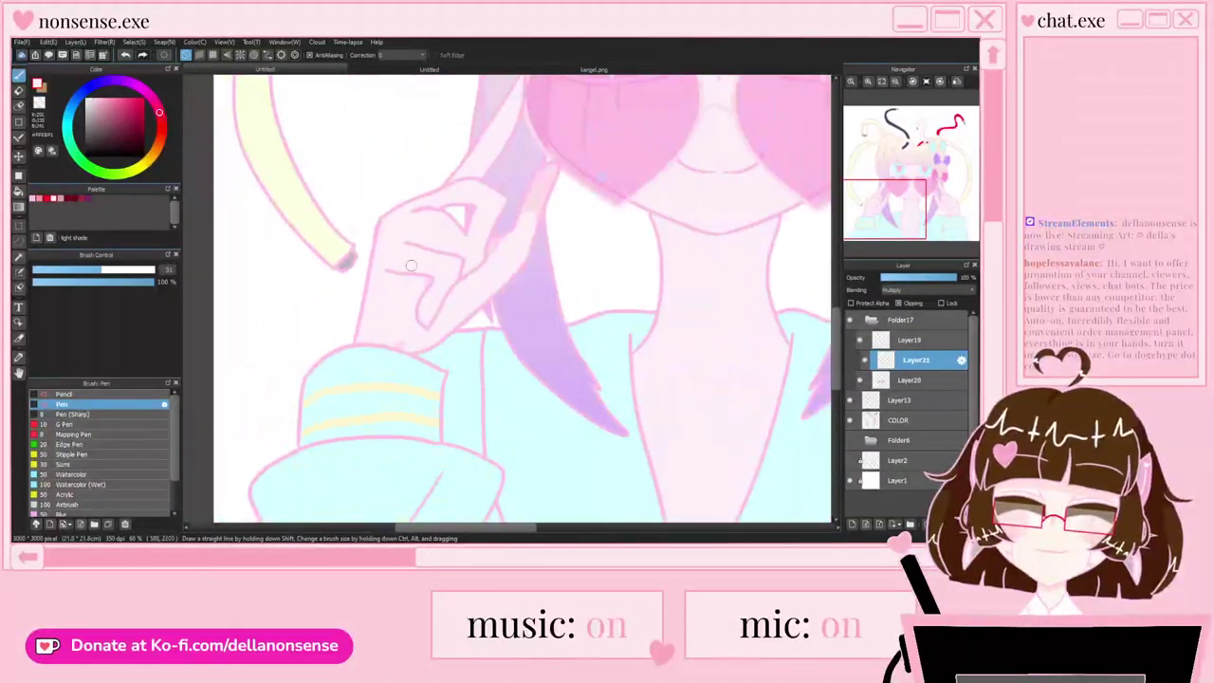
Step: Draw the shadow edges across the left hand's curled fingertip, knuckle and index finger in the light shade
scroll(464, 301, up, 3)
drag(430, 315, 454, 327)
scroll(455, 327, down, 3)
scroll(465, 247, up, 3)
mouse_move(464, 246)
mouse_down()
mouse_move(497, 189)
mouse_move(558, 200)
mouse_up()
scroll(472, 230, down, 3)
scroll(491, 182, up, 3)
drag(456, 173, 496, 175)
scroll(465, 180, down, 3)
scroll(475, 185, up, 3)
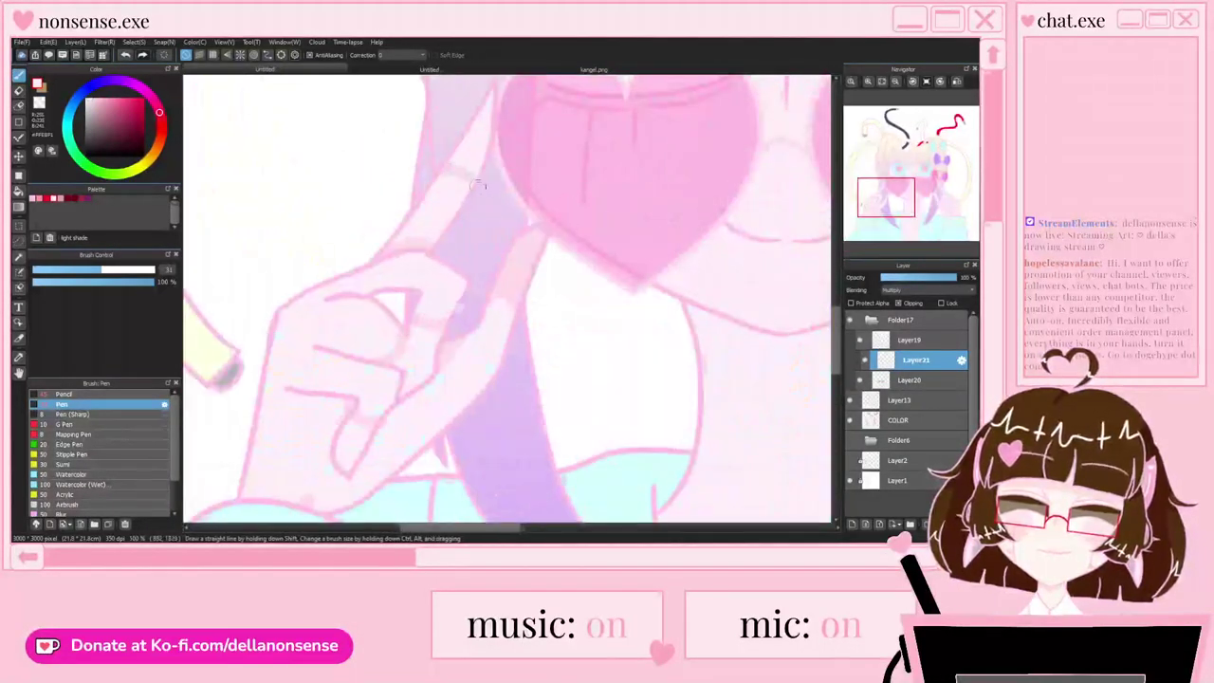
Step: Bucket-fill the outlined shadow areas on the left hand's fingers with the light shade
key(g)
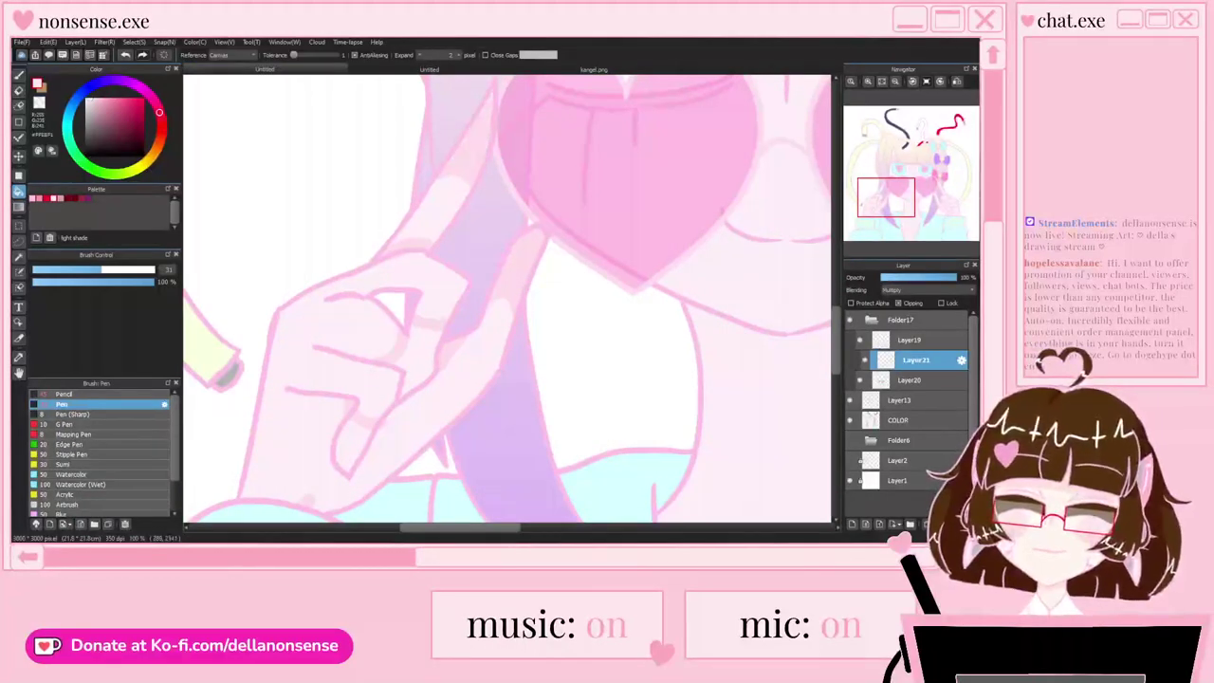
click(353, 448)
scroll(431, 360, down, 3)
scroll(403, 437, up, 5)
key(e)
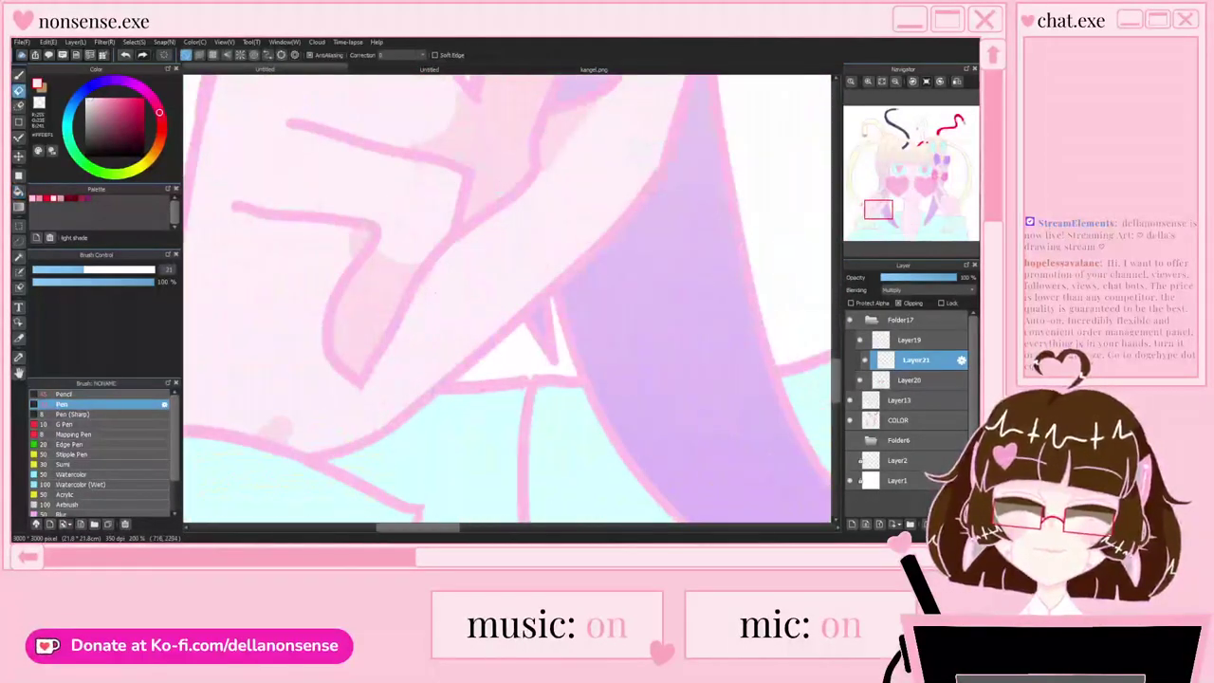
Step: Paint thin shadows along the left hand's finger creases and trim their edges with the eraser
scroll(389, 284, down, 5)
scroll(363, 282, up, 4)
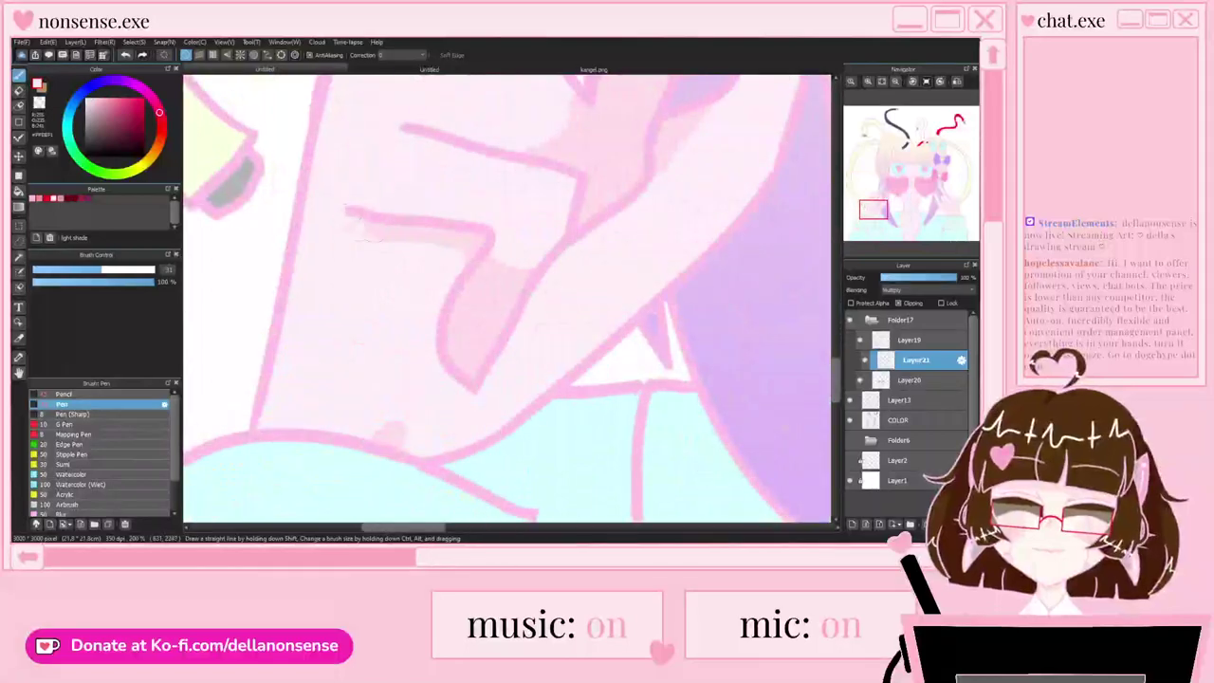
key(e)
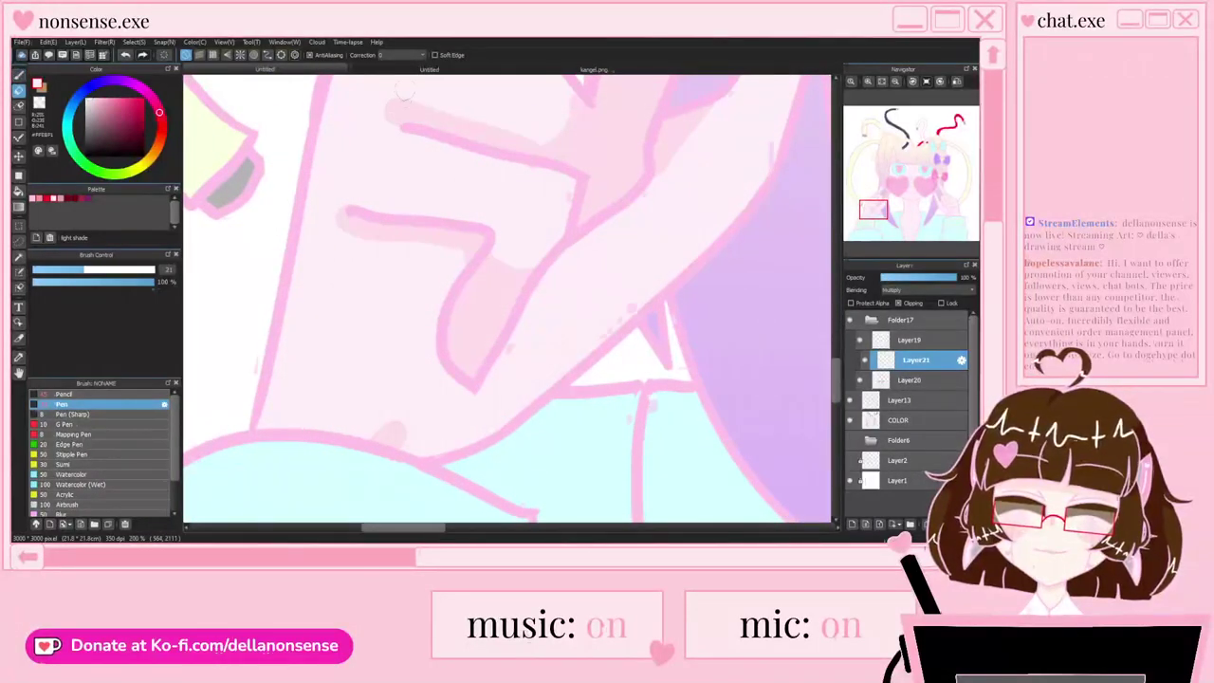
scroll(352, 123, down, 3)
key(p)
Step: Shade the left sleeve's fold with a tapering shadow and add a small shadow where the sleeve meets the cuff
scroll(379, 190, down, 2)
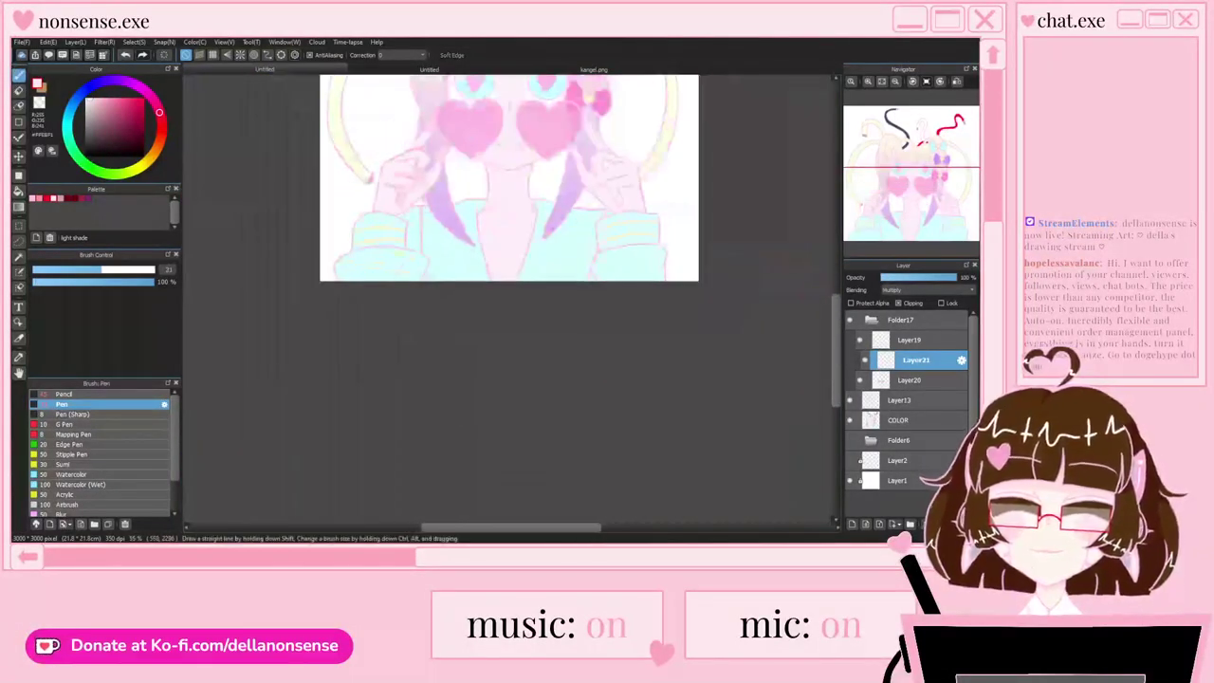
scroll(386, 199, up, 1)
scroll(408, 213, down, 1)
scroll(466, 248, up, 4)
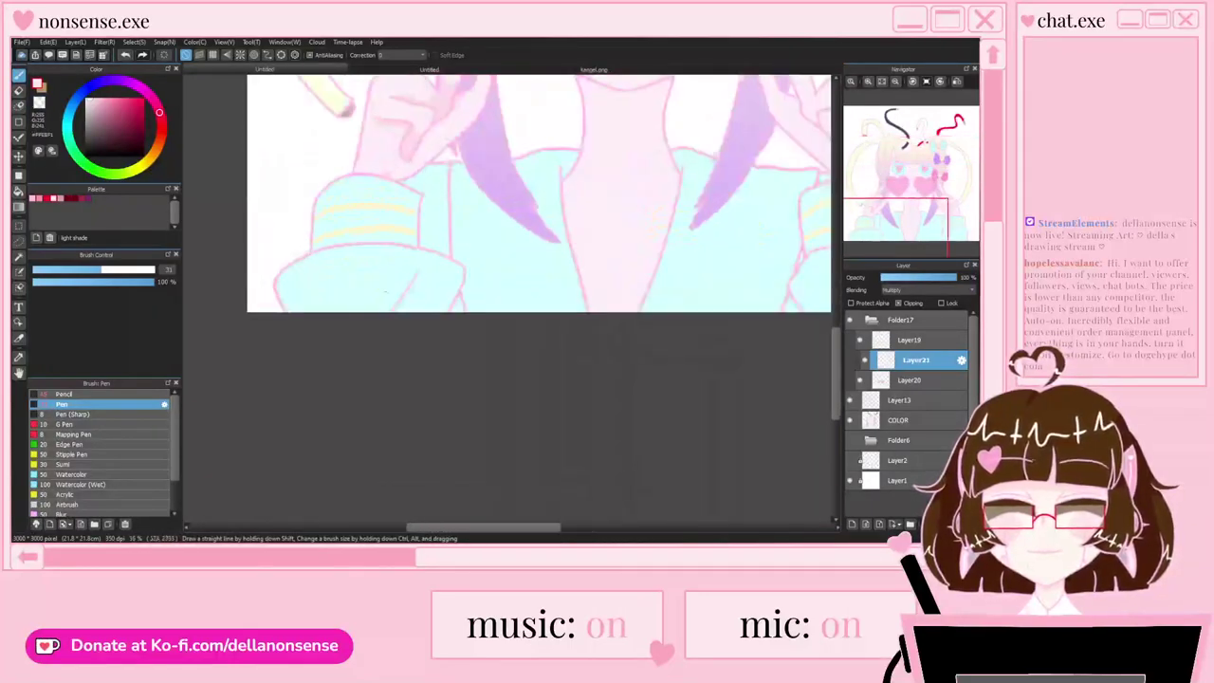
drag(478, 187, 447, 336)
drag(472, 211, 456, 250)
key(e)
key(p)
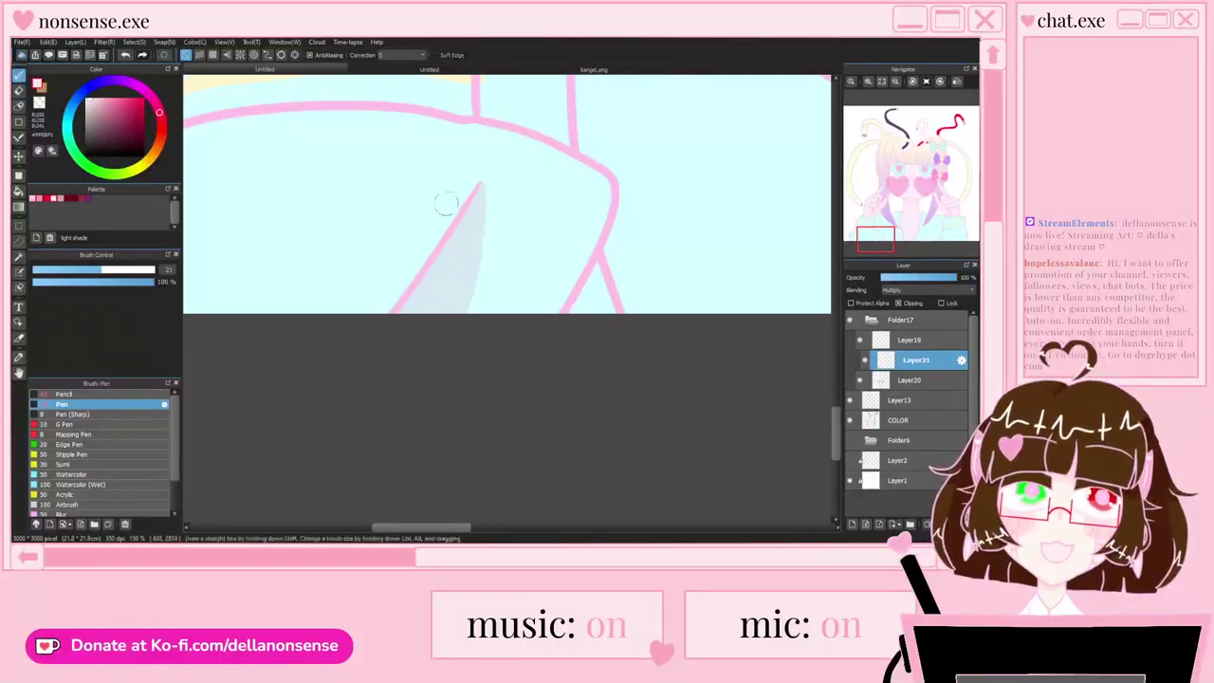
scroll(444, 199, down, 2)
scroll(423, 173, up, 3)
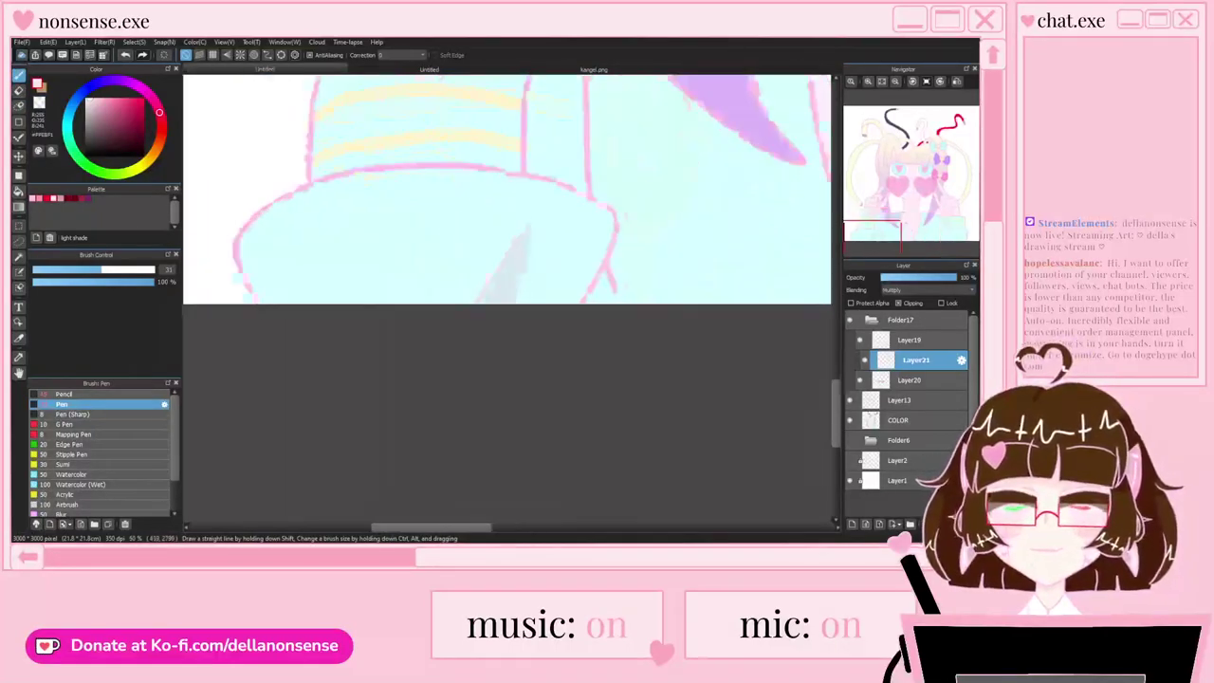
drag(304, 169, 279, 178)
scroll(286, 220, down, 3)
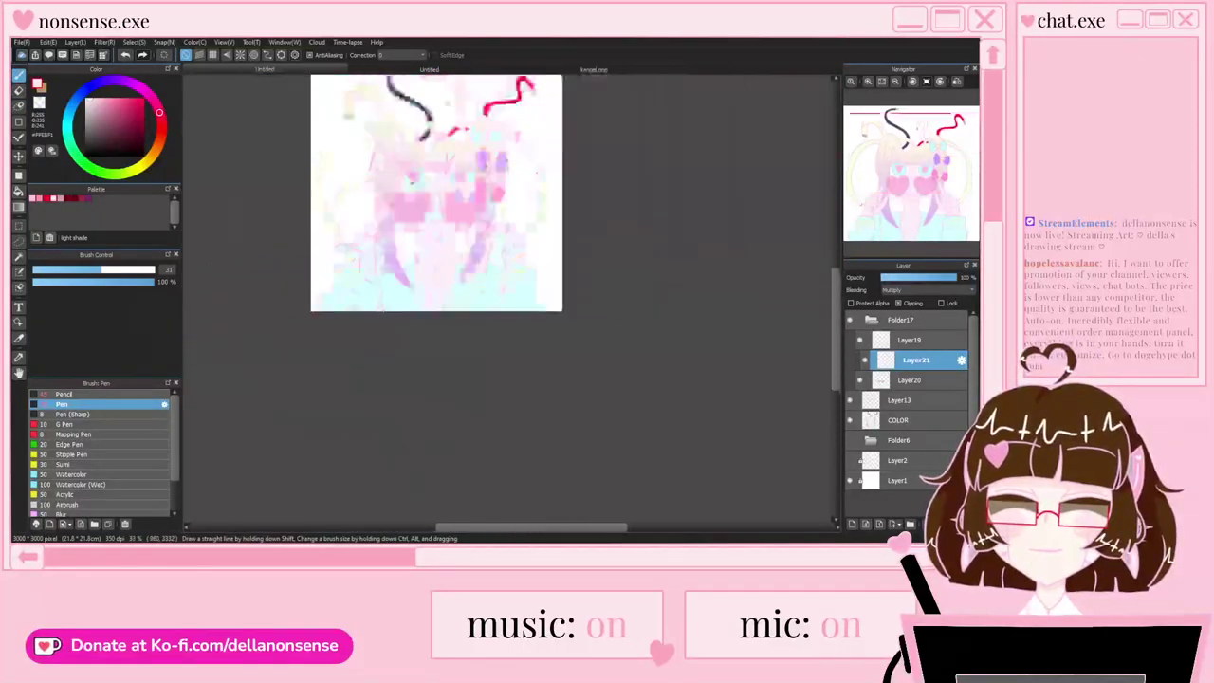
Step: Shade the right sleeve's side edge, inner fold and the diagonal crease below the cuff in the light shade, cleaning up the overlap
scroll(304, 247, up, 5)
mouse_move(540, 275)
mouse_down()
mouse_move(530, 302)
mouse_move(537, 350)
mouse_up()
drag(285, 296, 309, 341)
drag(498, 199, 408, 266)
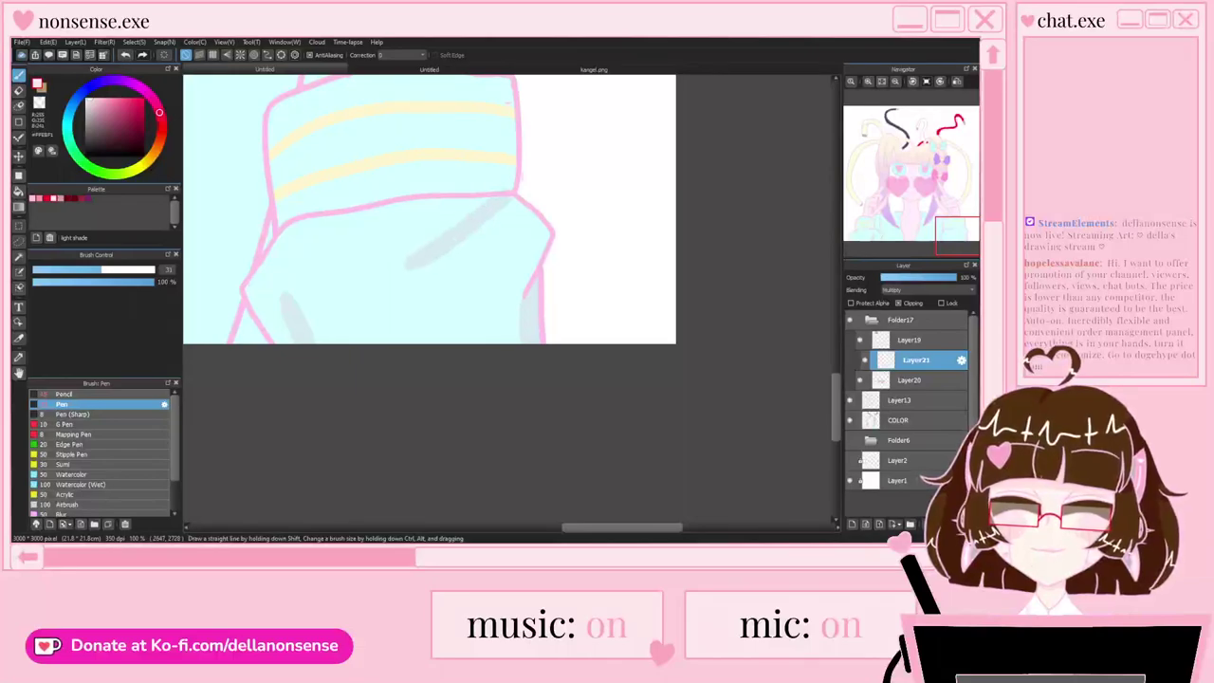
scroll(366, 133, up, 2)
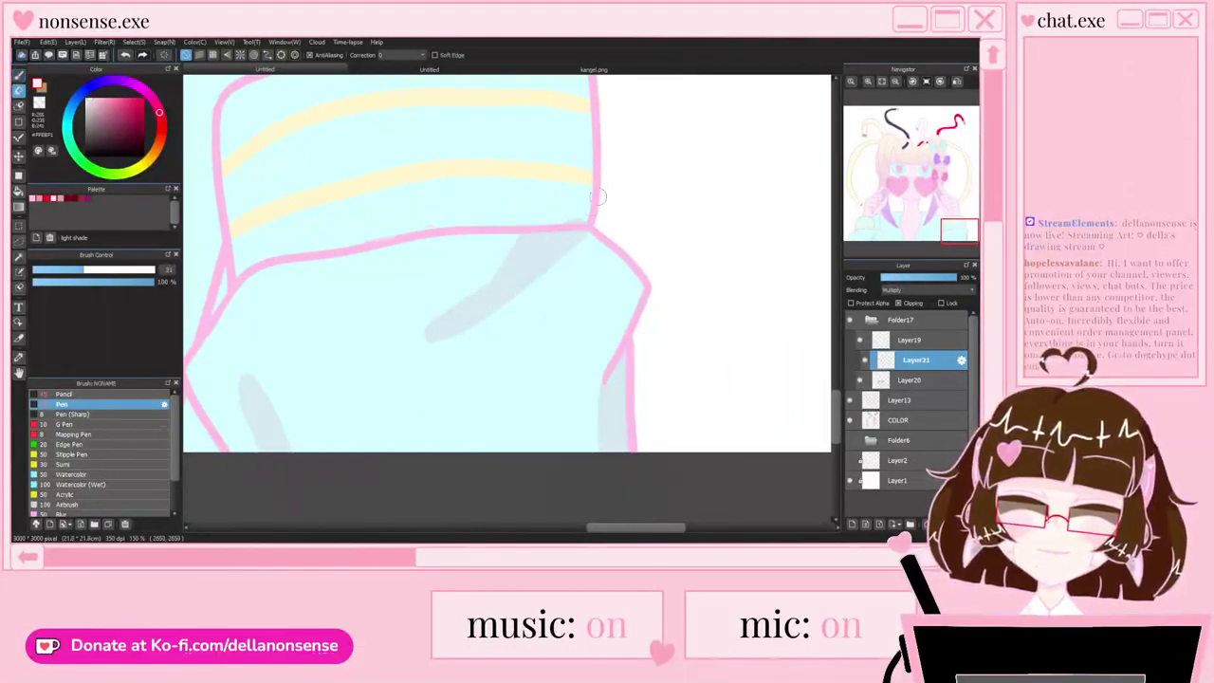
scroll(565, 216, up, 2)
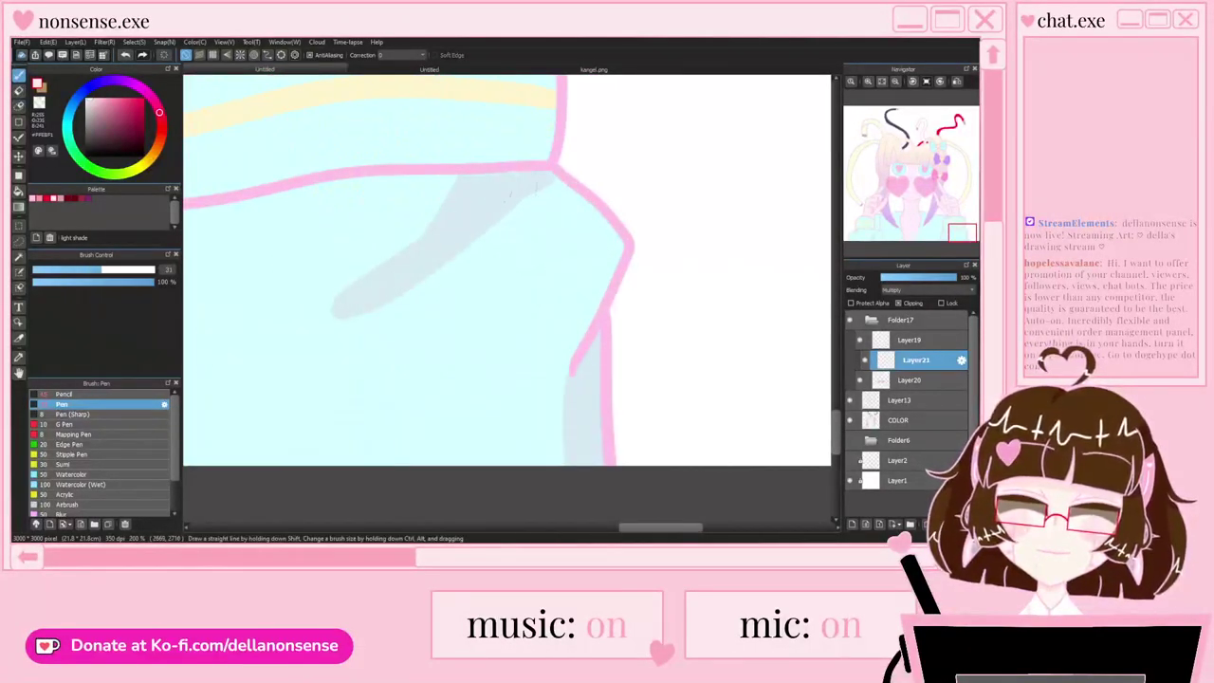
Step: Paint a small light-shade shadow on the right wrist just above the cuff
scroll(512, 179, down, 7)
scroll(464, 157, up, 2)
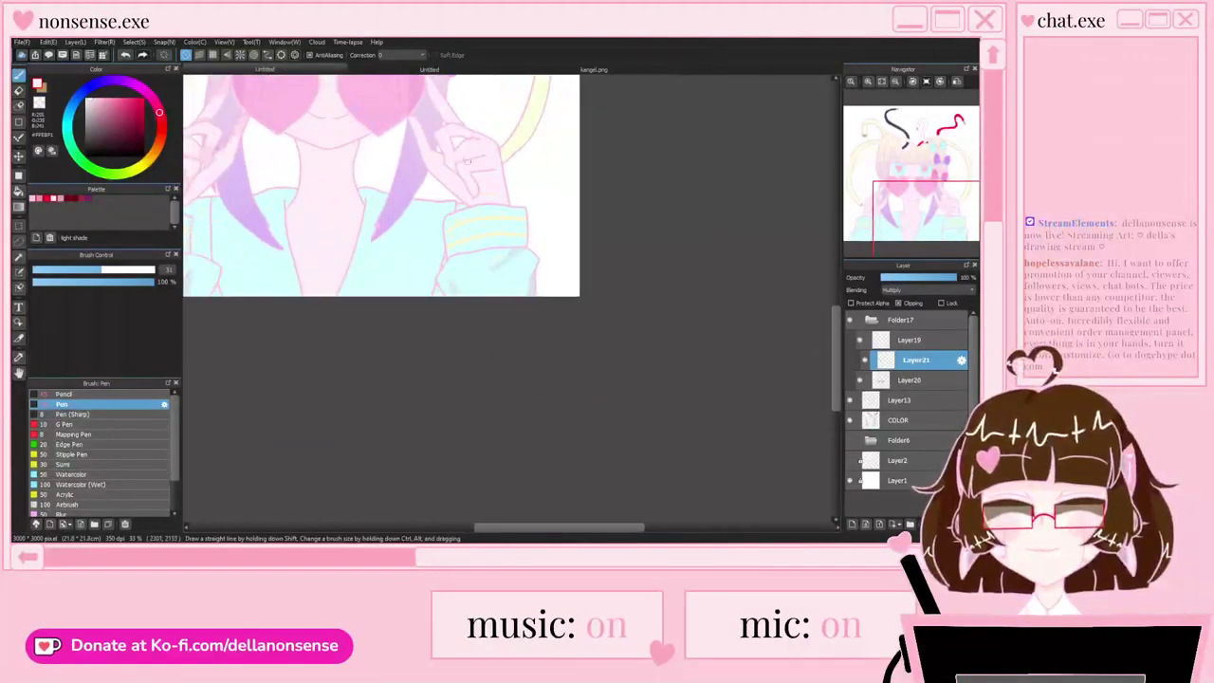
scroll(464, 159, up, 4)
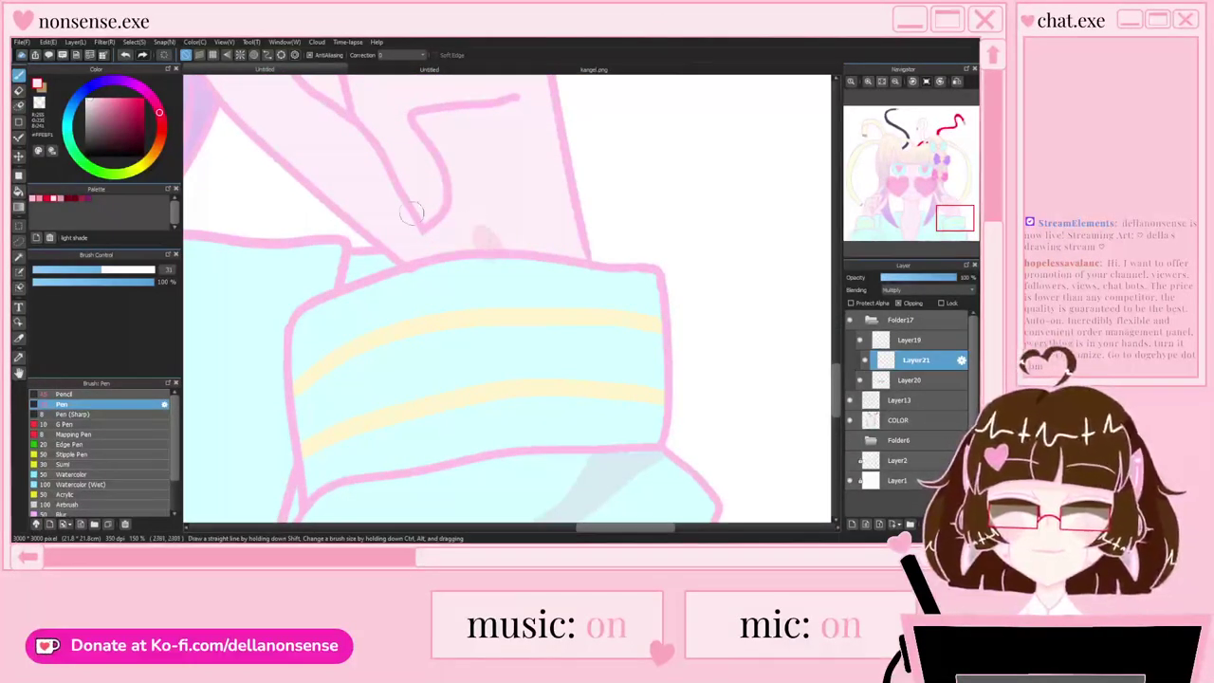
scroll(414, 214, down, 5)
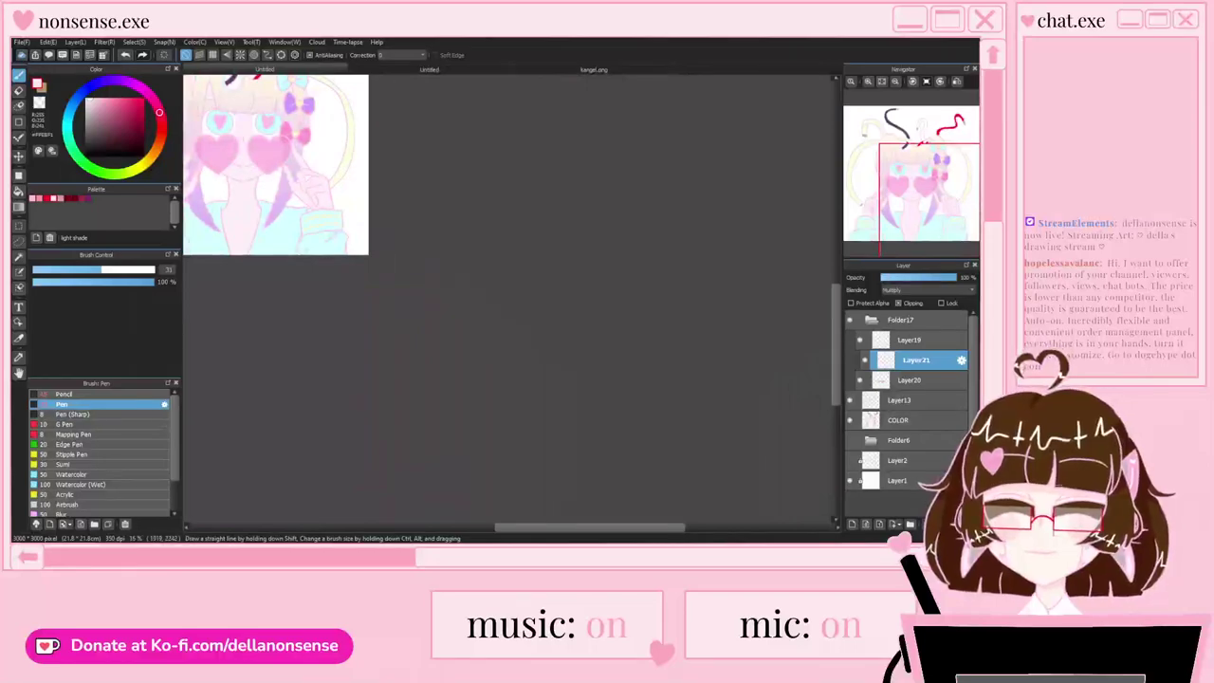
scroll(299, 193, down, 2)
scroll(450, 233, up, 3)
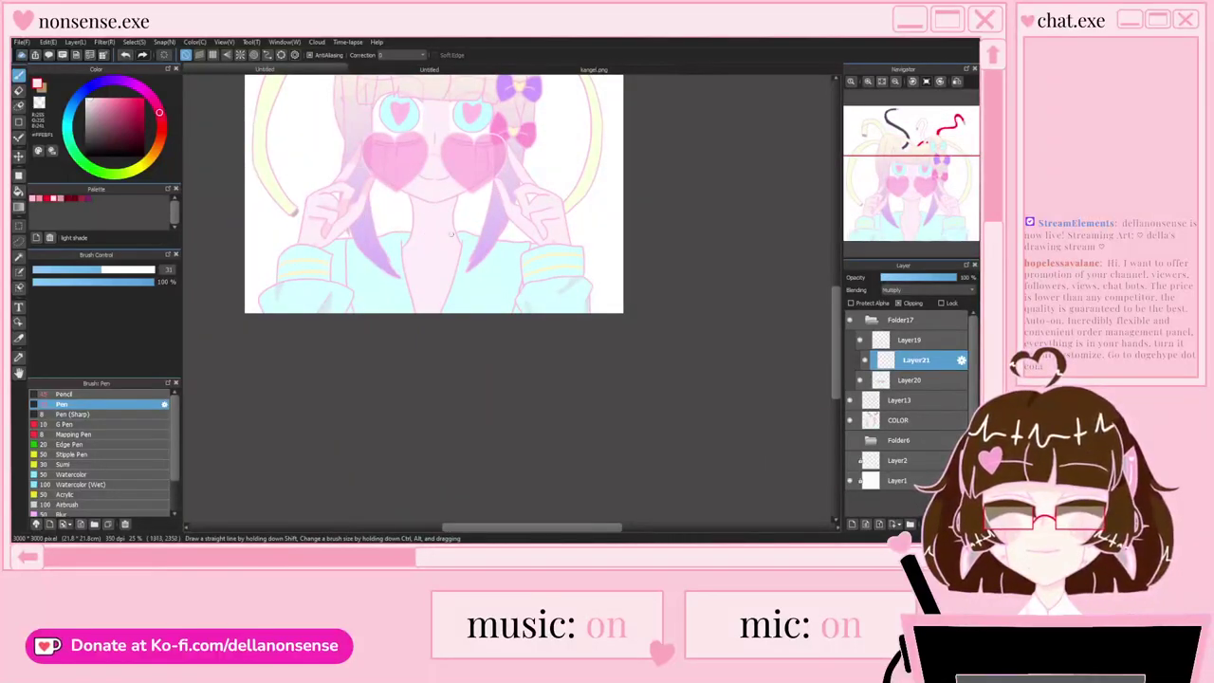
Step: Paint shadows across the right thumb and knuckles and along the finger creases, trimming the edges with the eraser
scroll(526, 203, up, 5)
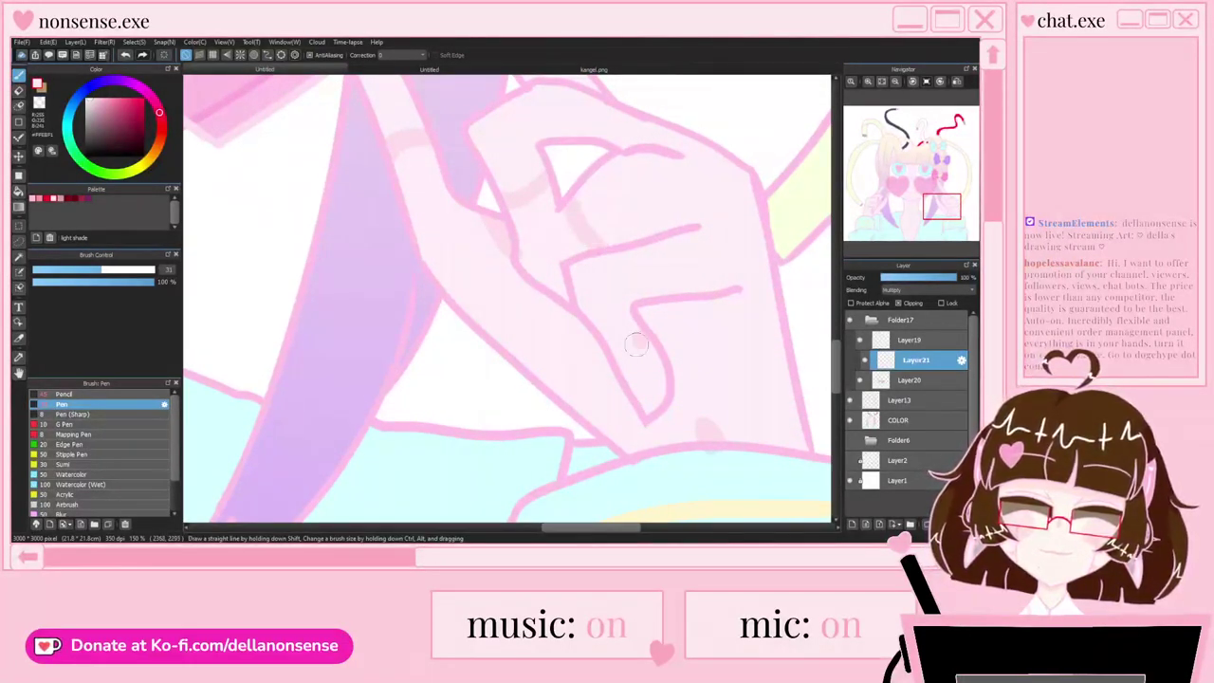
scroll(593, 217, down, 2)
scroll(615, 275, up, 3)
key(e)
scroll(610, 311, down, 1)
scroll(645, 339, up, 2)
scroll(645, 339, down, 1)
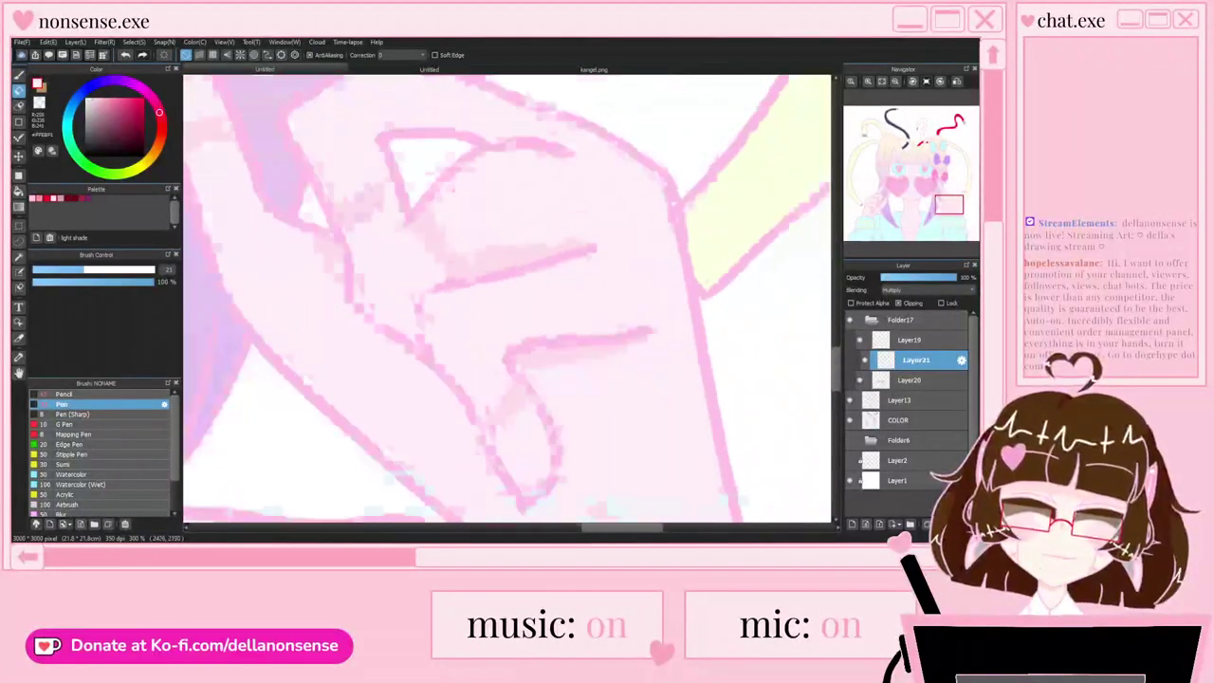
Step: Draw shadow edges across the right hand's two raised fingers and fill the enclosed areas with the light shade using the Bucket tool
key(b)
scroll(607, 327, down, 5)
scroll(558, 264, up, 3)
scroll(558, 264, up, 1)
scroll(558, 264, down, 1)
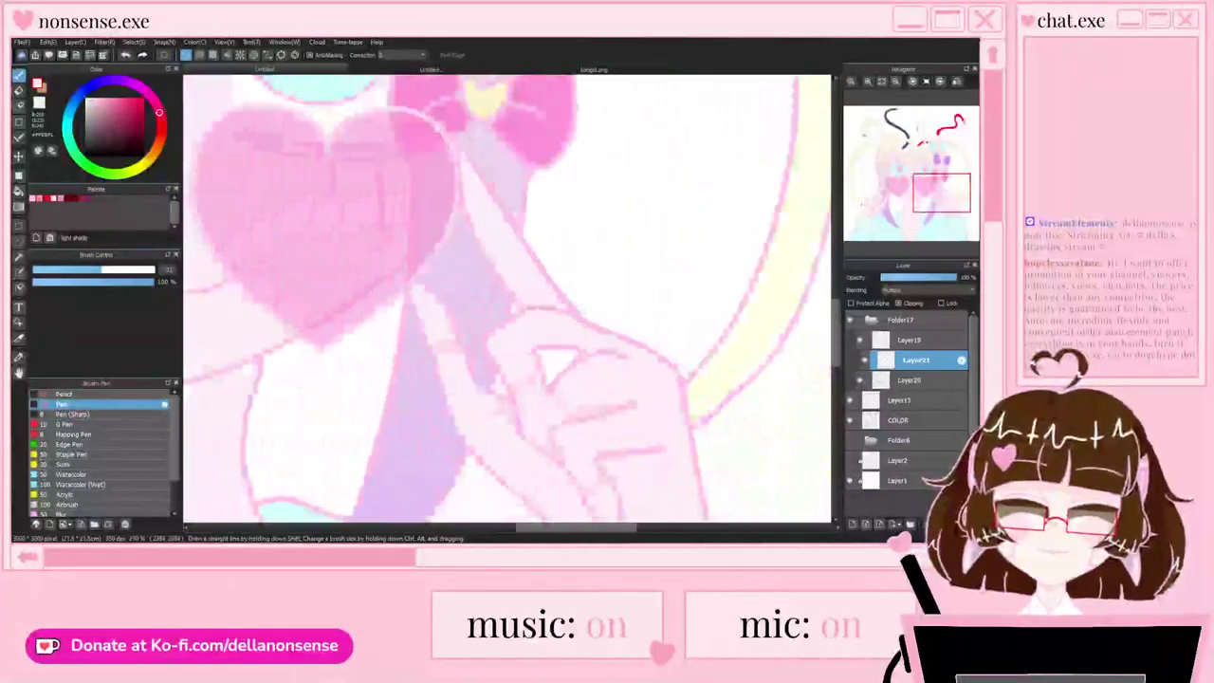
scroll(521, 309, up, 1)
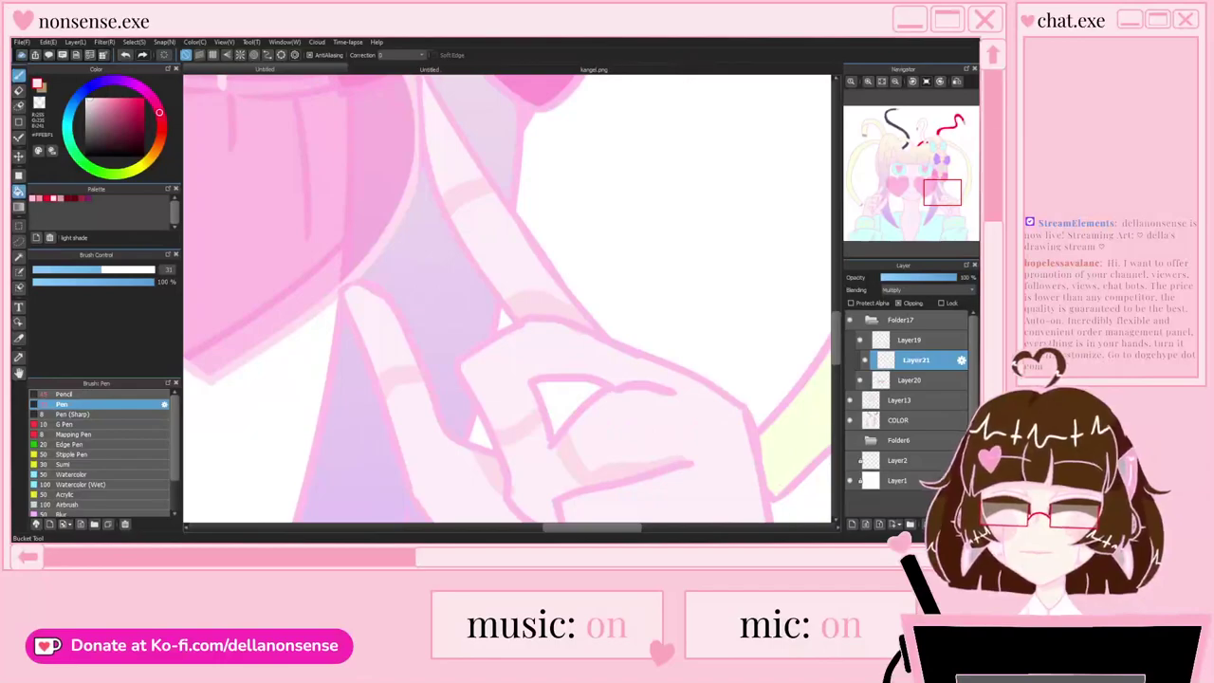
click(19, 191)
scroll(432, 190, down, 3)
scroll(413, 313, up, 2)
click(410, 156)
click(515, 253)
click(583, 347)
key(b)
scroll(486, 249, down, 5)
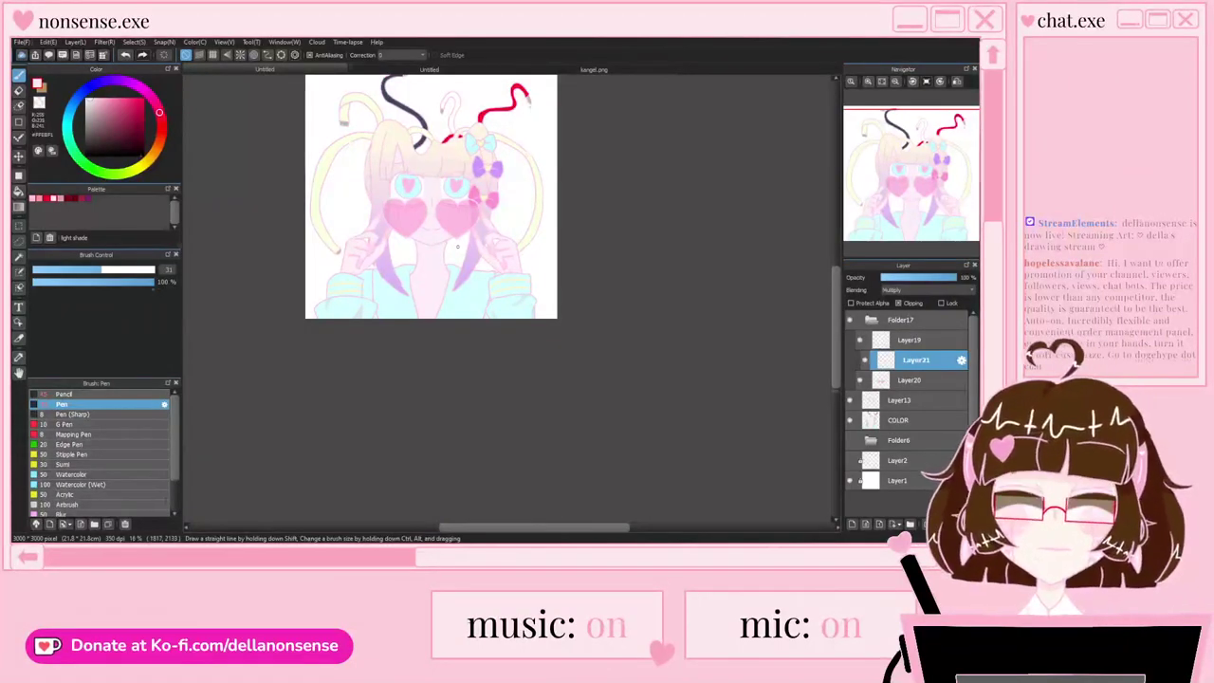
Step: Toggle the visibility of Folder17 to compare the drawing with and without the glasses and hands
scroll(458, 247, down, 1)
scroll(457, 246, up, 3)
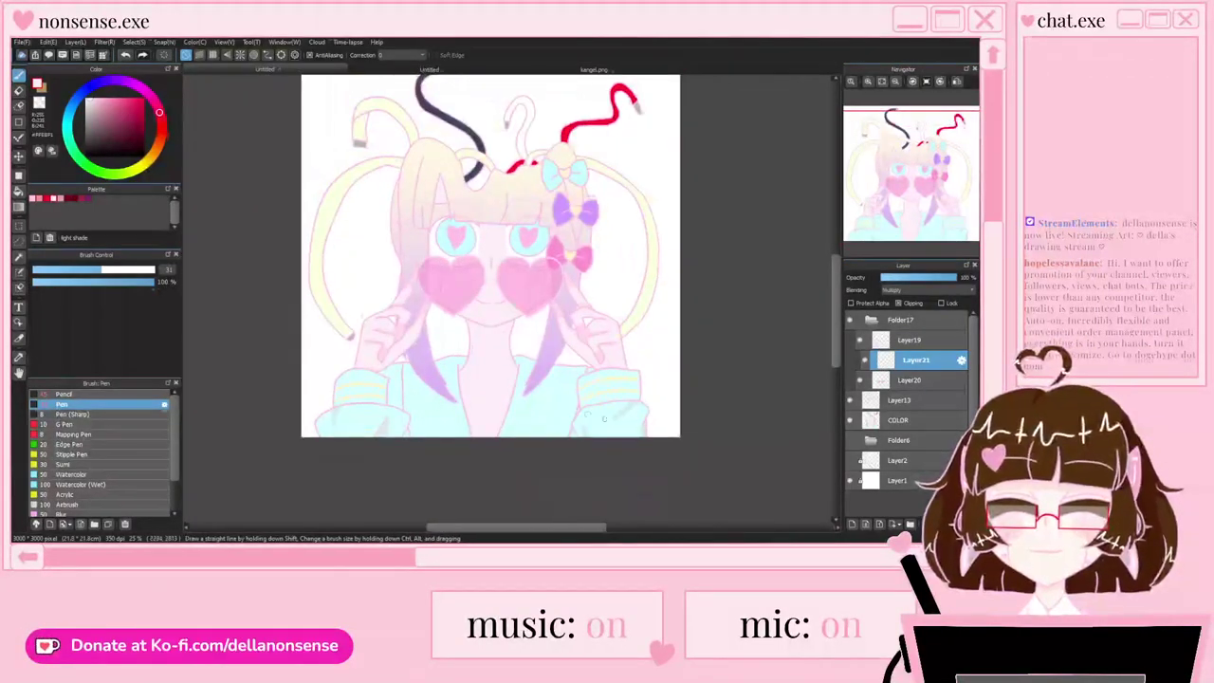
click(870, 321)
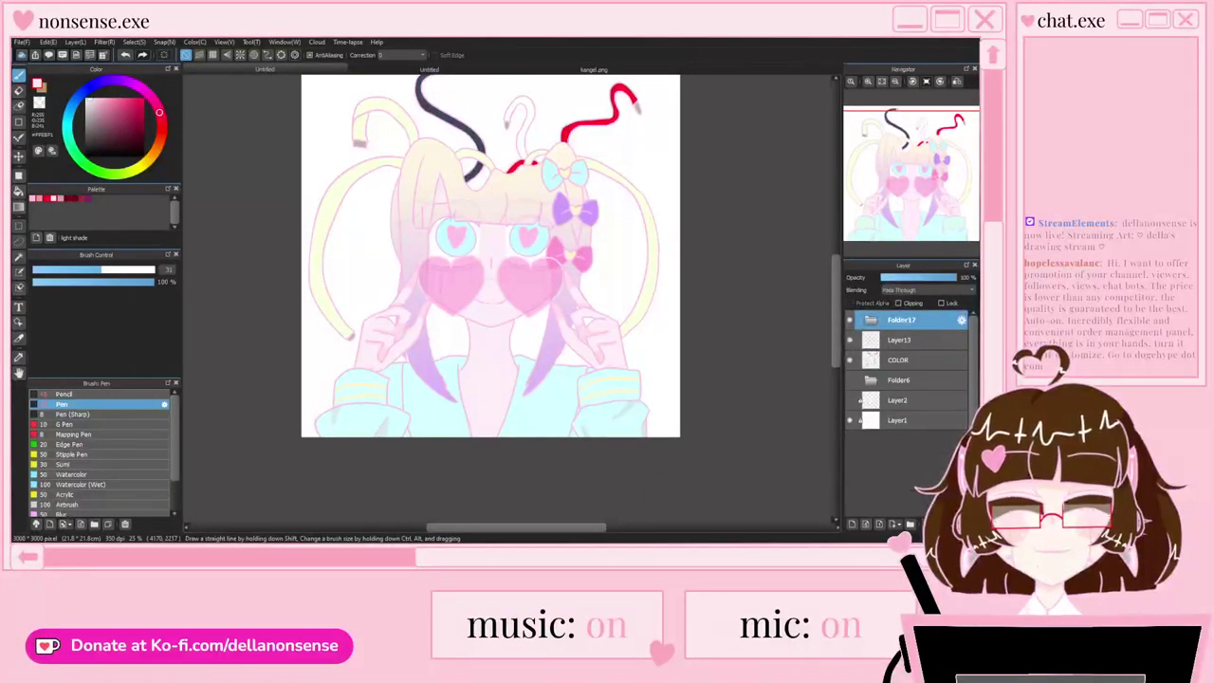
click(850, 320)
click(850, 320)
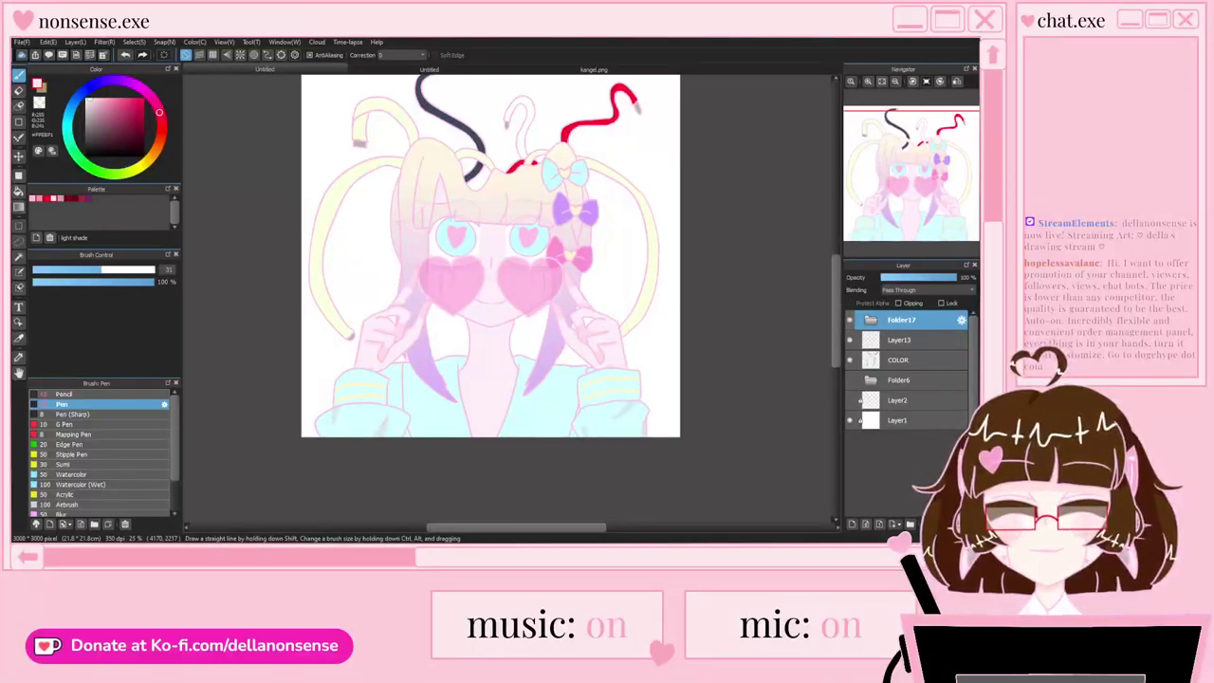
click(871, 320)
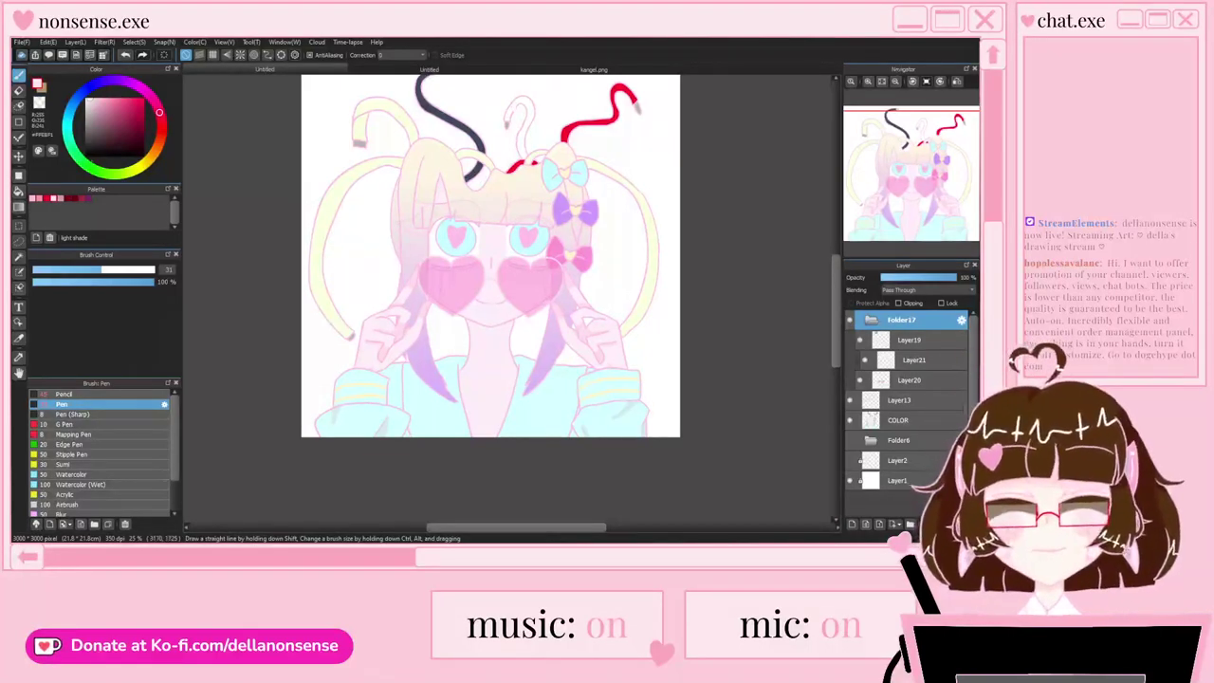
scroll(470, 294, up, 1)
scroll(511, 281, down, 1)
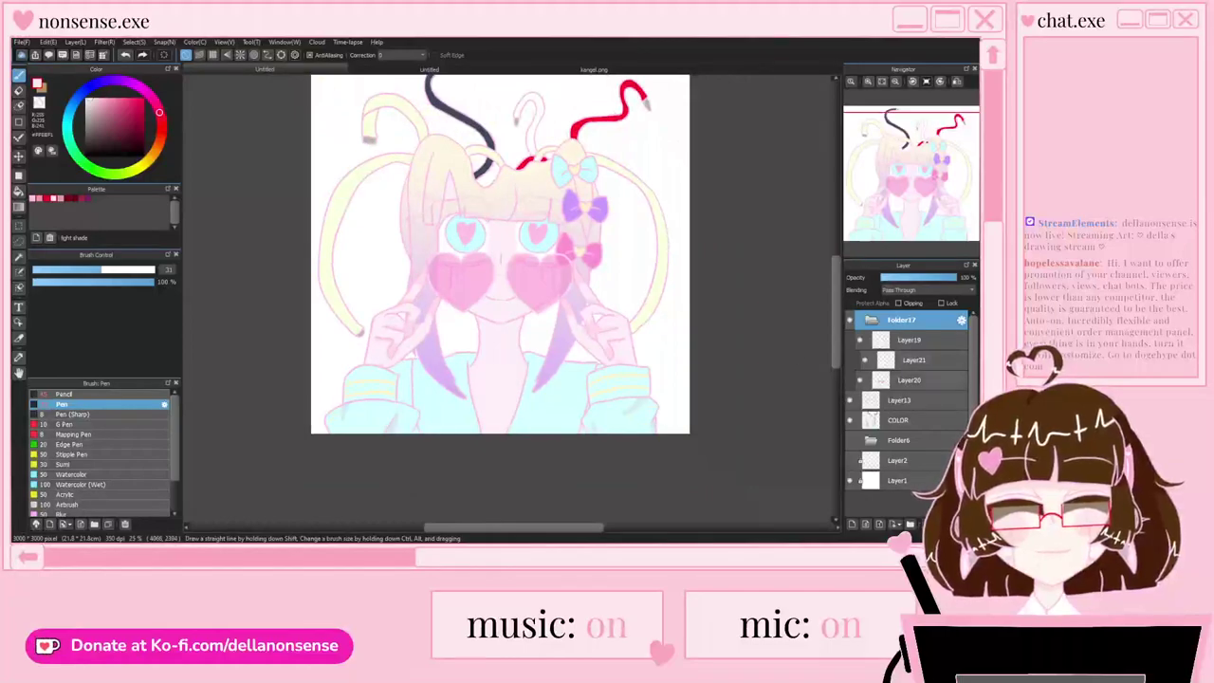
Step: Add a clipped layer between Layer21 and Layer20, set its opacity to 30%, and pick the light sketch pink
click(911, 380)
click(914, 360)
click(852, 524)
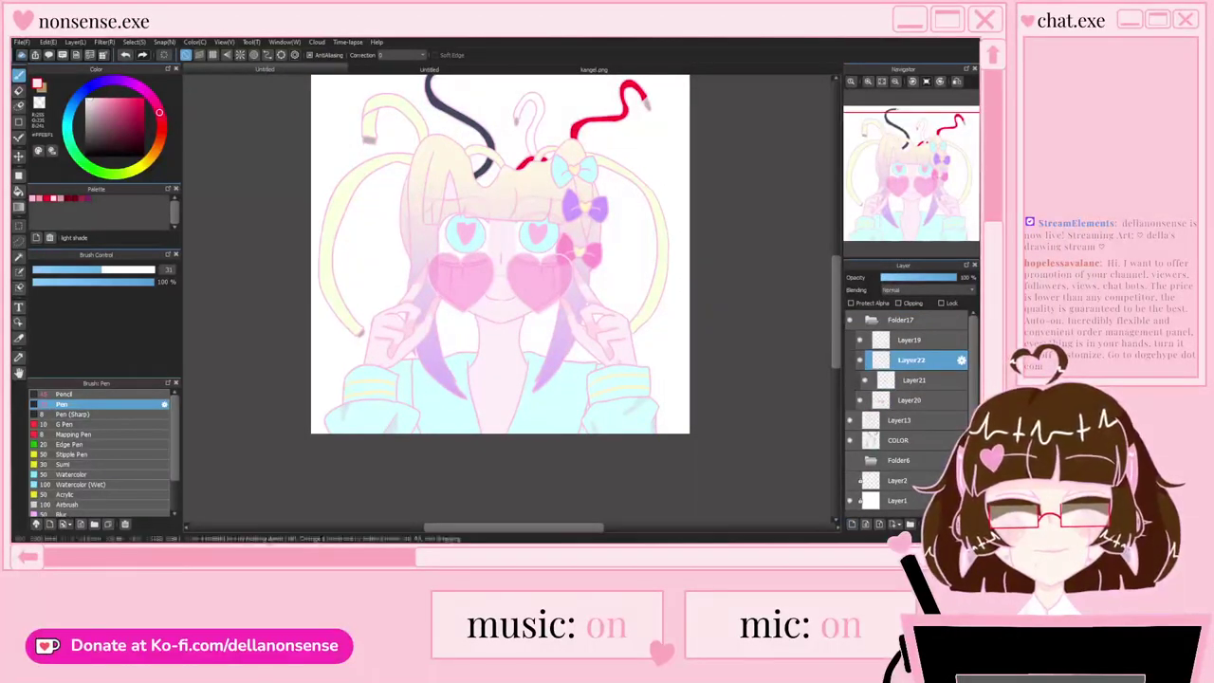
click(899, 303)
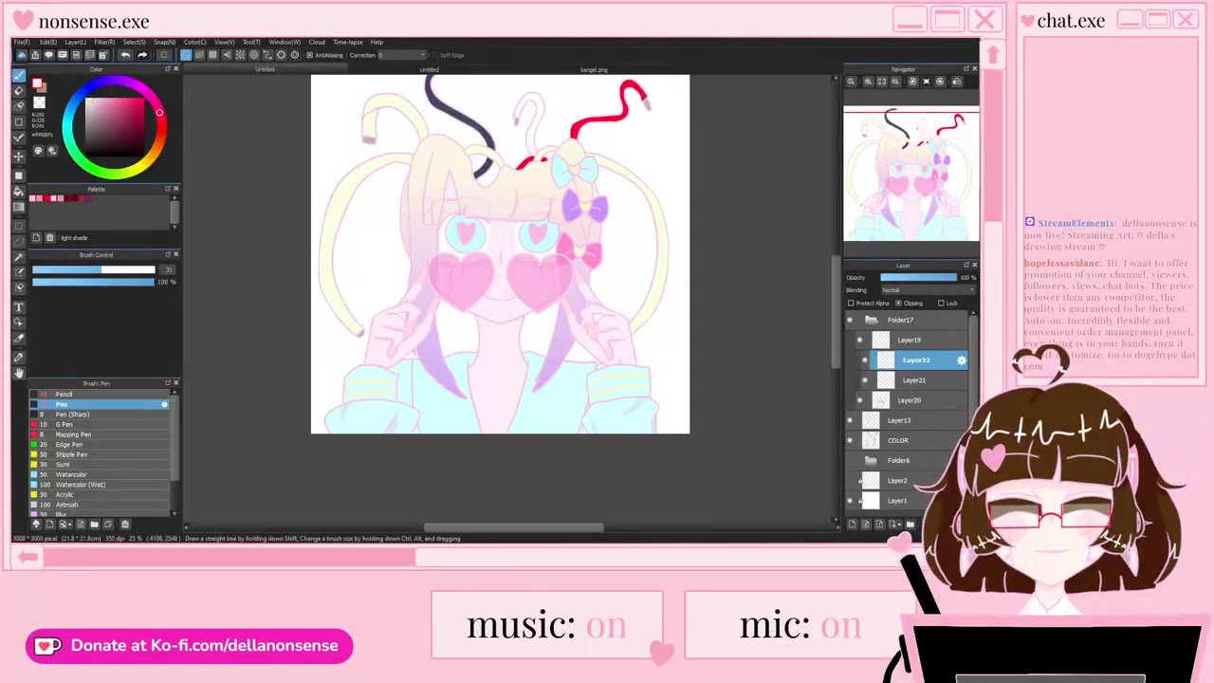
scroll(364, 345, up, 4)
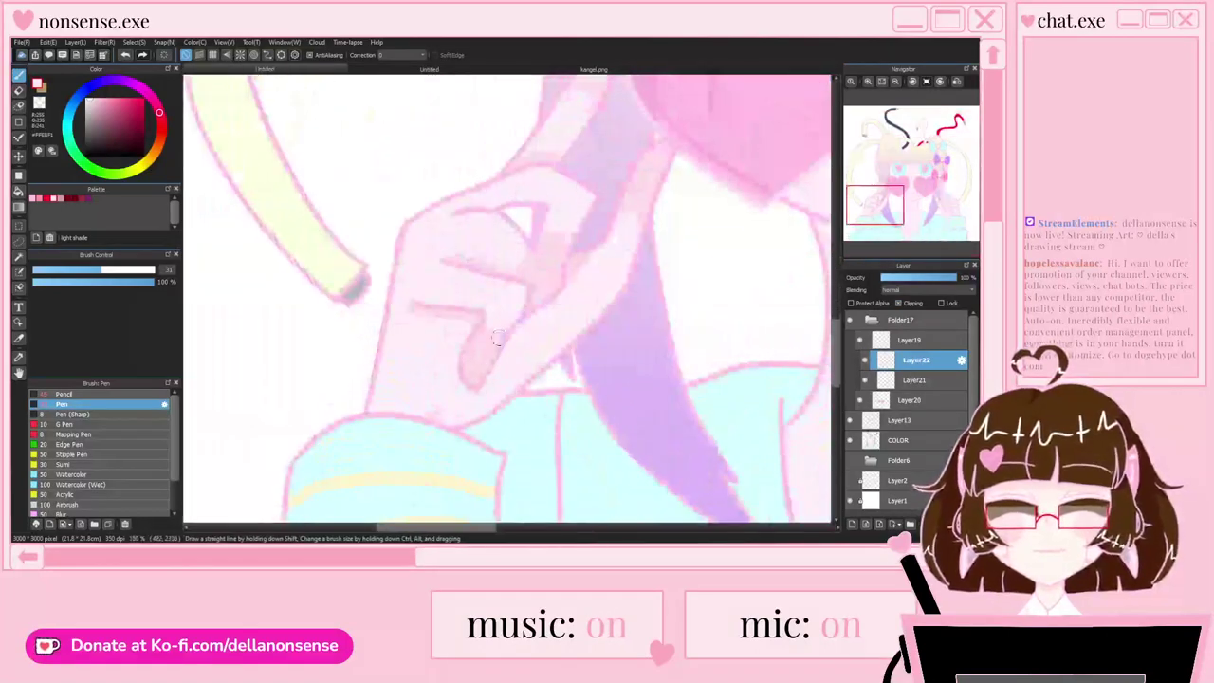
click(899, 303)
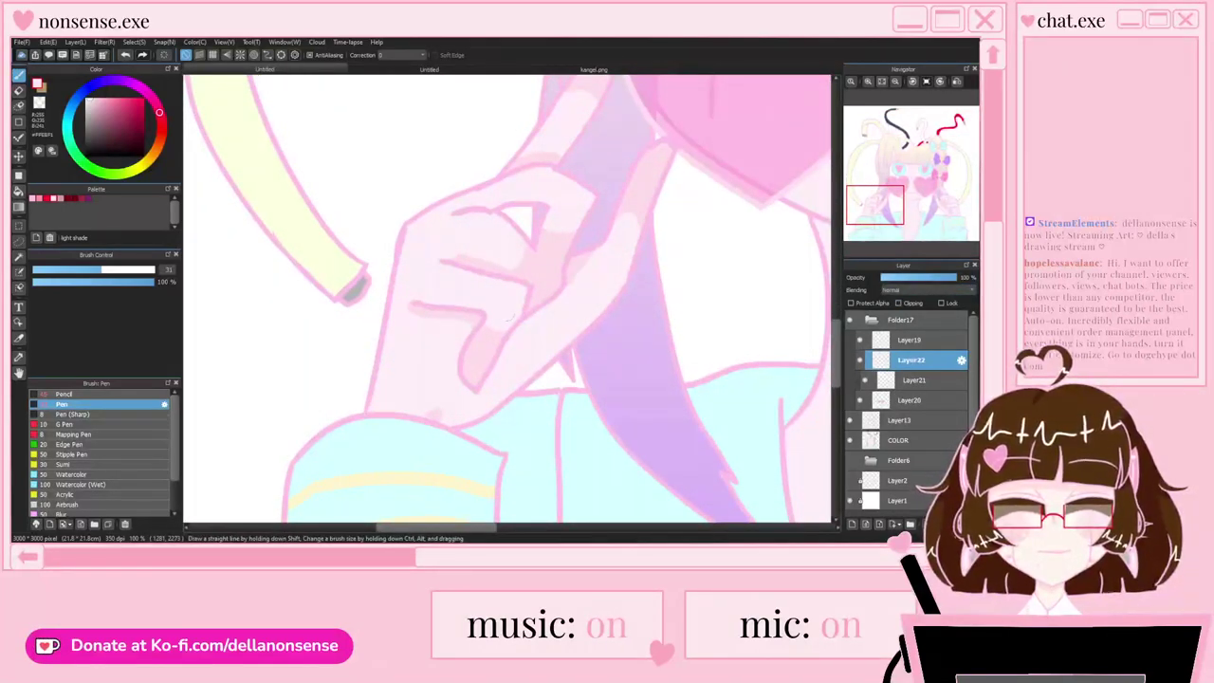
drag(911, 360, 911, 388)
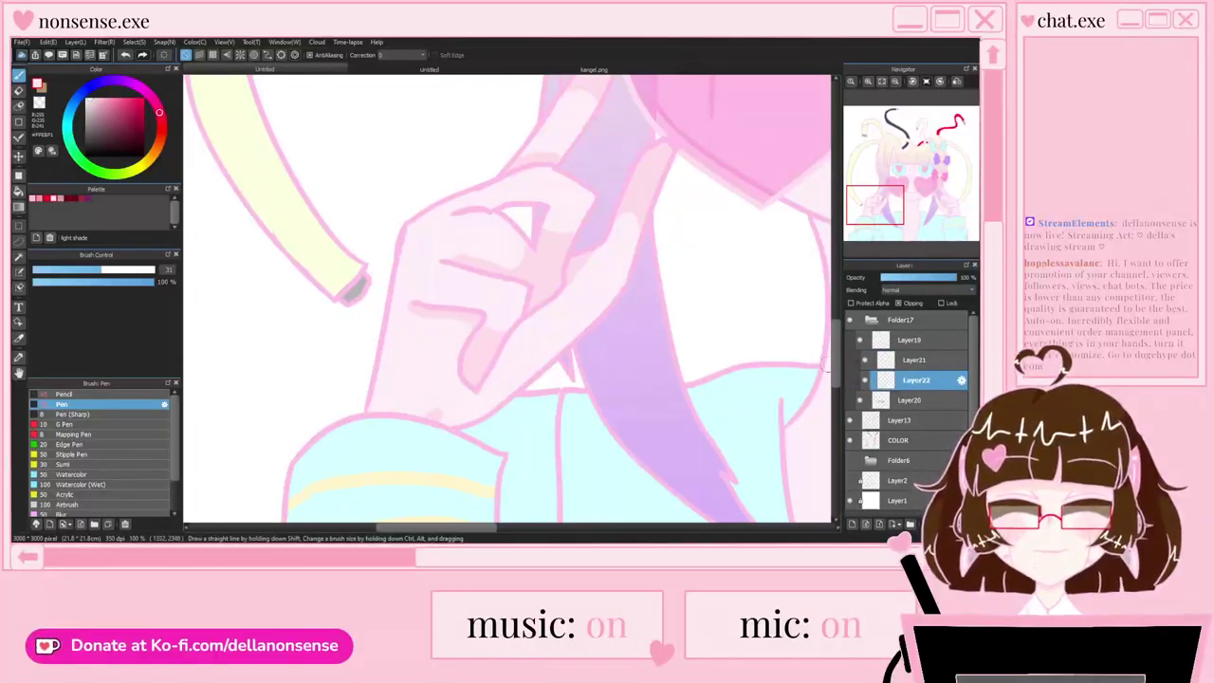
click(39, 198)
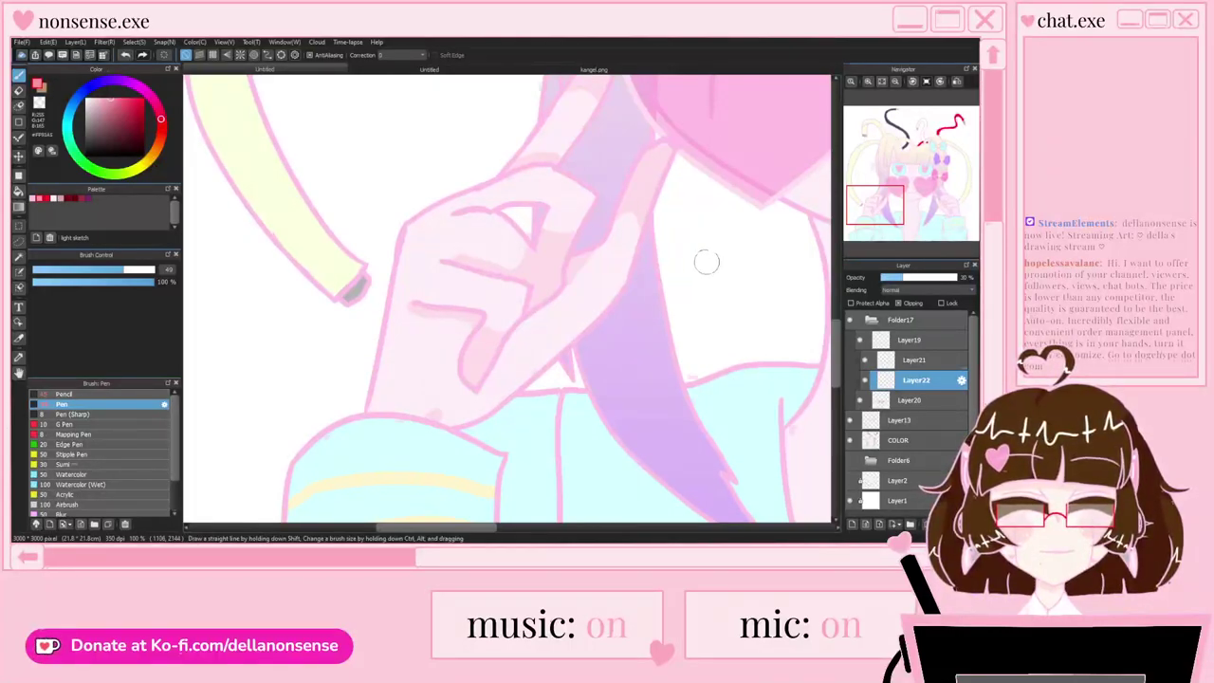
Step: Paint soft pink blush on the outer knuckles and wrists of both hands, using a larger pen in place of the undone first stroke
mouse_move(457, 224)
mouse_down()
mouse_move(426, 260)
mouse_move(428, 237)
mouse_move(390, 256)
mouse_up()
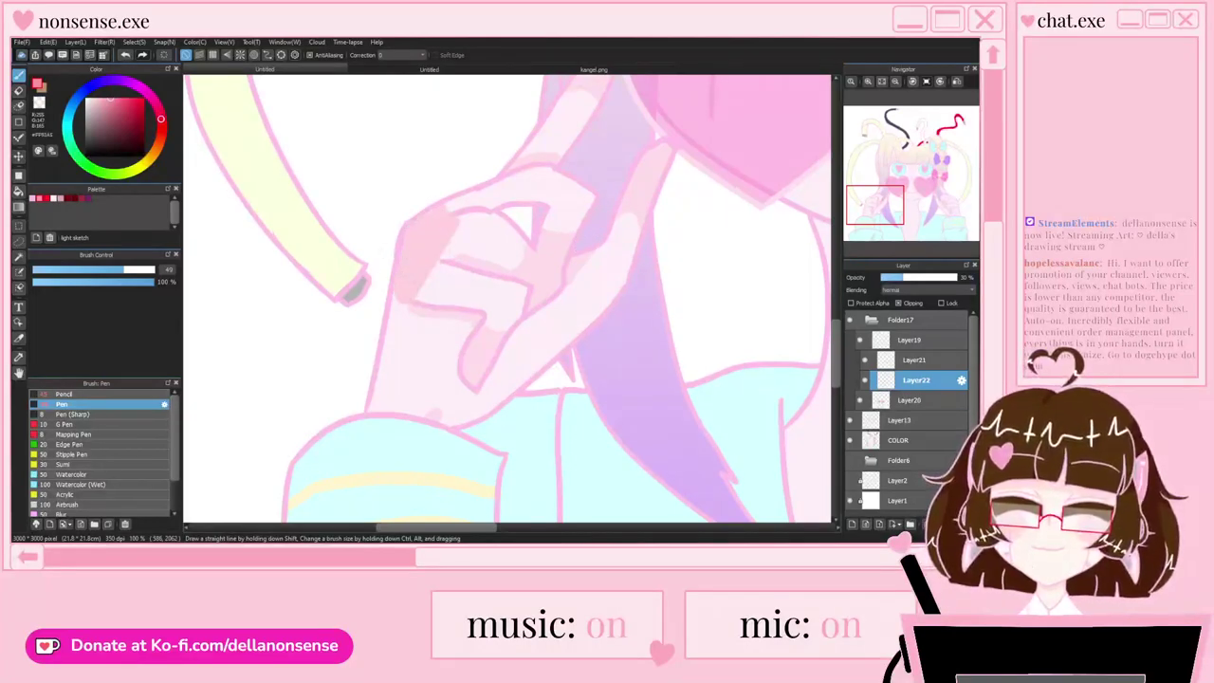
key(ctrl+z)
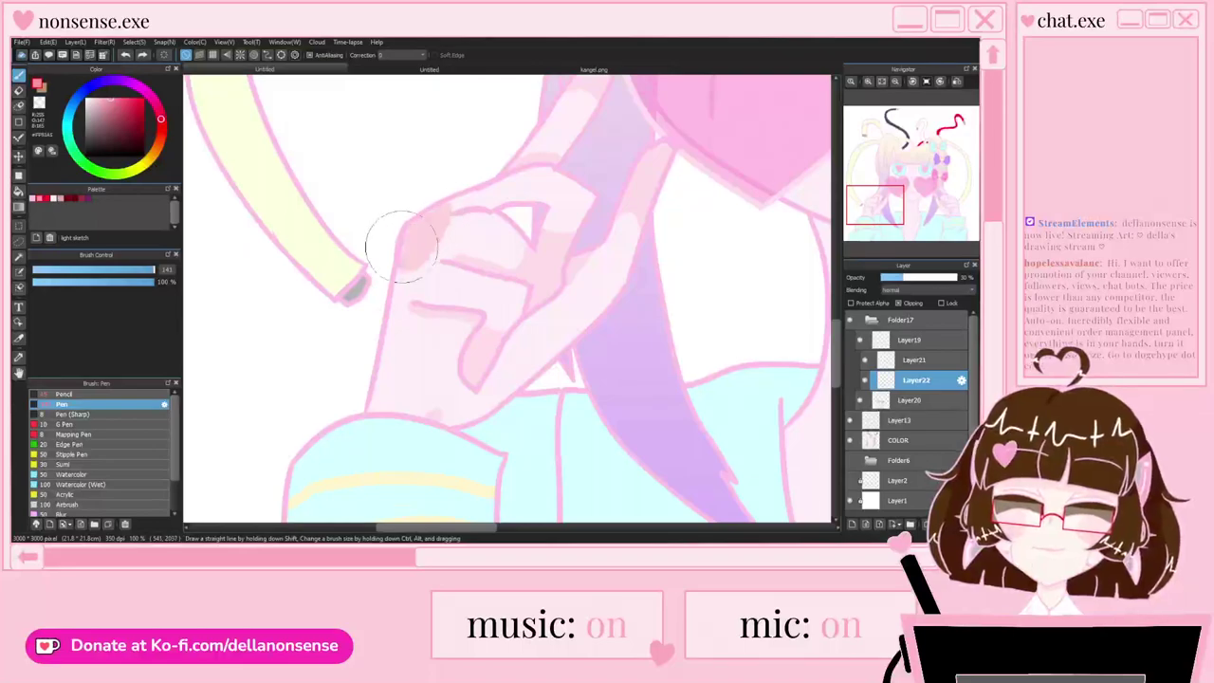
scroll(695, 291, down, 4)
scroll(695, 291, up, 4)
drag(738, 294, 695, 250)
drag(719, 372, 717, 406)
Step: Trim the blush patches on both hands with the eraser and lower the blush layer's opacity further
scroll(710, 361, down, 4)
scroll(393, 370, up, 3)
key(e)
scroll(374, 427, up, 2)
mouse_move(380, 417)
mouse_down()
mouse_move(374, 430)
mouse_move(347, 406)
mouse_move(378, 427)
mouse_move(368, 480)
mouse_up()
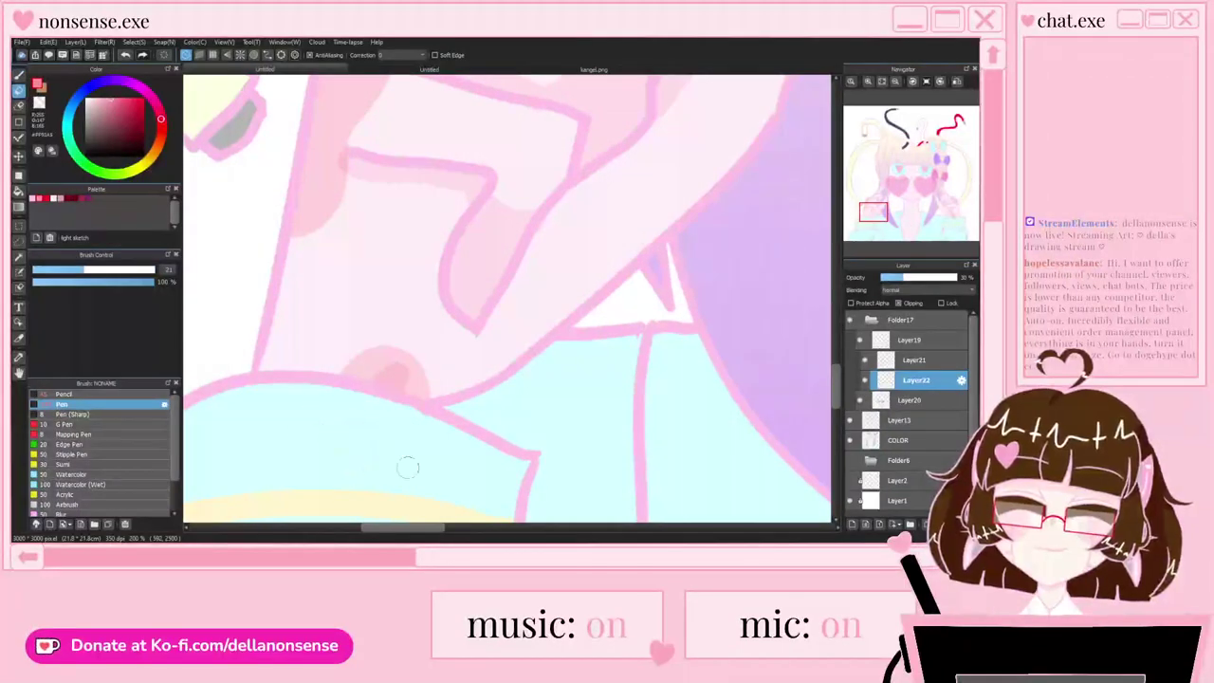
scroll(415, 469, down, 5)
scroll(728, 297, up, 5)
mouse_move(729, 297)
mouse_down()
mouse_move(769, 327)
mouse_move(719, 339)
mouse_up()
scroll(718, 339, down, 5)
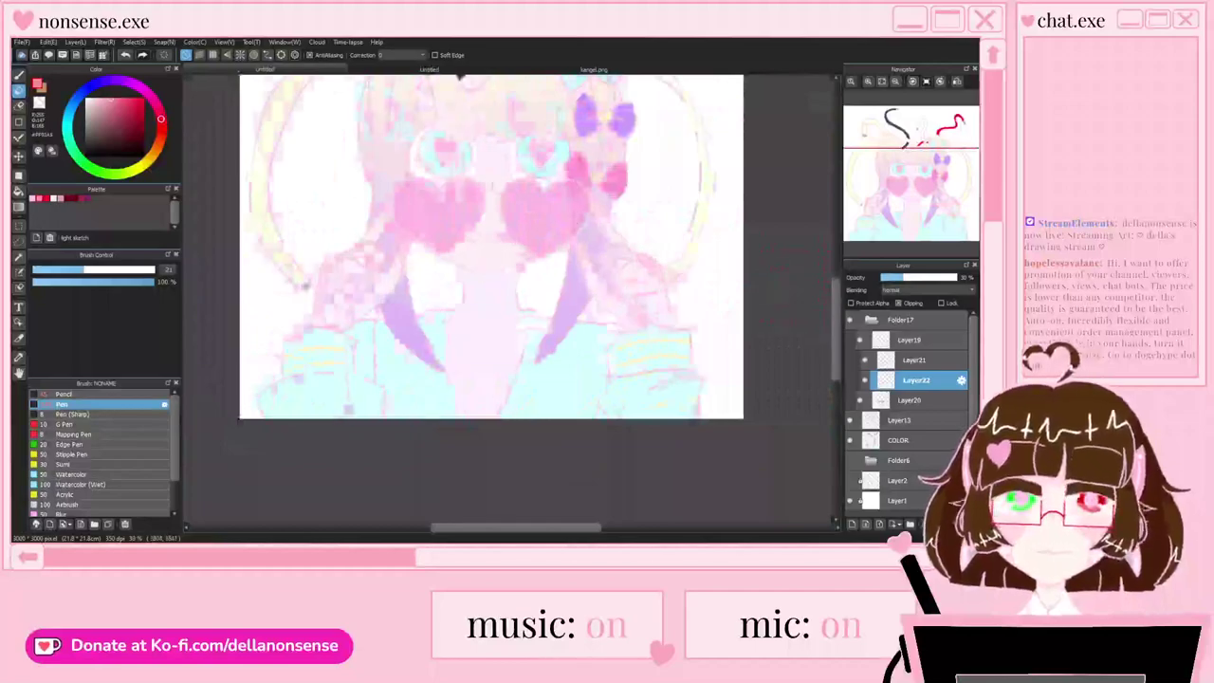
scroll(305, 283, up, 5)
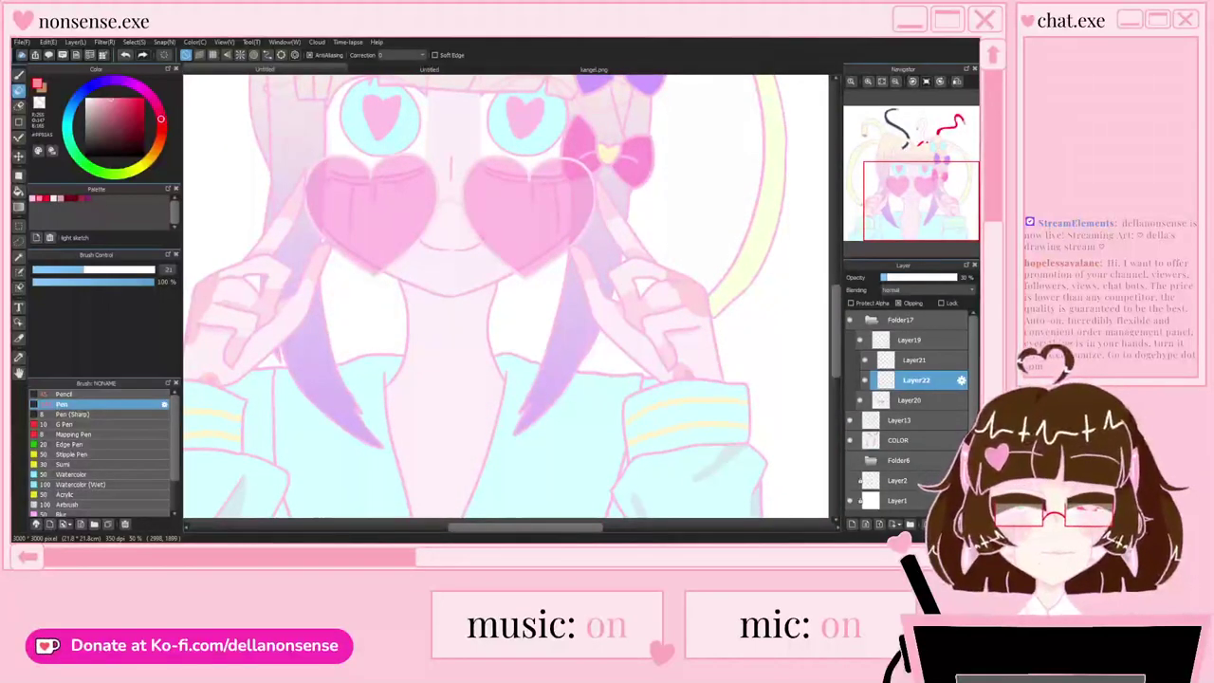
Step: Add a normal layer at the top of Folder17 for highlights and reduce the pen size to about 10
click(917, 360)
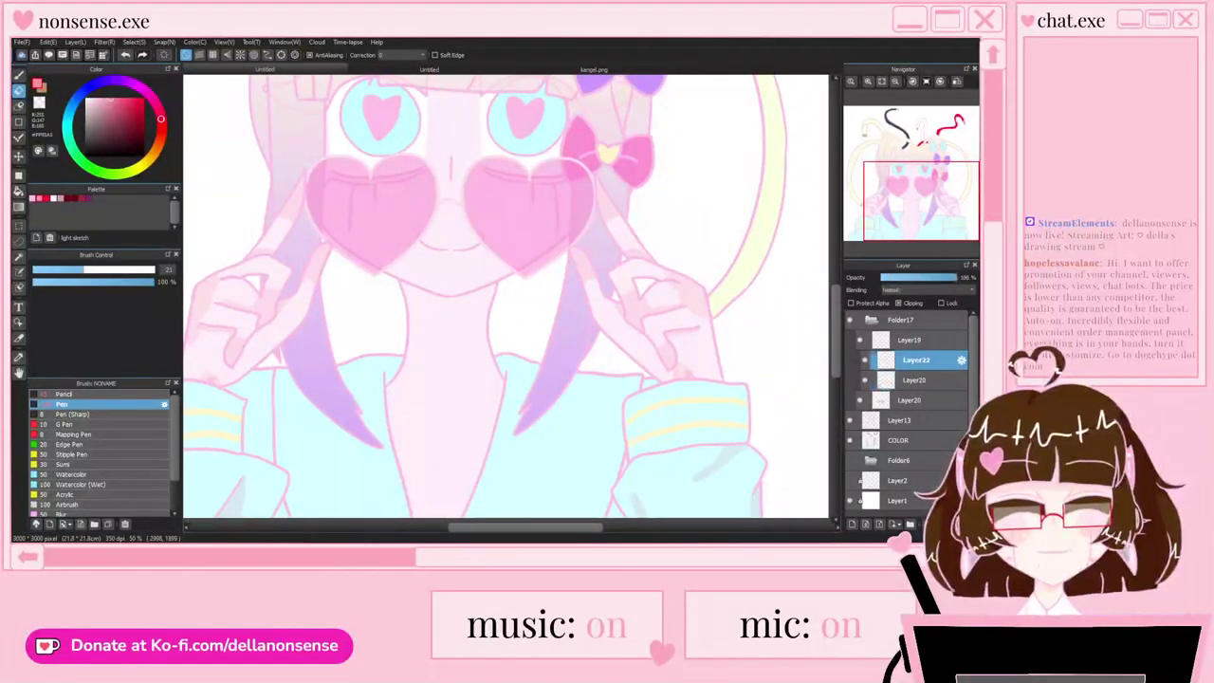
scroll(658, 373, up, 4)
scroll(564, 372, down, 6)
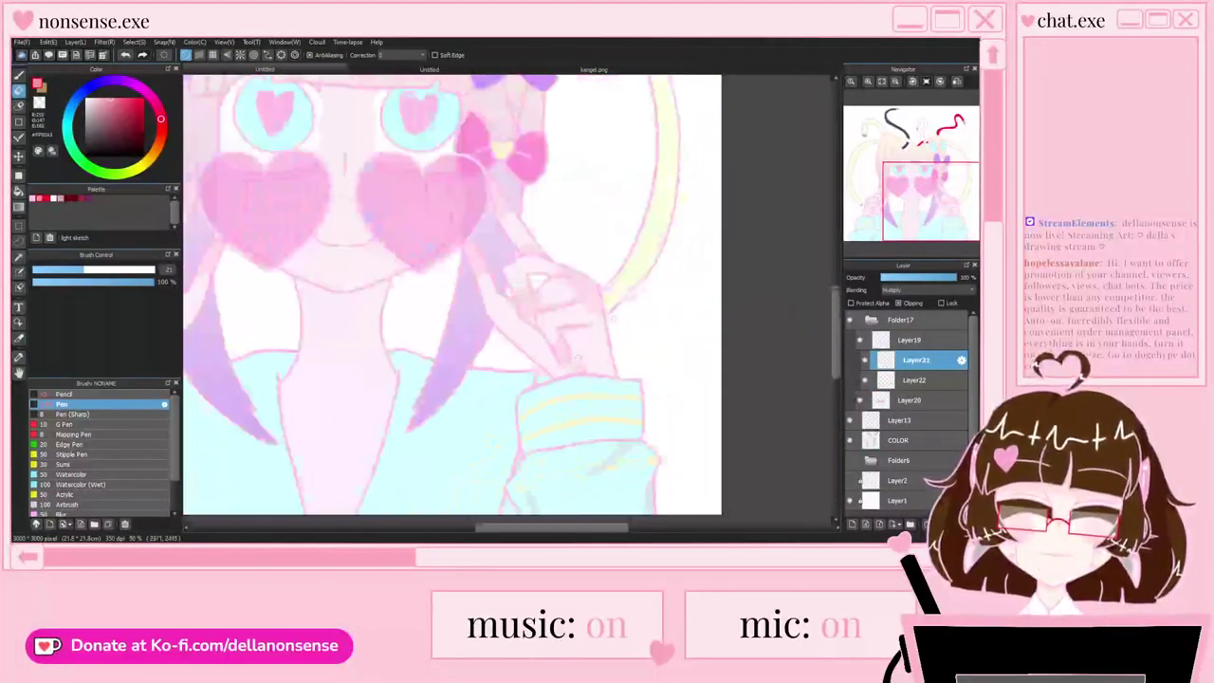
scroll(565, 373, down, 4)
scroll(564, 372, up, 3)
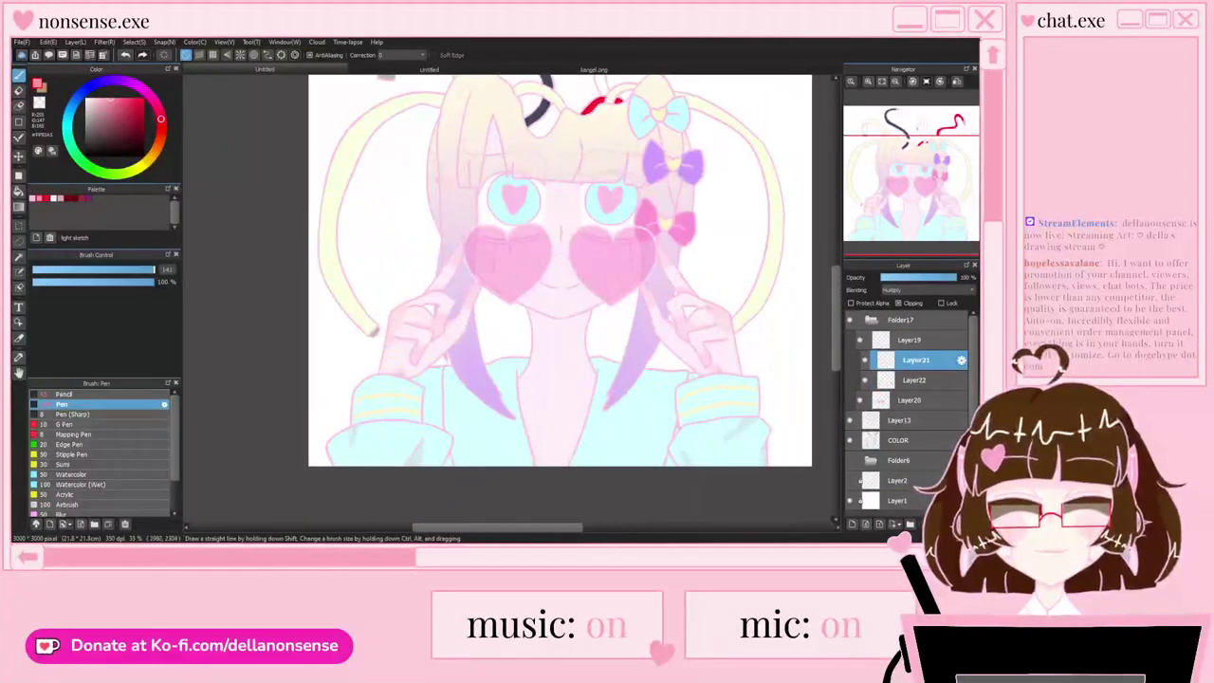
key(ctrl+shift+n)
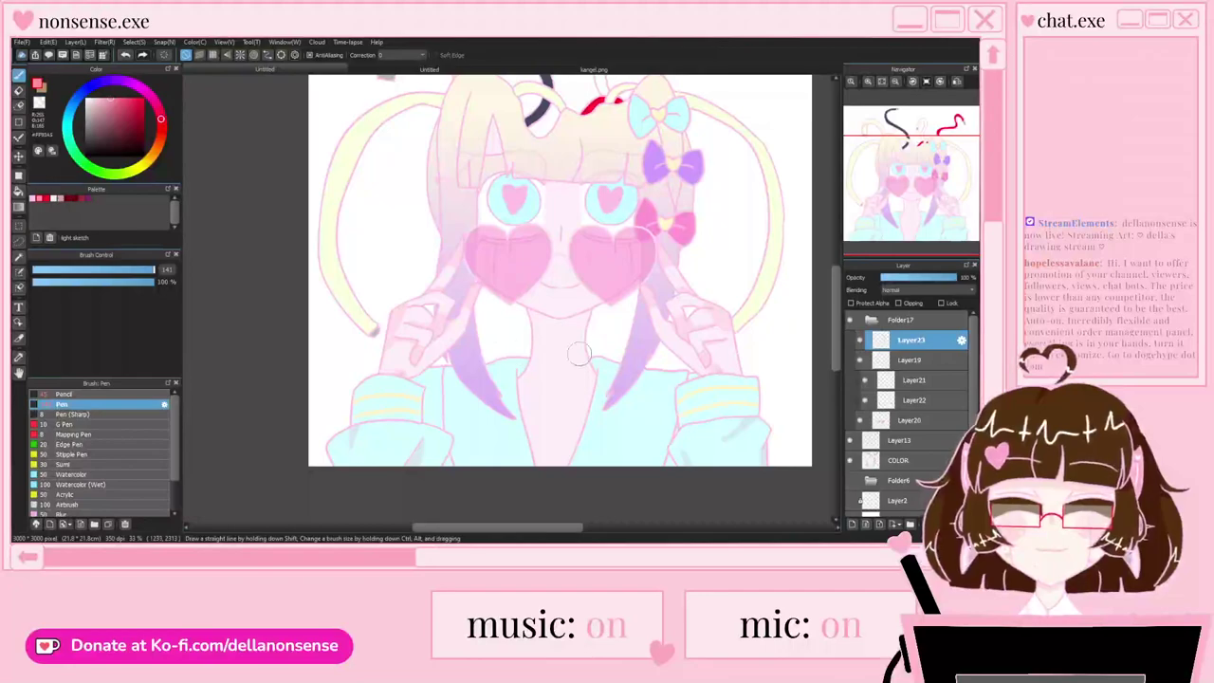
scroll(380, 327, up, 2)
key([)
key([)
key([)
key([)
key([)
key(bracketleft)
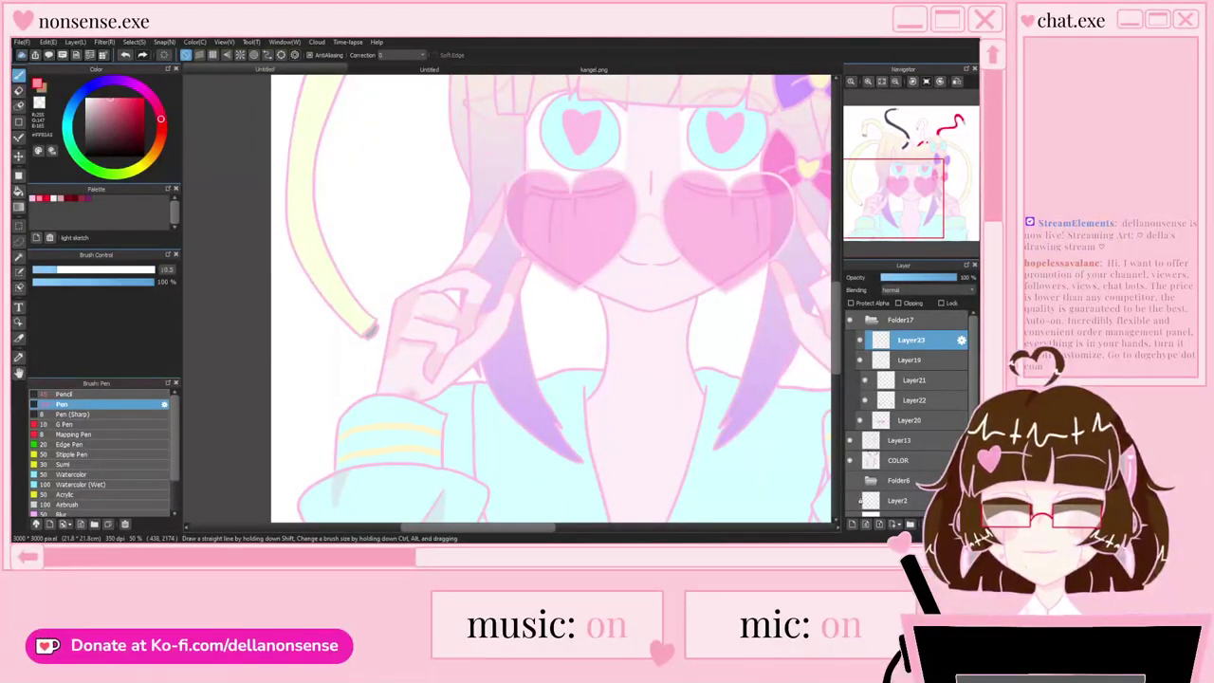
Step: Paint a small white heart highlight with a dot on the outer knuckle of each hand
scroll(404, 312, up, 4)
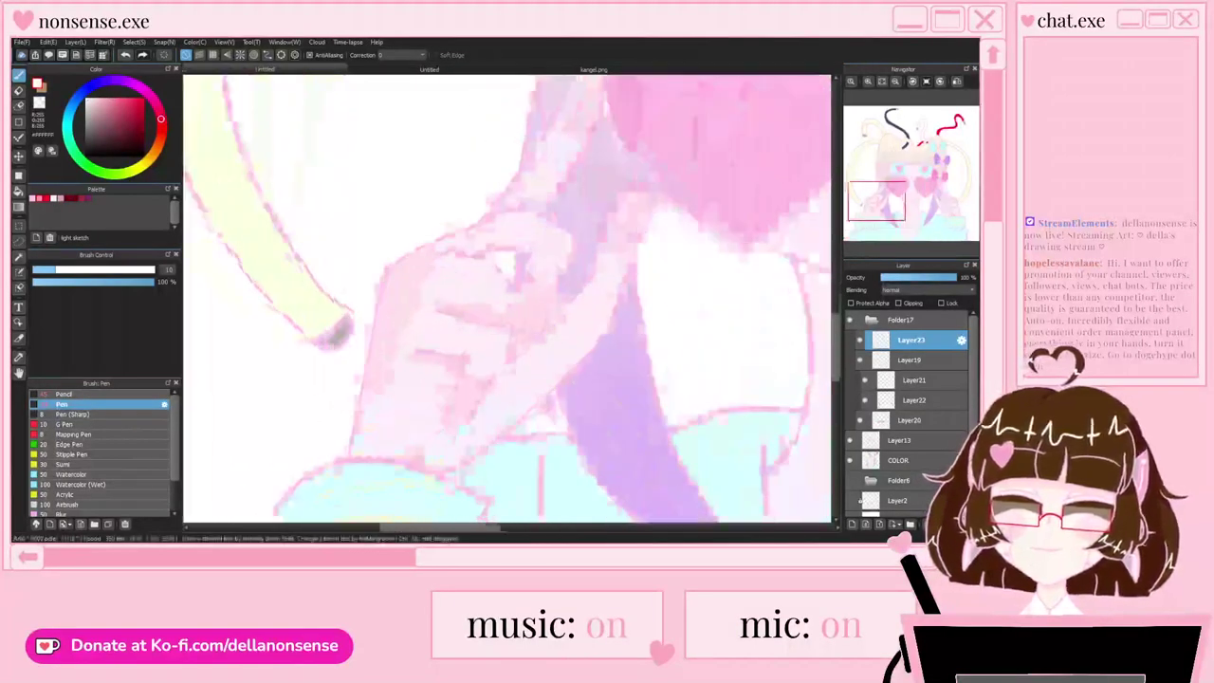
drag(405, 248, 425, 240)
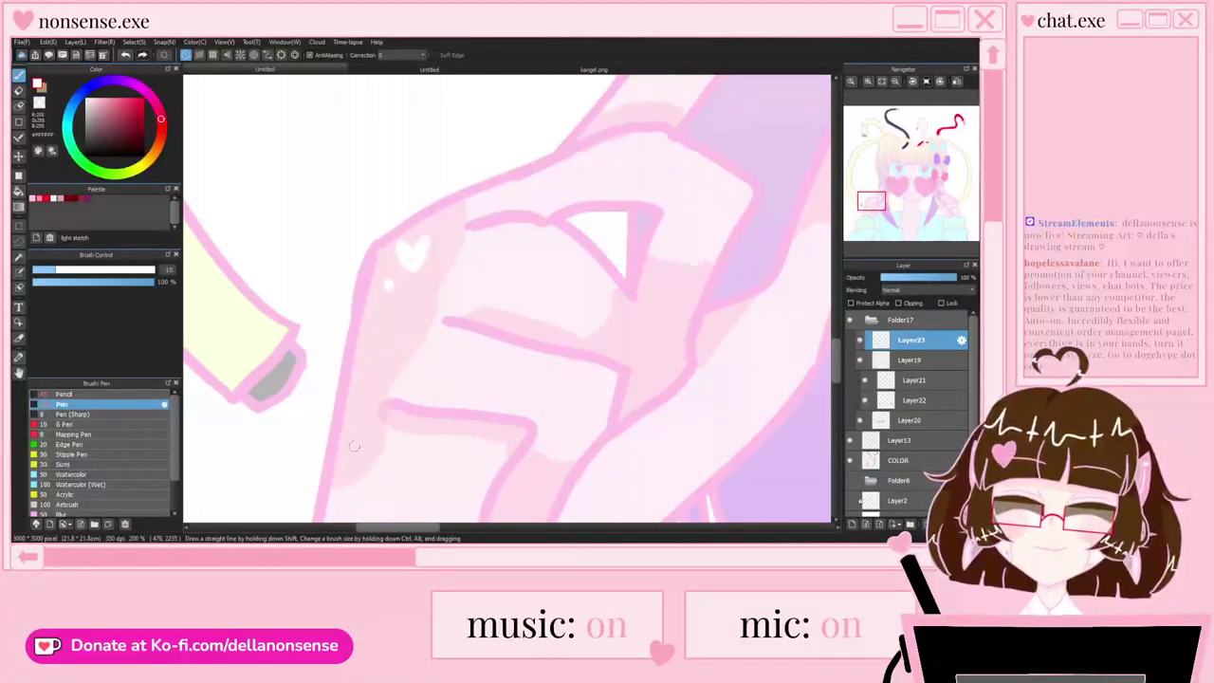
scroll(355, 446, down, 5)
scroll(704, 408, up, 4)
drag(649, 266, 662, 274)
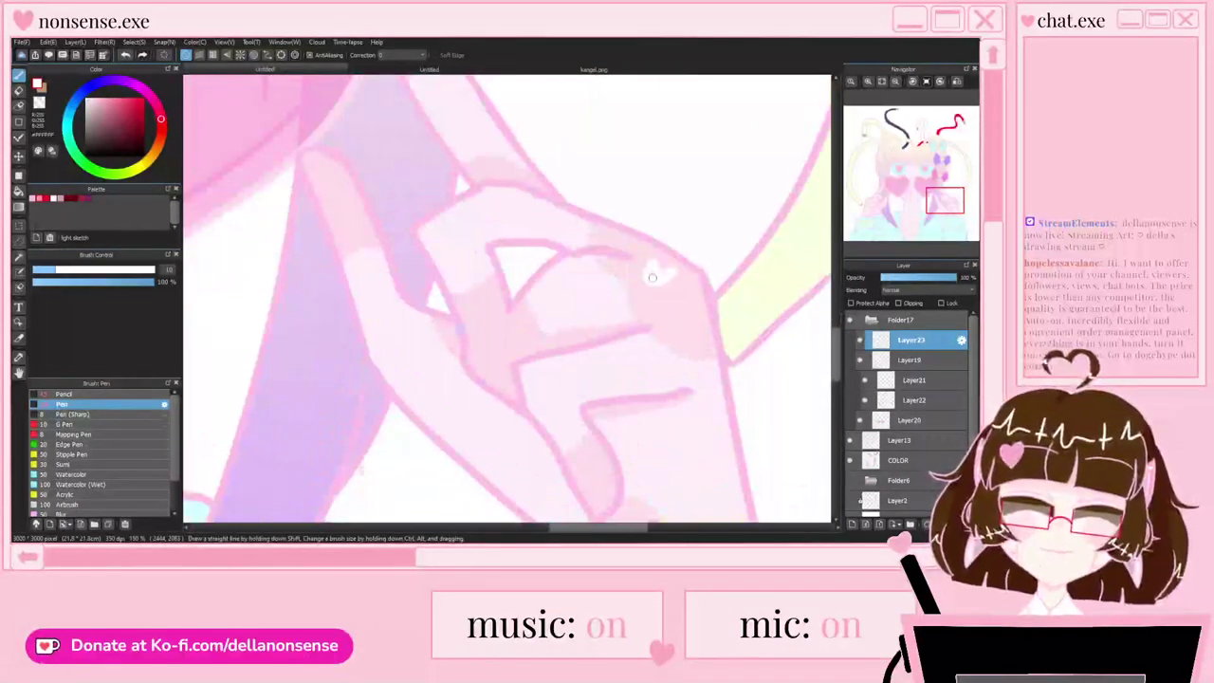
scroll(661, 306, up, 2)
scroll(519, 285, down, 6)
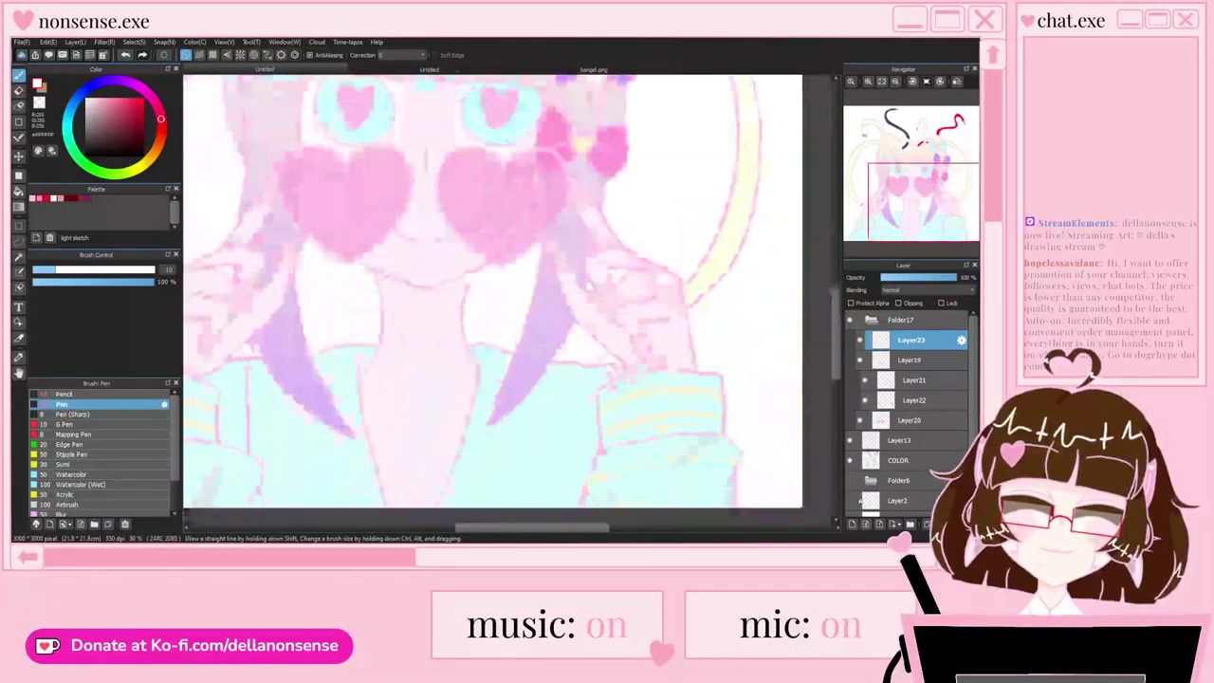
Step: Paint white oval and dot highlights near the upper corner and lower edge of both heart lenses with pen size 20
scroll(427, 295, up, 3)
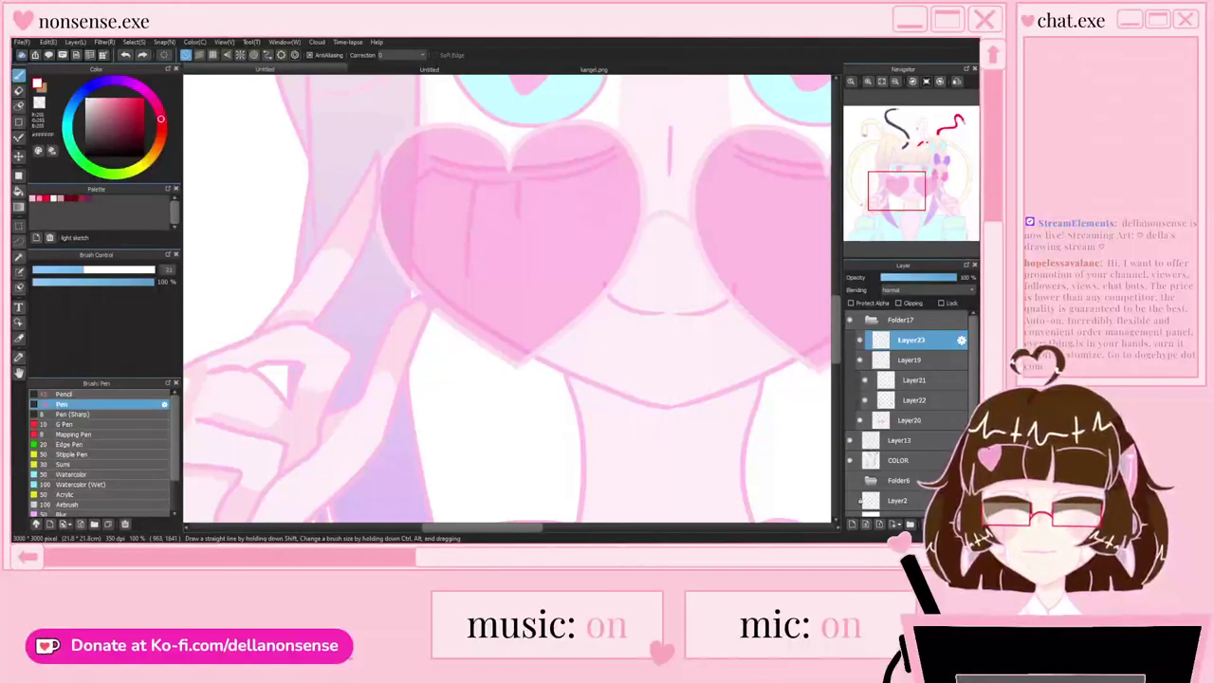
scroll(411, 161, up, 2)
drag(391, 152, 406, 163)
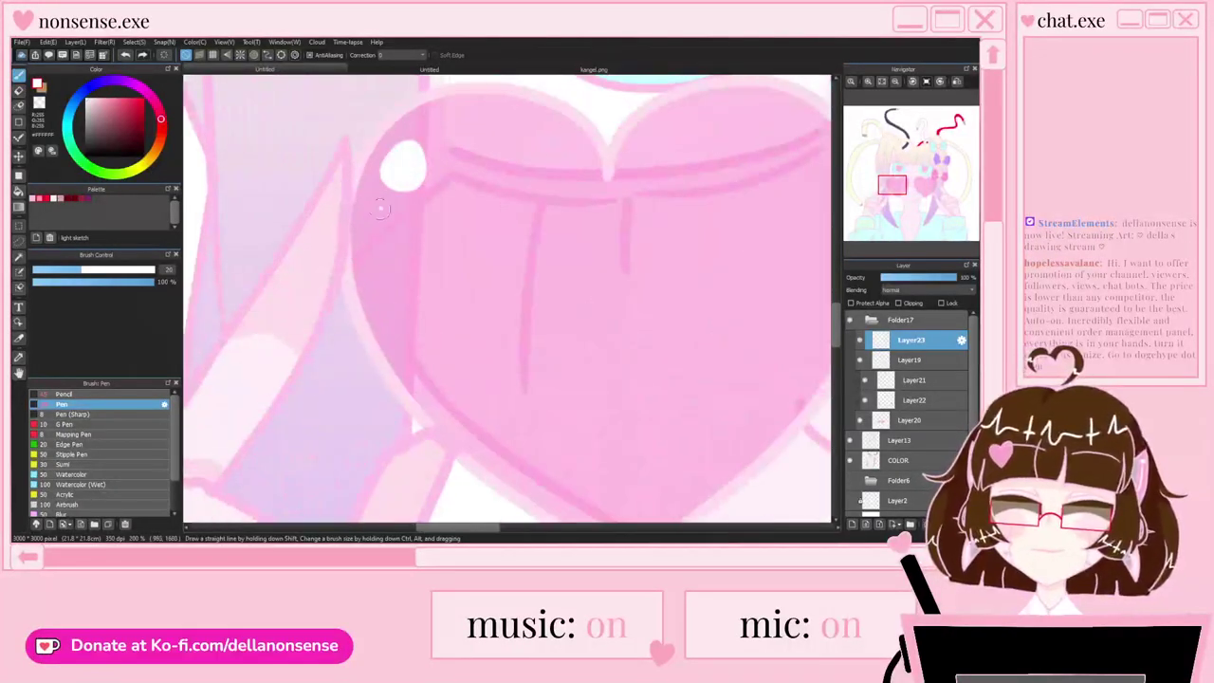
scroll(508, 313, down, 4)
scroll(509, 313, down, 3)
scroll(669, 294, up, 4)
mouse_move(290, 189)
mouse_down()
mouse_move(304, 197)
mouse_move(291, 198)
mouse_up()
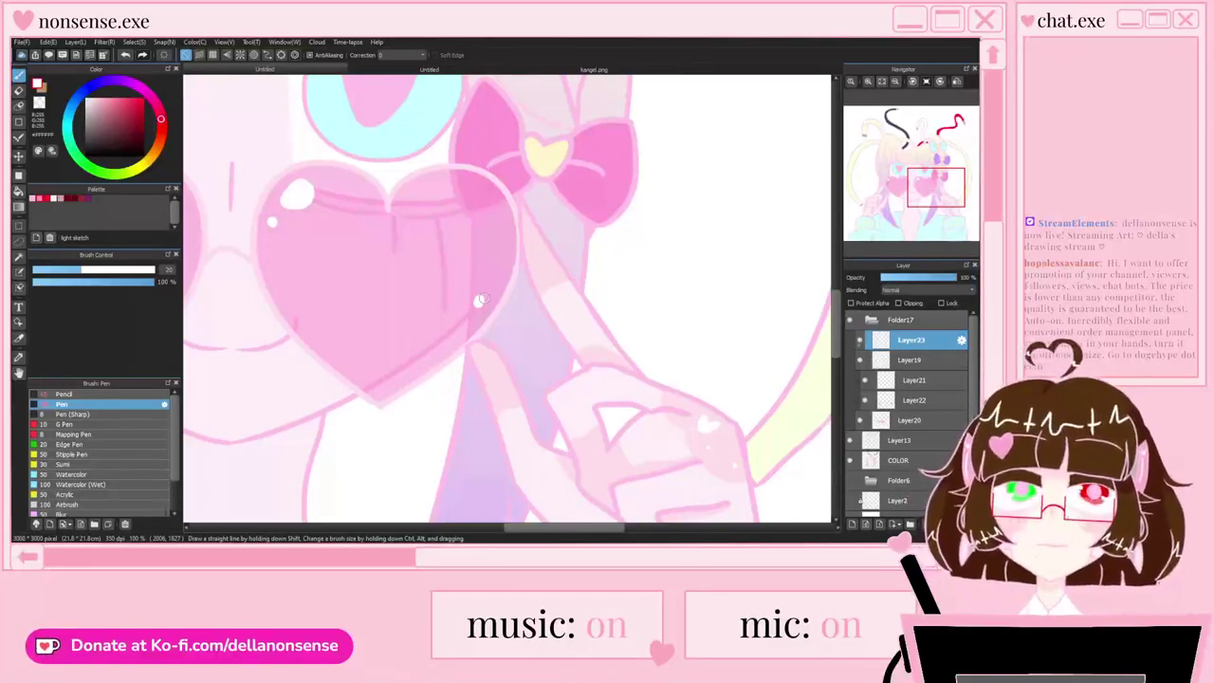
scroll(413, 307, down, 4)
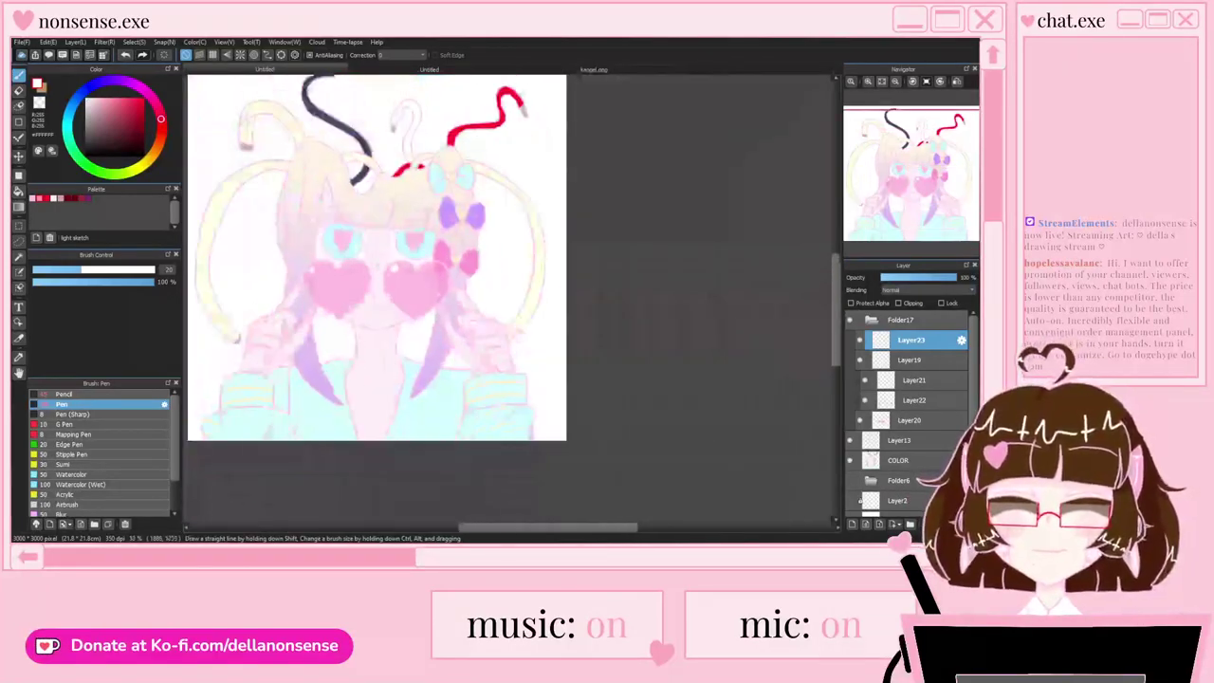
scroll(398, 332, up, 4)
scroll(480, 322, down, 4)
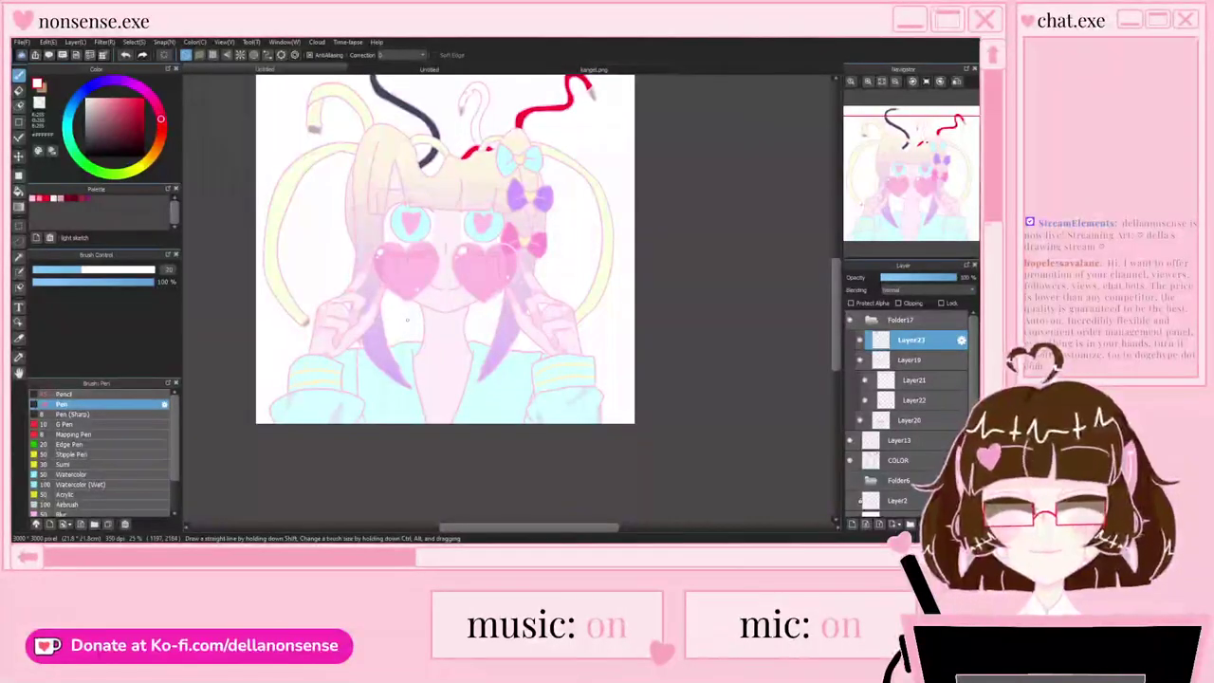
Step: Collapse Folder17 and switch its visibility off and on to check the drawing against the highlighted glasses and hands
click(902, 320)
click(871, 320)
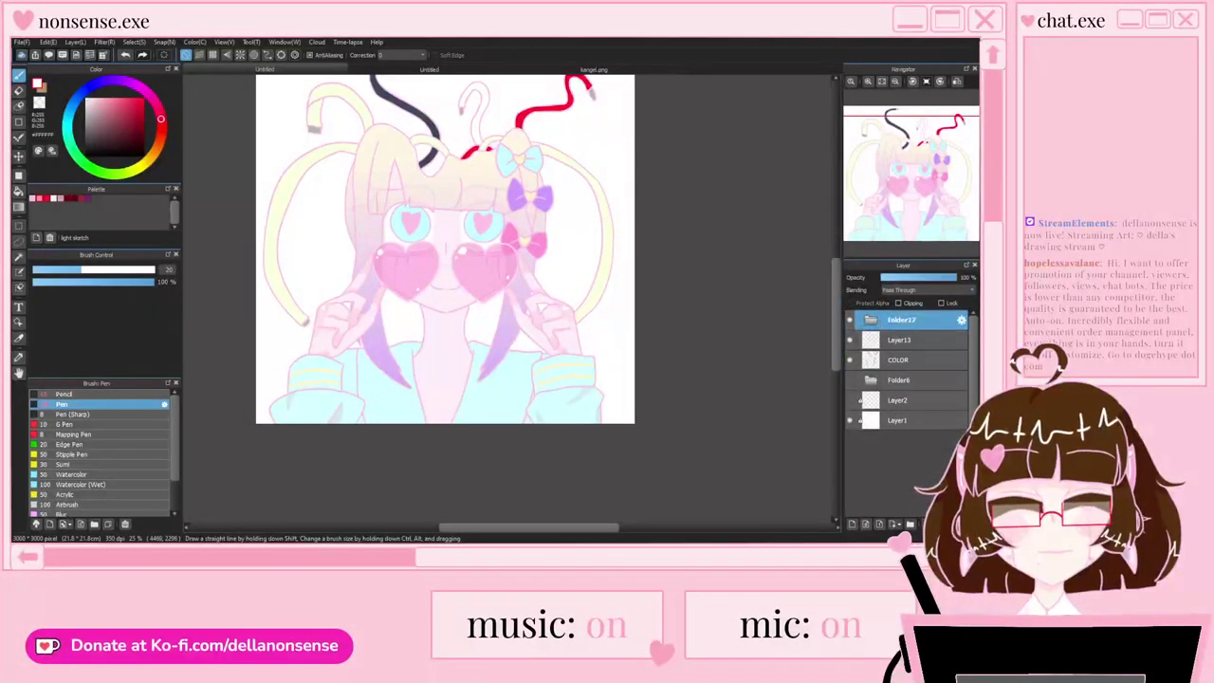
click(850, 320)
click(850, 320)
click(850, 320)
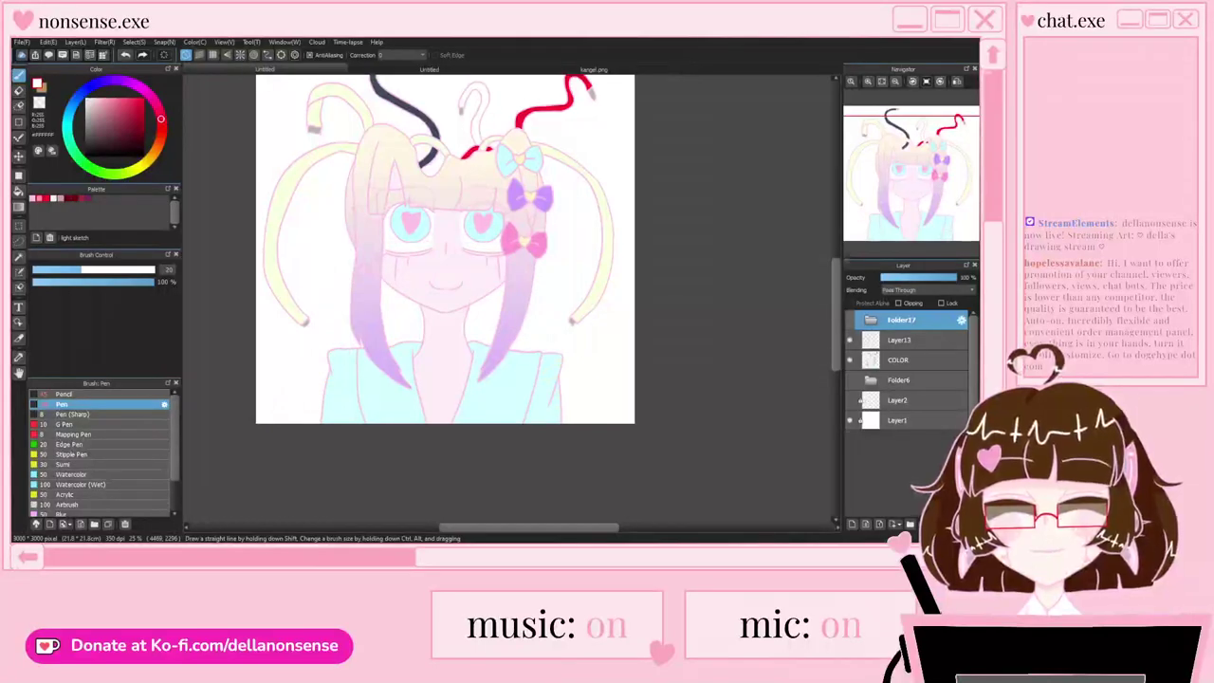
Step: Compare the drawing with Folder17 shown and hidden, select the COLOR layer, and sample the blue from the other untitled drawing
click(850, 320)
click(851, 320)
click(899, 360)
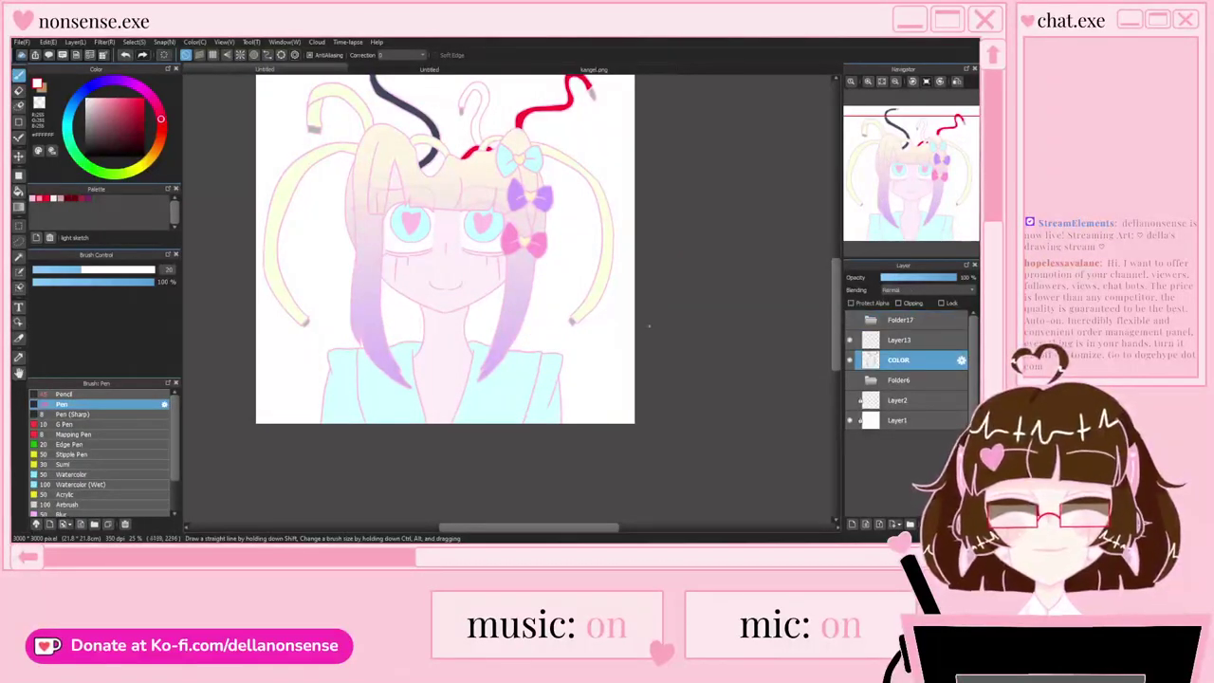
scroll(610, 343, down, 1)
scroll(568, 257, up, 2)
click(430, 69)
scroll(538, 244, down, 6)
right_click(546, 163)
click(271, 69)
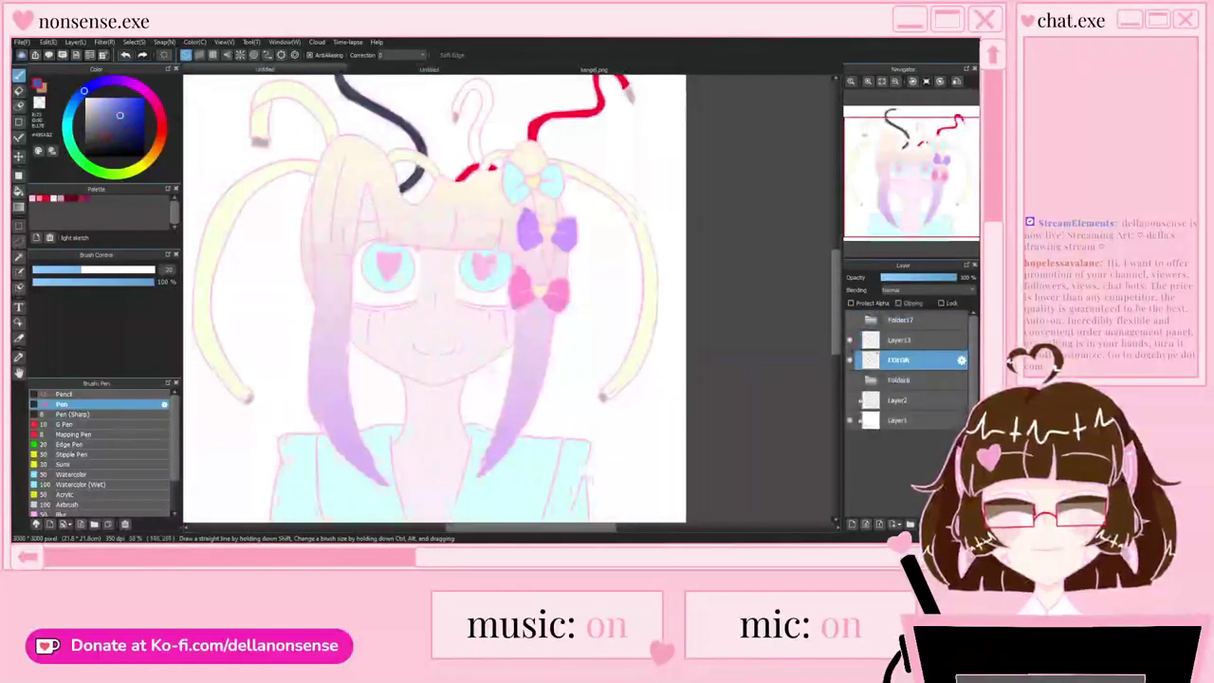
Step: Add a layer directly above Layer1, fill the whole canvas with the sampled blue, and show the character layers over it
click(900, 420)
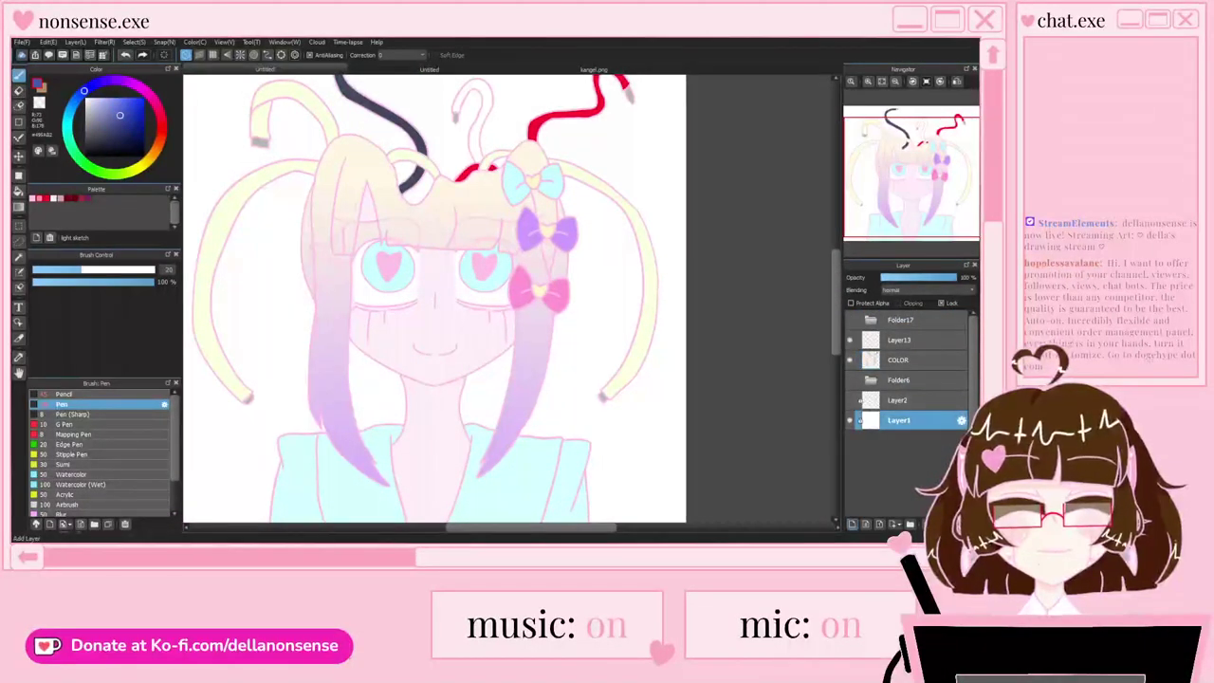
key(ctrl+shift+n)
scroll(571, 308, down, 1)
click(850, 339)
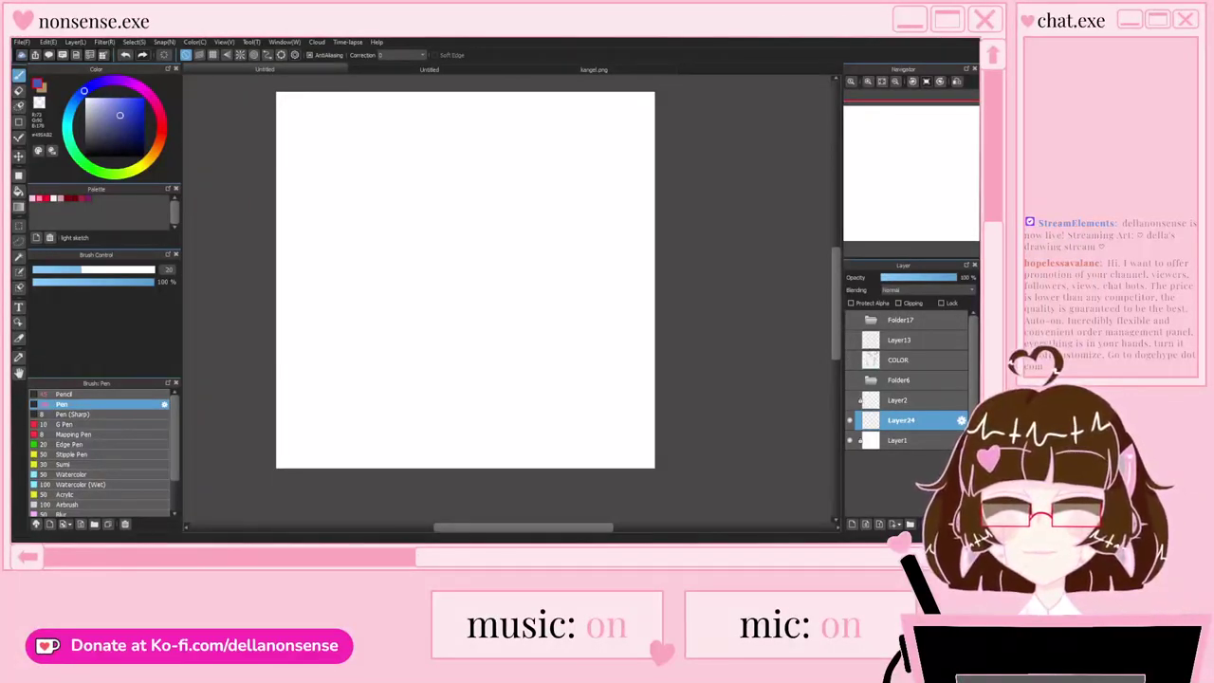
click(19, 192)
click(512, 308)
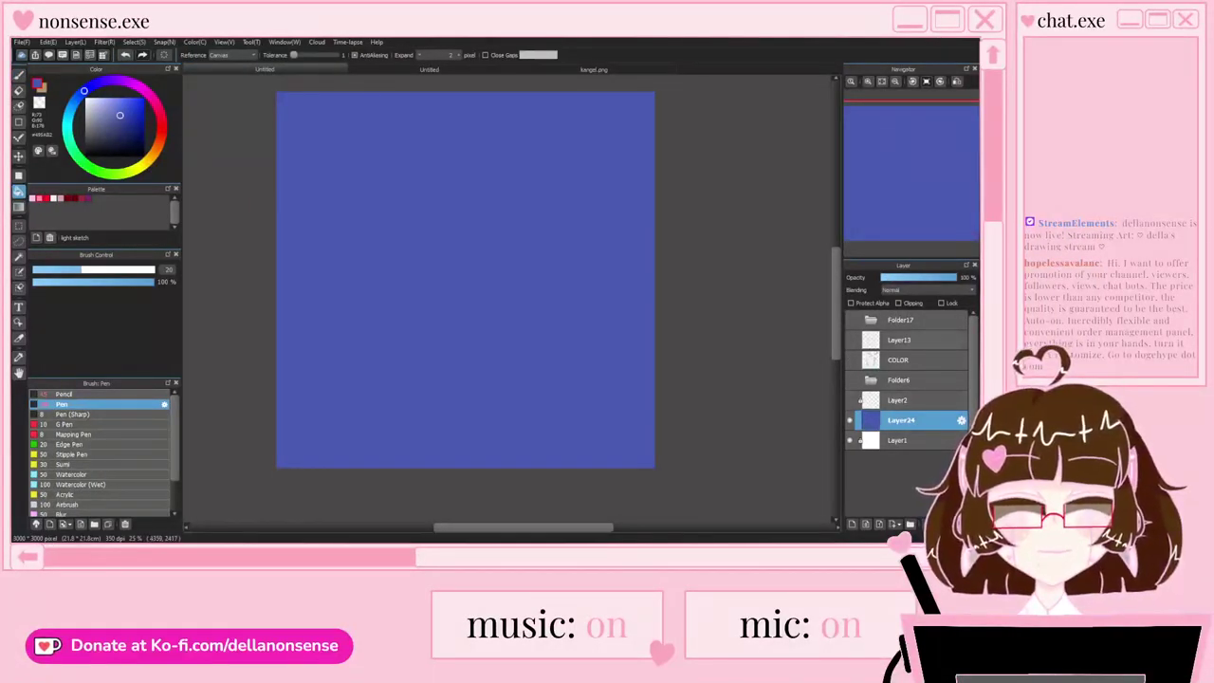
click(850, 359)
click(850, 340)
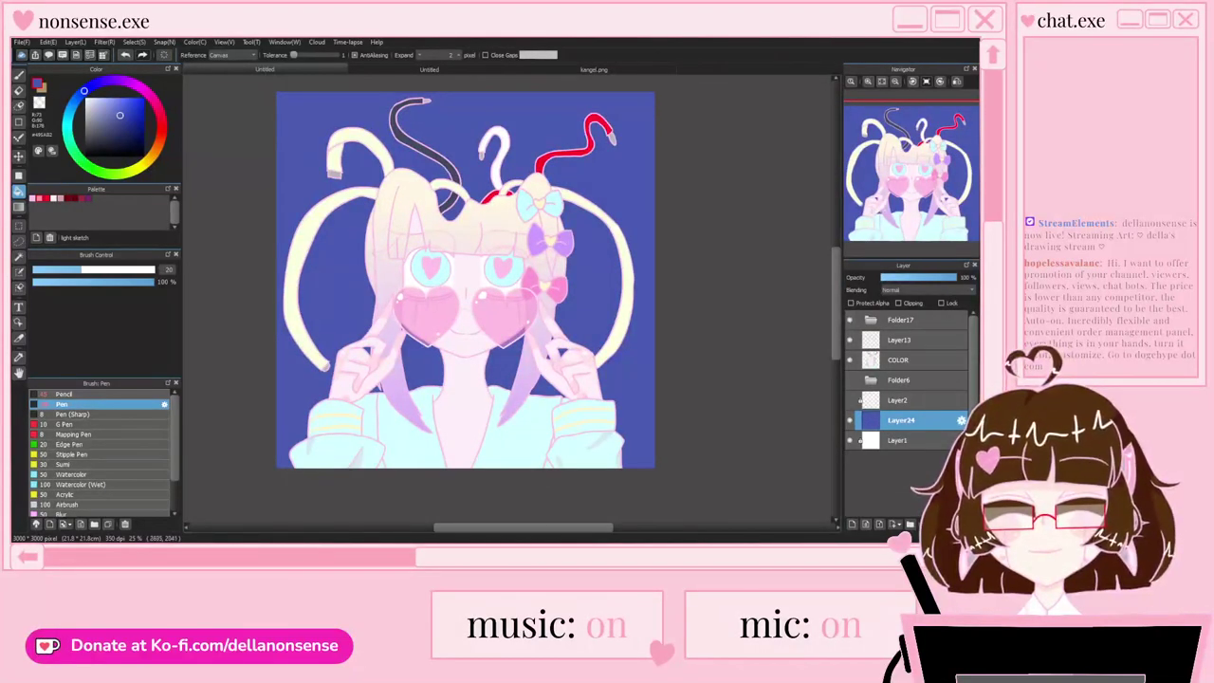
Step: Check the character against the blue background, and hide Folder17 and the blue background layer
scroll(444, 343, up, 4)
scroll(456, 351, down, 3)
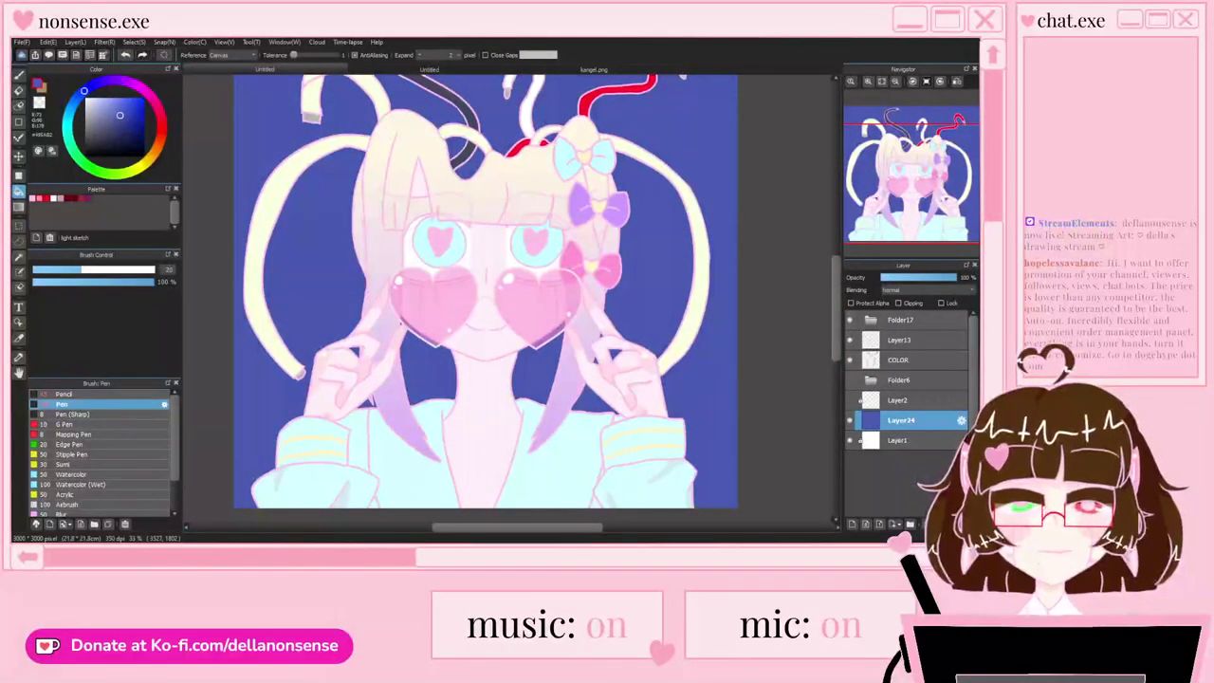
click(850, 319)
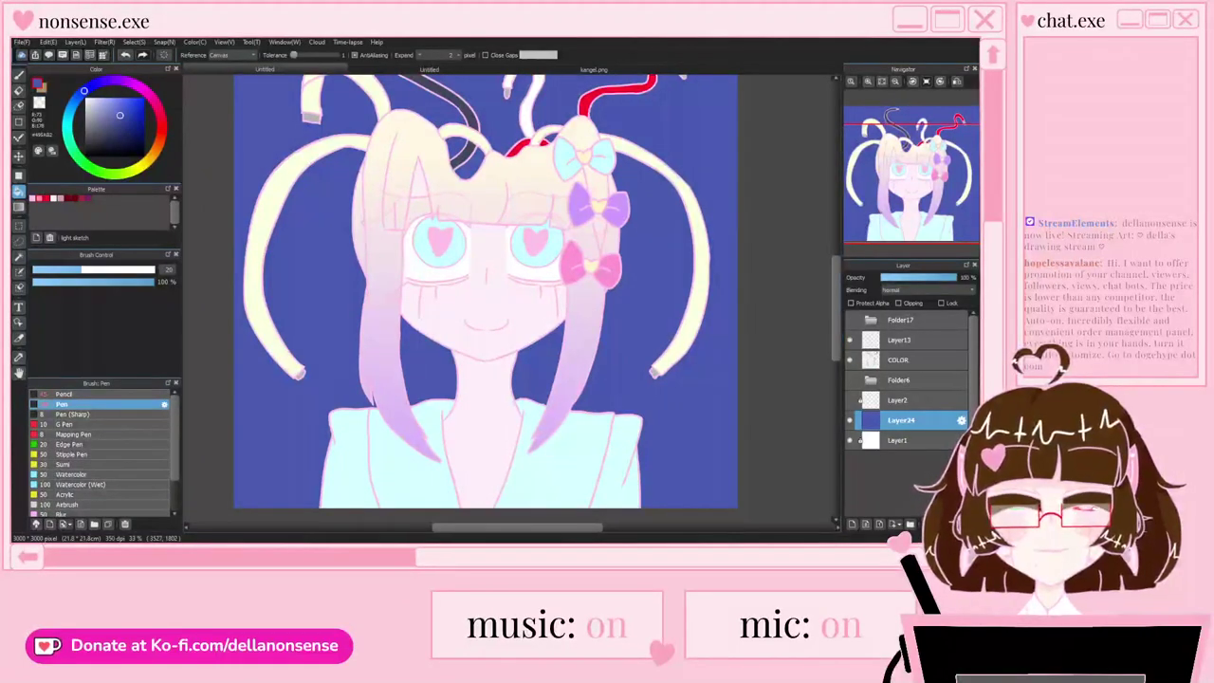
click(850, 420)
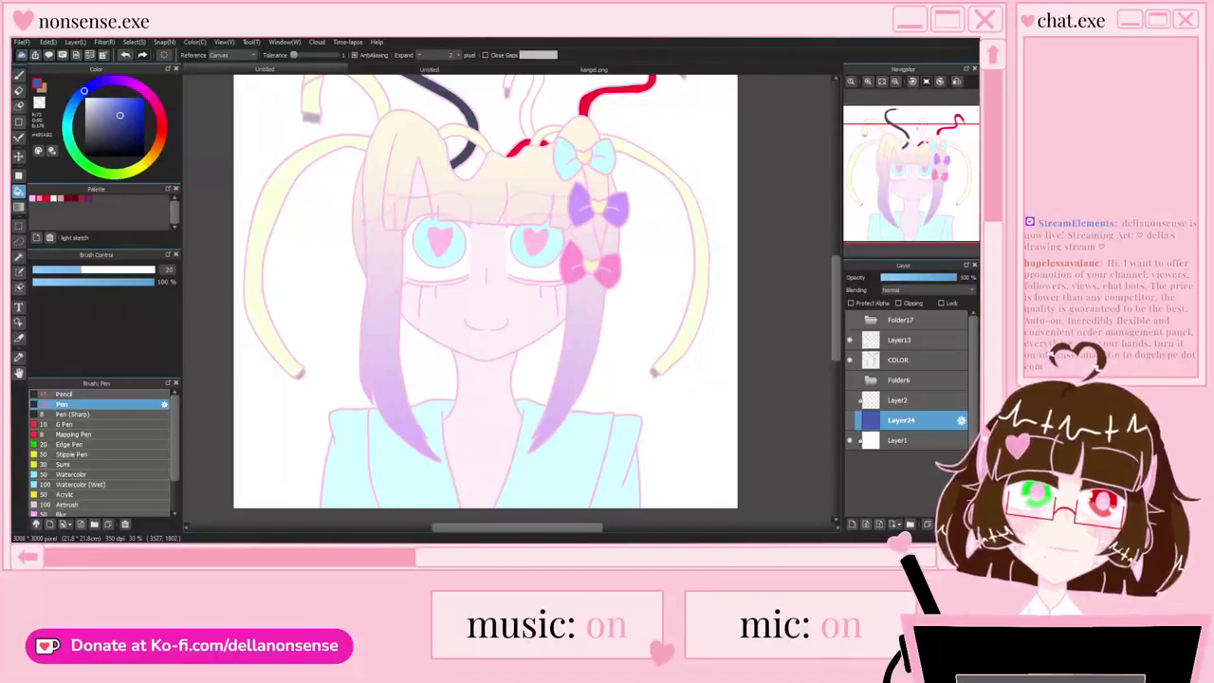
scroll(585, 379, up, 1)
scroll(565, 337, down, 1)
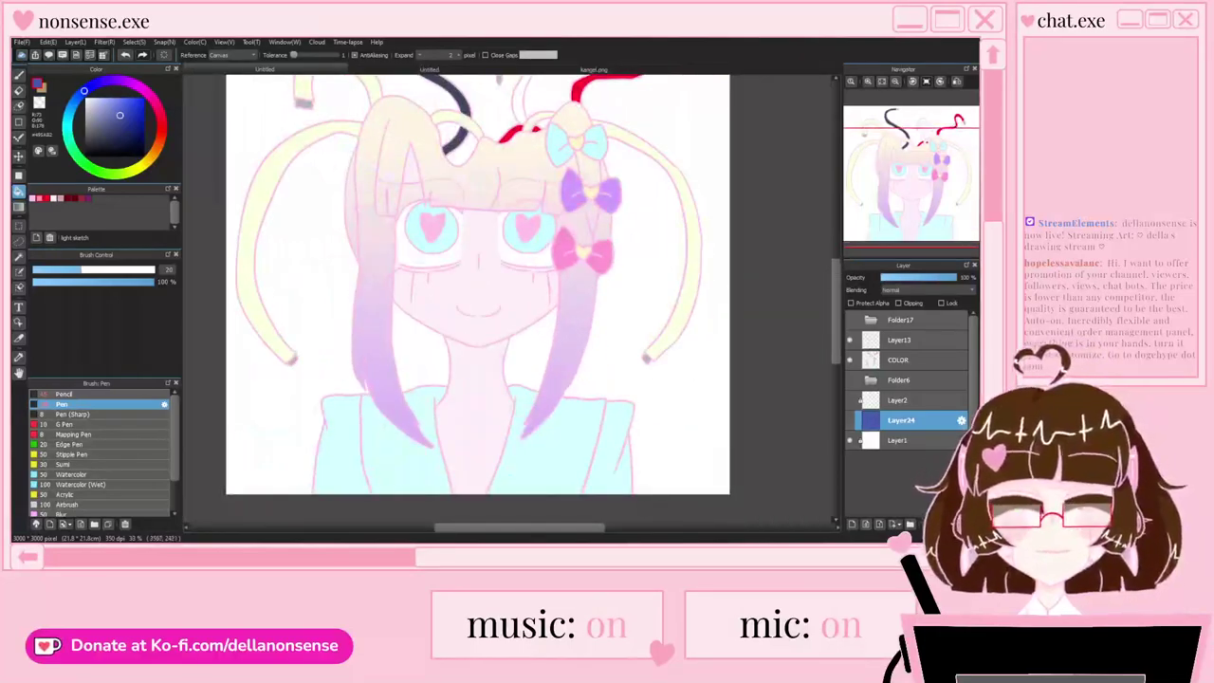
Step: Add a layer above the COLOR layer, set its blending to Multiply, and choose the light shade palette colour
click(906, 381)
click(906, 361)
click(853, 524)
click(927, 290)
click(920, 308)
click(54, 199)
scroll(440, 226, up, 4)
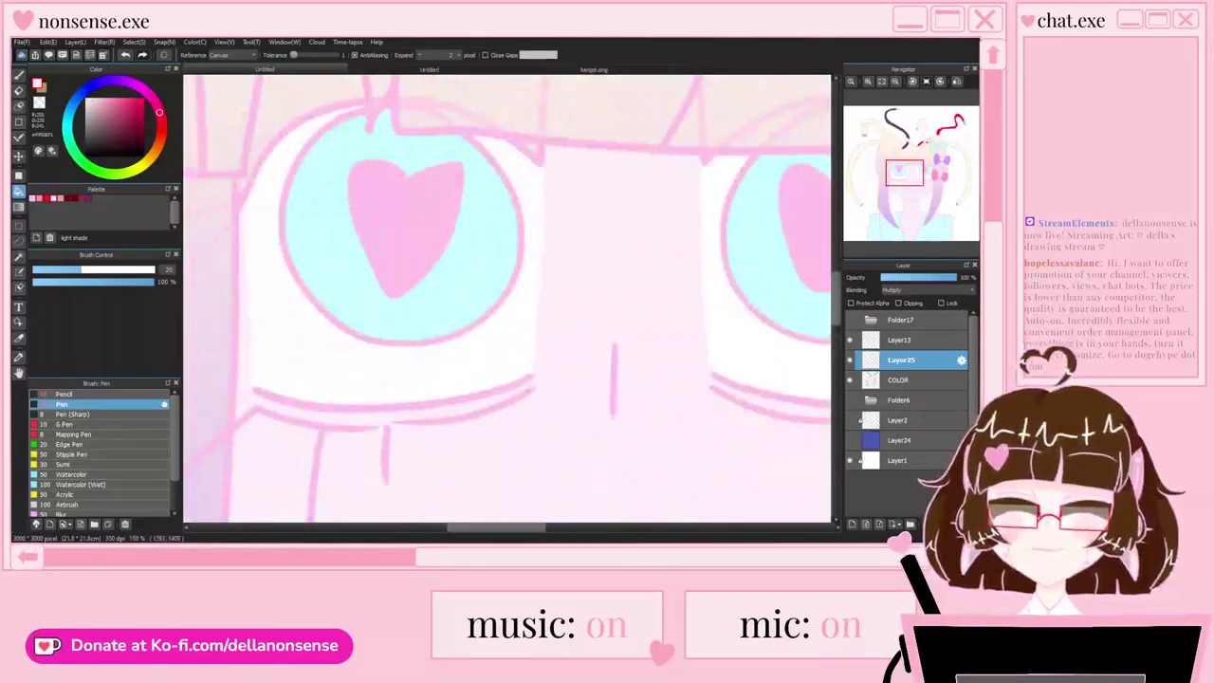
Step: Draw a curved shadow edge across both irises and fill the upper part of each with the light shade
key(b)
mouse_move(517, 245)
mouse_down()
mouse_move(462, 217)
mouse_move(291, 224)
mouse_up()
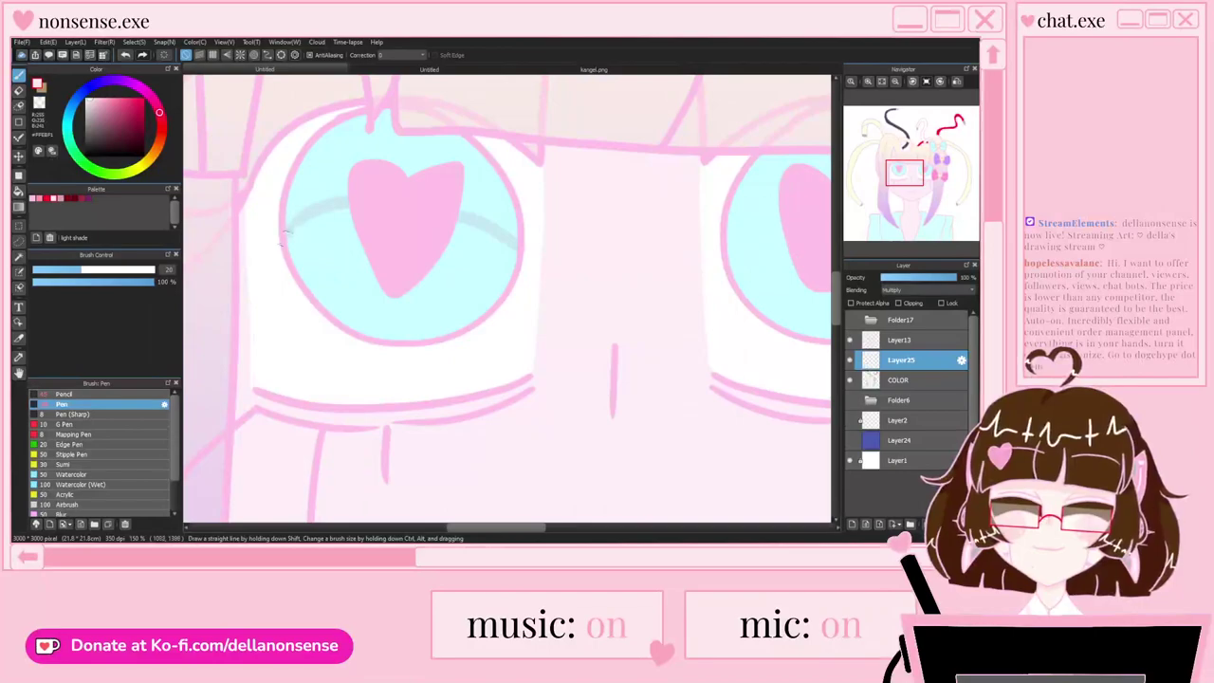
scroll(289, 205, down, 2)
scroll(590, 205, up, 2)
mouse_move(608, 225)
mouse_down()
mouse_move(424, 209)
mouse_move(383, 228)
mouse_up()
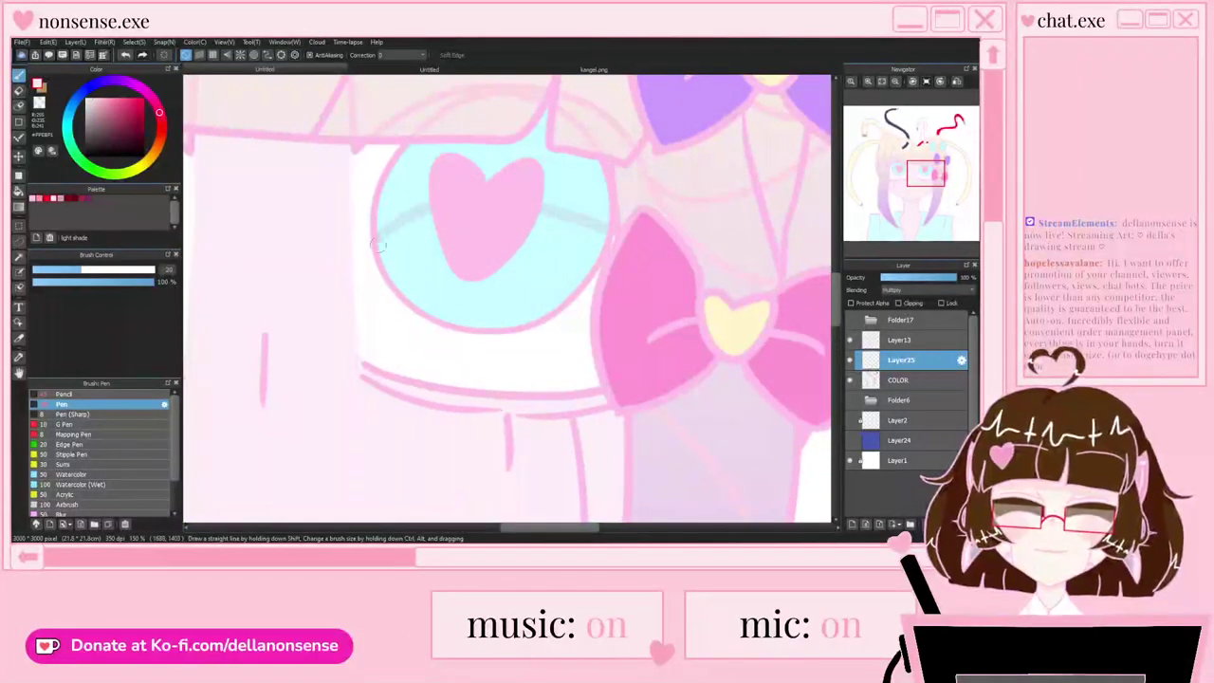
key(g)
click(415, 178)
scroll(415, 178, down, 3)
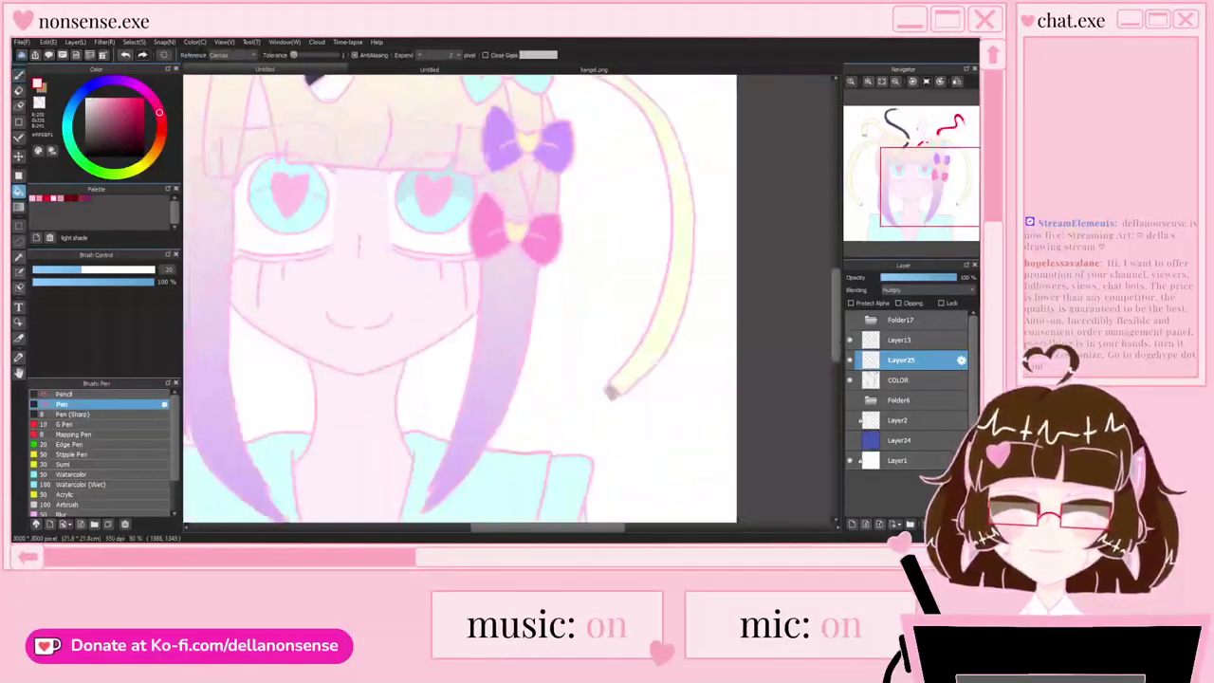
Step: Paint a light shadow along the edges of the triangular forehead gap in the fringe
scroll(264, 169, up, 2)
scroll(319, 171, down, 2)
scroll(318, 170, up, 3)
key(p)
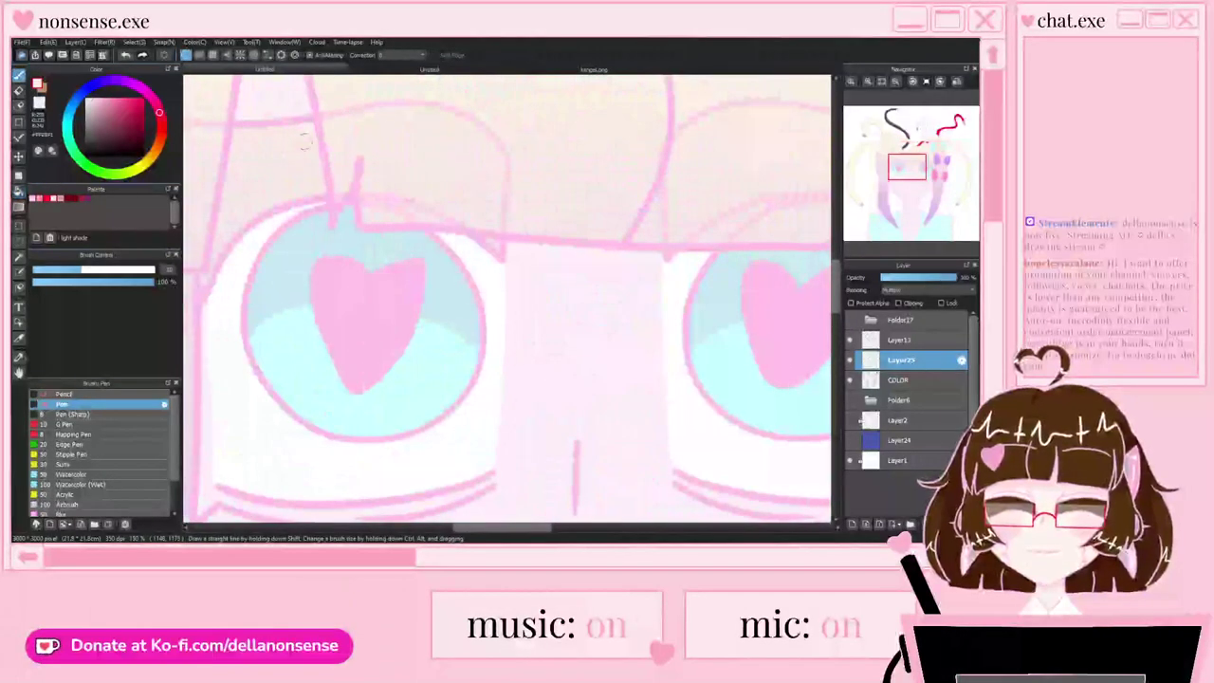
drag(237, 133, 203, 290)
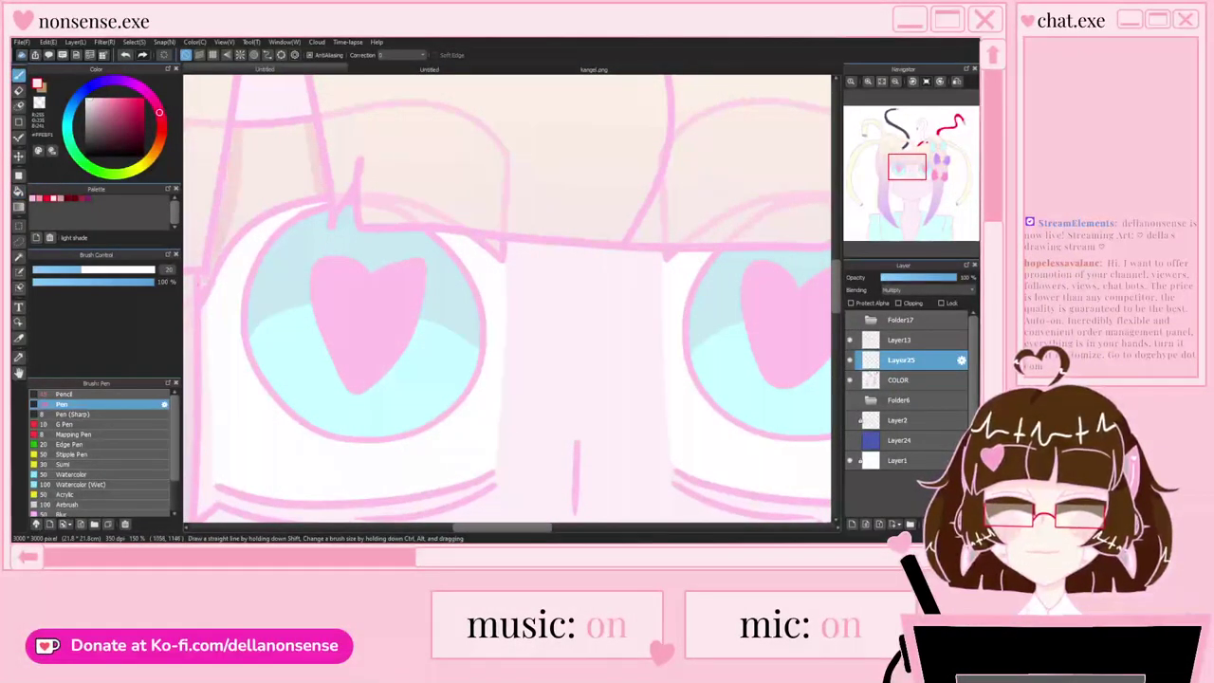
scroll(225, 219, down, 3)
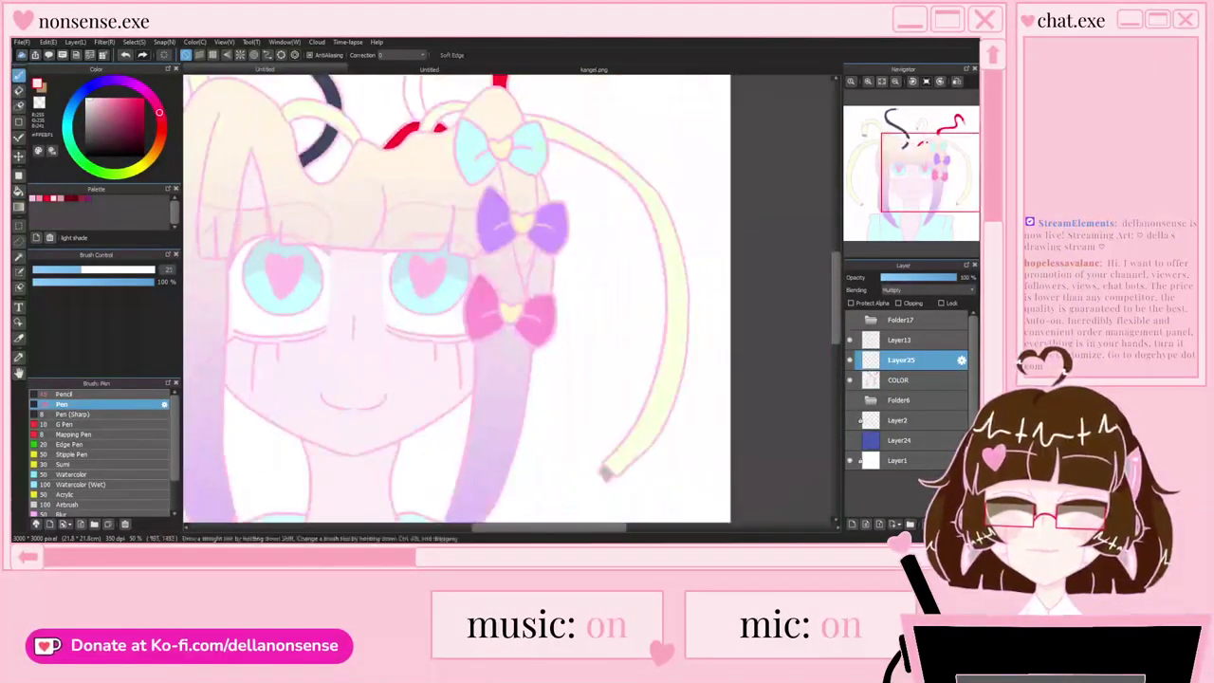
Step: Paint a narrow shadow down the face beside the left eye, along the side hair, and tidy its edge with the eraser
scroll(238, 209, up, 3)
mouse_move(237, 144)
mouse_down()
mouse_move(251, 228)
mouse_move(241, 332)
mouse_up()
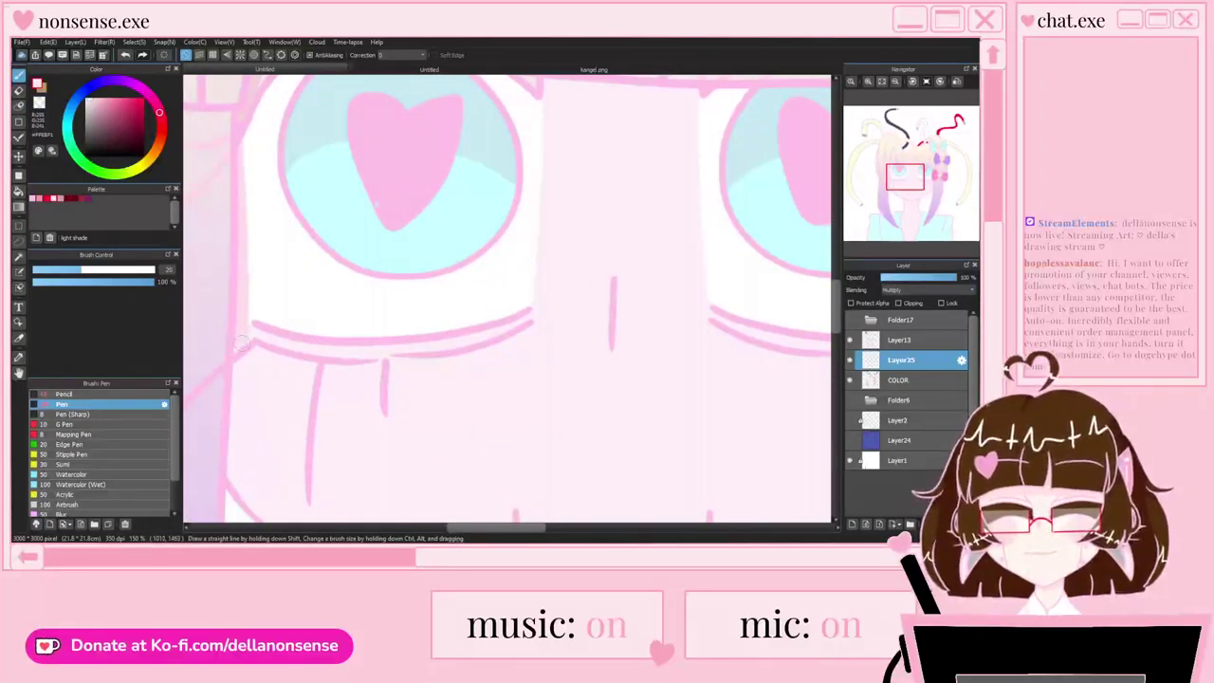
key(e)
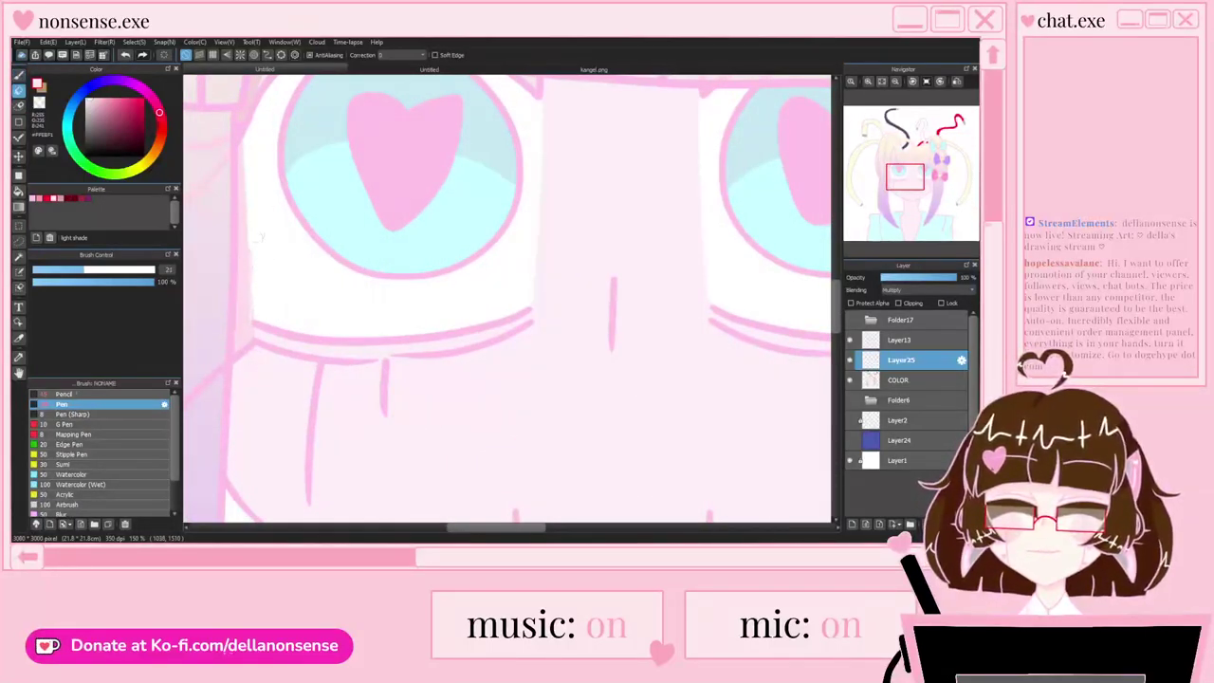
scroll(259, 257, up, 3)
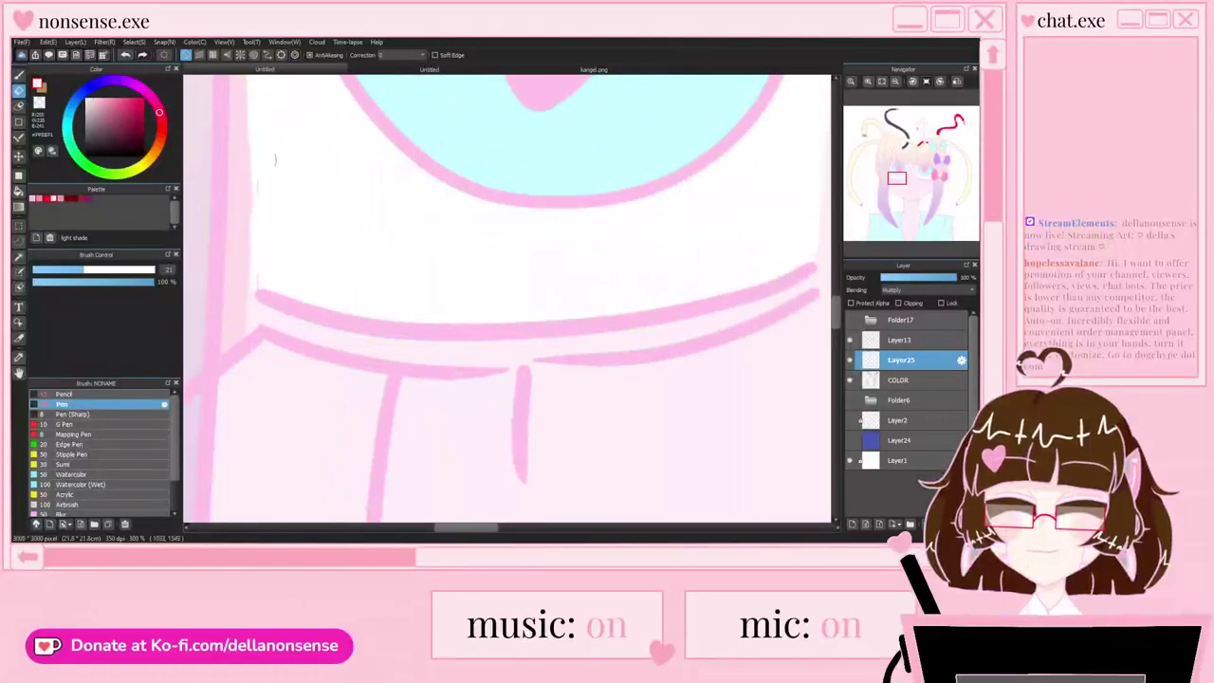
key(p)
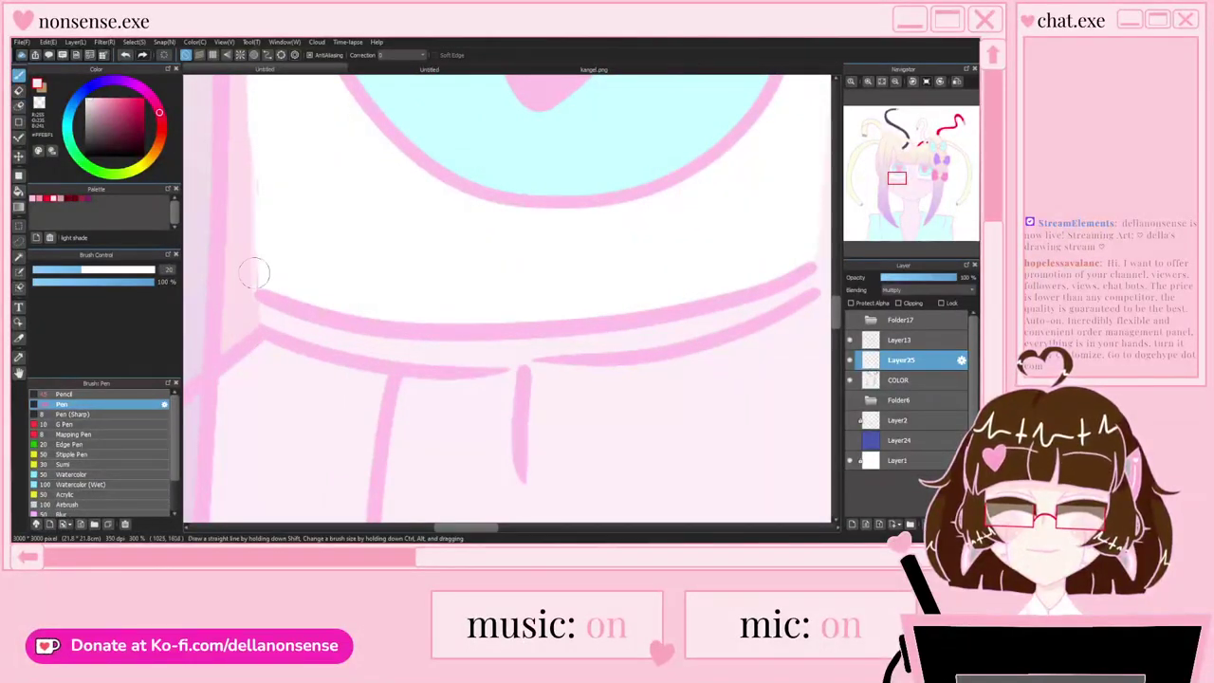
scroll(256, 273, down, 5)
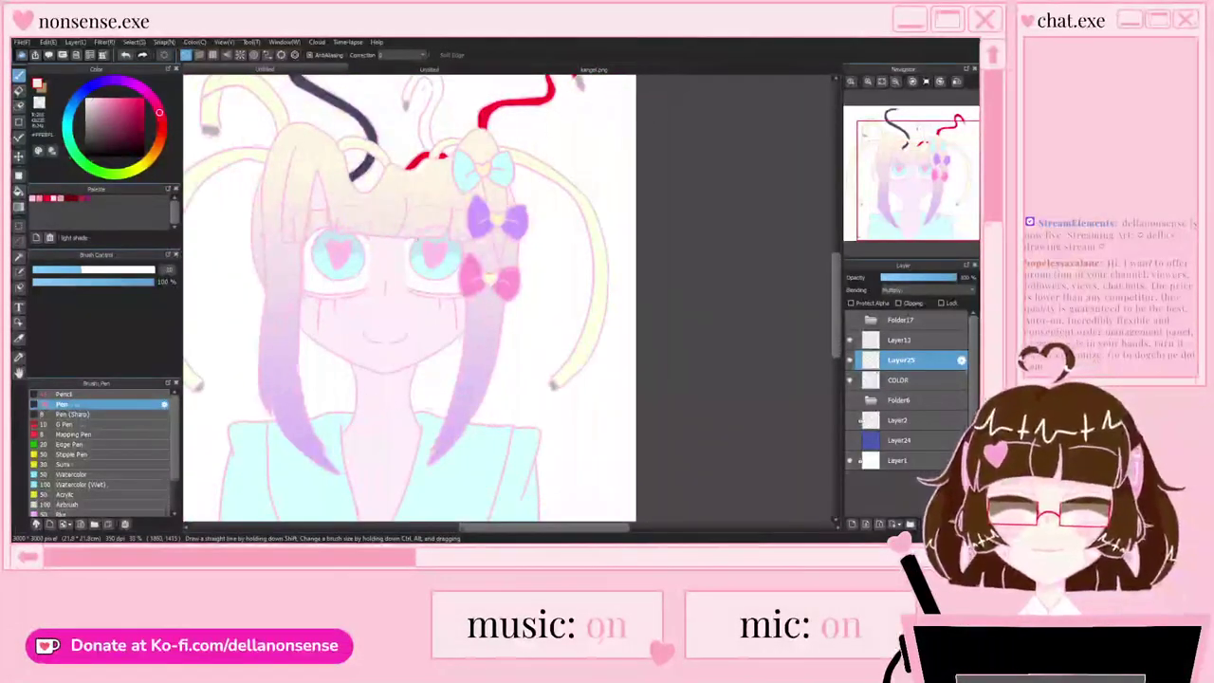
Step: Shade the skin just below the fringe between the eyes, erase the overspill, and add a small shadow beside the nose
scroll(308, 219, up, 4)
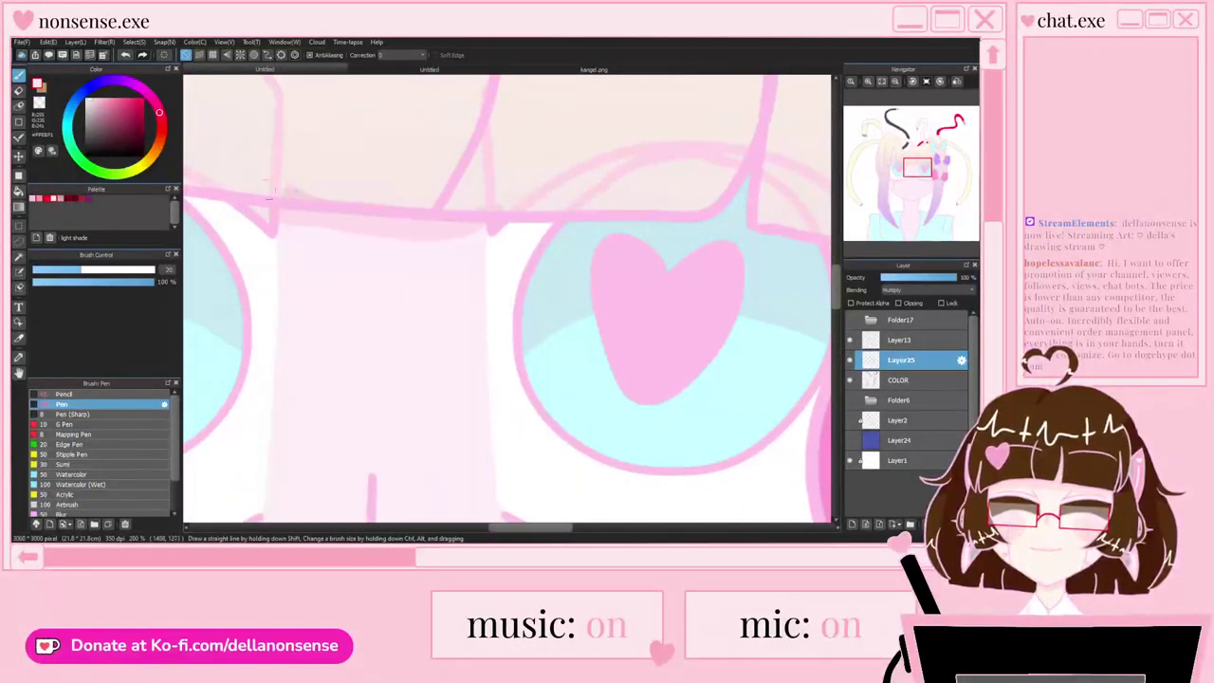
key(e)
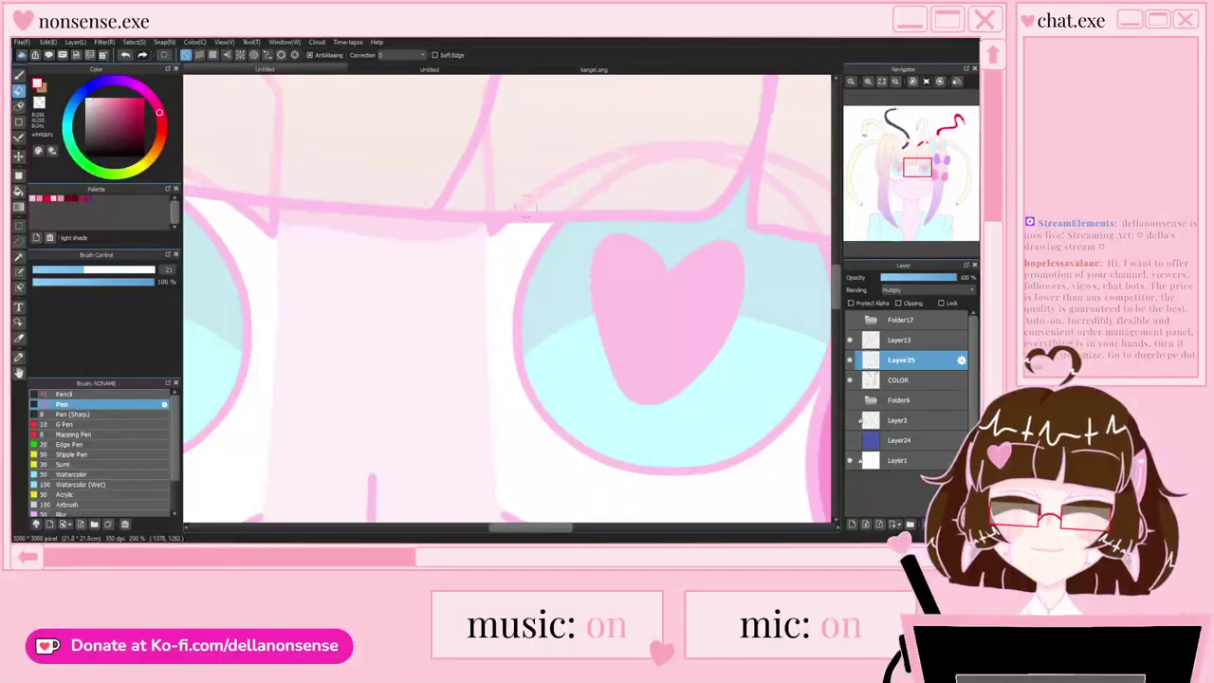
key(b)
scroll(357, 156, down, 3)
scroll(365, 226, up, 3)
mouse_move(378, 278)
mouse_down()
mouse_move(344, 335)
mouse_move(369, 362)
mouse_move(355, 358)
mouse_up()
Step: Outline a shadow on the right cheek beside the hair lock, trim it with the eraser, and fill it with the light shade
scroll(324, 201, down, 4)
scroll(448, 286, up, 4)
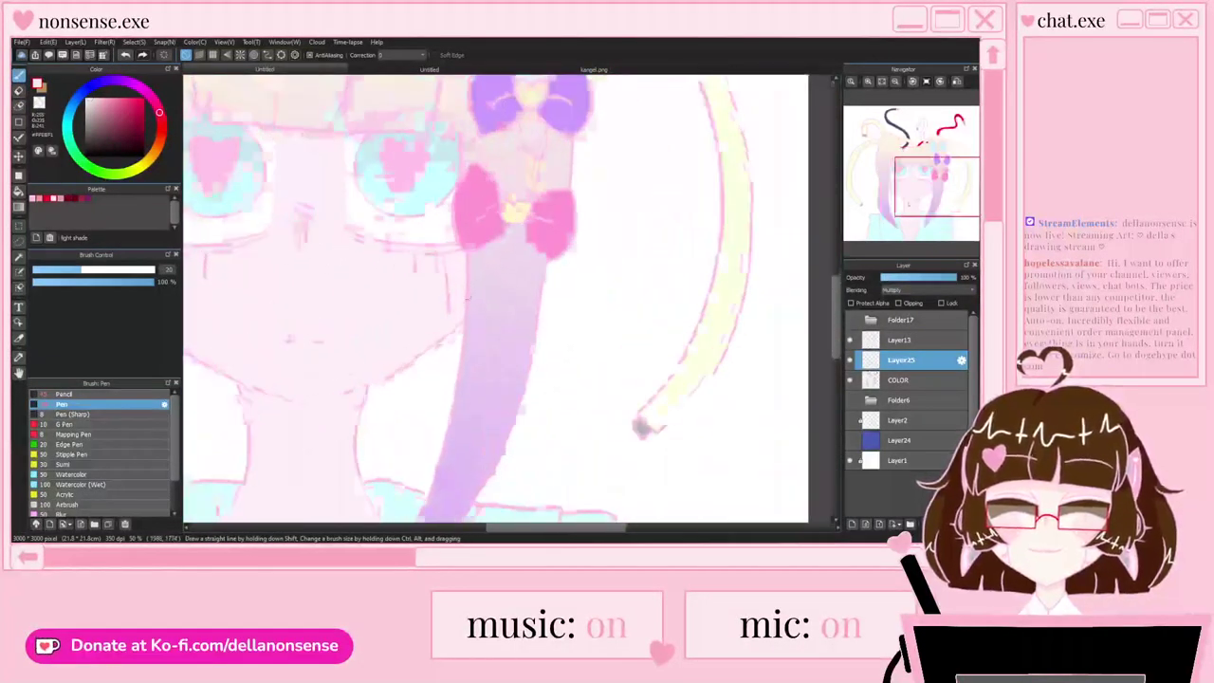
drag(438, 156, 440, 397)
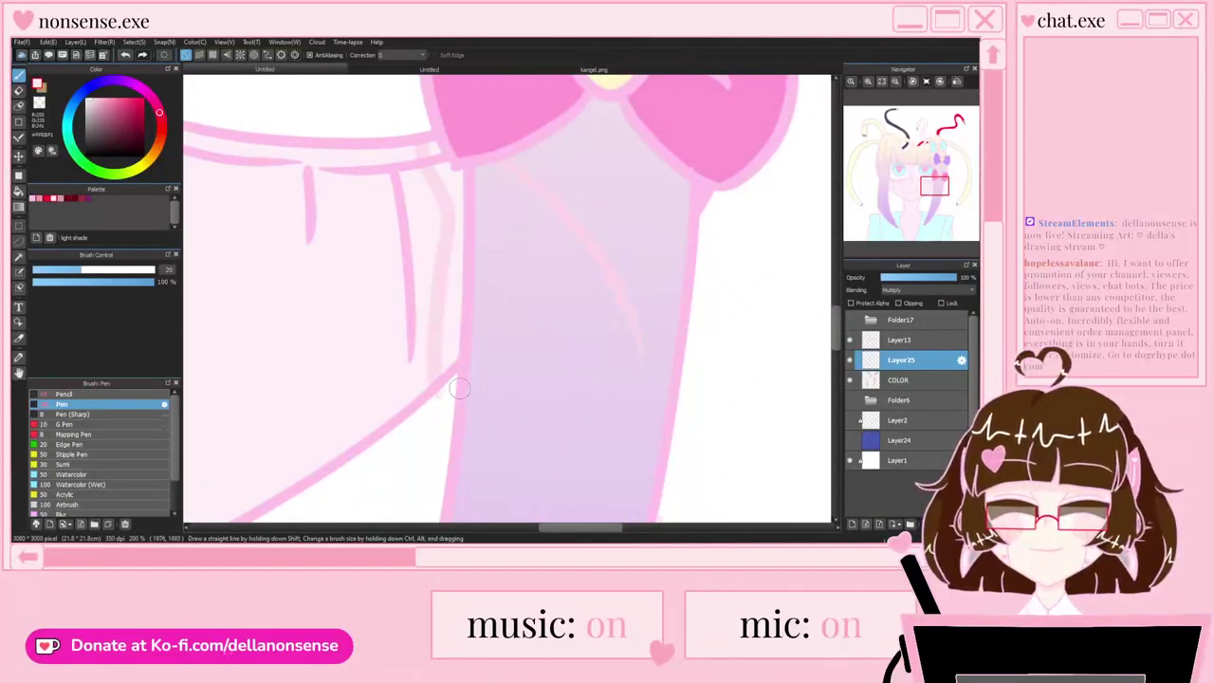
key(e)
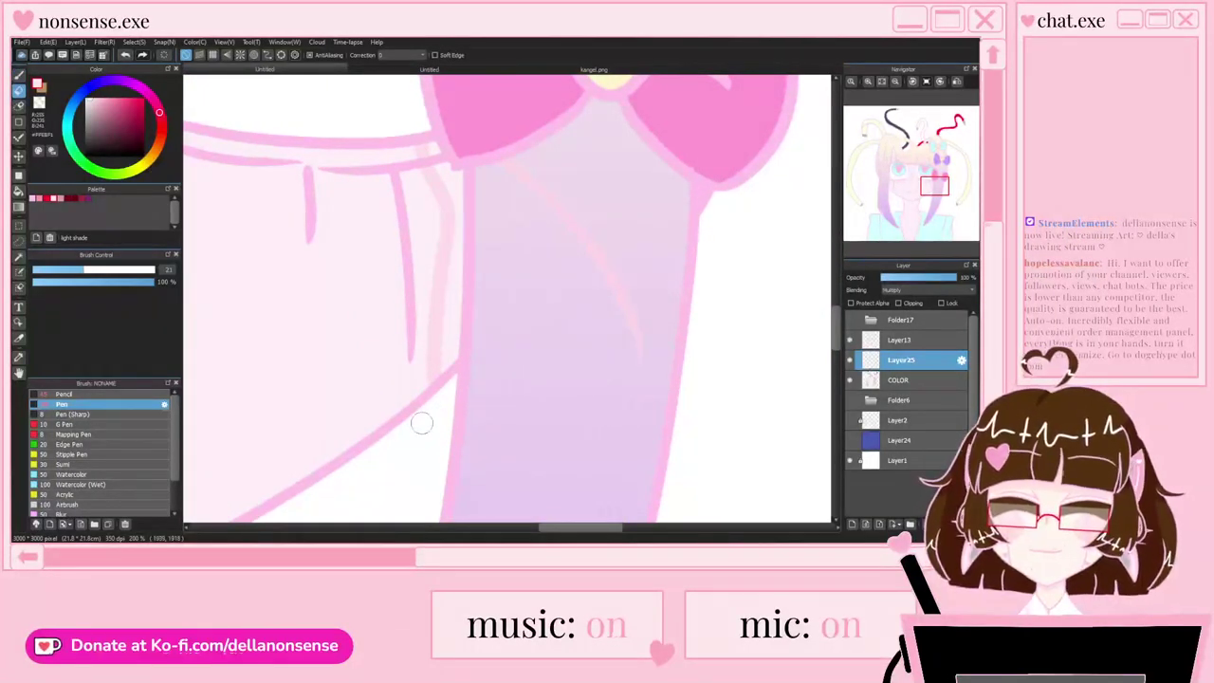
key(g)
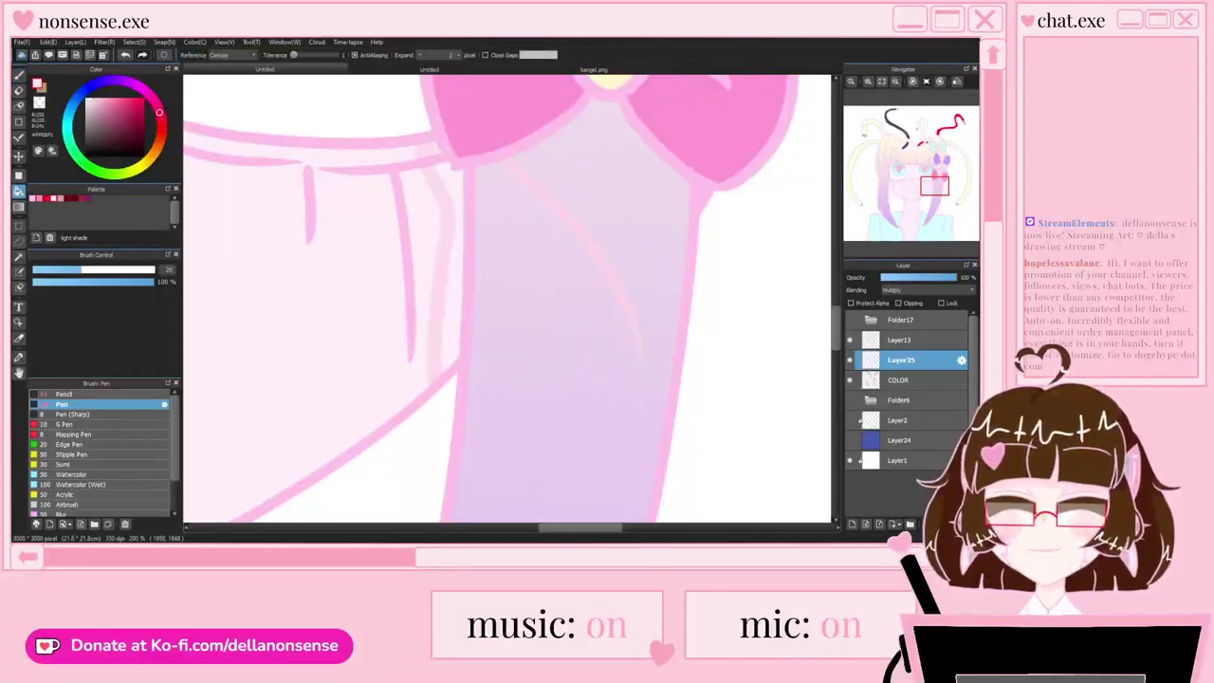
click(456, 256)
scroll(414, 171, down, 5)
Step: Outline a curved shadow under the left eye and down the cheek edge, and fill it with the light shade
key(b)
scroll(332, 209, up, 4)
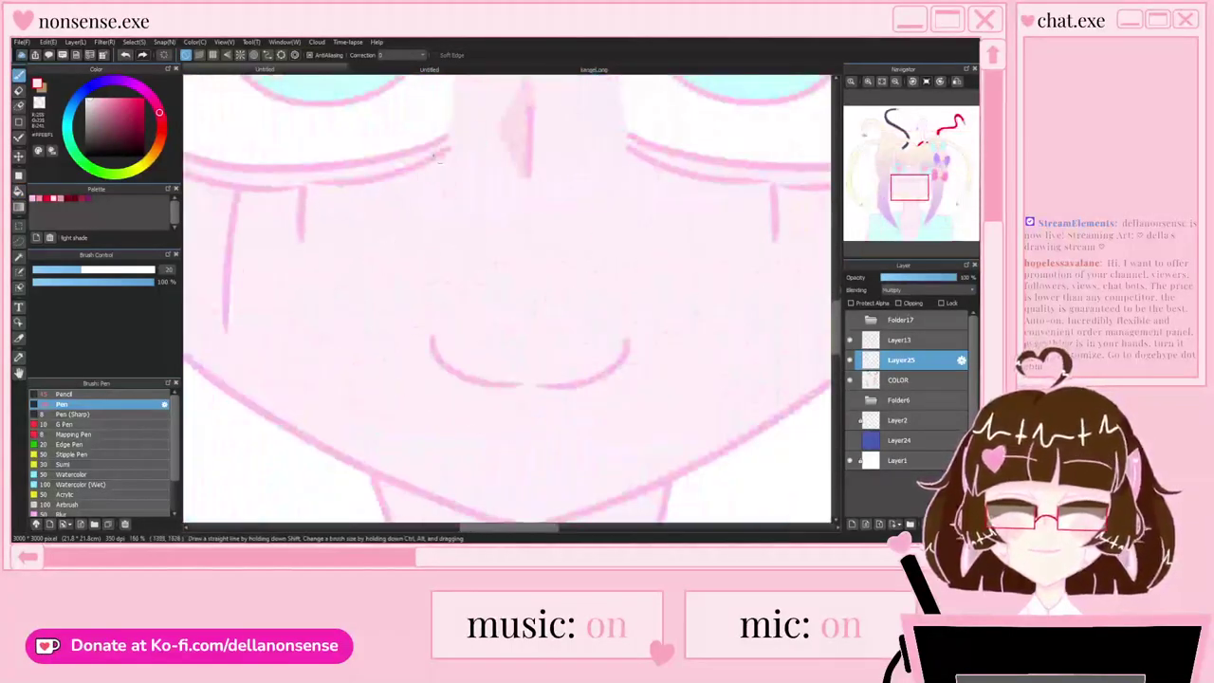
scroll(349, 185, up, 2)
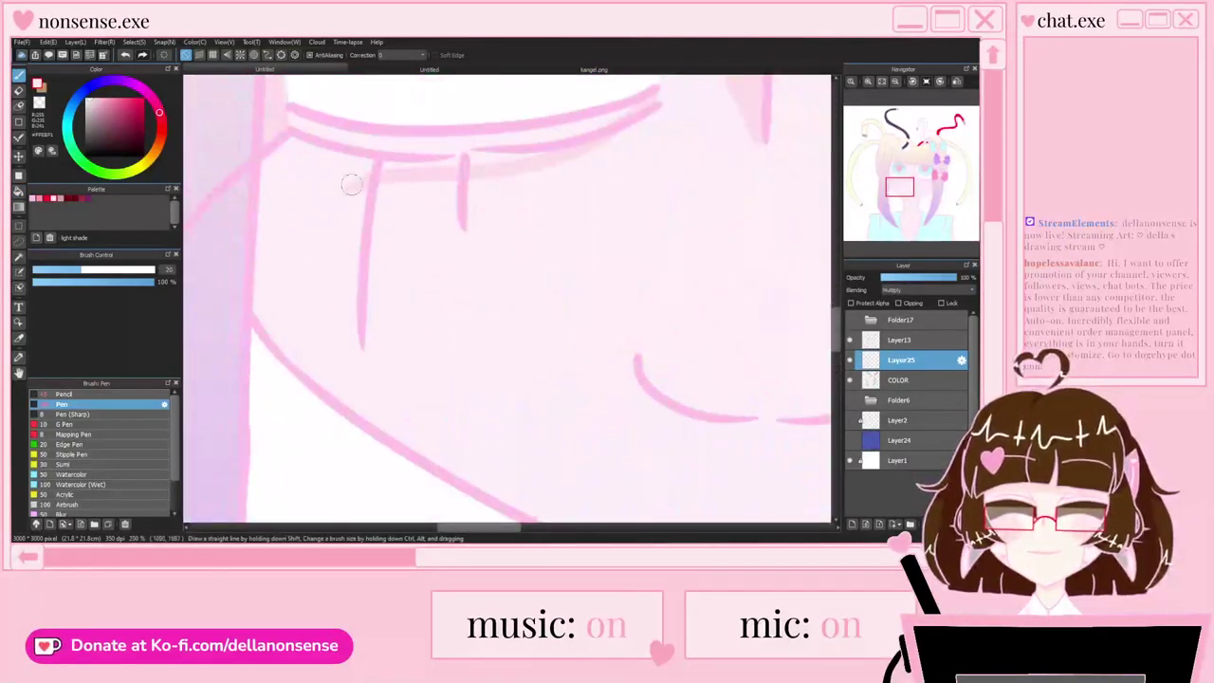
key(g)
click(303, 247)
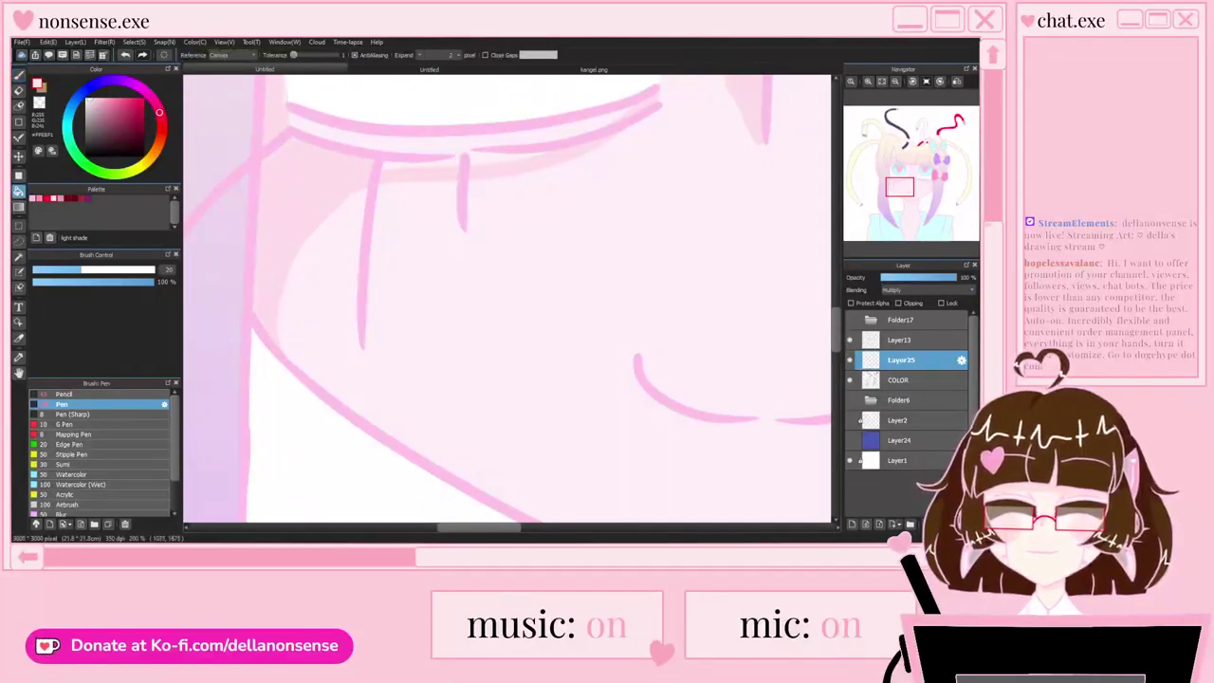
click(382, 142)
Step: Draw a curved shadow edge under the right eye out to the cheek, and fill the enclosed areas with the light shade
key(b)
scroll(382, 139, down, 5)
scroll(555, 137, up, 4)
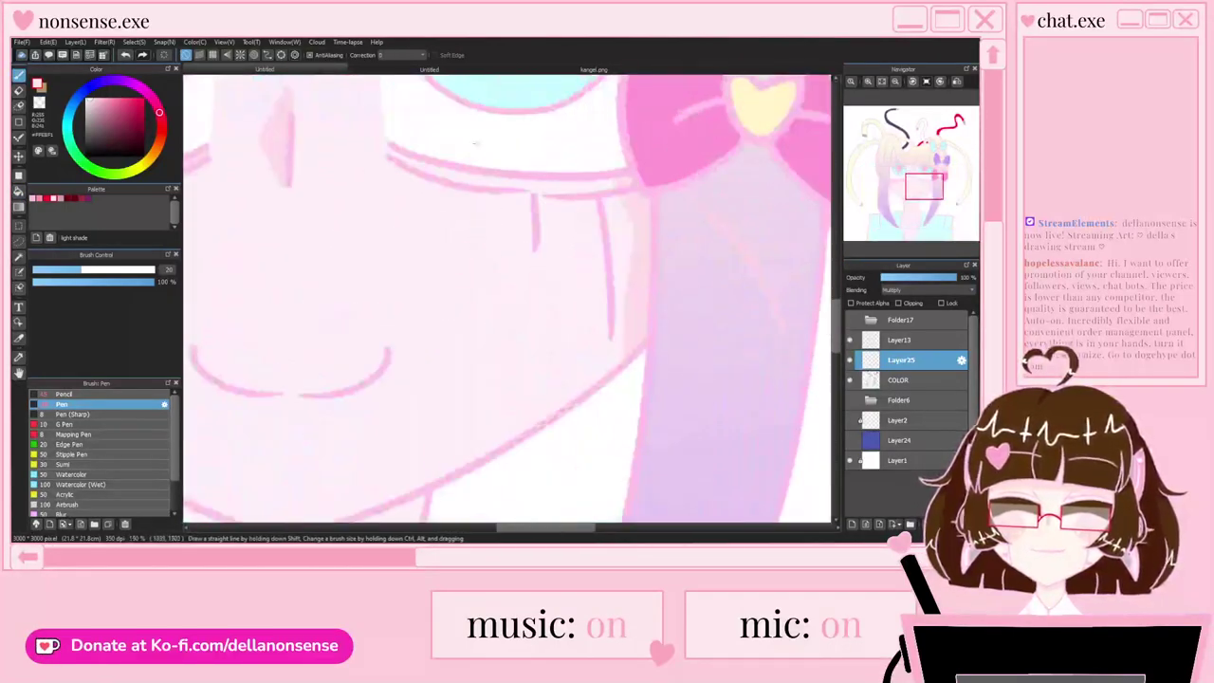
drag(385, 152, 634, 268)
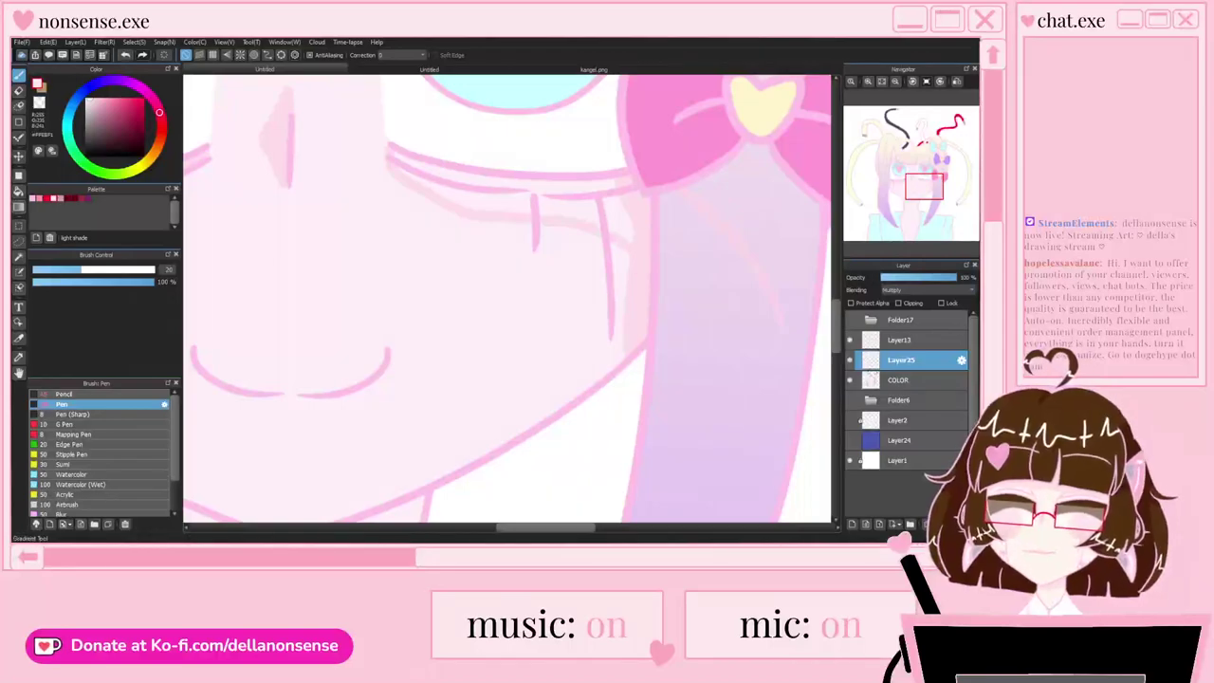
key(g)
click(618, 211)
click(571, 208)
click(494, 200)
key(b)
scroll(385, 219, down, 5)
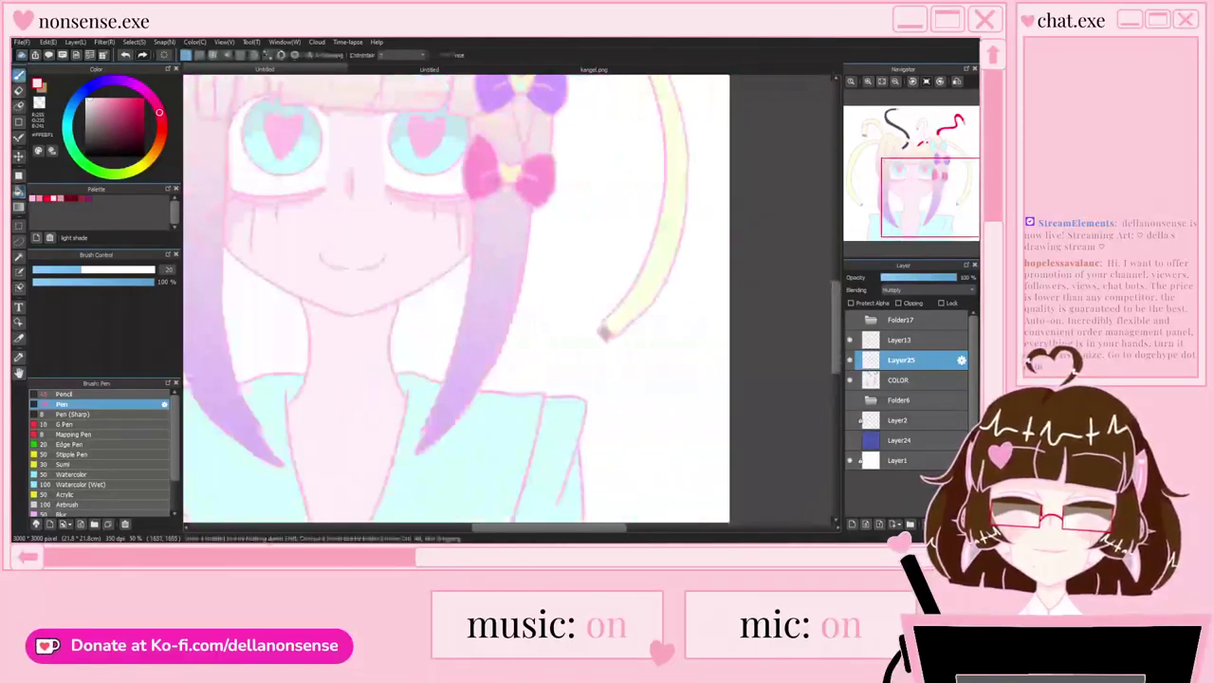
scroll(383, 226, up, 3)
scroll(384, 226, down, 3)
scroll(375, 211, up, 3)
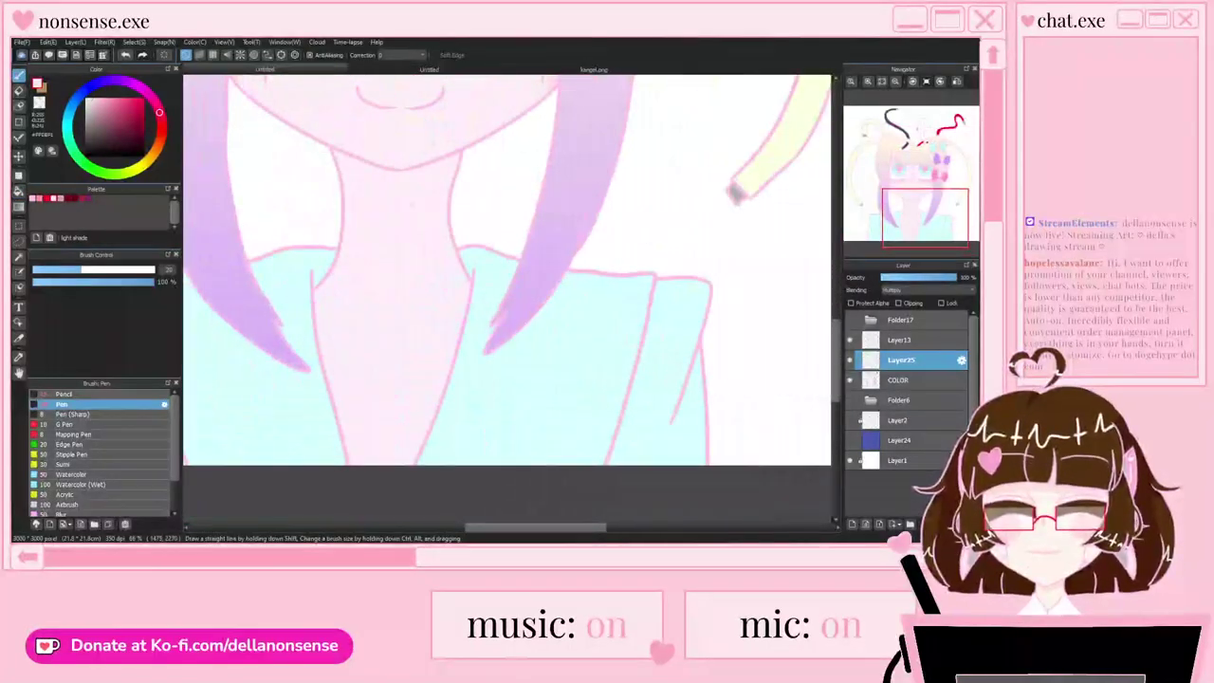
Step: Outline a small inverted triangle on the upper neck and fill the surrounding neck and chest skin with the light shade
mouse_move(368, 195)
mouse_down()
mouse_move(385, 256)
mouse_move(418, 186)
mouse_up()
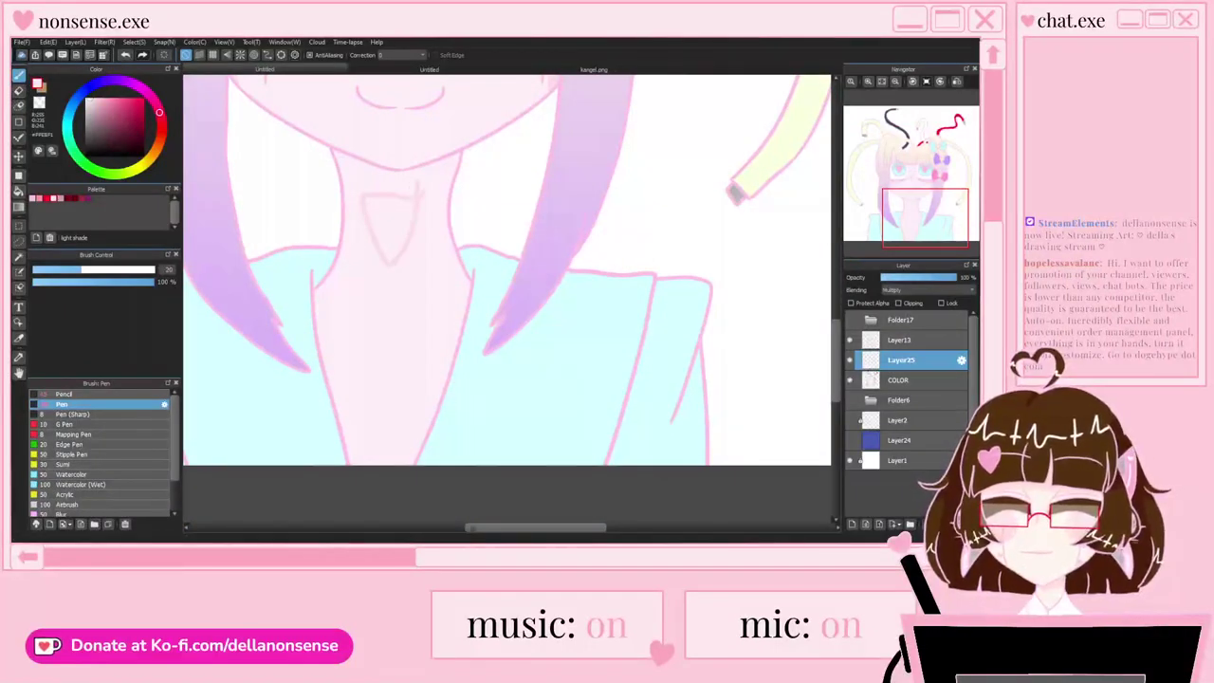
scroll(301, 247, down, 3)
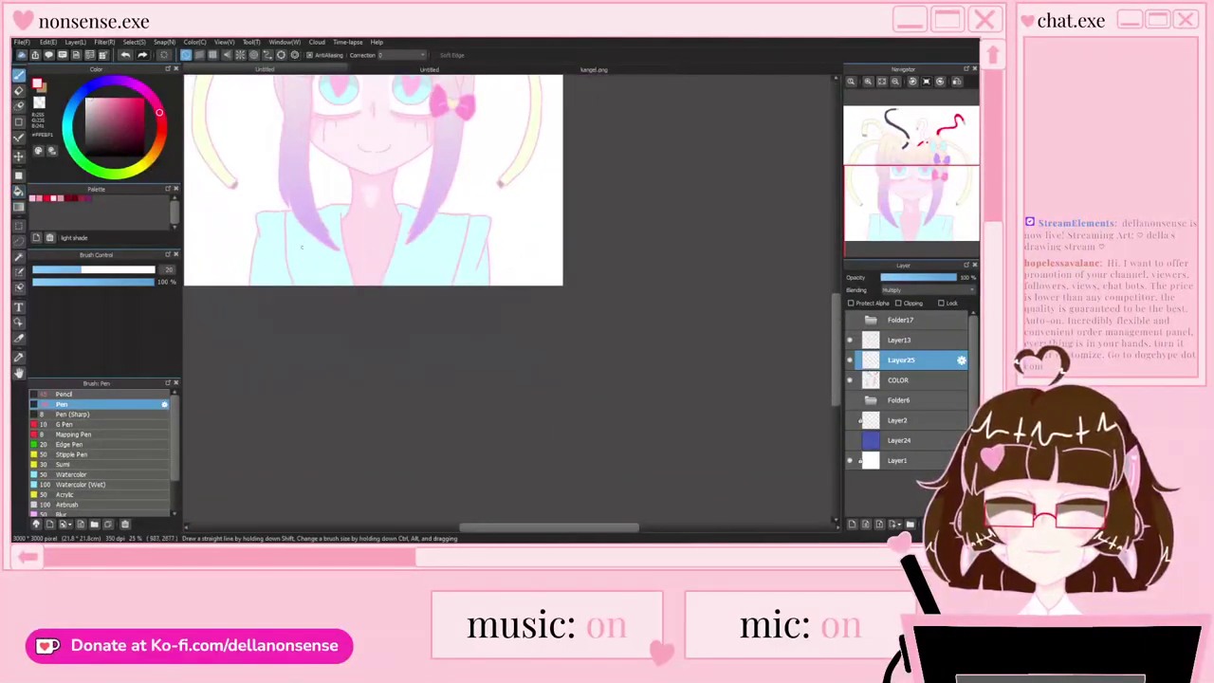
Step: Outline shadows on the collar under the left hair lock and along the left sleeve, and fill them with the light shade
scroll(301, 248, up, 3)
drag(449, 249, 465, 211)
mouse_move(406, 252)
mouse_down()
mouse_move(312, 237)
mouse_move(224, 286)
mouse_up()
scroll(247, 275, down, 3)
scroll(272, 275, up, 2)
drag(285, 182, 272, 264)
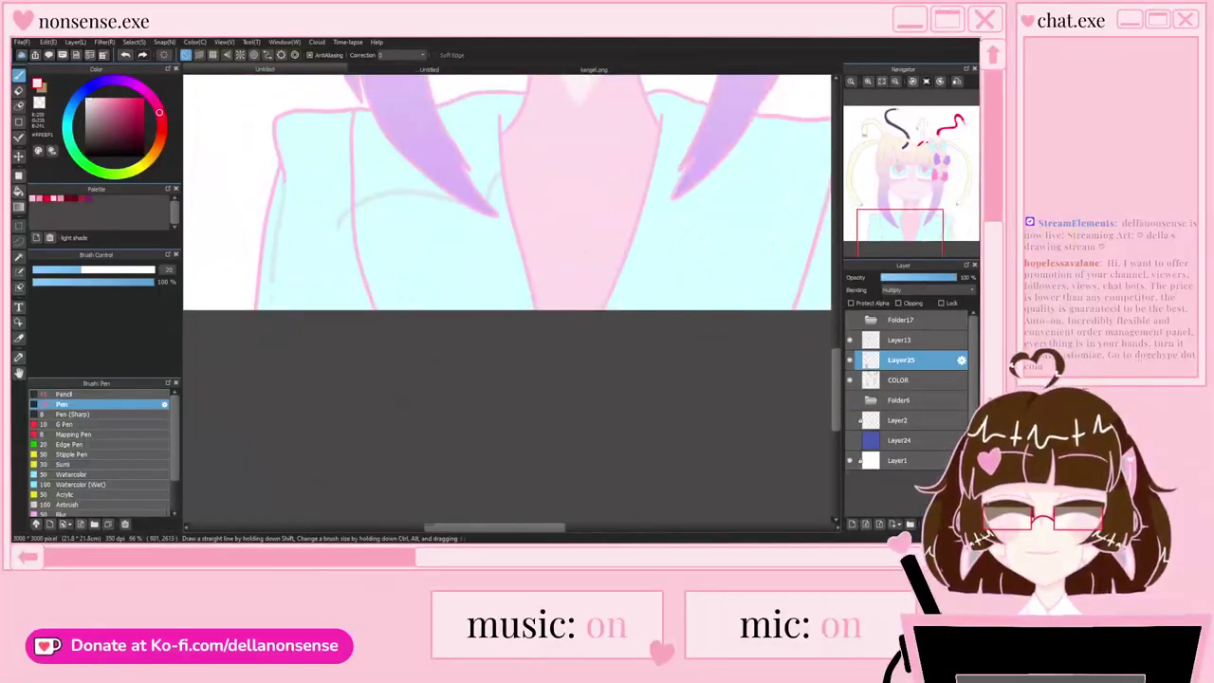
drag(333, 130, 339, 309)
key(g)
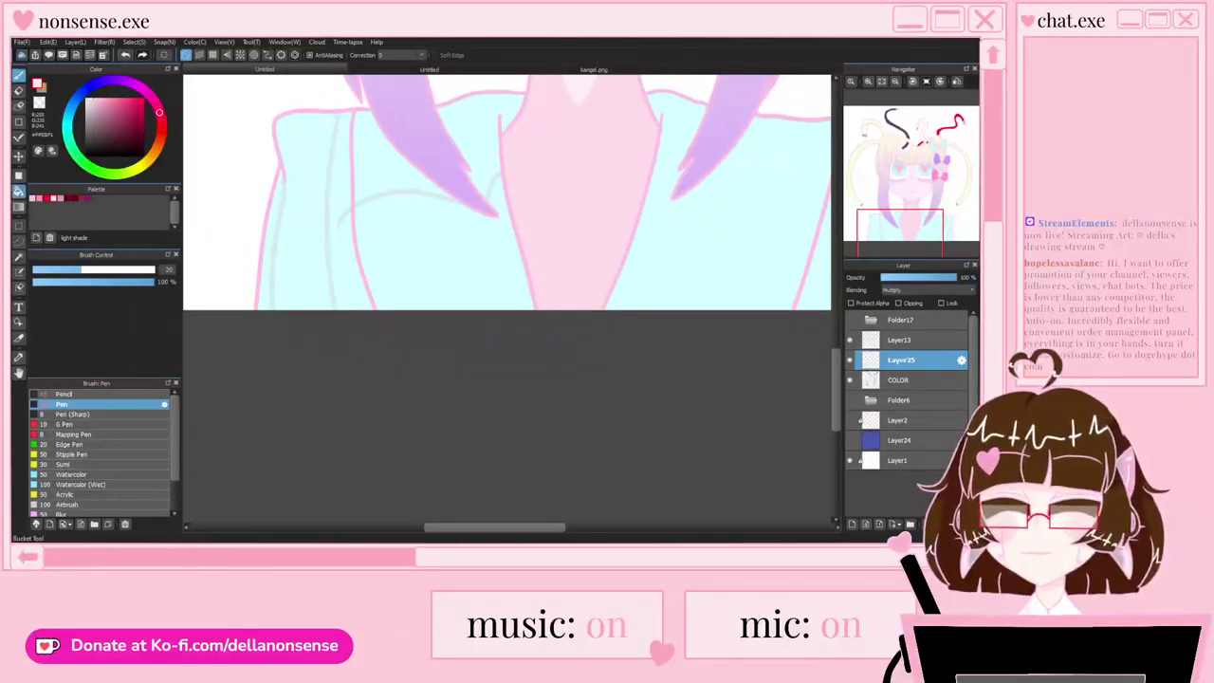
click(269, 249)
click(344, 211)
click(385, 169)
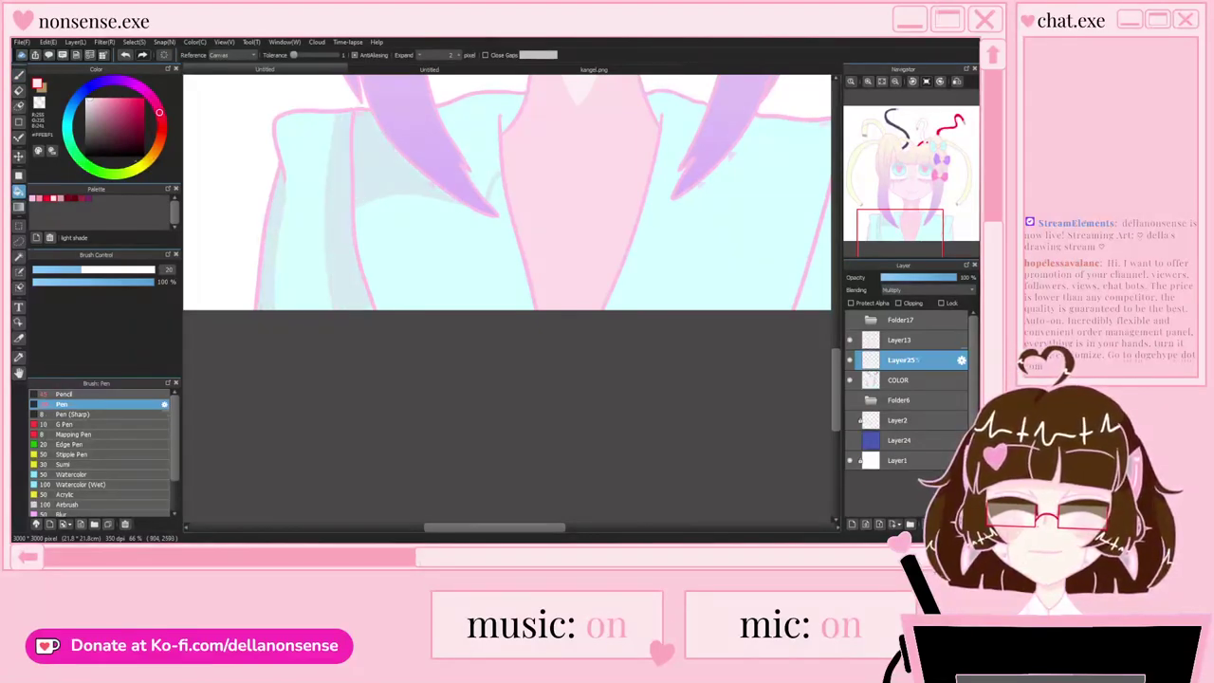
Step: Draw curved shadow edges on the right side of the collar and the right sleeve, and fill them with the light shade
scroll(344, 196, down, 4)
scroll(484, 195, up, 5)
key(b)
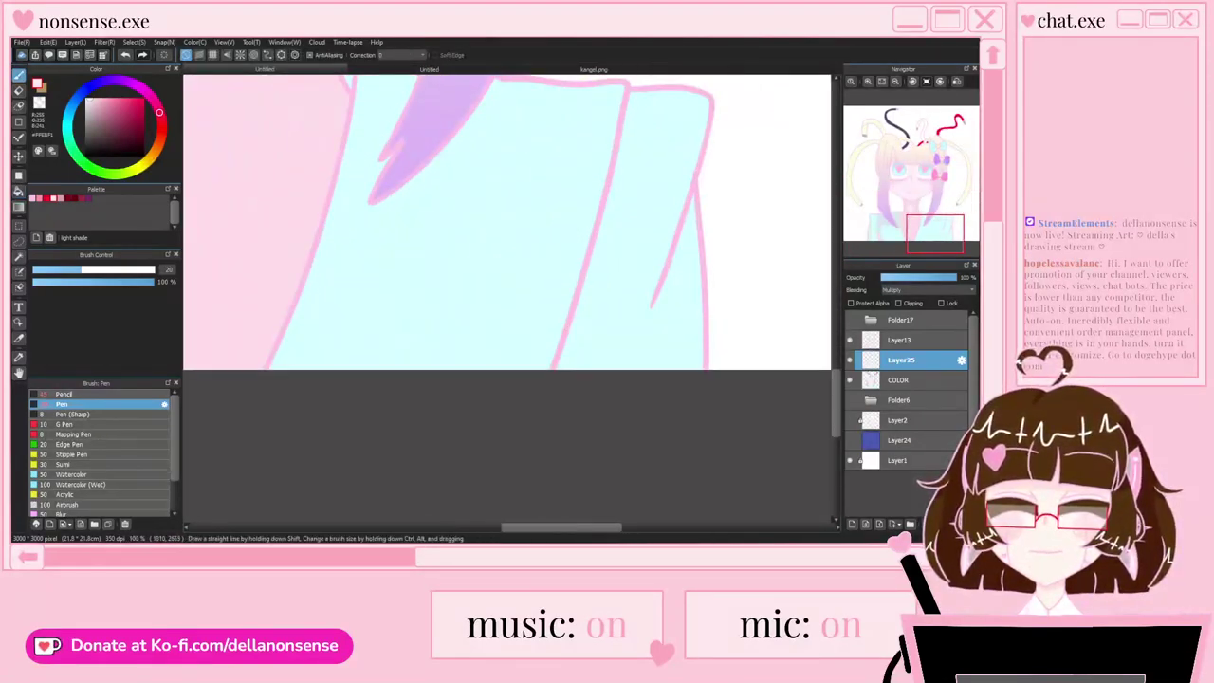
scroll(377, 203, down, 3)
scroll(289, 231, up, 3)
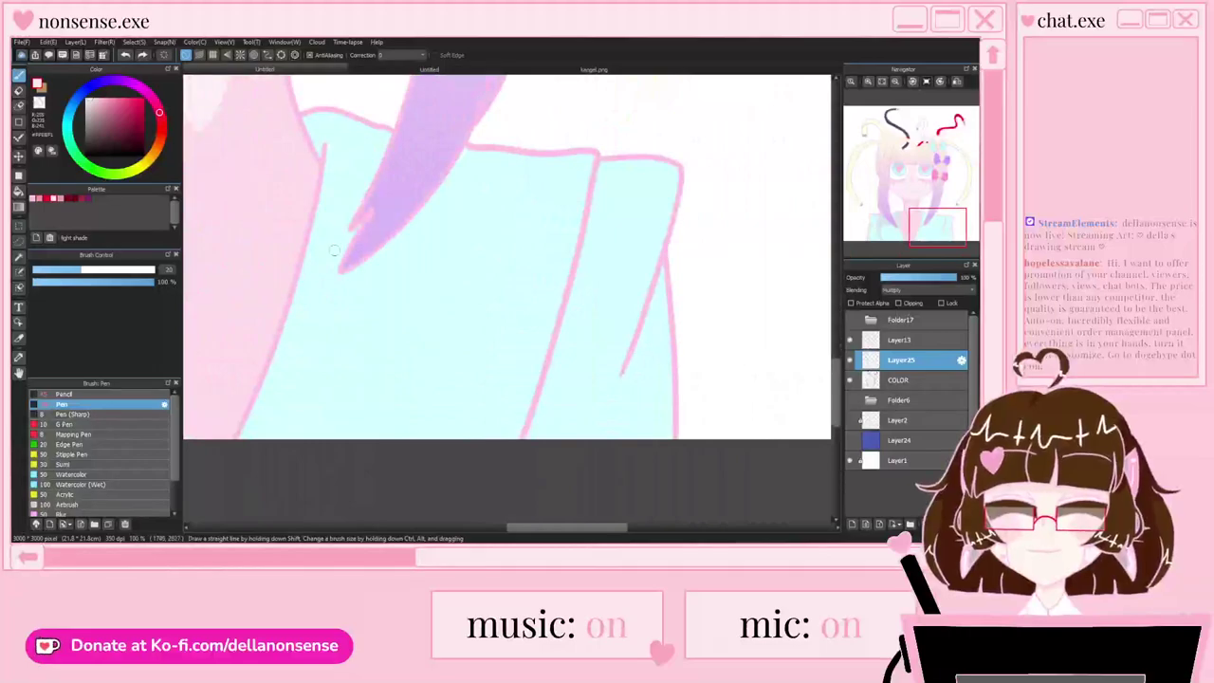
mouse_move(368, 253)
mouse_down()
mouse_move(423, 247)
mouse_move(570, 299)
mouse_up()
drag(645, 159, 590, 362)
scroll(590, 362, down, 2)
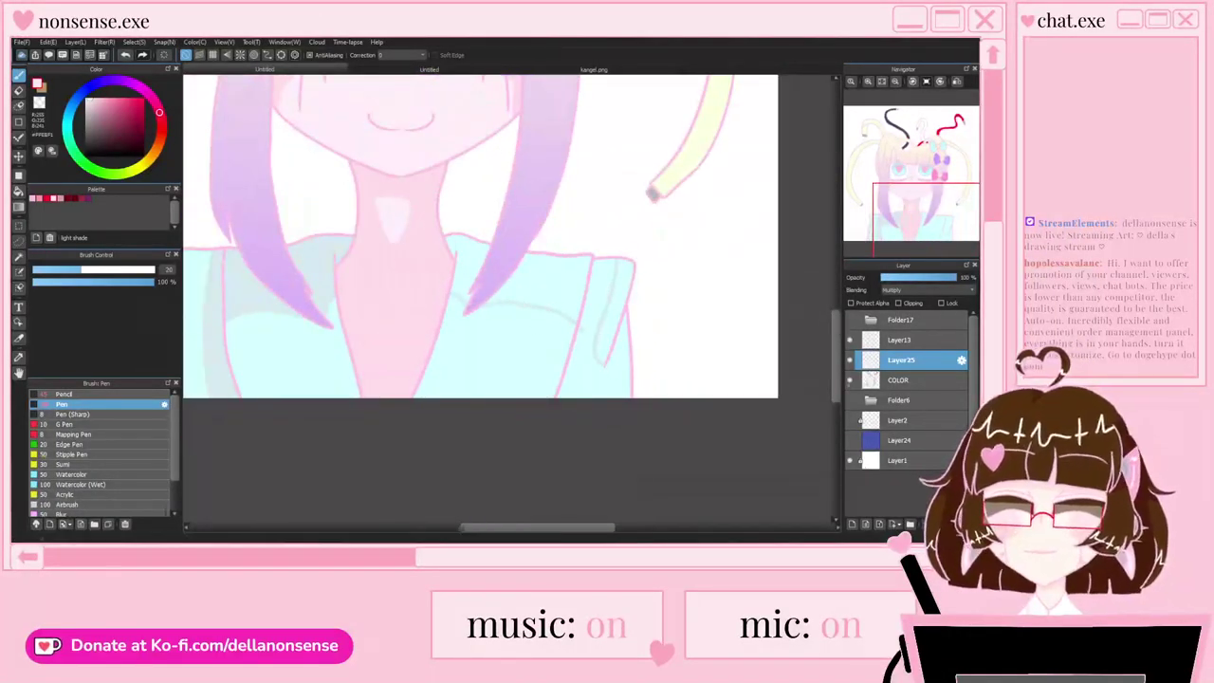
click(19, 191)
click(464, 273)
click(551, 284)
click(590, 318)
scroll(463, 287, down, 3)
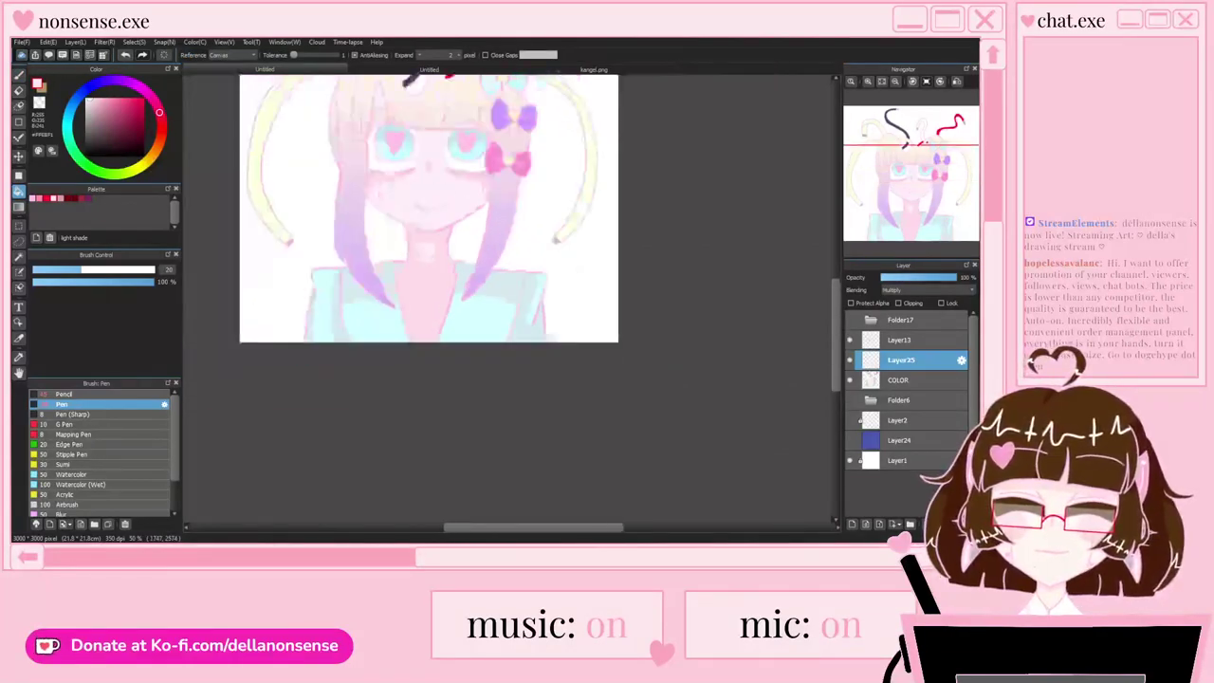
Step: Check the shading on the whole drawing, toggling the visibility of Folder17
key(p)
scroll(437, 295, down, 3)
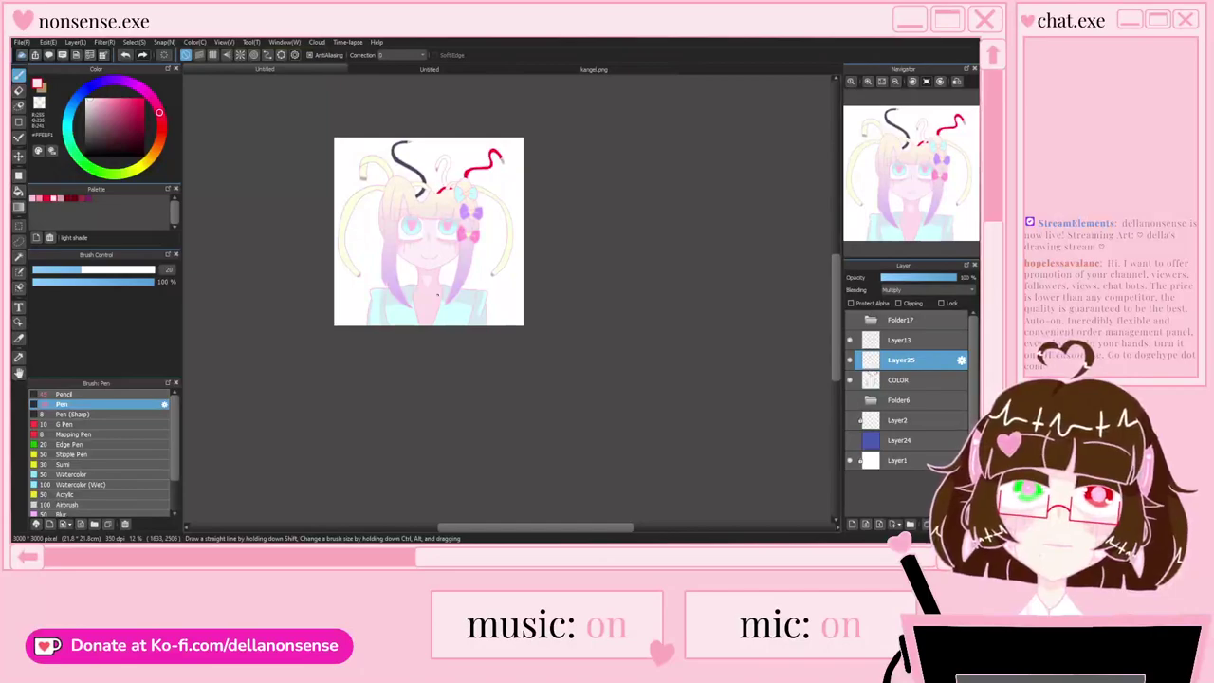
scroll(438, 295, up, 3)
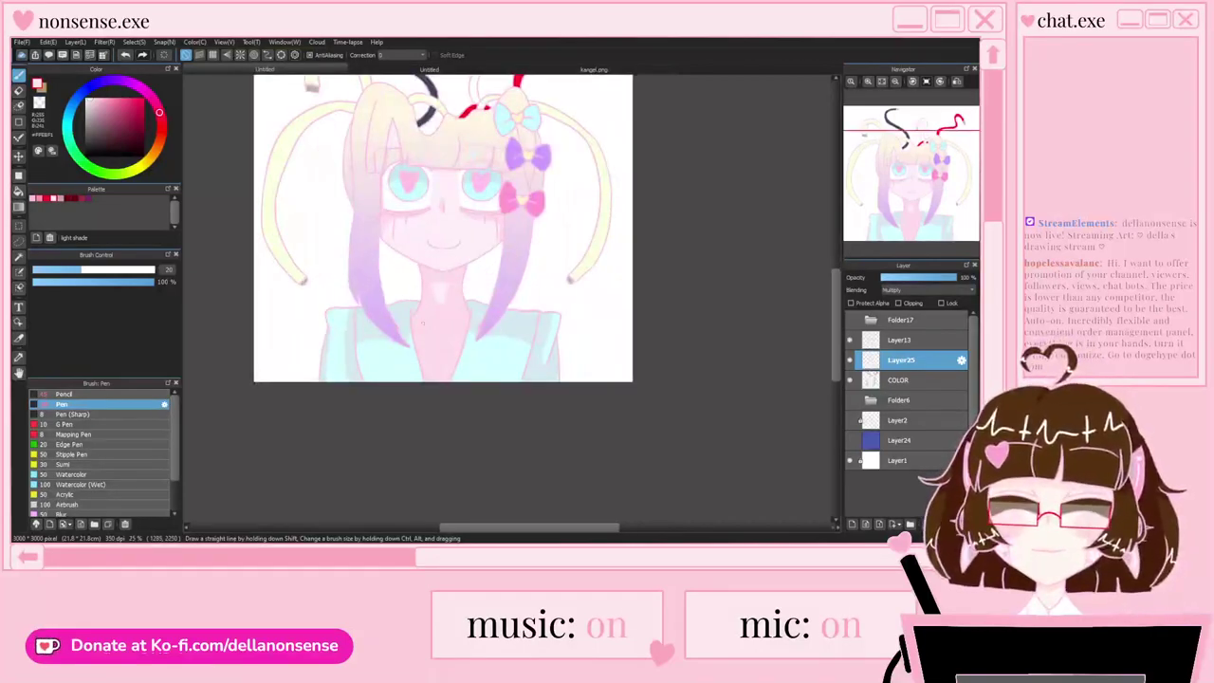
scroll(426, 323, down, 3)
scroll(425, 286, up, 3)
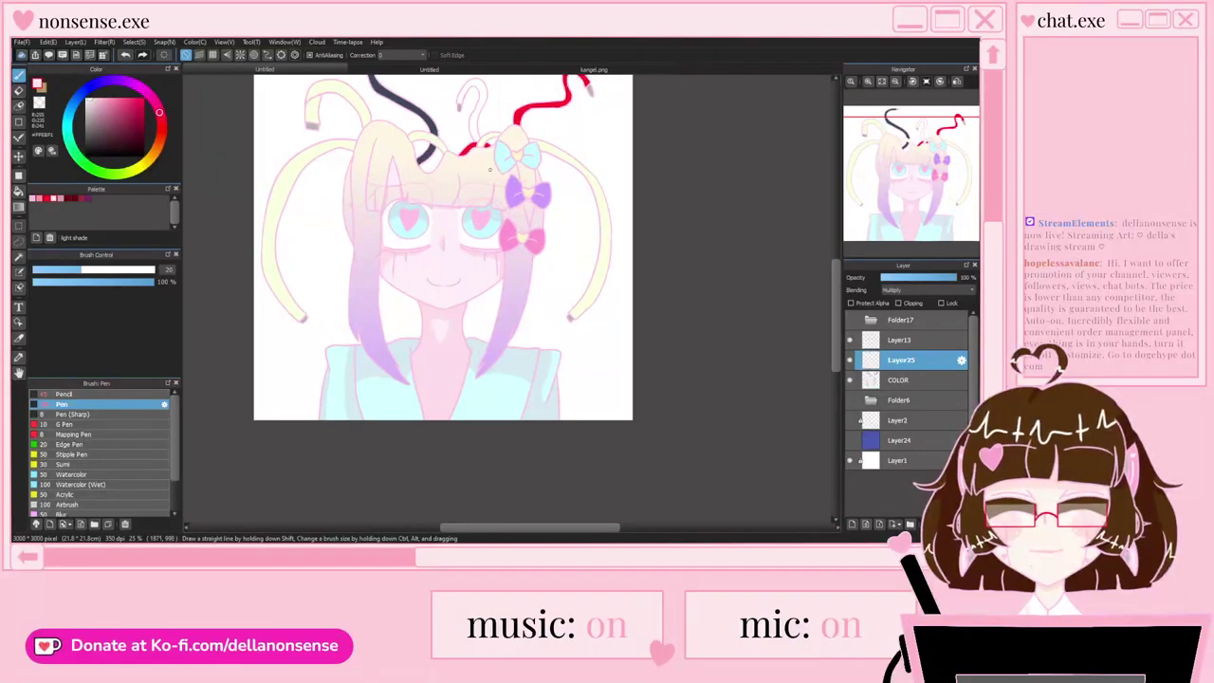
click(850, 320)
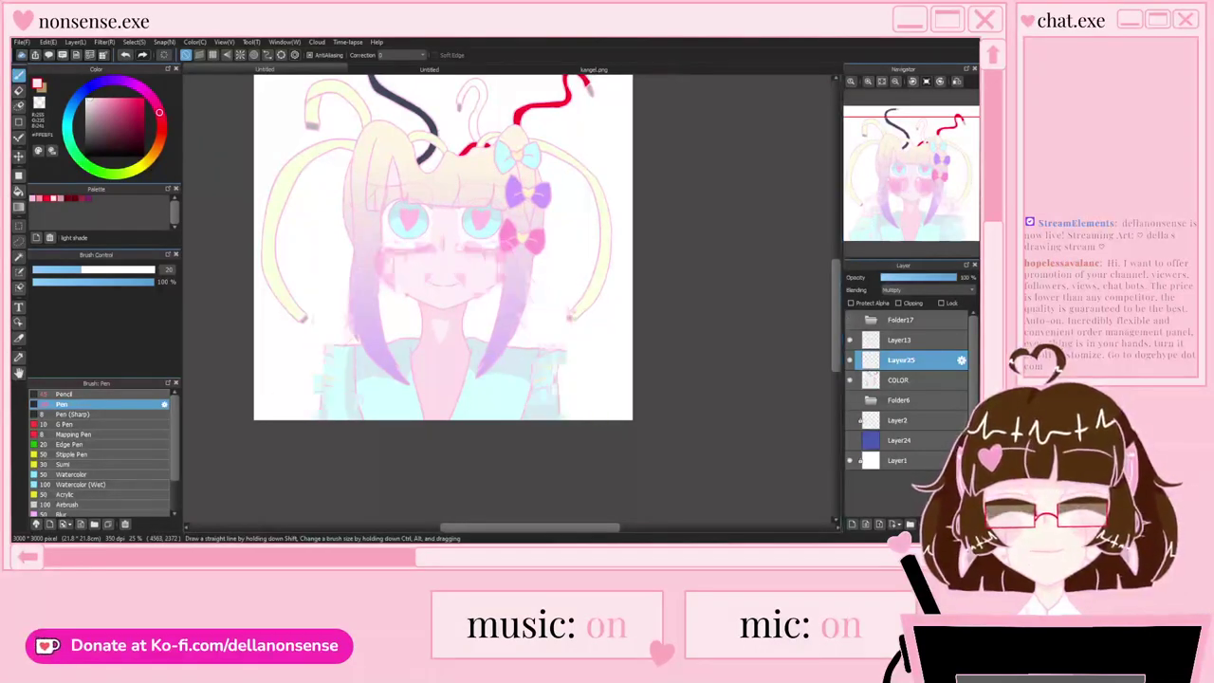
Step: Paint small light-shade shadows along the fold lines of the blue, purple and pink hair bows
scroll(508, 154, up, 6)
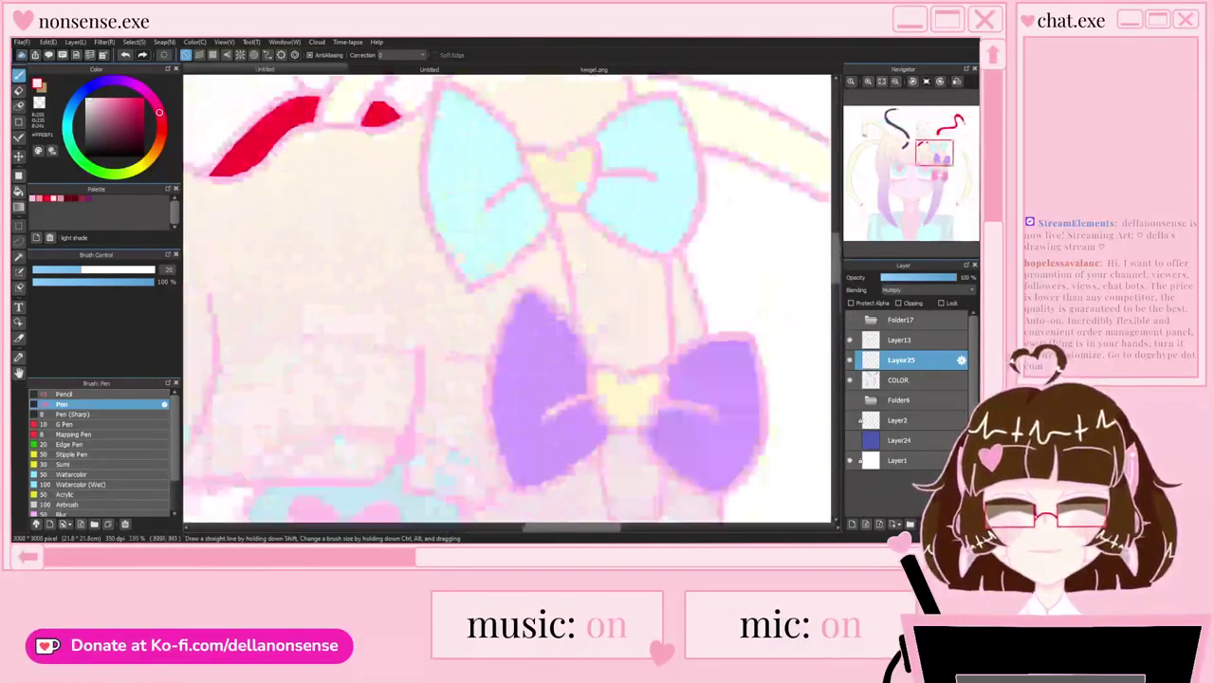
drag(478, 206, 515, 172)
drag(697, 169, 635, 156)
scroll(651, 158, down, 3)
scroll(651, 263, up, 3)
drag(571, 246, 589, 237)
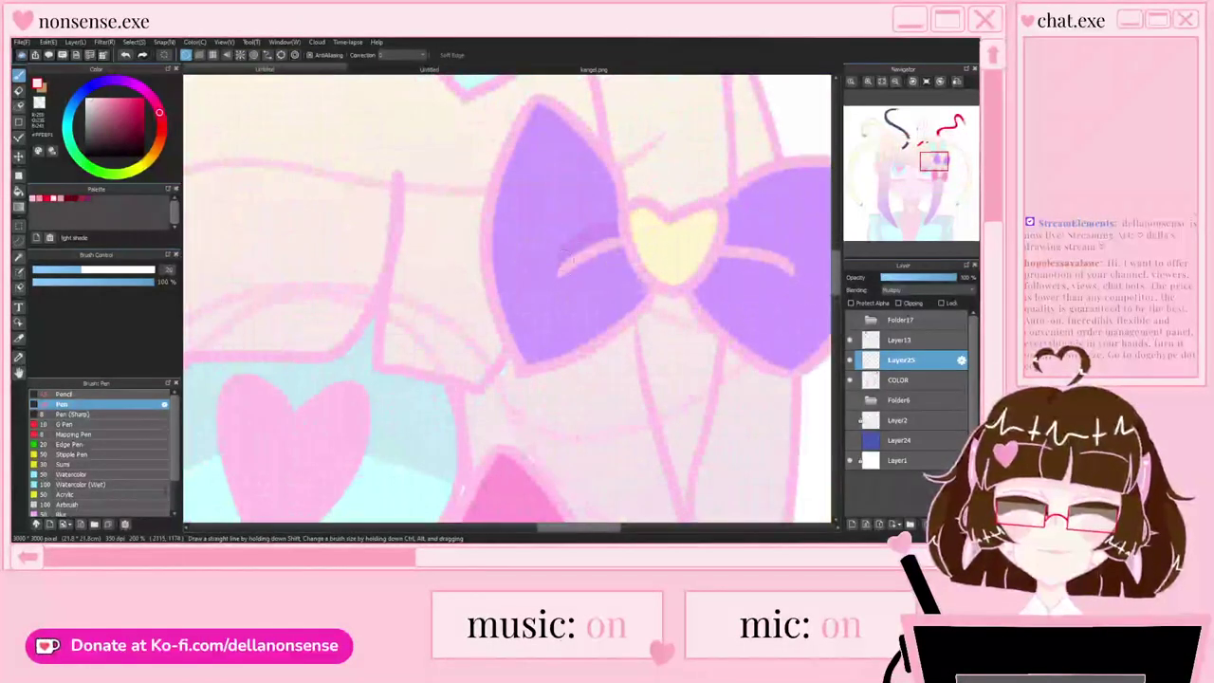
scroll(721, 235, down, 3)
scroll(551, 315, up, 3)
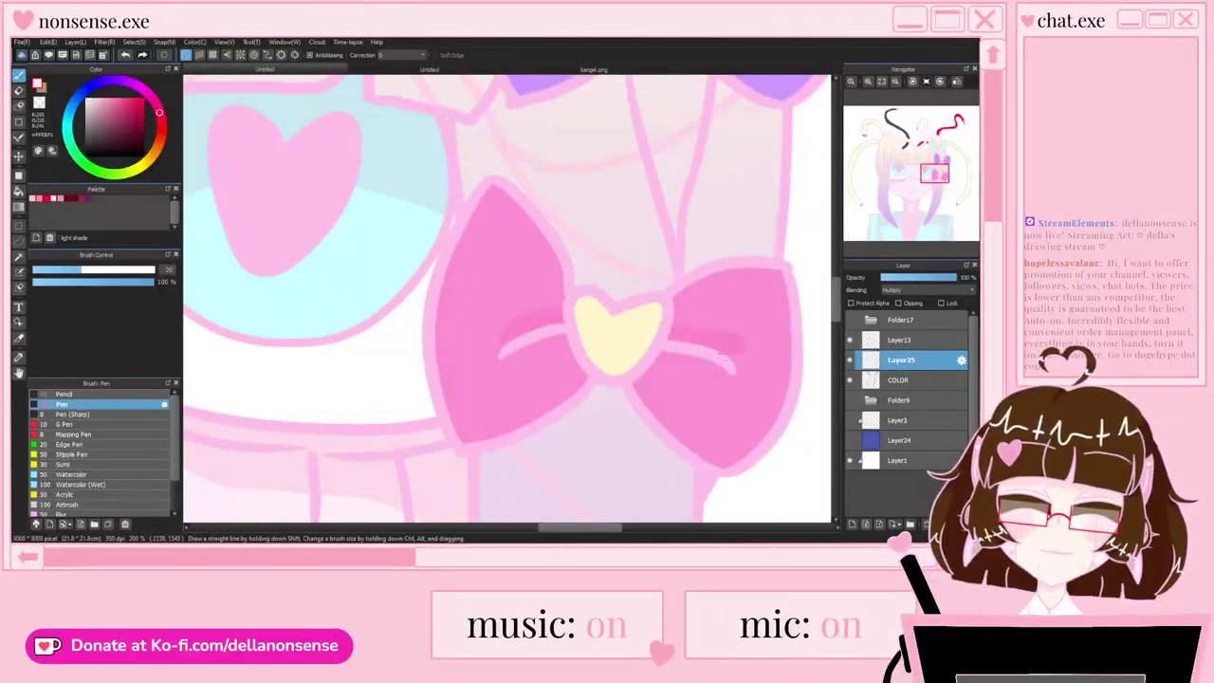
scroll(732, 346, down, 5)
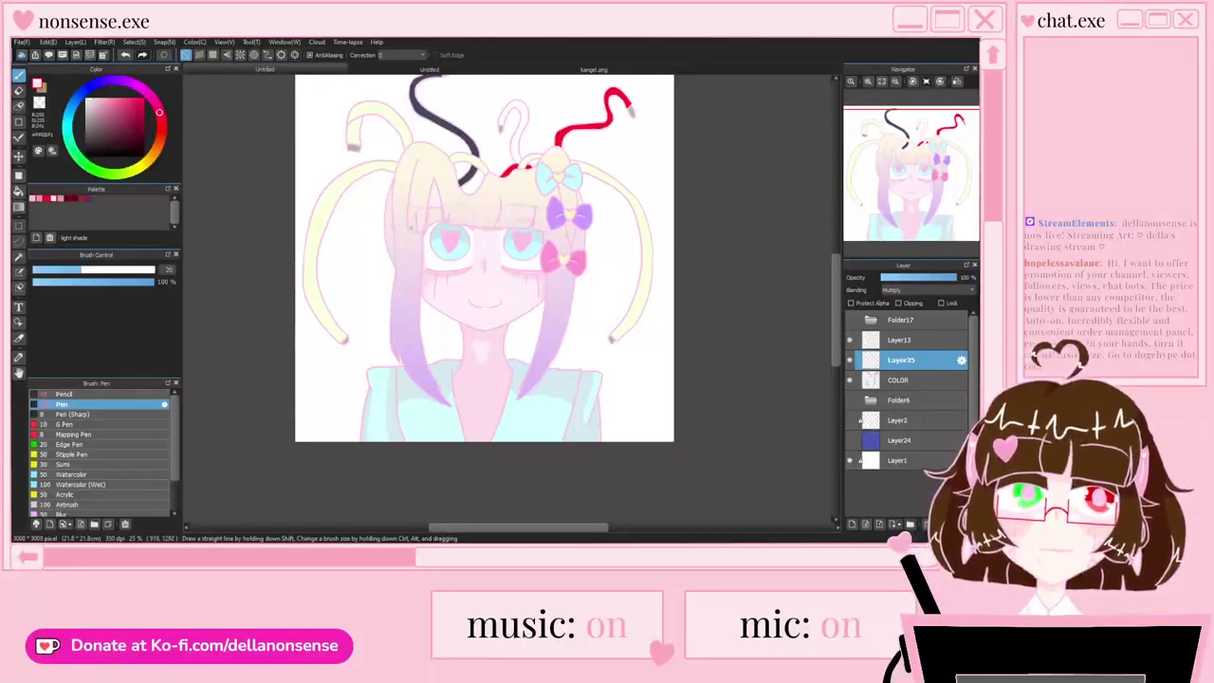
Step: Hide the COLOR layer and add a tapered shadow beside the centre fringe line, trimming it with the eraser
scroll(466, 313, up, 1)
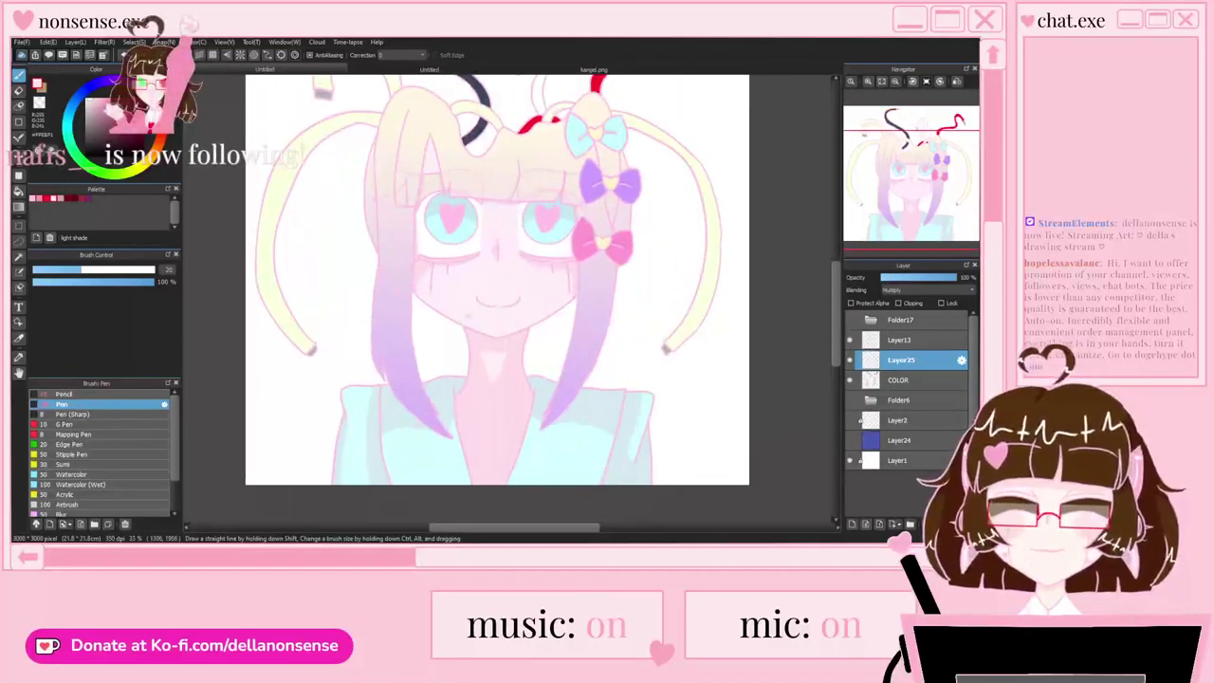
scroll(466, 313, down, 1)
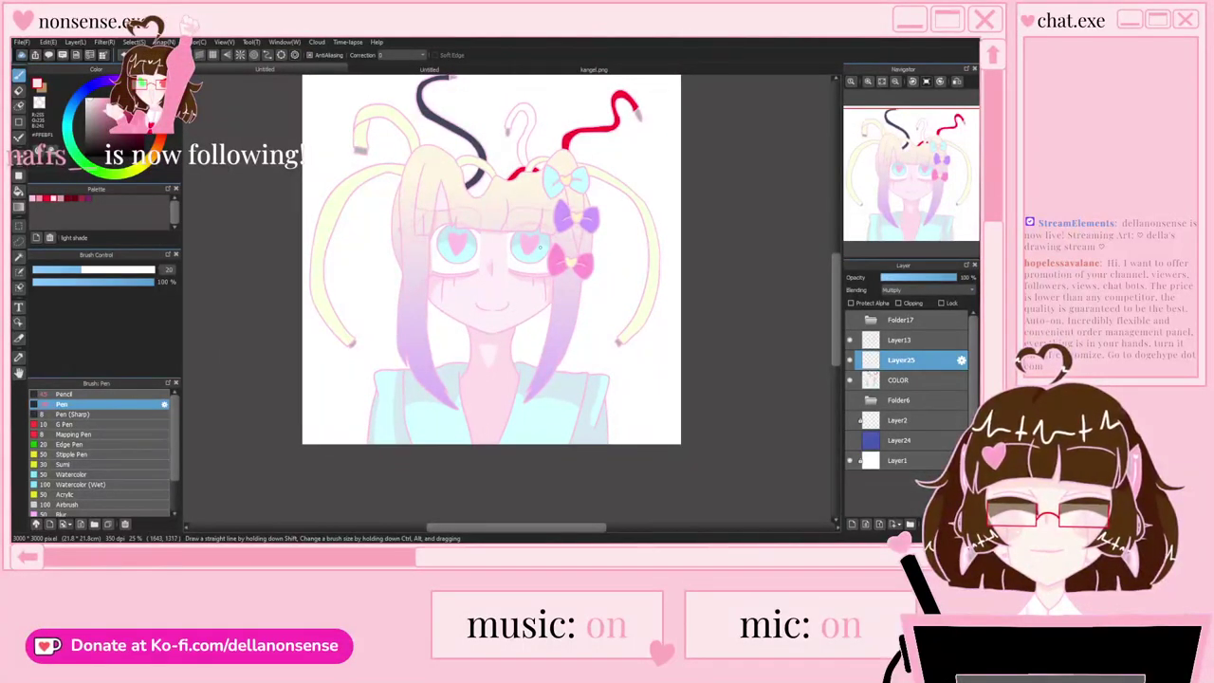
scroll(470, 222, up, 2)
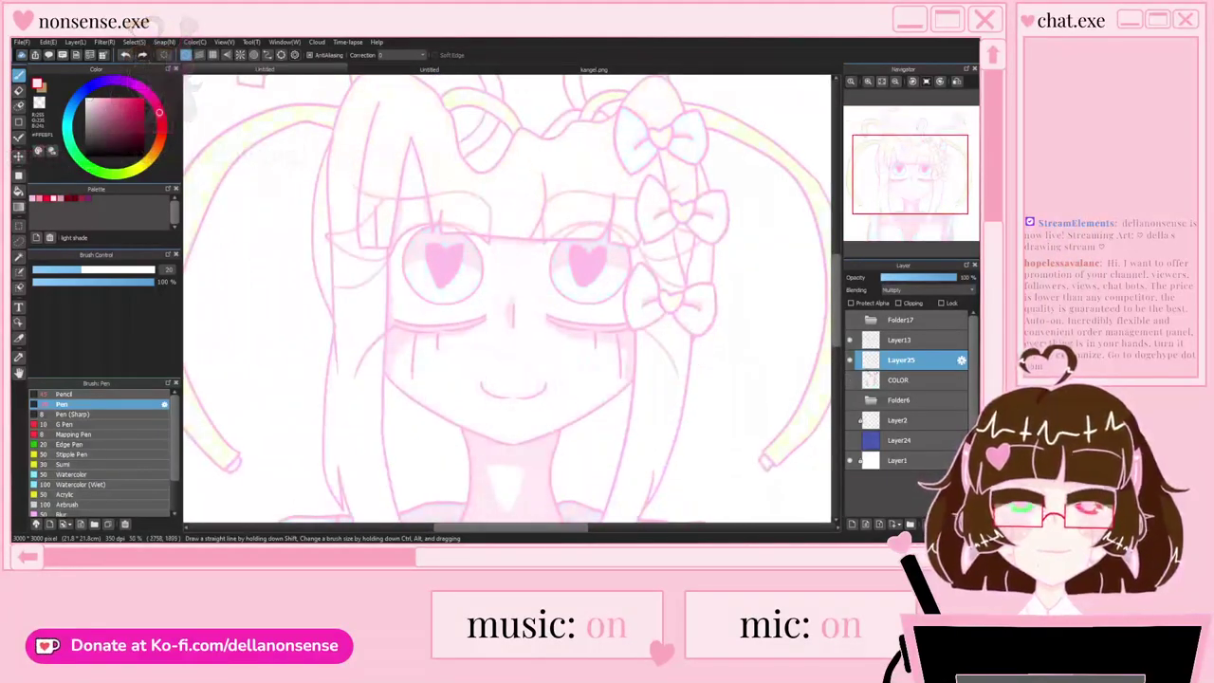
scroll(532, 195, down, 1)
scroll(532, 194, up, 4)
drag(534, 180, 512, 244)
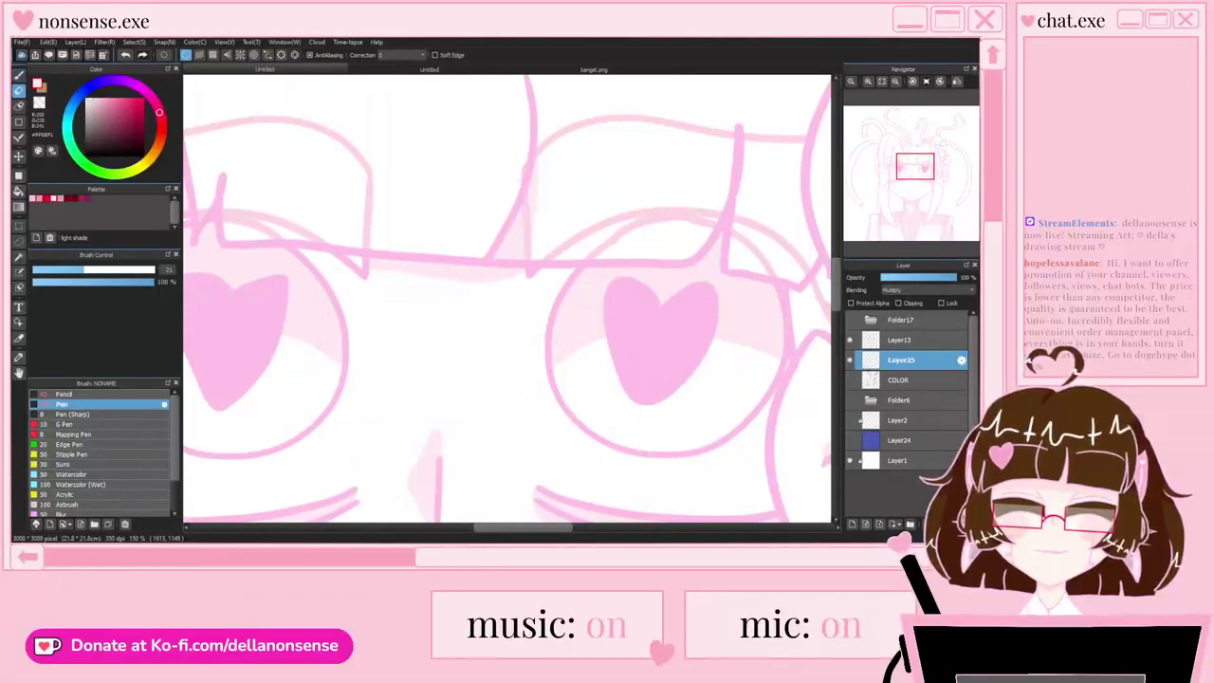
Step: Fill the hair sections between the three bows with the light shade
scroll(504, 203, down, 3)
scroll(513, 284, up, 3)
scroll(508, 299, down, 3)
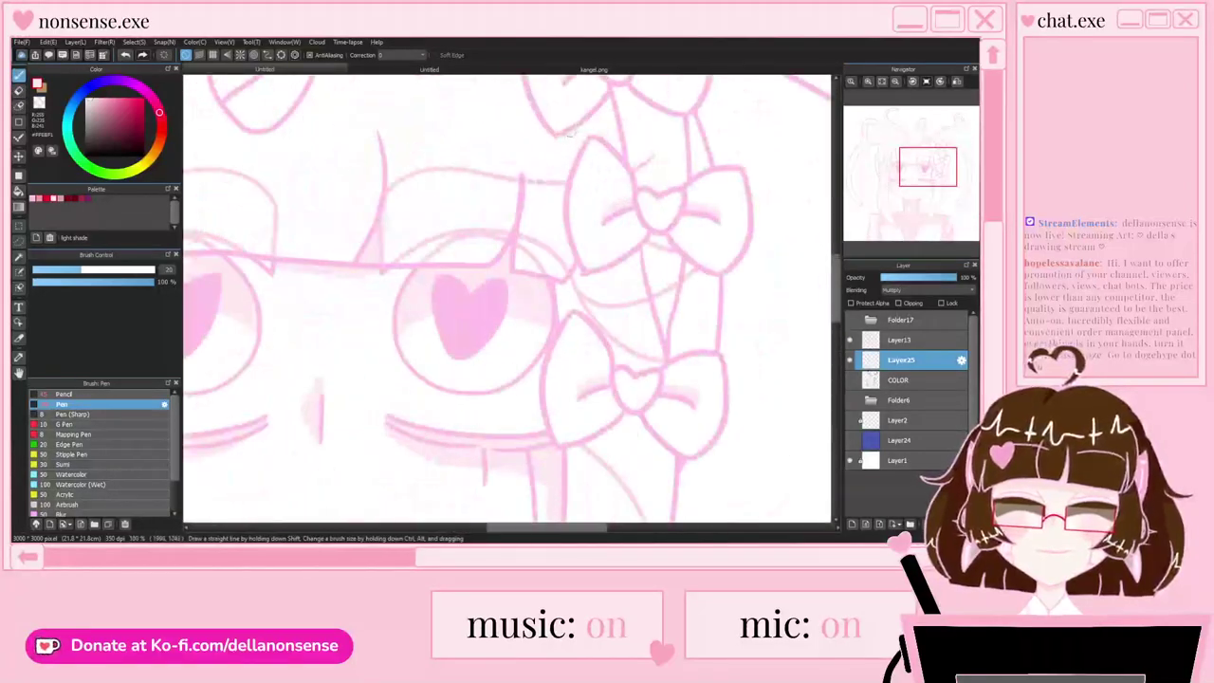
scroll(507, 299, up, 2)
click(18, 190)
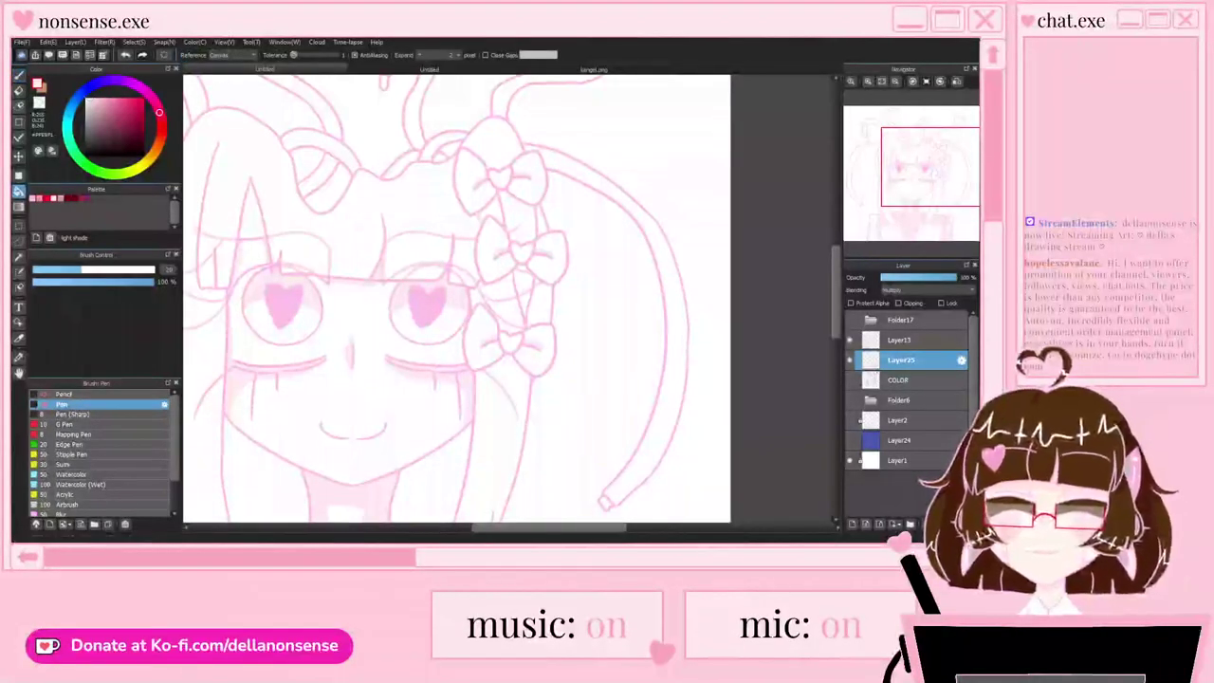
click(492, 210)
click(519, 218)
scroll(499, 286, up, 2)
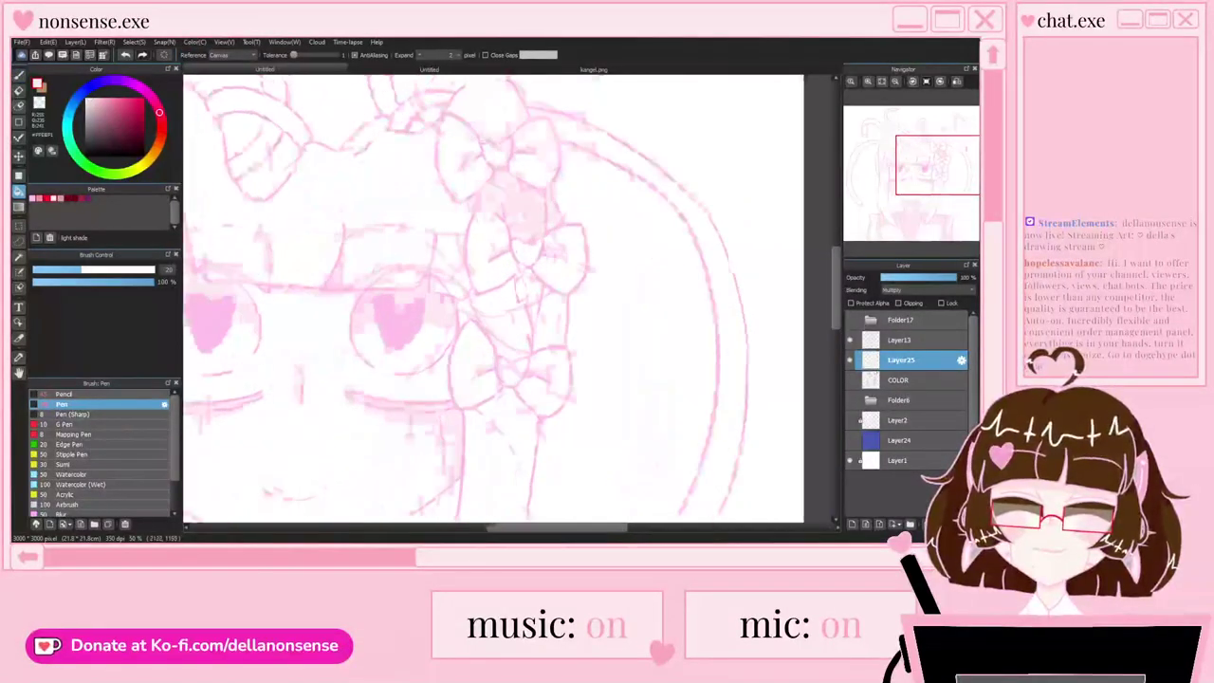
click(526, 332)
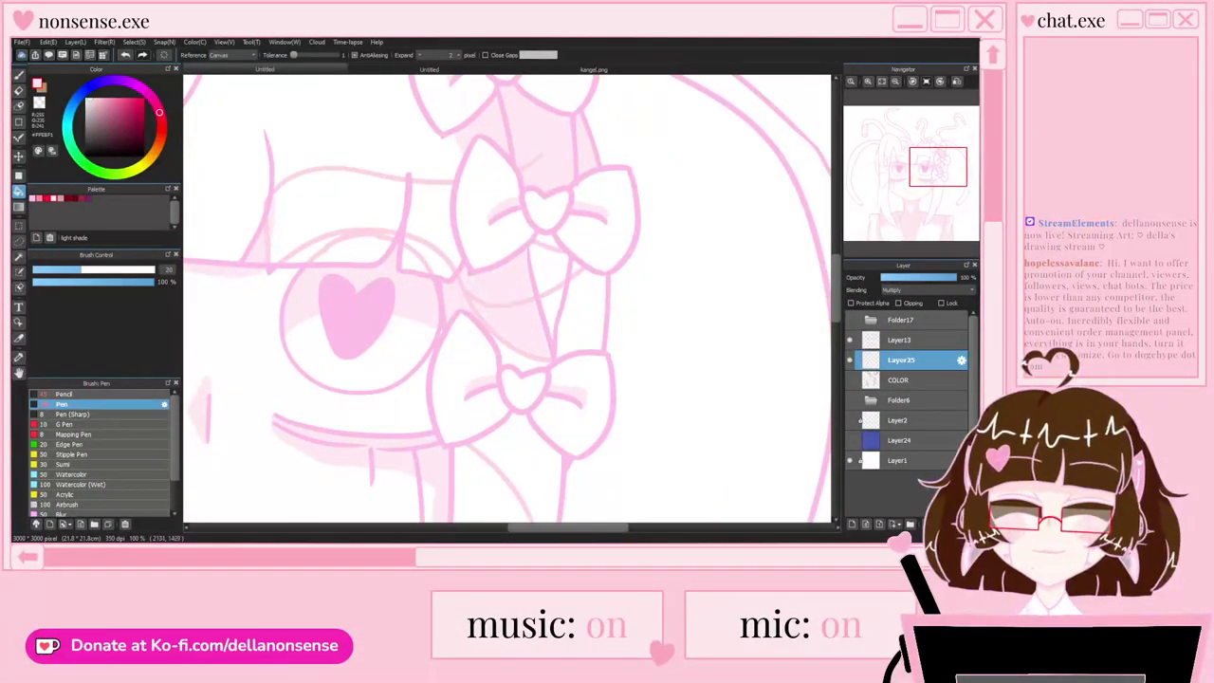
click(552, 307)
click(551, 273)
click(576, 283)
Step: Touch up the unfilled gaps in the hair shading just above the lowest bow
key(b)
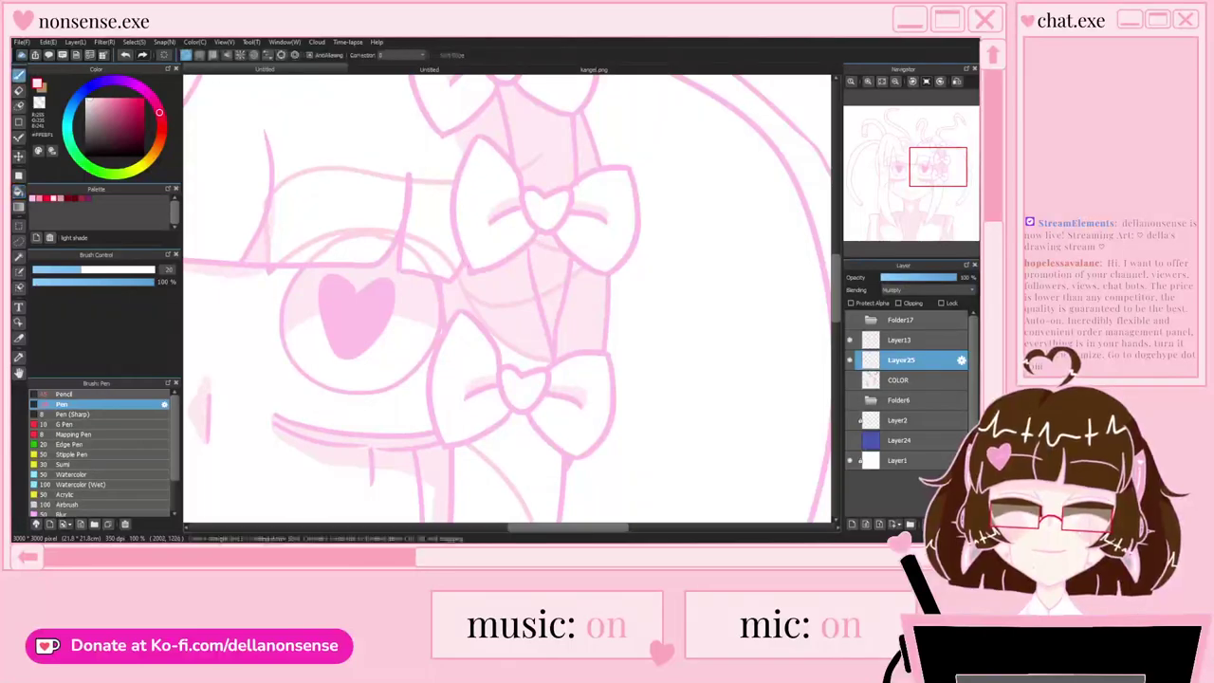
scroll(444, 285, up, 3)
drag(456, 243, 433, 283)
scroll(449, 292, down, 4)
scroll(519, 380, up, 3)
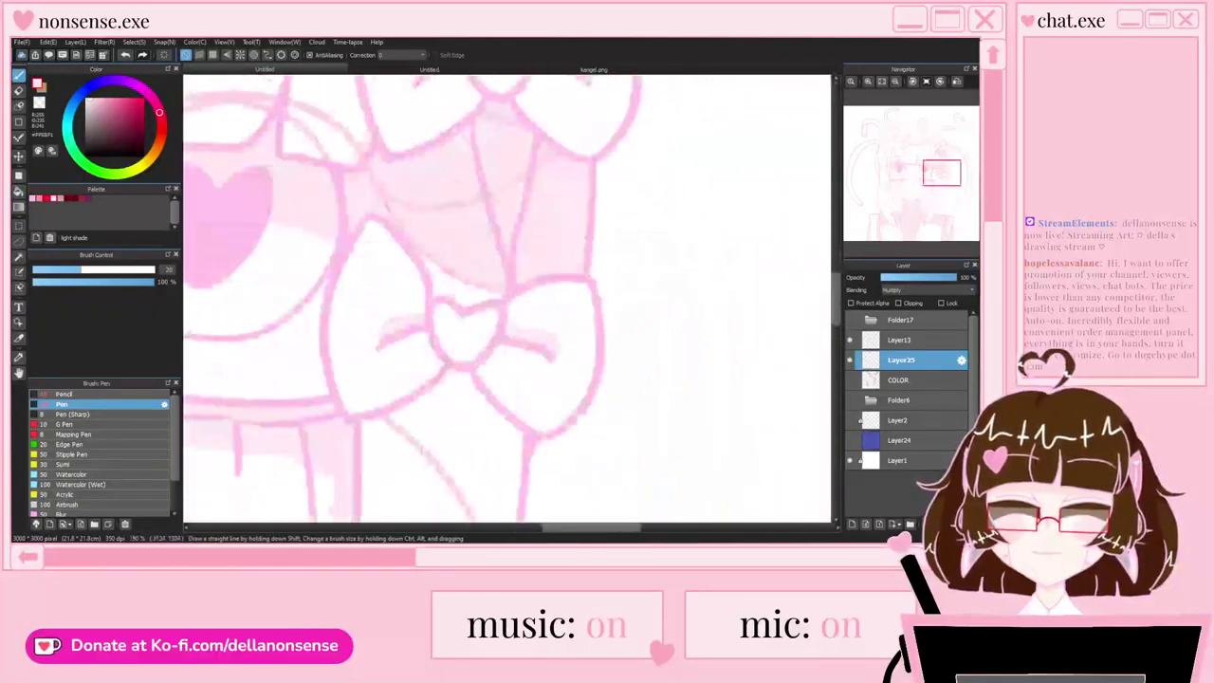
key(g)
key(b)
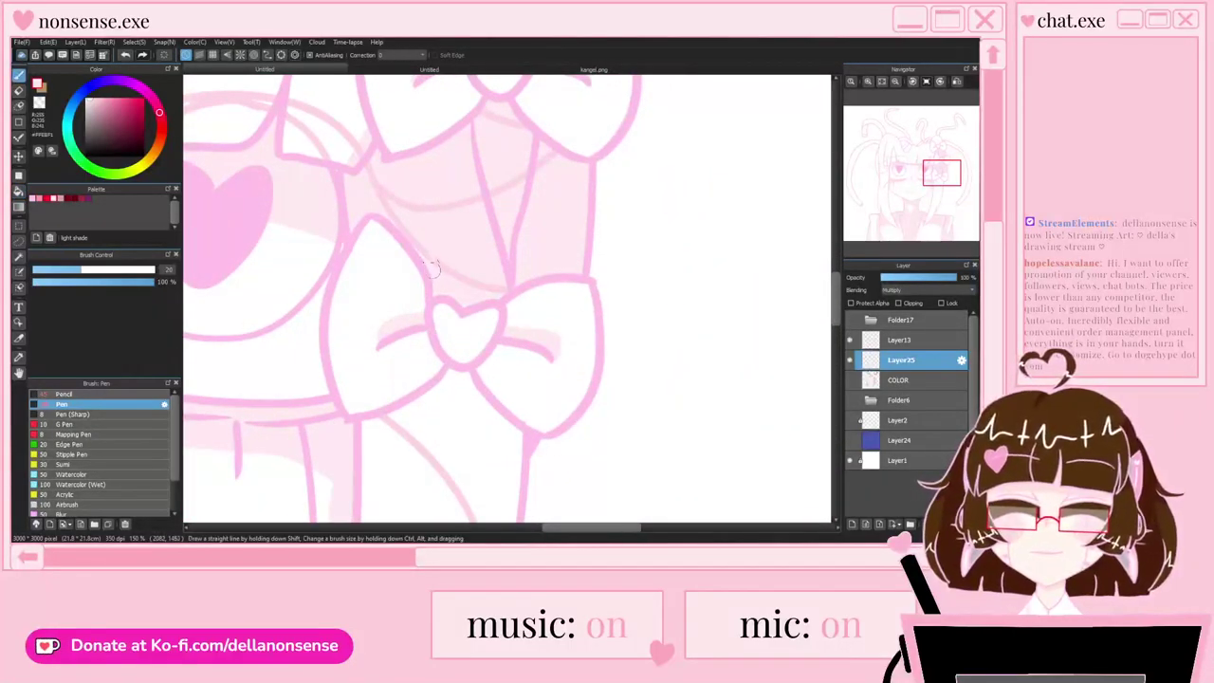
Step: Paint light shade down both inner edges of the pointed fringe section above the left eye
scroll(422, 241, down, 3)
scroll(408, 237, down, 1)
scroll(399, 233, up, 1)
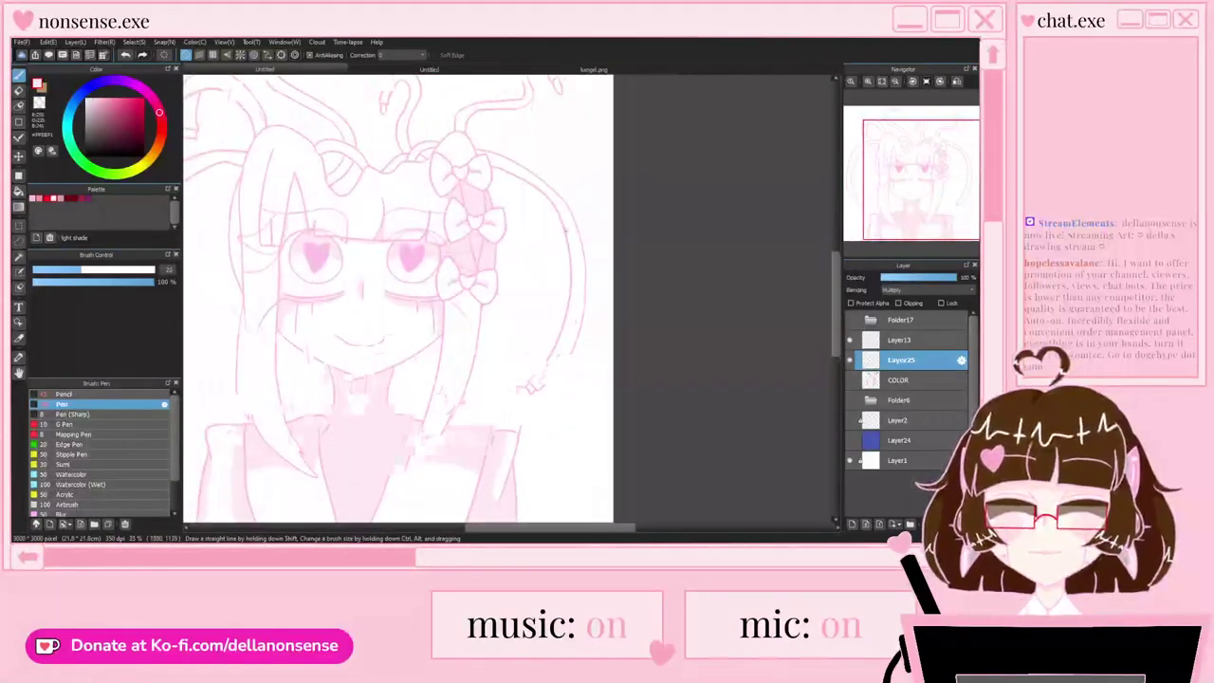
scroll(374, 225, down, 1)
scroll(420, 235, up, 1)
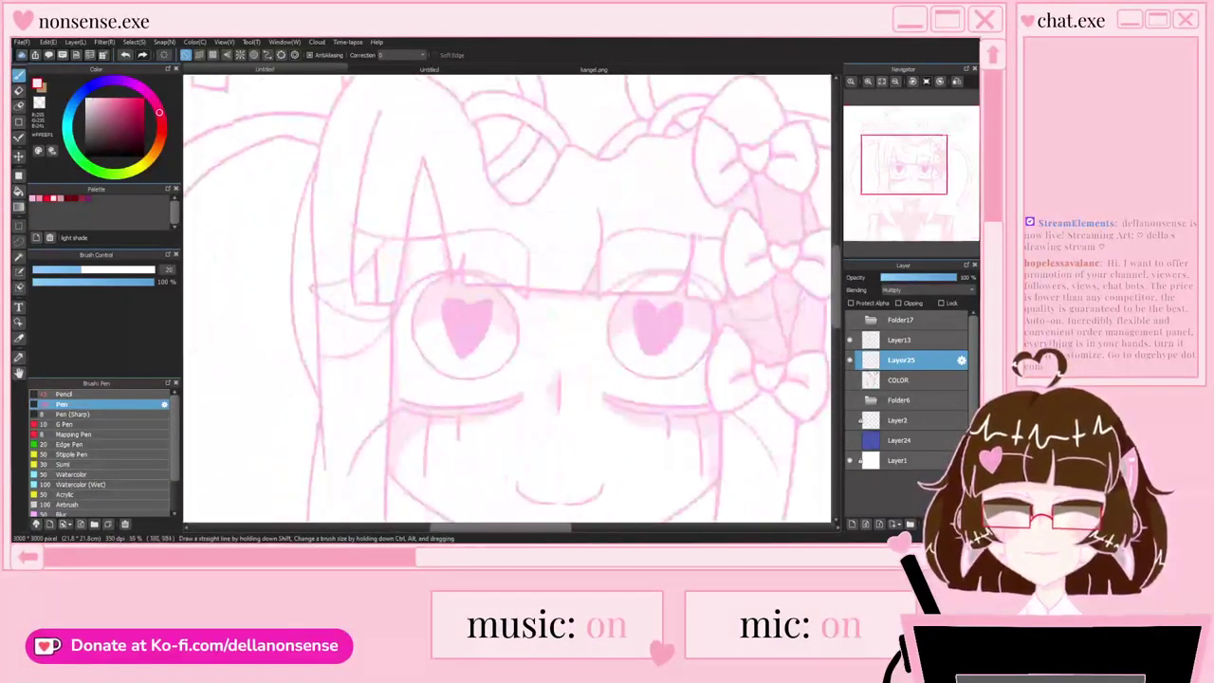
scroll(437, 235, up, 1)
drag(416, 134, 443, 242)
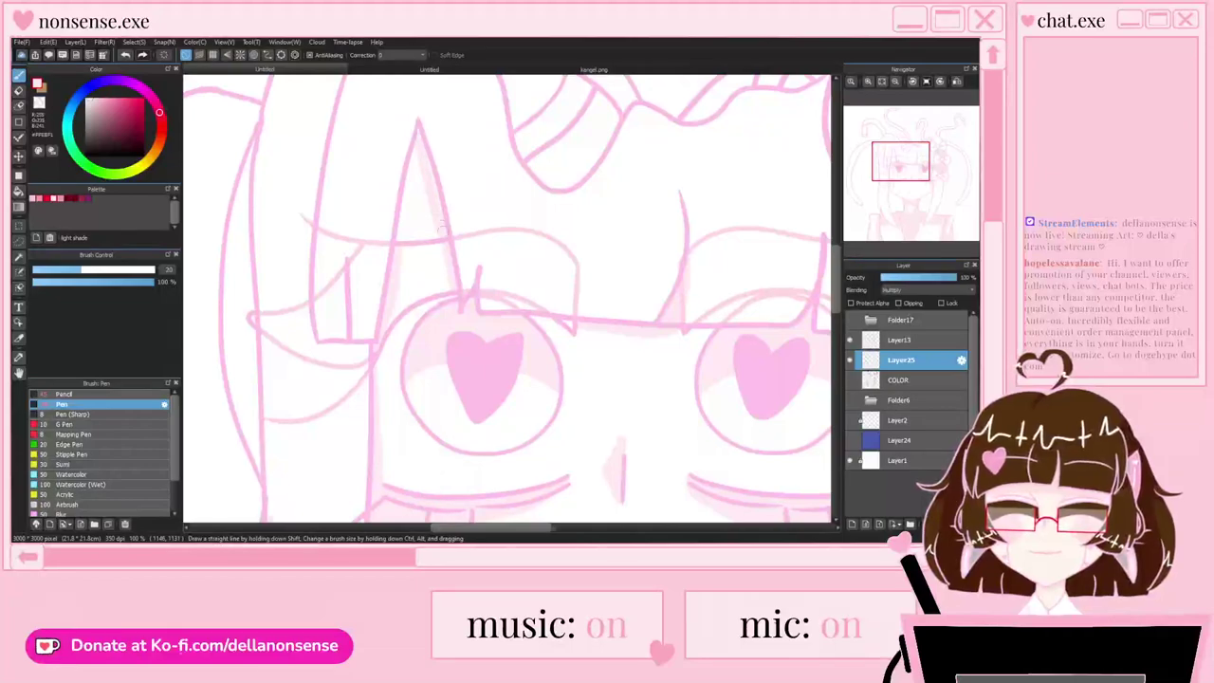
drag(410, 164, 398, 239)
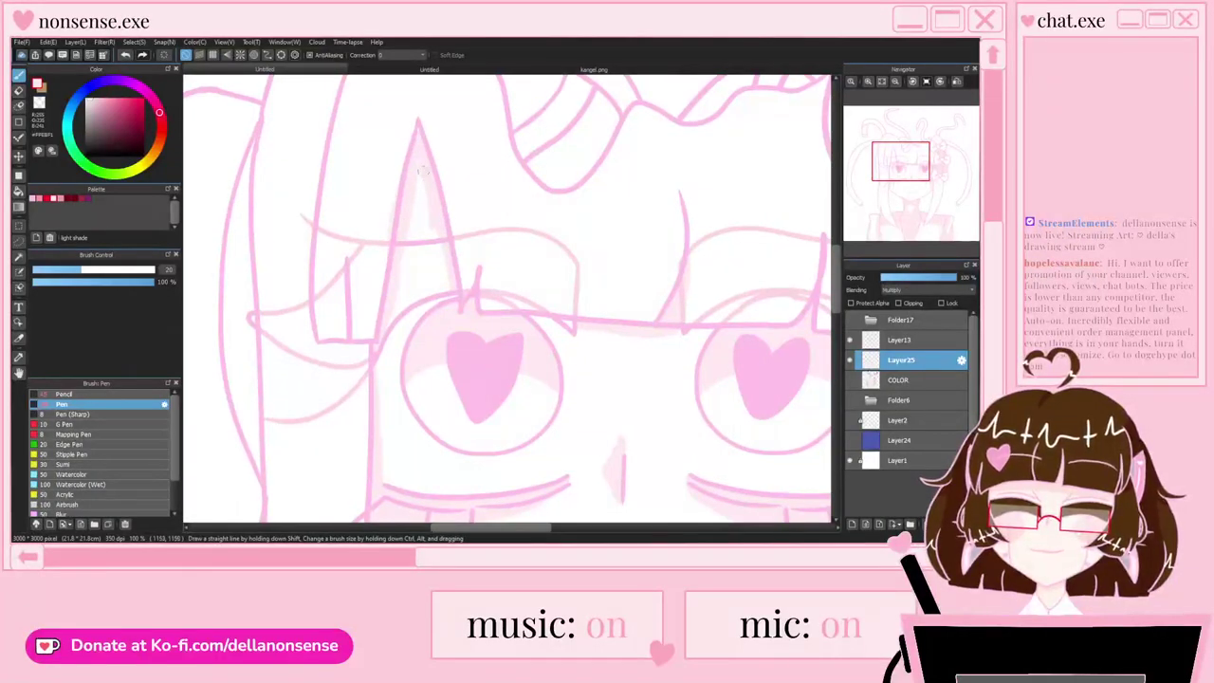
drag(426, 196, 444, 287)
scroll(433, 249, down, 3)
scroll(427, 230, up, 5)
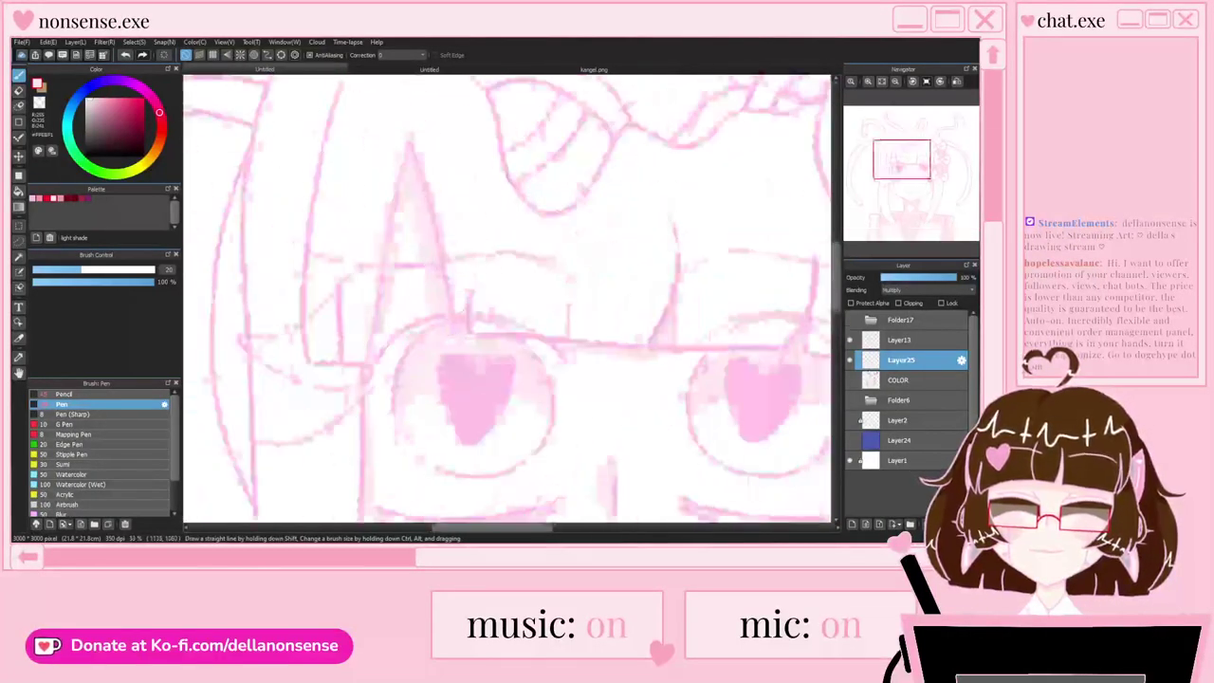
scroll(420, 235, down, 5)
scroll(484, 299, up, 4)
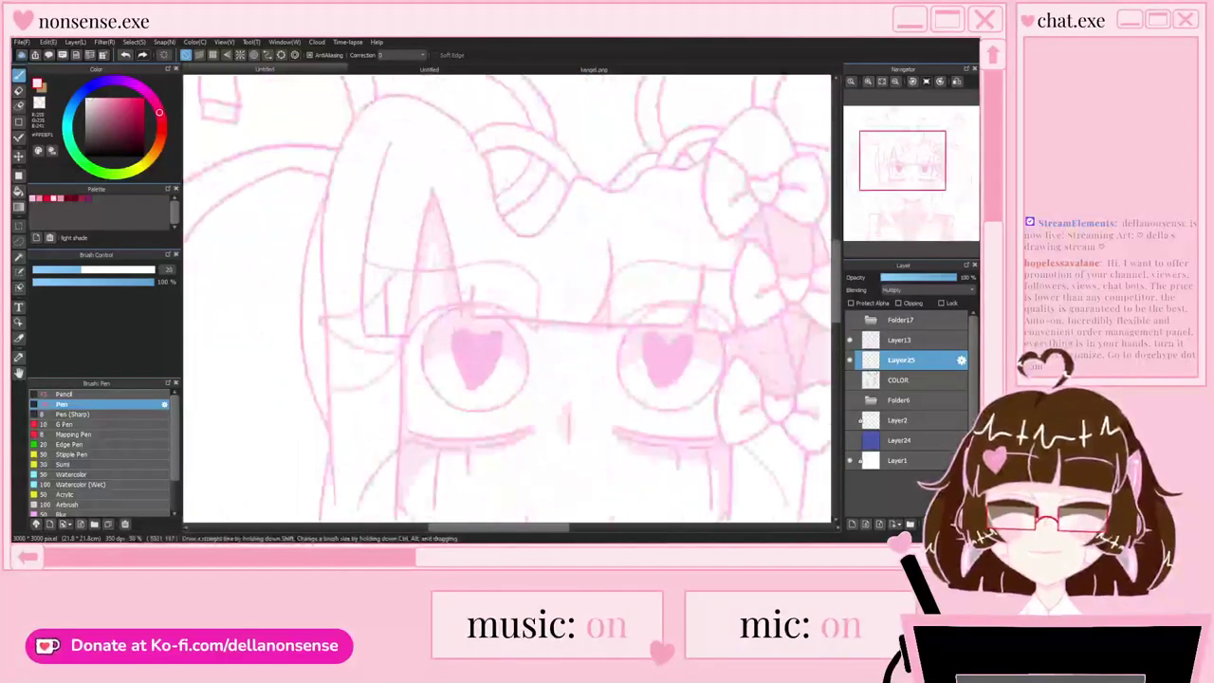
scroll(484, 299, down, 3)
scroll(379, 203, up, 3)
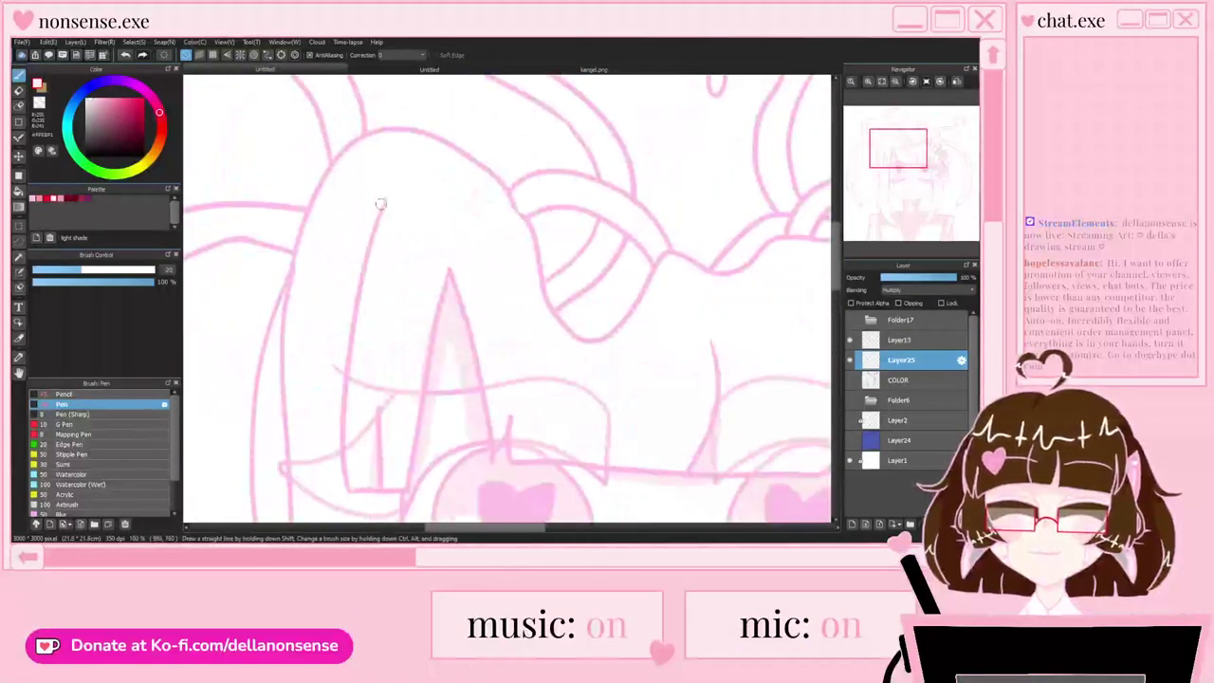
Step: Mark off and fill the outer side hair lock beside the left eye with the light shade
scroll(380, 203, down, 4)
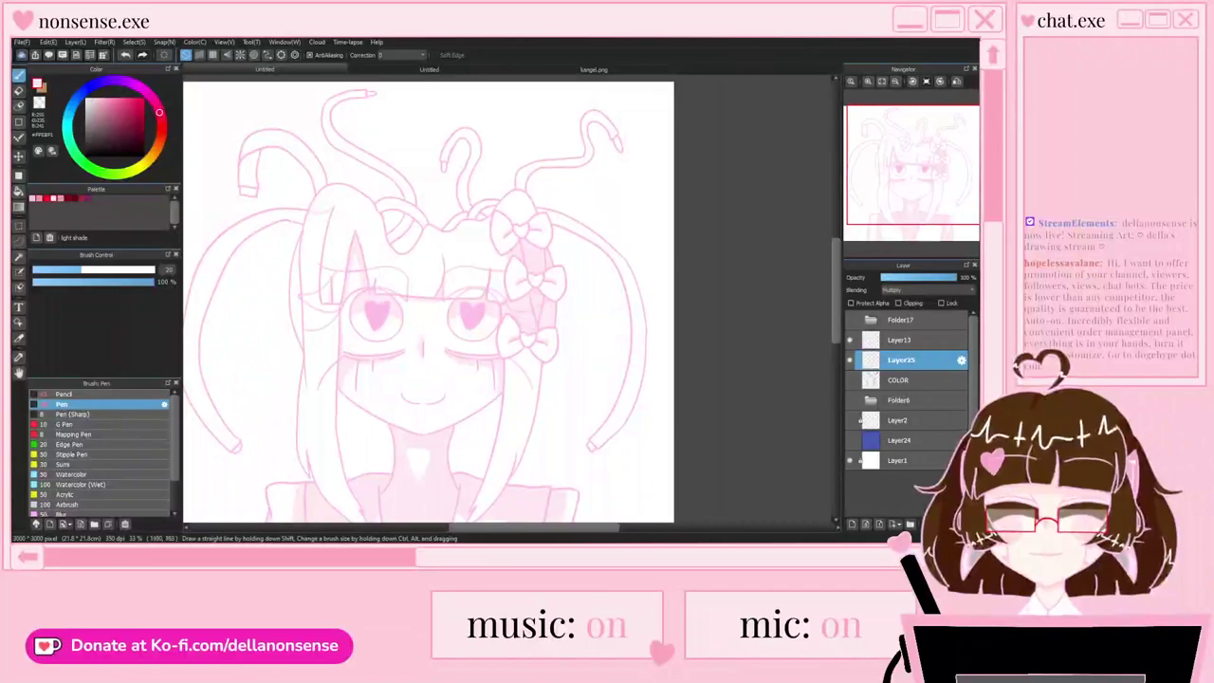
scroll(437, 195, up, 3)
scroll(436, 194, down, 4)
scroll(328, 278, up, 5)
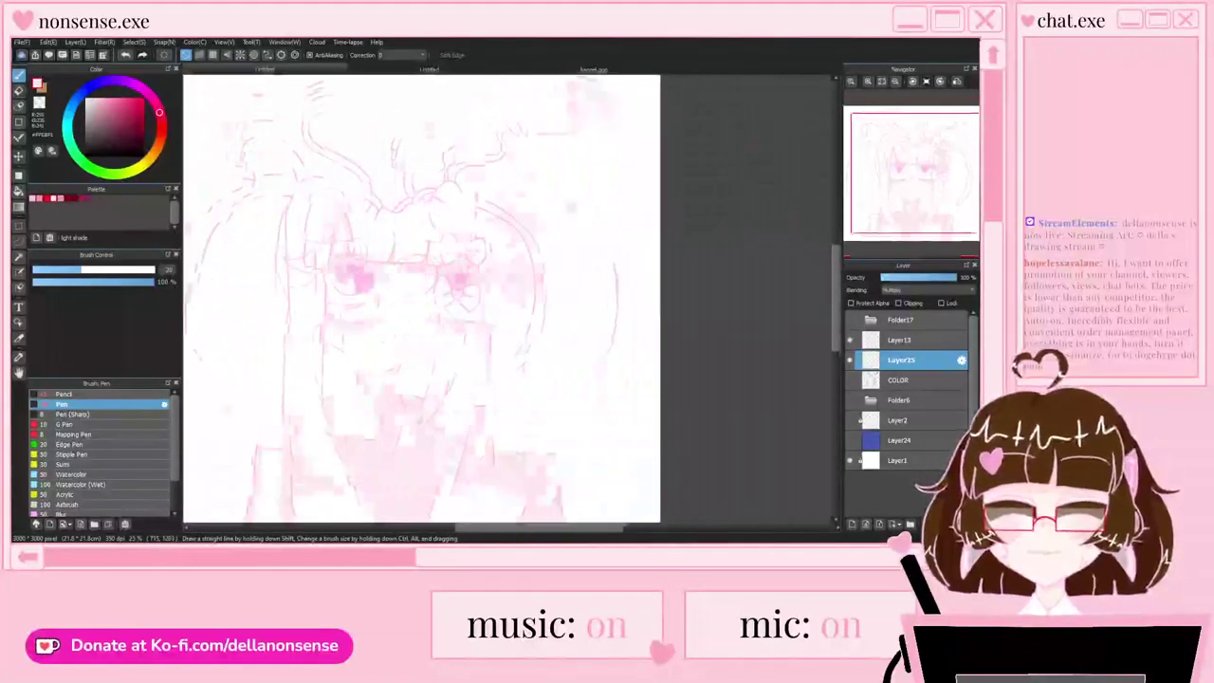
mouse_move(329, 278)
mouse_down()
mouse_move(303, 255)
mouse_move(294, 290)
mouse_up()
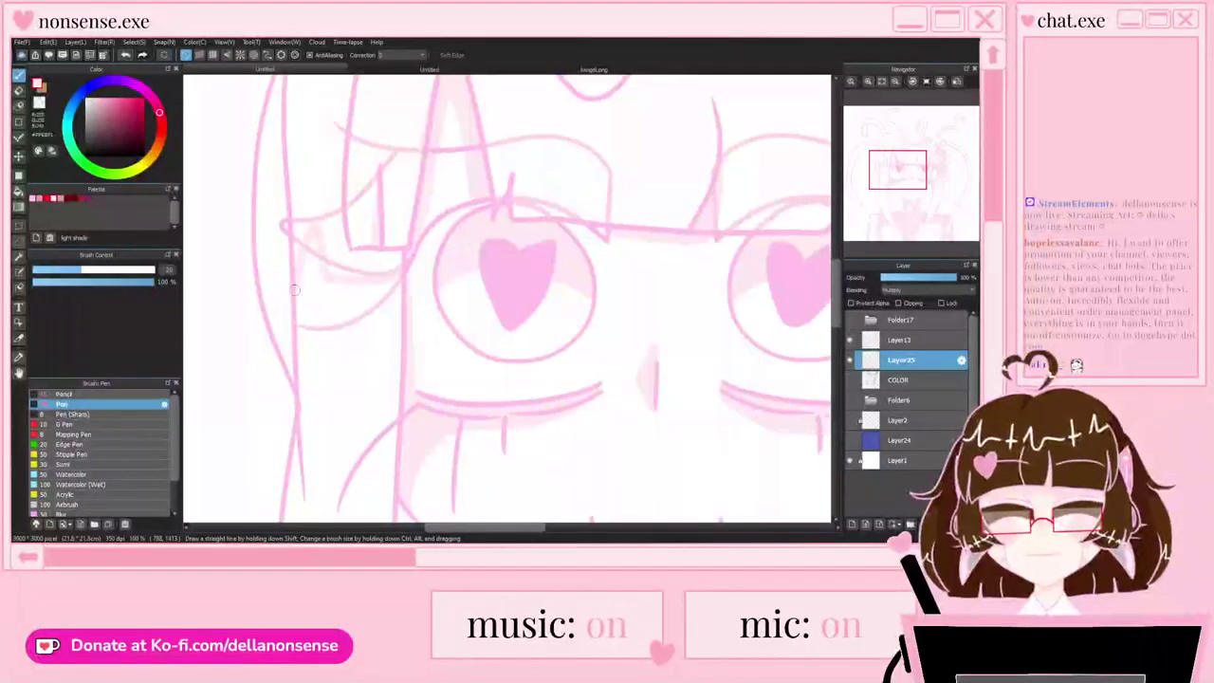
key(g)
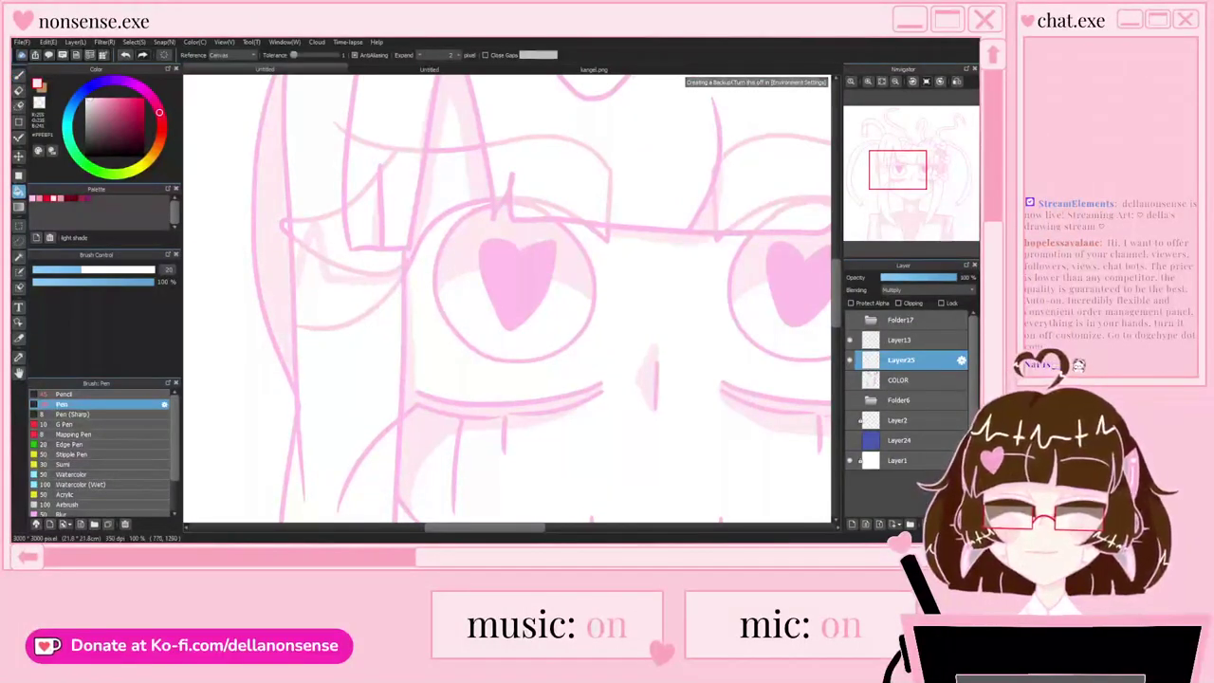
click(301, 232)
click(346, 241)
scroll(303, 226, down, 2)
scroll(304, 227, up, 4)
key(b)
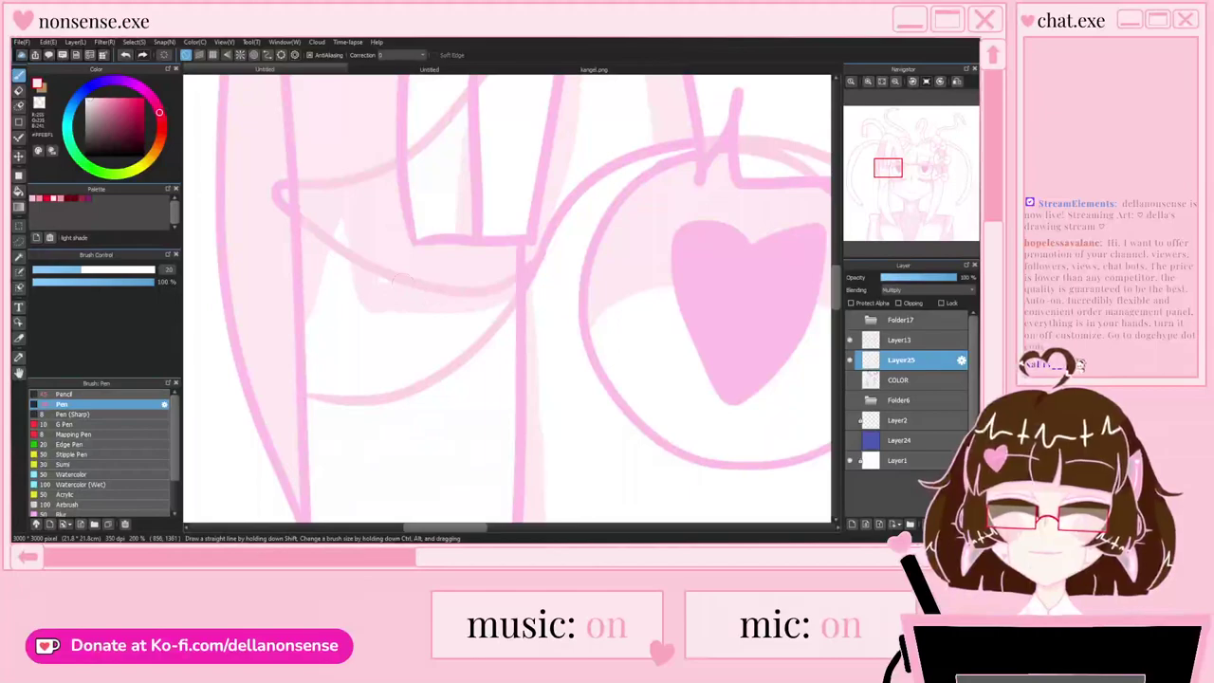
Step: Show the COLOR layer again and check the light hair shading over the full drawing
scroll(422, 279, down, 3)
scroll(422, 280, up, 3)
scroll(422, 280, down, 4)
scroll(591, 291, down, 2)
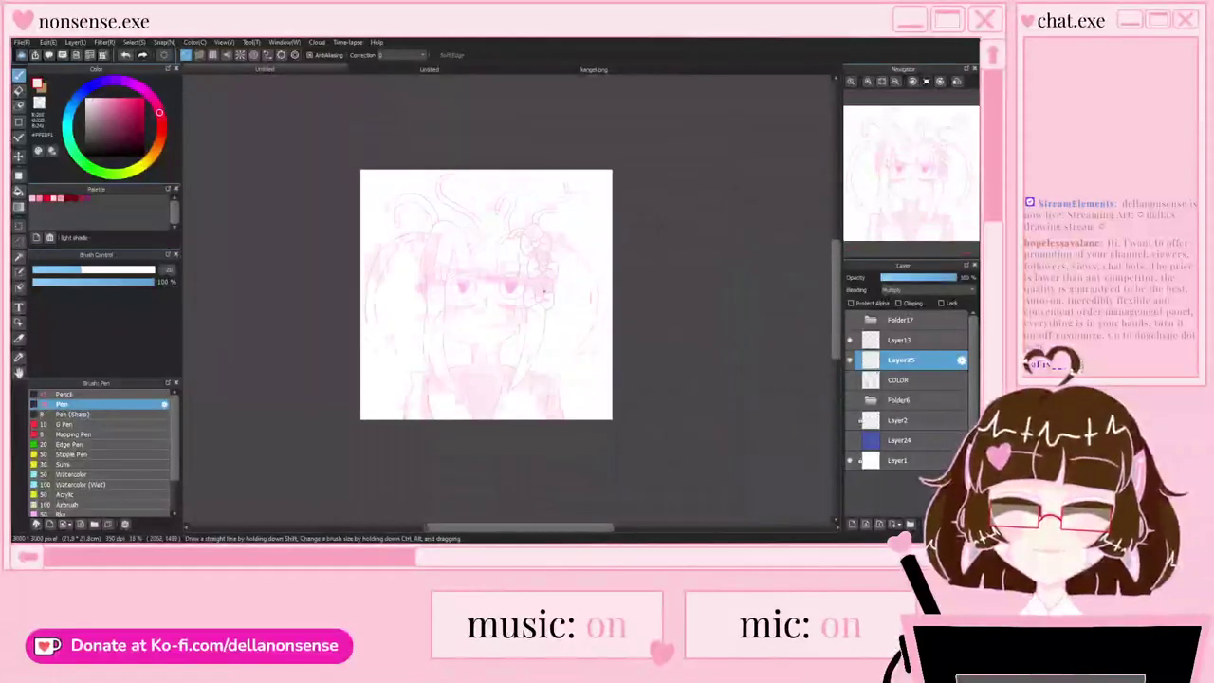
scroll(591, 290, up, 4)
scroll(591, 291, down, 3)
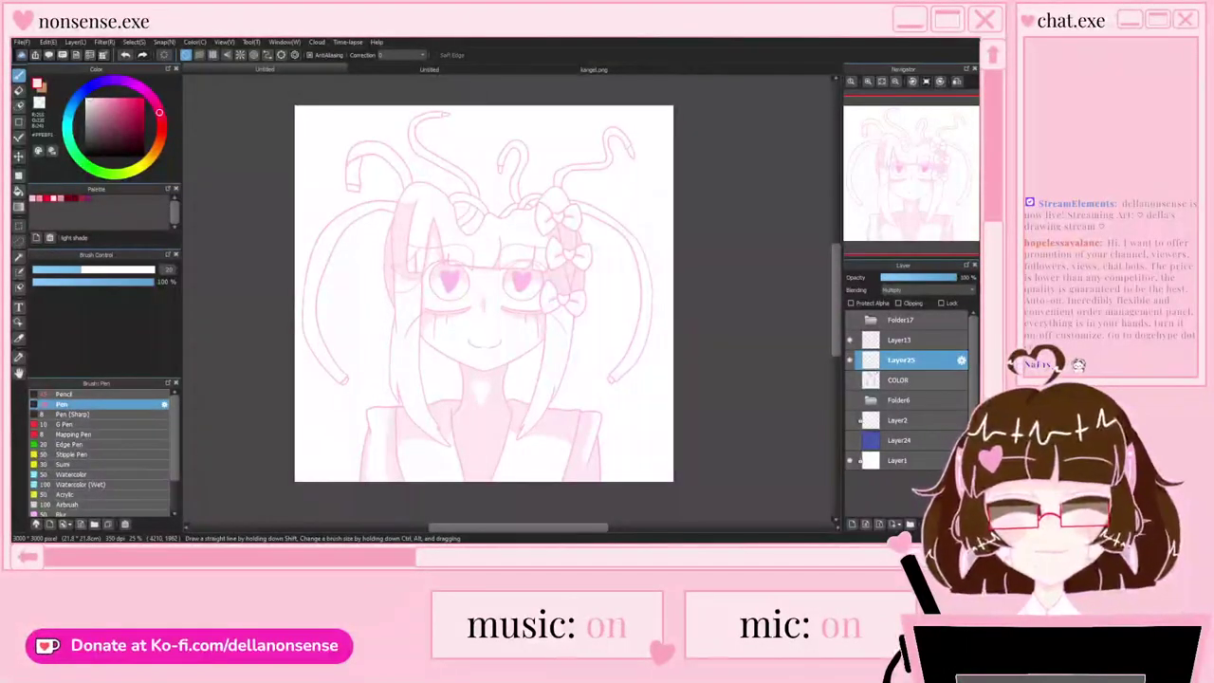
click(850, 381)
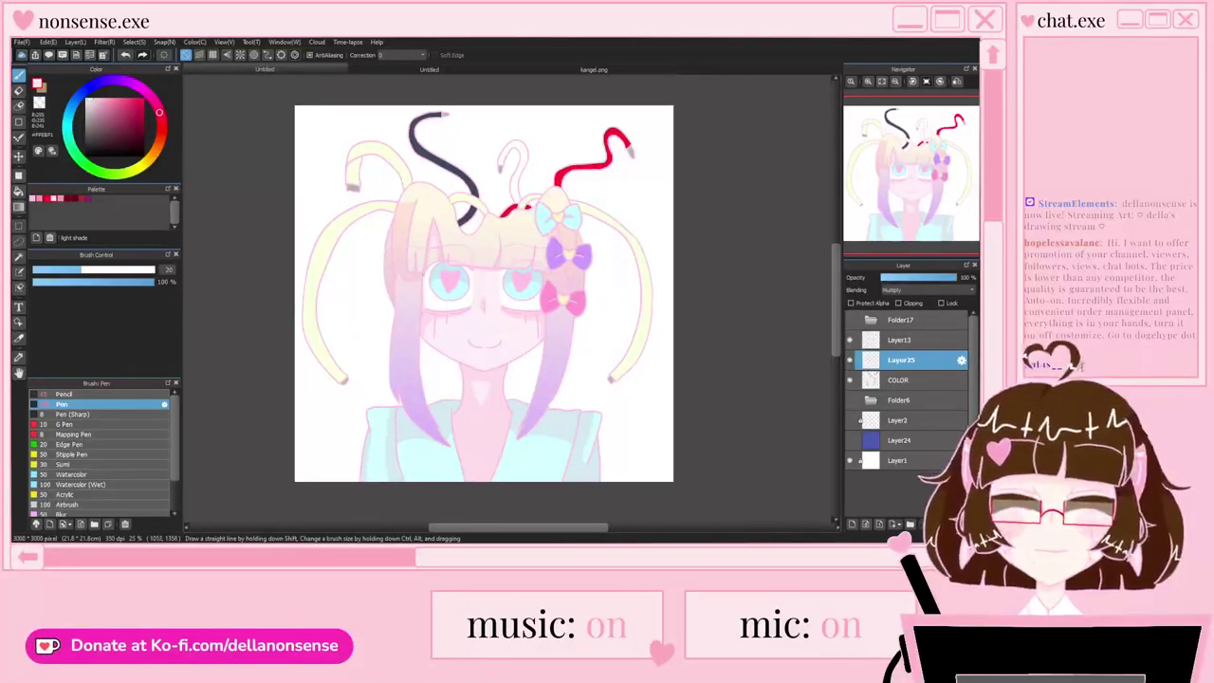
scroll(455, 342, up, 2)
scroll(457, 337, down, 2)
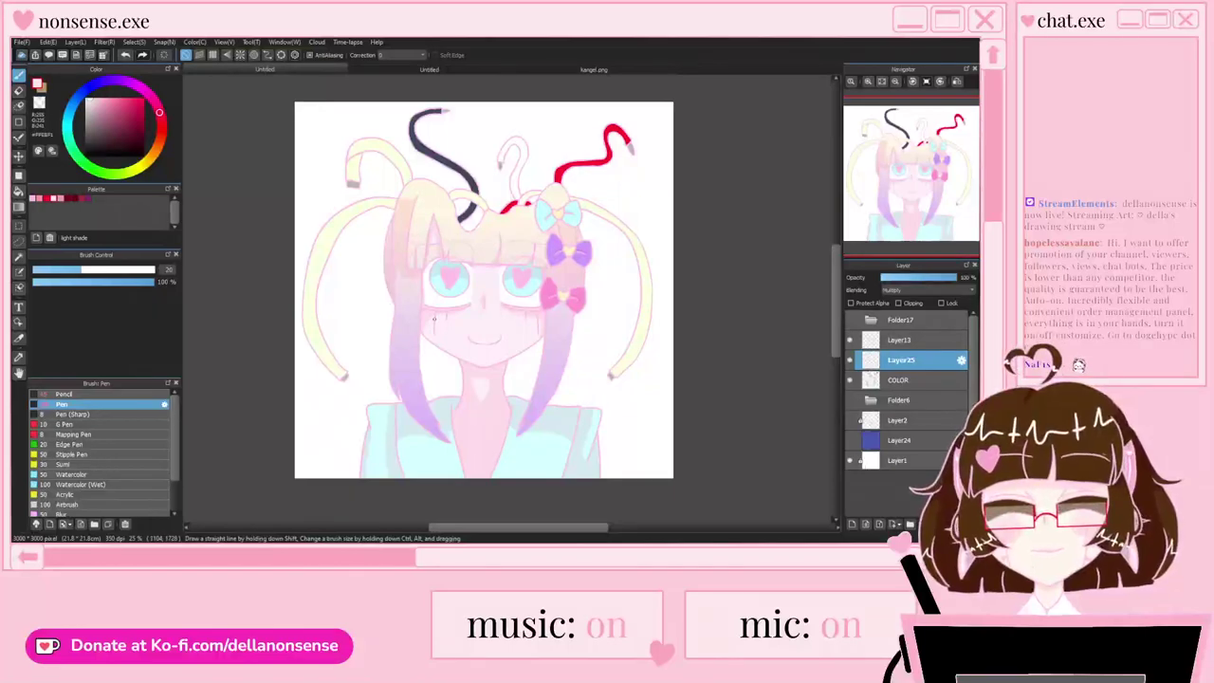
Step: Paint a light shadow on the long left yellow cable where it meets the hair, cleaning its edge with the eraser
scroll(368, 203, up, 3)
scroll(366, 203, up, 2)
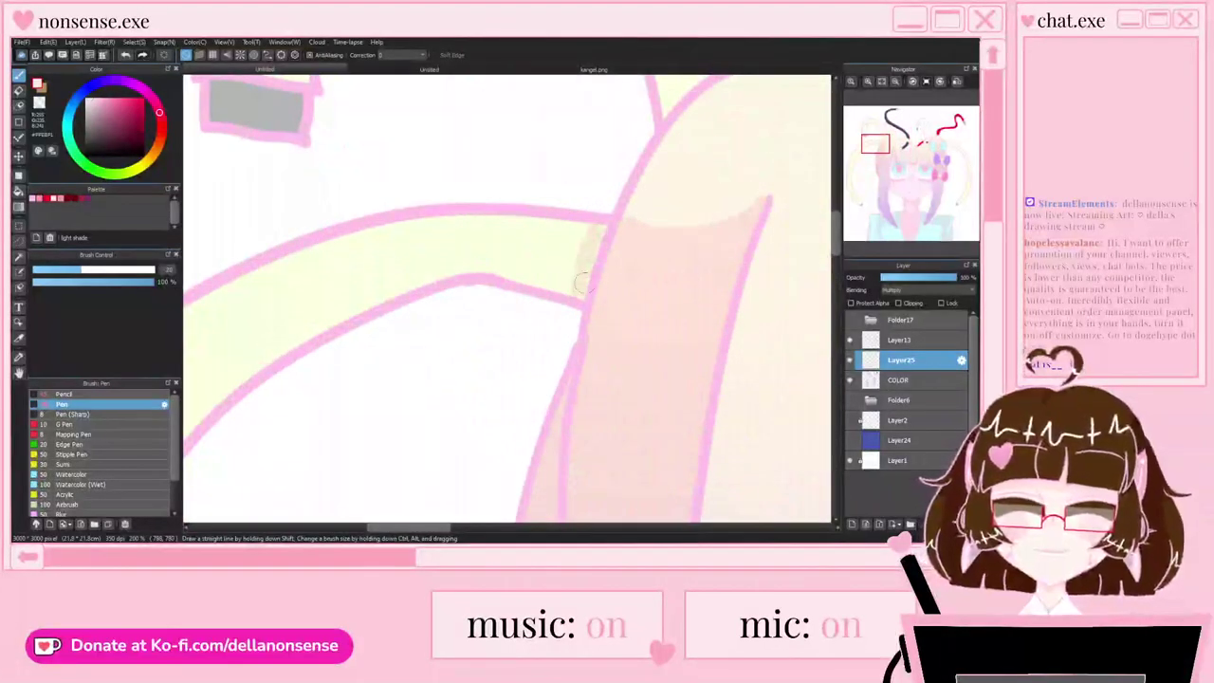
key(e)
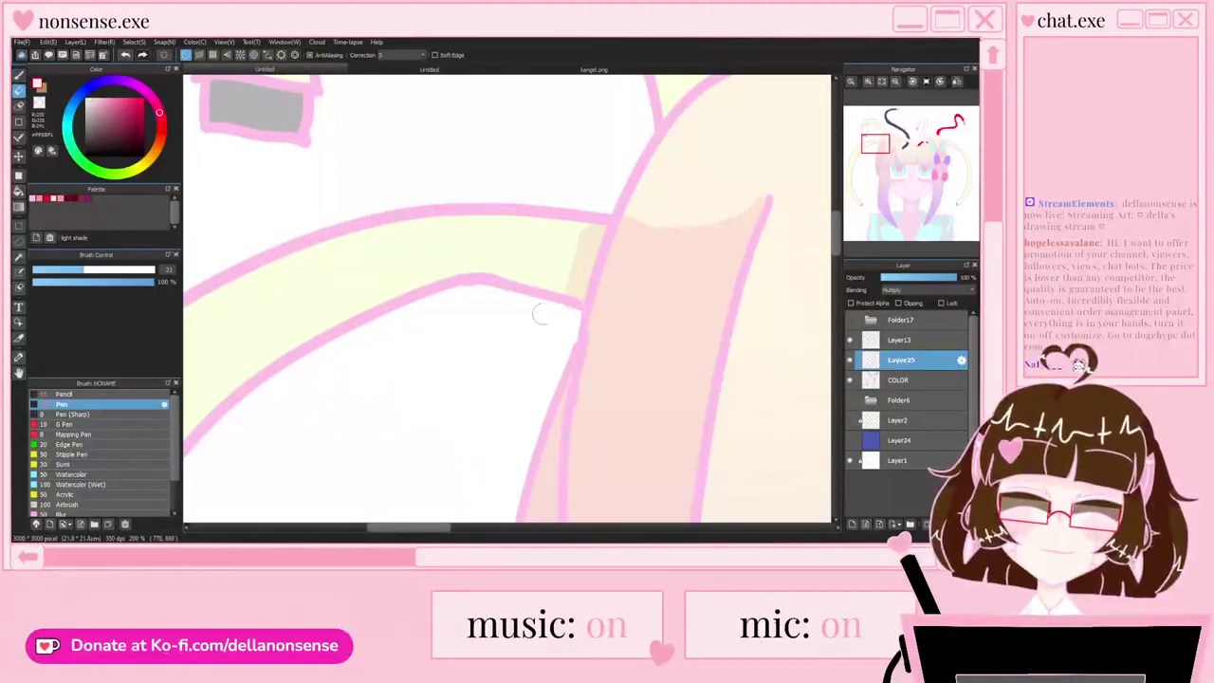
key(p)
scroll(558, 285, down, 6)
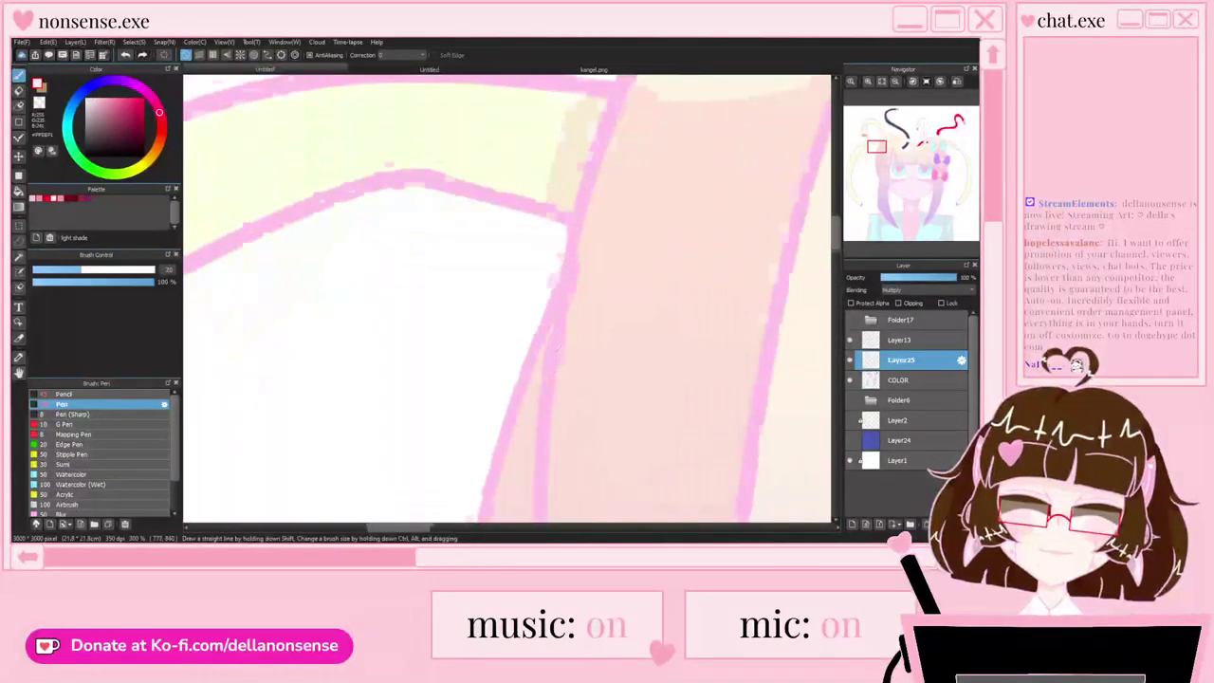
Step: Add a narrow light shadow along the inner edge of the long left yellow cable's curve
scroll(476, 111, up, 5)
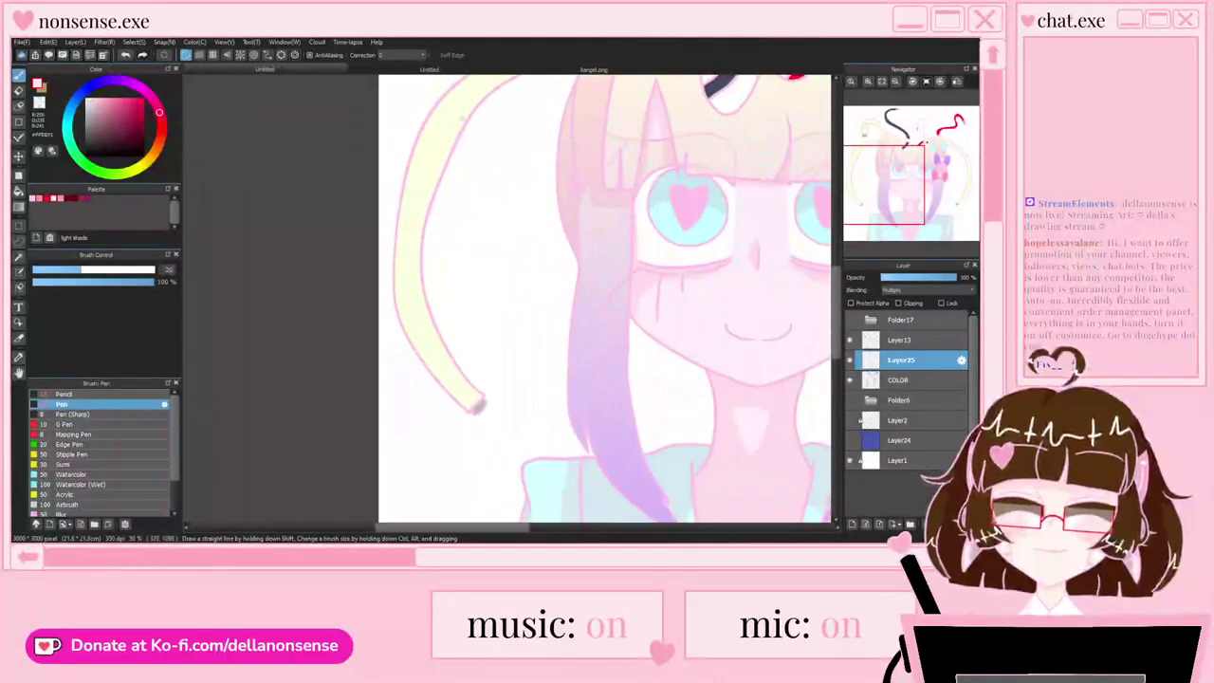
drag(476, 111, 383, 291)
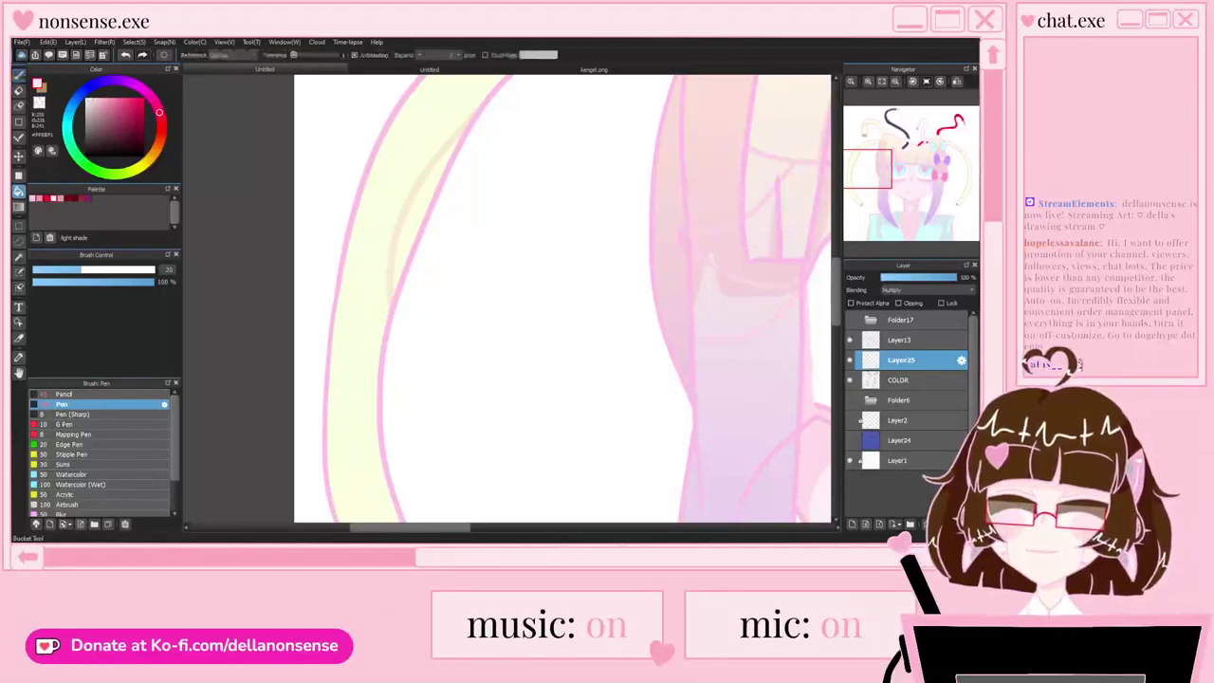
scroll(568, 299, down, 5)
Step: Fill the upper-left yellow cable's folded end and grey plug with light shade, and shade its base at the hair
scroll(447, 130, up, 5)
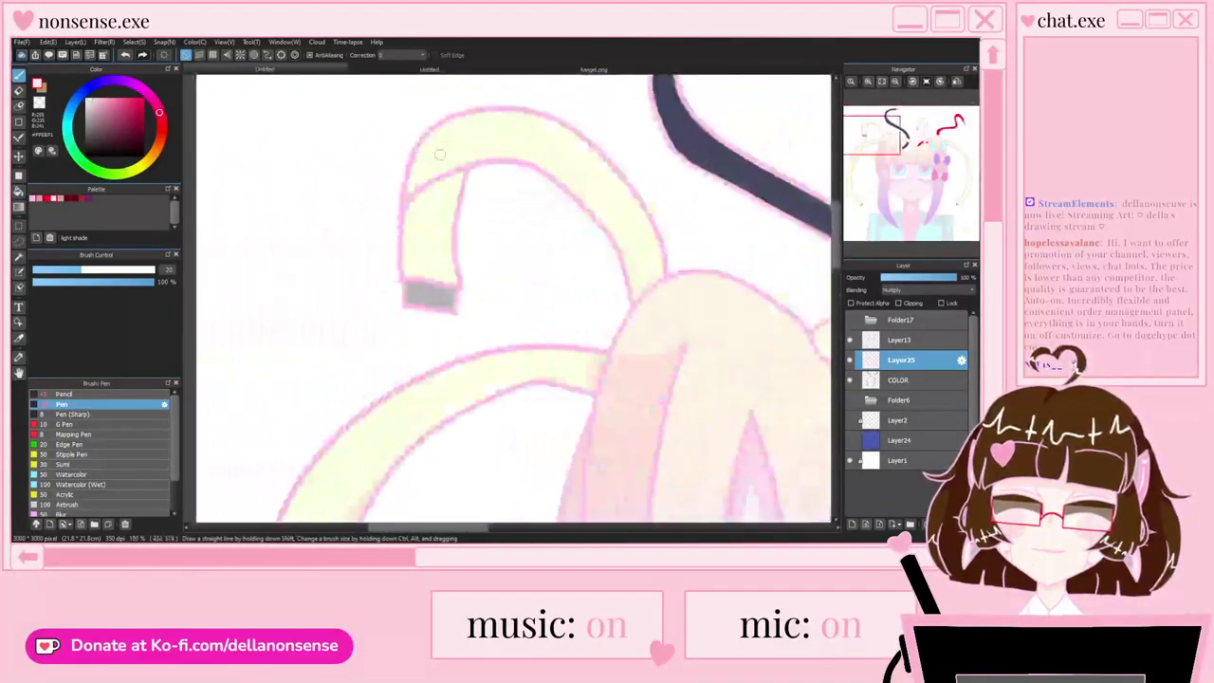
click(19, 192)
click(432, 230)
click(428, 295)
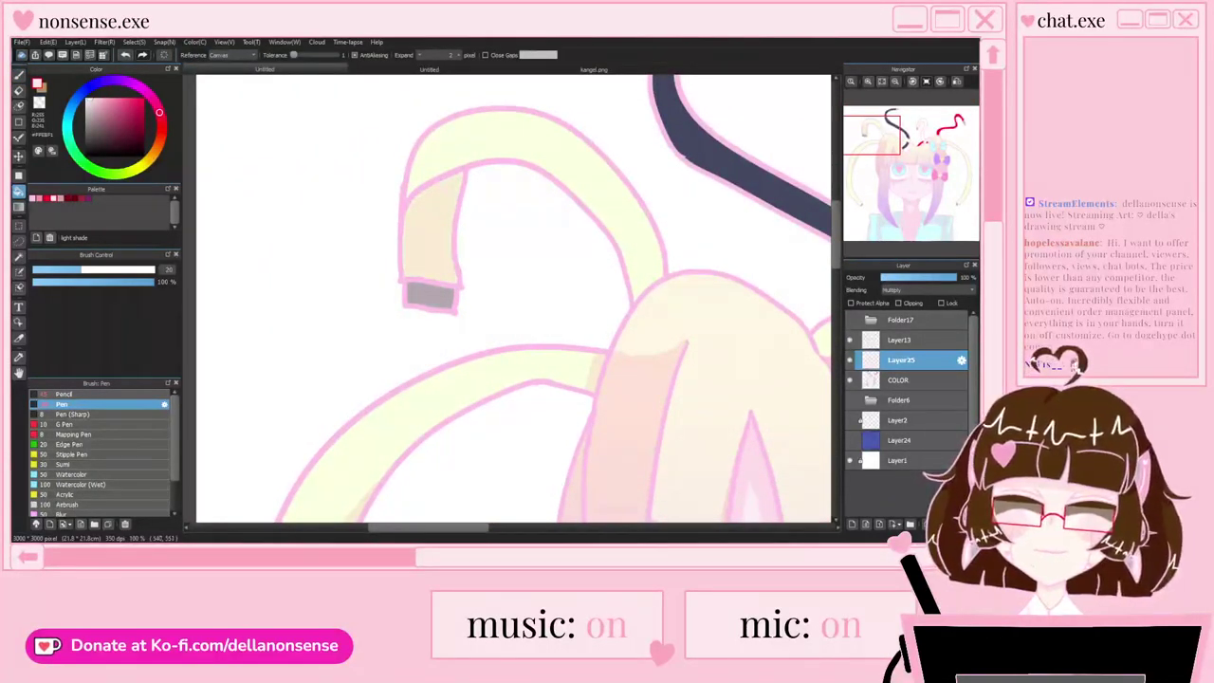
scroll(610, 324, up, 3)
key(p)
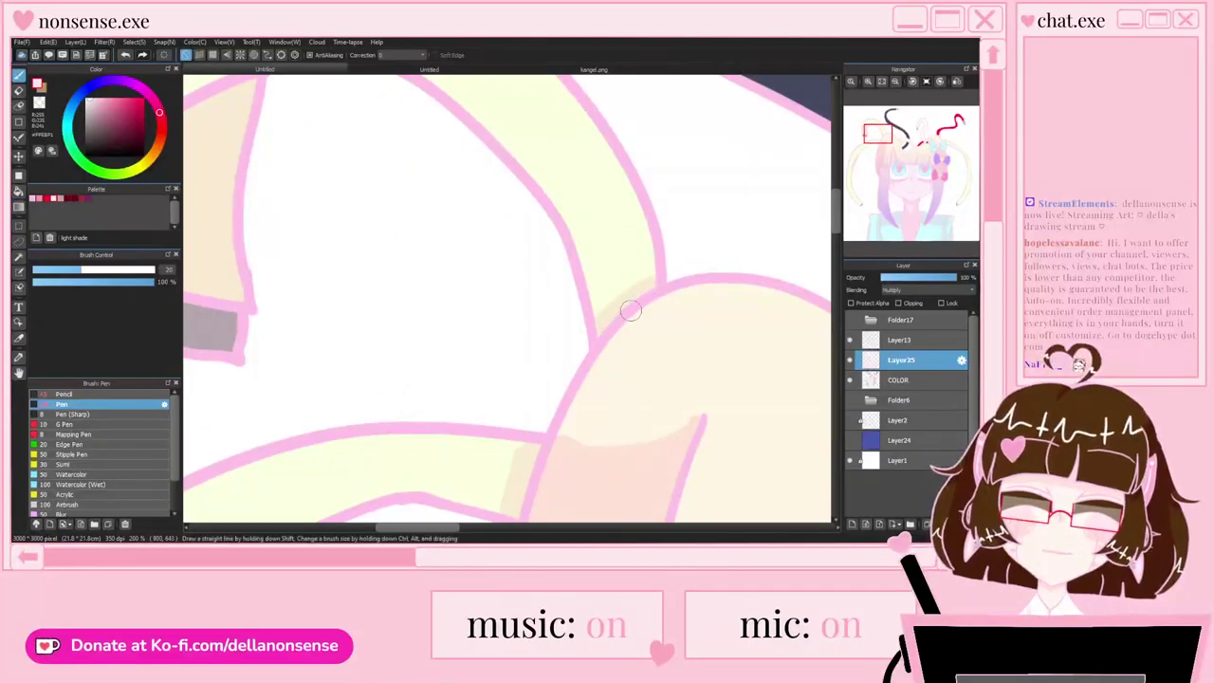
scroll(631, 311, down, 4)
Step: Shade both ends of the yellow cable loop crossing the black cable with the light shade
scroll(513, 256, up, 3)
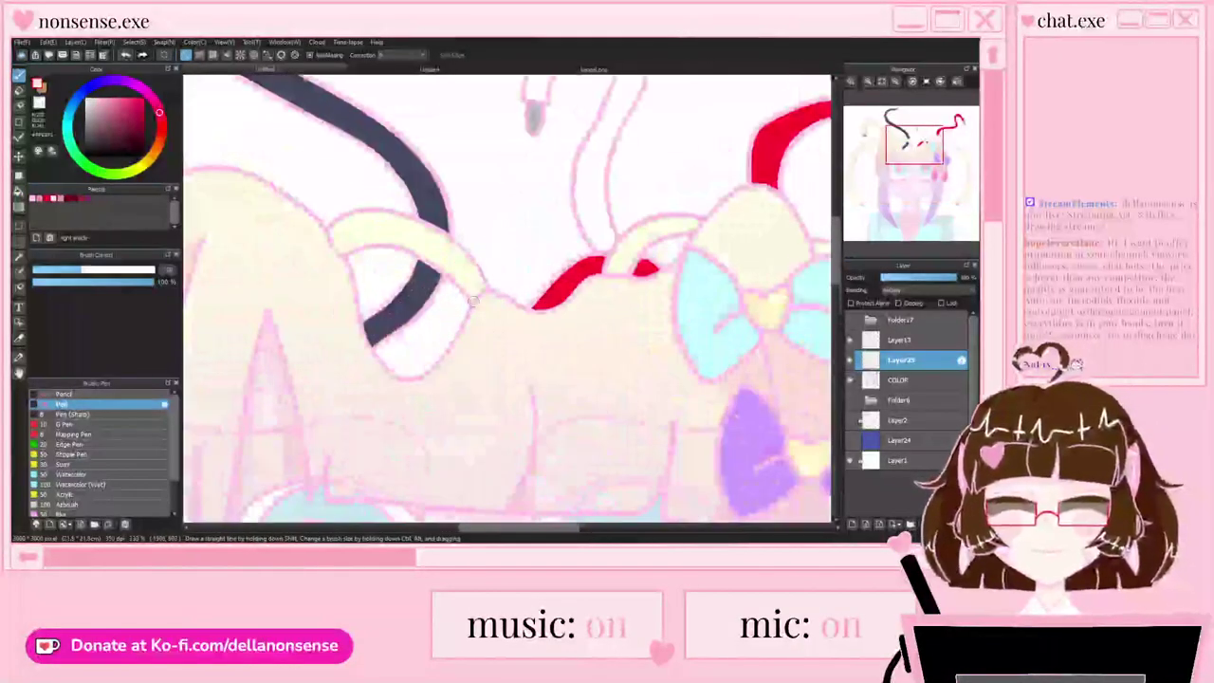
scroll(463, 278, up, 1)
drag(466, 241, 454, 275)
drag(308, 180, 313, 220)
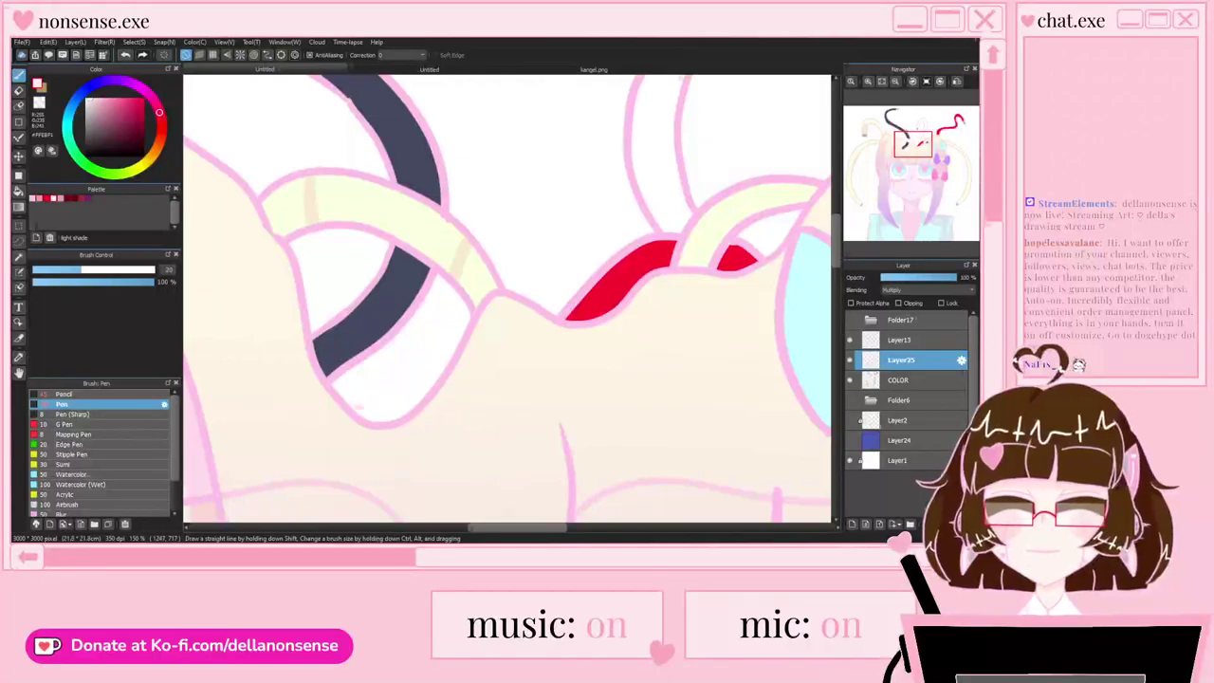
key(g)
scroll(478, 278, down, 3)
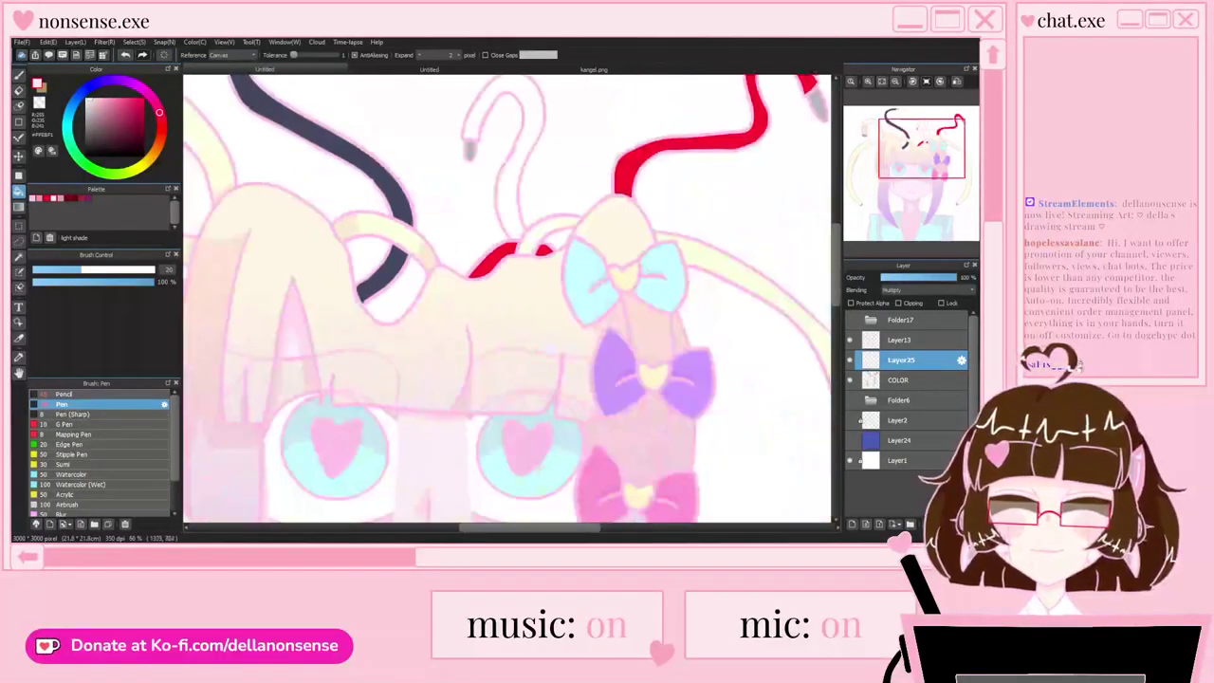
Step: Fill the small yellow cable arch beside the blue bow with the light shade
scroll(395, 249, up, 2)
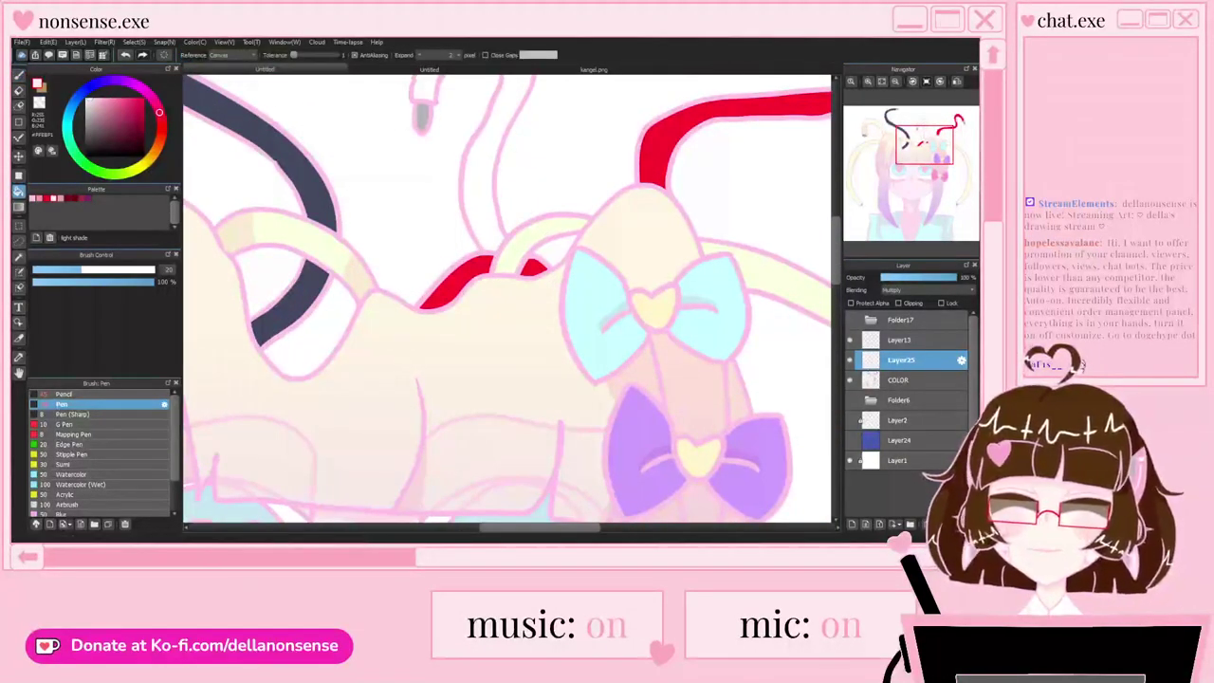
click(537, 252)
key(p)
Step: Shade the start of the long right yellow cable where it emerges behind the blue bow
scroll(529, 259, down, 3)
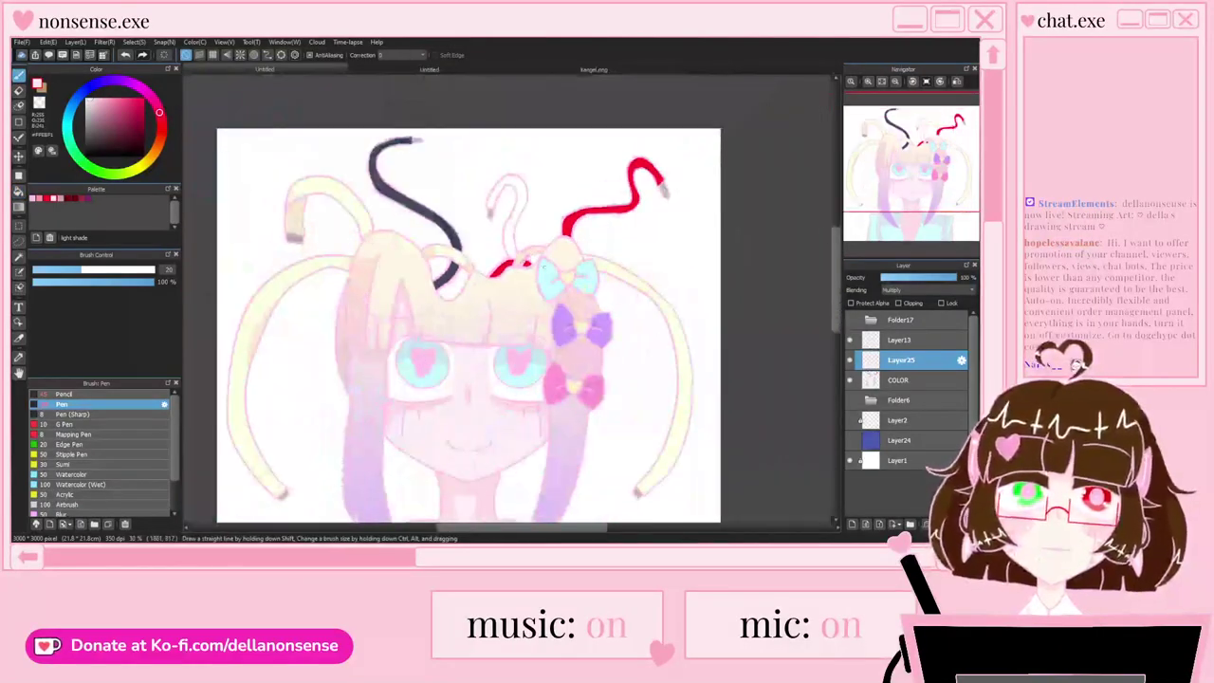
scroll(664, 271, up, 5)
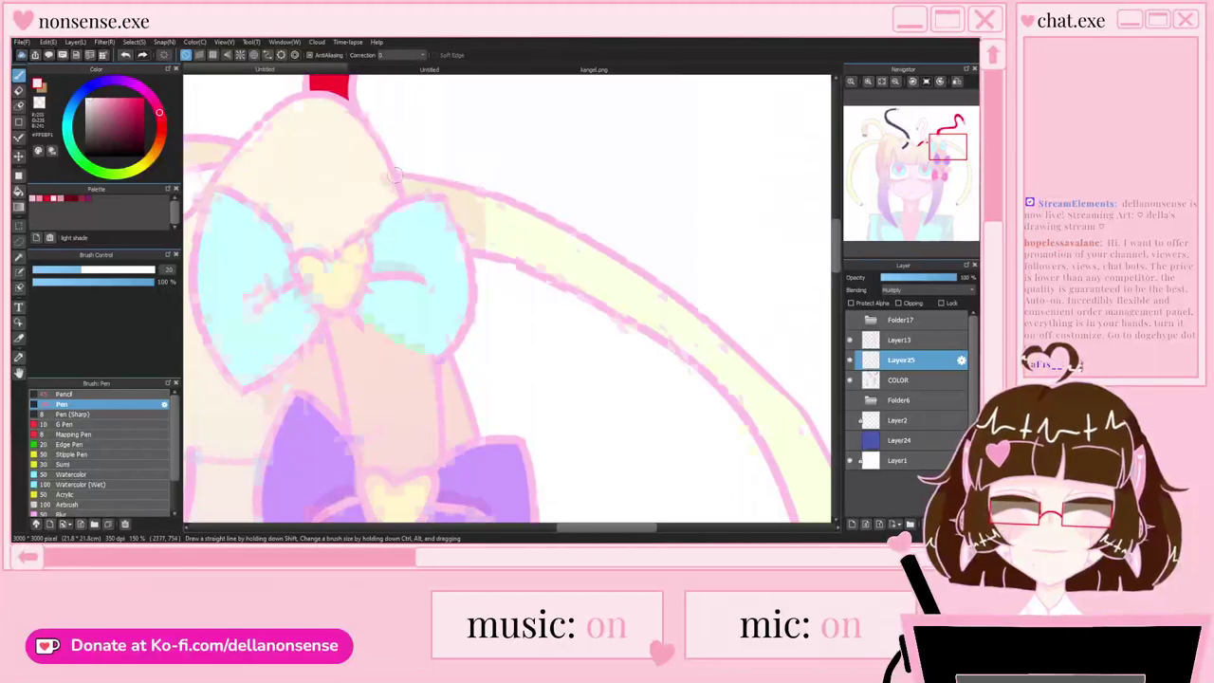
scroll(350, 171, down, 3)
scroll(350, 171, up, 3)
scroll(350, 171, down, 4)
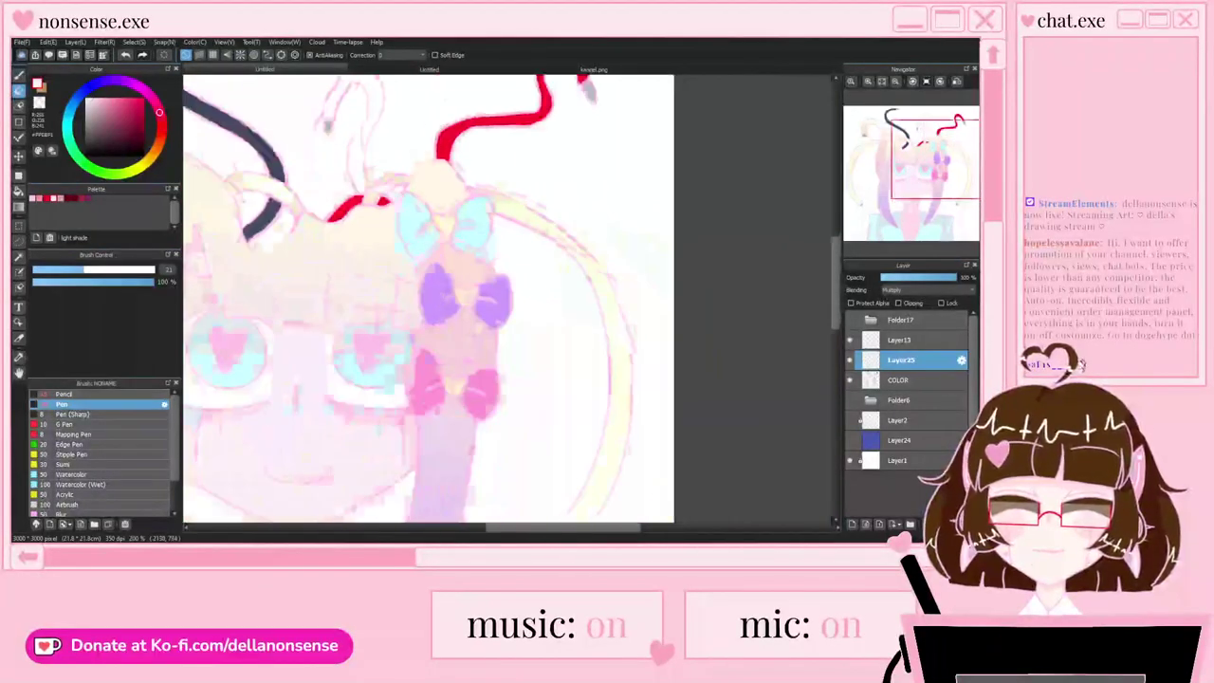
Step: Shade the grey plug at the tip of the long right yellow cable
scroll(509, 239, up, 7)
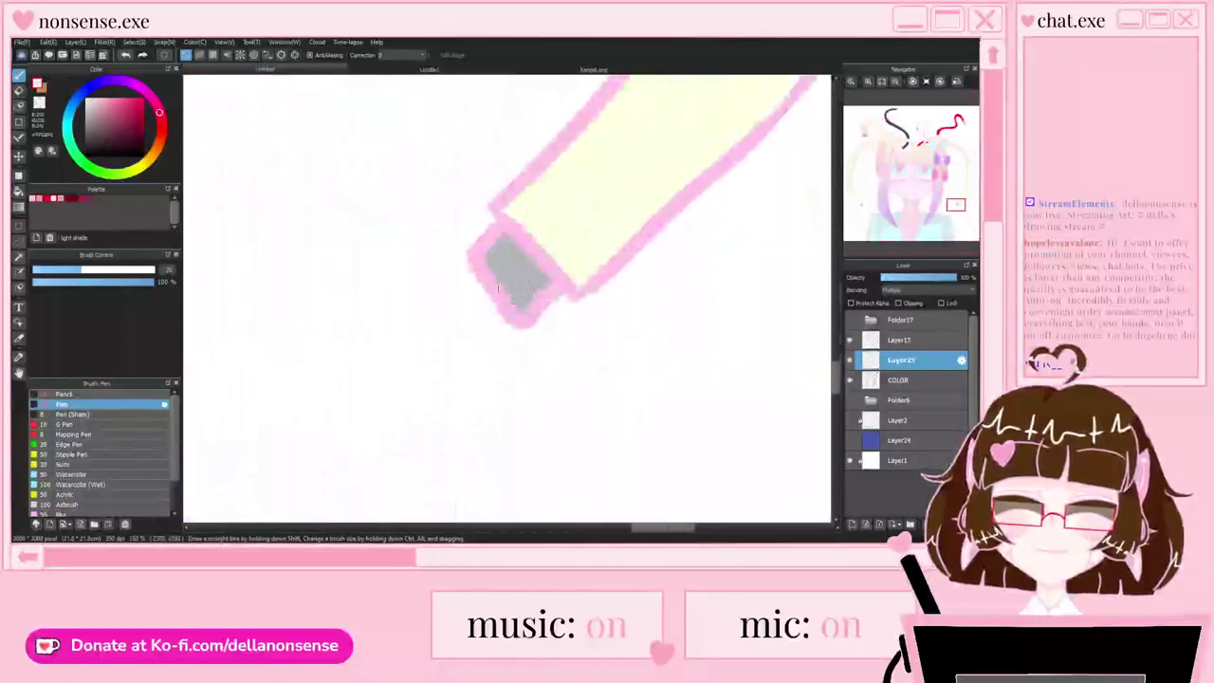
scroll(510, 239, down, 8)
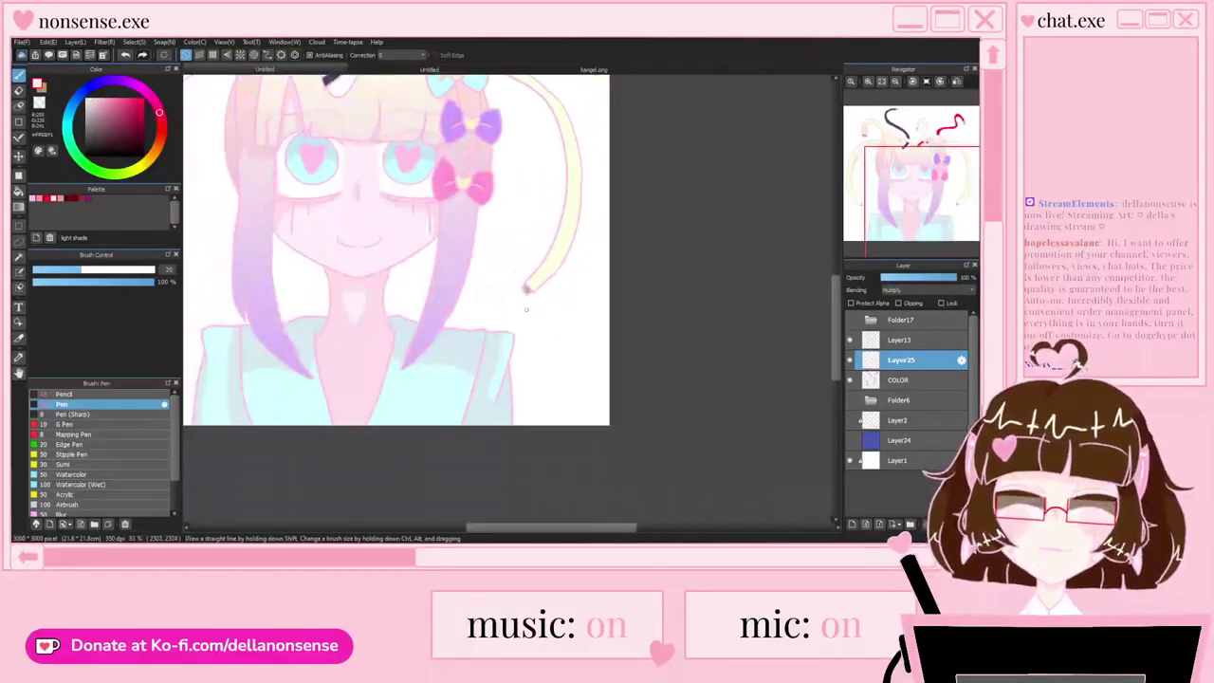
scroll(484, 189, down, 1)
Step: Paint a light shadow at the base of the white cable above the small yellow arch
scroll(484, 190, up, 6)
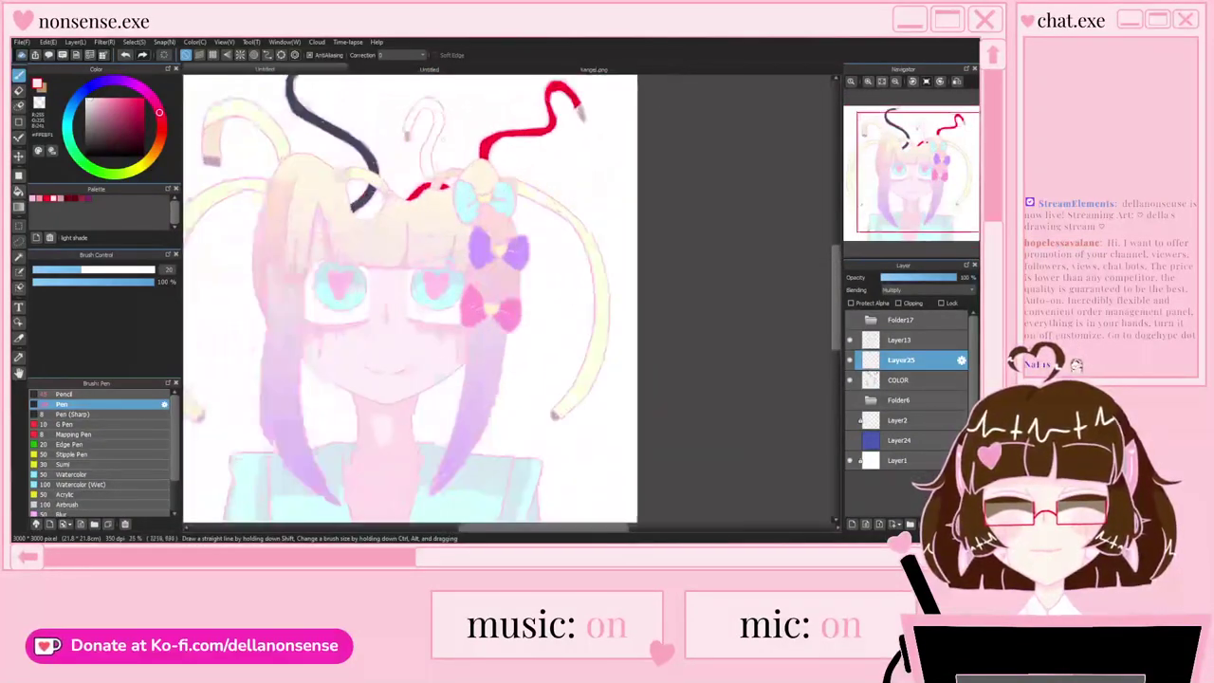
scroll(436, 293, up, 3)
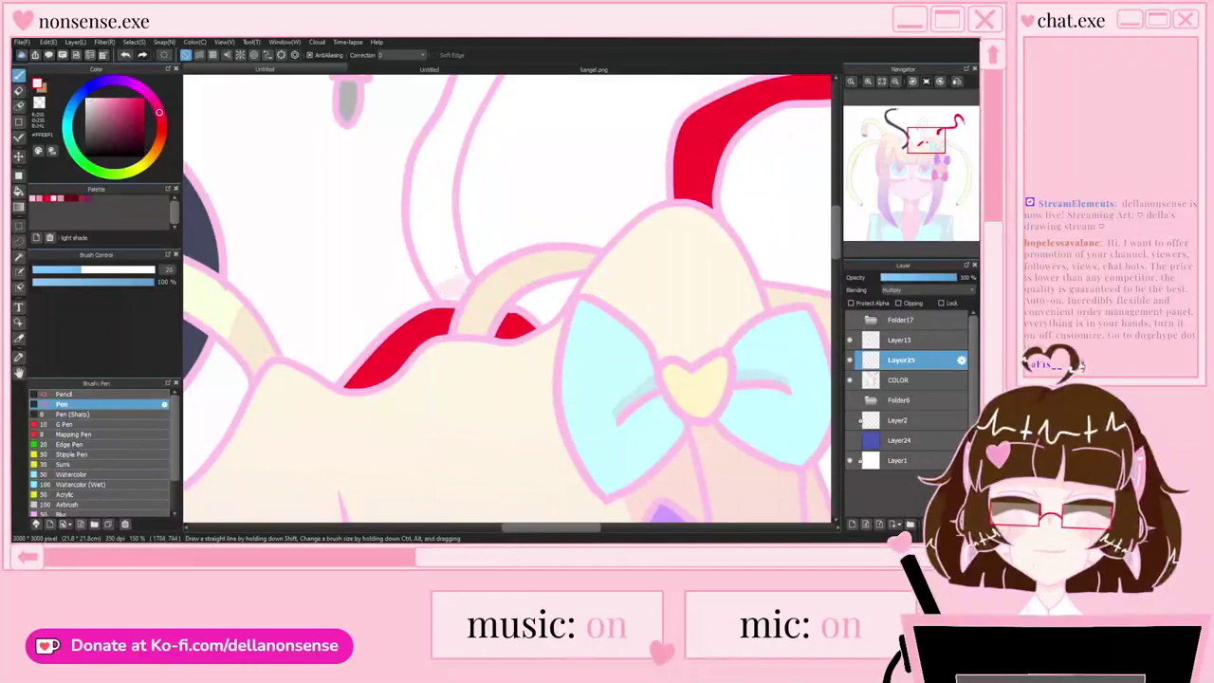
scroll(414, 282, down, 3)
Step: Shade the hooked end of the white cable near its plug and trim the shadow with the eraser
scroll(410, 200, up, 2)
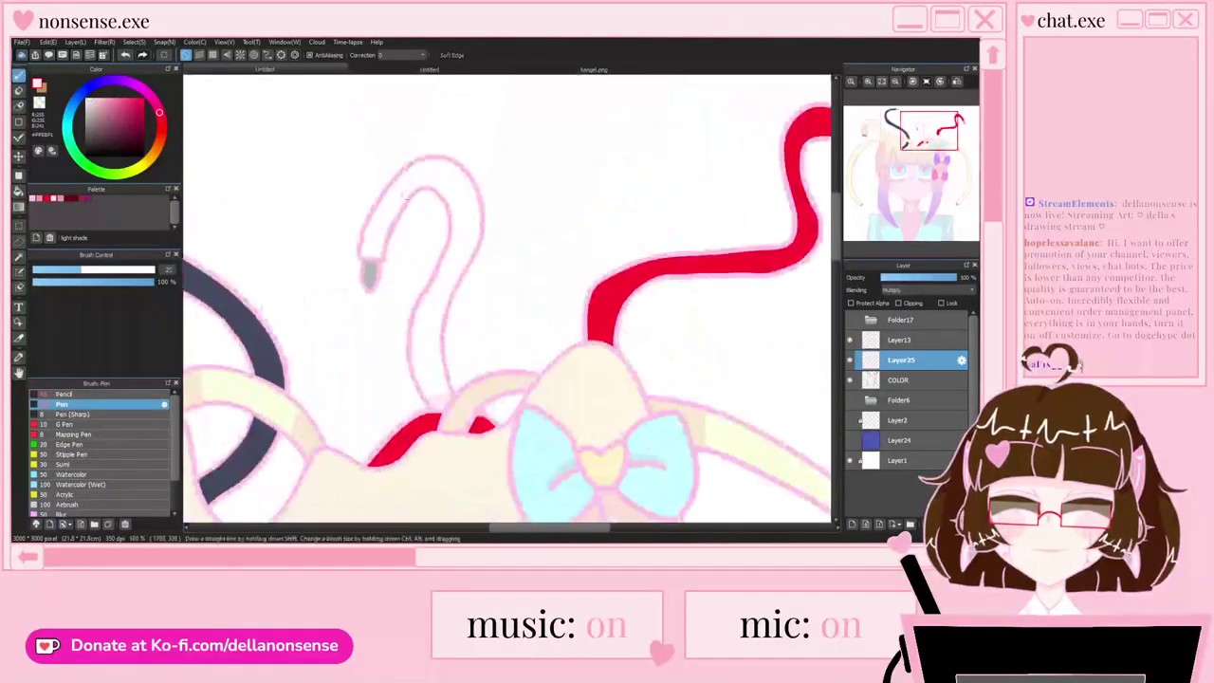
mouse_move(412, 192)
mouse_down()
mouse_move(394, 251)
mouse_move(406, 207)
mouse_move(356, 250)
mouse_up()
key(e)
scroll(372, 266, up, 3)
key(b)
scroll(366, 229, down, 4)
scroll(288, 217, down, 4)
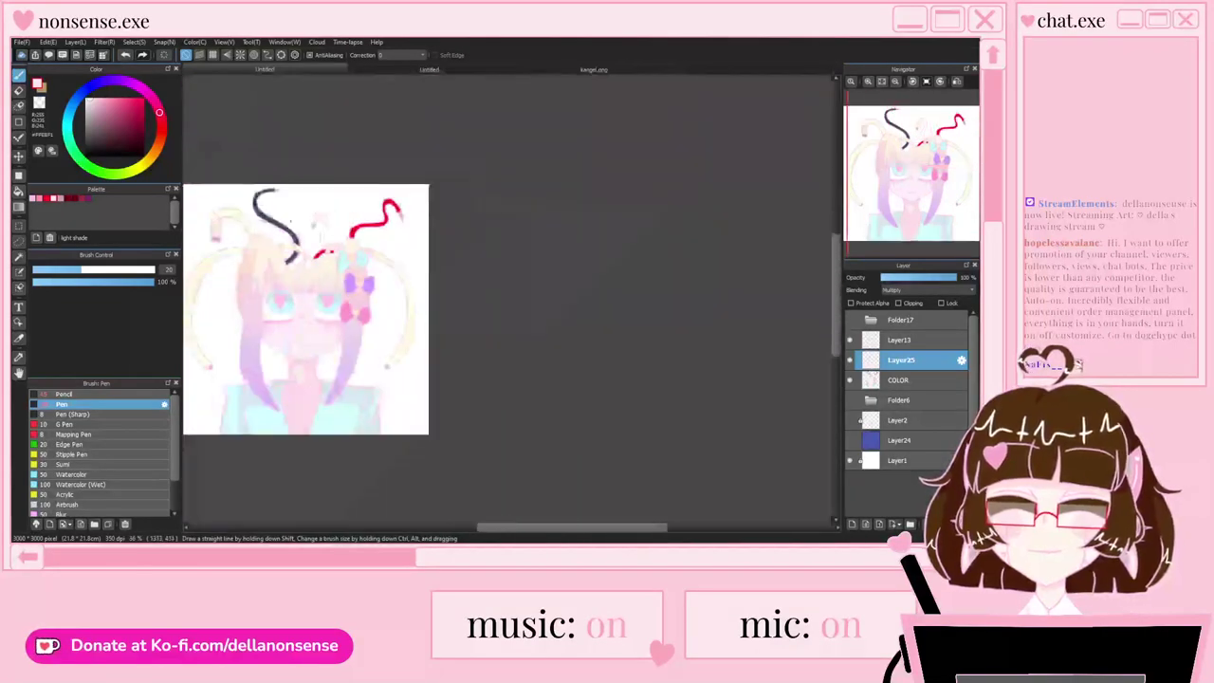
Step: Add light shade to the grey plug at the tip of the black cable
scroll(263, 195, up, 7)
drag(437, 155, 437, 175)
scroll(426, 187, down, 6)
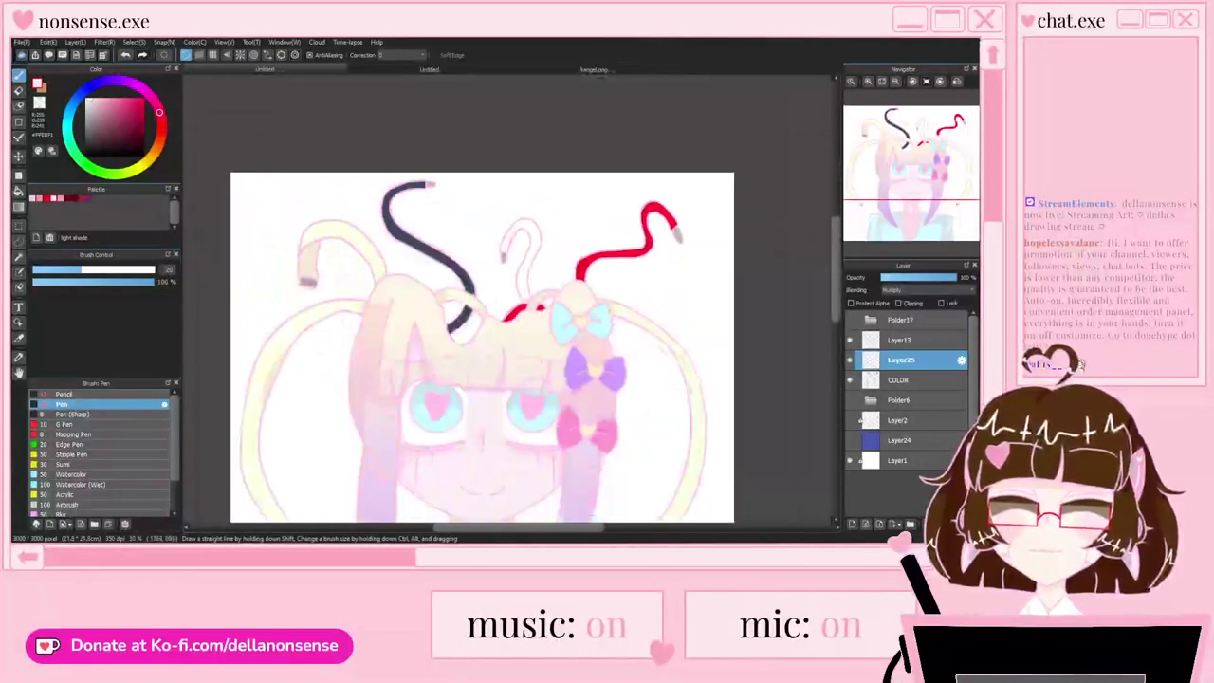
Step: Using the dark shade, fill the black cable's segment below the yellow loop and paint a shadow on it just above the loop
scroll(465, 320, up, 4)
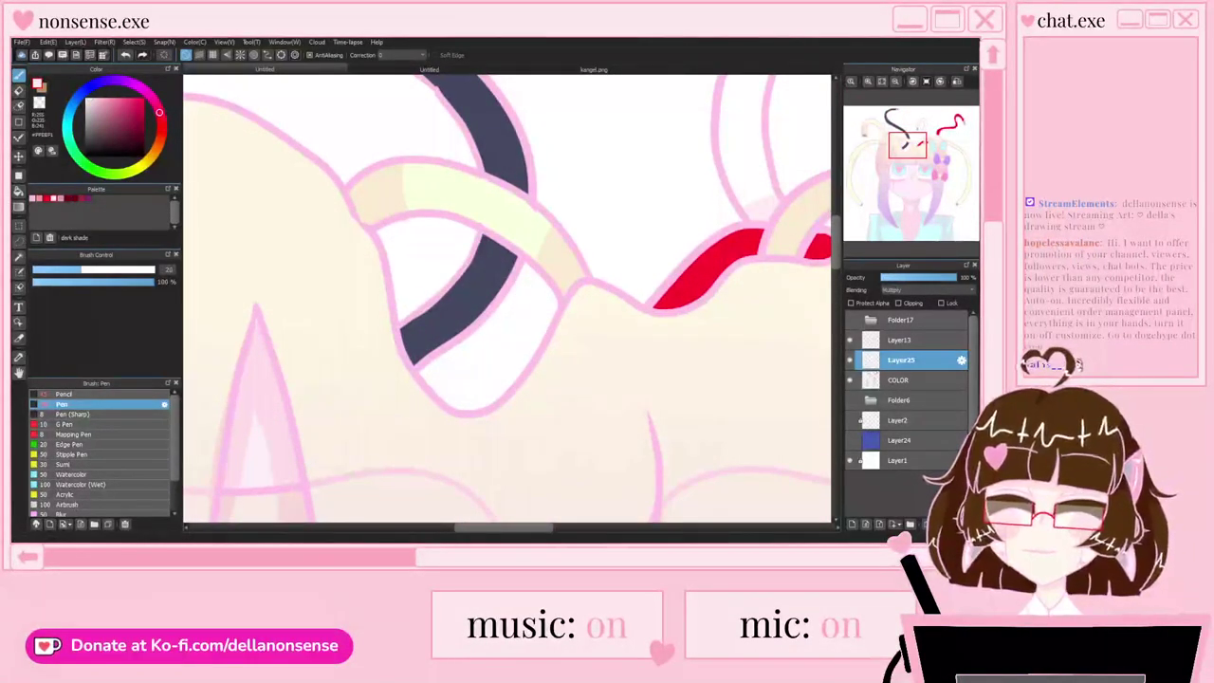
click(60, 199)
click(19, 192)
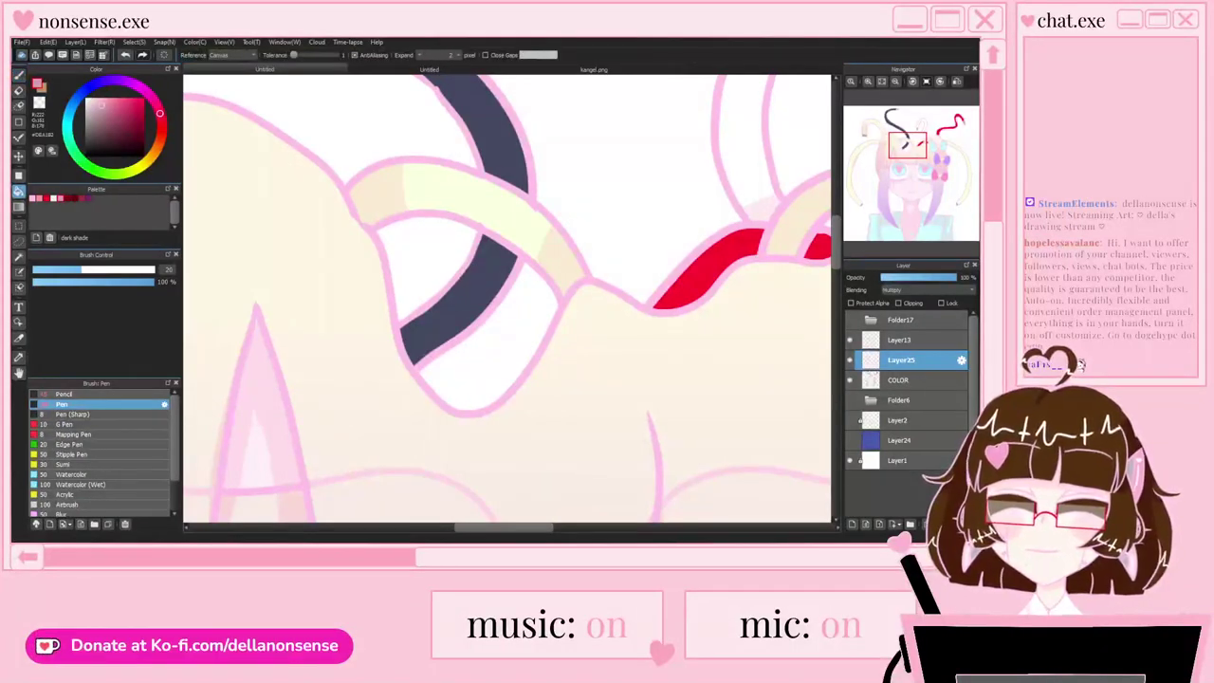
click(483, 270)
key(b)
scroll(515, 156, up, 2)
drag(534, 196, 466, 170)
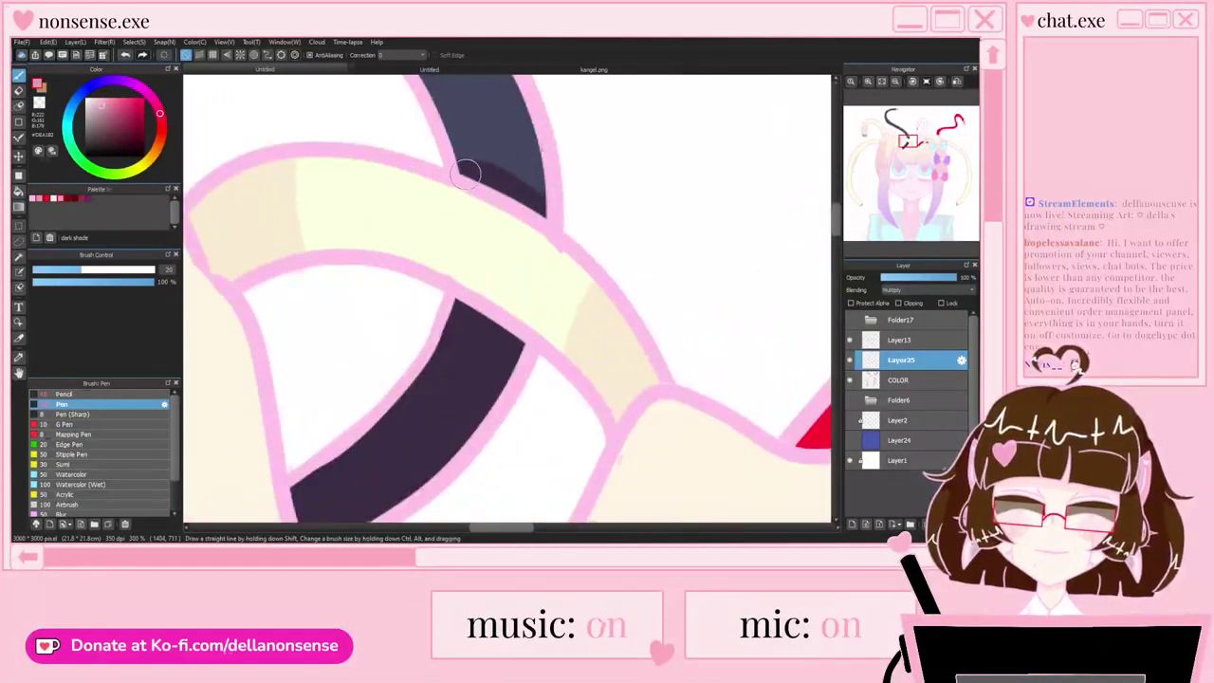
scroll(469, 170, down, 3)
scroll(483, 220, down, 6)
scroll(483, 220, up, 3)
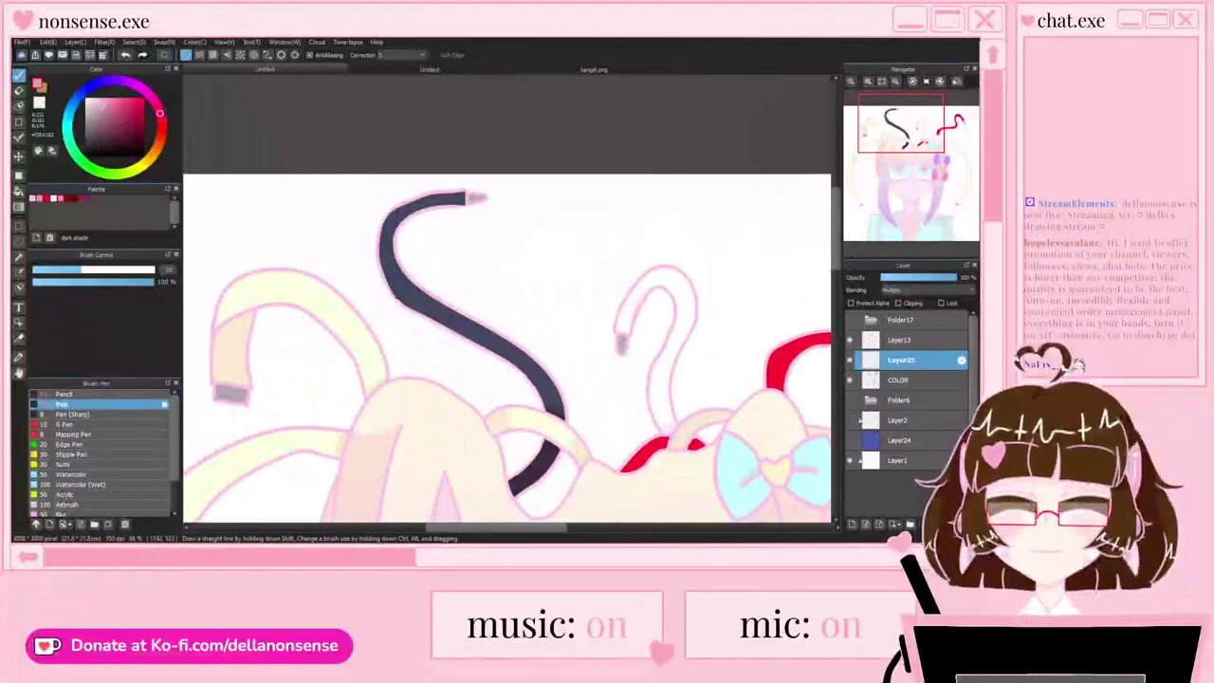
Step: Using the dark shade, fill the red cable's segment near the small yellow arch and paint a shadow along its upper bend
scroll(595, 308, down, 2)
scroll(595, 309, up, 4)
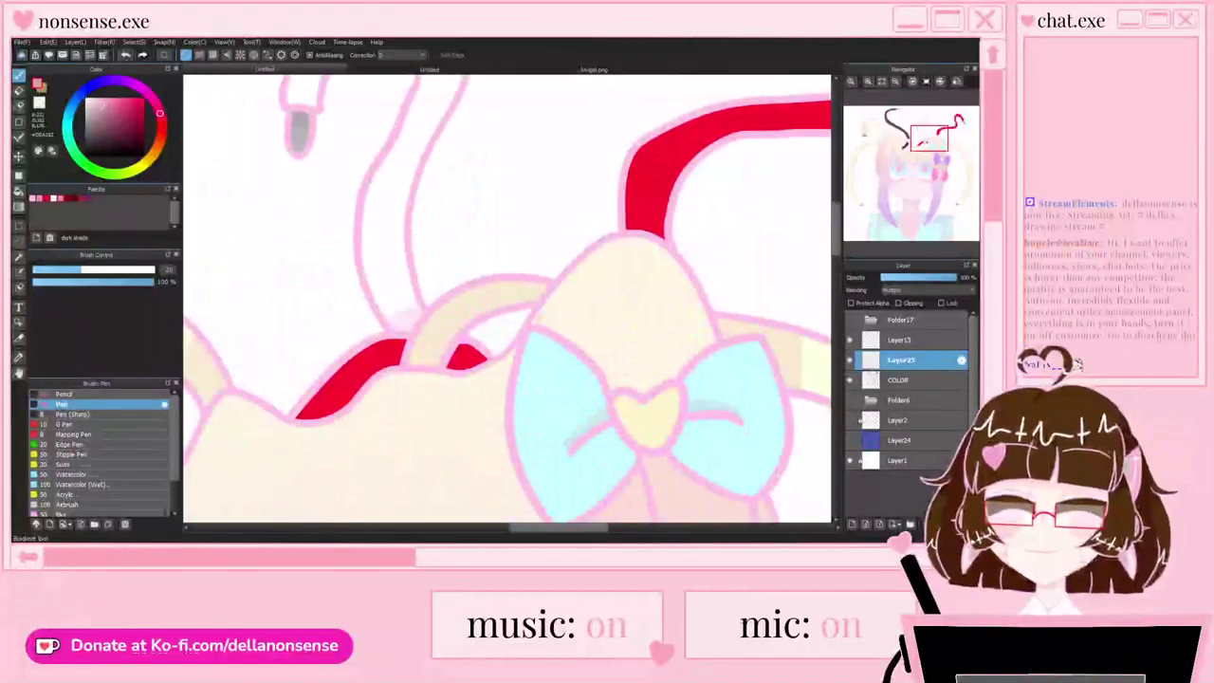
key(g)
key(b)
scroll(565, 311, down, 2)
scroll(566, 311, up, 3)
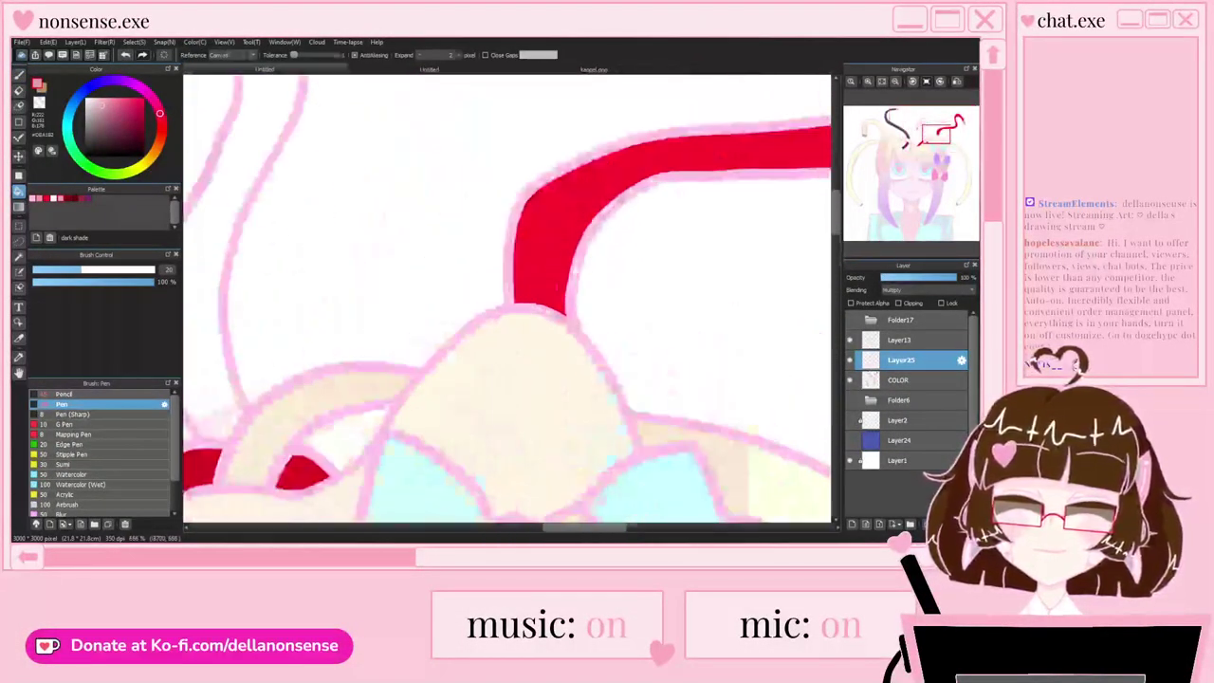
scroll(567, 304, down, 2)
scroll(560, 190, up, 3)
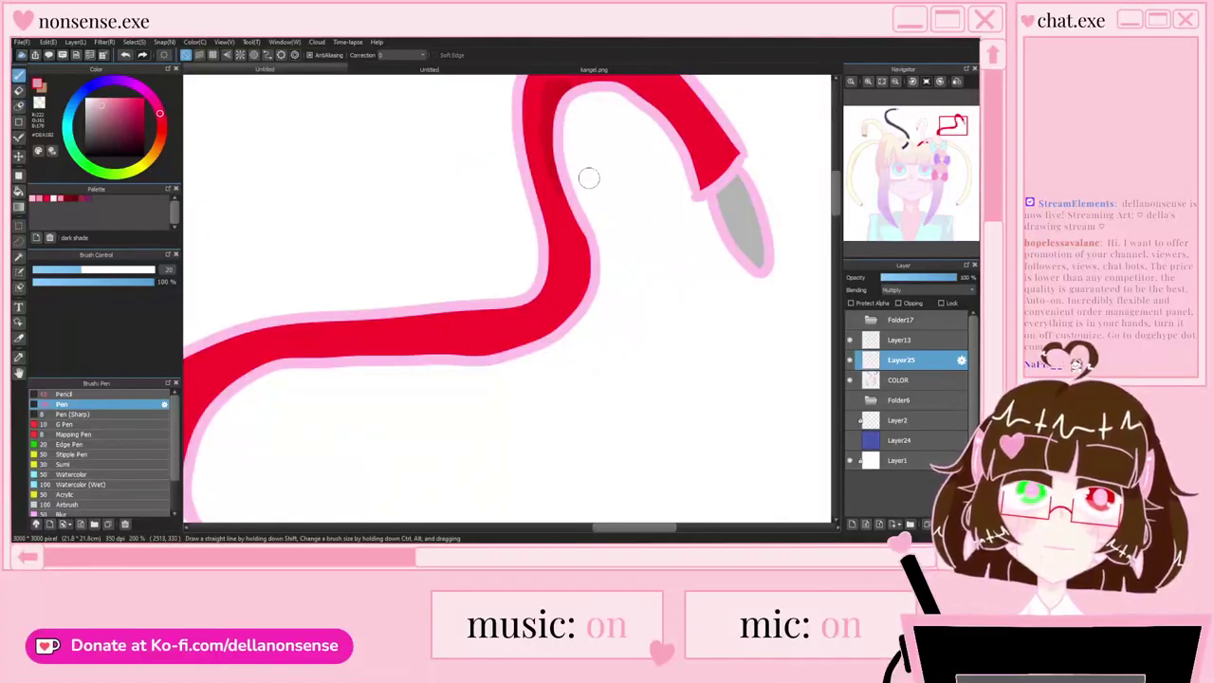
Step: Check the whole drawing against the blue background layer, then with the heart glasses and hands folder shown
scroll(588, 177, down, 6)
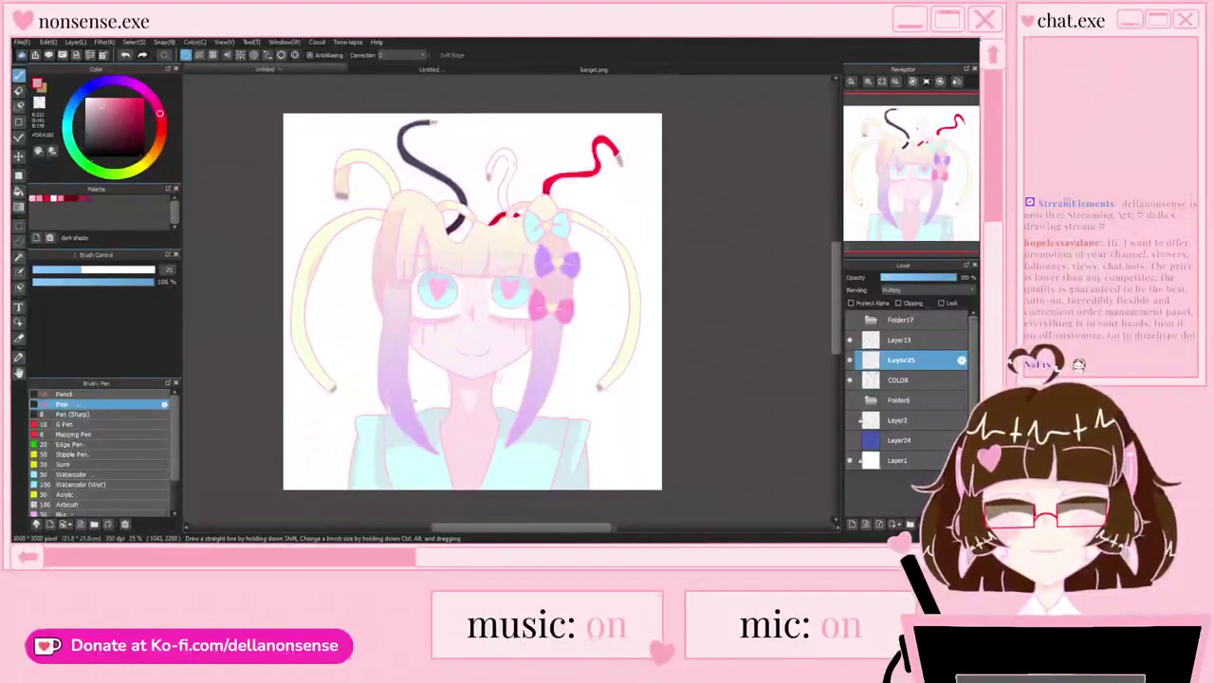
scroll(652, 313, down, 1)
scroll(567, 365, up, 1)
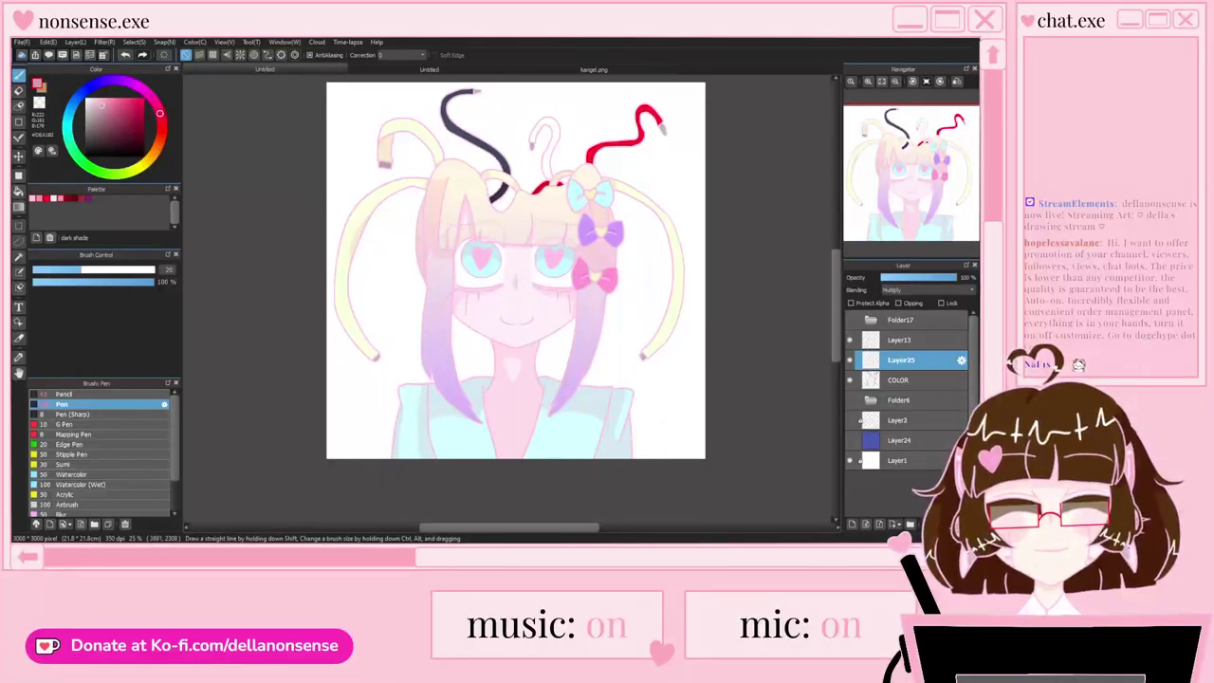
click(850, 440)
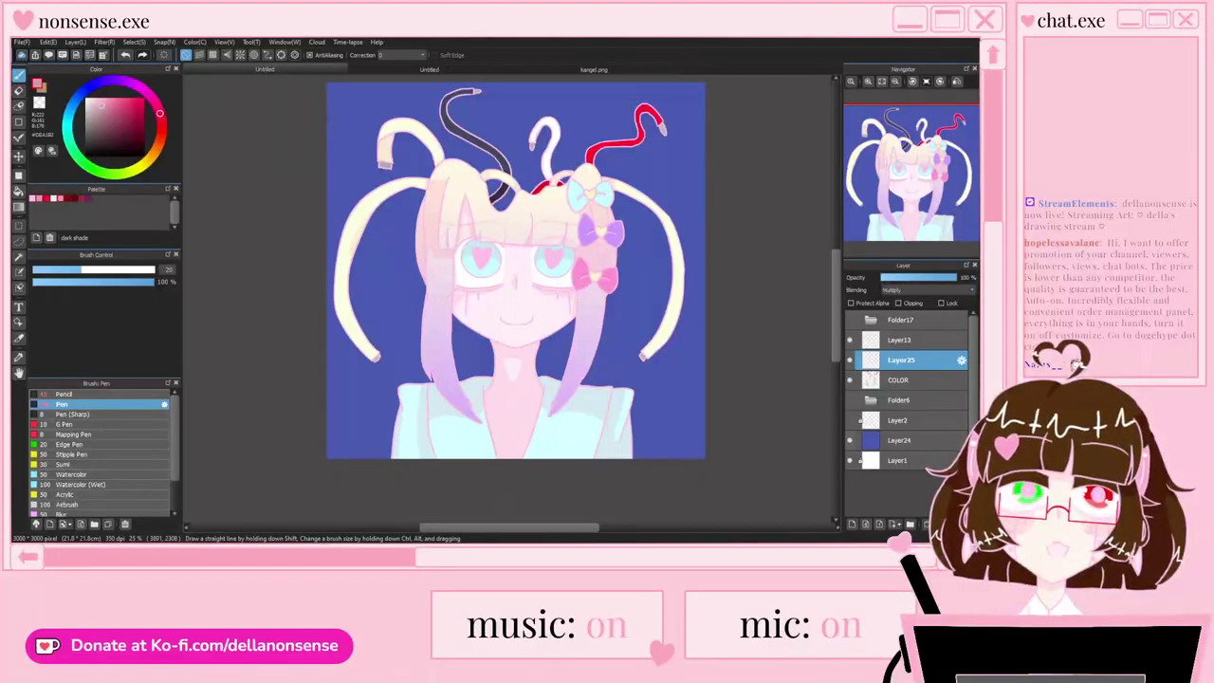
click(850, 441)
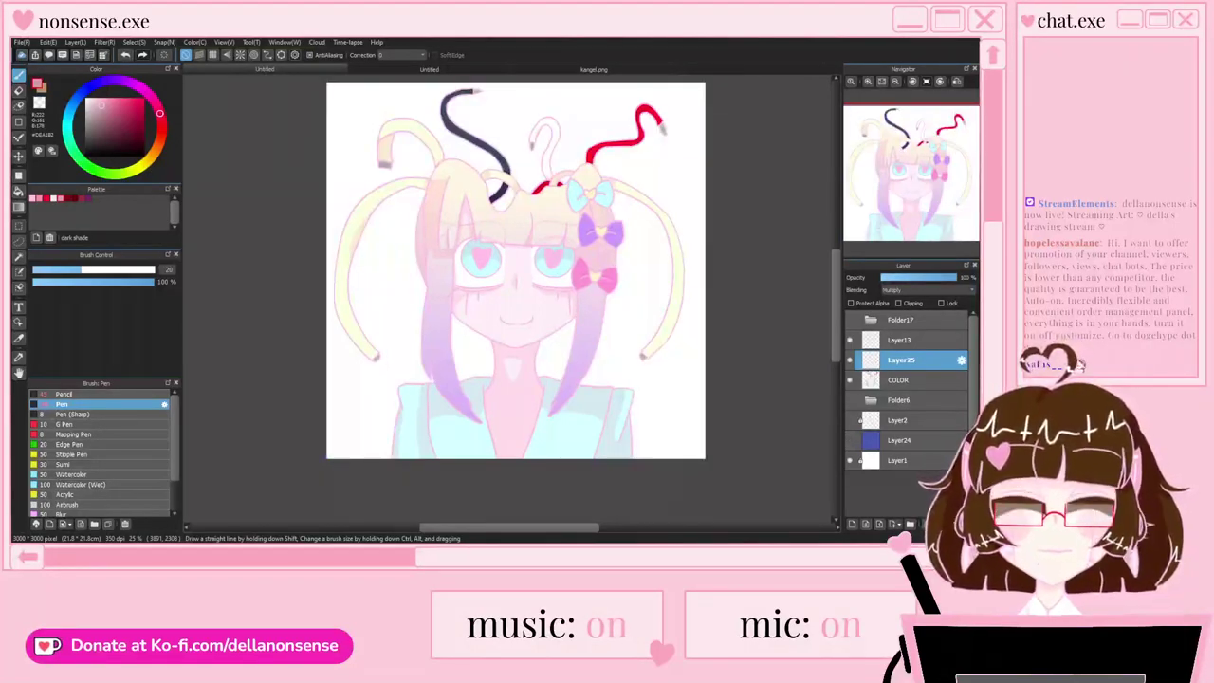
click(850, 440)
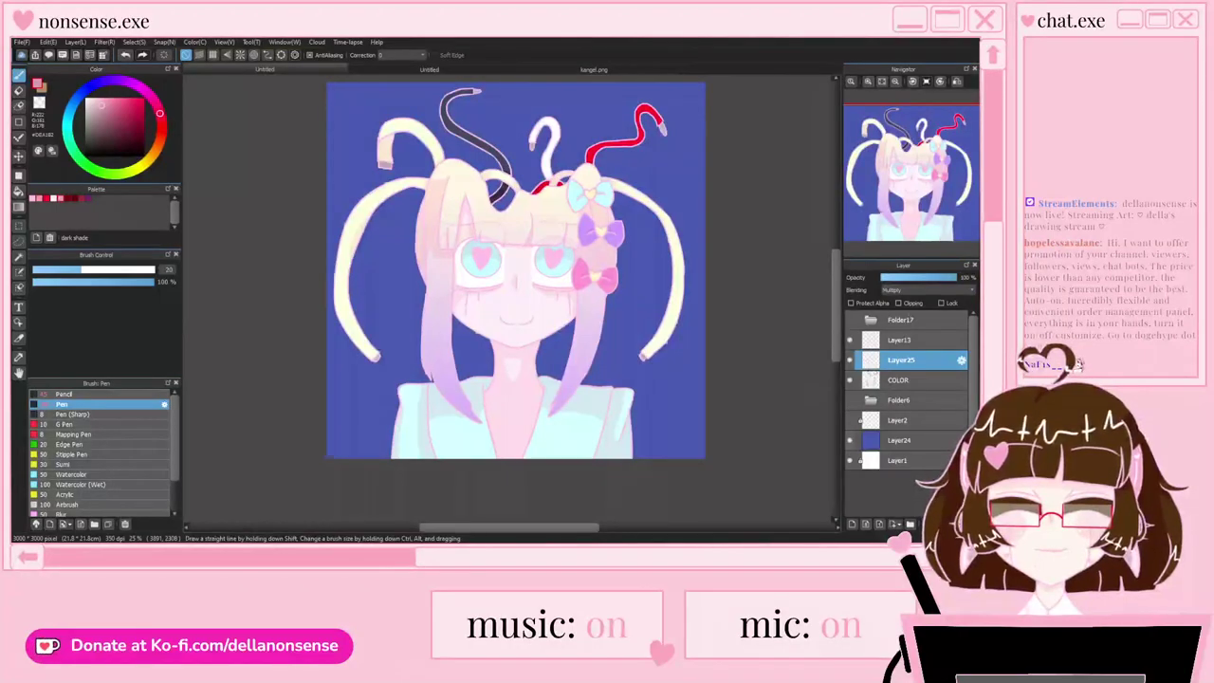
click(850, 440)
click(850, 320)
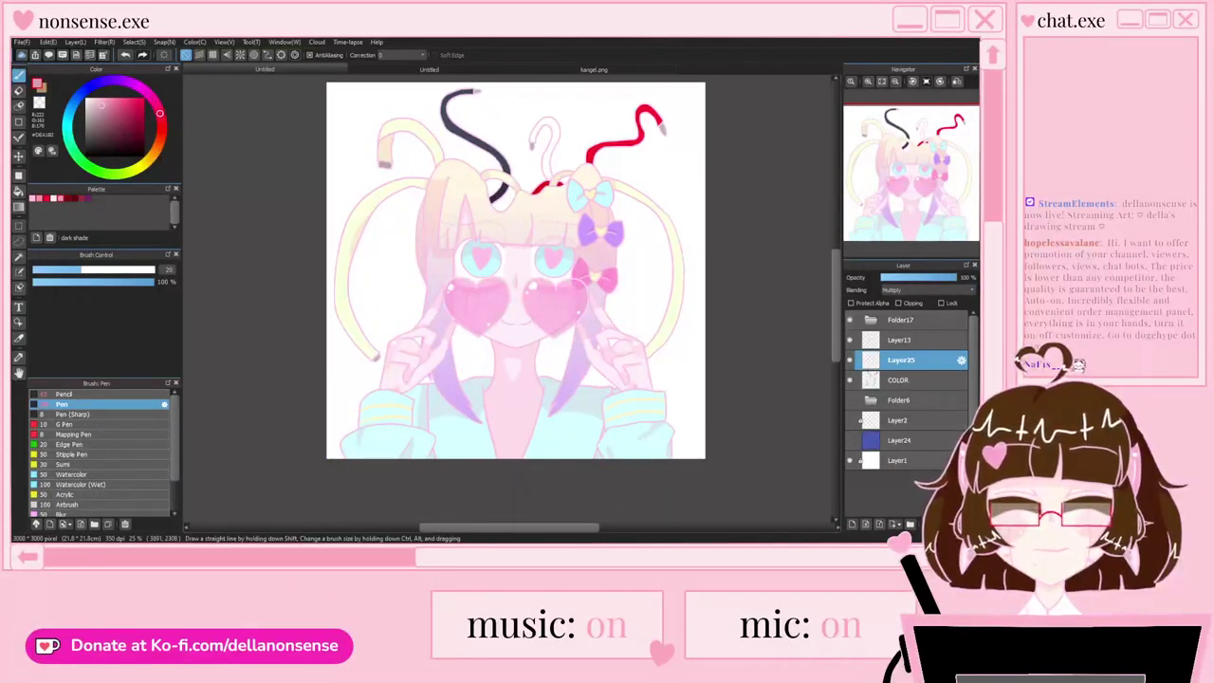
click(850, 319)
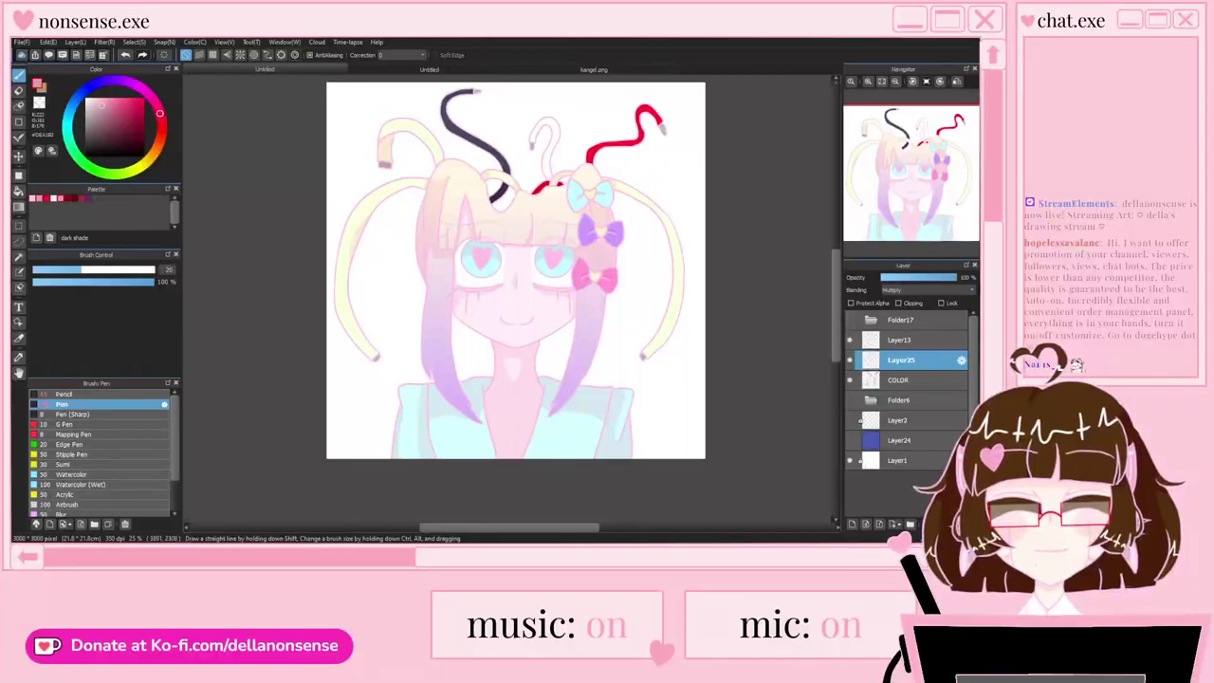
Step: Add a new layer directly above the COLOR layer and lower its opacity to 29%
click(898, 381)
click(852, 524)
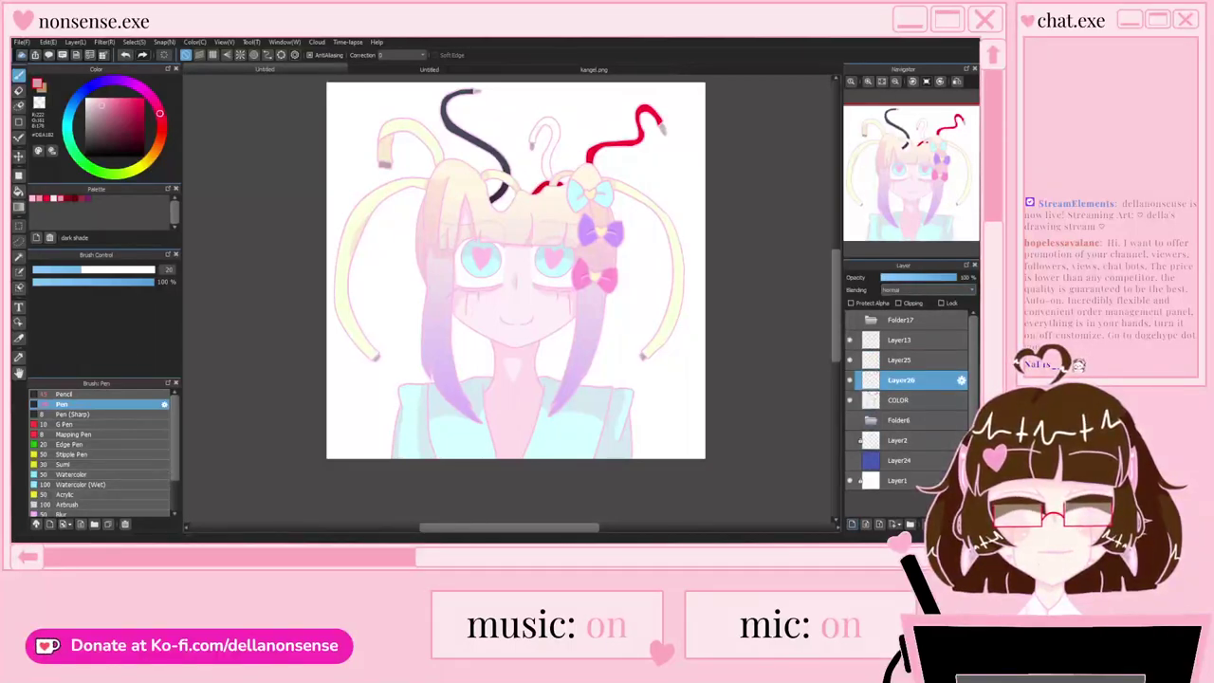
click(901, 277)
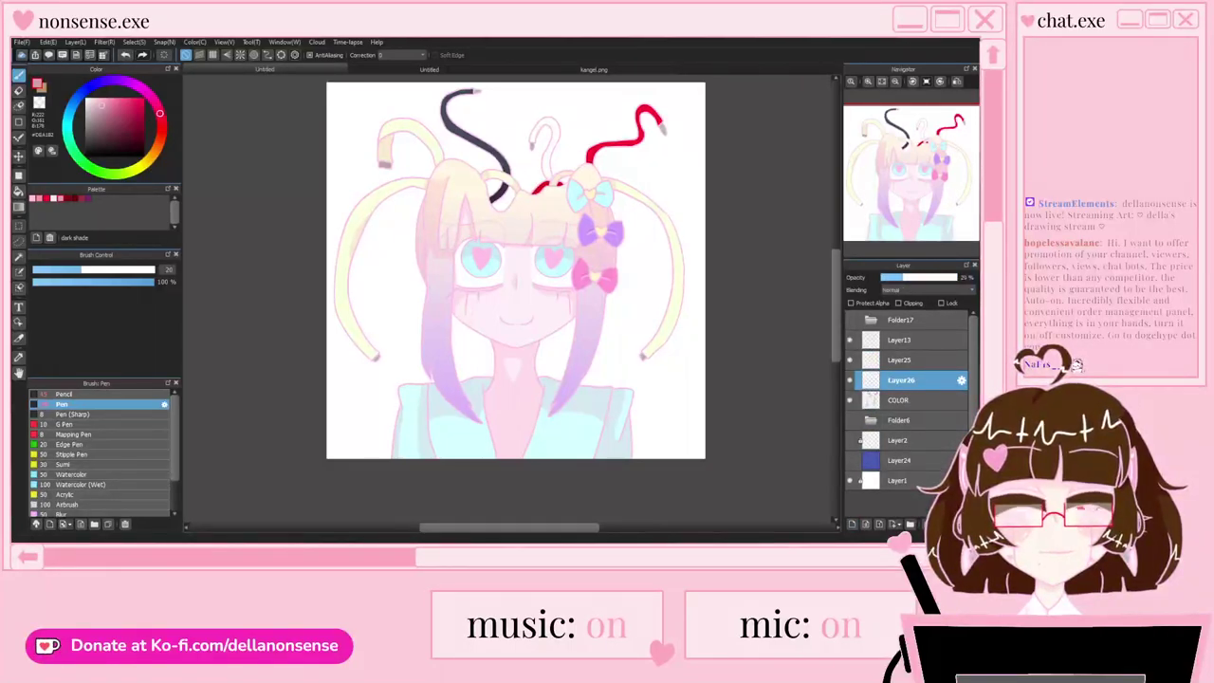
Step: Look up the opacity of Layer22 inside Folder17 and set the new layer above COLOR to 16% opacity, leaving the folder hidden
click(850, 320)
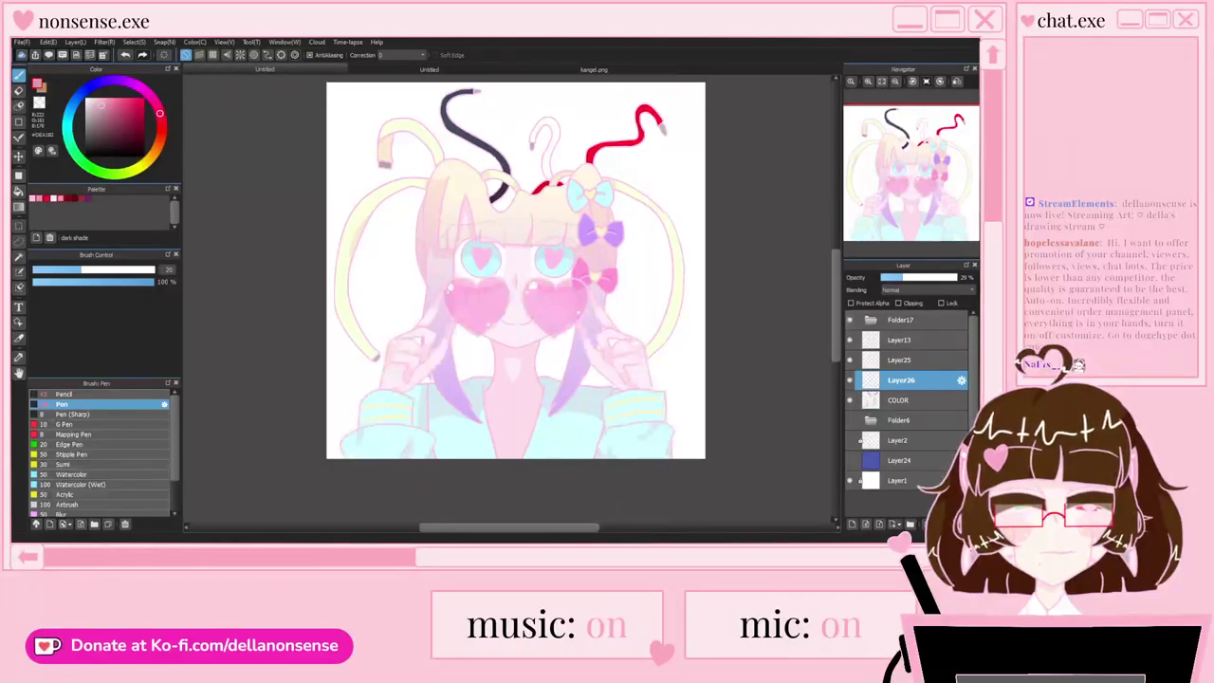
click(871, 320)
click(916, 401)
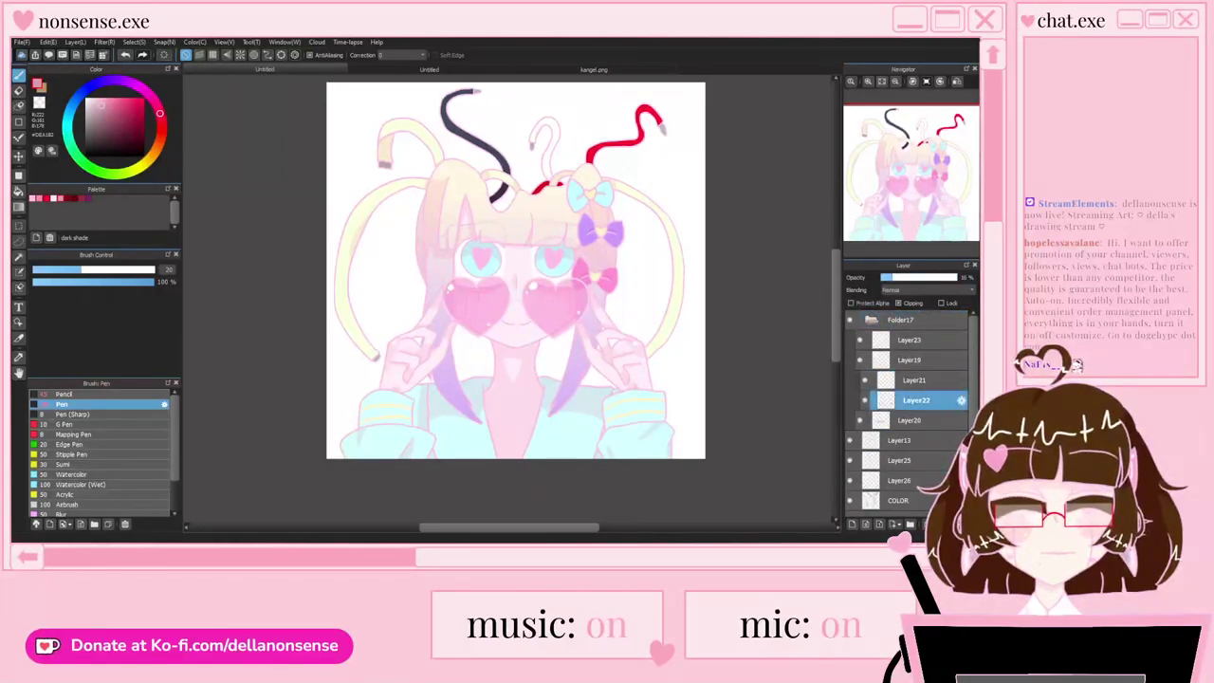
click(871, 320)
click(901, 361)
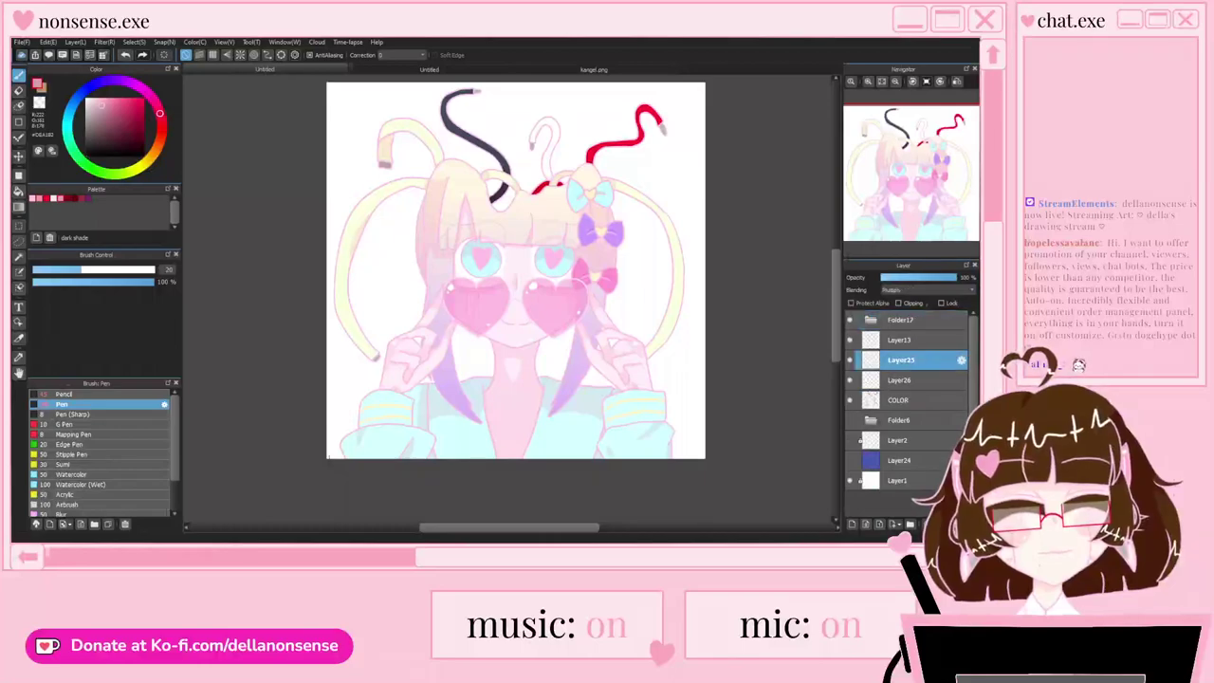
click(902, 380)
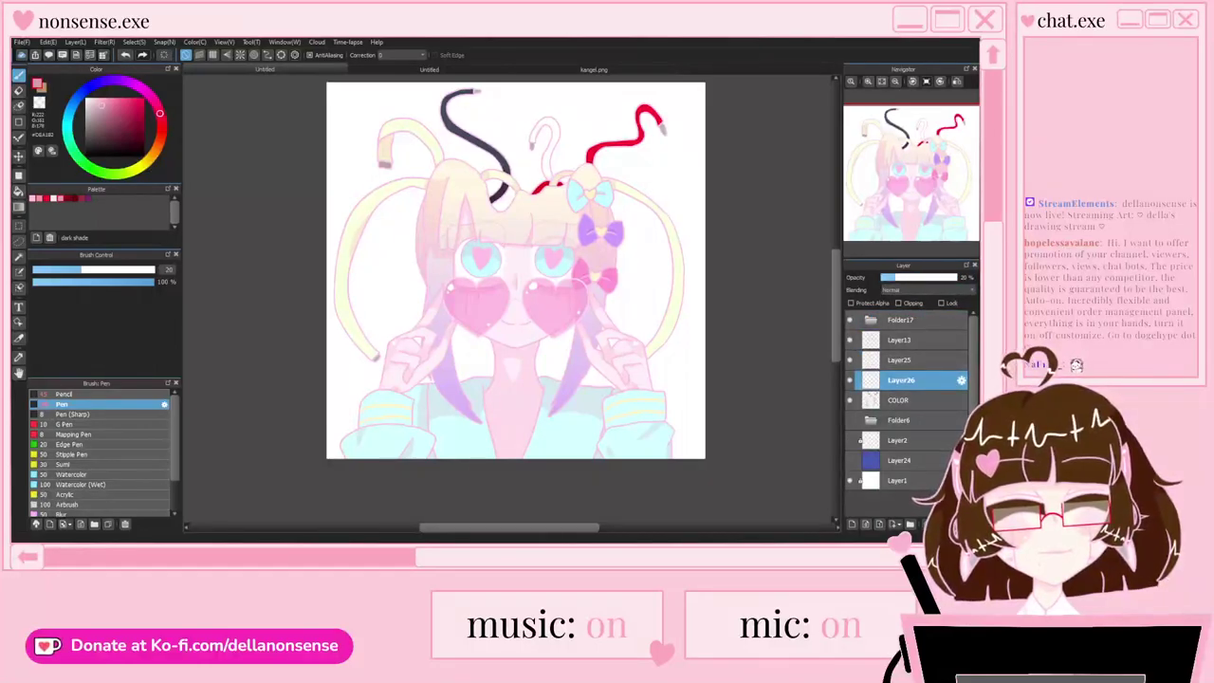
click(893, 277)
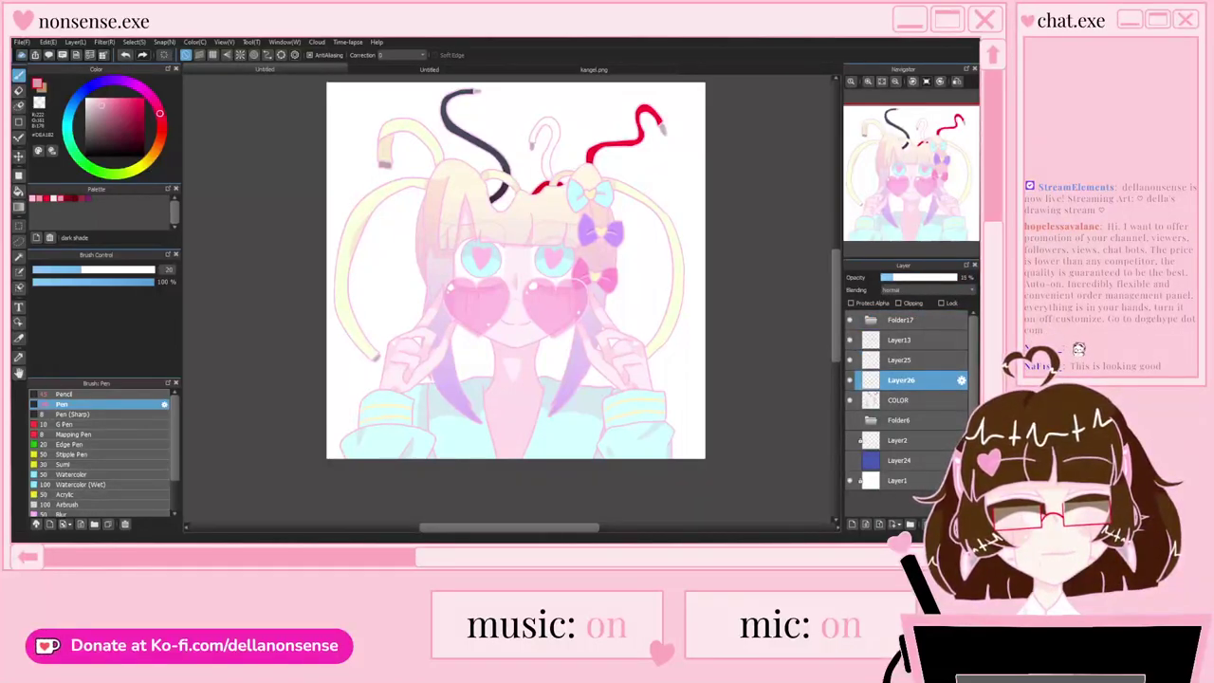
scroll(599, 369, up, 1)
click(850, 320)
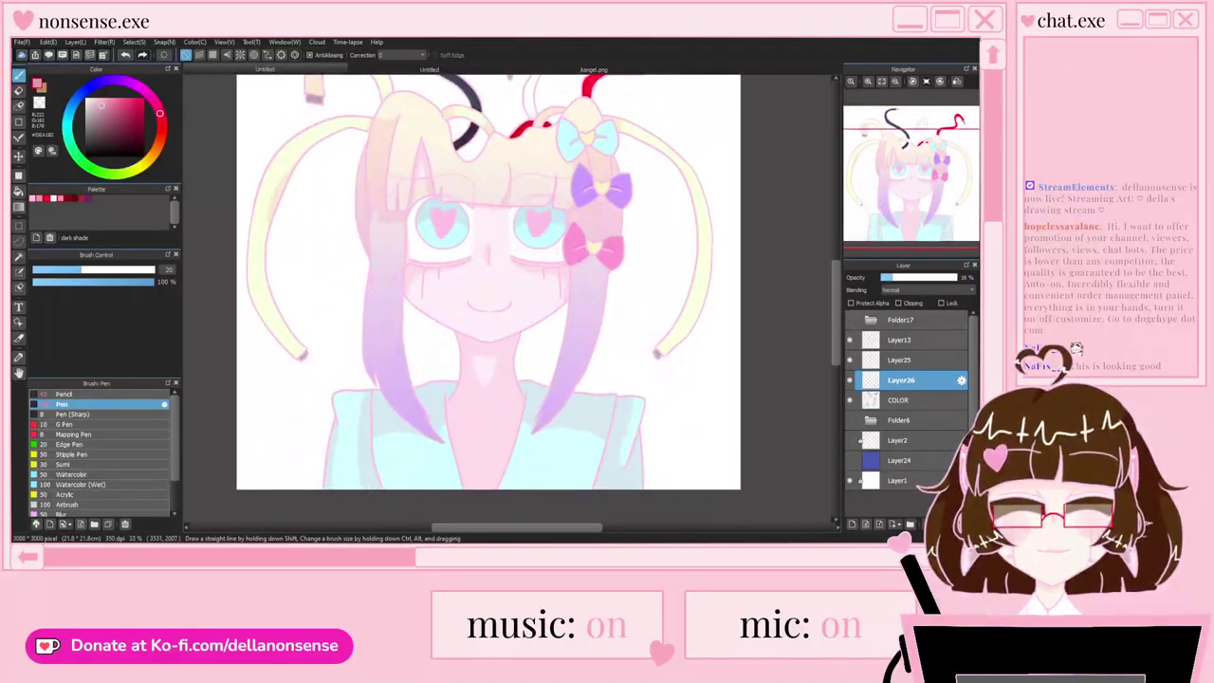
Step: Paint a rounded blush with the light sketch colour on the cheek below the eye without bows beside it
key(ctrl+plus)
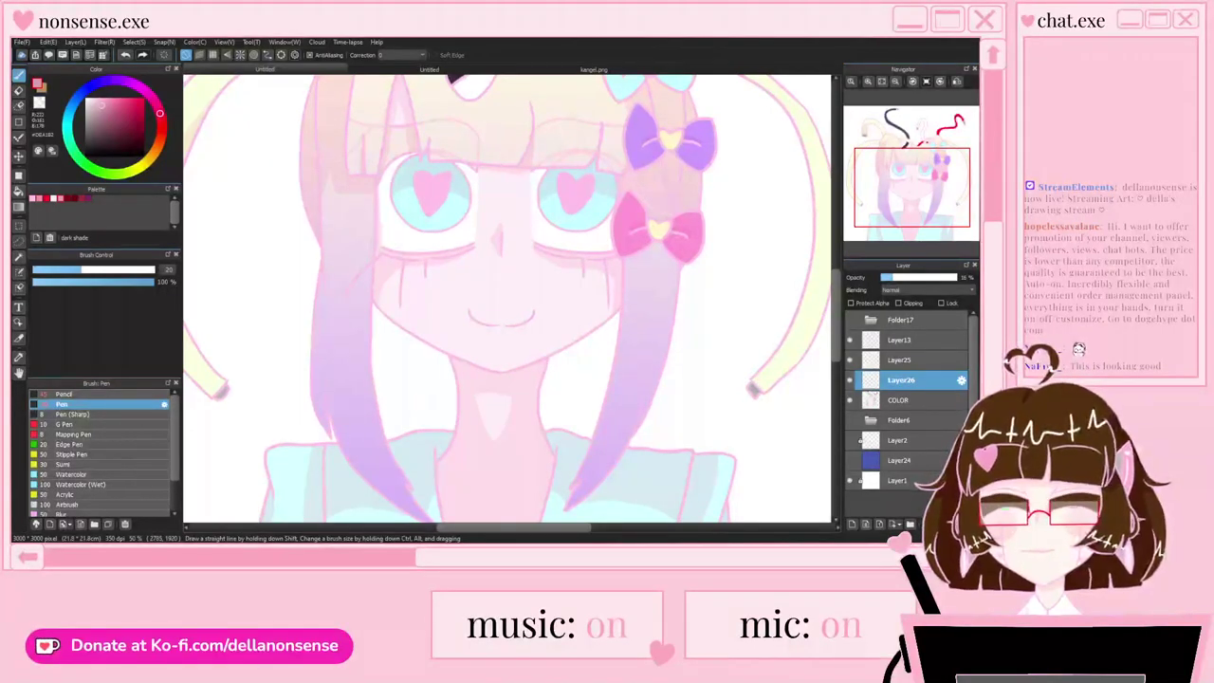
click(40, 198)
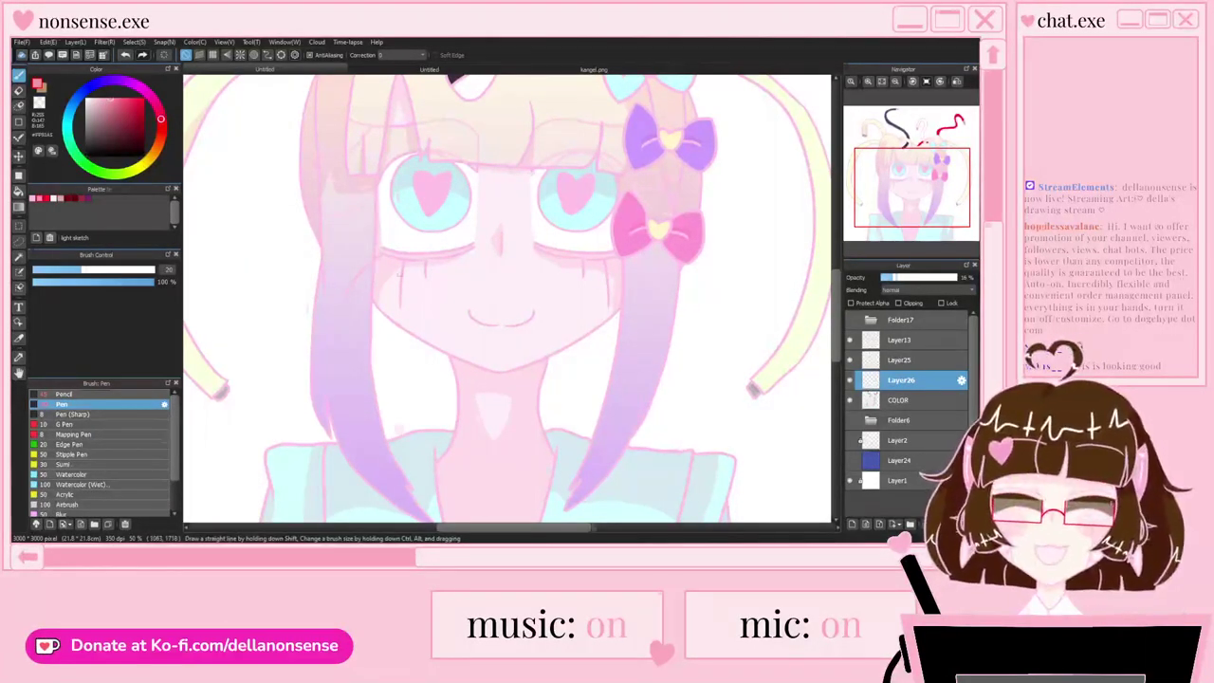
scroll(401, 271, down, 1)
scroll(401, 259, up, 3)
ctrl+alt+drag(506, 298, 558, 298)
mouse_move(450, 197)
mouse_down()
mouse_move(407, 237)
mouse_move(359, 231)
mouse_up()
Step: Erase the parts of that blush that spill over the eye white and the neighbouring hair strand
scroll(458, 166, up, 1)
key(e)
mouse_move(483, 176)
mouse_down()
mouse_move(347, 184)
mouse_move(462, 163)
mouse_move(423, 178)
mouse_move(290, 177)
mouse_up()
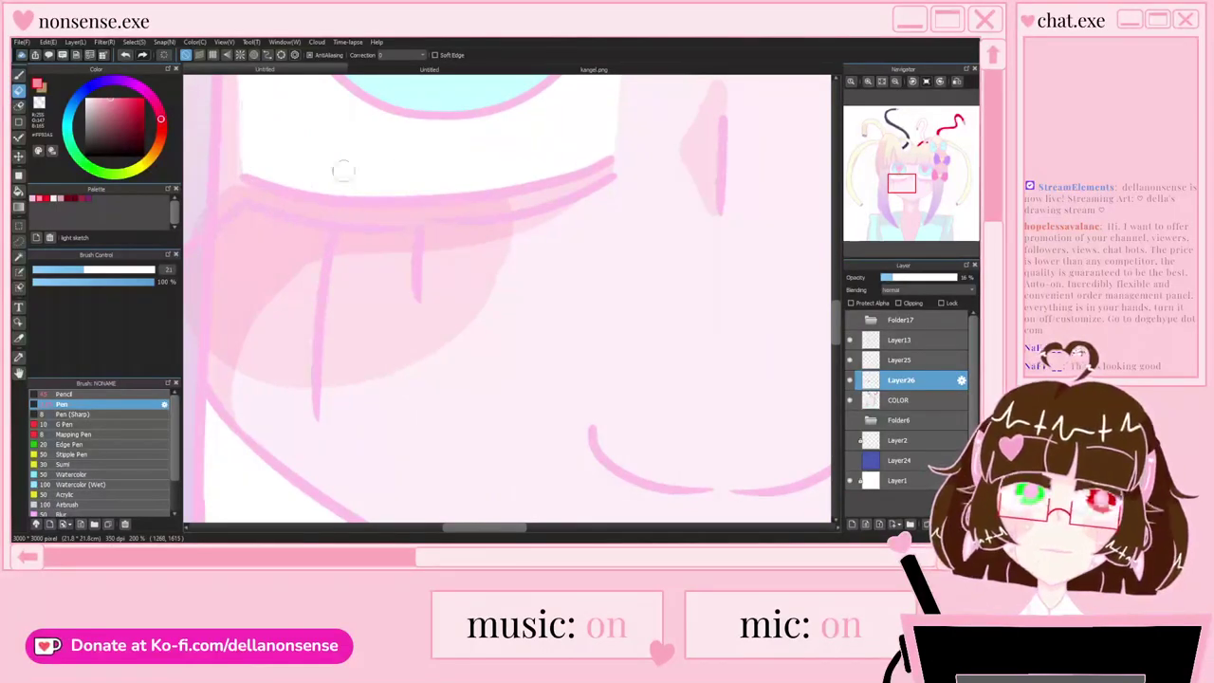
scroll(363, 166, down, 2)
scroll(301, 232, up, 1)
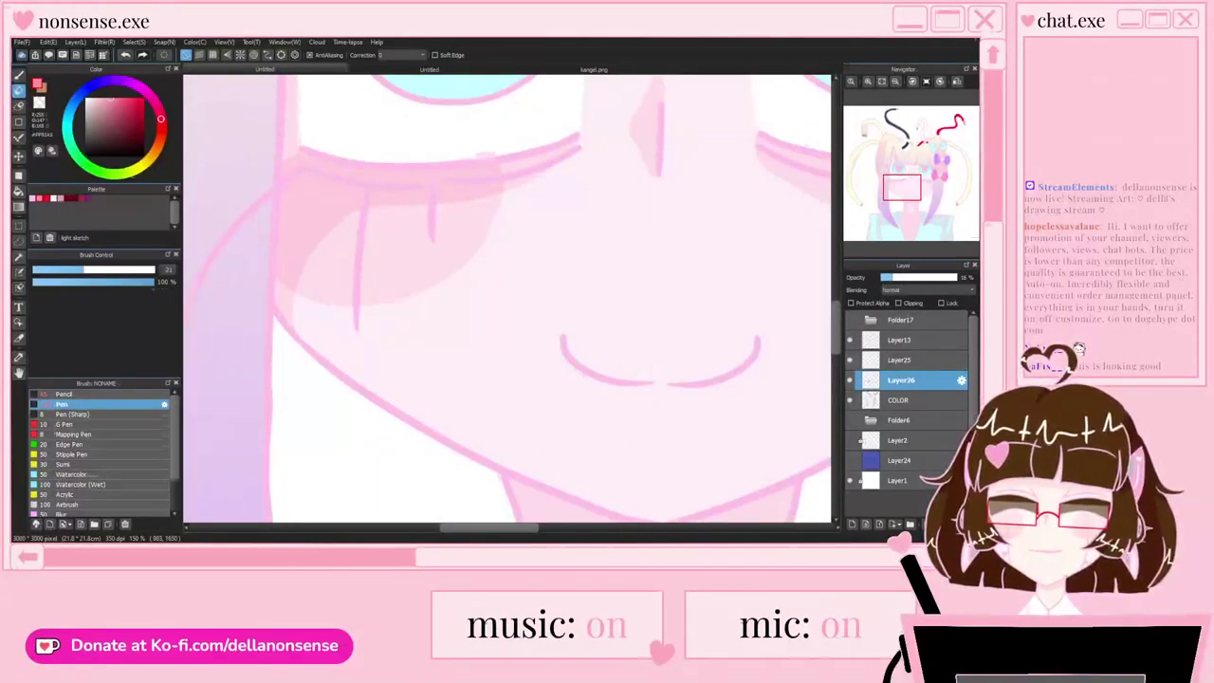
scroll(257, 211, down, 3)
scroll(220, 198, up, 4)
scroll(358, 254, down, 3)
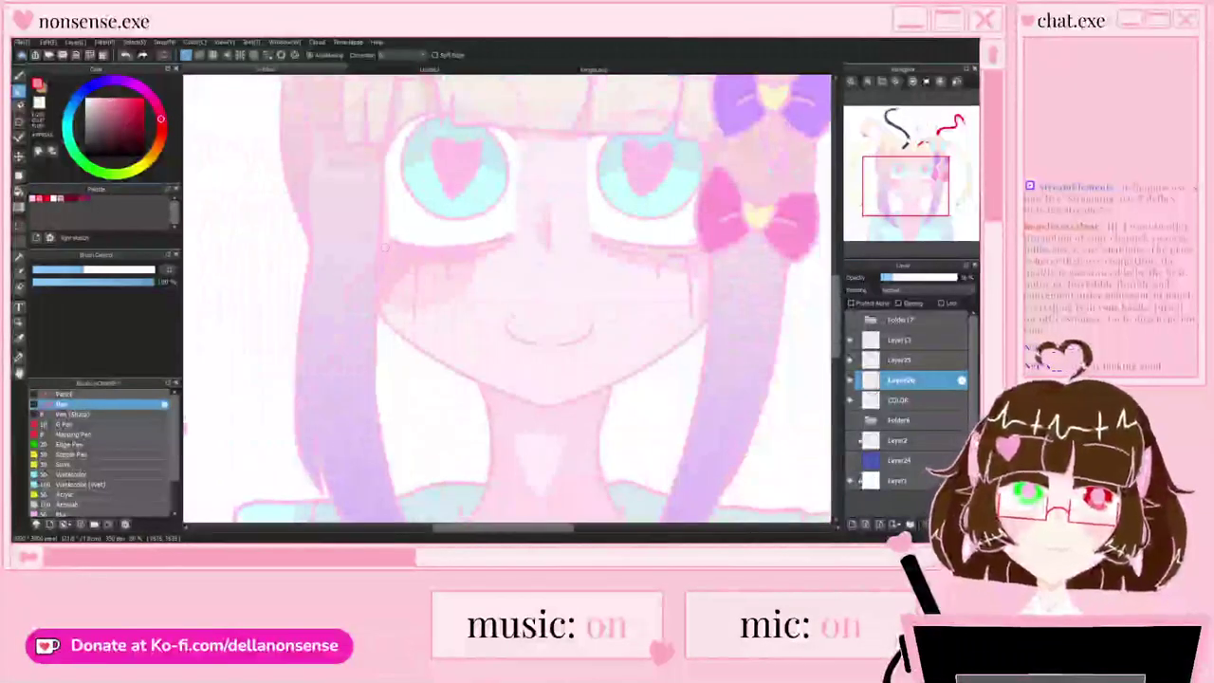
Step: Paint a matching blush on the other cheek, below the eye next to the pink bow
scroll(747, 449, down, 2)
scroll(746, 450, up, 2)
scroll(567, 295, up, 3)
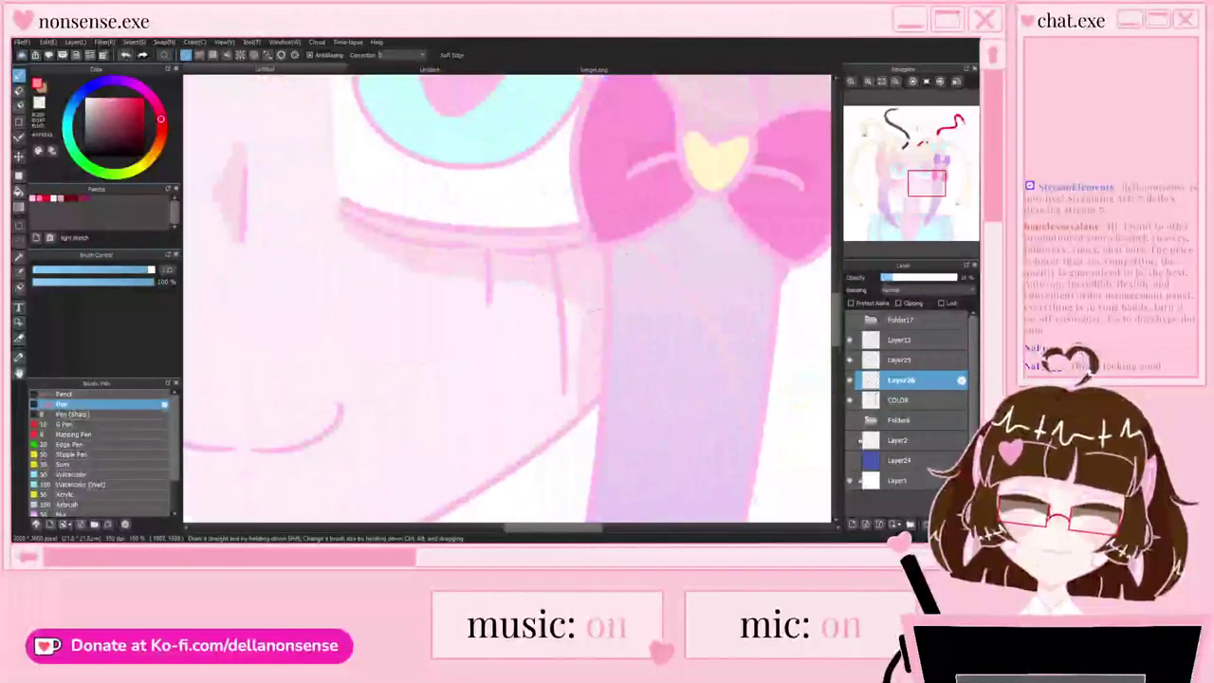
key(e)
scroll(418, 207, up, 1)
drag(463, 218, 635, 218)
key(ctrl+z)
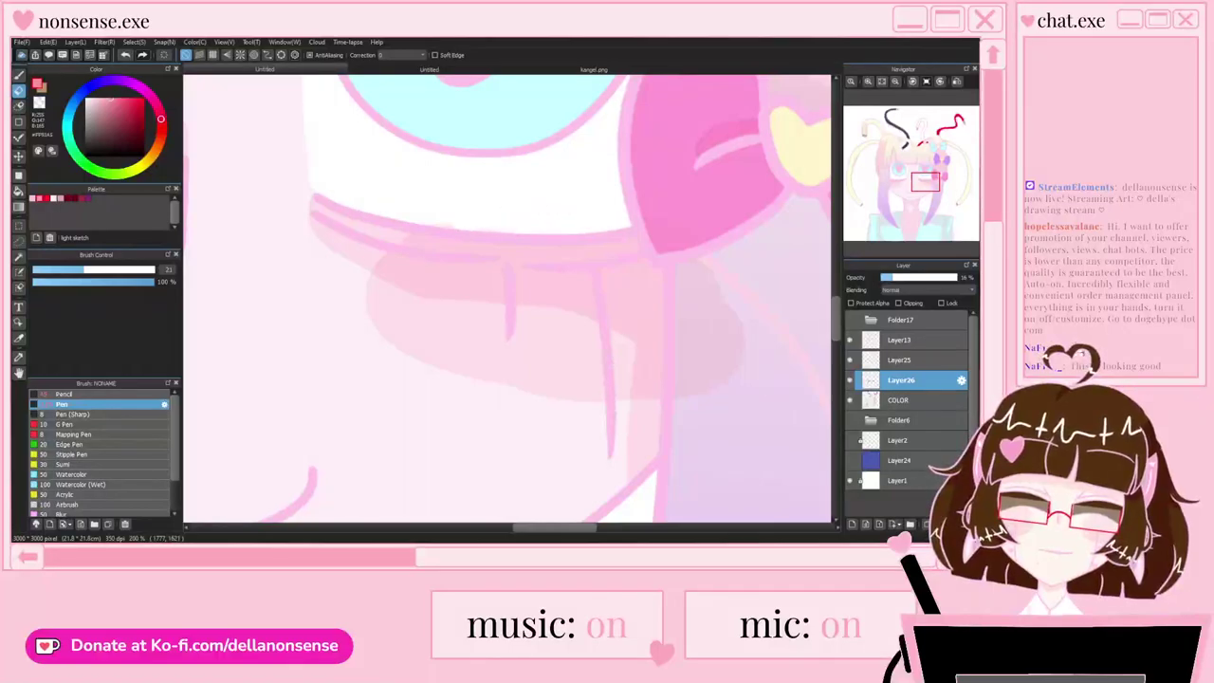
Step: Erase the blush that overlaps the hair strand and the edge of the pink bow
scroll(501, 205, down, 2)
scroll(501, 206, up, 2)
mouse_move(683, 241)
mouse_down()
mouse_move(684, 394)
mouse_move(725, 381)
mouse_up()
scroll(665, 225, up, 2)
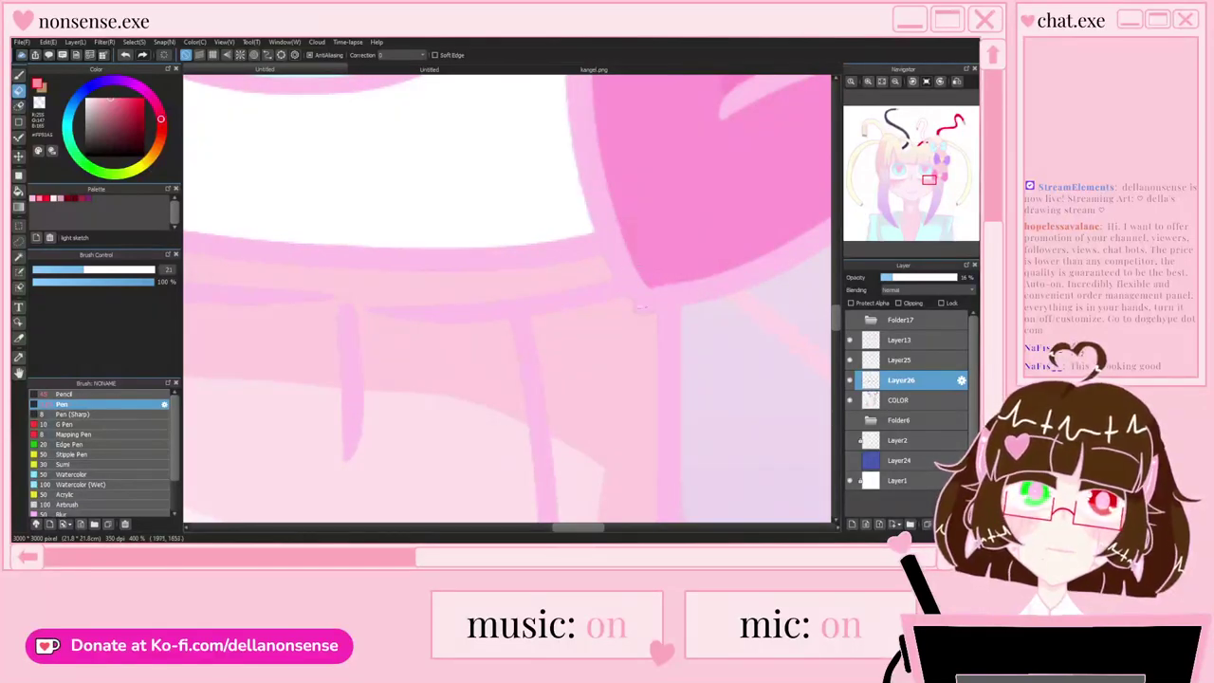
scroll(626, 294, down, 5)
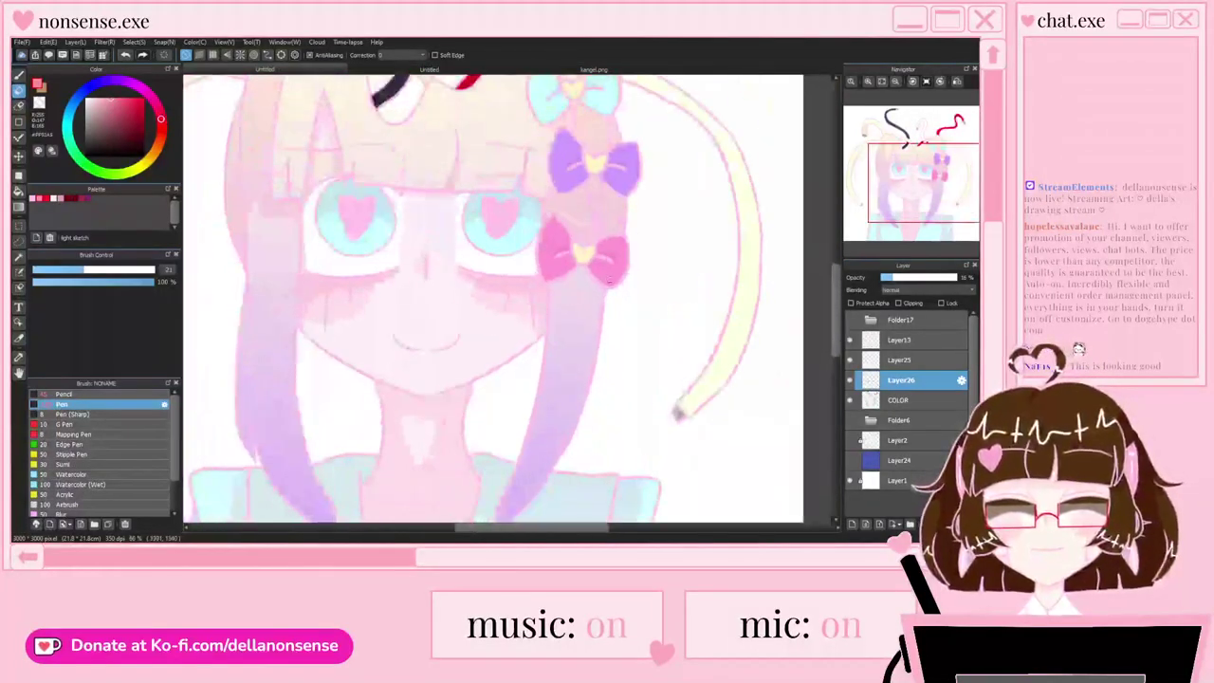
Step: Extend the blush on the bow-side cheek into a fuller rounded shape and erase its excess along the hair
scroll(608, 281, down, 2)
scroll(540, 302, up, 5)
mouse_move(503, 248)
mouse_down()
mouse_move(499, 225)
mouse_move(683, 258)
mouse_move(695, 226)
mouse_up()
key(e)
drag(721, 266, 722, 201)
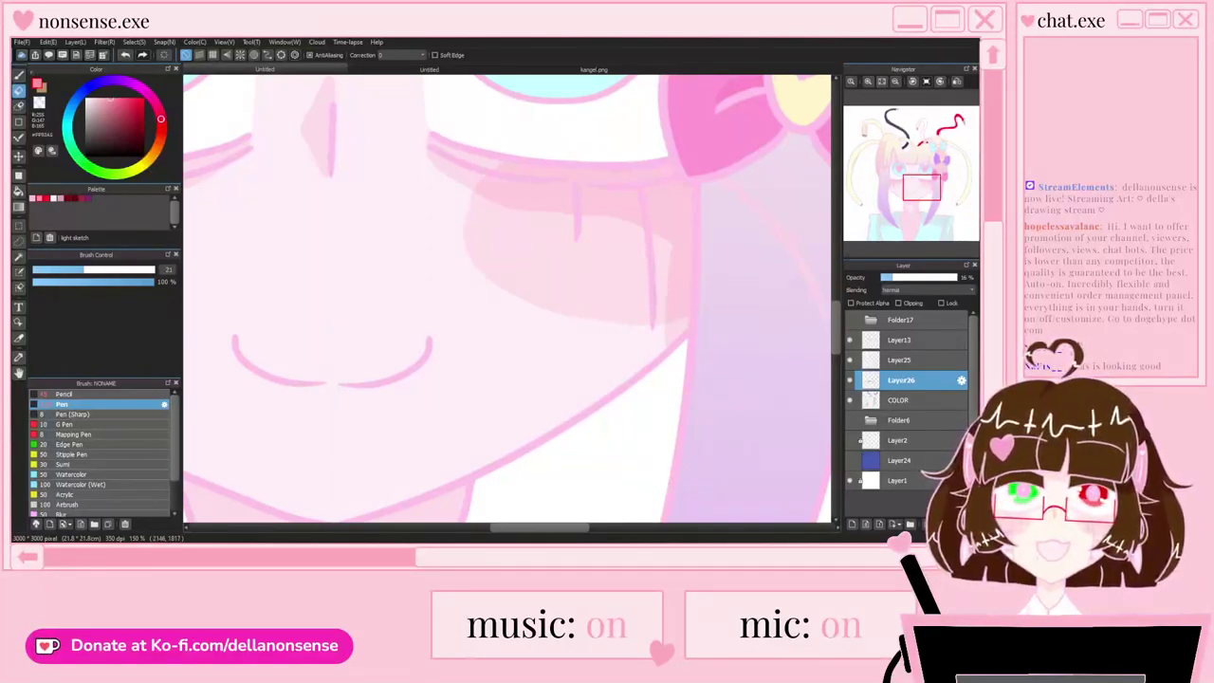
Step: Check both blushes on the whole figure with Folder17 briefly shown
scroll(450, 281, down, 5)
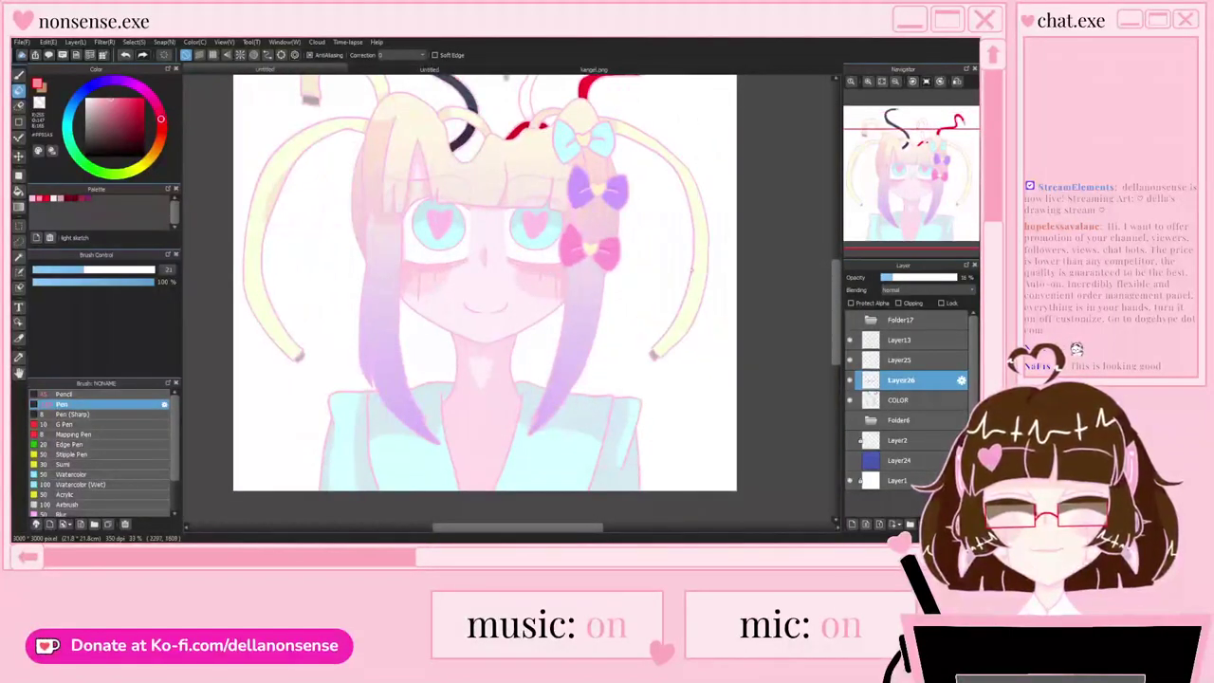
click(850, 320)
click(850, 320)
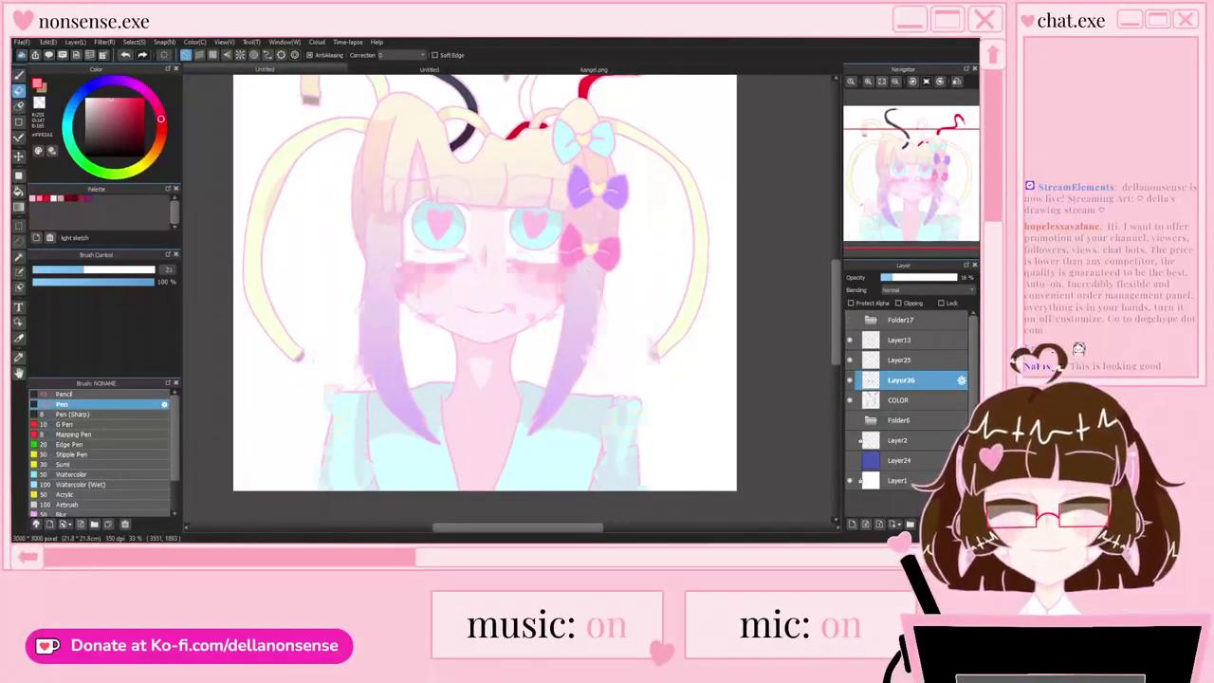
Step: Add a new layer above Layer13 and paint a small white heart and dot highlight on the first blush with a smaller brush
click(900, 340)
click(852, 524)
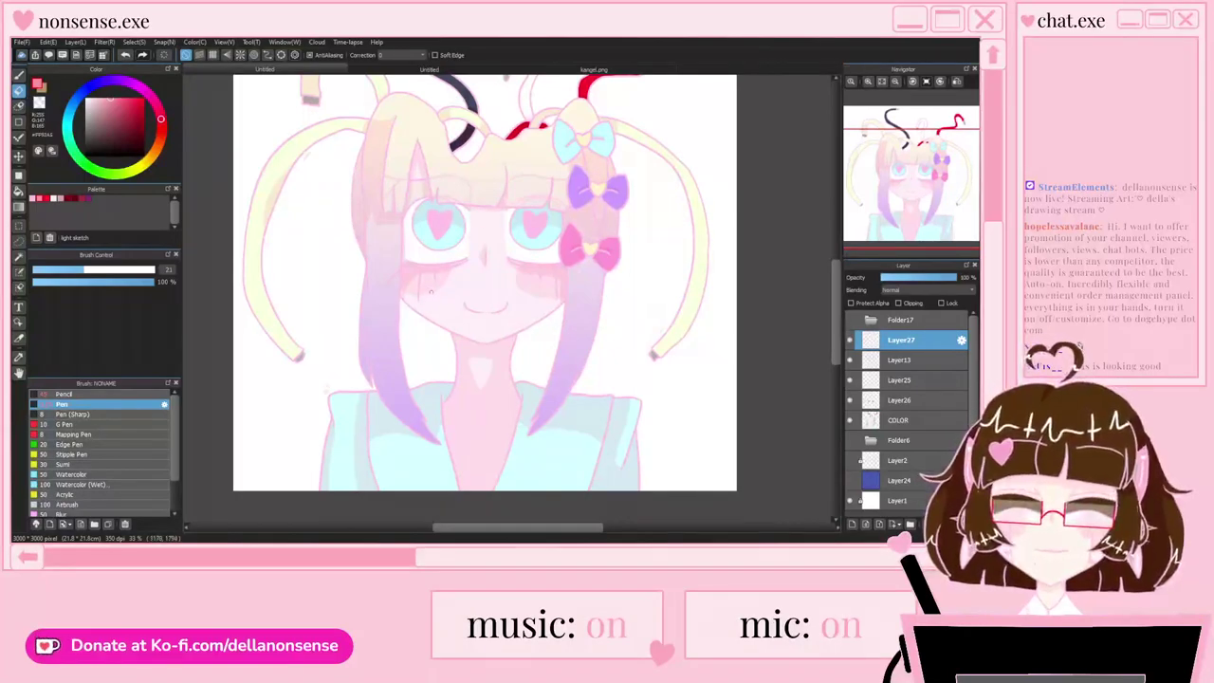
scroll(430, 290, up, 2)
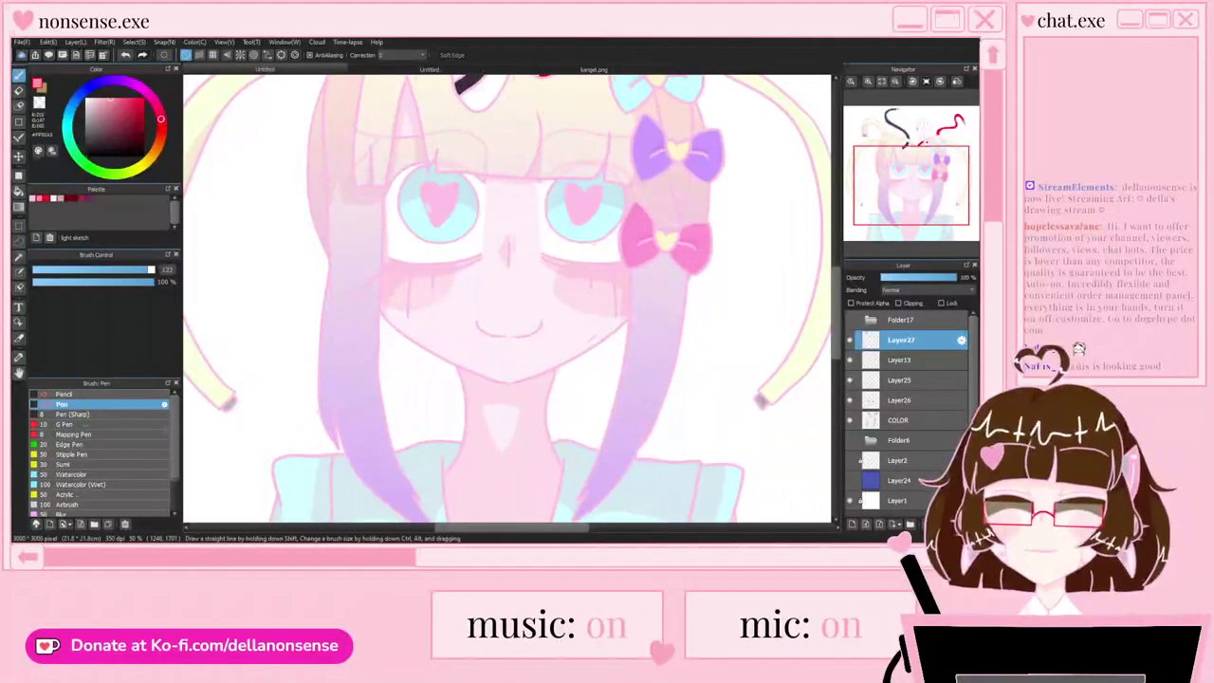
click(77, 269)
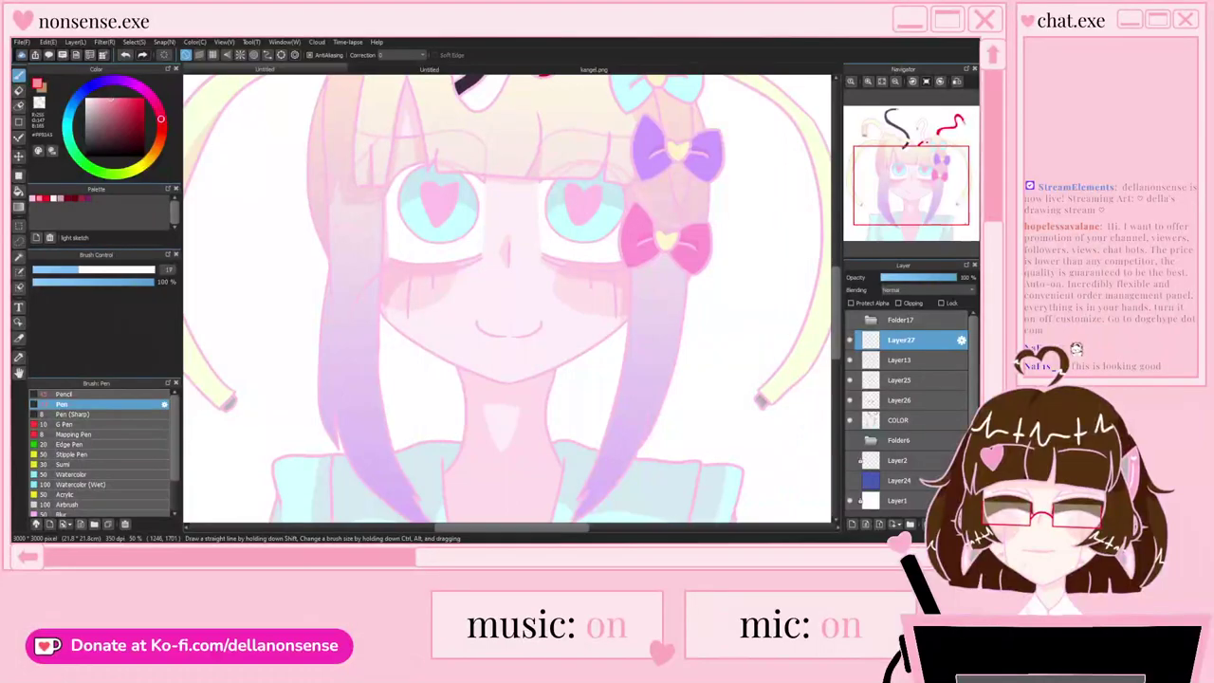
key(bracketright)
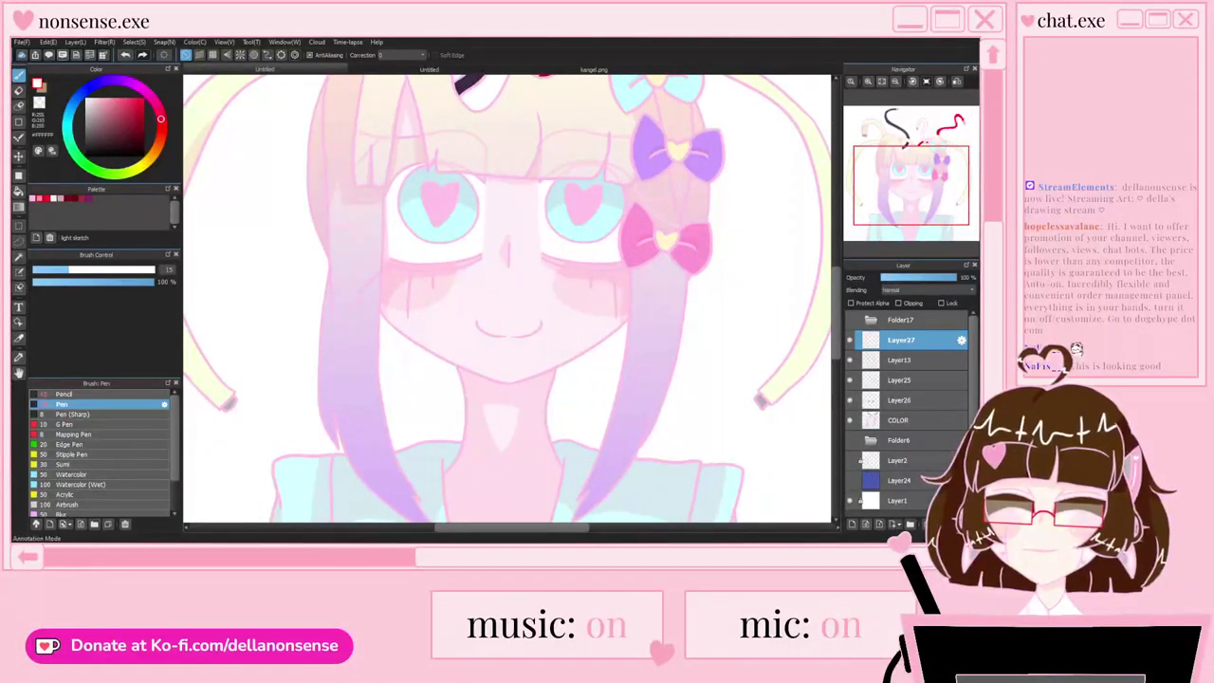
scroll(403, 249, up, 4)
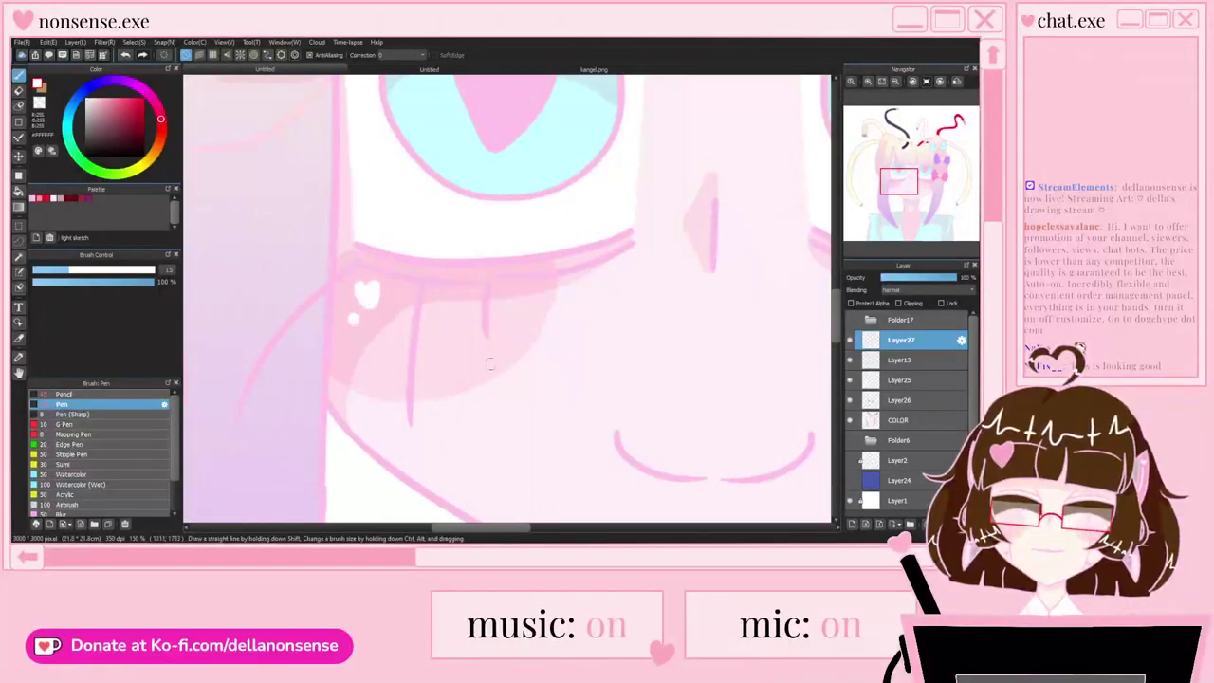
Step: Paint a matching small white heart highlight on the bow-side cheek blush
scroll(360, 302, down, 3)
scroll(539, 327, up, 3)
drag(650, 193, 658, 202)
scroll(501, 254, down, 3)
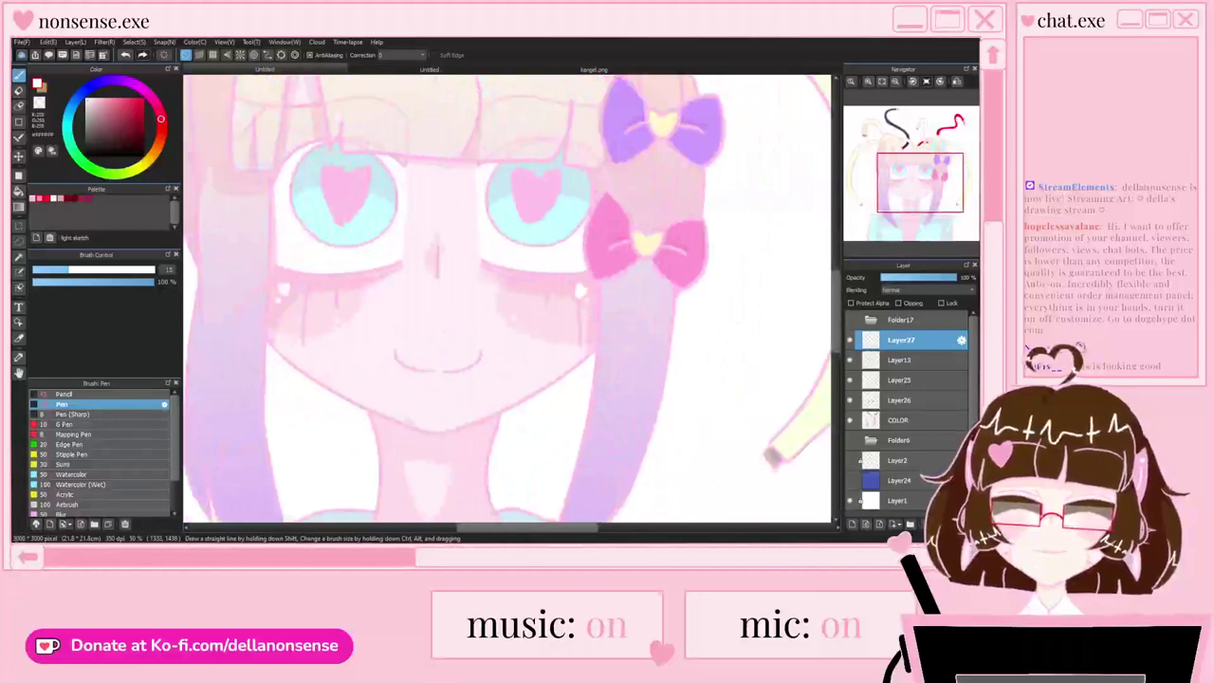
Step: Consult the kangel.png reference and add small white dots to the highlights on both cheek blushes
click(594, 69)
scroll(469, 187, up, 1)
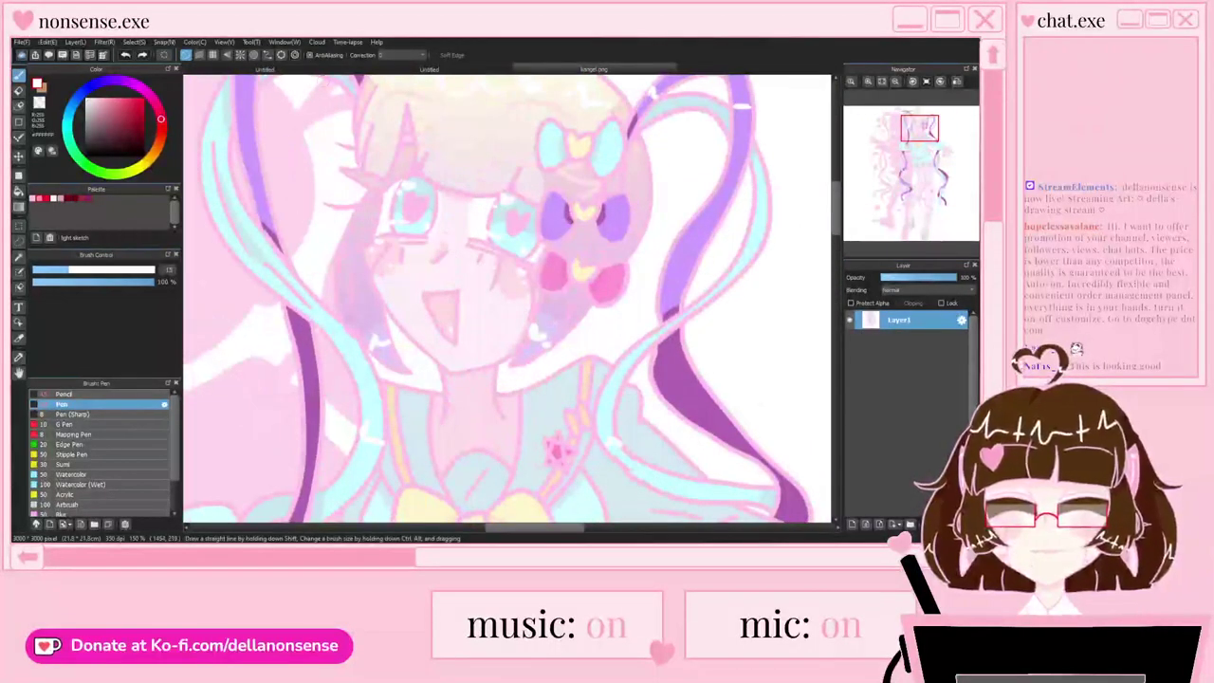
click(265, 69)
key(ctrl+Tab)
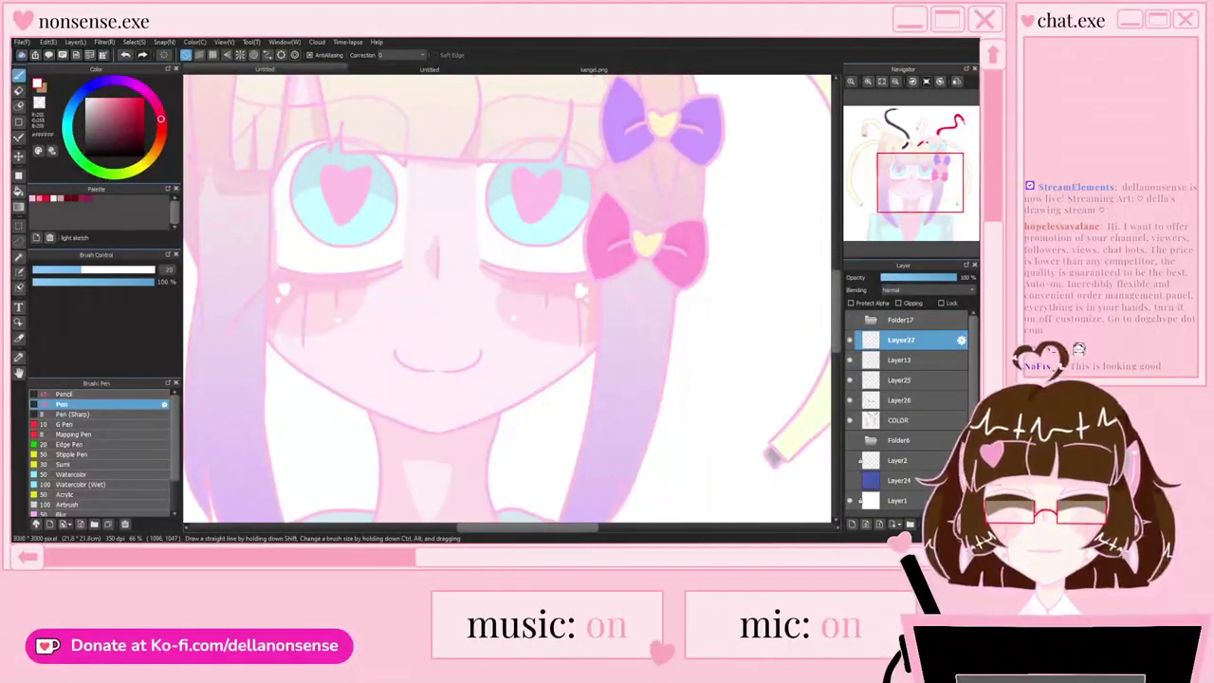
scroll(378, 318, down, 1)
scroll(336, 214, up, 2)
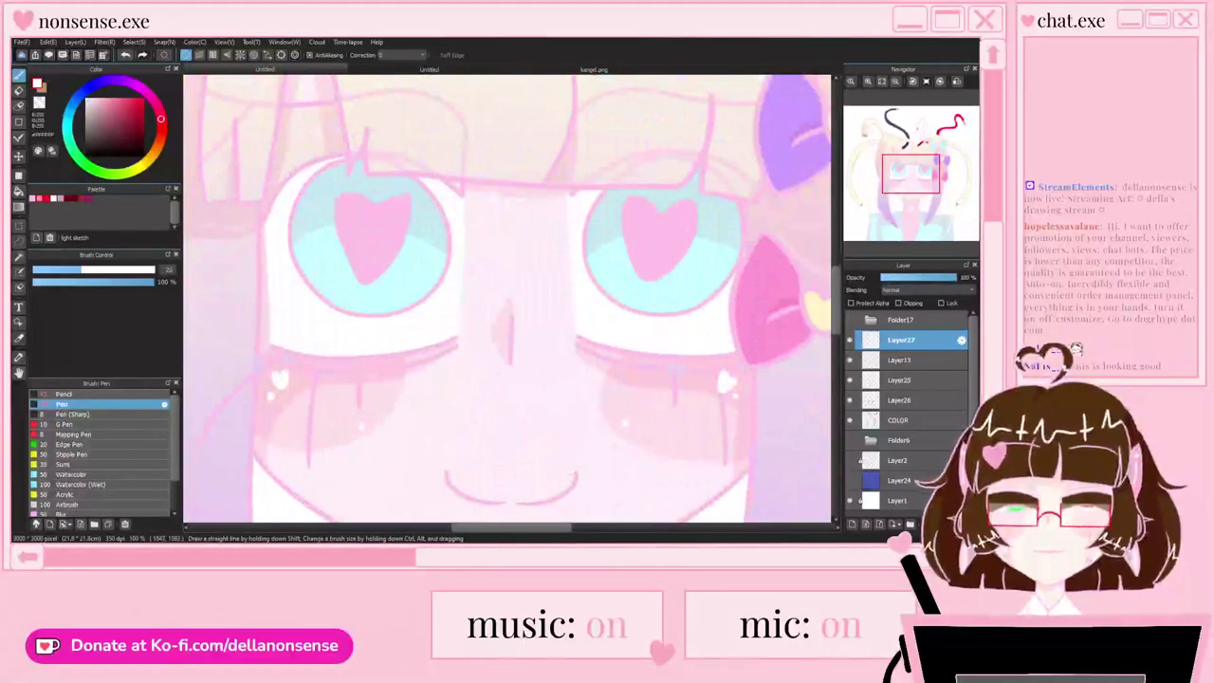
key(ctrl+Tab)
key(ctrl+Tab)
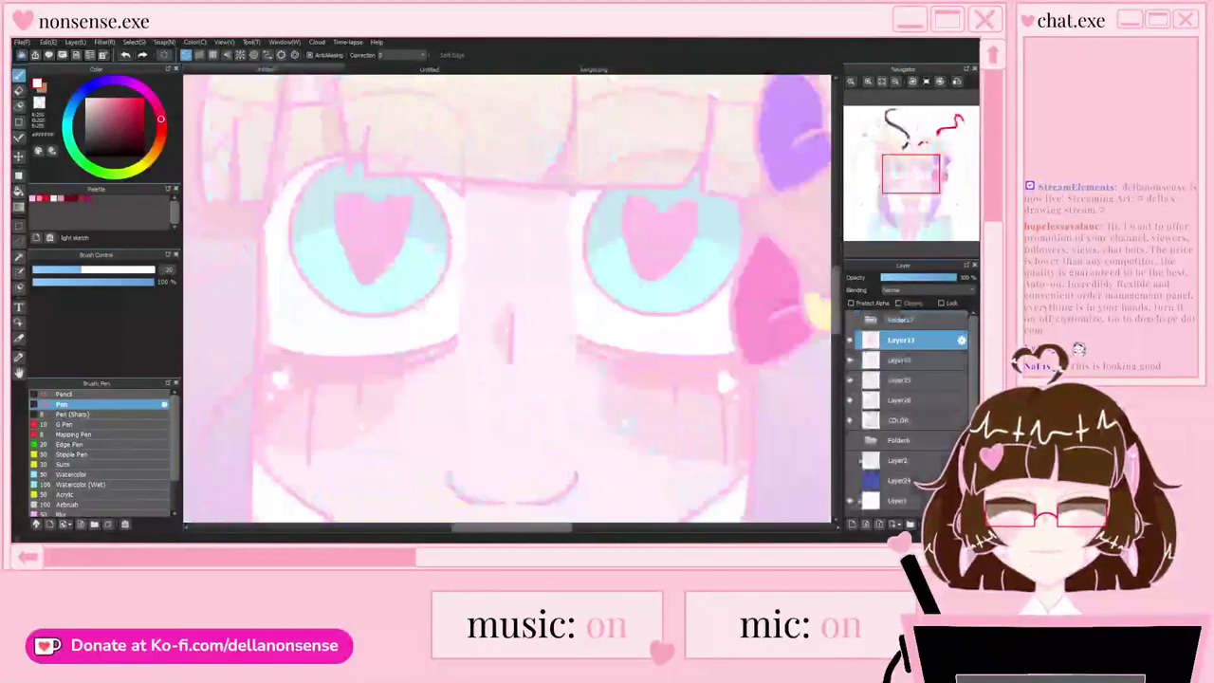
Step: Paint white highlights in the first eye: a round spot near the upper edge, a thin streak and small marks along the lower iris
scroll(332, 211, up, 2)
drag(332, 211, 319, 207)
click(297, 235)
drag(281, 316, 376, 324)
drag(464, 378, 468, 381)
click(427, 405)
scroll(268, 230, down, 3)
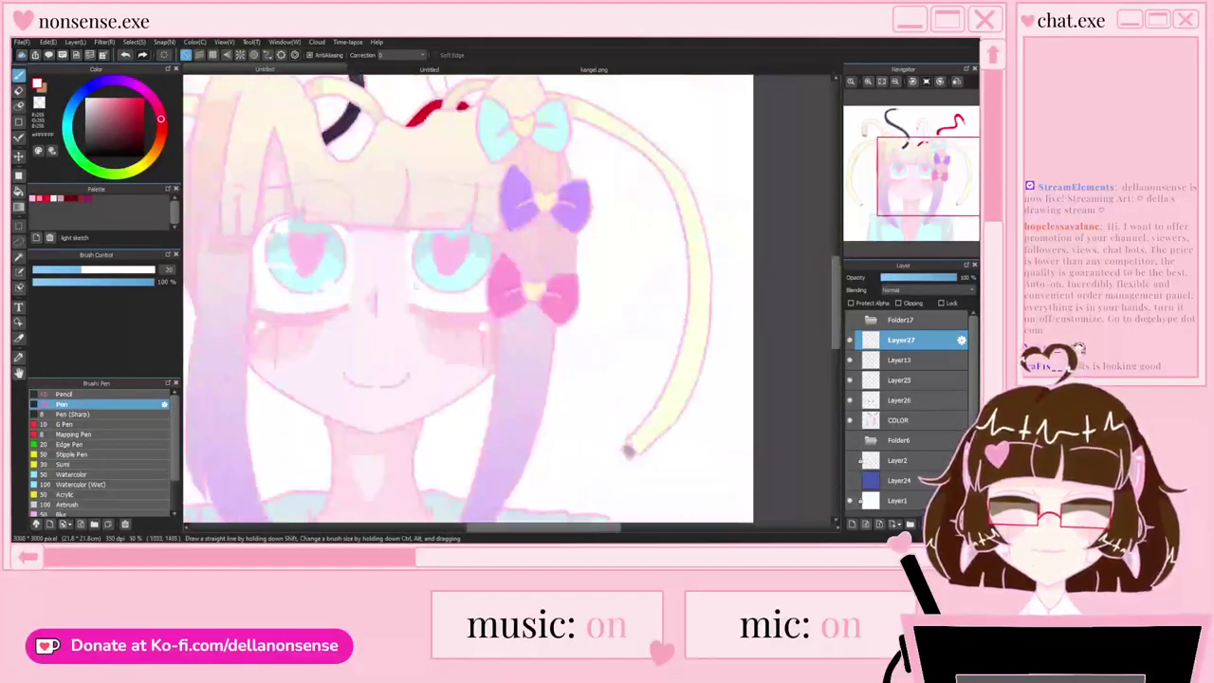
scroll(433, 275, up, 1)
scroll(421, 285, up, 2)
scroll(424, 214, down, 2)
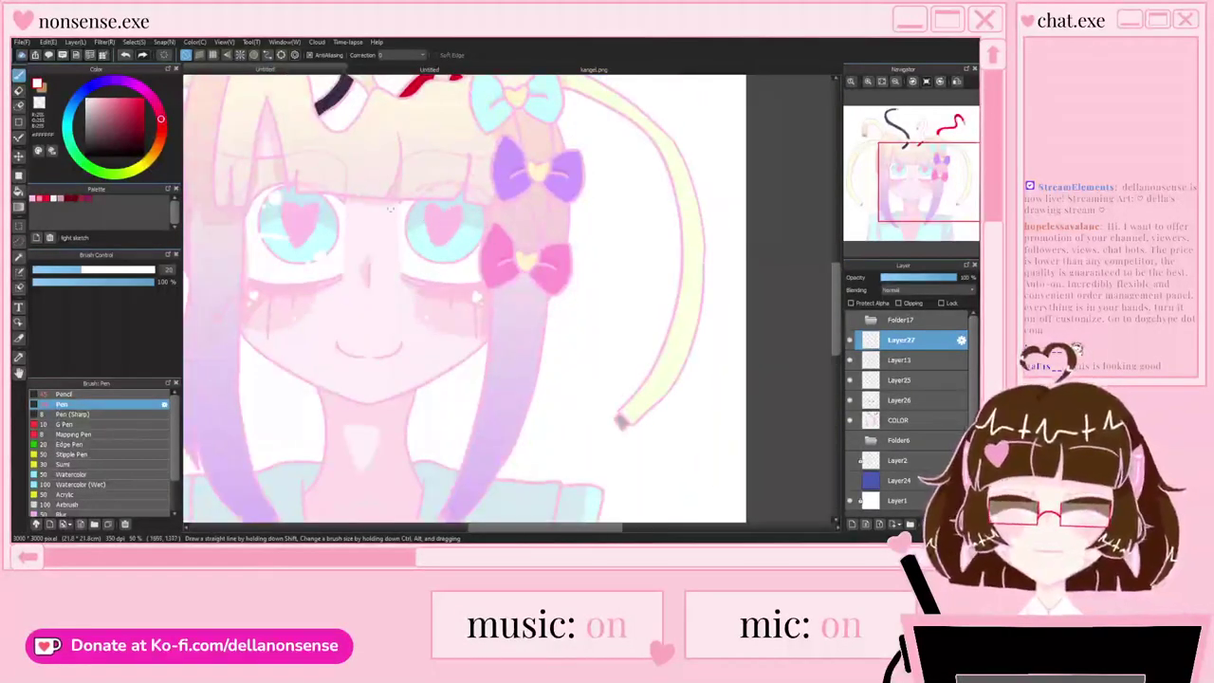
Step: Paint matching white streak and spot highlights in the bow-side eye
scroll(427, 201, up, 3)
drag(396, 289, 512, 284)
drag(580, 341, 564, 358)
scroll(515, 344, down, 4)
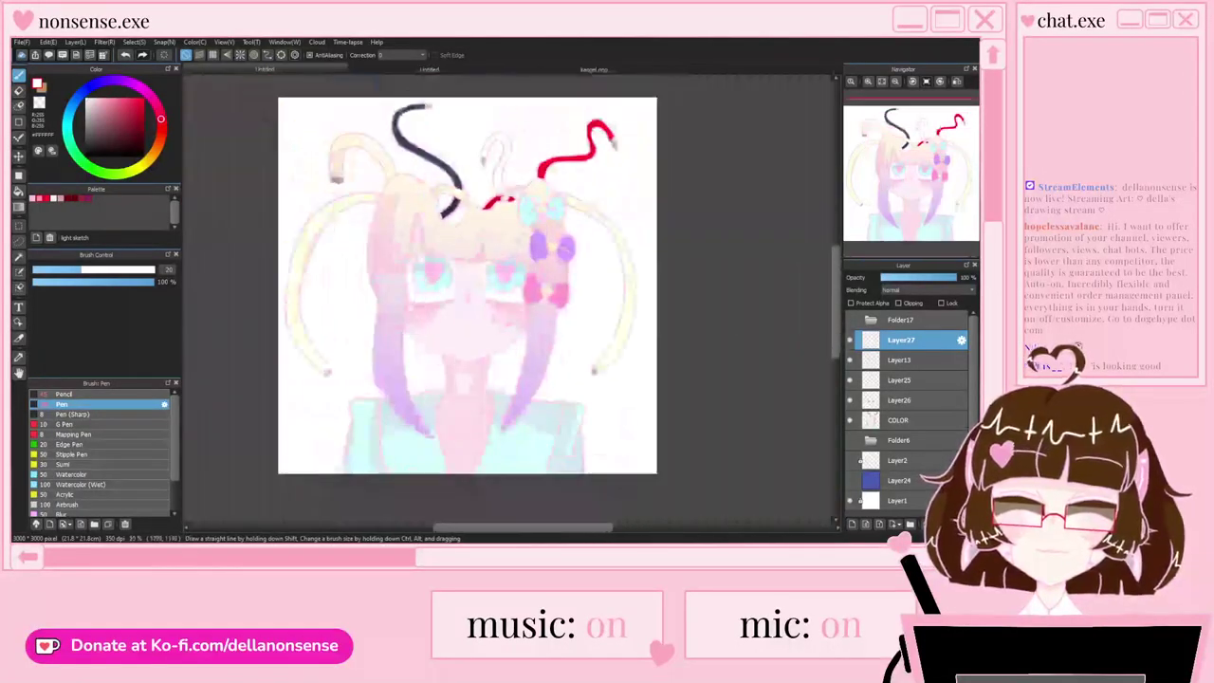
Step: Compare the drawing with the two reference images, then check it with Folder17 briefly shown
scroll(477, 324, up, 1)
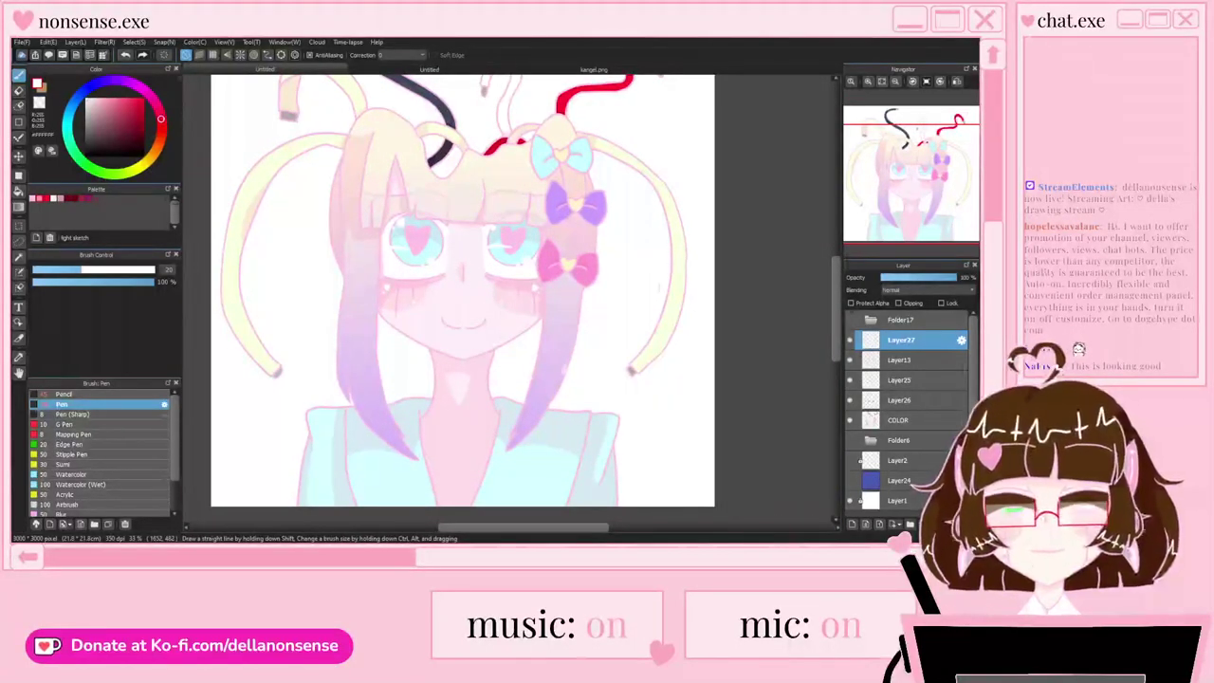
click(594, 69)
click(430, 69)
scroll(477, 272, up, 6)
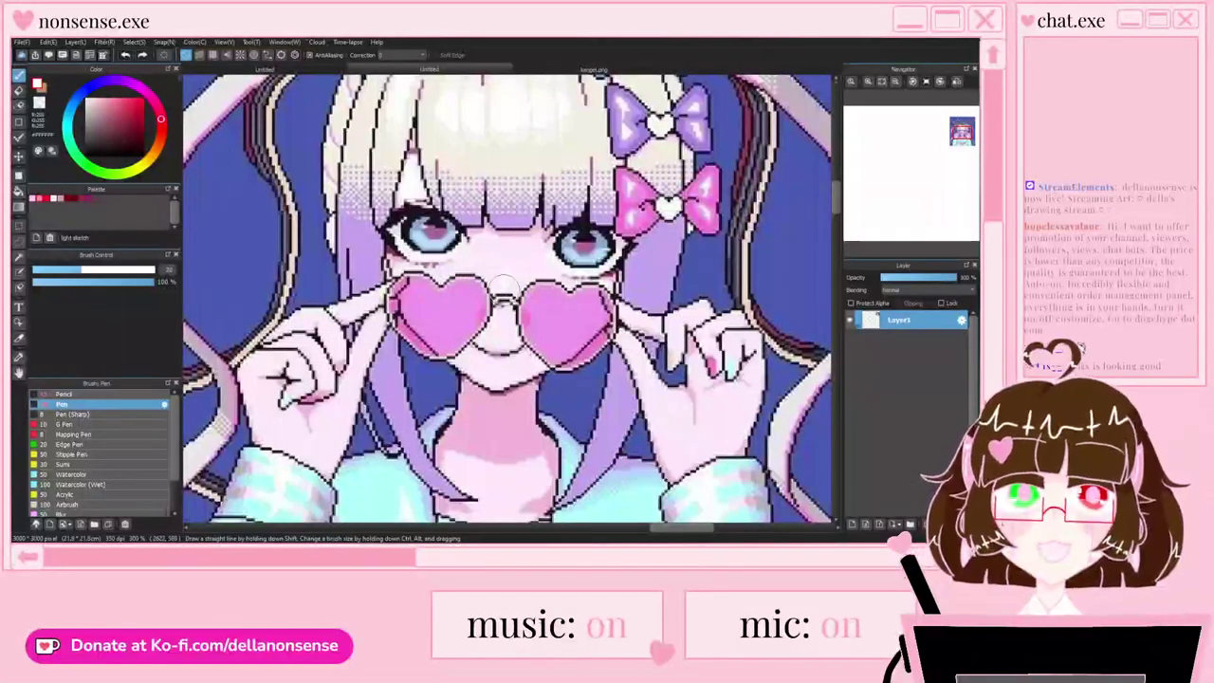
scroll(477, 274, down, 3)
scroll(386, 368, up, 2)
click(265, 70)
scroll(439, 208, down, 1)
scroll(433, 214, up, 1)
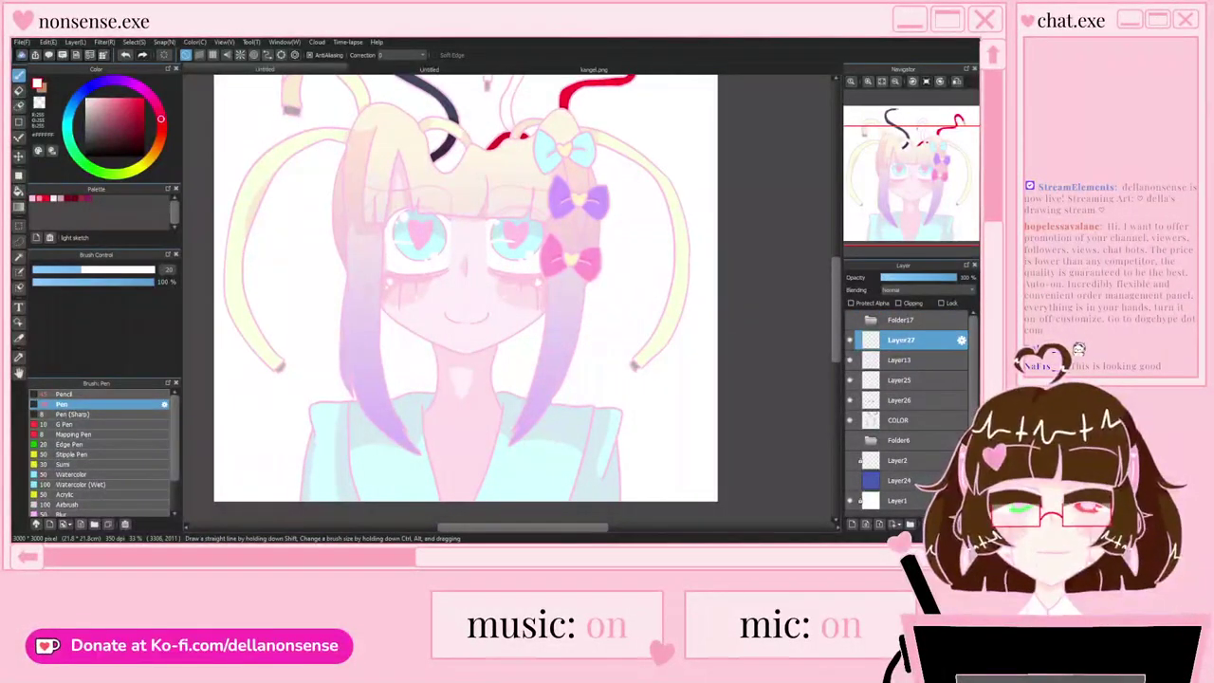
click(849, 320)
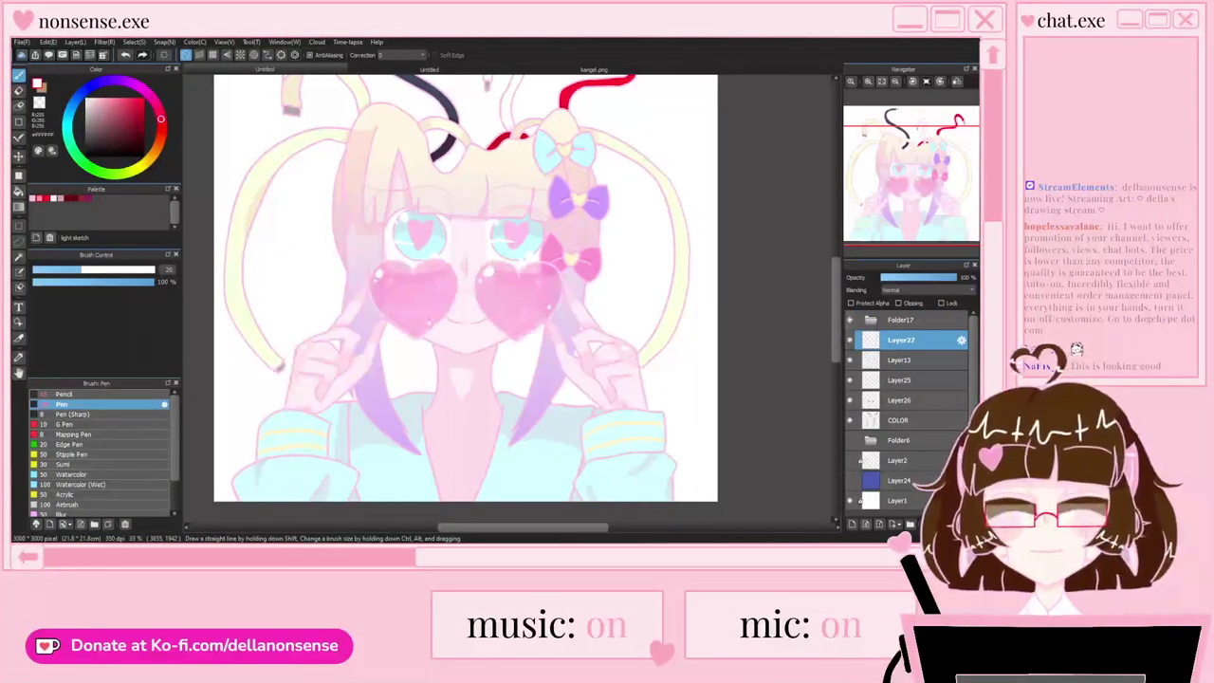
click(849, 320)
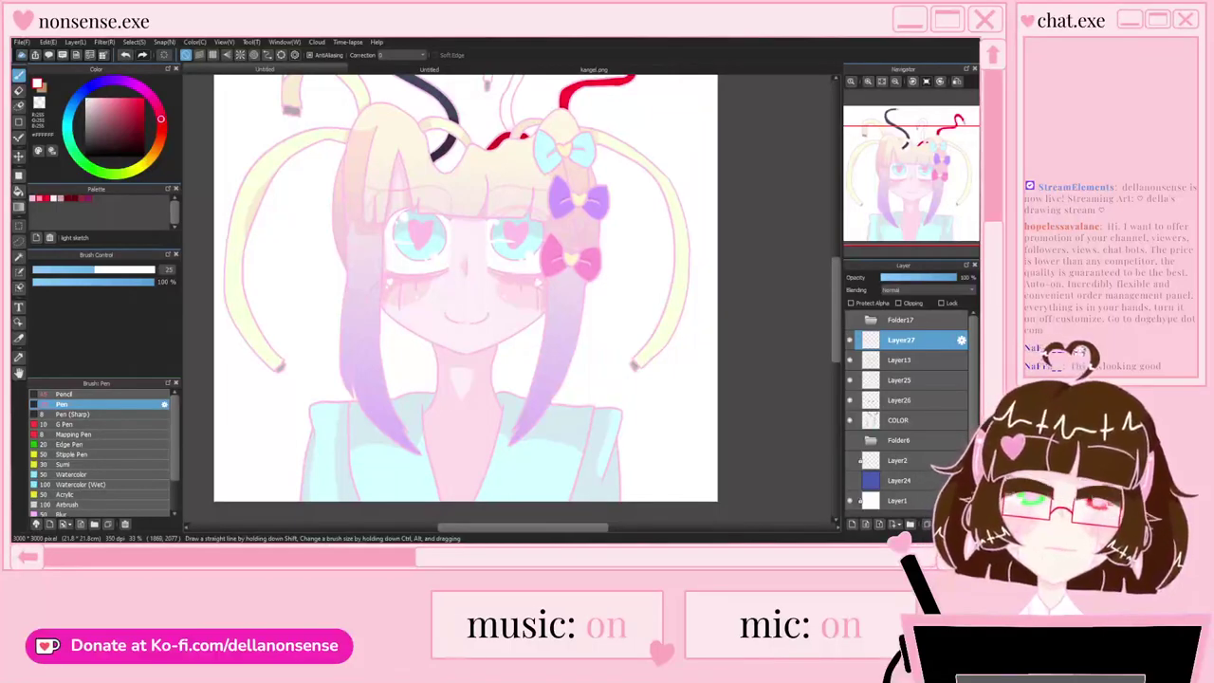
Step: Paint a white highlight line across the bangs with a slightly larger brush
scroll(369, 282, down, 1)
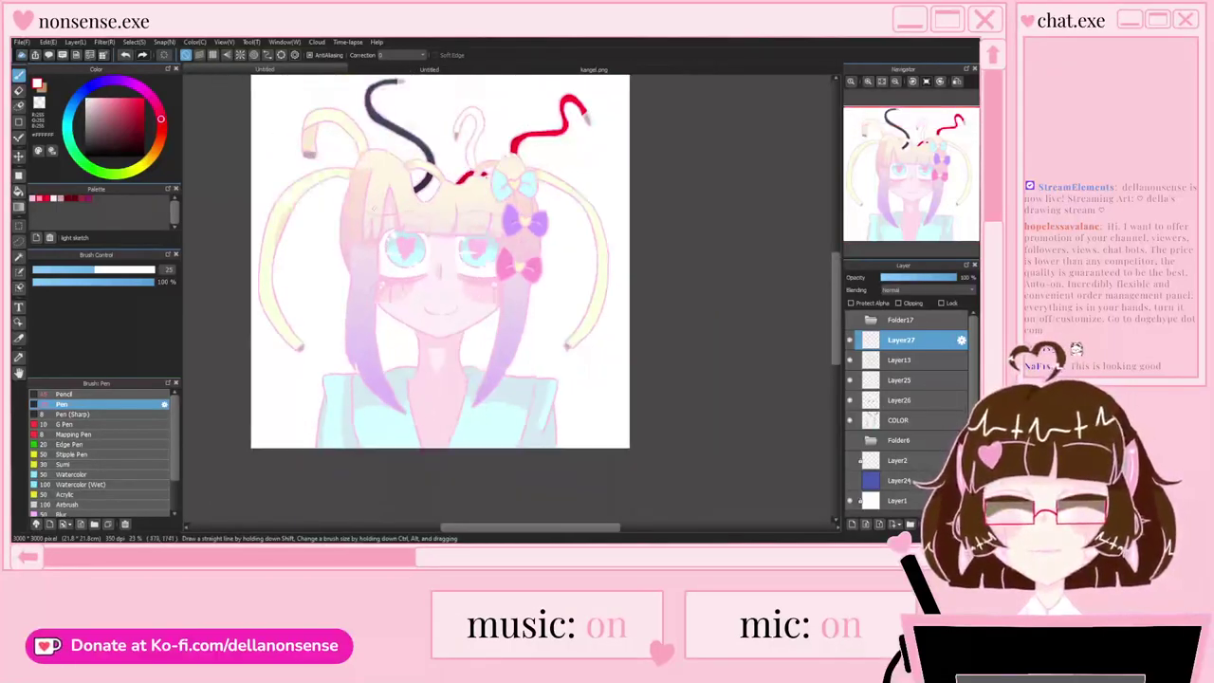
scroll(370, 198, up, 3)
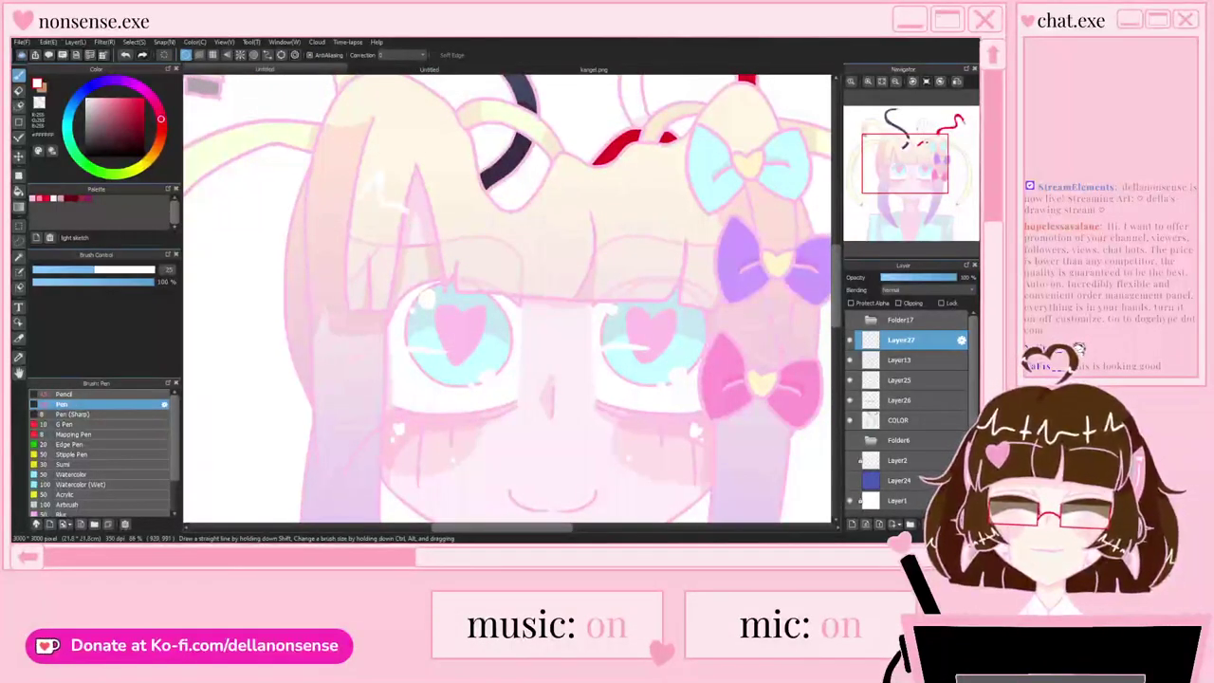
mouse_move(438, 222)
mouse_down()
mouse_move(546, 236)
mouse_move(704, 226)
mouse_up()
scroll(544, 241, down, 3)
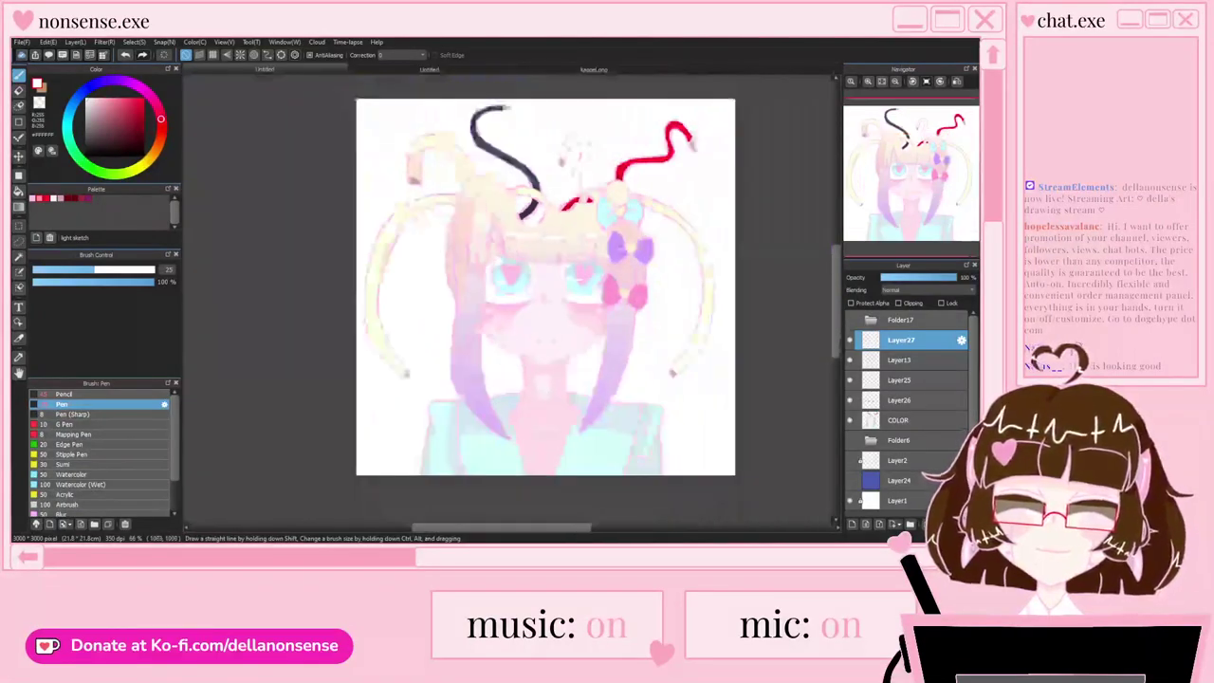
scroll(522, 306, down, 2)
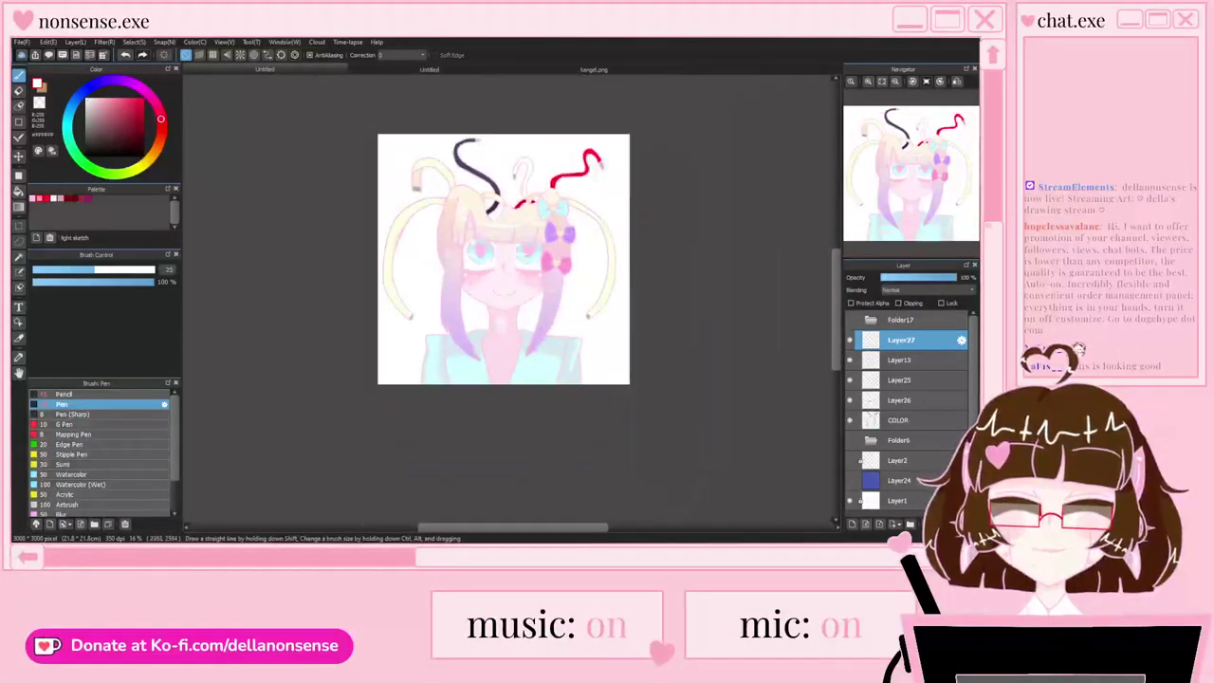
Step: Paint white zigzag highlights across the lower part of both purple side locks
scroll(275, 318, up, 5)
mouse_move(273, 304)
mouse_down()
mouse_move(269, 327)
mouse_move(311, 323)
mouse_up()
mouse_move(548, 315)
mouse_down()
mouse_move(540, 333)
mouse_move(574, 336)
mouse_up()
scroll(574, 336, up, 3)
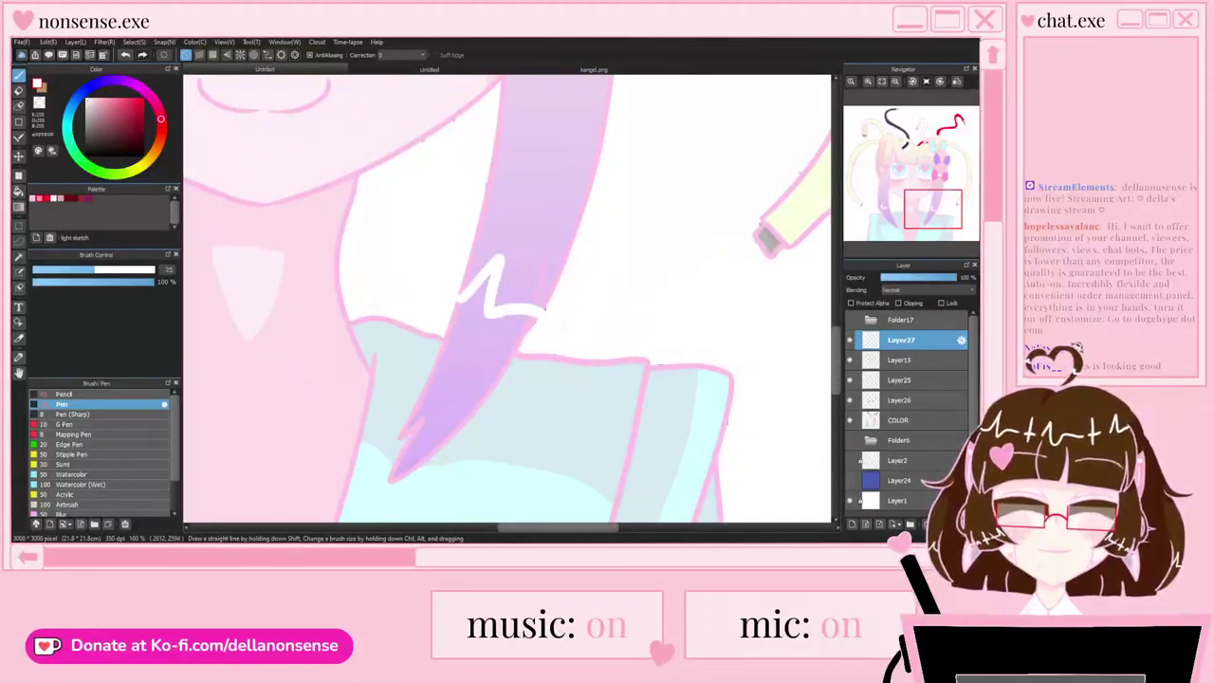
Step: Briefly show the blue Layer24 and erase the highlight that runs past the bow-side lock
click(850, 481)
key(e)
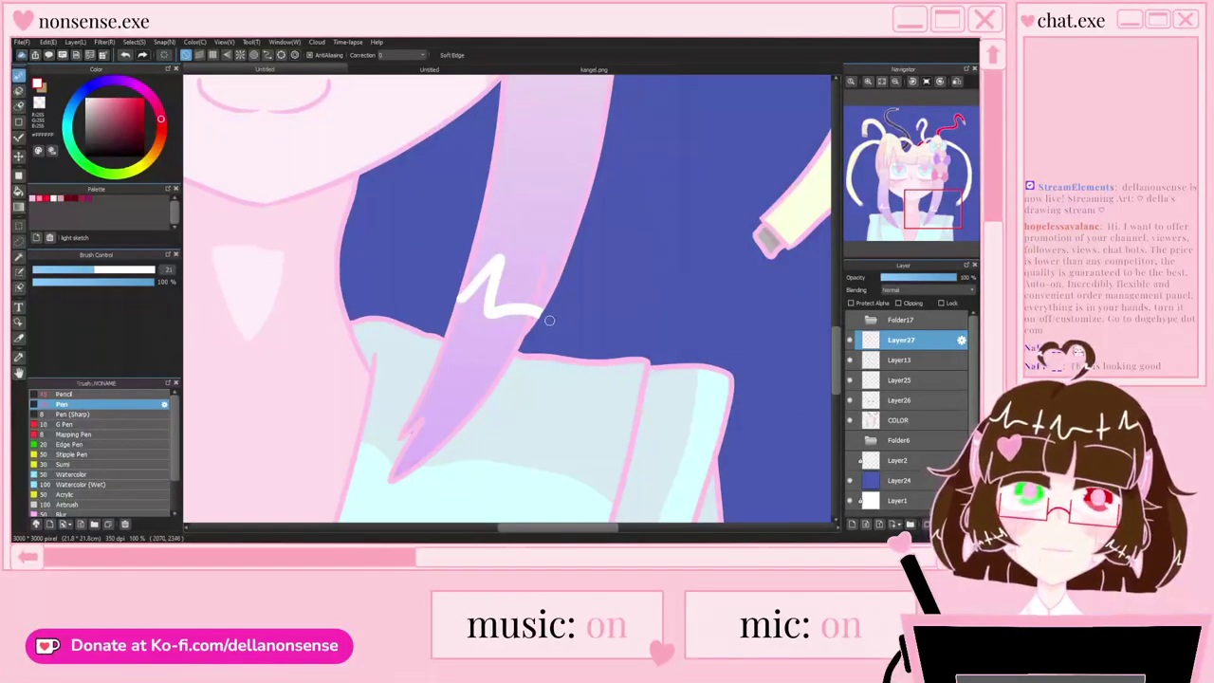
key(b)
scroll(549, 320, down, 3)
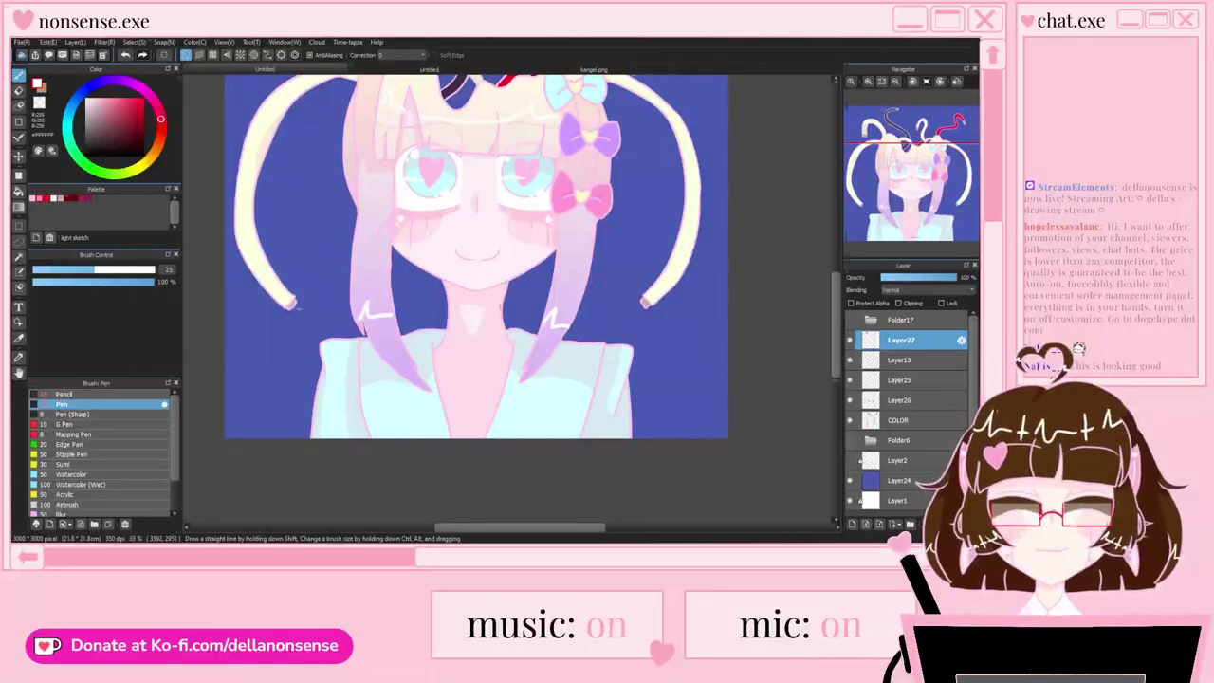
click(850, 481)
Step: Show the blue Layer24 and Folder17 and check the full figure with glasses and hands
scroll(524, 342, down, 2)
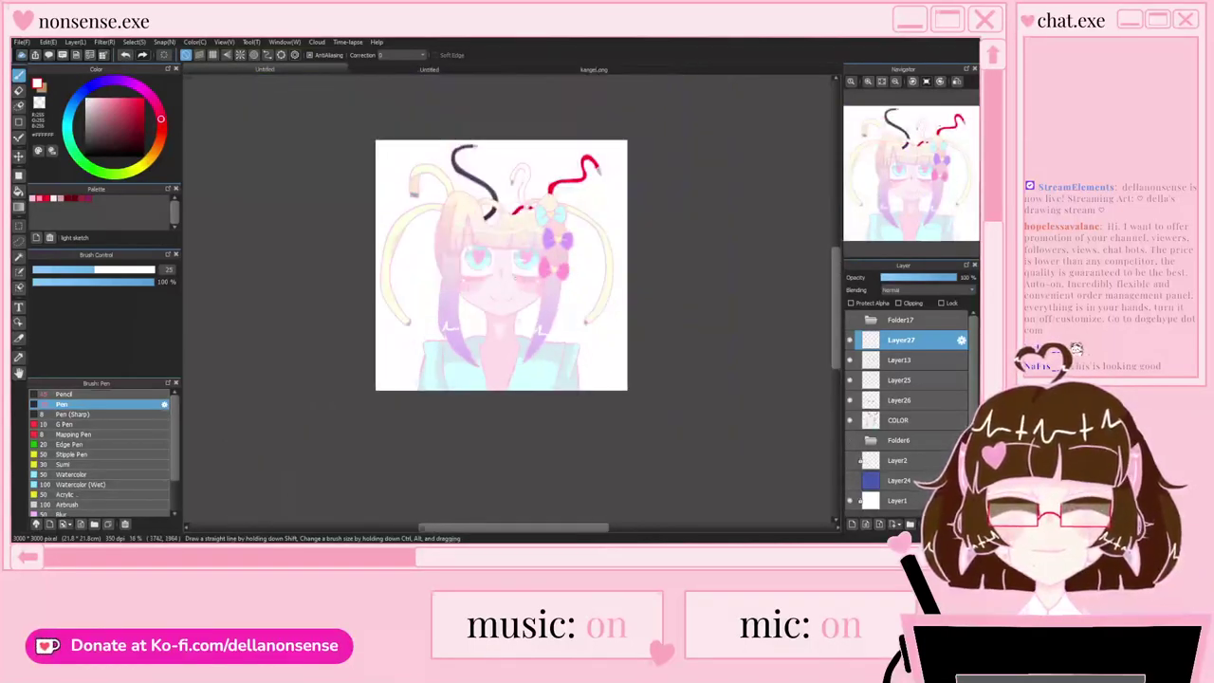
scroll(512, 274, up, 2)
scroll(465, 253, down, 1)
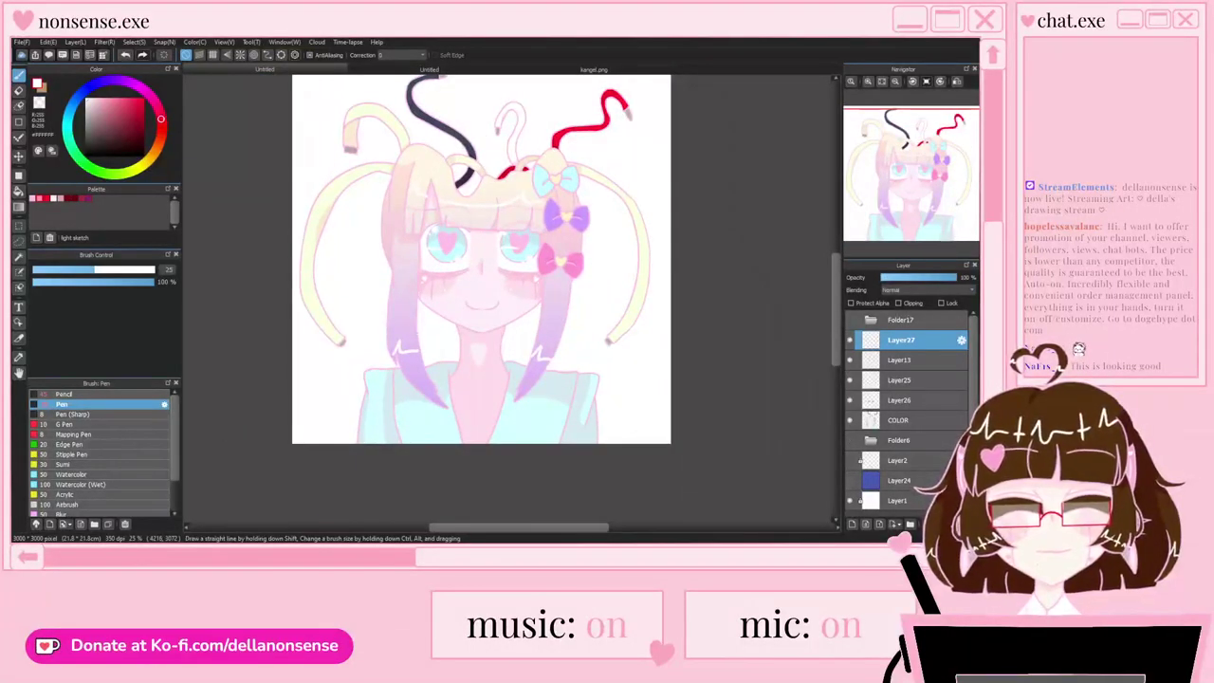
click(850, 481)
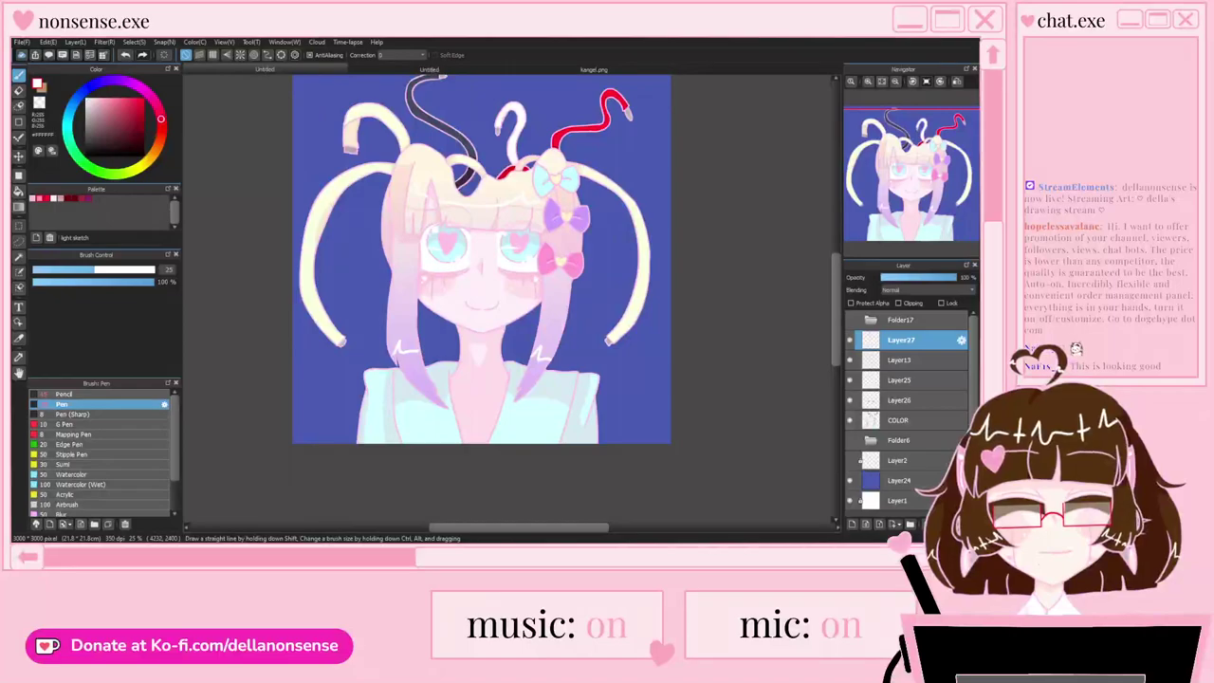
click(850, 319)
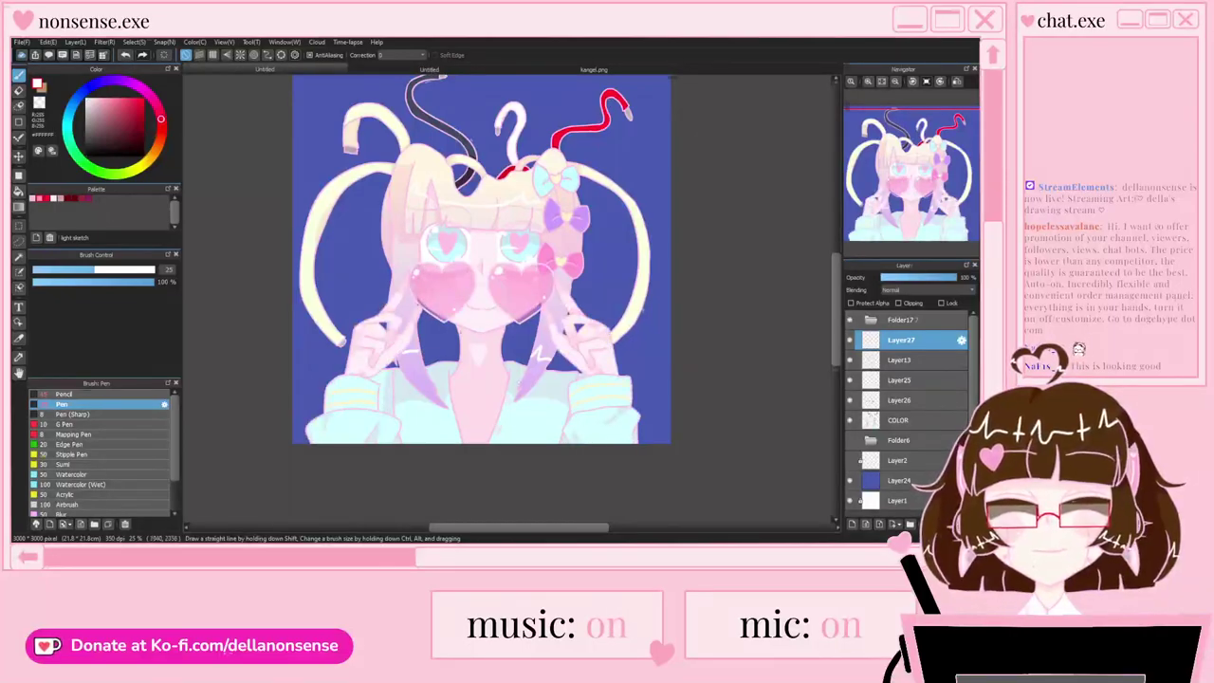
scroll(504, 379, up, 1)
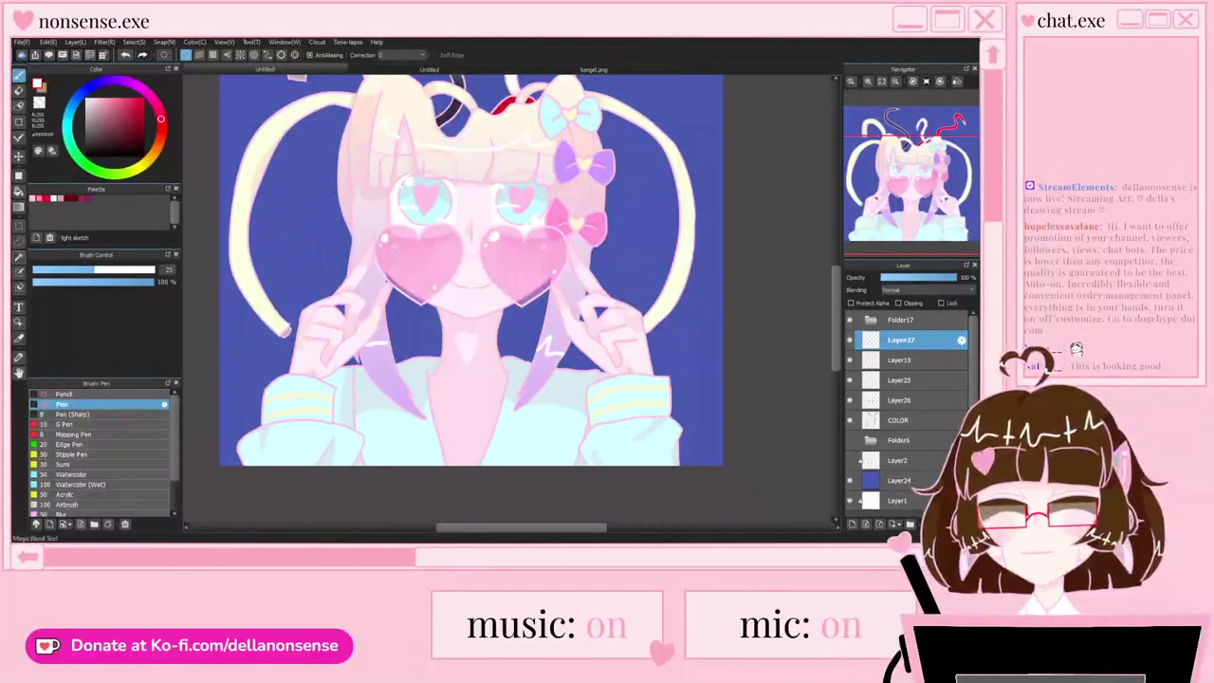
Step: Select the outer blue background with the Magic Wand and add the gaps around the first hand and the adjacent side of the neck
key(g)
click(511, 370)
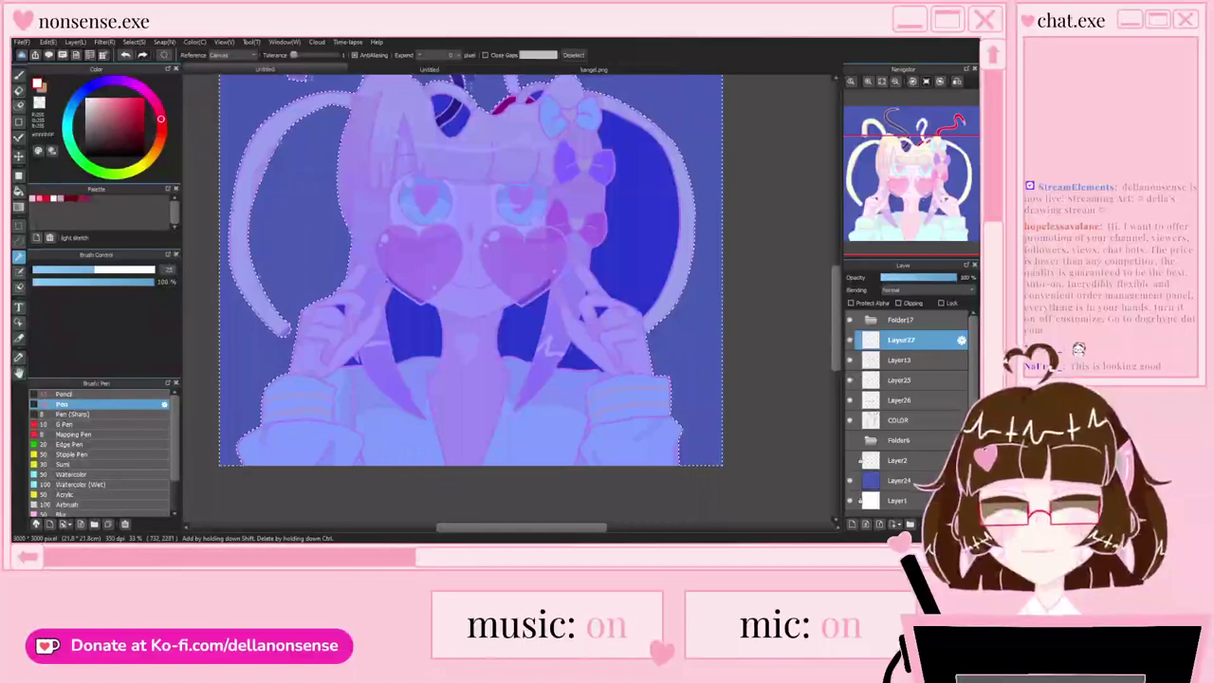
scroll(346, 351, up, 3)
shift+click(364, 379)
shift+click(336, 218)
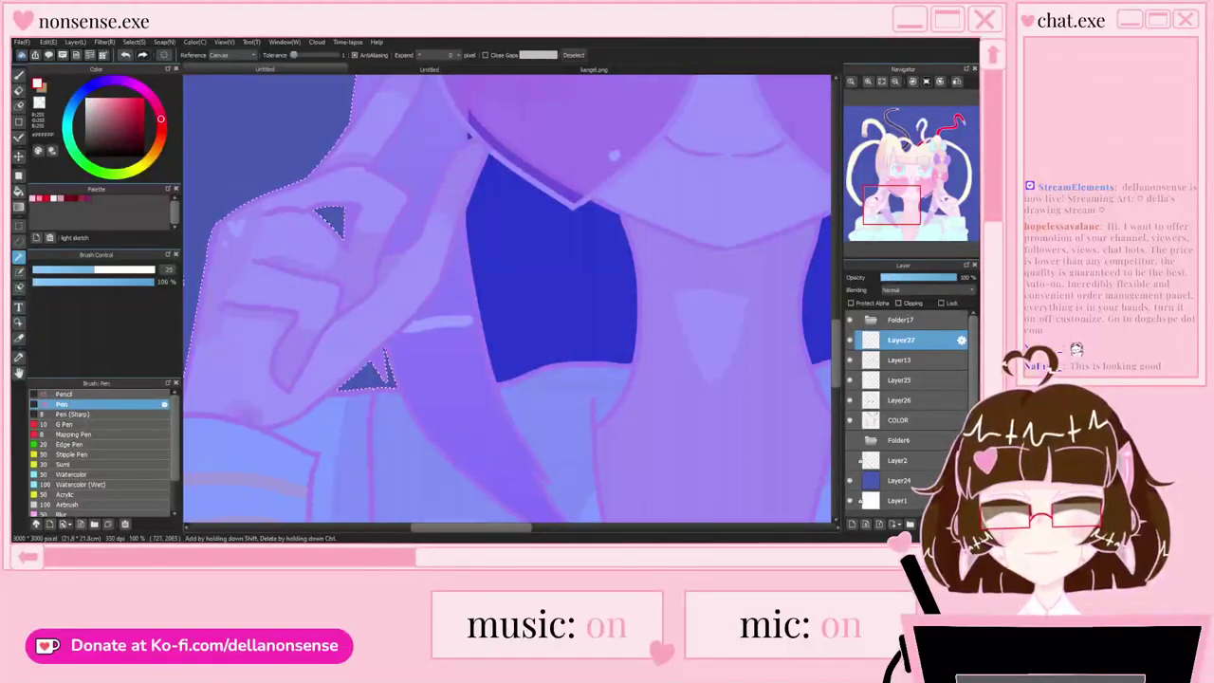
shift+click(555, 276)
Step: Add the remaining blue gaps around the neck, including the bow-side one, to the selection
scroll(370, 299, down, 2)
scroll(408, 216, up, 5)
scroll(437, 191, up, 1)
shift+click(453, 194)
scroll(446, 204, down, 4)
scroll(607, 304, up, 1)
shift+click(693, 389)
scroll(616, 332, down, 4)
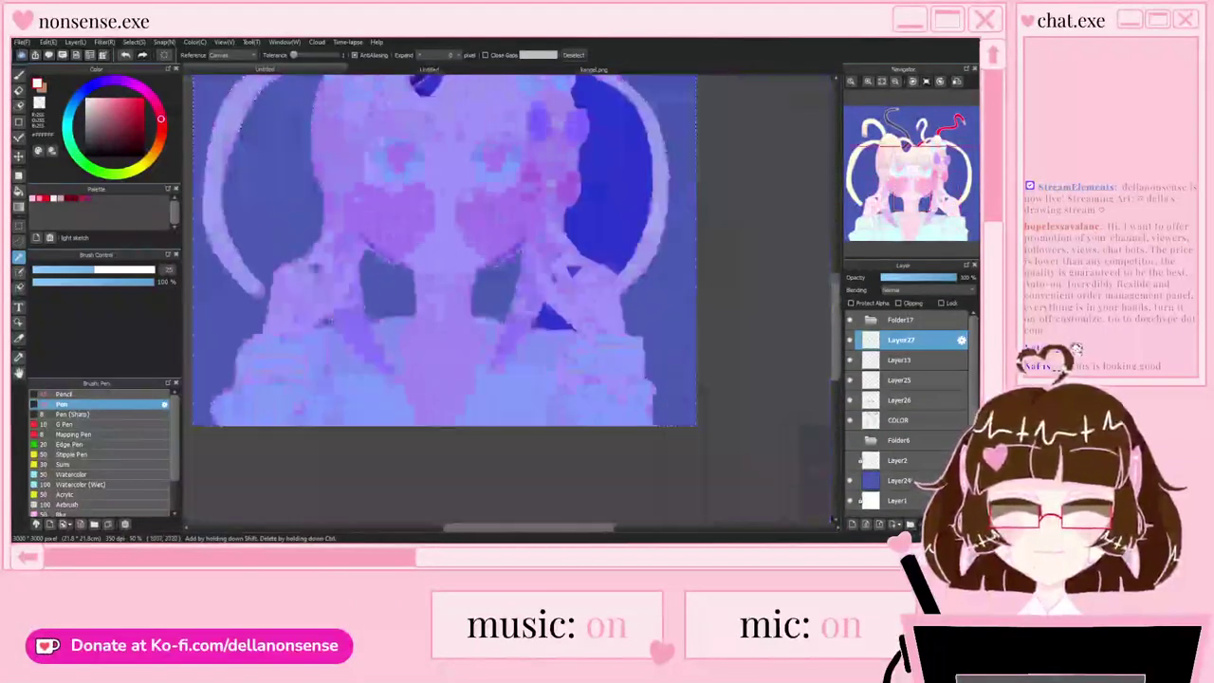
Step: Add the background gaps in and below the bow-side hand to the selection
scroll(574, 304, up, 4)
shift+click(488, 422)
shift+click(510, 238)
shift+click(590, 204)
scroll(548, 278, down, 5)
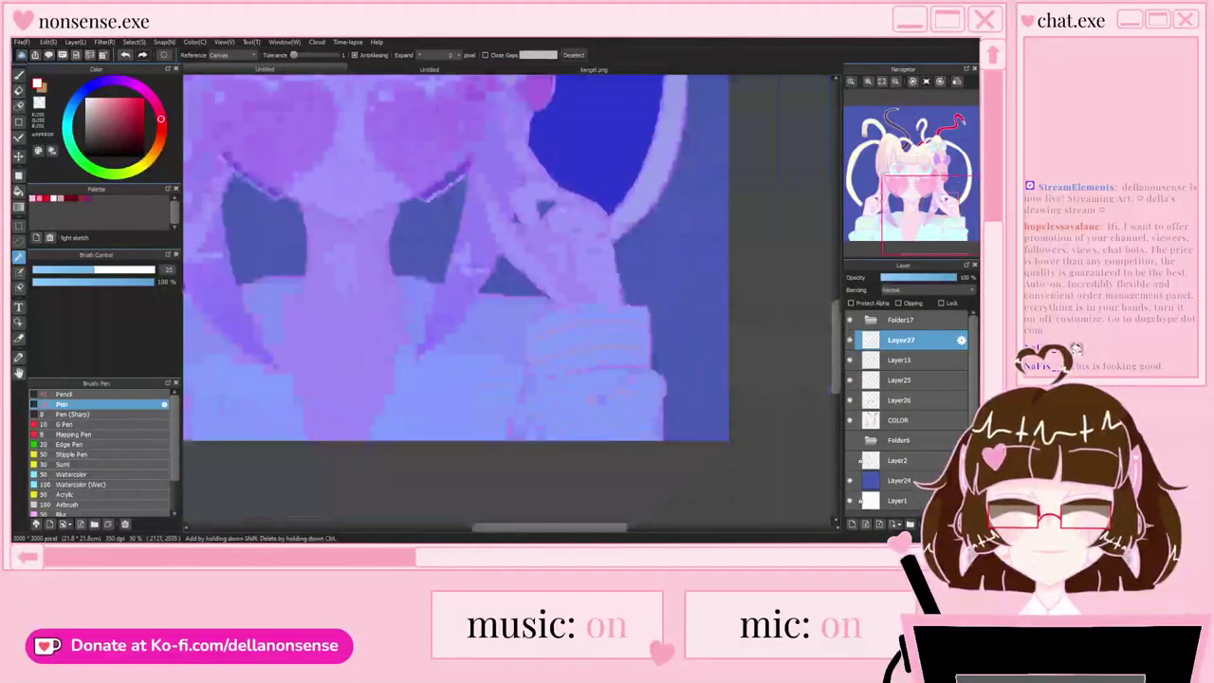
Step: Add the background inside the bow-side cable loop and between the cables above the head to the selection
scroll(425, 133, down, 1)
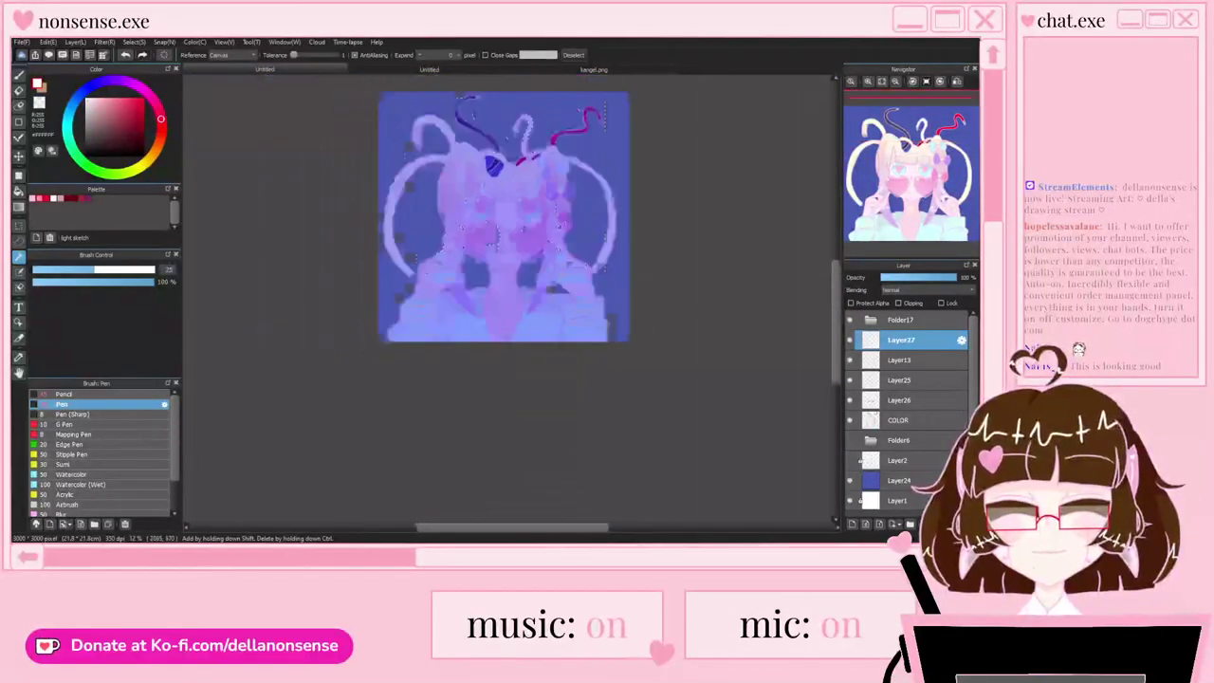
scroll(425, 133, up, 6)
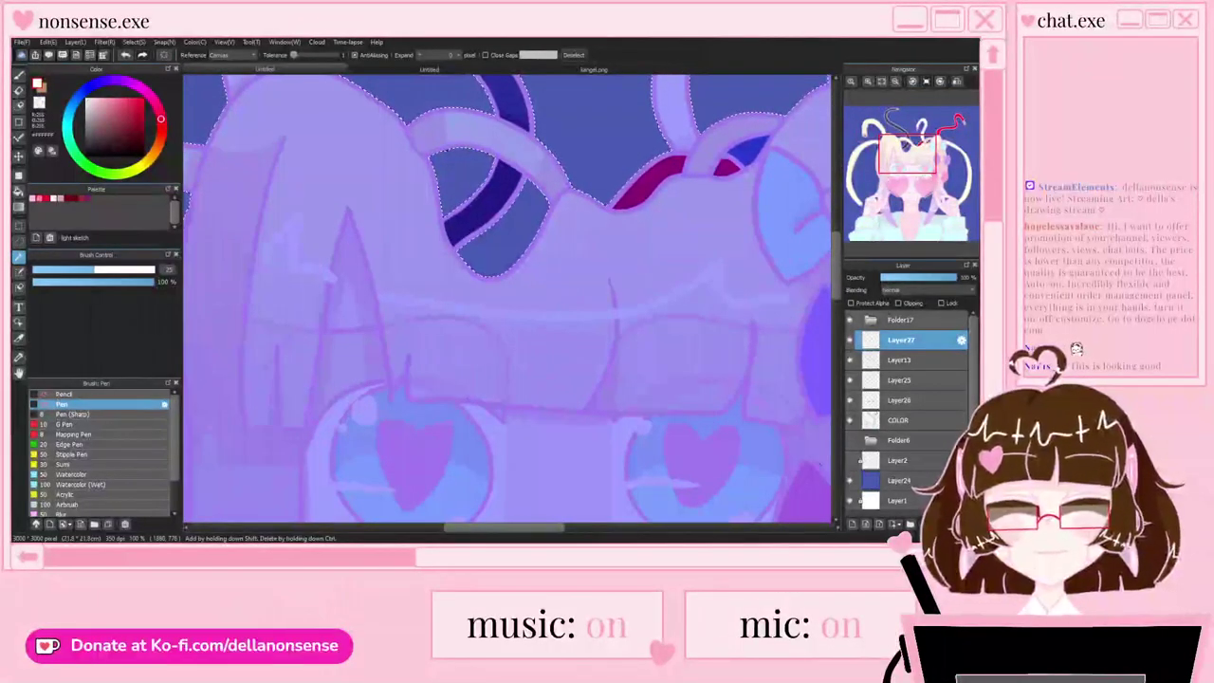
scroll(545, 208, down, 1)
scroll(507, 299, down, 3)
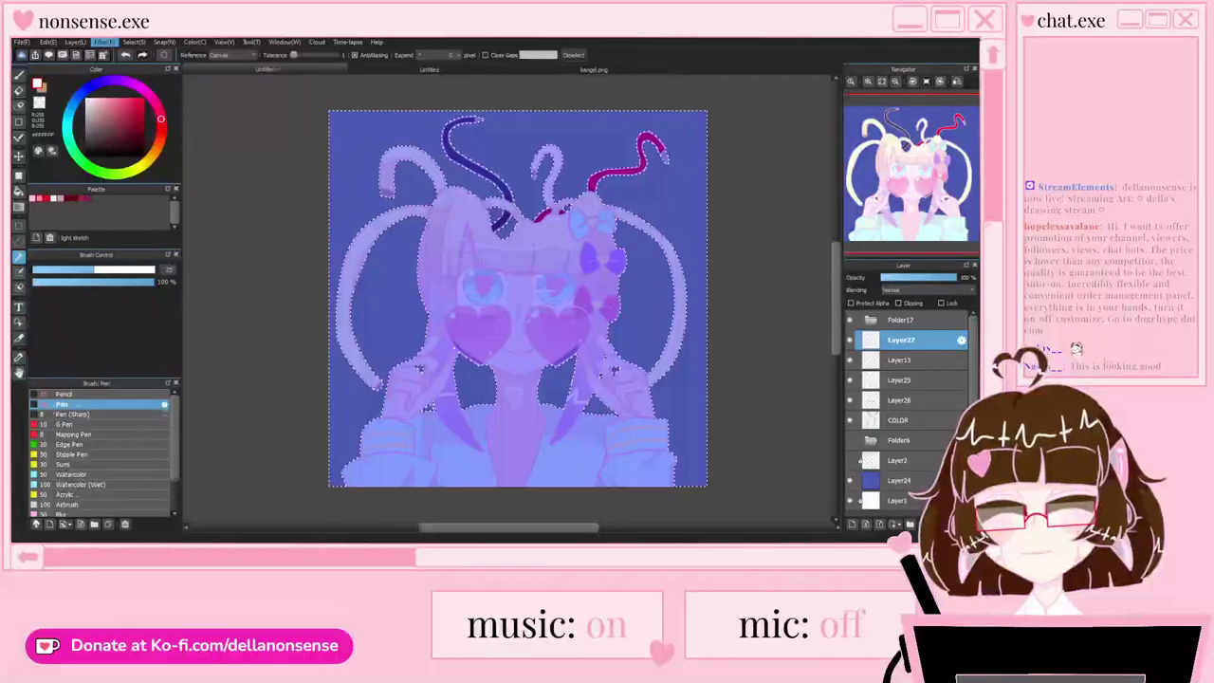
Step: Invert the selection so it covers the figure and check its outline
click(134, 42)
click(144, 76)
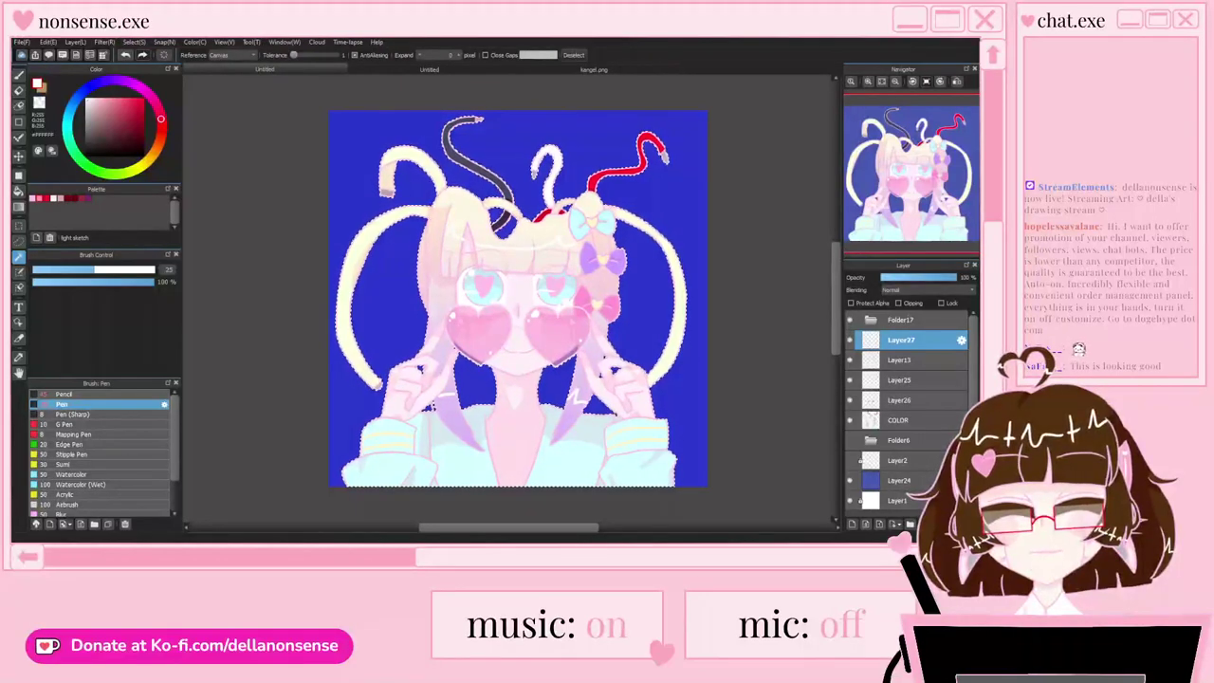
key(ctrl+d)
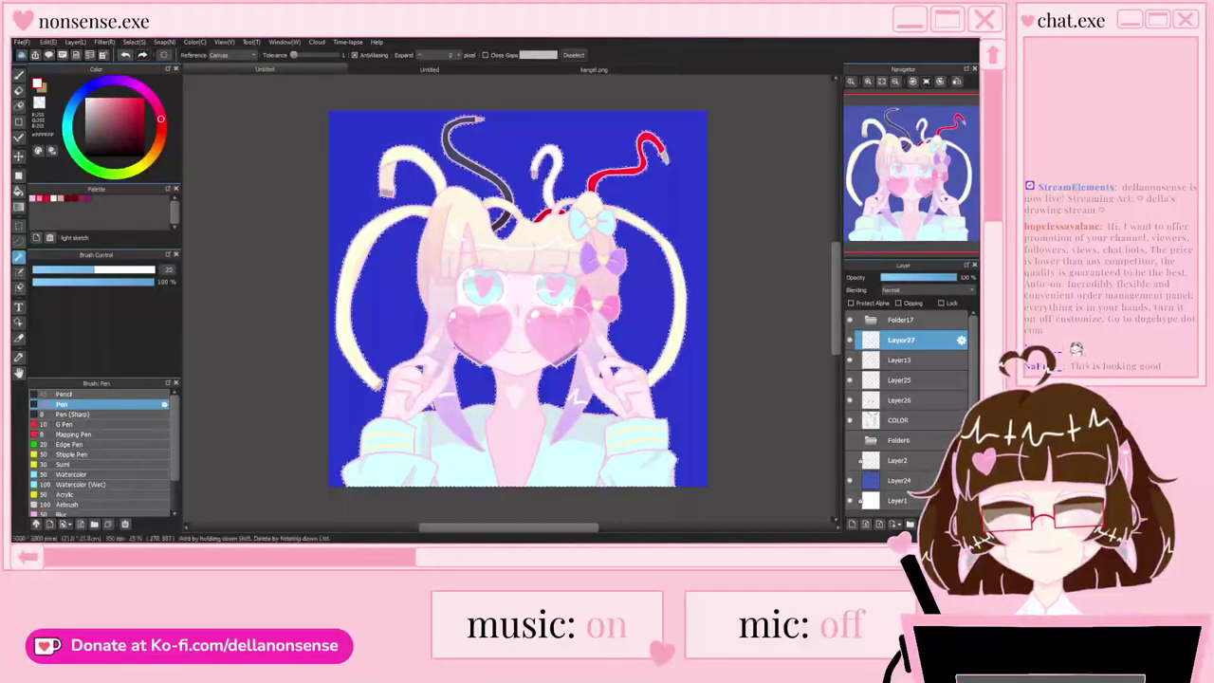
scroll(327, 123, up, 3)
scroll(415, 243, down, 3)
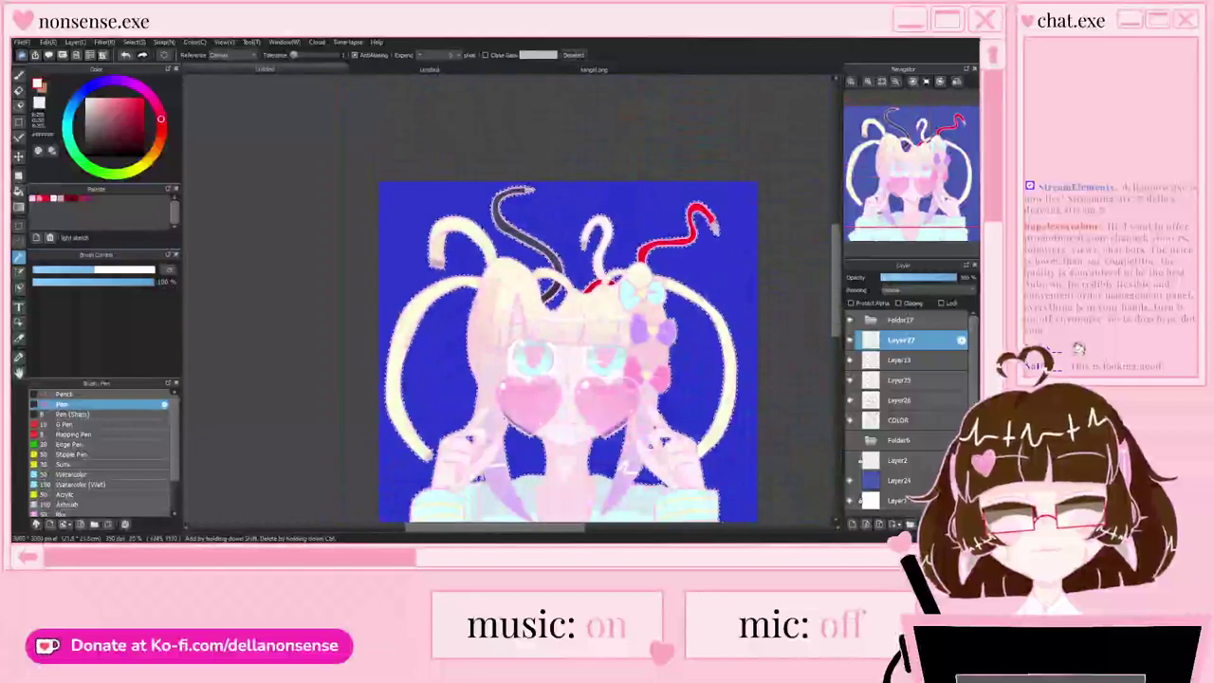
Step: Hide the highlight, line art and colour layers so only the blue background and the figure selection remain
drag(850, 340, 850, 380)
click(850, 400)
click(850, 420)
scroll(331, 181, down, 2)
scroll(437, 311, up, 2)
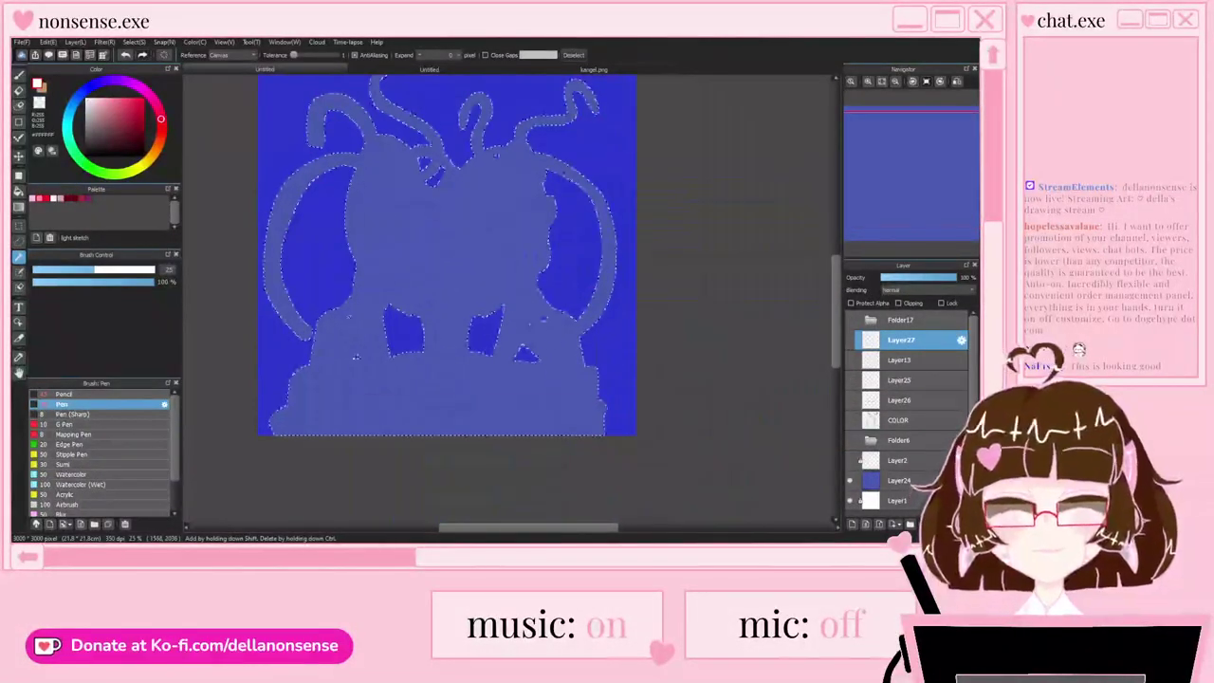
Step: Add a new layer above the blue background, fill the selected figure silhouette with white and deselect
click(900, 481)
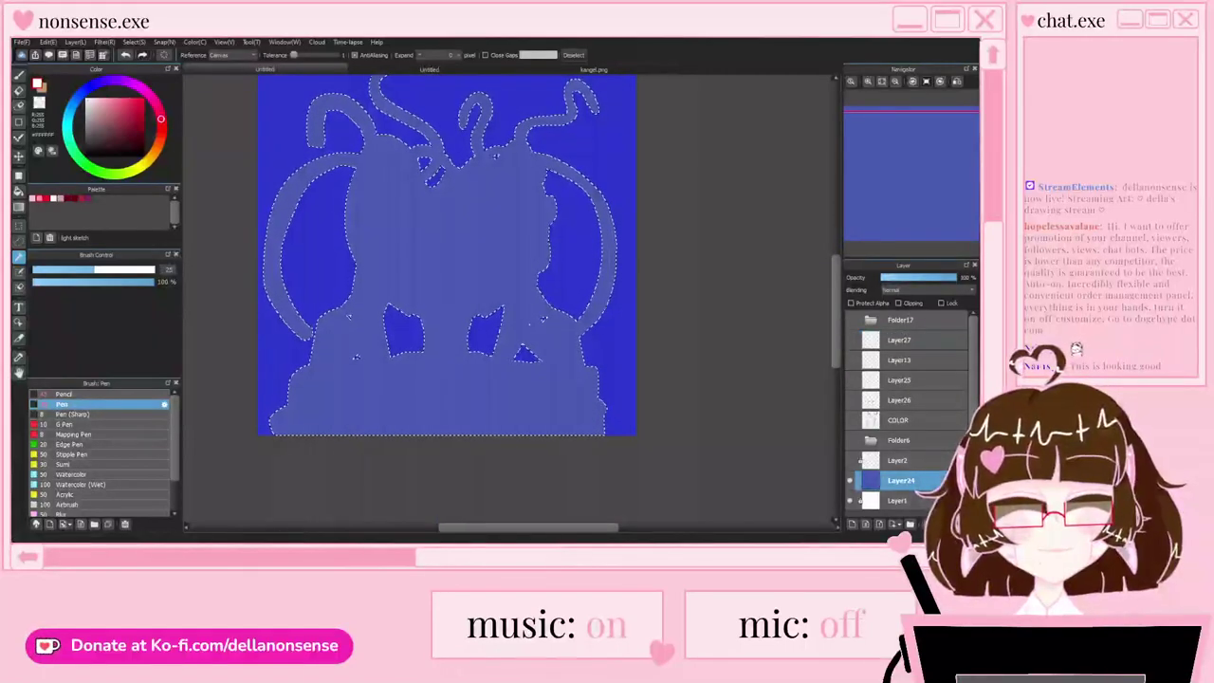
click(852, 524)
key(ctrl+d)
click(18, 189)
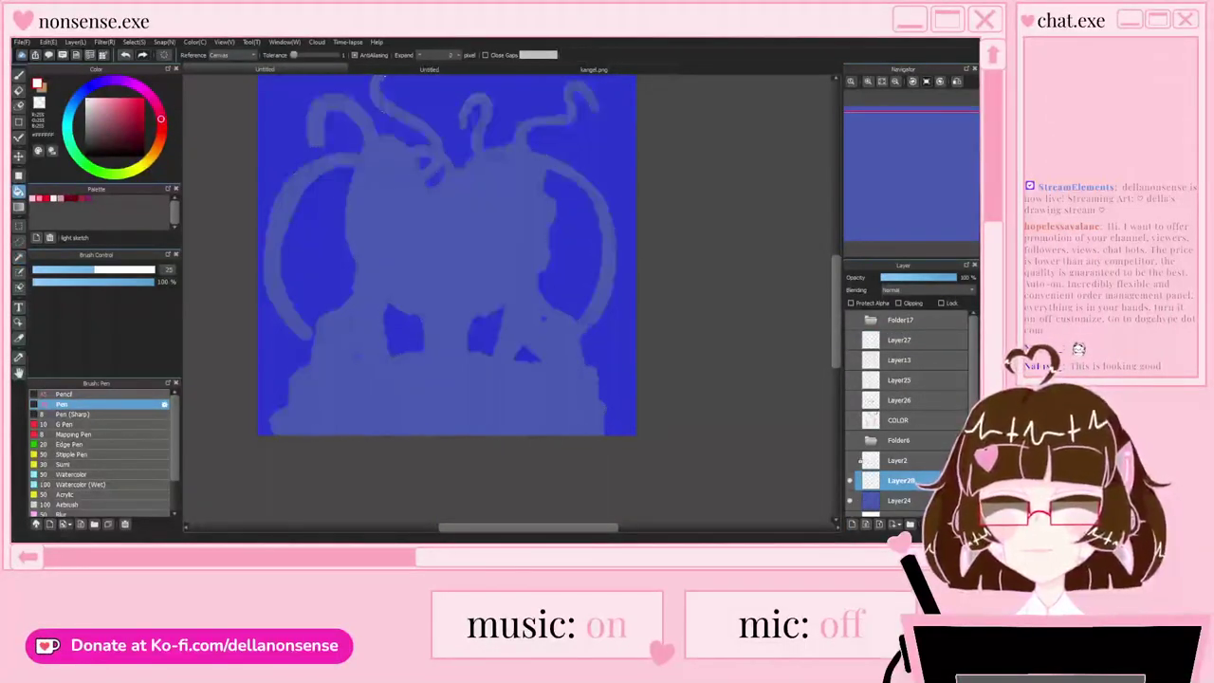
click(408, 244)
key(ctrl+d)
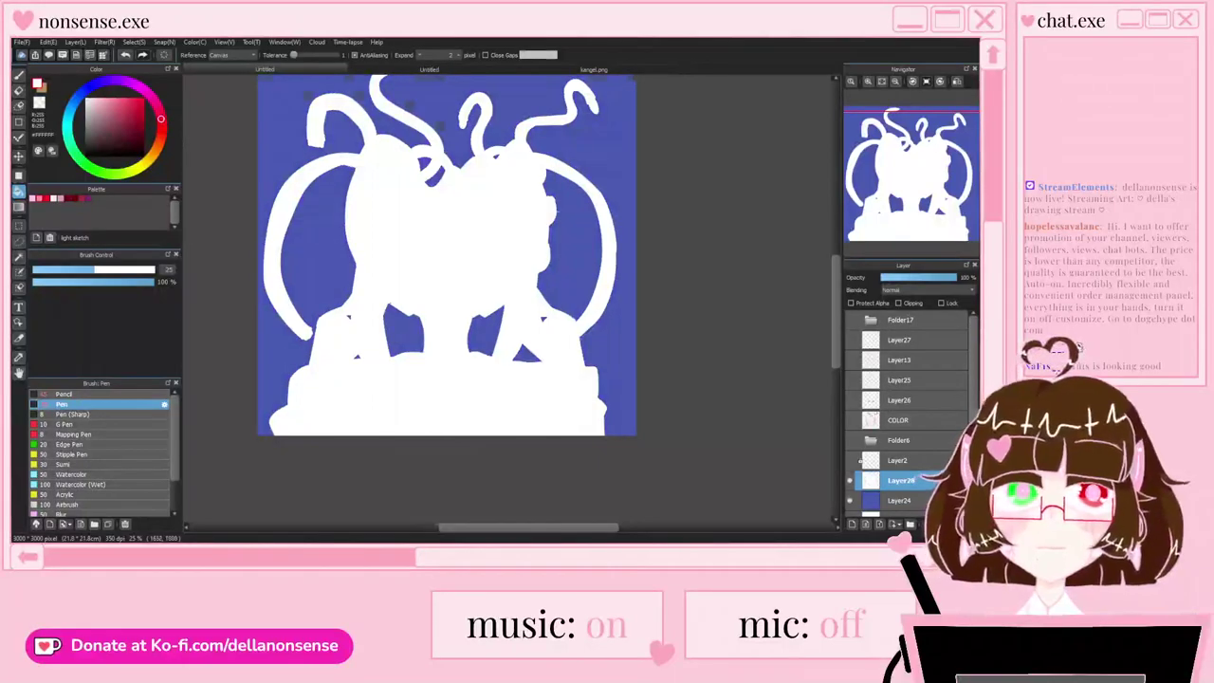
Step: Show the hidden artwork layers again over the white silhouette and check the whole drawing
drag(466, 282, 492, 302)
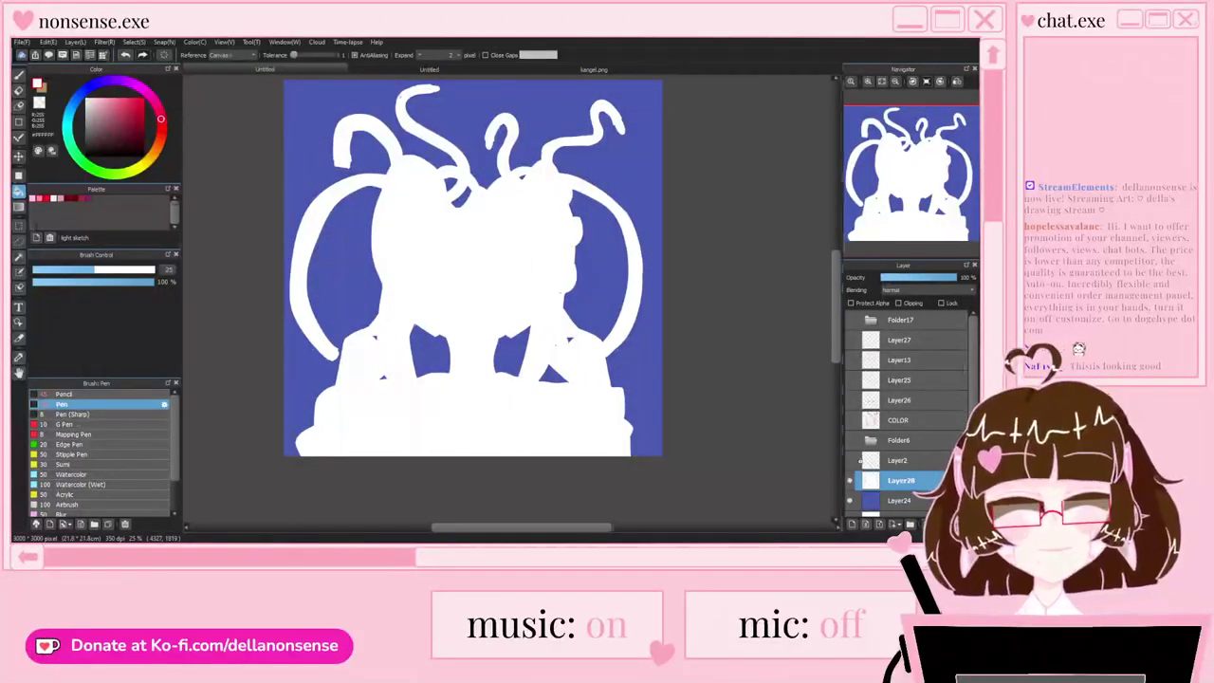
drag(850, 340, 850, 420)
click(850, 319)
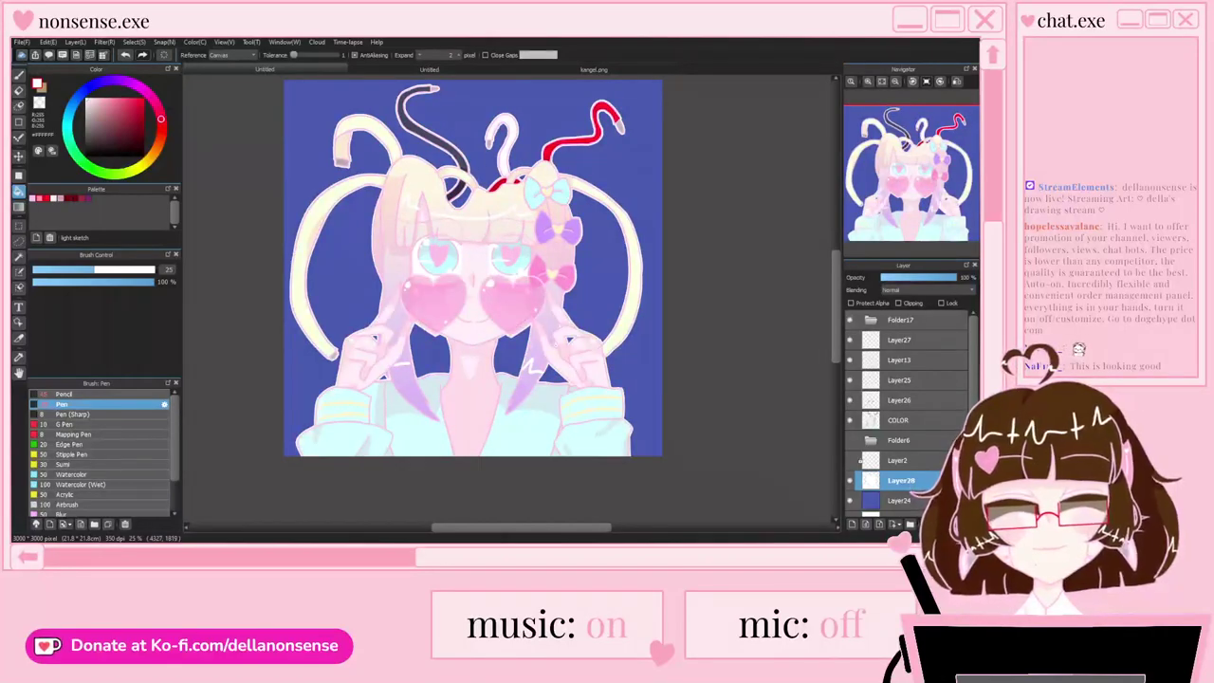
key(ctrl+minus)
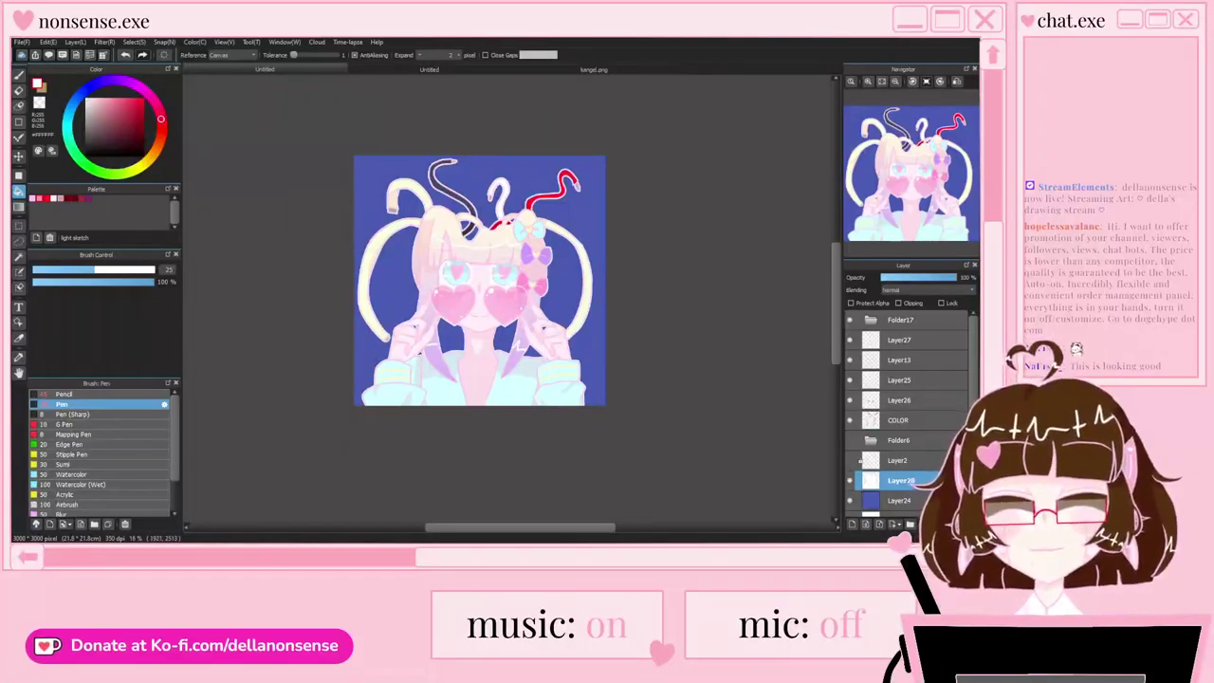
scroll(514, 362, up, 1)
scroll(484, 355, down, 1)
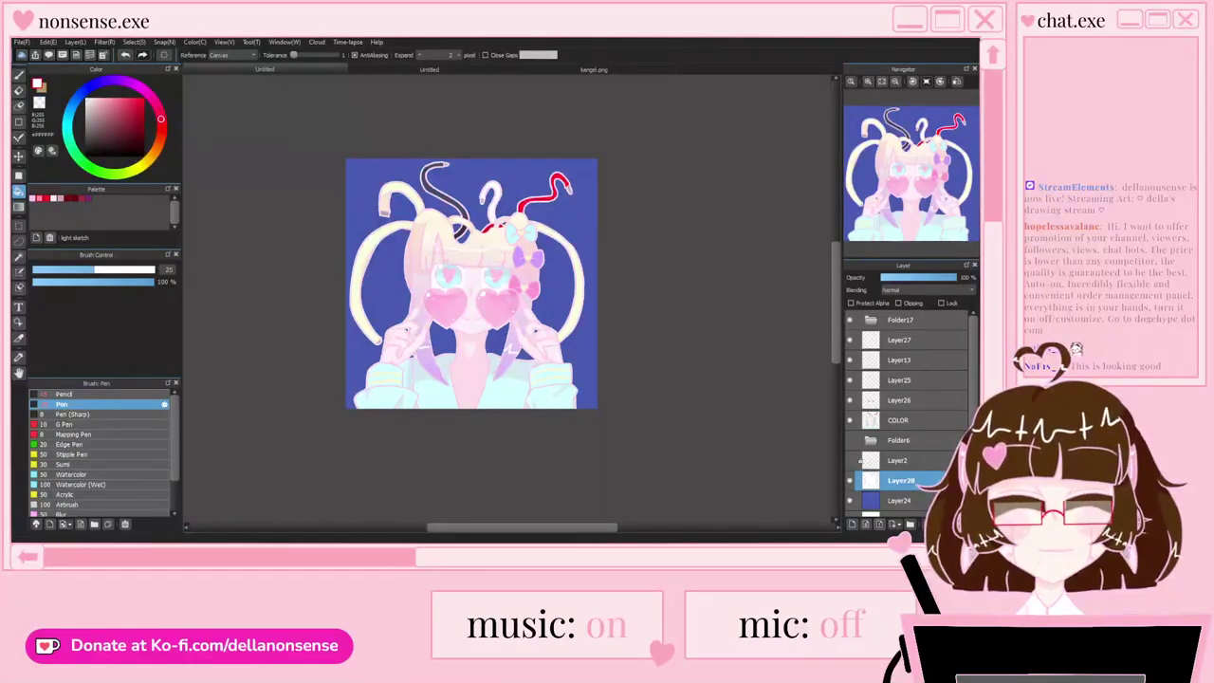
Step: On a new layer beneath the white silhouette, draw a wavy line across the canvas in pink sampled from the artwork
click(852, 524)
key(ctrl+plus)
key(ctrl+plus)
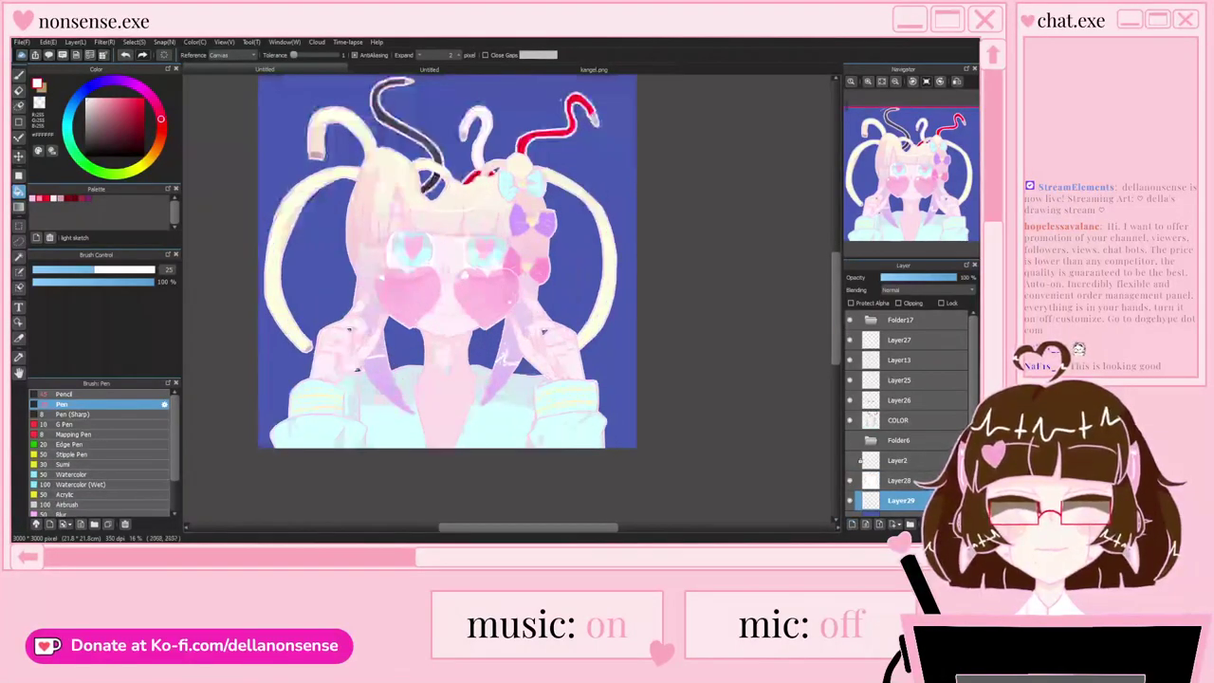
scroll(533, 332, up, 2)
right_click(546, 340)
scroll(554, 345, down, 3)
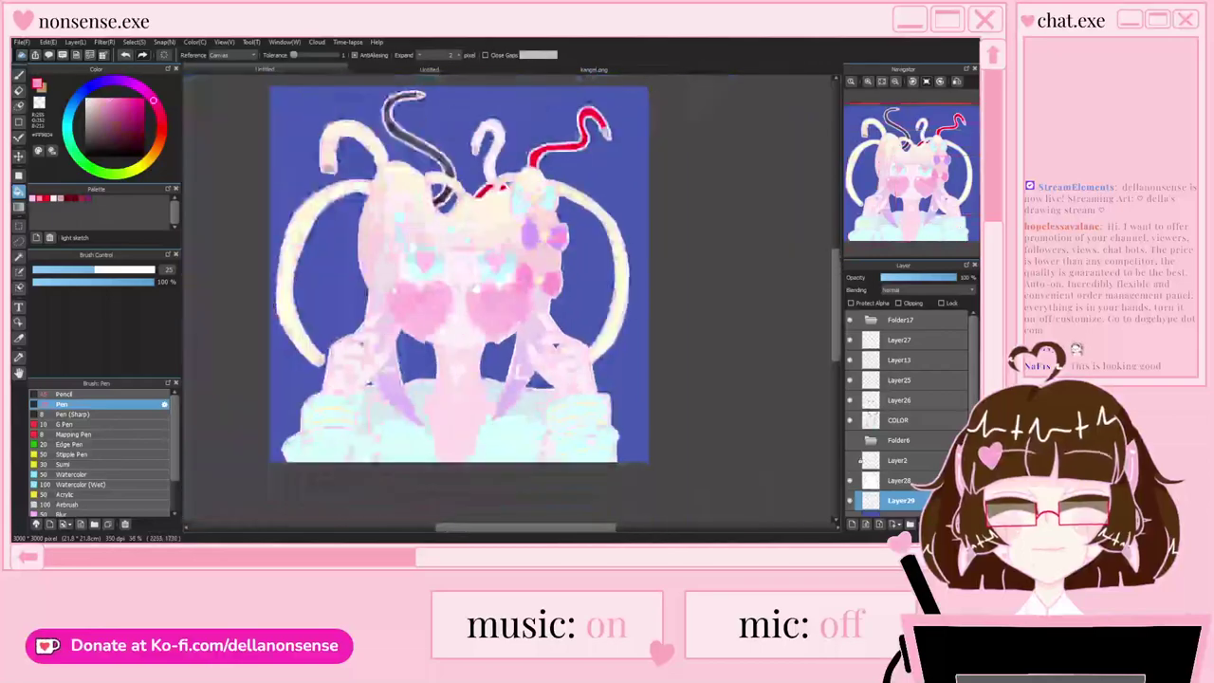
key(b)
scroll(363, 260, down, 1)
scroll(335, 171, up, 2)
mouse_move(264, 198)
mouse_down()
mouse_move(358, 247)
mouse_move(547, 215)
mouse_move(707, 372)
mouse_move(774, 343)
mouse_up()
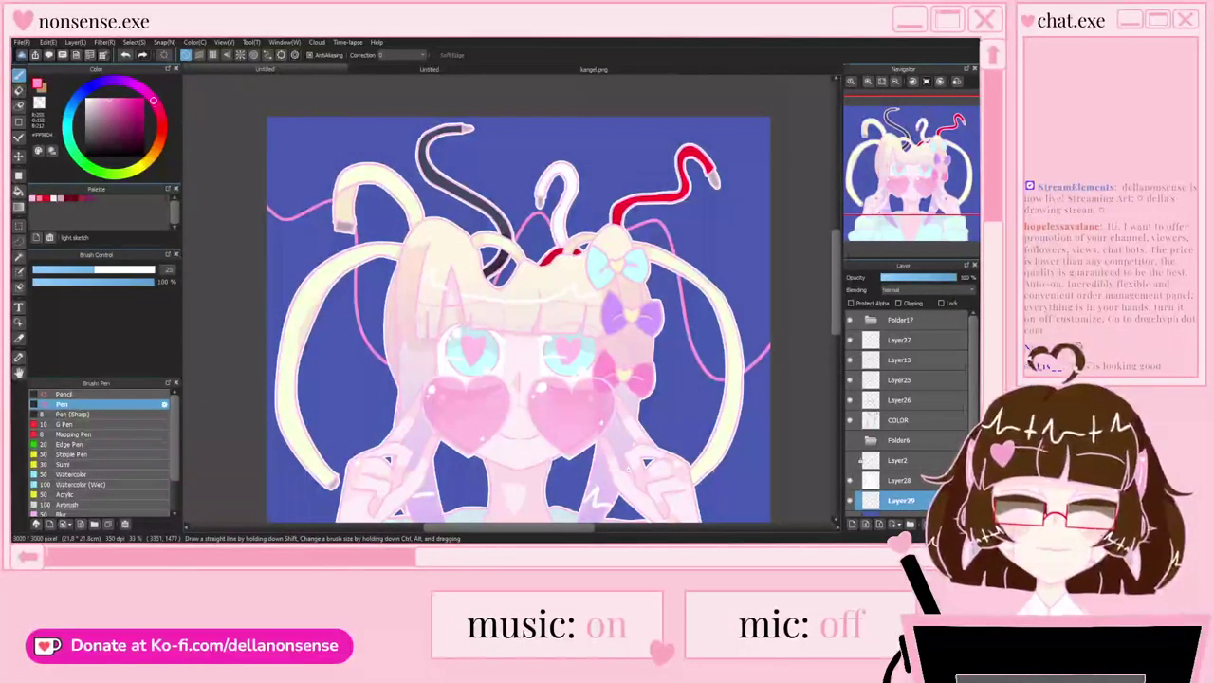
Step: Hide the artwork layers and fill the area above the wavy line with pink
drag(850, 400, 850, 421)
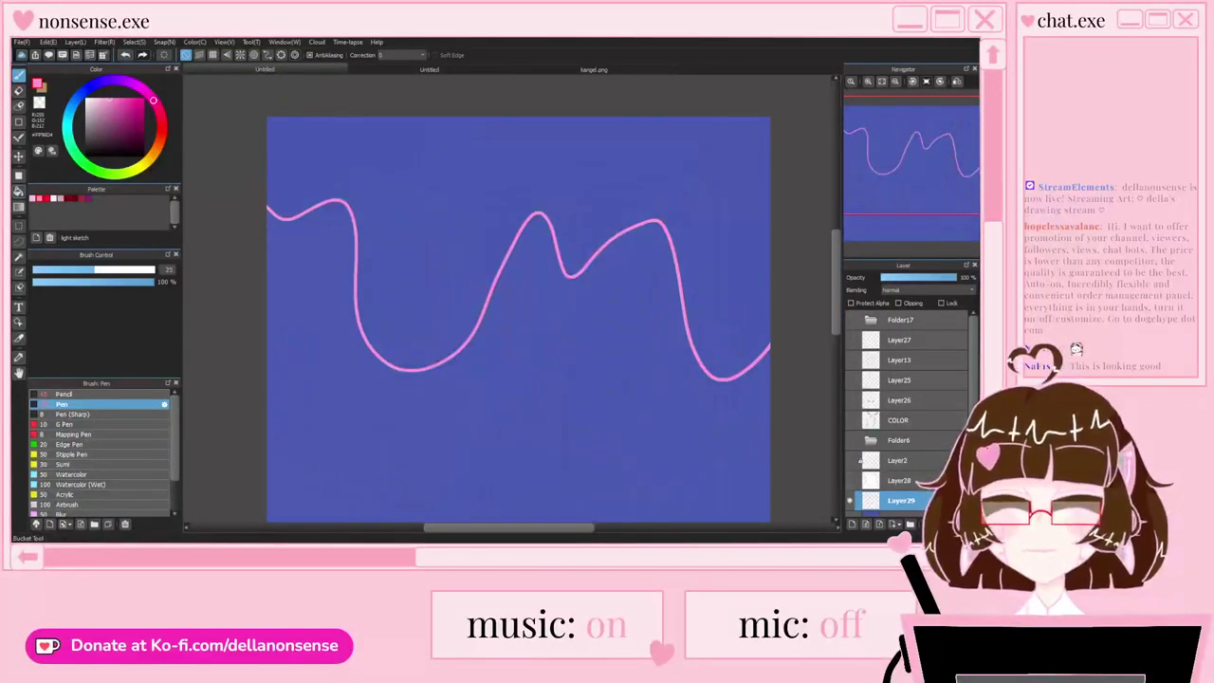
click(19, 192)
click(378, 195)
scroll(379, 195, down, 2)
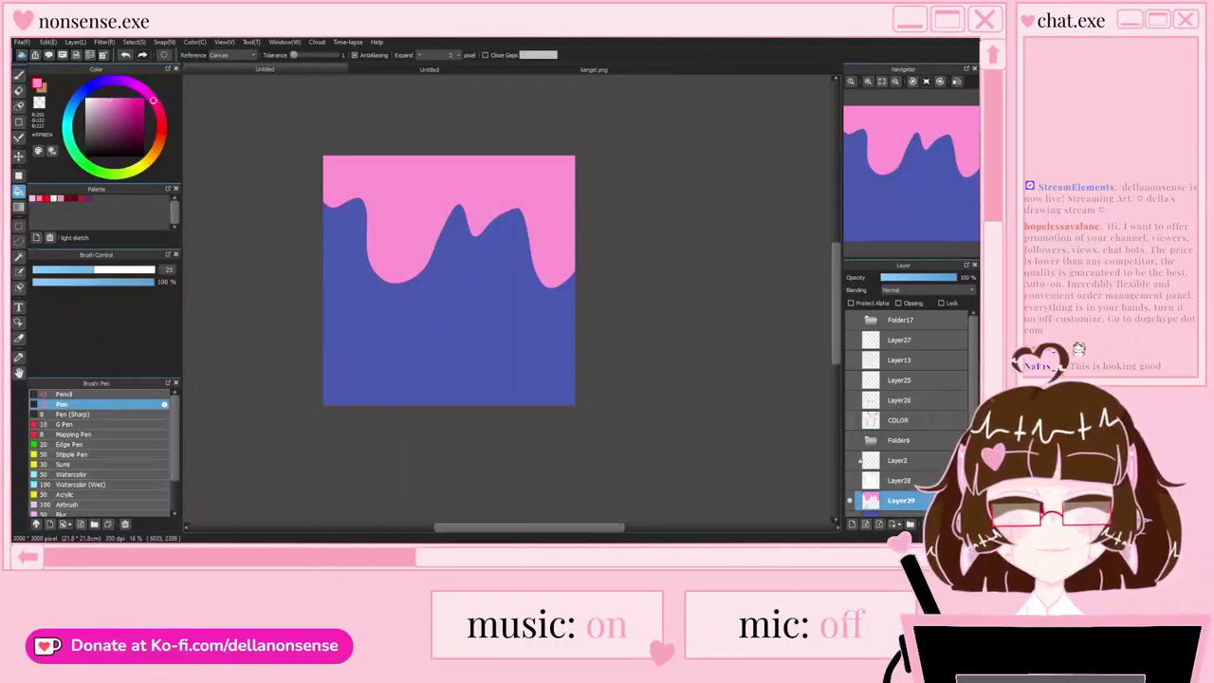
Step: Show the artwork and white silhouette layers again and lower the pink drip layer's opacity to 33%
click(850, 339)
click(850, 361)
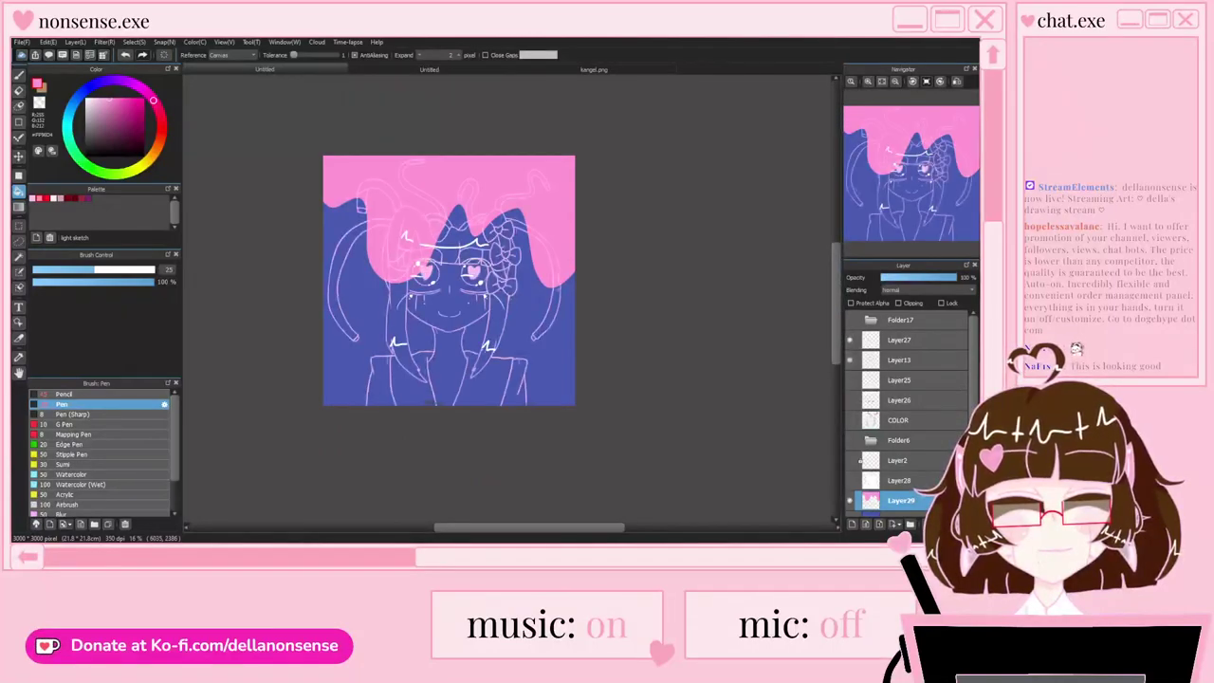
click(850, 380)
click(850, 401)
click(850, 420)
drag(934, 277, 906, 278)
click(850, 320)
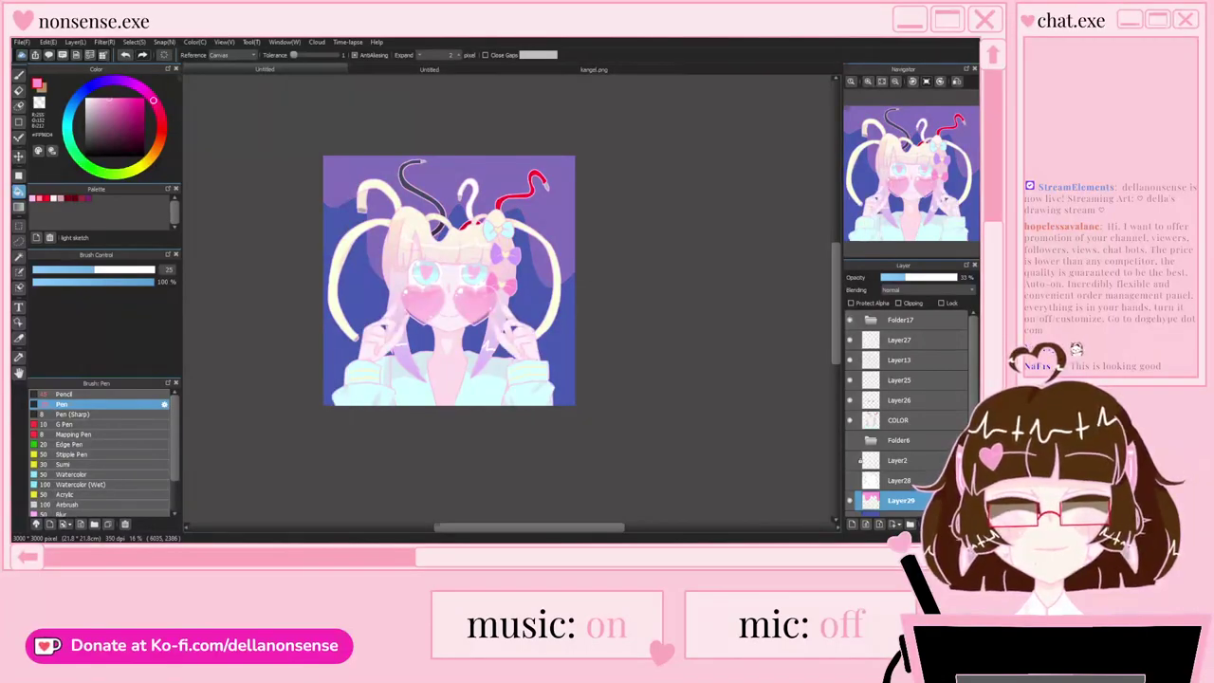
scroll(515, 351, up, 1)
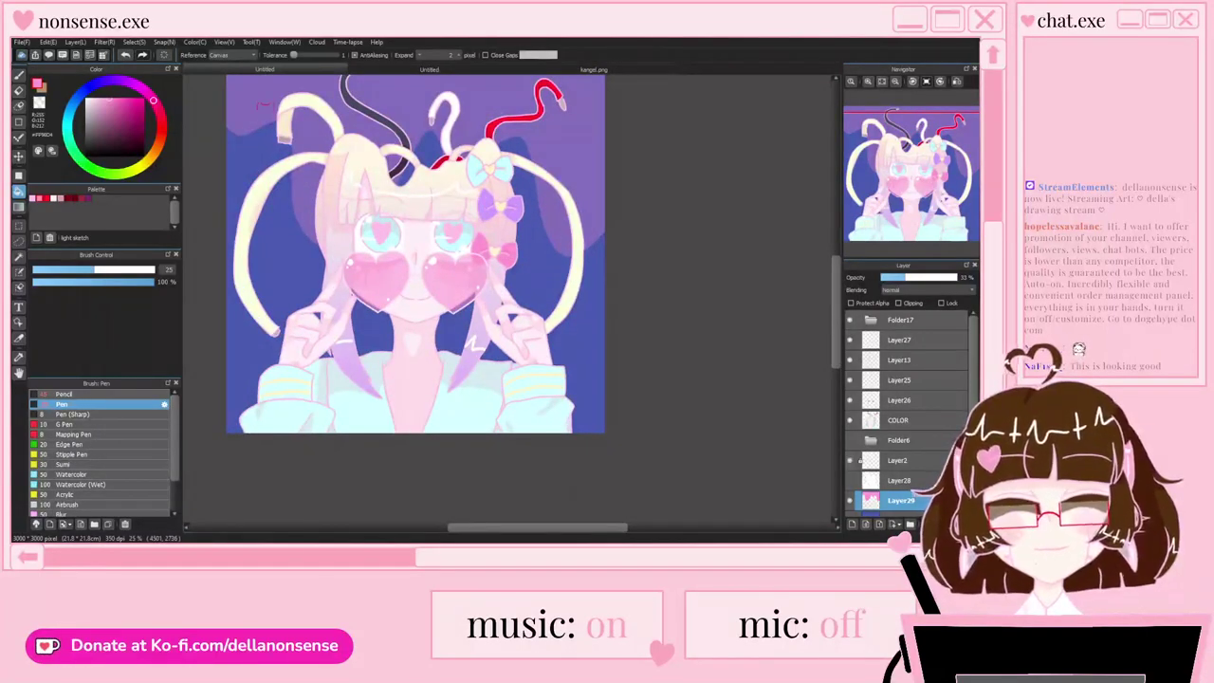
click(850, 480)
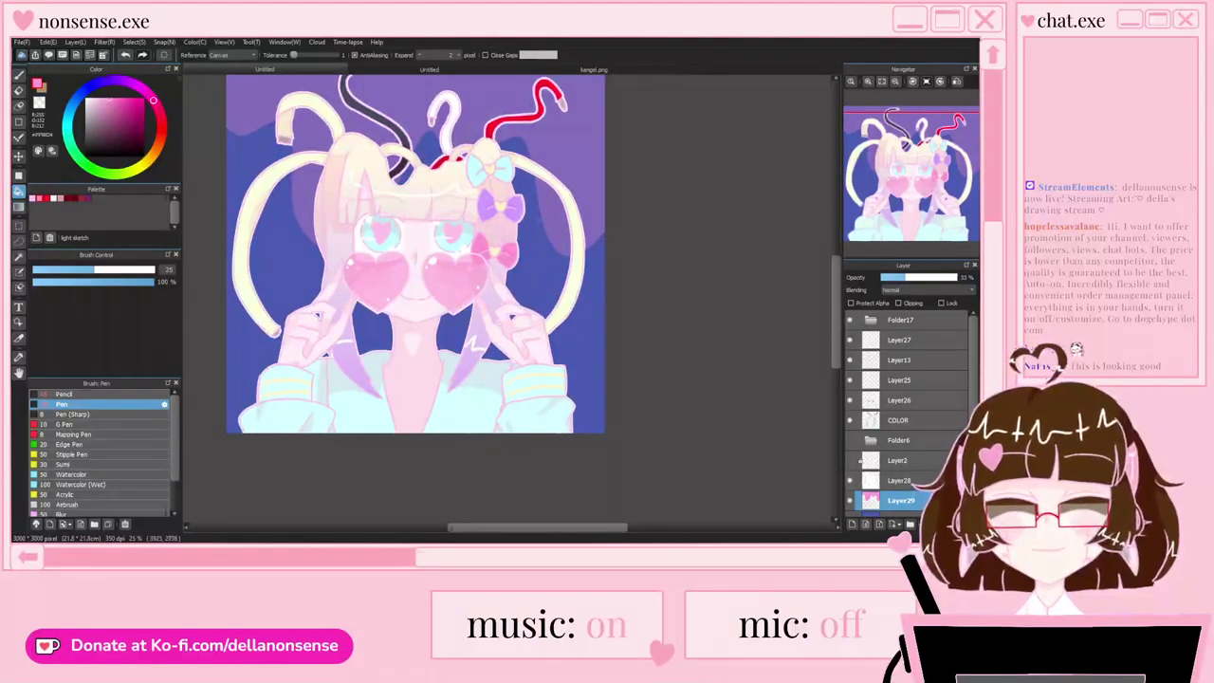
Step: Examine how the translucent pink drip background looks behind the figure, up close and as a whole
scroll(619, 358, down, 1)
scroll(619, 358, up, 1)
scroll(620, 362, down, 1)
scroll(599, 400, up, 1)
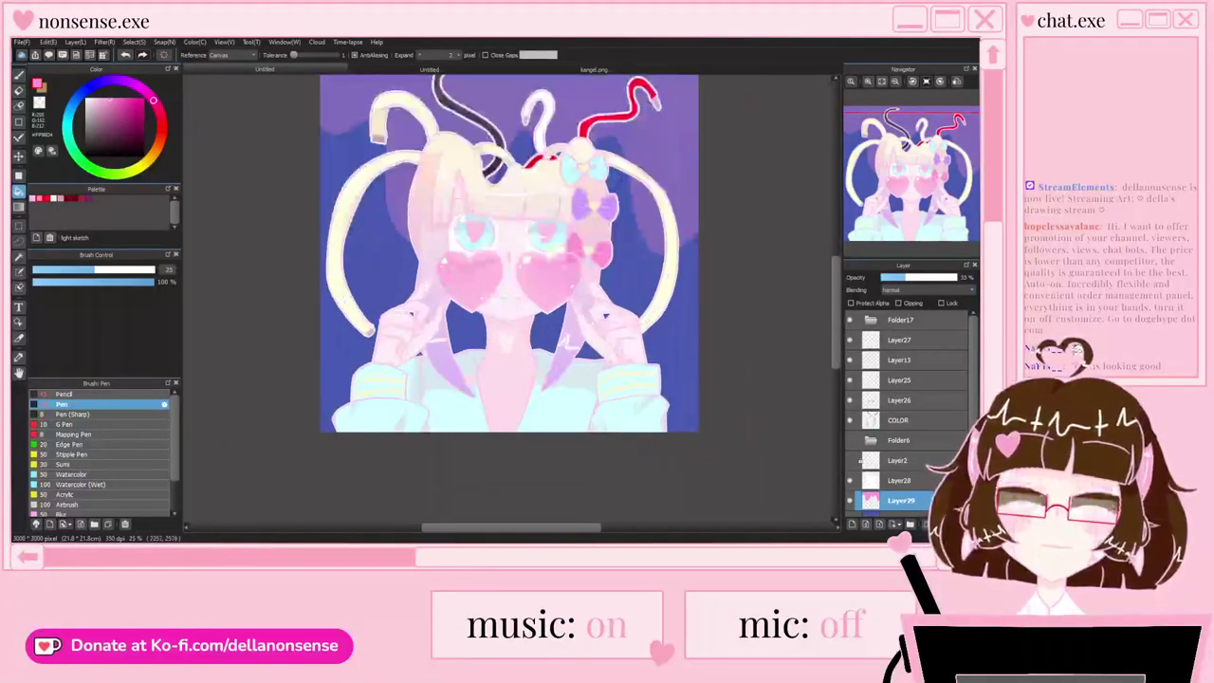
scroll(530, 350, up, 1)
scroll(522, 343, down, 1)
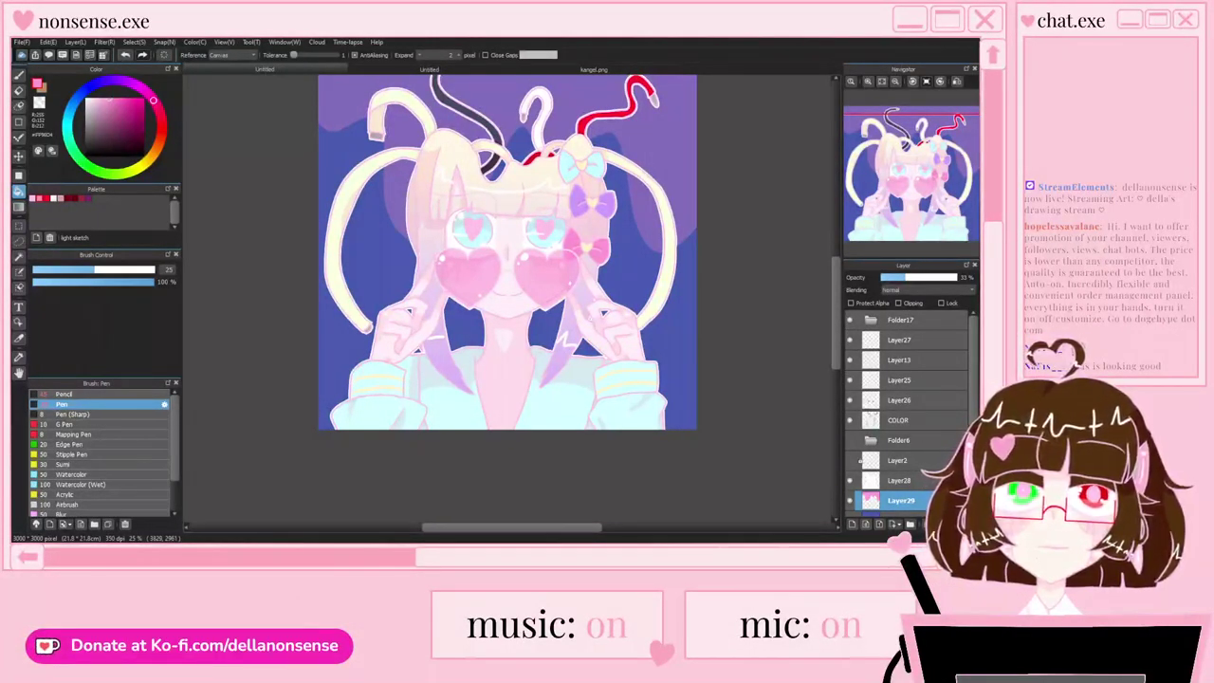
scroll(455, 310, down, 2)
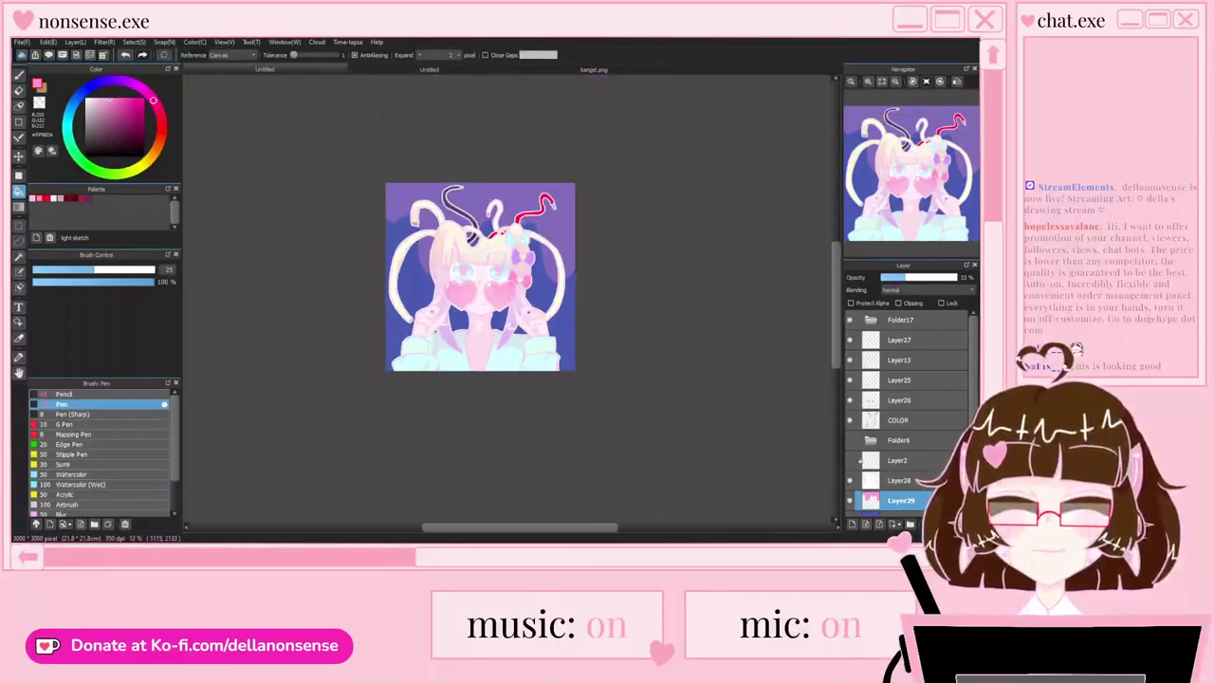
scroll(462, 276, up, 3)
scroll(508, 299, down, 1)
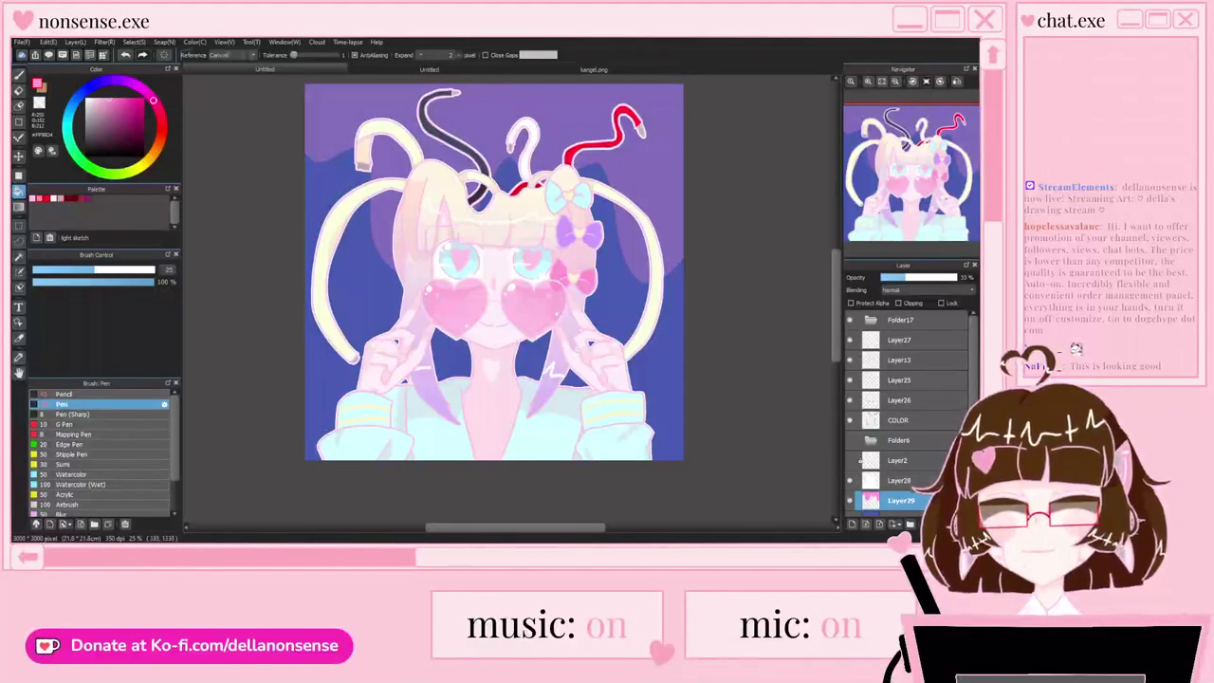
Step: Draw and fill two pink background hearts, one under the bent cable opposite the bows and one inside the bow-side loop
key(b)
scroll(330, 224, up, 2)
mouse_move(328, 139)
mouse_down()
mouse_move(350, 118)
mouse_move(329, 137)
mouse_up()
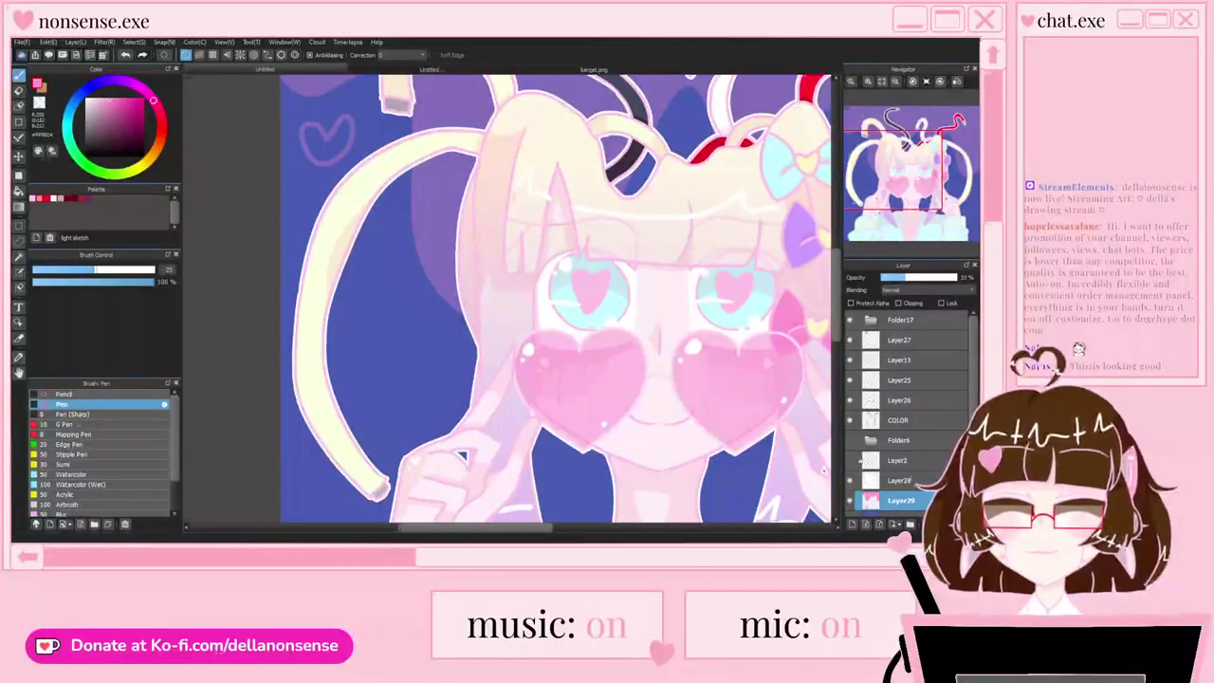
scroll(508, 178, down, 3)
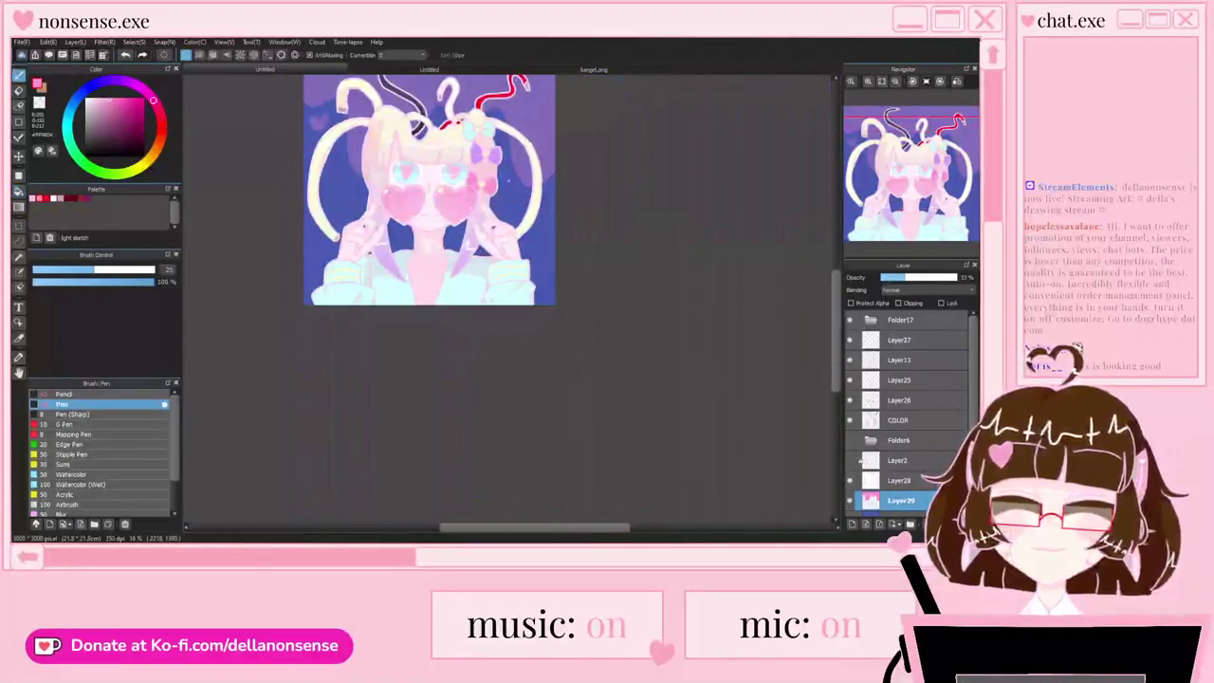
scroll(507, 178, up, 3)
mouse_move(489, 211)
mouse_down()
mouse_move(478, 241)
mouse_move(491, 210)
mouse_up()
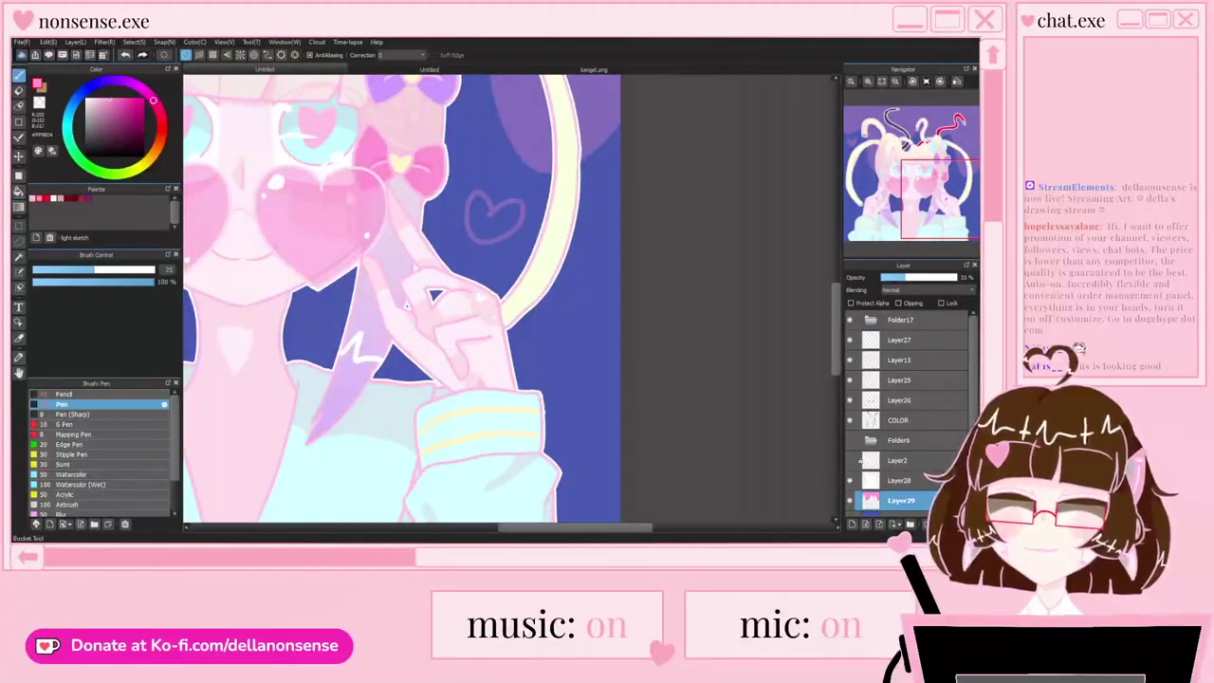
scroll(406, 304, down, 3)
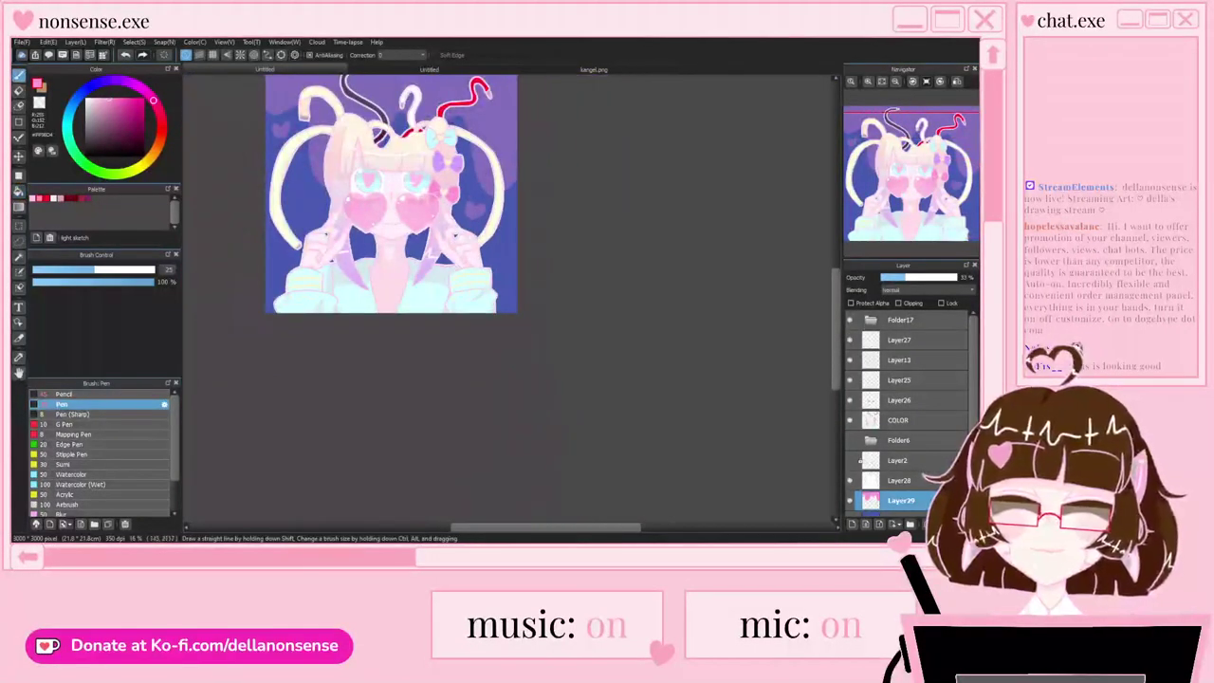
Step: Draw a third pink heart in the background beside the hand opposite the bows and fill it
scroll(319, 201, up, 5)
drag(322, 270, 301, 308)
drag(323, 269, 353, 273)
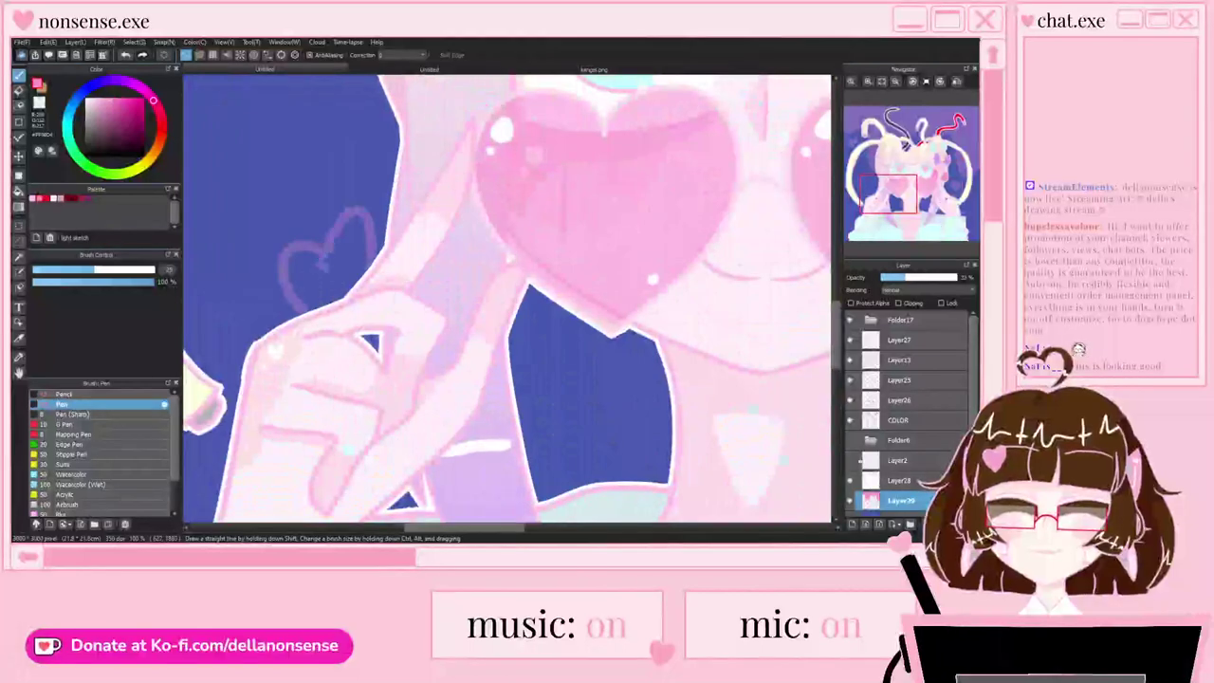
key(g)
click(332, 270)
key(b)
scroll(354, 287, down, 5)
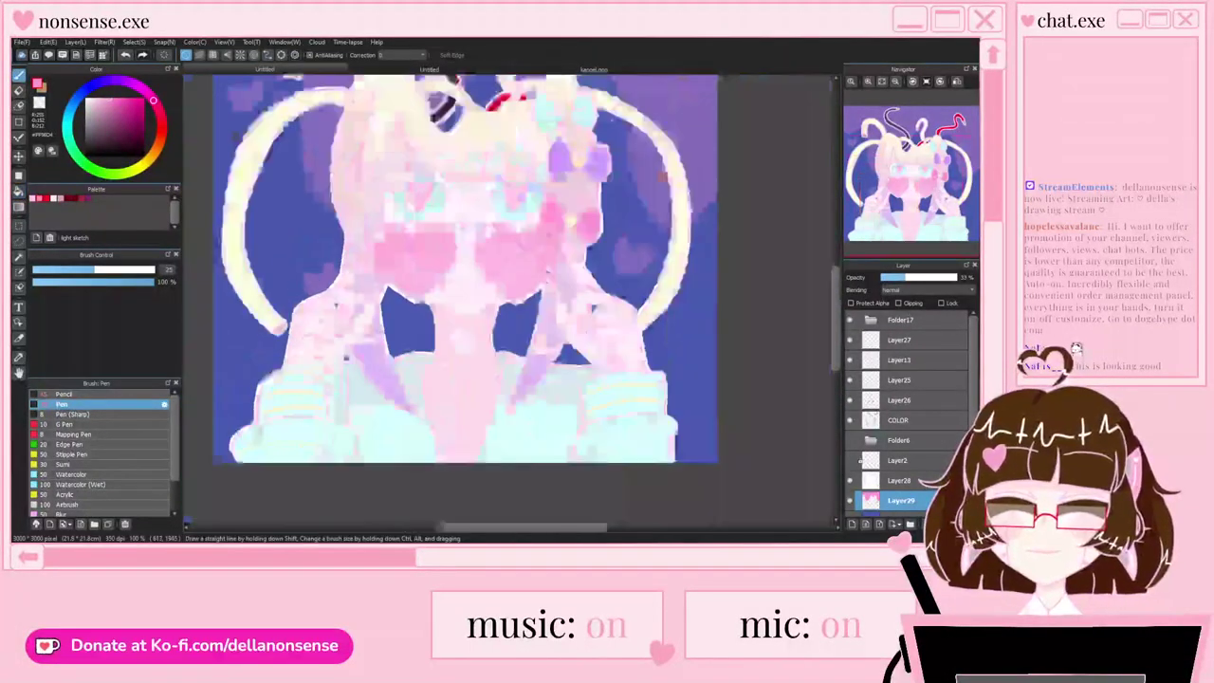
scroll(364, 258, up, 2)
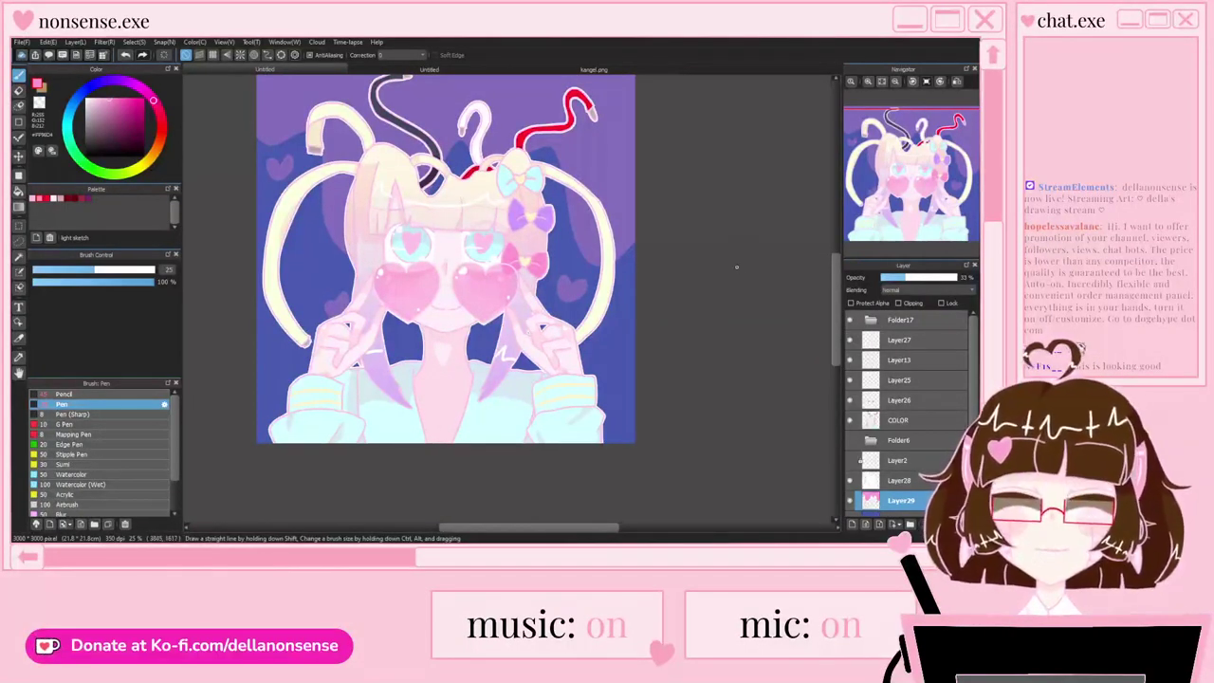
Step: Write a small black signature along the upper collar edge beside the neck, on a new top layer with pen size 5
drag(704, 209, 718, 228)
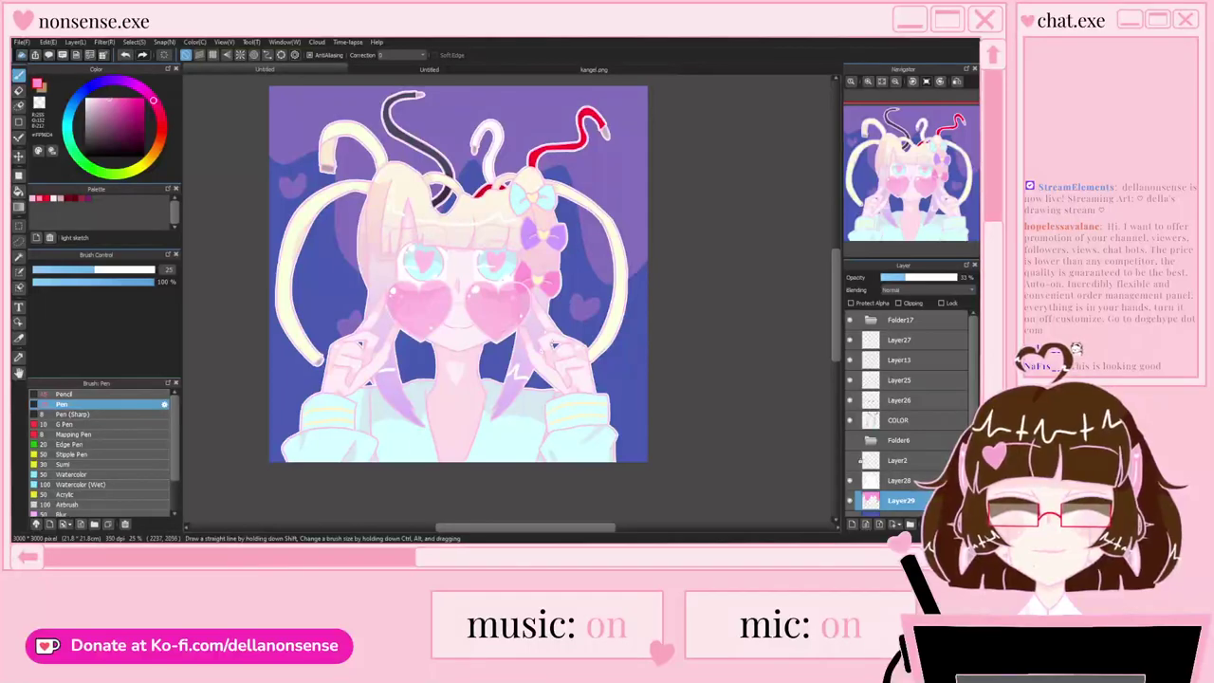
scroll(487, 429, up, 2)
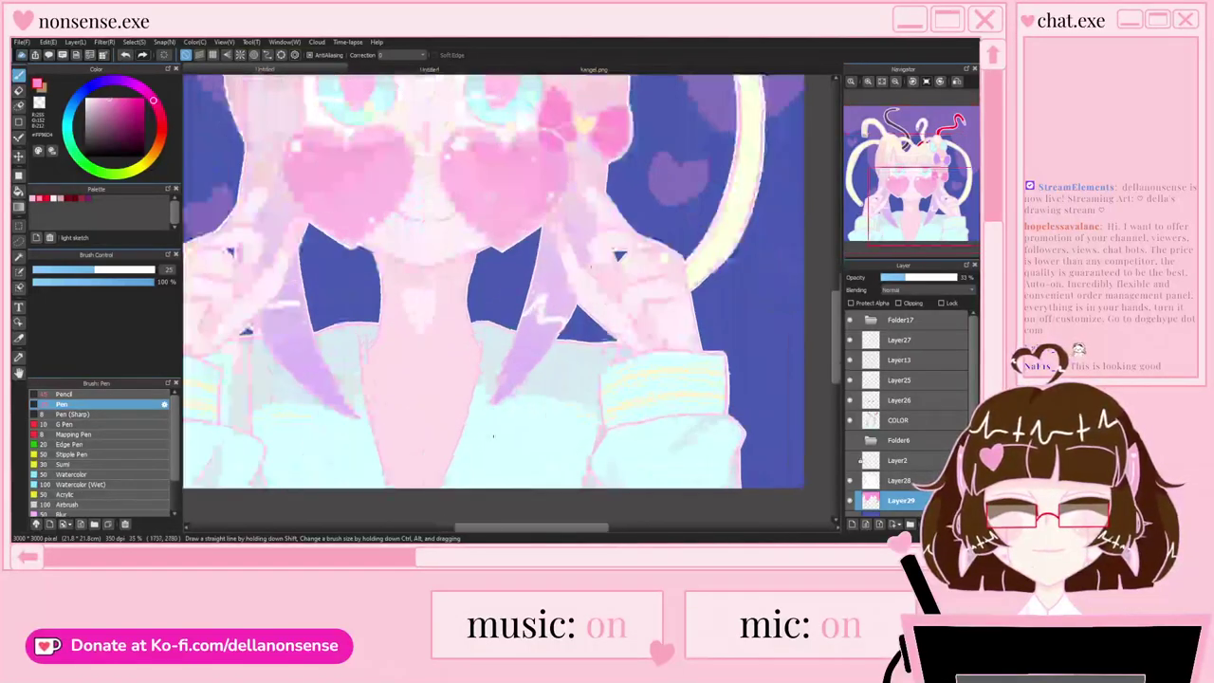
scroll(495, 419, down, 2)
scroll(458, 285, up, 2)
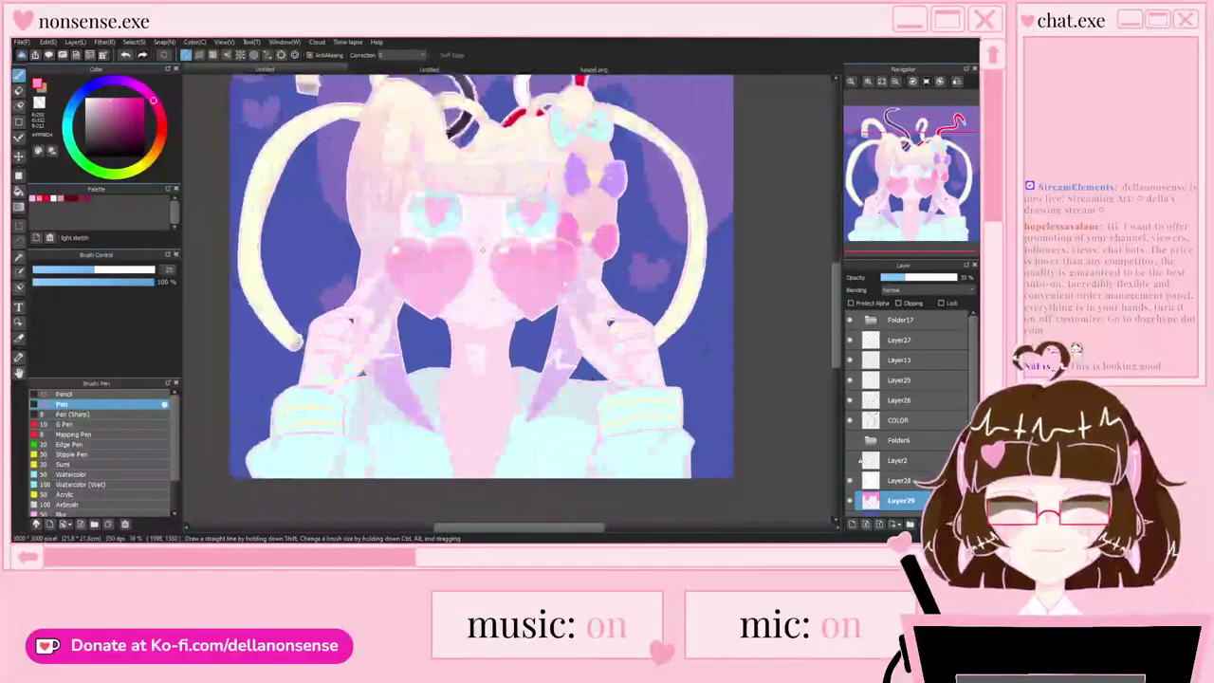
scroll(778, 359, down, 2)
scroll(645, 296, up, 3)
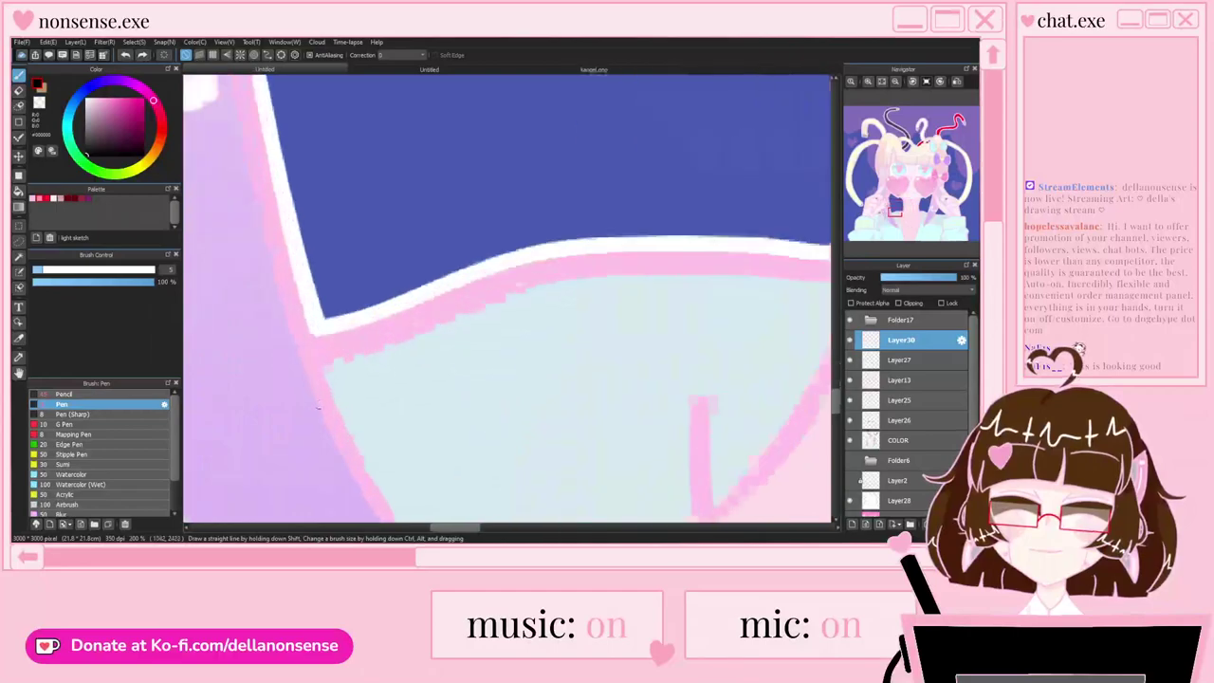
mouse_move(363, 291)
mouse_down()
mouse_move(407, 276)
mouse_move(411, 245)
mouse_move(423, 262)
mouse_move(461, 243)
mouse_move(541, 241)
mouse_move(590, 216)
mouse_move(621, 230)
mouse_move(705, 218)
mouse_move(721, 233)
mouse_move(756, 222)
mouse_up()
scroll(757, 222, down, 10)
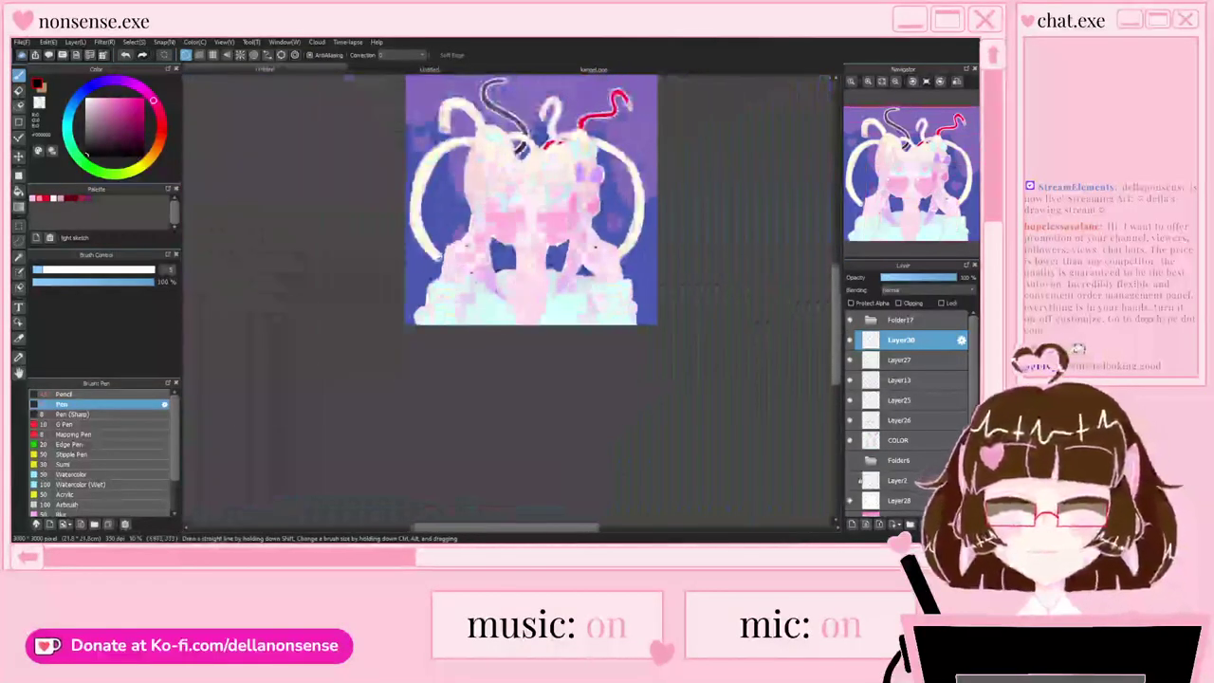
scroll(516, 179, up, 2)
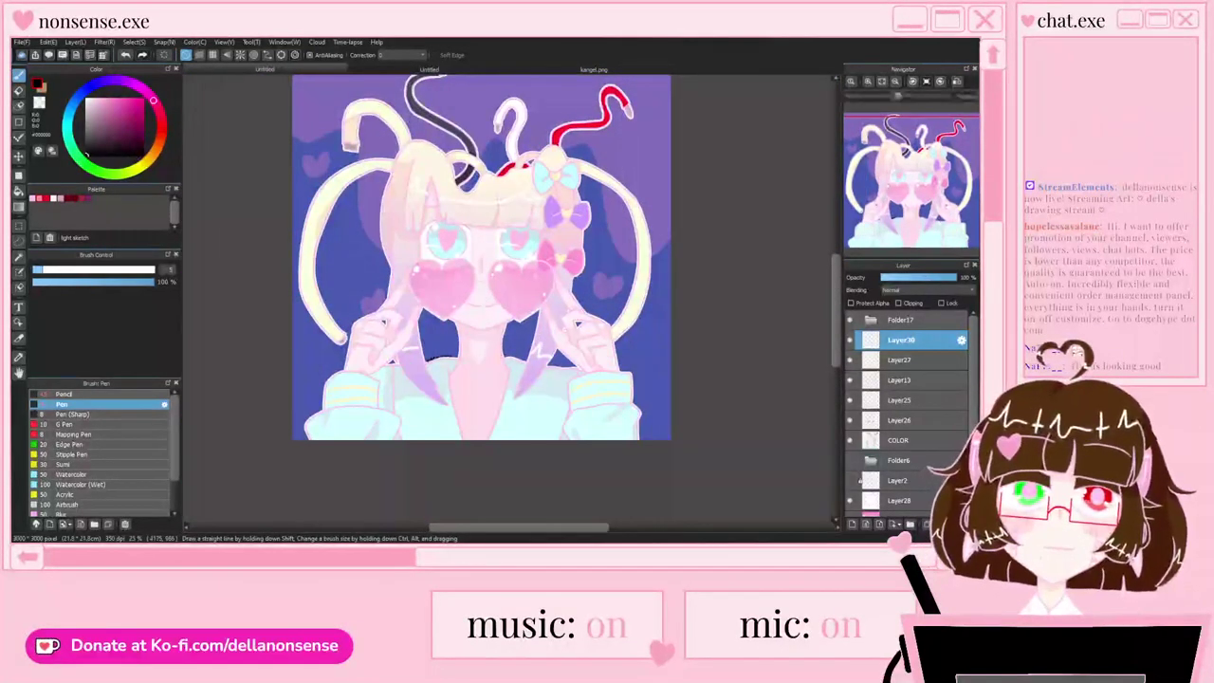
click(882, 80)
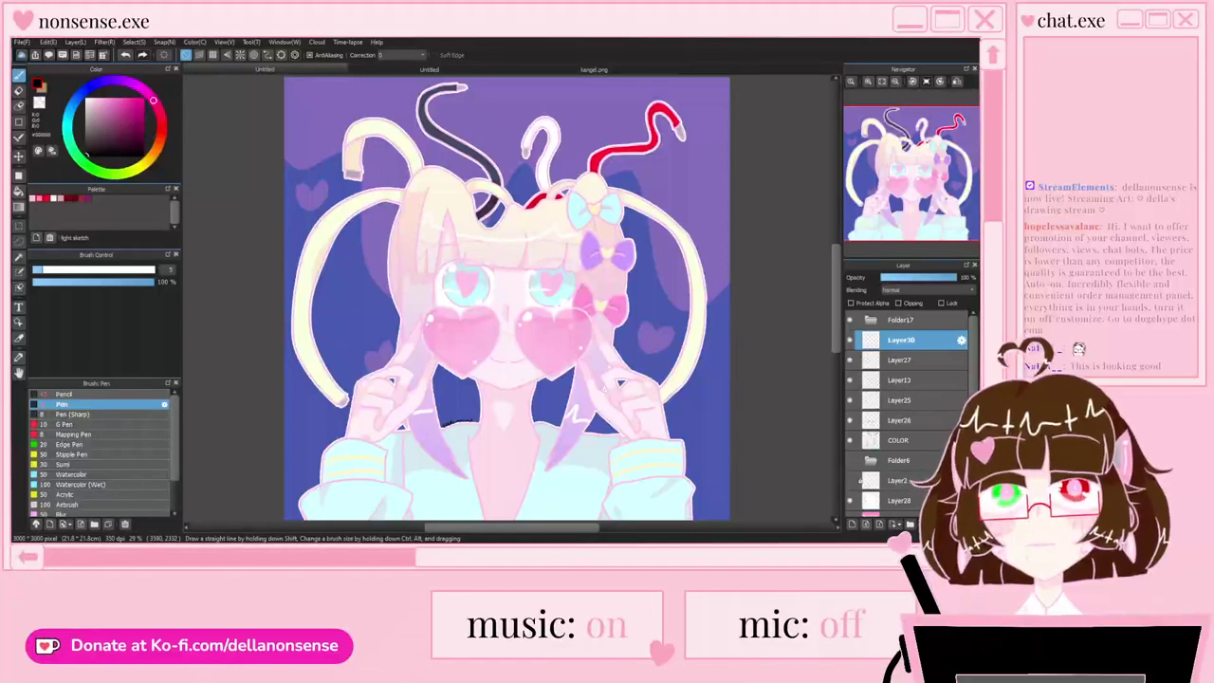
Step: Check the whole signed drawing, close the spare untitled canvas and return to the finished one
scroll(477, 423, down, 1)
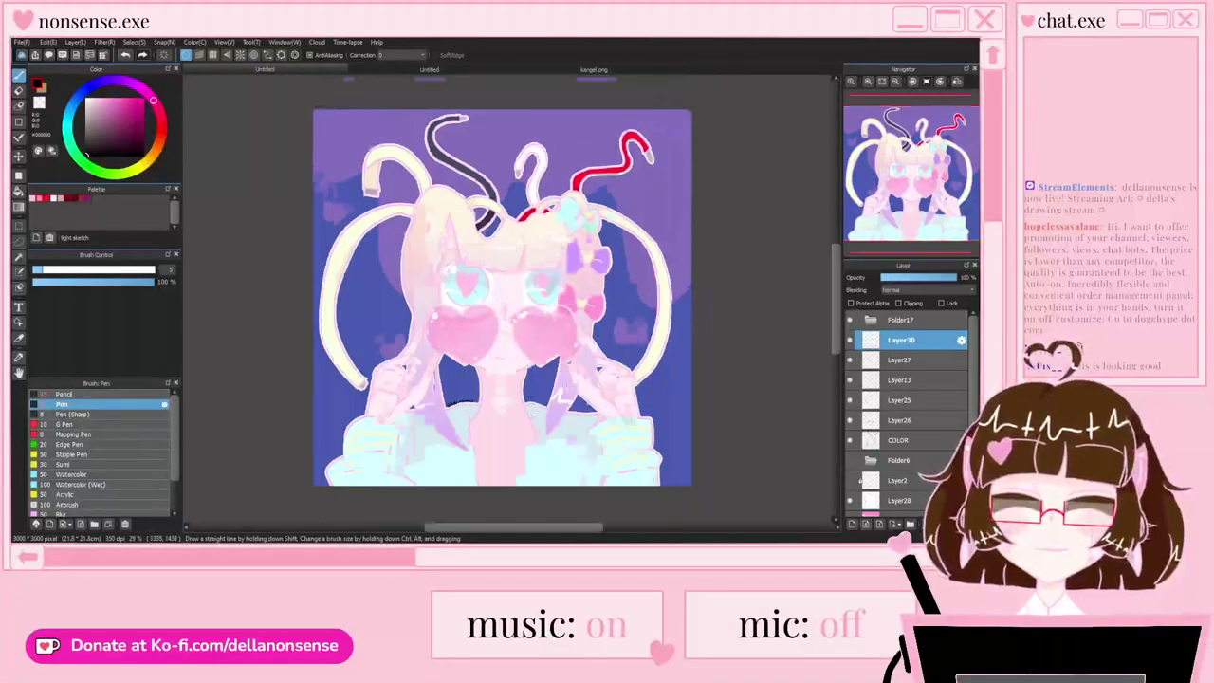
scroll(472, 421, up, 1)
scroll(469, 418, down, 1)
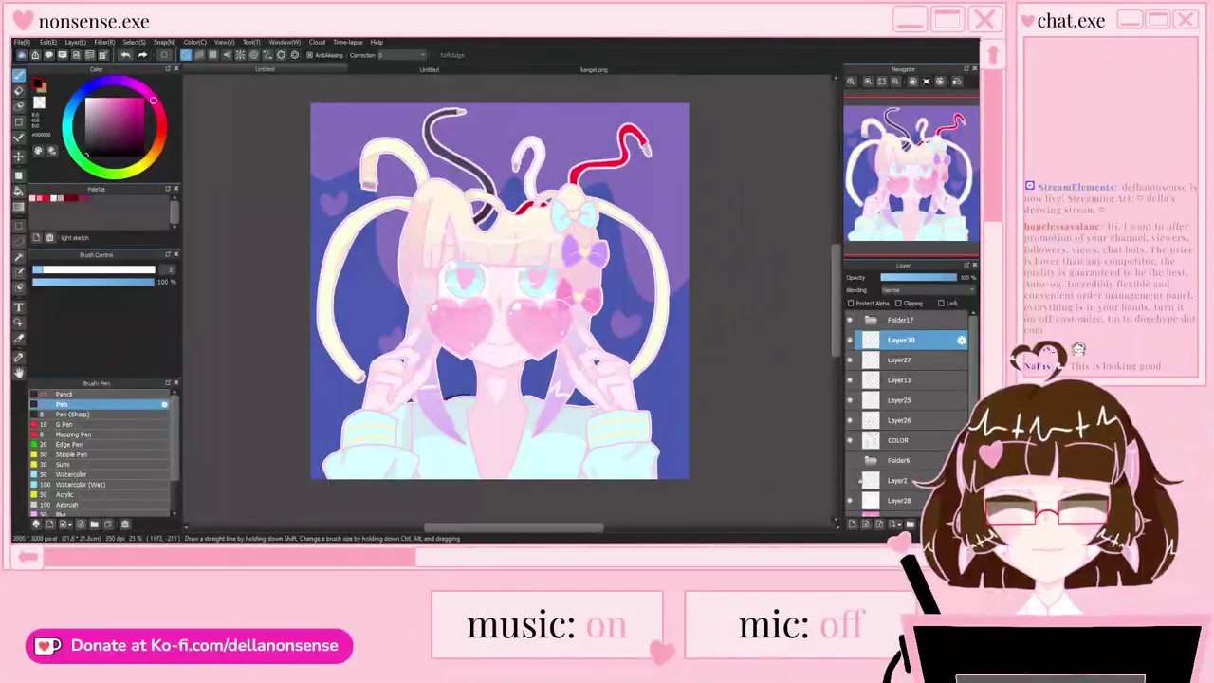
click(427, 69)
click(355, 69)
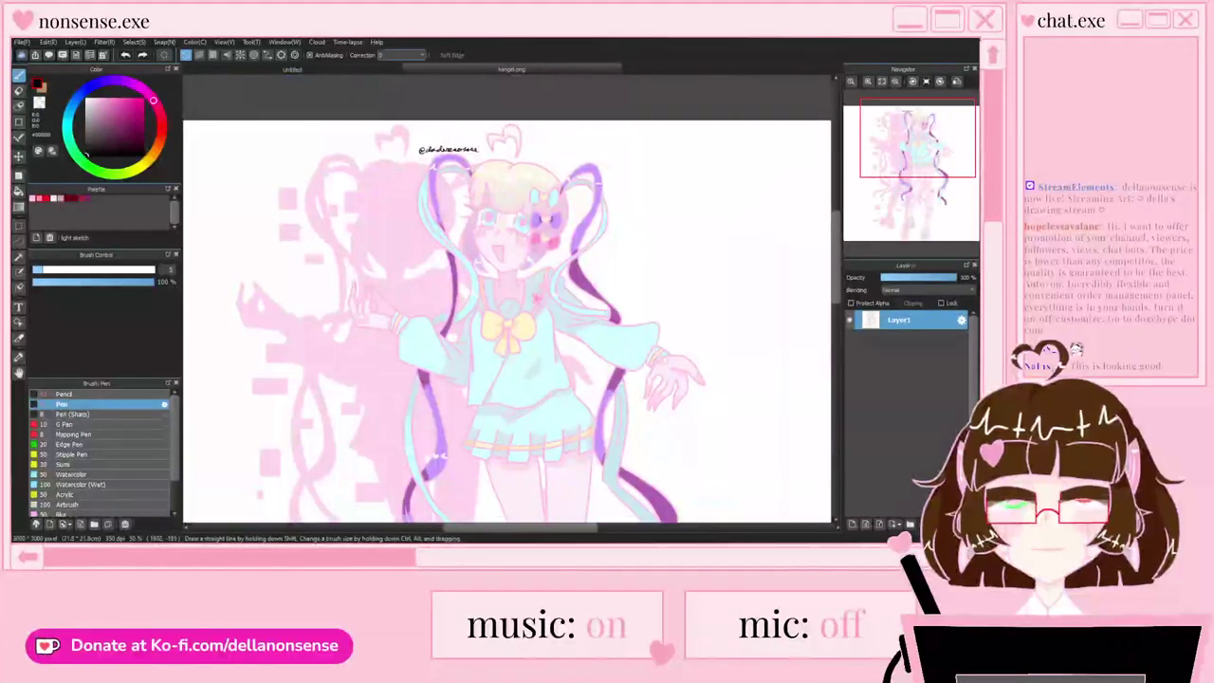
key(ctrl+Tab)
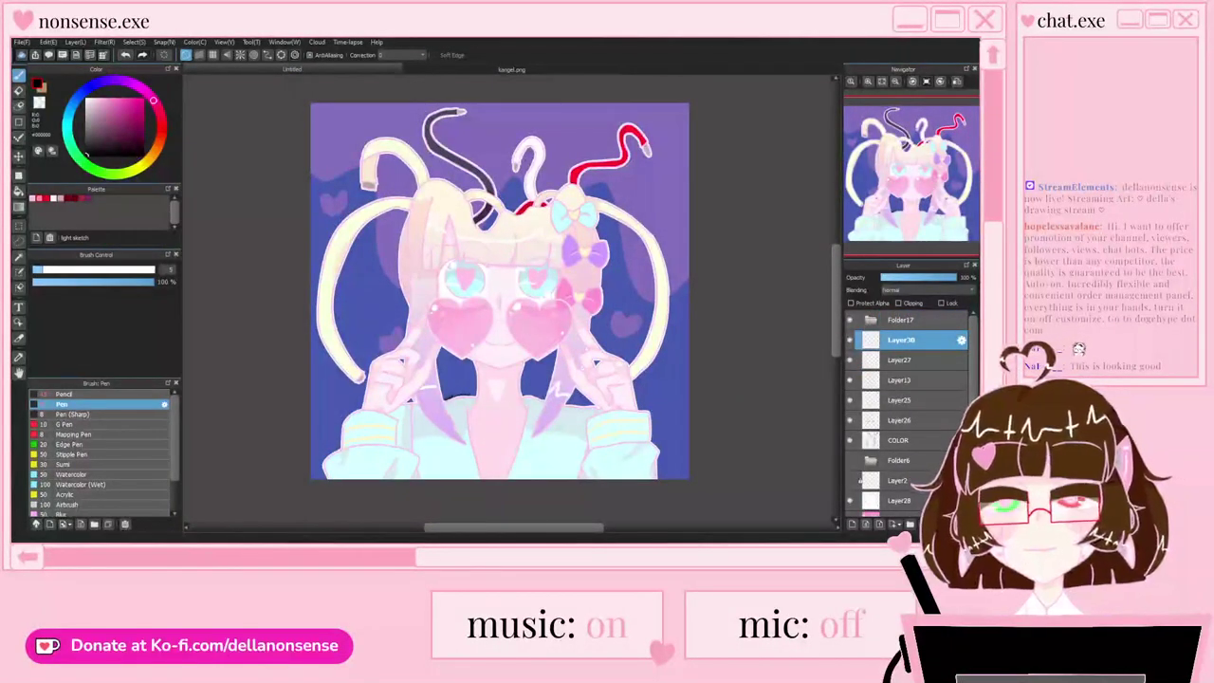
Step: Save the finished drawing as kangel redraw.png
click(22, 42)
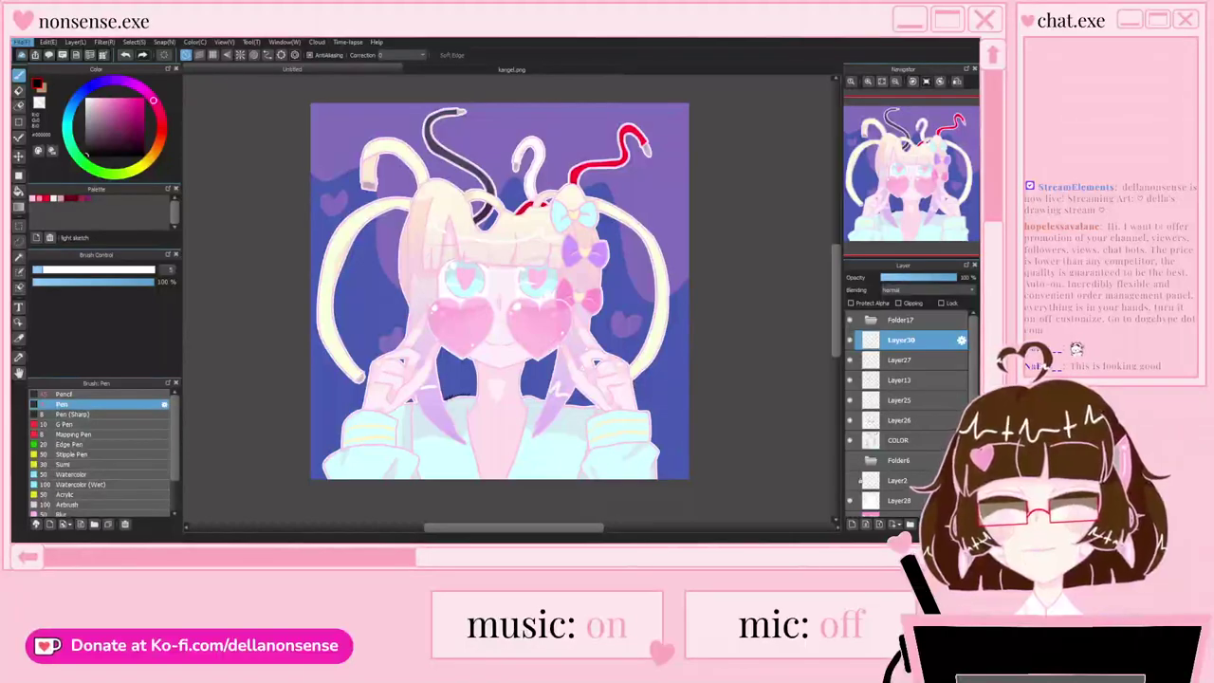
key(Escape)
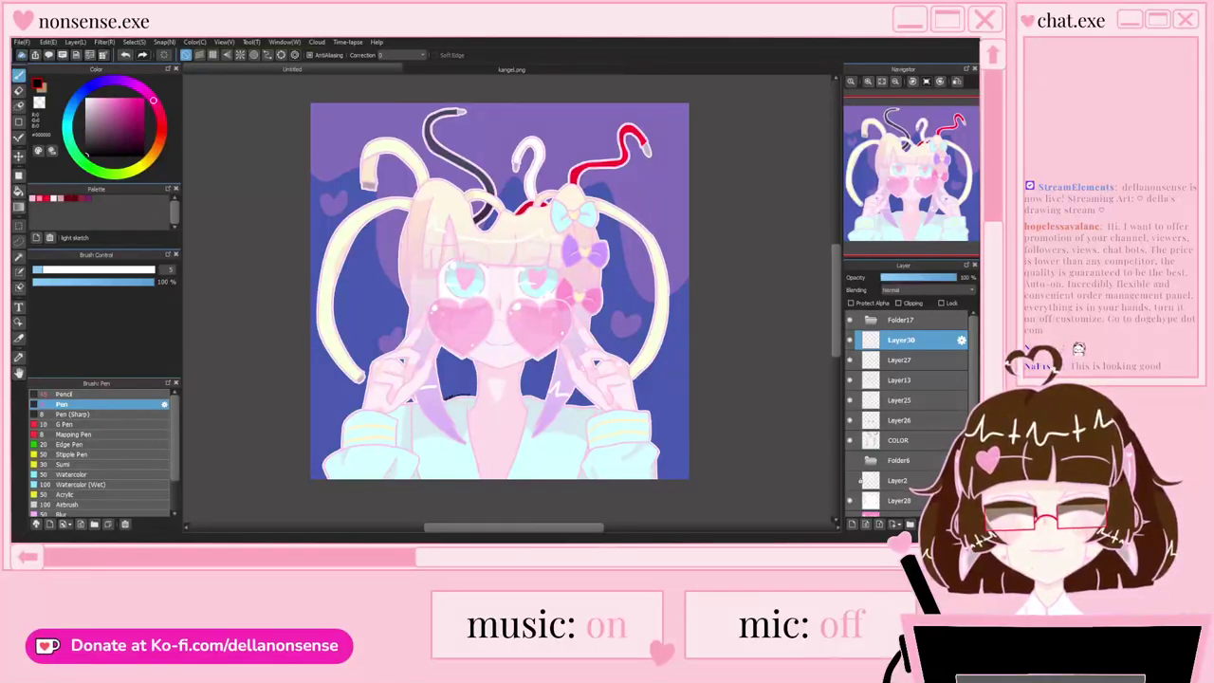
scroll(489, 347, up, 2)
scroll(449, 287, down, 2)
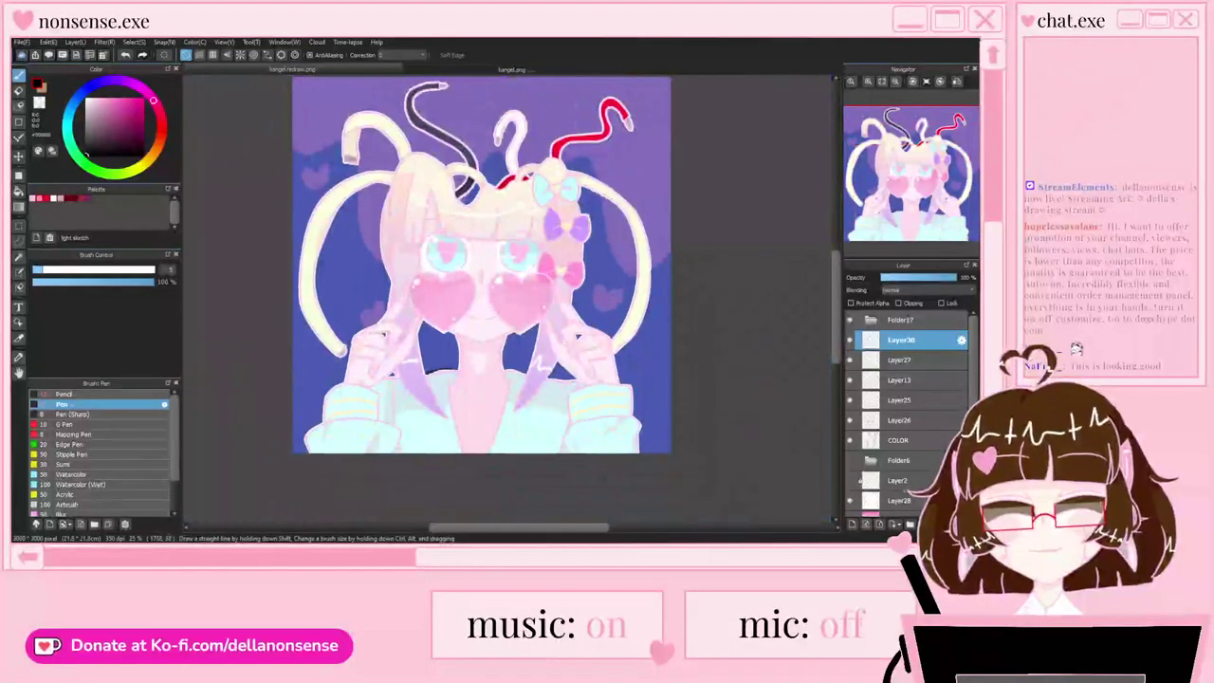
Step: Compare the finished redraw with the original artwork in kangel.png
click(512, 70)
scroll(506, 149, down, 1)
scroll(493, 192, up, 2)
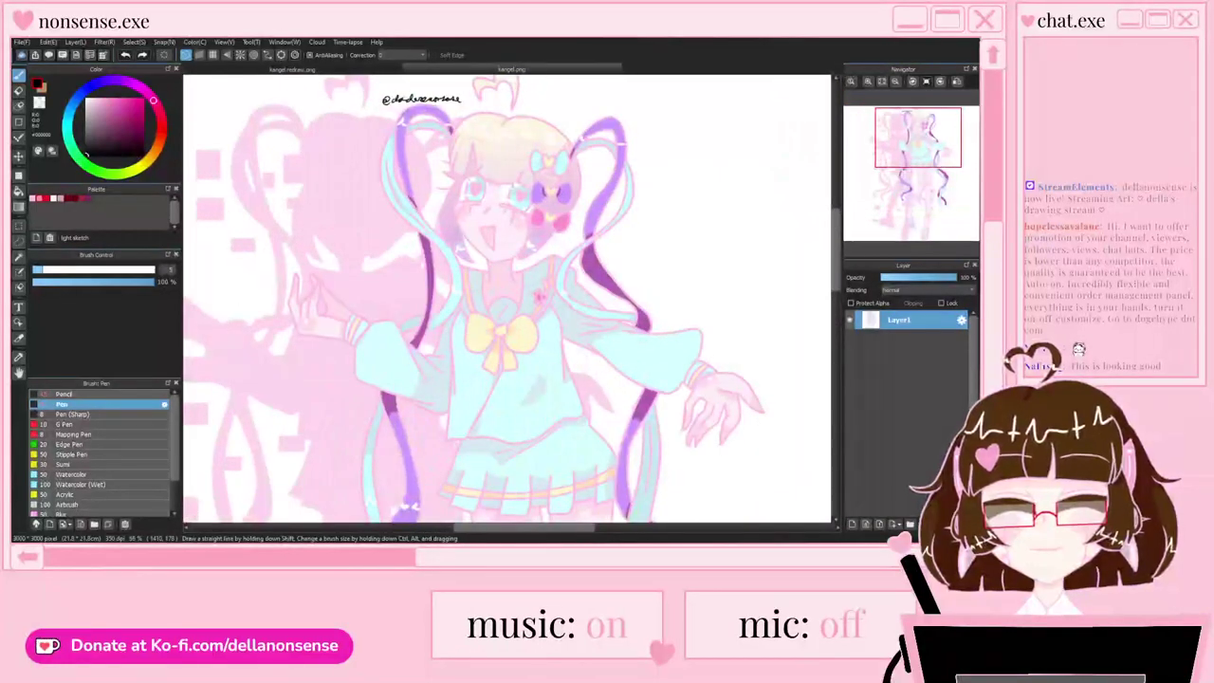
key(ctrl+Tab)
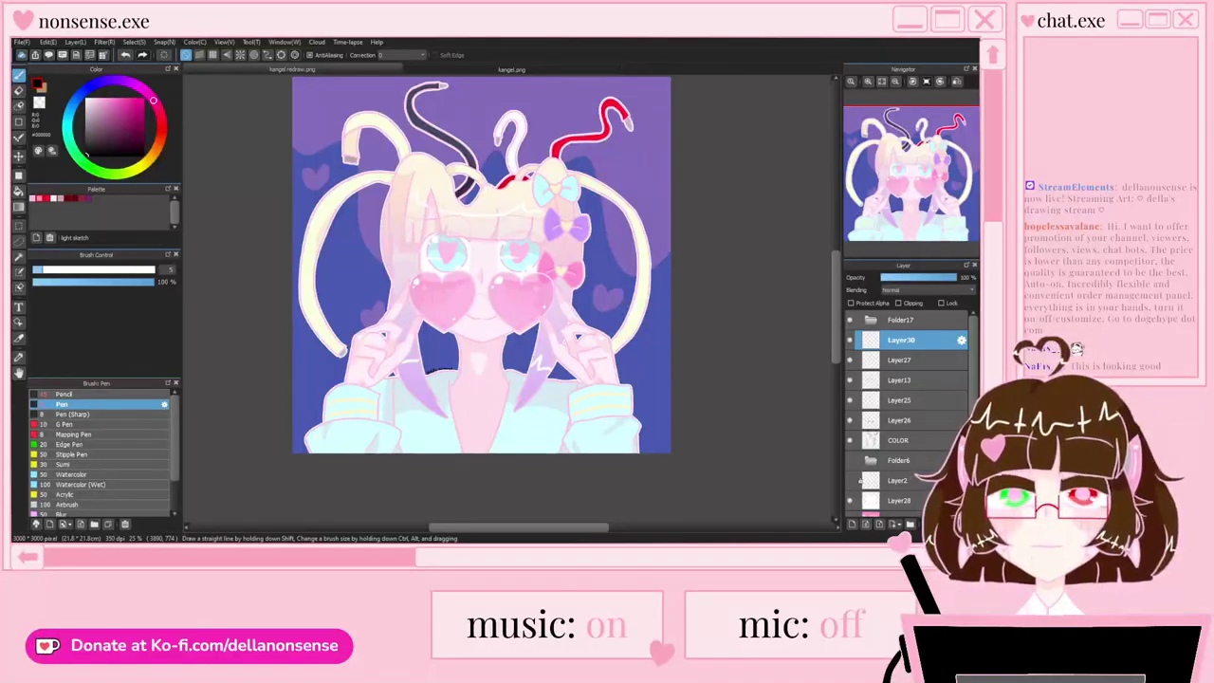
scroll(390, 287, down, 1)
scroll(398, 237, up, 1)
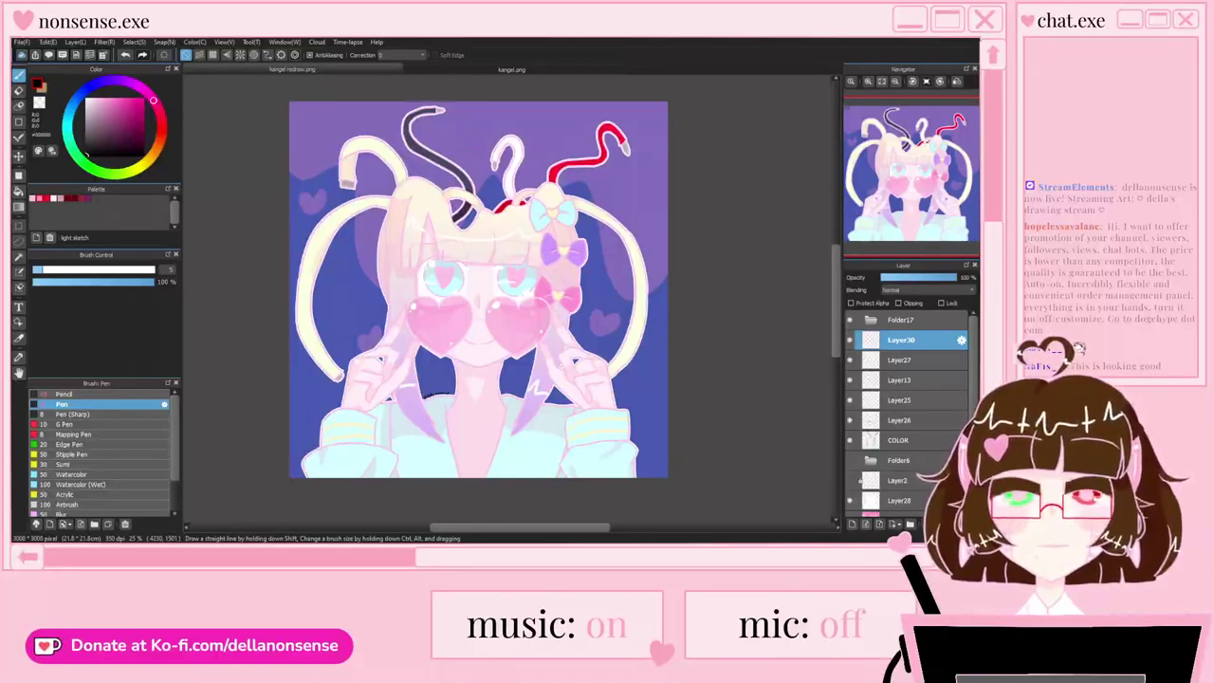
Step: Examine the finished redraw up close around the face, collar and signature, and as a whole fitted to the window
scroll(366, 287, down, 1)
scroll(405, 355, up, 2)
scroll(409, 350, down, 1)
scroll(429, 335, up, 3)
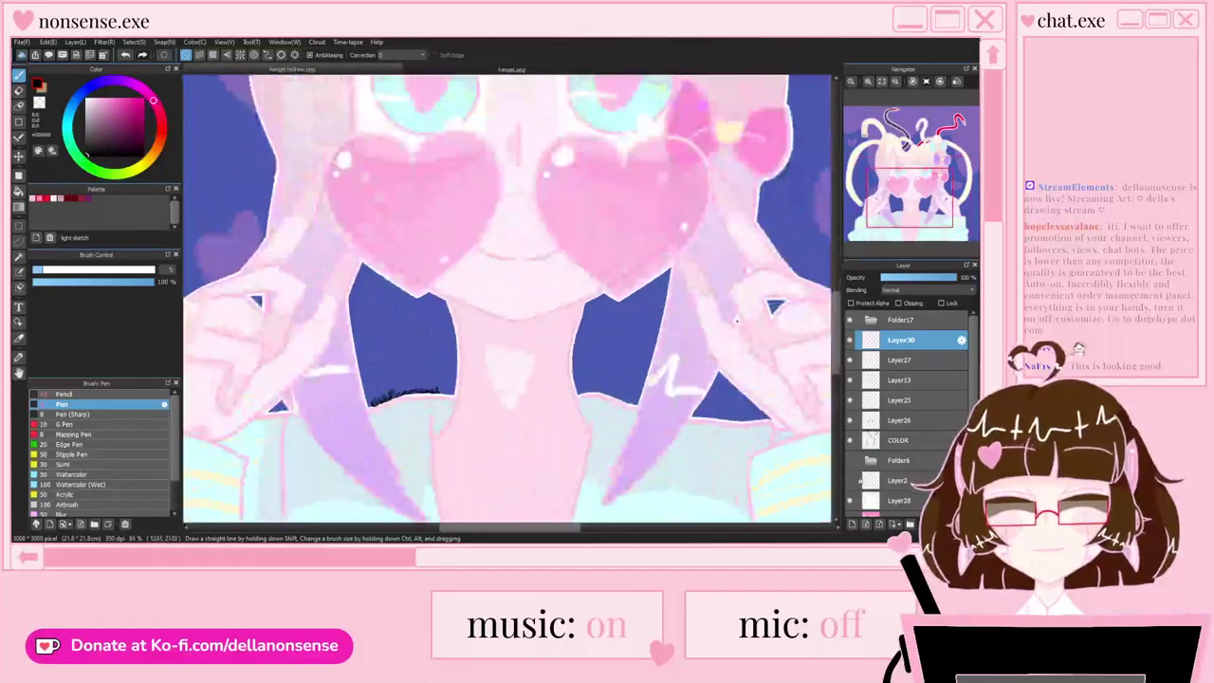
scroll(432, 335, down, 3)
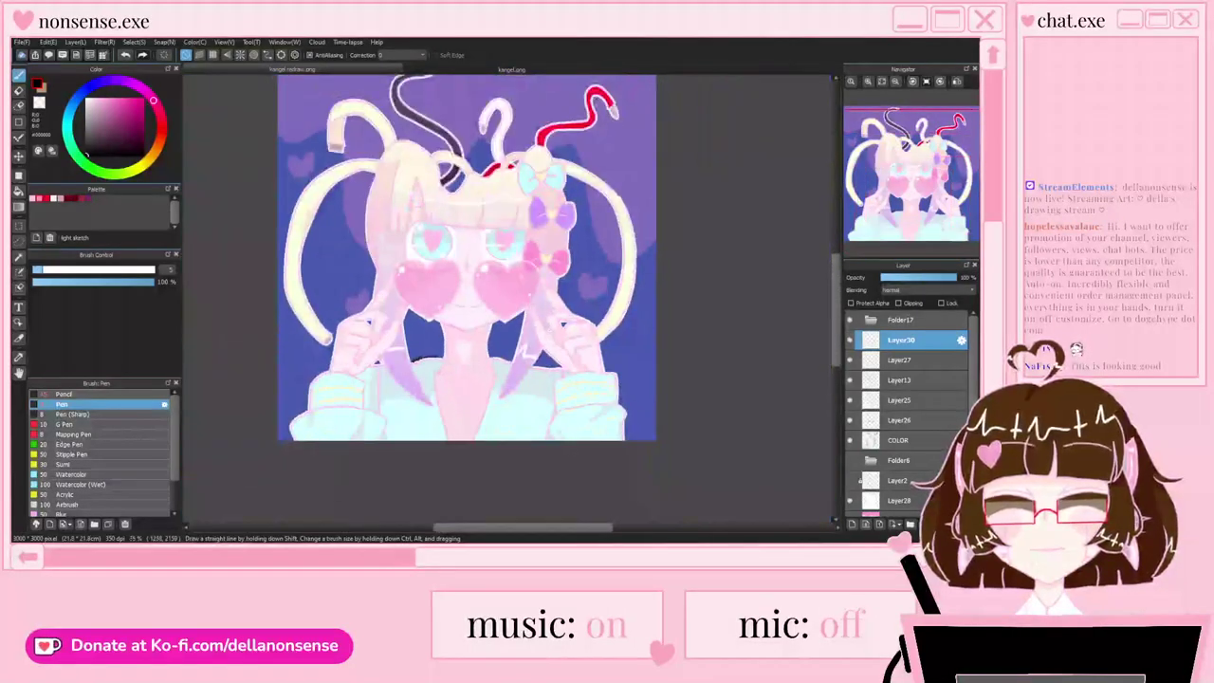
scroll(432, 335, up, 1)
scroll(432, 335, down, 1)
scroll(432, 334, up, 2)
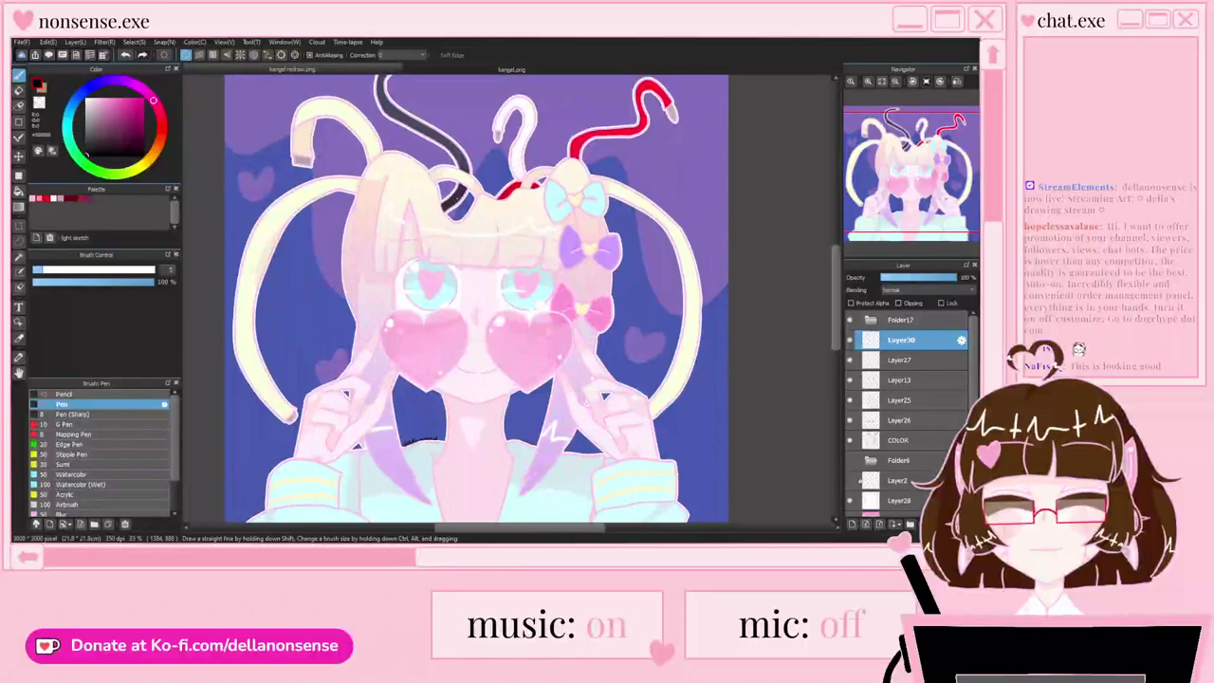
scroll(432, 335, down, 1)
scroll(432, 335, down, 1)
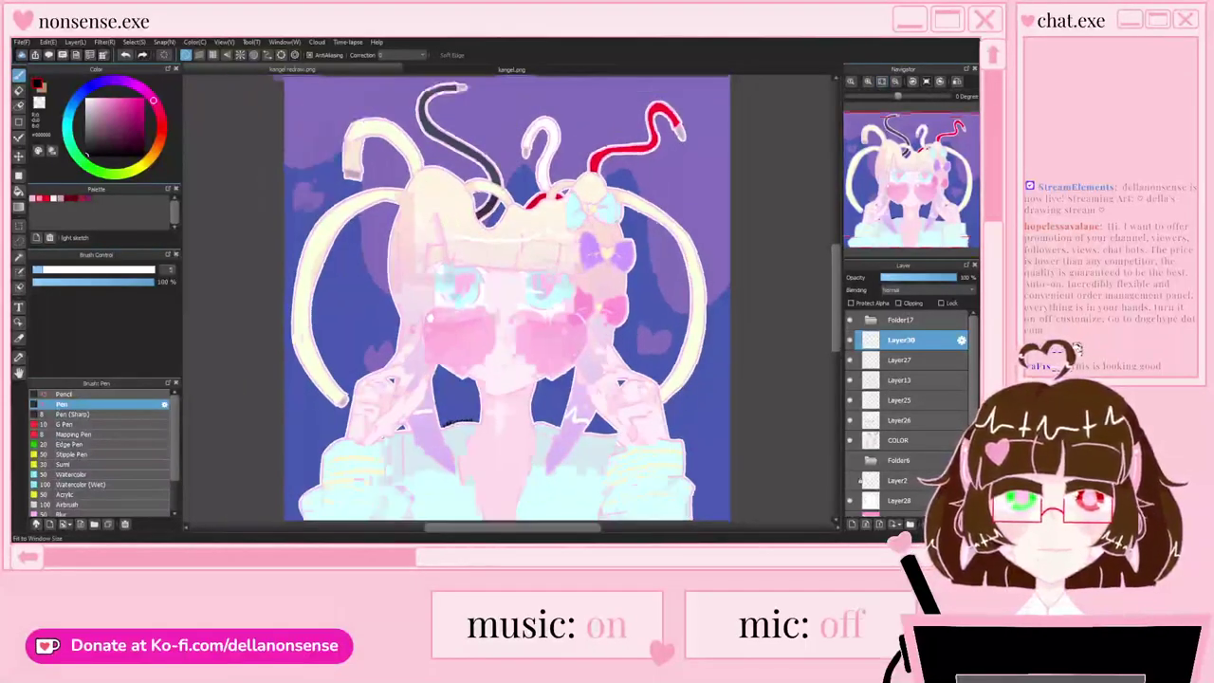
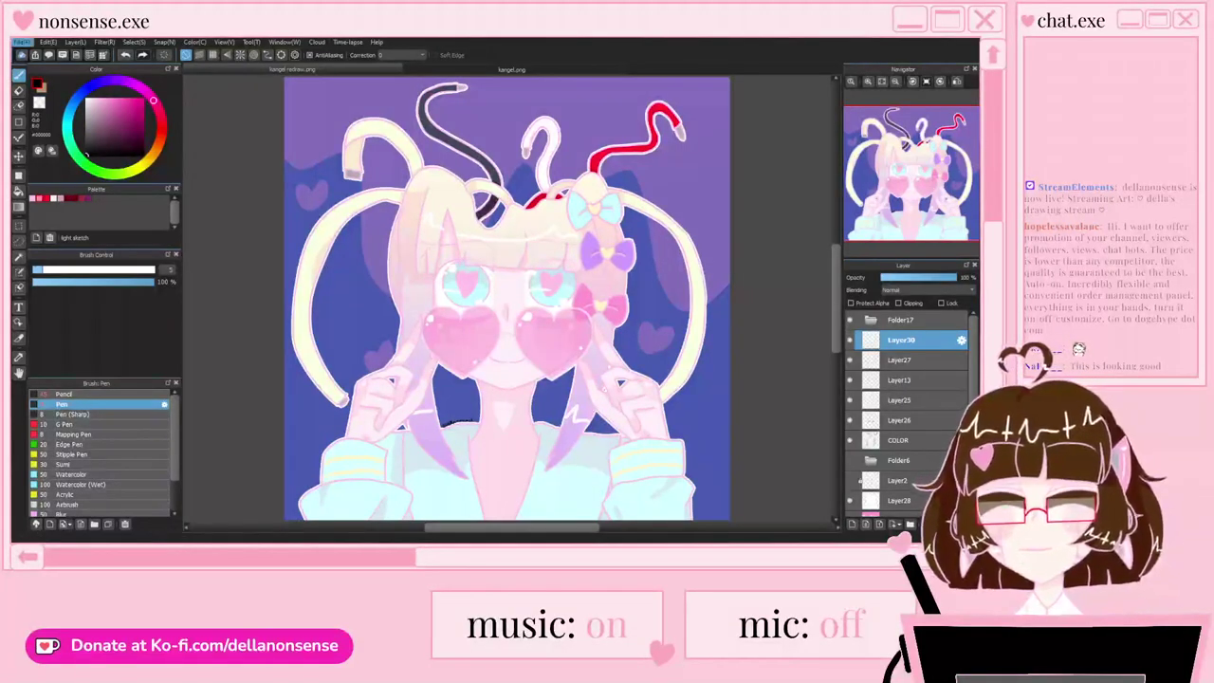
Step: Create a new 3000 × 3000 pixel canvas with a locked white base layer and an empty layer above it
key(ctrl+n)
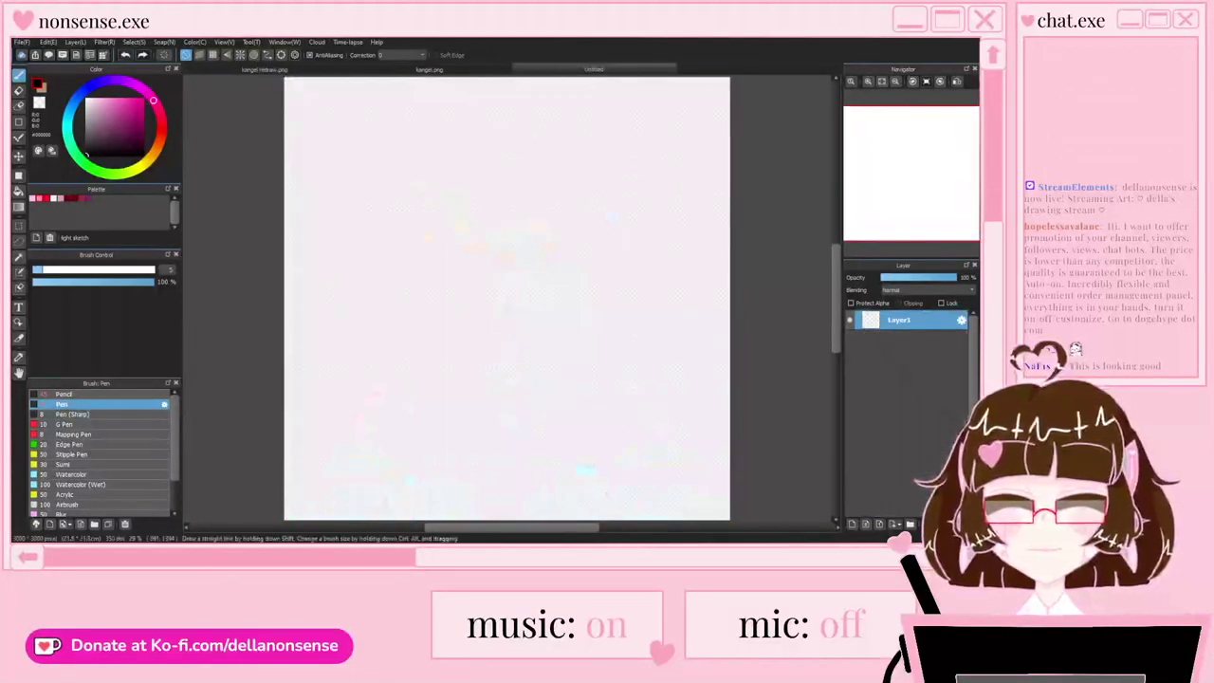
click(19, 192)
click(691, 278)
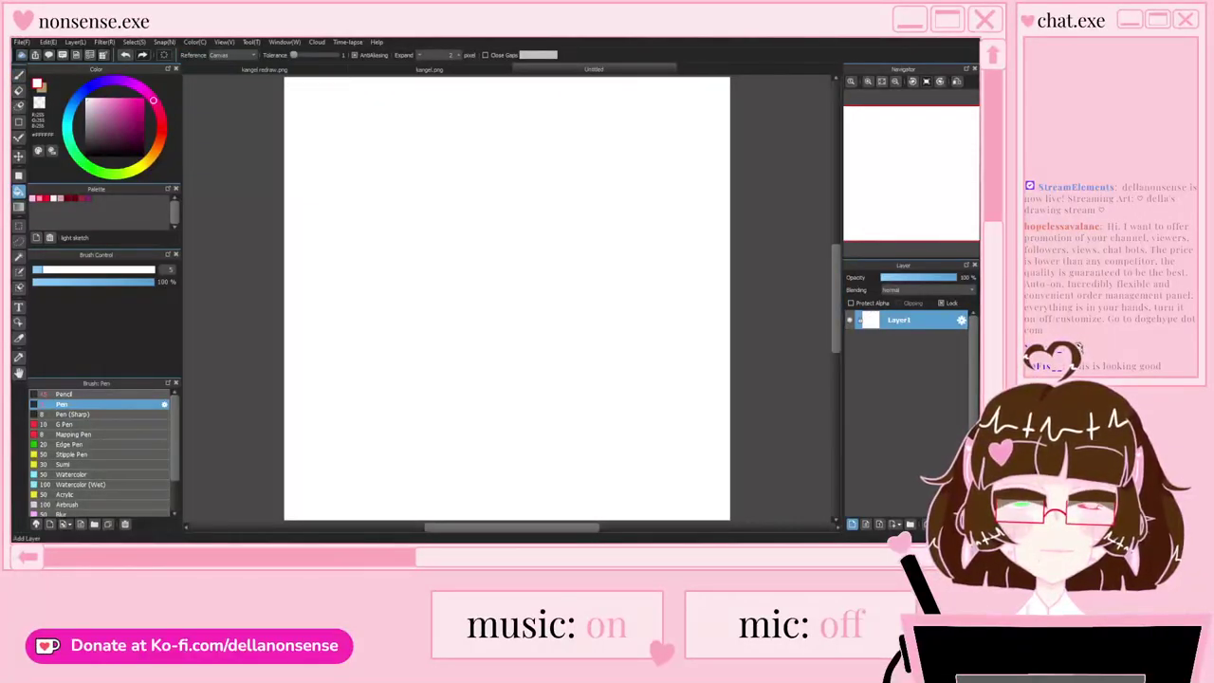
click(852, 523)
Step: Set up the Pencil brush for sketching with the palette's bright red, making the brush list and colour wheel larger
click(19, 75)
click(47, 199)
mouse_move(101, 378)
mouse_down()
mouse_move(101, 292)
mouse_move(100, 314)
mouse_up()
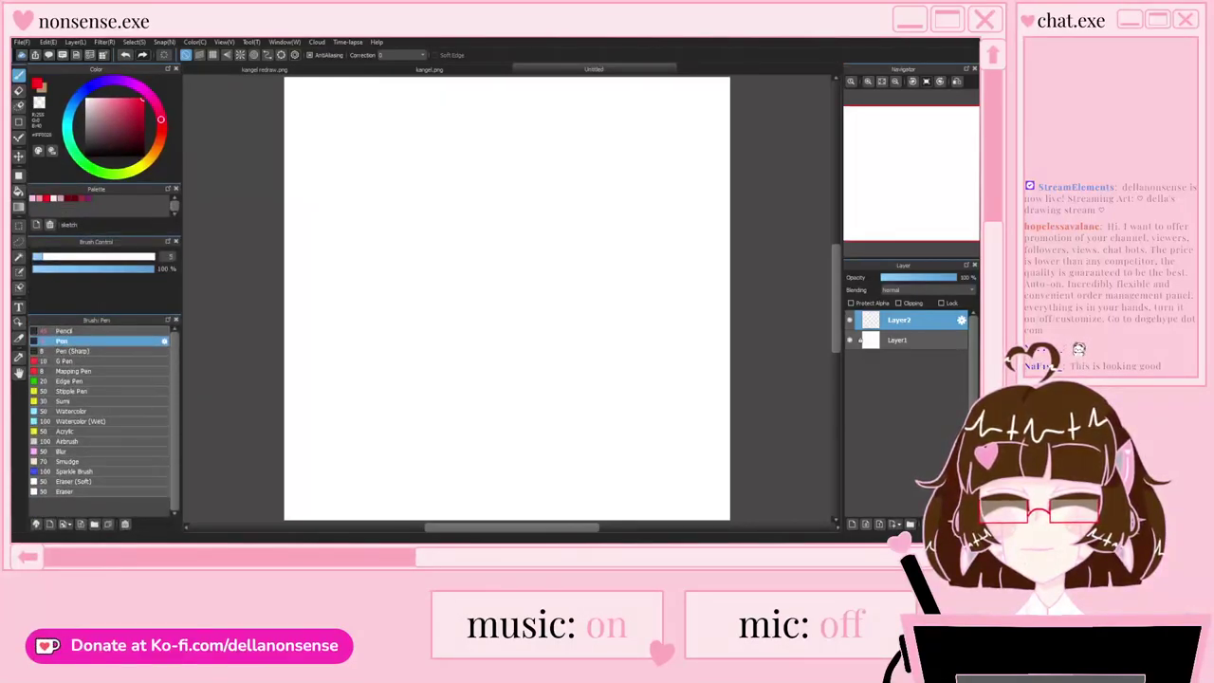
drag(101, 184, 101, 194)
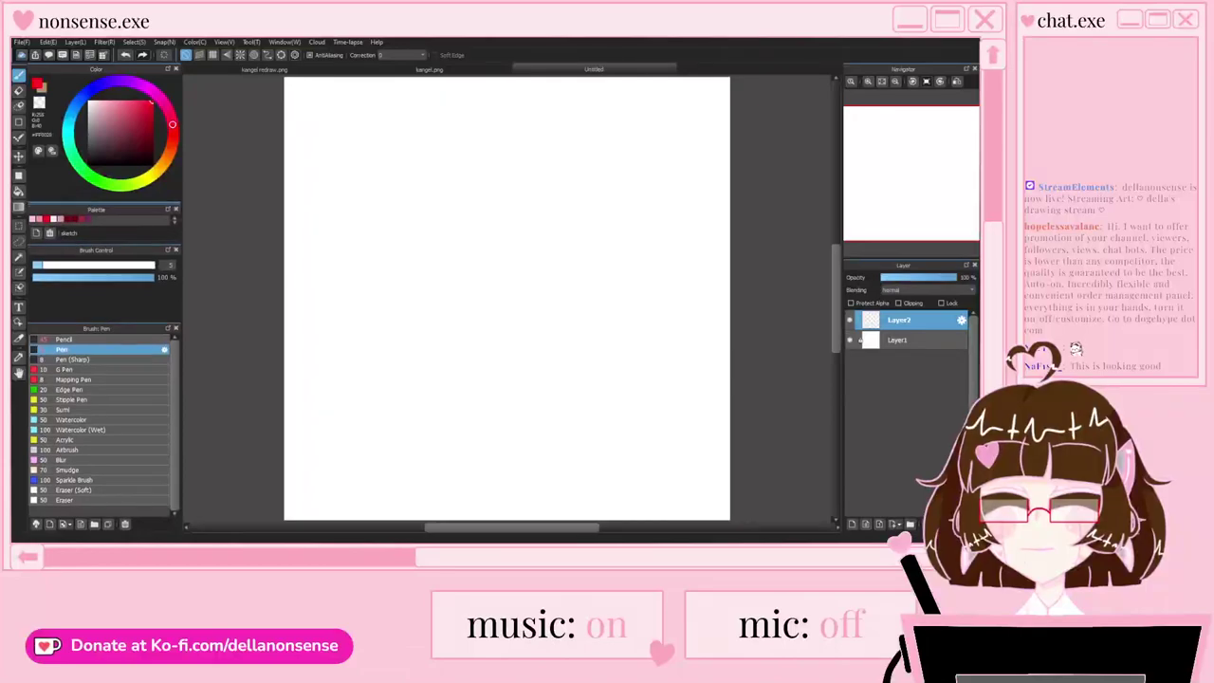
click(64, 339)
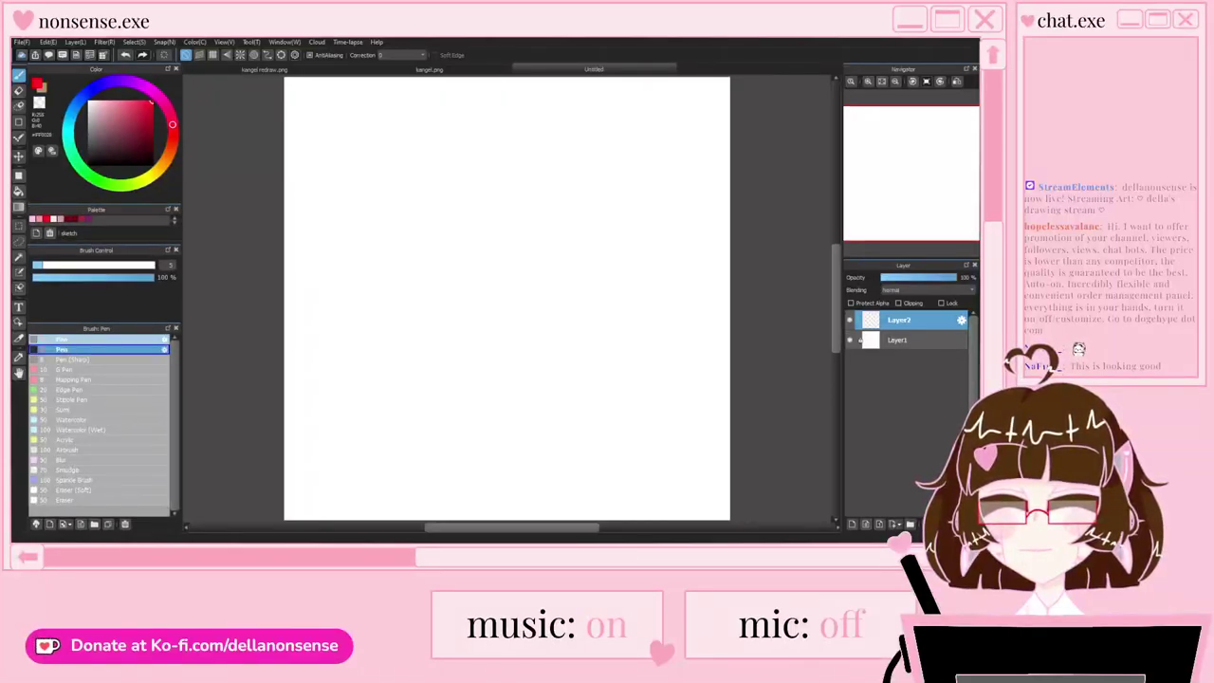
click(65, 340)
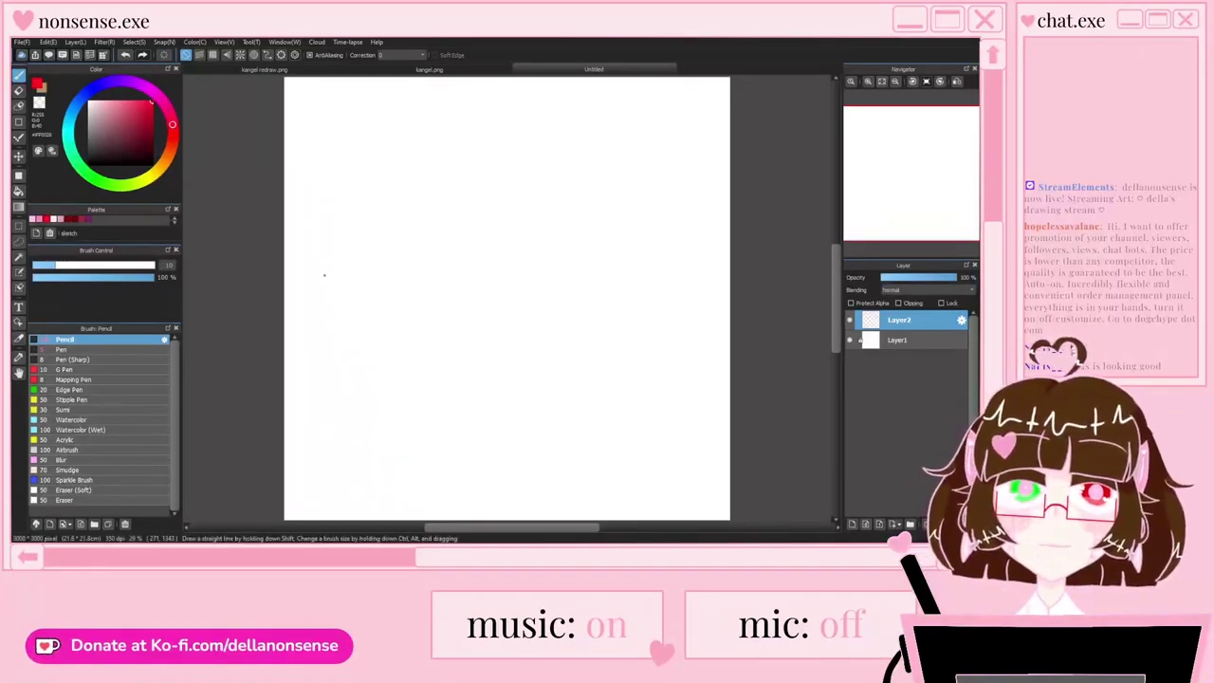
Step: Sketch the face contour in the canvas's upper left area, from the forehead and cheek around the chin to the jaw
scroll(416, 250, up, 5)
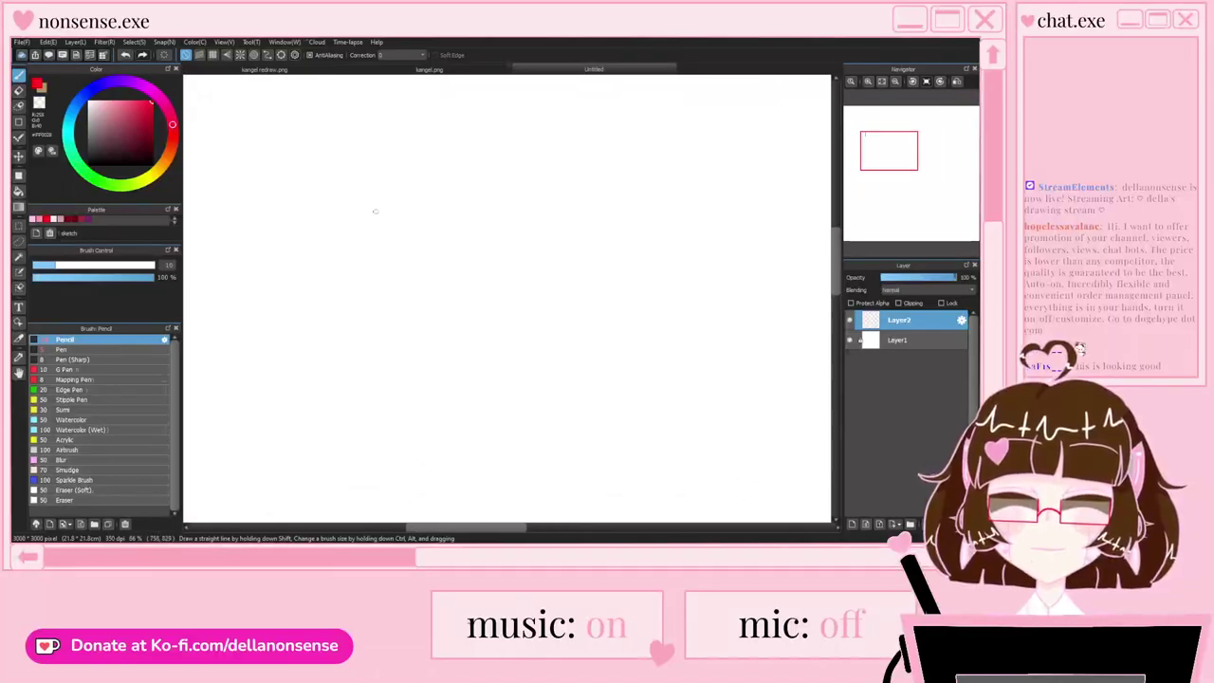
mouse_move(384, 164)
mouse_down()
mouse_move(356, 278)
mouse_move(402, 367)
mouse_up()
scroll(338, 200, down, 2)
scroll(357, 269, up, 2)
drag(382, 304, 517, 224)
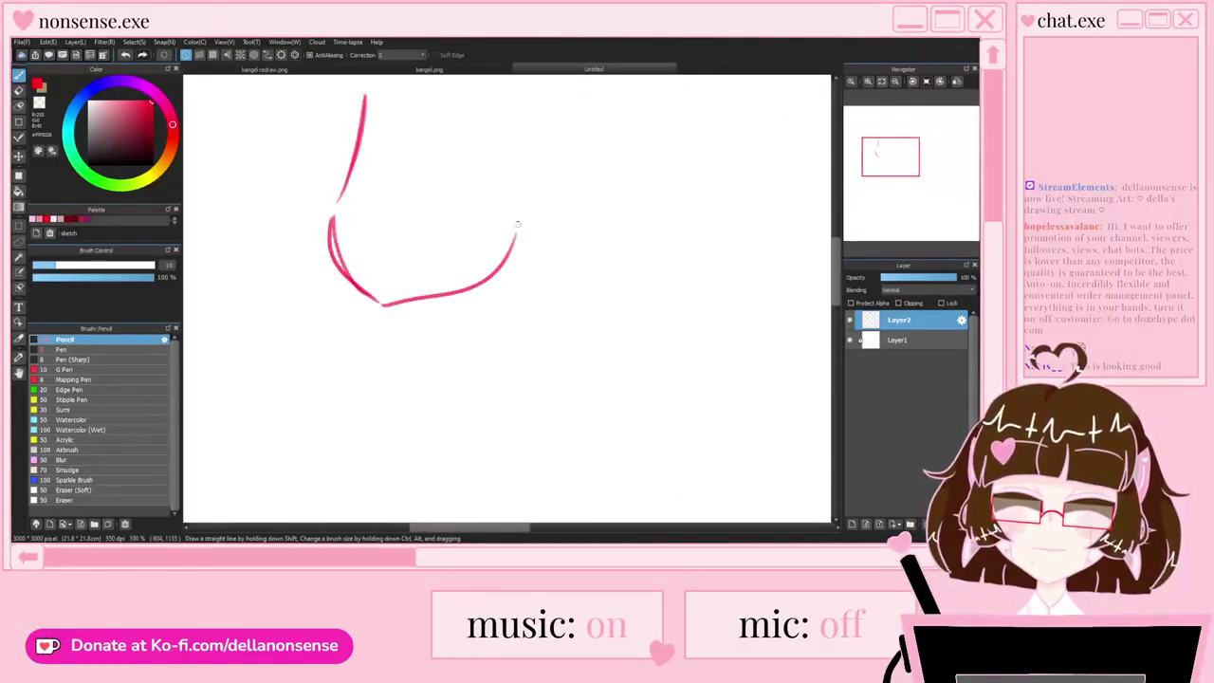
Step: Sketch the neck below the chin and a shoulder line sloping out on each side
scroll(427, 198, down, 2)
scroll(426, 265, up, 3)
drag(408, 237, 418, 319)
mouse_move(469, 229)
mouse_down()
mouse_move(476, 296)
mouse_move(600, 358)
mouse_up()
drag(424, 291, 306, 288)
Step: Sketch a fist with bent fingers resting against the underside of the chin
scroll(305, 295, down, 3)
scroll(305, 295, up, 3)
mouse_move(393, 285)
mouse_down()
mouse_move(451, 268)
mouse_move(432, 234)
mouse_move(494, 241)
mouse_move(508, 287)
mouse_up()
key(ctrl+z)
scroll(434, 237, up, 2)
drag(498, 230, 517, 322)
scroll(517, 323, down, 2)
drag(466, 271, 400, 298)
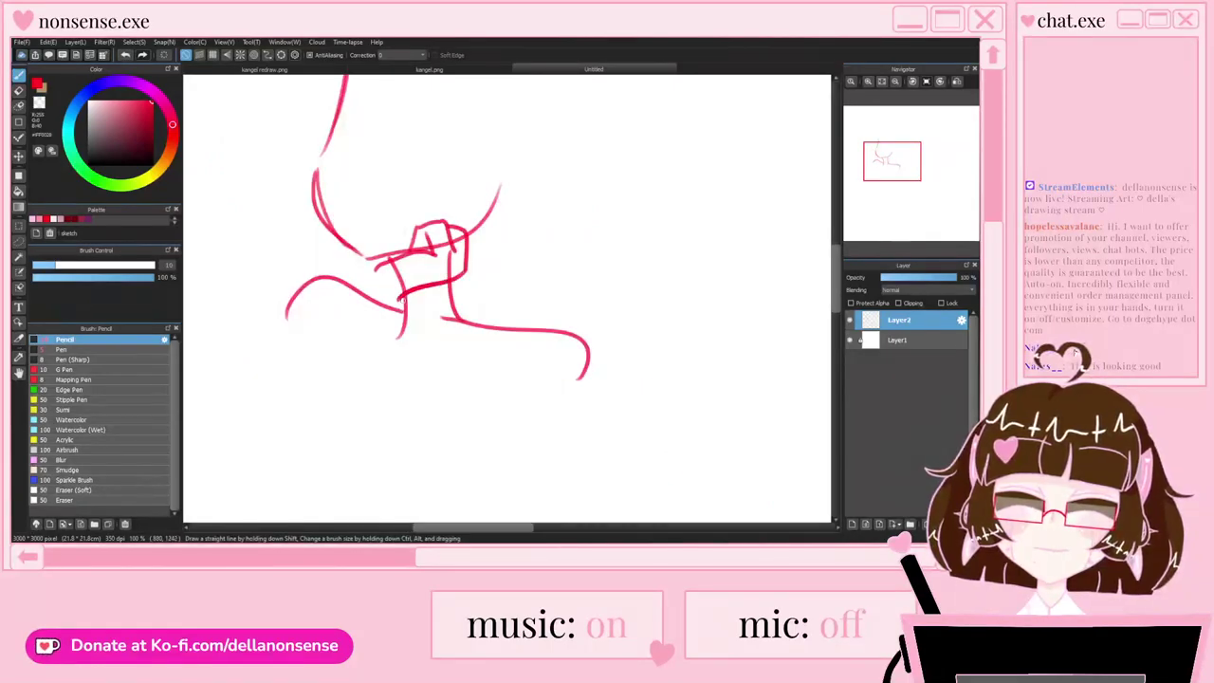
Step: Sketch a second fist with fingers and wrist against the cheek on the other side of the face
mouse_move(304, 237)
mouse_down()
mouse_move(284, 209)
mouse_move(326, 237)
mouse_move(391, 332)
mouse_move(353, 195)
mouse_move(289, 173)
mouse_move(270, 181)
mouse_up()
key(ctrl+z)
scroll(285, 192, up, 2)
mouse_move(375, 147)
mouse_down()
mouse_move(278, 144)
mouse_move(230, 180)
mouse_up()
scroll(285, 157, down, 3)
drag(355, 245, 331, 288)
drag(252, 168, 284, 296)
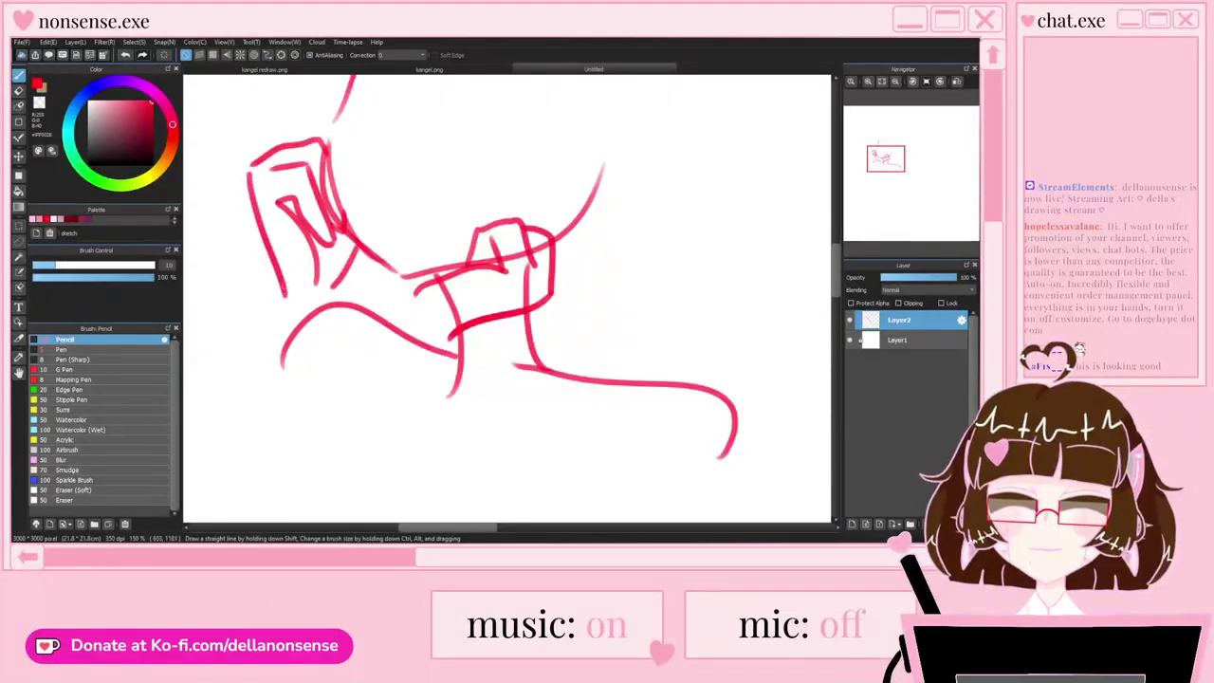
scroll(344, 216, down, 3)
scroll(347, 280, up, 2)
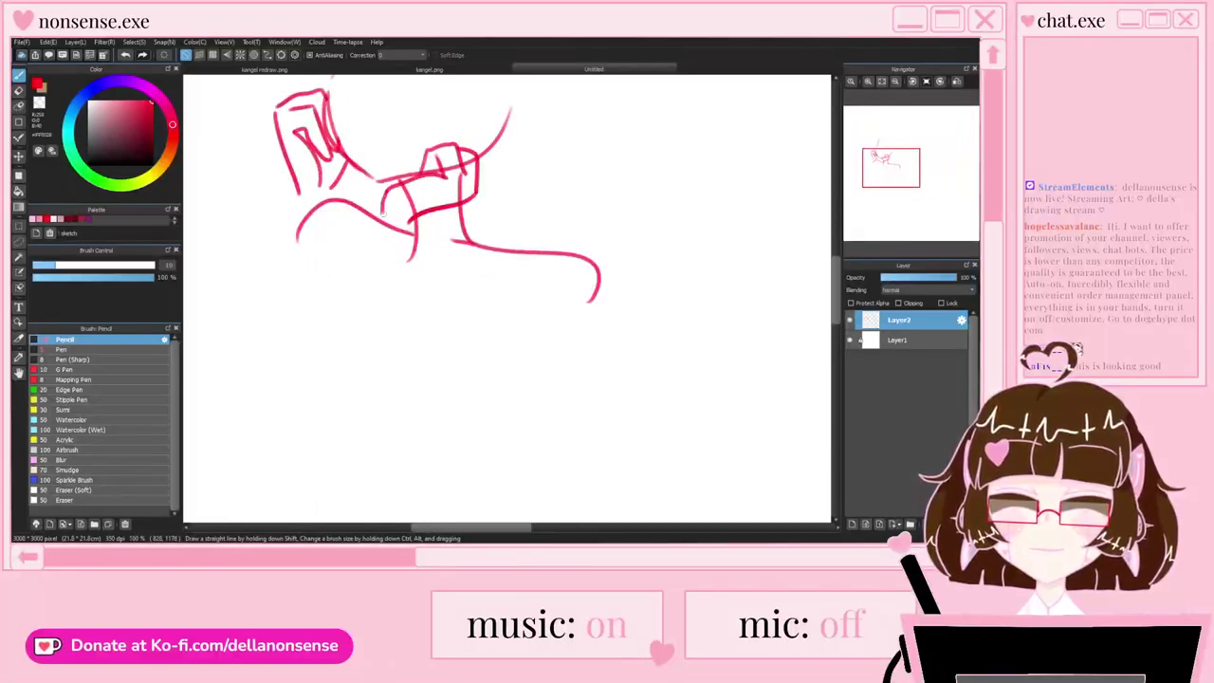
Step: Sketch the forearm running diagonally down from the fist under the chin and close it with a rounded elbow
mouse_move(423, 230)
mouse_down()
mouse_move(559, 318)
mouse_move(551, 380)
mouse_up()
drag(387, 220, 470, 385)
mouse_move(415, 286)
mouse_down()
mouse_move(442, 343)
mouse_move(554, 383)
mouse_up()
key(ctrl+z)
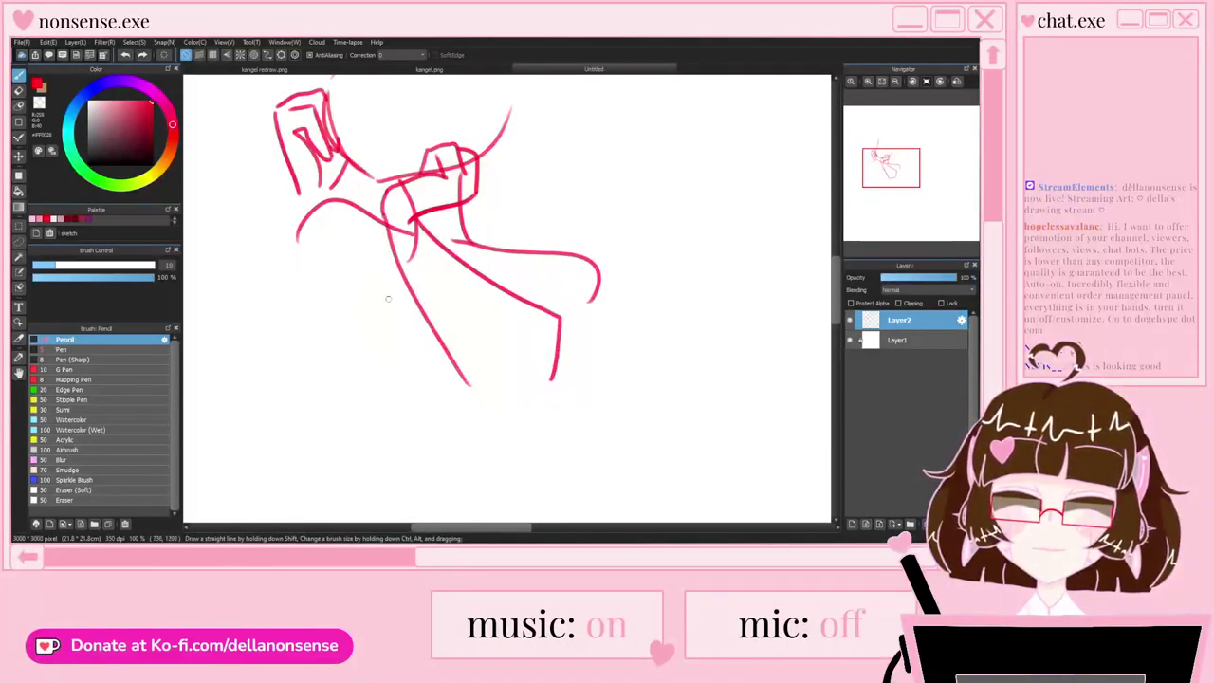
scroll(491, 368, up, 1)
mouse_move(369, 178)
mouse_down()
mouse_move(506, 402)
mouse_move(489, 394)
mouse_move(589, 364)
mouse_up()
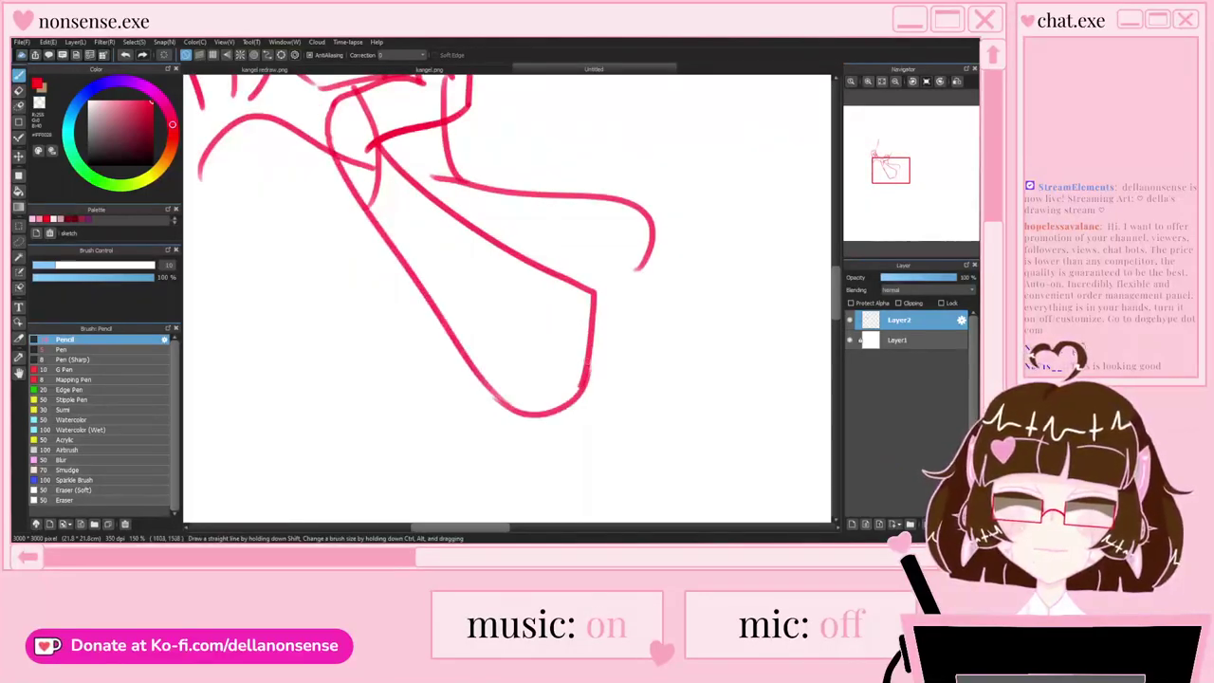
scroll(457, 347, down, 2)
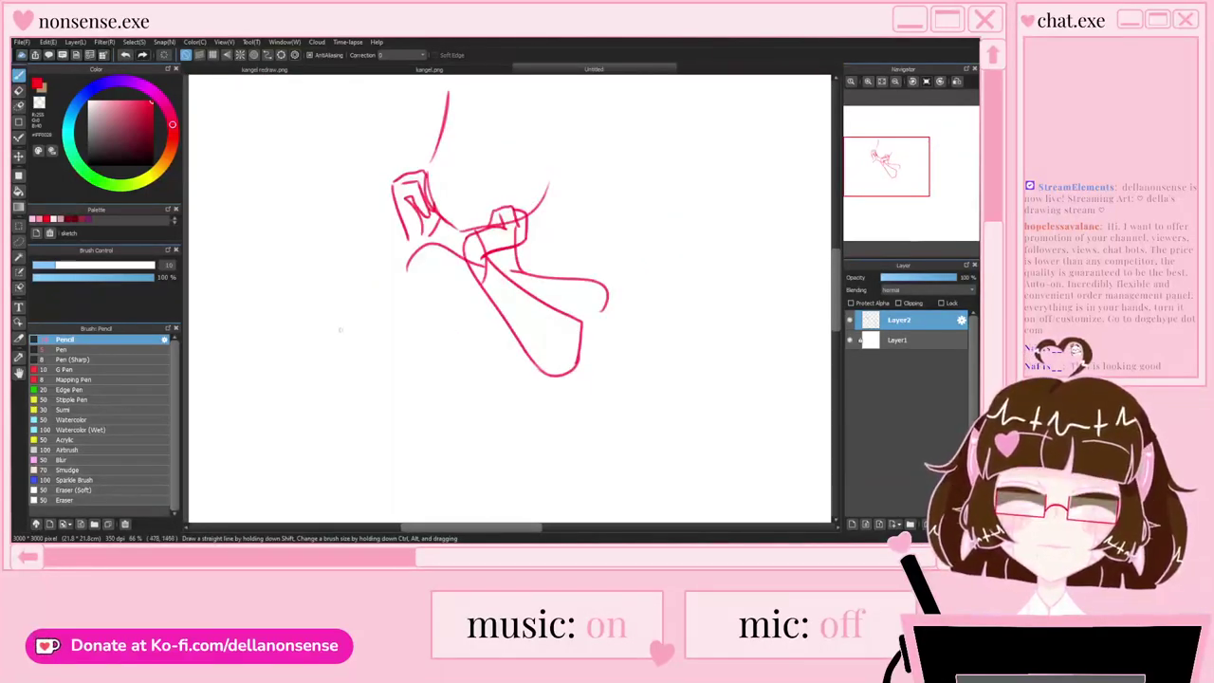
Step: Sketch the other forearm from the cheek-side fist, sloping down and outward to a rounded elbow
scroll(439, 226, up, 2)
mouse_move(492, 172)
mouse_down()
mouse_move(327, 325)
mouse_move(332, 396)
mouse_up()
mouse_move(546, 166)
mouse_down()
mouse_move(436, 393)
mouse_move(332, 397)
mouse_up()
scroll(332, 393, down, 2)
scroll(373, 211, up, 4)
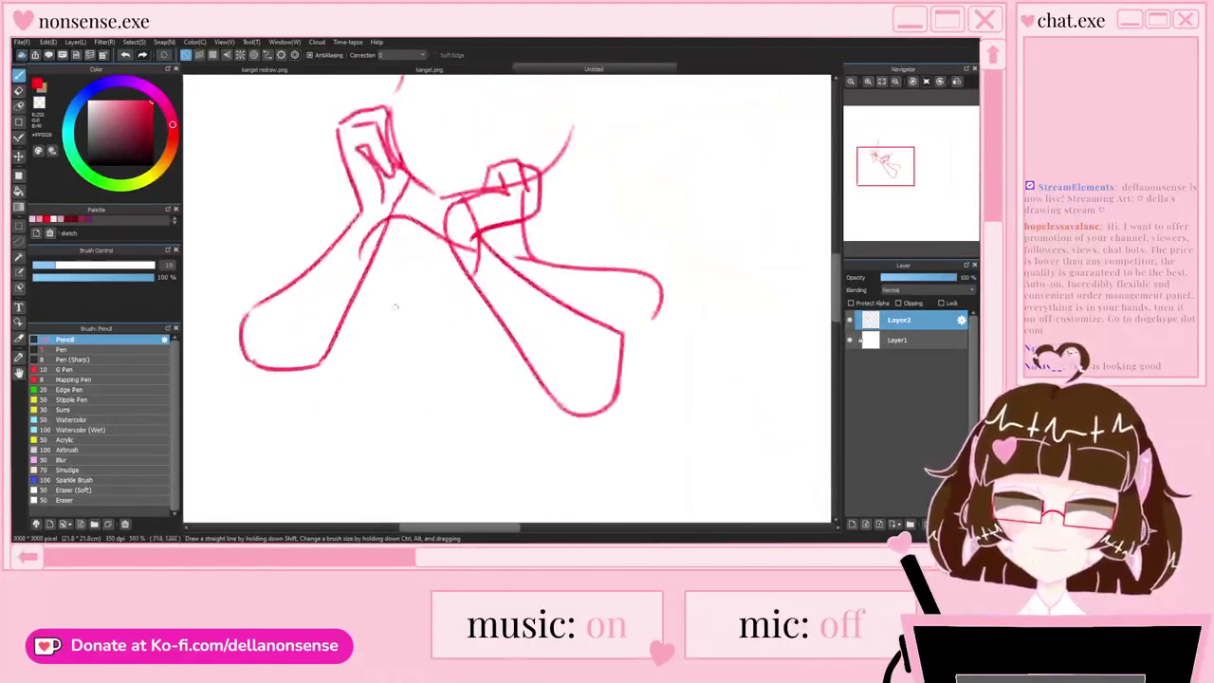
Step: Erase the neck, jaw and shoulder lines that overlap the fist under the chin and its wrist
scroll(374, 211, down, 2)
scroll(436, 280, up, 2)
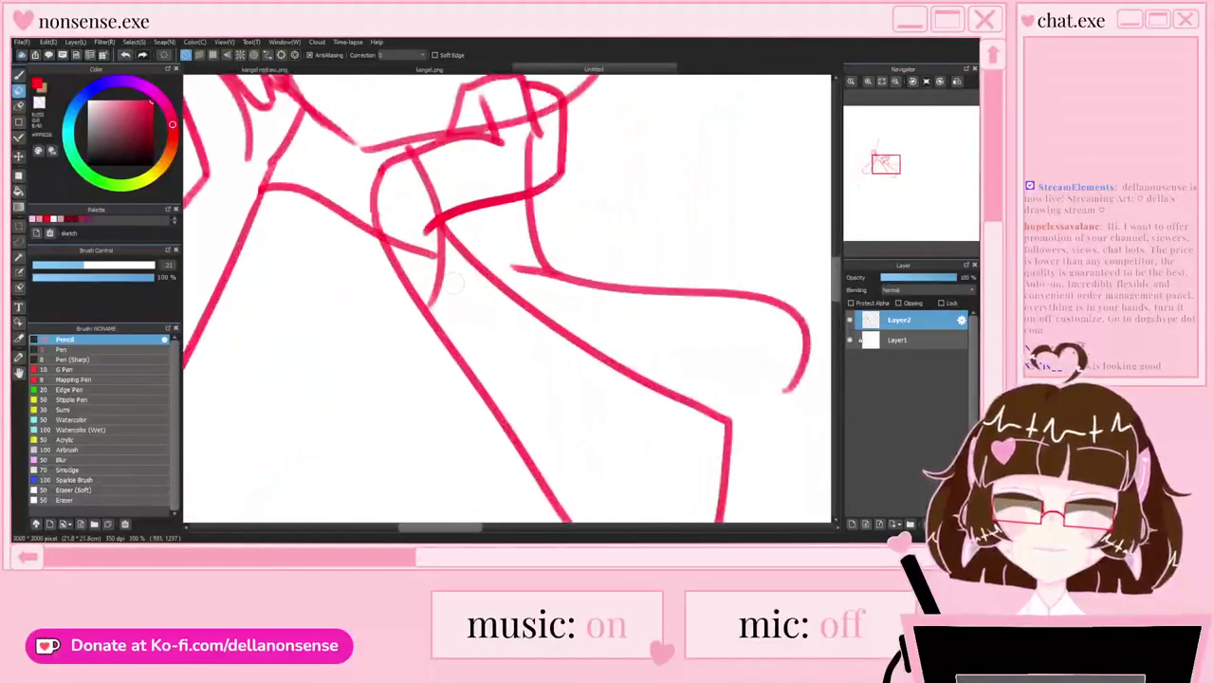
drag(432, 290, 432, 210)
mouse_move(526, 157)
mouse_down()
mouse_move(494, 95)
mouse_move(502, 115)
mouse_move(551, 130)
mouse_up()
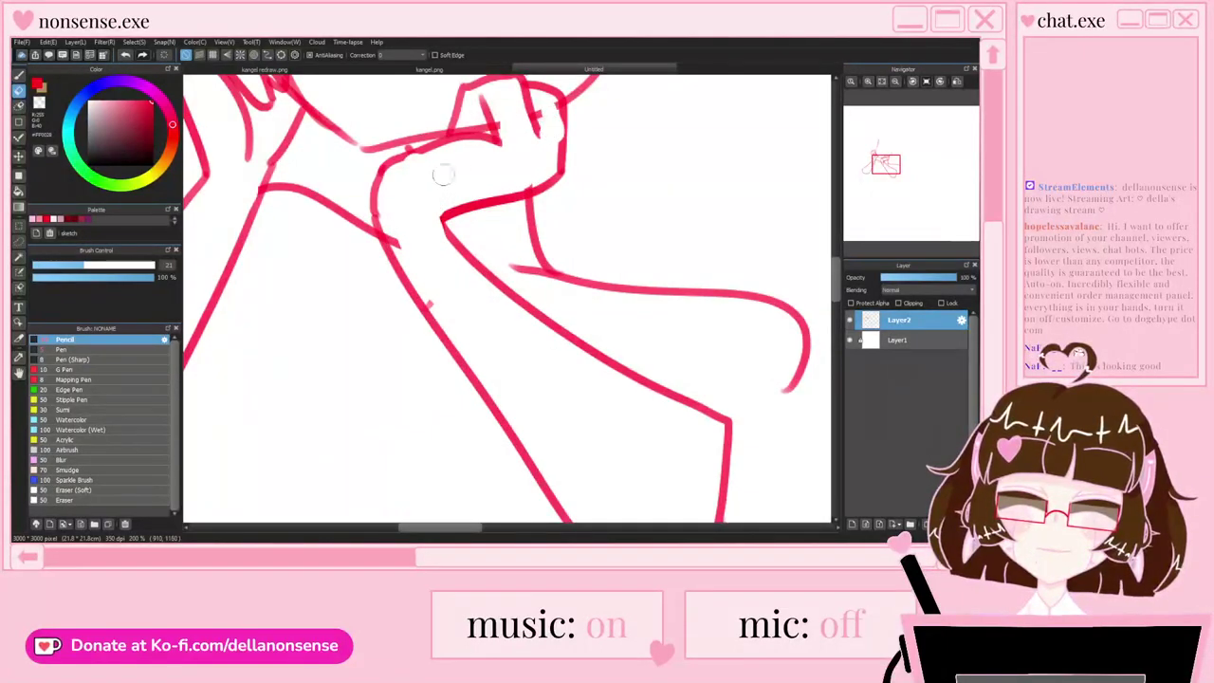
mouse_move(402, 256)
mouse_down()
mouse_move(397, 236)
mouse_move(380, 264)
mouse_up()
key(b)
scroll(448, 205, up, 2)
scroll(387, 264, down, 5)
scroll(528, 323, up, 2)
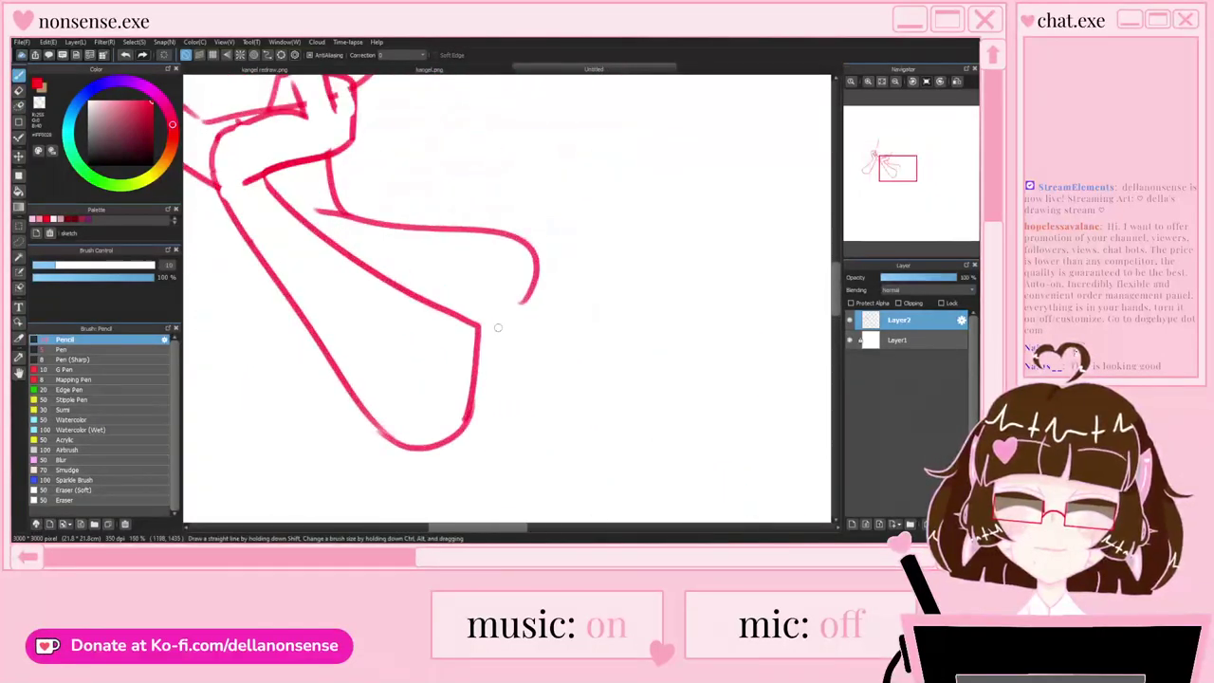
Step: Try rotating the whole sketch of the face and arms counterclockwise with the Transform tool
scroll(510, 328, down, 5)
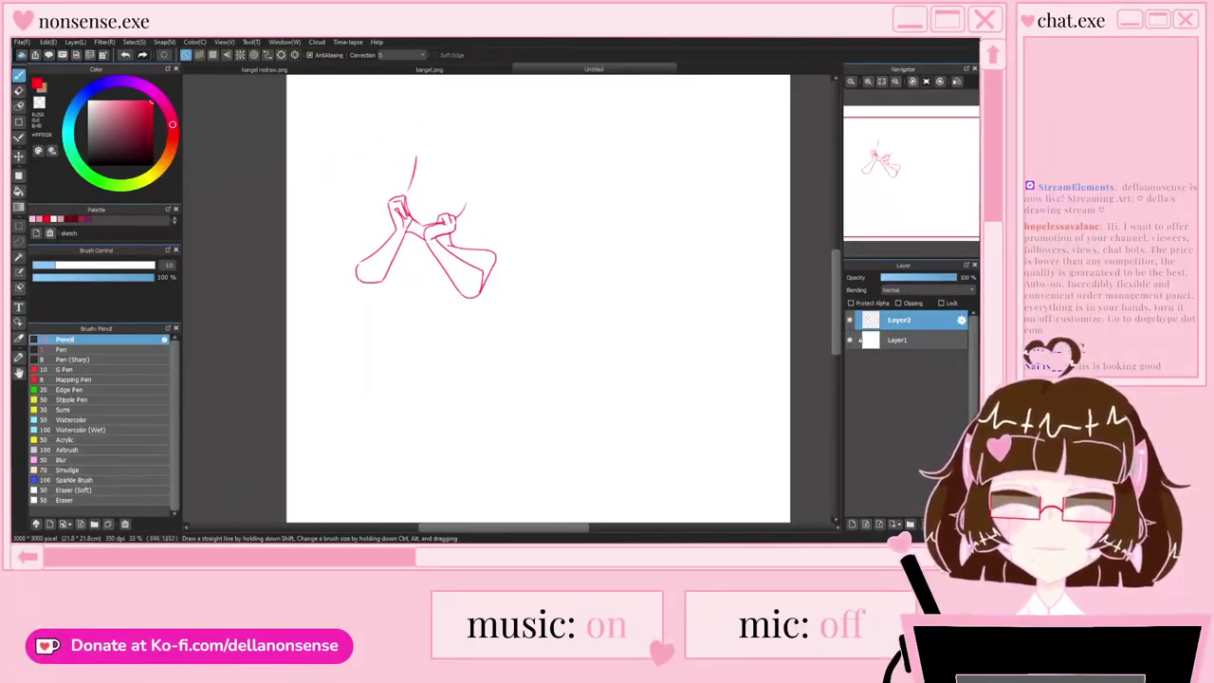
scroll(452, 249, up, 2)
scroll(452, 249, down, 1)
key(ctrl+t)
drag(545, 327, 582, 259)
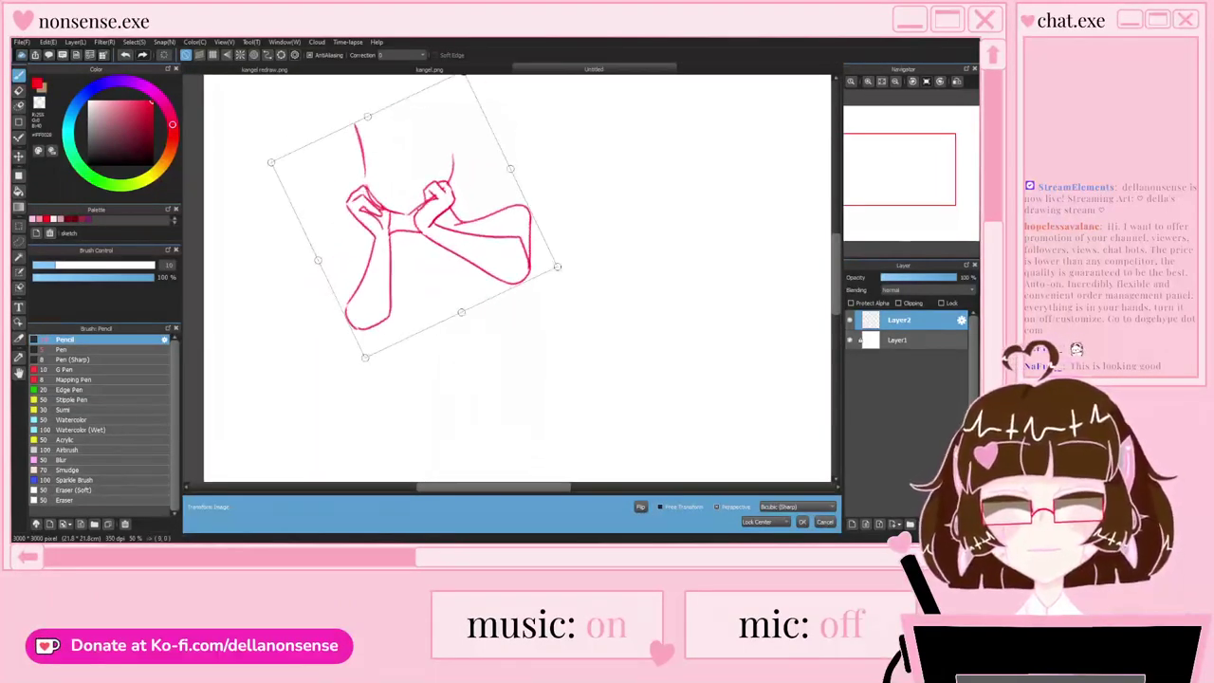
key(Return)
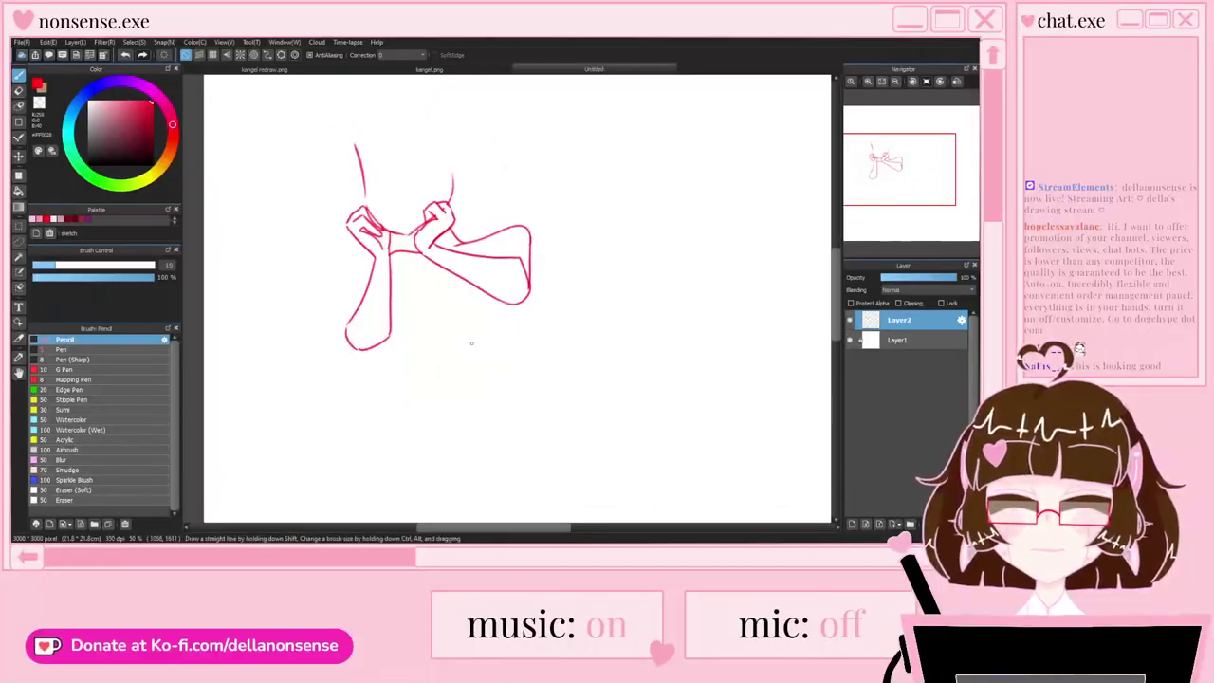
Step: Try a first version of the eyes above the nose, and undo its strokes
scroll(389, 206, up, 3)
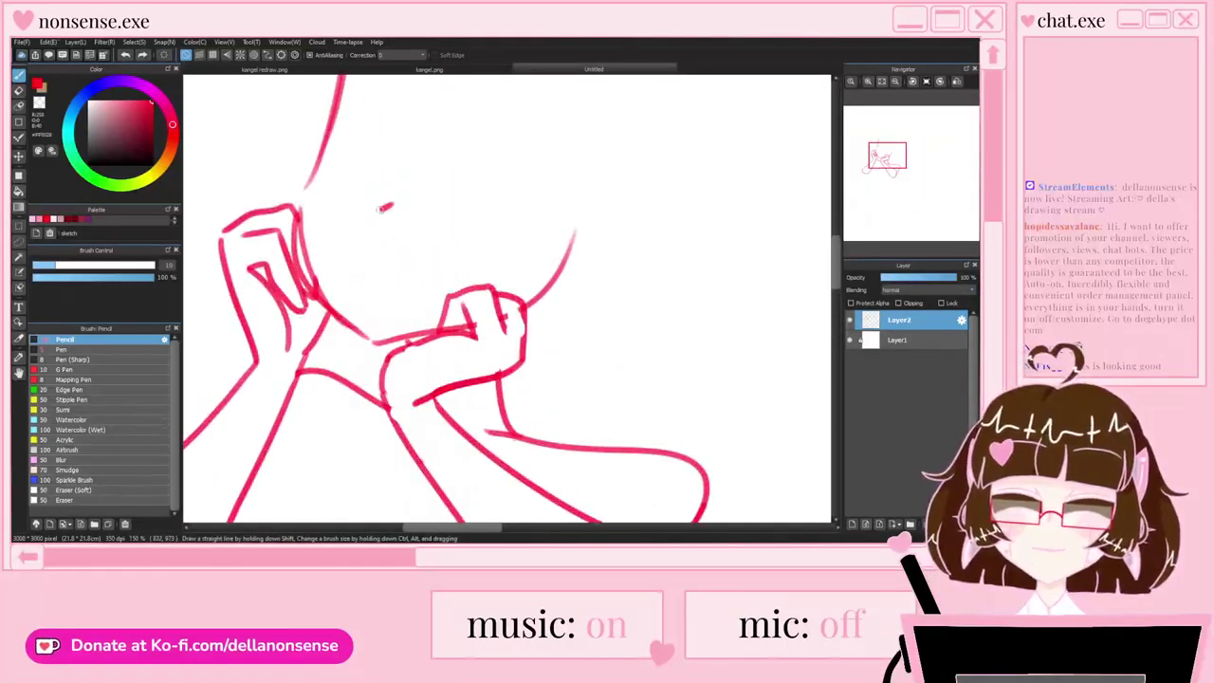
mouse_move(386, 135)
mouse_down()
mouse_move(328, 151)
mouse_move(378, 180)
mouse_move(334, 180)
mouse_move(379, 177)
mouse_up()
mouse_move(459, 138)
mouse_down()
mouse_move(527, 197)
mouse_move(495, 230)
mouse_move(435, 208)
mouse_up()
scroll(436, 208, down, 2)
key(ctrl+z)
key(ctrl+z)
key(ctrl+z)
key(ctrl+z)
Step: Sketch the large rounded eyes with curved irises and slanted lower lids above the nose, erasing the stray overlap
scroll(437, 208, up, 3)
mouse_move(415, 161)
mouse_down()
mouse_move(518, 228)
mouse_move(454, 266)
mouse_up()
drag(427, 190, 484, 176)
mouse_move(474, 173)
mouse_down()
mouse_move(428, 199)
mouse_move(450, 257)
mouse_move(377, 222)
mouse_up()
key(e)
drag(441, 268, 408, 237)
key(b)
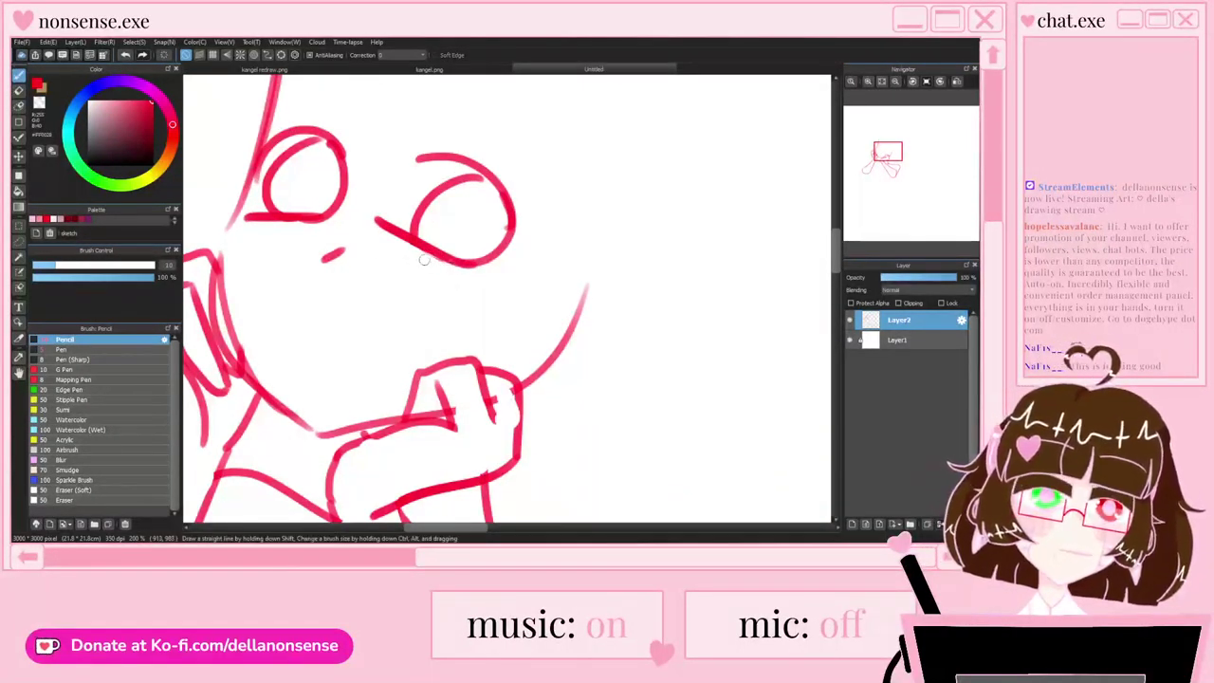
scroll(457, 203, down, 3)
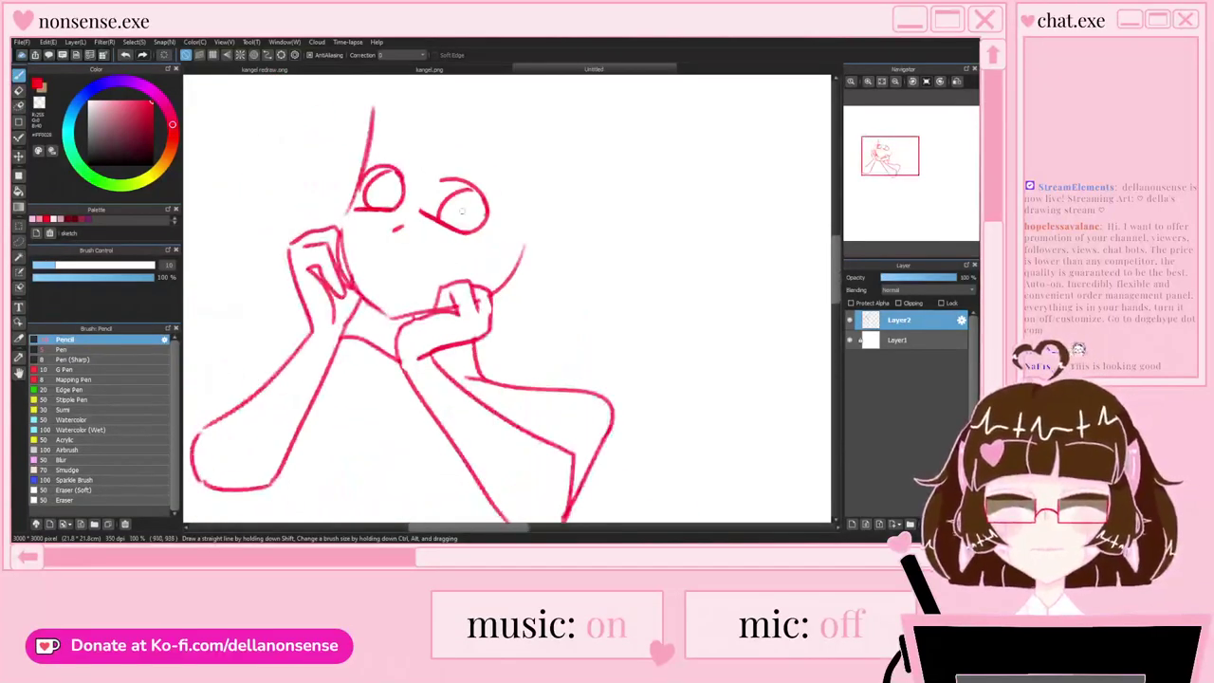
Step: Sketch a small w-shaped mouth below the nose and reinforce the outer edge of the fist under the chin
scroll(428, 247, up, 2)
drag(367, 218, 420, 221)
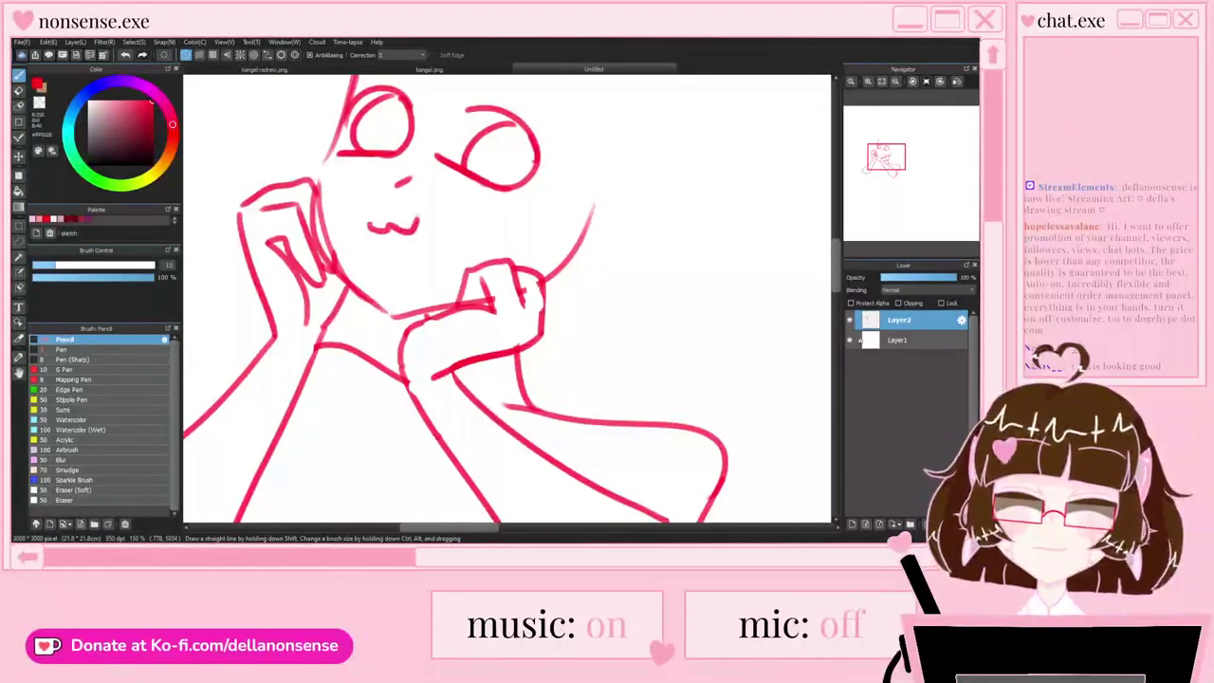
scroll(372, 215, down, 4)
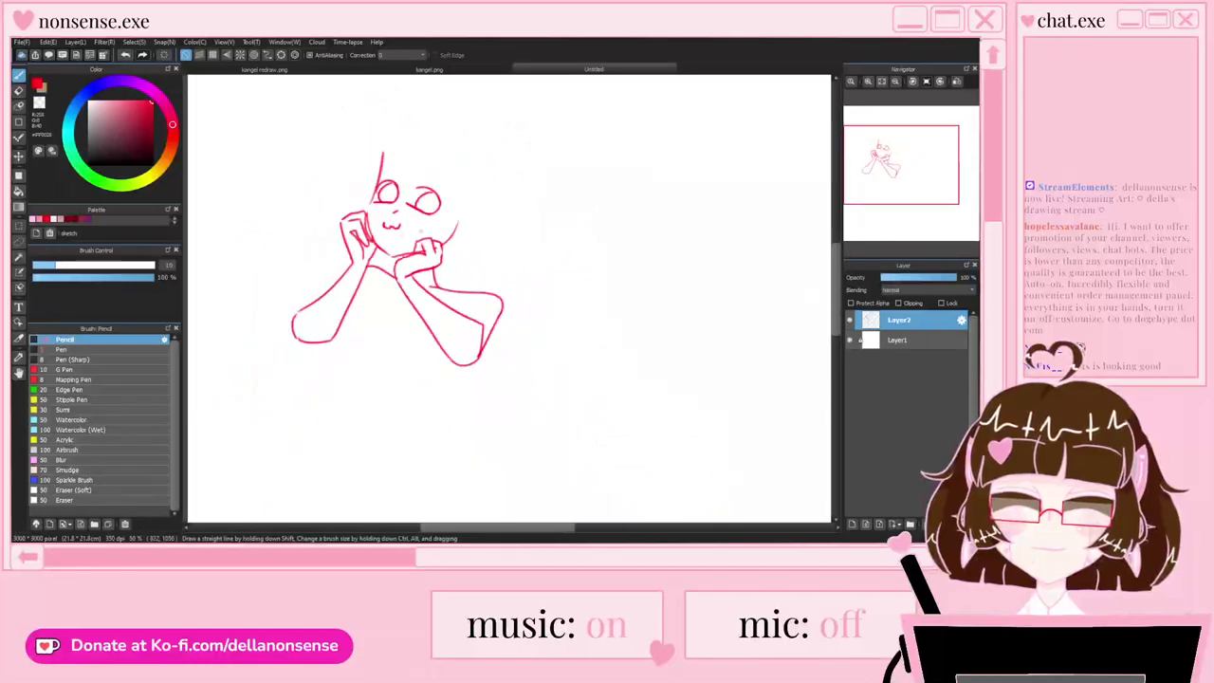
scroll(444, 249, up, 4)
mouse_move(402, 207)
mouse_down()
mouse_move(436, 221)
mouse_move(438, 280)
mouse_up()
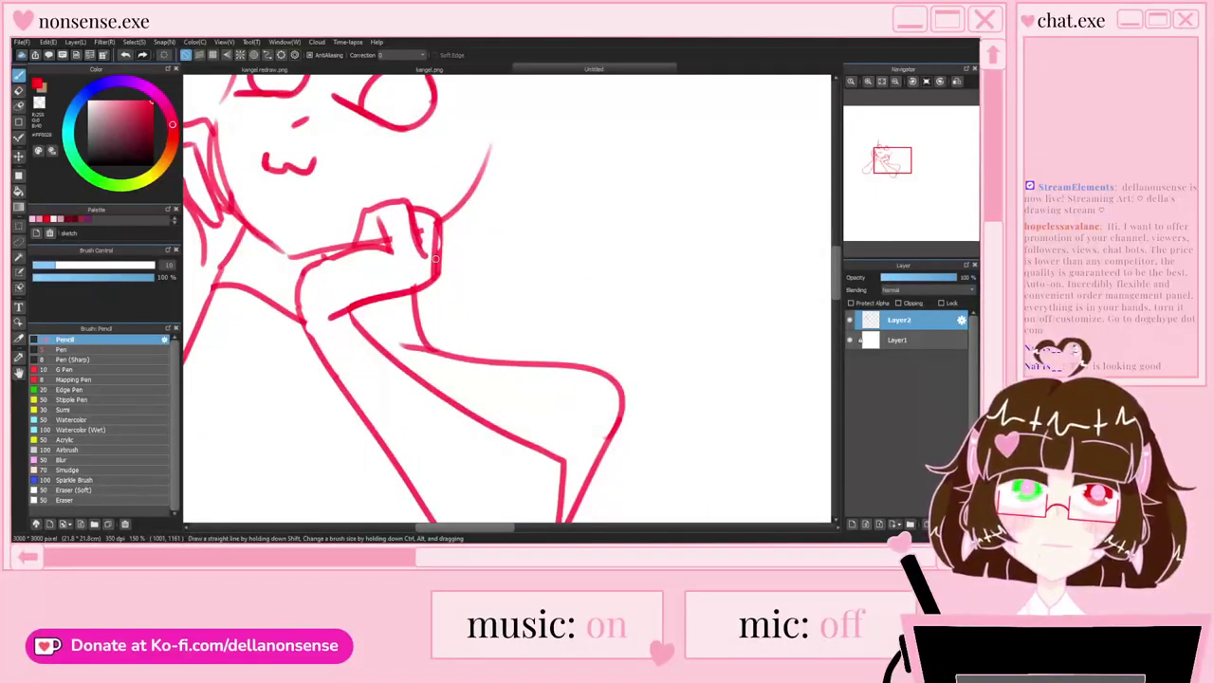
scroll(436, 258, down, 2)
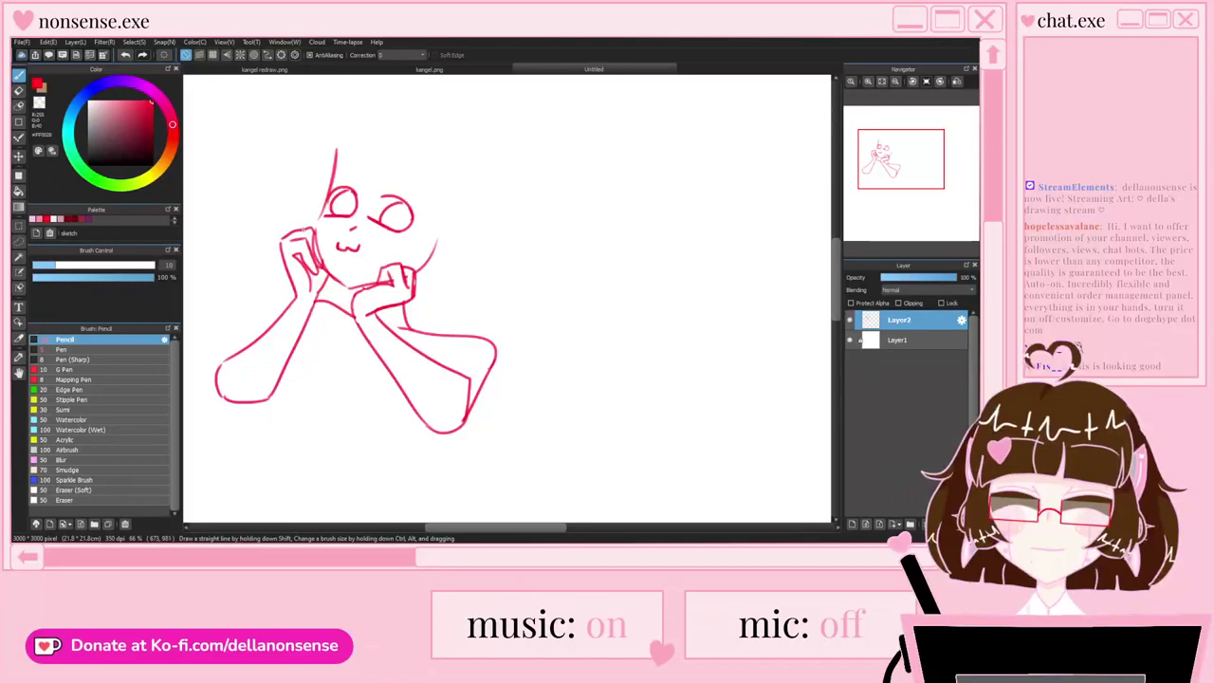
Step: Try long lash lines sweeping outward from the outer corners of both eyes, and undo them
scroll(332, 174, up, 2)
scroll(373, 203, up, 1)
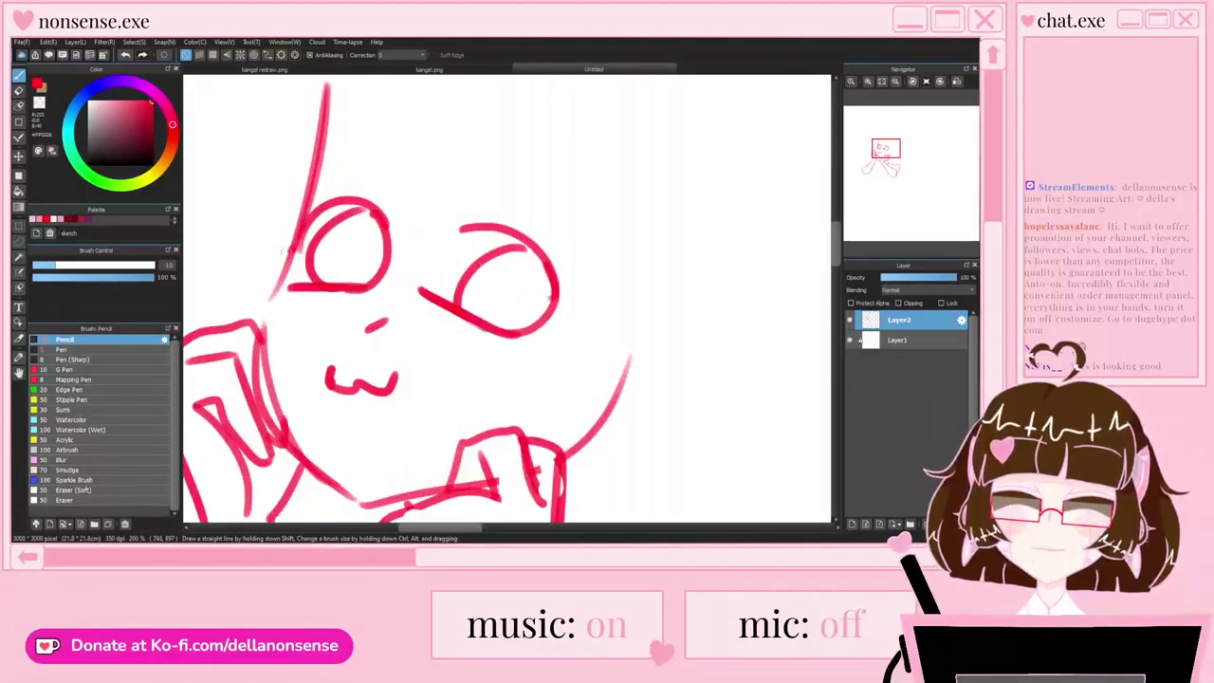
drag(205, 228, 295, 251)
drag(556, 289, 655, 288)
scroll(473, 216, down, 3)
key(ctrl+z)
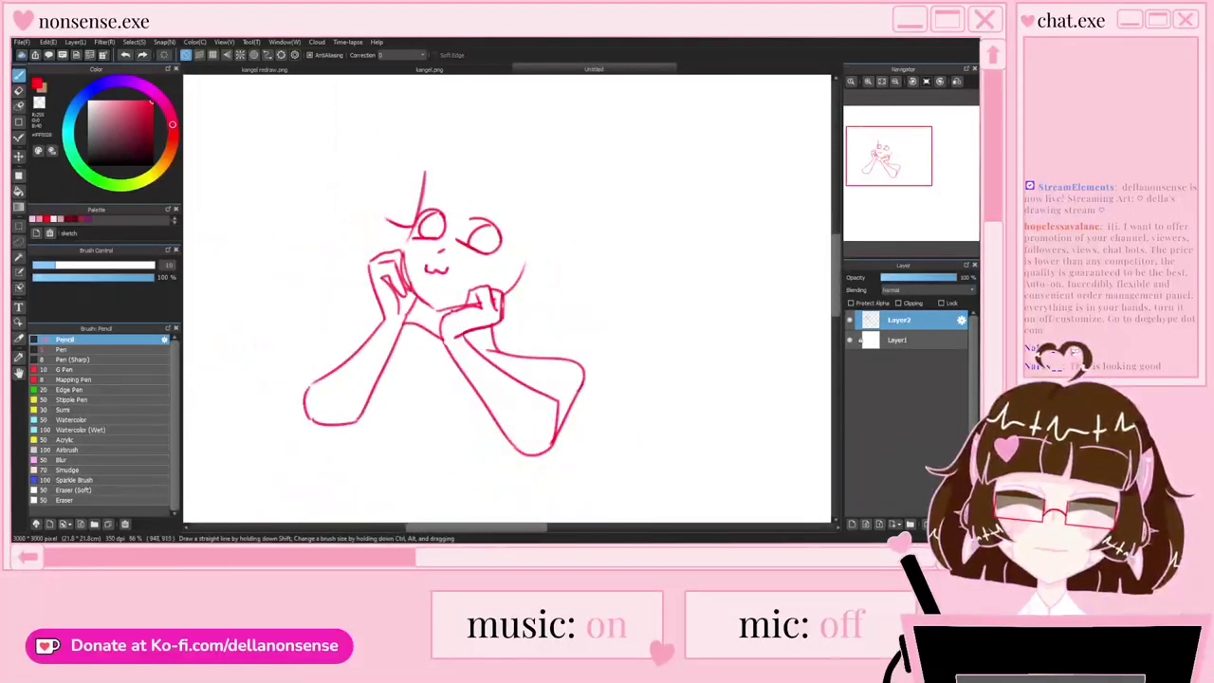
key(ctrl+z)
Step: Sketch a short arched eyebrow above each eye
scroll(508, 218, up, 2)
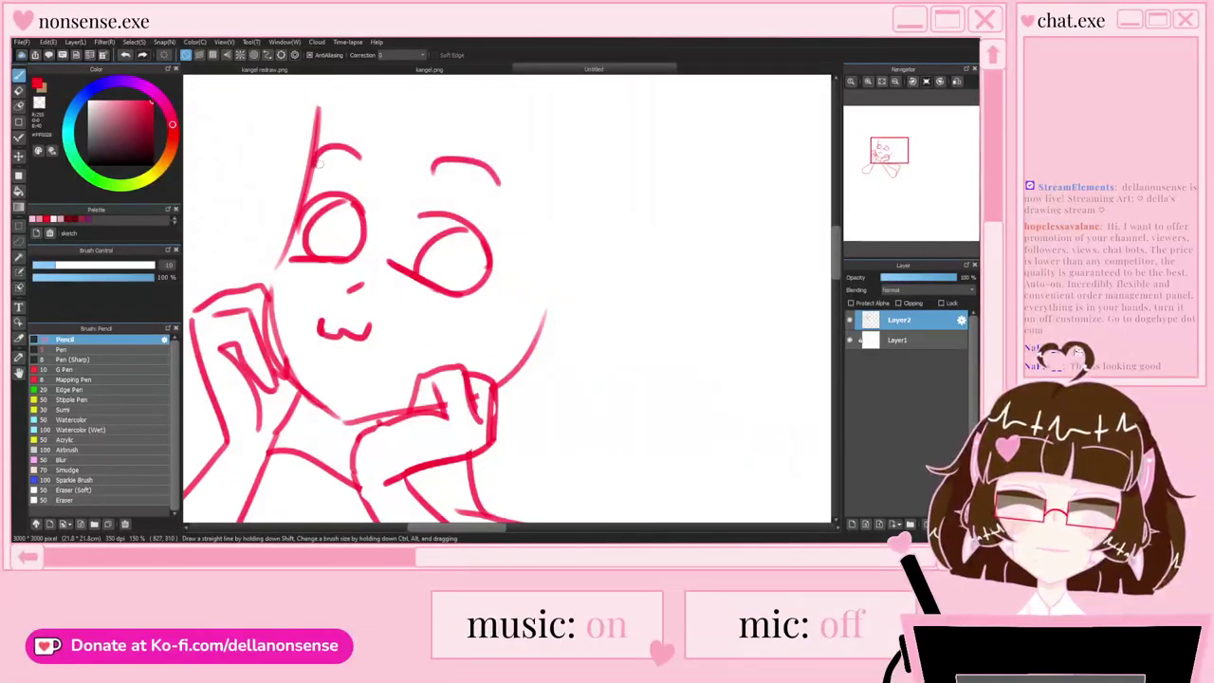
scroll(351, 160, down, 5)
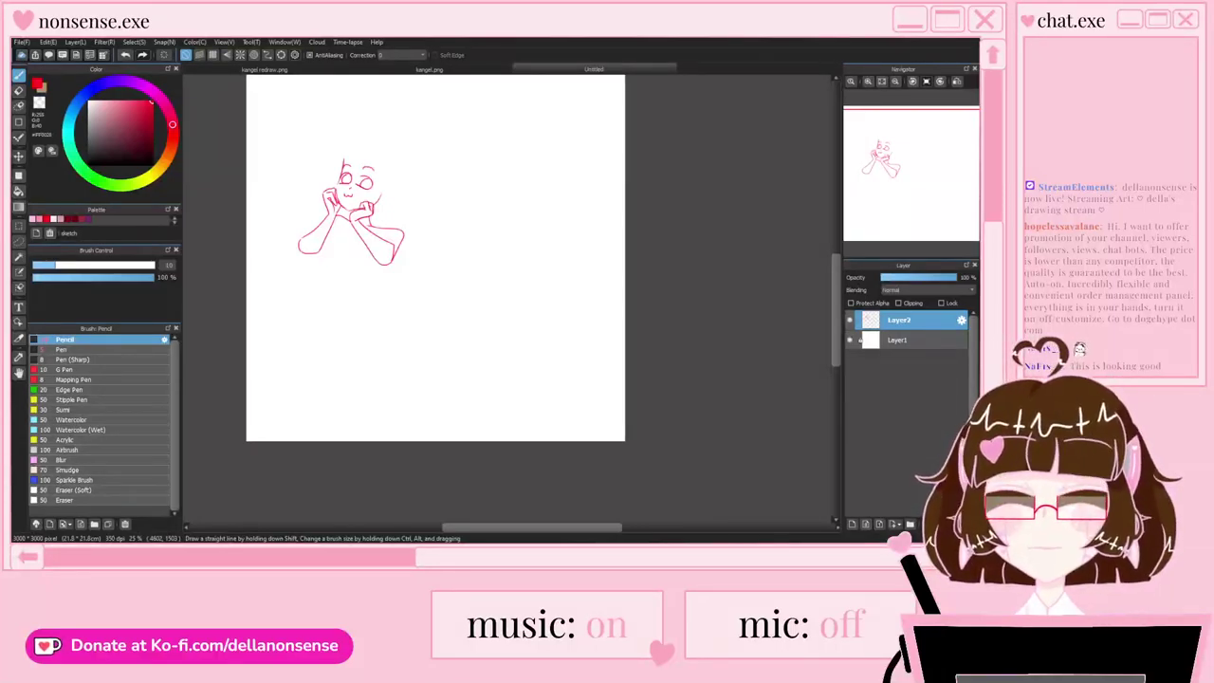
scroll(343, 179, up, 3)
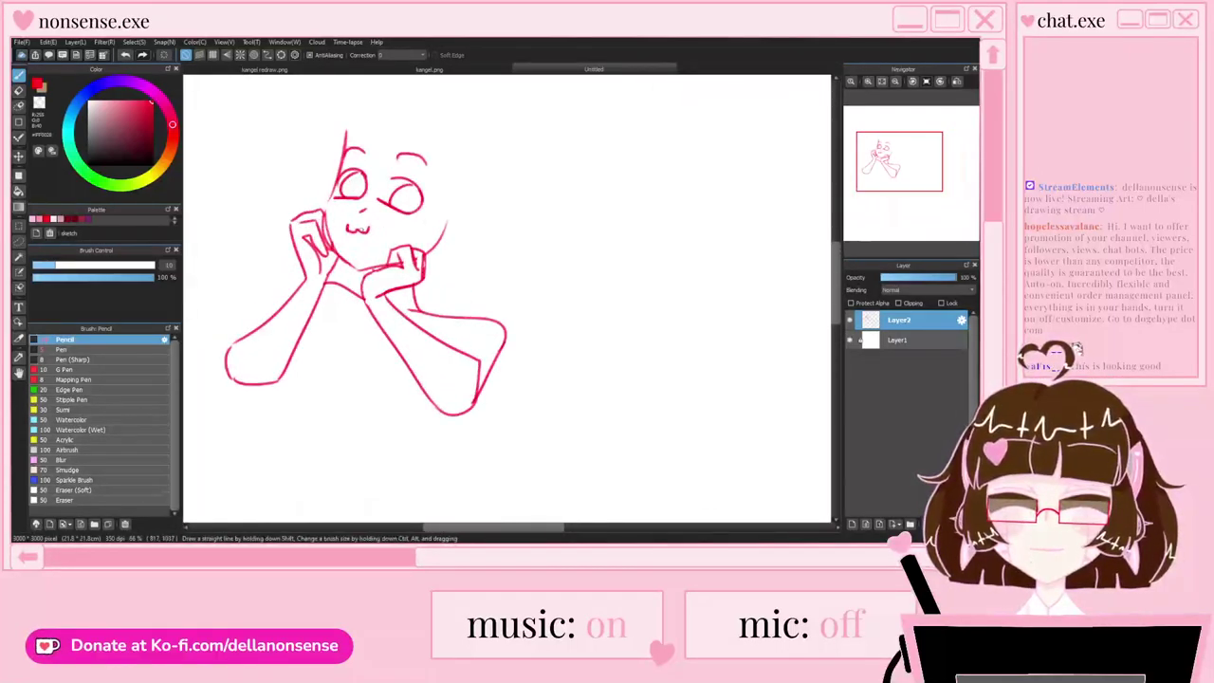
Step: Open the w-shaped mouth by sketching a pointed V-shaped lower lip beneath it
scroll(360, 226, up, 2)
mouse_move(326, 237)
mouse_down()
mouse_move(332, 248)
mouse_move(384, 243)
mouse_up()
scroll(361, 214, down, 3)
key(ctrl+z)
scroll(327, 180, up, 4)
mouse_move(302, 165)
mouse_down()
mouse_move(304, 203)
mouse_move(361, 163)
mouse_up()
scroll(361, 163, down, 4)
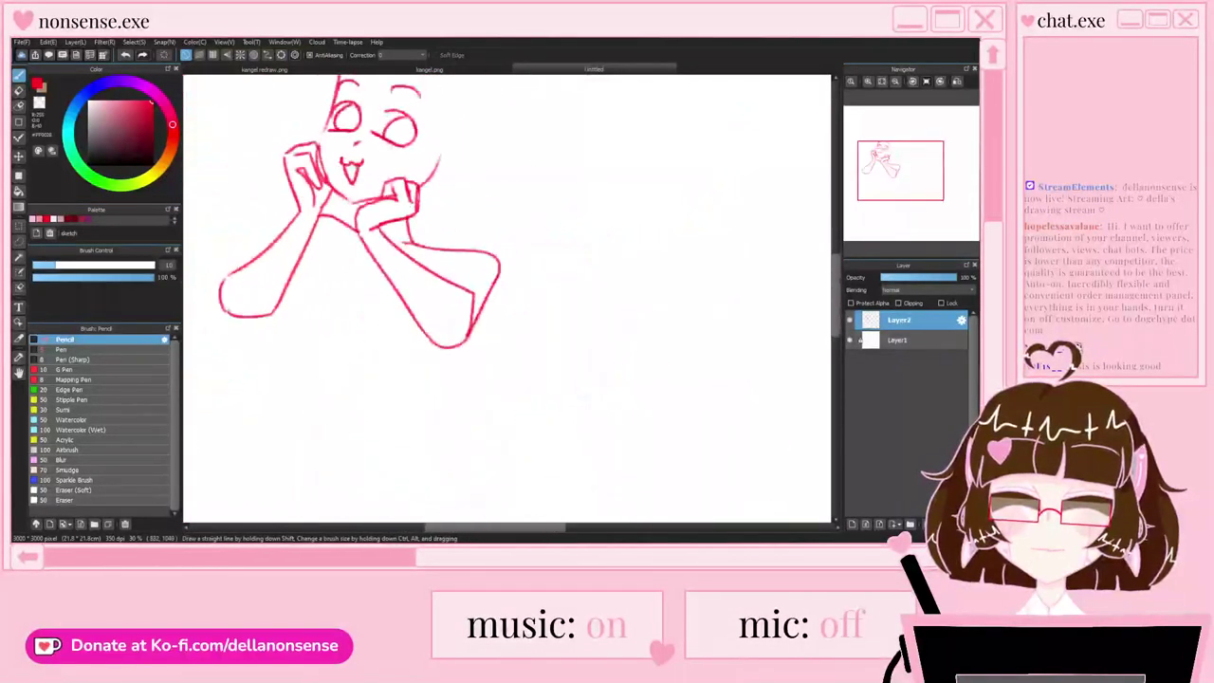
scroll(337, 198, down, 1)
Step: Sketch a long lash curving outward from the outer corner of each eye
scroll(337, 197, up, 4)
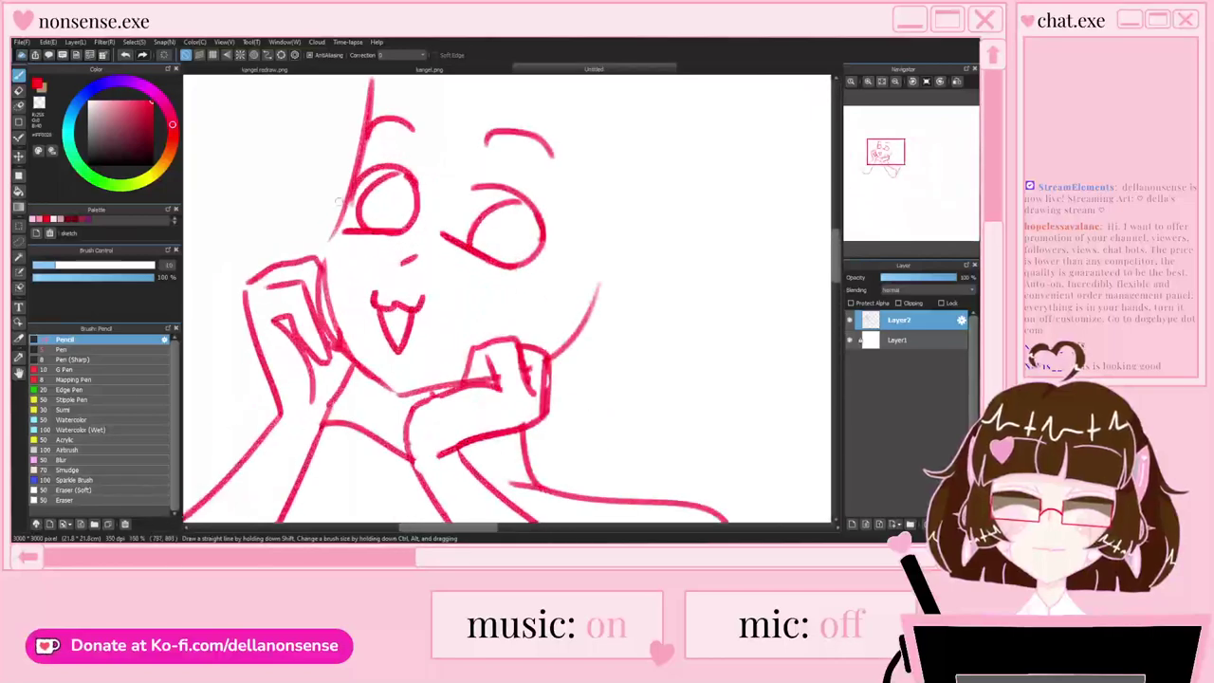
scroll(446, 216, down, 3)
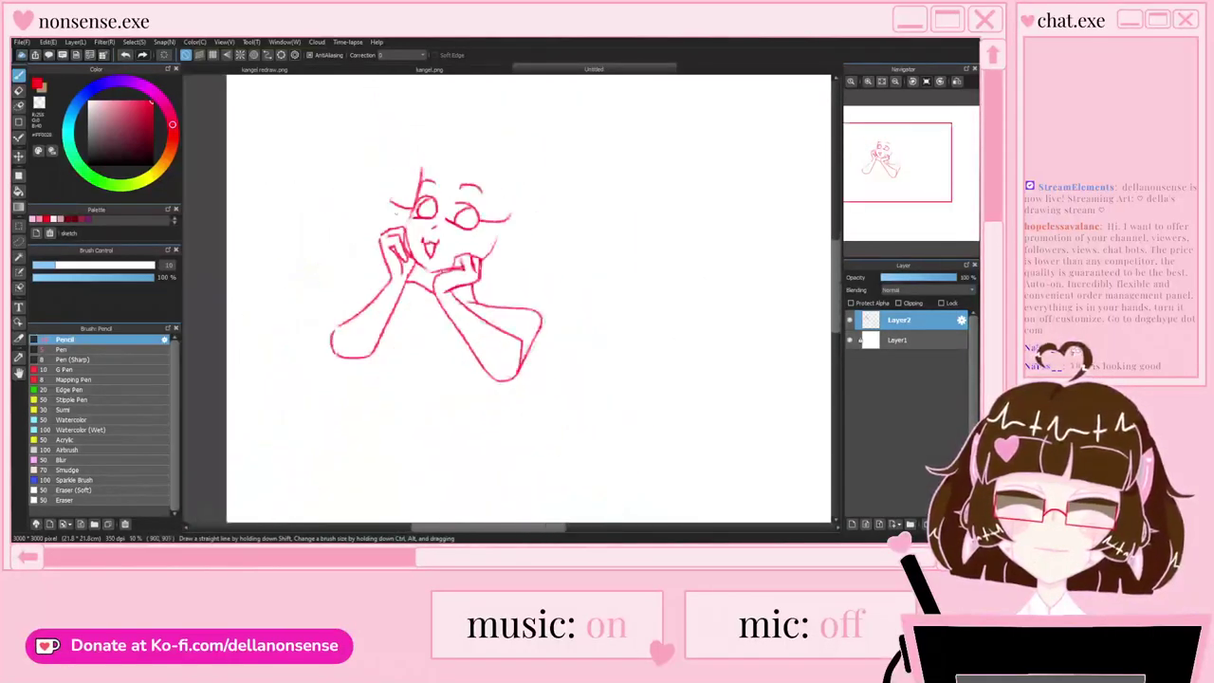
scroll(365, 204, down, 2)
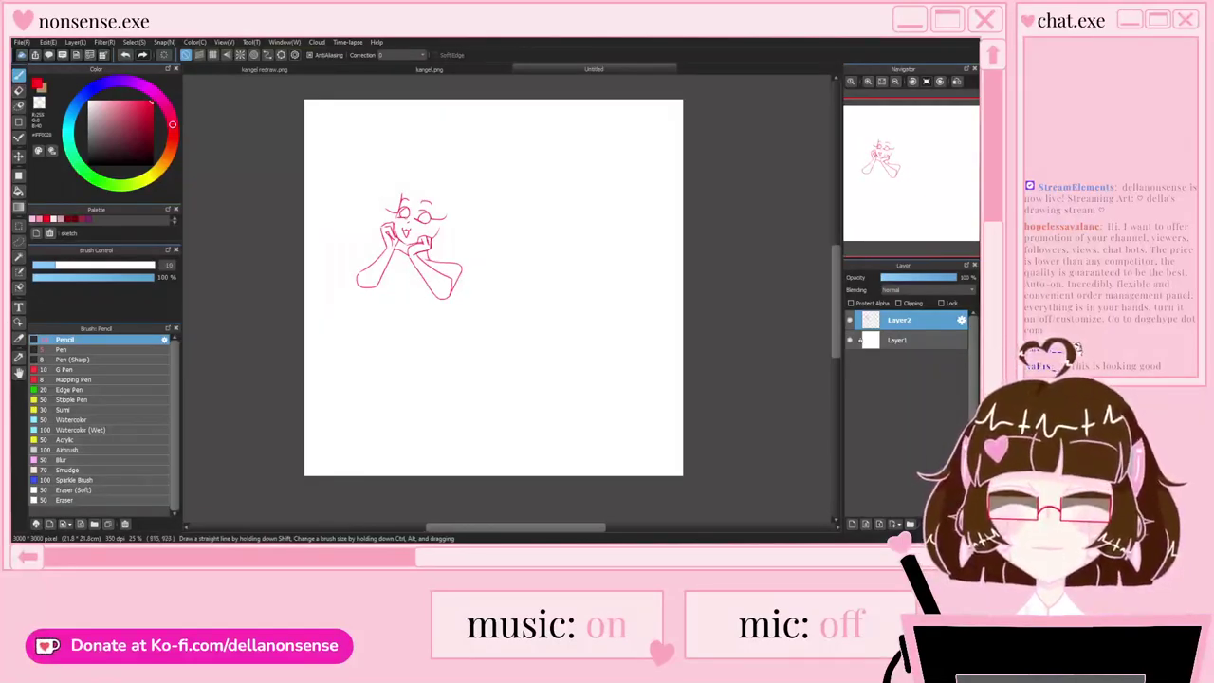
Step: Handwrite "can't speak but!" in red in the empty space beside the head
scroll(298, 189, up, 2)
scroll(298, 189, down, 1)
scroll(298, 189, up, 3)
scroll(298, 189, up, 2)
mouse_move(254, 173)
mouse_down()
mouse_move(235, 188)
mouse_move(254, 197)
mouse_up()
mouse_move(272, 182)
mouse_down()
mouse_move(264, 192)
mouse_move(292, 191)
mouse_move(317, 157)
mouse_move(396, 162)
mouse_move(410, 197)
mouse_move(428, 180)
mouse_move(575, 188)
mouse_move(645, 169)
mouse_move(656, 182)
mouse_up()
scroll(635, 180, down, 1)
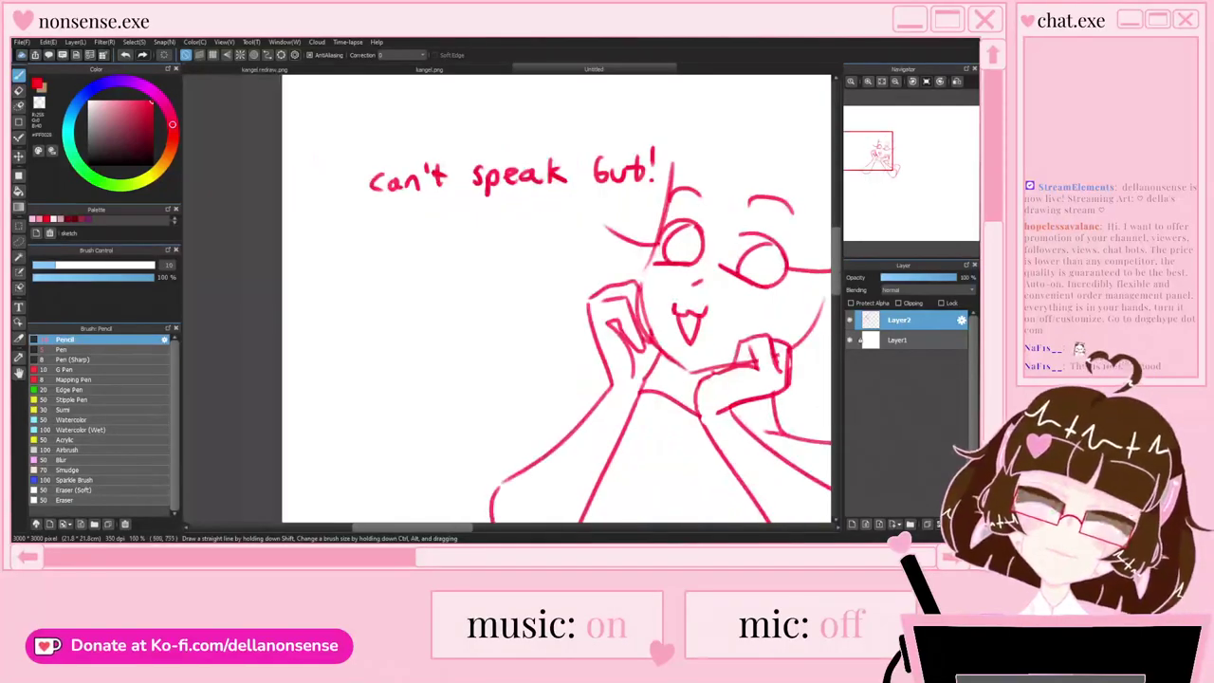
scroll(484, 223, down, 1)
scroll(569, 243, up, 1)
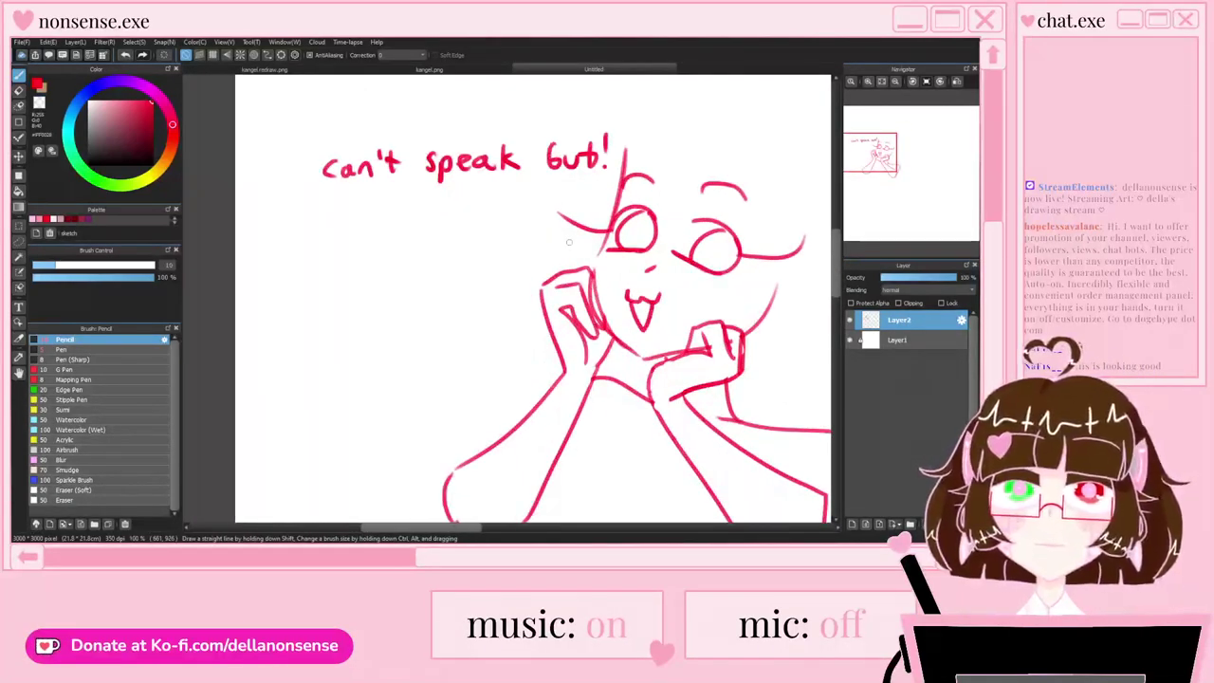
Step: Handwrite "ending stream," as a second line under "can't speak but!"
scroll(569, 243, up, 1)
scroll(266, 185, down, 2)
scroll(233, 180, up, 2)
mouse_move(203, 202)
mouse_down()
mouse_move(219, 193)
mouse_move(224, 215)
mouse_up()
mouse_move(228, 214)
mouse_down()
mouse_move(240, 188)
mouse_move(249, 215)
mouse_up()
mouse_move(269, 197)
mouse_down()
mouse_move(275, 173)
mouse_move(298, 212)
mouse_up()
mouse_move(301, 210)
mouse_down()
mouse_move(333, 190)
mouse_move(315, 237)
mouse_up()
mouse_move(404, 190)
mouse_down()
mouse_move(387, 220)
mouse_move(451, 197)
mouse_up()
mouse_move(455, 215)
mouse_down()
mouse_move(497, 194)
mouse_move(507, 208)
mouse_move(537, 190)
mouse_move(549, 222)
mouse_up()
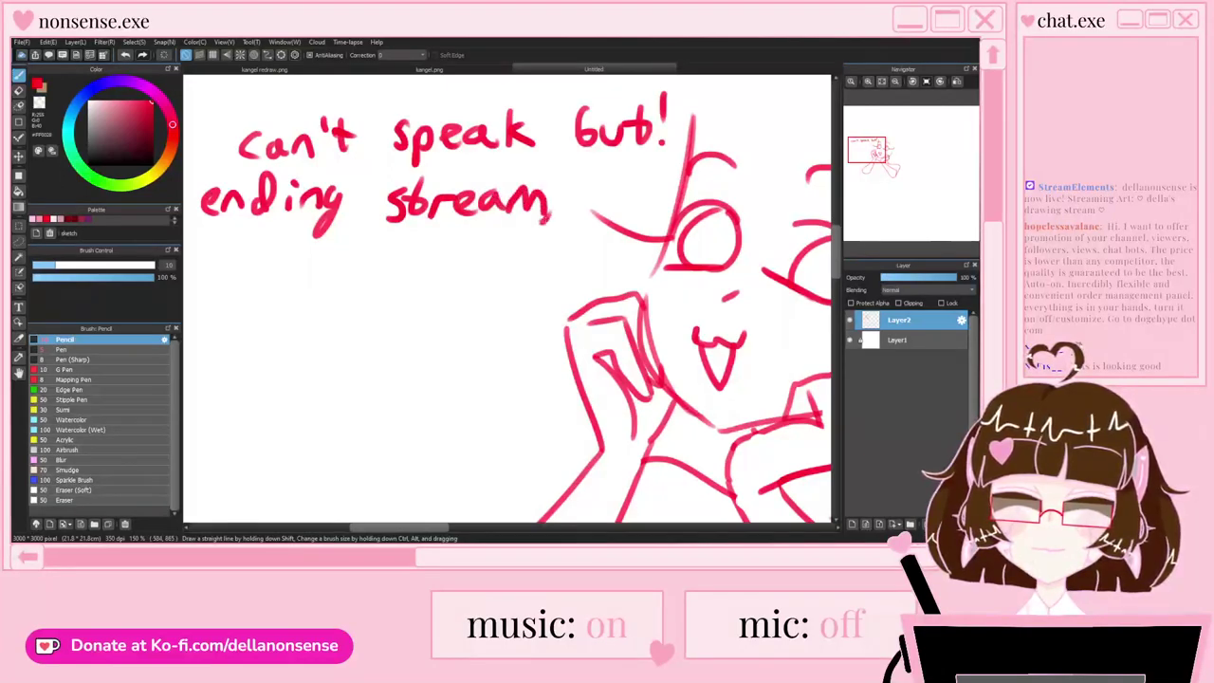
Step: Handwrite "ty for watching!!" as the third line of the message
mouse_move(237, 255)
mouse_down()
mouse_move(239, 292)
mouse_move(236, 272)
mouse_up()
drag(242, 268, 251, 283)
drag(267, 269, 245, 309)
drag(328, 254, 313, 291)
drag(304, 277, 324, 273)
mouse_move(338, 271)
mouse_down()
mouse_move(330, 285)
mouse_move(338, 271)
mouse_up()
mouse_move(351, 268)
mouse_down()
mouse_move(423, 275)
mouse_move(442, 256)
mouse_up()
mouse_move(461, 258)
mouse_down()
mouse_move(448, 269)
mouse_move(486, 273)
mouse_up()
mouse_move(473, 253)
mouse_down()
mouse_move(501, 248)
mouse_move(503, 273)
mouse_up()
mouse_move(523, 237)
mouse_down()
mouse_move(520, 276)
mouse_move(537, 277)
mouse_up()
mouse_move(550, 258)
mouse_down()
mouse_move(549, 279)
mouse_move(575, 279)
mouse_move(558, 314)
mouse_up()
click(550, 245)
drag(611, 239, 607, 262)
click(601, 268)
scroll(522, 225, down, 2)
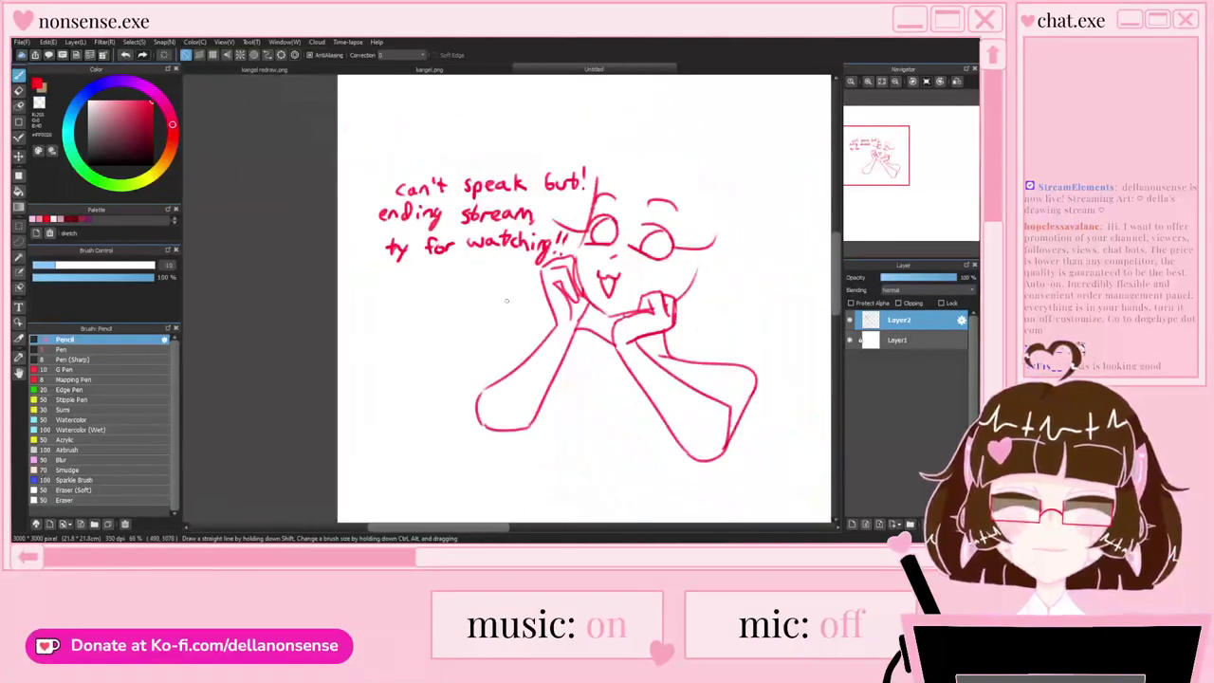
Step: Draw a small winking emoticon with a heart eye, a smile and a "<" eye beneath the handwritten message
scroll(522, 314, up, 3)
mouse_move(350, 207)
mouse_down()
mouse_move(341, 220)
mouse_move(367, 248)
mouse_up()
click(391, 231)
mouse_move(271, 215)
mouse_down()
mouse_move(271, 239)
mouse_move(317, 240)
mouse_up()
scroll(328, 249, down, 4)
scroll(446, 204, up, 1)
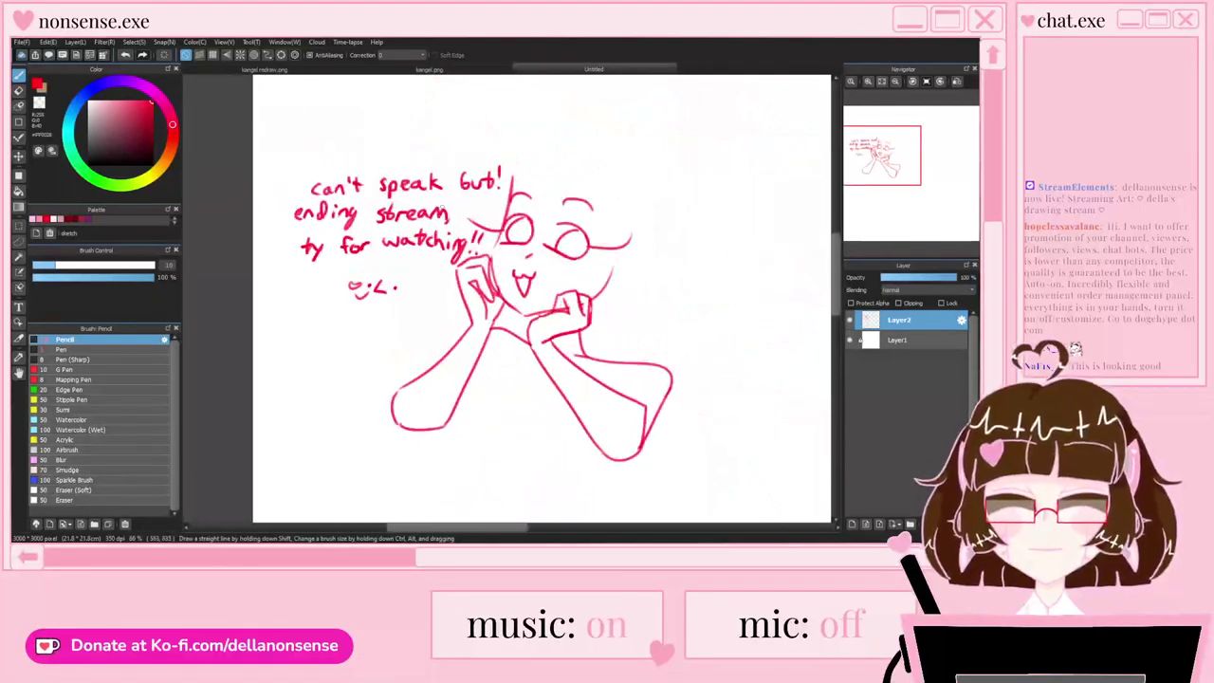